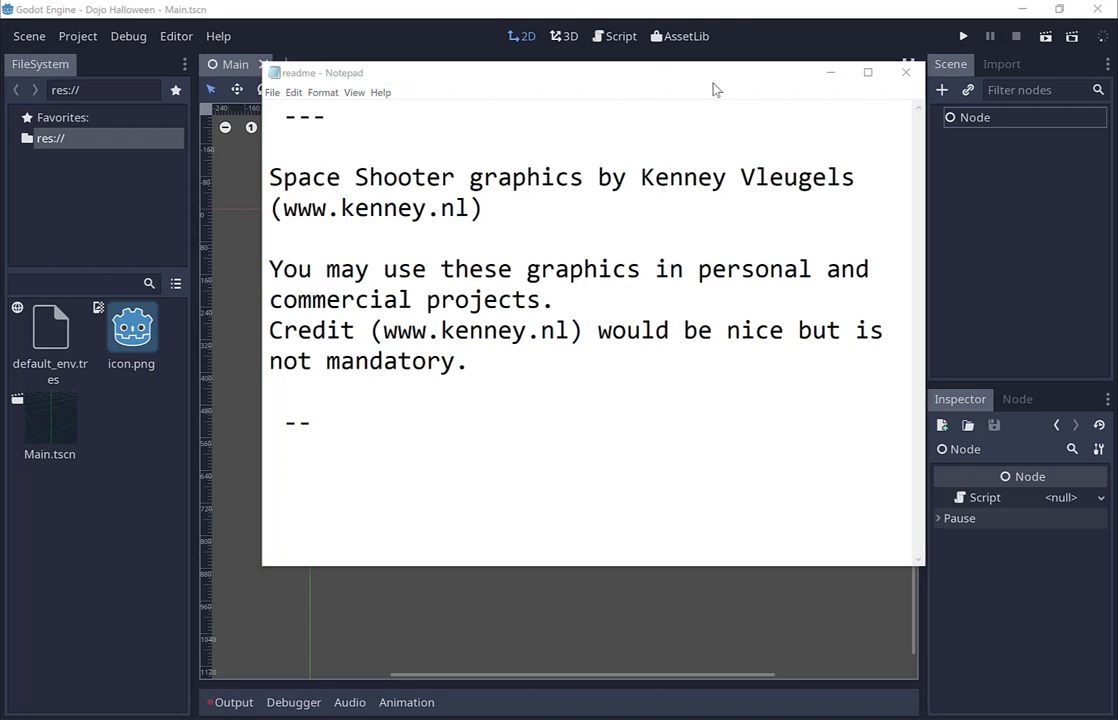
# Close the credits readme and pick the res:// project root folder in FileSystem.
pyautogui.click(908, 77)
pyautogui.click(908, 77)
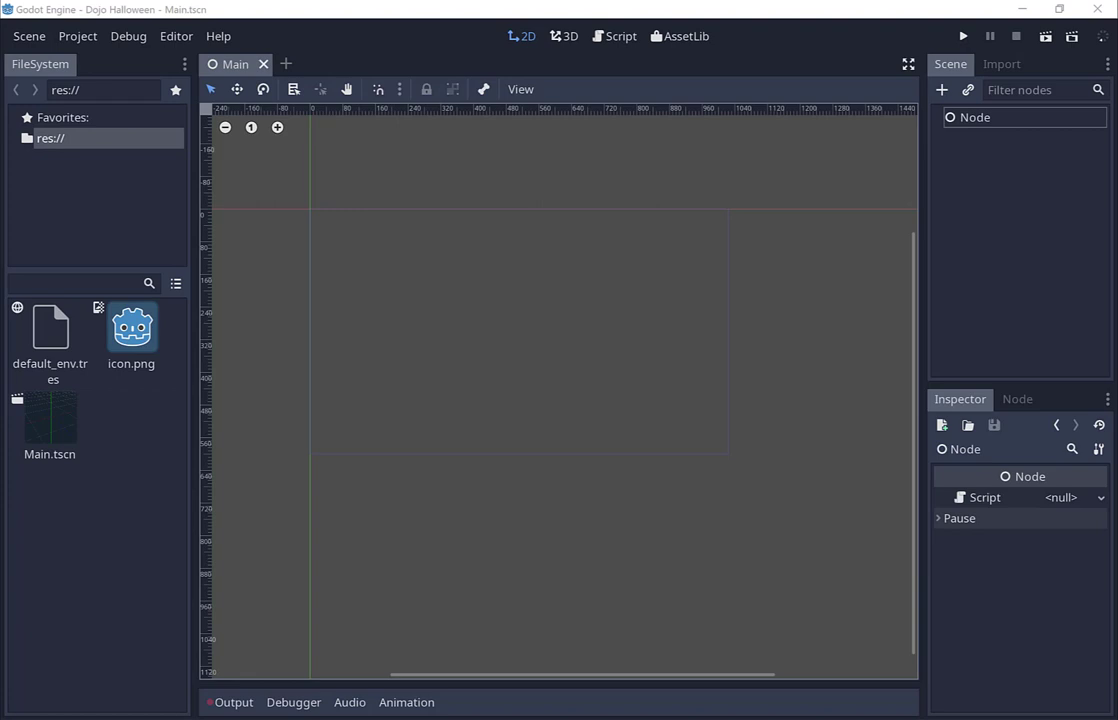
pyautogui.click(61, 508)
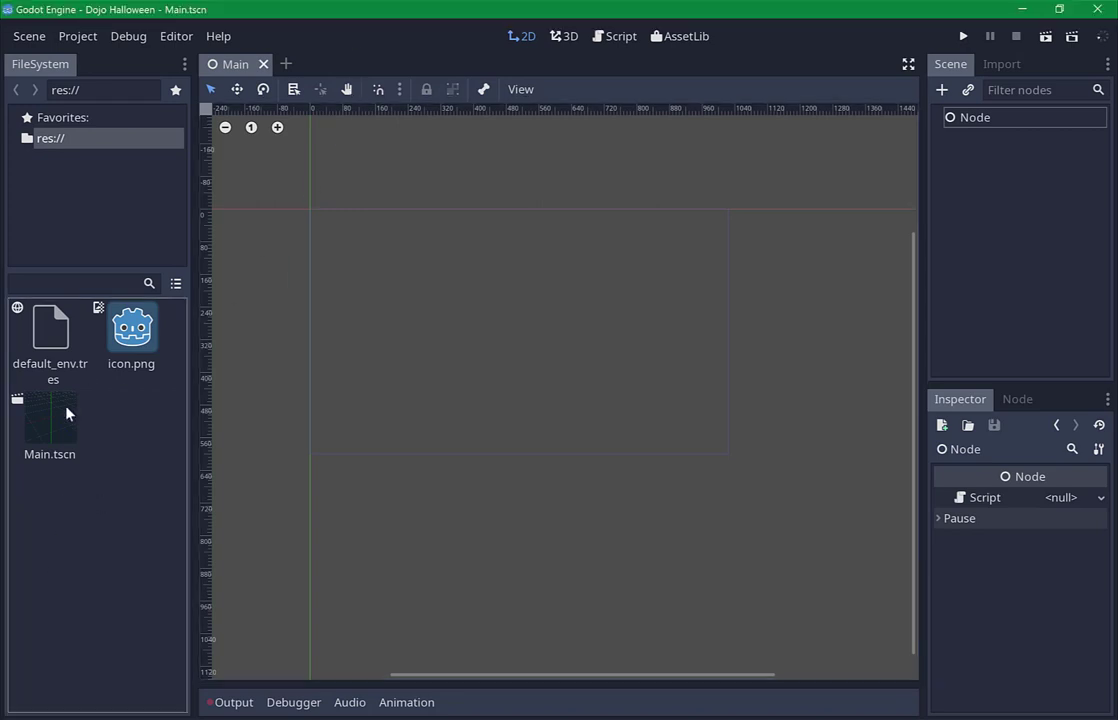
pyautogui.click(47, 143)
pyautogui.rightClick(47, 146)
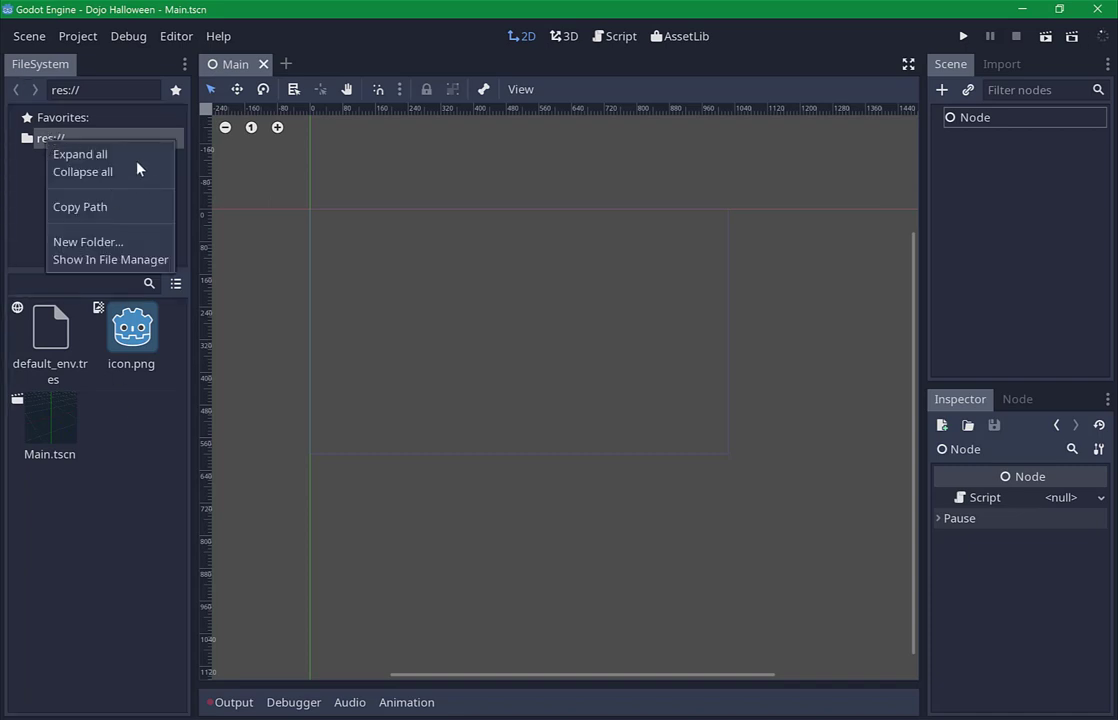
# Create a folder named 'assets' under res:// and open it.
pyautogui.click(122, 243)
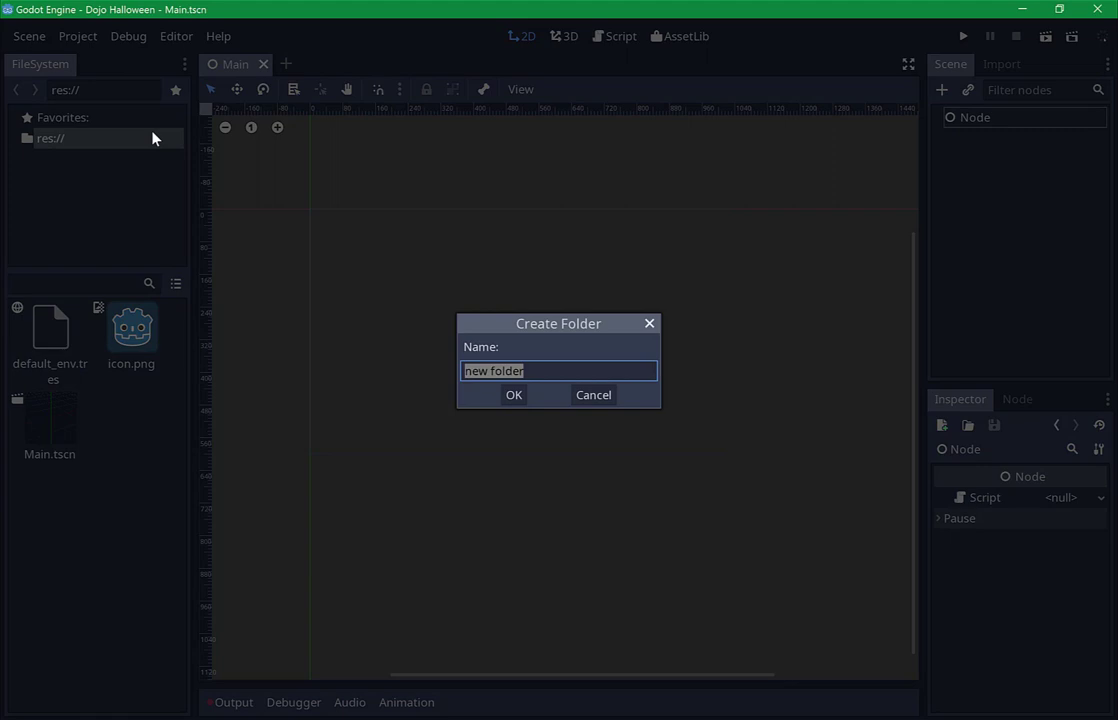
pyautogui.write('sp')
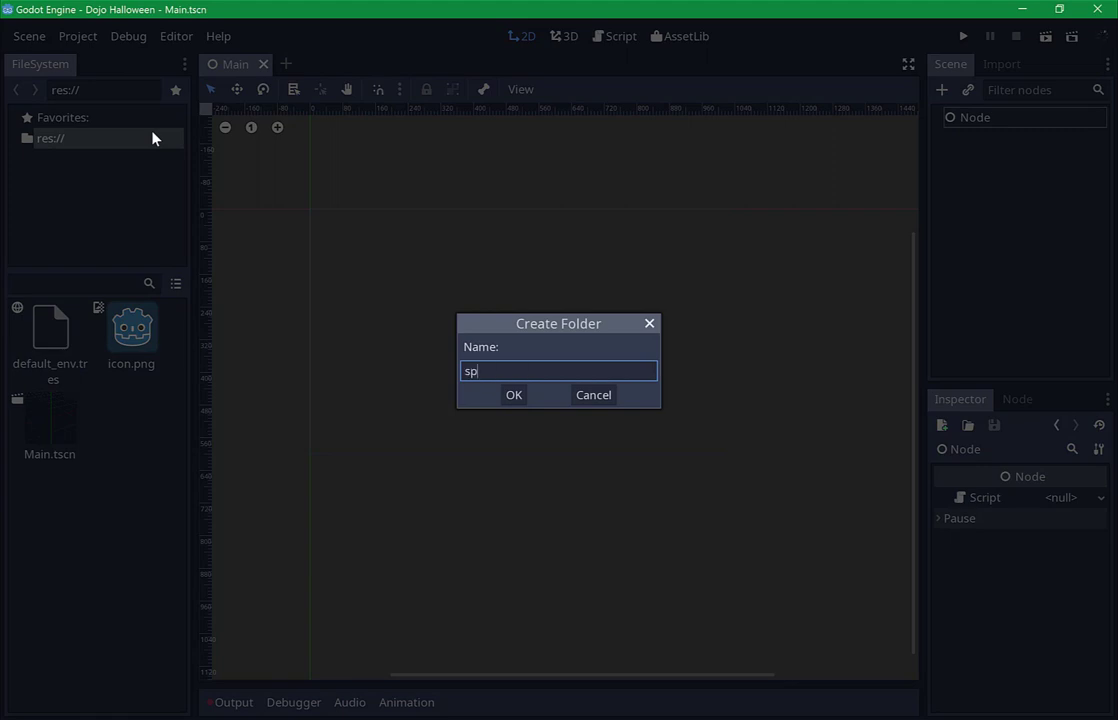
pyautogui.write('rites')
pyautogui.press('BackSpace')
pyautogui.press('BackSpace')
pyautogui.press('BackSpace')
pyautogui.press('BackSpace')
pyautogui.write('a')
pyautogui.write('ssets')
pyautogui.click(513, 395)
pyautogui.click(65, 160)
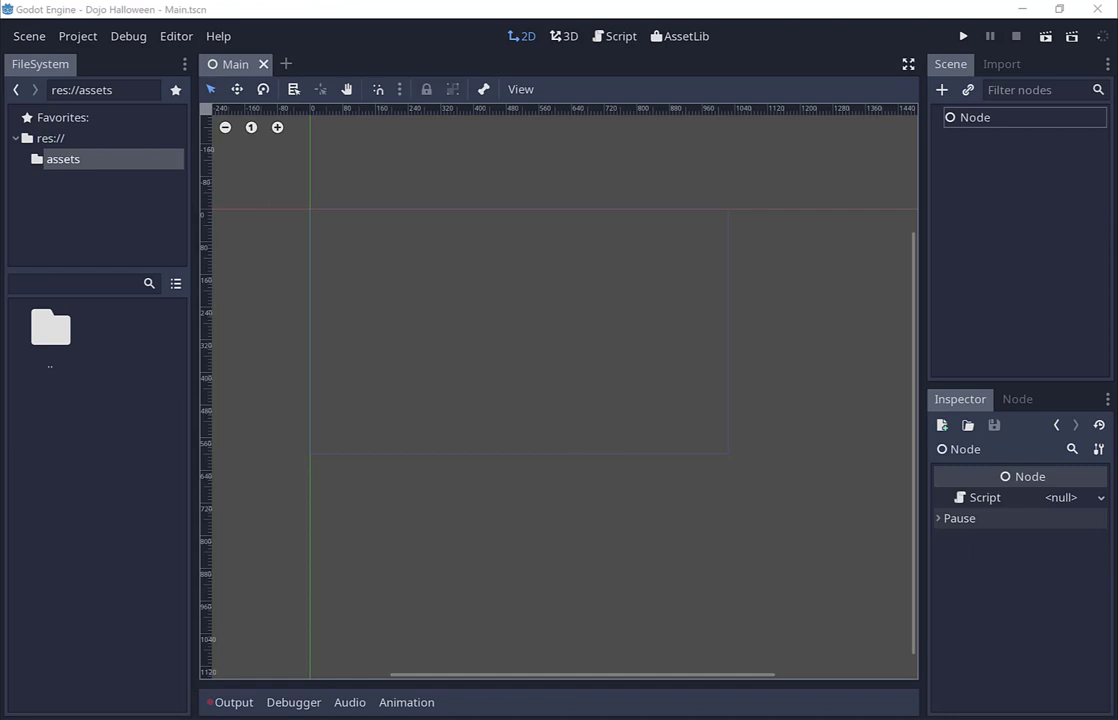
# Drag the space shooter sprite PNGs into res://assets and scroll through them to check.
pyautogui.moveTo(387, 99); pyautogui.dragTo(141, 366)
pyautogui.moveTo(365, 212)
pyautogui.mouseDown()
pyautogui.moveTo(131, 275)
pyautogui.moveTo(63, 387)
pyautogui.mouseUp()
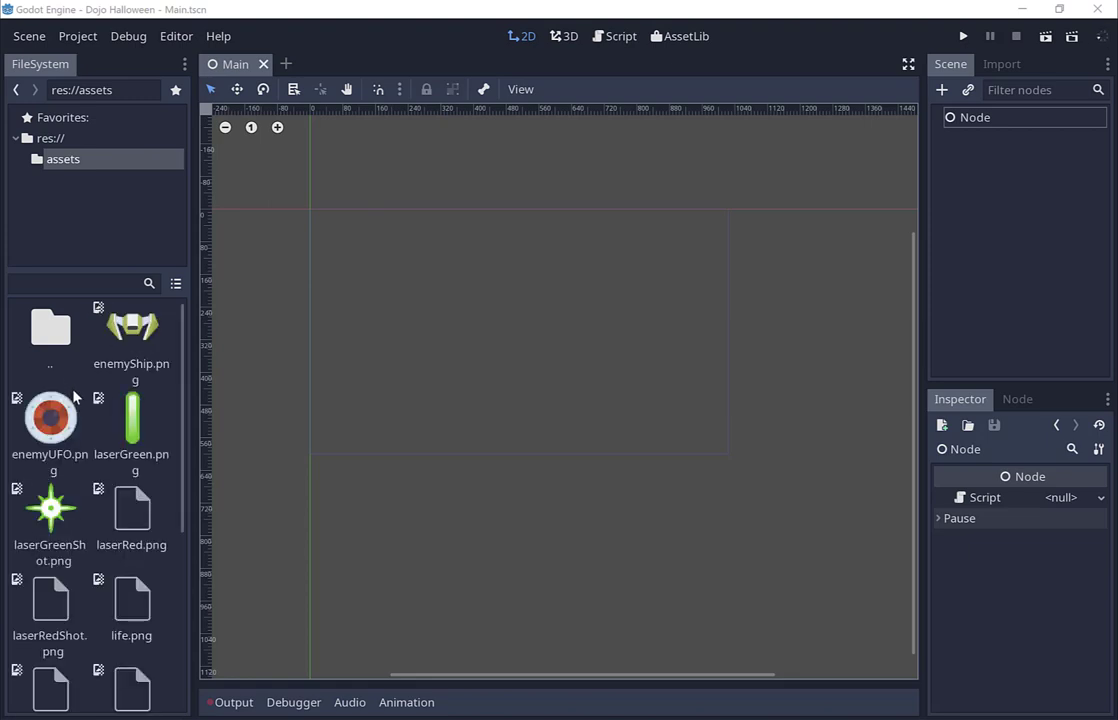
pyautogui.scroll(-4, 128, 340)
pyautogui.scroll(2, 110, 380)
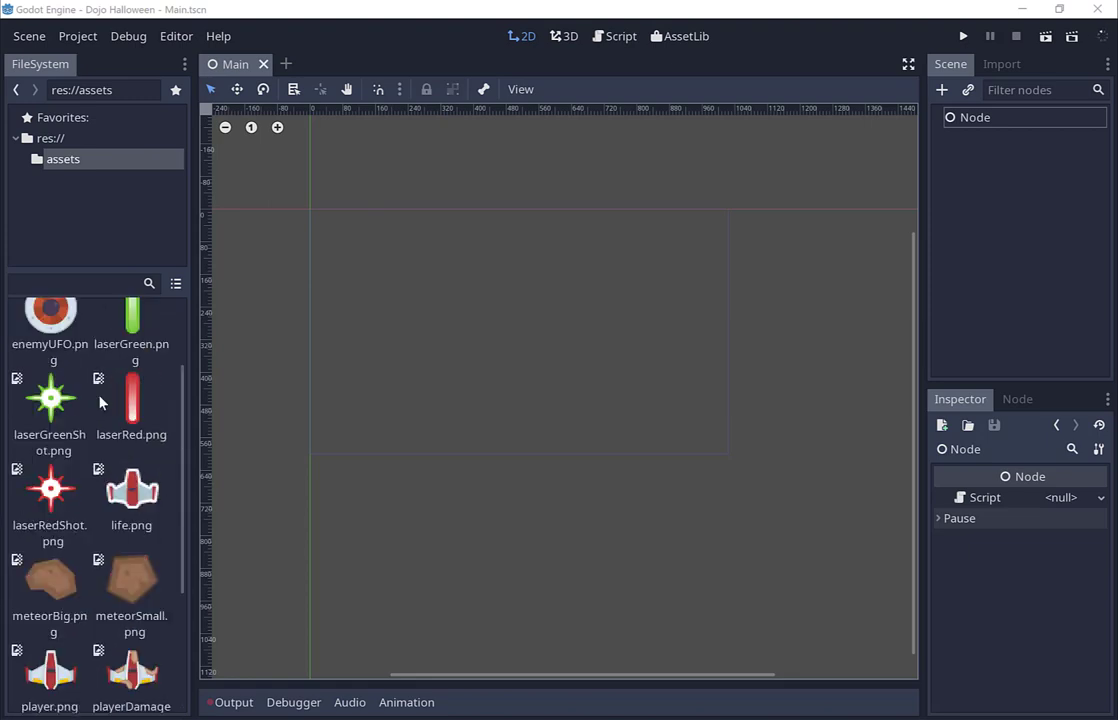
pyautogui.scroll(2, 100, 402)
pyautogui.click(36, 137)
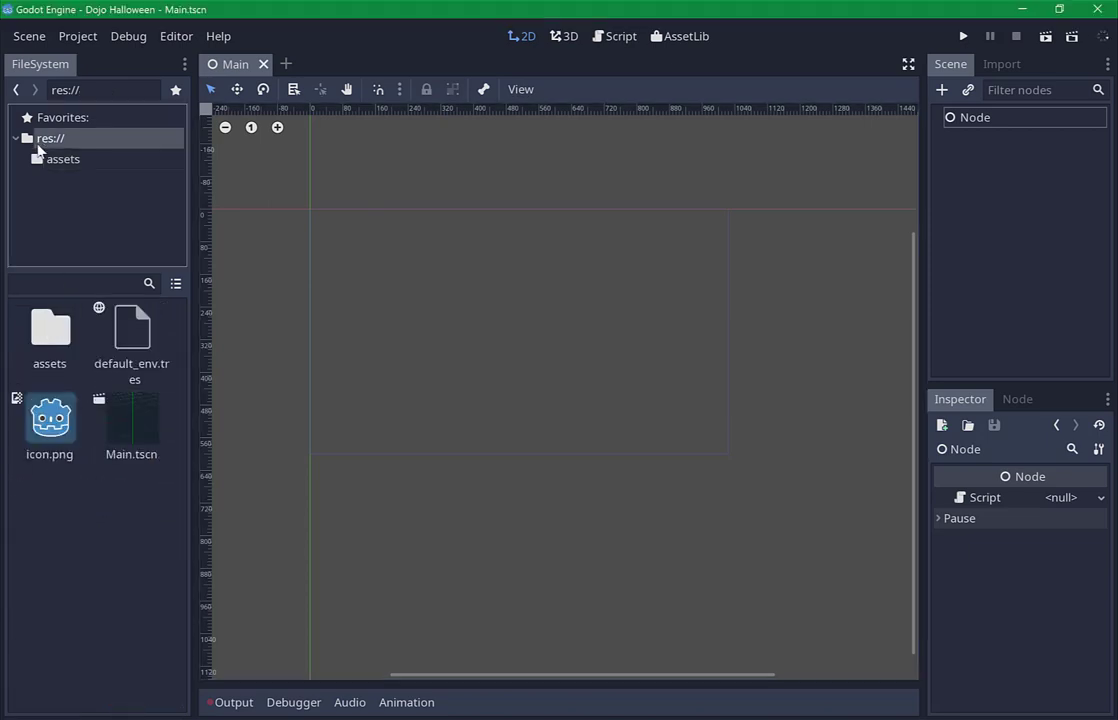
pyautogui.click(42, 156)
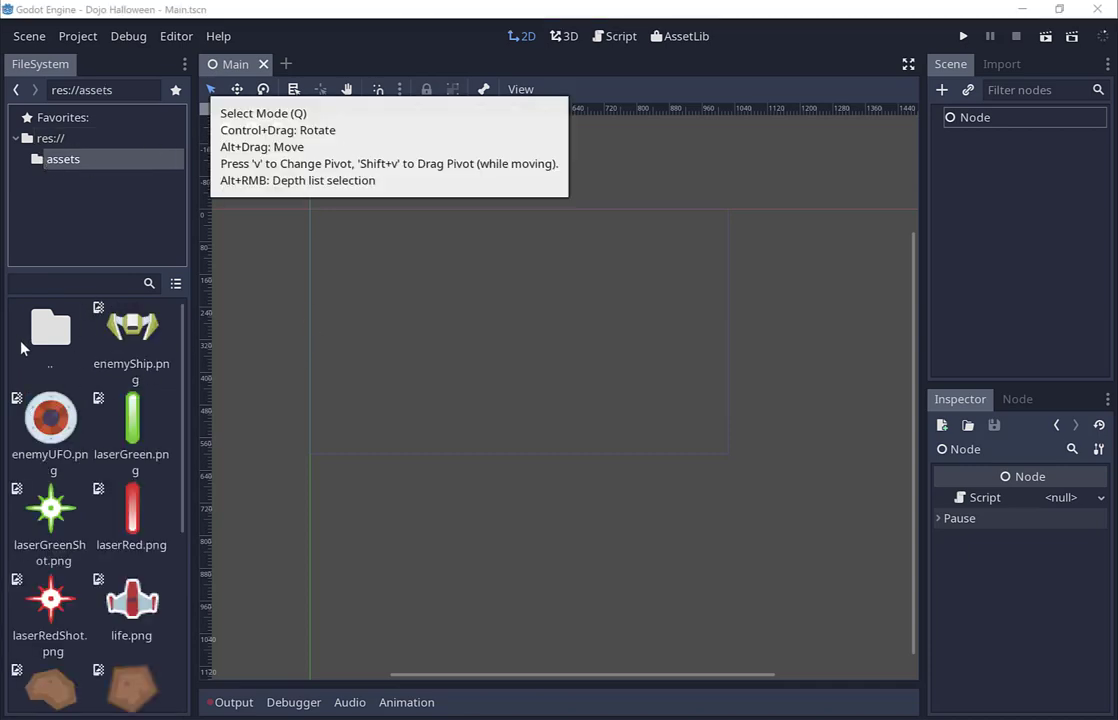
pyautogui.scroll(-3, 127, 497)
pyautogui.scroll(-1, 130, 510)
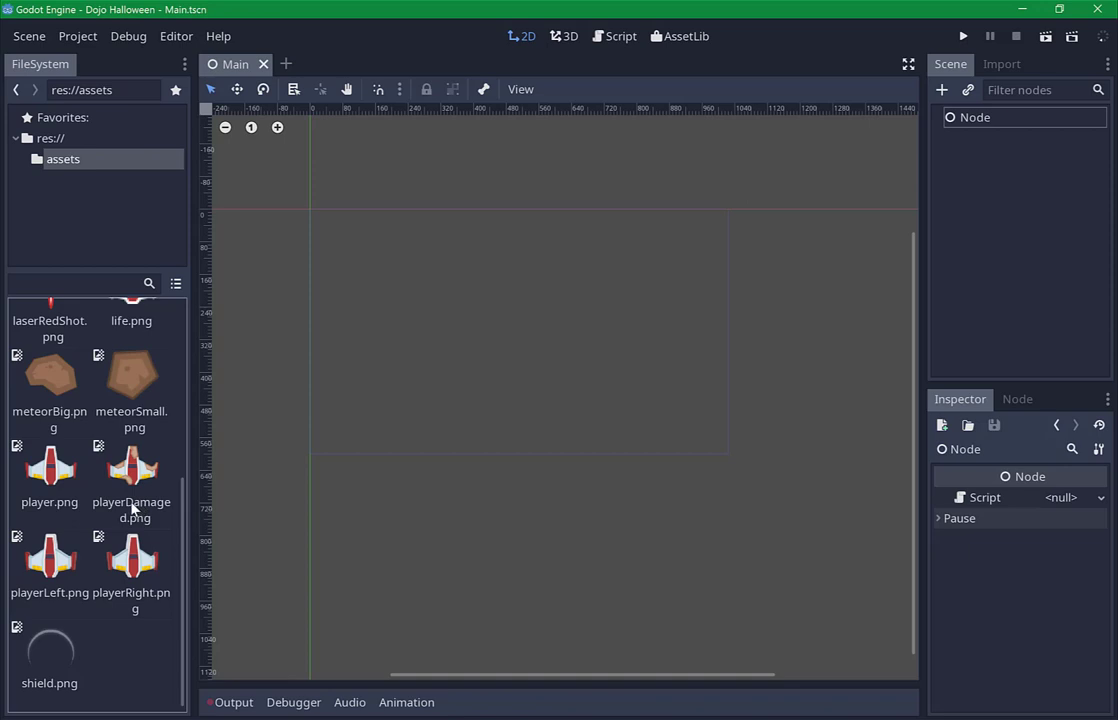
pyautogui.scroll(4, 130, 480)
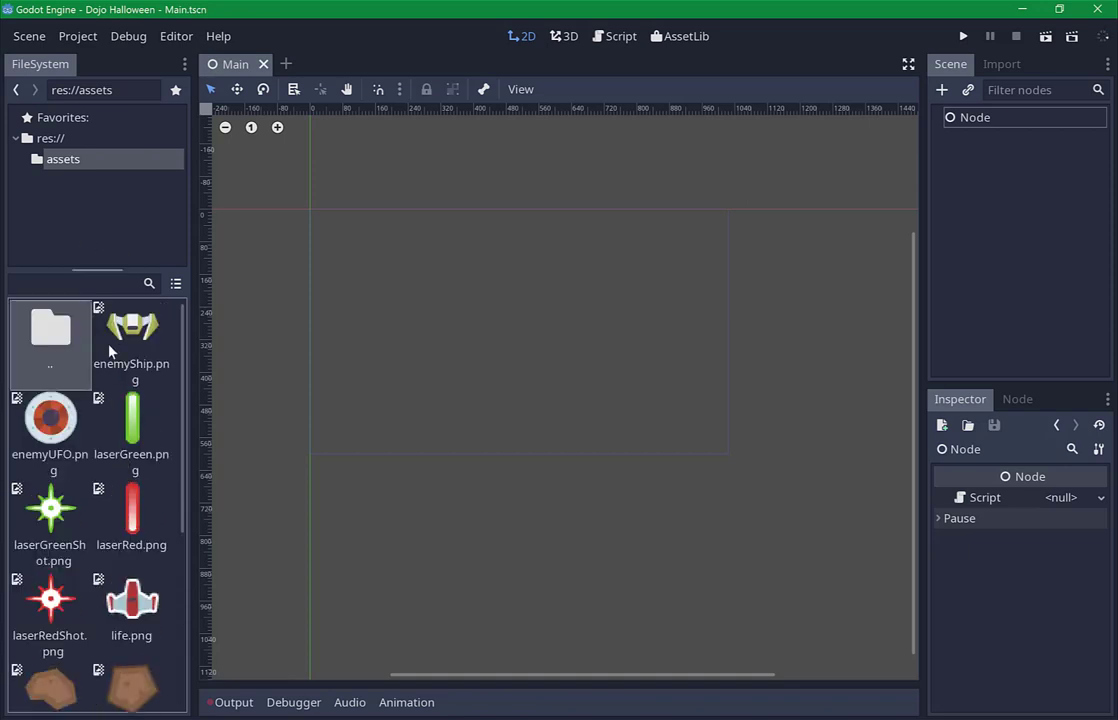
pyautogui.scroll(-3, 105, 390)
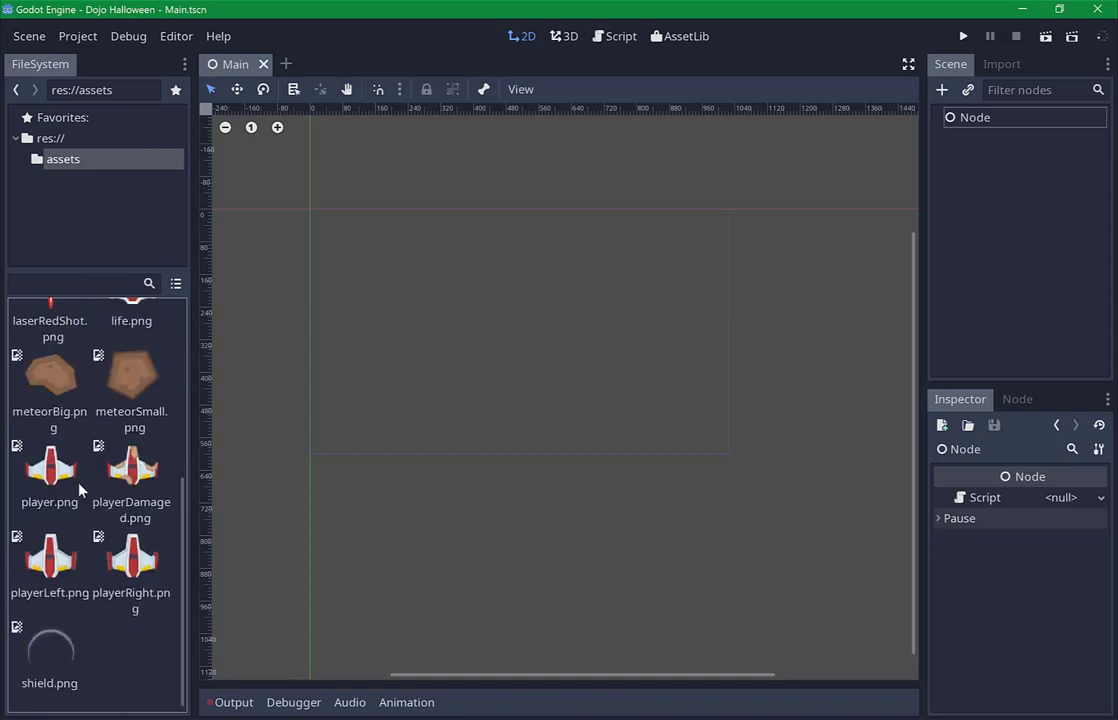
pyautogui.scroll(4, 72, 410)
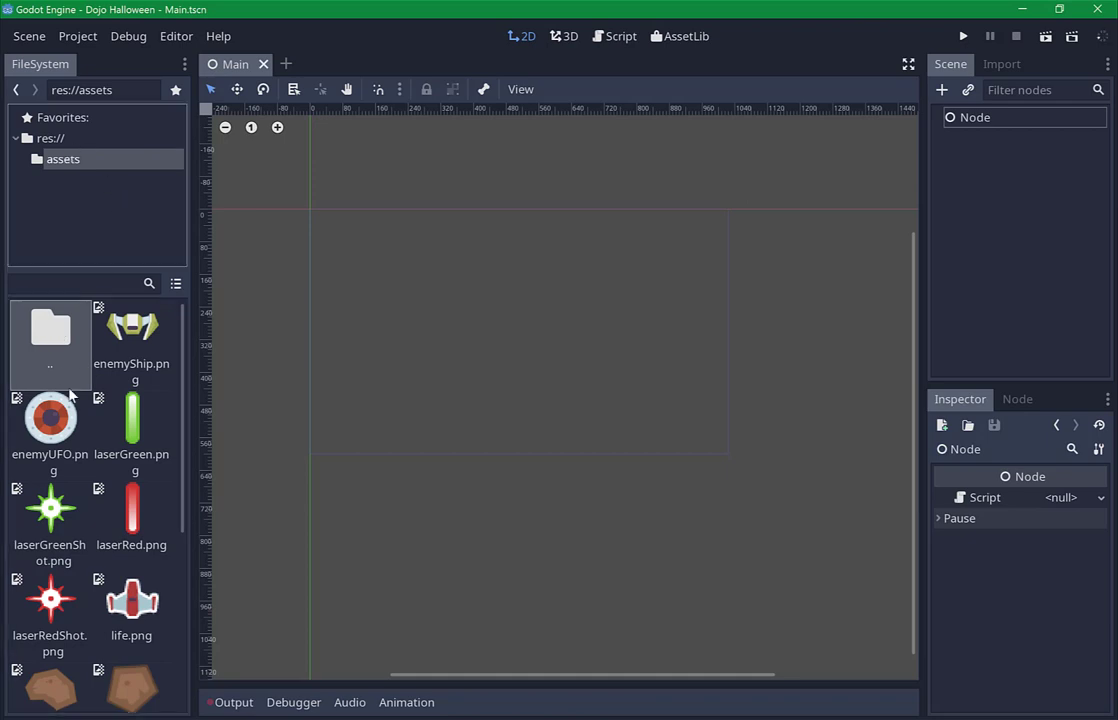
pyautogui.scroll(-3, 77, 432)
pyautogui.scroll(1, 77, 432)
pyautogui.scroll(2, 77, 432)
# Create a 'backgrounds' folder inside assets.
pyautogui.rightClick(58, 161)
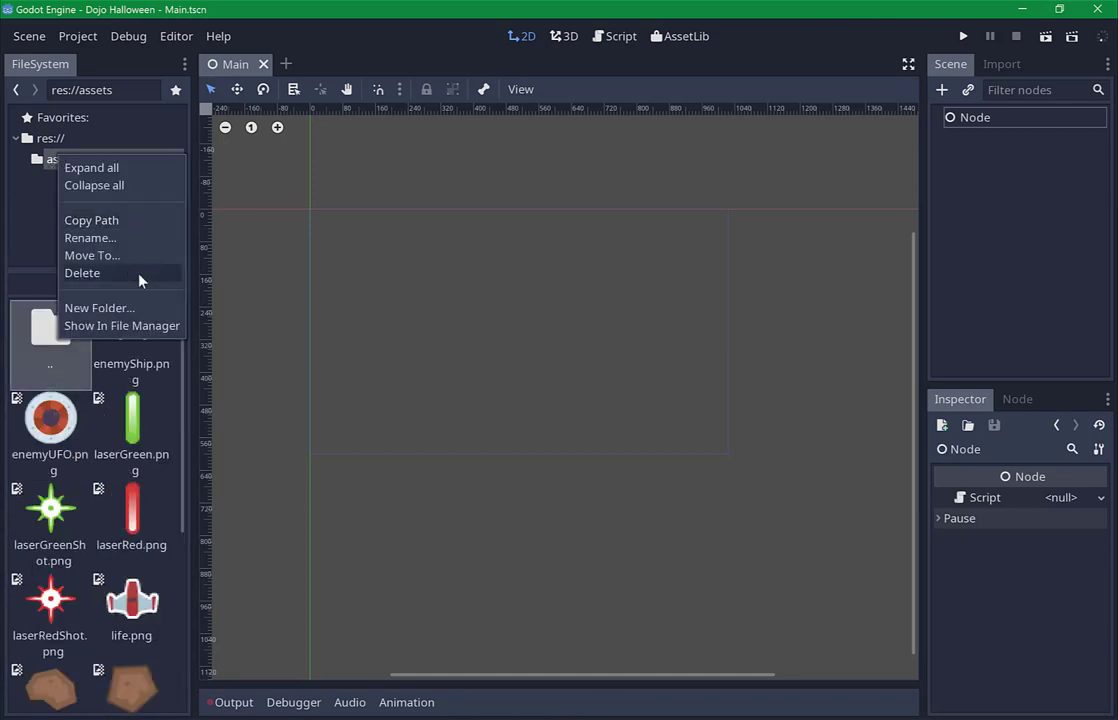
pyautogui.click(145, 309)
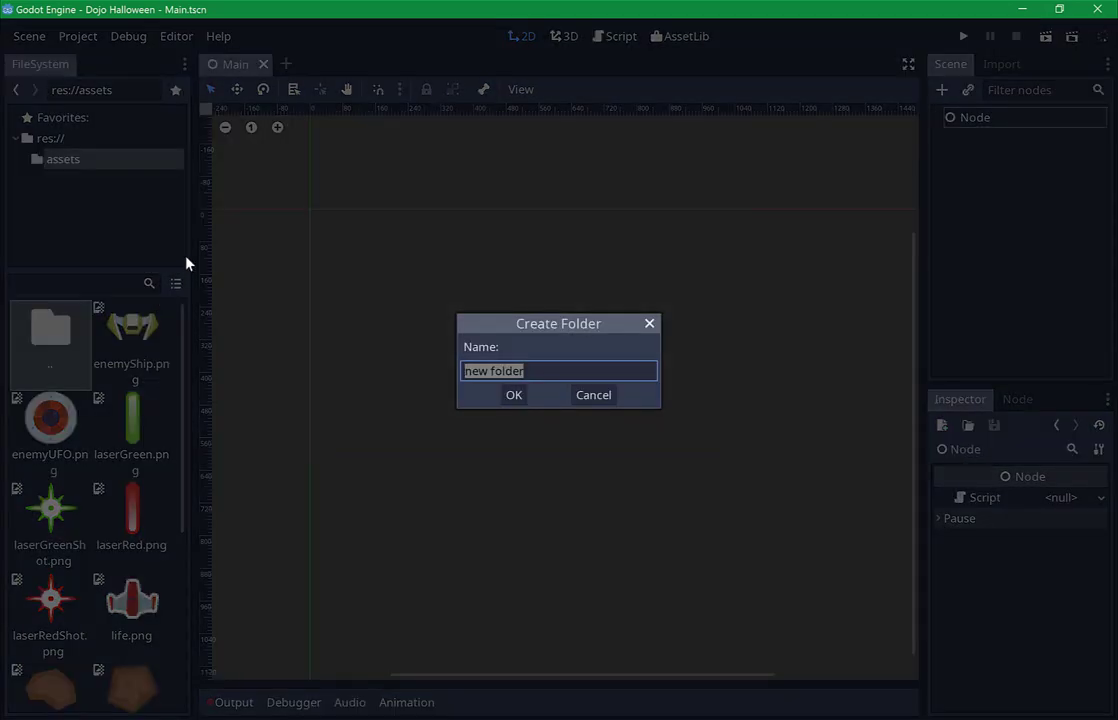
pyautogui.write('backgrou')
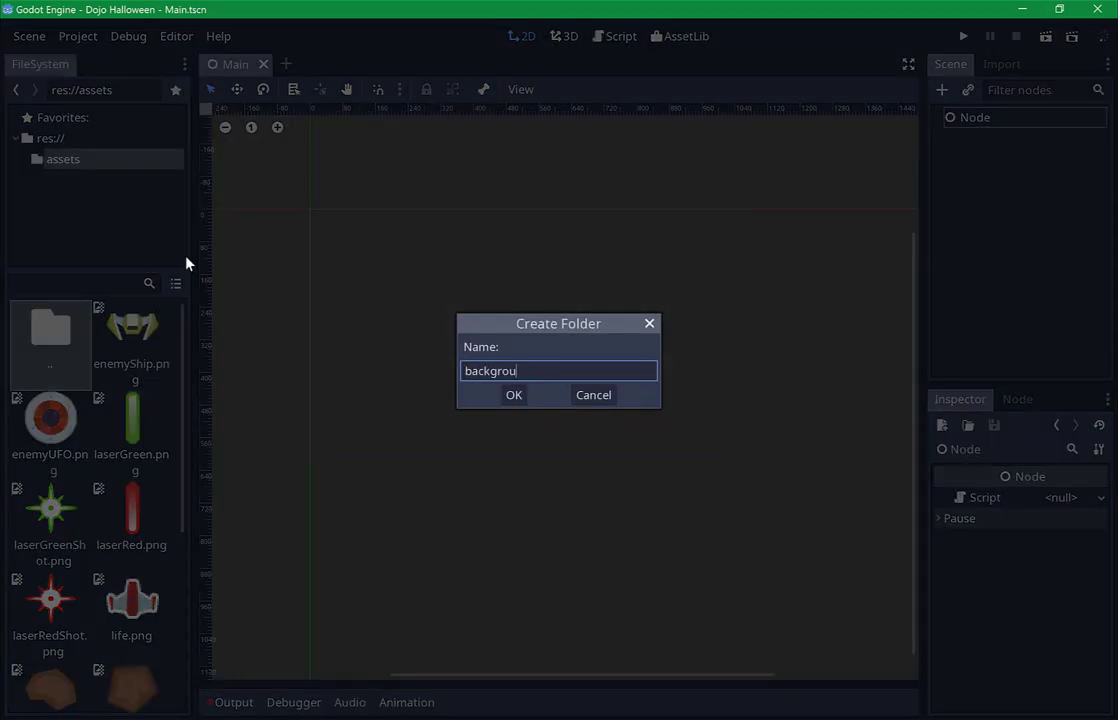
pyautogui.write('nds')
pyautogui.press('Return')
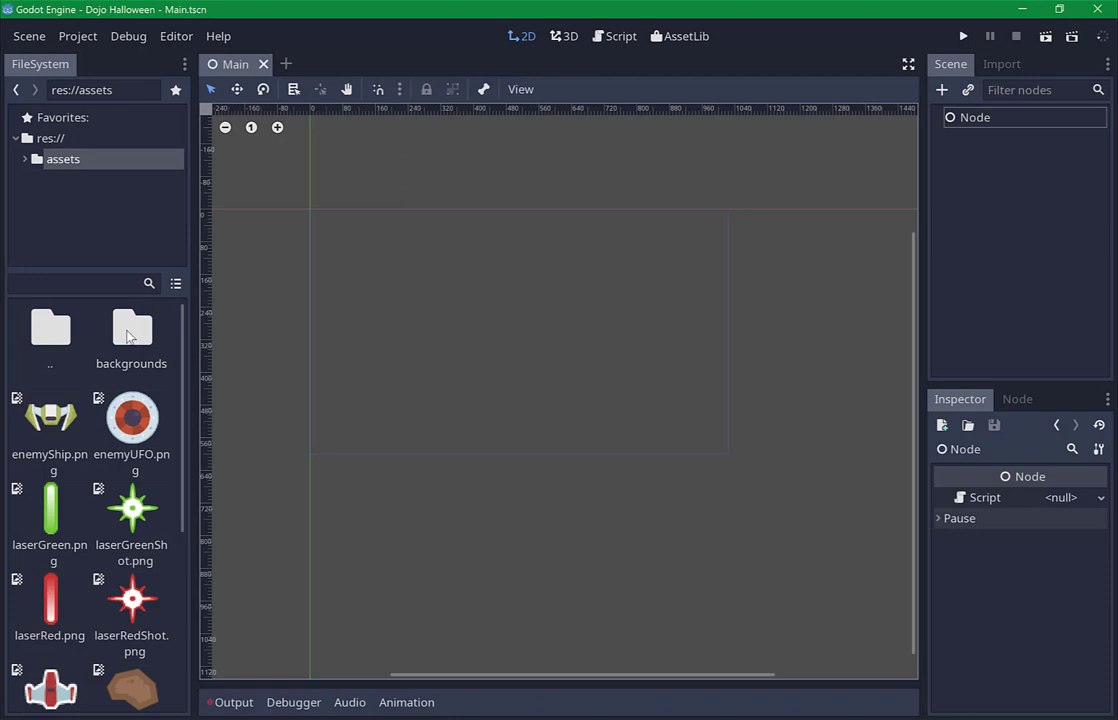
# Drag the nebula, star and background colour PNGs into backgrounds, then save the scene.
pyautogui.doubleClick(128, 336)
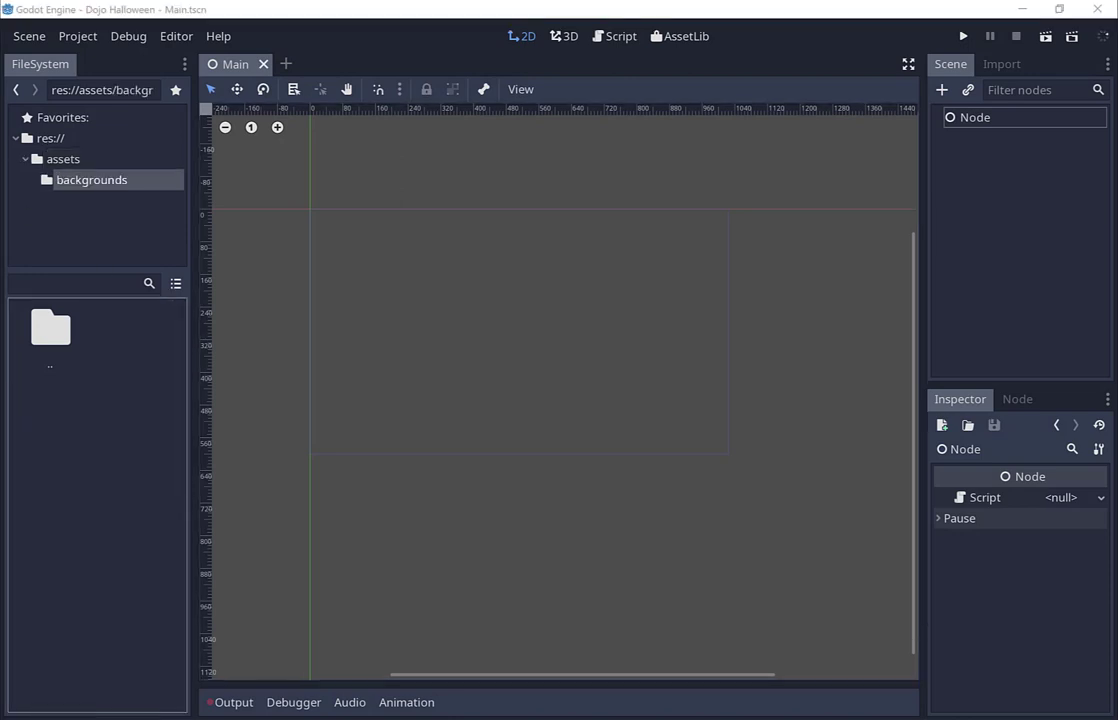
pyautogui.moveTo(155, 439); pyautogui.dragTo(110, 340)
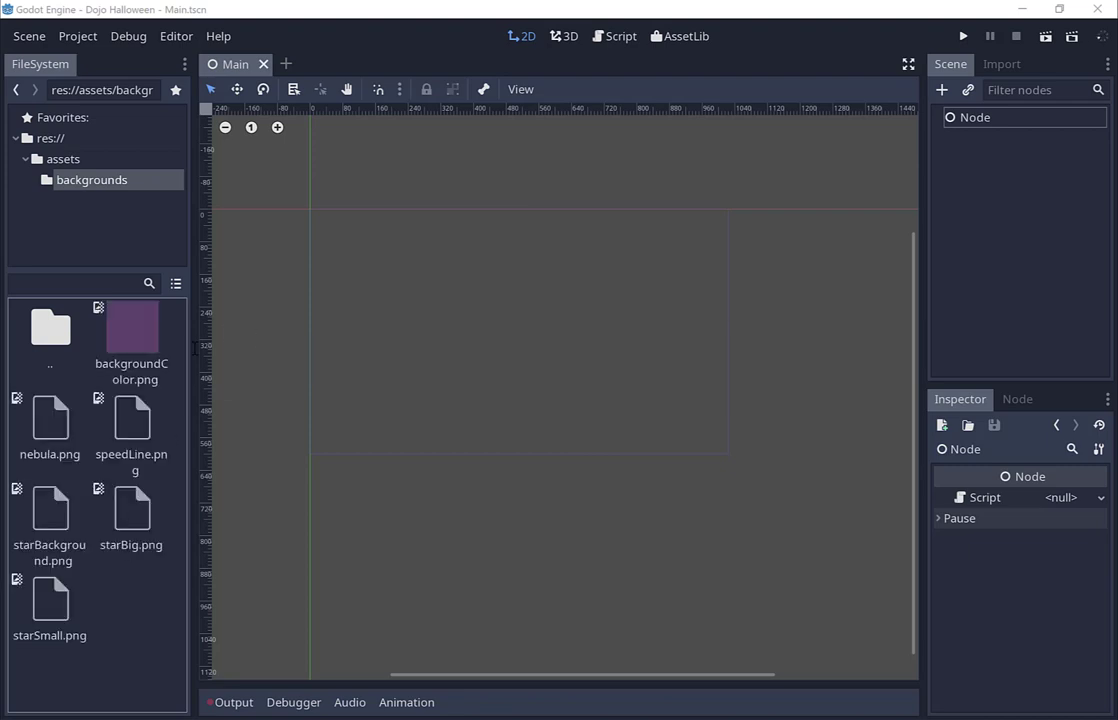
pyautogui.click(107, 593)
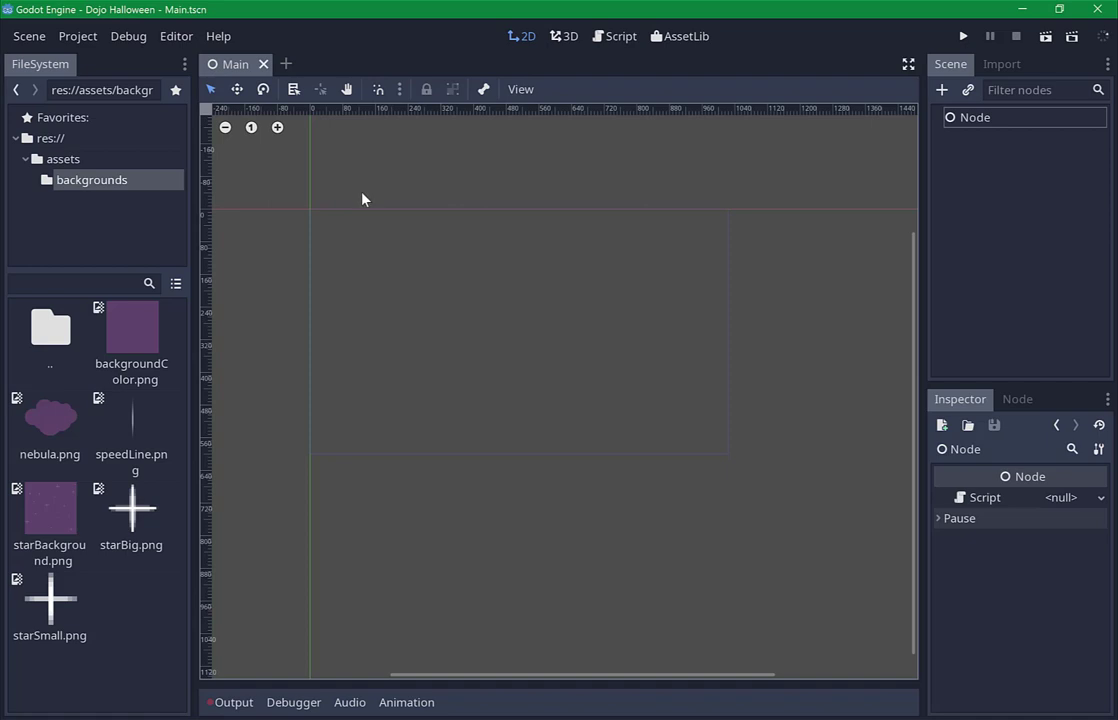
pyautogui.hotkey('ctrl', 's')
# Add a Sprite node under the root and set its texture to starBackground.png.
pyautogui.click(941, 89)
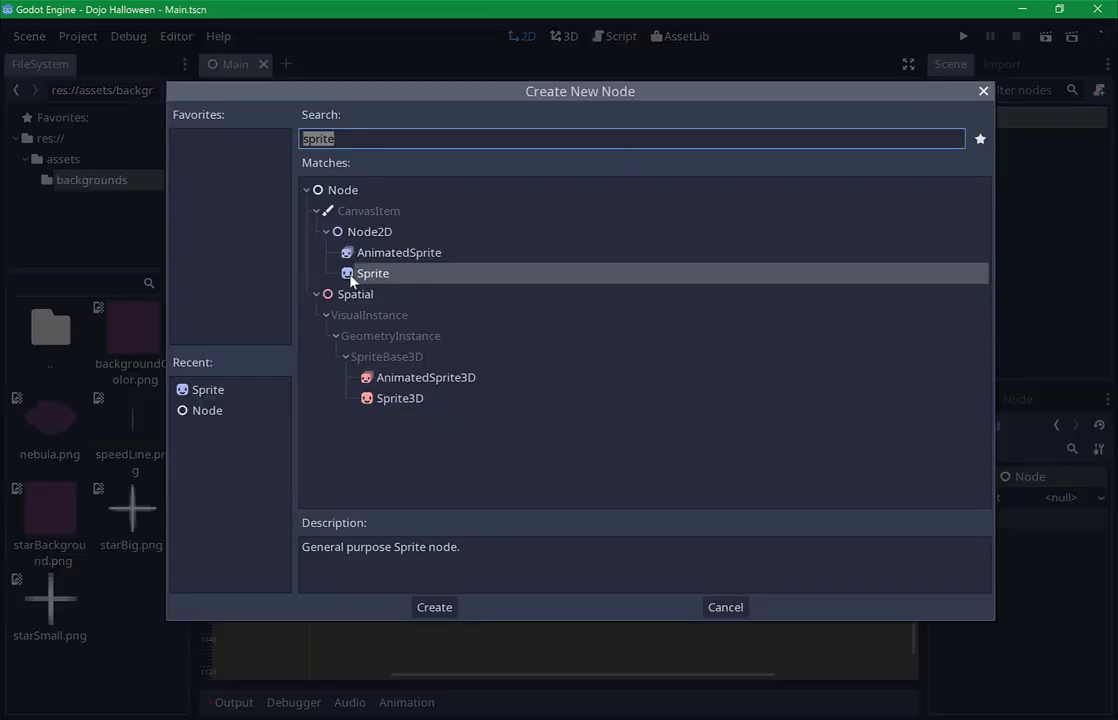
pyautogui.doubleClick(360, 275)
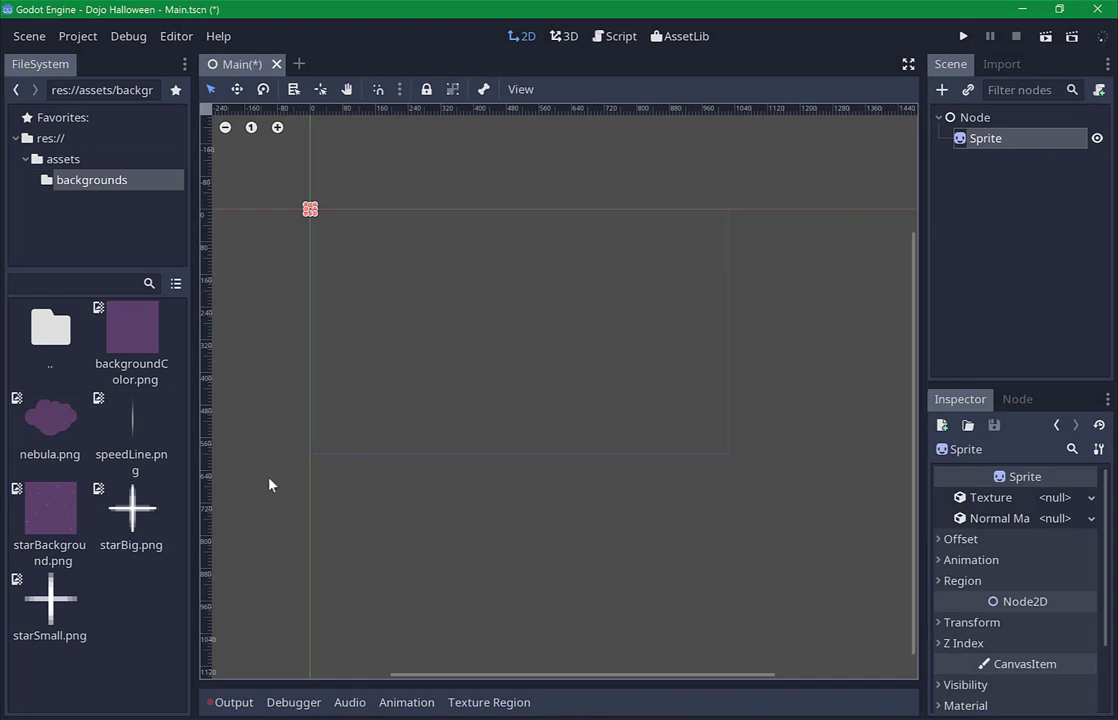
pyautogui.click(98, 540)
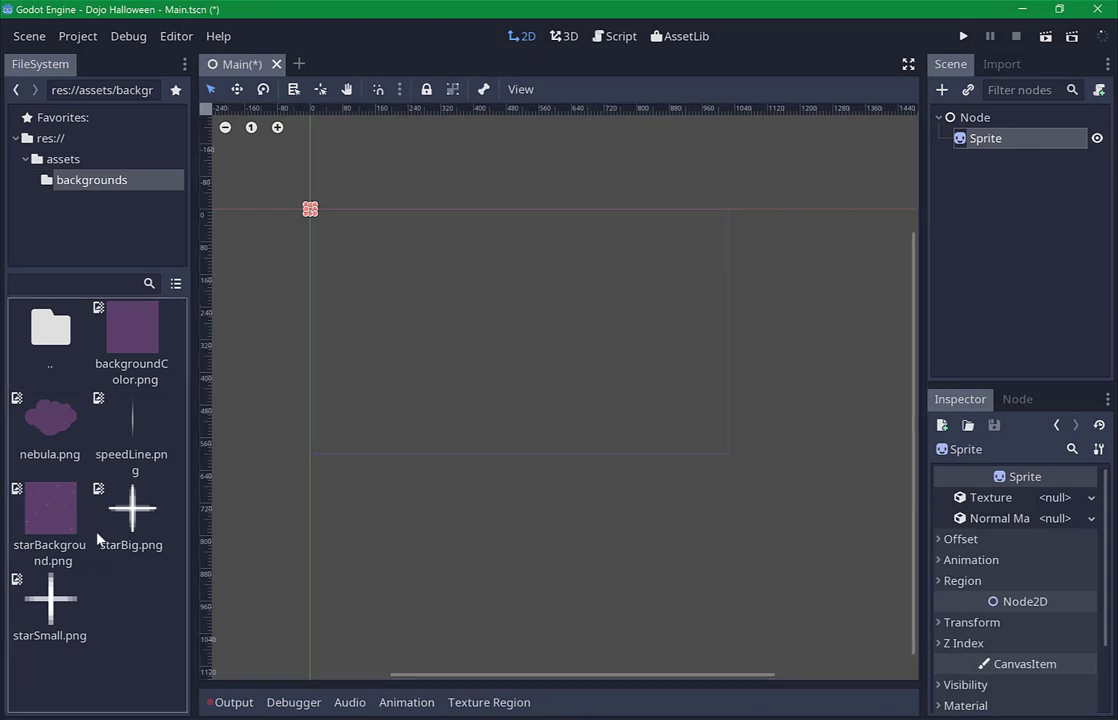
pyautogui.click(72, 515)
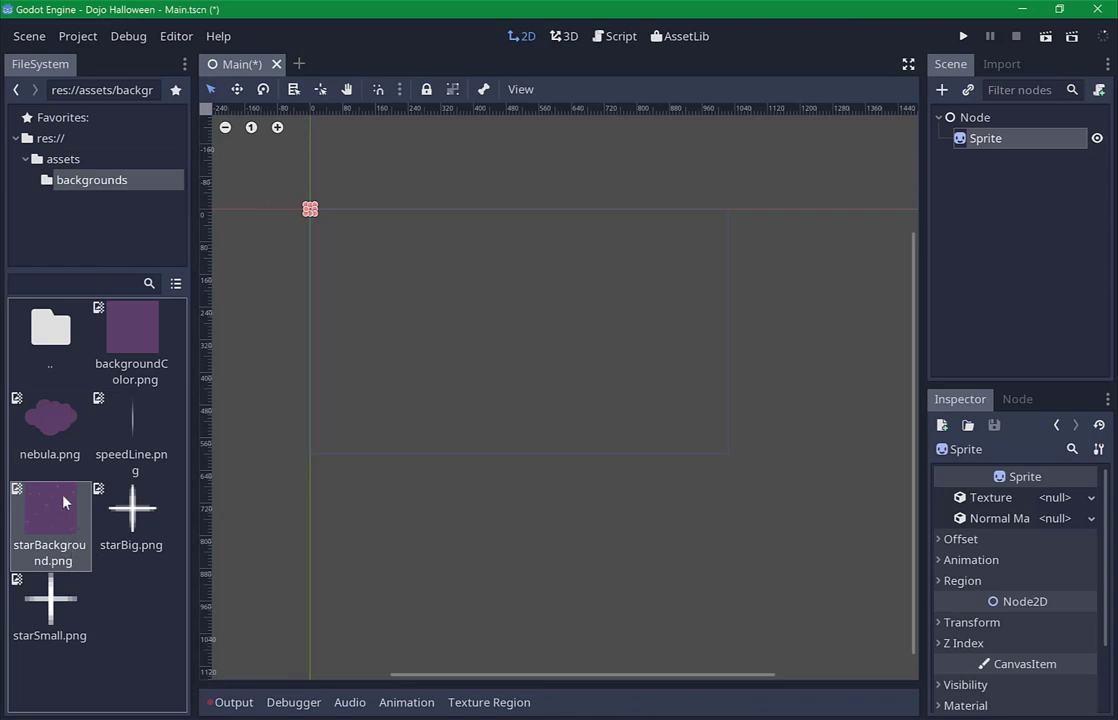
pyautogui.moveTo(64, 502); pyautogui.dragTo(1052, 500)
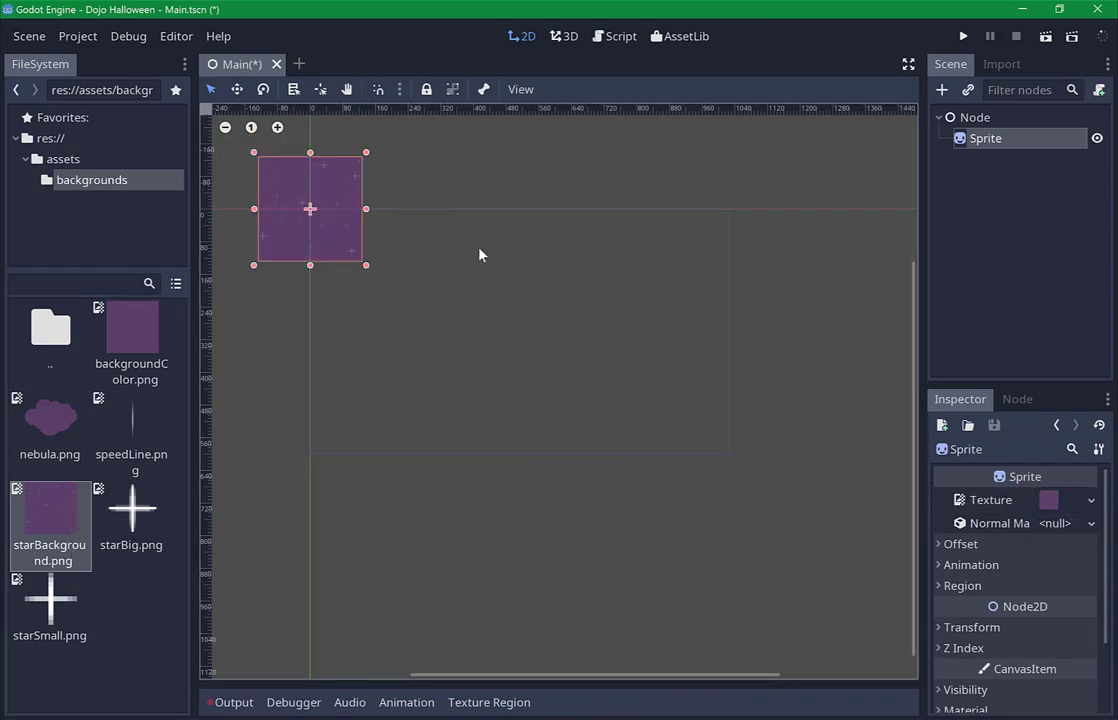
# Undo an accidental sprite resize and show starBackground.png's import settings.
pyautogui.moveTo(366, 266)
pyautogui.mouseDown()
pyautogui.moveTo(354, 457)
pyautogui.moveTo(496, 211)
pyautogui.moveTo(447, 392)
pyautogui.moveTo(666, 292)
pyautogui.moveTo(596, 424)
pyautogui.moveTo(603, 437)
pyautogui.mouseUp()
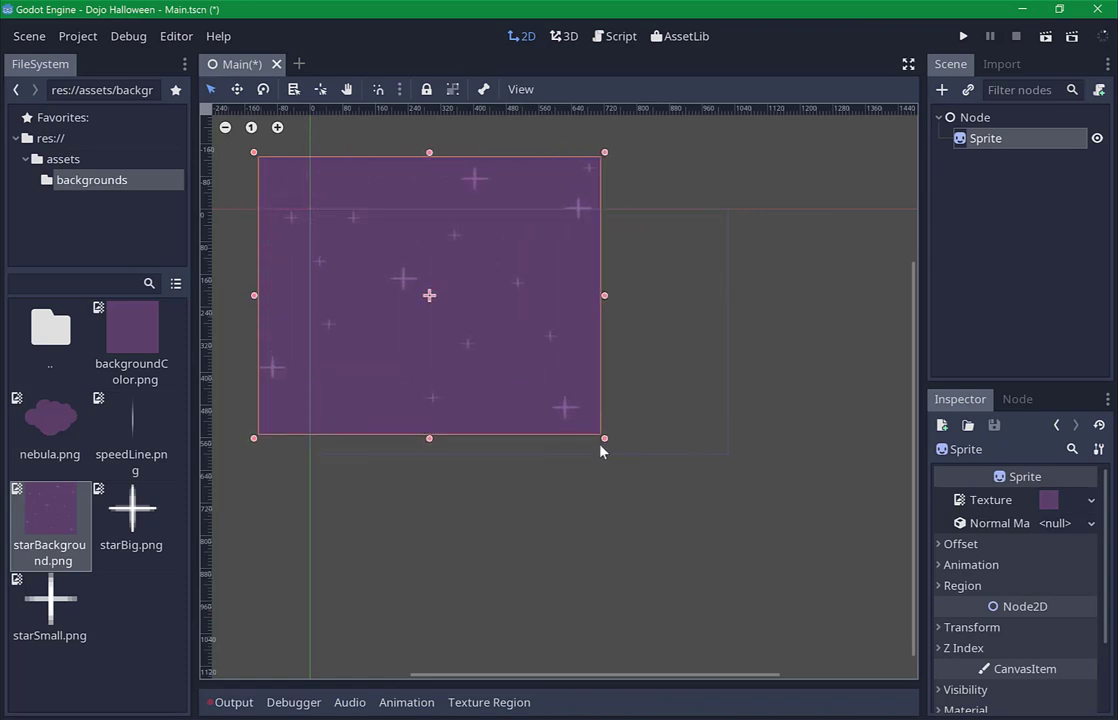
pyautogui.hotkey('ctrl', 'z')
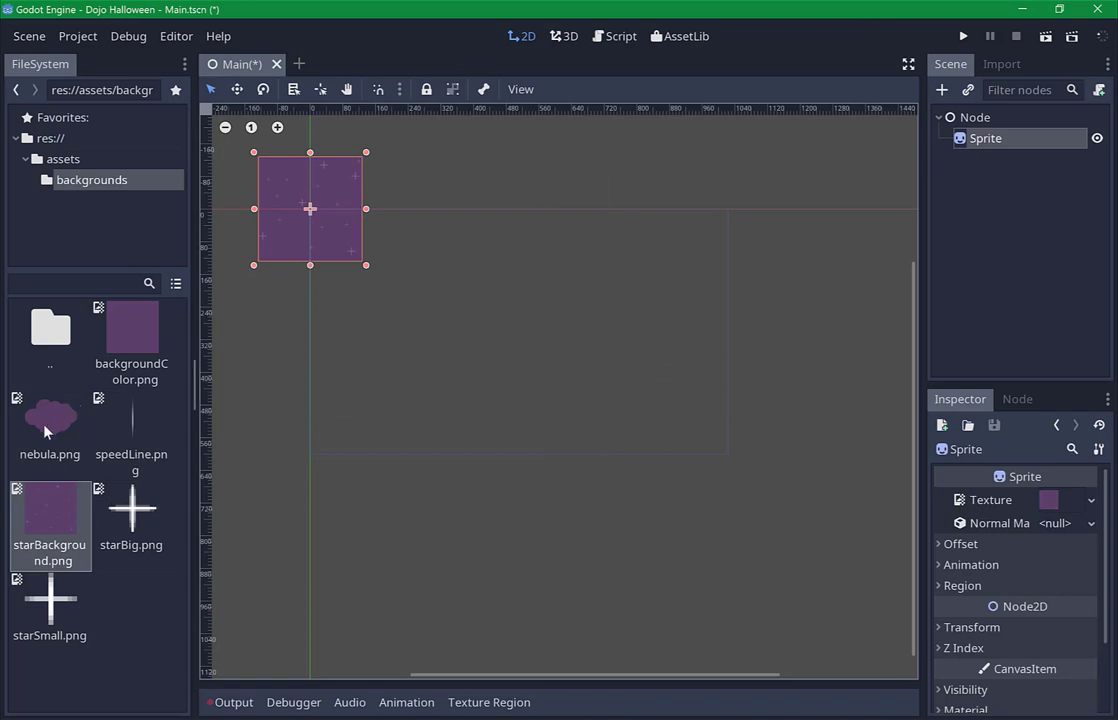
pyautogui.click(55, 495)
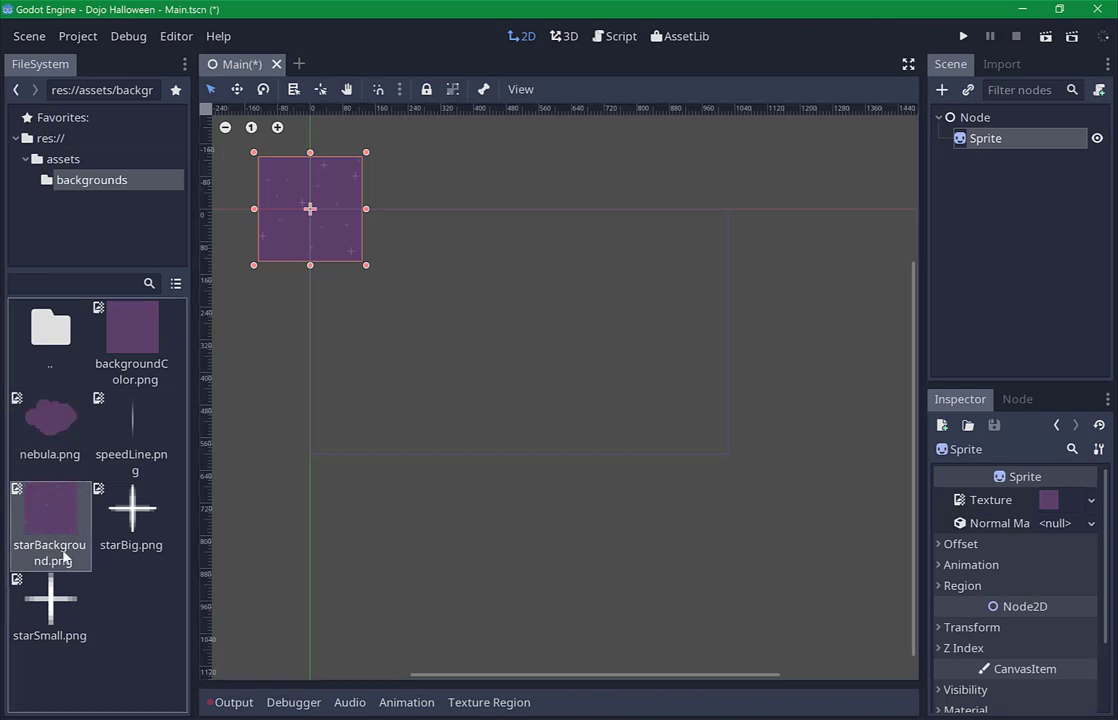
pyautogui.click(1002, 64)
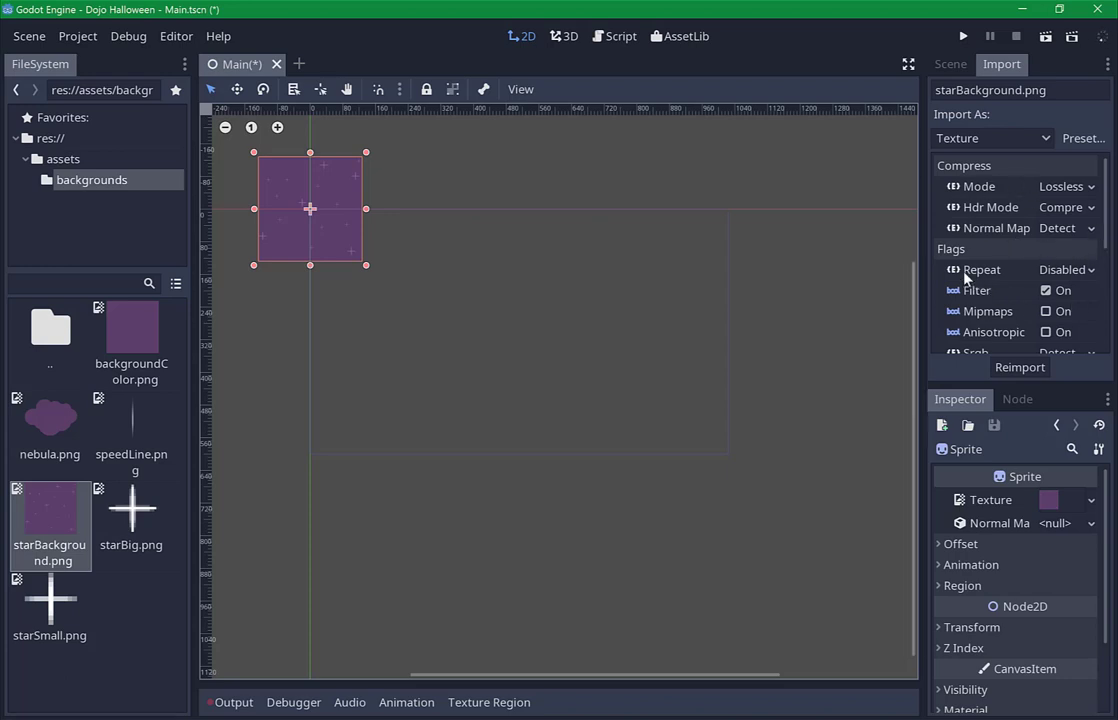
# Enable Repeat on starBackground.png, reimport it, and save Main.tscn.
pyautogui.click(1065, 270)
pyautogui.click(1077, 312)
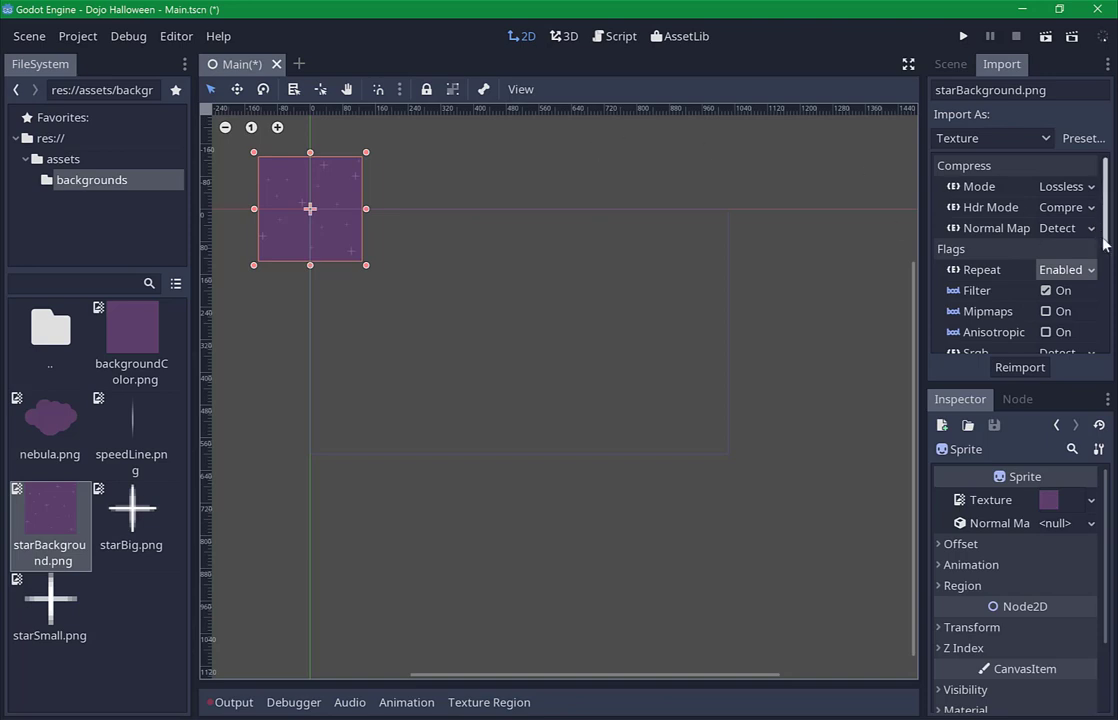
pyautogui.moveTo(1104, 232); pyautogui.dragTo(1105, 330)
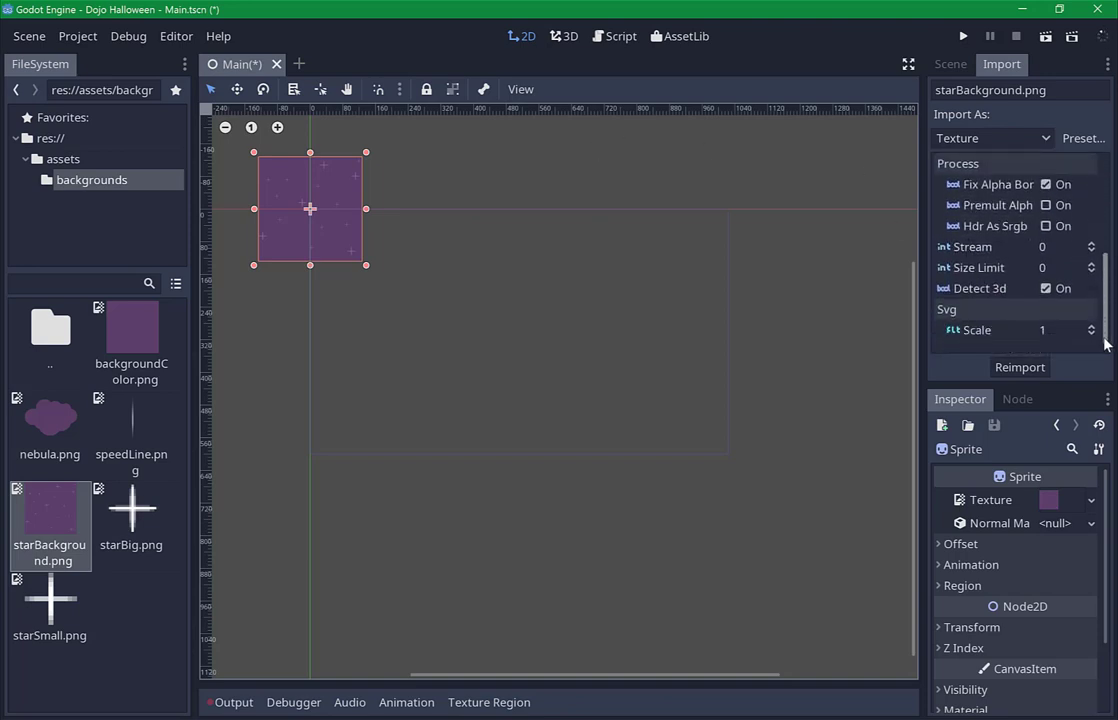
pyautogui.click(1033, 370)
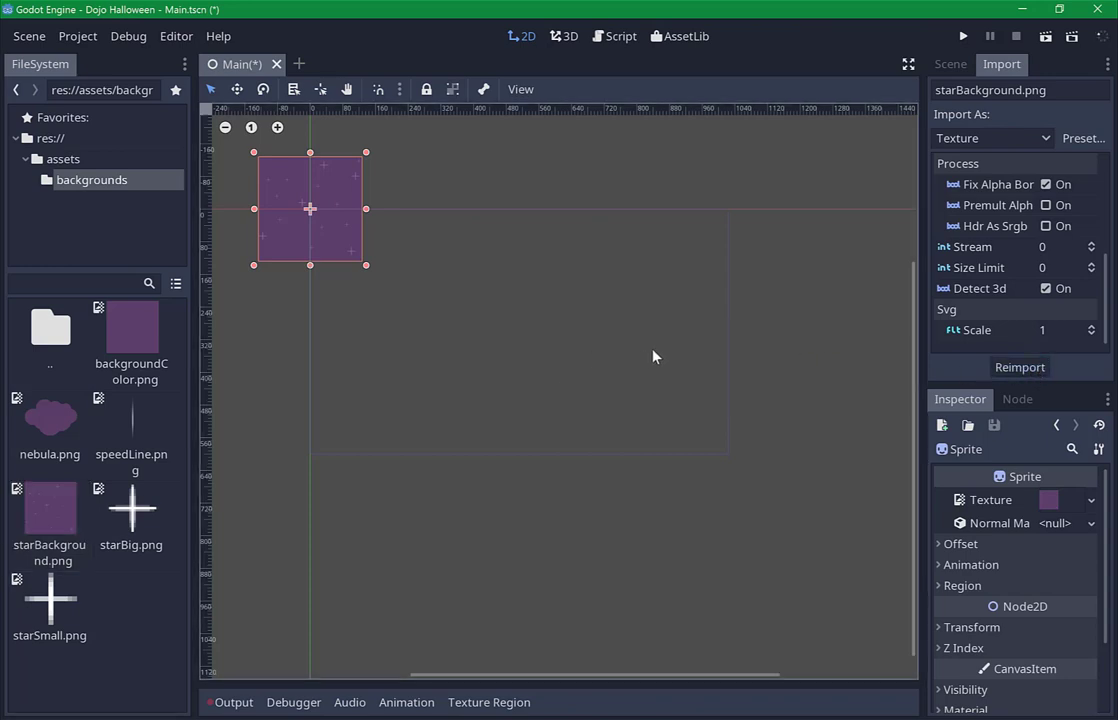
pyautogui.hotkey('ctrl', 's')
pyautogui.click(952, 66)
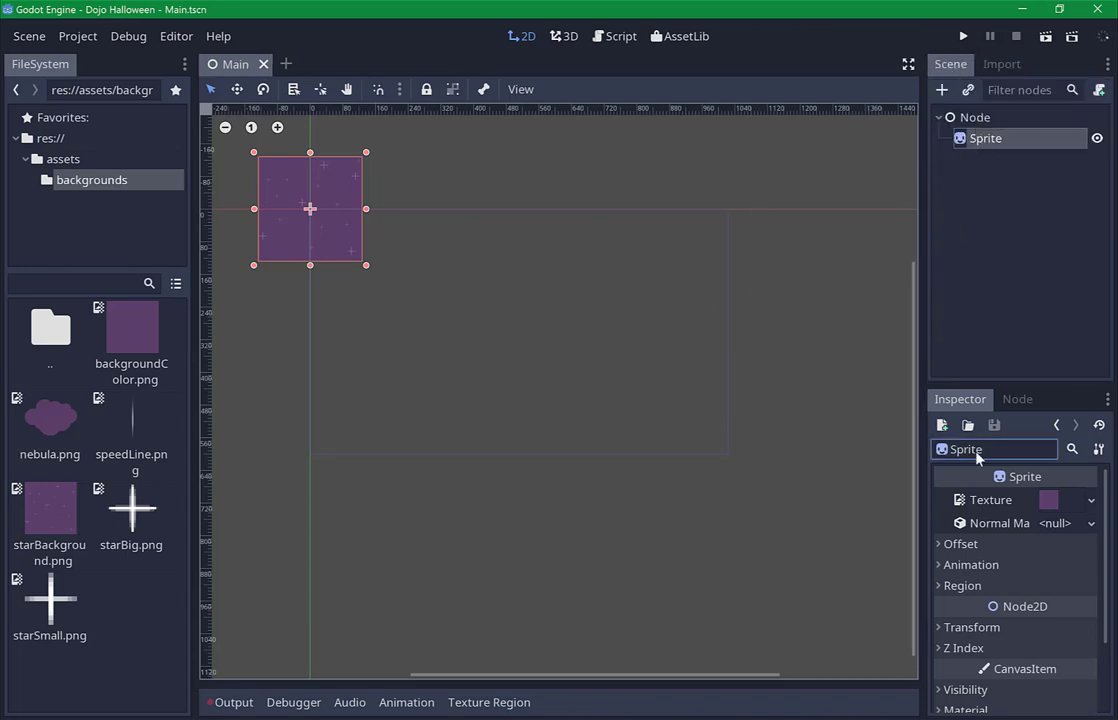
# Enable Region on the star sprite and set its Rect width and height to 100.
pyautogui.click(962, 588)
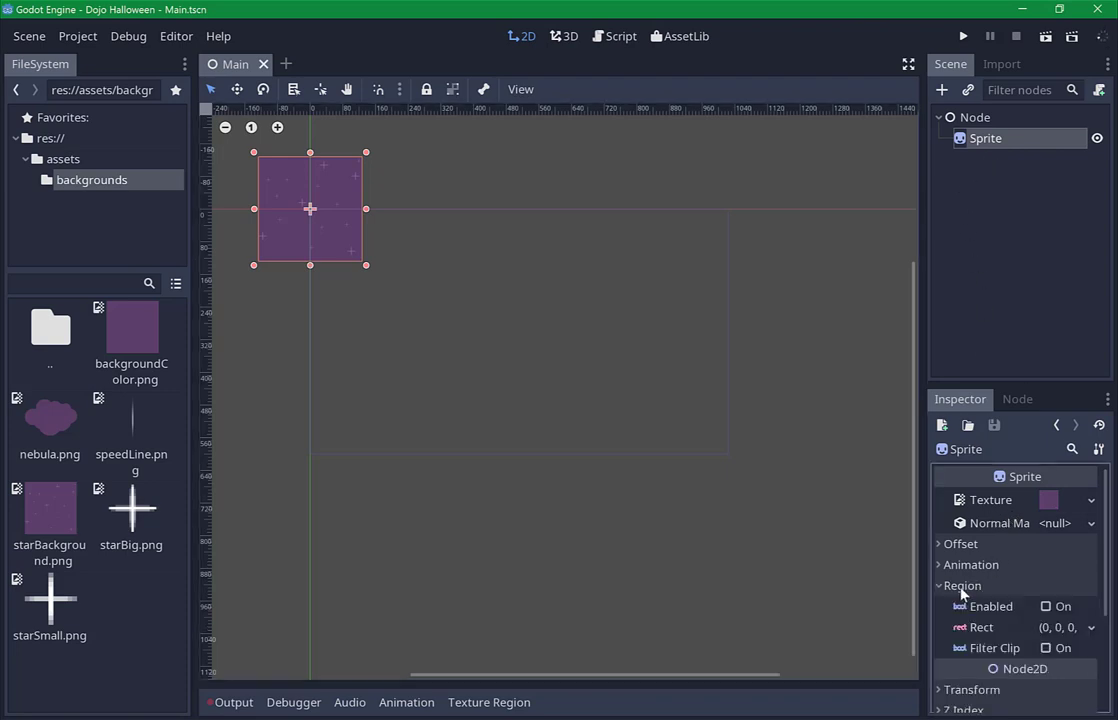
pyautogui.click(1046, 607)
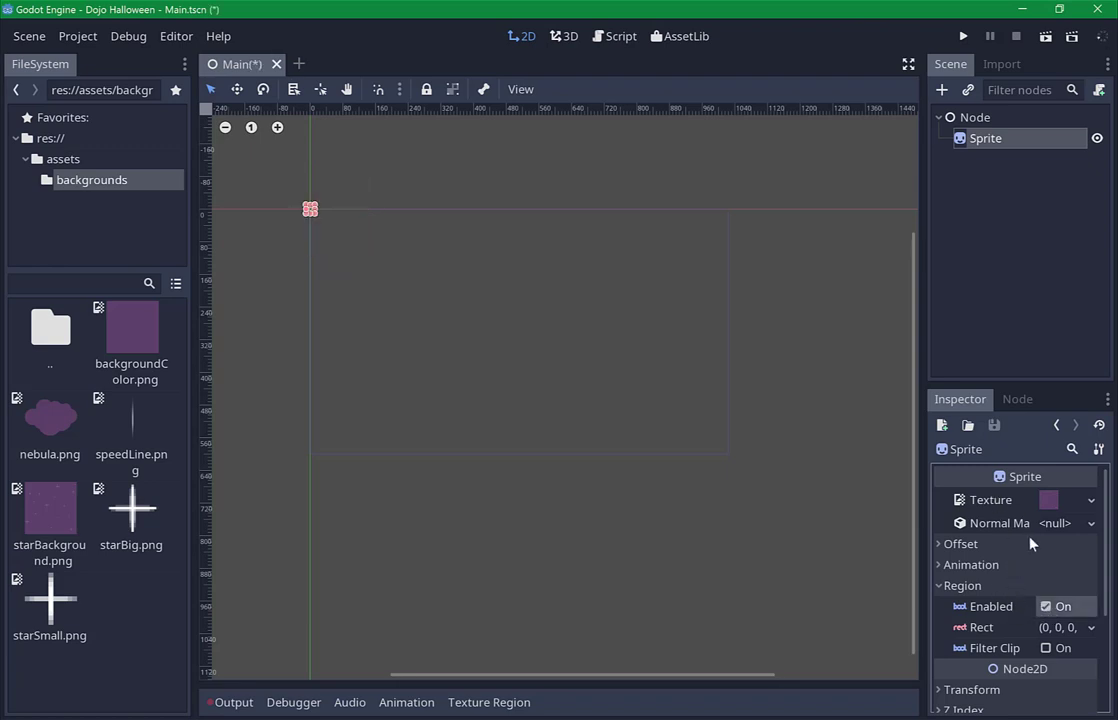
pyautogui.click(1091, 629)
pyautogui.click(959, 649)
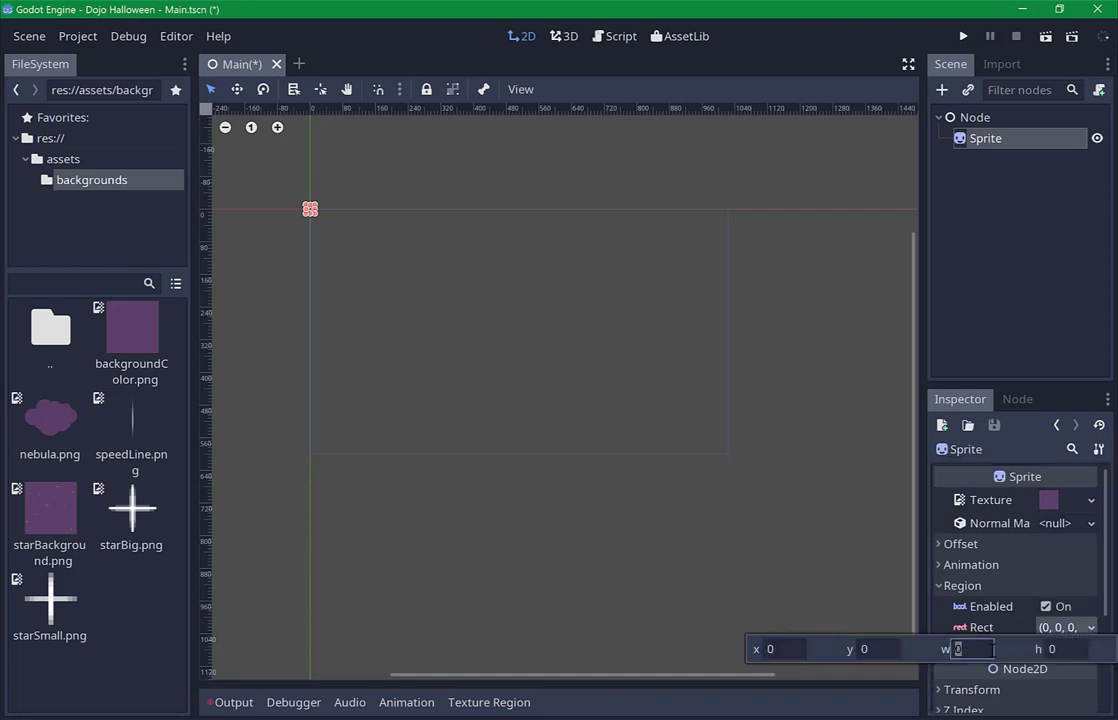
pyautogui.write('100')
pyautogui.press('Tab')
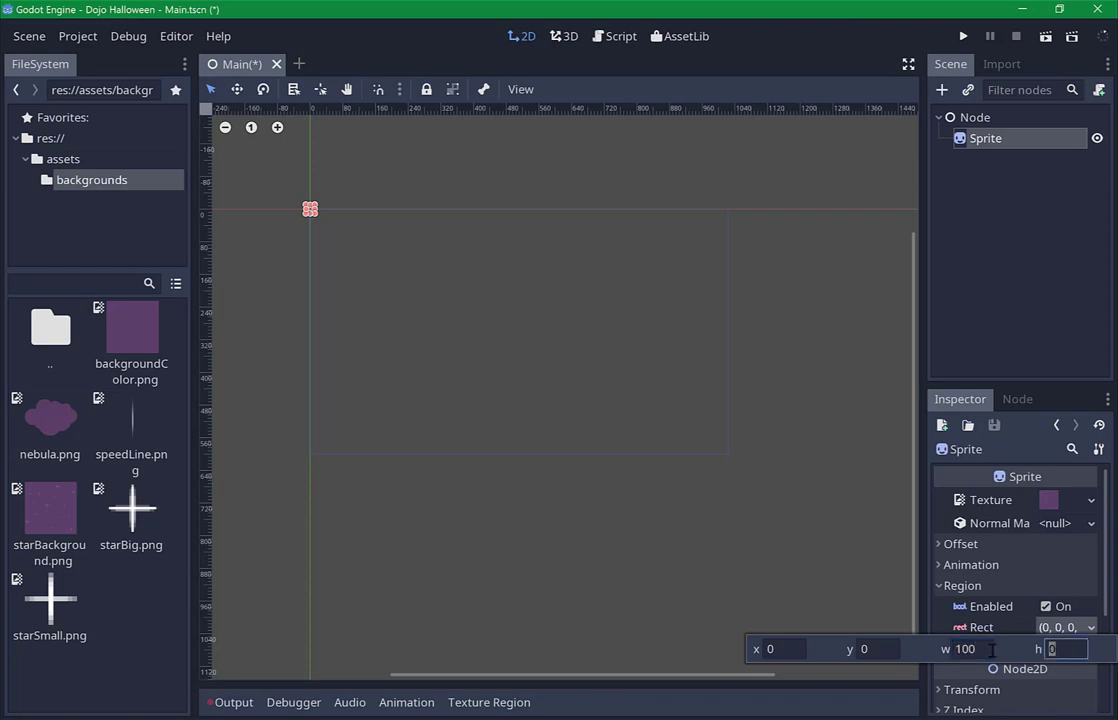
pyautogui.write('100')
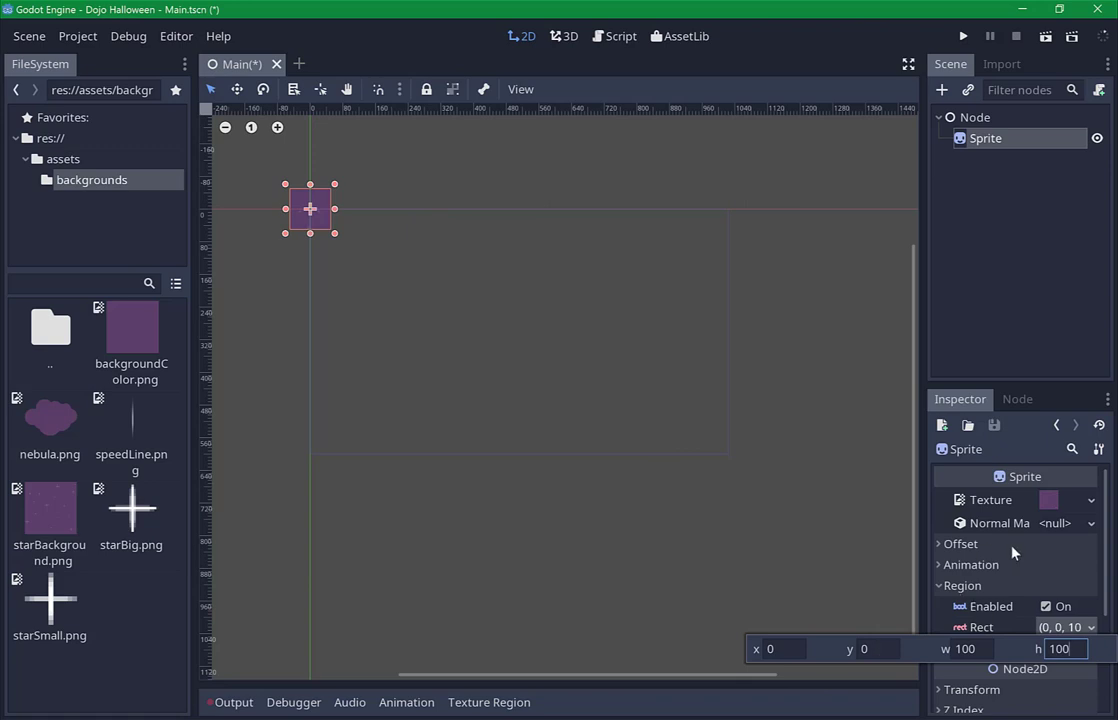
pyautogui.click(1035, 624)
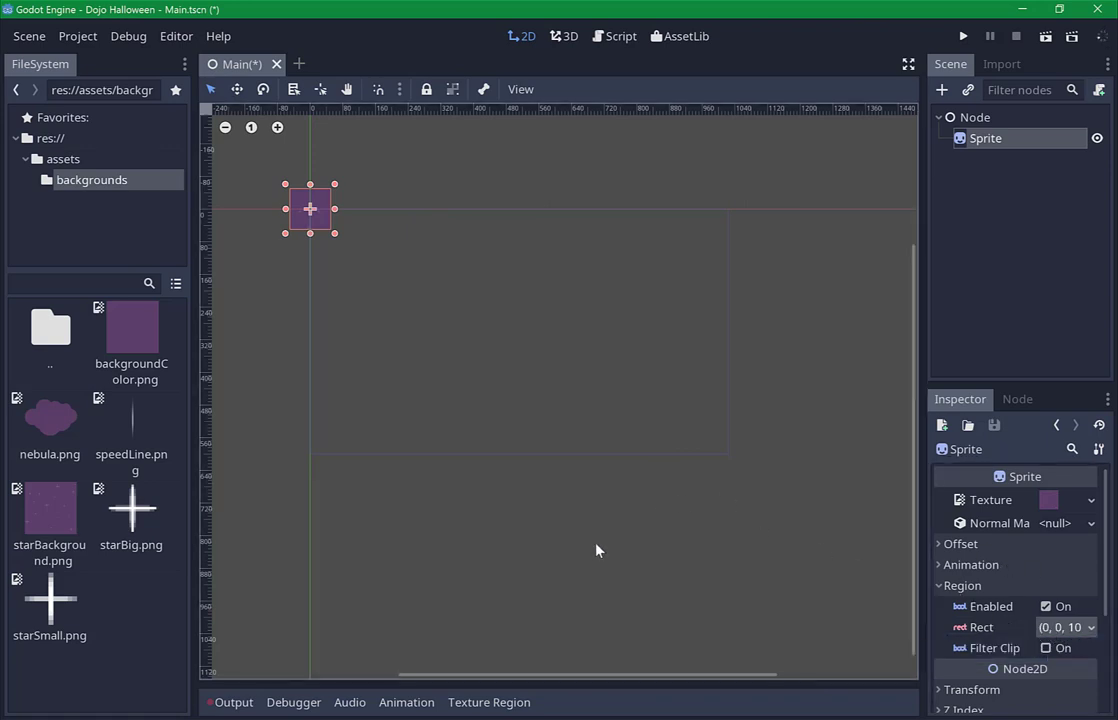
# Drag out a rough region over the star texture in the Texture Region panel.
pyautogui.click(485, 702)
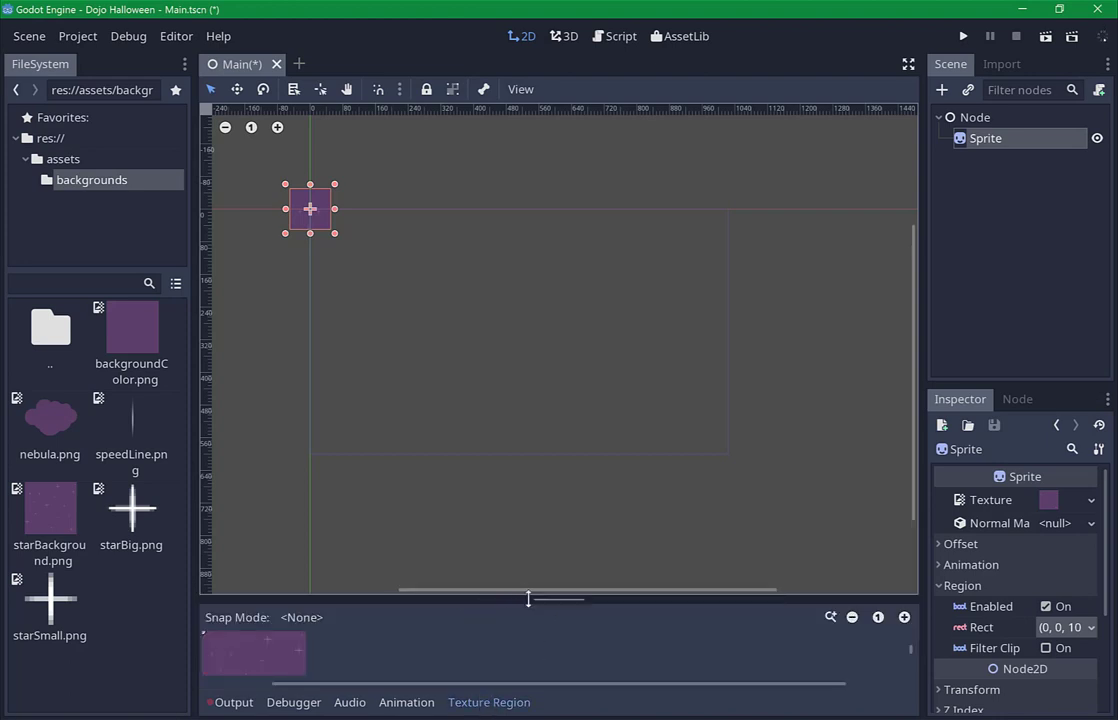
pyautogui.moveTo(528, 598)
pyautogui.mouseDown()
pyautogui.moveTo(499, 418)
pyautogui.moveTo(502, 427)
pyautogui.mouseUp()
pyautogui.moveTo(206, 465)
pyautogui.mouseDown()
pyautogui.moveTo(303, 562)
pyautogui.moveTo(404, 599)
pyautogui.mouseUp()
pyautogui.moveTo(349, 571)
pyautogui.mouseDown()
pyautogui.moveTo(463, 549)
pyautogui.moveTo(238, 461)
pyautogui.moveTo(462, 625)
pyautogui.moveTo(395, 620)
pyautogui.moveTo(425, 675)
pyautogui.moveTo(782, 671)
pyautogui.moveTo(541, 671)
pyautogui.moveTo(459, 599)
pyautogui.moveTo(500, 673)
pyautogui.moveTo(516, 669)
pyautogui.mouseUp()
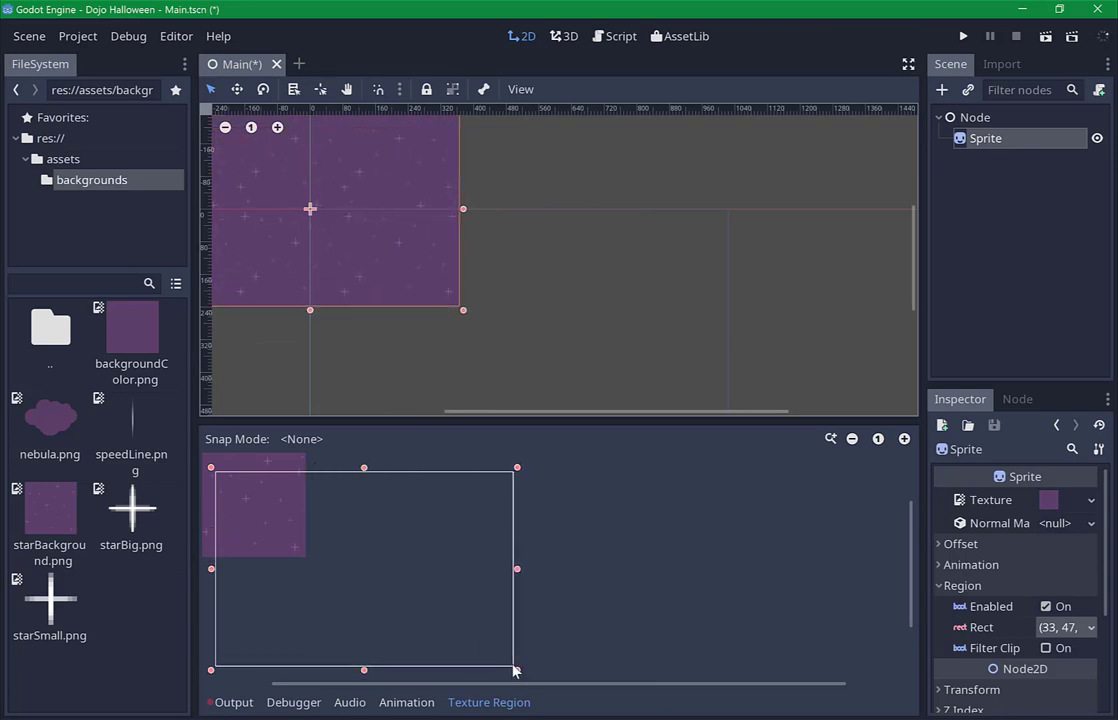
# Set the region Rect to x 0, y 0, w 1024, h 768 and save the scene.
pyautogui.click(1046, 630)
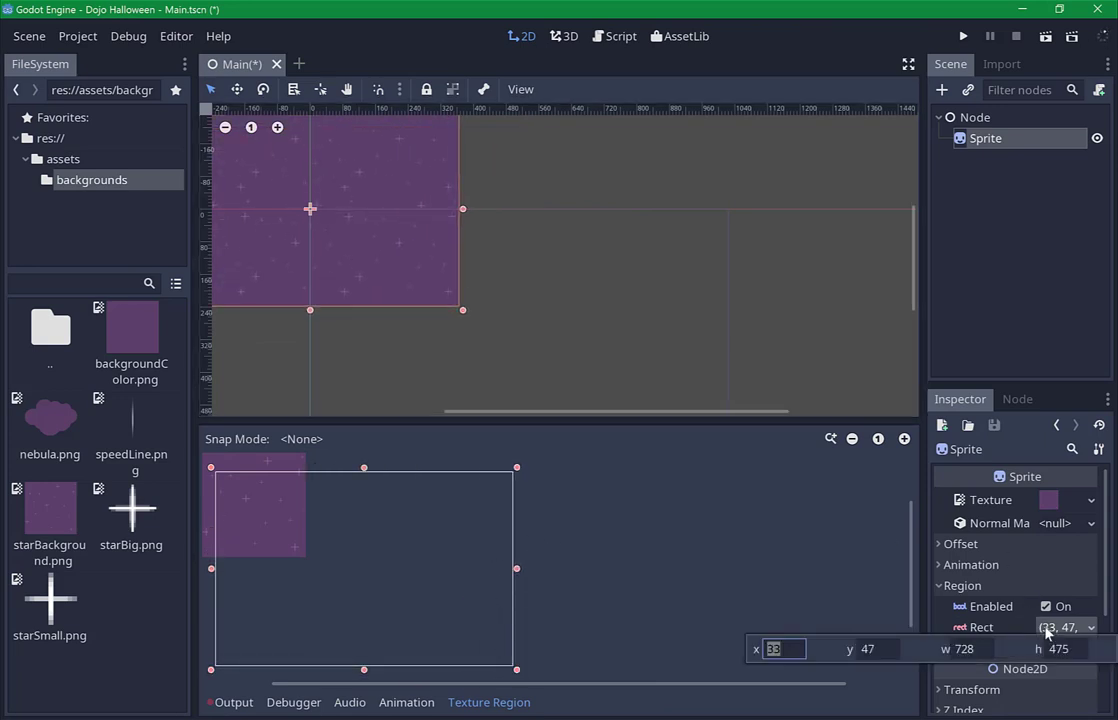
pyautogui.write('0')
pyautogui.press('Tab')
pyautogui.write('0')
pyautogui.press('Tab')
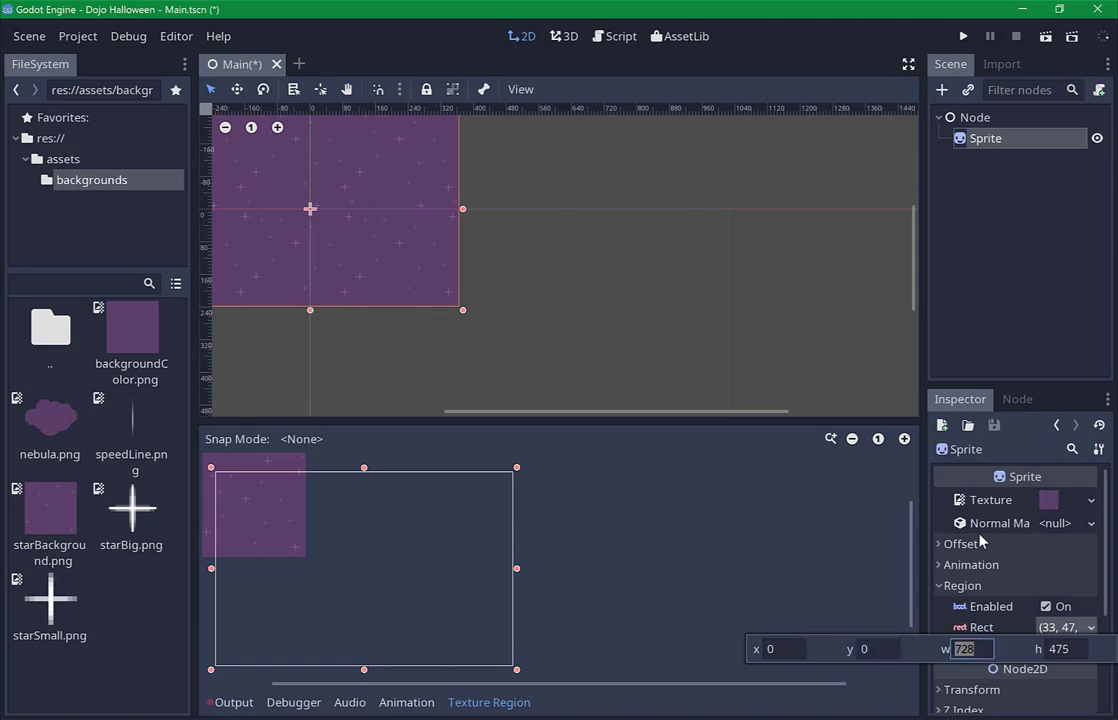
pyautogui.write('1024')
pyautogui.press('Tab')
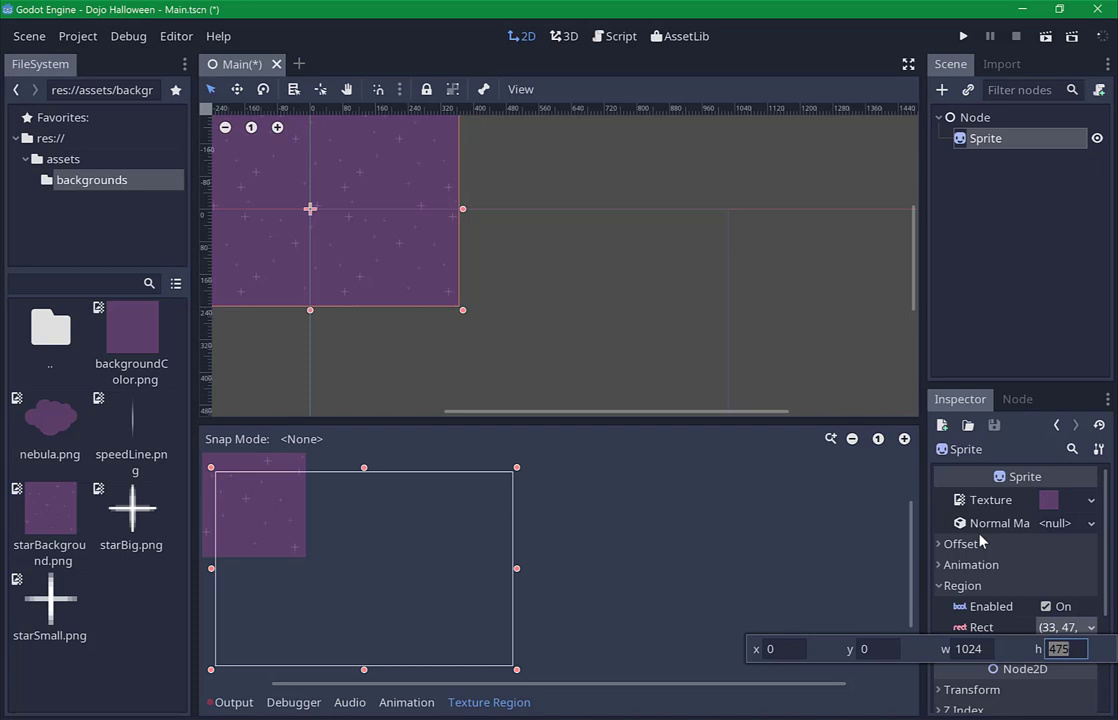
pyautogui.write('768')
pyautogui.press('Return')
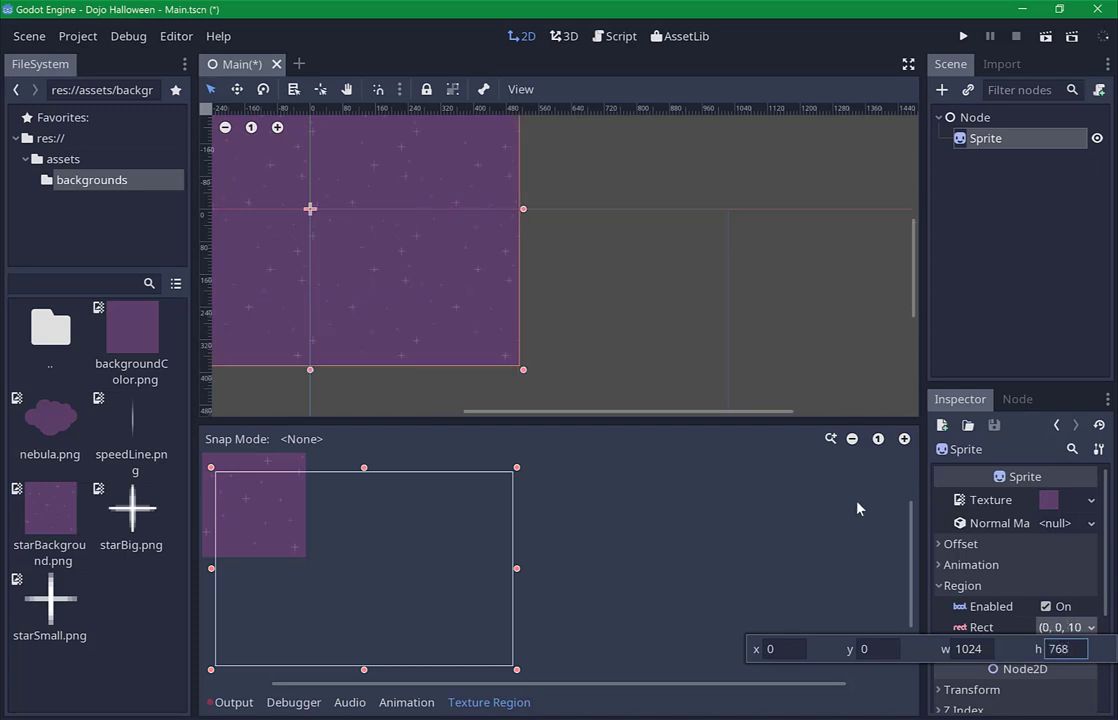
pyautogui.click(249, 70)
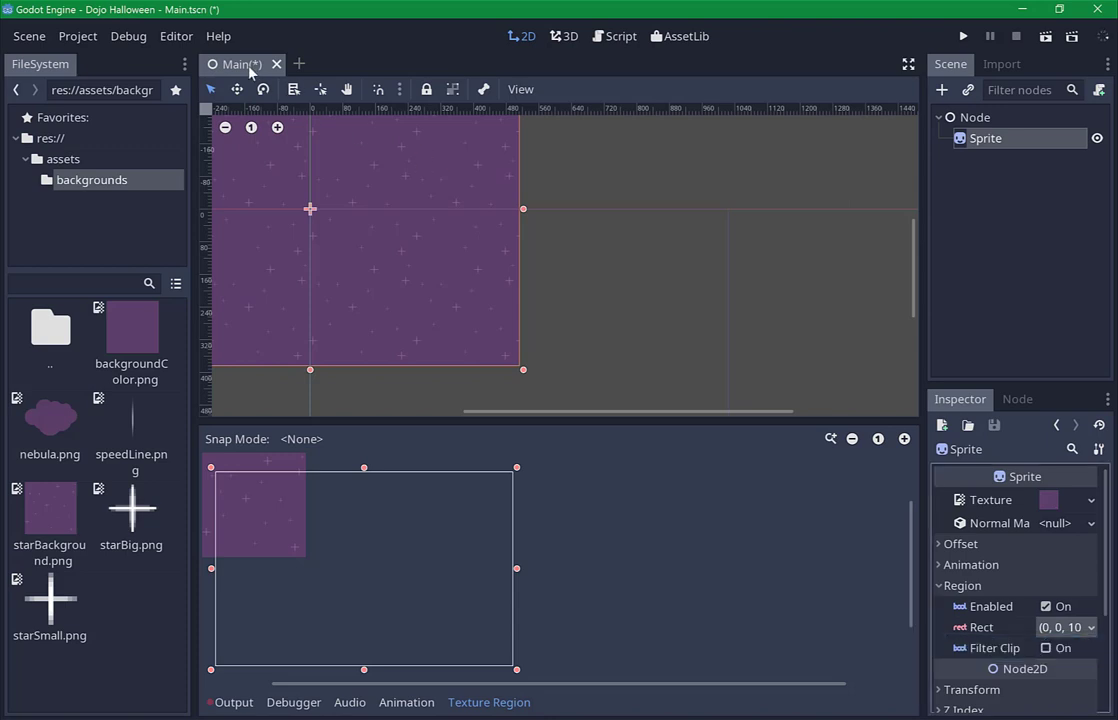
pyautogui.hotkey('ctrl', 's')
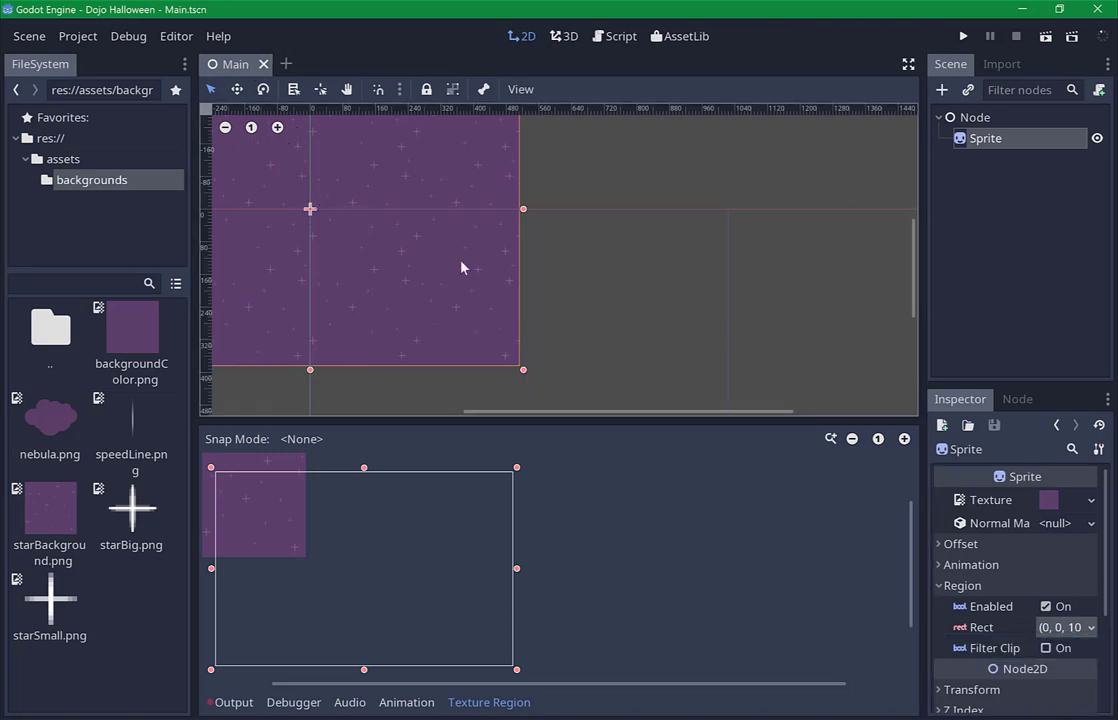
# Uncheck Offset > Centered so the background's top-left sits at the origin, then save.
pyautogui.click(960, 586)
pyautogui.click(960, 544)
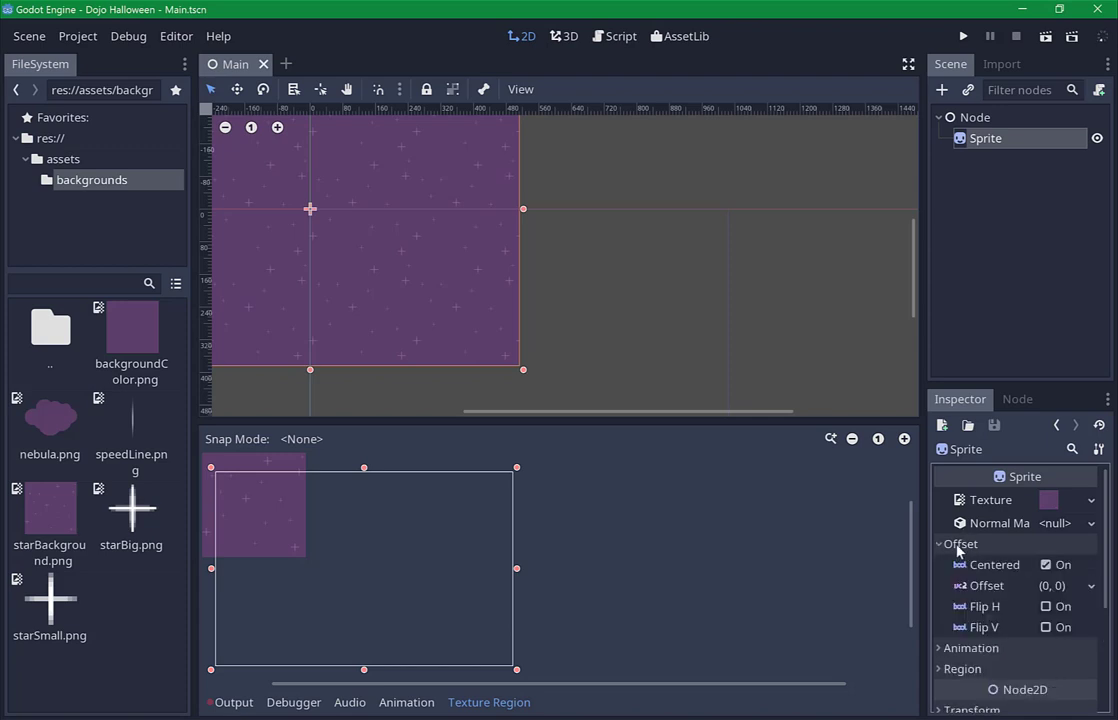
pyautogui.click(1045, 565)
pyautogui.click(1045, 565)
pyautogui.click(1045, 566)
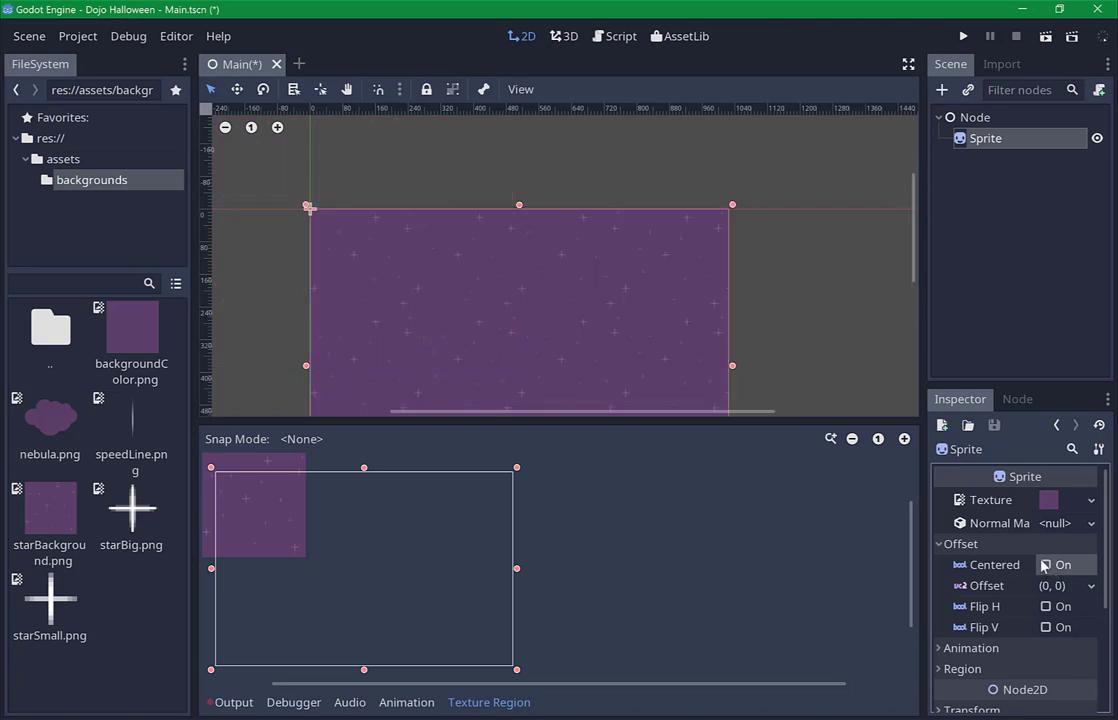
pyautogui.click(778, 319)
pyautogui.hotkey('ctrl', 's')
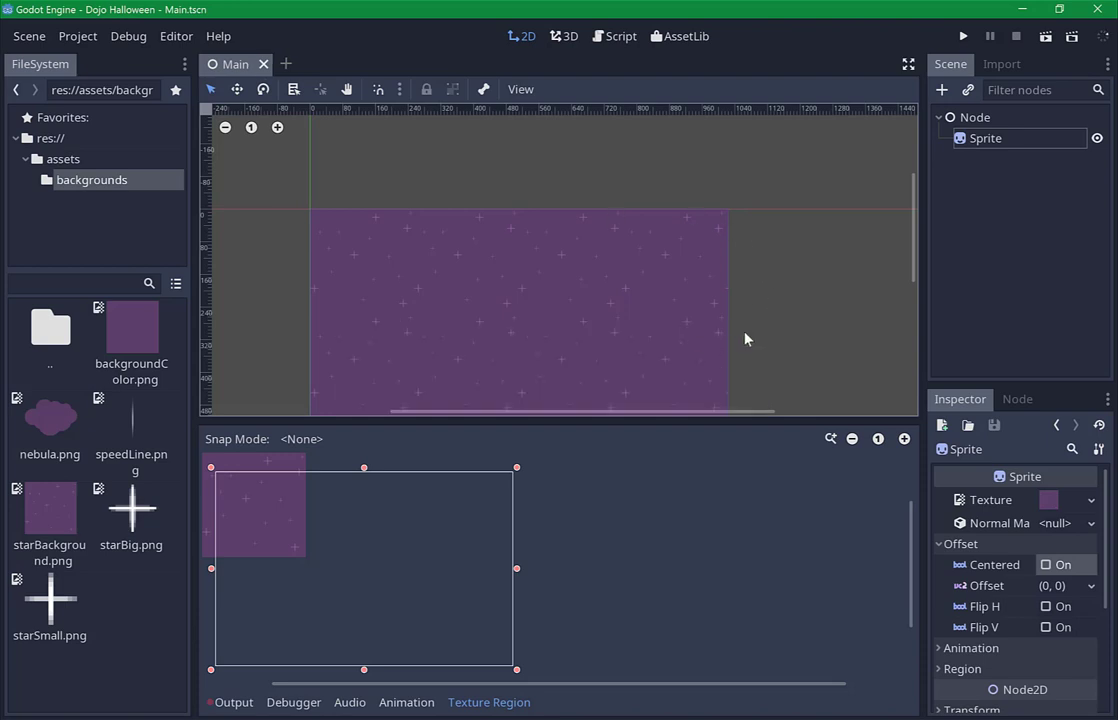
# Change the region Rect height to 640 and save Main.tscn.
pyautogui.scroll(-1, 772, 260)
pyautogui.moveTo(802, 312)
pyautogui.mouseDown(button='middle')
pyautogui.moveTo(712, 229)
pyautogui.moveTo(734, 242)
pyautogui.mouseUp(button='middle')
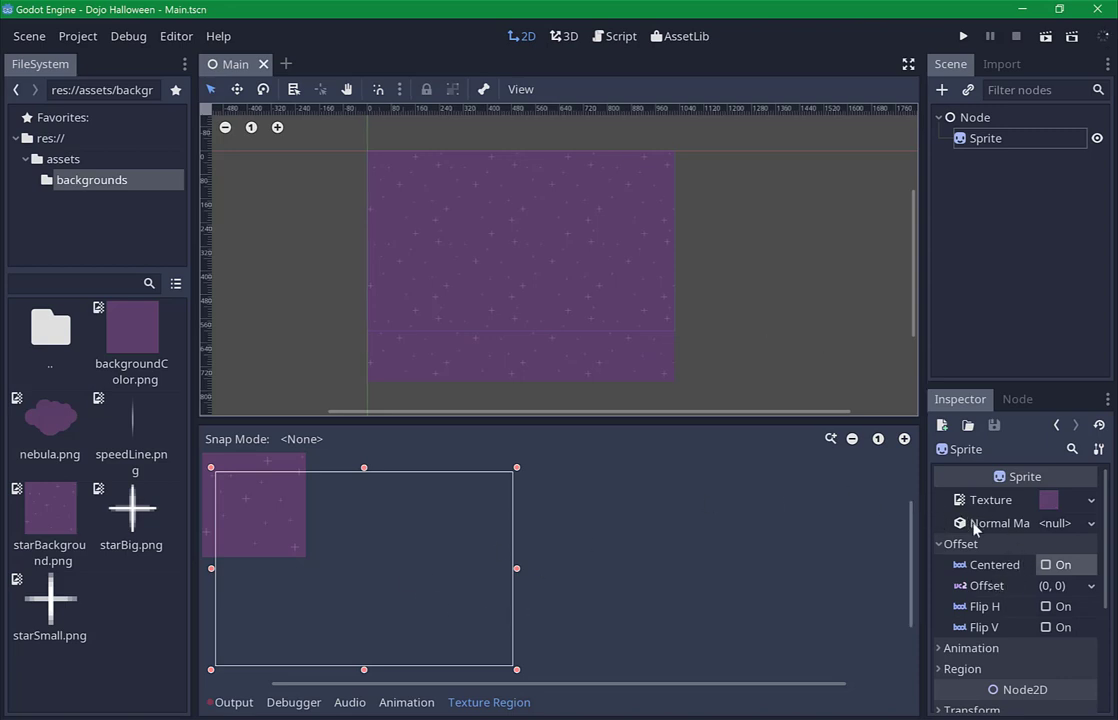
pyautogui.scroll(-1, 1006, 633)
pyautogui.click(962, 639)
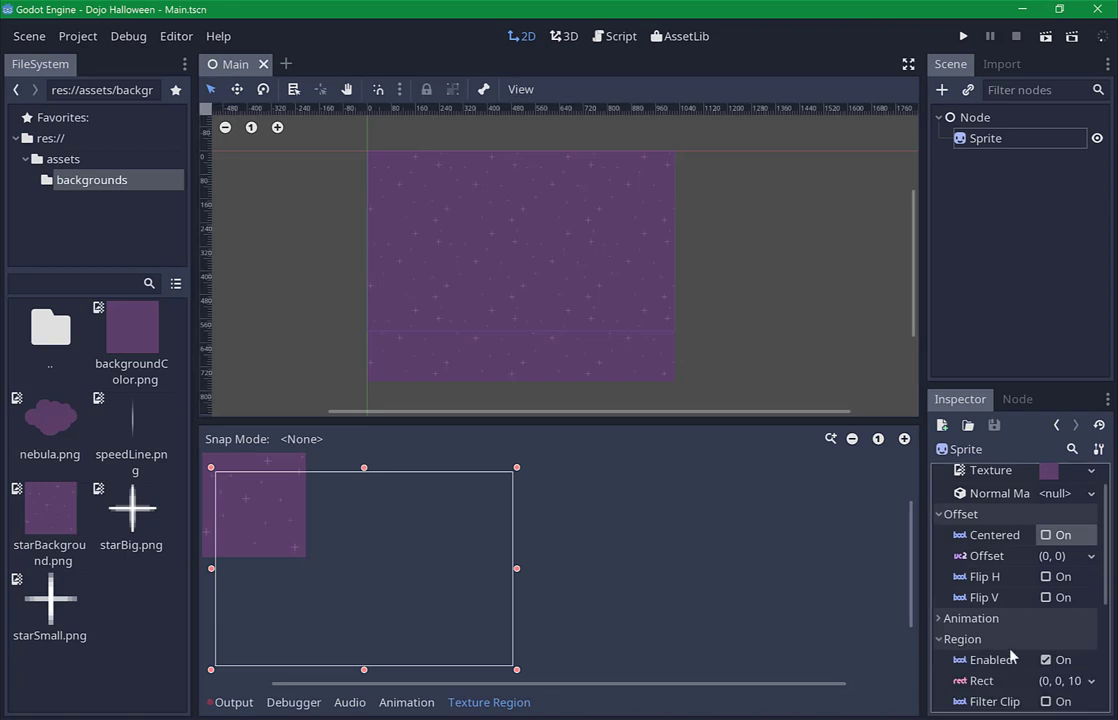
pyautogui.click(1066, 680)
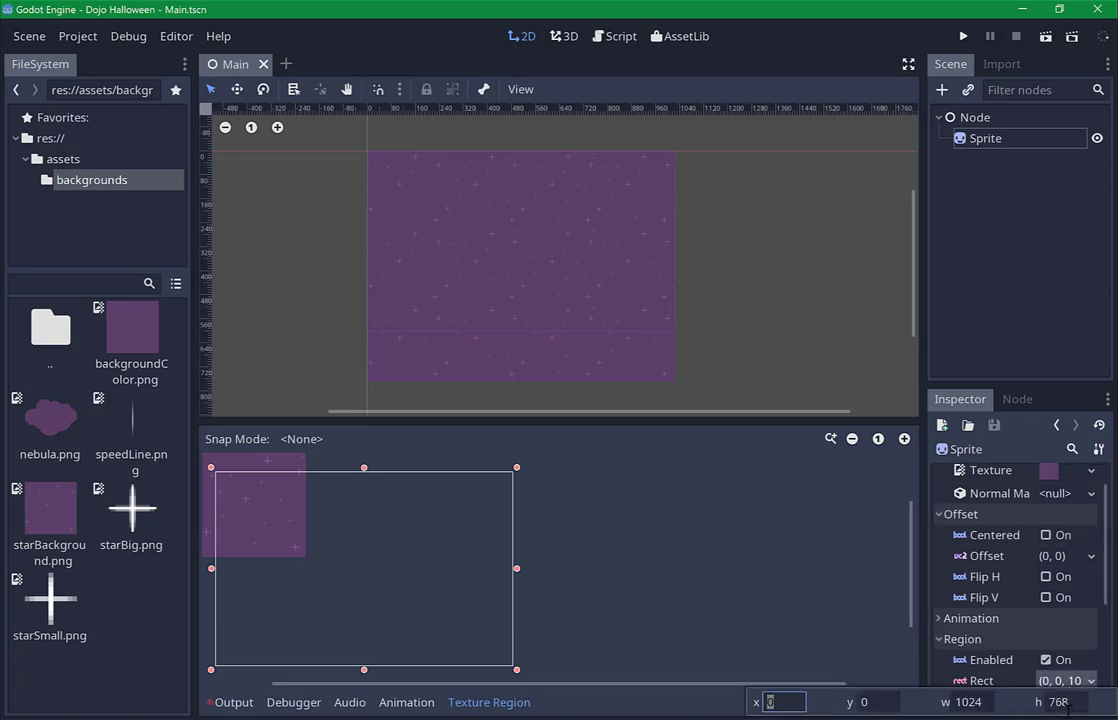
pyautogui.click(1062, 702)
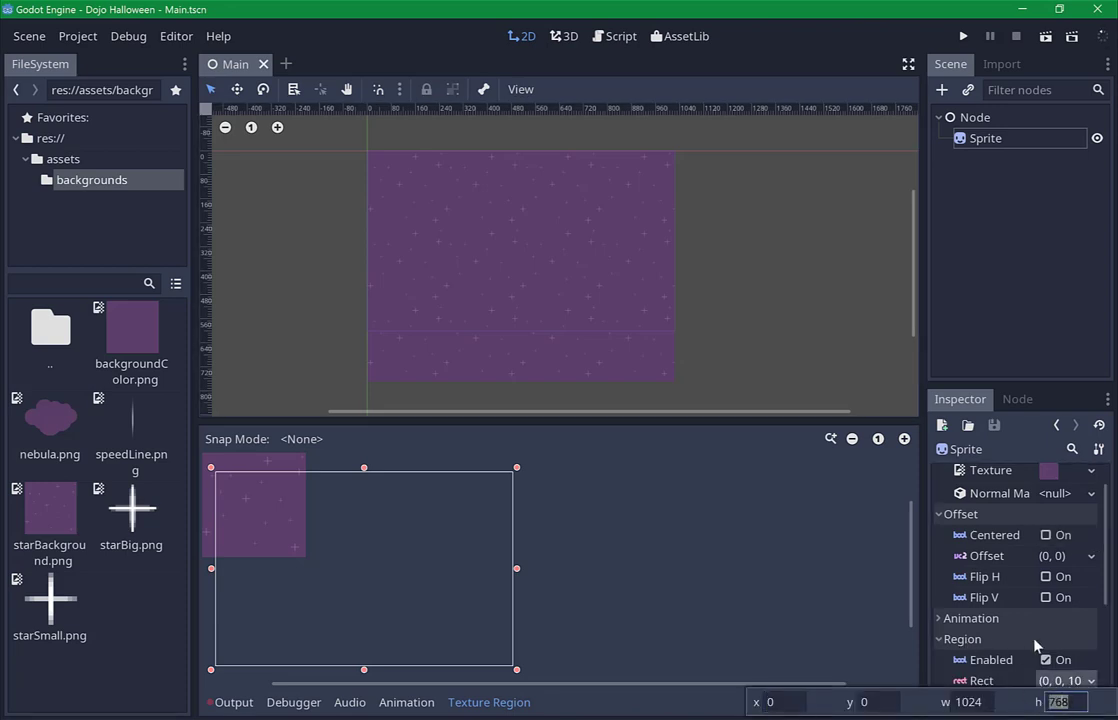
pyautogui.write('640')
pyautogui.click(816, 328)
pyautogui.hotkey('ctrl', 's')
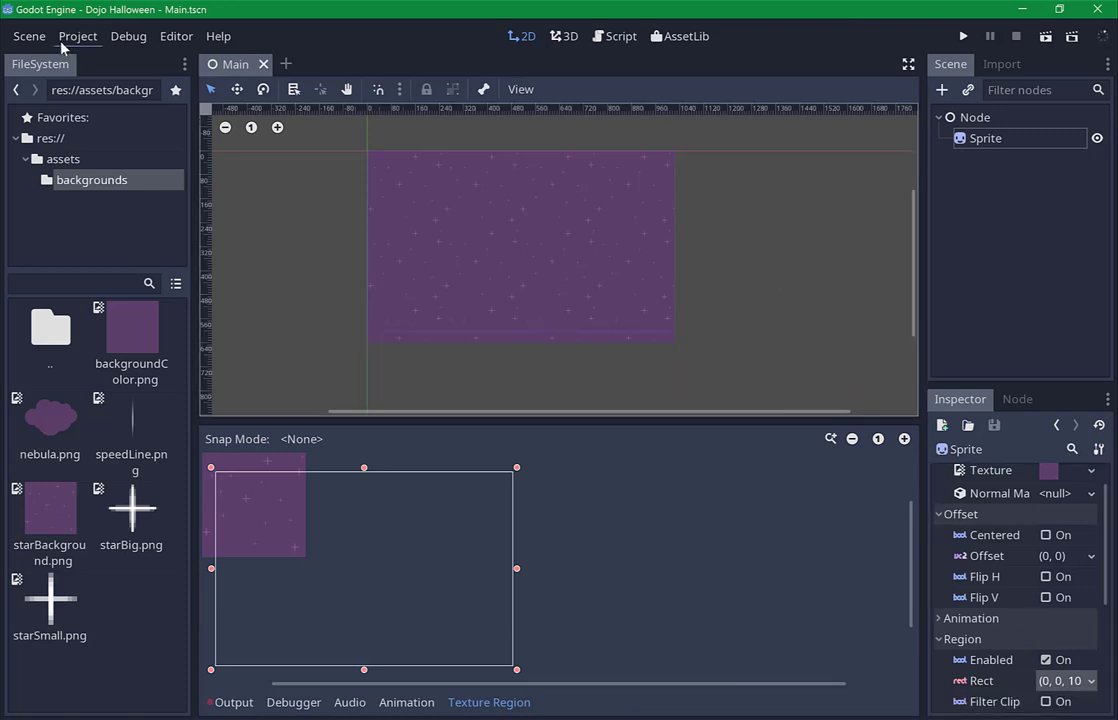
# Open Project Settings and go to the Display > Window section.
pyautogui.click(76, 37)
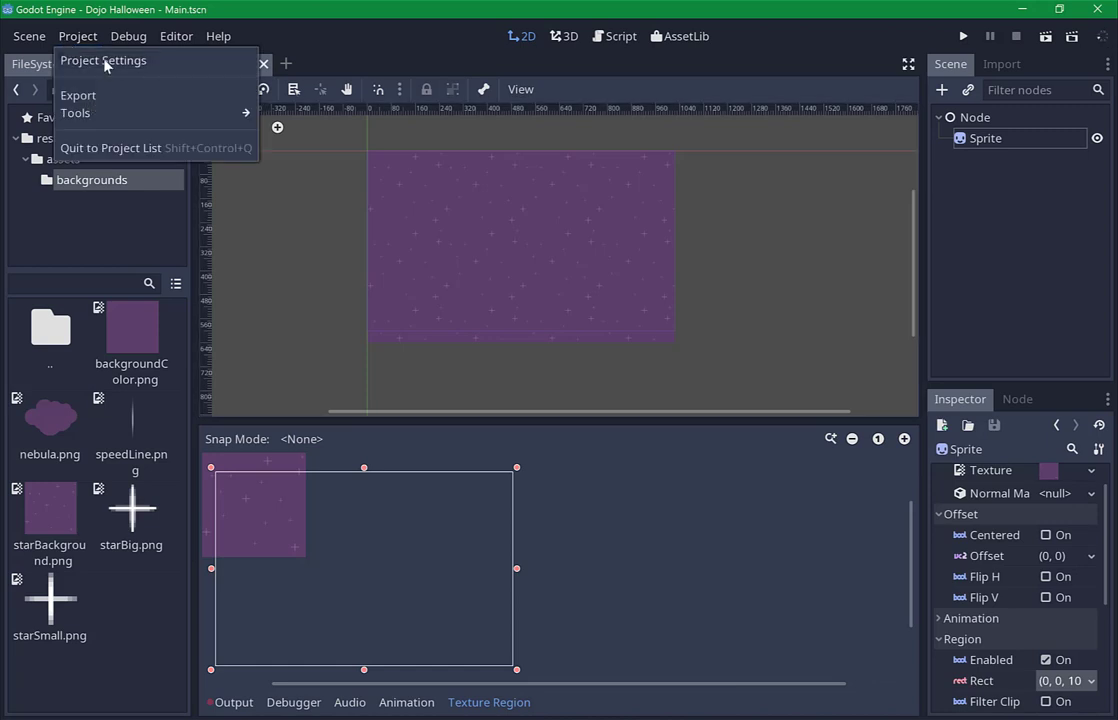
pyautogui.click(97, 62)
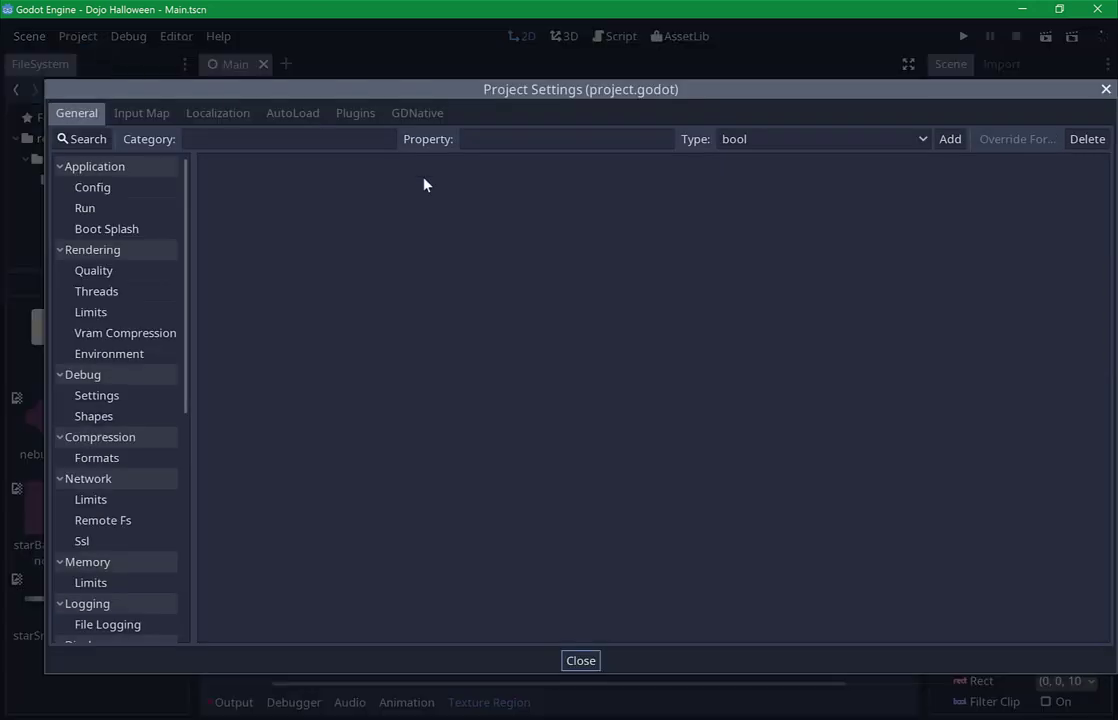
pyautogui.click(141, 190)
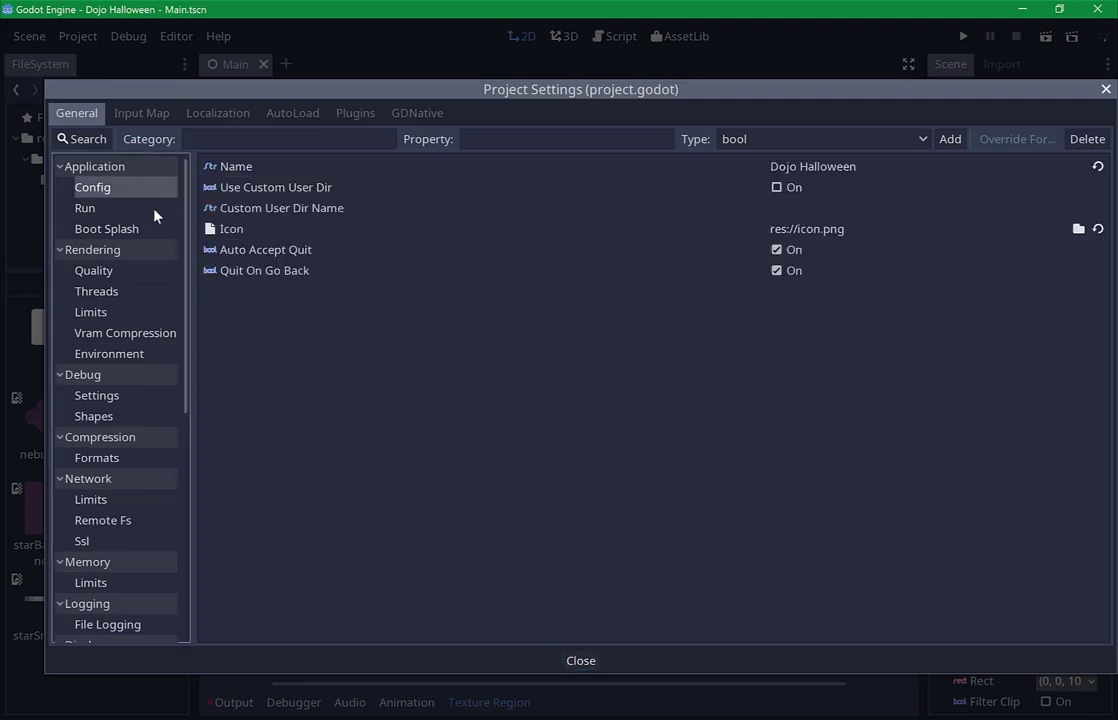
pyautogui.click(130, 208)
pyautogui.moveTo(186, 265); pyautogui.dragTo(184, 390)
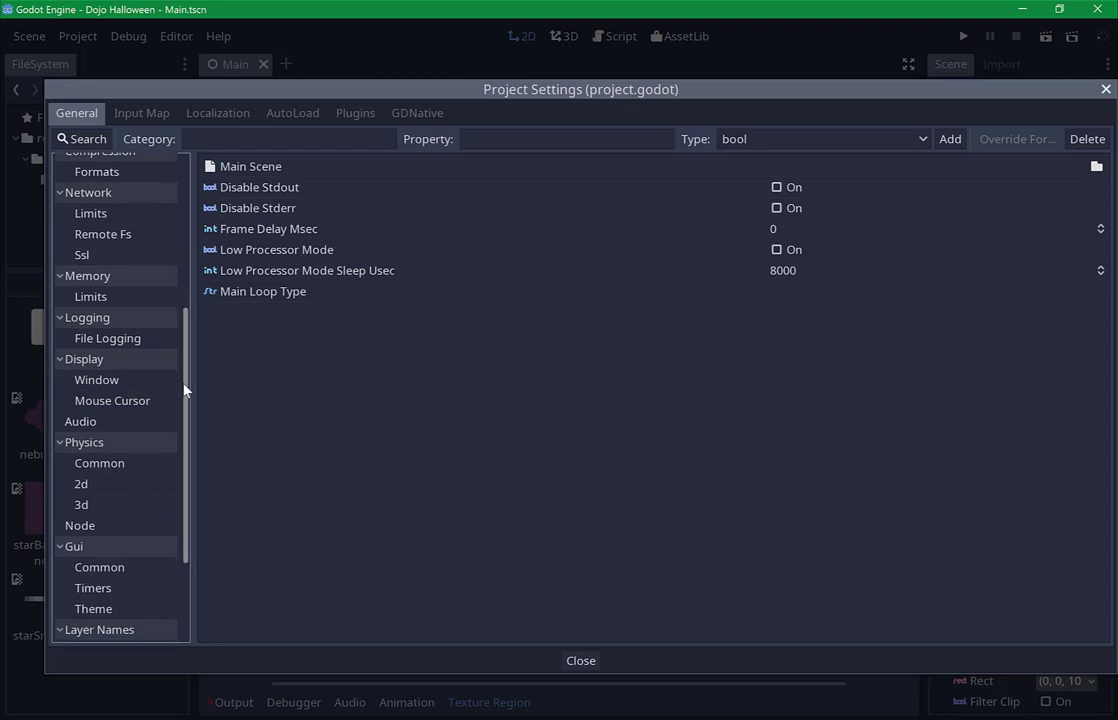
pyautogui.click(115, 390)
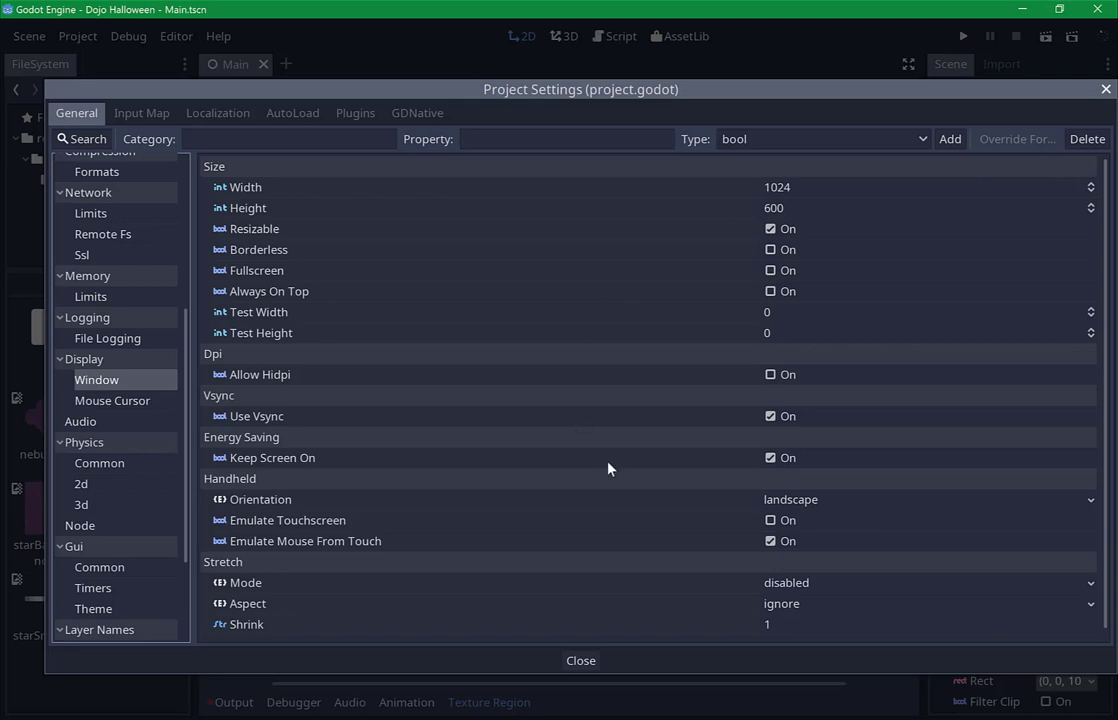
pyautogui.scroll(-1, 713, 622)
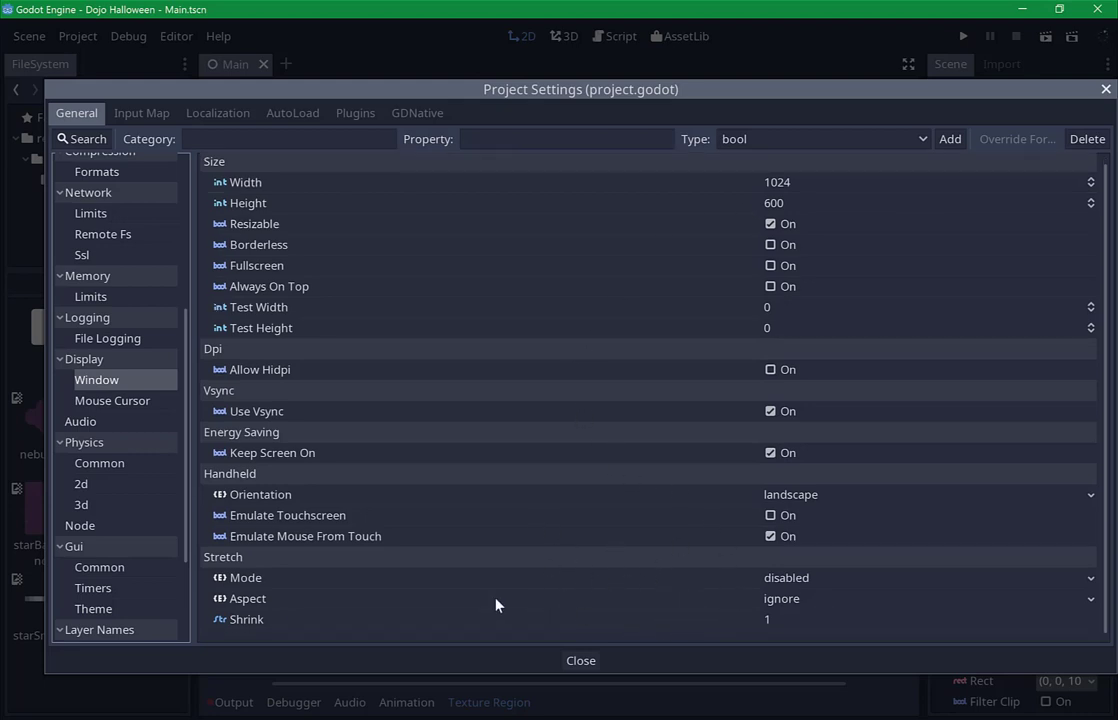
# Set Stretch Mode to 2d with Aspect left at ignore, close settings, and save the scene.
pyautogui.click(828, 582)
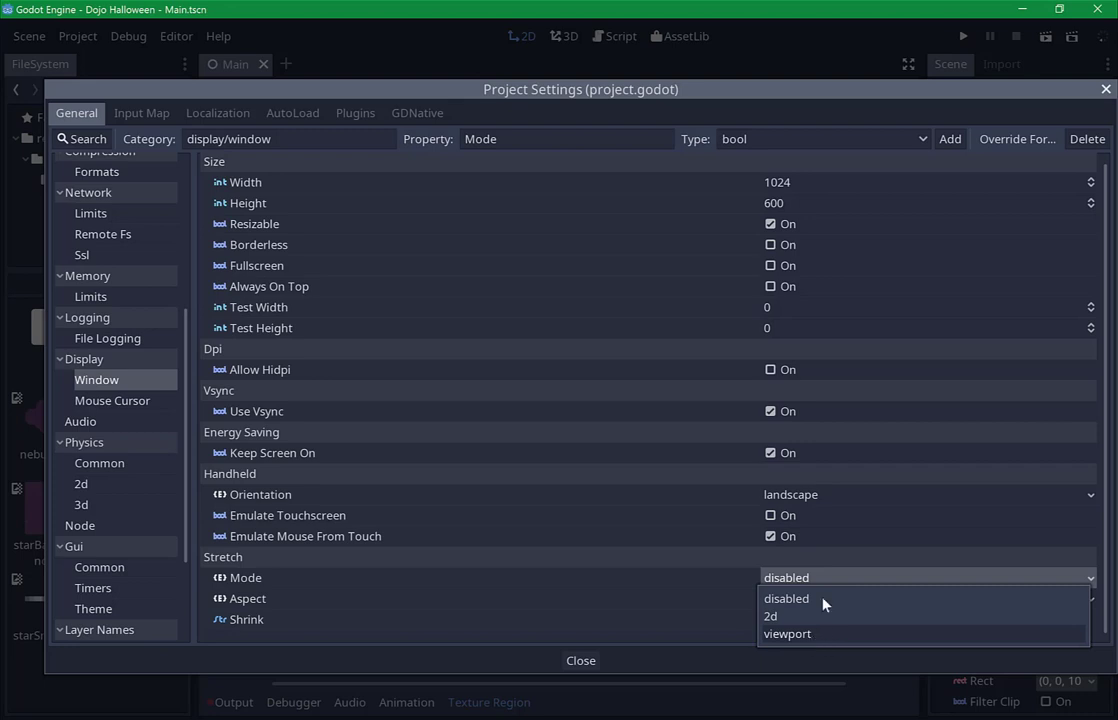
pyautogui.click(810, 617)
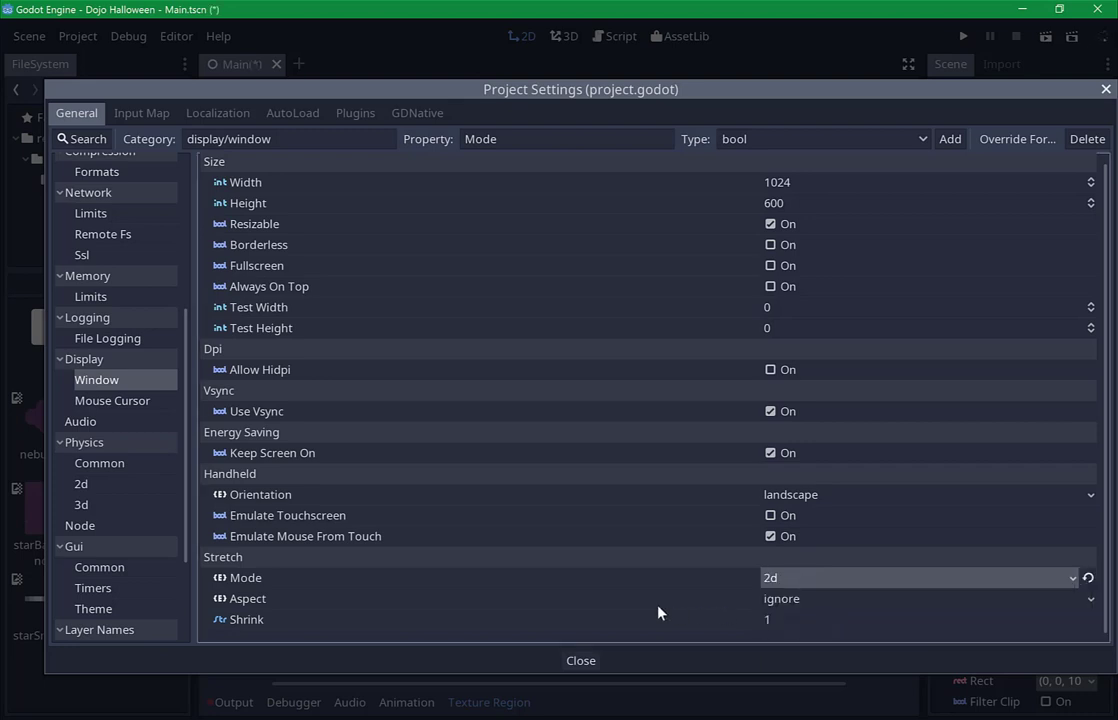
pyautogui.click(799, 603)
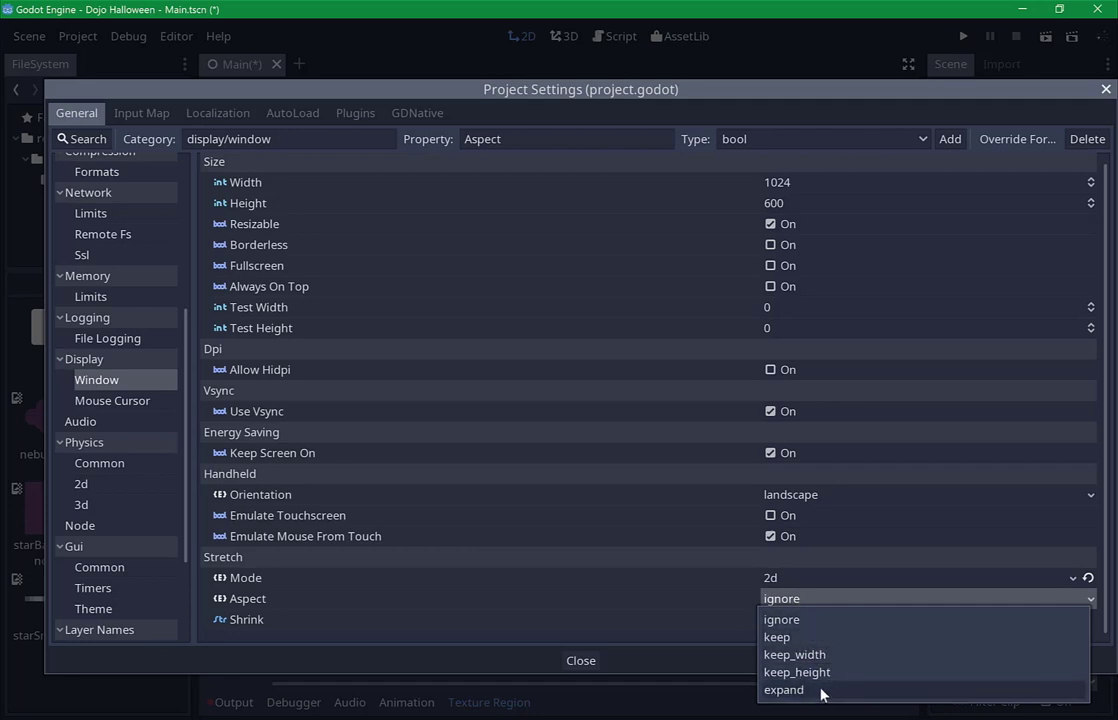
pyautogui.click(789, 580)
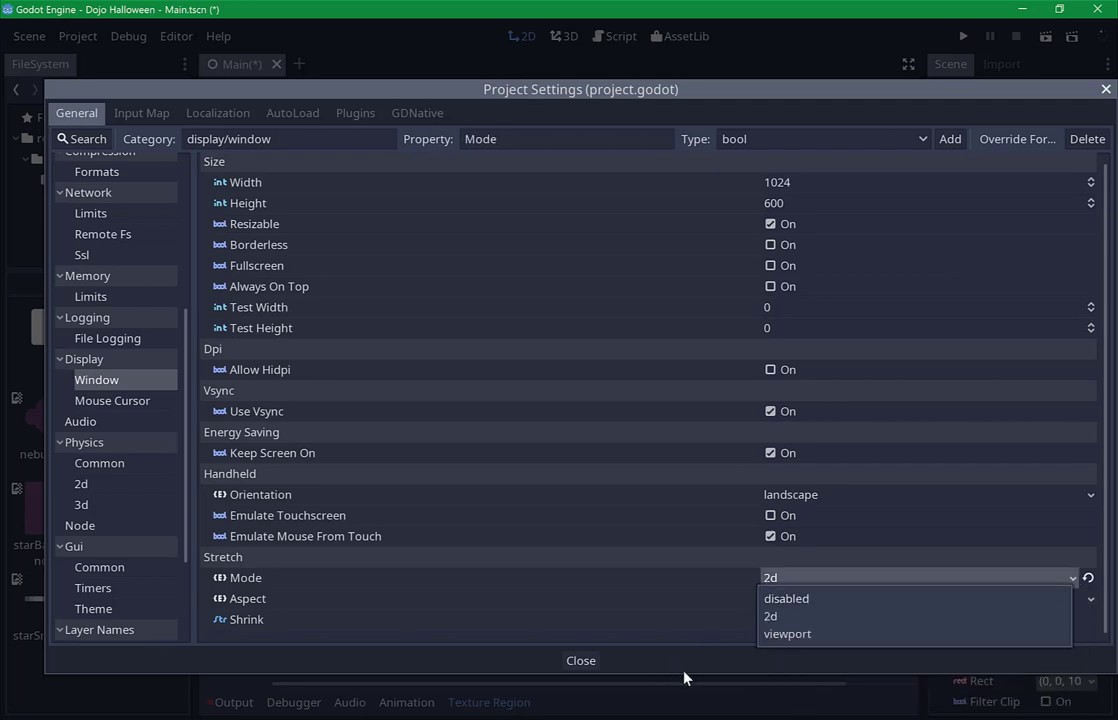
pyautogui.click(634, 624)
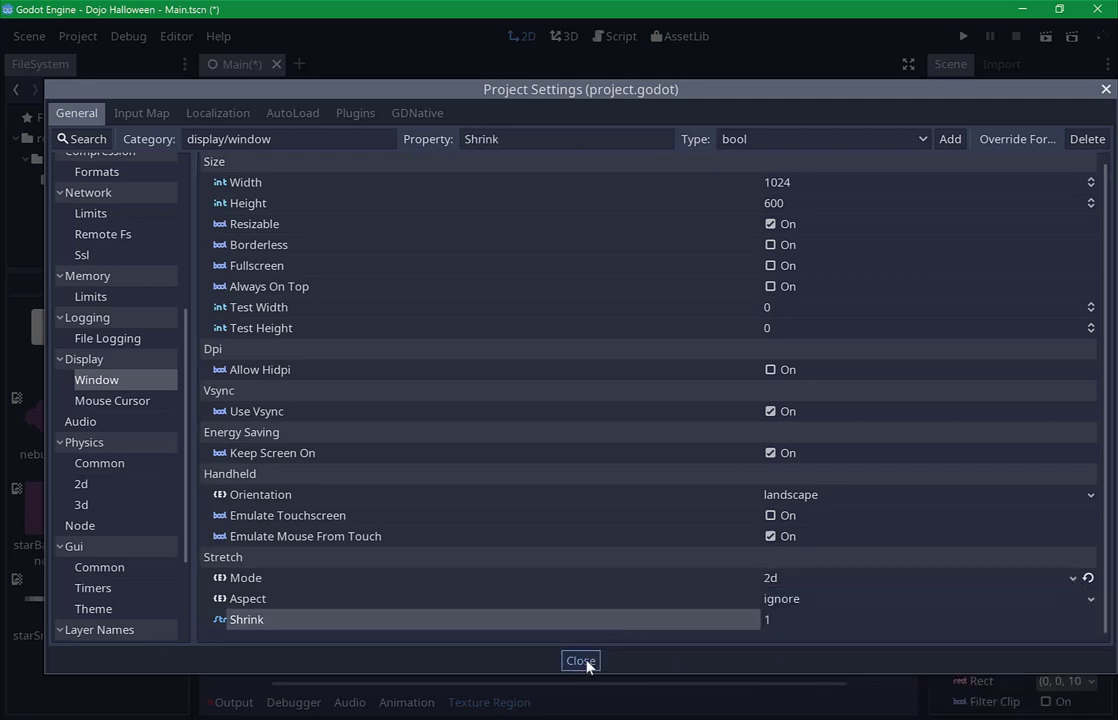
pyautogui.click(587, 663)
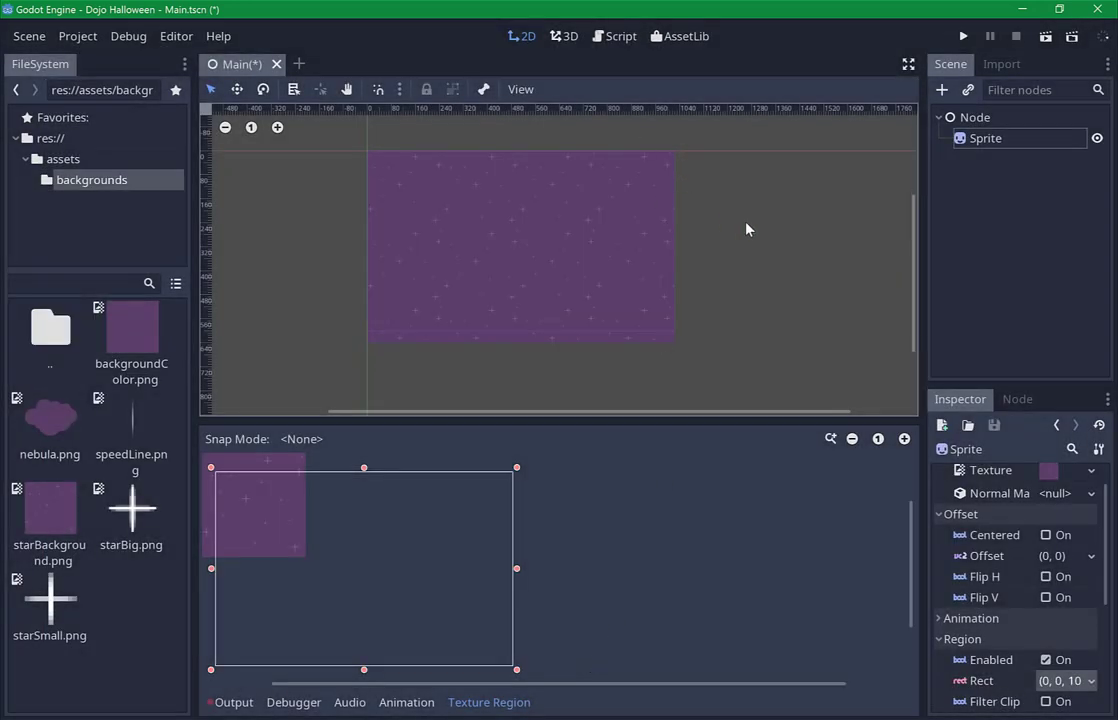
pyautogui.hotkey('ctrl', 's')
# Run the Main scene, resize, maximize and restore its window, then close it.
pyautogui.click(1048, 37)
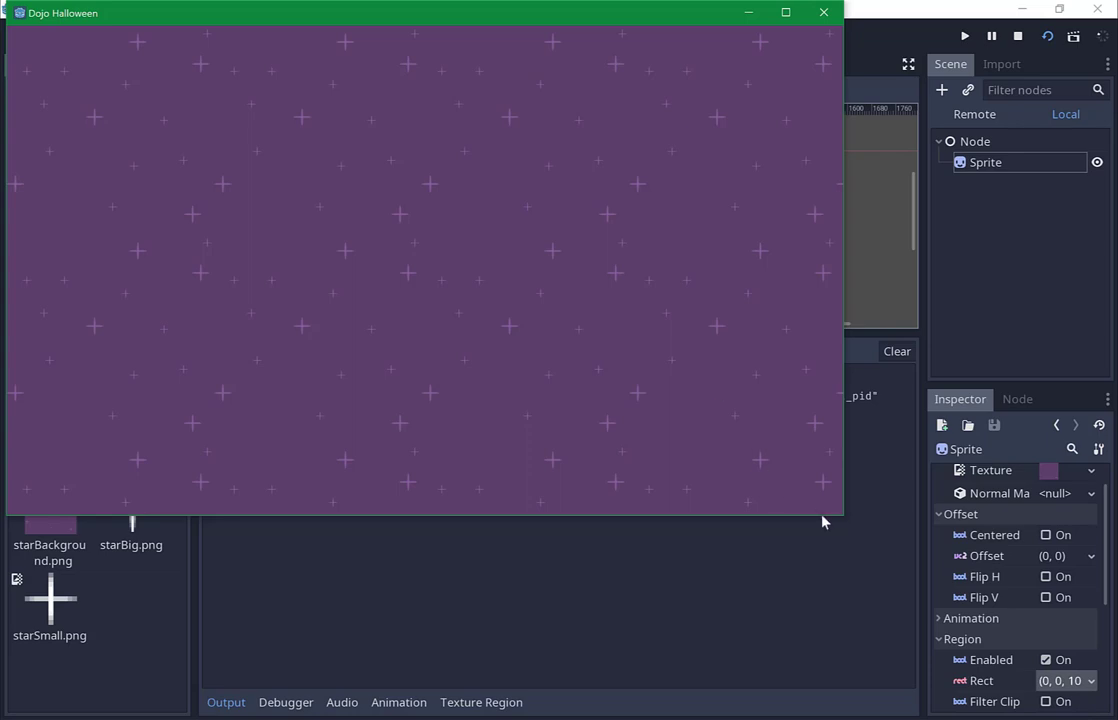
pyautogui.moveTo(827, 521); pyautogui.dragTo(836, 585)
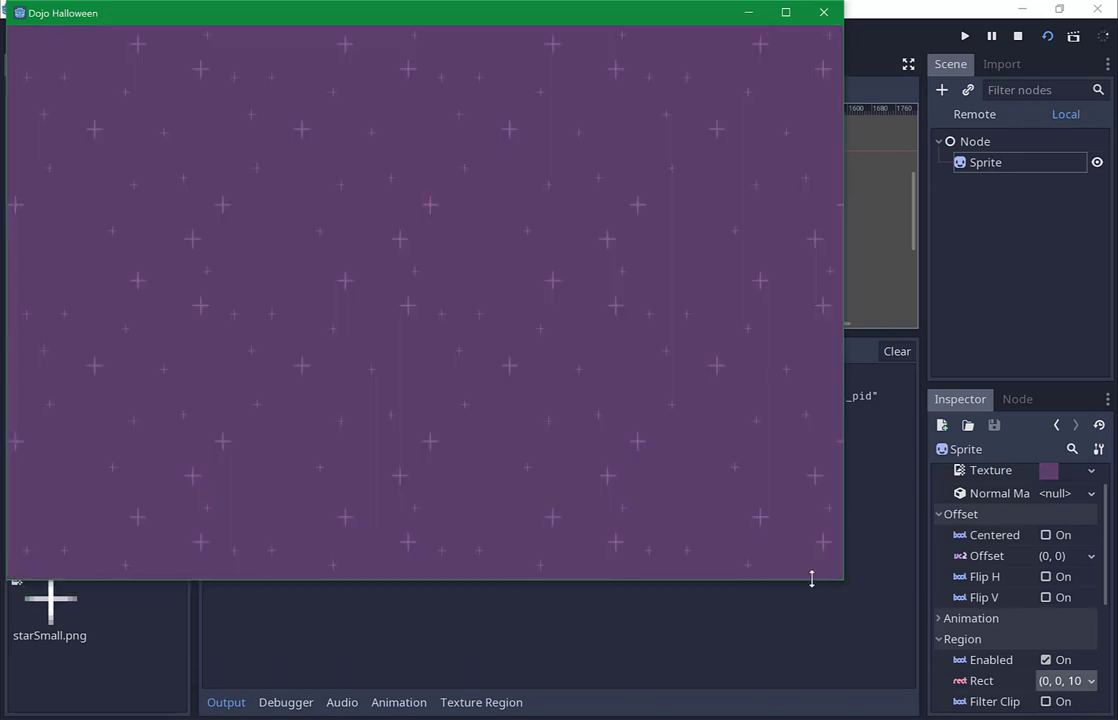
pyautogui.moveTo(811, 581); pyautogui.dragTo(776, 688)
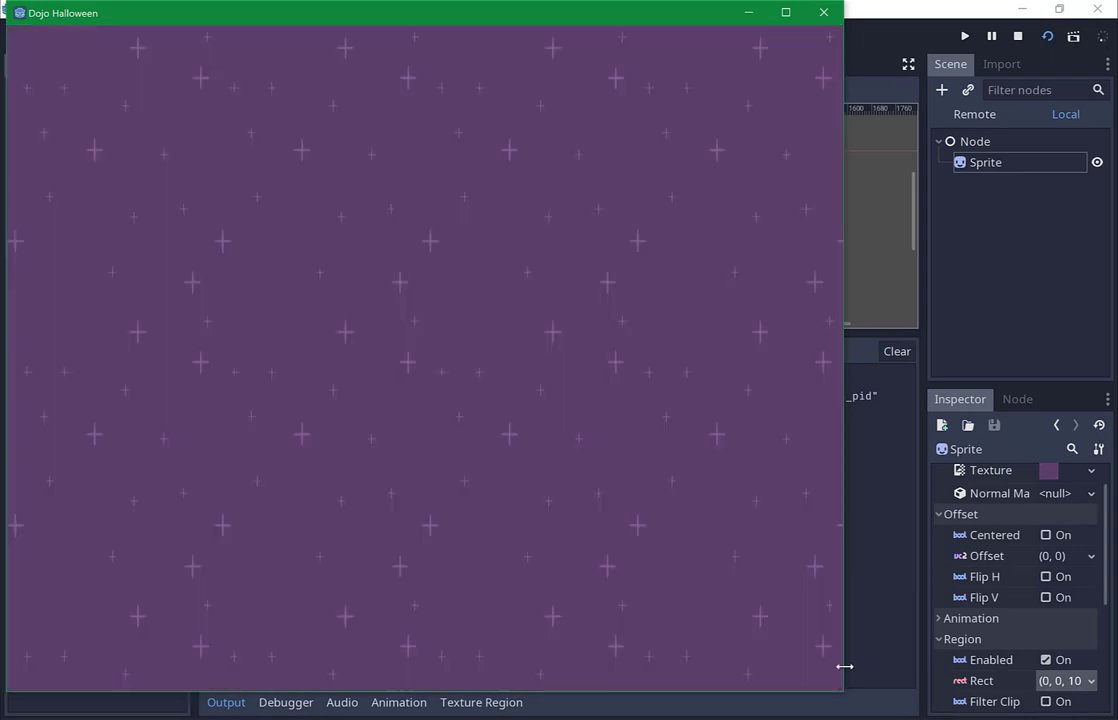
pyautogui.moveTo(843, 666); pyautogui.dragTo(1090, 590)
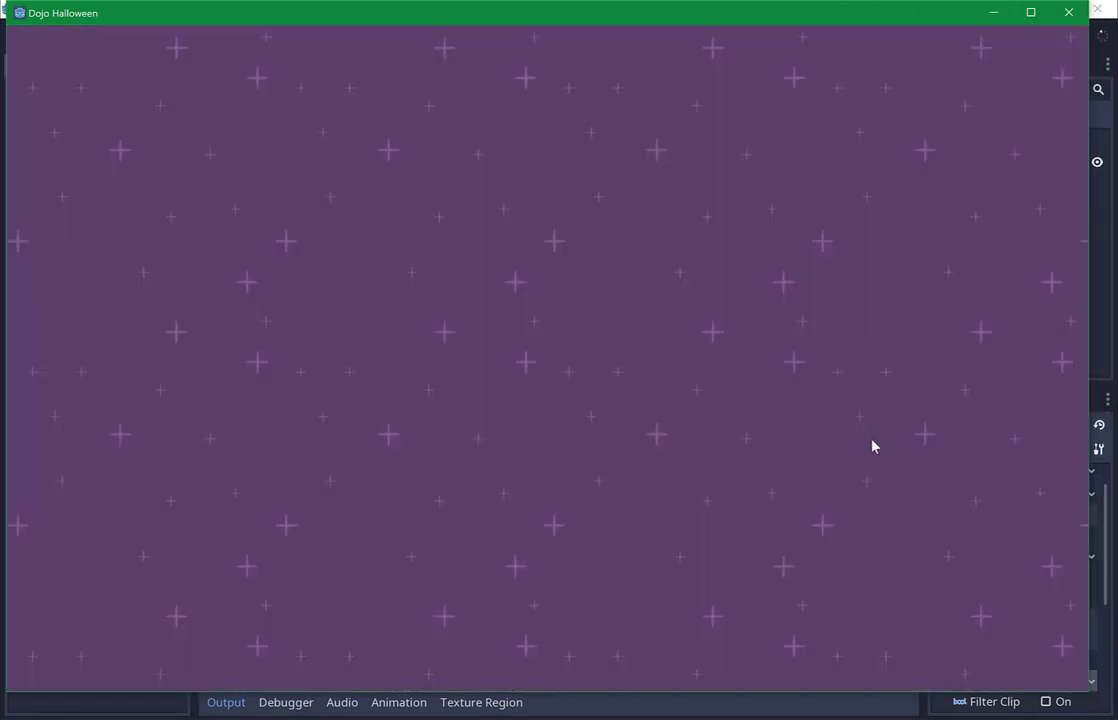
pyautogui.click(1036, 20)
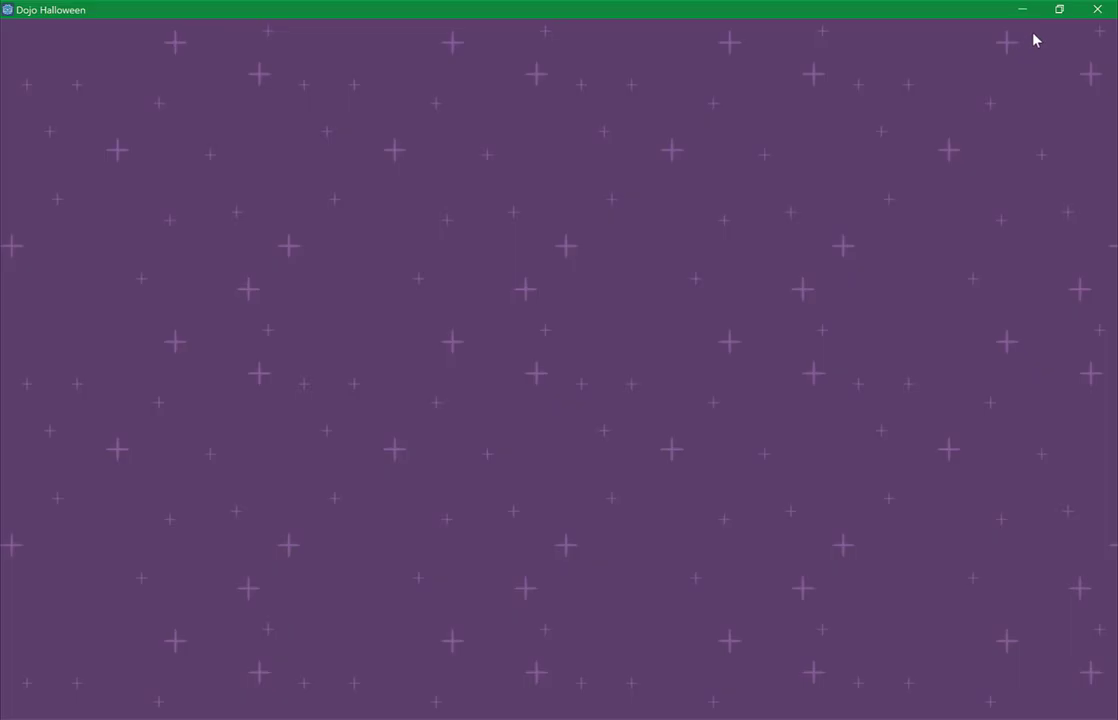
pyautogui.click(1058, 17)
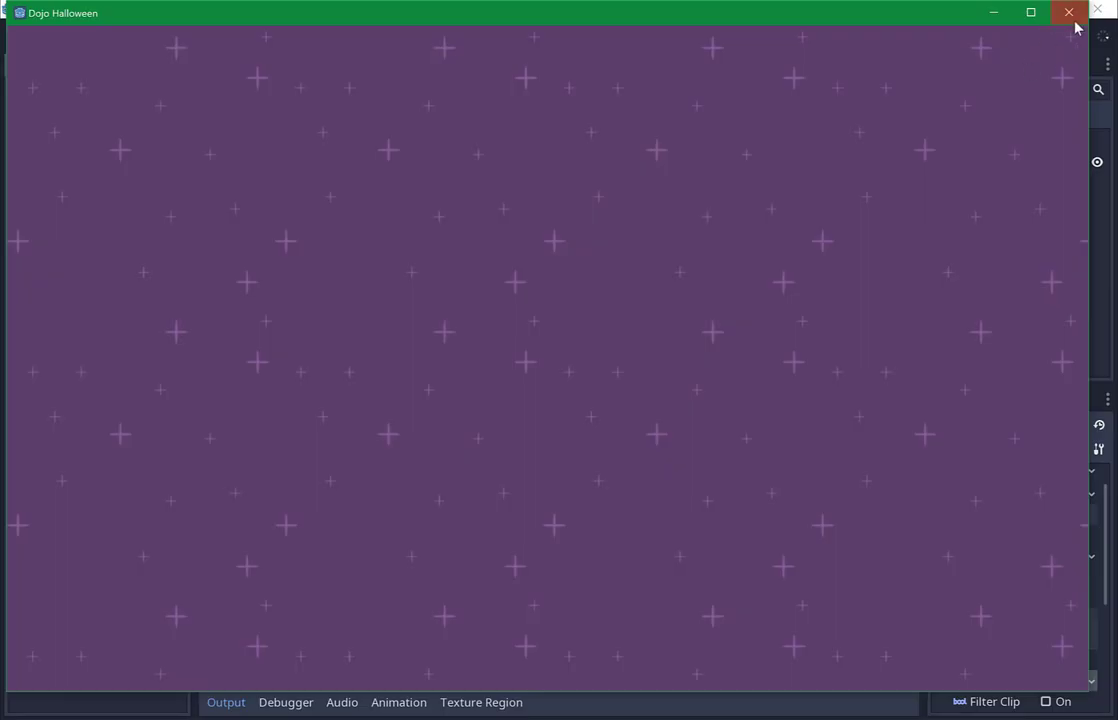
pyautogui.click(1073, 20)
pyautogui.scroll(-2, 741, 241)
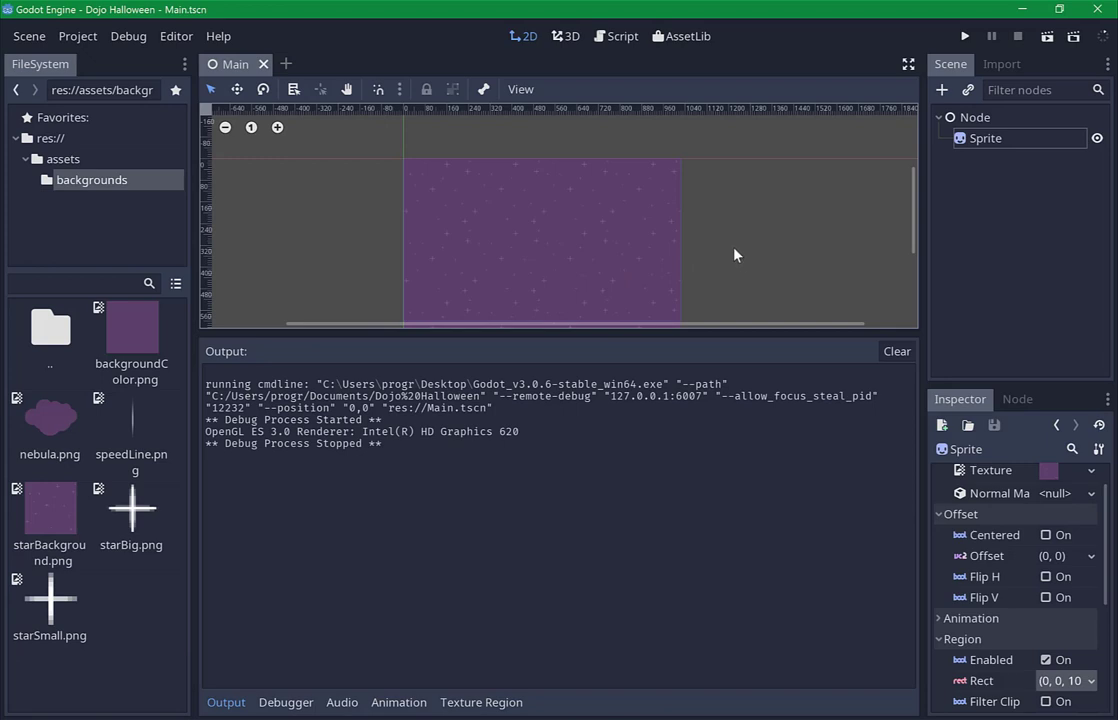
# Set the star background Sprite's region height to 600, making the region 1024 × 600, and save Main.tscn.
pyautogui.scroll(-1, 737, 245)
pyautogui.scroll(1, 600, 210)
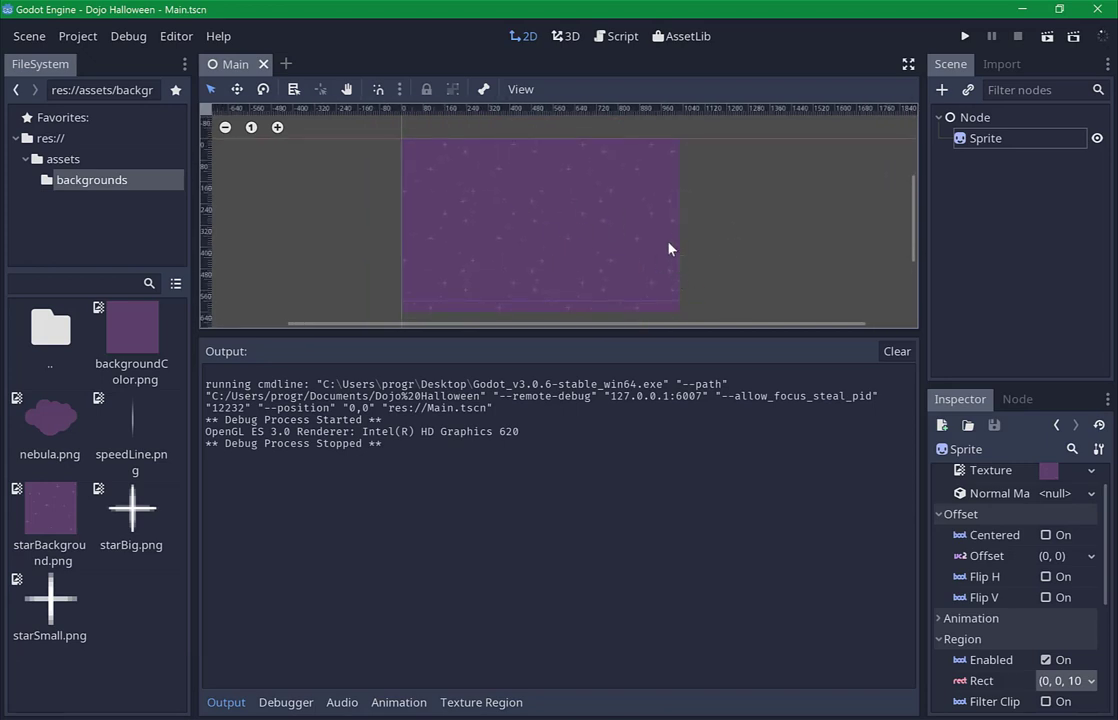
pyautogui.click(624, 237)
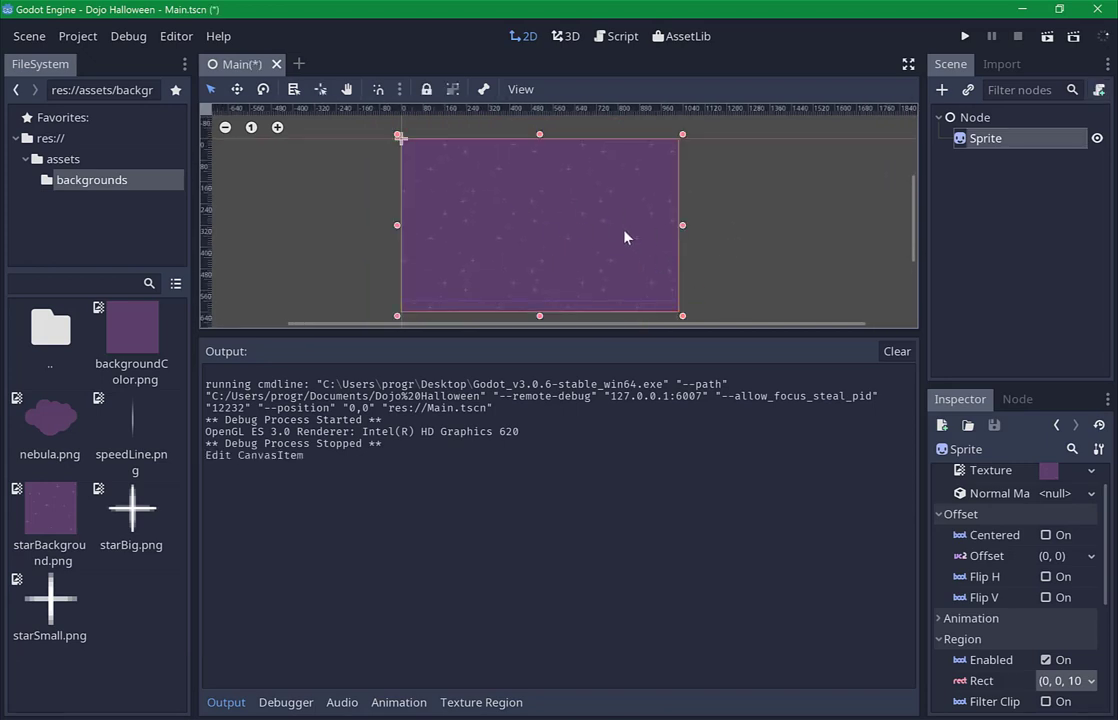
pyautogui.click(1073, 685)
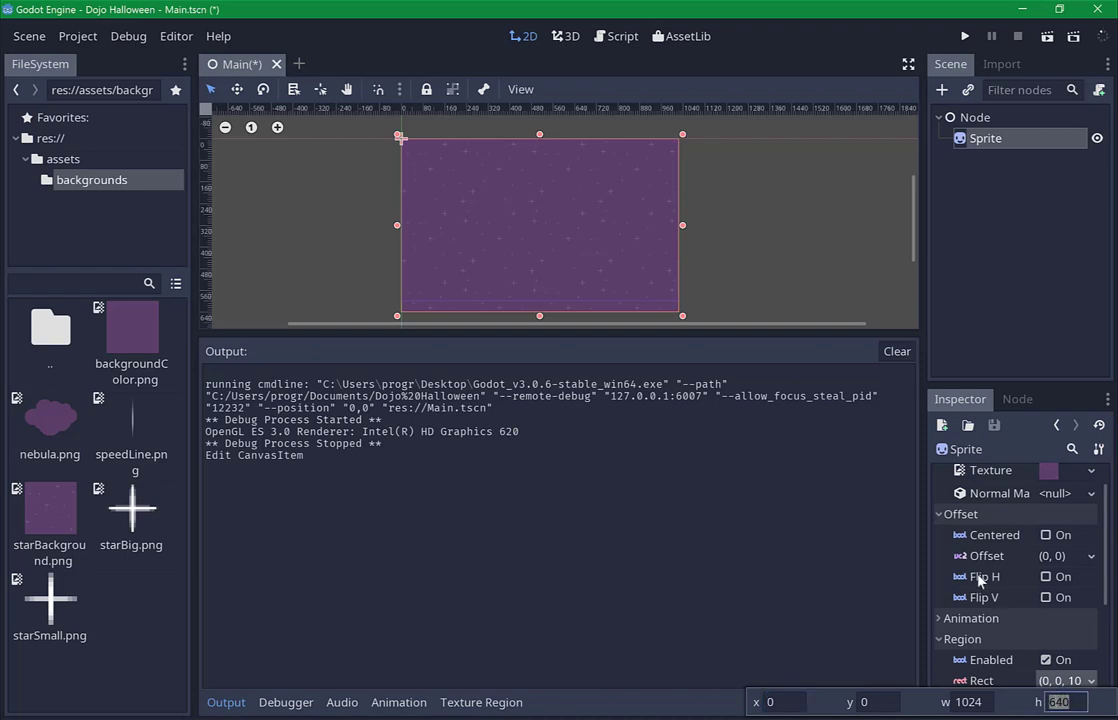
pyautogui.write('600')
pyautogui.press('Return')
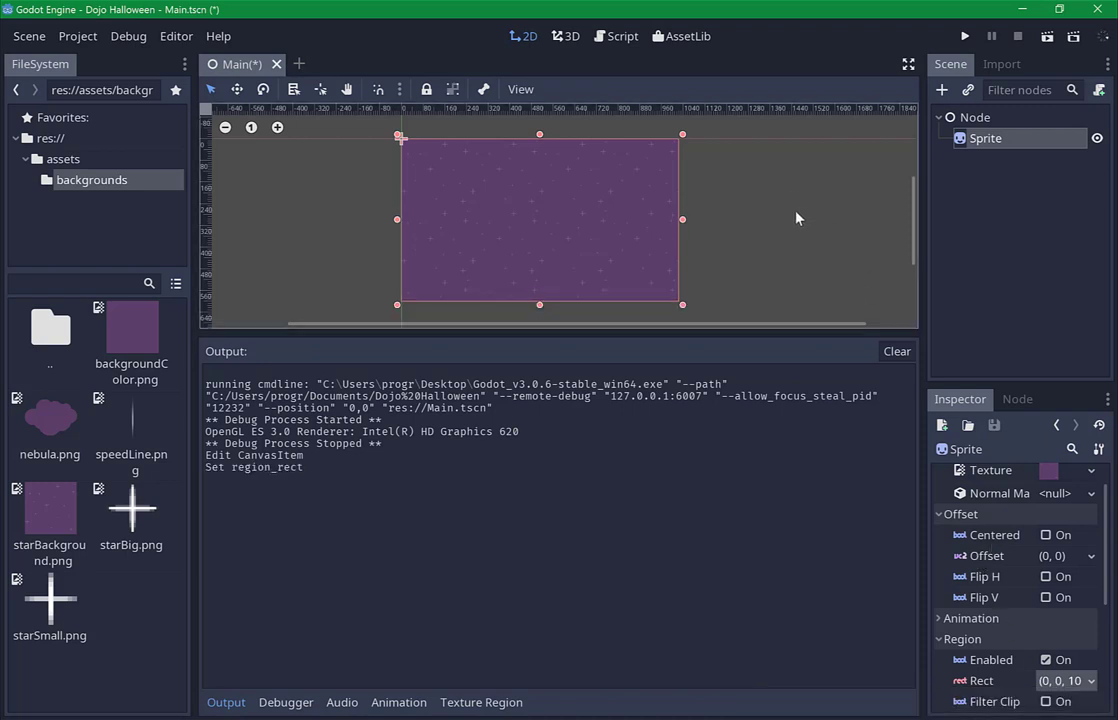
pyautogui.hotkey('ctrl', 's')
pyautogui.click(758, 222)
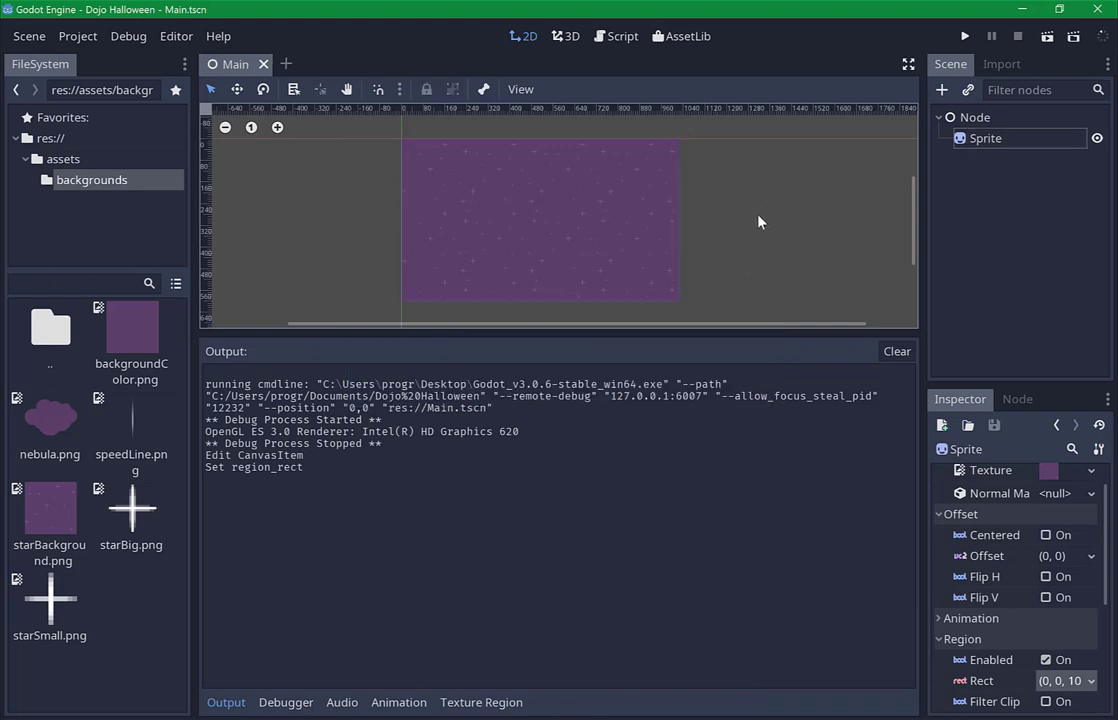
pyautogui.click(1013, 143)
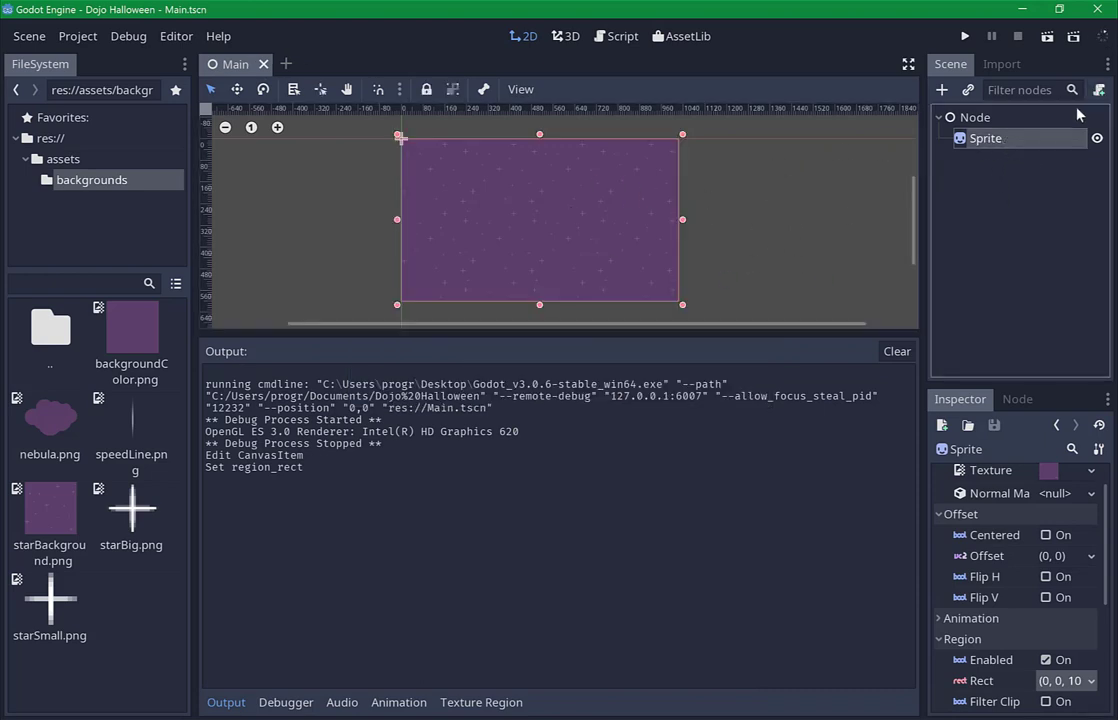
# Rename the Sprite node to Background.
pyautogui.rightClick(1017, 145)
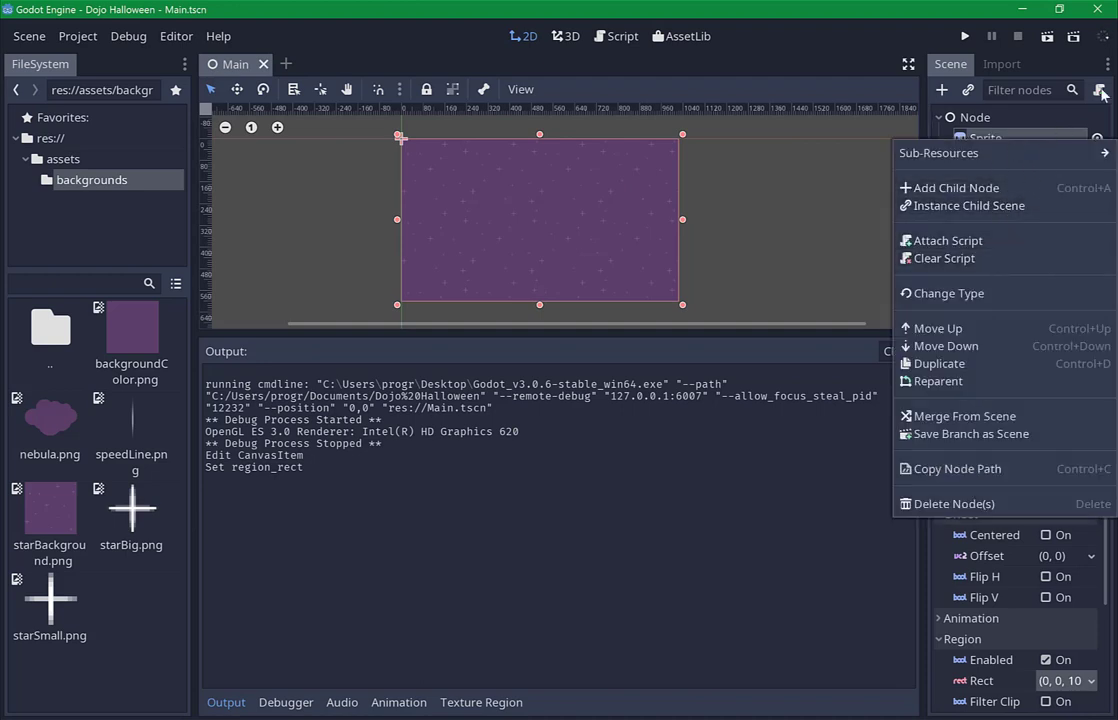
pyautogui.click(1051, 135)
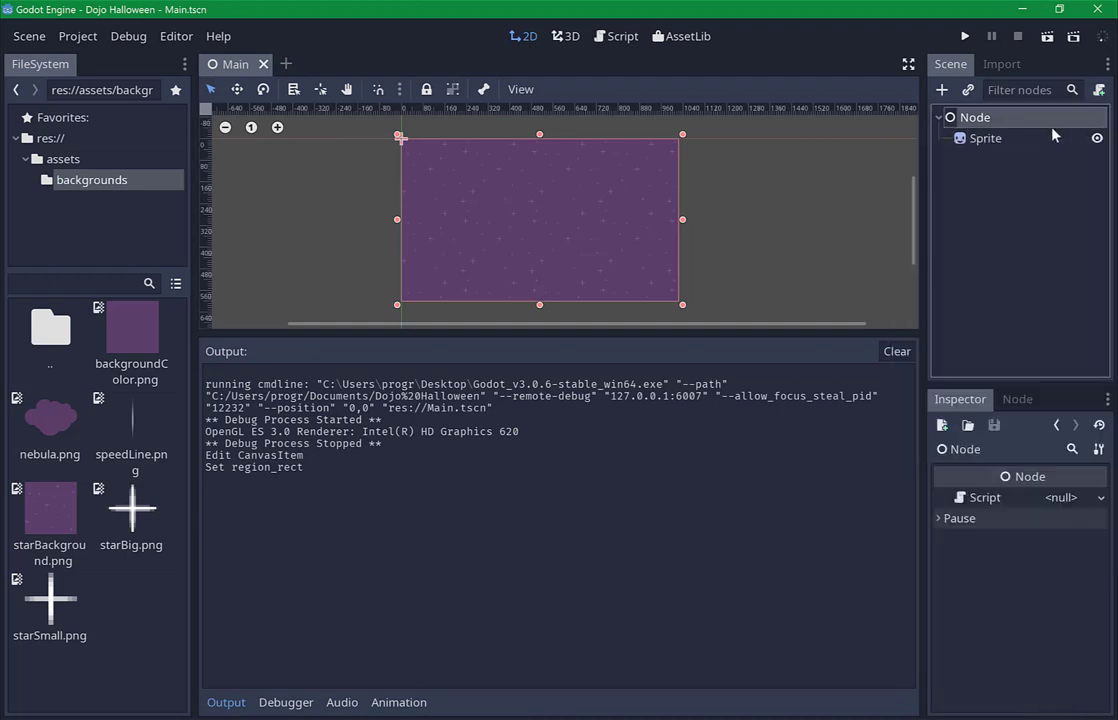
pyautogui.click(1099, 91)
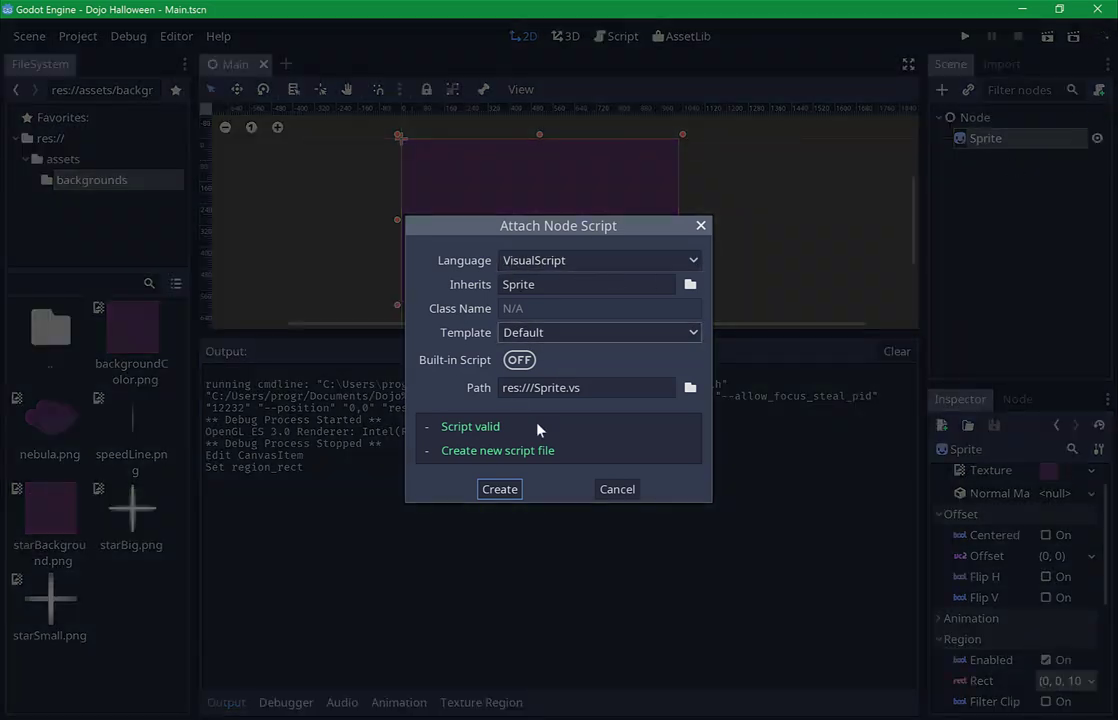
pyautogui.click(617, 490)
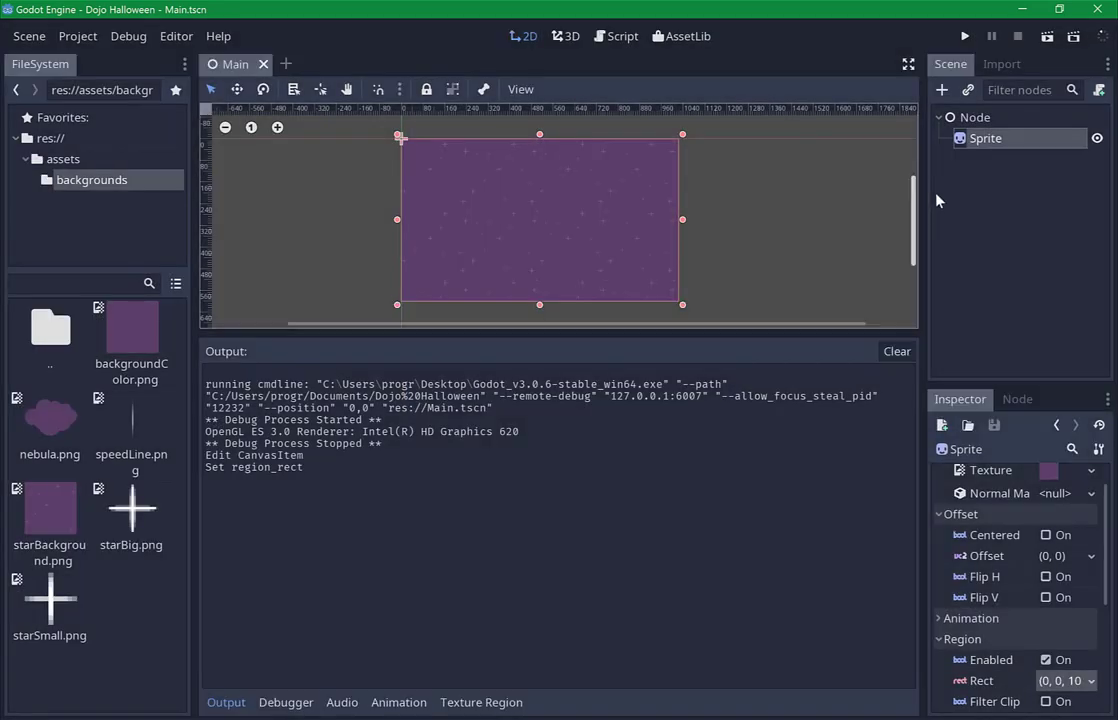
pyautogui.doubleClick(994, 146)
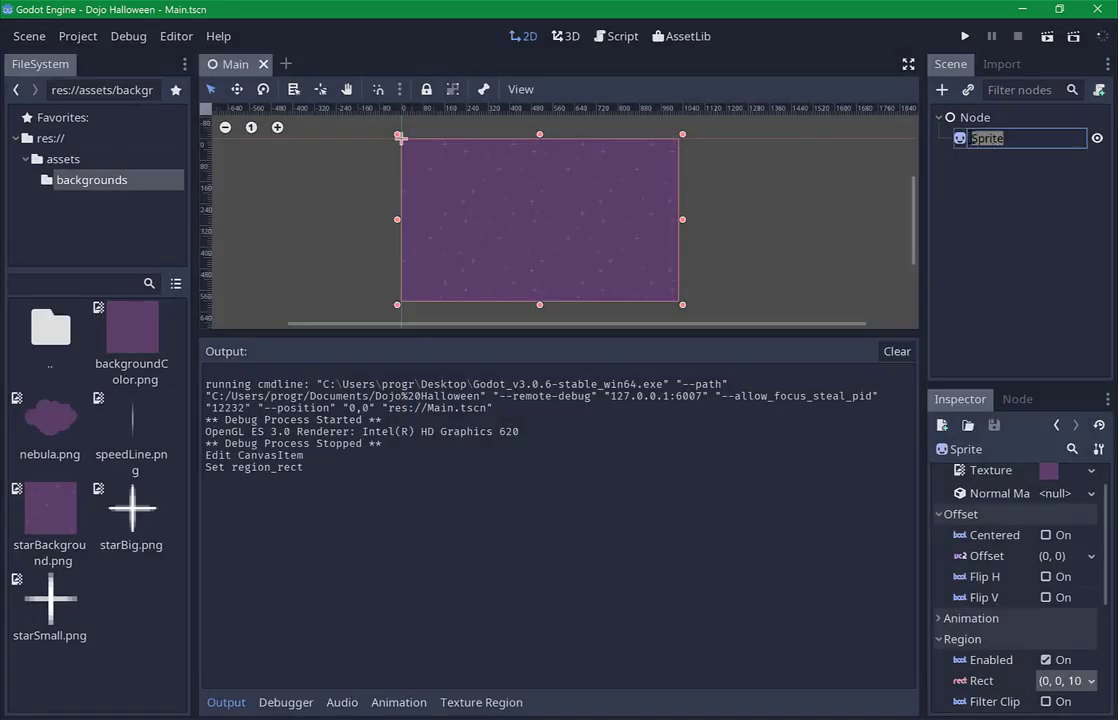
pyautogui.write('Backg')
pyautogui.write('rou')
pyautogui.write('nd')
pyautogui.press('Return')
# Attach a new GDScript, Background.gd, to the Background node.
pyautogui.rightClick(977, 146)
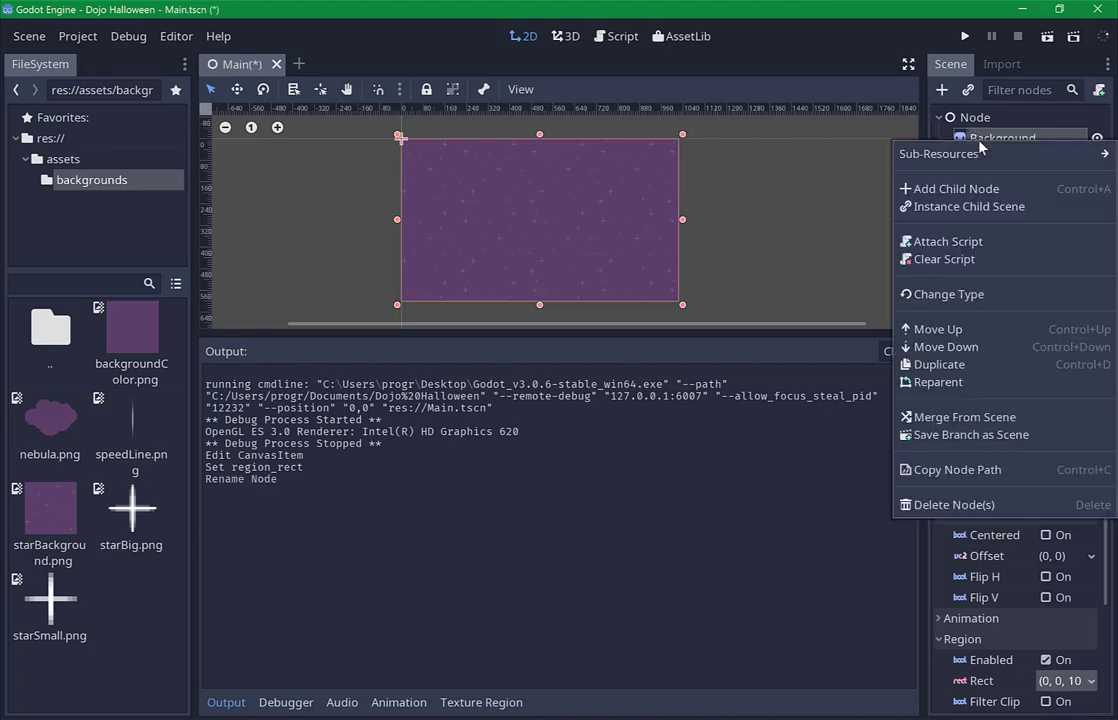
pyautogui.click(992, 249)
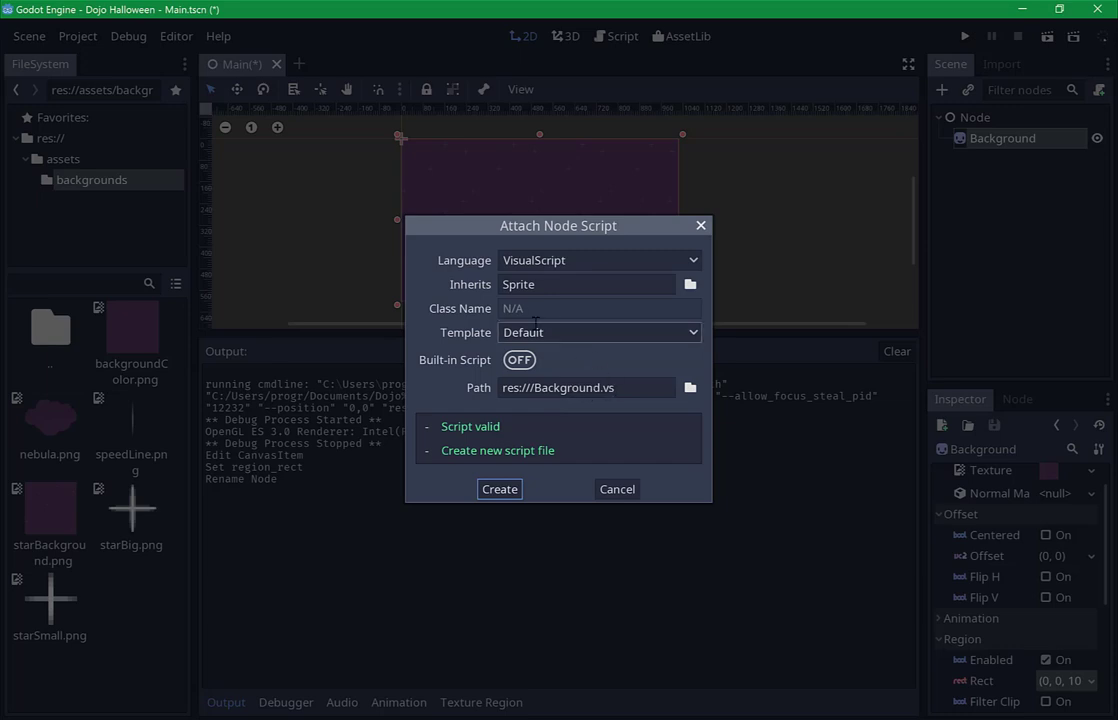
pyautogui.click(566, 262)
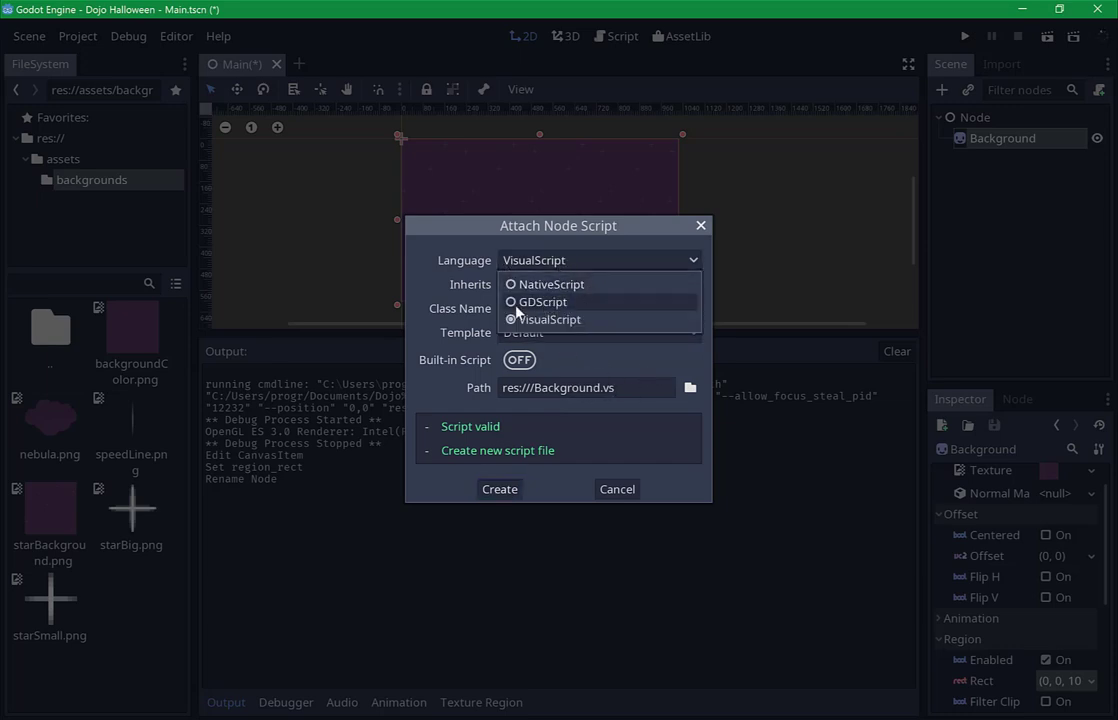
pyautogui.click(544, 307)
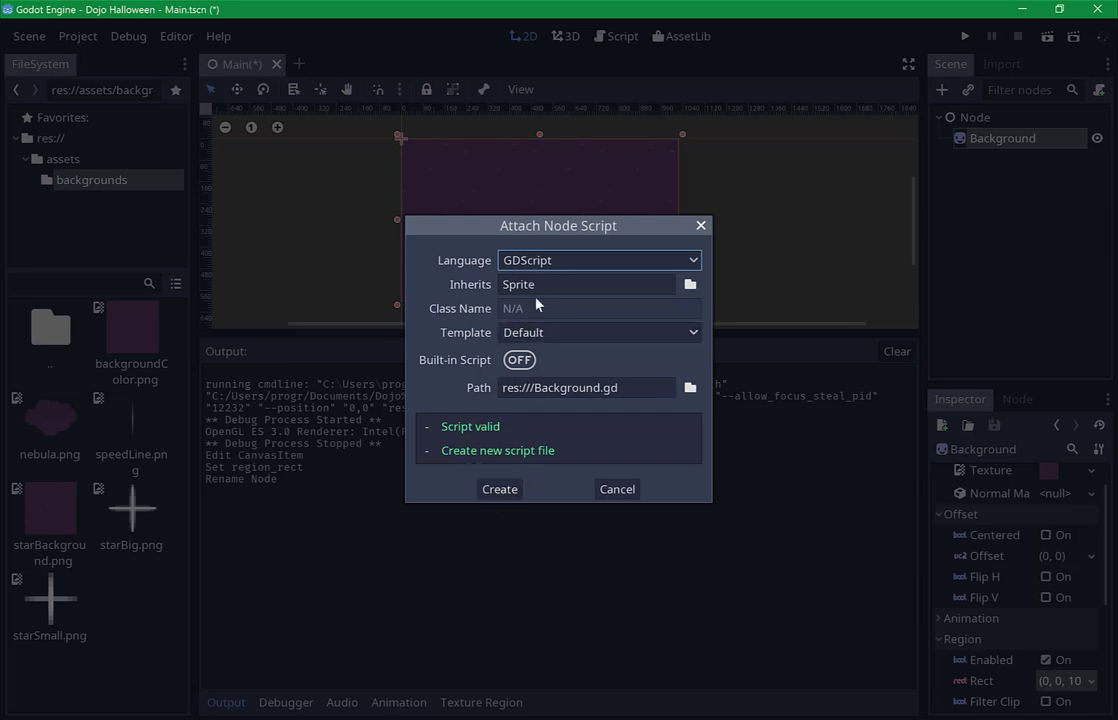
pyautogui.click(493, 491)
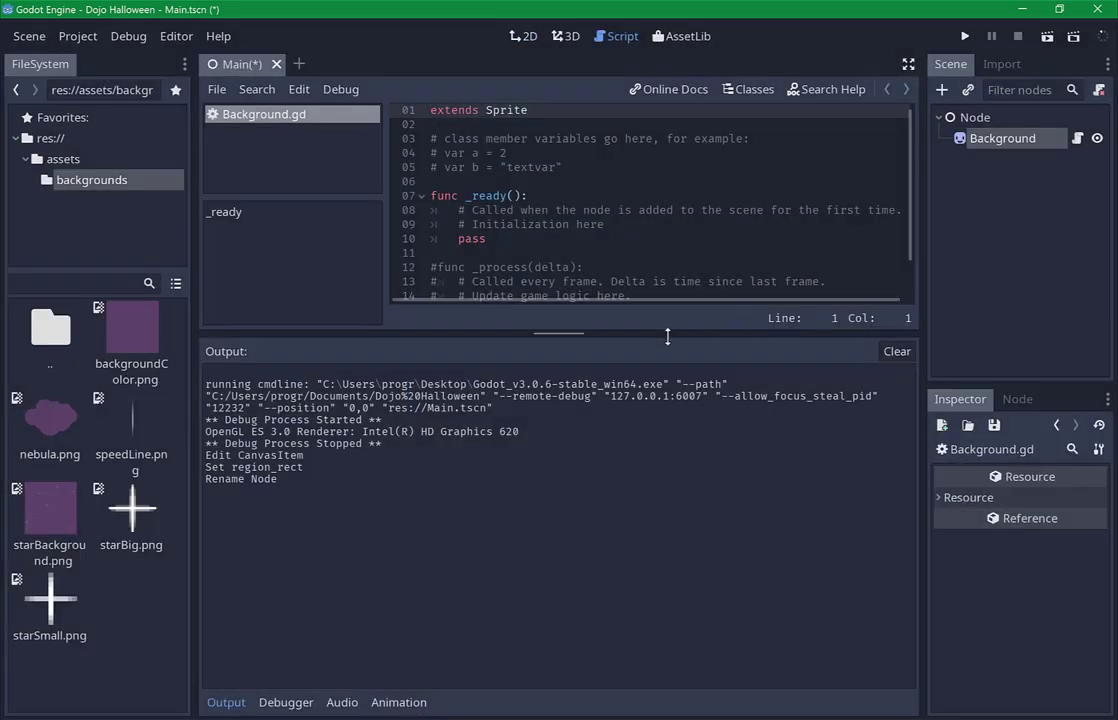
# Delete the template comments and the _ready function from Background.gd.
pyautogui.moveTo(573, 333); pyautogui.dragTo(540, 467)
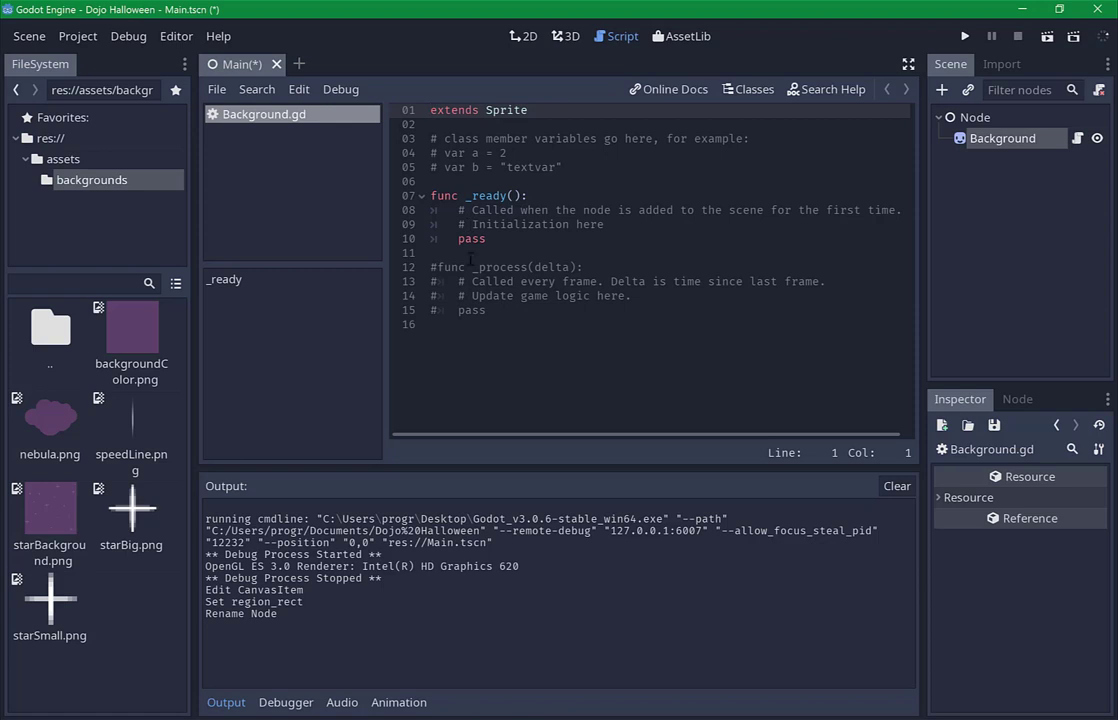
pyautogui.moveTo(488, 239); pyautogui.dragTo(394, 150)
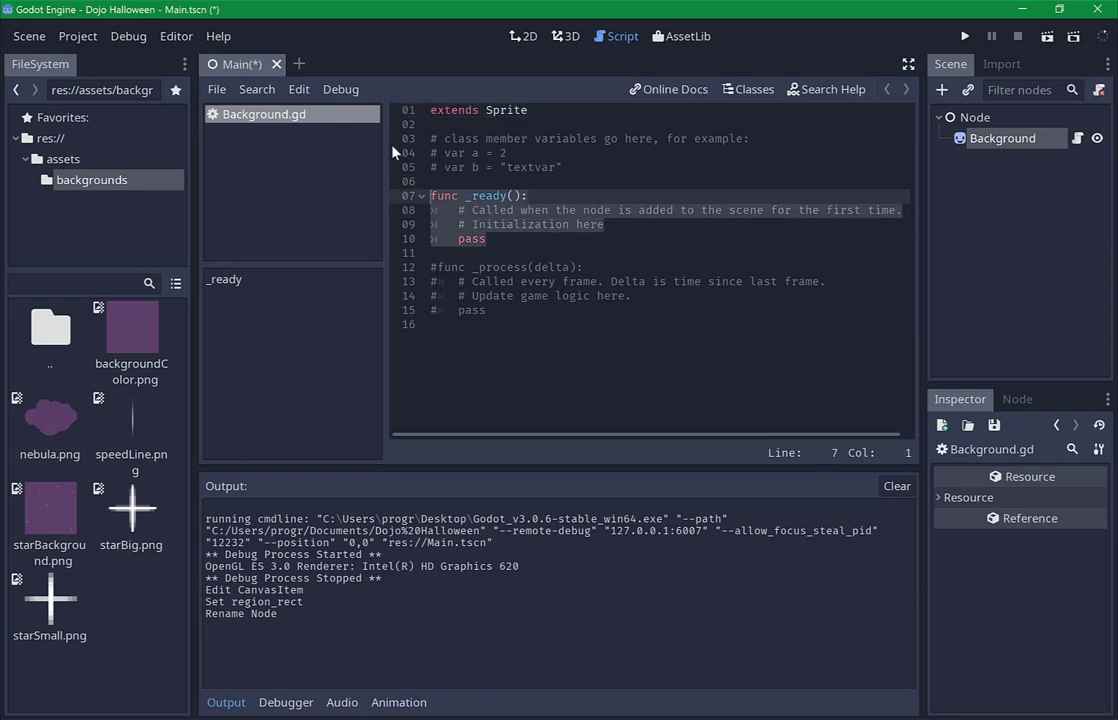
pyautogui.press('BackSpace')
pyautogui.press('BackSpace')
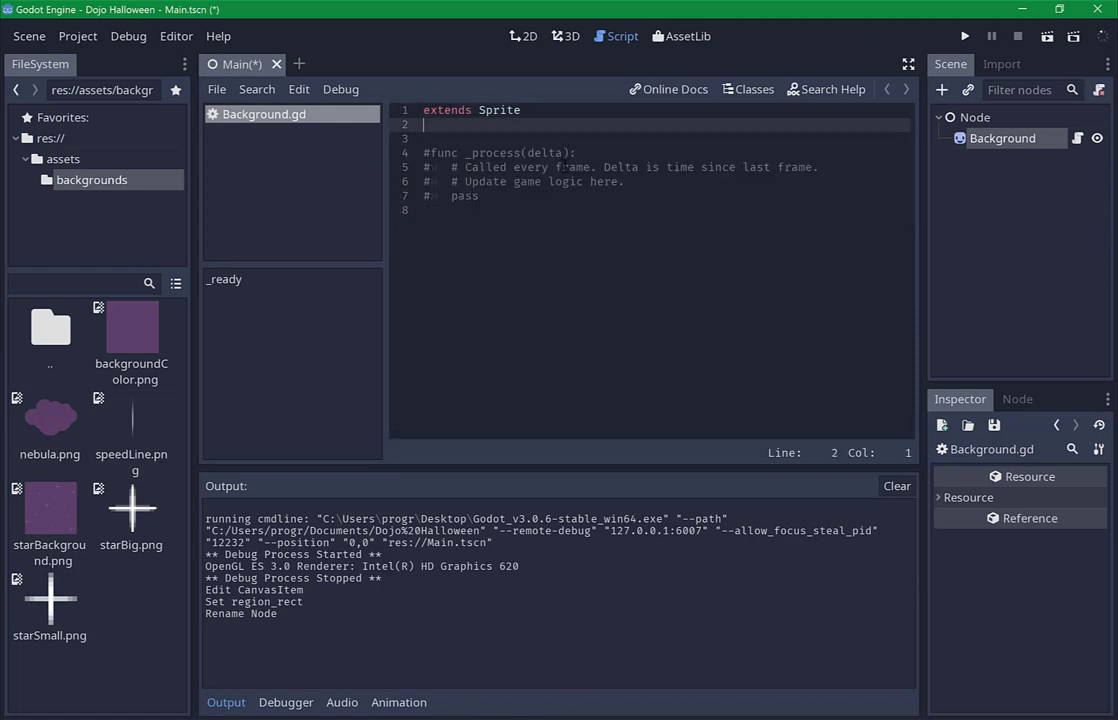
# Uncomment the _process function and delete its two template comment lines, leaving only pass.
pyautogui.moveTo(485, 198); pyautogui.dragTo(410, 150)
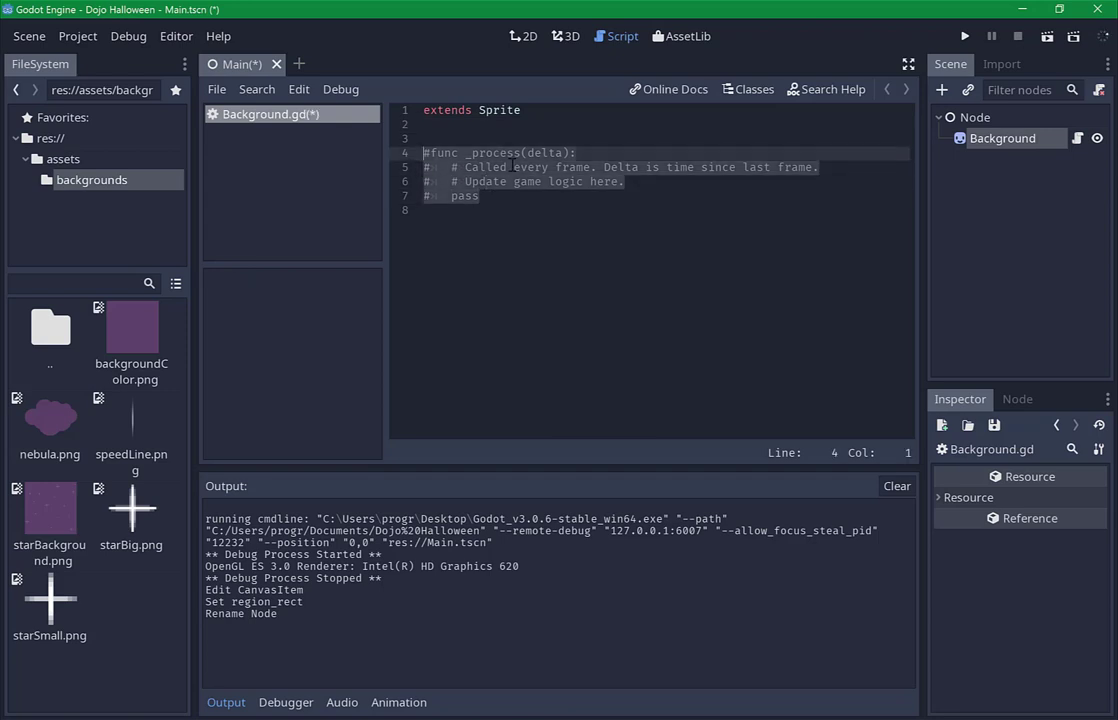
pyautogui.hotkey('ctrl', 'k')
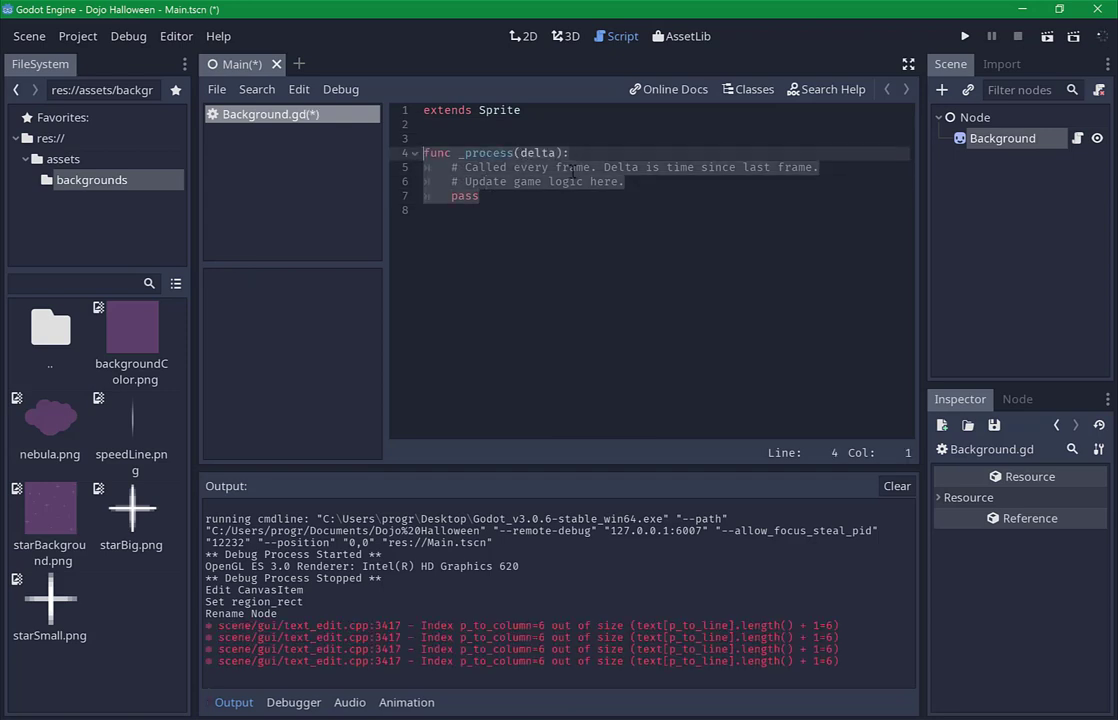
pyautogui.click(592, 169)
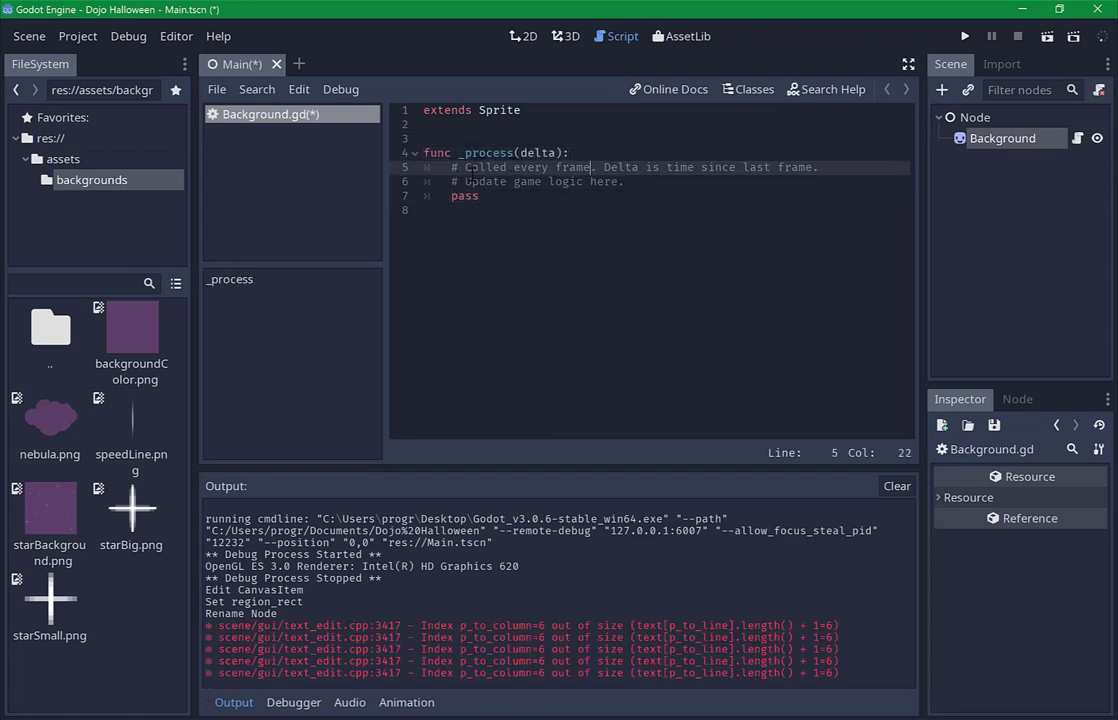
pyautogui.doubleClick(487, 153)
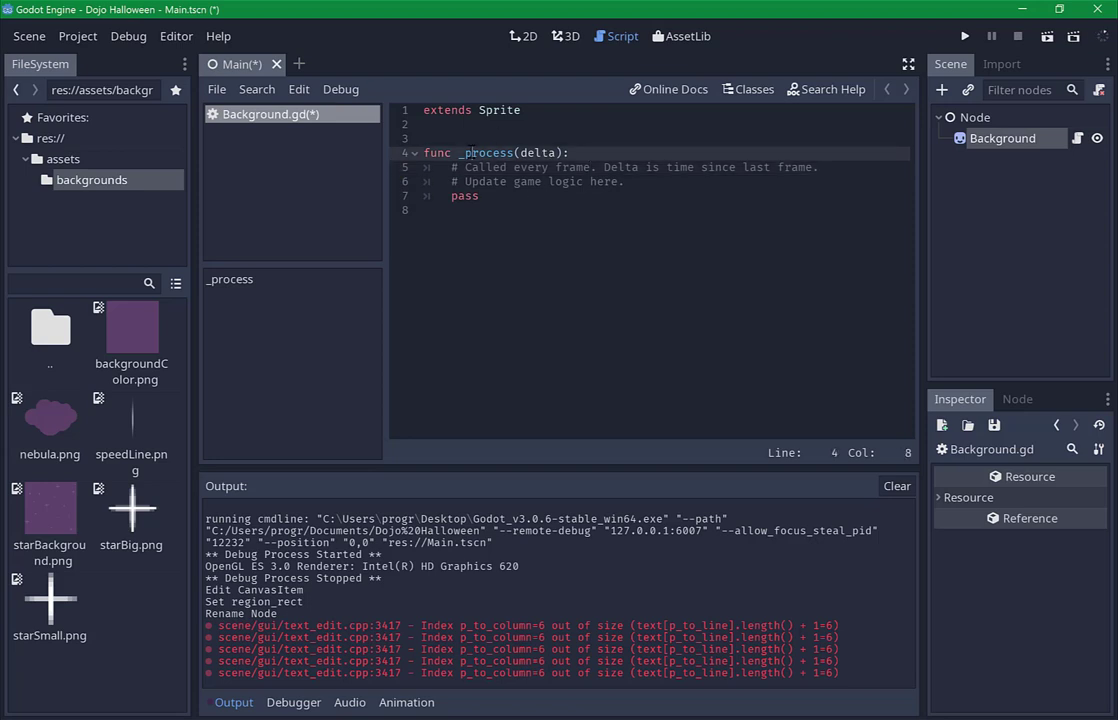
pyautogui.moveTo(640, 182); pyautogui.dragTo(447, 167)
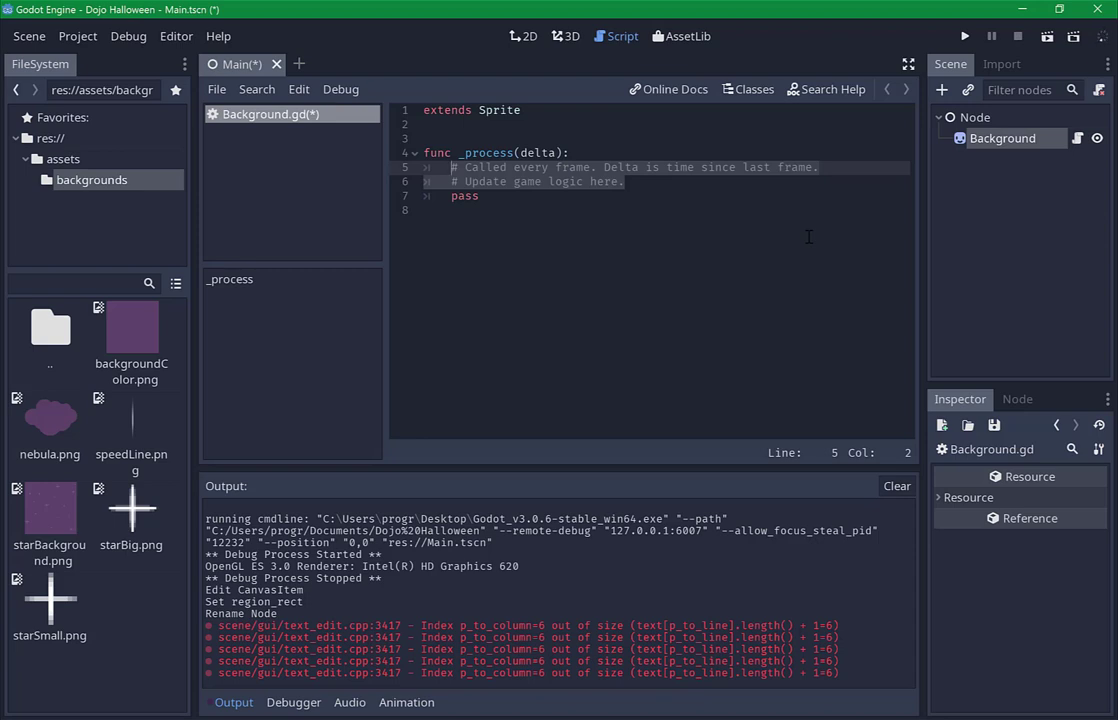
pyautogui.press('BackSpace')
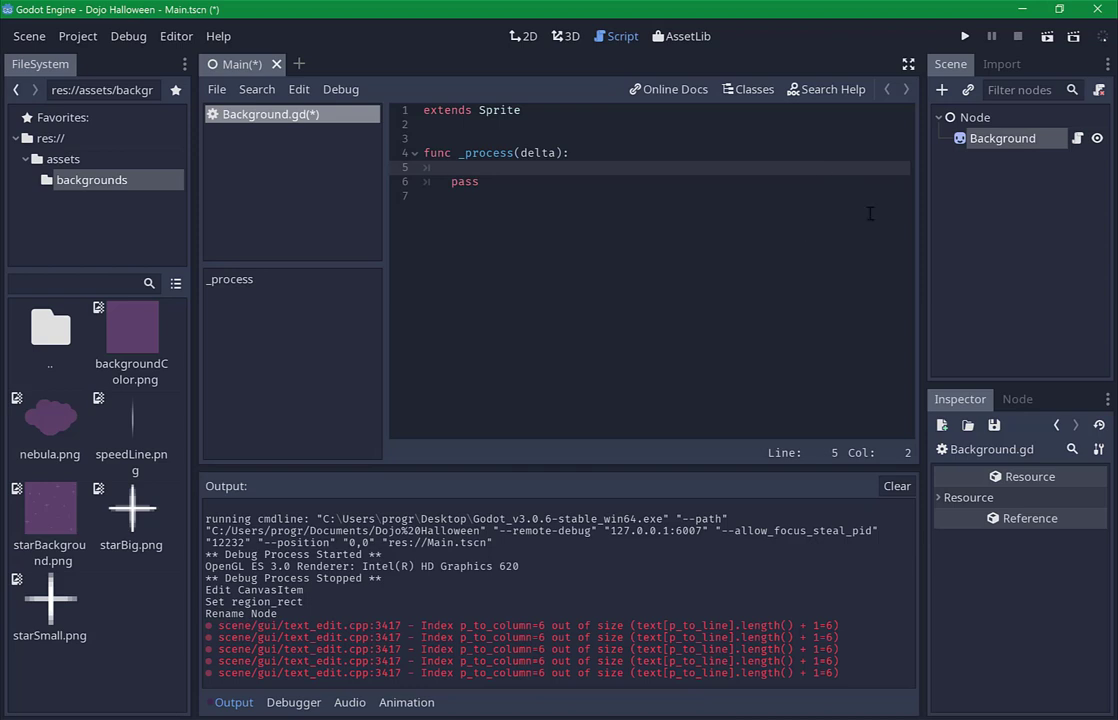
# Show the Background sprite in the 2D view and scroll the Inspector to its Region Rect.
pyautogui.click(1000, 142)
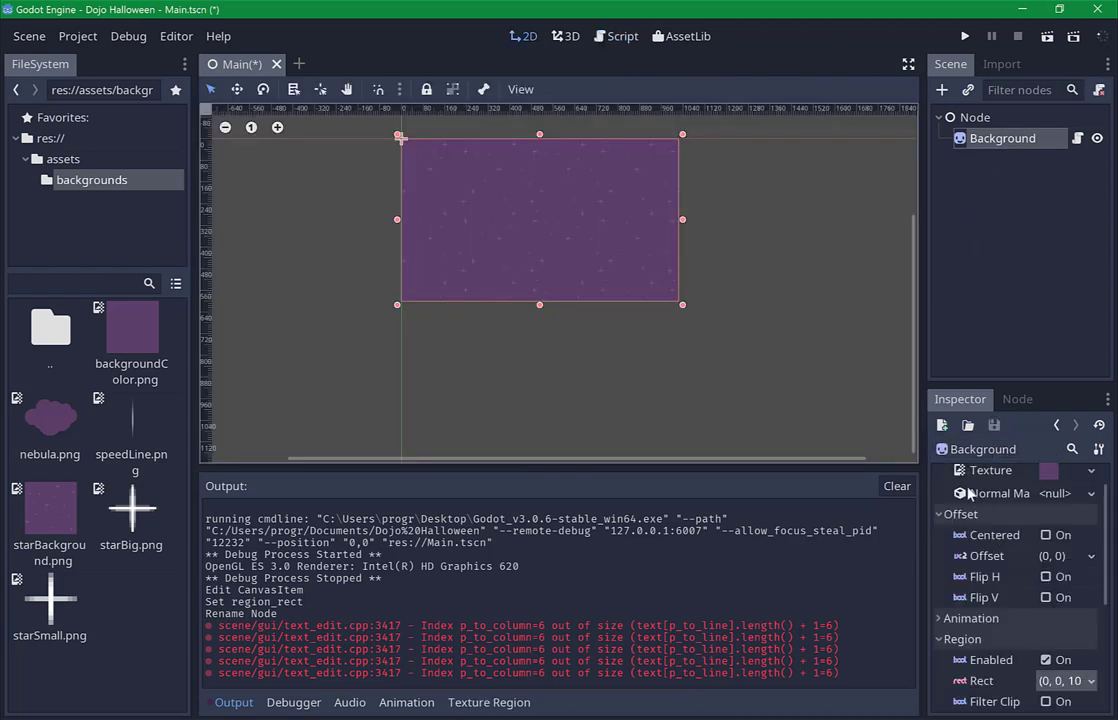
pyautogui.scroll(1, 985, 515)
pyautogui.scroll(-1, 977, 535)
pyautogui.scroll(-1, 977, 541)
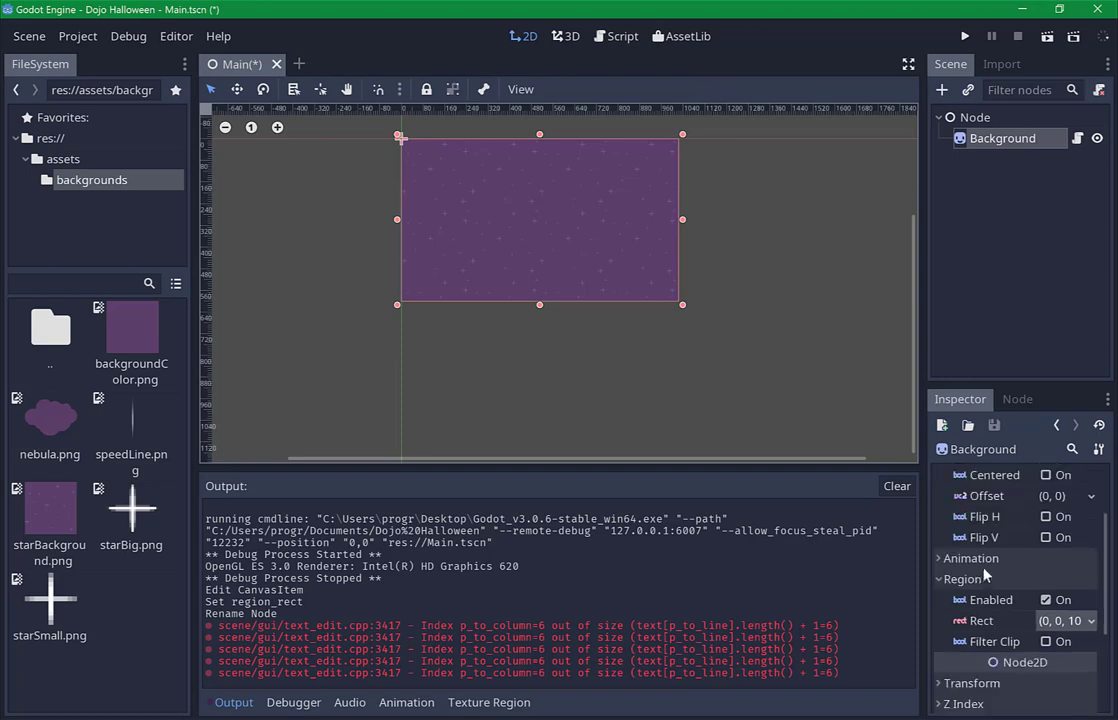
pyautogui.scroll(-2, 981, 545)
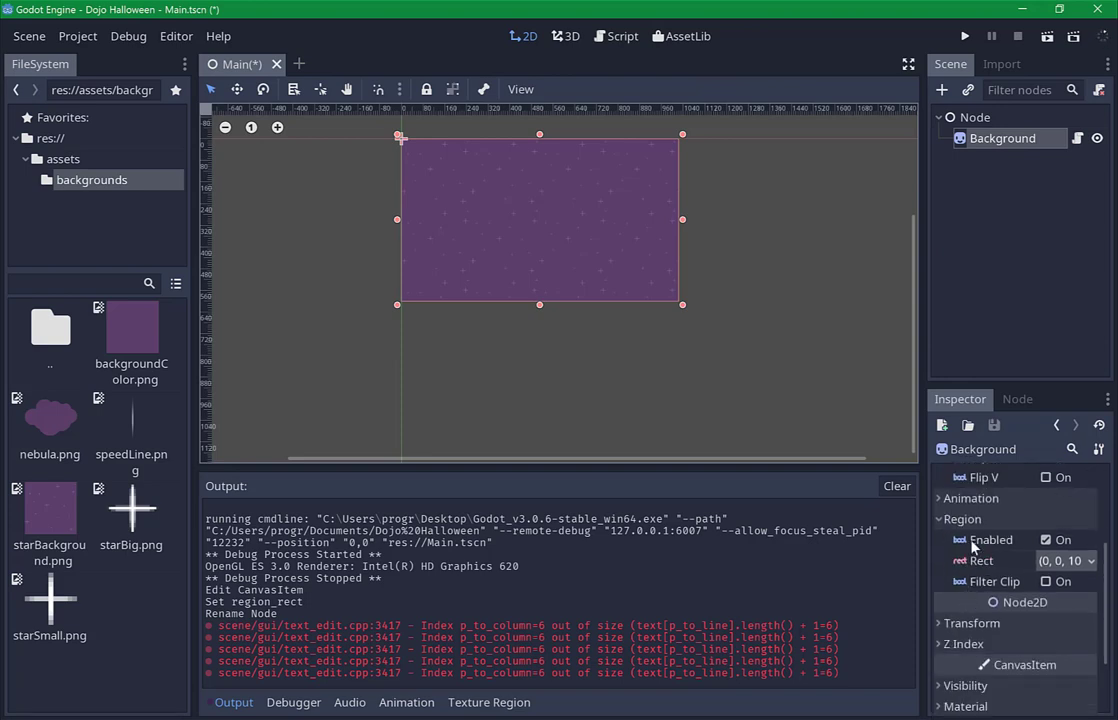
pyautogui.moveTo(987, 565)
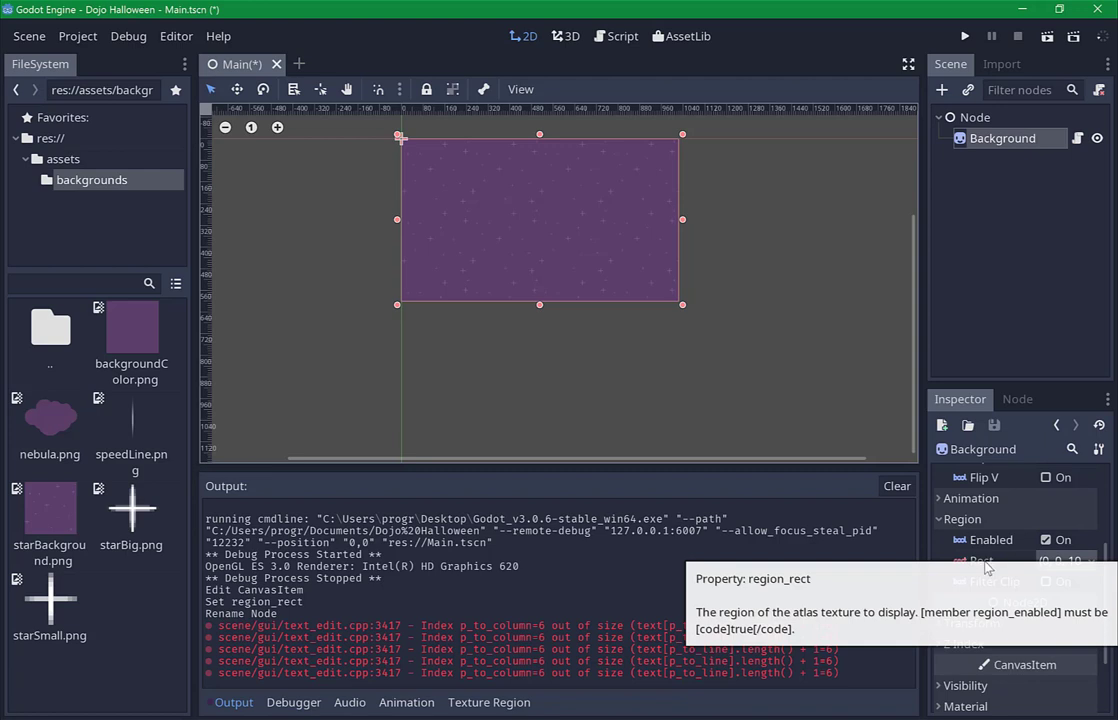
# In Background.gd's _process, write 'region_rect.position.y =' using autocomplete.
pyautogui.click(1077, 138)
pyautogui.click(602, 180)
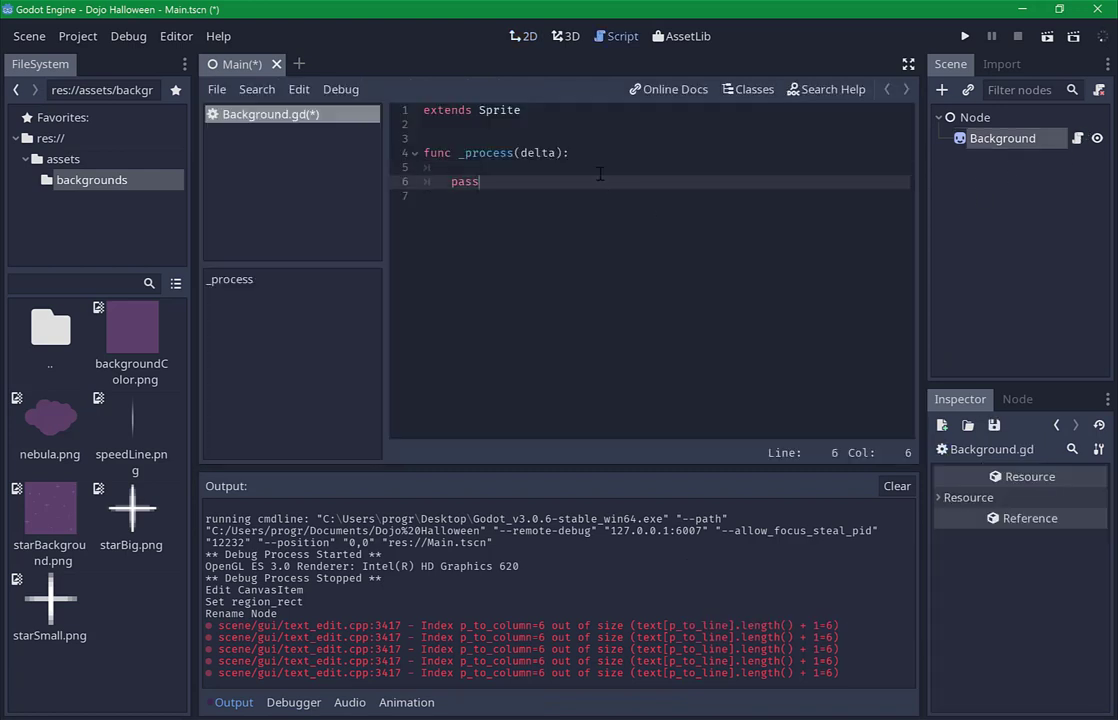
pyautogui.click(675, 166)
pyautogui.write('reg')
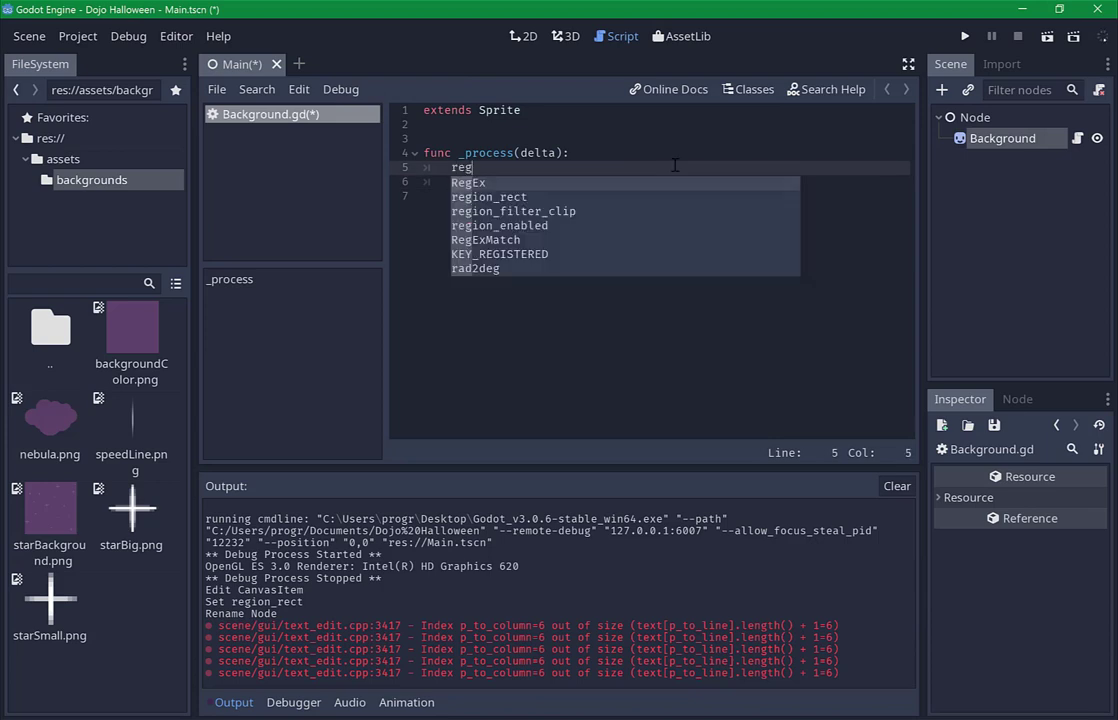
pyautogui.write('ion')
pyautogui.press('Down')
pyautogui.press('Return')
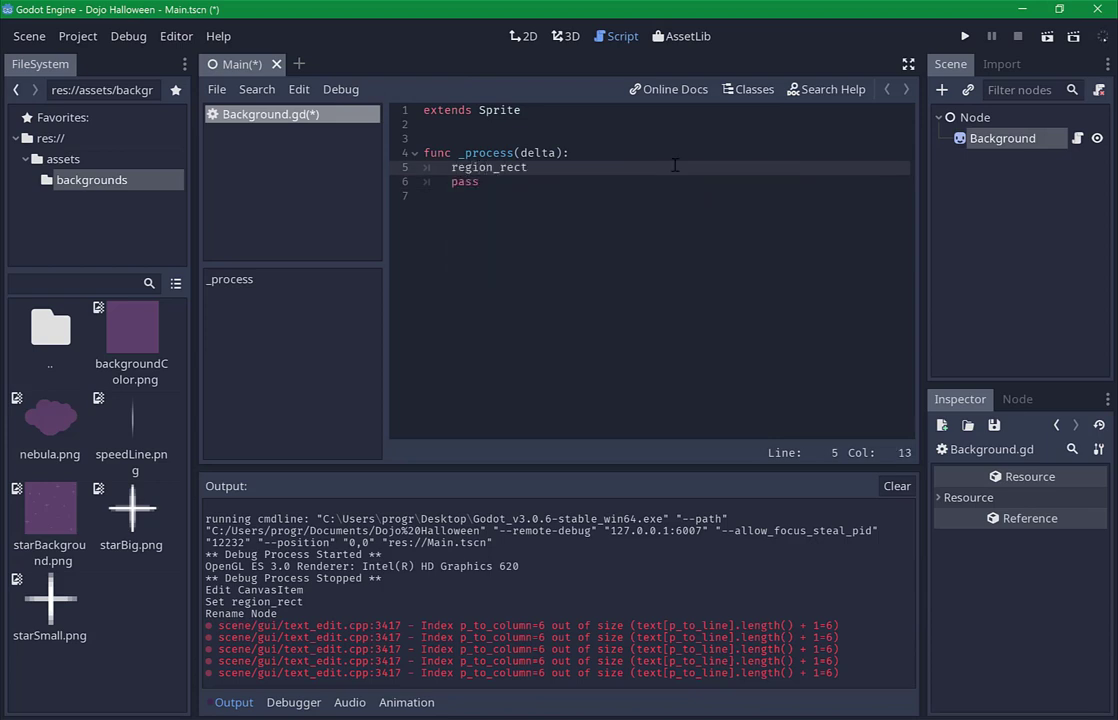
pyautogui.write('.')
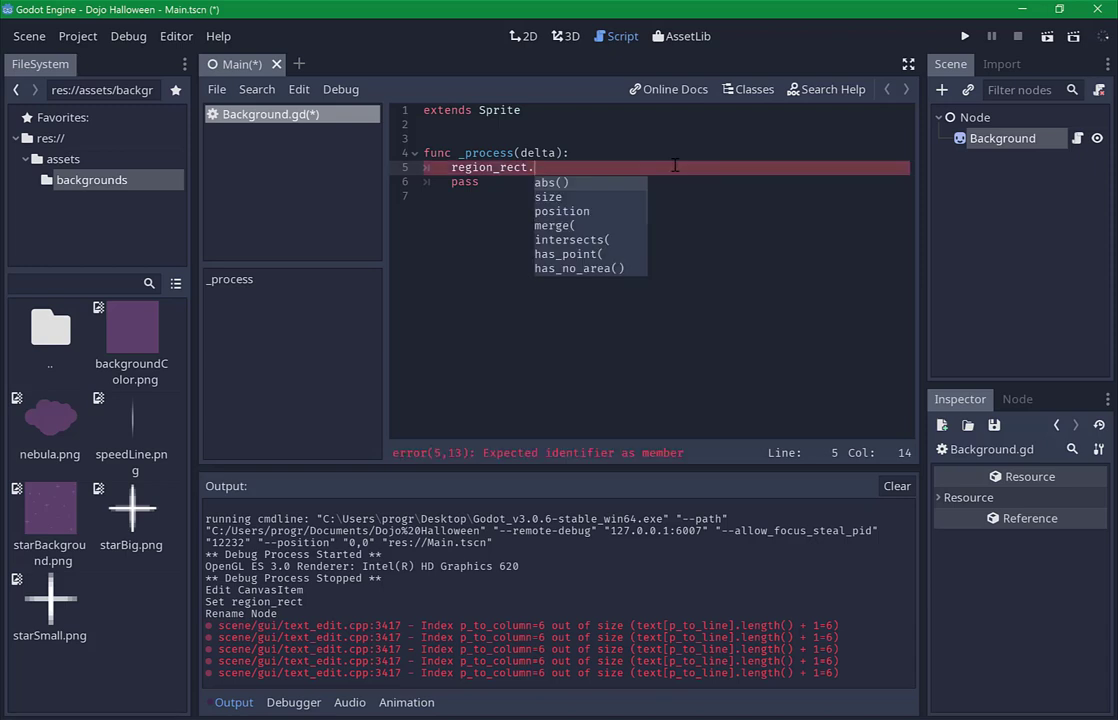
pyautogui.write('po')
pyautogui.press('Return')
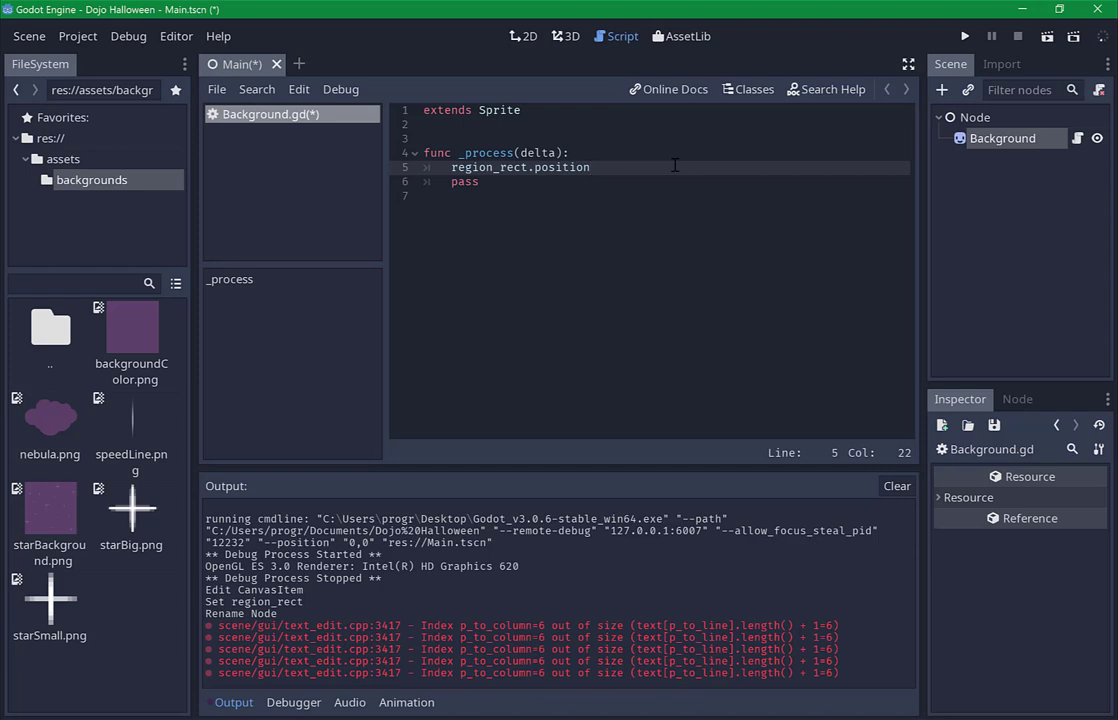
pyautogui.write('.y')
pyautogui.write(' =')
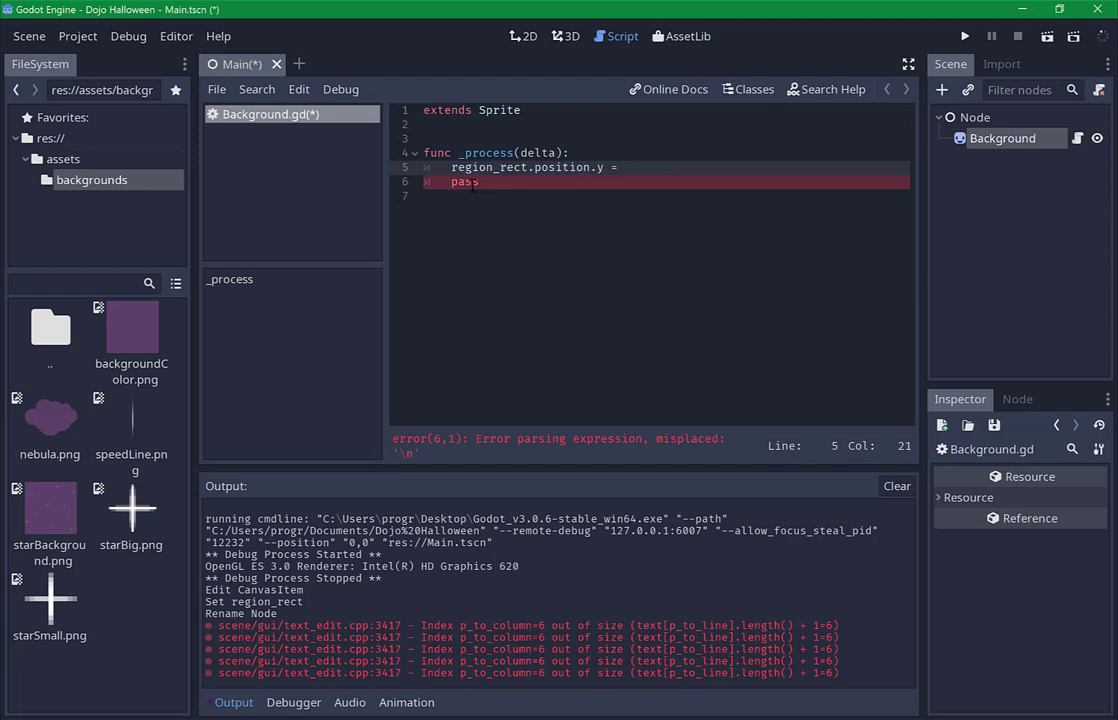
# Remove pass, finish the line as 'region_rect.position.y - 1', and save.
pyautogui.click(477, 182)
pyautogui.click(672, 185)
pyautogui.press('BackSpace')
pyautogui.press('BackSpace')
pyautogui.press('BackSpace')
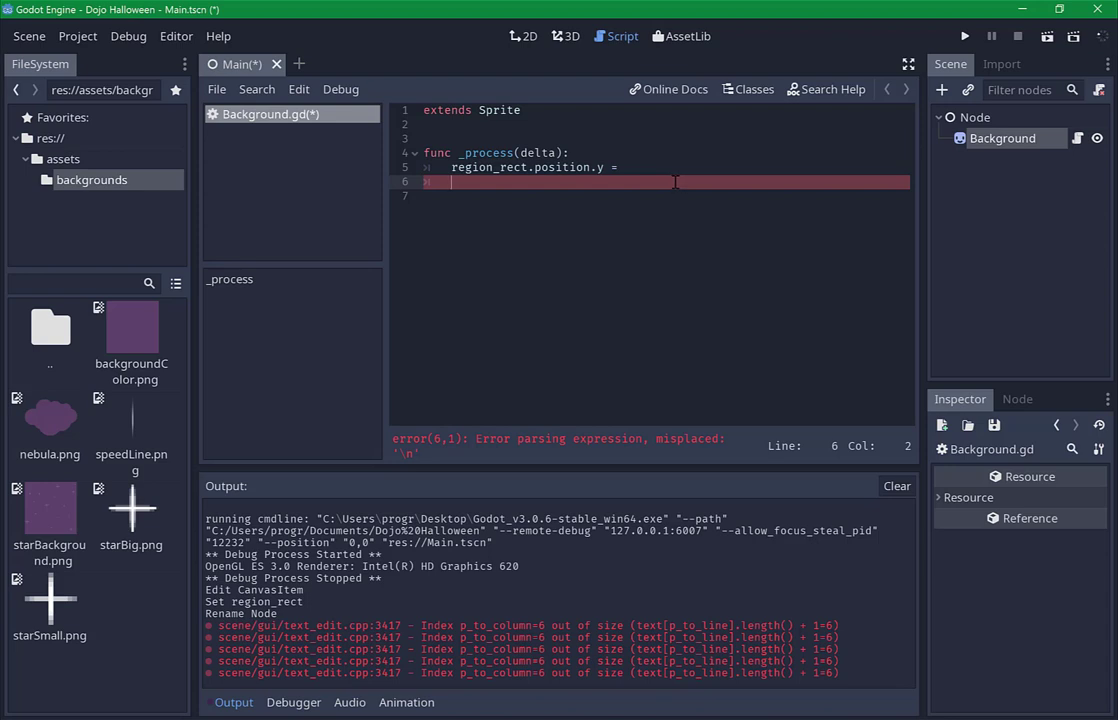
pyautogui.press('BackSpace')
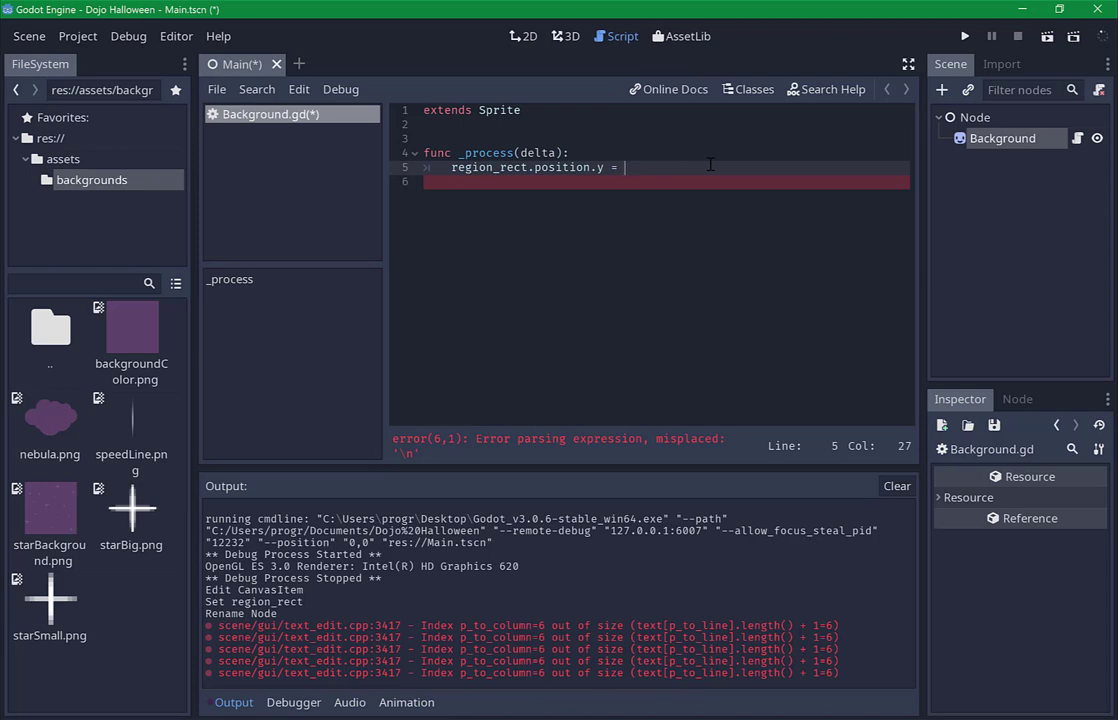
pyautogui.press('Home')
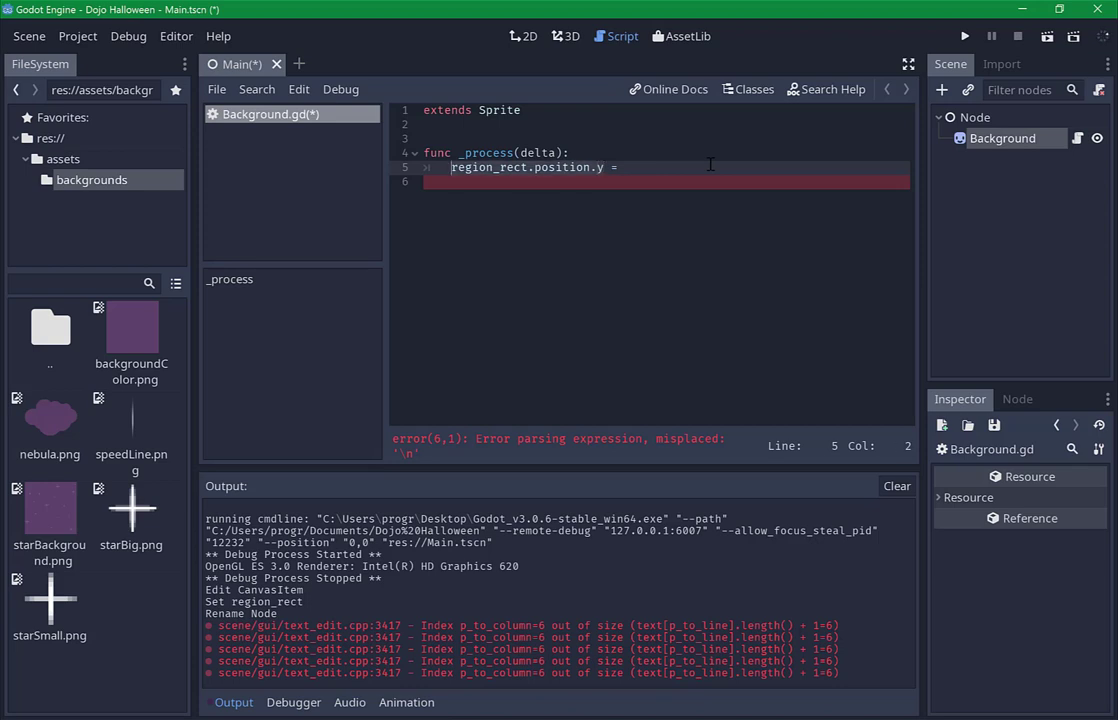
pyautogui.press('Right')
pyautogui.press('End')
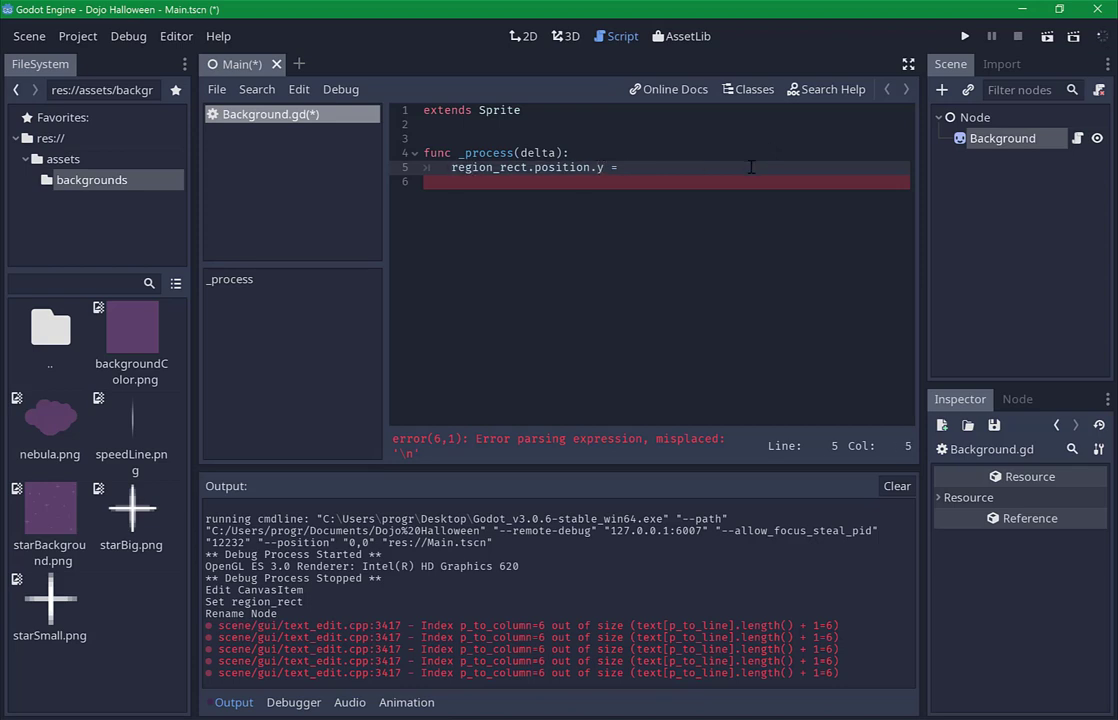
pyautogui.write('region_rect.position.y - ')
pyautogui.write('1')
pyautogui.hotkey('ctrl', 's')
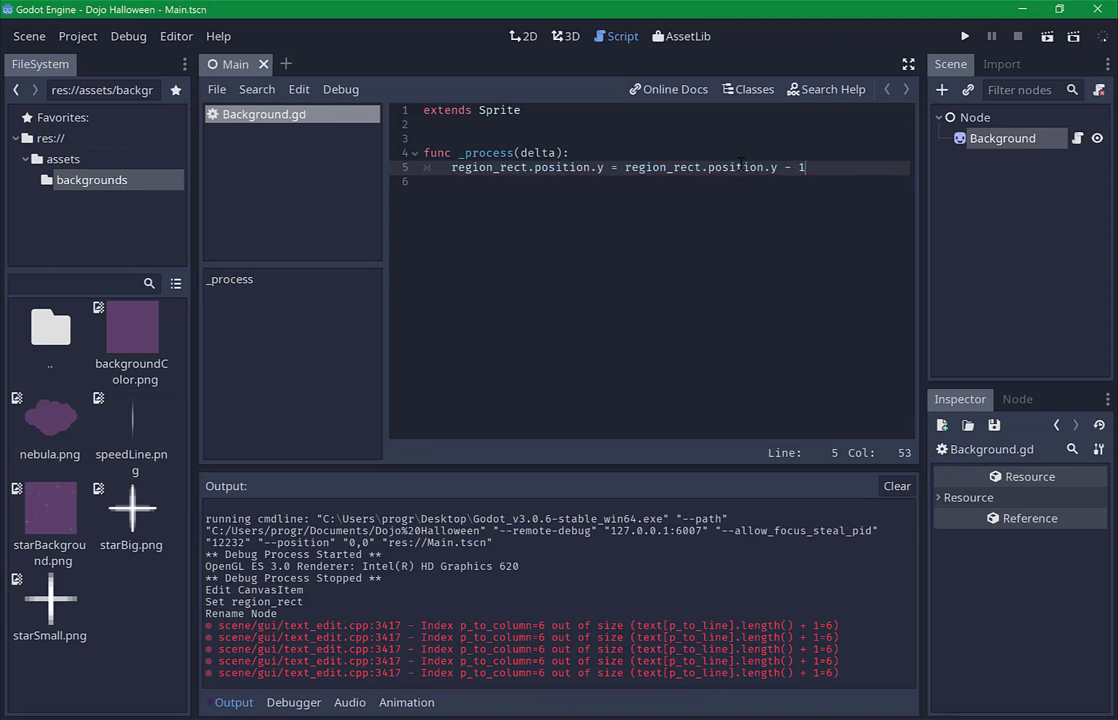
# Test-run the starfield, change the shift to '- 1*delta', save, and test-run again.
pyautogui.click(1047, 38)
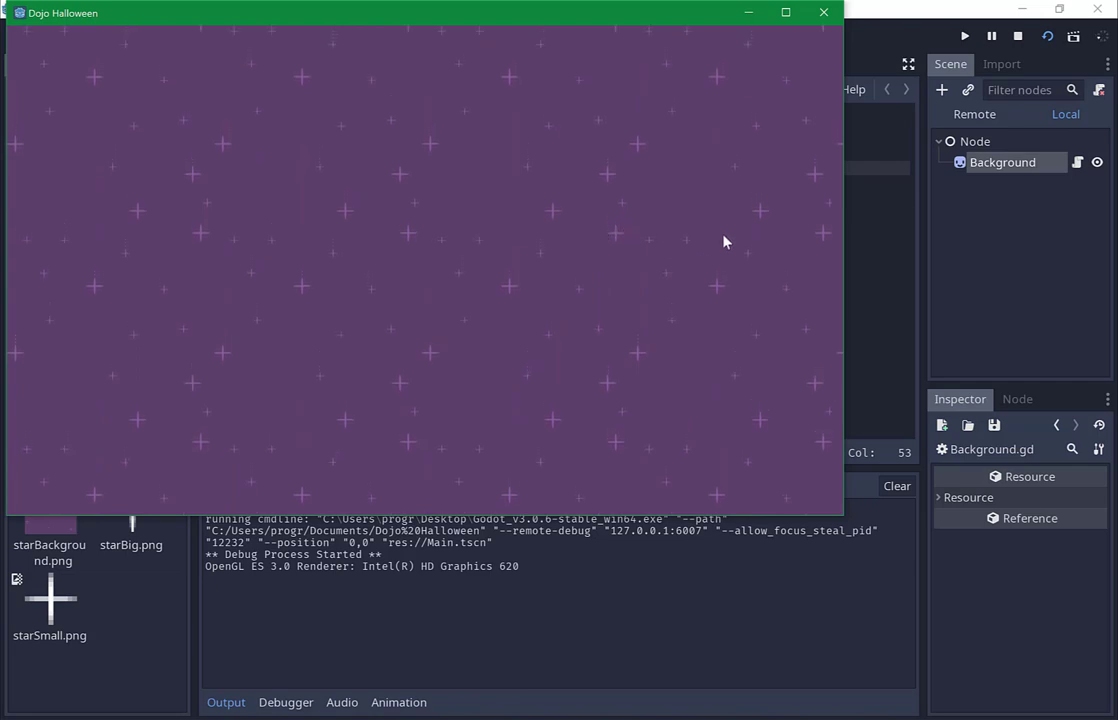
pyautogui.click(823, 12)
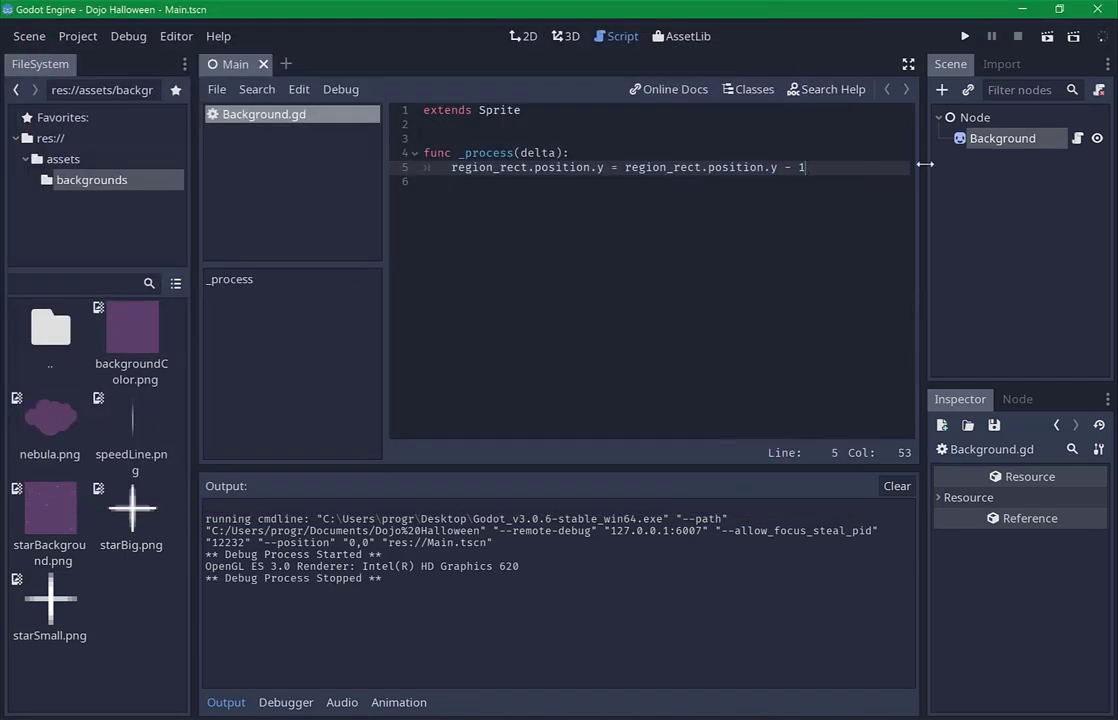
pyautogui.write('*delta')
pyautogui.hotkey('ctrl', 's')
pyautogui.click(1042, 38)
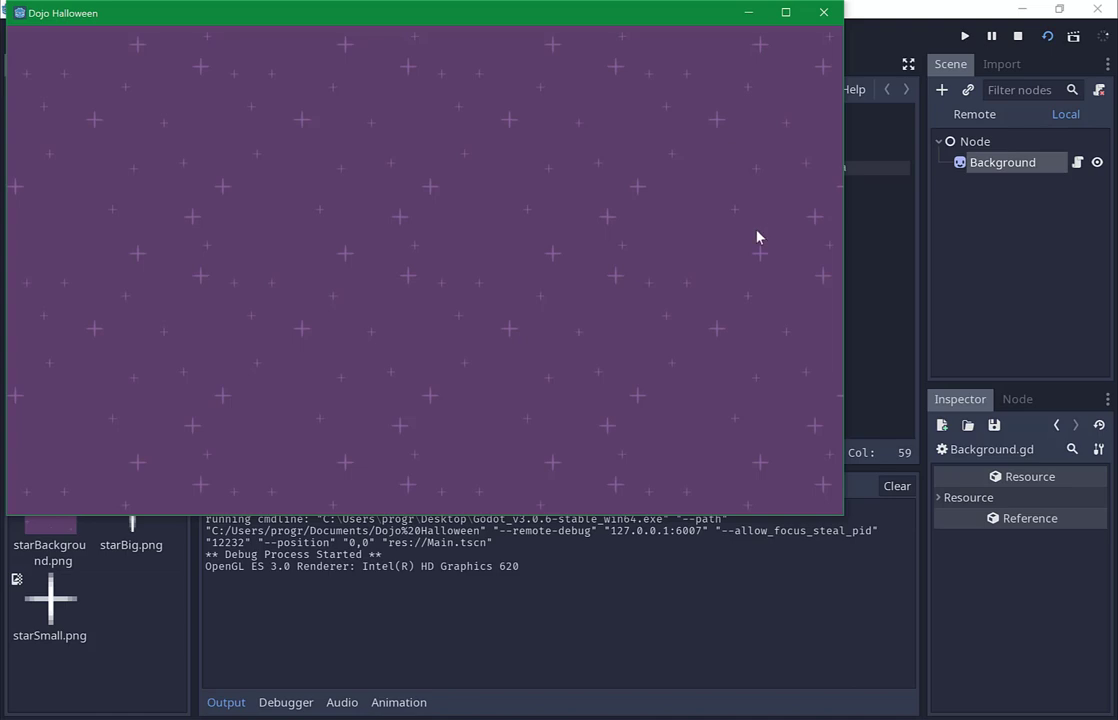
pyautogui.click(824, 12)
# Change the scroll speed to 16*delta, save, and test-run the scene.
pyautogui.click(801, 167)
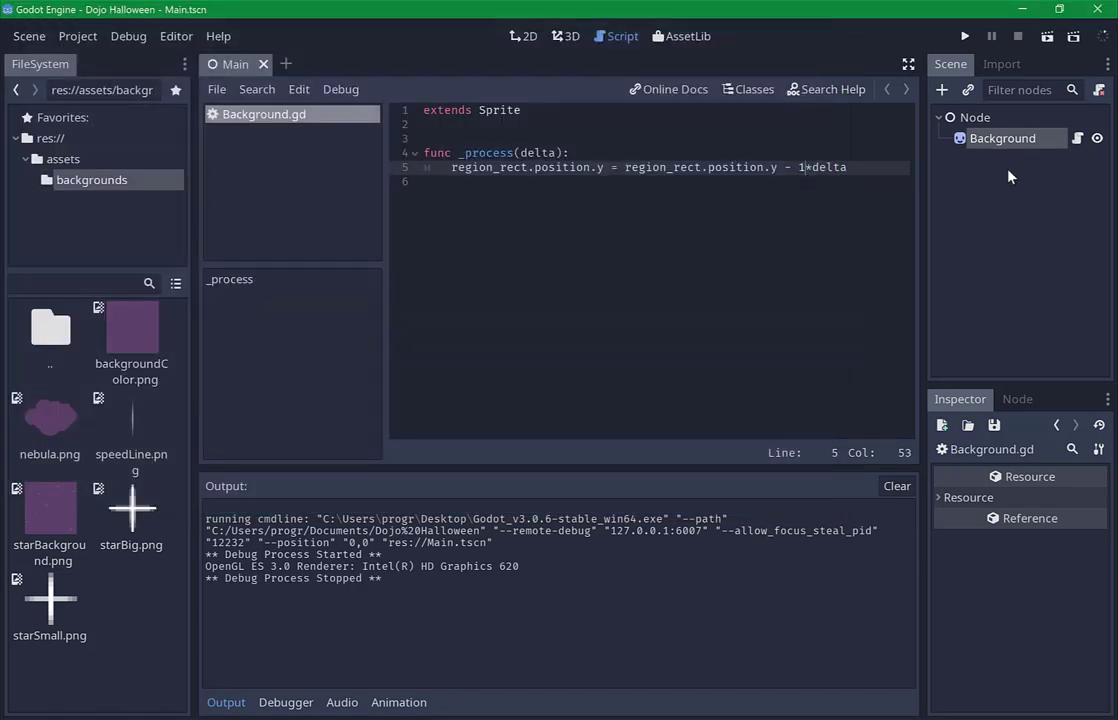
pyautogui.press('Left')
pyautogui.write('6')
pyautogui.hotkey('ctrl', 's')
pyautogui.click(1047, 37)
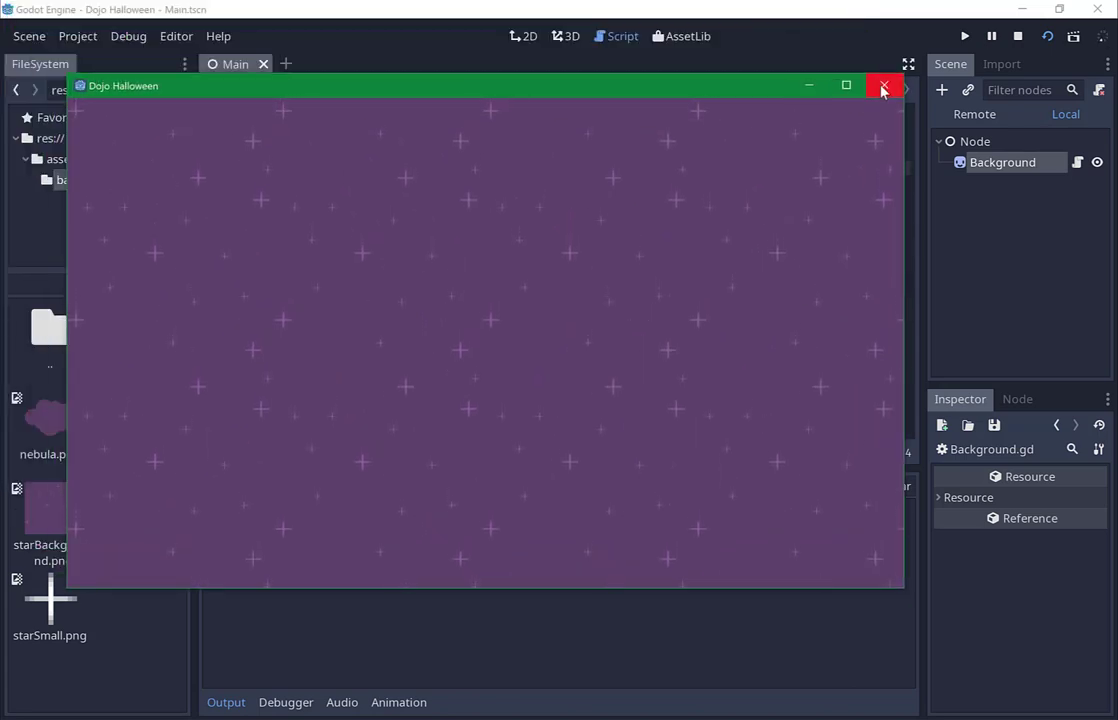
pyautogui.click(884, 85)
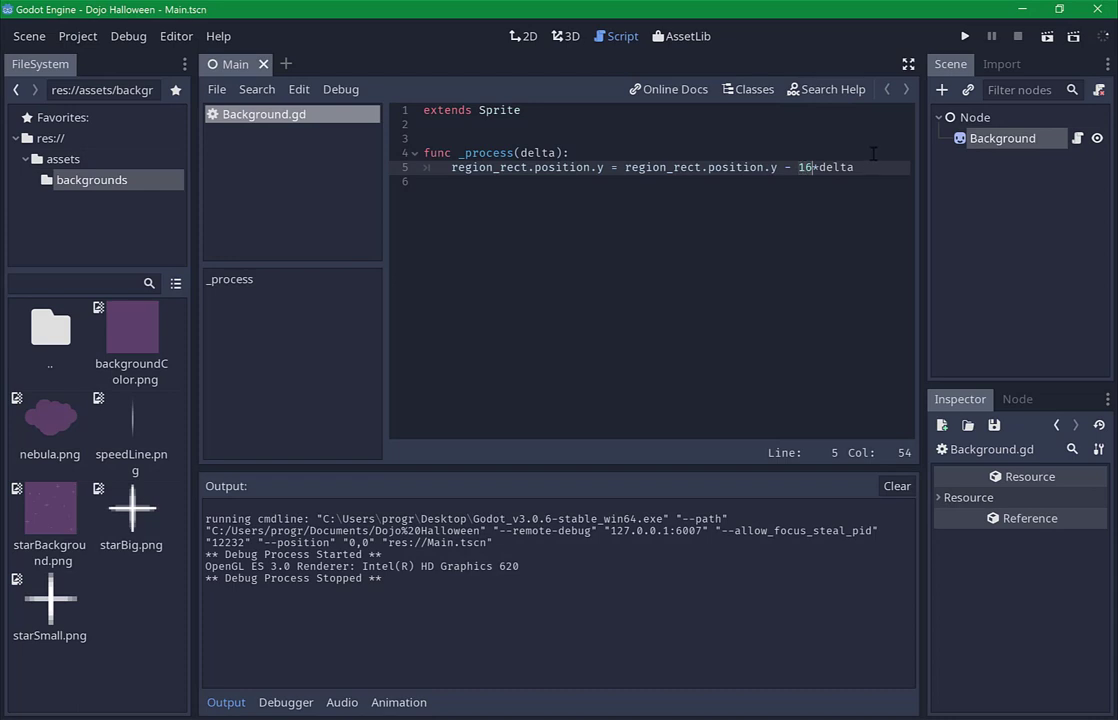
# Change the scroll speed to 64*delta, save, and test-run again.
pyautogui.press('BackSpace')
pyautogui.press('BackSpace')
pyautogui.press('BackSpace')
pyautogui.write('64')
pyautogui.hotkey('ctrl', 's')
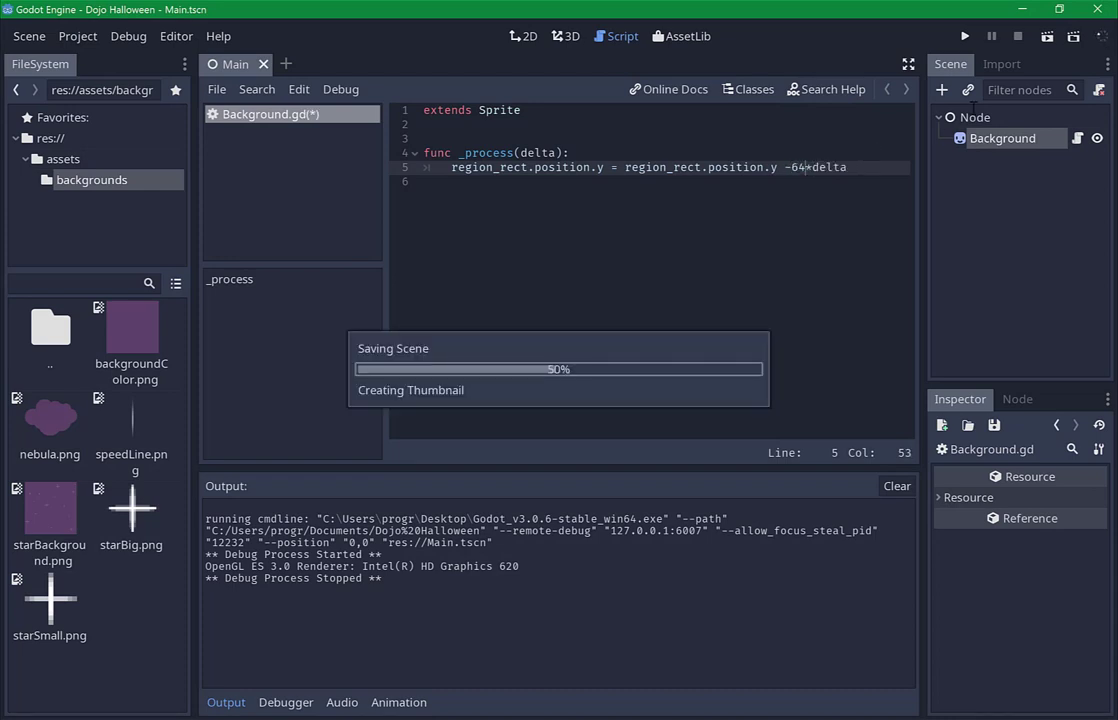
pyautogui.click(1040, 41)
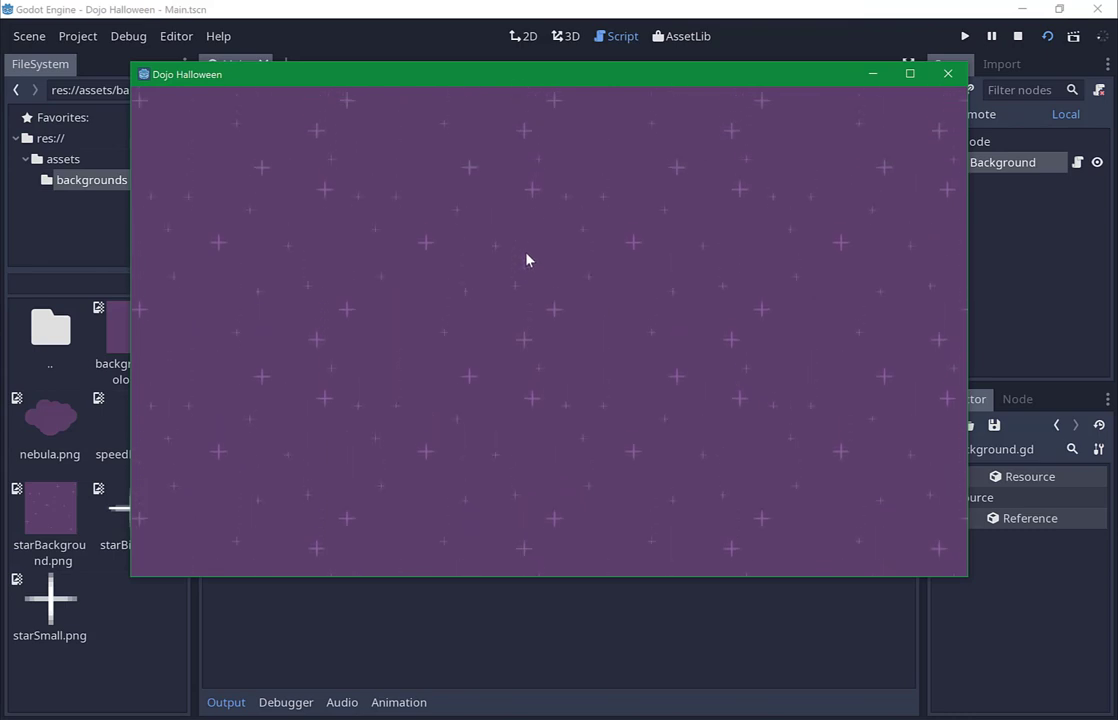
pyautogui.click(946, 74)
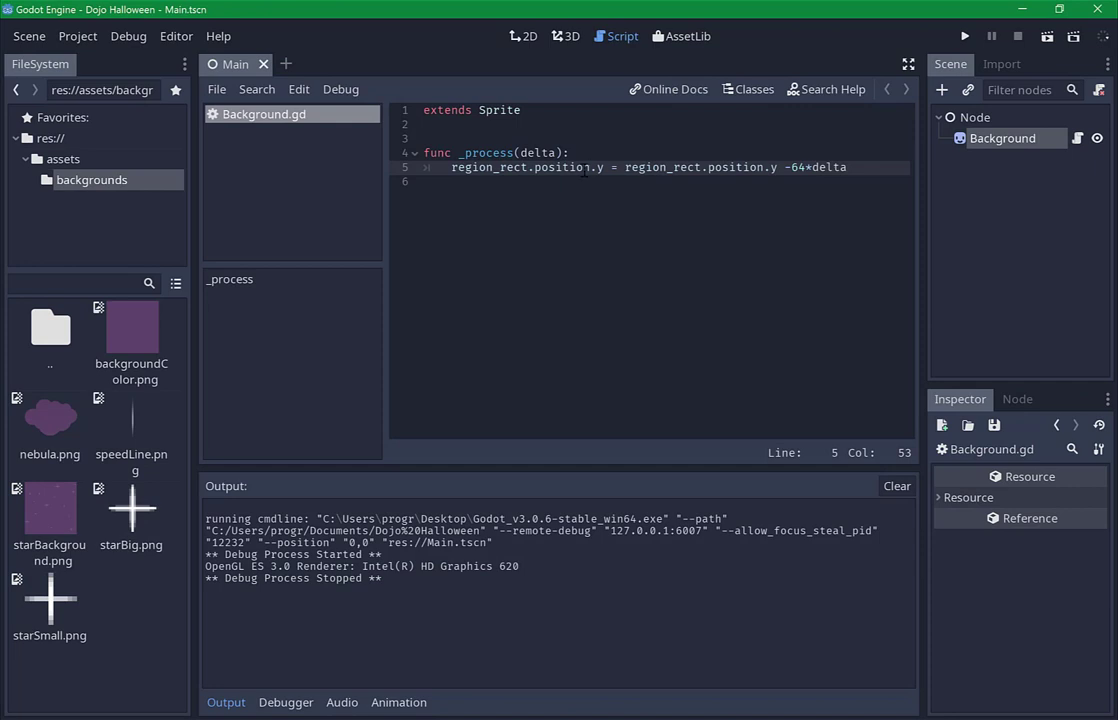
# Add a space after the minus sign, add an empty final line, and save the script.
pyautogui.click(650, 232)
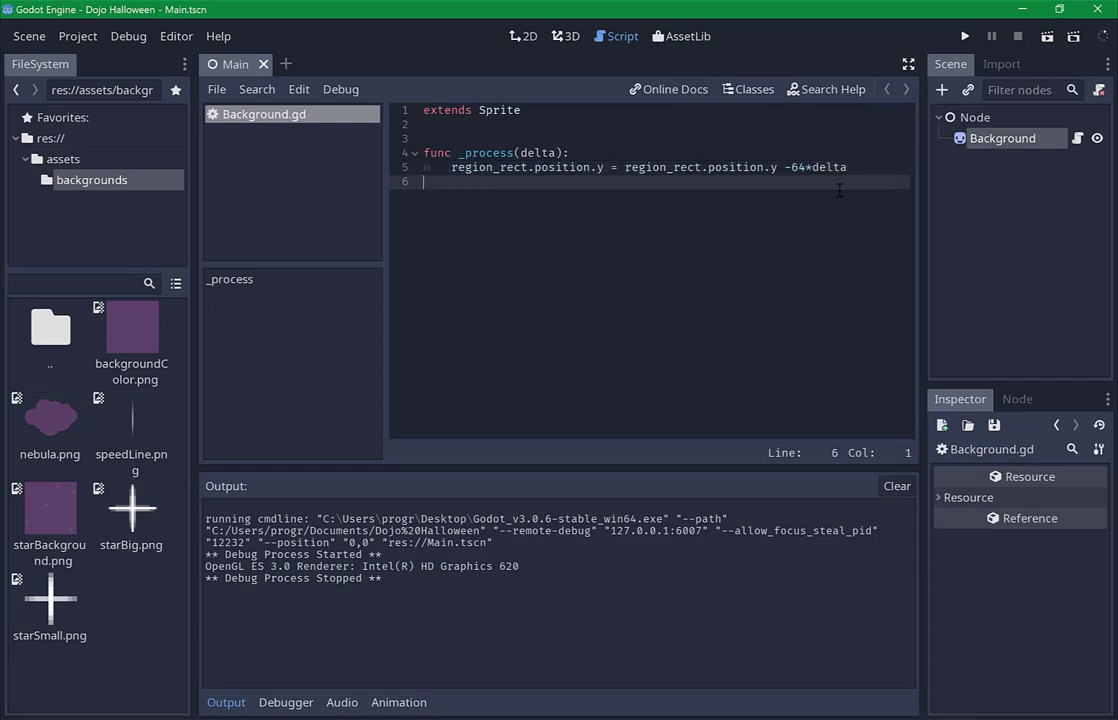
pyautogui.click(783, 167)
pyautogui.press('Right')
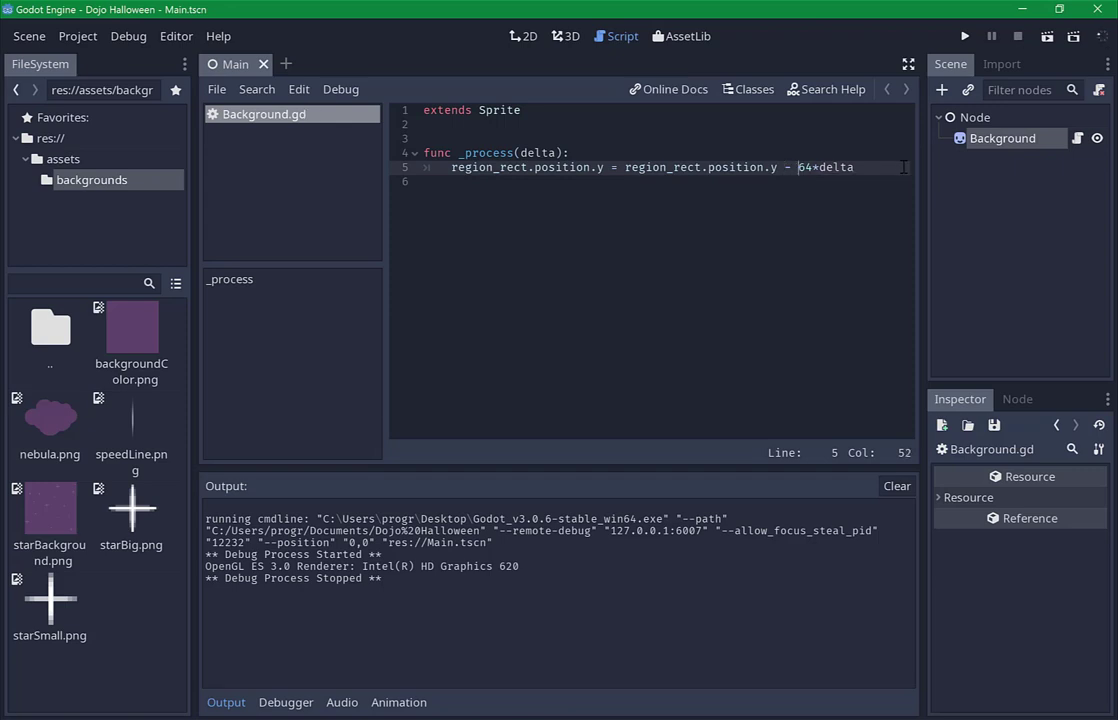
pyautogui.press('Down')
pyautogui.press('Return')
pyautogui.hotkey('ctrl', 's')
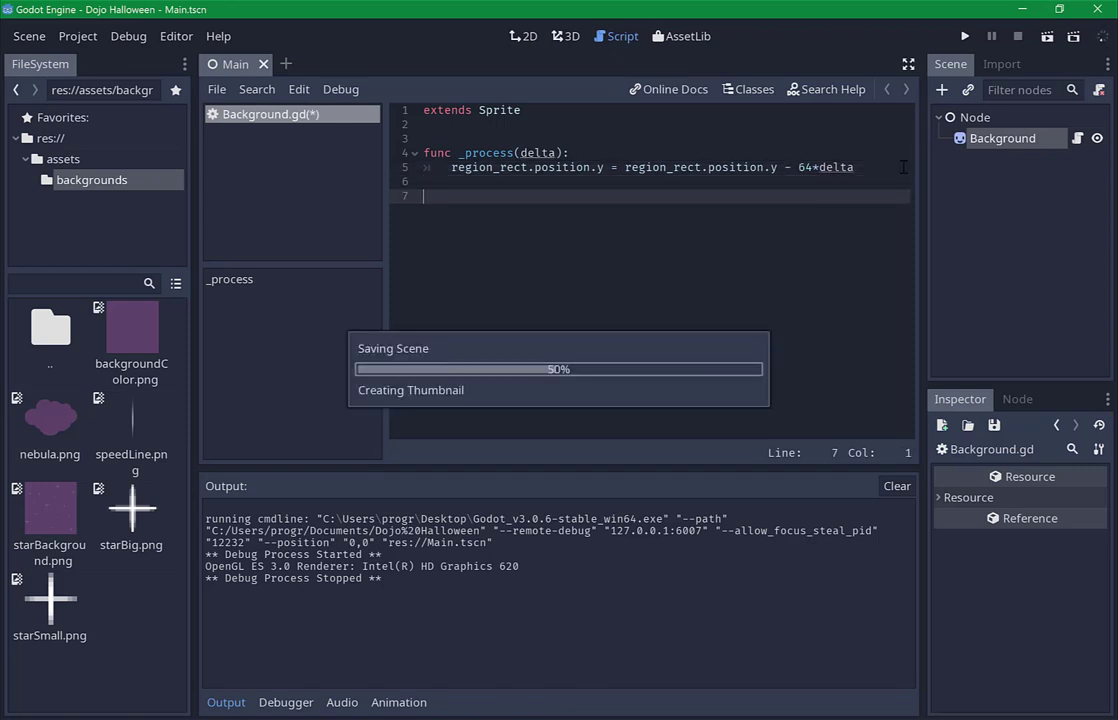
pyautogui.click(28, 38)
# Start a new scene and create a KinematicBody2D root from Node2D > CollisionObject2D > PhysicsBody2D.
pyautogui.click(40, 60)
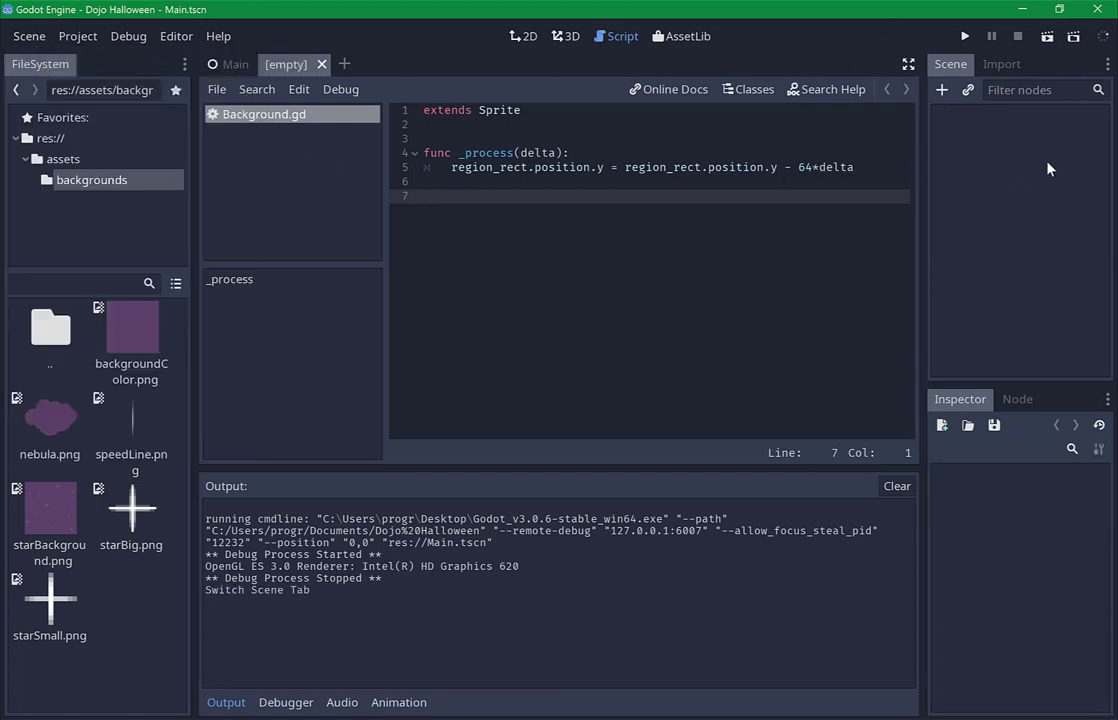
pyautogui.click(933, 90)
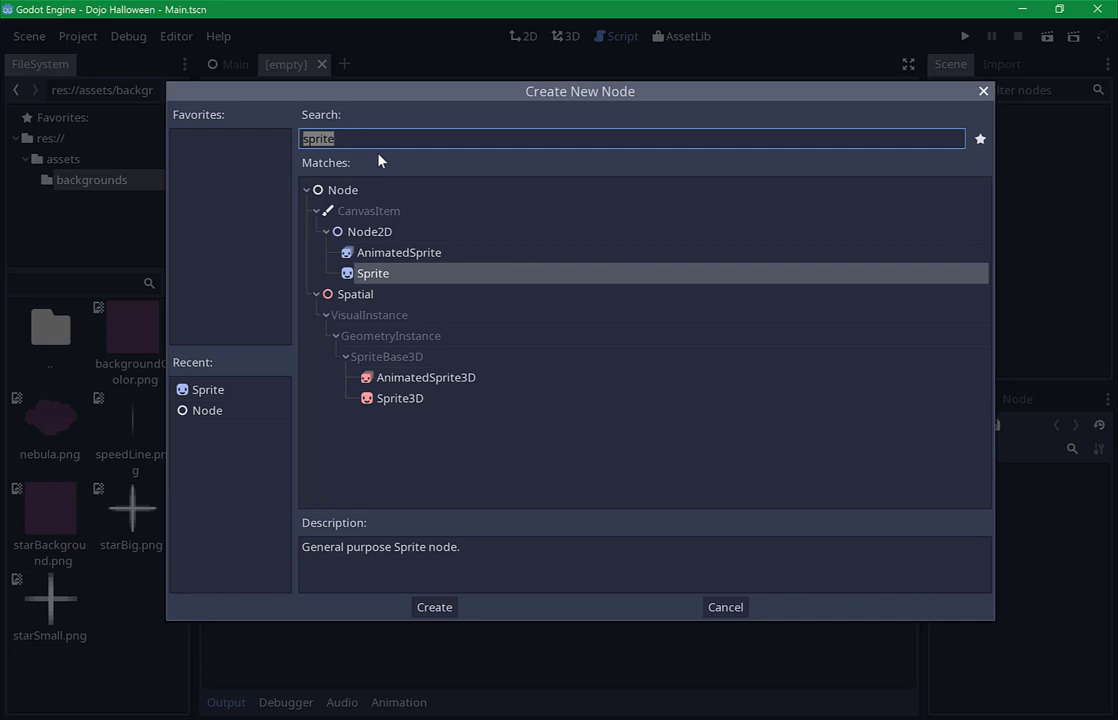
pyautogui.press('BackSpace')
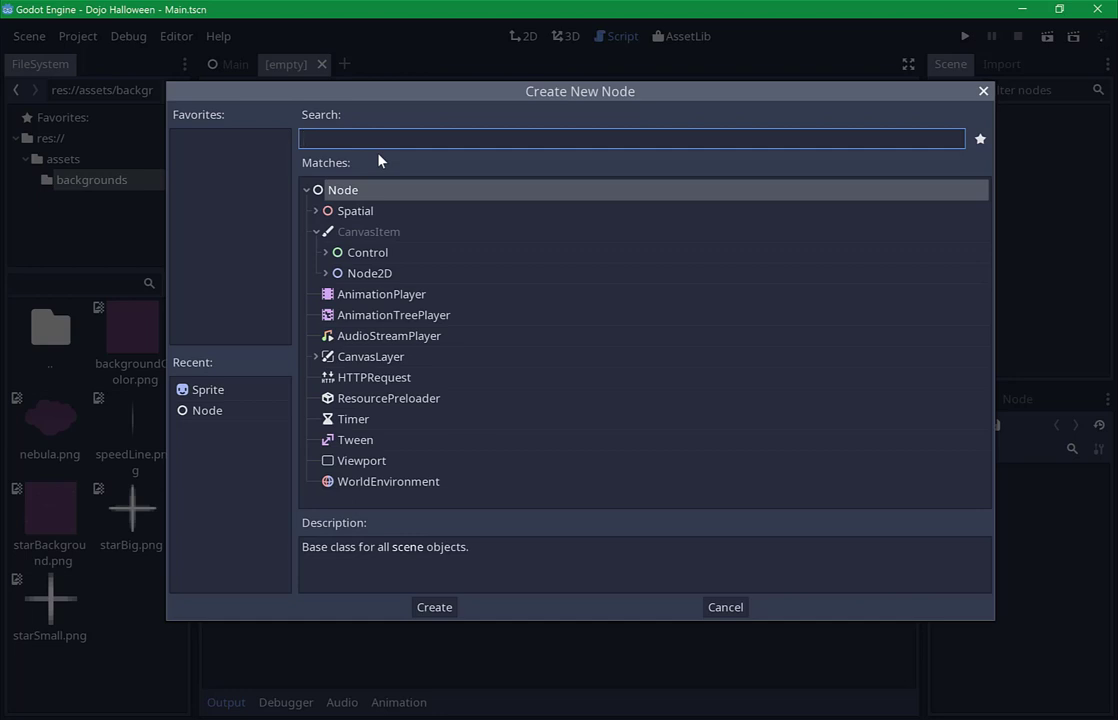
pyautogui.click(328, 274)
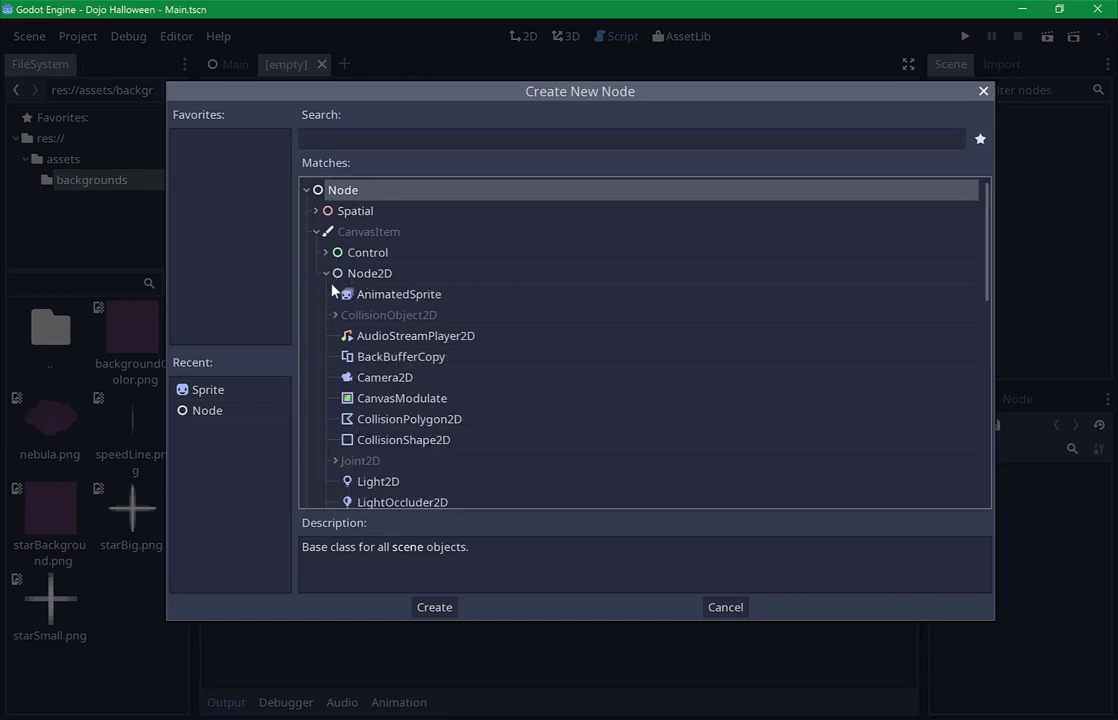
pyautogui.scroll(-2, 495, 307)
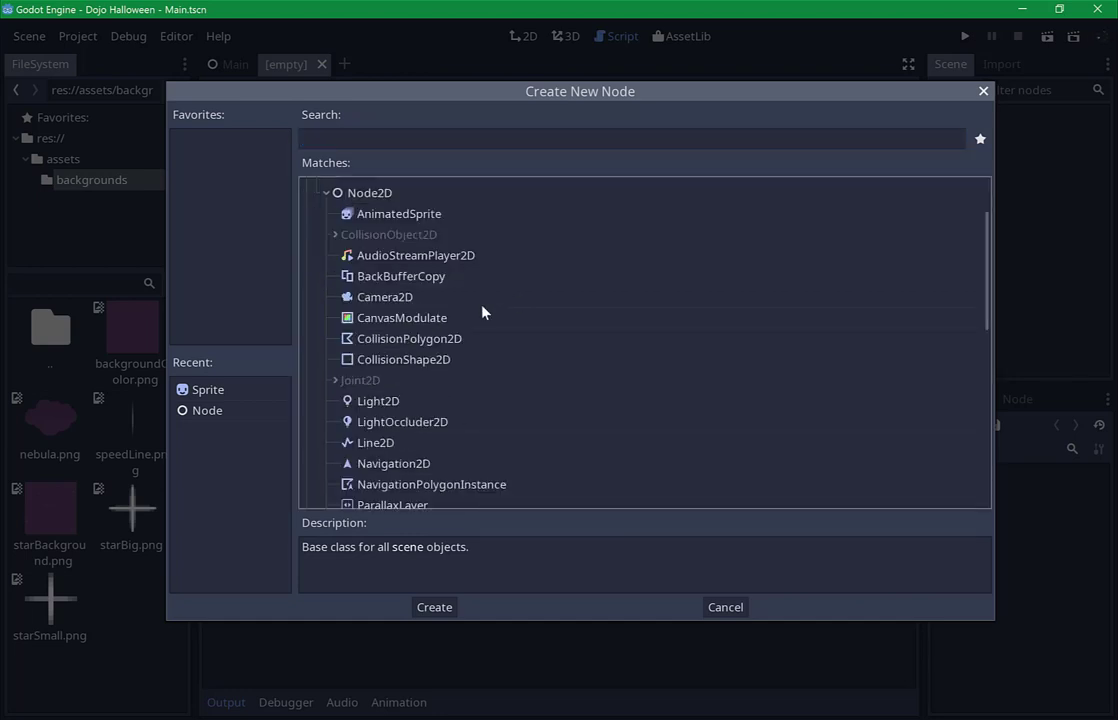
pyautogui.click(343, 236)
pyautogui.click(346, 277)
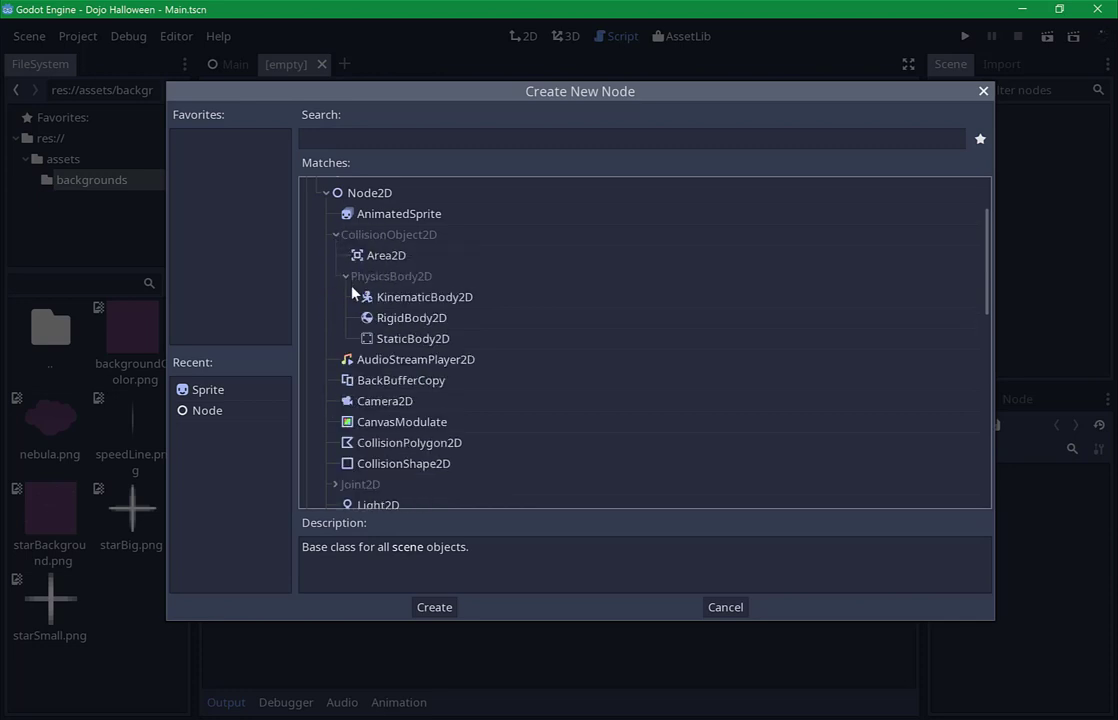
pyautogui.click(395, 299)
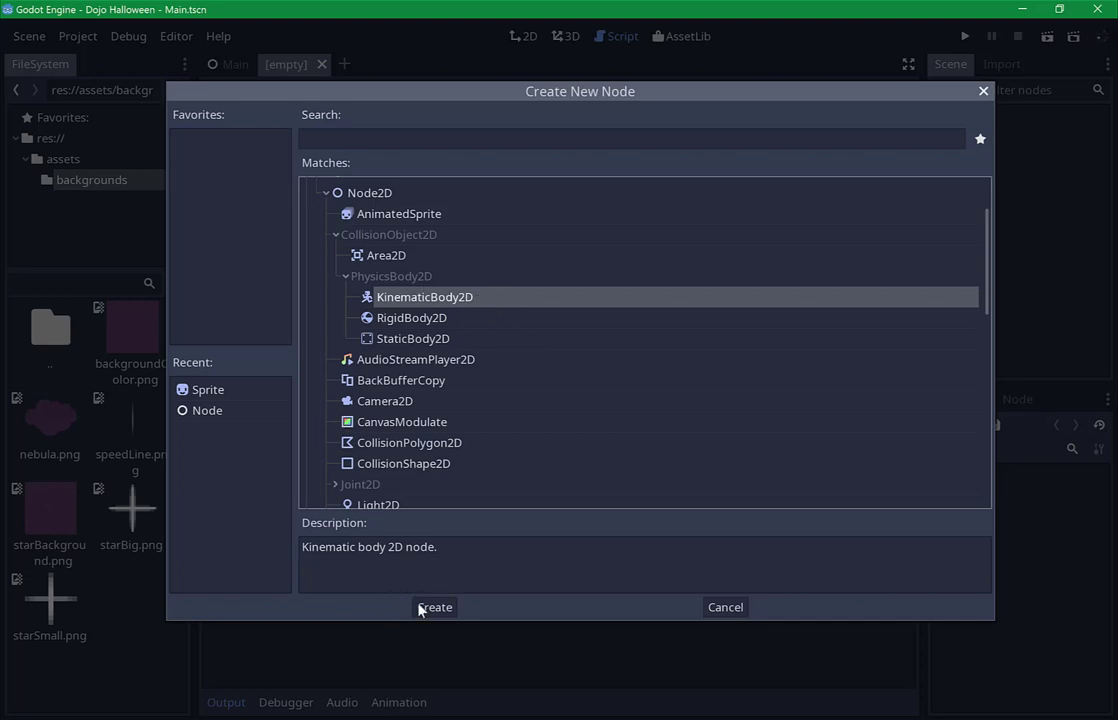
pyautogui.click(410, 318)
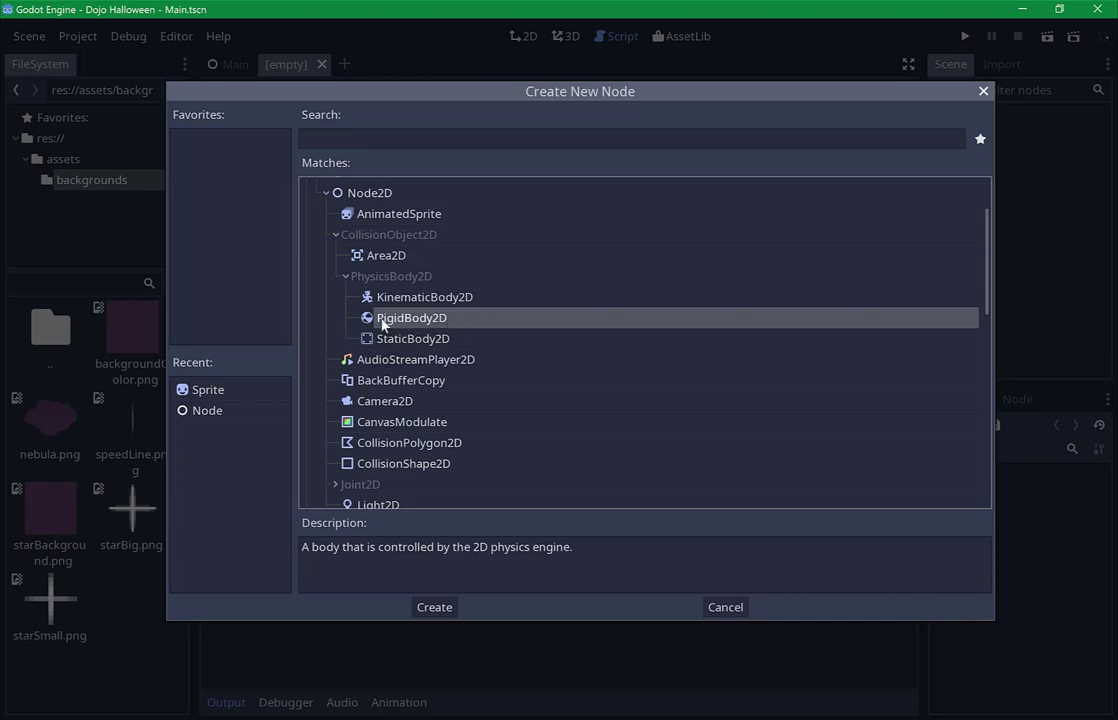
pyautogui.click(377, 342)
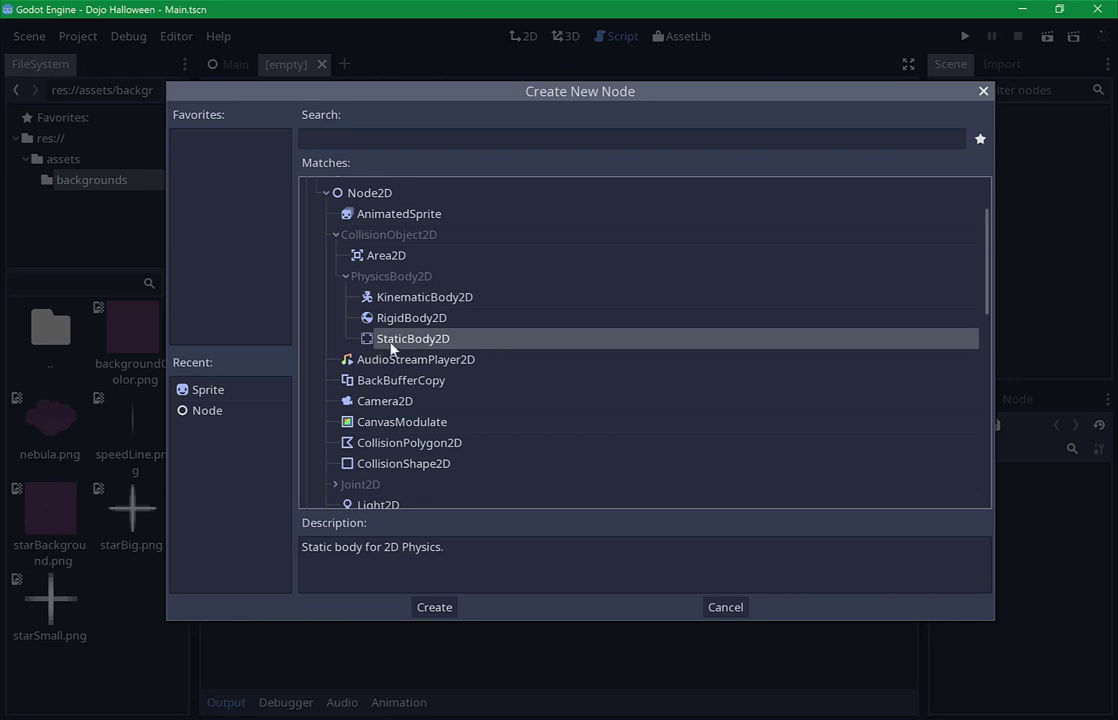
pyautogui.click(392, 297)
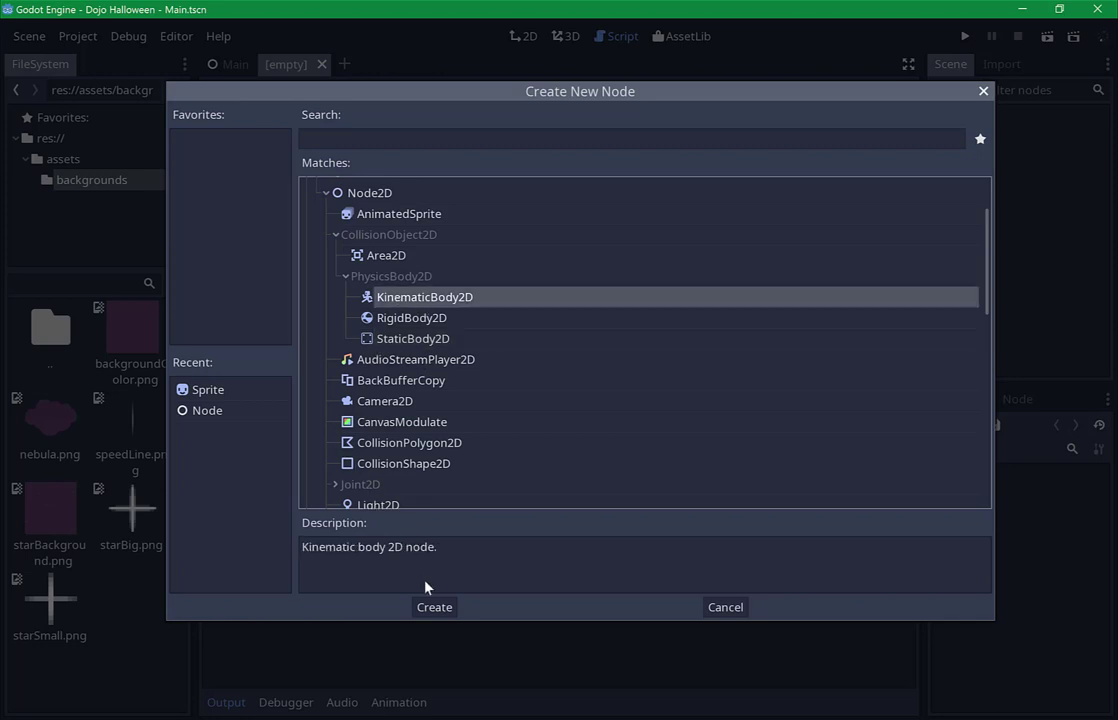
pyautogui.click(434, 607)
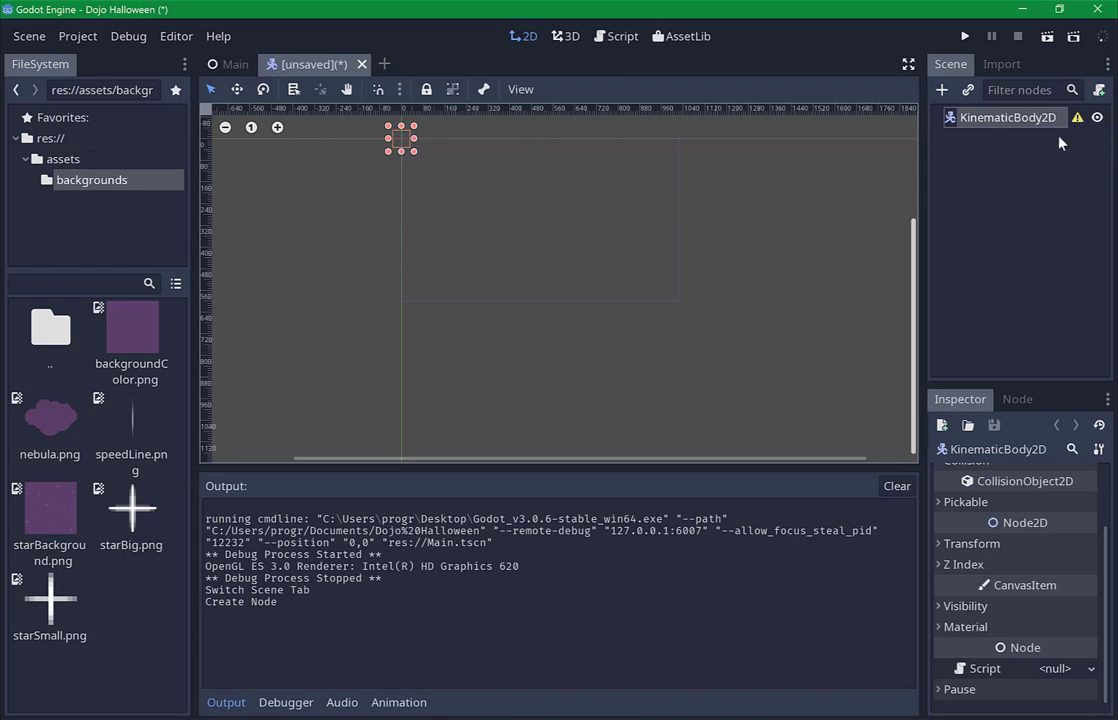
# Add a CollisionShape2D child under the KinematicBody2D root.
pyautogui.click(941, 90)
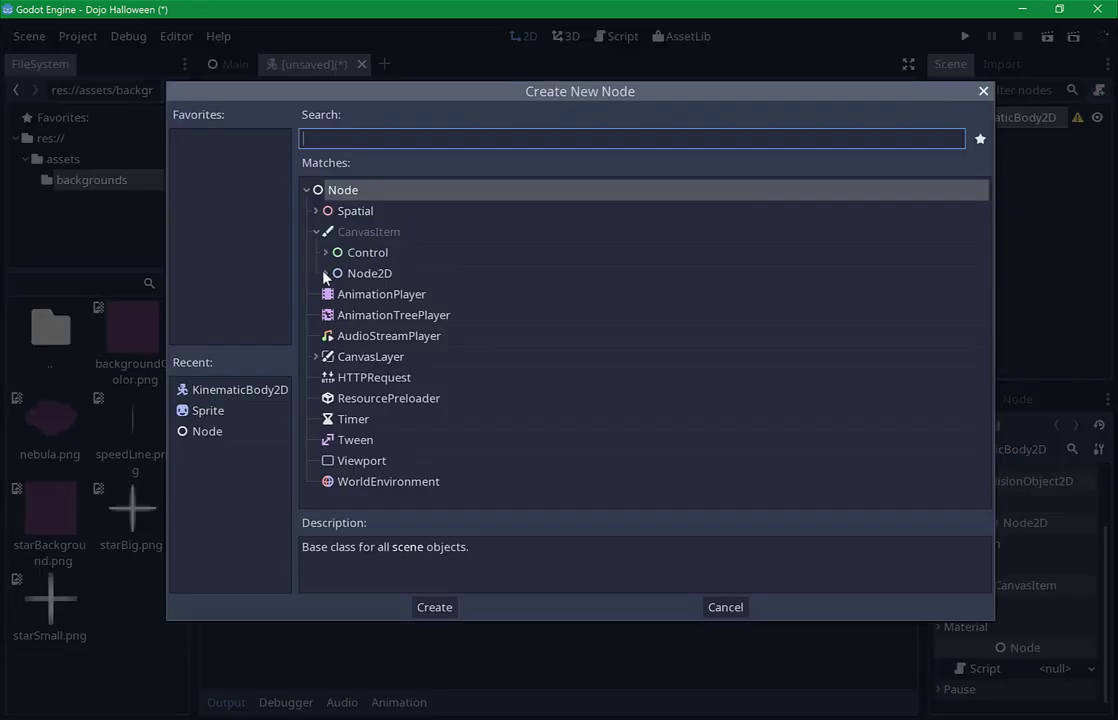
pyautogui.click(325, 273)
pyautogui.click(336, 315)
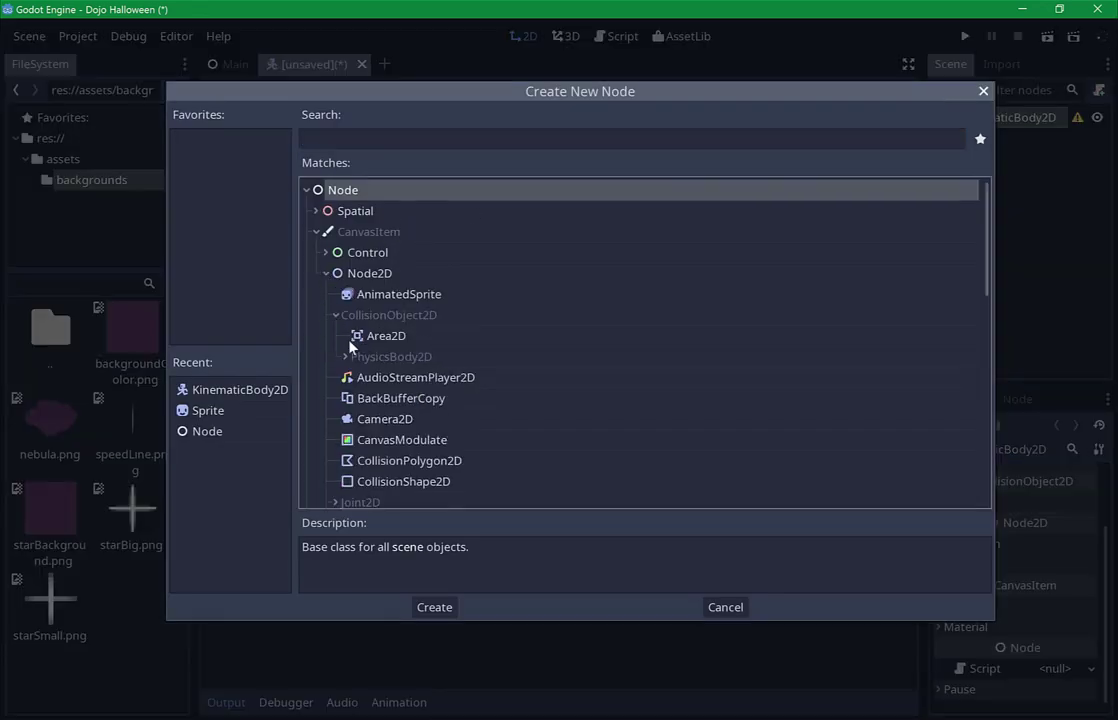
pyautogui.click(346, 356)
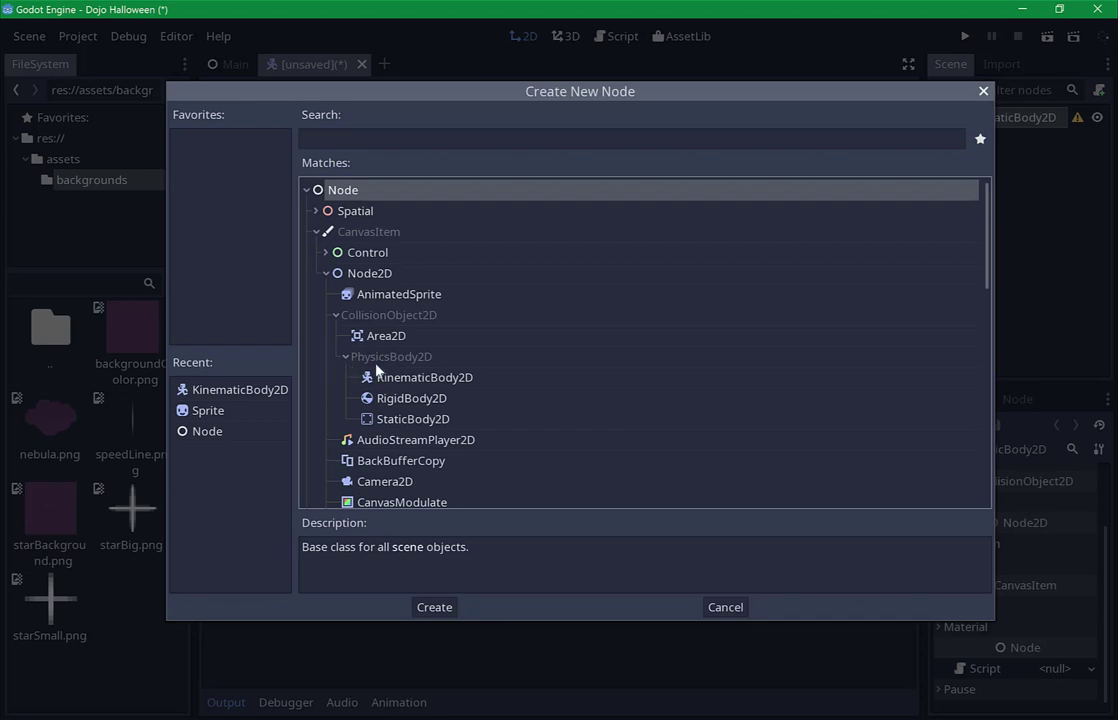
pyautogui.scroll(-3, 365, 345)
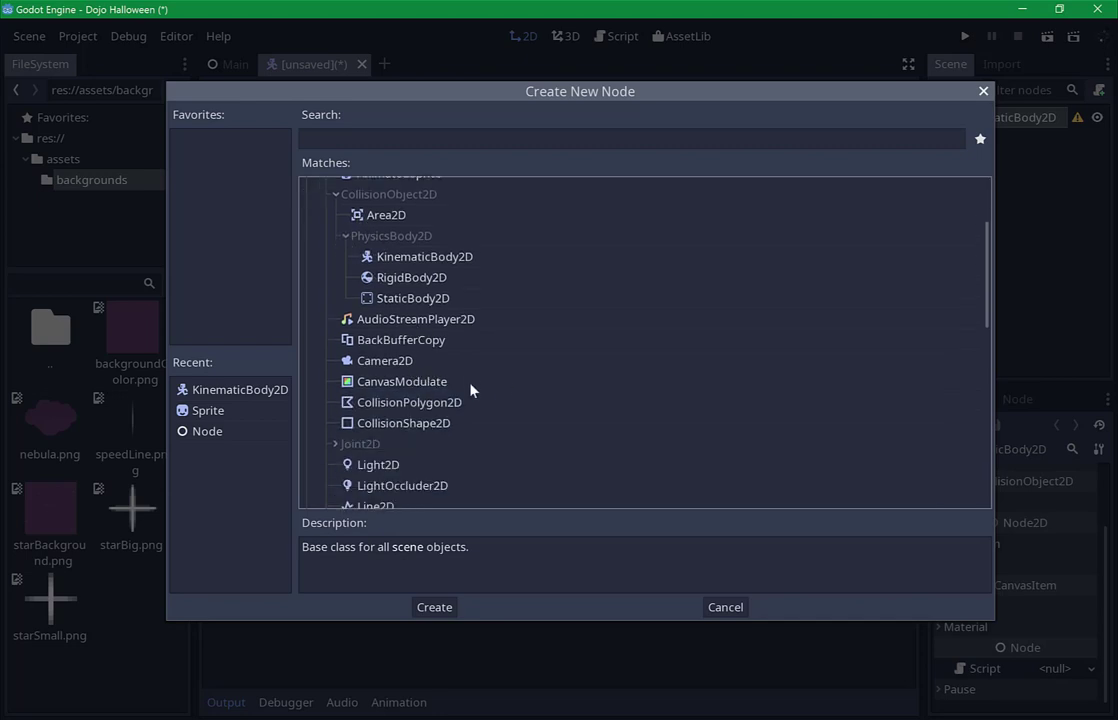
pyautogui.click(410, 423)
pyautogui.scroll(-2, 390, 382)
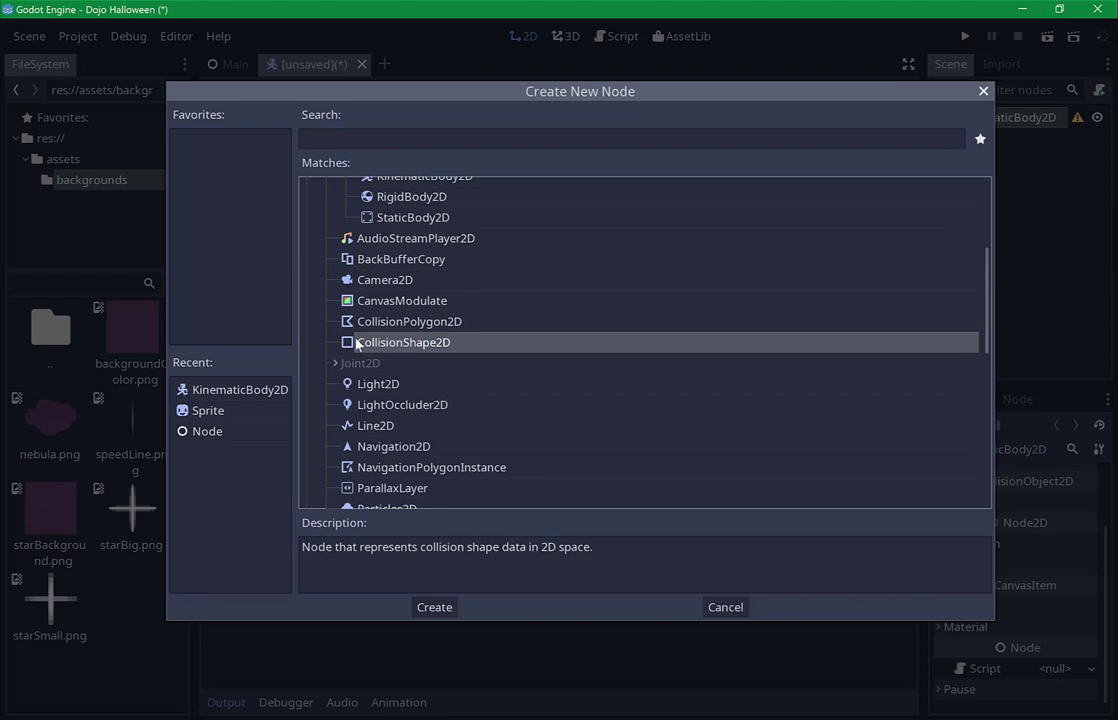
pyautogui.click(426, 607)
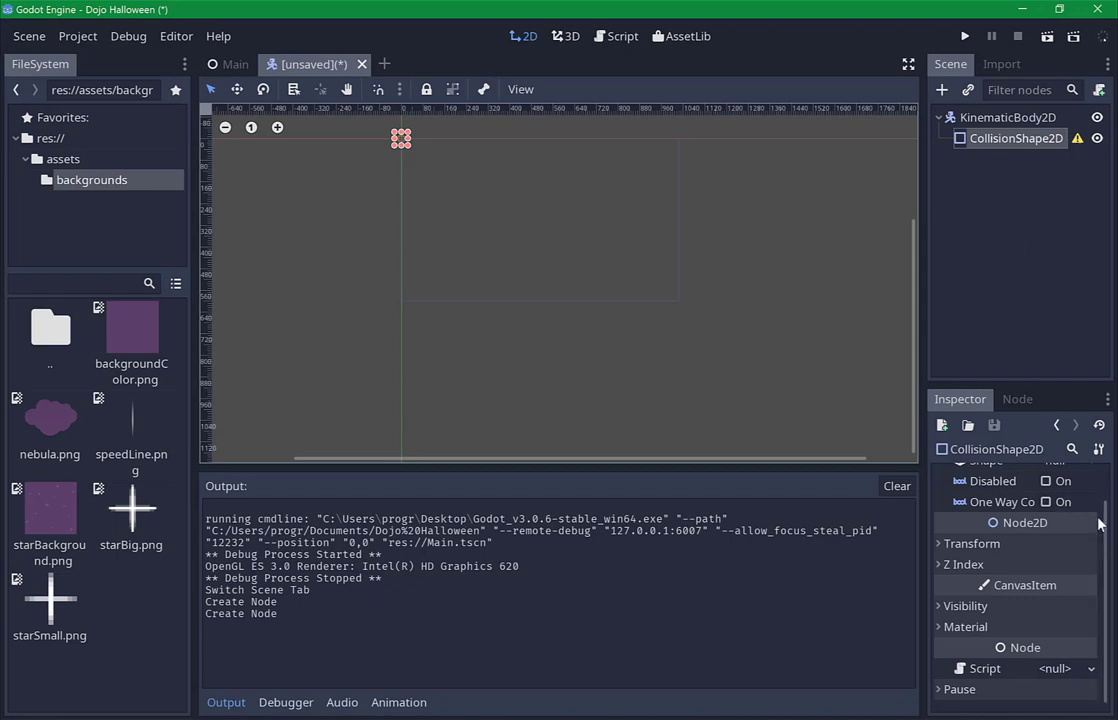
# Add a Sprite child to KinematicBody2D and move it above CollisionShape2D in the tree.
pyautogui.scroll(2, 1100, 490)
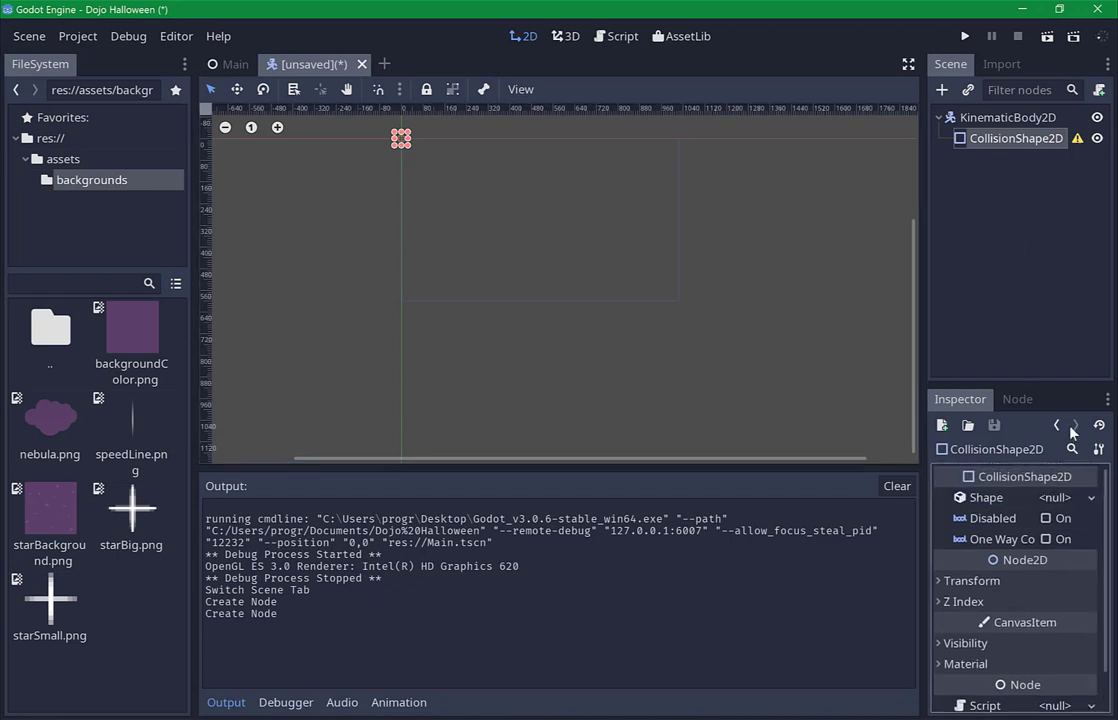
pyautogui.click(1000, 118)
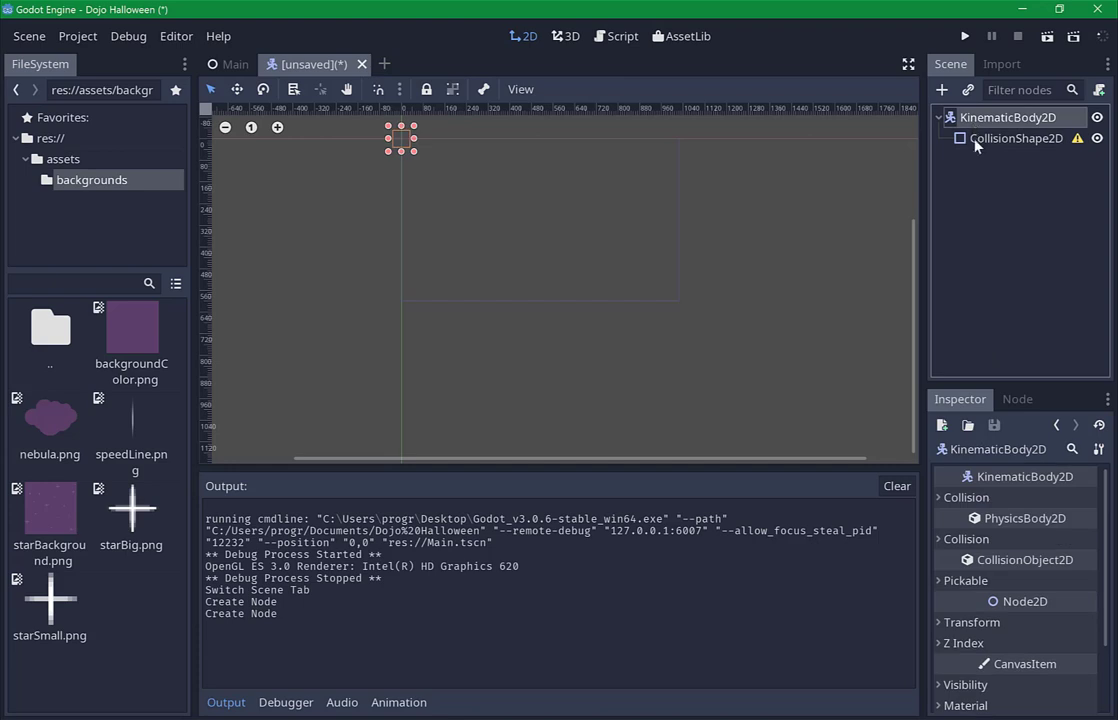
pyautogui.click(941, 89)
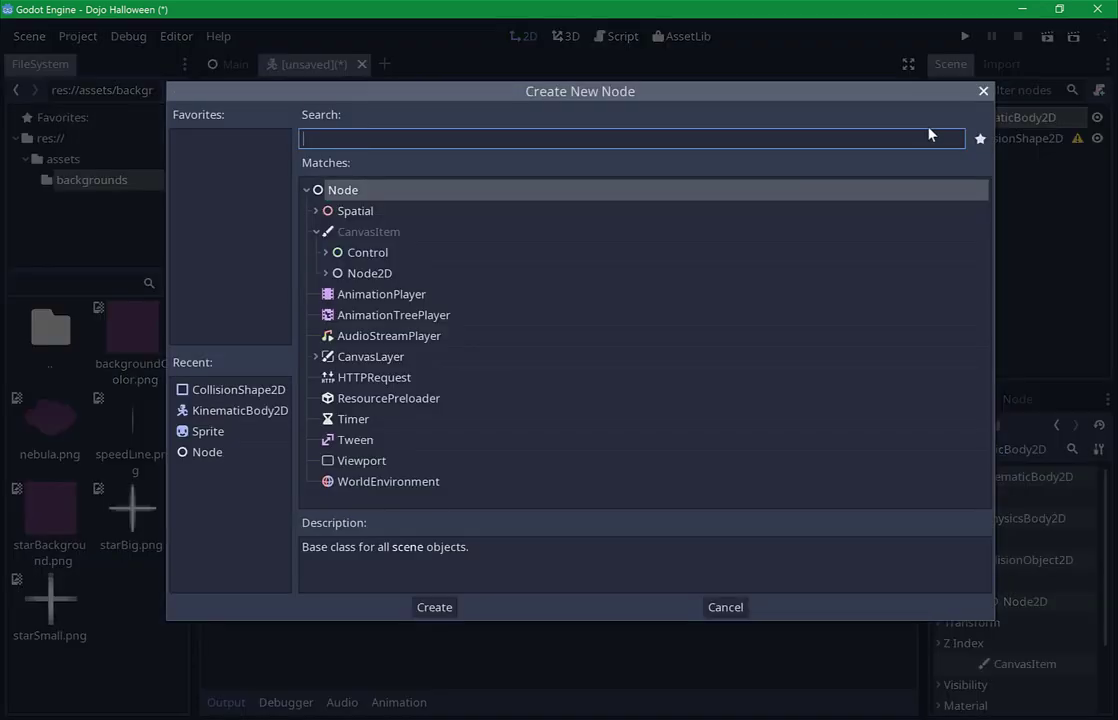
pyautogui.click(229, 431)
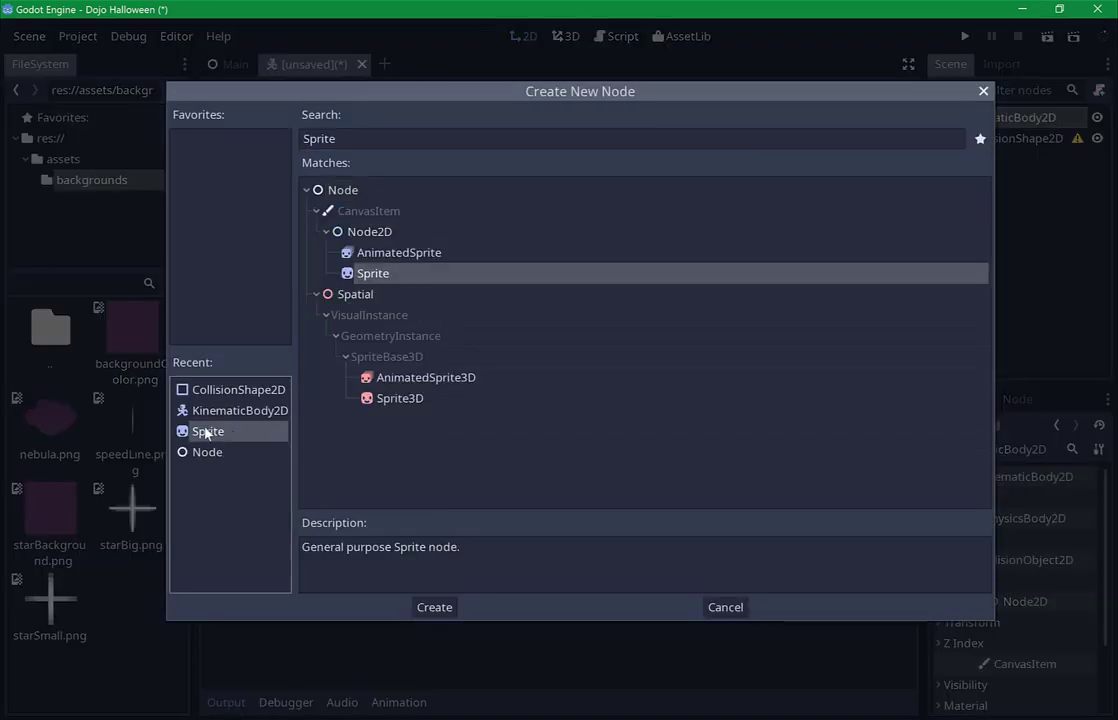
pyautogui.click(434, 607)
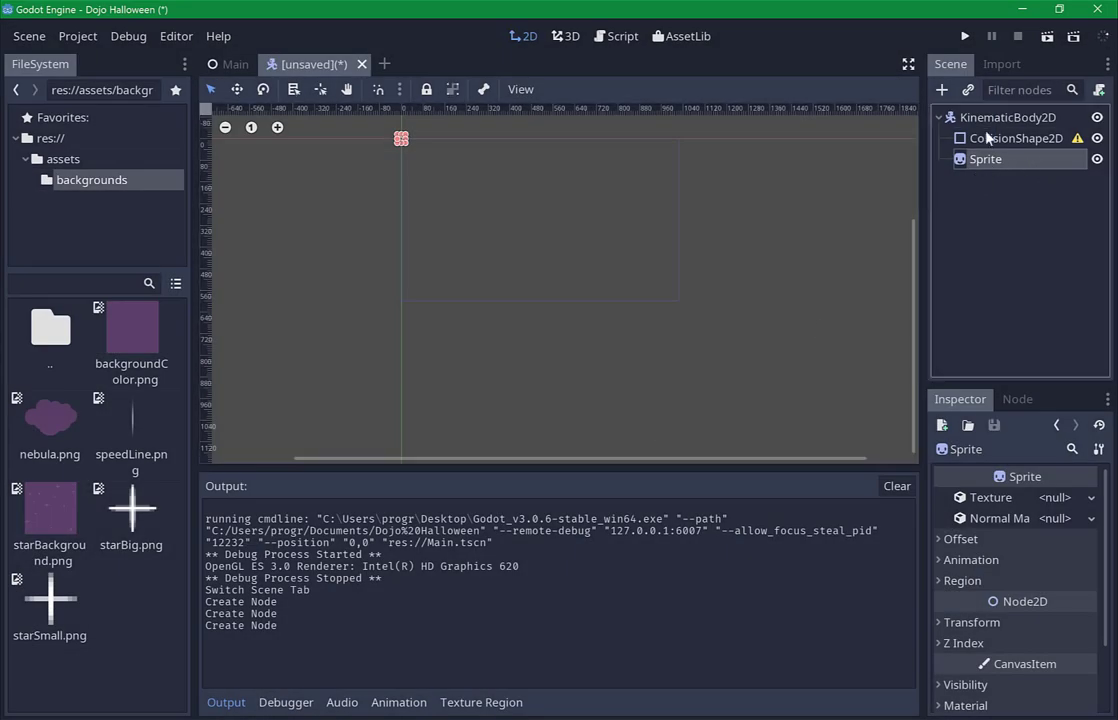
pyautogui.moveTo(1003, 159); pyautogui.dragTo(966, 133)
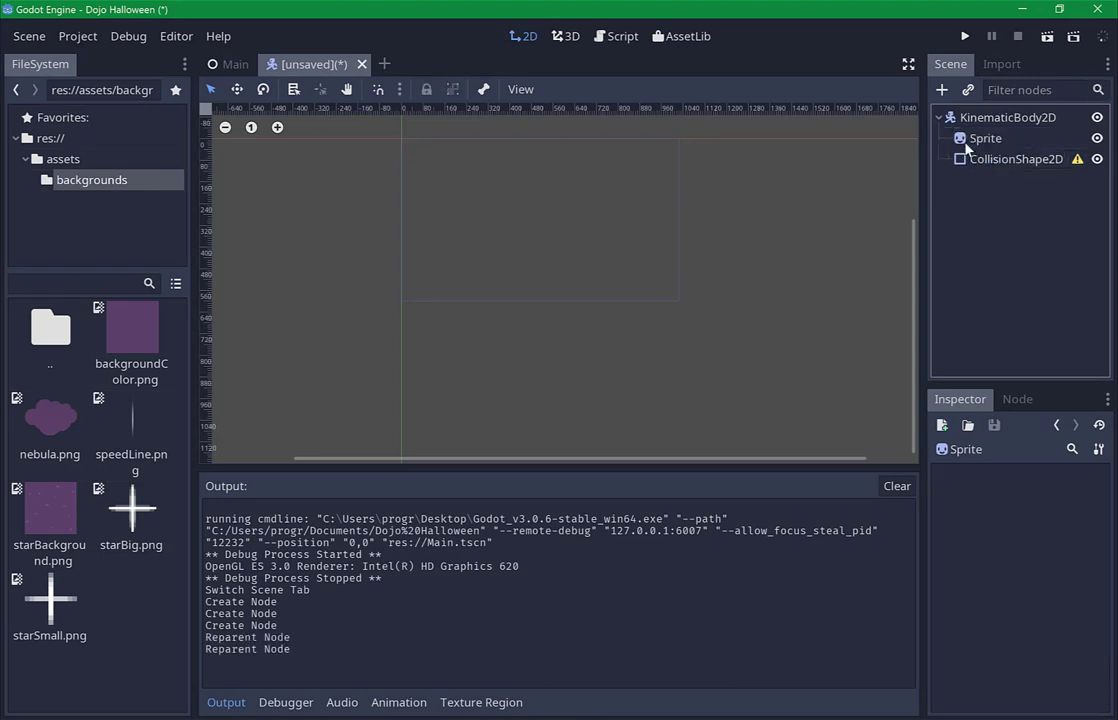
pyautogui.click(960, 140)
pyautogui.click(975, 162)
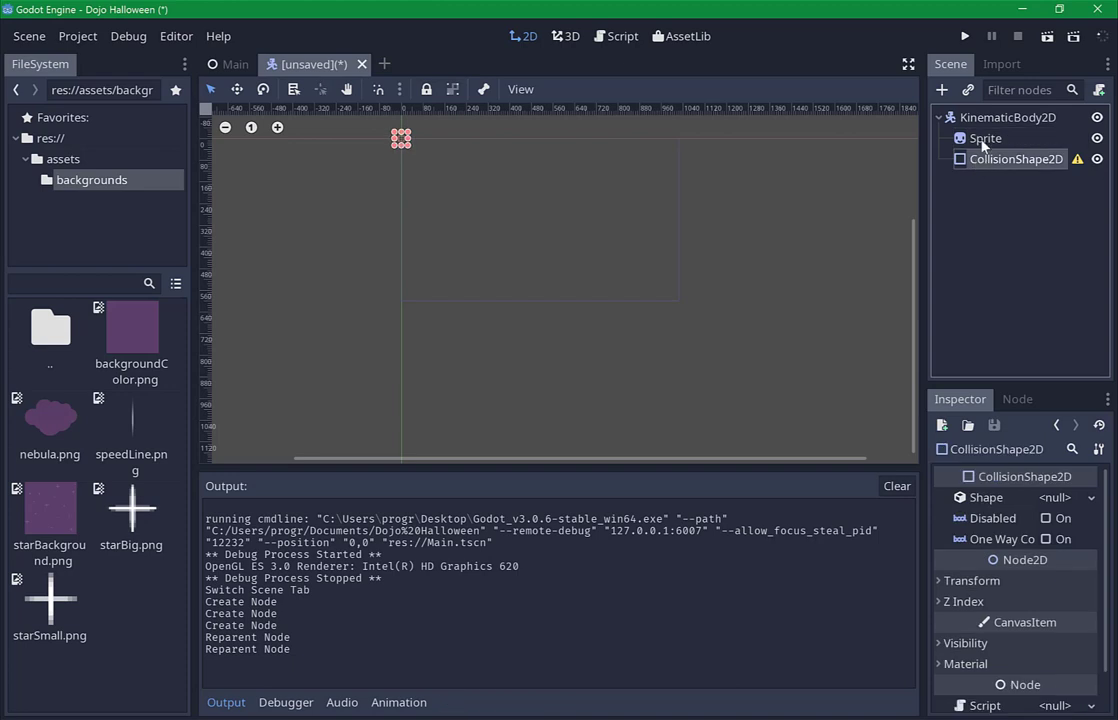
pyautogui.click(975, 141)
pyautogui.click(975, 162)
# Give the Sprite the player.png texture from the assets folder.
pyautogui.click(975, 140)
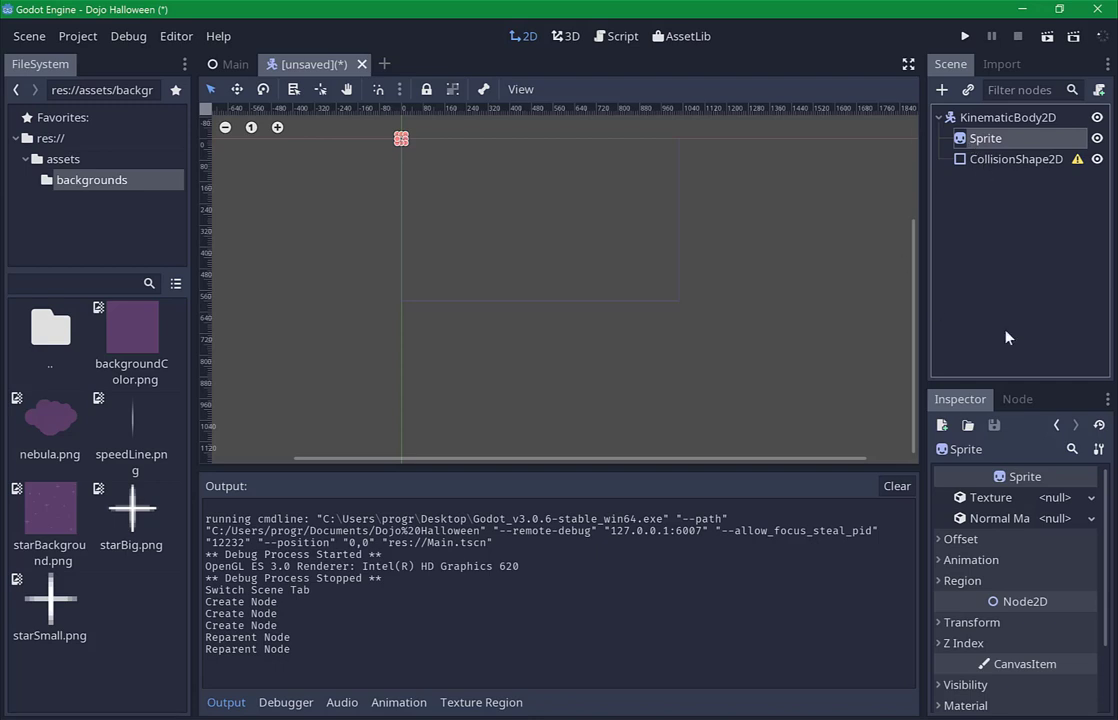
pyautogui.click(50, 330)
pyautogui.click(57, 159)
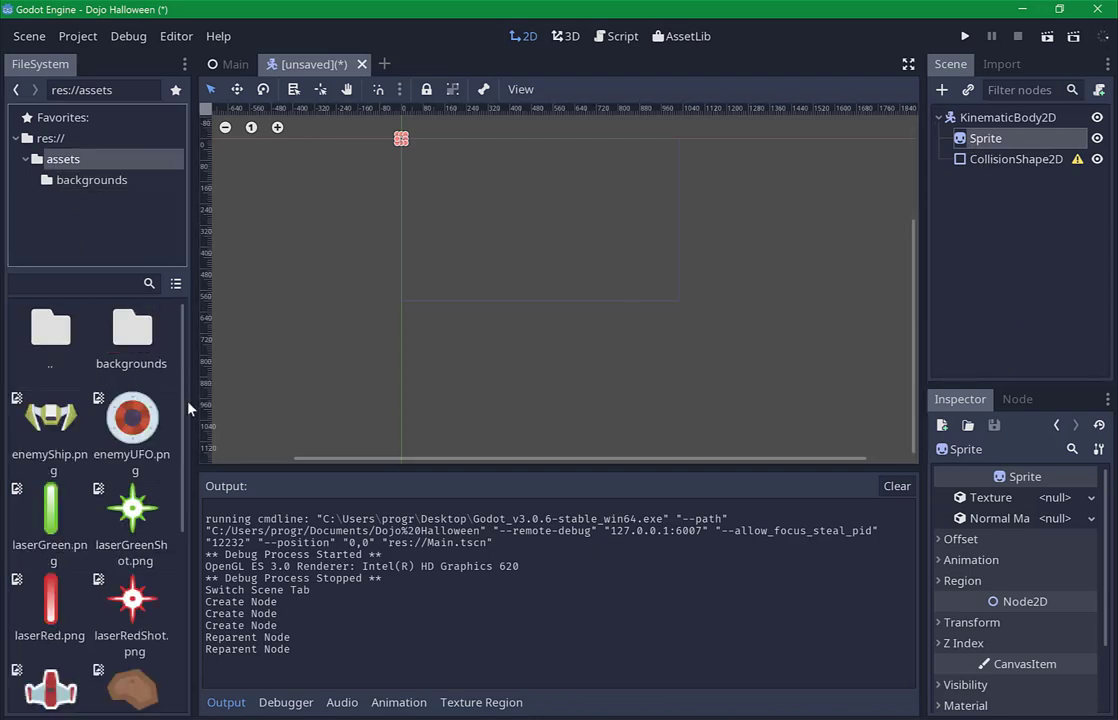
pyautogui.scroll(-5, 153, 456)
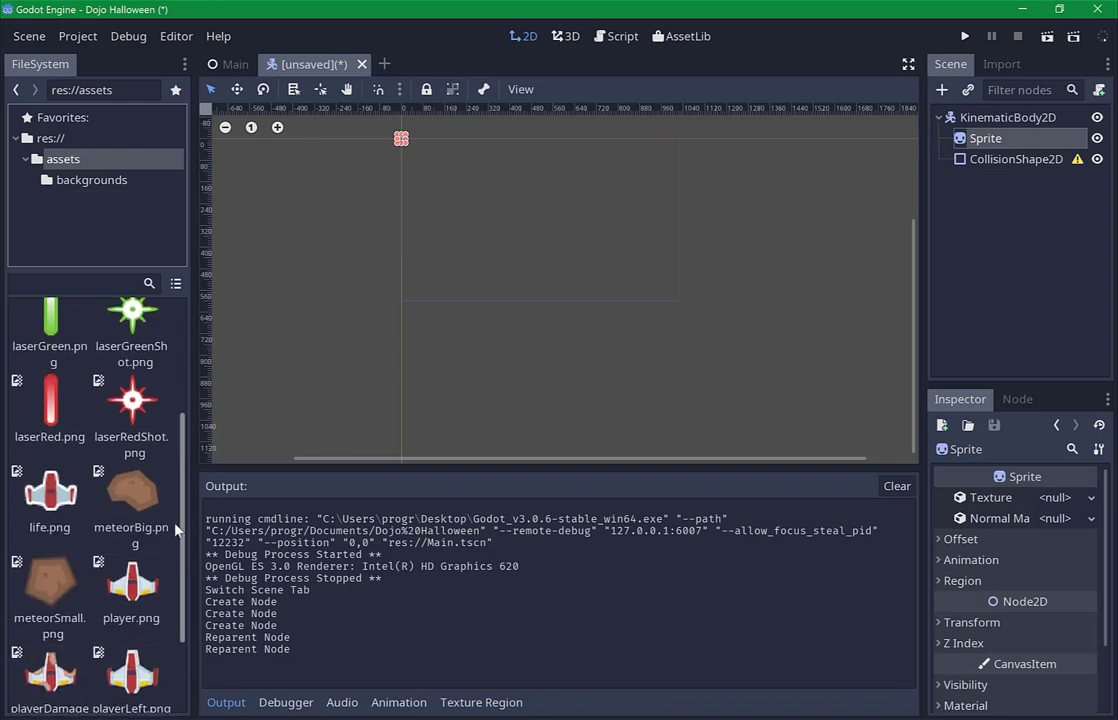
pyautogui.scroll(-1, 178, 545)
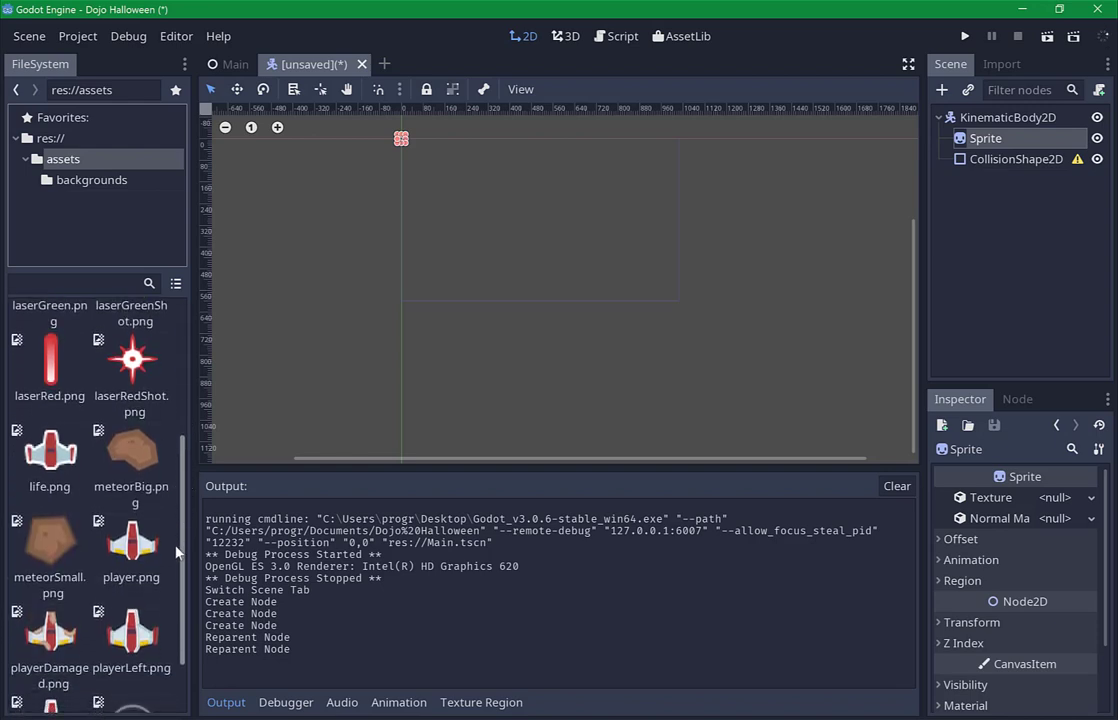
pyautogui.moveTo(177, 550); pyautogui.dragTo(177, 588)
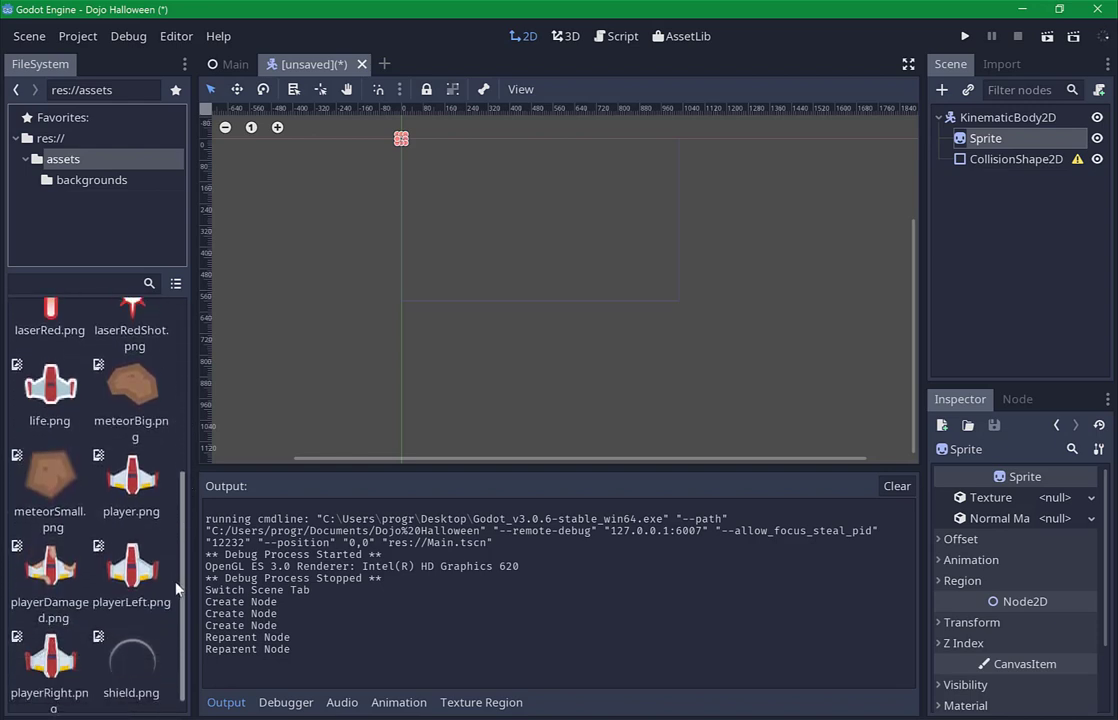
pyautogui.scroll(-1, 177, 588)
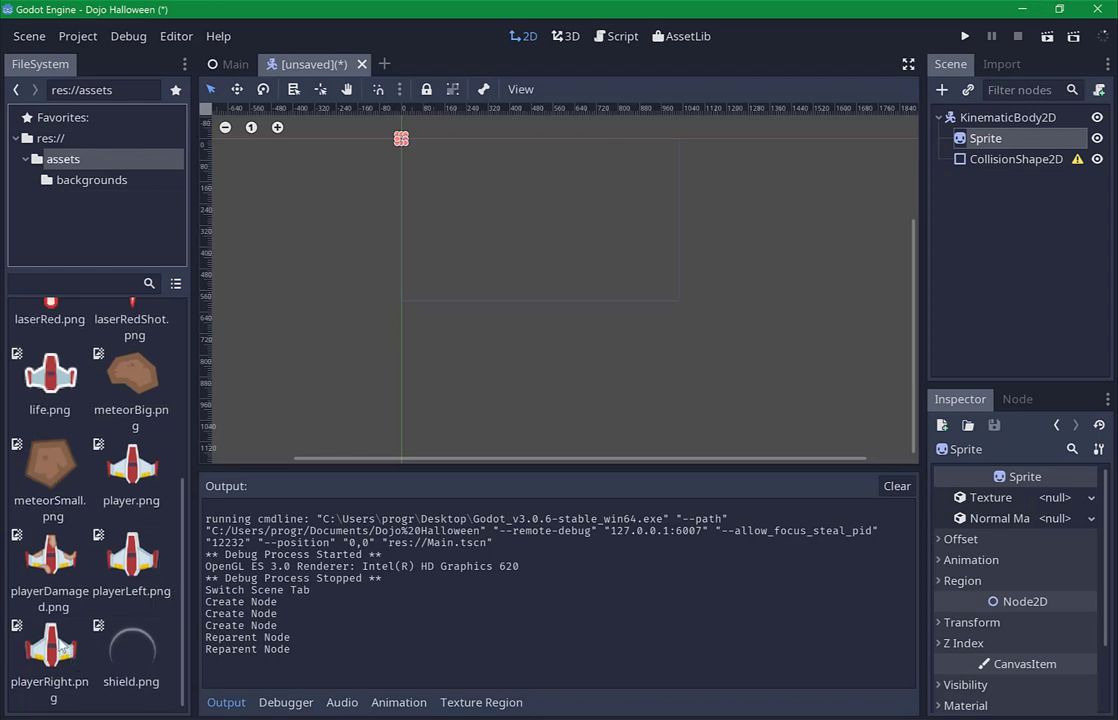
pyautogui.click(125, 480)
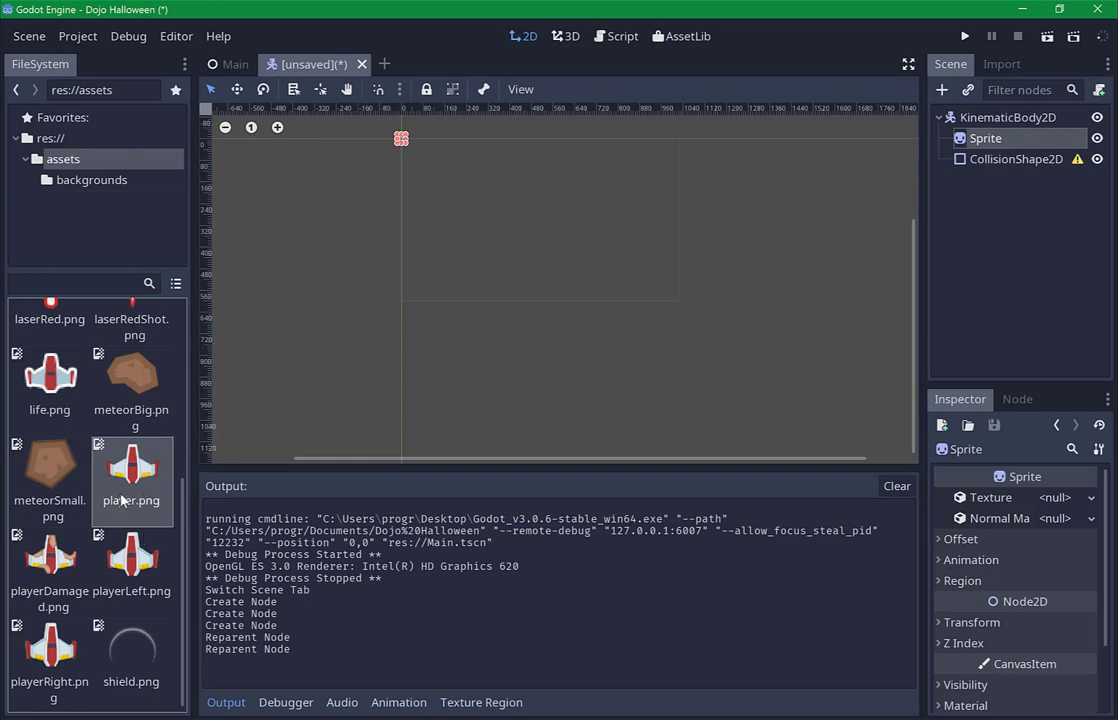
pyautogui.moveTo(121, 500)
pyautogui.mouseDown()
pyautogui.moveTo(320, 490)
pyautogui.moveTo(1063, 500)
pyautogui.mouseUp()
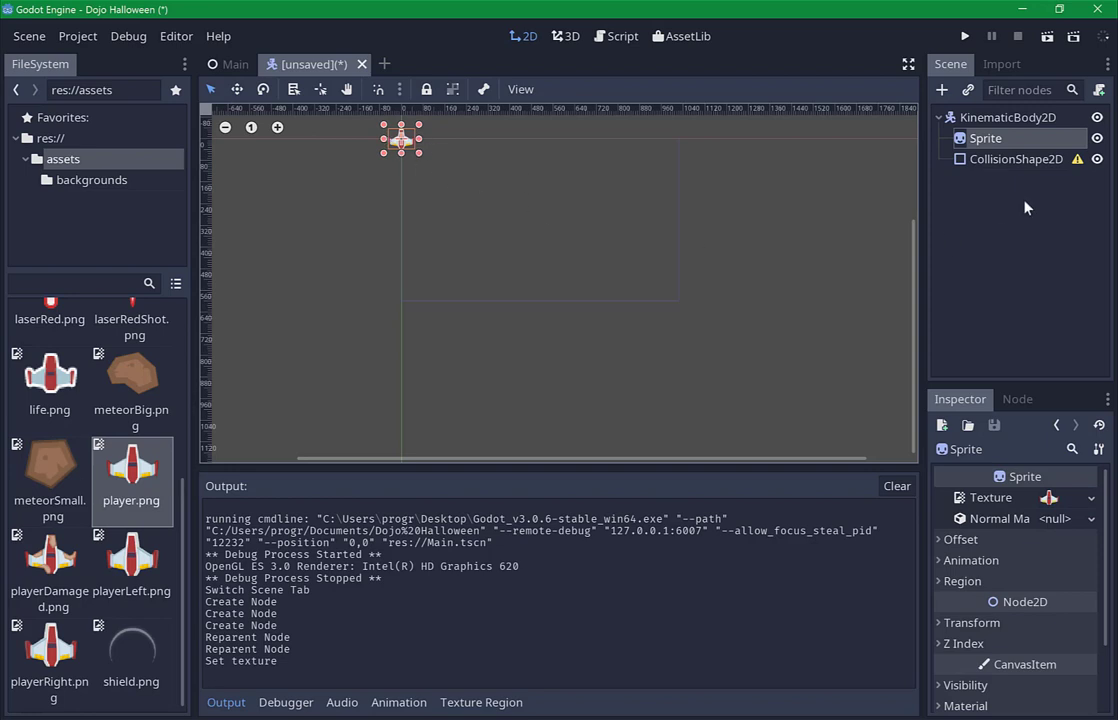
# Set the CollisionShape2D to a new CircleShape2D and enlarge it over the ship's body.
pyautogui.click(995, 166)
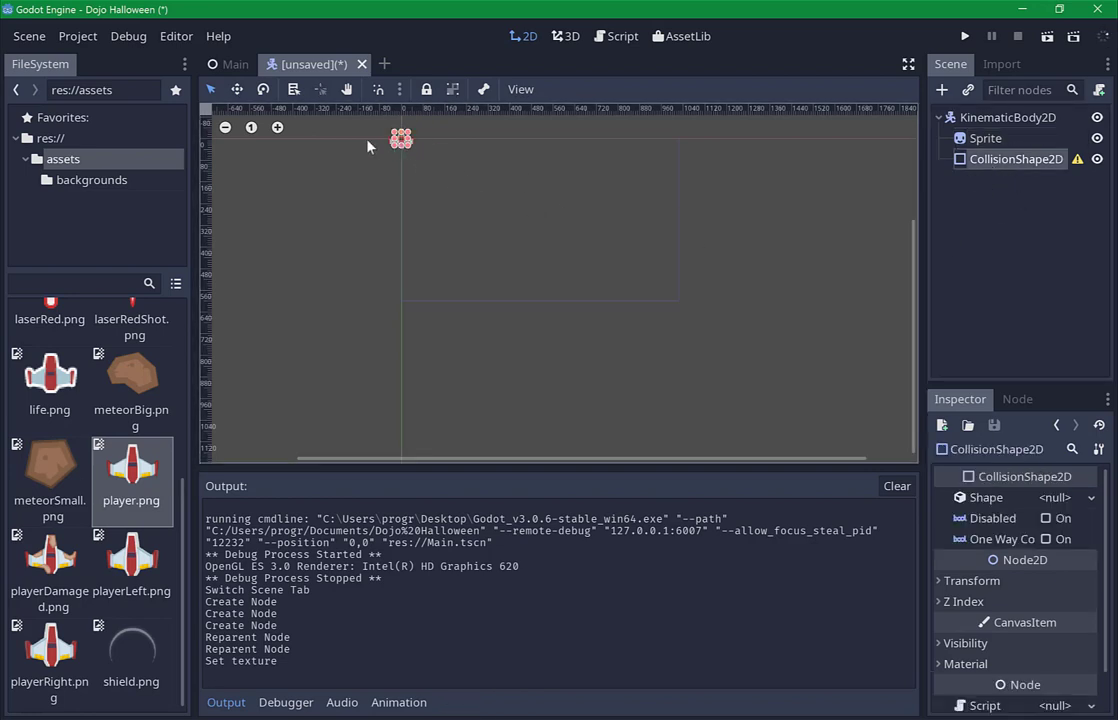
pyautogui.moveTo(368, 146); pyautogui.dragTo(528, 258, button='middle')
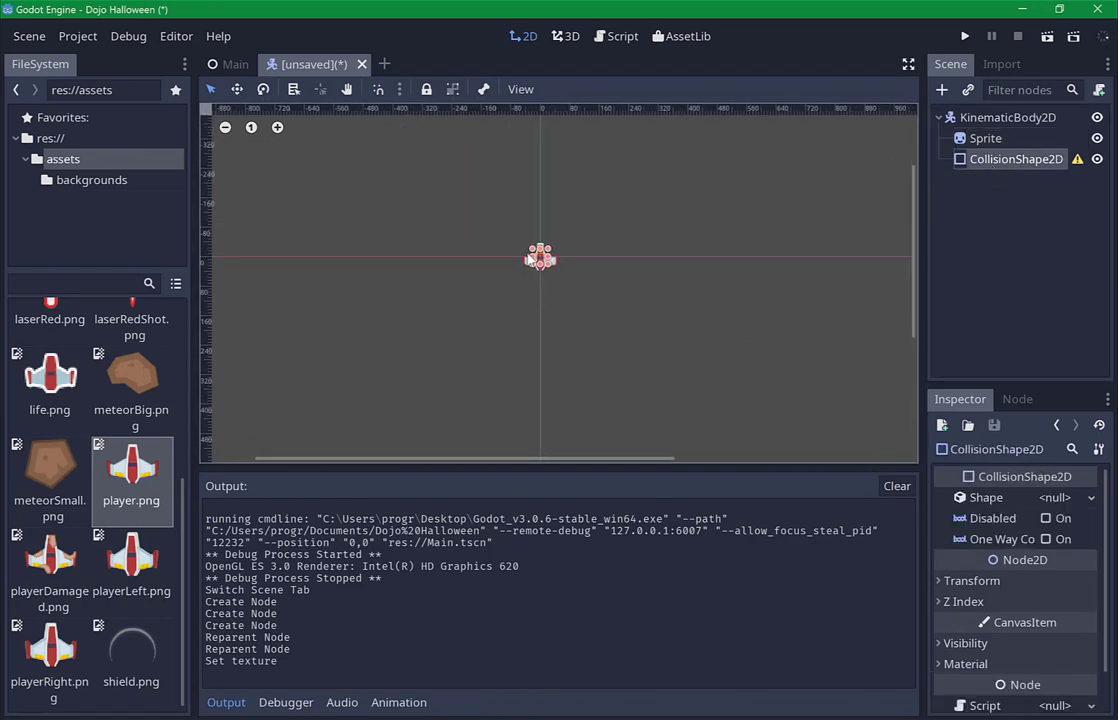
pyautogui.scroll(5, 528, 258)
pyautogui.scroll(5, 528, 258)
pyautogui.scroll(5, 528, 258)
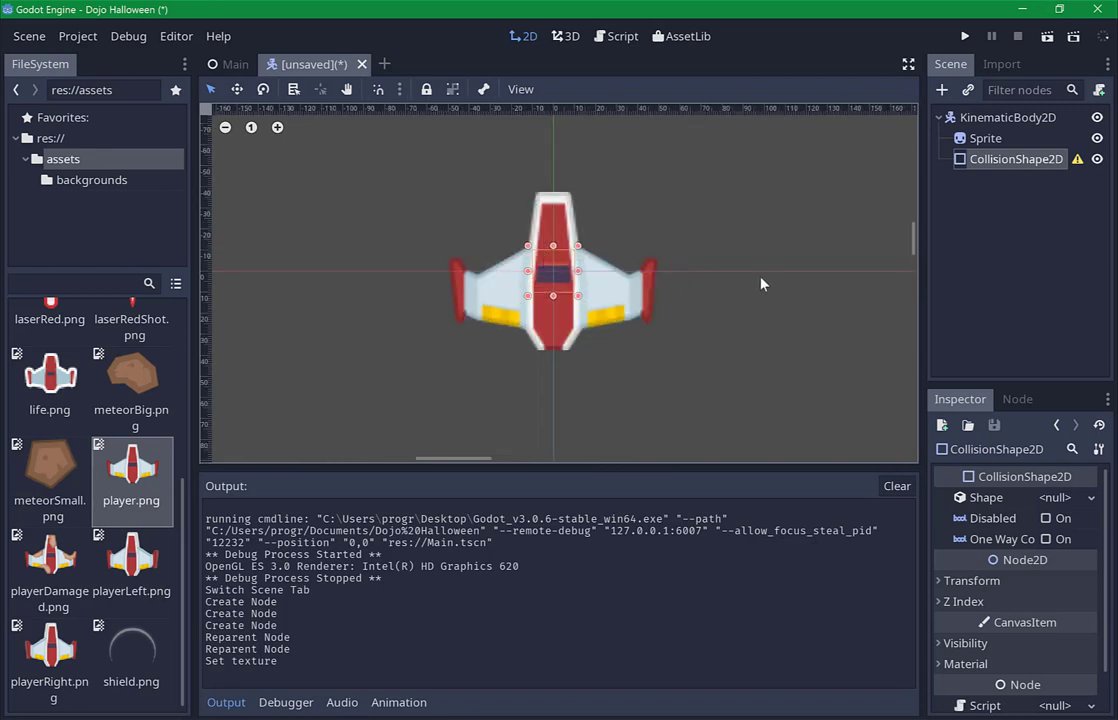
pyautogui.click(1052, 496)
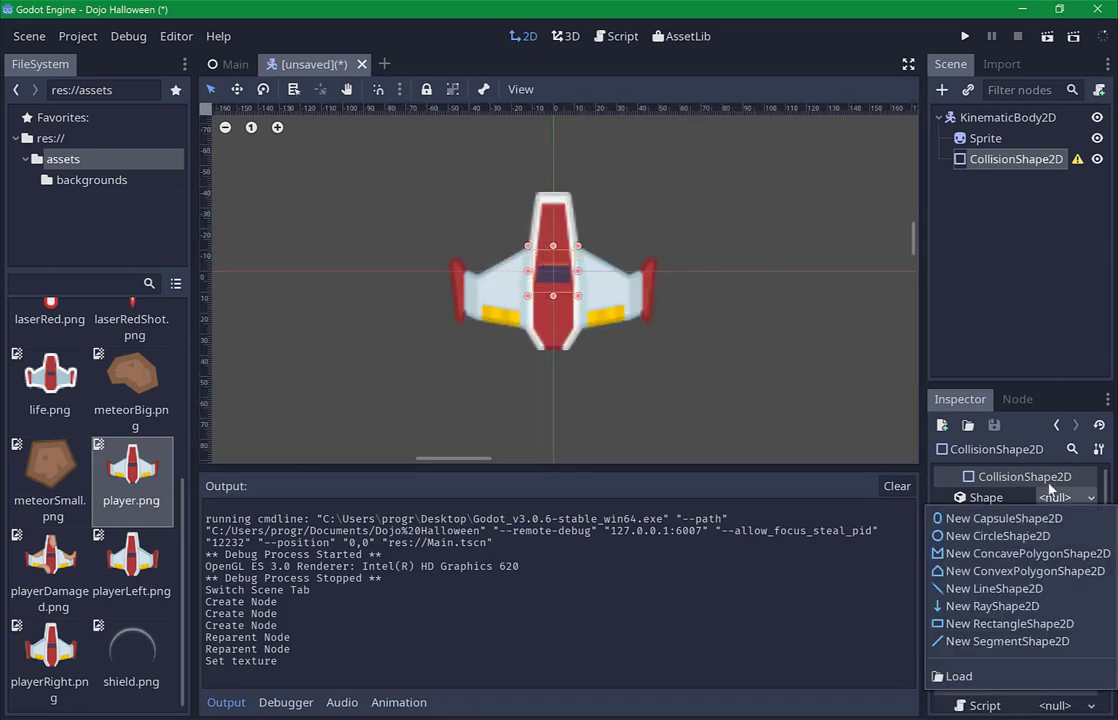
pyautogui.click(1004, 538)
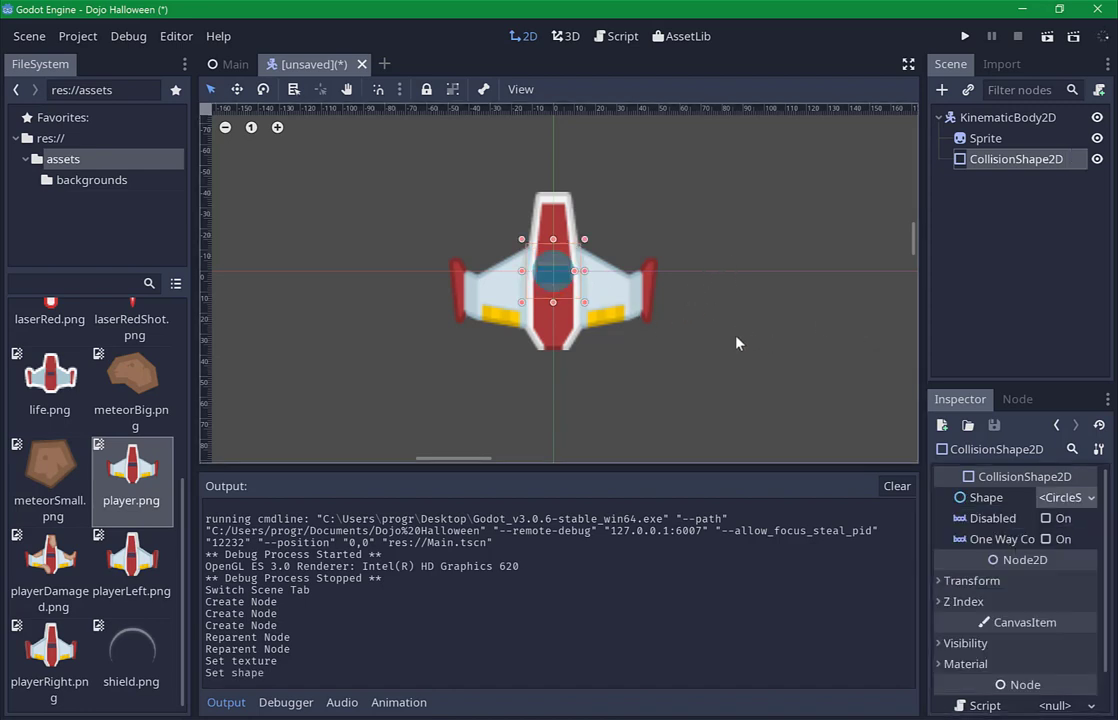
pyautogui.moveTo(554, 278)
pyautogui.mouseDown()
pyautogui.moveTo(551, 296)
pyautogui.moveTo(606, 292)
pyautogui.moveTo(559, 297)
pyautogui.mouseUp()
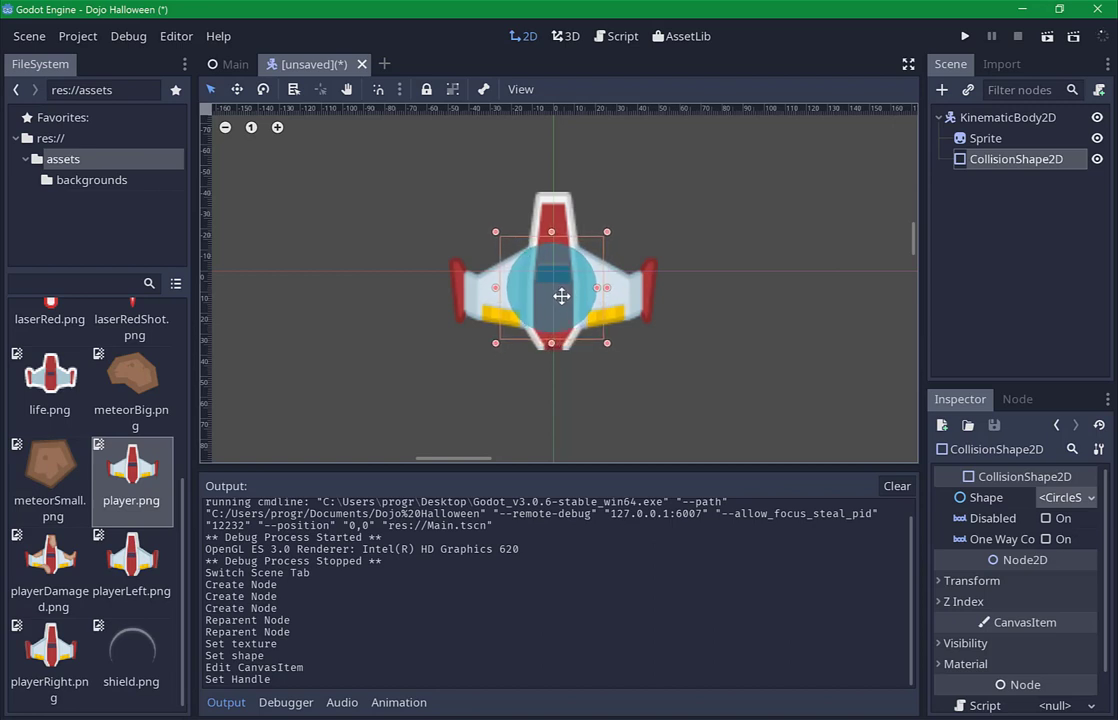
pyautogui.moveTo(559, 297); pyautogui.dragTo(562, 294)
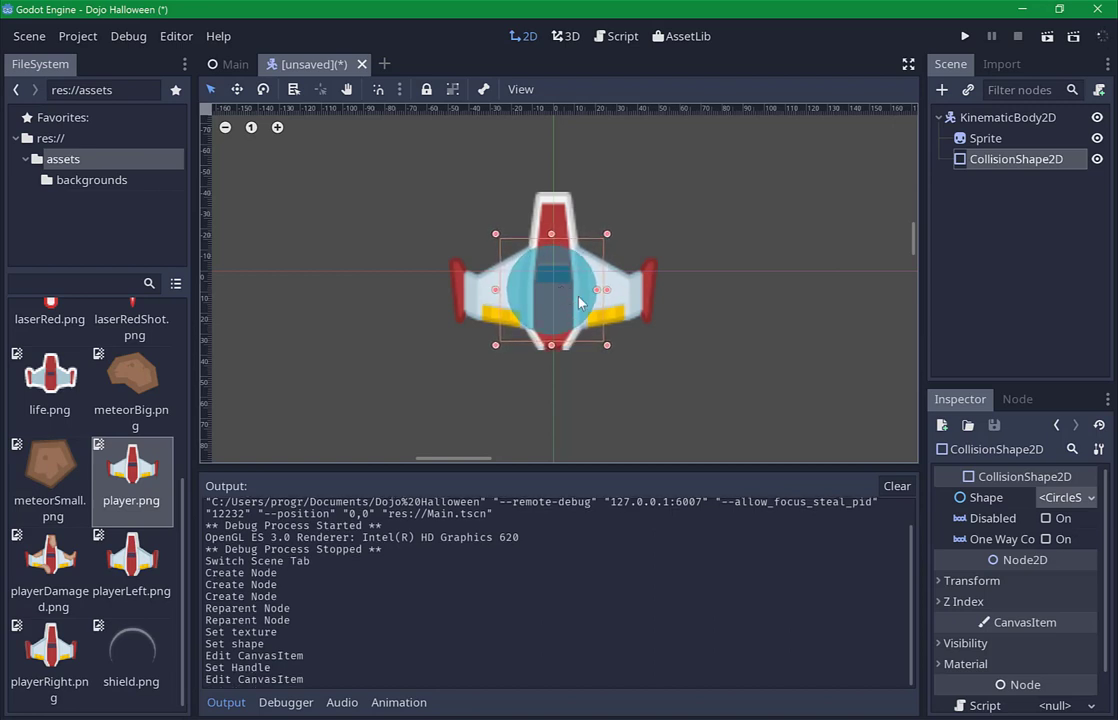
pyautogui.click(741, 308)
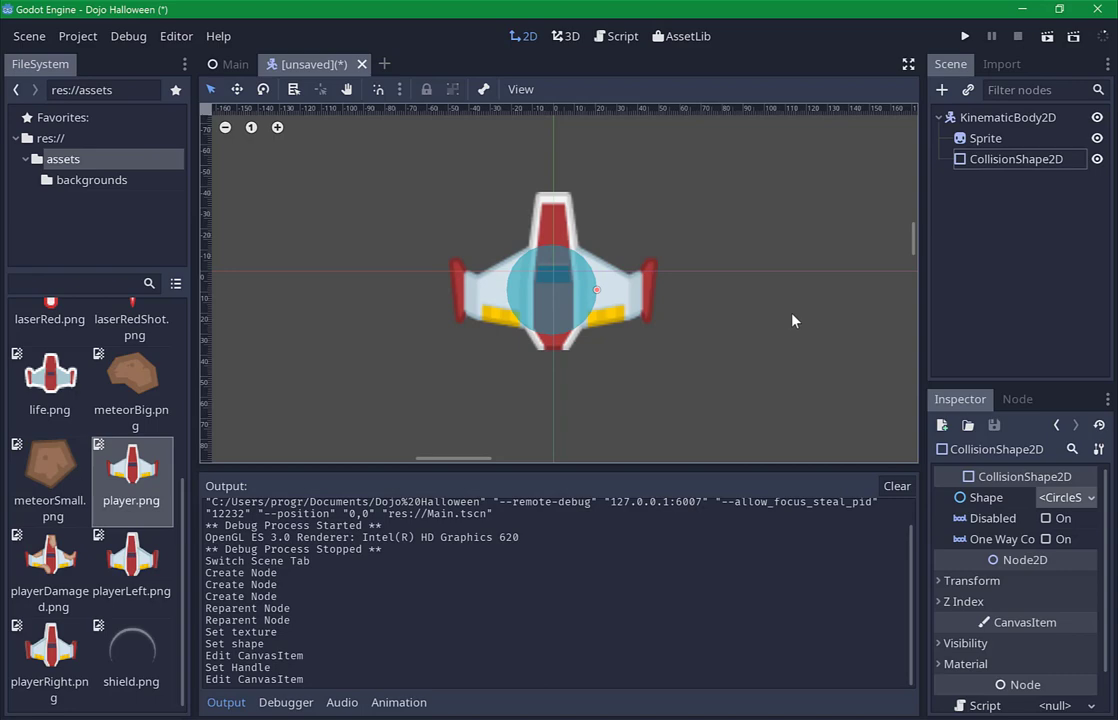
# Rename the ship's KinematicBody2D root node to PlayerVessel.
pyautogui.hotkey('ctrl', 's')
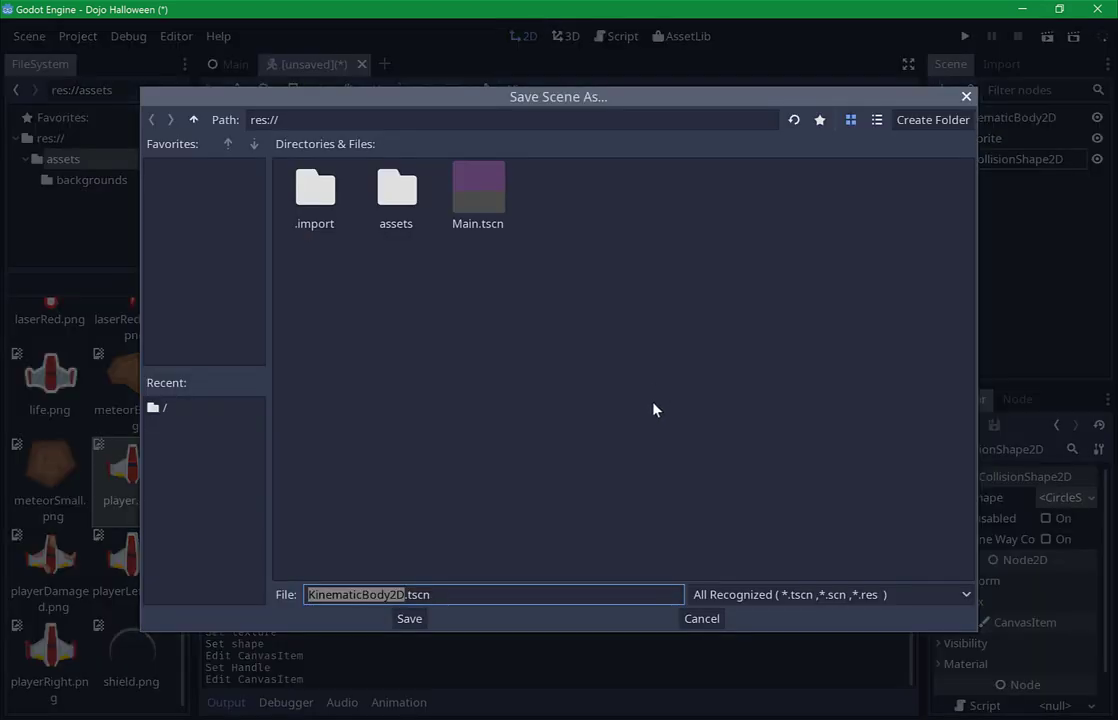
pyautogui.click(701, 618)
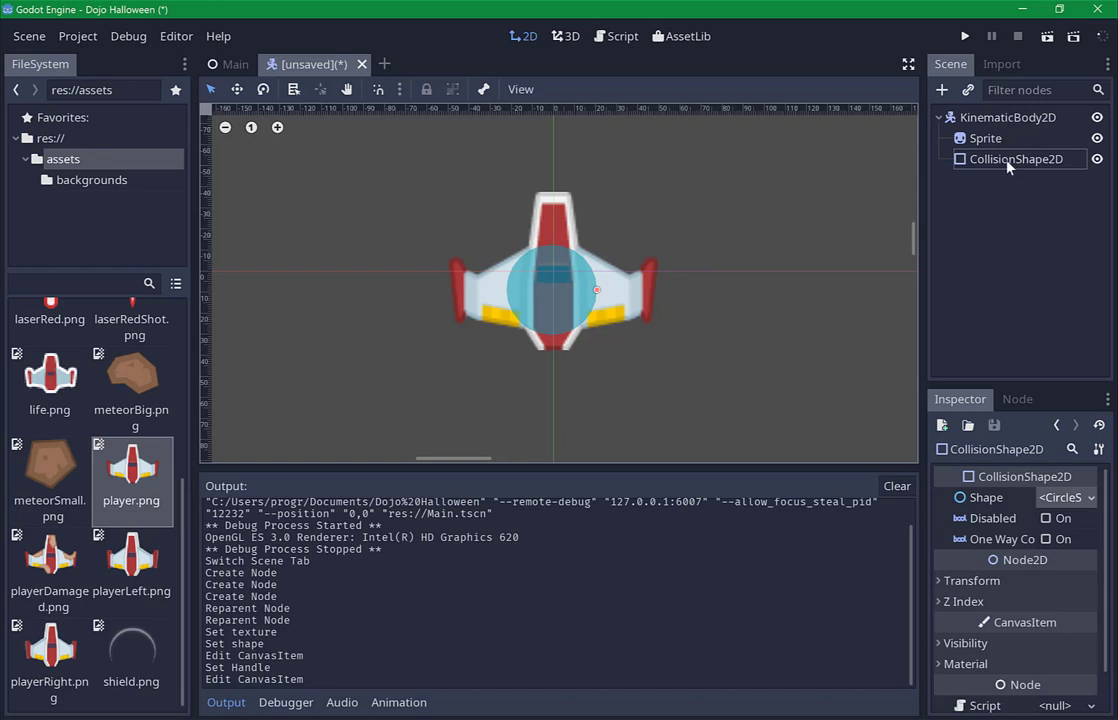
pyautogui.doubleClick(990, 117)
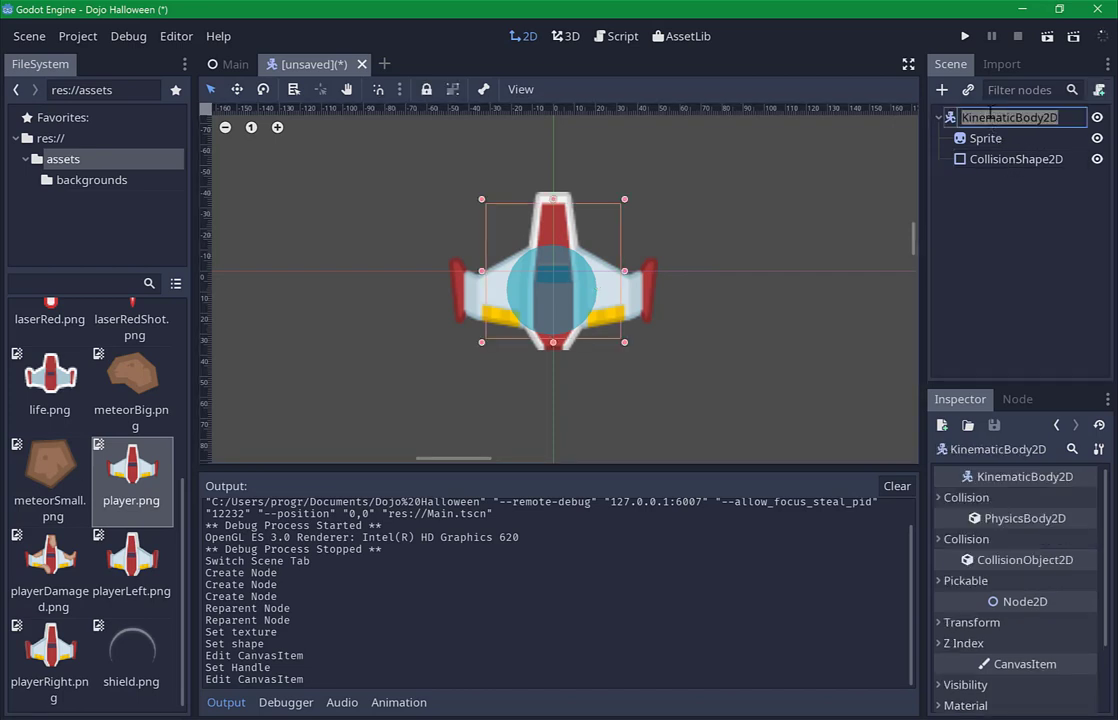
pyautogui.write('V')
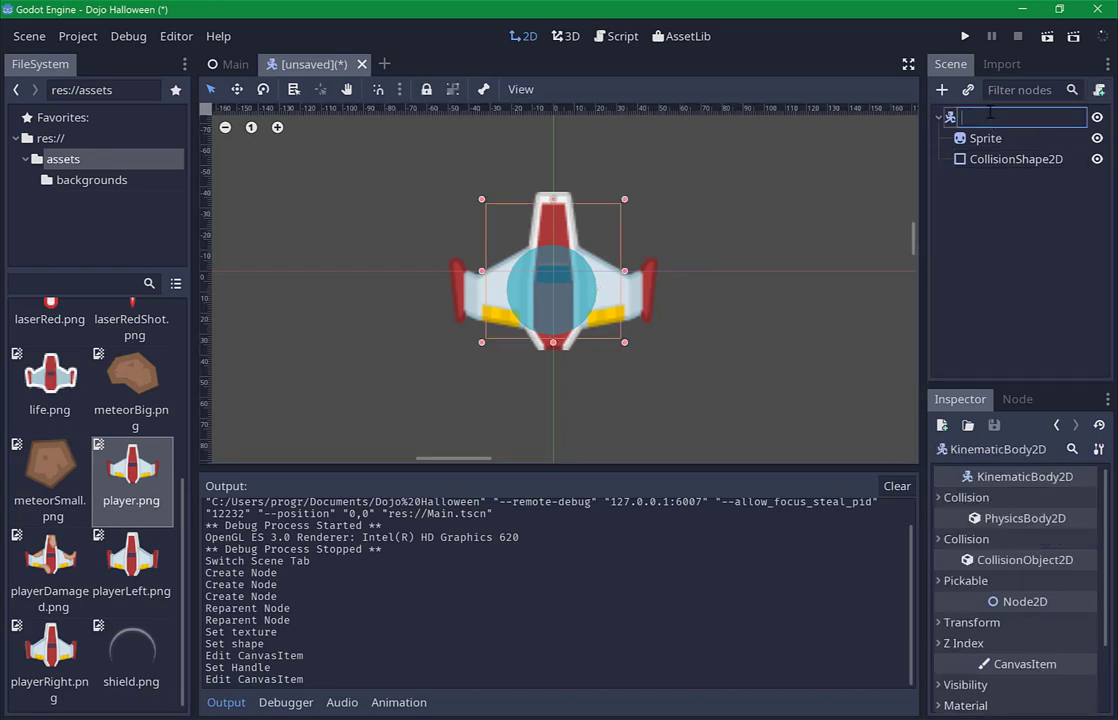
pyautogui.write('PlayerVess')
pyautogui.write('el')
pyautogui.press('Return')
# Save the ship scene as PlayerVessel.tscn.
pyautogui.hotkey('ctrl', 's')
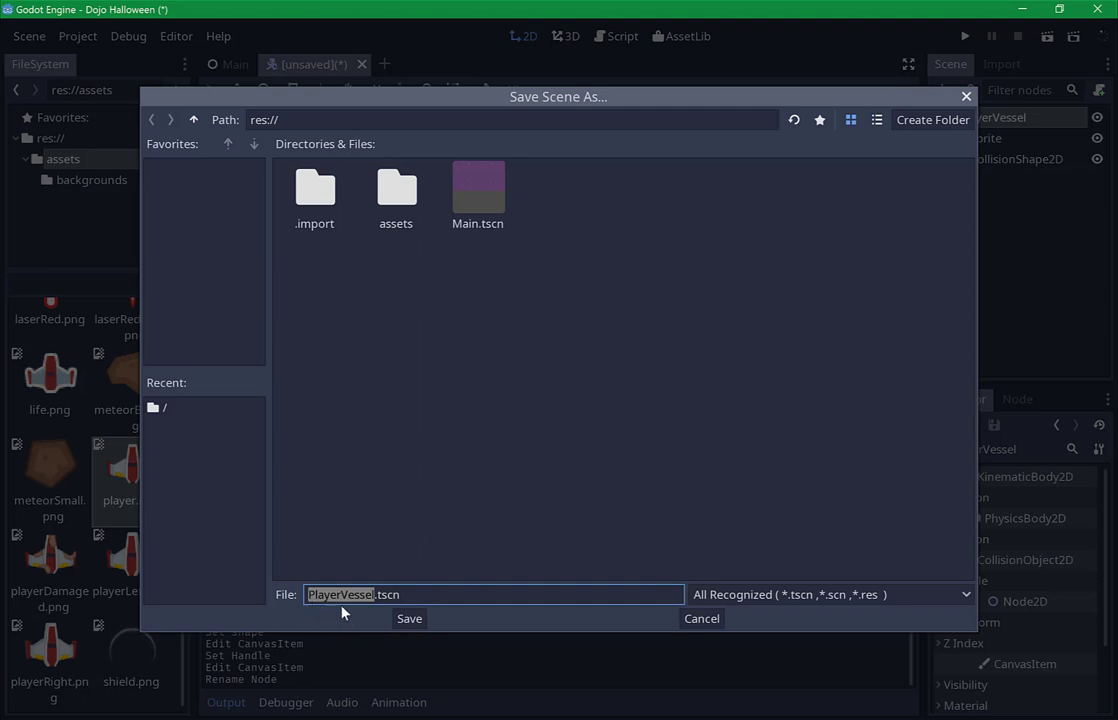
pyautogui.click(409, 620)
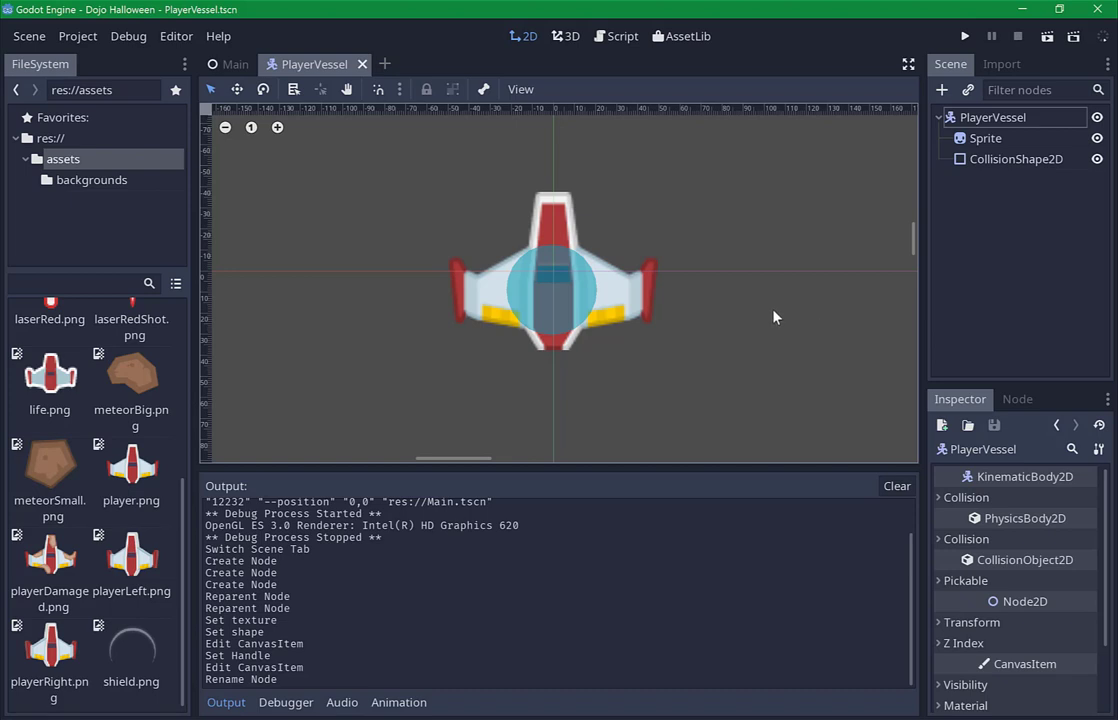
pyautogui.hotkey('ctrl', 's')
# Instance PlayerVessel.tscn from the FileSystem dock into the Main scene.
pyautogui.click(211, 63)
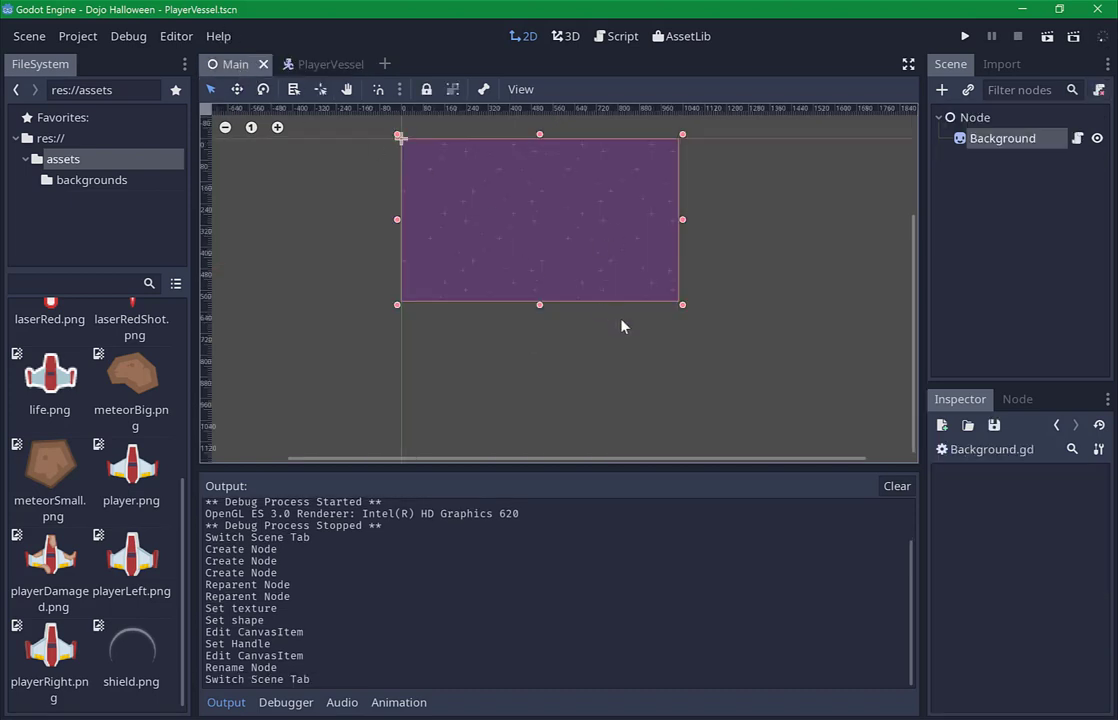
pyautogui.click(968, 117)
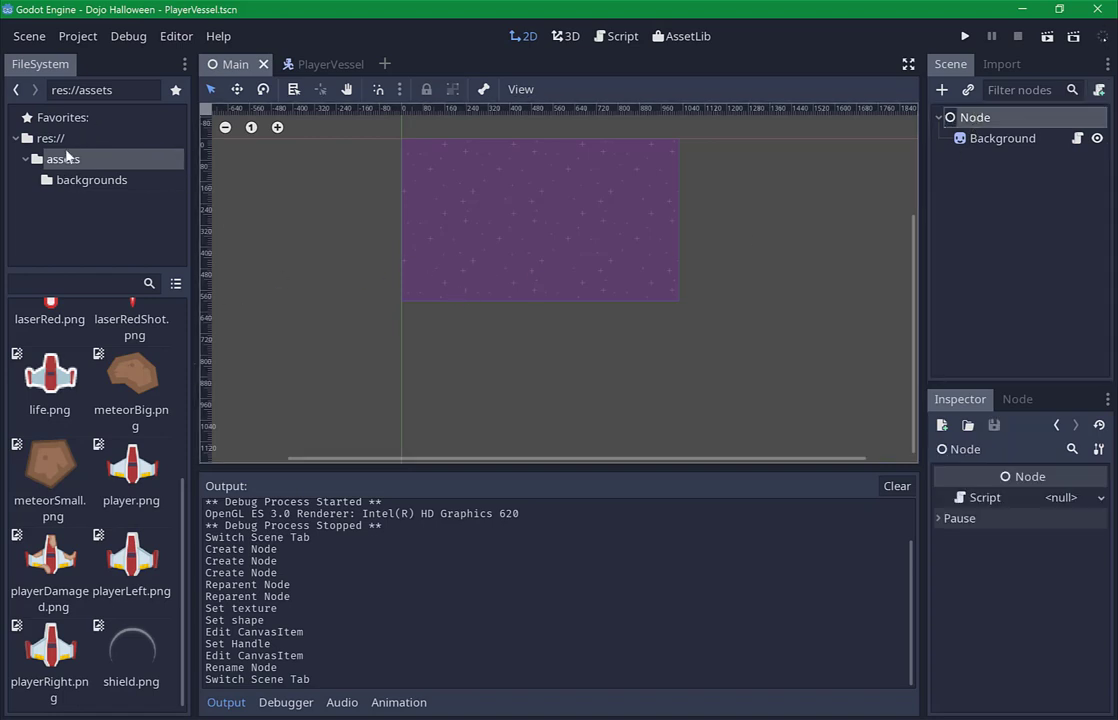
pyautogui.click(52, 137)
pyautogui.moveTo(137, 530)
pyautogui.mouseDown()
pyautogui.moveTo(328, 432)
pyautogui.moveTo(465, 230)
pyautogui.mouseUp()
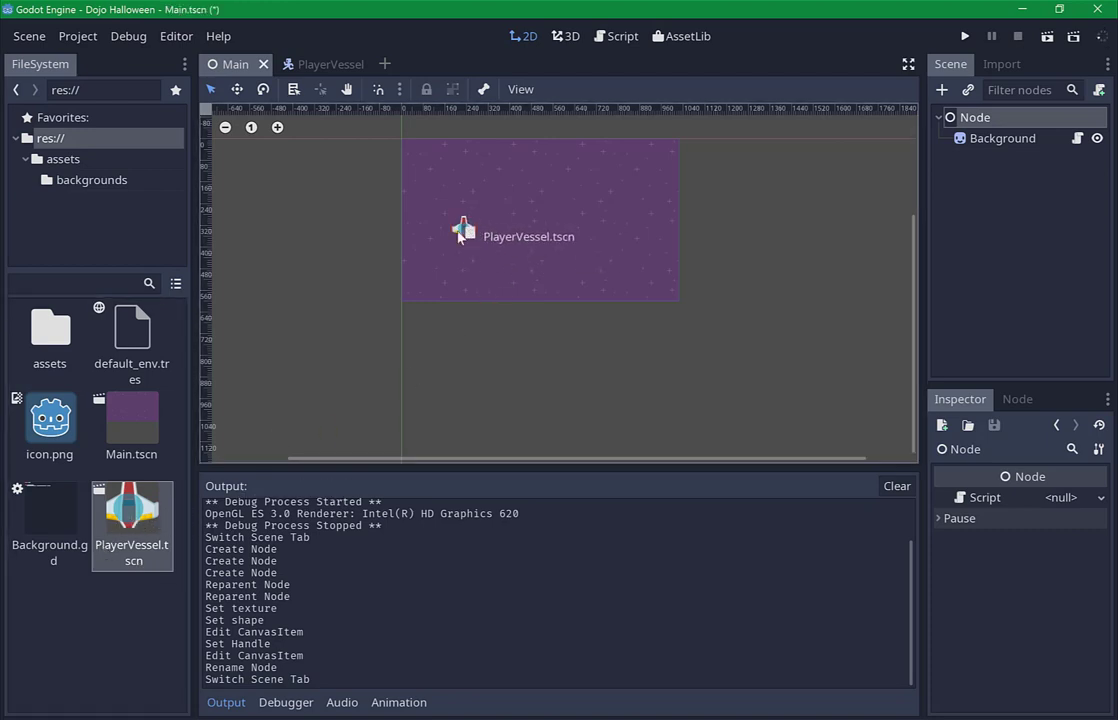
pyautogui.moveTo(474, 289); pyautogui.dragTo(452, 222)
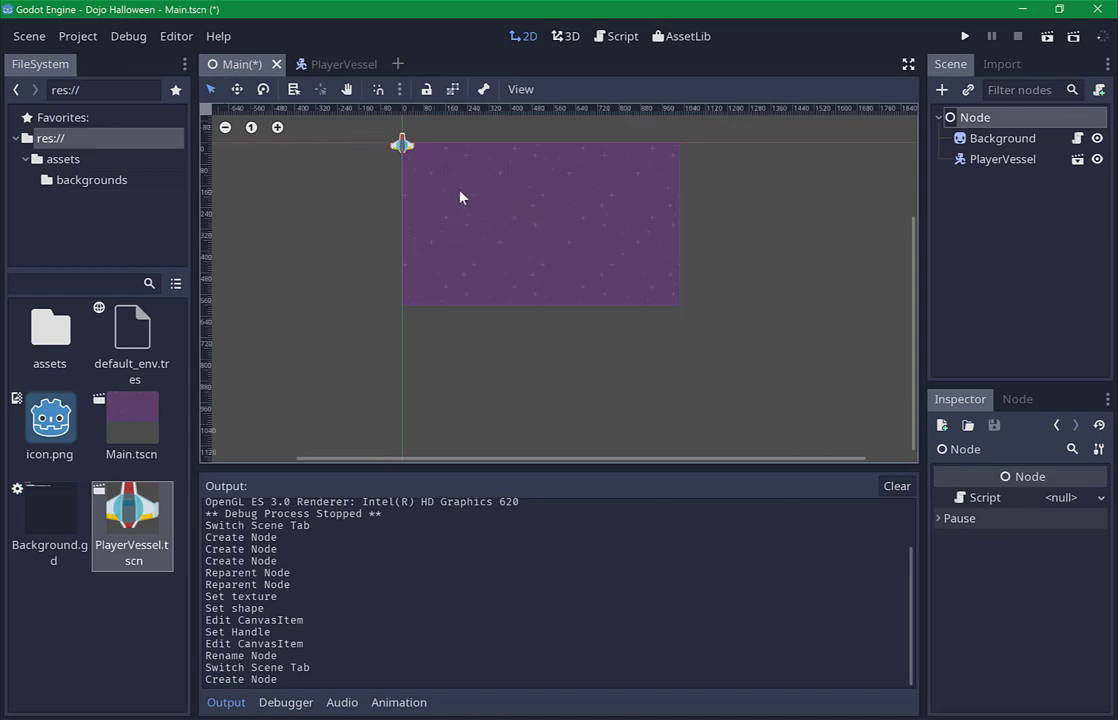
# Move the PlayerVessel ship to the bottom centre of the starfield and save Main.
pyautogui.click(403, 153)
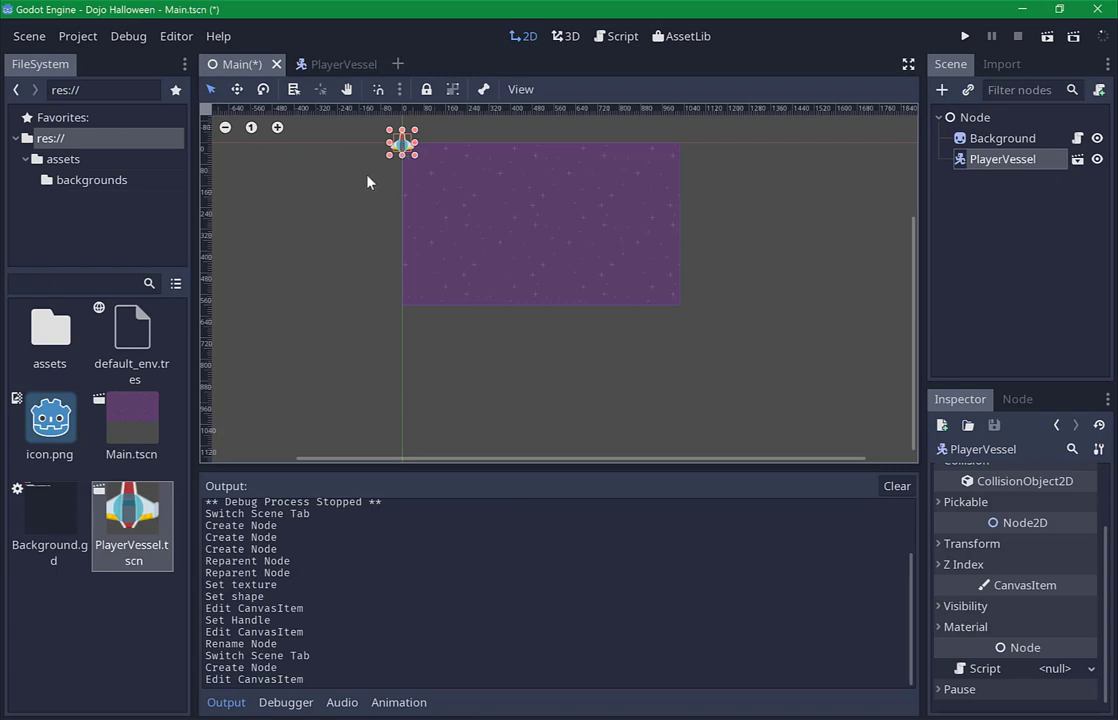
pyautogui.moveTo(402, 145)
pyautogui.mouseDown()
pyautogui.moveTo(489, 181)
pyautogui.moveTo(392, 160)
pyautogui.moveTo(373, 167)
pyautogui.mouseUp()
pyautogui.click(375, 220)
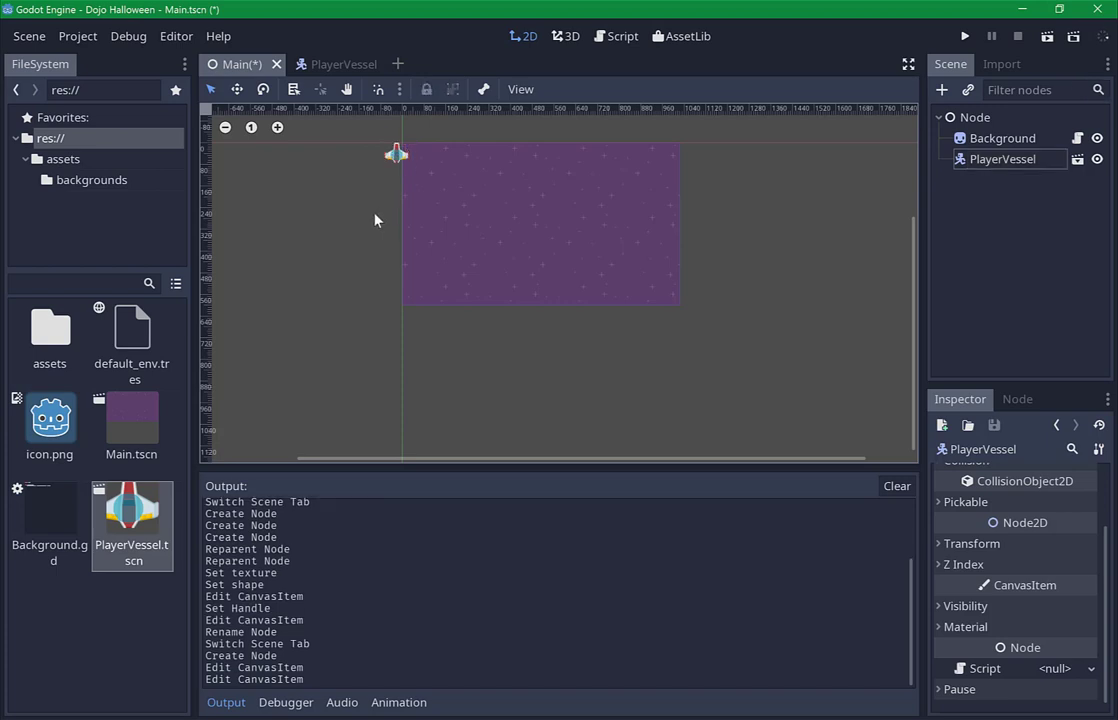
pyautogui.click(995, 163)
pyautogui.click(238, 90)
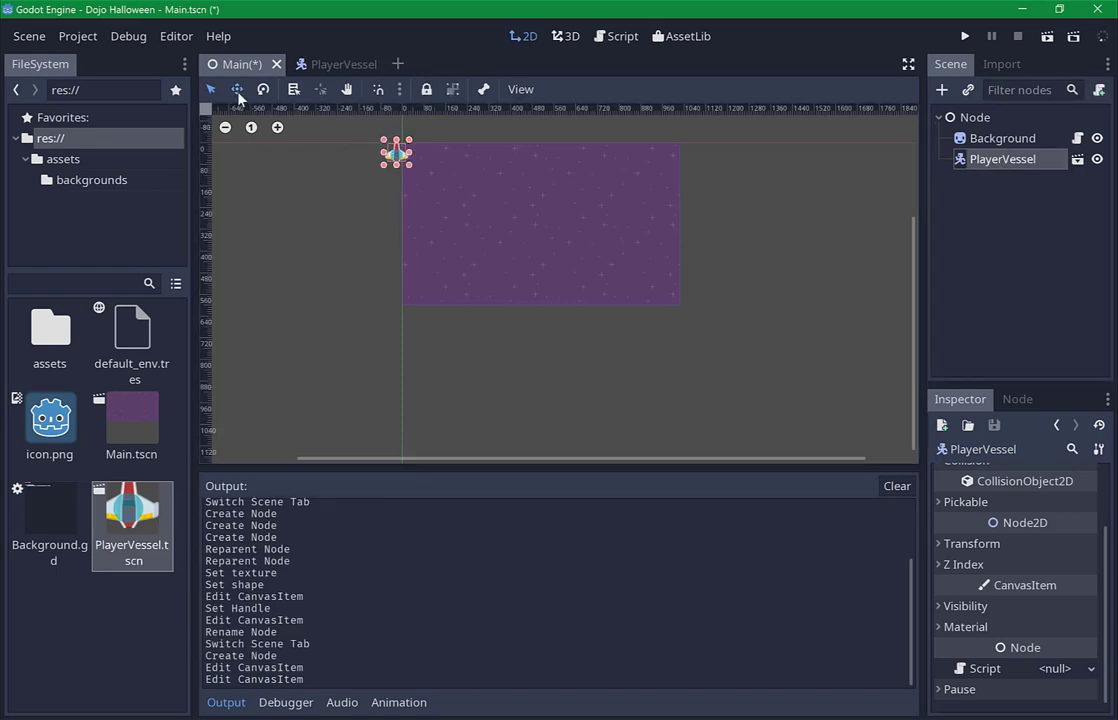
pyautogui.moveTo(287, 217)
pyautogui.mouseDown()
pyautogui.moveTo(414, 332)
pyautogui.moveTo(389, 282)
pyautogui.moveTo(744, 382)
pyautogui.mouseUp()
pyautogui.moveTo(656, 257)
pyautogui.mouseDown()
pyautogui.moveTo(410, 306)
pyautogui.moveTo(394, 277)
pyautogui.moveTo(634, 217)
pyautogui.moveTo(614, 344)
pyautogui.moveTo(450, 331)
pyautogui.moveTo(500, 318)
pyautogui.mouseUp()
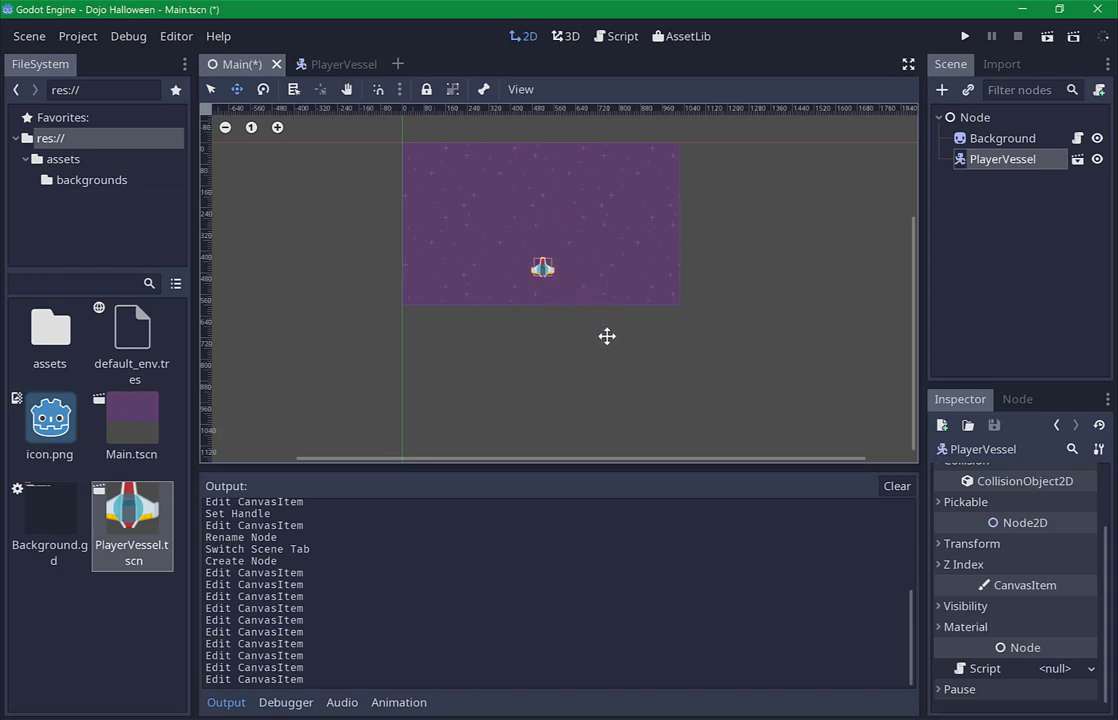
pyautogui.moveTo(607, 290); pyautogui.dragTo(599, 362)
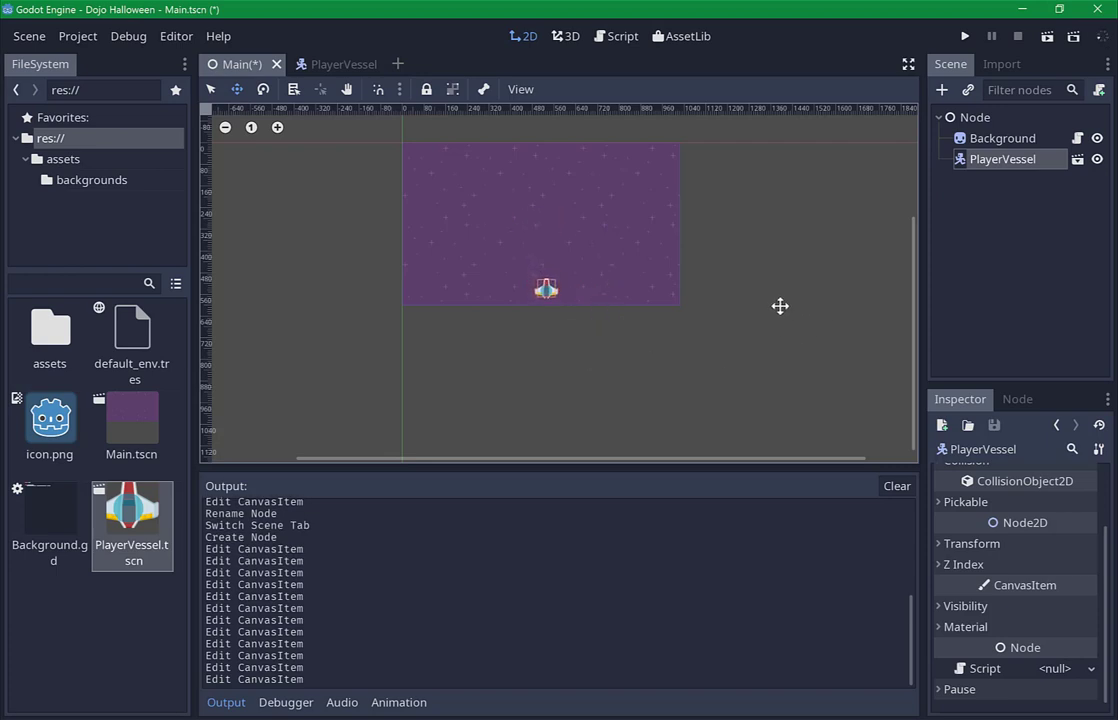
pyautogui.hotkey('ctrl', 's')
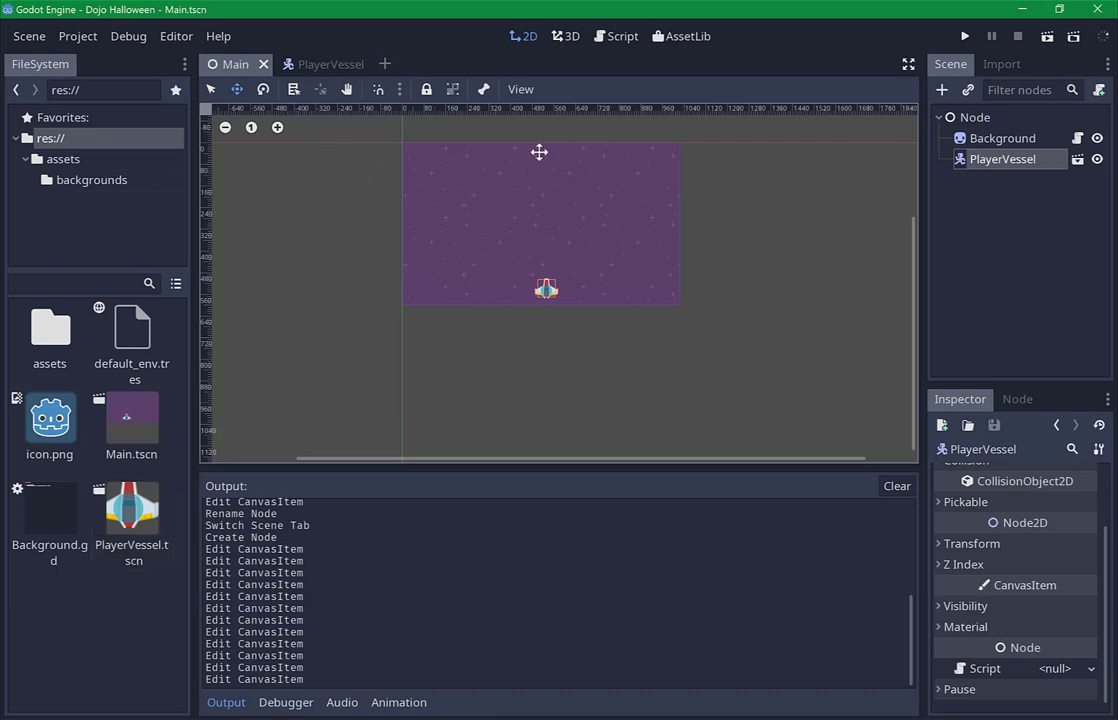
pyautogui.click(1047, 37)
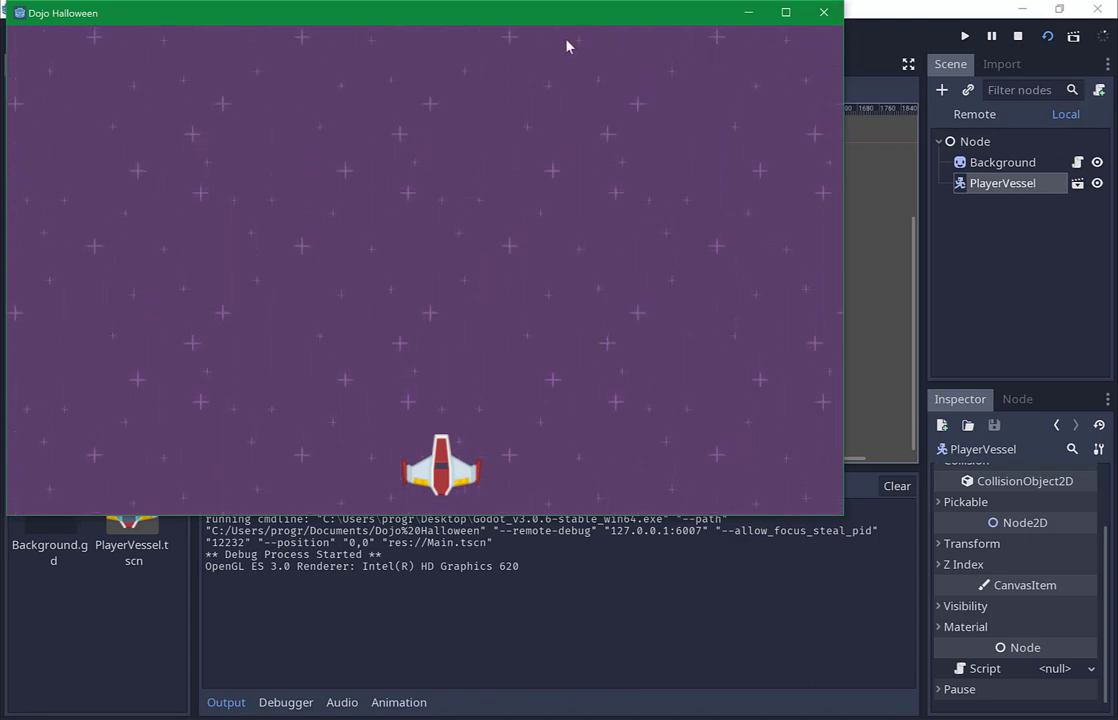
pyautogui.moveTo(569, 15); pyautogui.dragTo(603, 70)
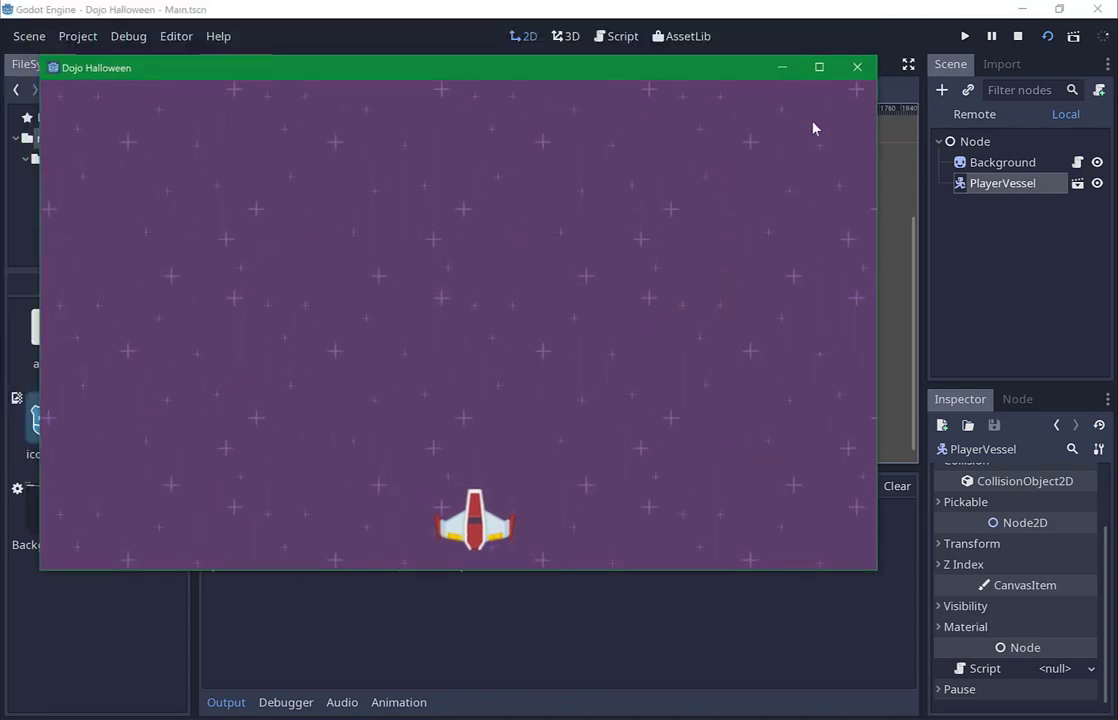
pyautogui.click(852, 68)
pyautogui.click(747, 318)
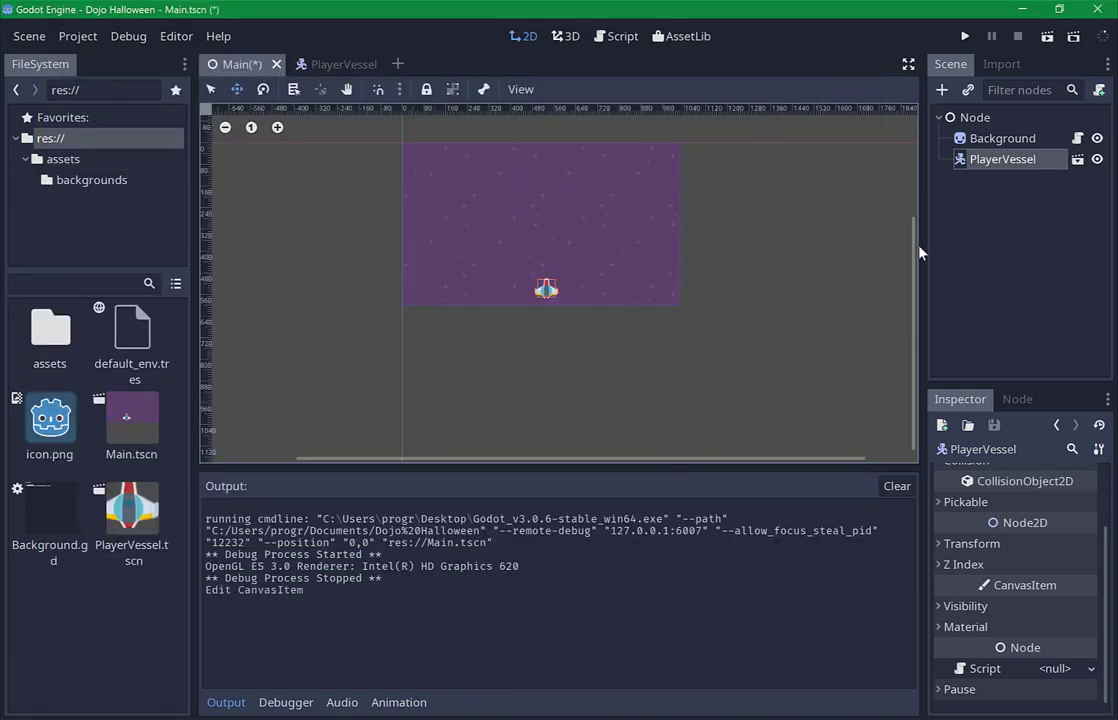
# Save Main, open the PlayerVessel scene for editing, and bring up the Project menu.
pyautogui.hotkey('ctrl', 's')
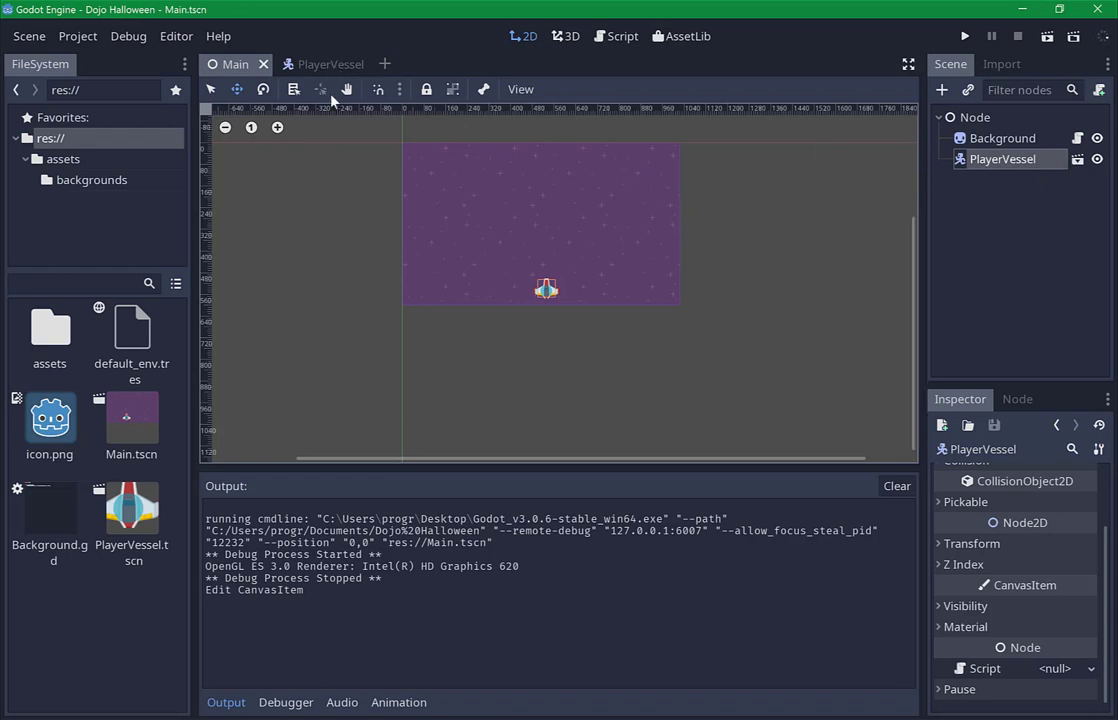
pyautogui.click(1077, 162)
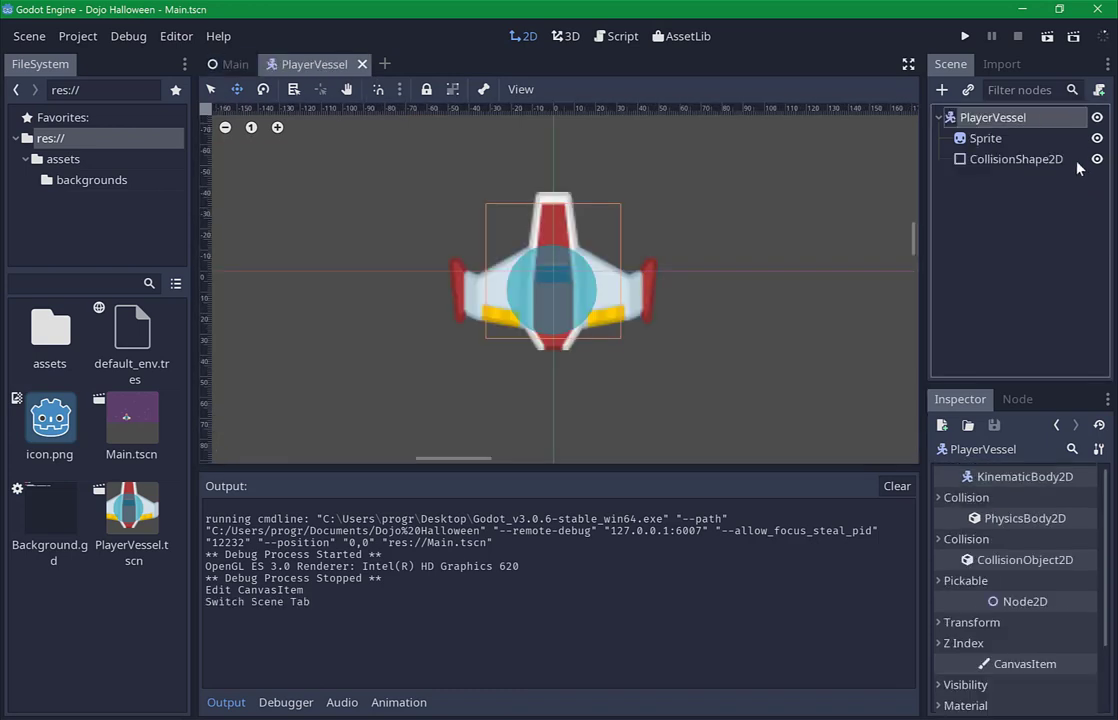
pyautogui.click(236, 64)
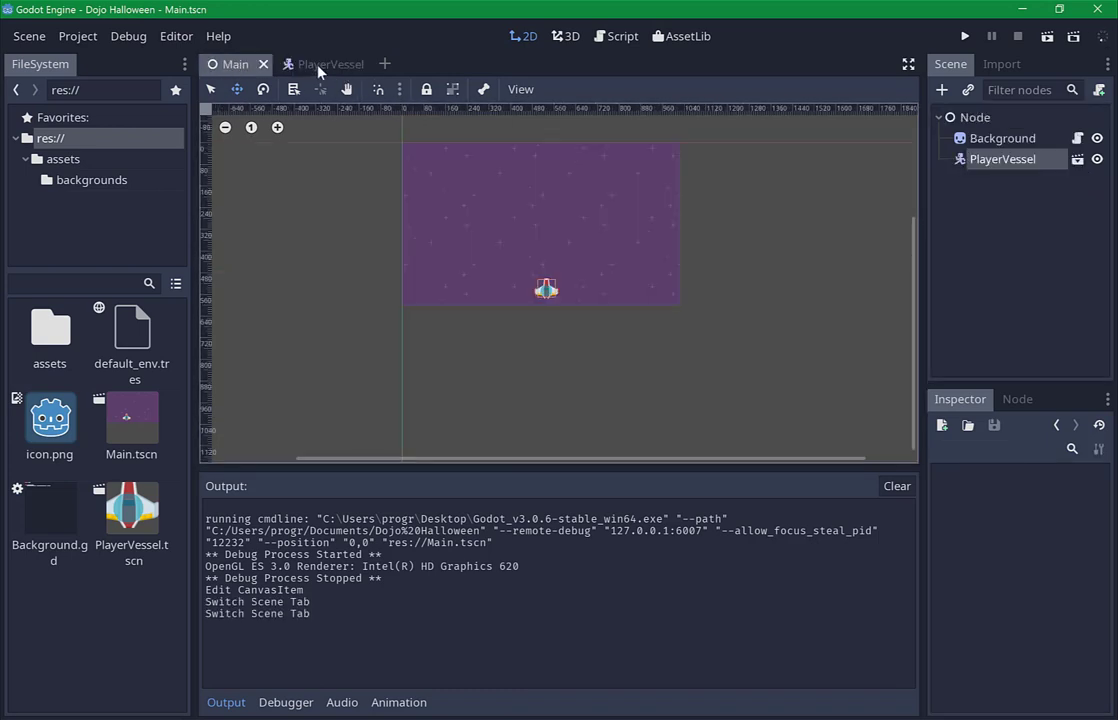
pyautogui.click(280, 62)
pyautogui.click(230, 66)
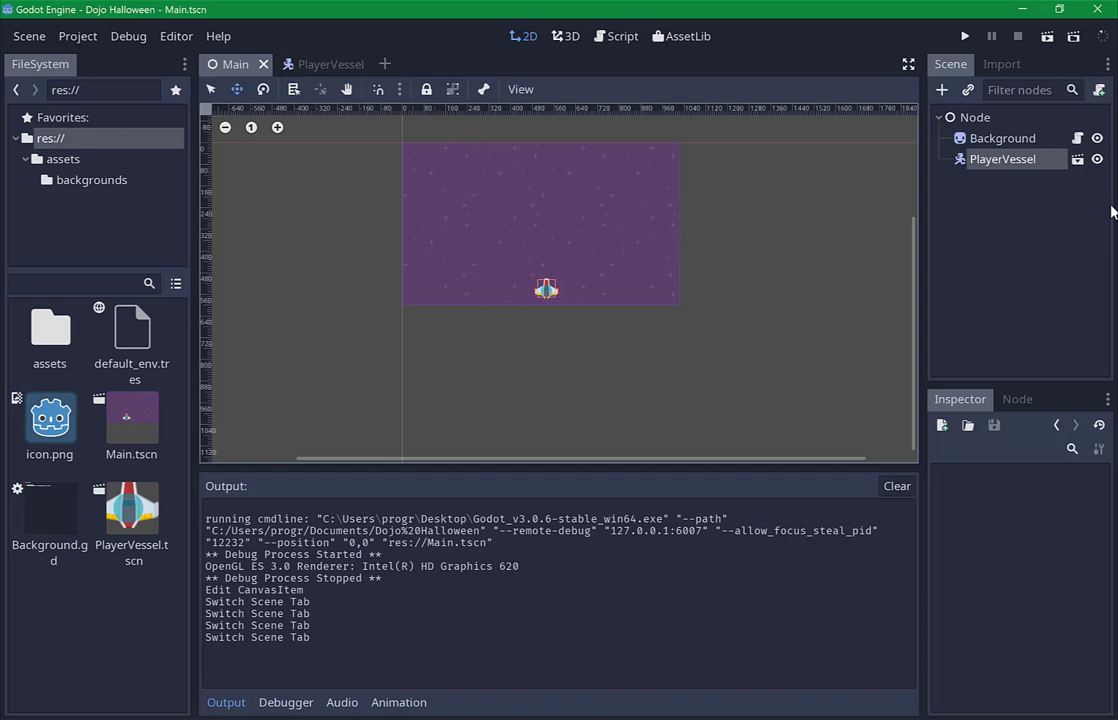
pyautogui.click(1078, 161)
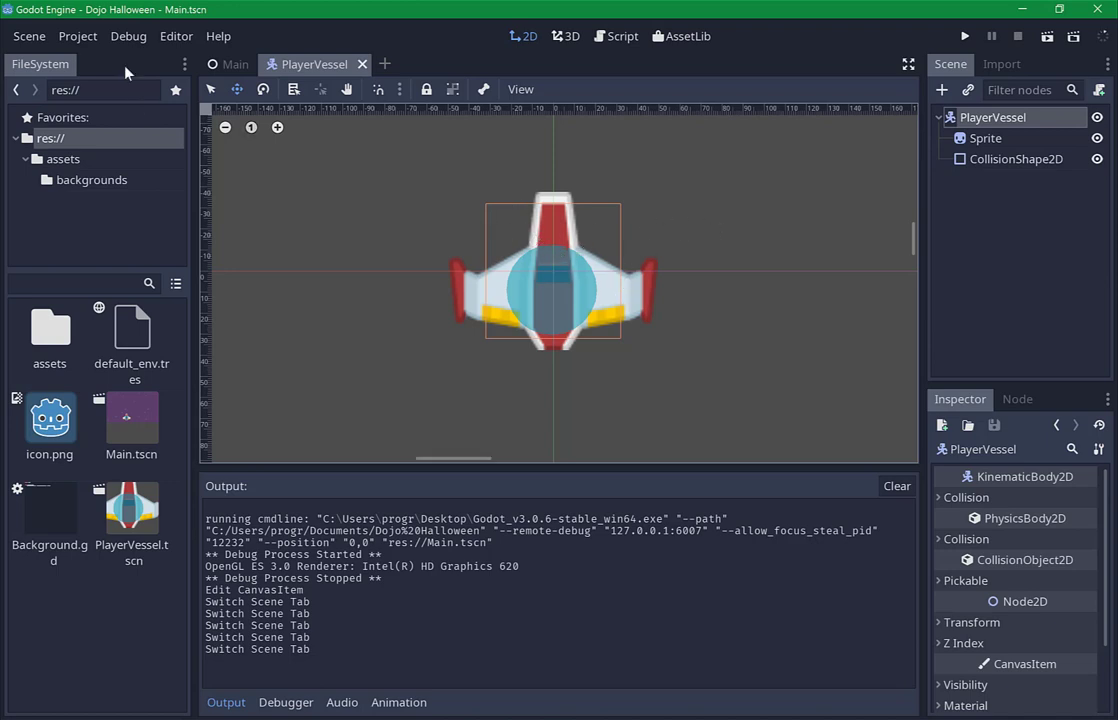
pyautogui.click(72, 36)
# Open Project Settings' Input Map and add a 'left' action.
pyautogui.click(87, 63)
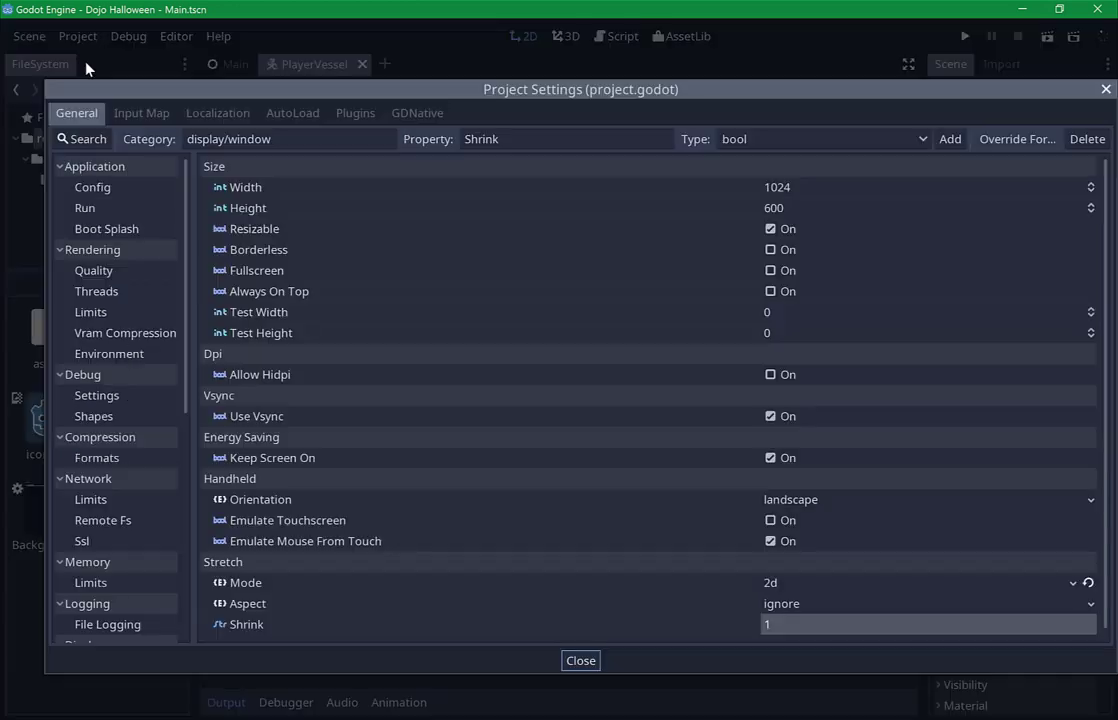
pyautogui.click(148, 120)
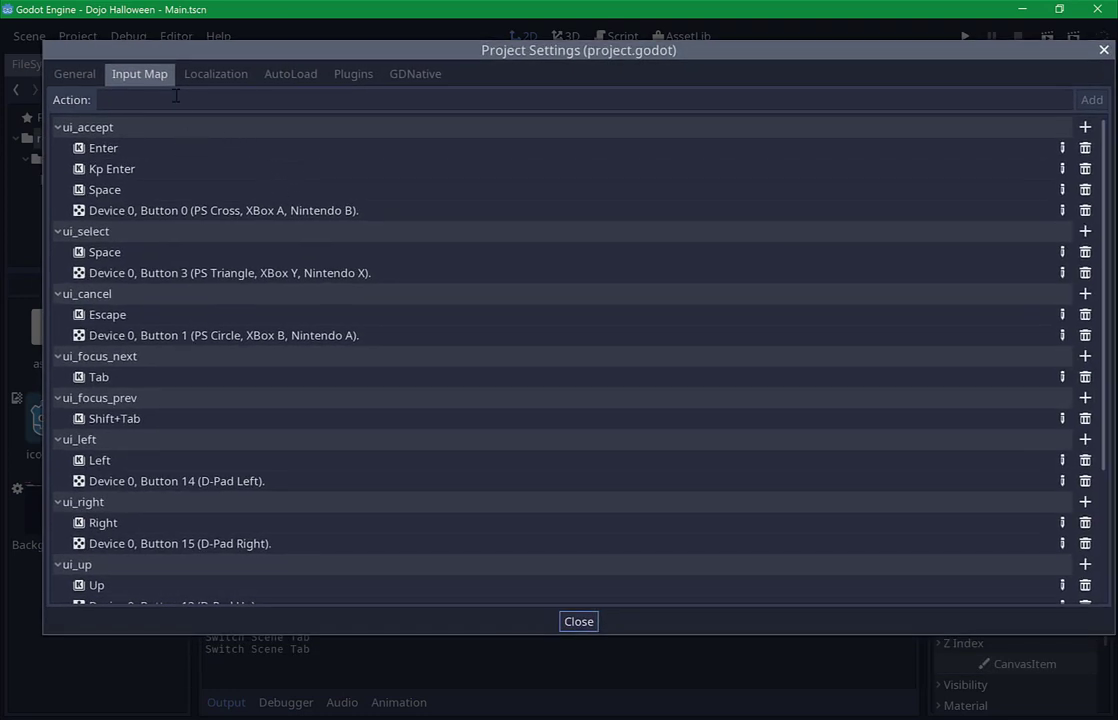
pyautogui.click(203, 101)
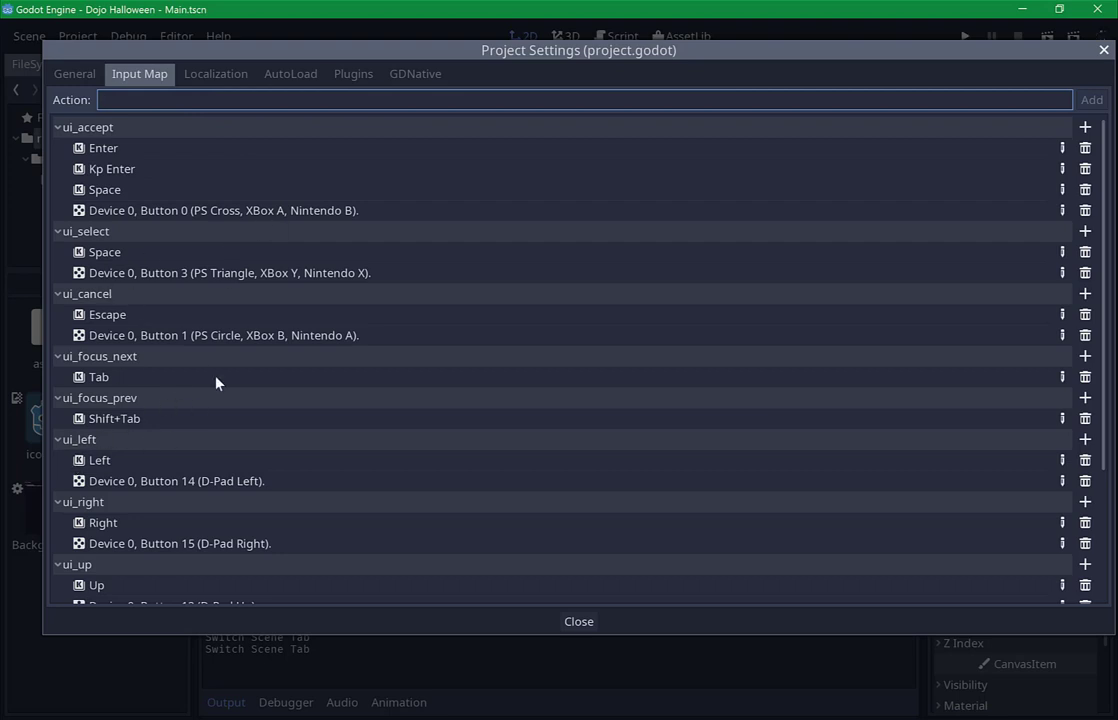
pyautogui.scroll(-4, 217, 382)
pyautogui.scroll(3, 212, 392)
pyautogui.scroll(1, 207, 349)
pyautogui.write('left')
pyautogui.scroll(-3, 945, 340)
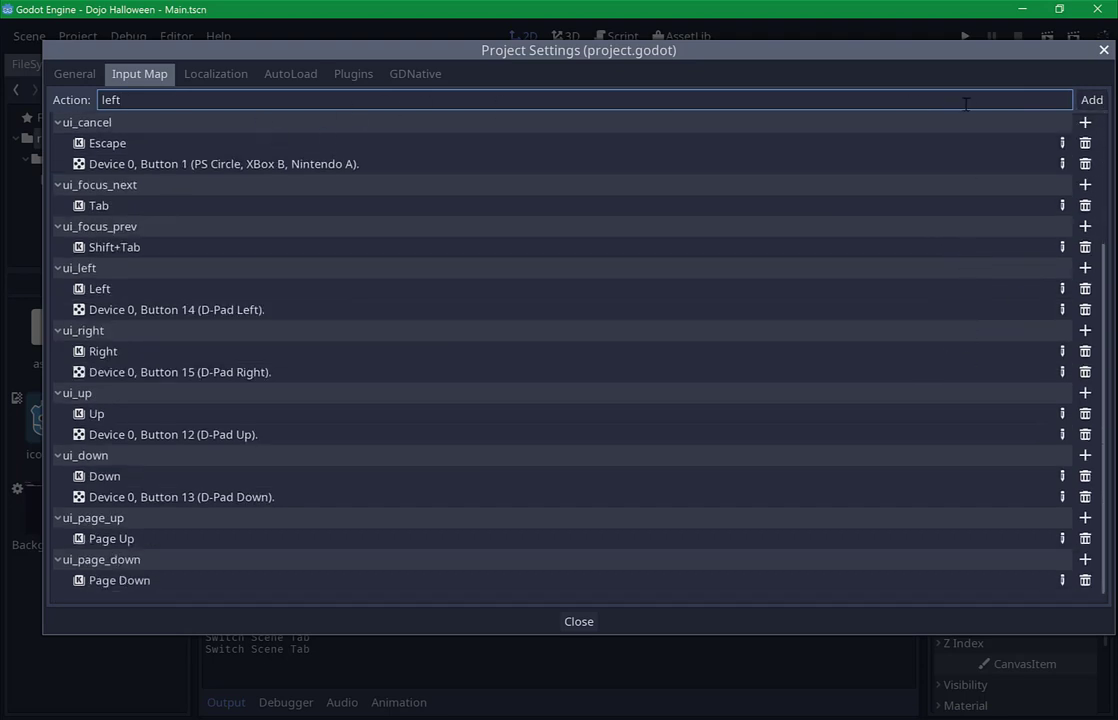
pyautogui.click(1091, 100)
# Add the 'right', 'up' and 'down' input actions.
pyautogui.click(354, 101)
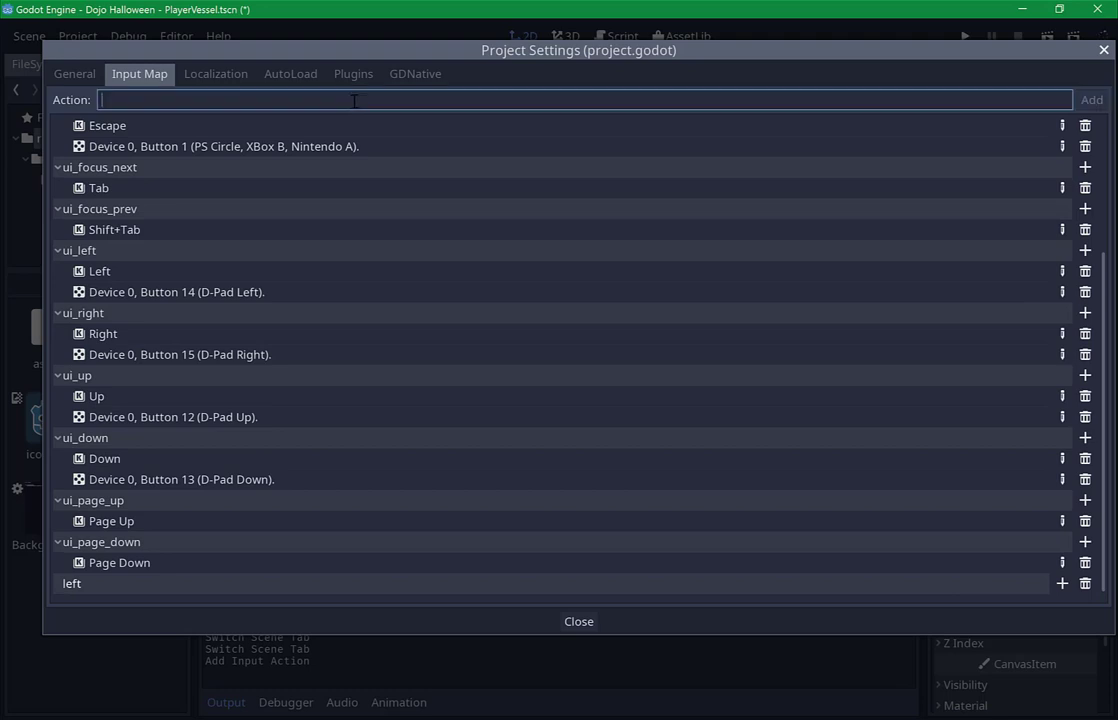
pyautogui.write('right')
pyautogui.click(1091, 100)
pyautogui.click(123, 97)
pyautogui.write('up')
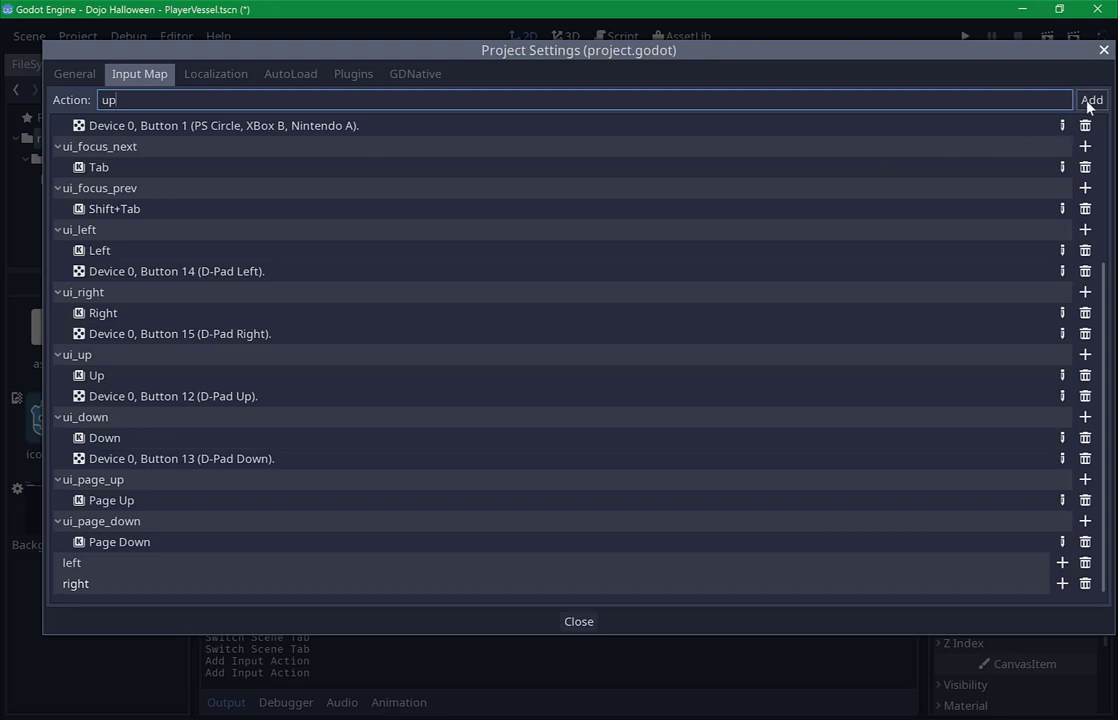
pyautogui.click(1090, 100)
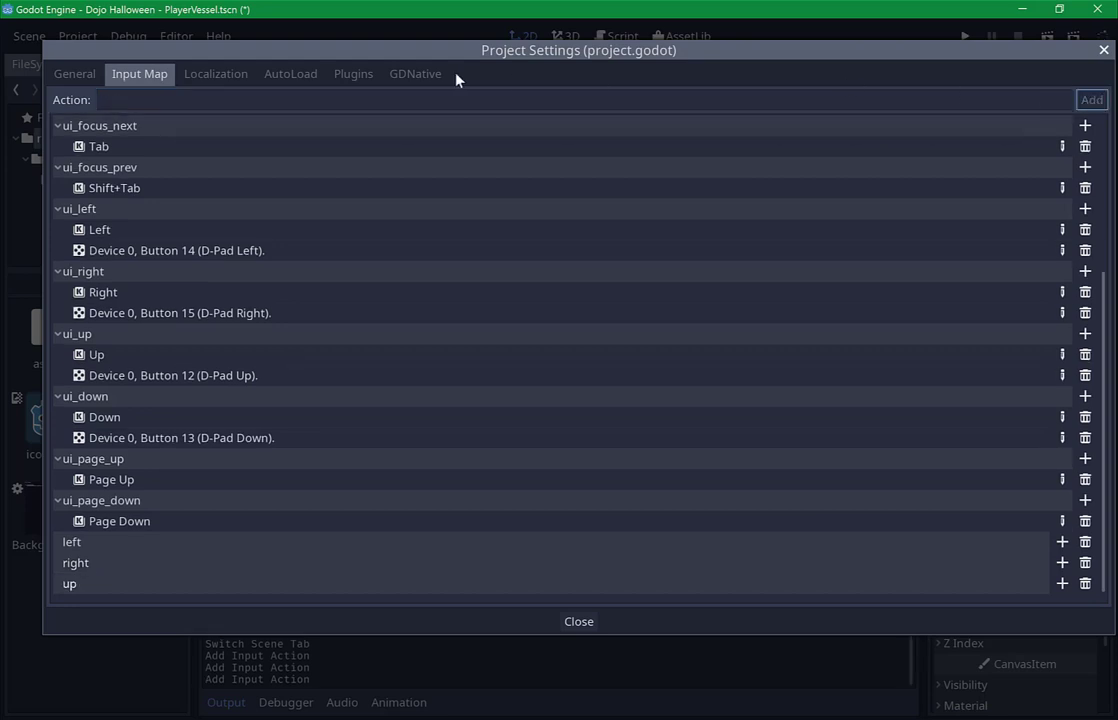
pyautogui.click(418, 100)
pyautogui.write('down')
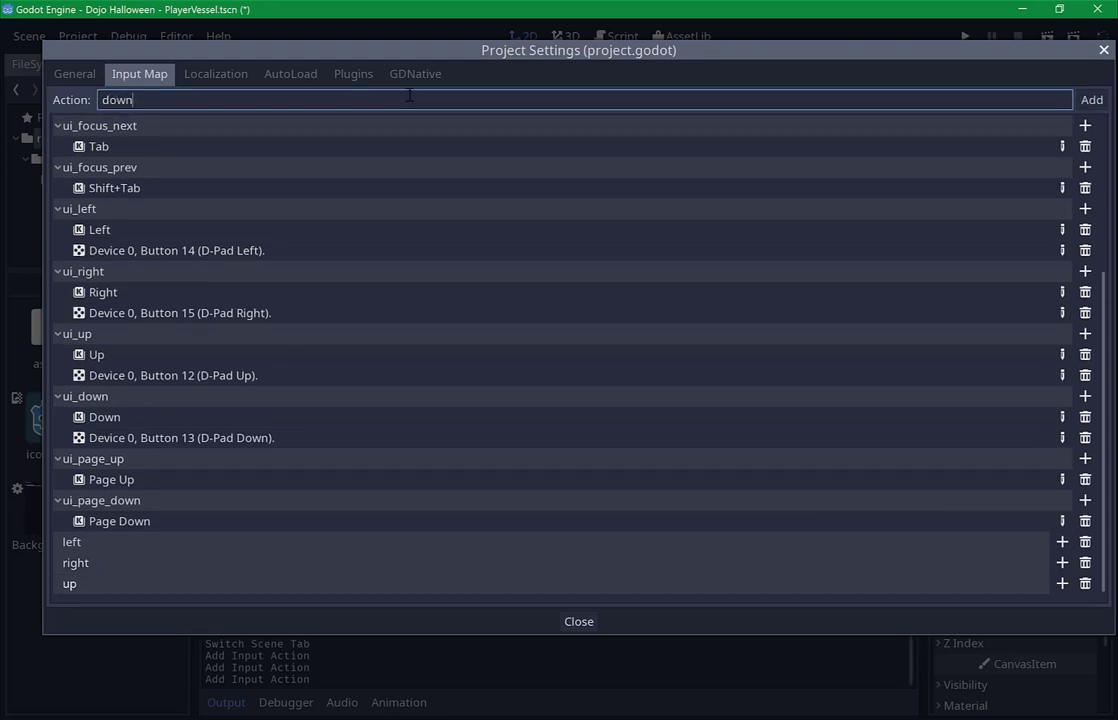
pyautogui.click(1090, 100)
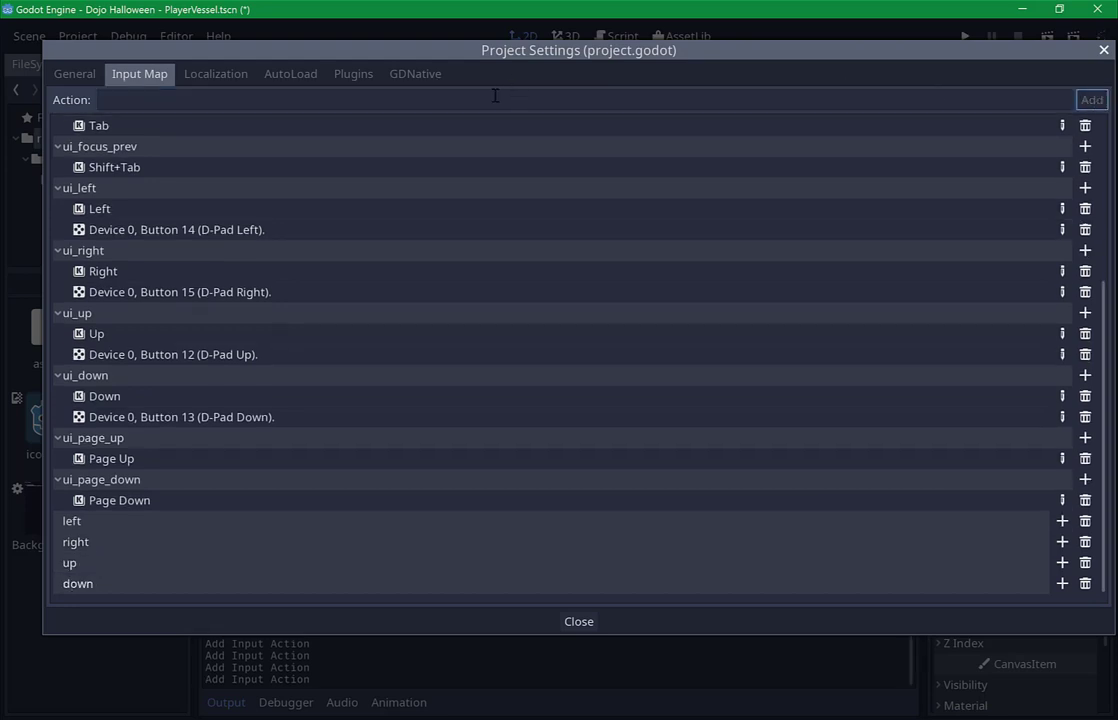
# Add the 'shoot' and 'boost' input actions.
pyautogui.click(493, 97)
pyautogui.write('shoot')
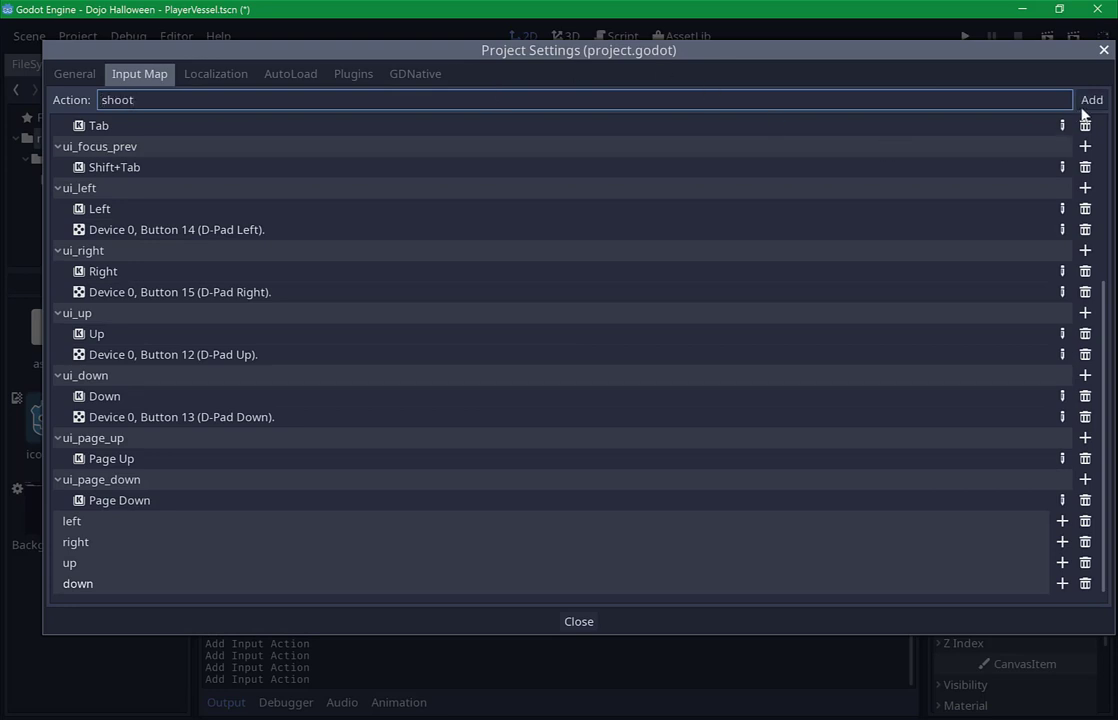
pyautogui.click(1086, 104)
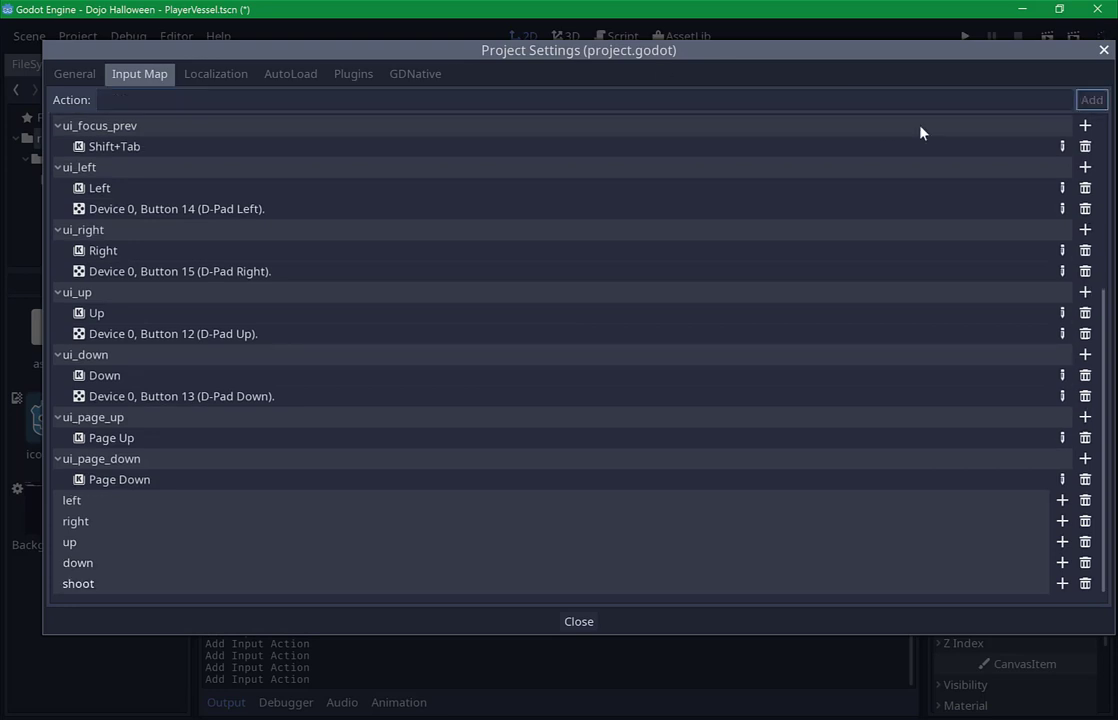
pyautogui.click(381, 97)
pyautogui.write('boost')
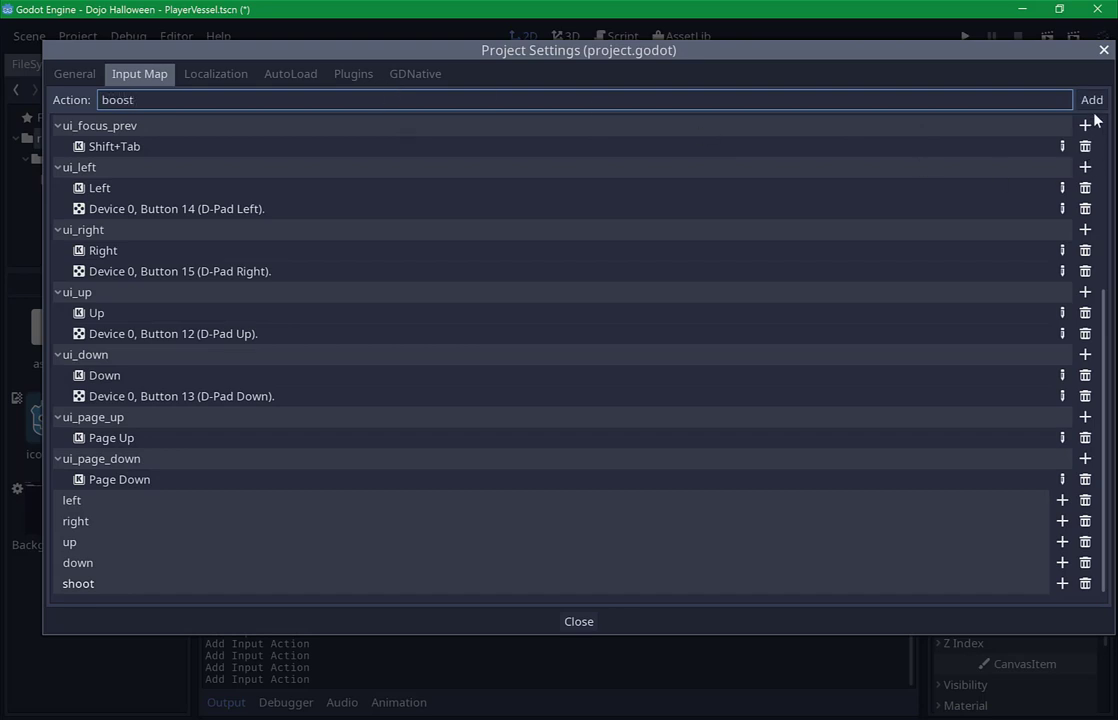
pyautogui.click(1091, 103)
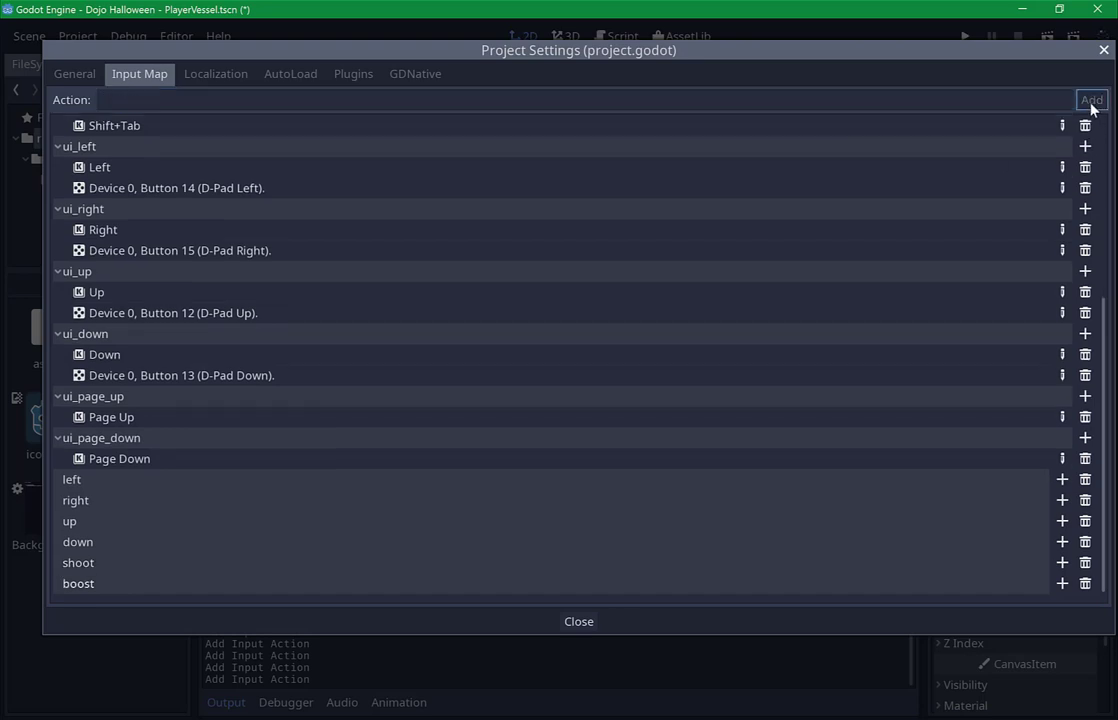
pyautogui.scroll(-1, 224, 381)
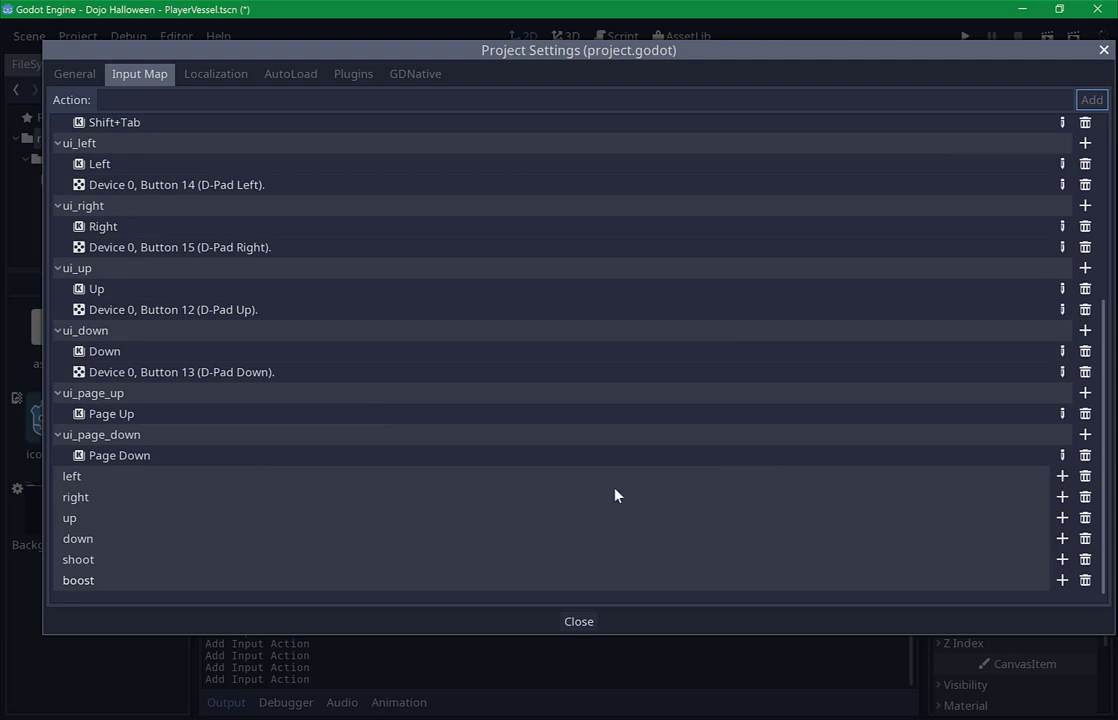
# Bind the Left arrow key to 'left' and the Right arrow key to 'right'.
pyautogui.click(1061, 483)
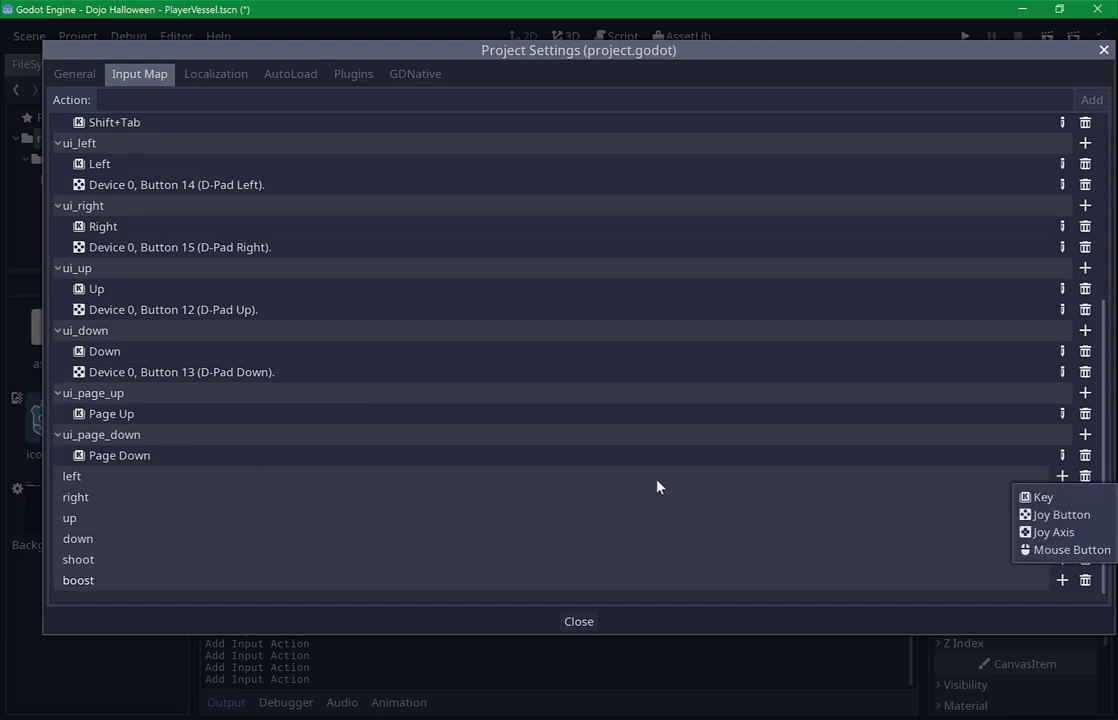
pyautogui.click(1030, 497)
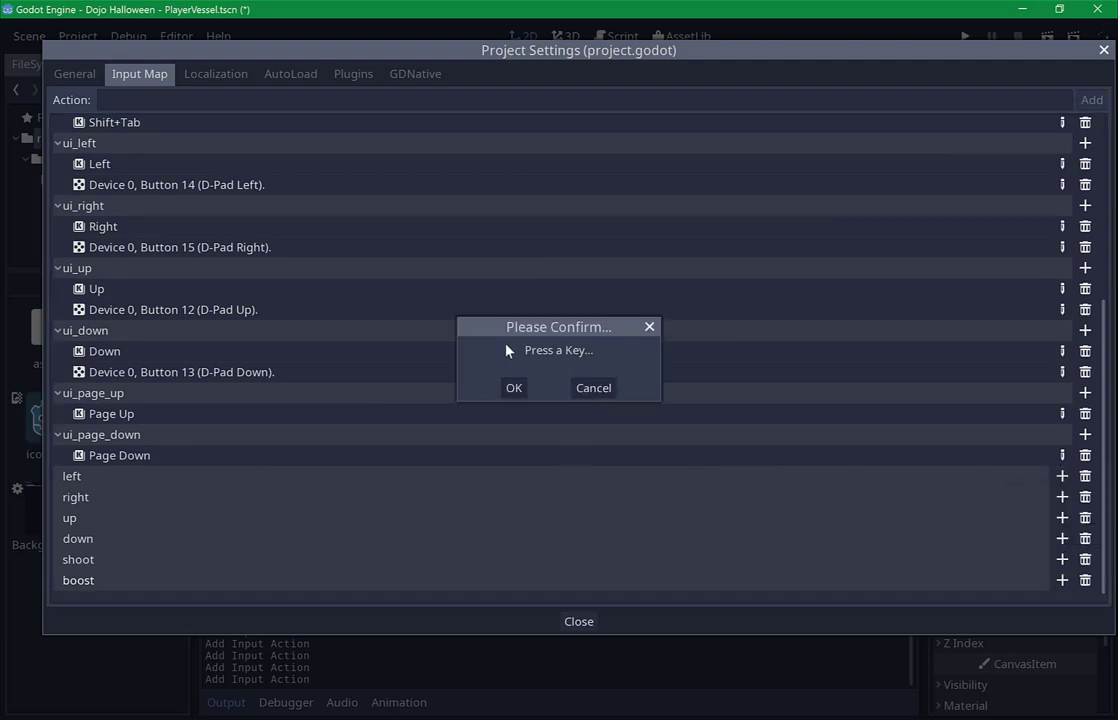
pyautogui.press('Left')
pyautogui.click(511, 388)
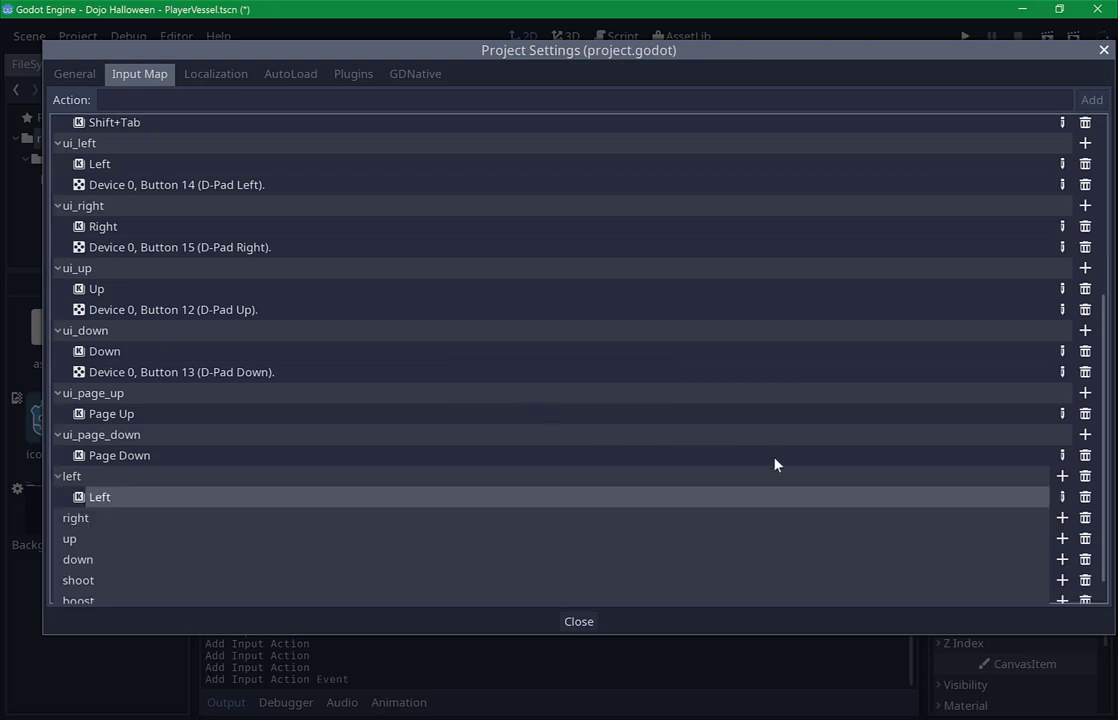
pyautogui.click(1062, 518)
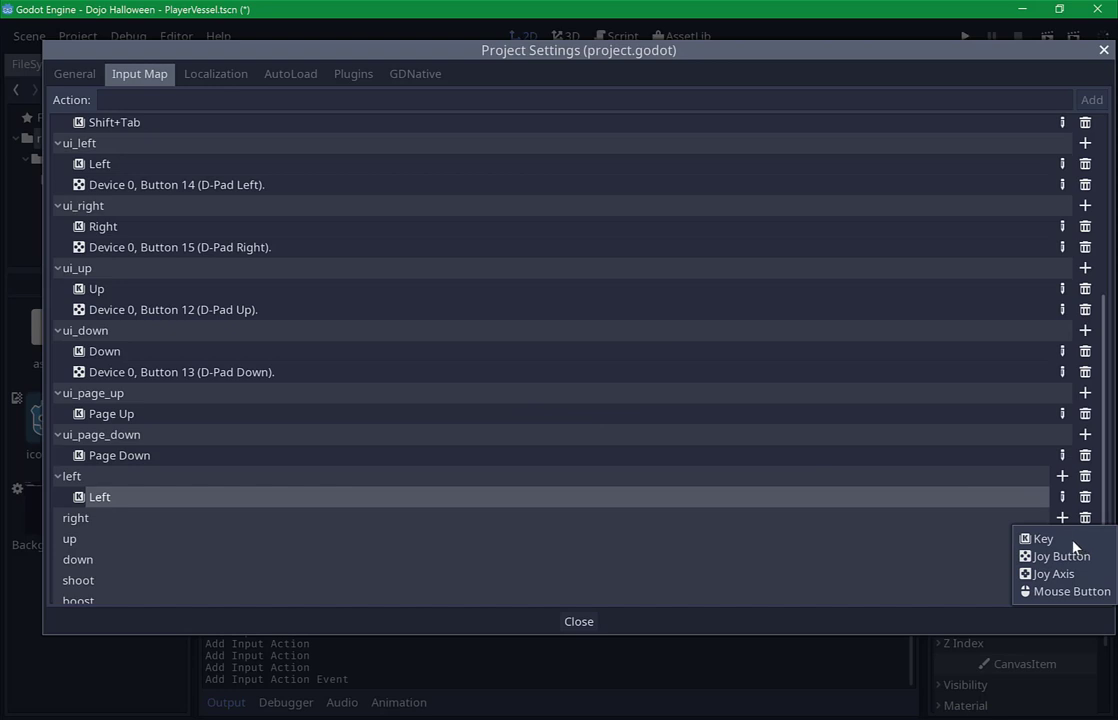
pyautogui.click(1072, 540)
pyautogui.press('Right')
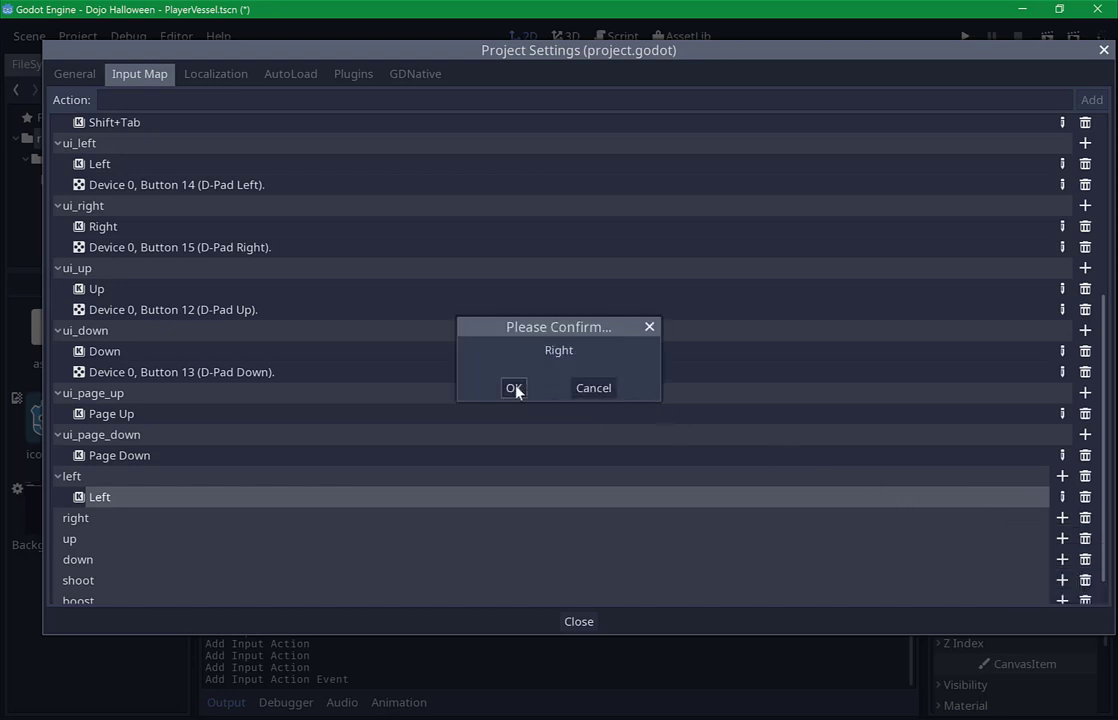
pyautogui.click(514, 390)
# Bind the Up arrow key to 'up' and the Down arrow key to 'down'.
pyautogui.scroll(-2, 881, 510)
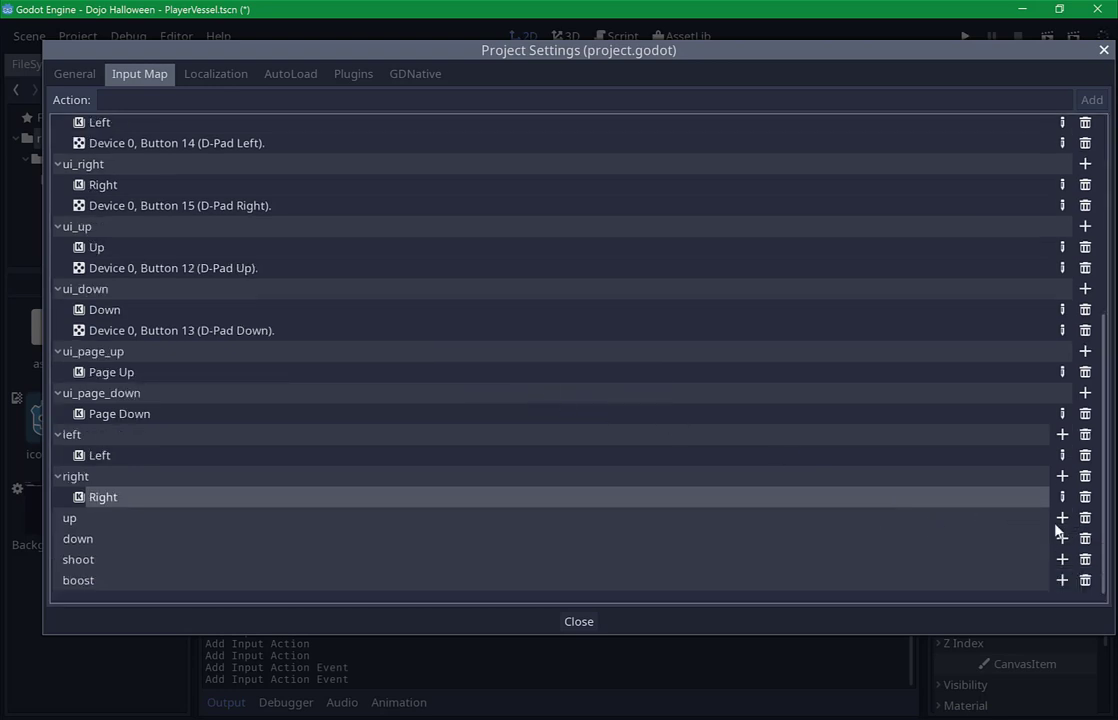
pyautogui.click(1062, 580)
pyautogui.click(1030, 606)
pyautogui.press('Up')
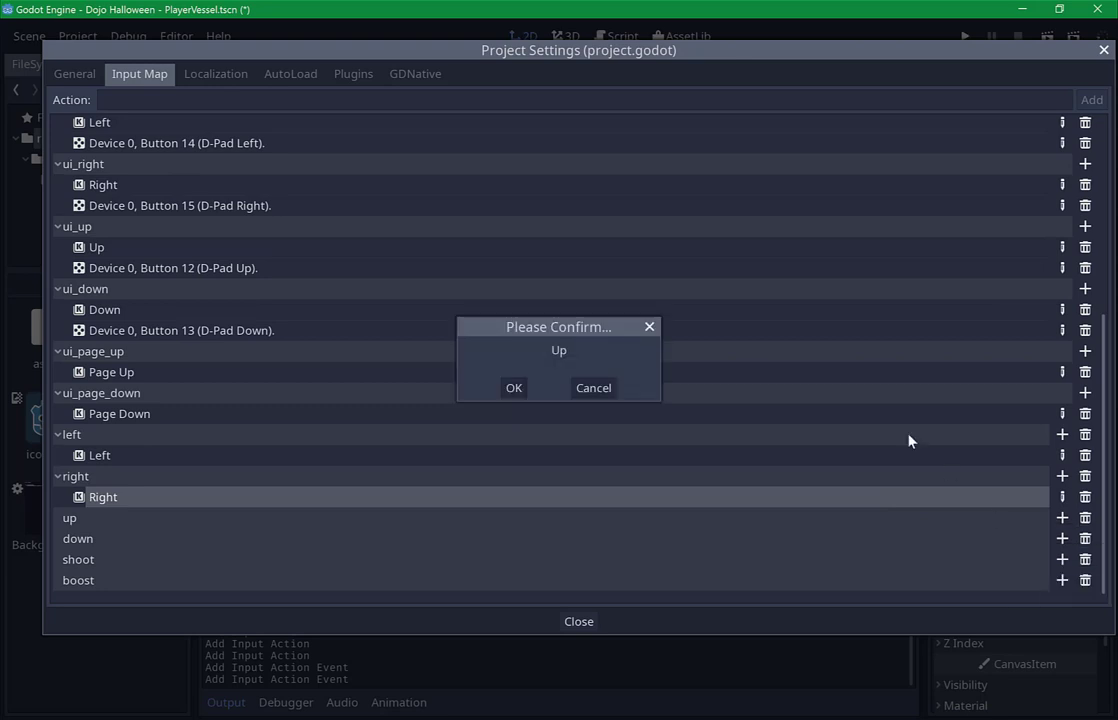
pyautogui.click(514, 389)
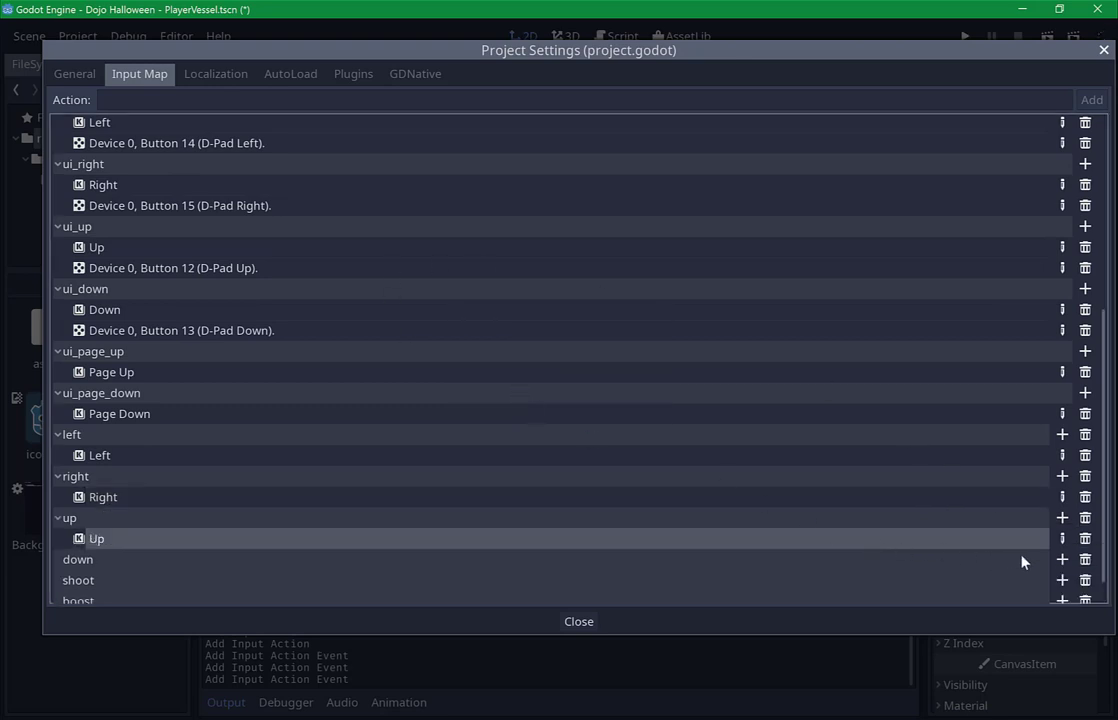
pyautogui.click(1062, 559)
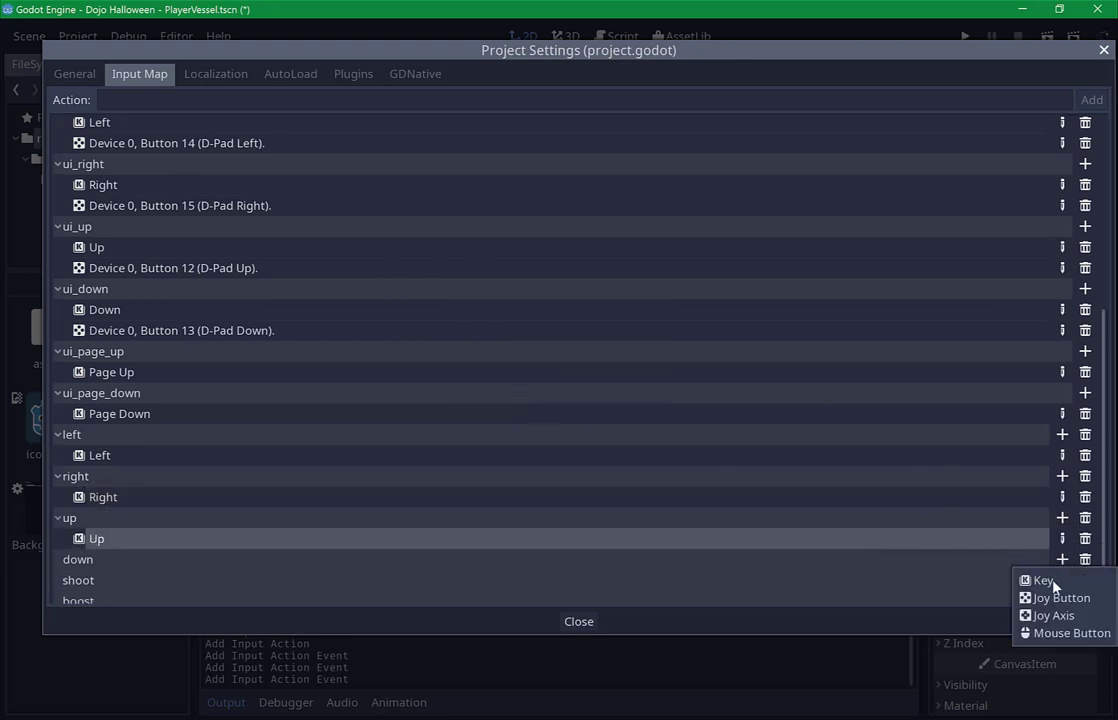
pyautogui.click(1023, 583)
pyautogui.press('Down')
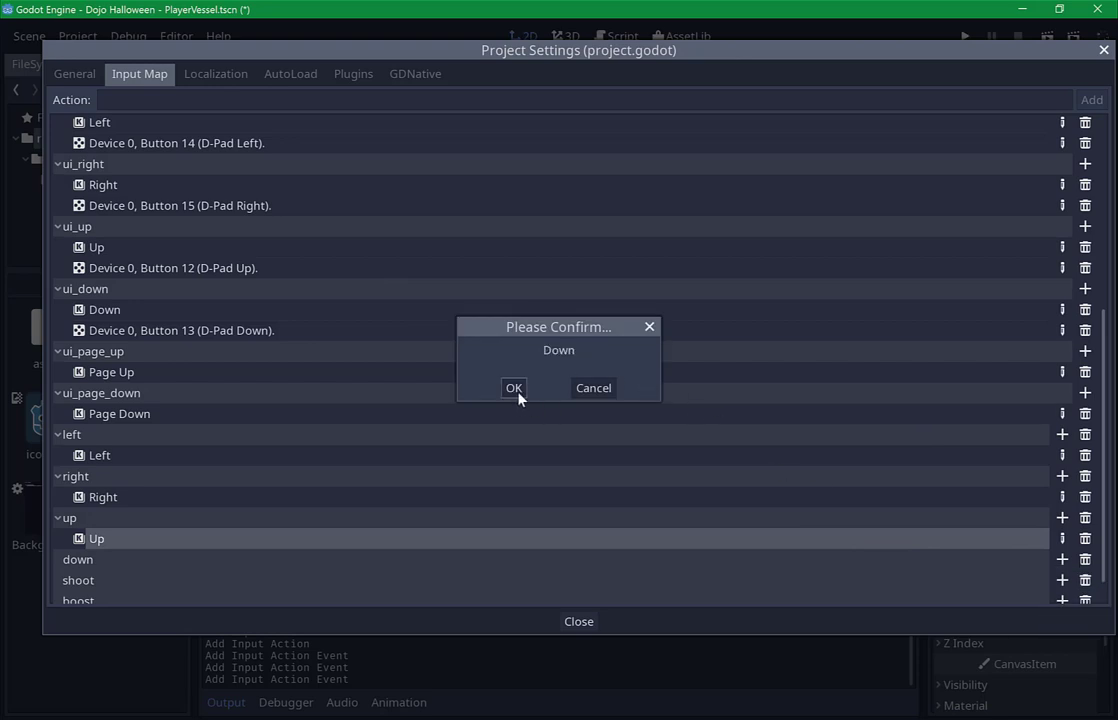
pyautogui.click(514, 389)
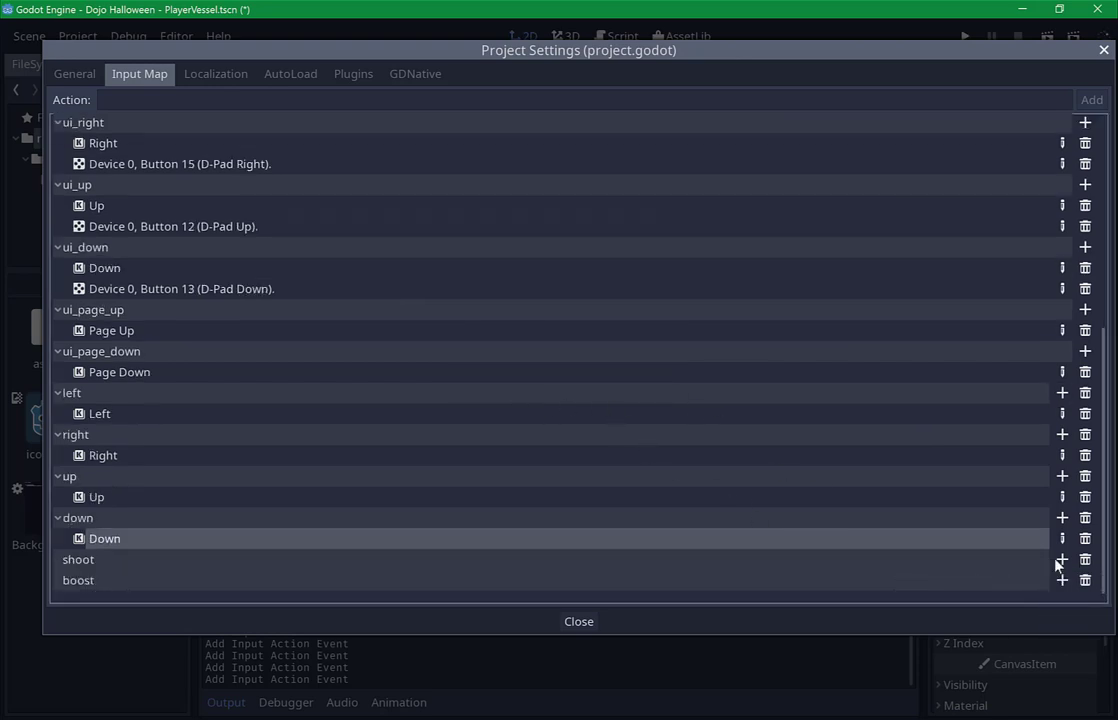
# Bind Space to 'shoot' and Shift to 'boost'.
pyautogui.click(1062, 559)
pyautogui.click(1040, 580)
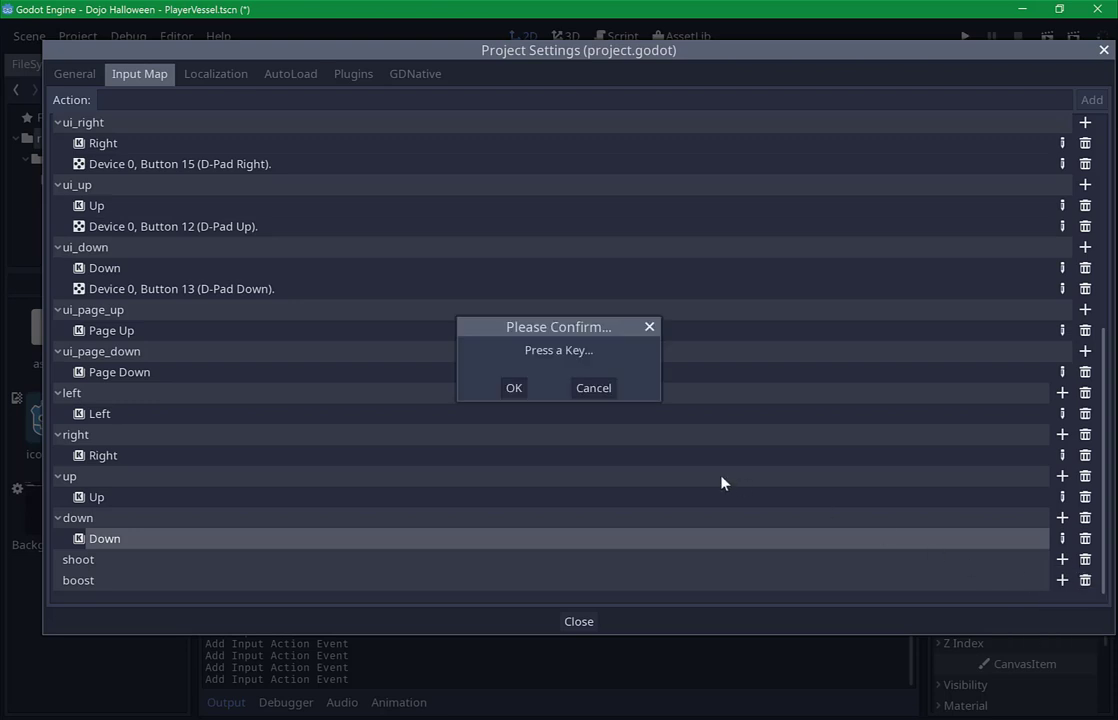
pyautogui.press('space')
pyautogui.click(514, 389)
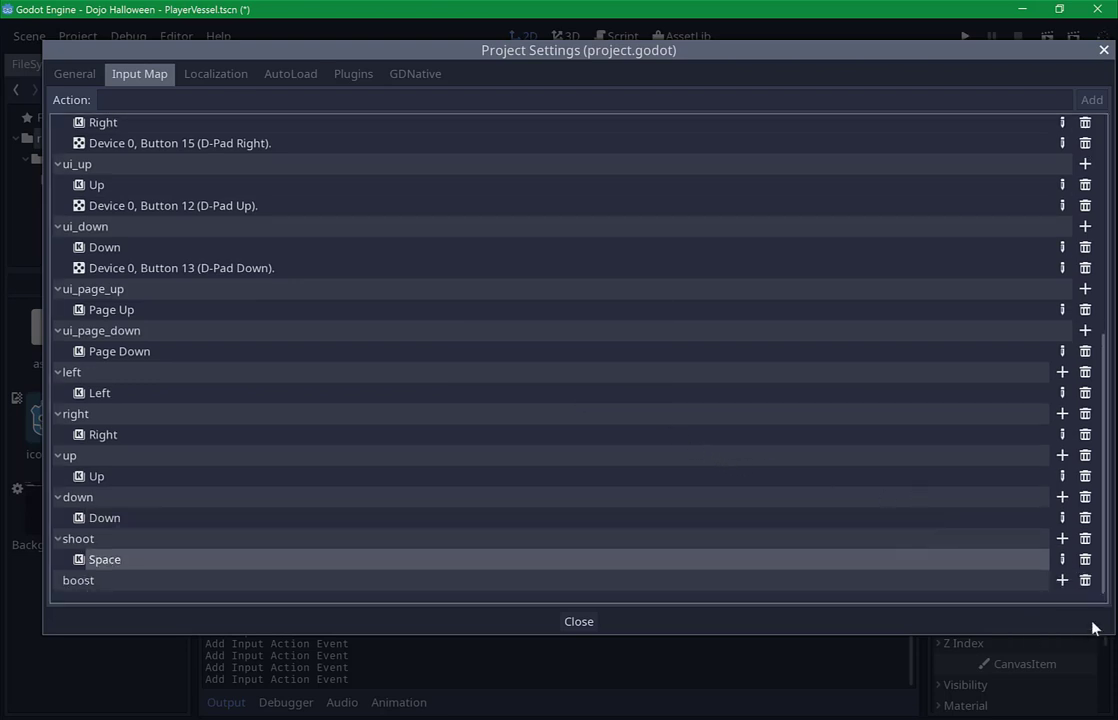
pyautogui.click(1062, 580)
pyautogui.click(1042, 603)
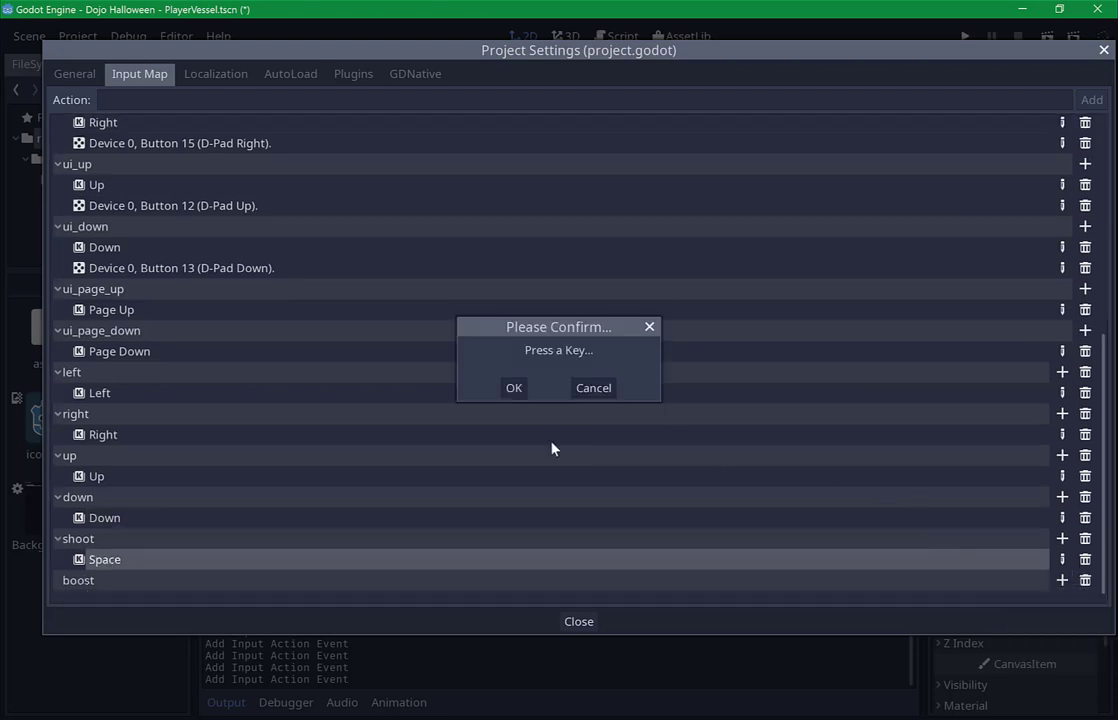
pyautogui.press('shift')
pyautogui.click(514, 388)
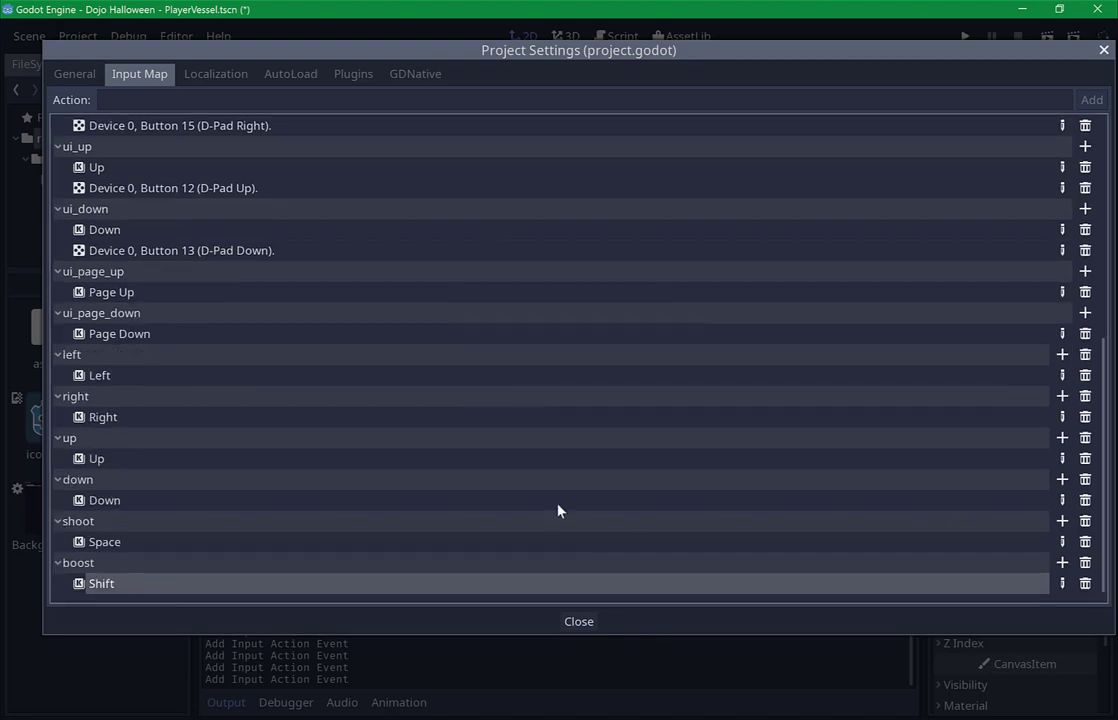
# Close Project Settings, save PlayerVessel, and begin attaching res://PlayerVessel.gd to its root.
pyautogui.click(577, 622)
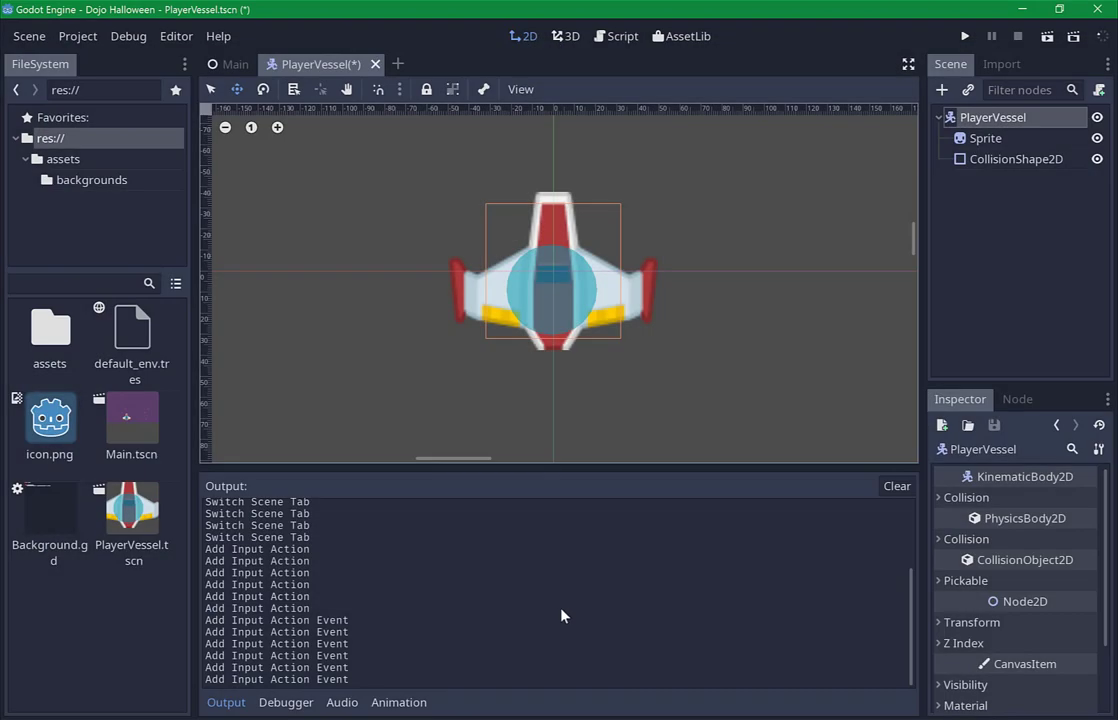
pyautogui.hotkey('ctrl', 's')
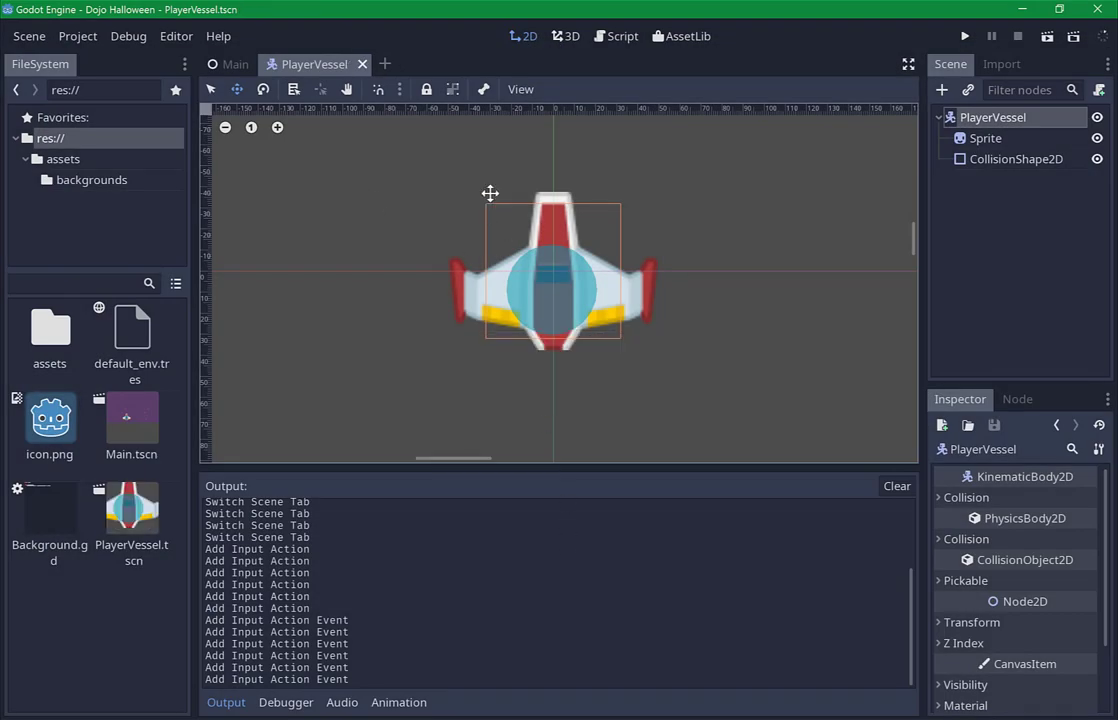
pyautogui.click(994, 124)
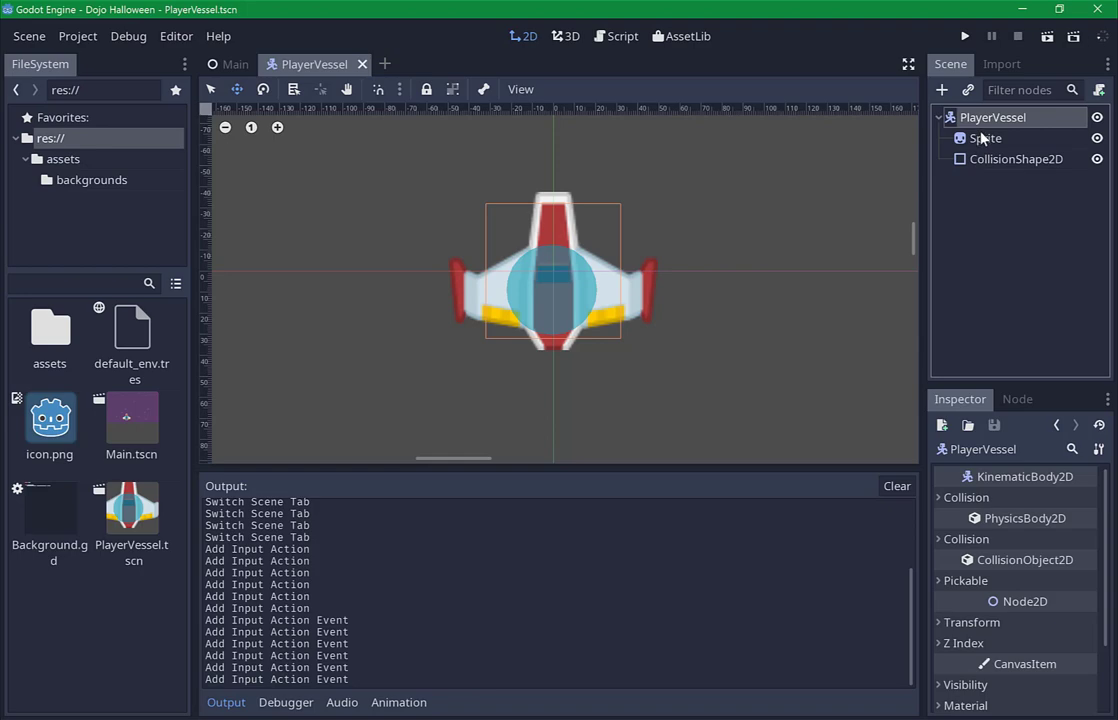
pyautogui.click(983, 136)
pyautogui.click(990, 117)
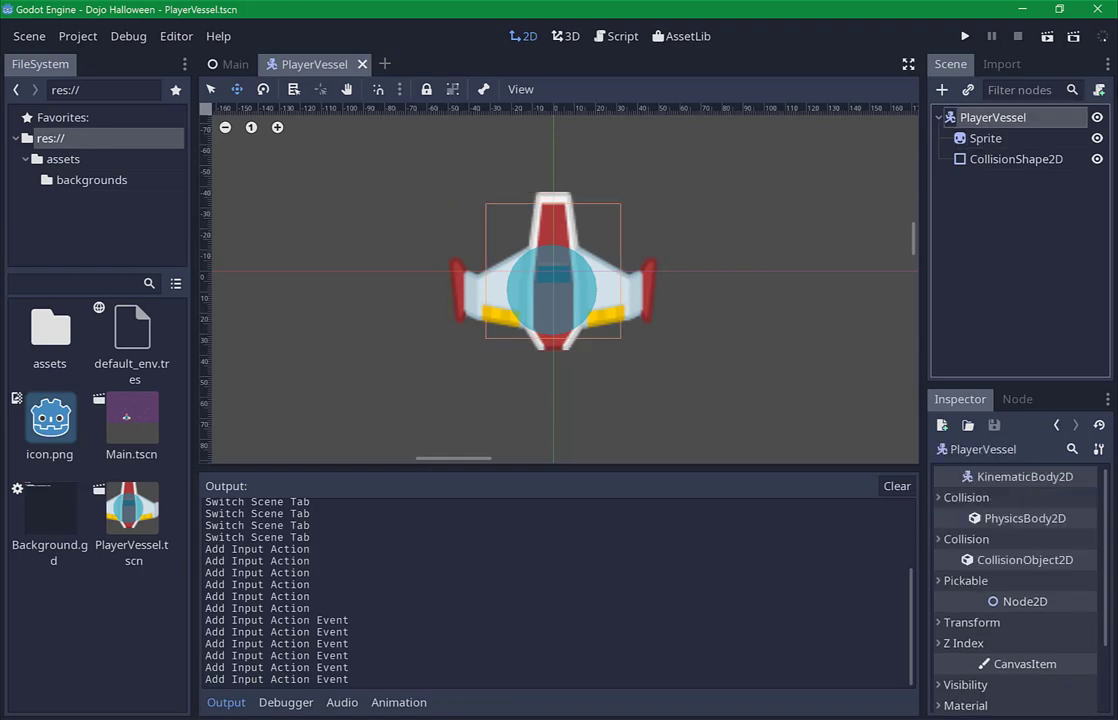
pyautogui.click(1099, 90)
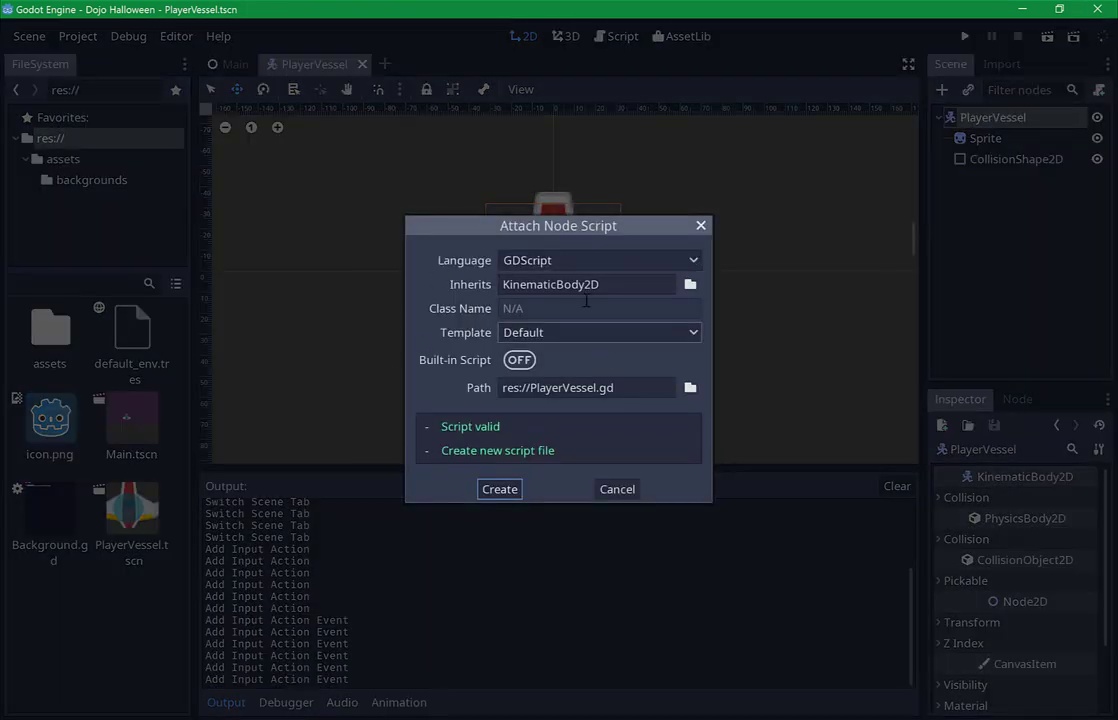
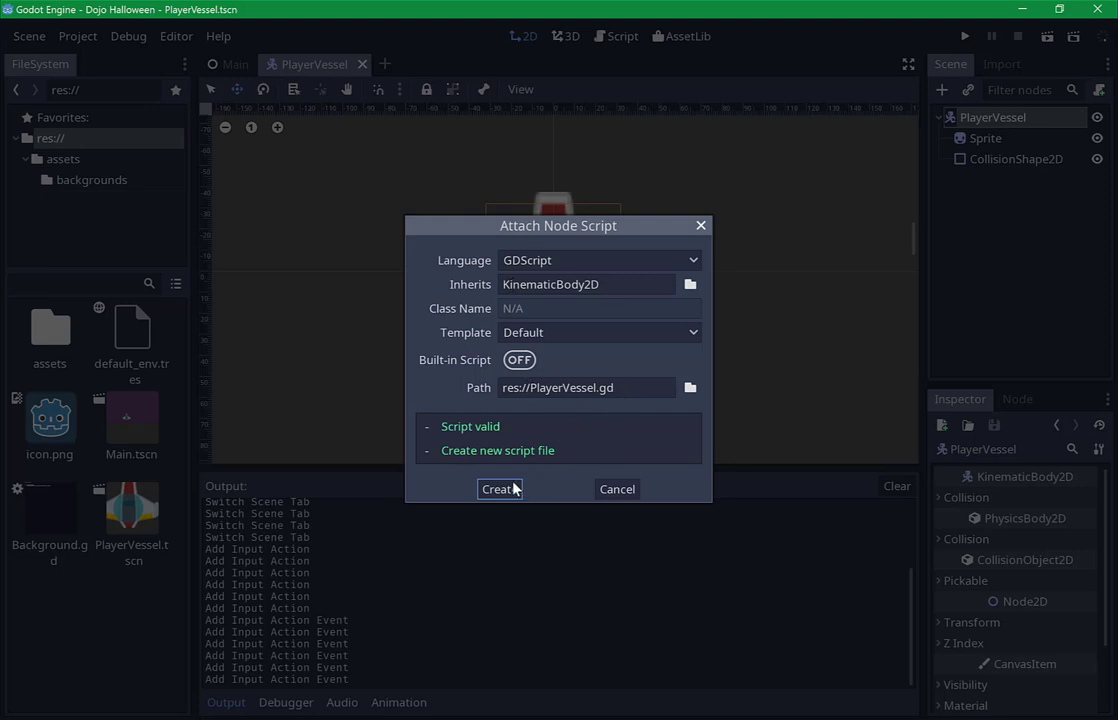
# Create res://PlayerVessel.gd from the Empty template and attach it to PlayerVessel.
pyautogui.click(561, 334)
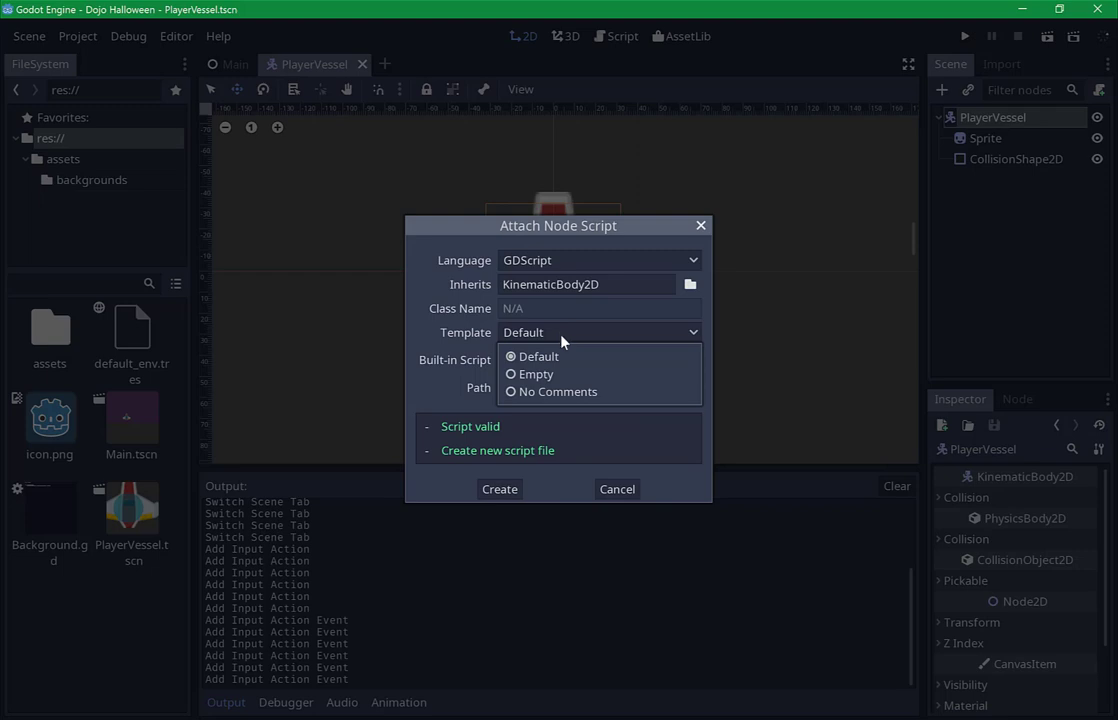
pyautogui.click(561, 376)
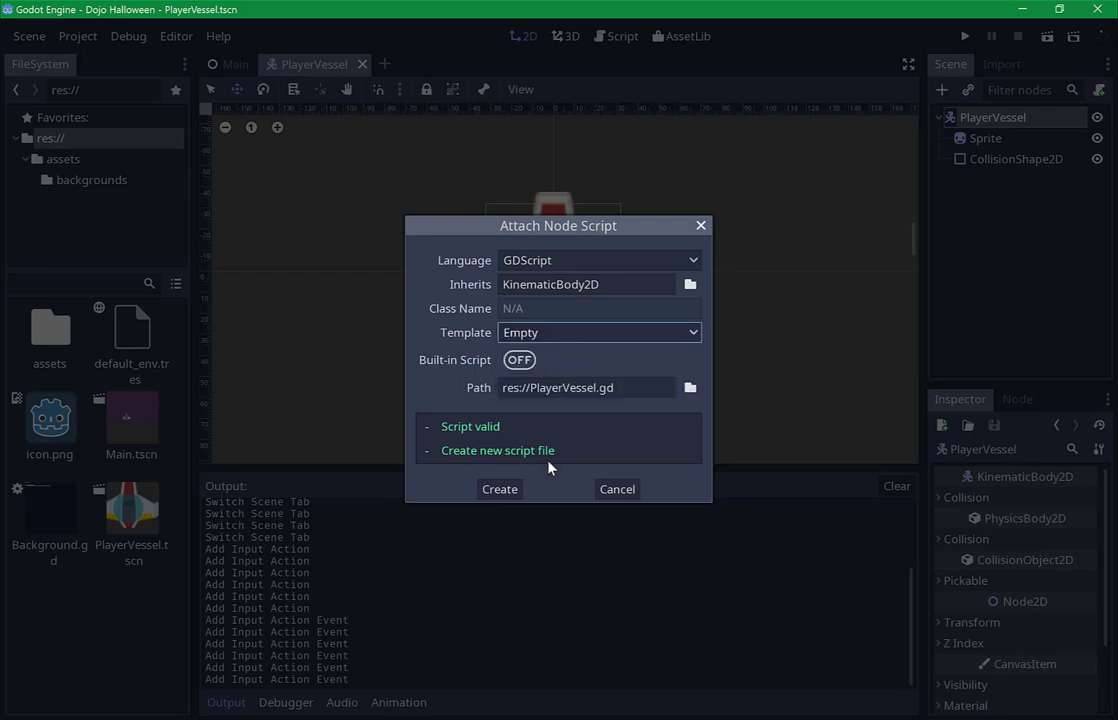
pyautogui.click(500, 489)
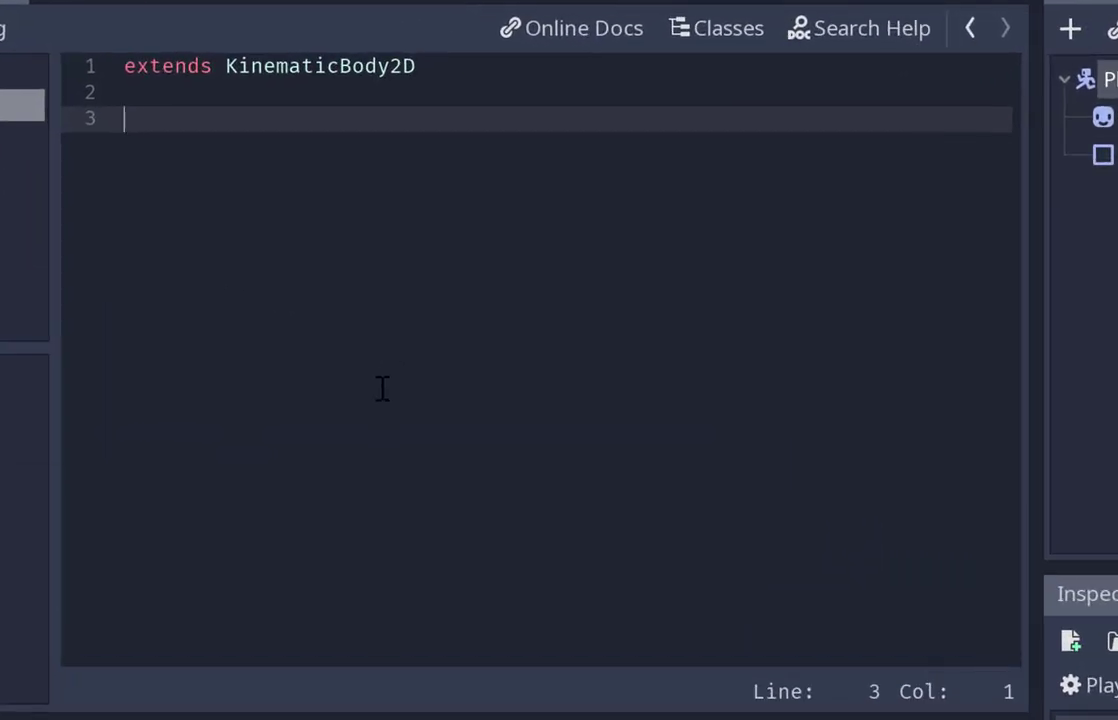
# Write func _process(delta) declaring var dir = Vector2(0,0), and save the script.
pyautogui.write('fun')
pyautogui.write('c _')
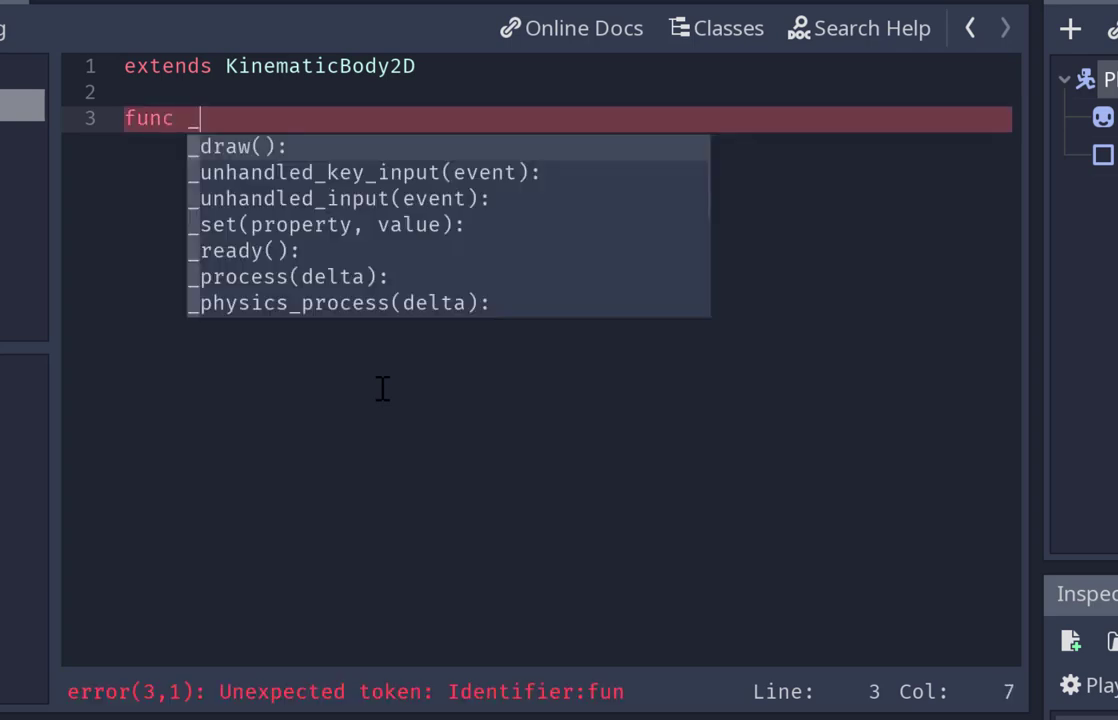
pyautogui.write('pro')
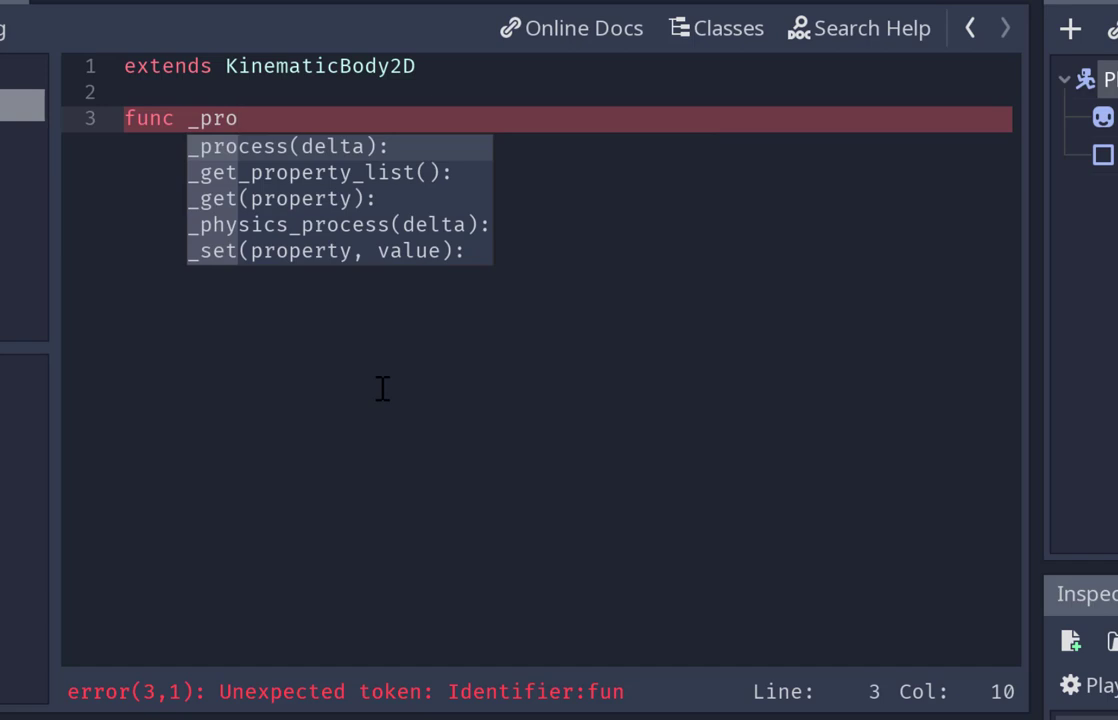
pyautogui.press('Return')
pyautogui.press('Return')
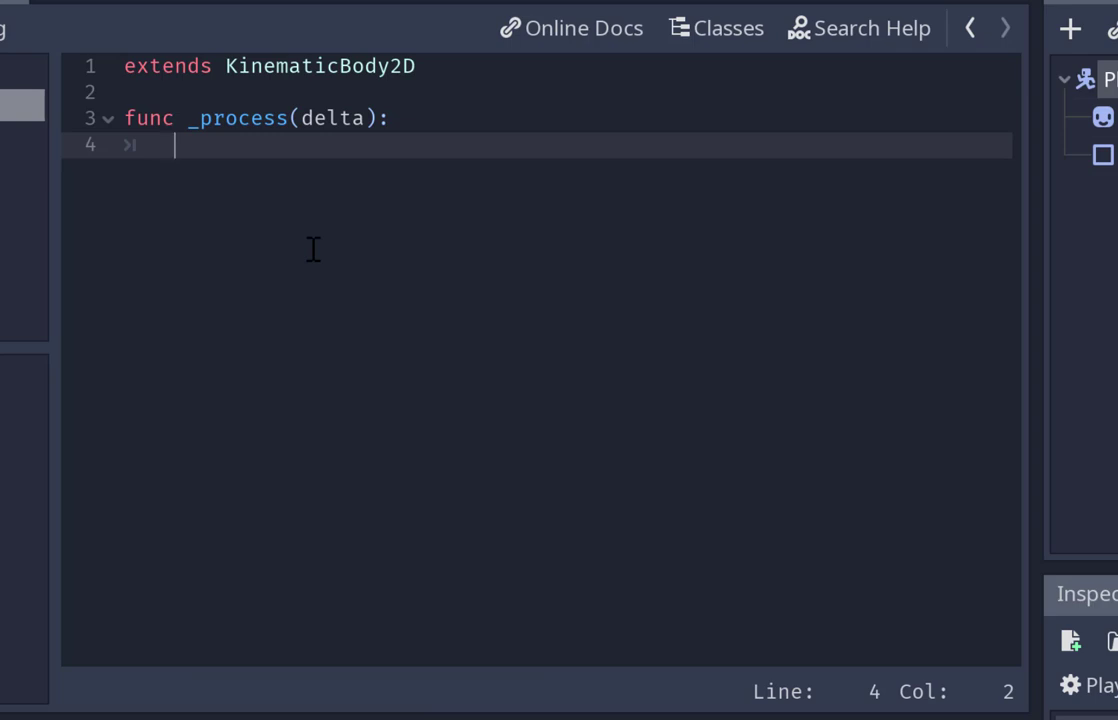
pyautogui.write('var d')
pyautogui.write('ir = ')
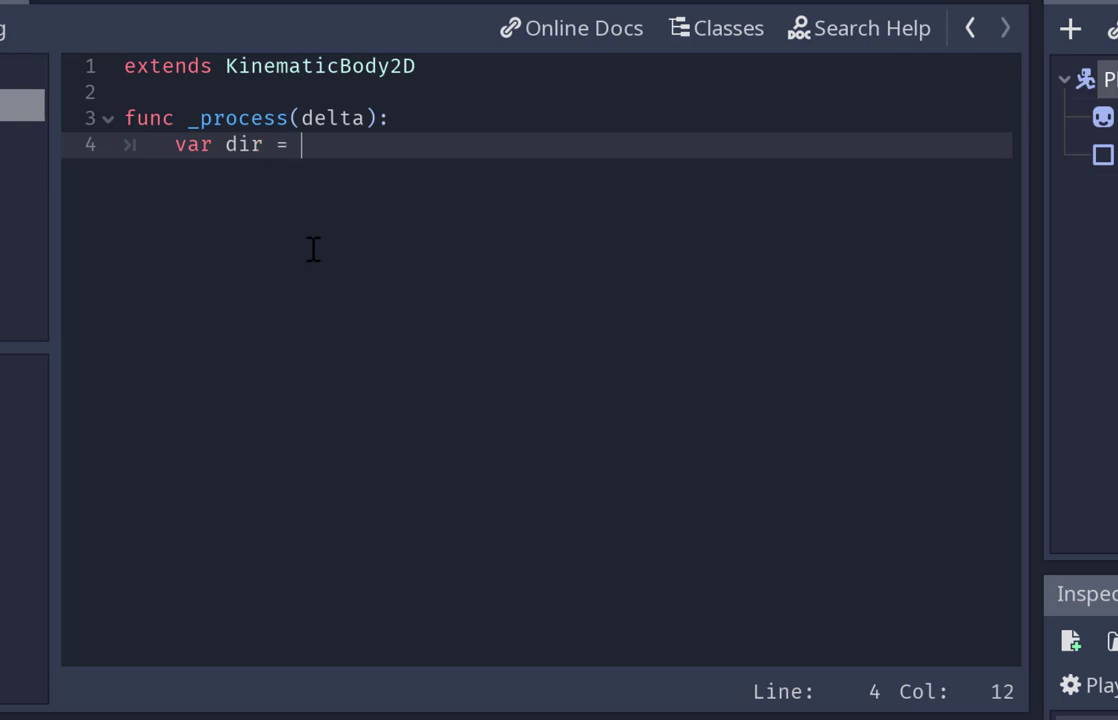
pyautogui.write('Vecto')
pyautogui.press('Return')
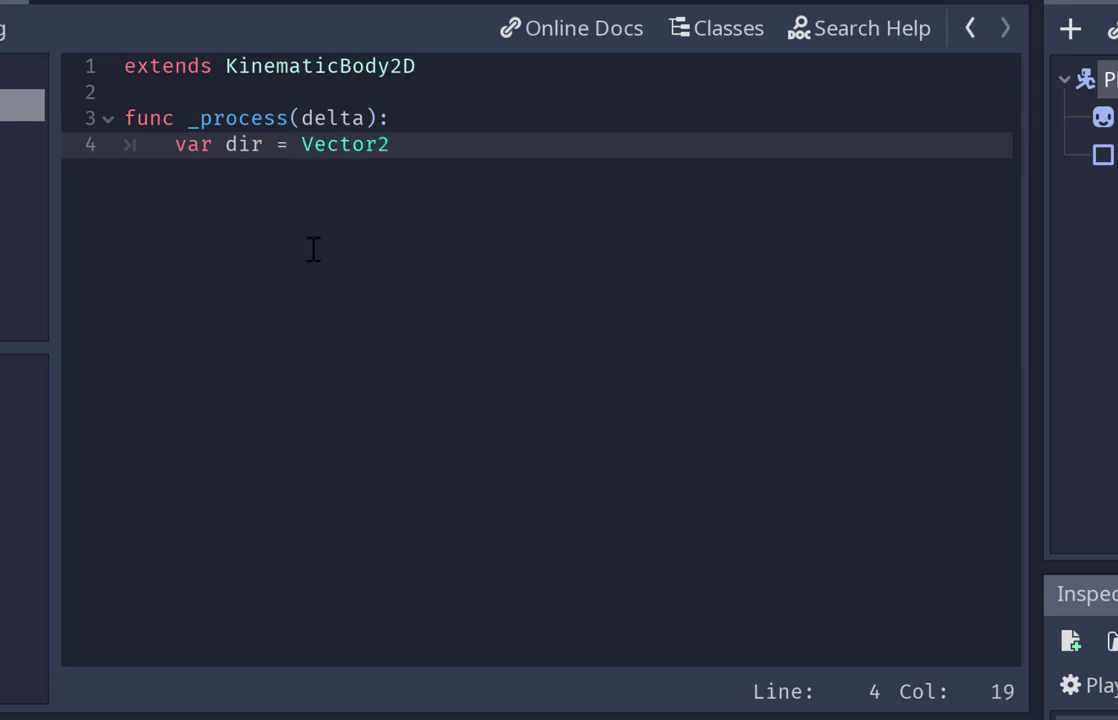
pyautogui.write('(0')
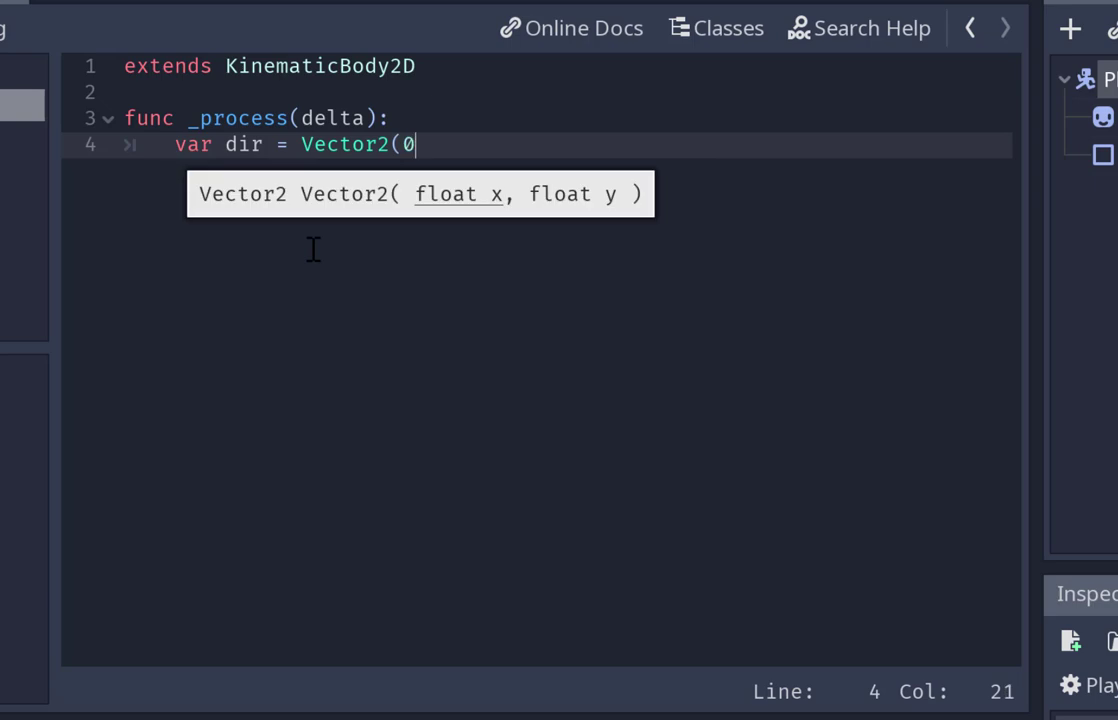
pyautogui.write(',0)')
pyautogui.press('Return')
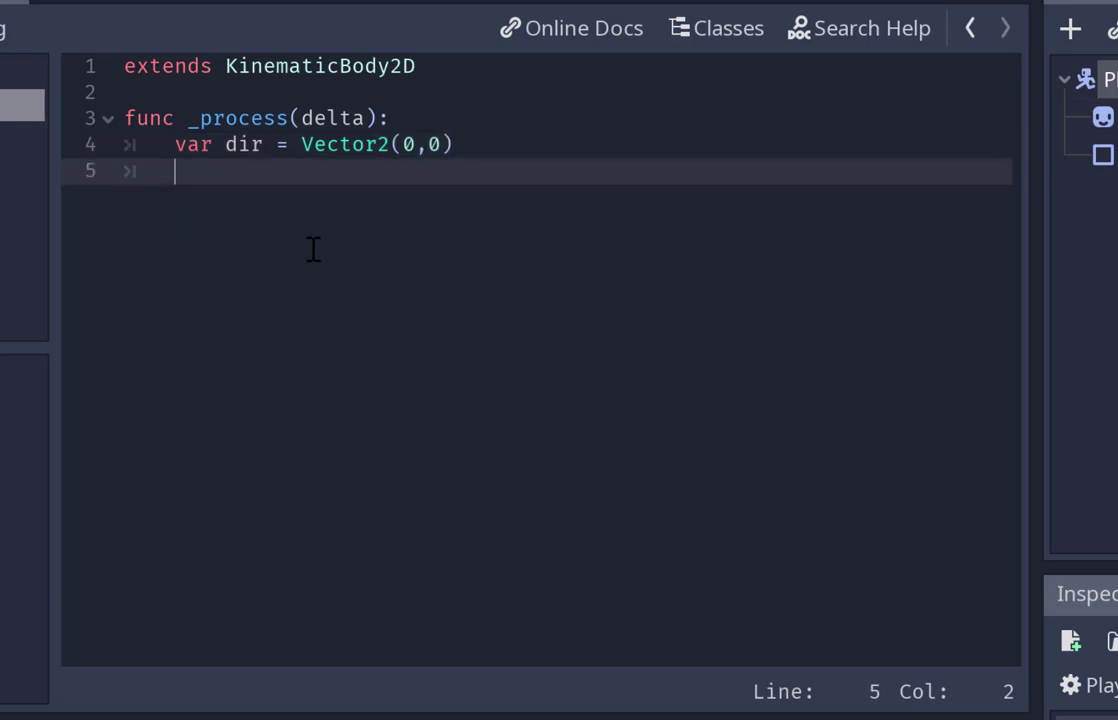
pyautogui.hotkey('ctrl', 's')
# Add an if Input.action_press("left") block setting dir.x = dir.x - x, and save.
pyautogui.write('if ')
pyautogui.write('Inp')
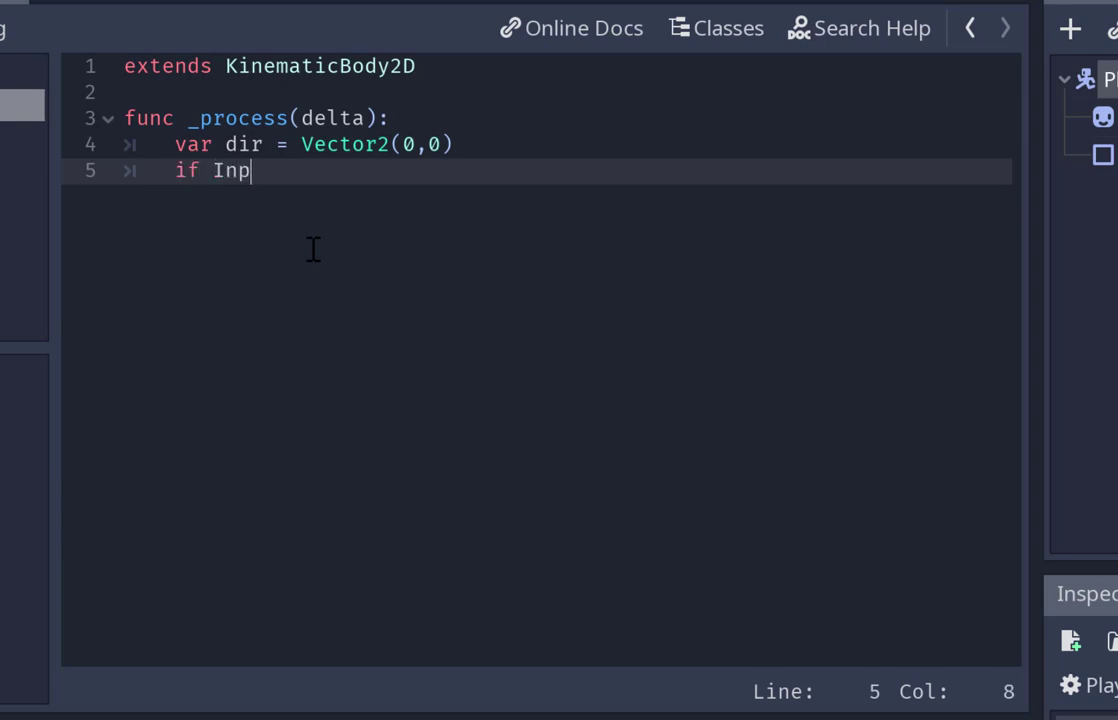
pyautogui.write('ut.act')
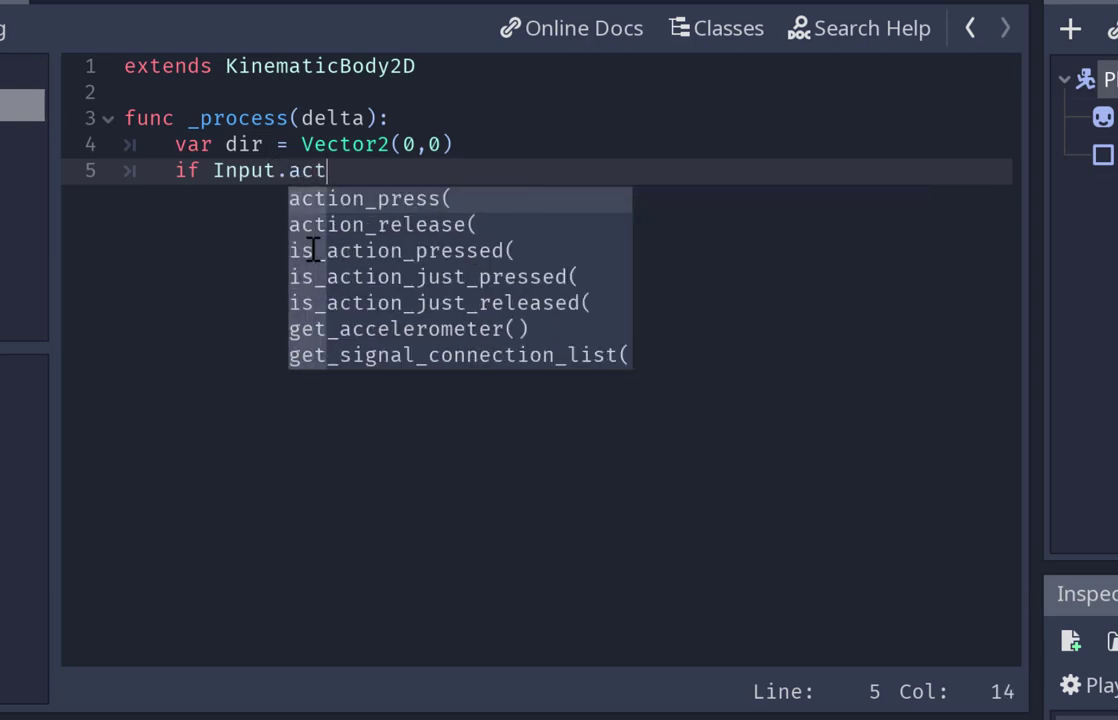
pyautogui.press('Return')
pyautogui.write('"')
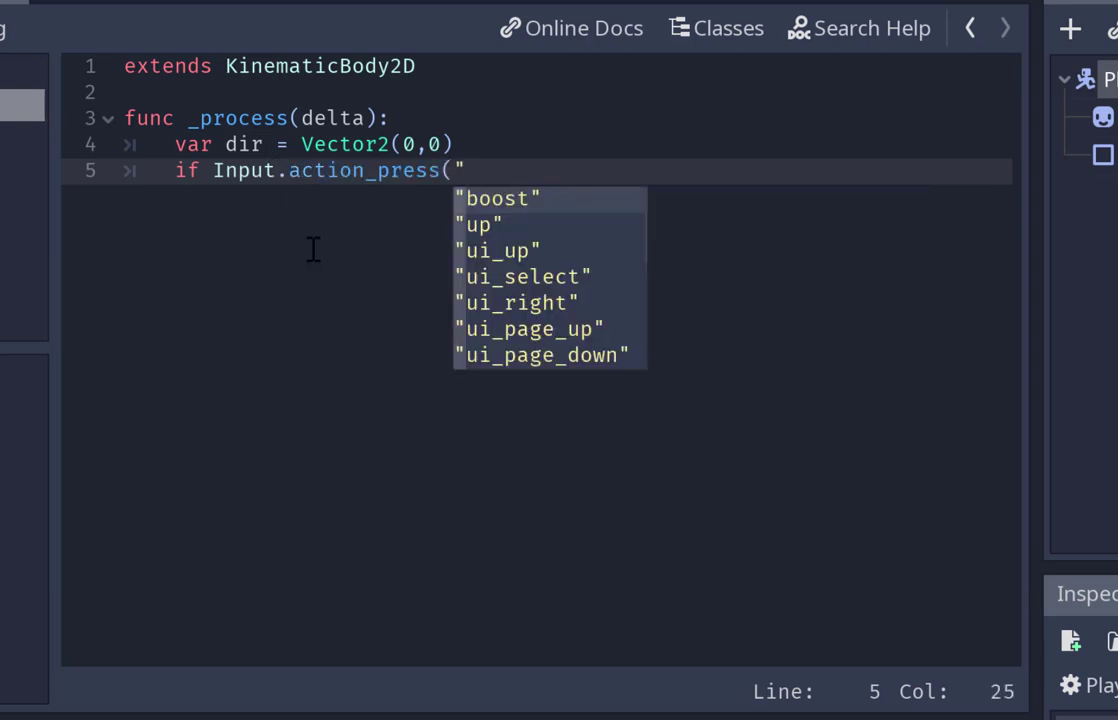
pyautogui.write('l')
pyautogui.press('Return')
pyautogui.write('):')
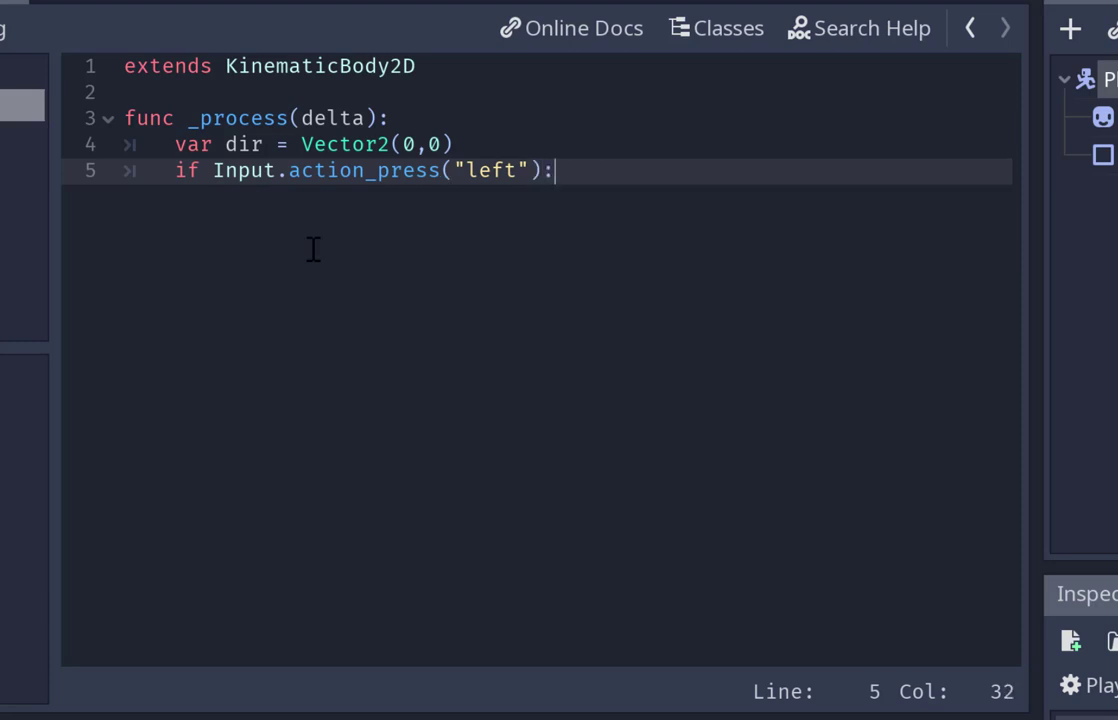
pyautogui.press('Return')
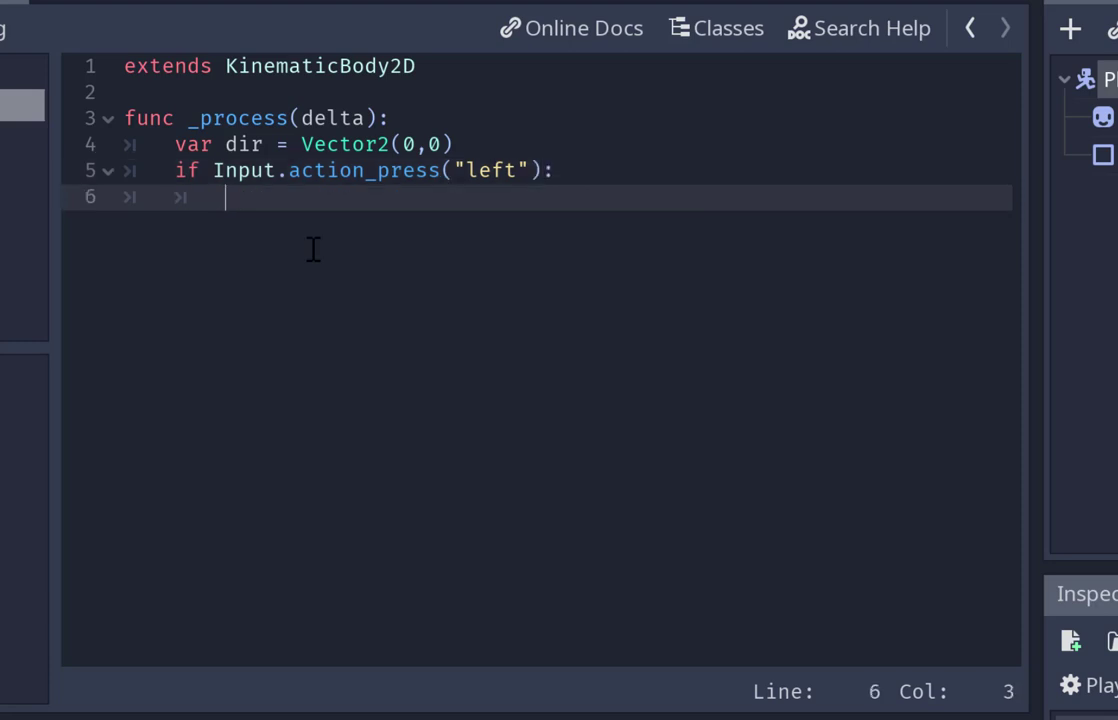
pyautogui.write('dir.')
pyautogui.write('x')
pyautogui.write(' = dir')
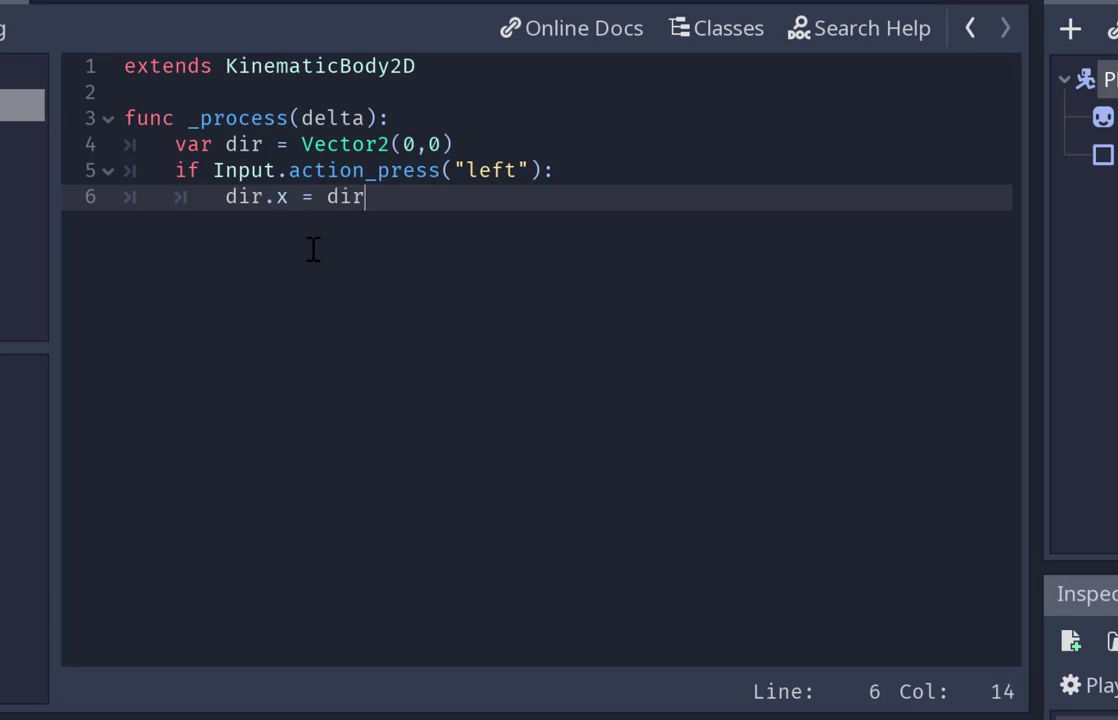
pyautogui.write('.x -')
pyautogui.press('BackSpace')
pyautogui.write('- x')
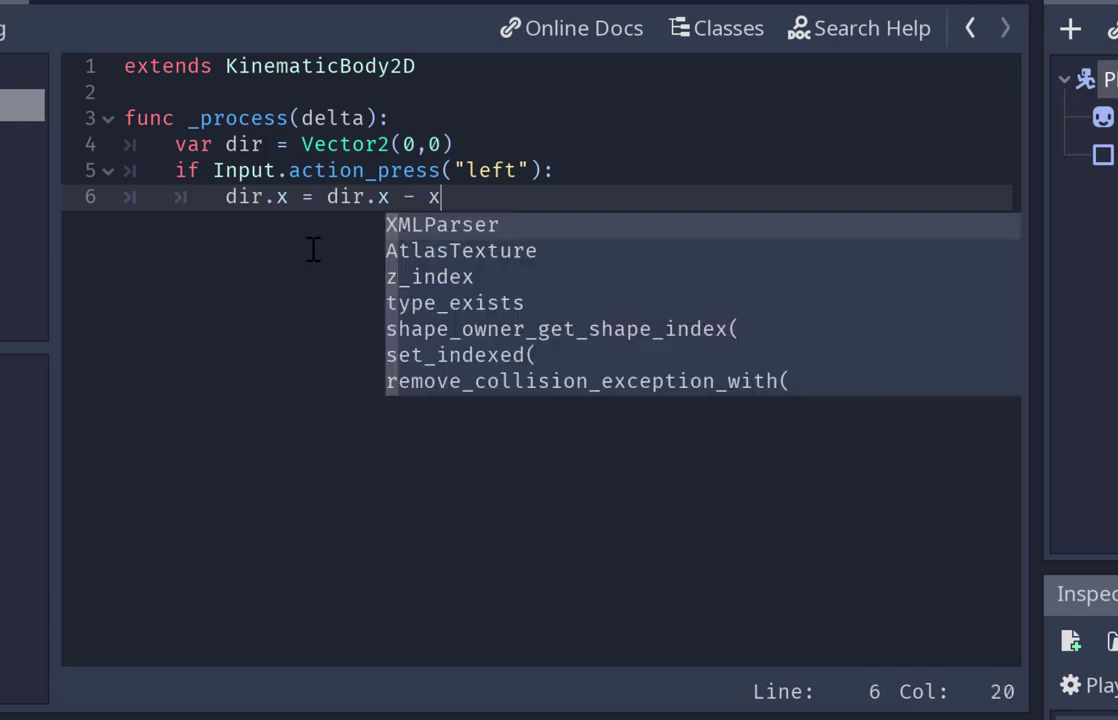
pyautogui.press('Escape')
pyautogui.press('Return')
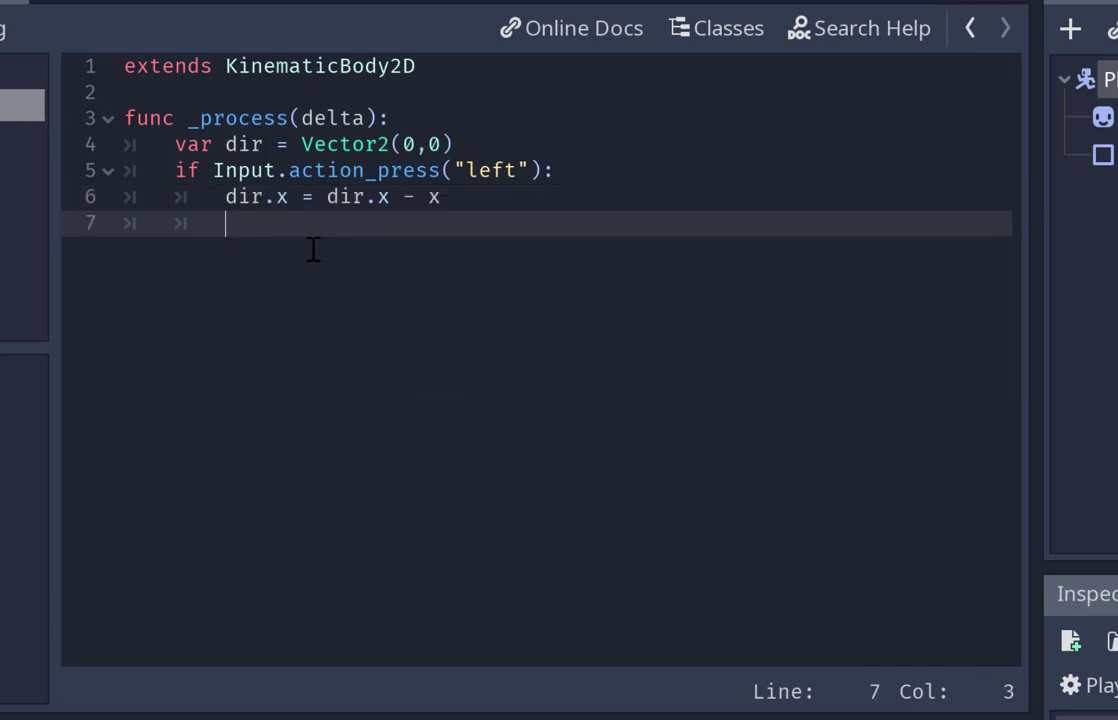
pyautogui.hotkey('ctrl', 's')
# Duplicate the left check, making the copy add 1 to dir.x and the original subtract 1.
pyautogui.moveTo(440, 196); pyautogui.dragTo(155, 183)
pyautogui.hotkey('ctrl', 'c')
pyautogui.click(242, 240)
pyautogui.press('BackSpace')
pyautogui.hotkey('ctrl', 'v')
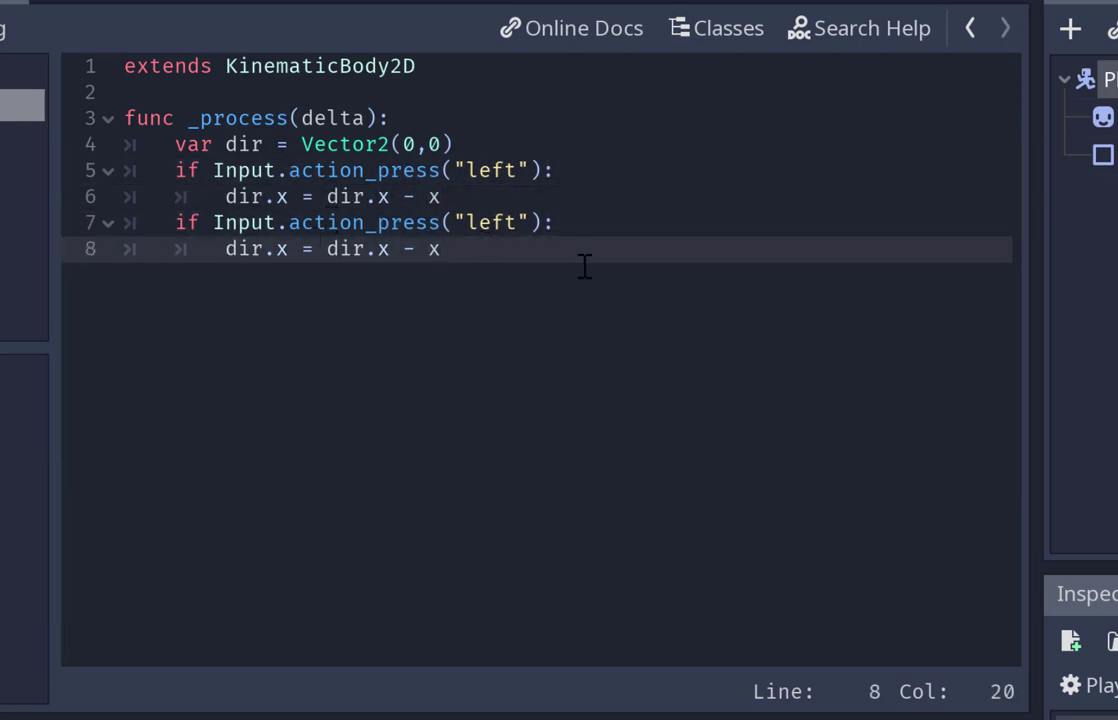
pyautogui.press('Left')
pyautogui.press('Left')
pyautogui.press('Left')
pyautogui.press('Delete')
pyautogui.write('+')
pyautogui.press('Right')
pyautogui.press('Right')
pyautogui.press('BackSpace')
pyautogui.write('1')
pyautogui.press('Up')
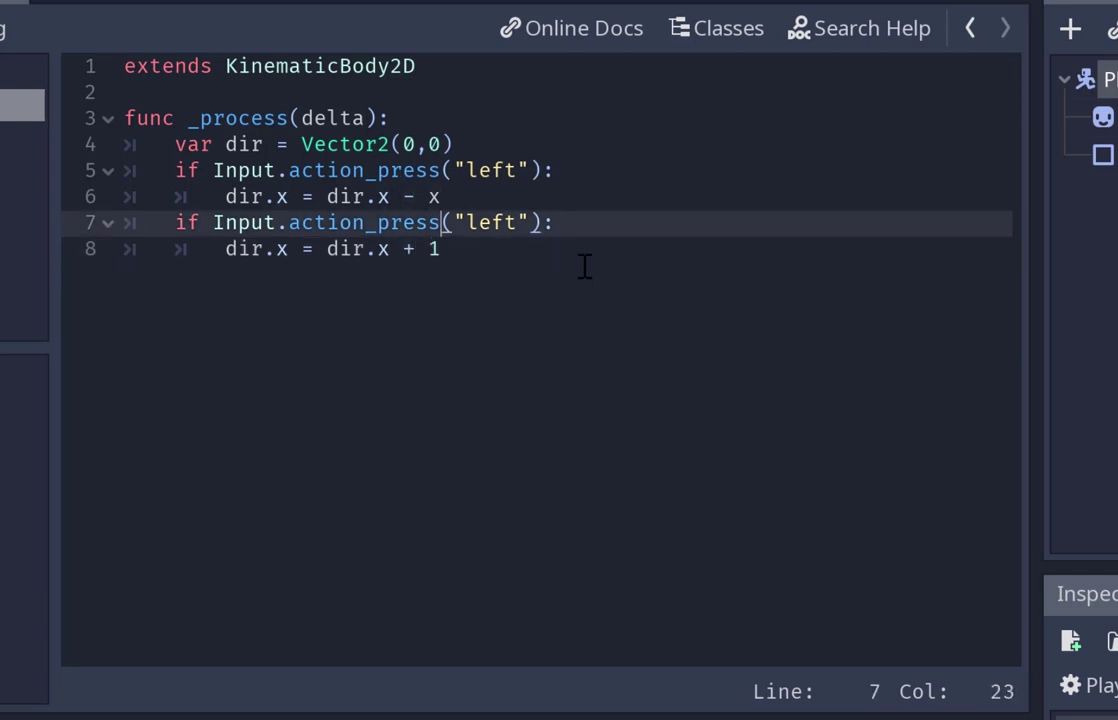
pyautogui.press('Up')
pyautogui.press('BackSpace')
pyautogui.write('1')
# Rename the copied check's action to "right", add a blank line below it, and save.
pyautogui.press('Down')
pyautogui.press('Right')
pyautogui.press('Right')
pyautogui.press('Right')
pyautogui.press('Right')
pyautogui.press('Right')
pyautogui.press('BackSpace')
pyautogui.press('BackSpace')
pyautogui.press('BackSpace')
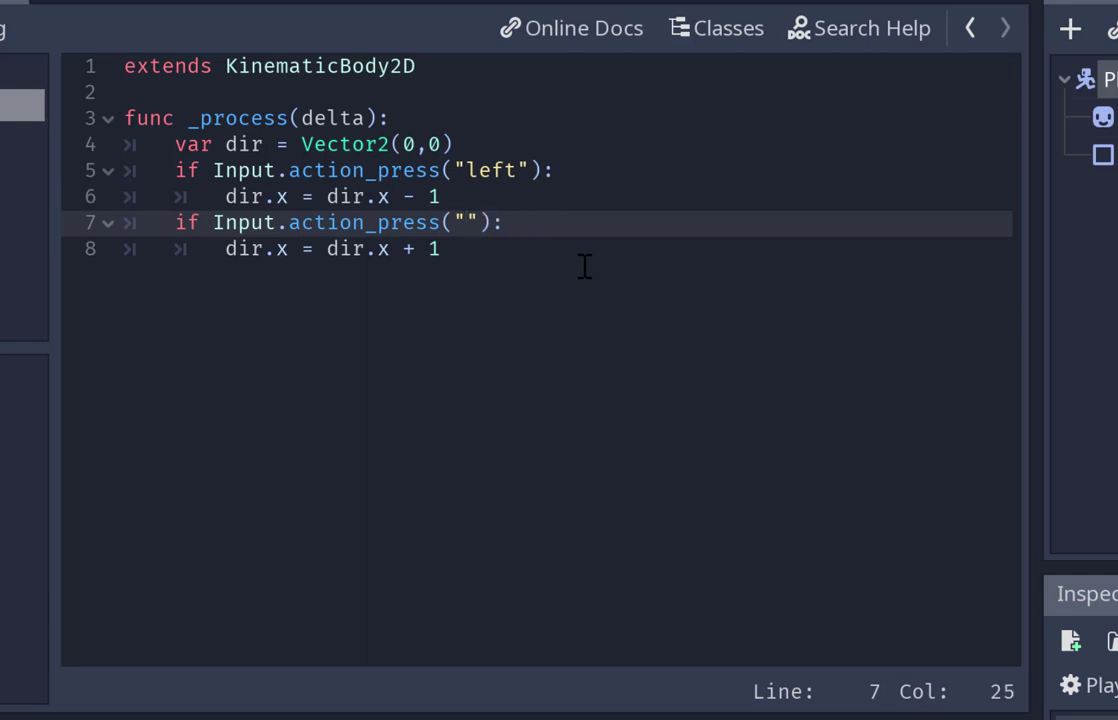
pyautogui.write('right')
pyautogui.hotkey('ctrl', 's')
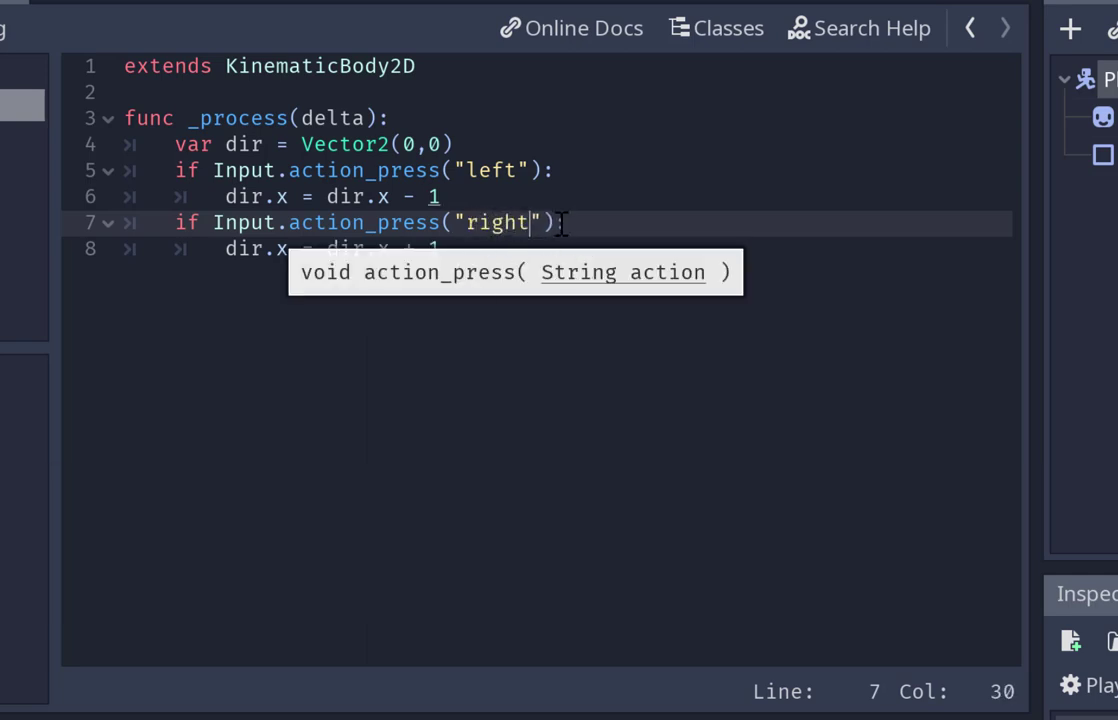
pyautogui.press('Right')
pyautogui.press('Right')
pyautogui.press('Down')
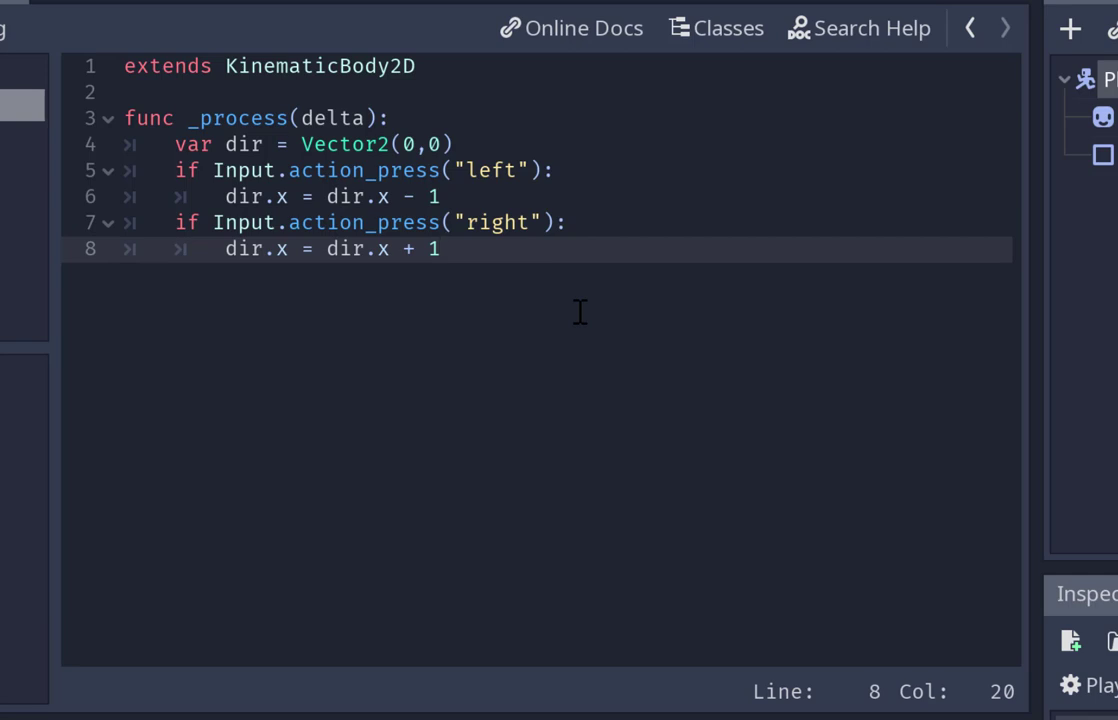
pyautogui.press('Return')
pyautogui.press('Return')
pyautogui.hotkey('shift', 'Up')
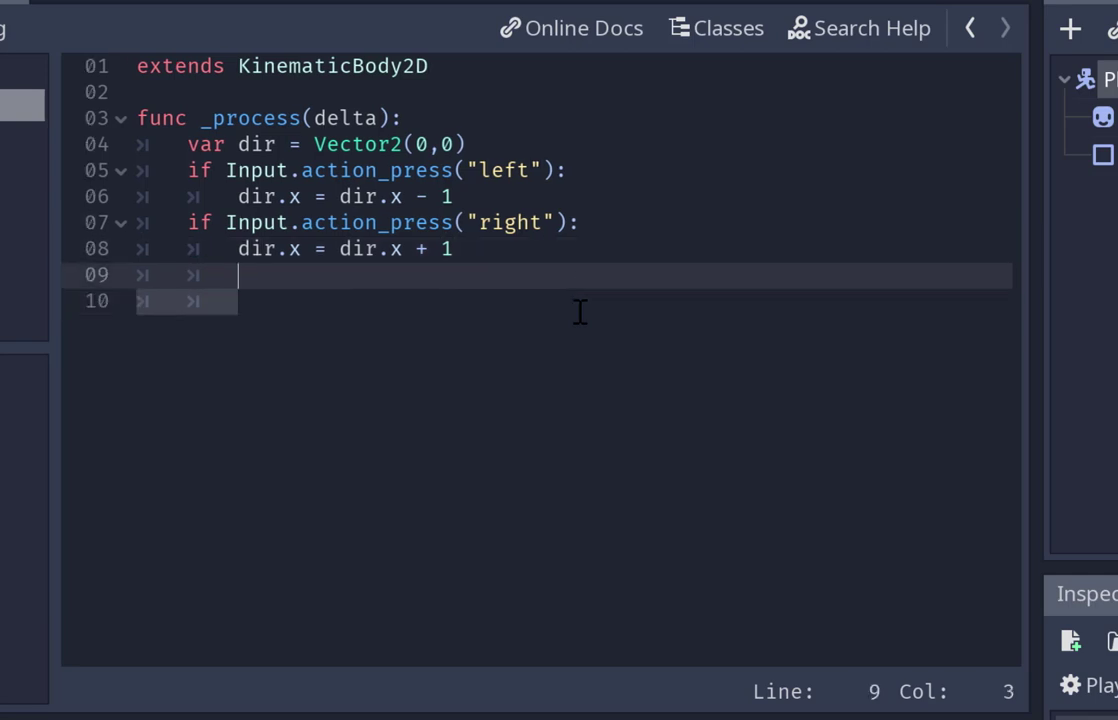
pyautogui.press('BackSpace')
pyautogui.press('BackSpace')
pyautogui.hotkey('ctrl', 's')
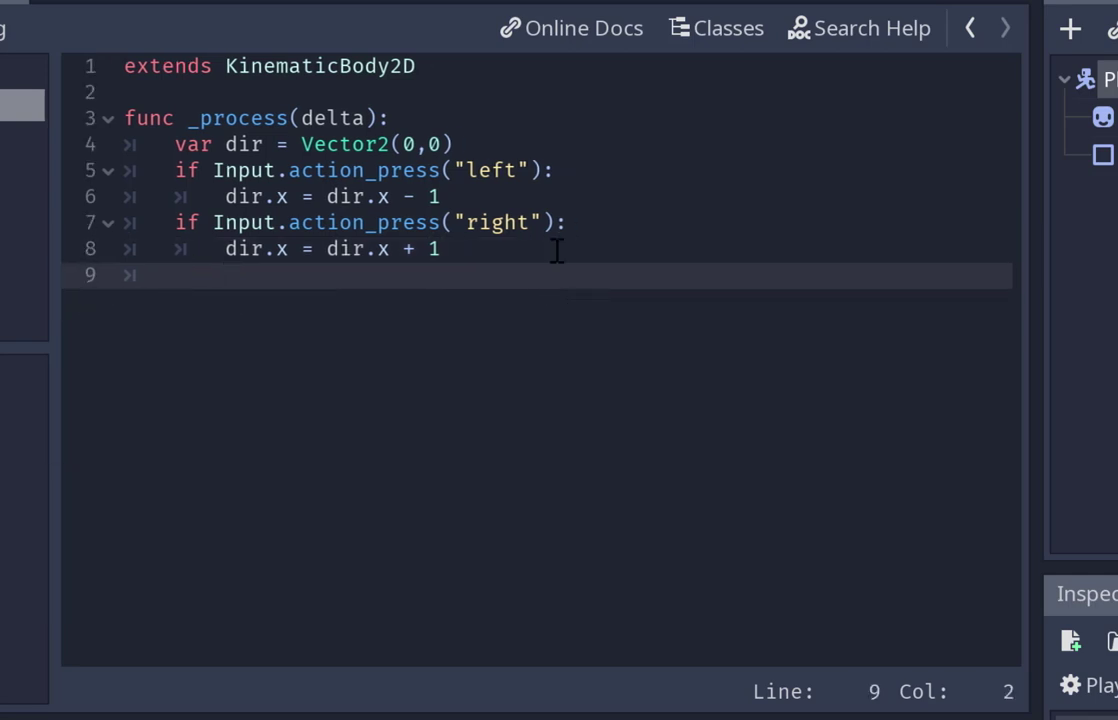
# Copy the left and right checks below and rename their actions to "up" and "down".
pyautogui.moveTo(441, 248); pyautogui.dragTo(175, 170)
pyautogui.hotkey('ctrl', 'c')
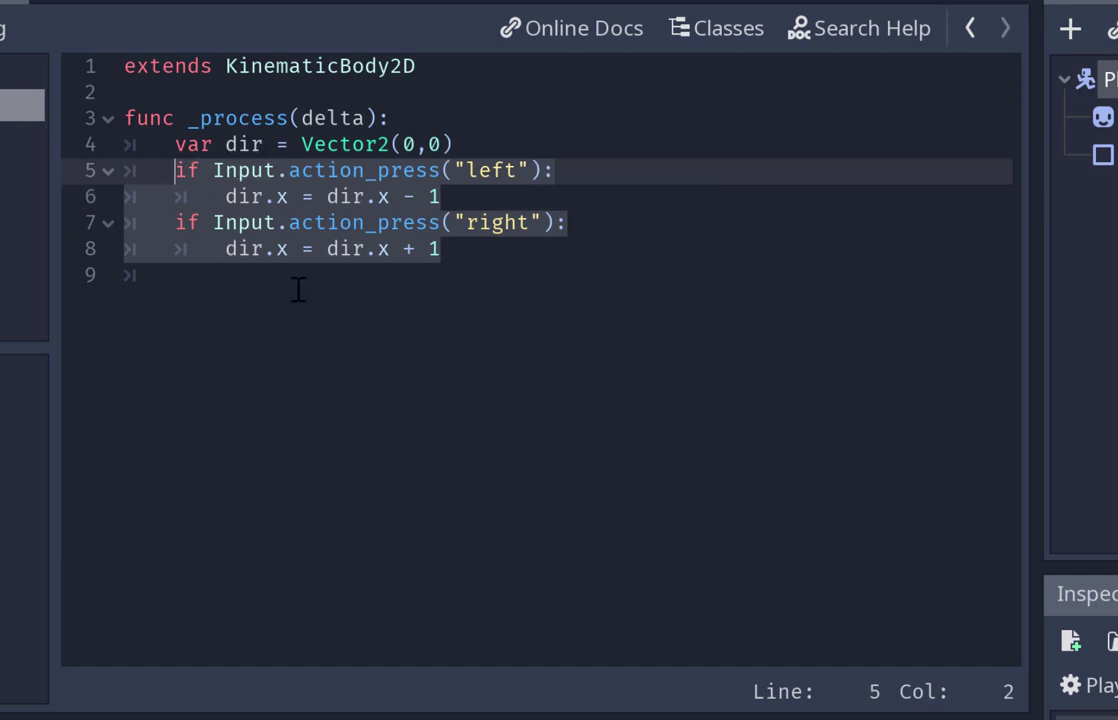
pyautogui.click(297, 290)
pyautogui.hotkey('ctrl', 'v')
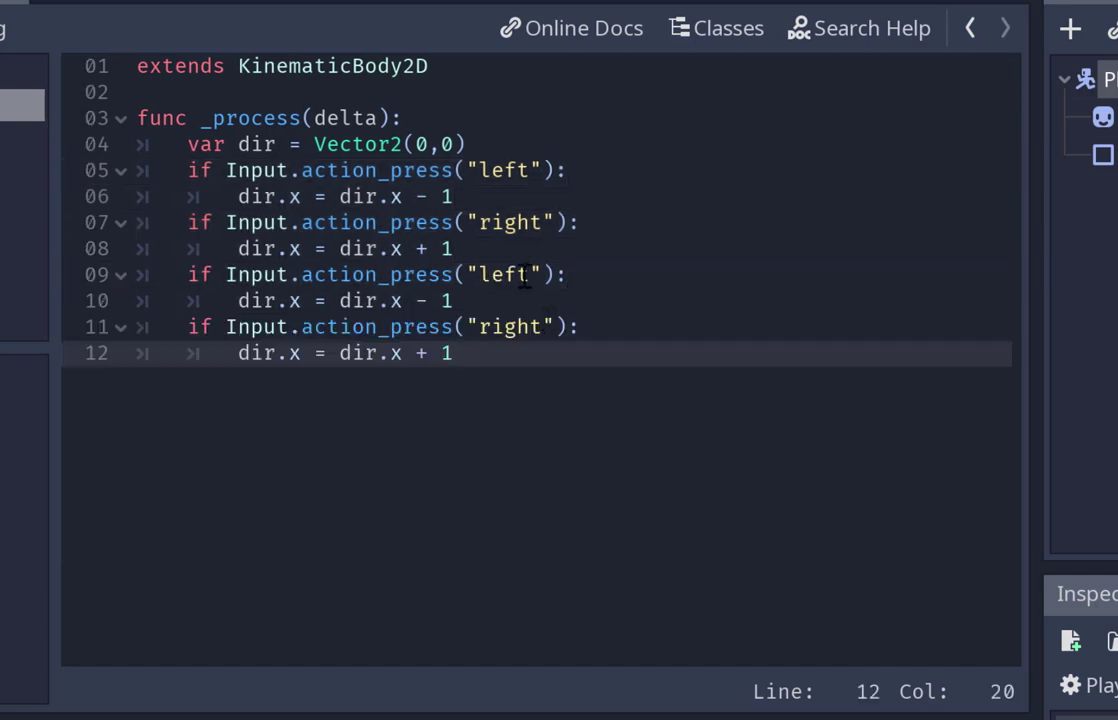
pyautogui.doubleClick(505, 274)
pyautogui.write('upd')
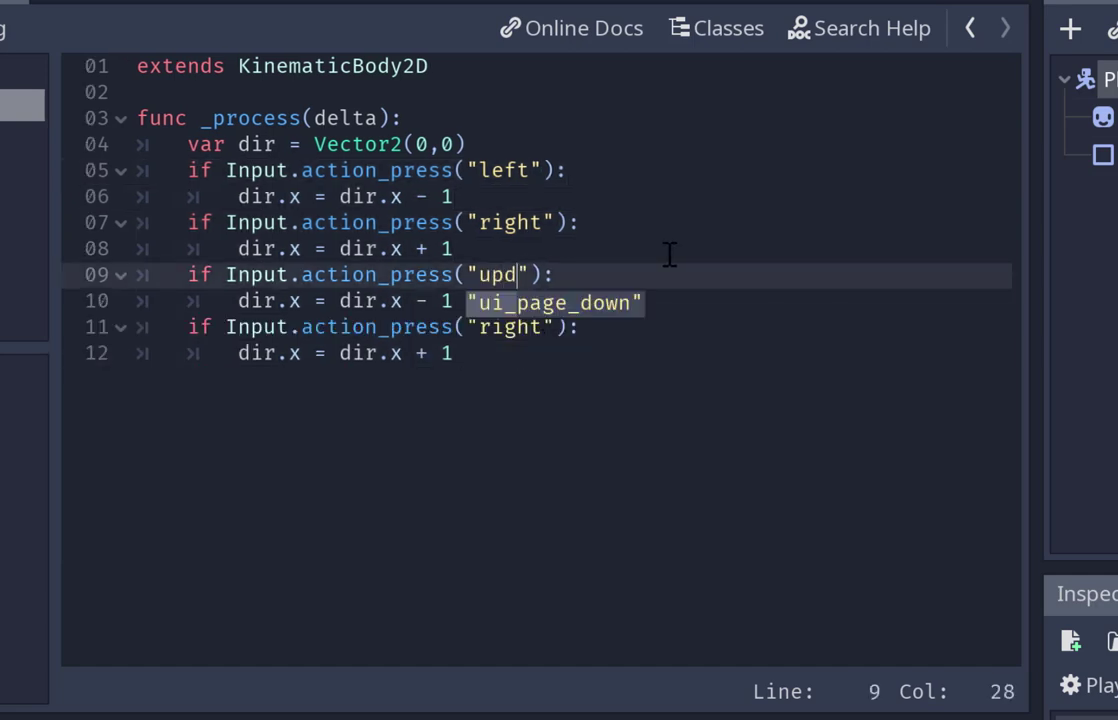
pyautogui.press('BackSpace')
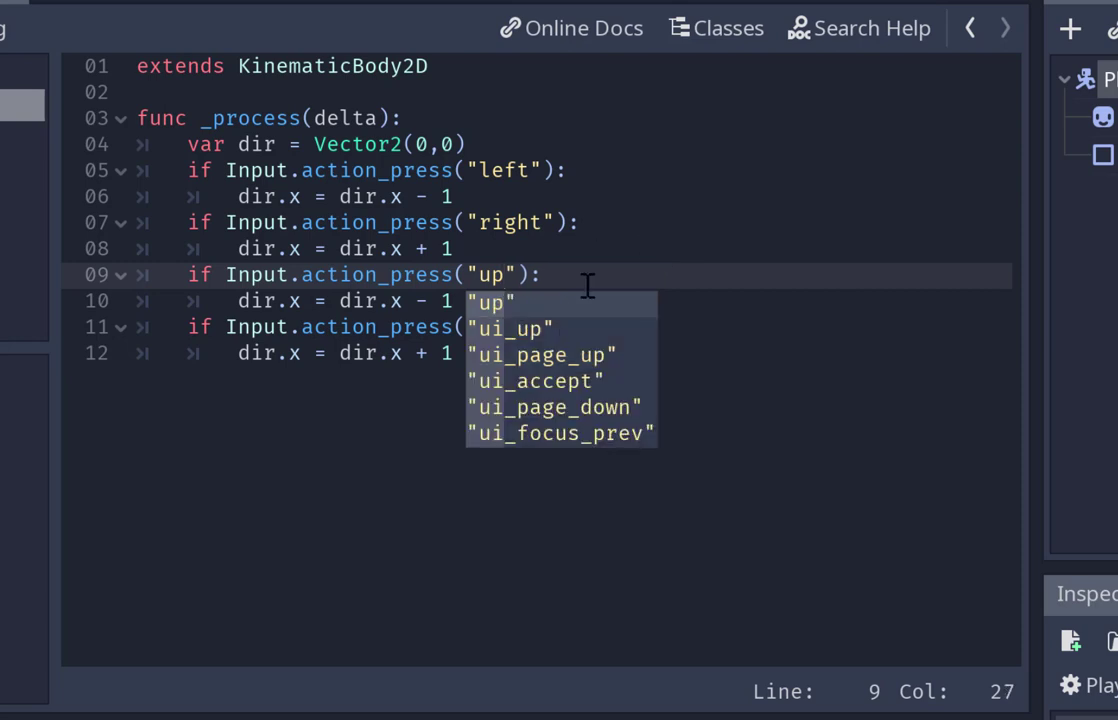
pyautogui.press('Escape')
pyautogui.press('Up')
pyautogui.press('Up')
pyautogui.press('Up')
pyautogui.doubleClick(513, 320)
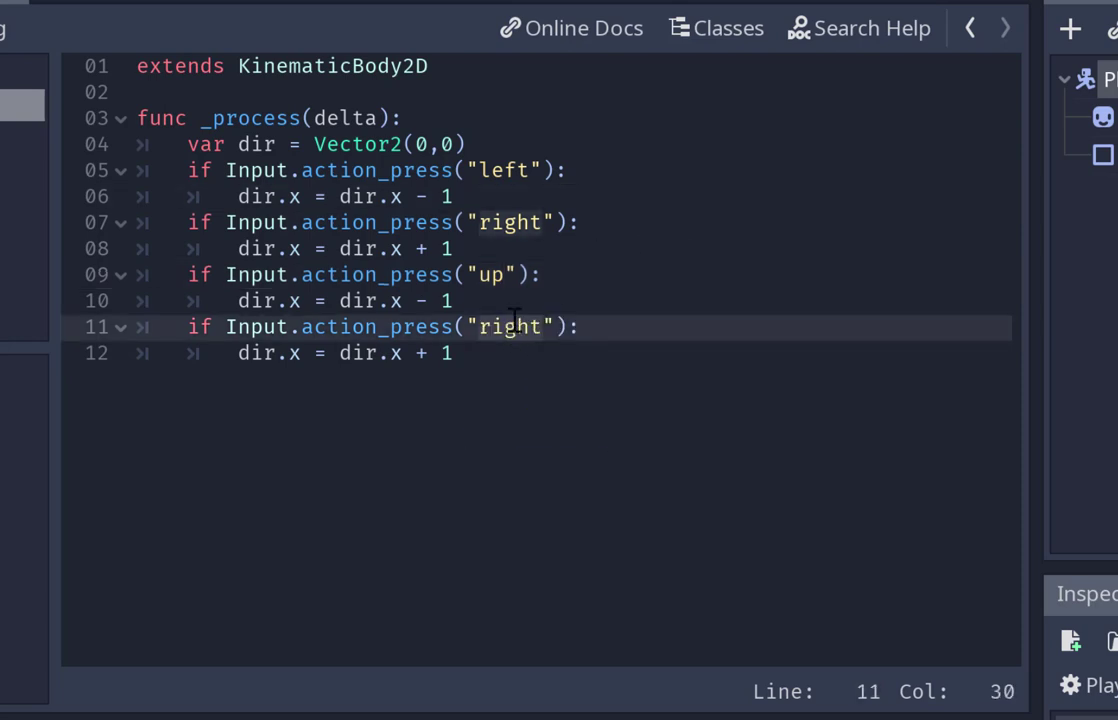
pyautogui.write('down')
# Change both dir.x references on line 10 to dir.y.
pyautogui.click(290, 300)
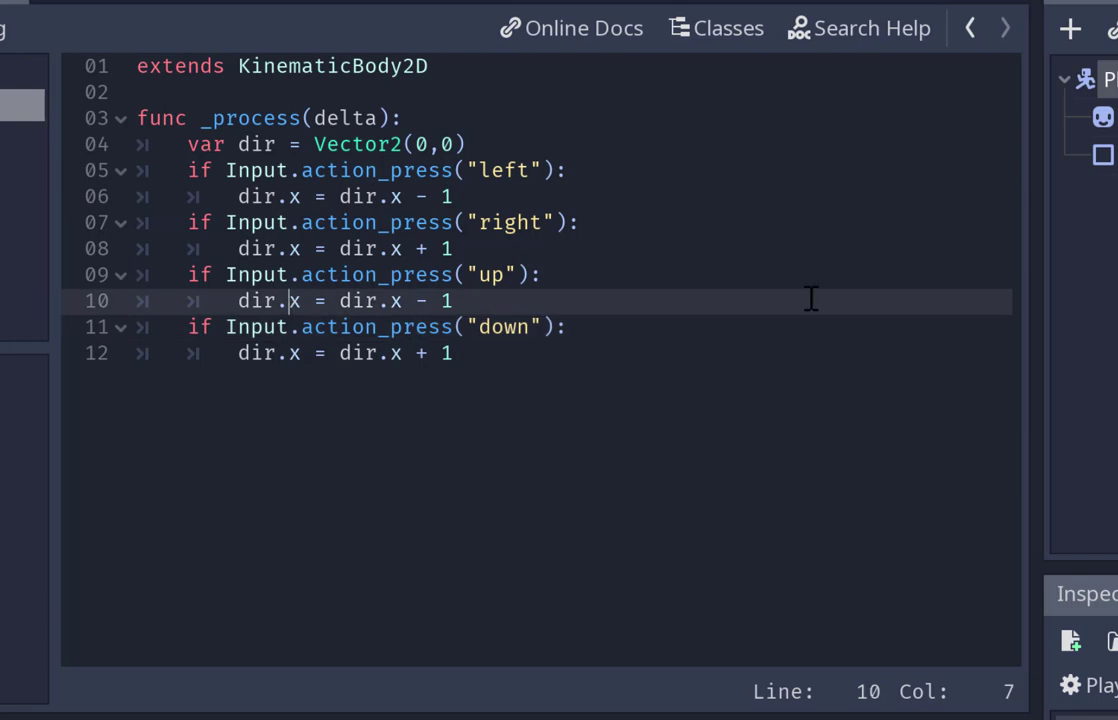
pyautogui.press('Right')
pyautogui.press('BackSpace')
pyautogui.write('y')
pyautogui.press('Right')
pyautogui.press('Right')
pyautogui.press('End')
pyautogui.press('Left')
pyautogui.press('Left')
pyautogui.press('Left')
pyautogui.press('Left')
pyautogui.press('BackSpace')
pyautogui.write('y')
# Change both dir.x references on line 12 to dir.y, save, and start a new line after it.
pyautogui.click(310, 350)
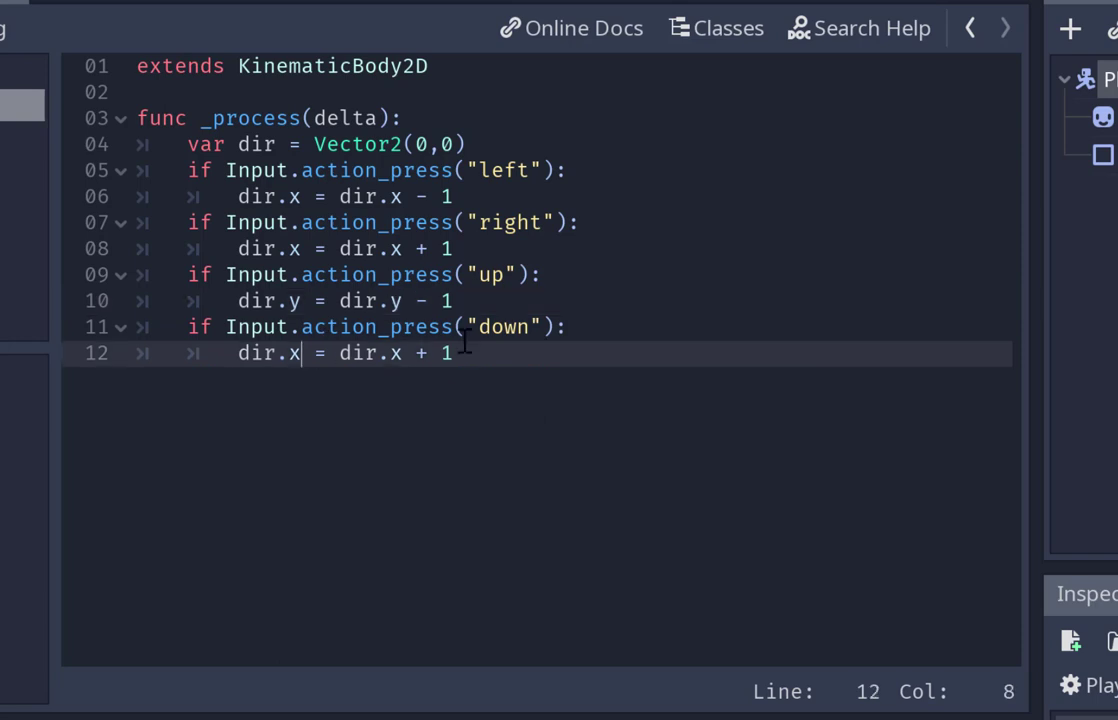
pyautogui.press('BackSpace')
pyautogui.write('y')
pyautogui.press('Right')
pyautogui.press('End')
pyautogui.press('Left')
pyautogui.press('Left')
pyautogui.press('Right')
pyautogui.press('Right')
pyautogui.press('Left')
pyautogui.press('Left')
pyautogui.press('Left')
pyautogui.press('Left')
pyautogui.press('BackSpace')
pyautogui.write('y')
pyautogui.hotkey('ctrl', 's')
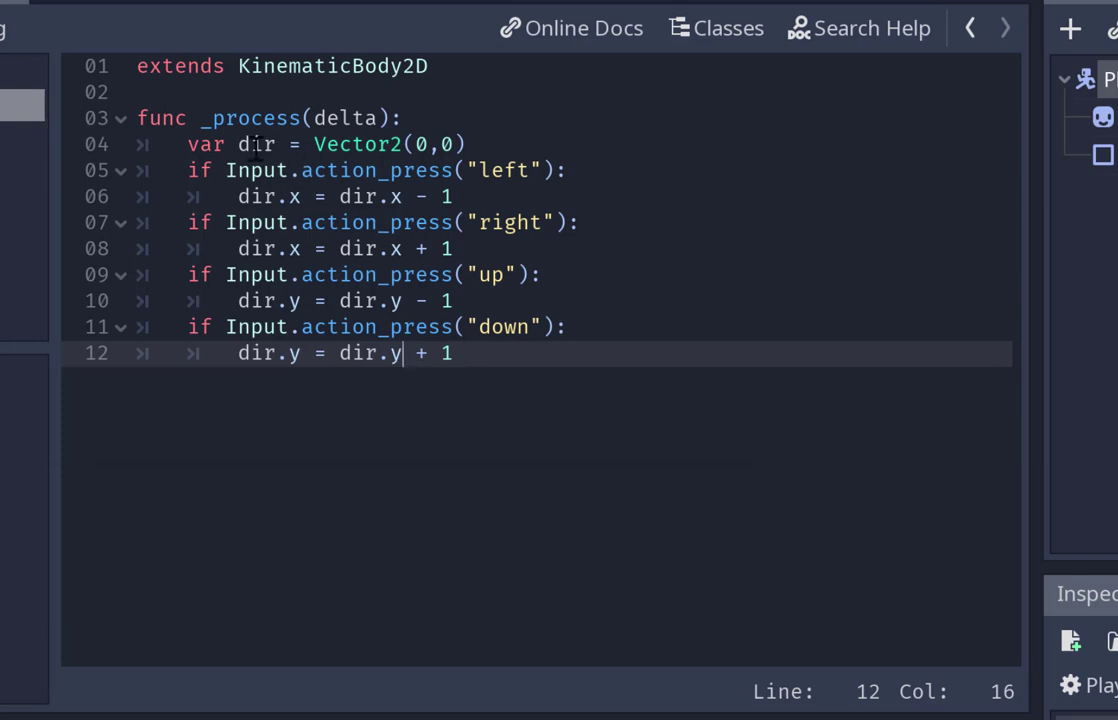
pyautogui.doubleClick(248, 152)
pyautogui.click(499, 353)
pyautogui.press('Return')
pyautogui.press('Return')
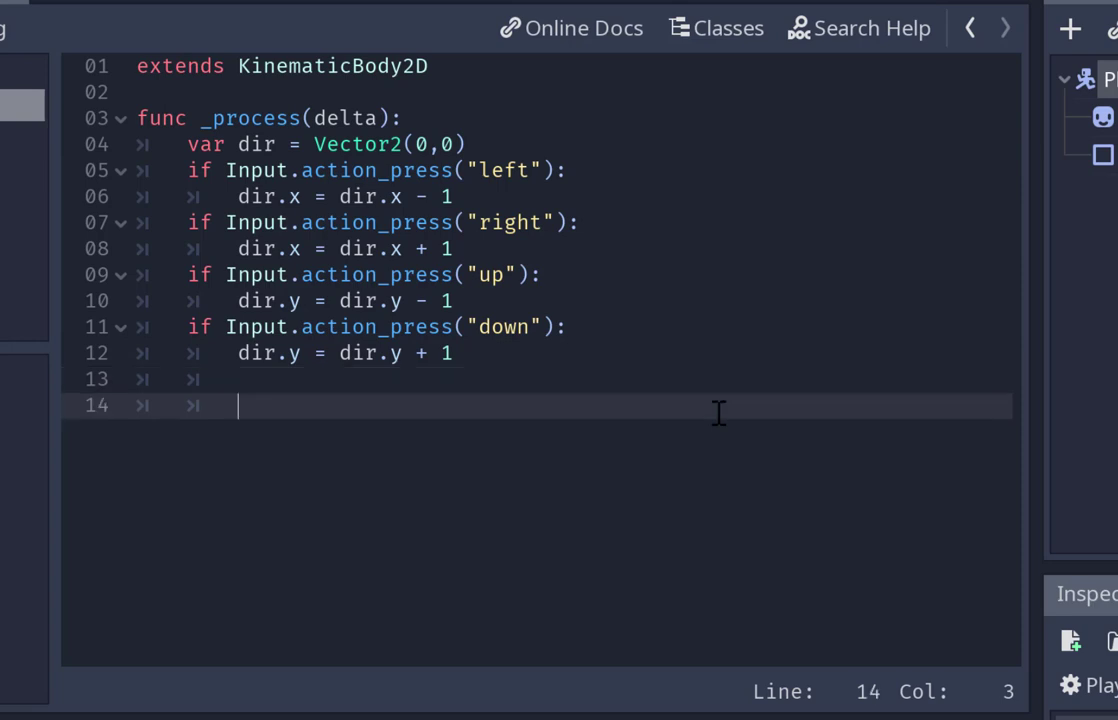
# At function level on line 14, write move_and_collide(dir using the autocomplete suggestion.
pyautogui.press('BackSpace')
pyautogui.hotkey('ctrl', 's')
pyautogui.write('mo')
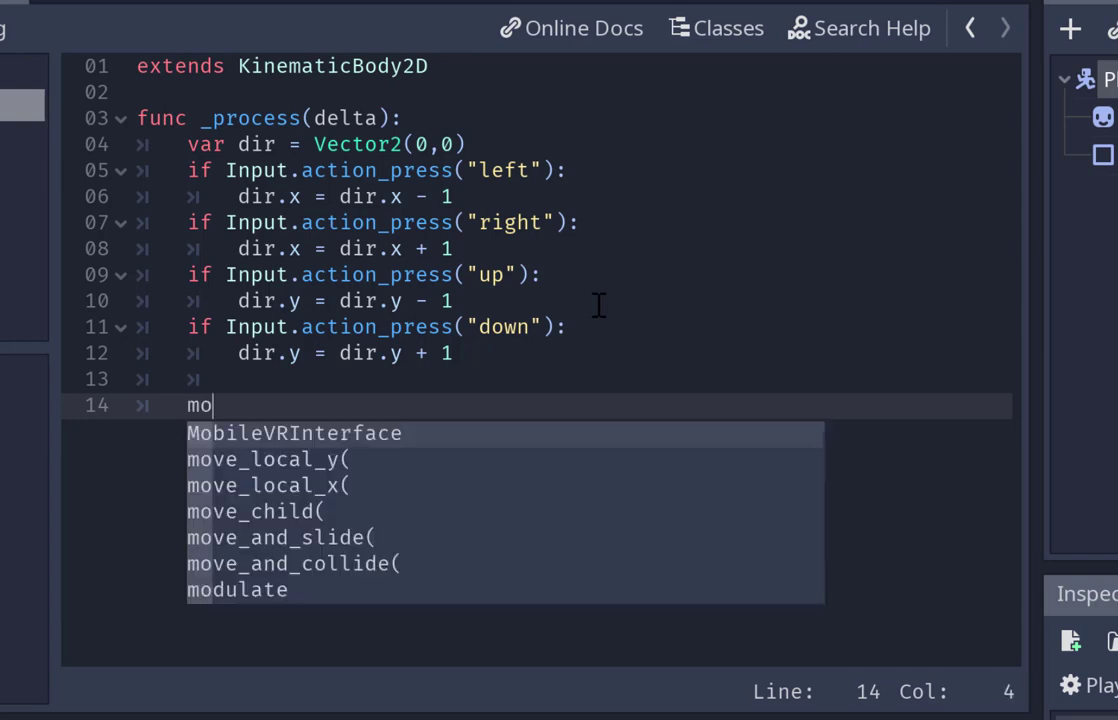
pyautogui.write('ve')
pyautogui.press('Return')
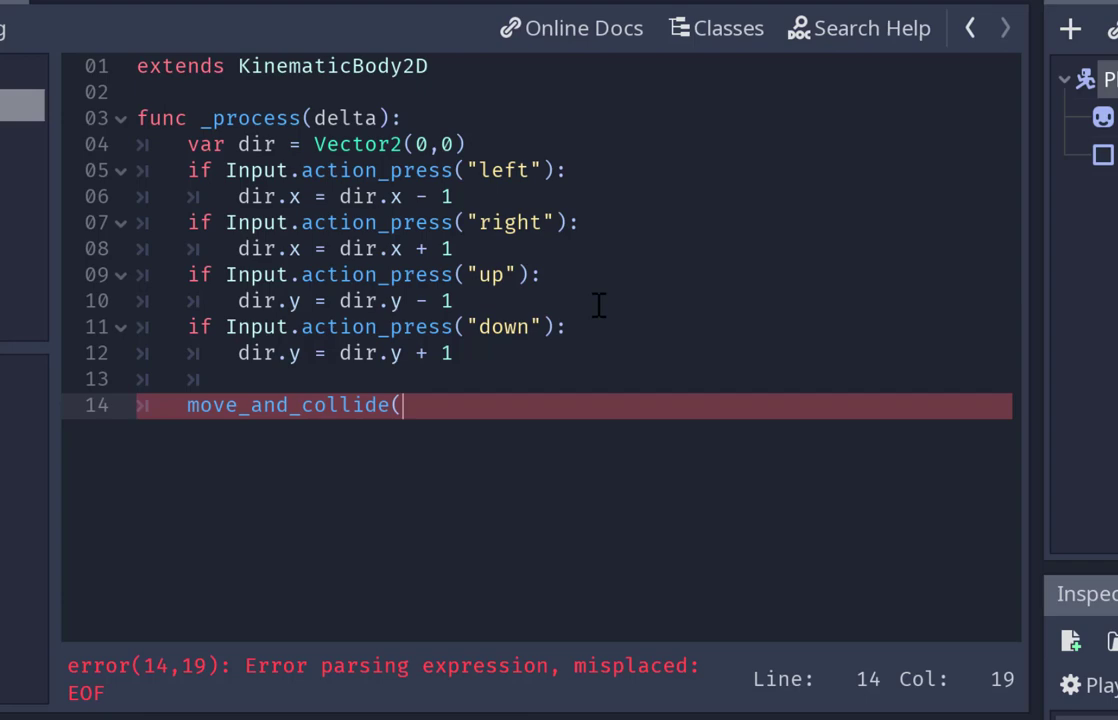
pyautogui.write('dir')
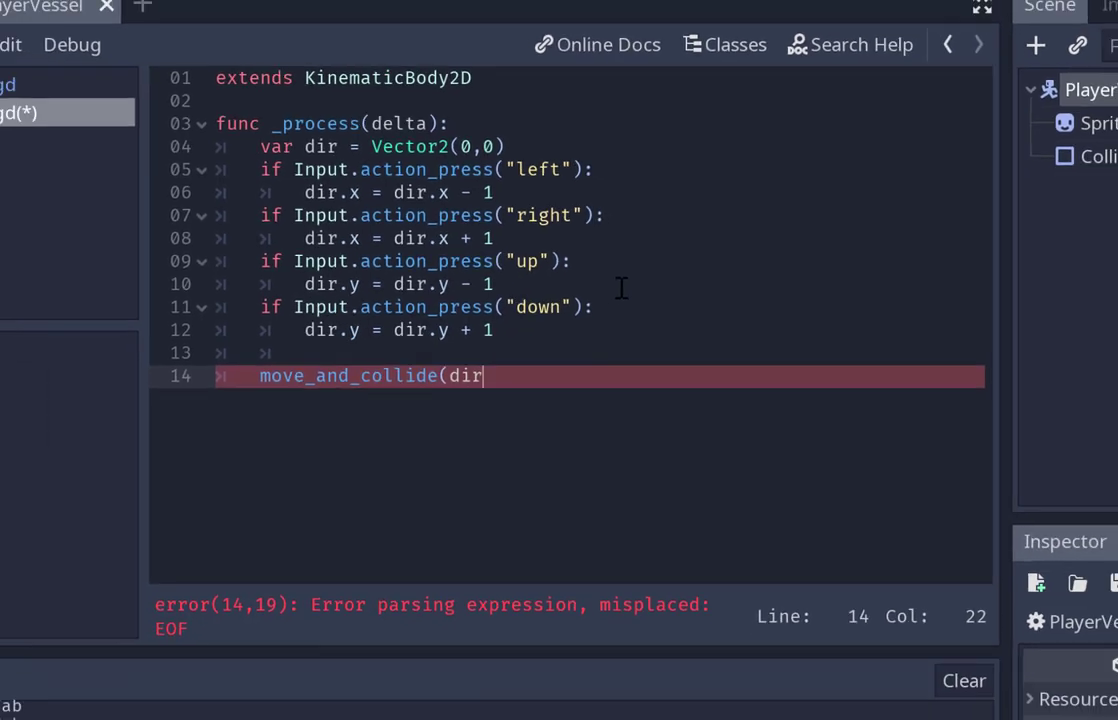
pyautogui.write(')')
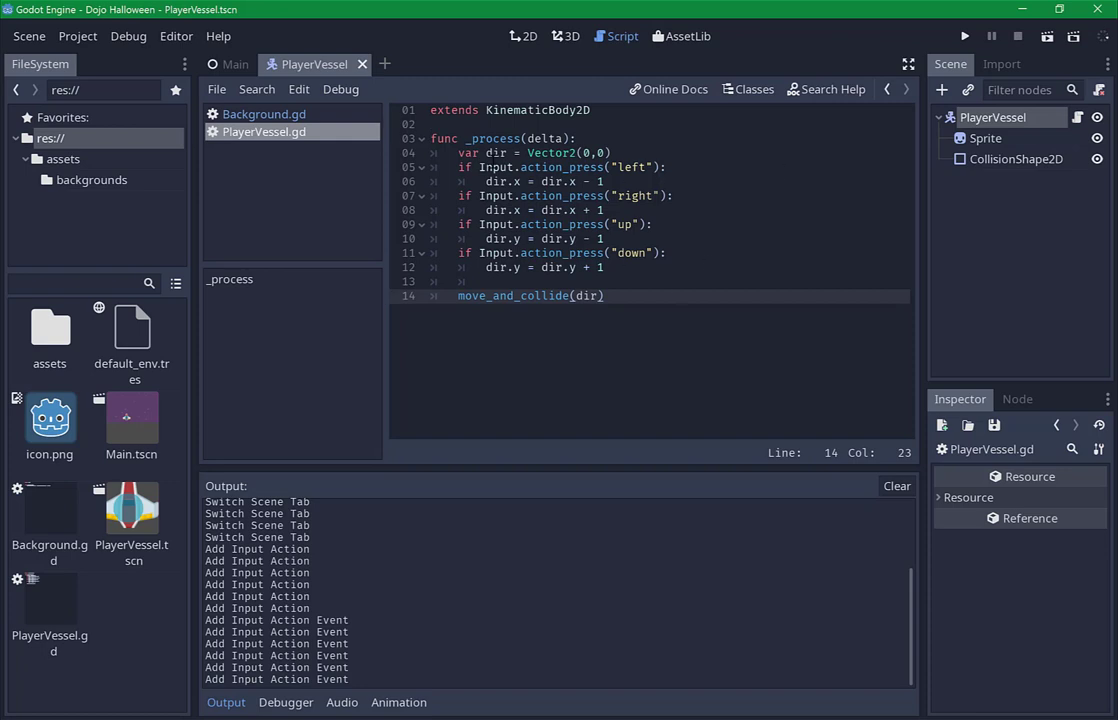
# Play the Main scene to test the vessel, which stays still, then close the game.
pyautogui.click(200, 60)
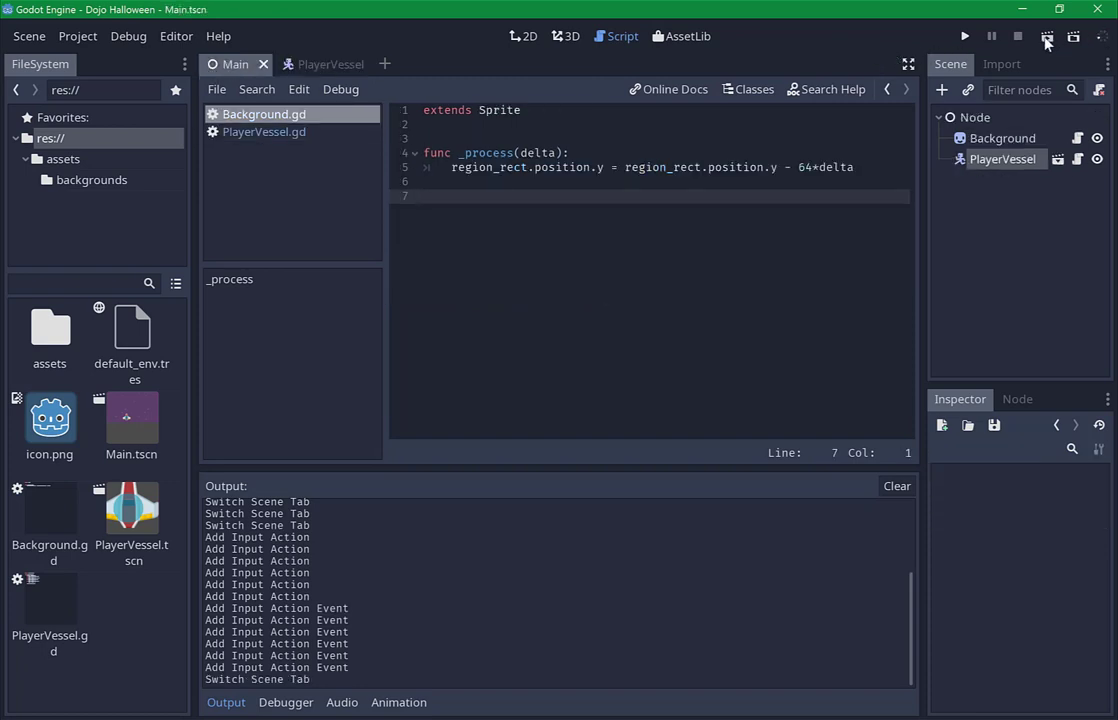
pyautogui.click(1046, 38)
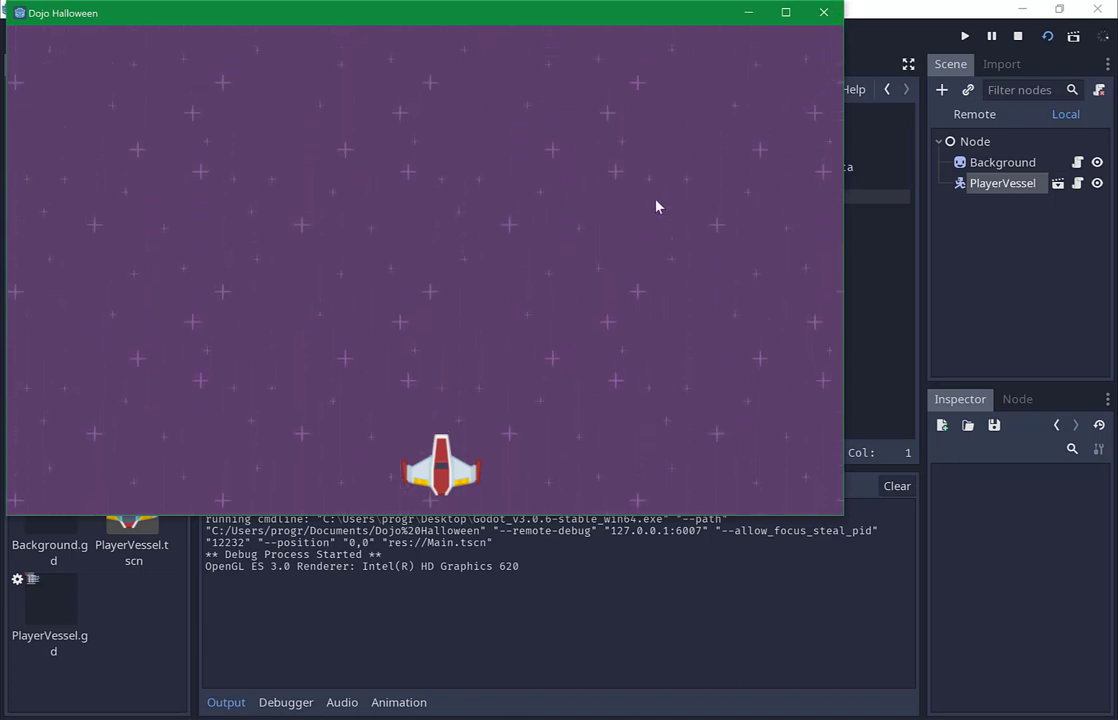
pyautogui.click(835, 13)
# Below extends KinematicBody2D, declare export(float) speed = 64.0 and save.
pyautogui.hotkey('ctrl', 'Tab')
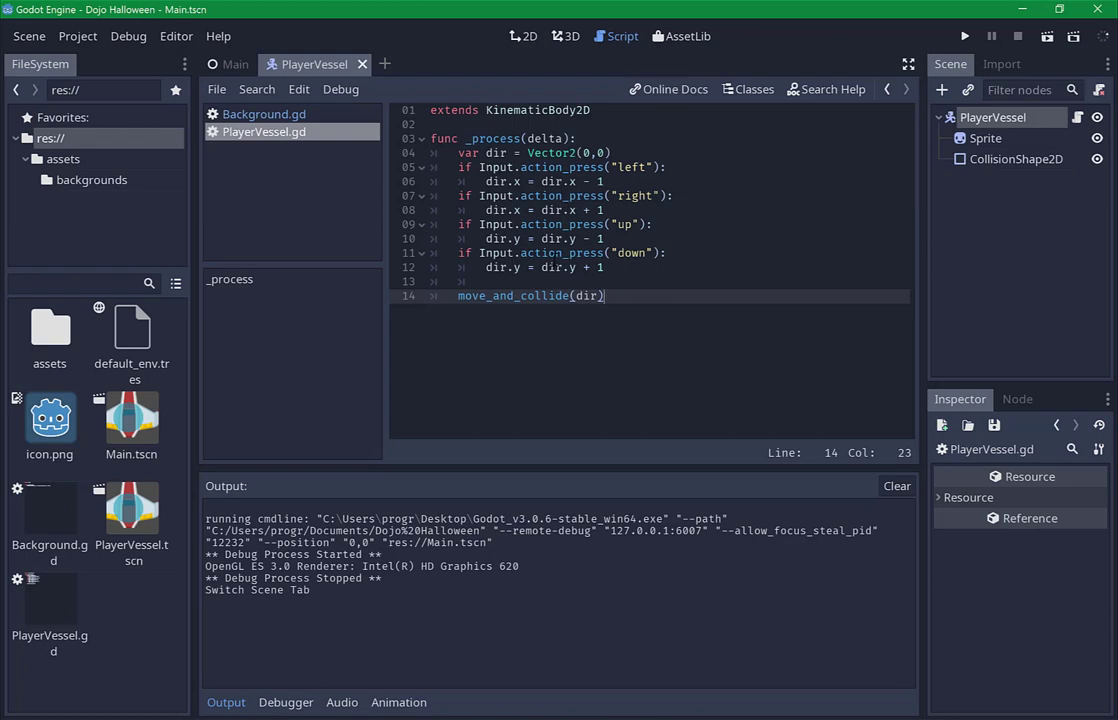
pyautogui.click(697, 283)
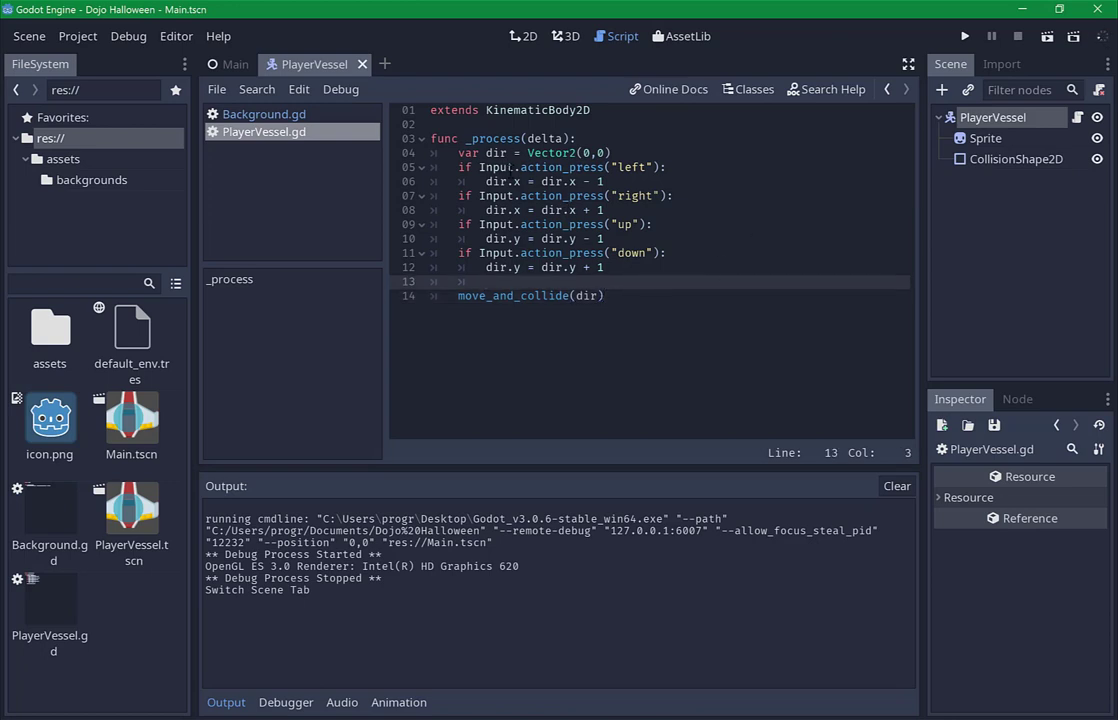
pyautogui.click(640, 110)
pyautogui.press('Return')
pyautogui.press('Return')
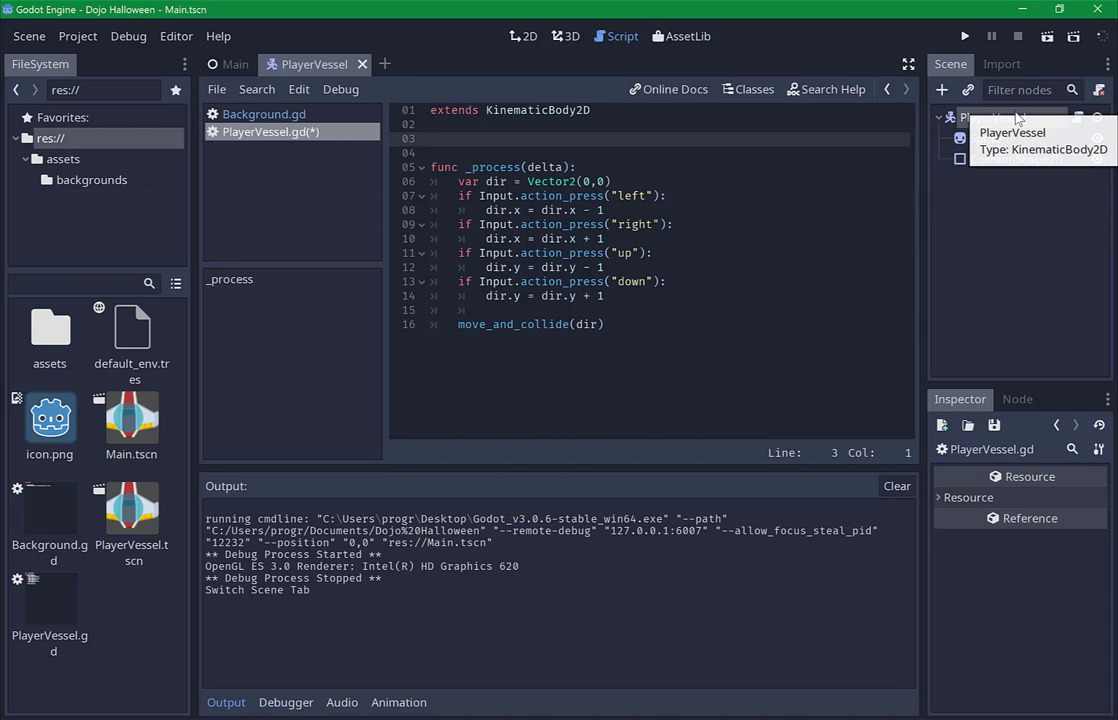
pyautogui.write('export(f')
pyautogui.write('loat)')
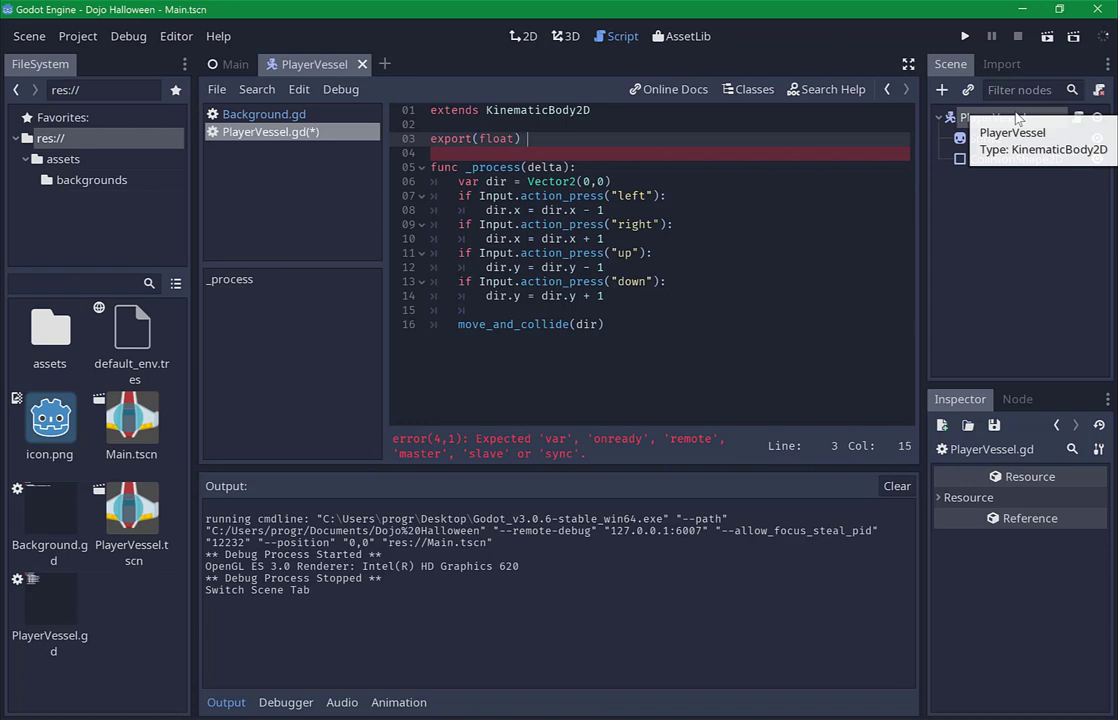
pyautogui.write('speed = ')
pyautogui.write('1')
pyautogui.press('BackSpace')
pyautogui.write('64')
pyautogui.write('.0')
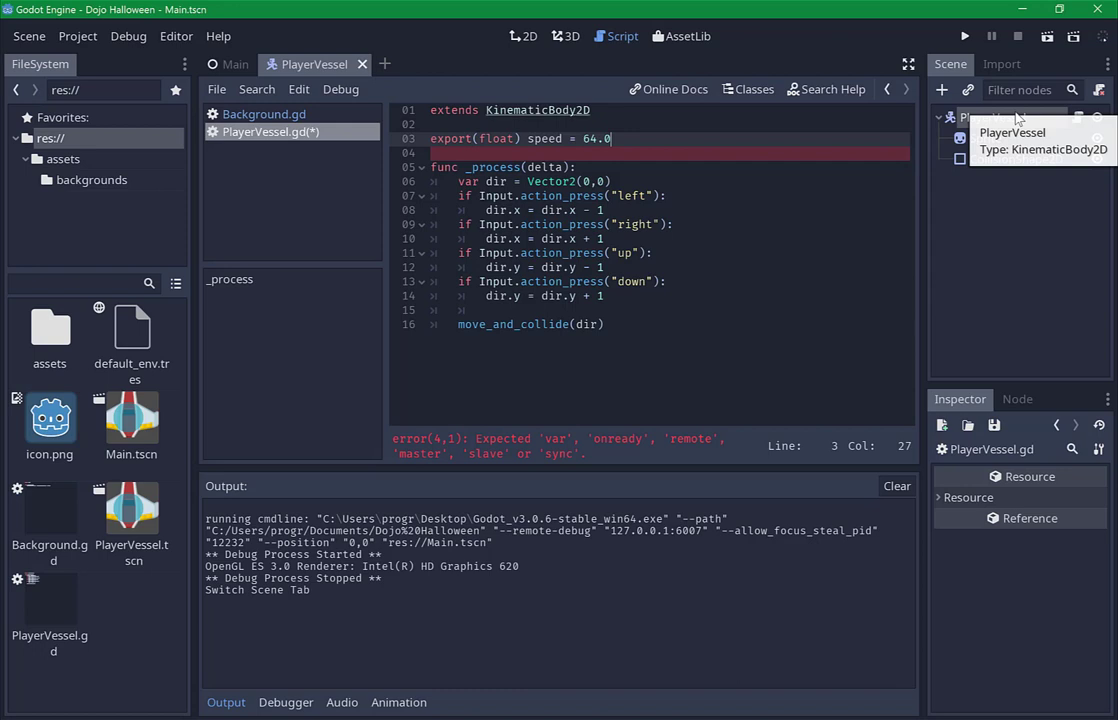
pyautogui.hotkey('ctrl', 's')
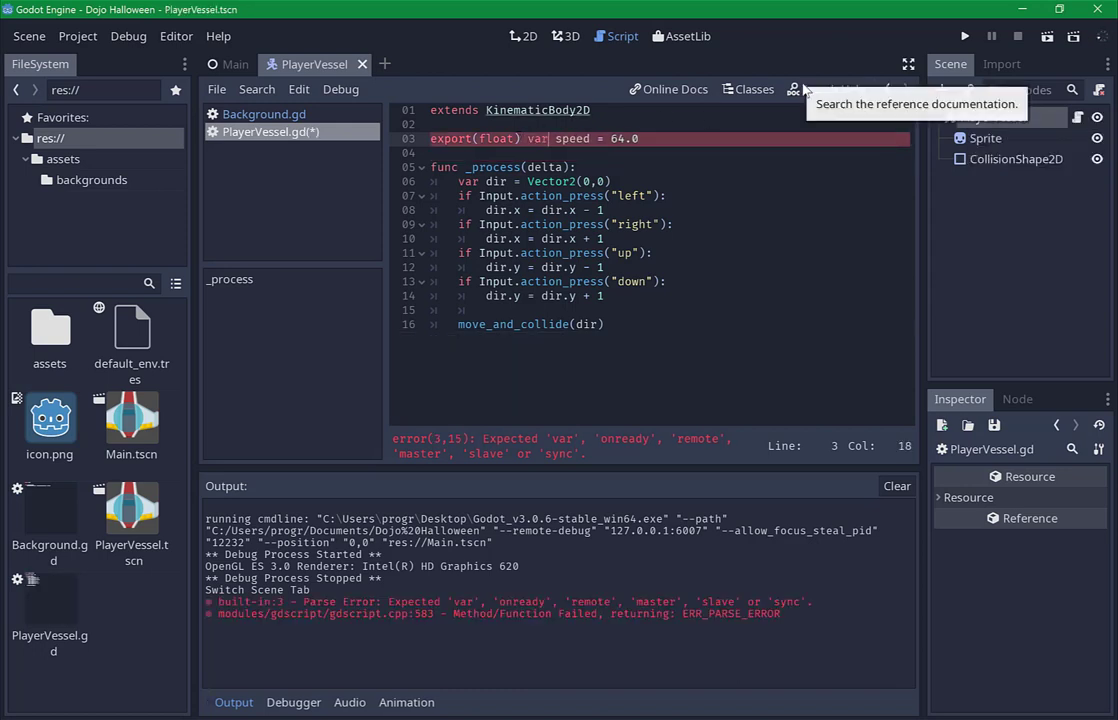
# Add the missing var keyword and change the call to move_and_collide(dir*speed), then save.
pyautogui.write('var')
pyautogui.click(533, 138)
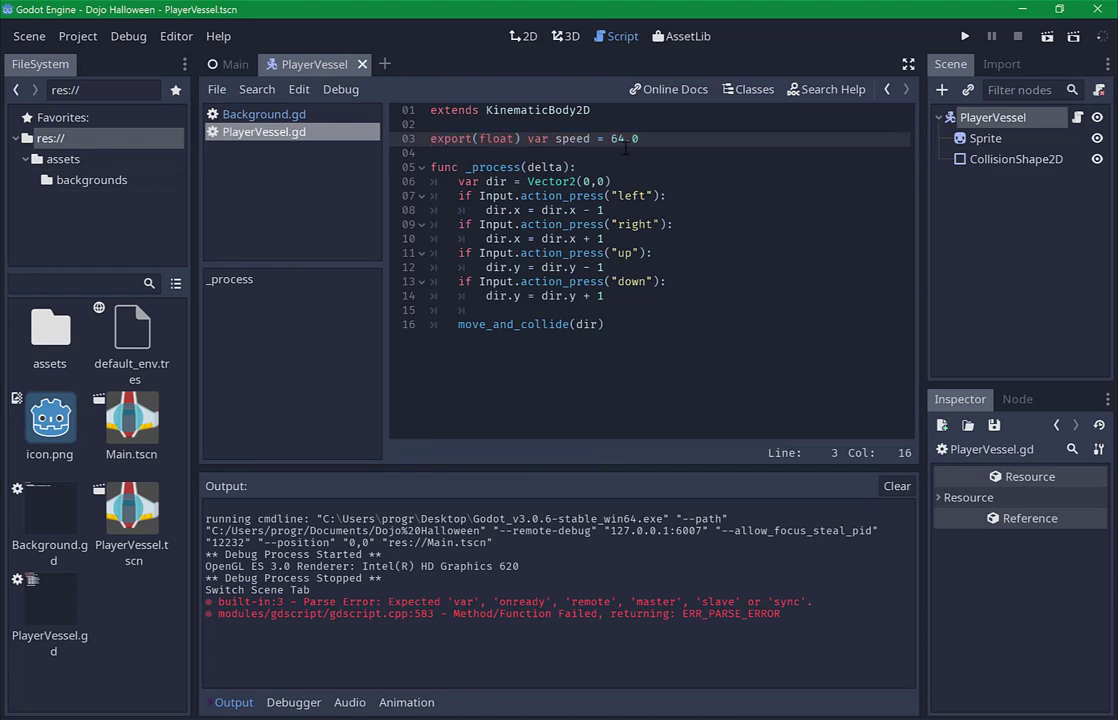
pyautogui.press('Right')
pyautogui.click(490, 138)
pyautogui.hotkey('ctrl', 'End')
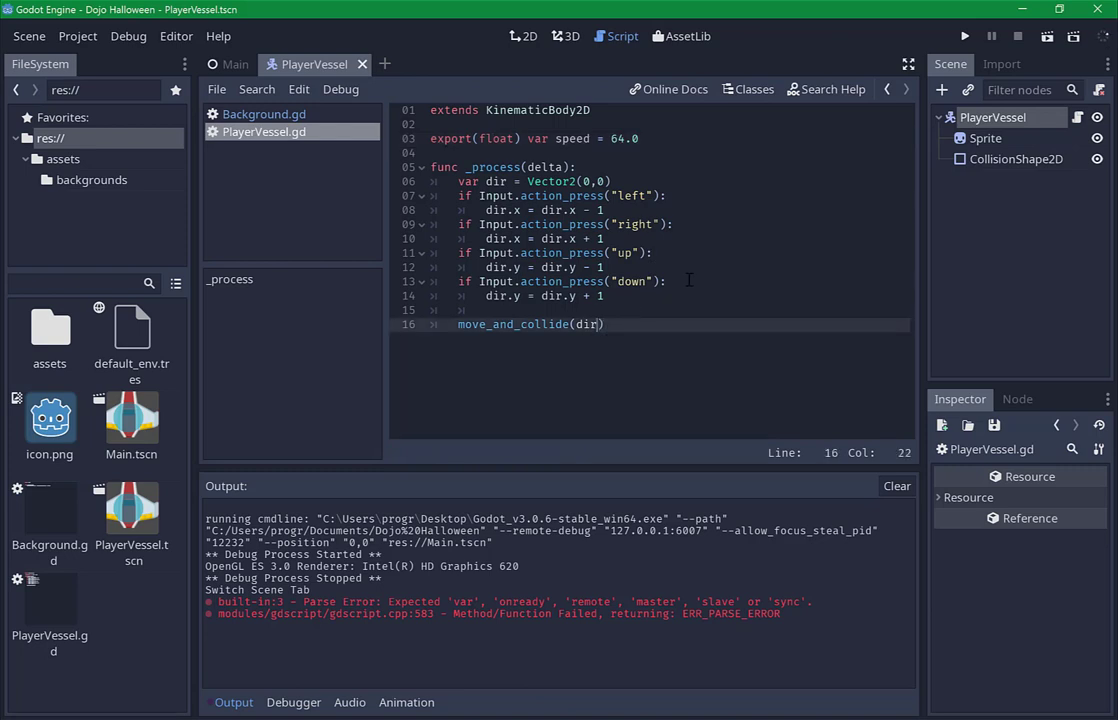
pyautogui.write('*')
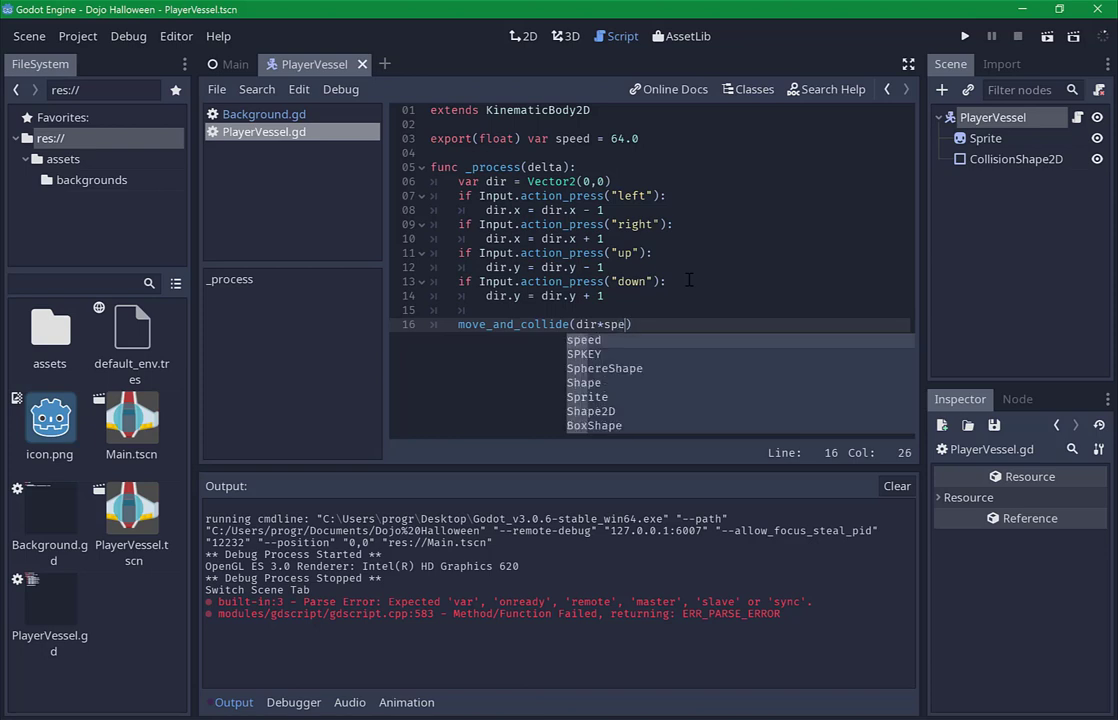
pyautogui.write('eed')
pyautogui.hotkey('ctrl', 's')
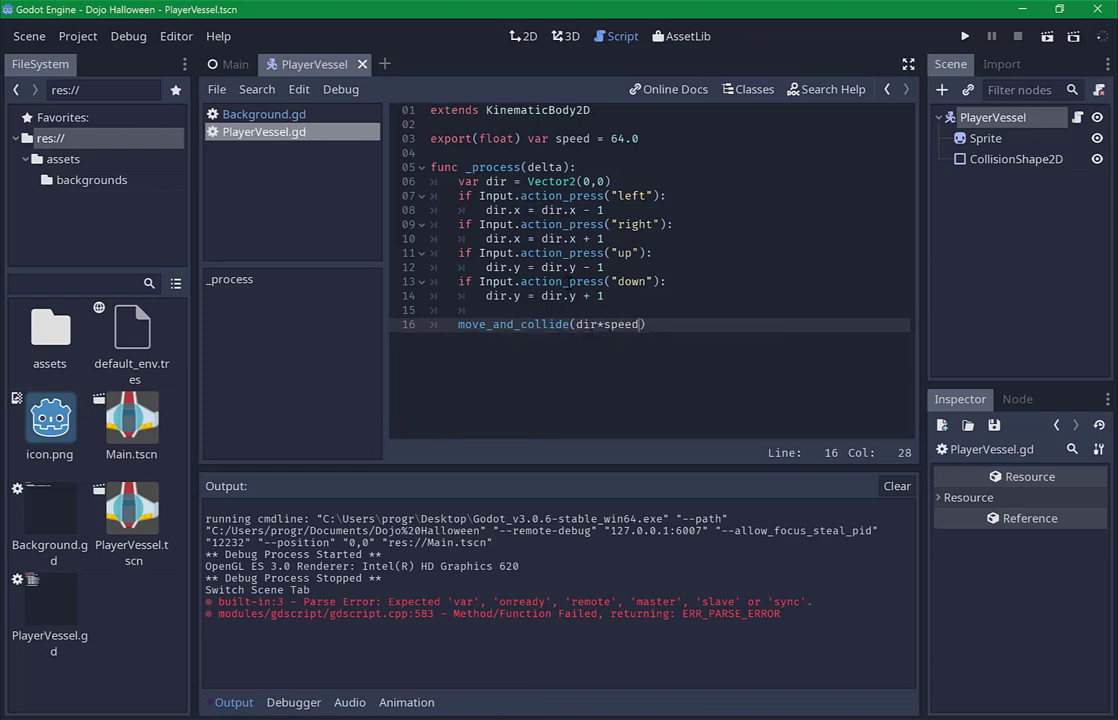
pyautogui.press('Right')
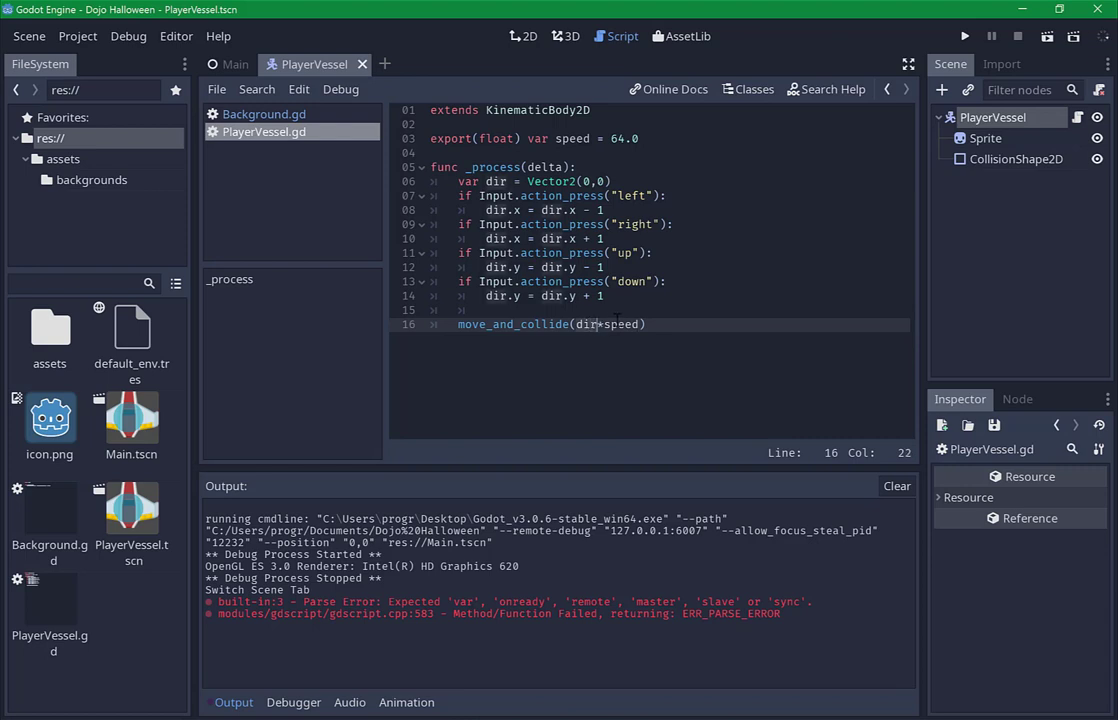
pyautogui.press('Right')
pyautogui.press('Right')
pyautogui.press('Right')
pyautogui.hotkey('ctrl', 's')
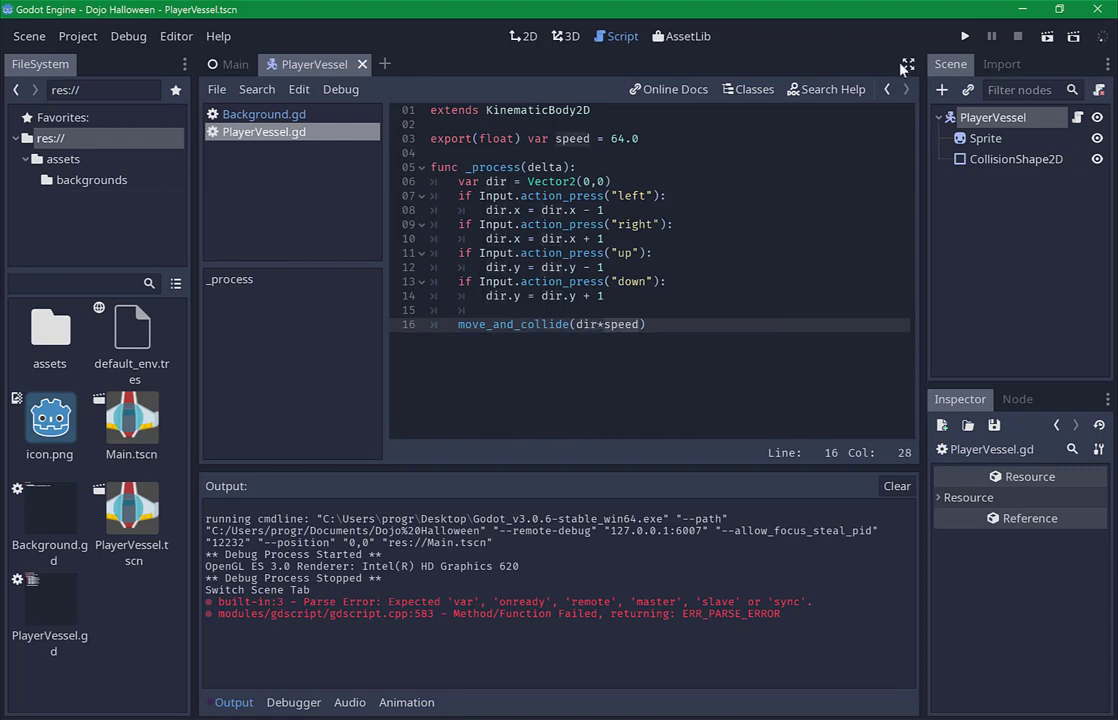
# Replay the Main scene to test speed 64.0, close it, and return to PlayerVessel.gd.
pyautogui.click(233, 65)
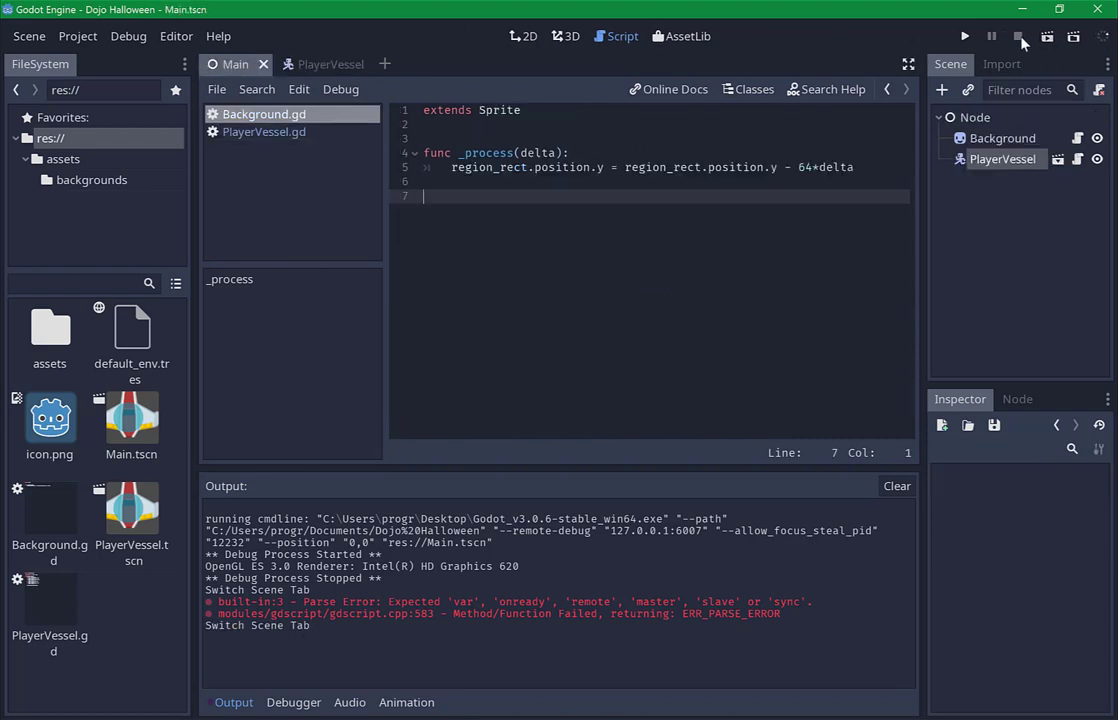
pyautogui.click(1047, 40)
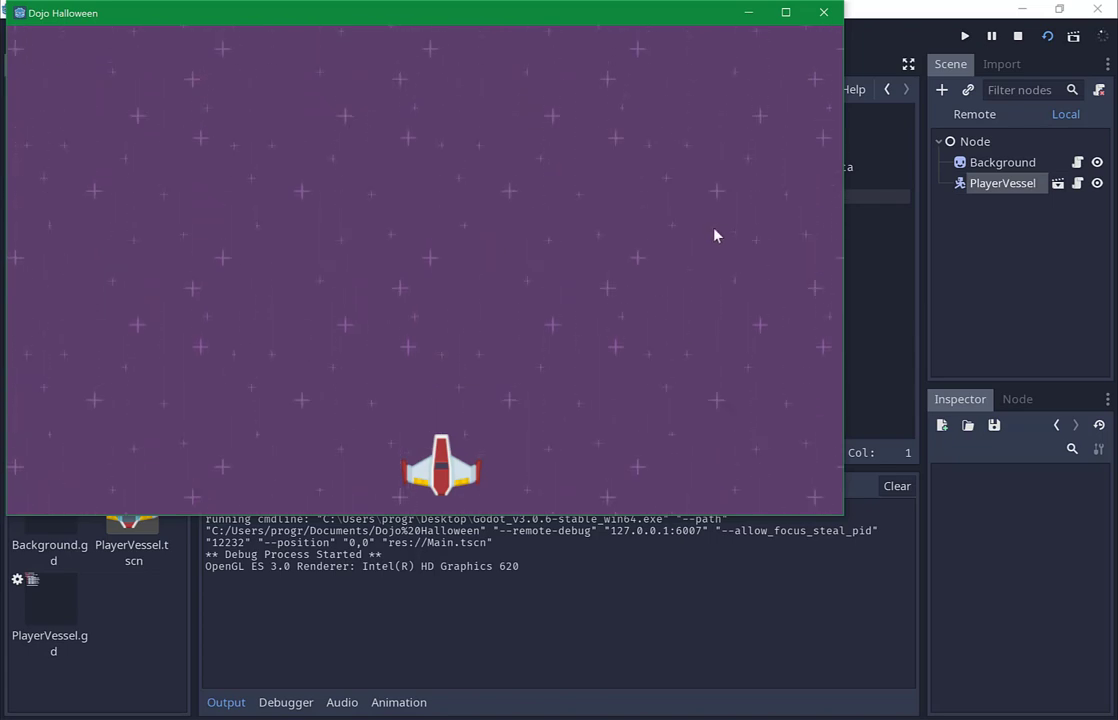
pyautogui.click(823, 12)
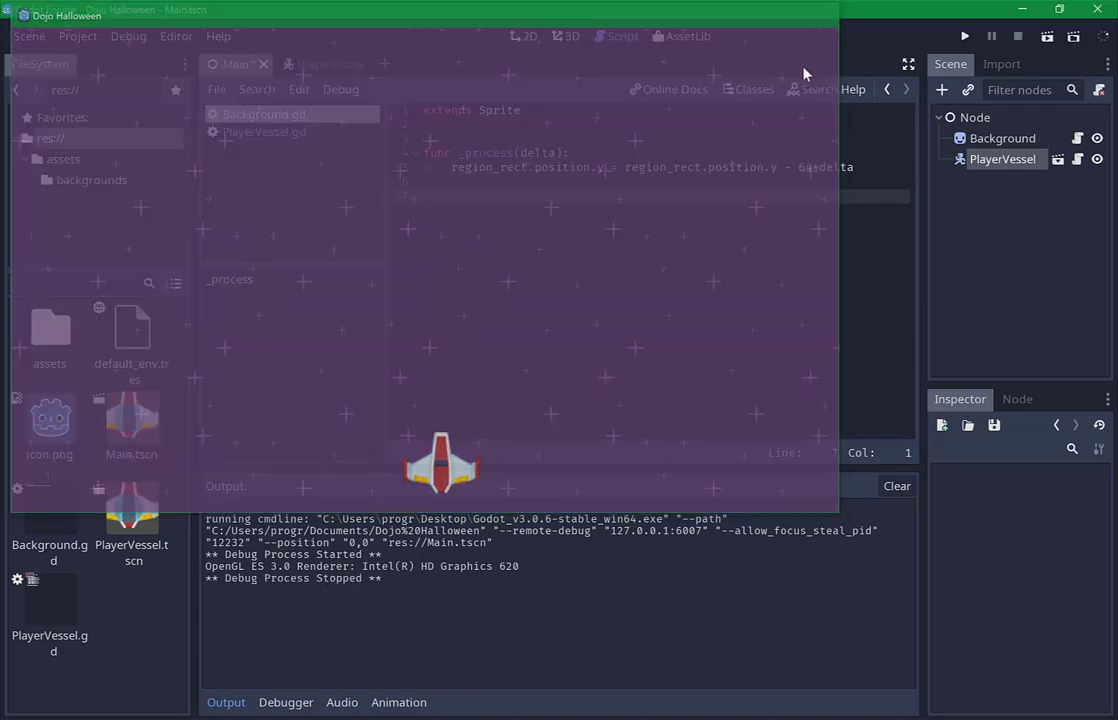
pyautogui.click(1058, 159)
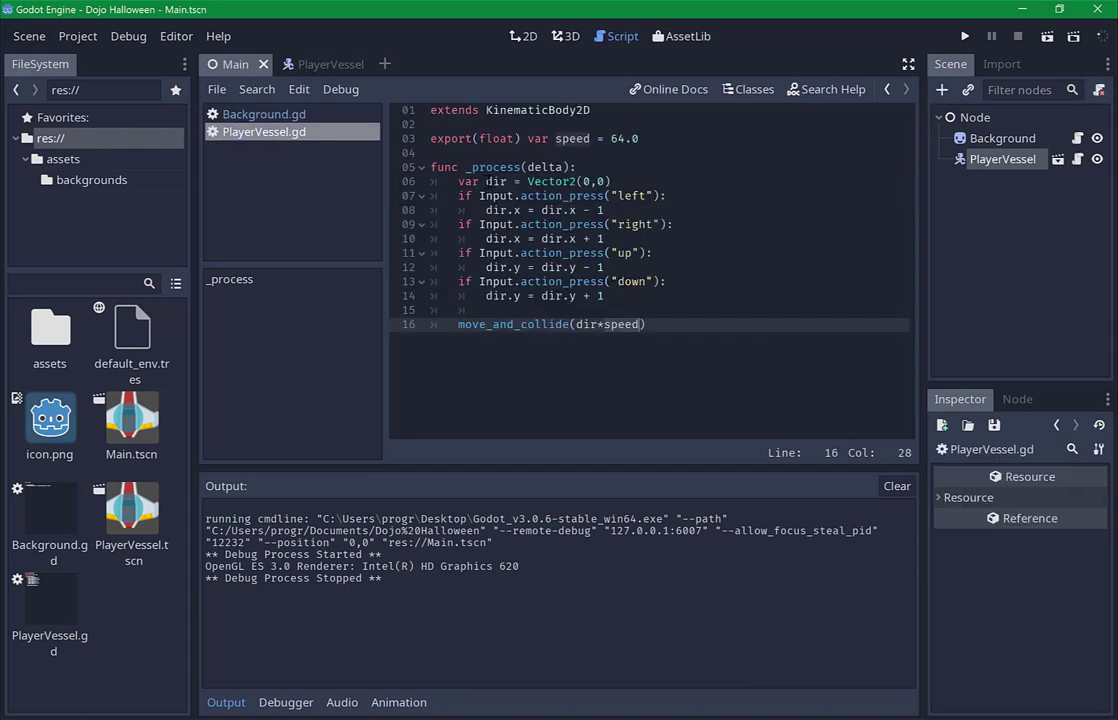
pyautogui.click(604, 195)
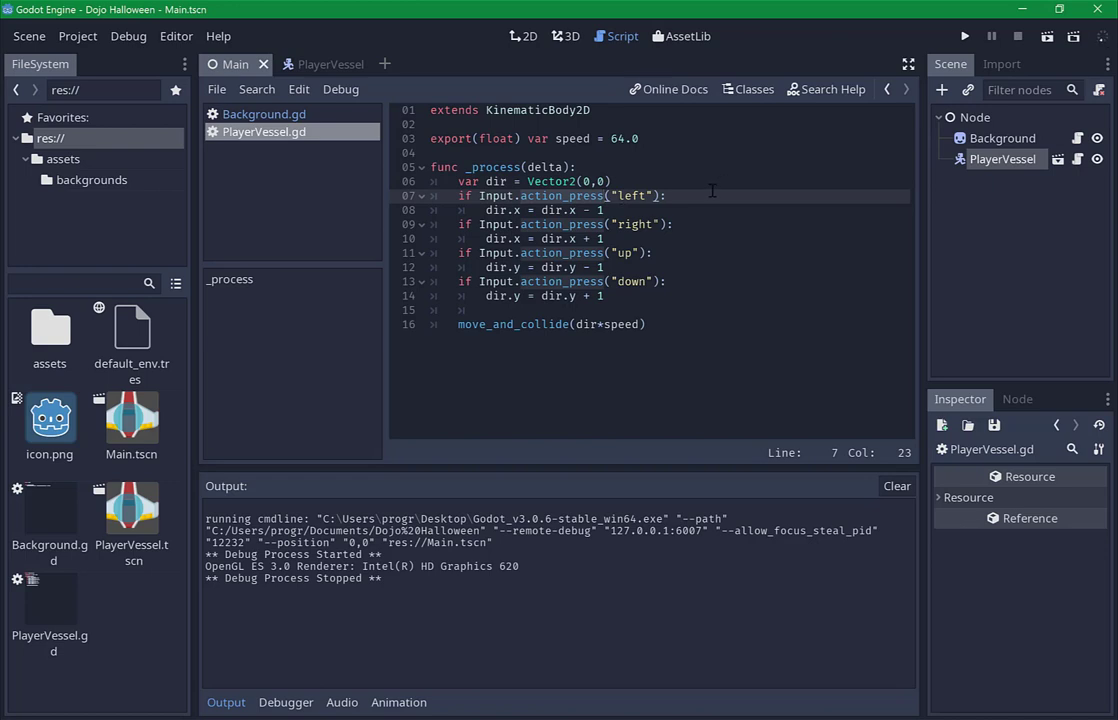
# Change the left check on line 7 to use Input.is_action_pressed.
pyautogui.hotkey('ctrl', 'BackSpace')
pyautogui.write('is_')
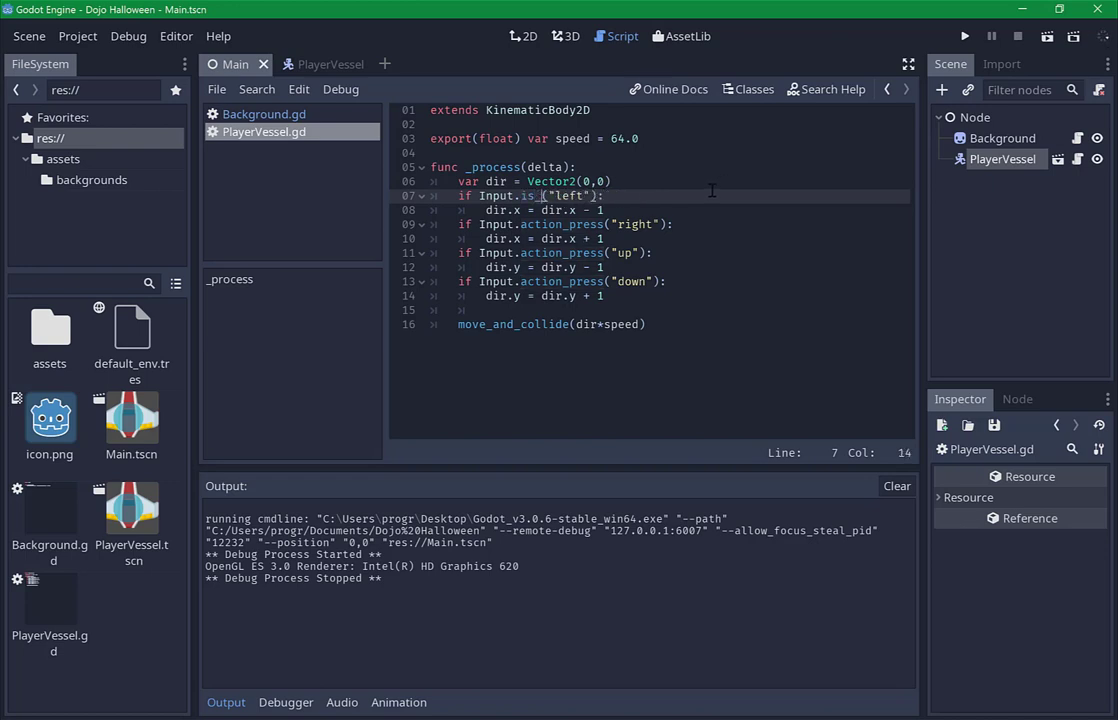
pyautogui.write('a')
pyautogui.press('Down')
pyautogui.press('Return')
pyautogui.press('BackSpace')
# Switch the right, up and down checks to is_action_pressed, save, and test-run the game.
pyautogui.hotkey('ctrl', 'shift', 'Left')
pyautogui.hotkey('ctrl', 'c')
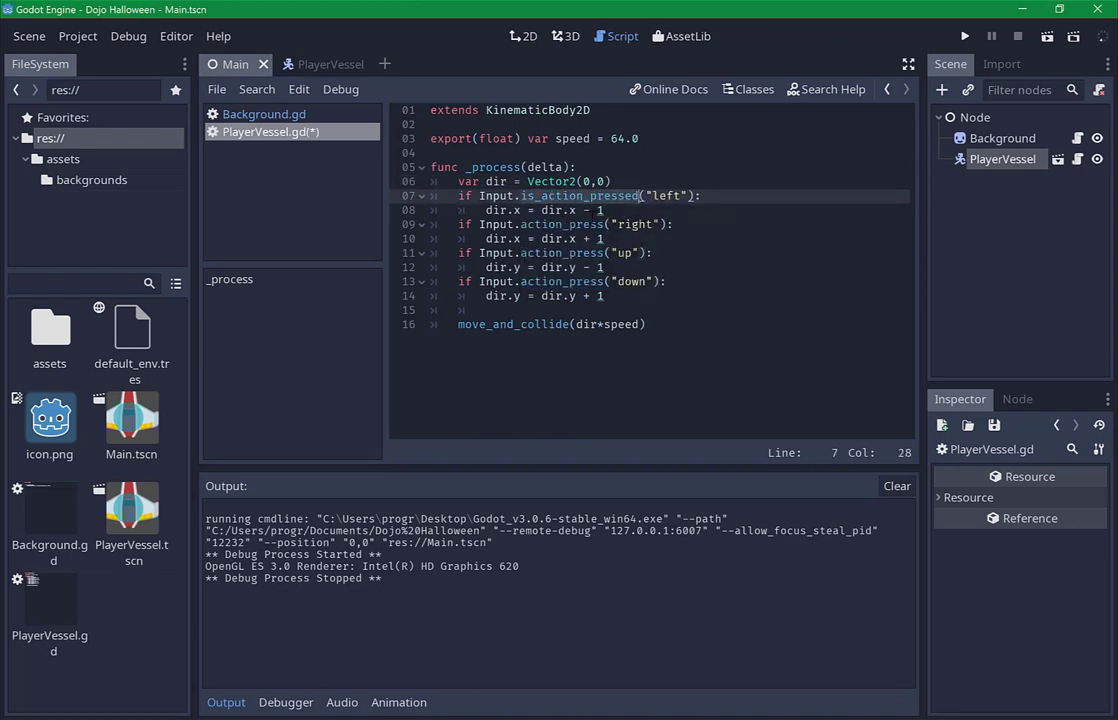
pyautogui.press('Down')
pyautogui.press('Down')
pyautogui.hotkey('ctrl', 'shift', 'Left')
pyautogui.hotkey('ctrl', 'v')
pyautogui.press('Down')
pyautogui.press('Down')
pyautogui.hotkey('ctrl', 'shift', 'Left')
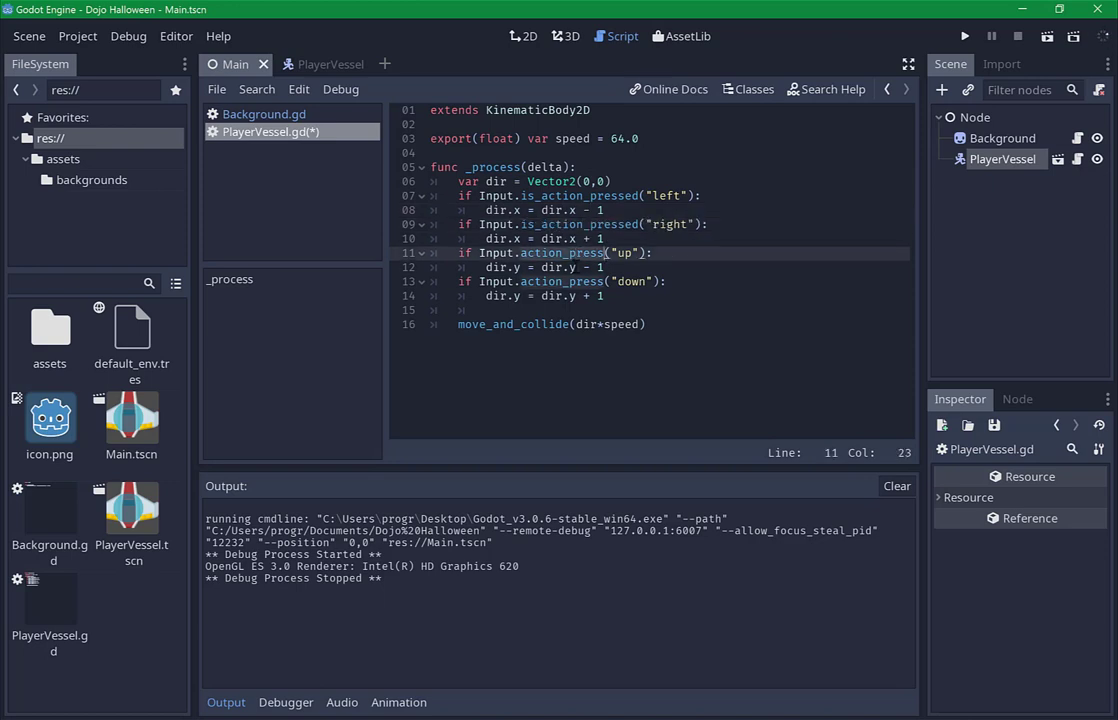
pyautogui.hotkey('ctrl', 'v')
pyautogui.press('Down')
pyautogui.press('Down')
pyautogui.hotkey('ctrl', 'shift', 'Left')
pyautogui.hotkey('ctrl', 'v')
pyautogui.press('End')
pyautogui.hotkey('ctrl', 's')
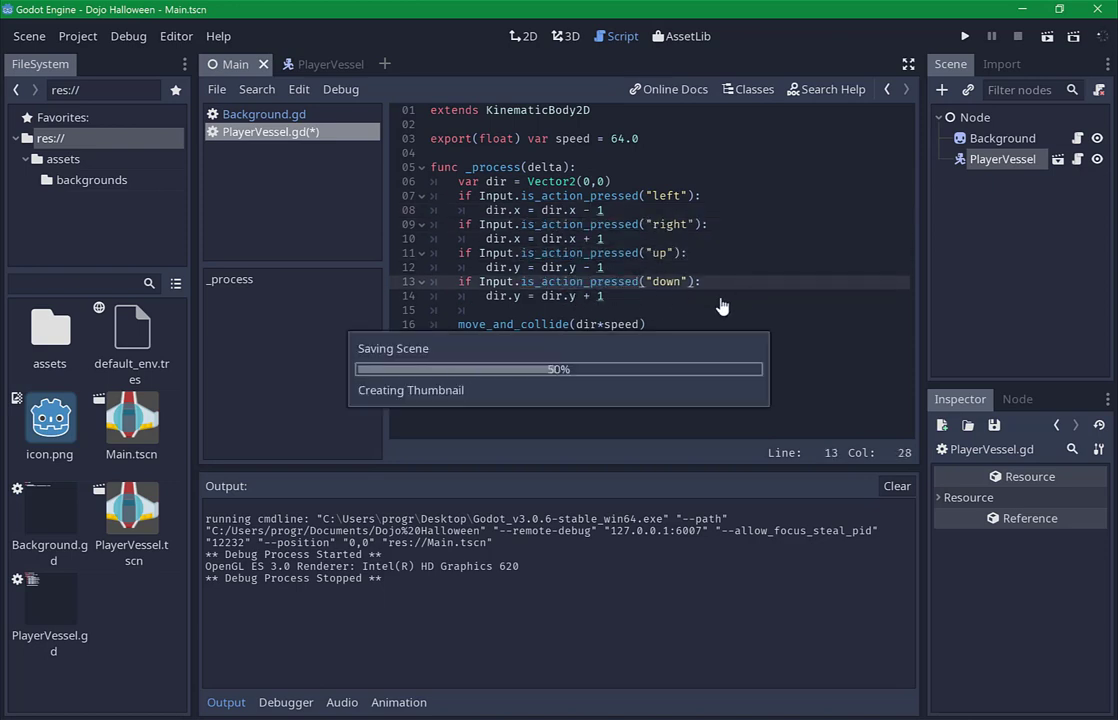
pyautogui.click(1045, 38)
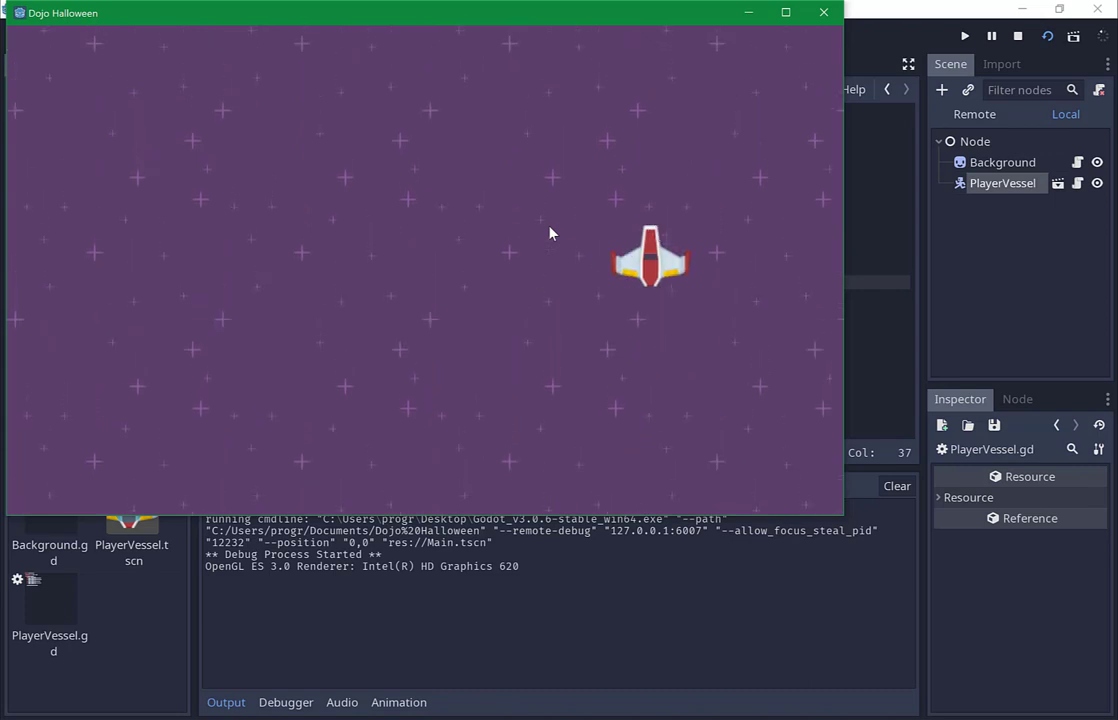
pyautogui.click(823, 12)
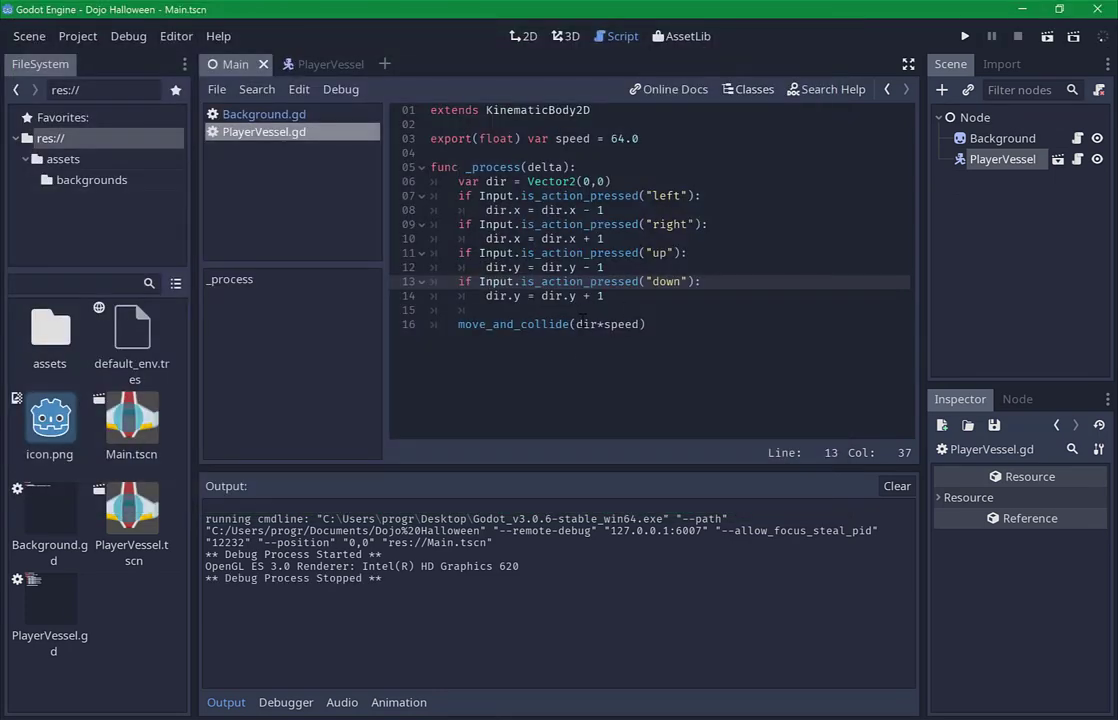
# Change the ship's speed from 64.0 to 8.0 in PlayerVessel.gd, save, and launch the scene.
pyautogui.click(617, 139)
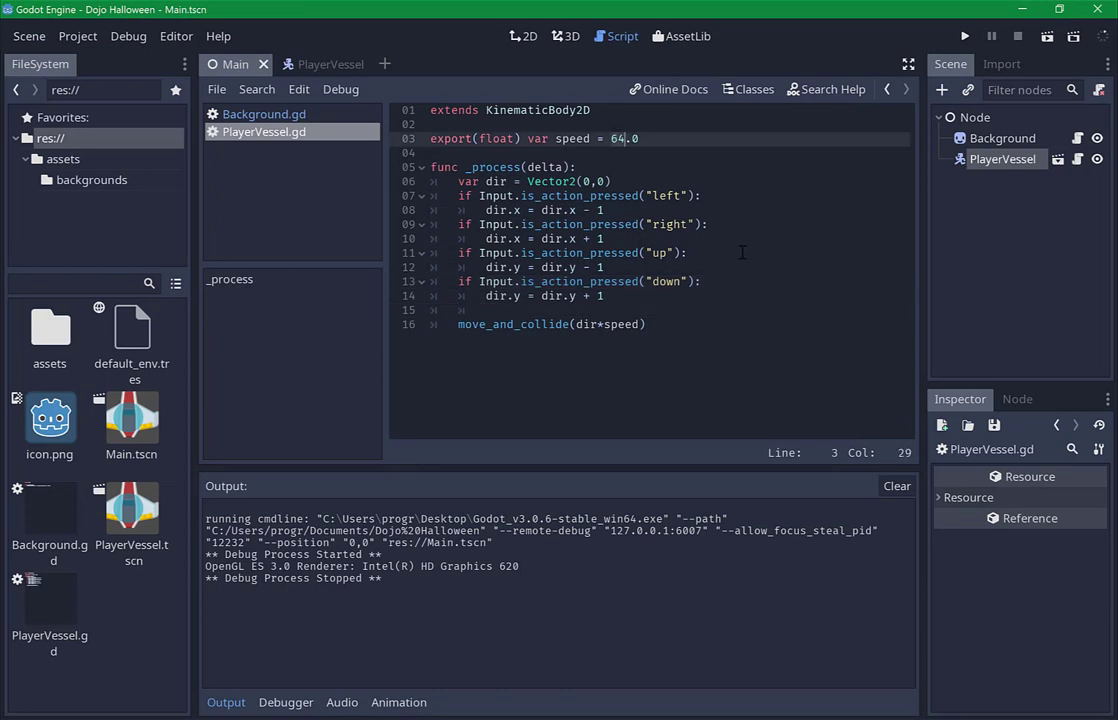
pyautogui.write('8')
pyautogui.hotkey('ctrl', 's')
pyautogui.click(1047, 37)
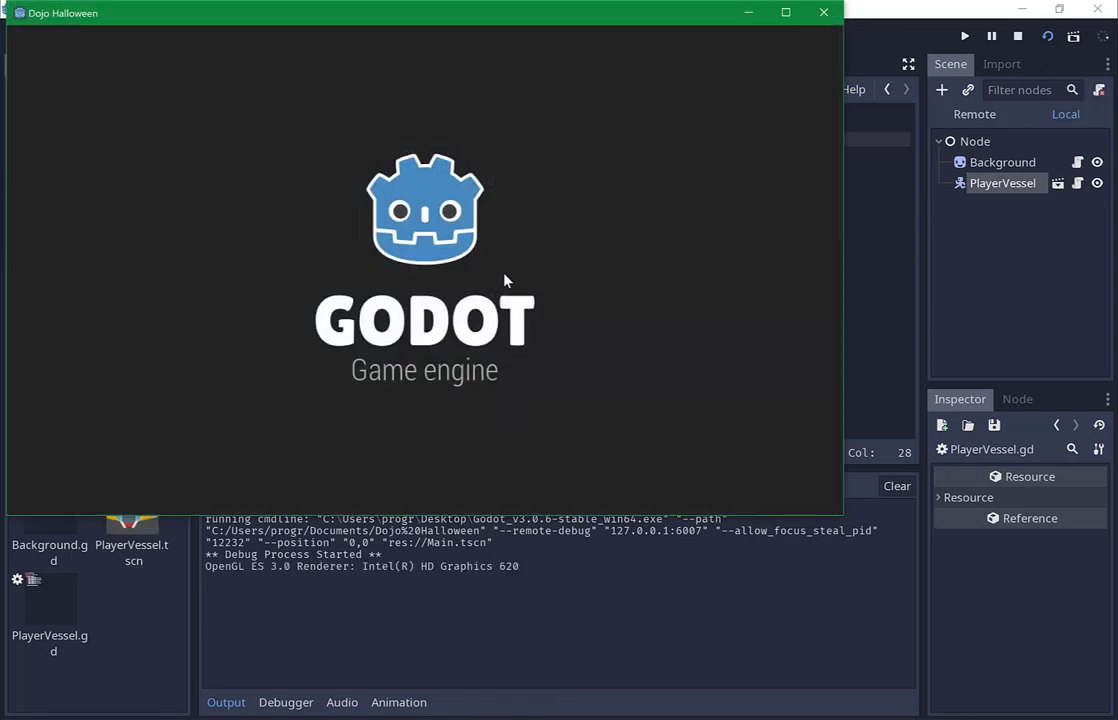
# Fly the ship around with the arrow keys to test the new speed, then close the game window.
pyautogui.press('Right')
pyautogui.press('Left')
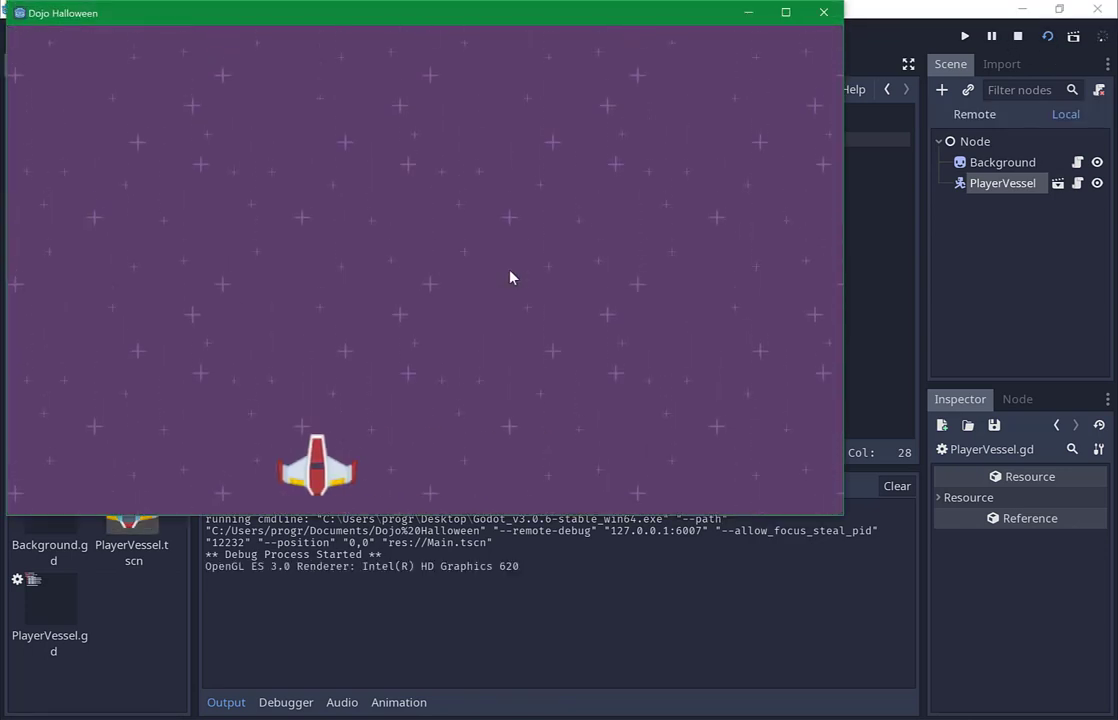
pyautogui.press('Left')
pyautogui.press('Right')
pyautogui.press('Up')
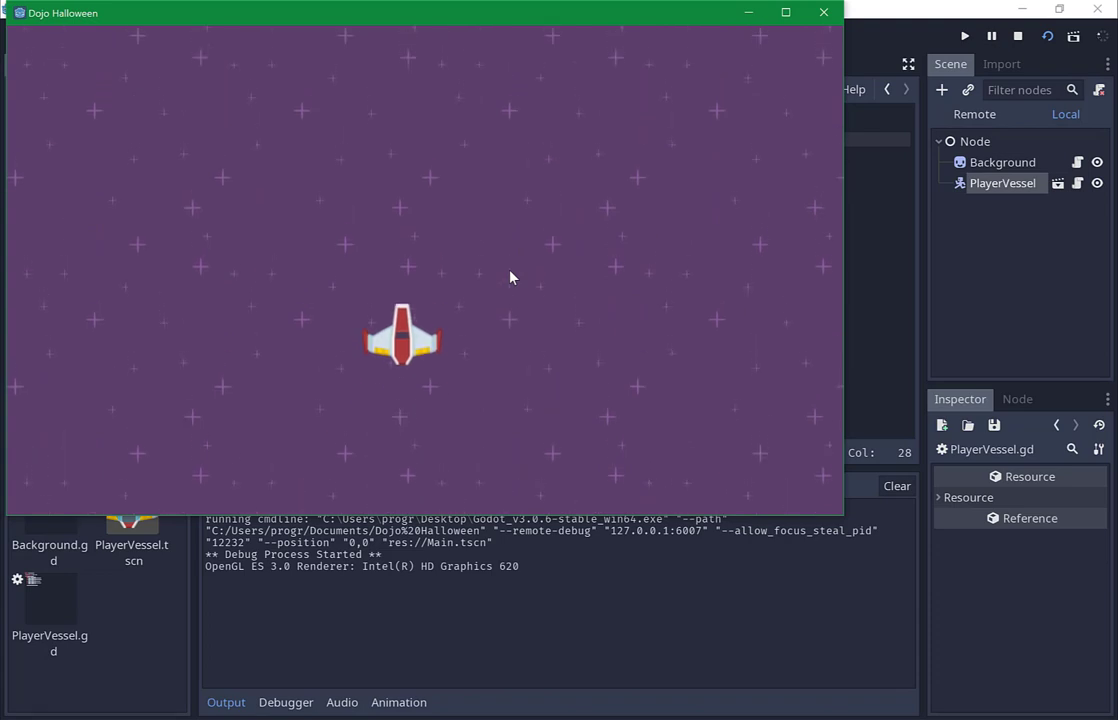
pyautogui.press('Down')
pyautogui.press('Right')
pyautogui.press('Up')
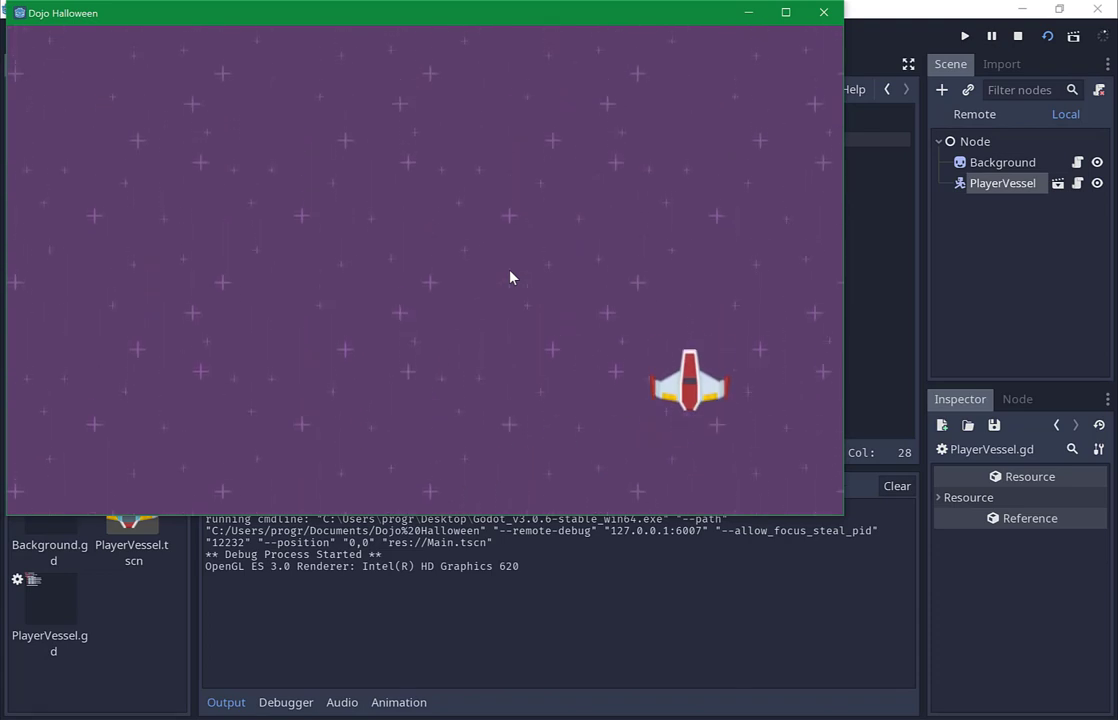
pyautogui.press('Left')
pyautogui.press('Right')
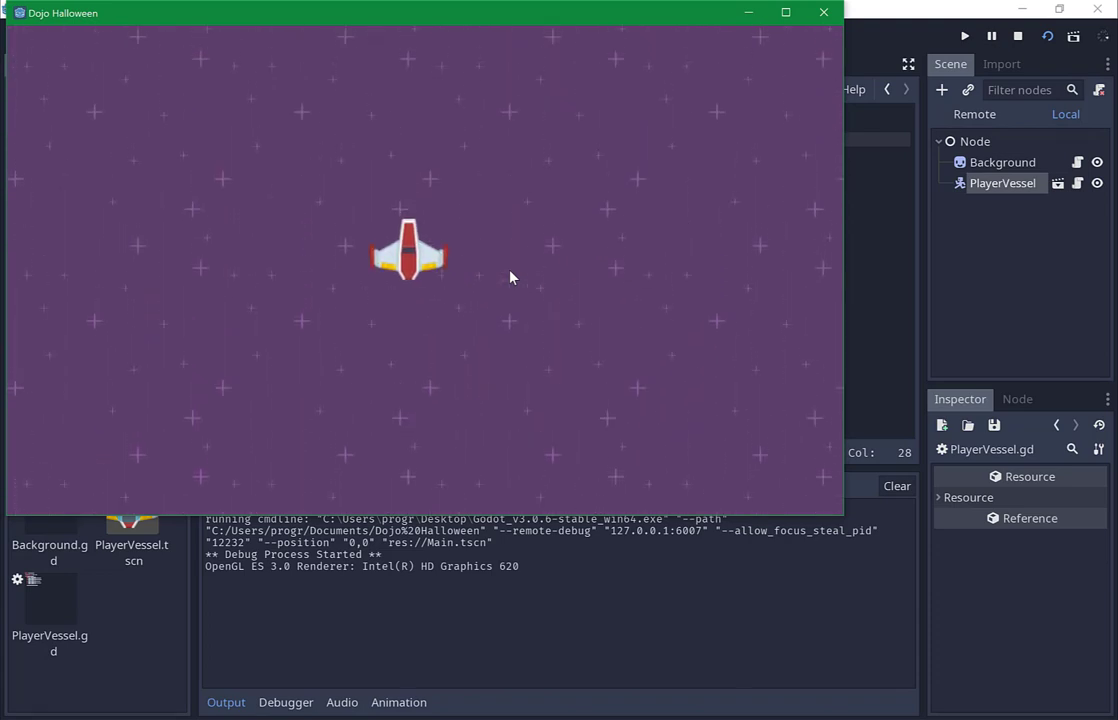
pyautogui.press('Right')
pyautogui.press('Left')
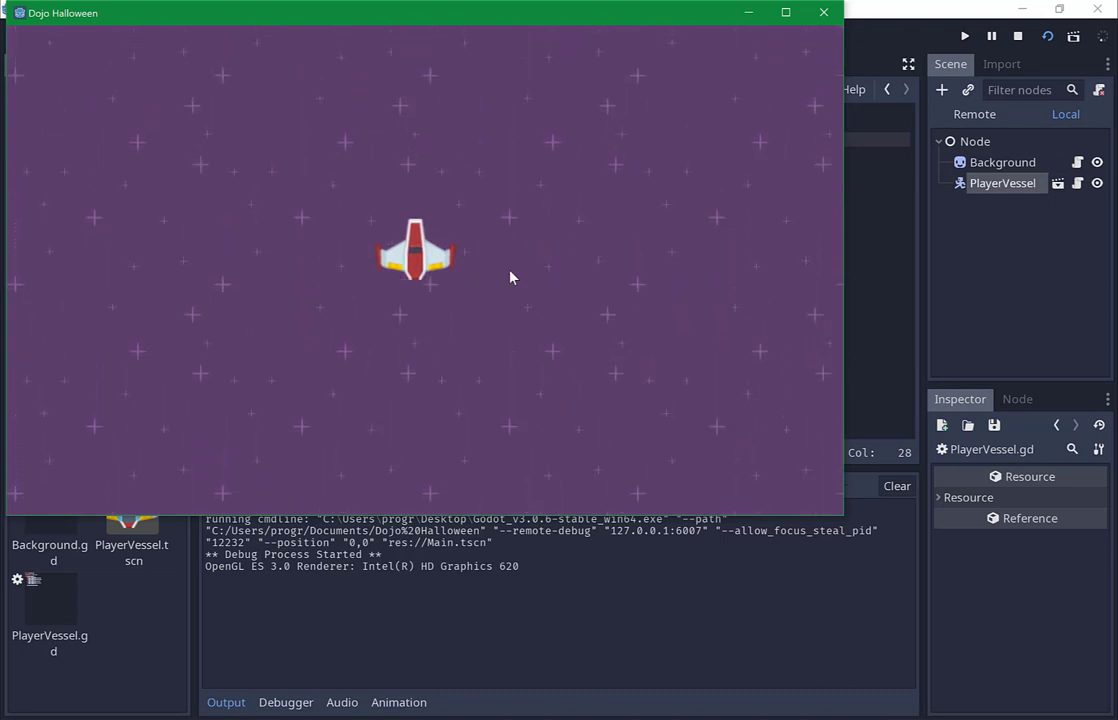
pyautogui.press('Left')
pyautogui.press('Down')
pyautogui.press('Right')
pyautogui.press('Up')
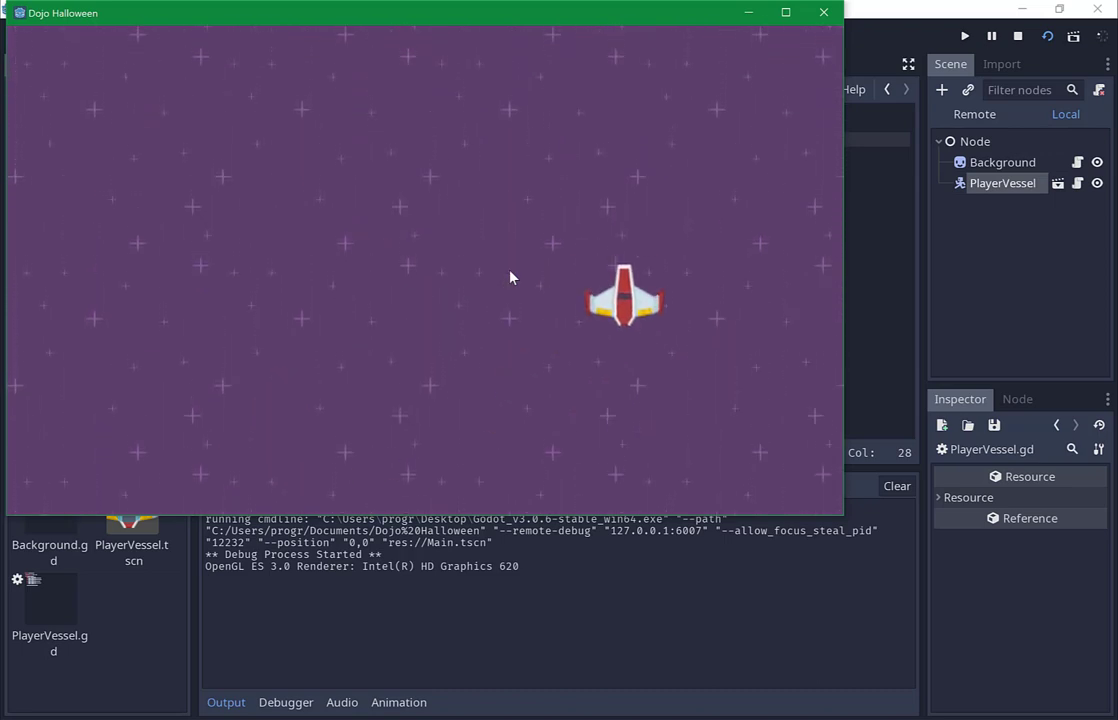
pyautogui.press('Right')
pyautogui.press('Down')
pyautogui.press('Left')
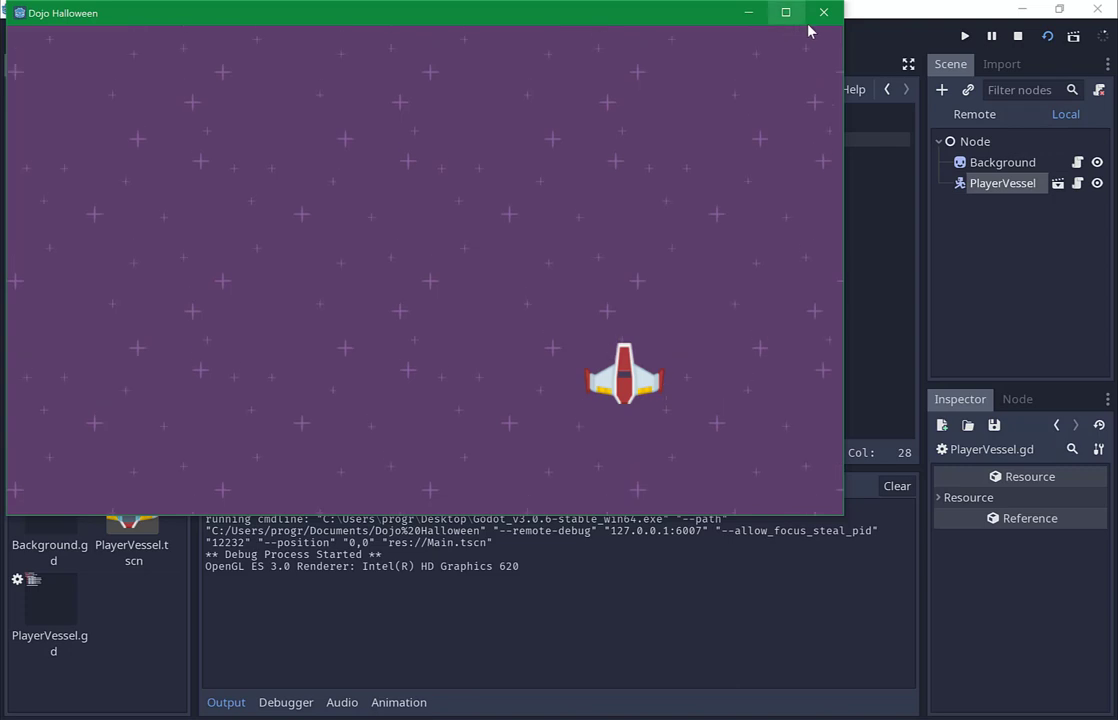
pyautogui.click(823, 12)
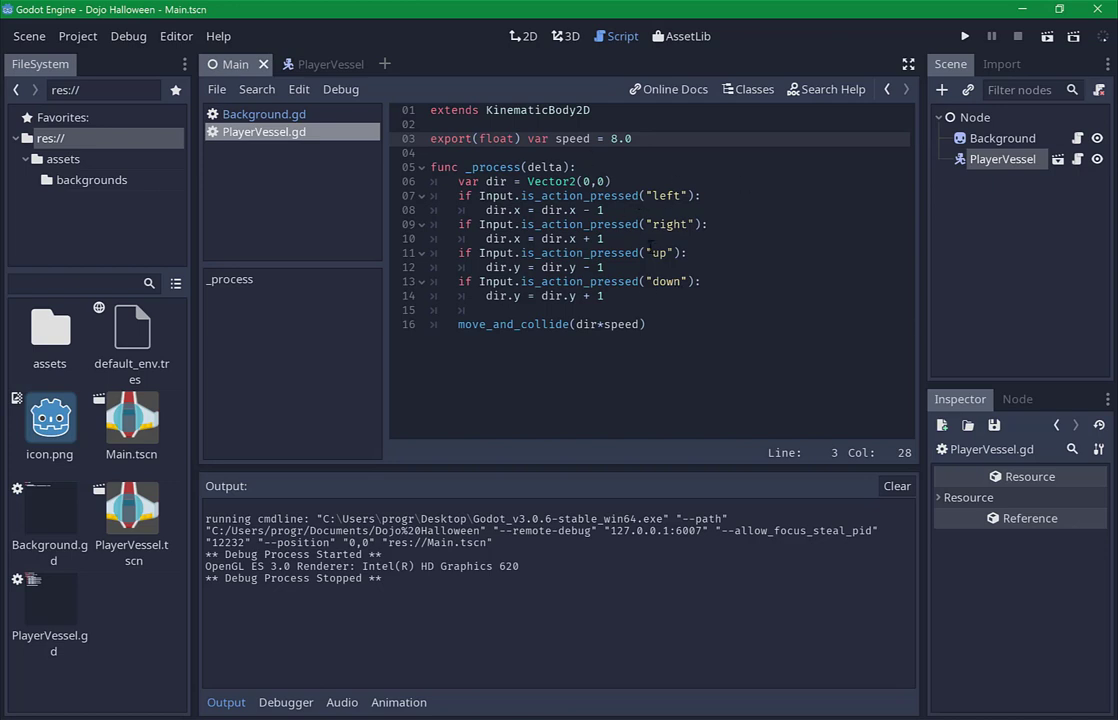
pyautogui.click(566, 181)
pyautogui.click(662, 212)
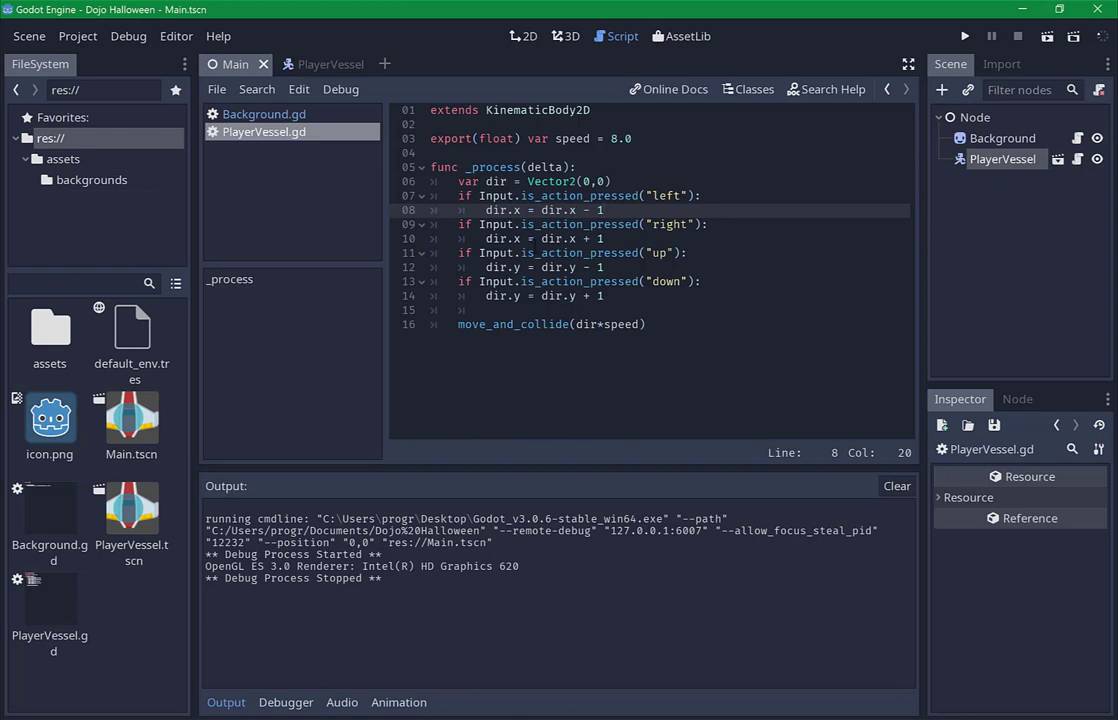
pyautogui.click(673, 322)
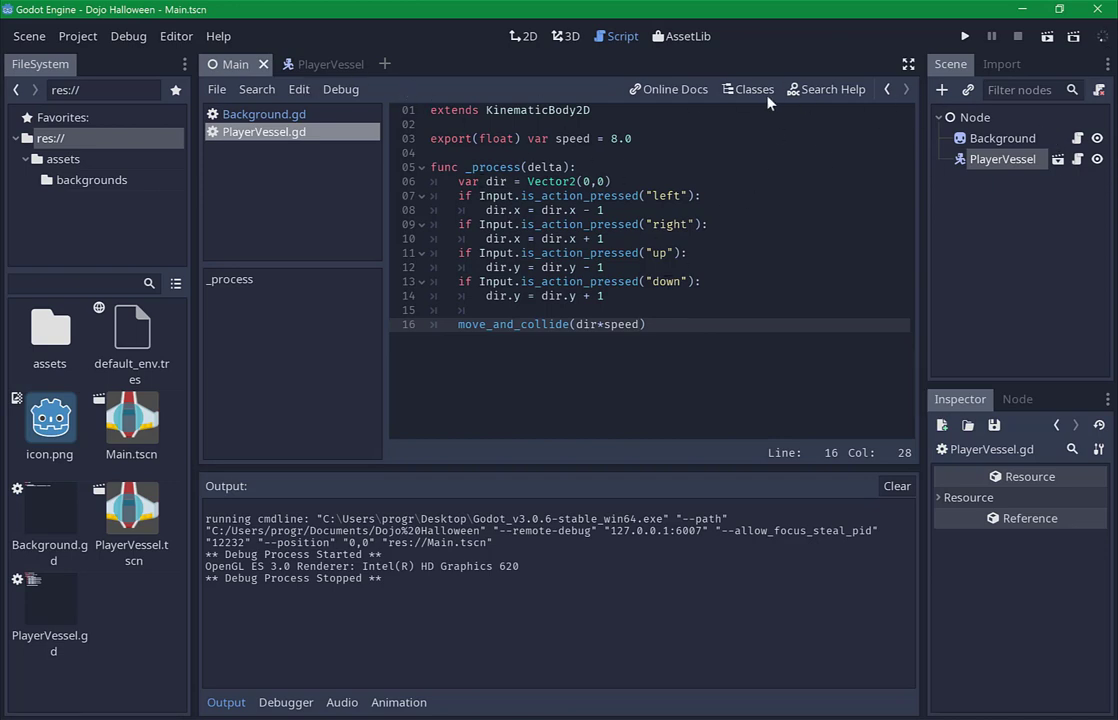
# Show the Main scene in the 2D view and open the res://assets folder.
pyautogui.click(970, 118)
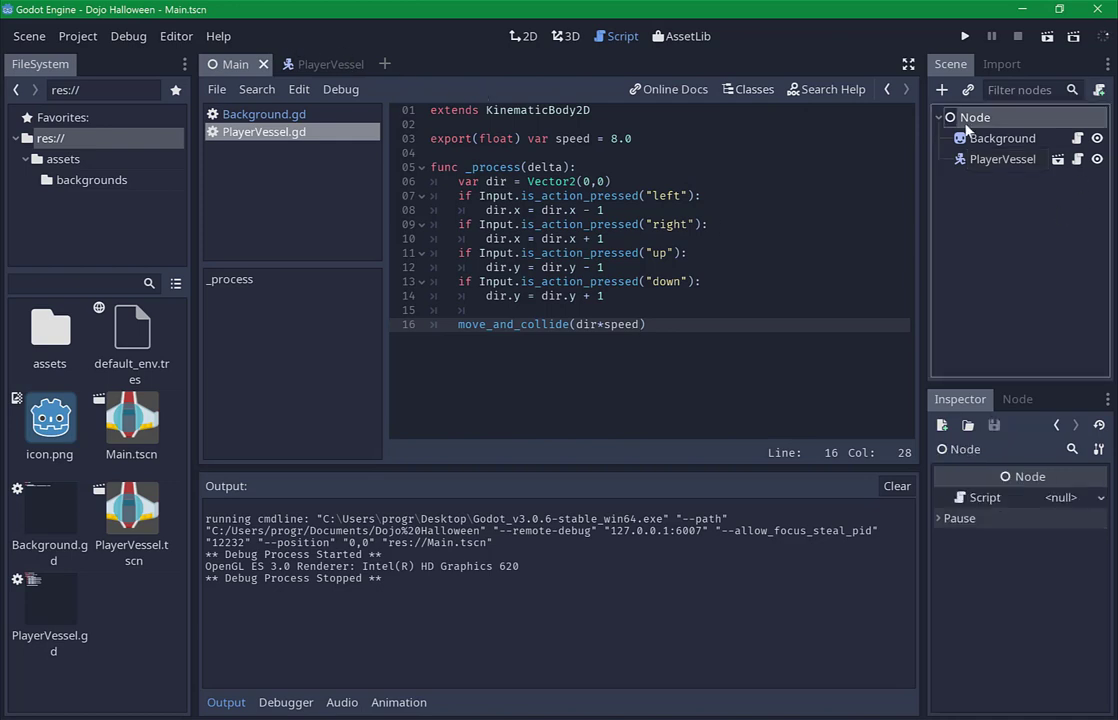
pyautogui.click(523, 38)
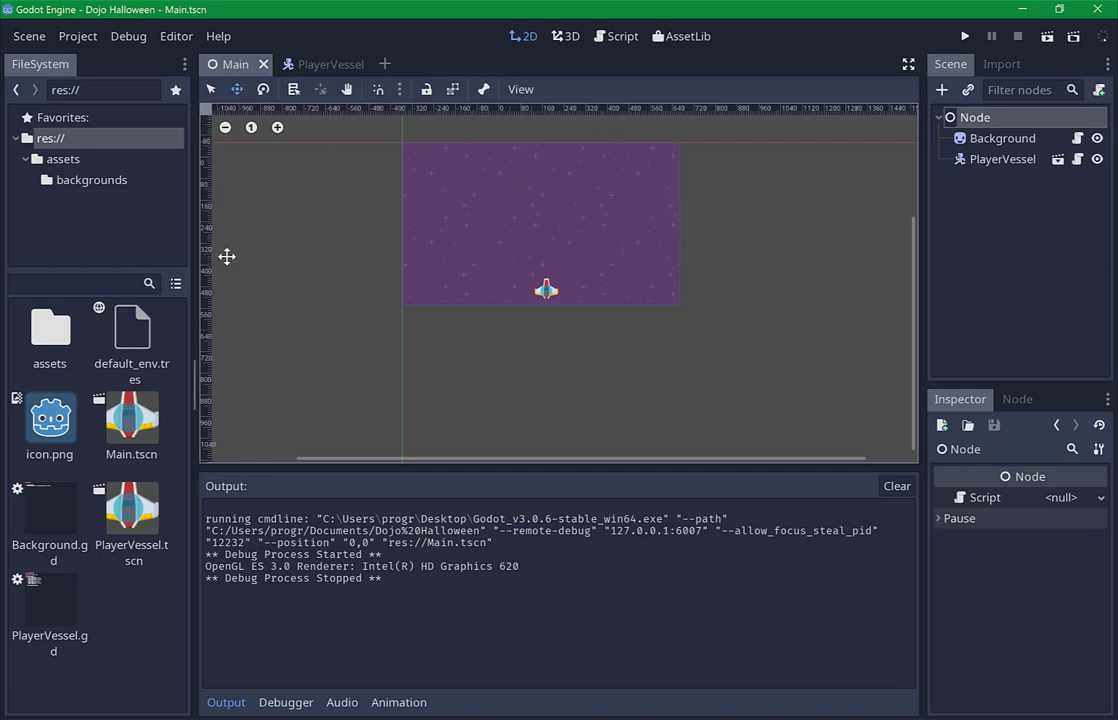
pyautogui.click(55, 162)
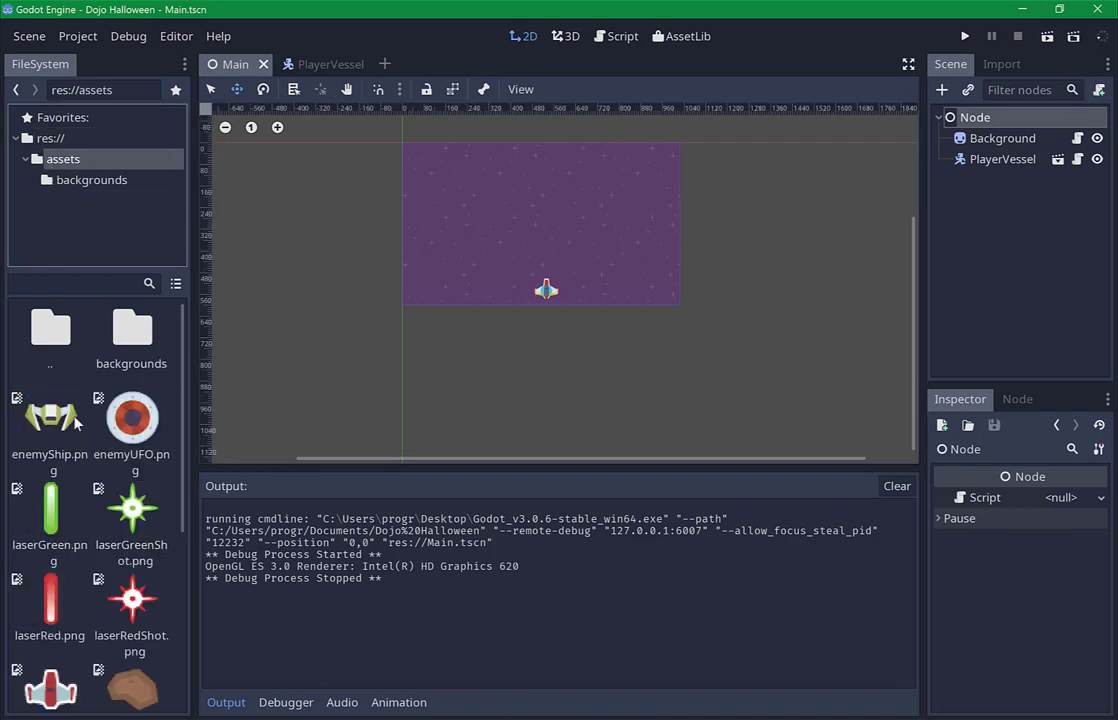
# Scroll through the assets sprites, including laserGreen.png and laserRed.png.
pyautogui.scroll(-3, 120, 440)
pyautogui.scroll(1, 130, 455)
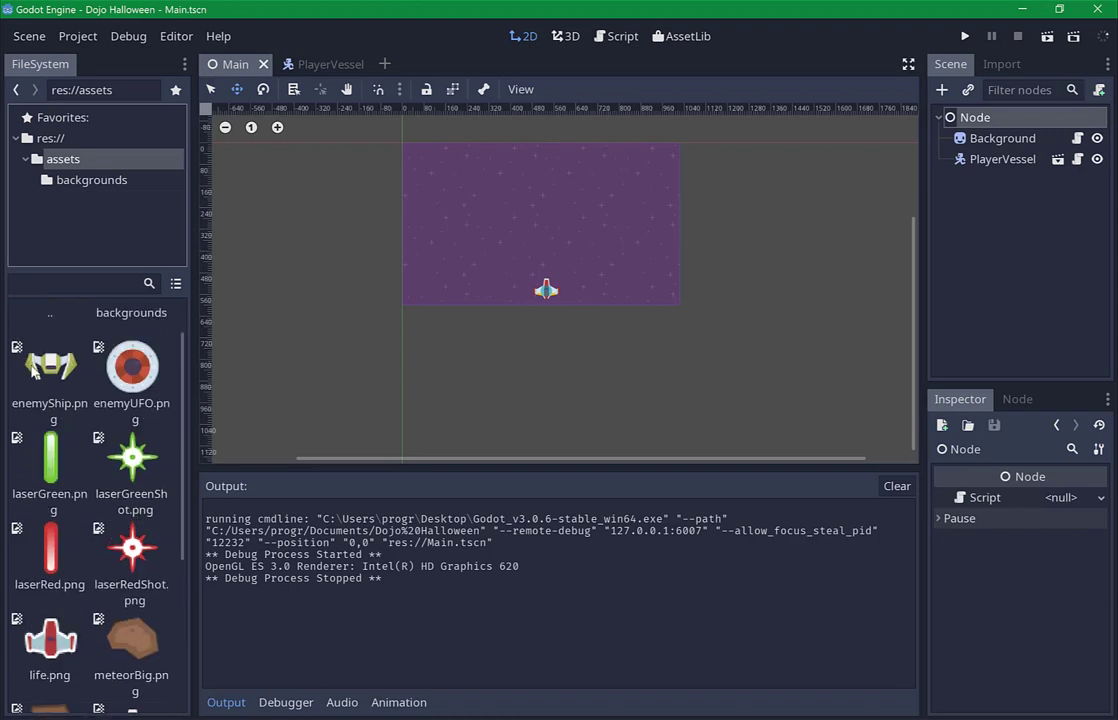
pyautogui.scroll(-4, 50, 365)
pyautogui.scroll(-1, 69, 421)
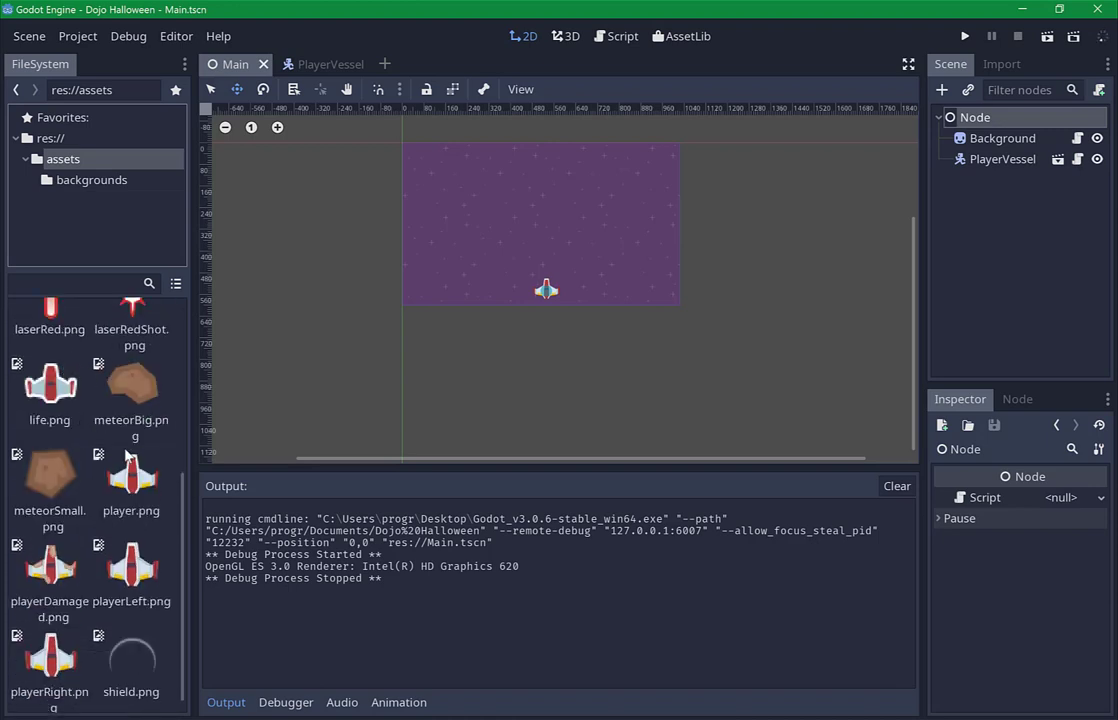
pyautogui.scroll(6, 122, 446)
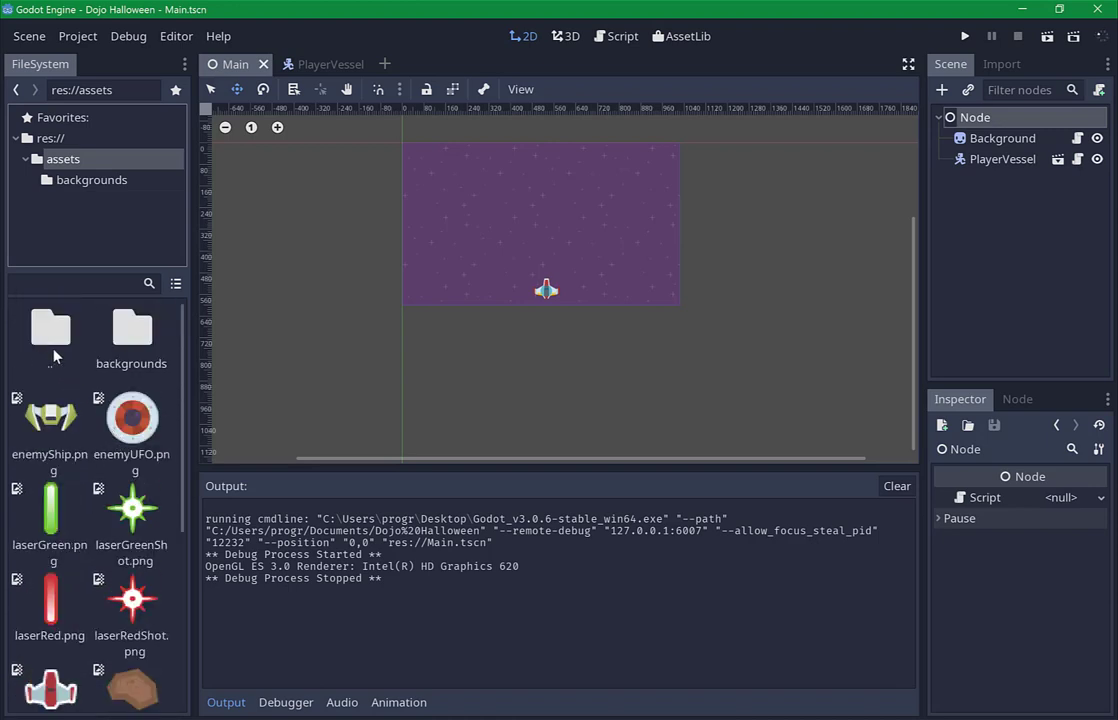
pyautogui.scroll(-3, 87, 398)
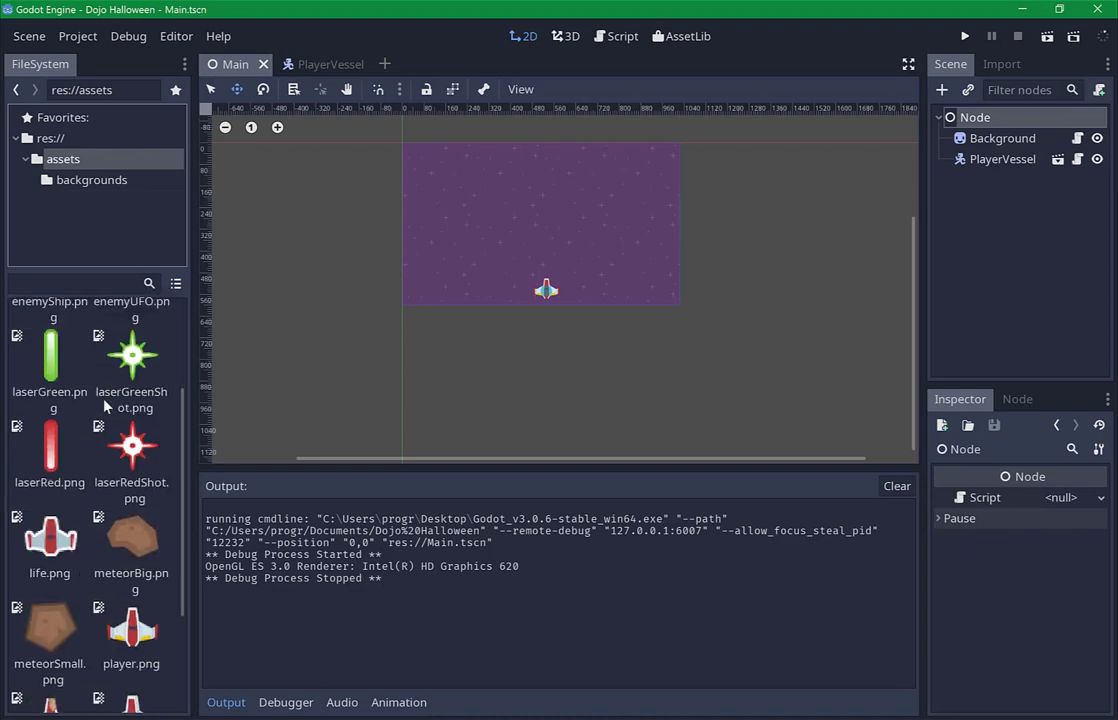
pyautogui.scroll(1, 105, 405)
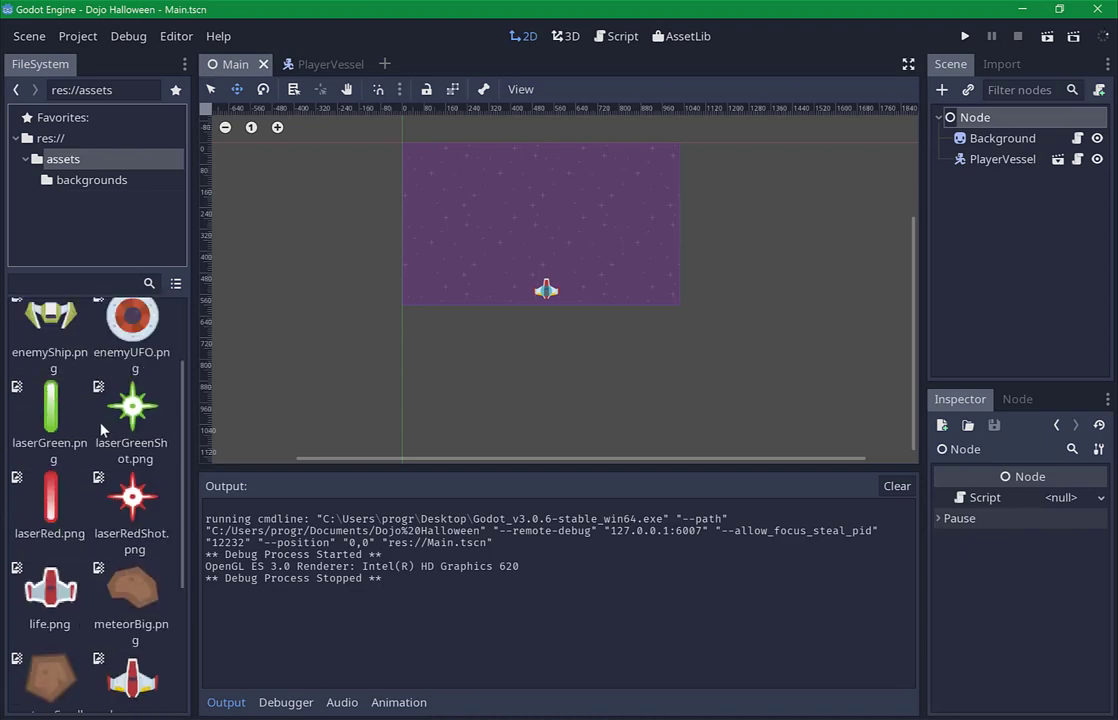
pyautogui.scroll(-3, 92, 401)
pyautogui.scroll(-1, 85, 388)
pyautogui.scroll(3, 54, 363)
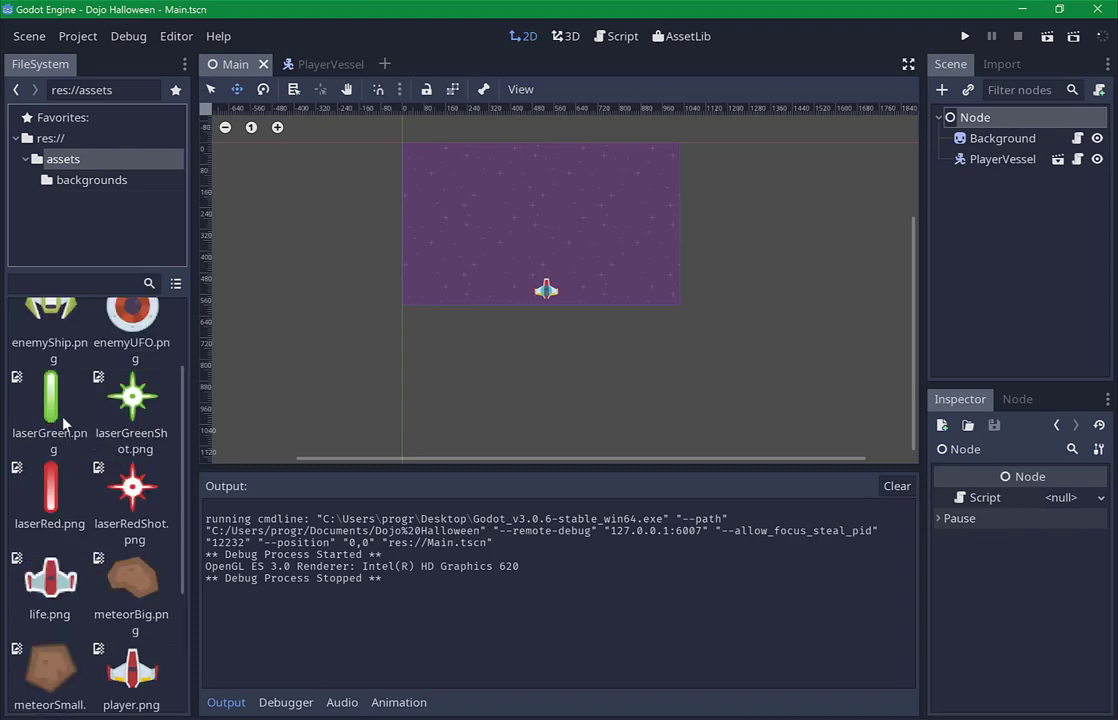
pyautogui.scroll(2, 52, 428)
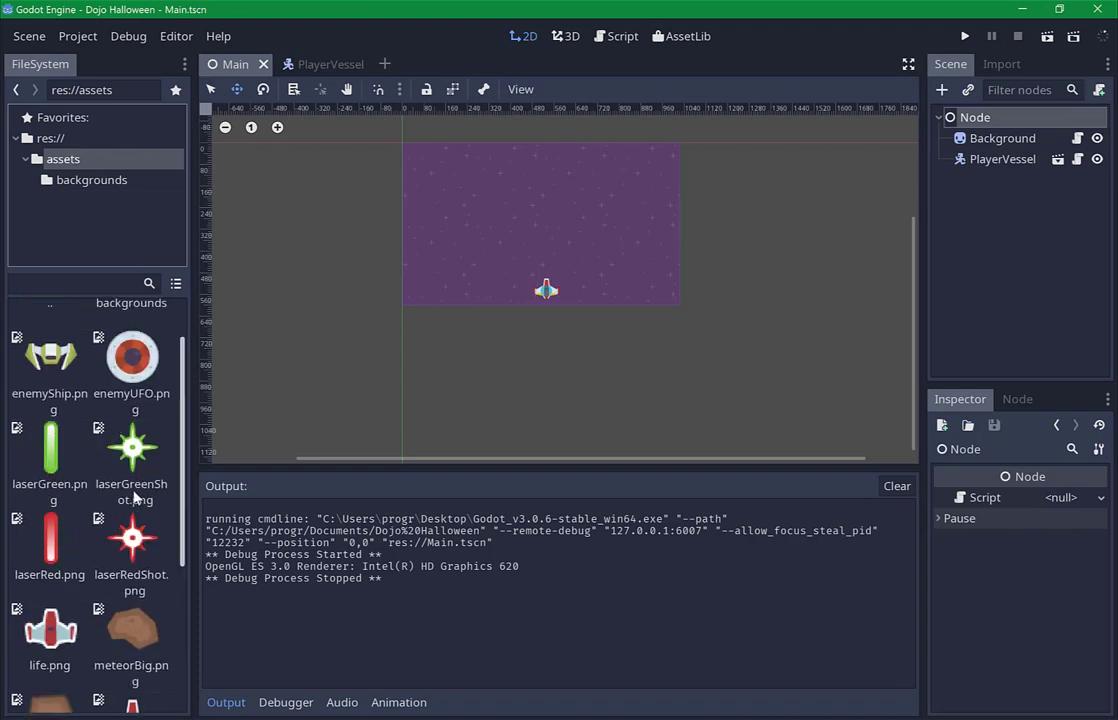
pyautogui.scroll(-2, 111, 479)
pyautogui.scroll(-1, 111, 479)
pyautogui.scroll(3, 120, 440)
pyautogui.scroll(1, 141, 401)
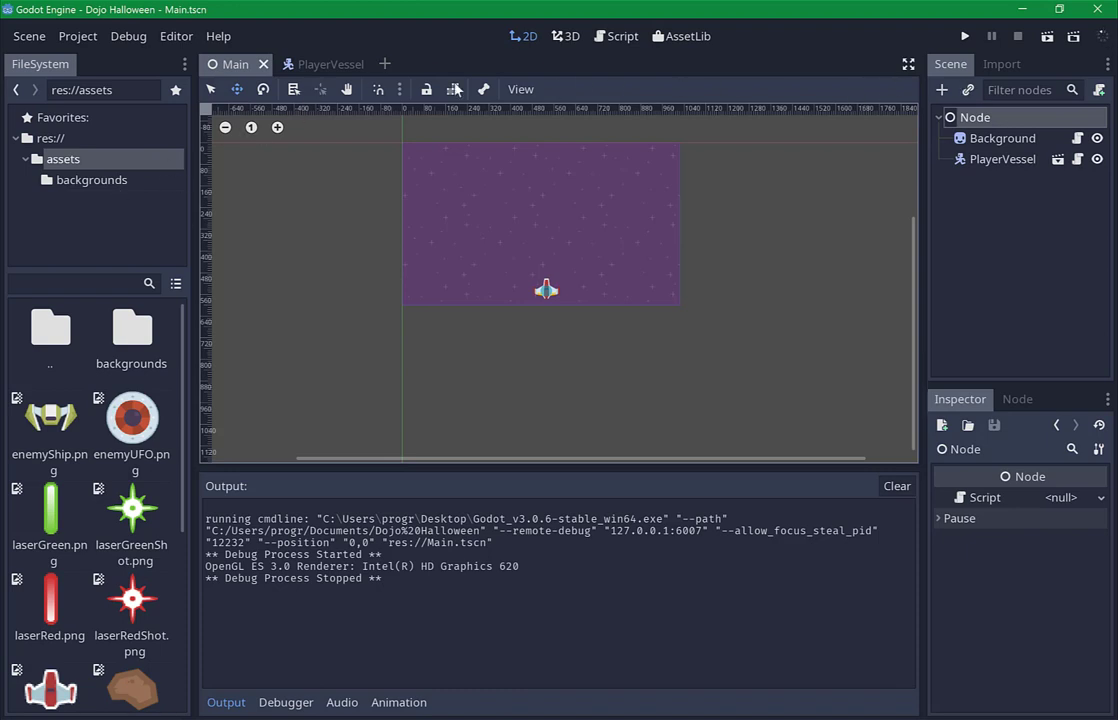
# Create a new scene with a KinematicBody2D root node.
pyautogui.click(33, 37)
pyautogui.click(44, 60)
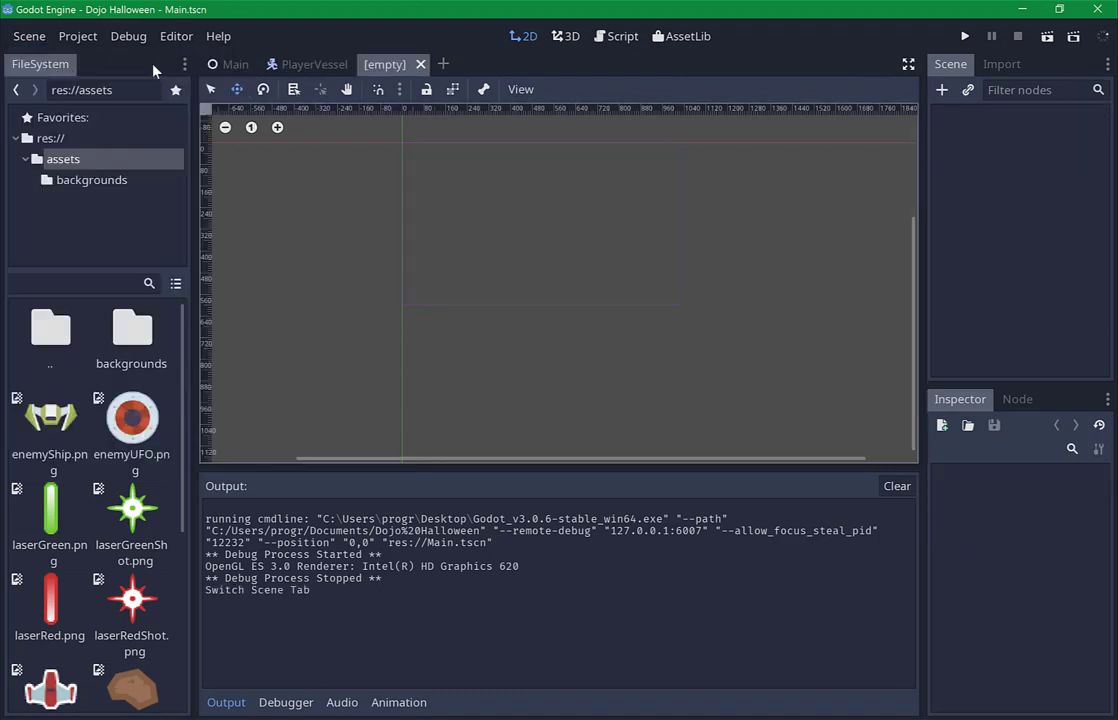
pyautogui.click(938, 90)
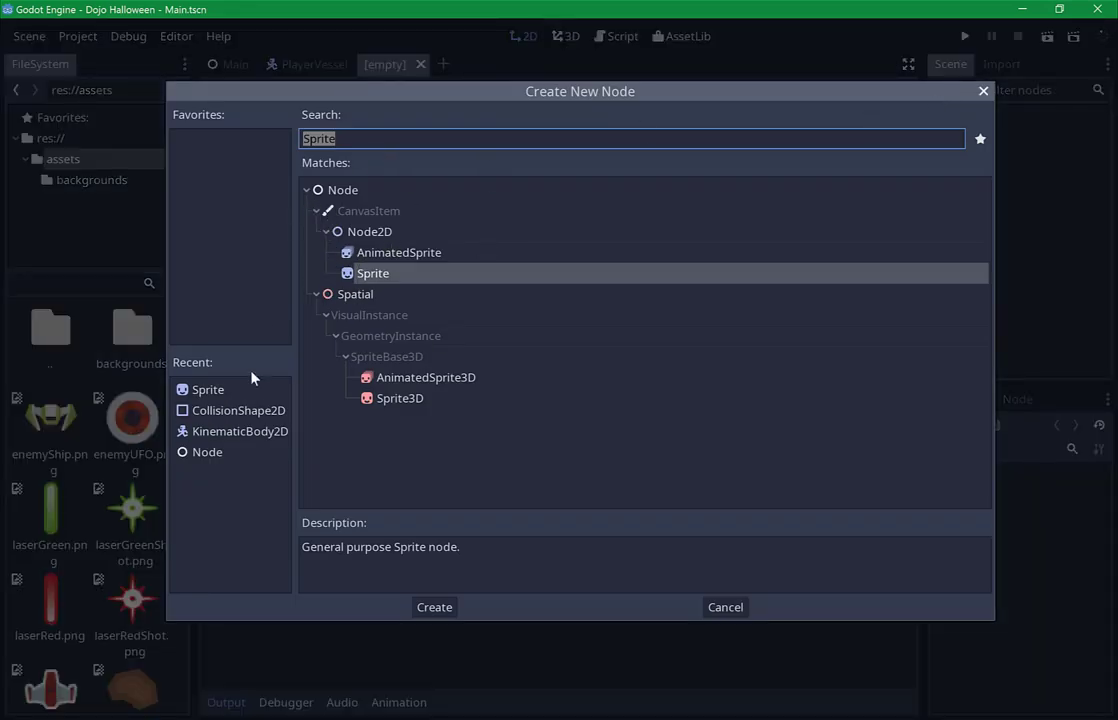
pyautogui.click(236, 432)
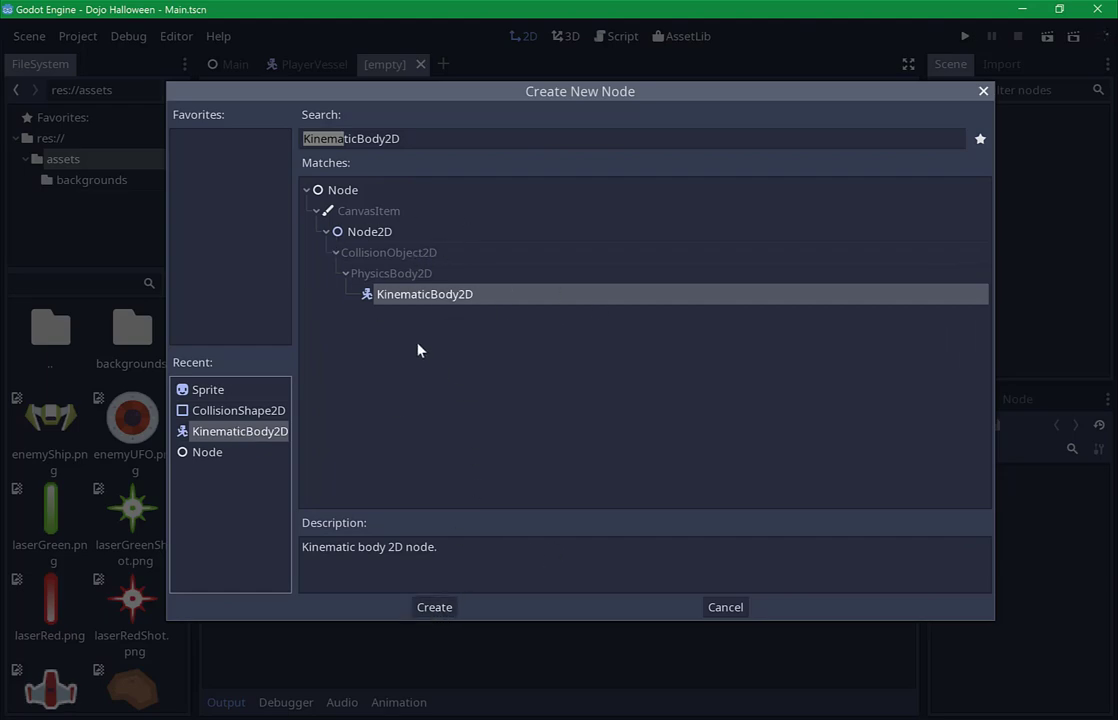
pyautogui.click(436, 607)
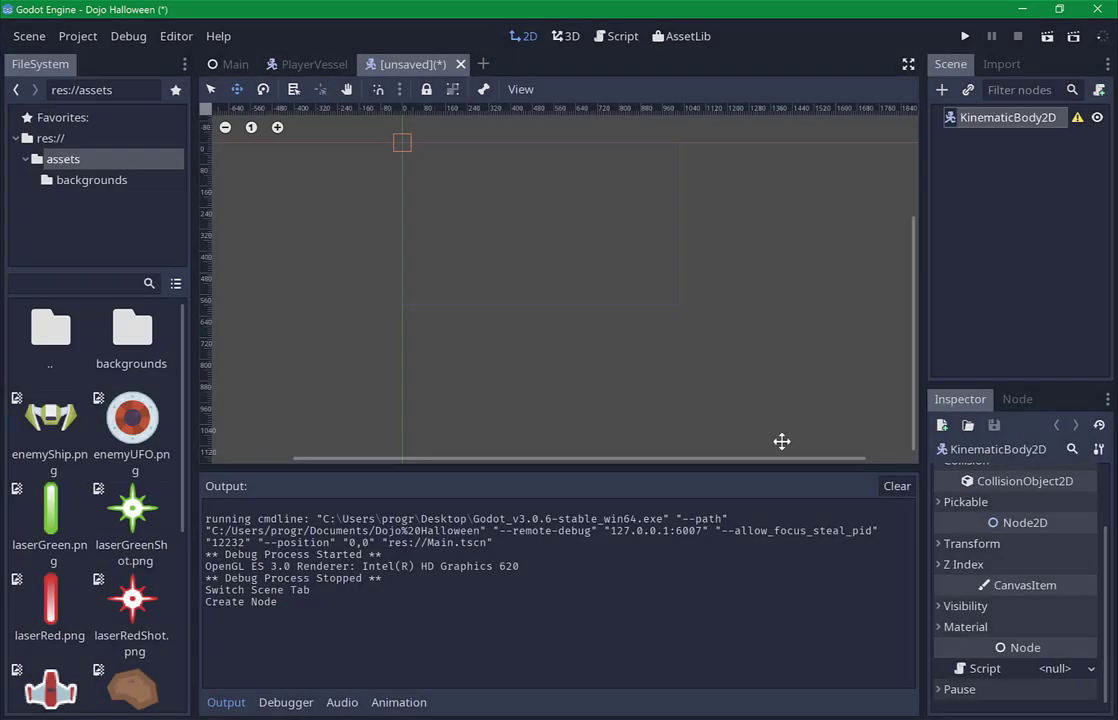
# Add a Sprite child textured with laserGreen.png and zoom in on the laser.
pyautogui.click(942, 92)
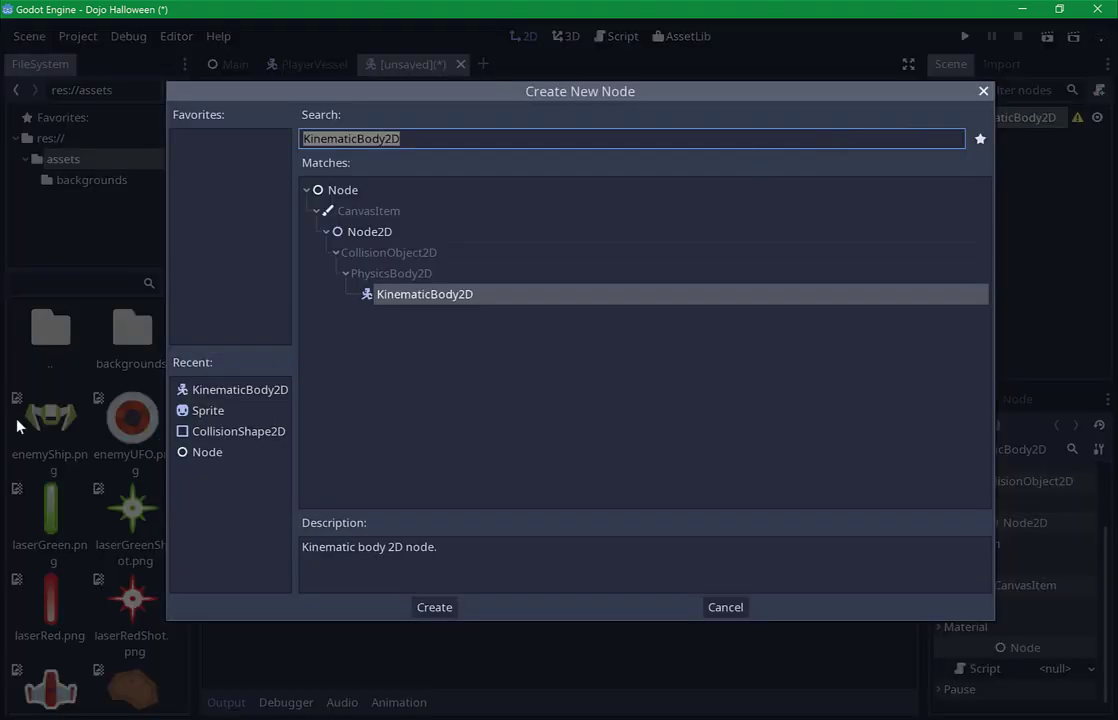
pyautogui.doubleClick(212, 411)
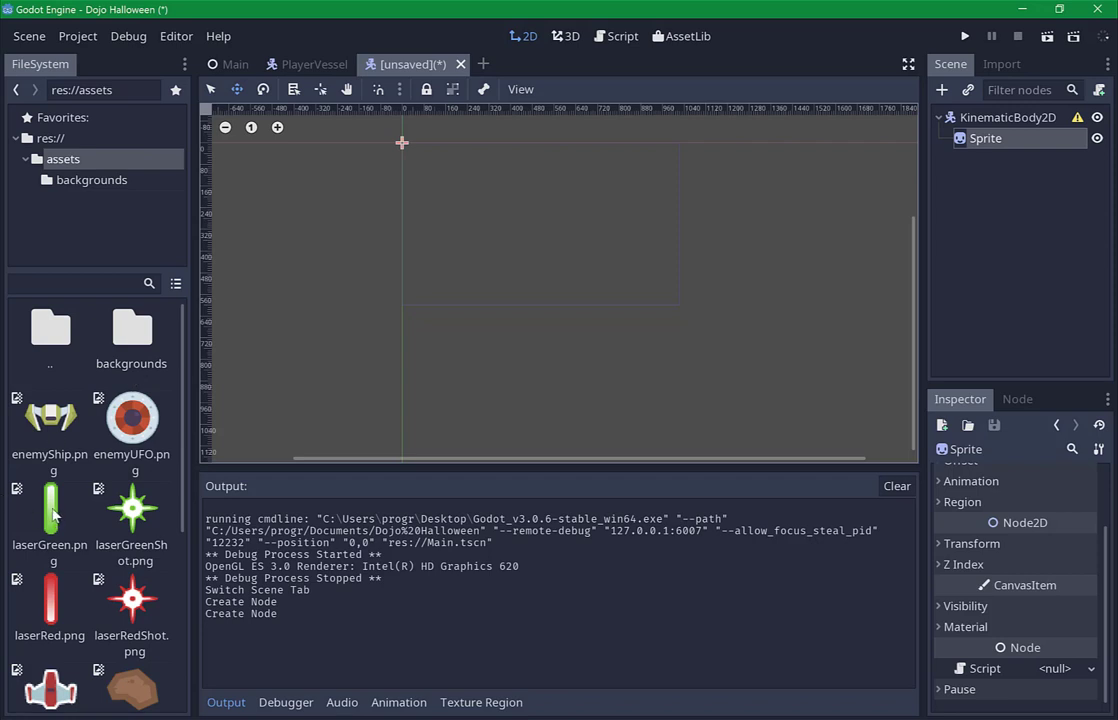
pyautogui.click(52, 515)
pyautogui.scroll(2, 1035, 548)
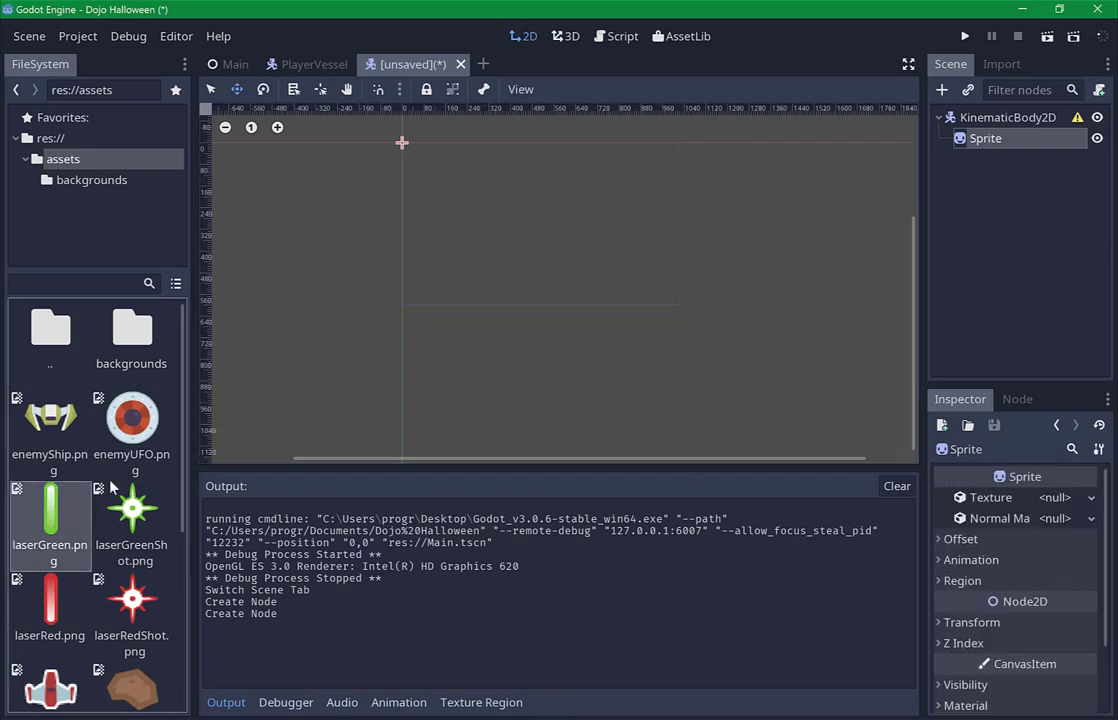
pyautogui.moveTo(113, 487); pyautogui.dragTo(1056, 500)
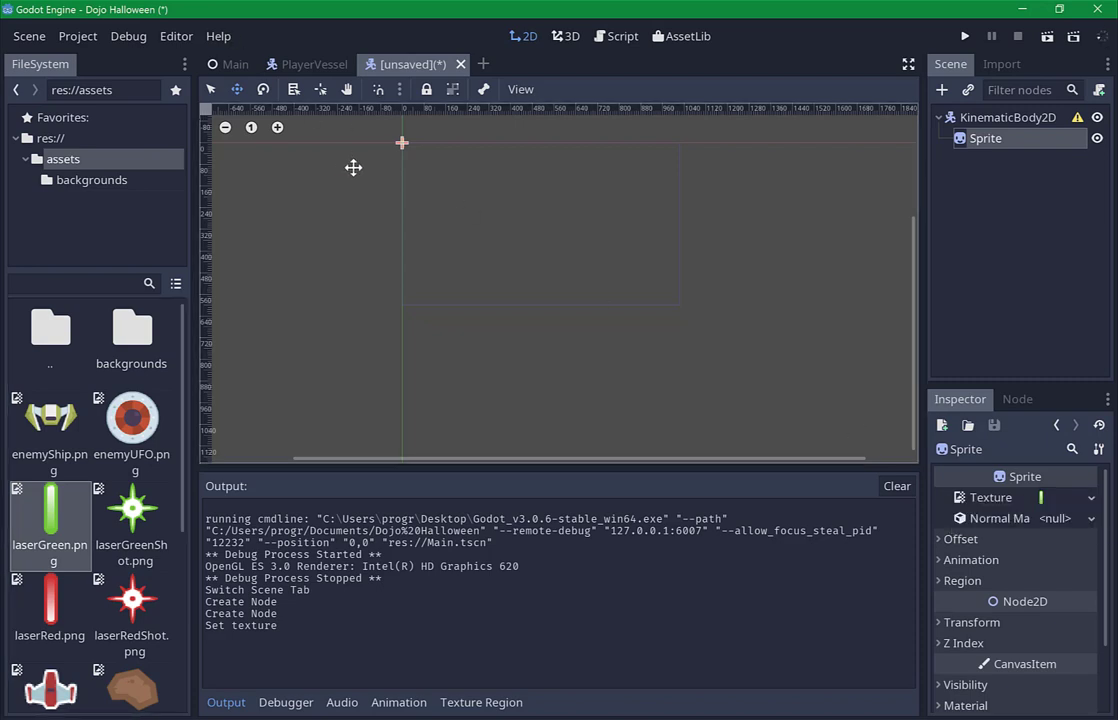
pyautogui.scroll(3, 372, 152)
pyautogui.scroll(3, 384, 152)
pyautogui.moveTo(384, 152)
pyautogui.mouseDown(button='middle')
pyautogui.moveTo(414, 260)
pyautogui.moveTo(424, 222)
pyautogui.mouseUp(button='middle')
pyautogui.scroll(2, 417, 270)
pyautogui.scroll(2, 424, 222)
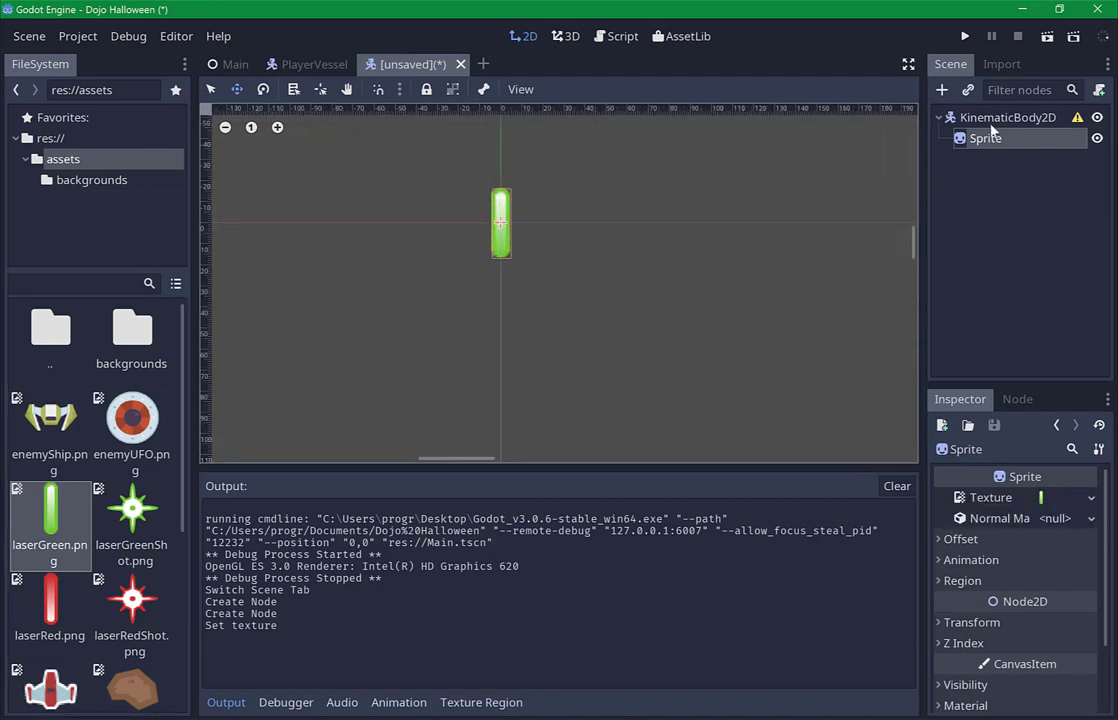
pyautogui.click(995, 118)
pyautogui.click(941, 90)
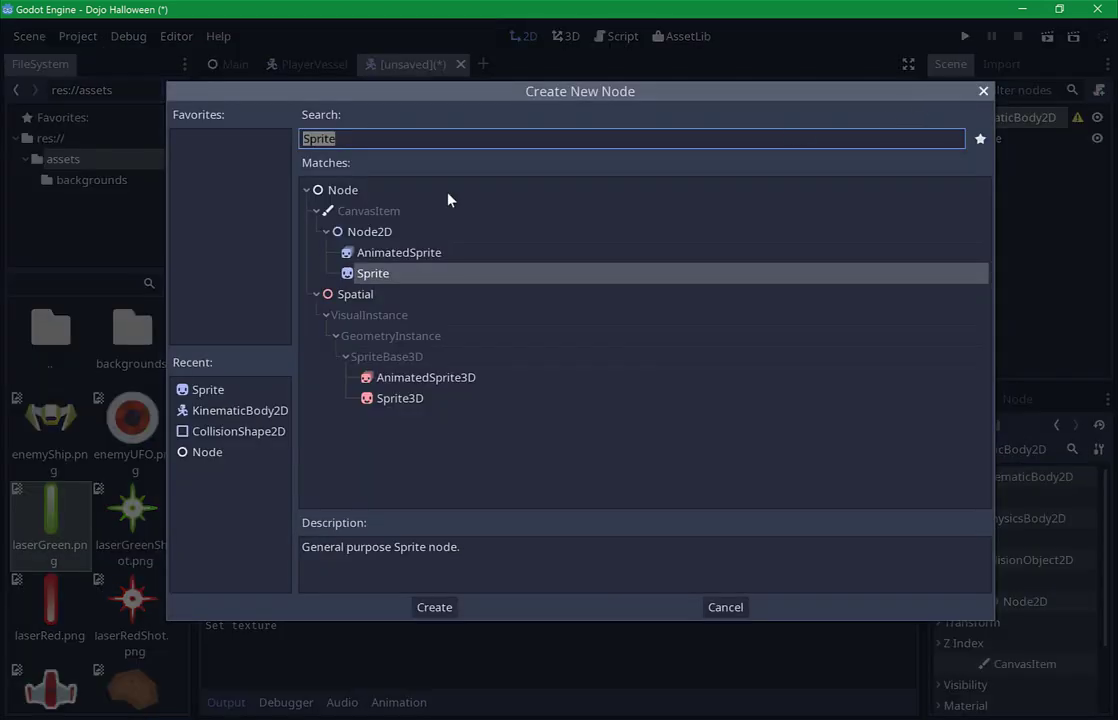
# Add a CollisionShape2D child to the body and give it a new CapsuleShape2D.
pyautogui.doubleClick(229, 432)
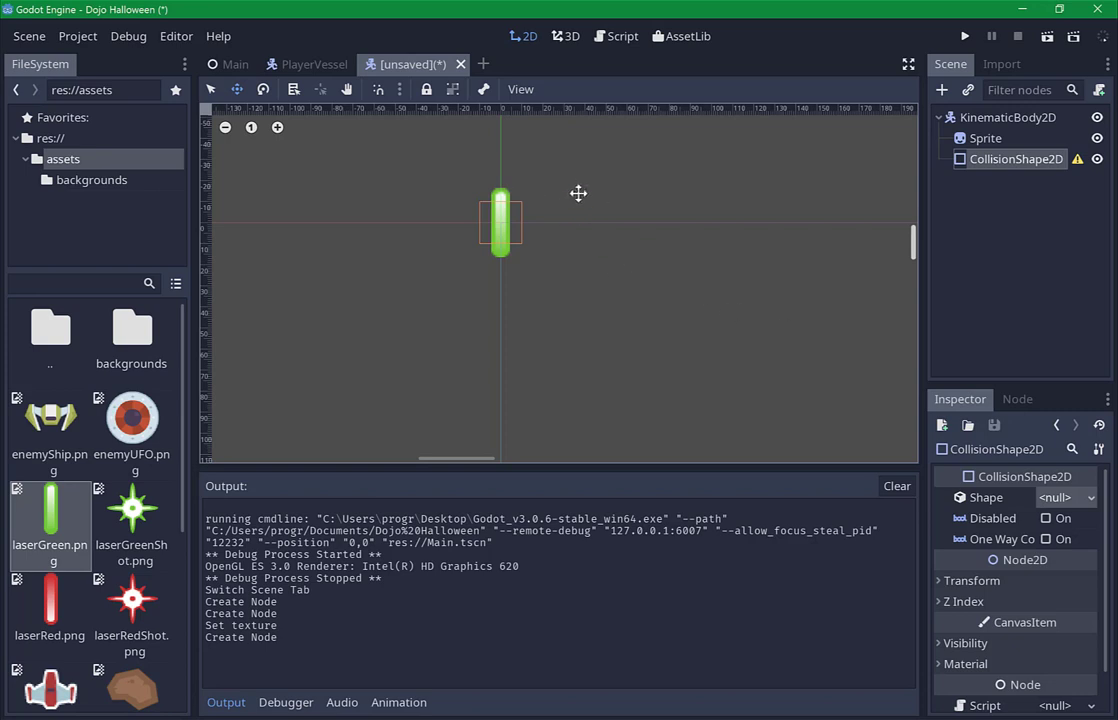
pyautogui.scroll(1, 579, 192)
pyautogui.scroll(1, 412, 195)
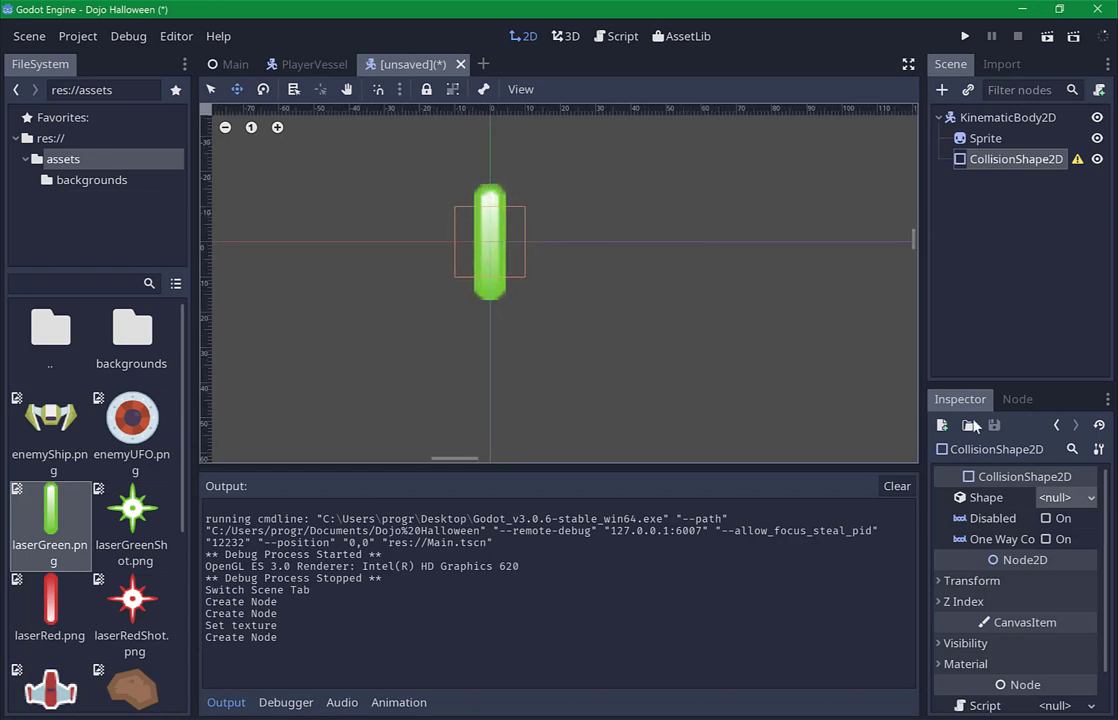
pyautogui.click(1093, 499)
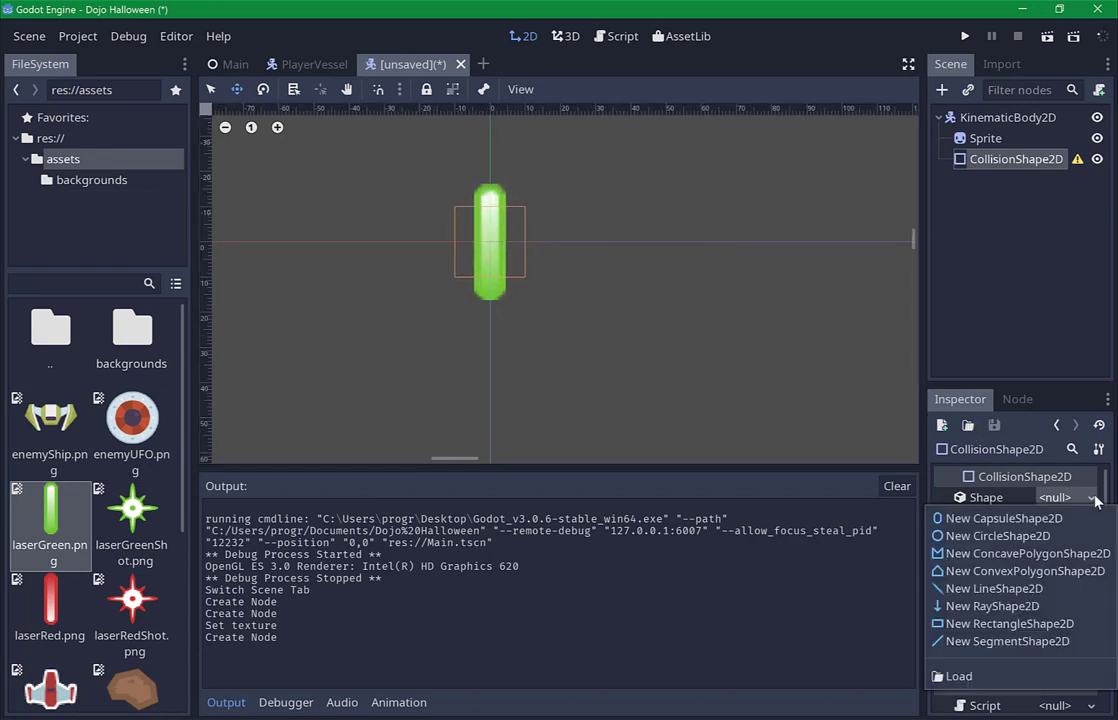
pyautogui.click(990, 519)
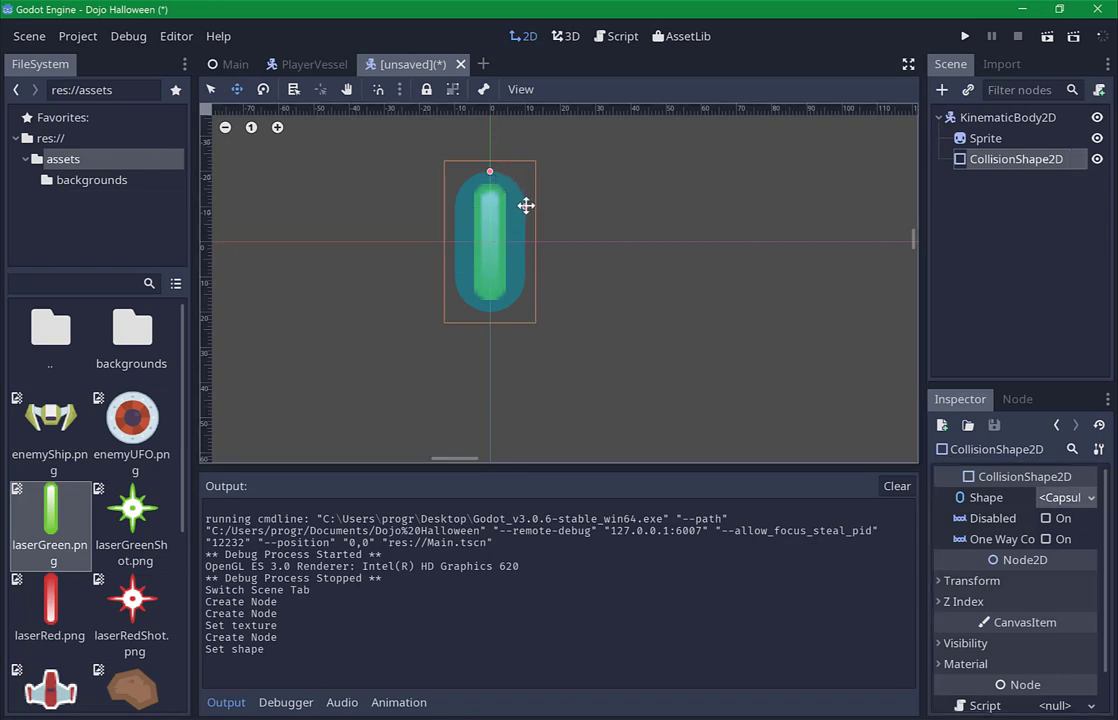
# Narrow the capsule's handles so it fits the green laser sprite.
pyautogui.click(213, 90)
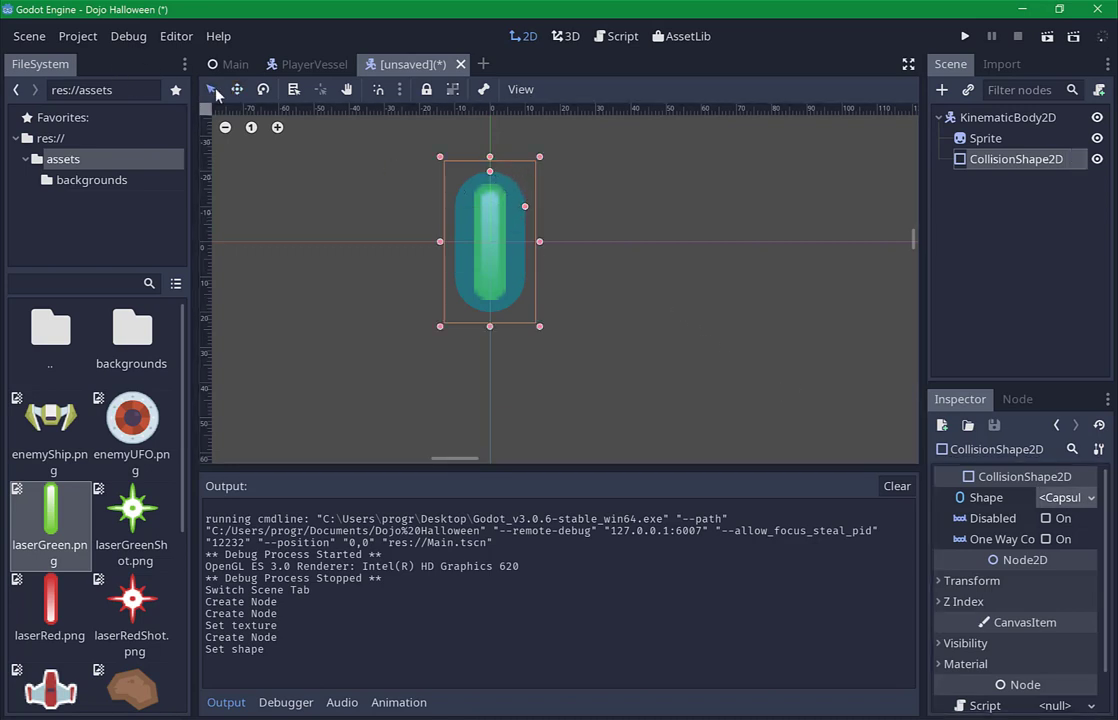
pyautogui.moveTo(524, 207)
pyautogui.mouseDown()
pyautogui.moveTo(511, 213)
pyautogui.moveTo(492, 189)
pyautogui.mouseUp()
pyautogui.click(506, 198)
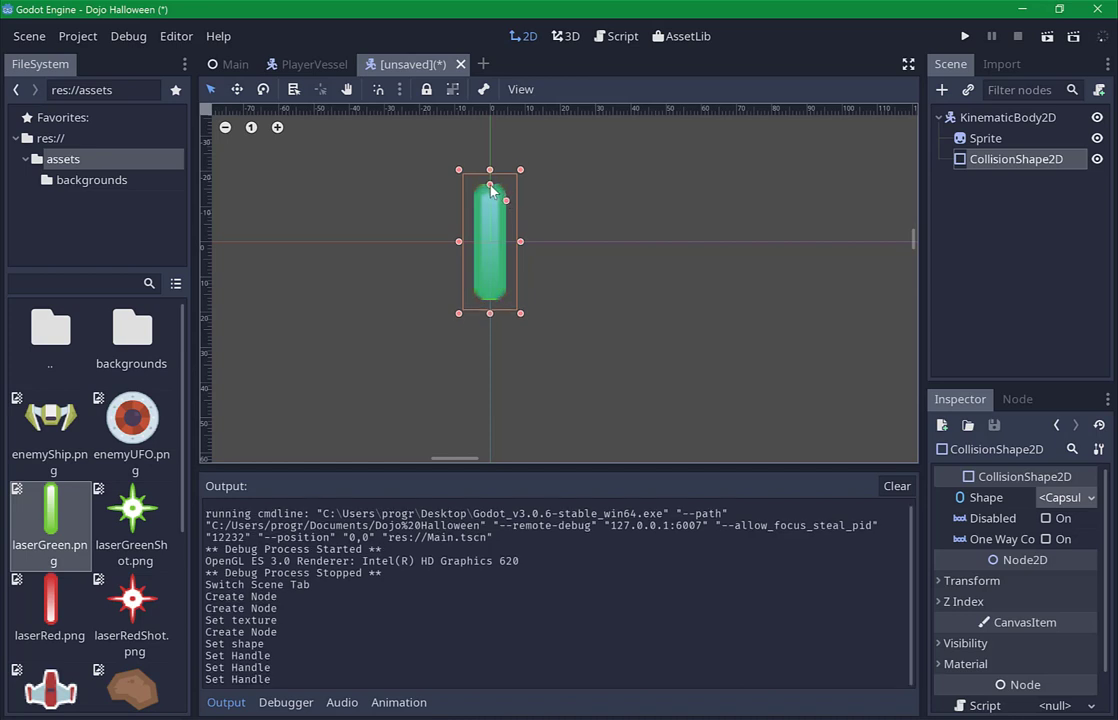
pyautogui.click(475, 188)
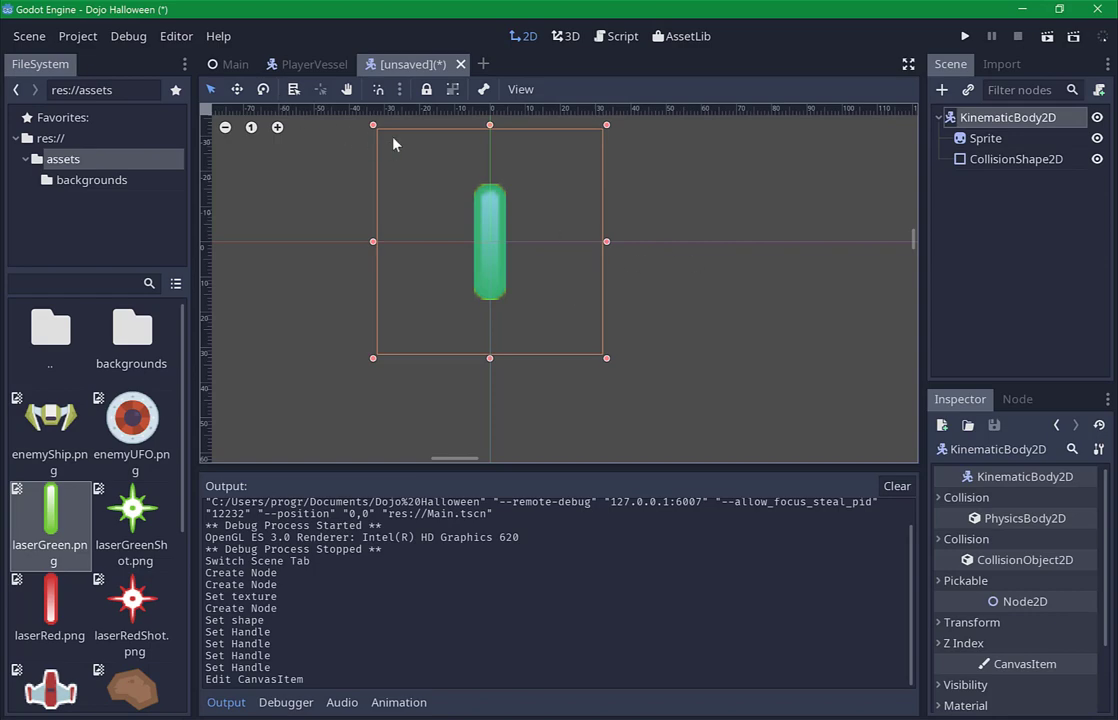
# Rename the laser scene's root node to PlayerLazer.
pyautogui.hotkey('ctrl', 's')
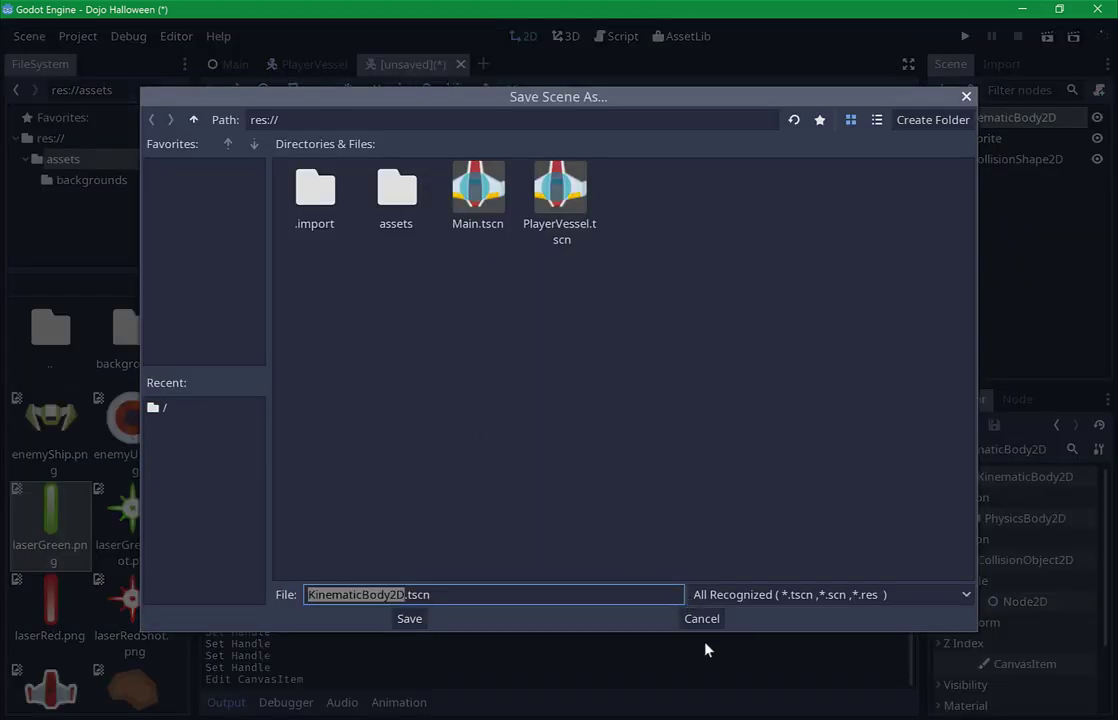
pyautogui.click(706, 622)
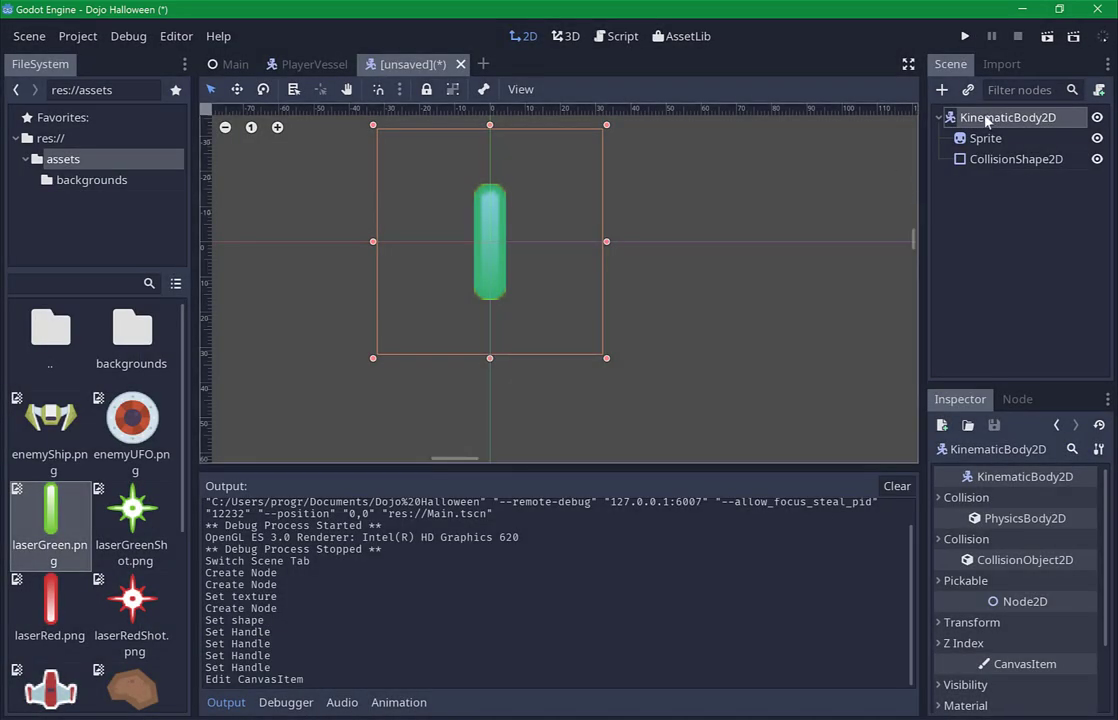
pyautogui.moveTo(985, 118); pyautogui.dragTo(985, 120)
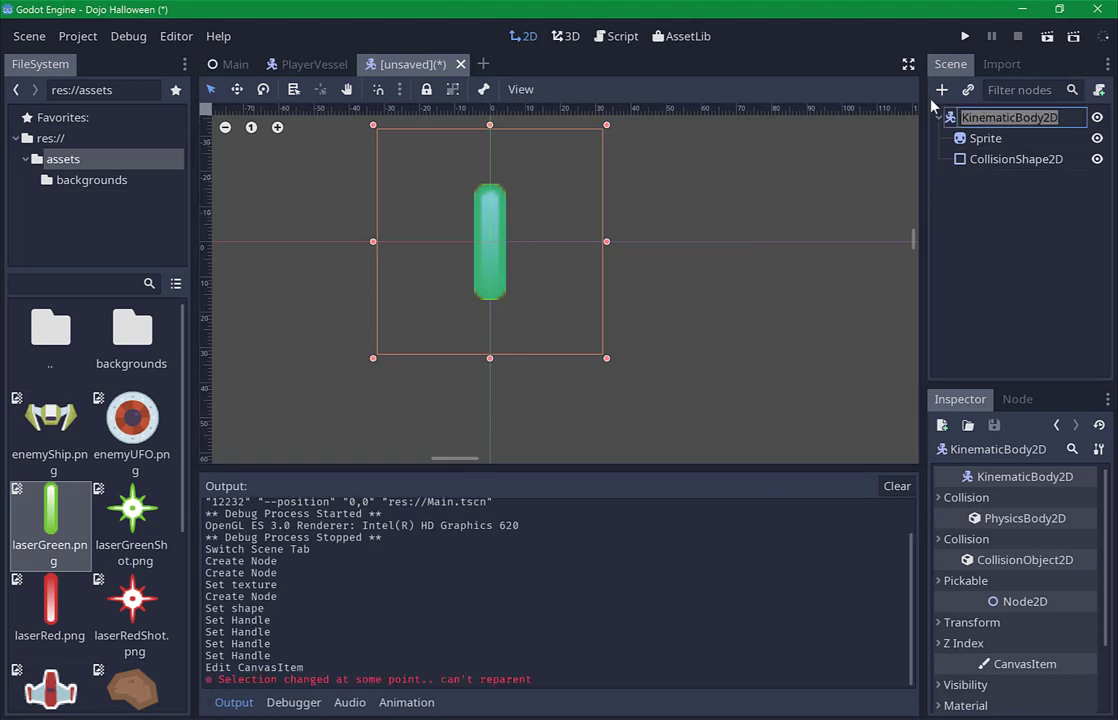
pyautogui.write('PlayerL')
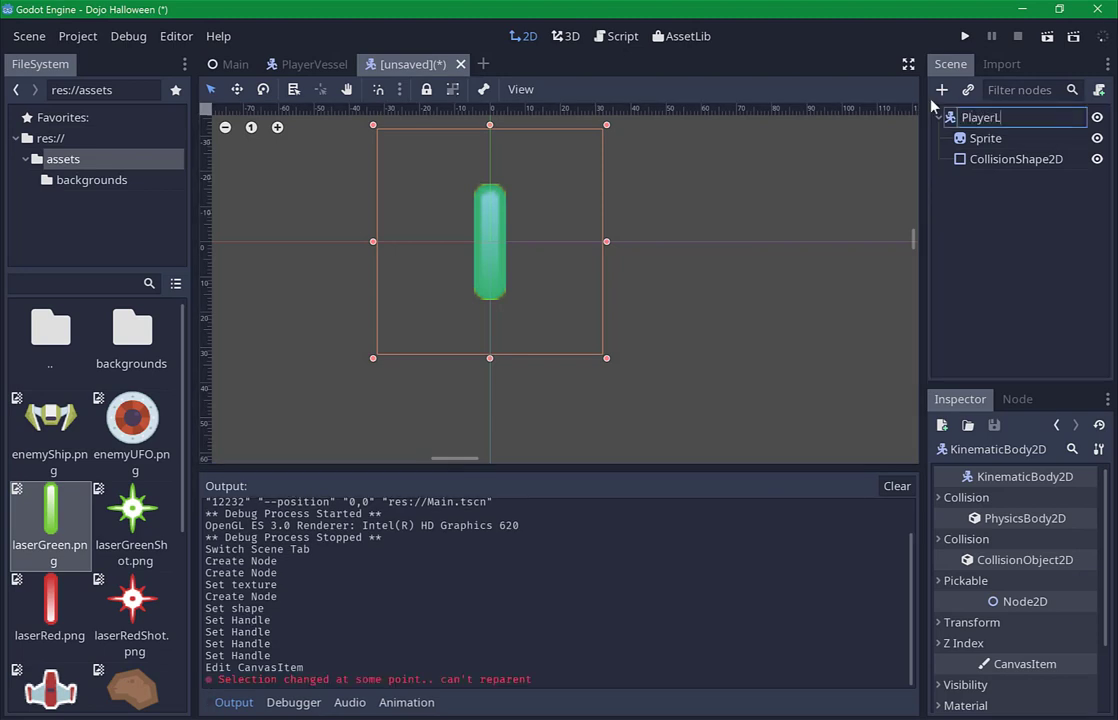
pyautogui.write('azer')
pyautogui.press('Return')
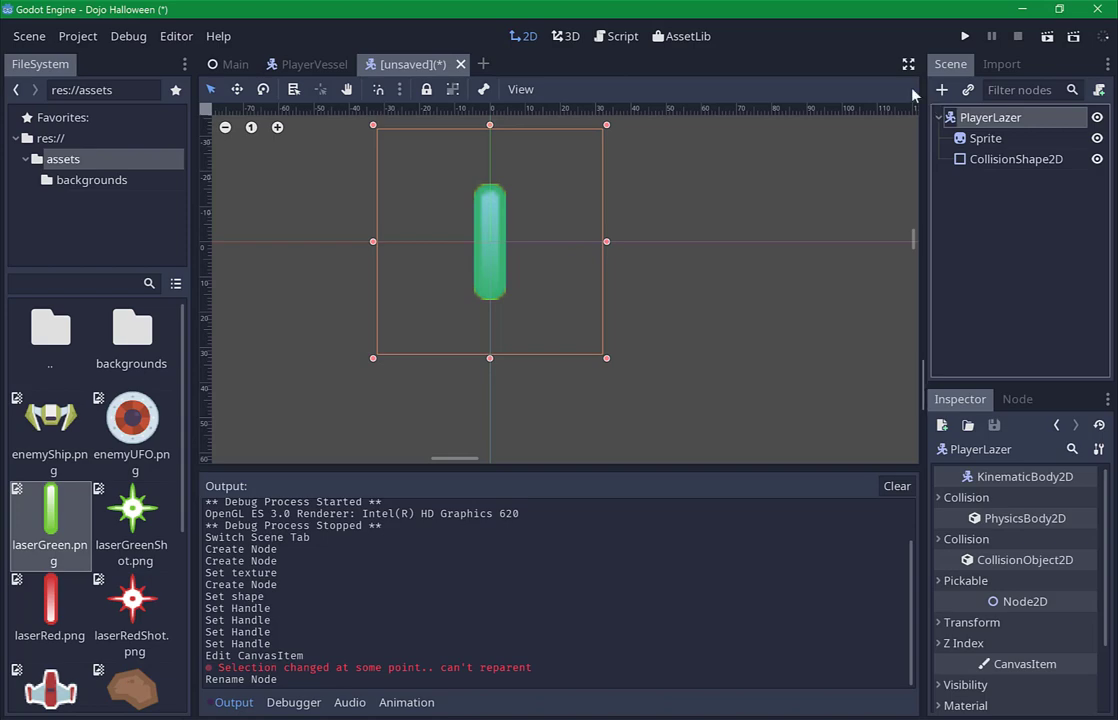
# Save the scene as PlayerLazer.tscn.
pyautogui.hotkey('ctrl', 's')
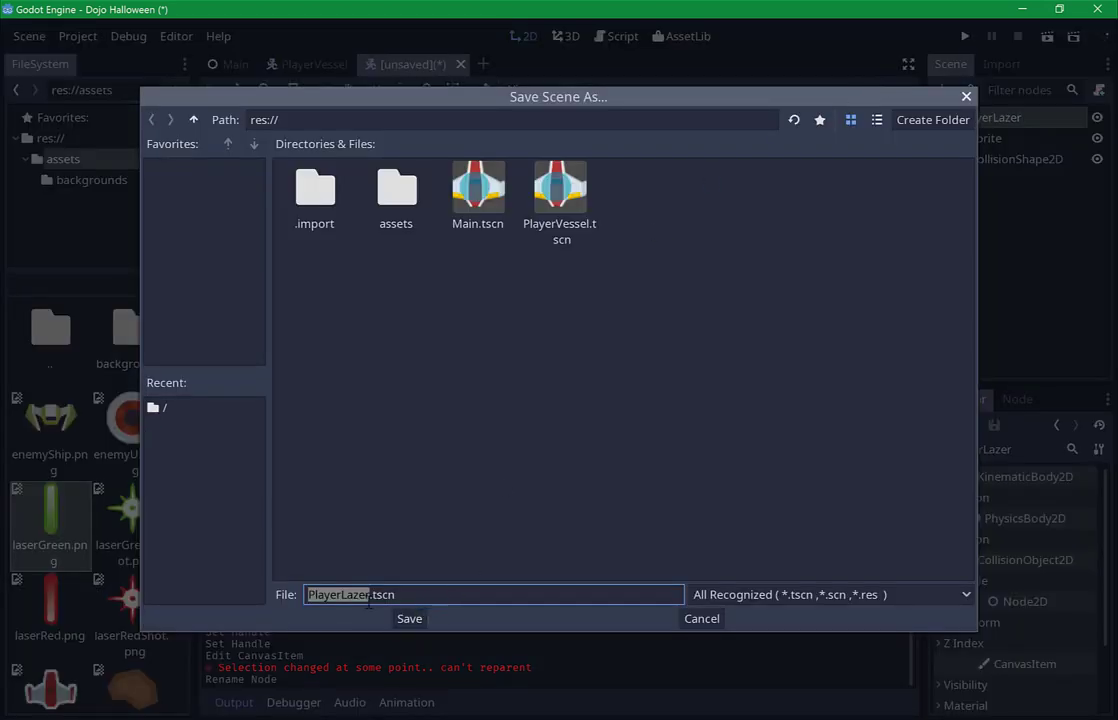
pyautogui.click(410, 619)
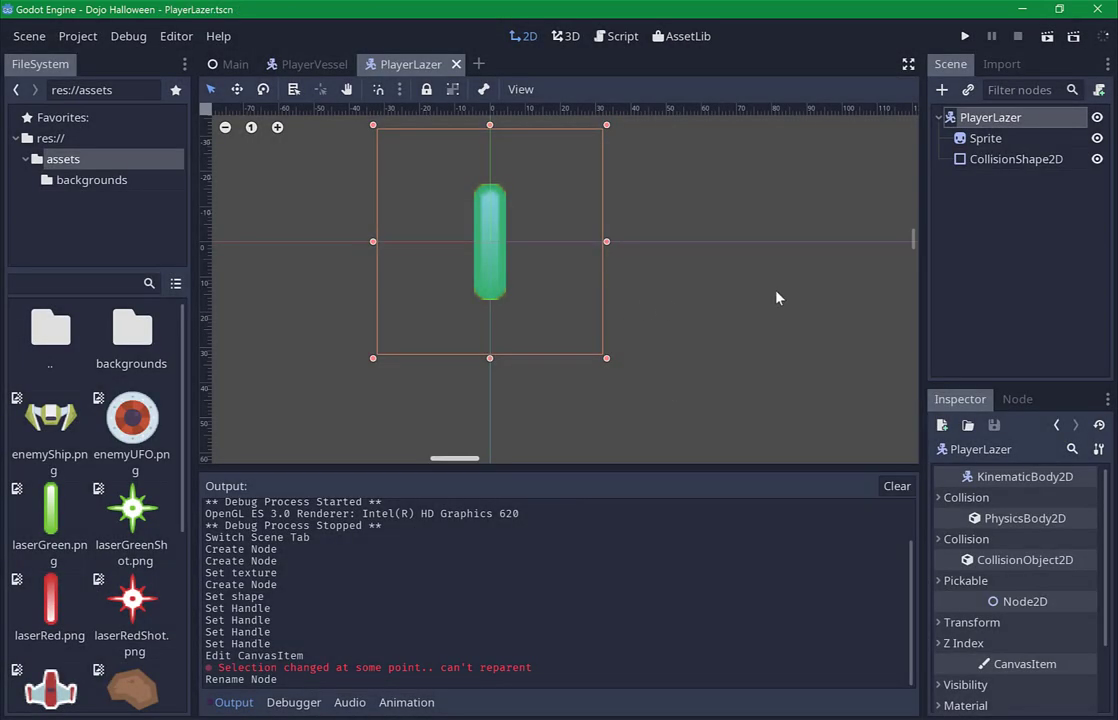
pyautogui.click(678, 195)
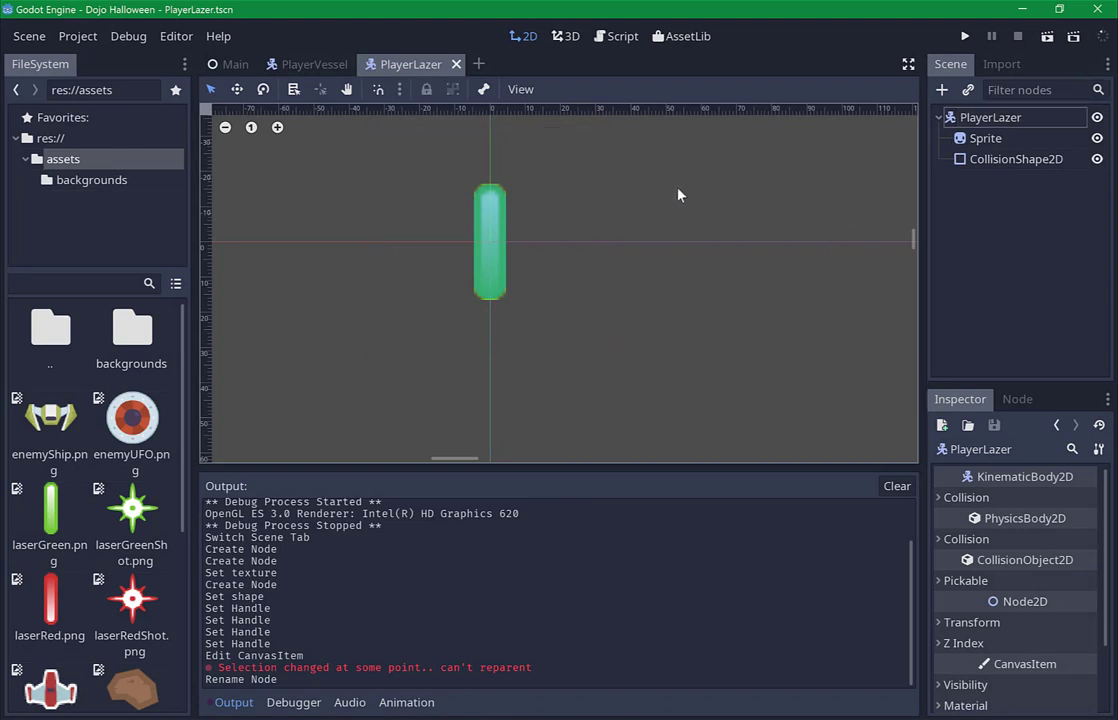
pyautogui.scroll(-1, 536, 284)
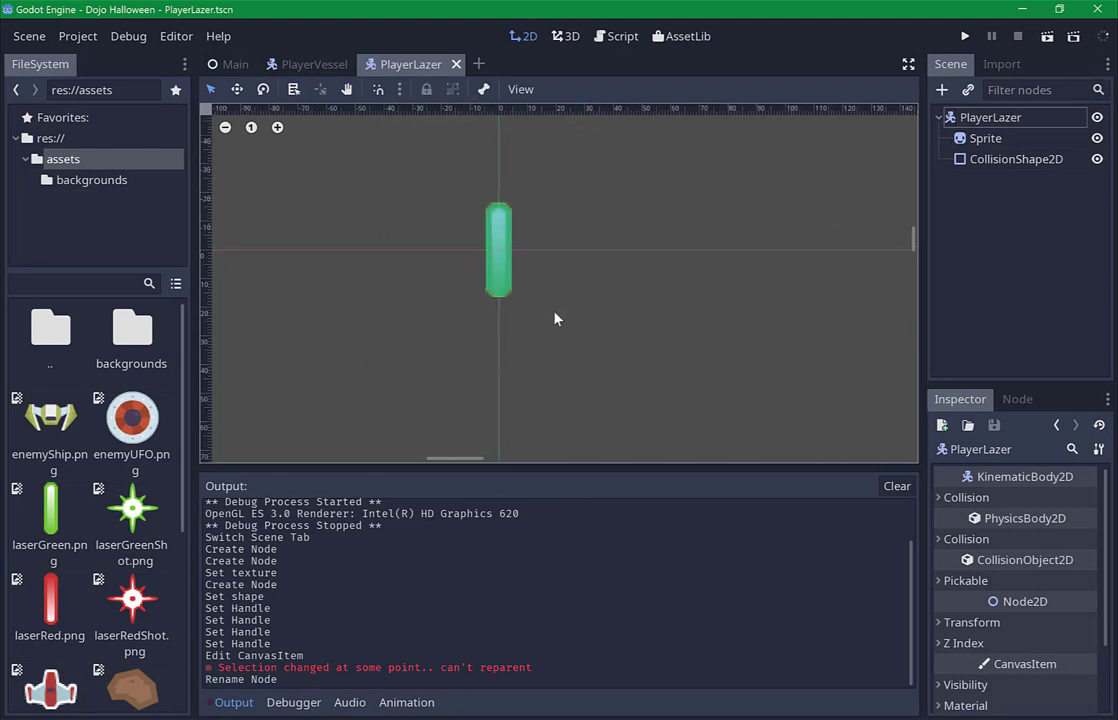
pyautogui.scroll(2, 554, 317)
pyautogui.scroll(2, 596, 330)
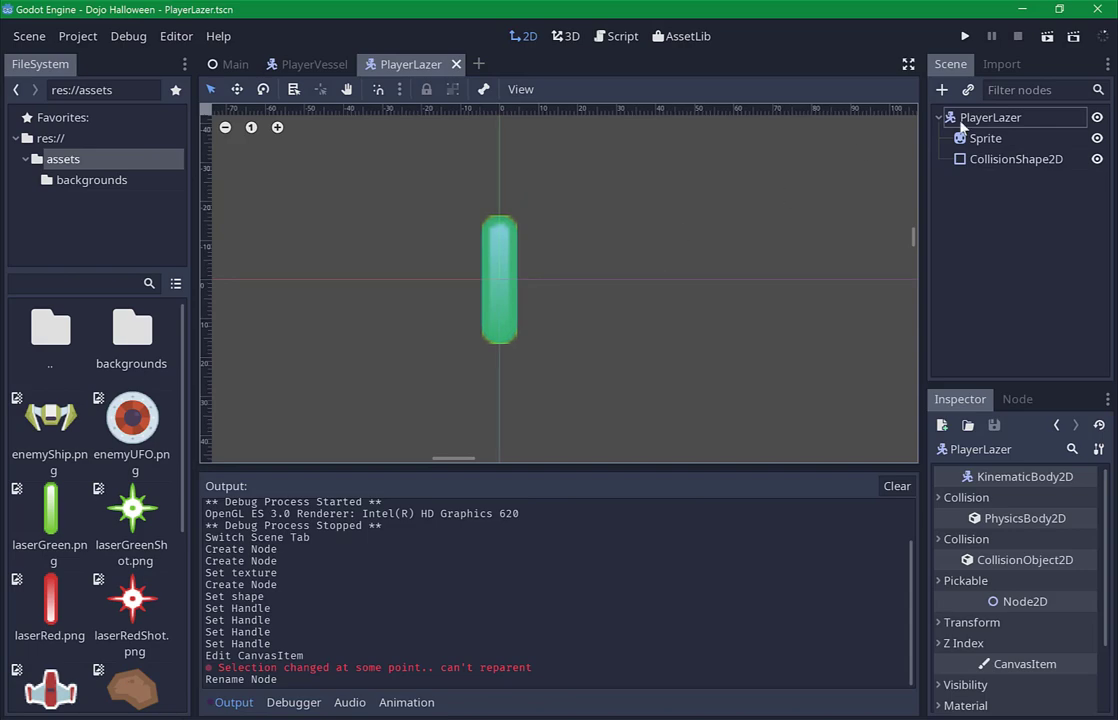
pyautogui.click(1080, 118)
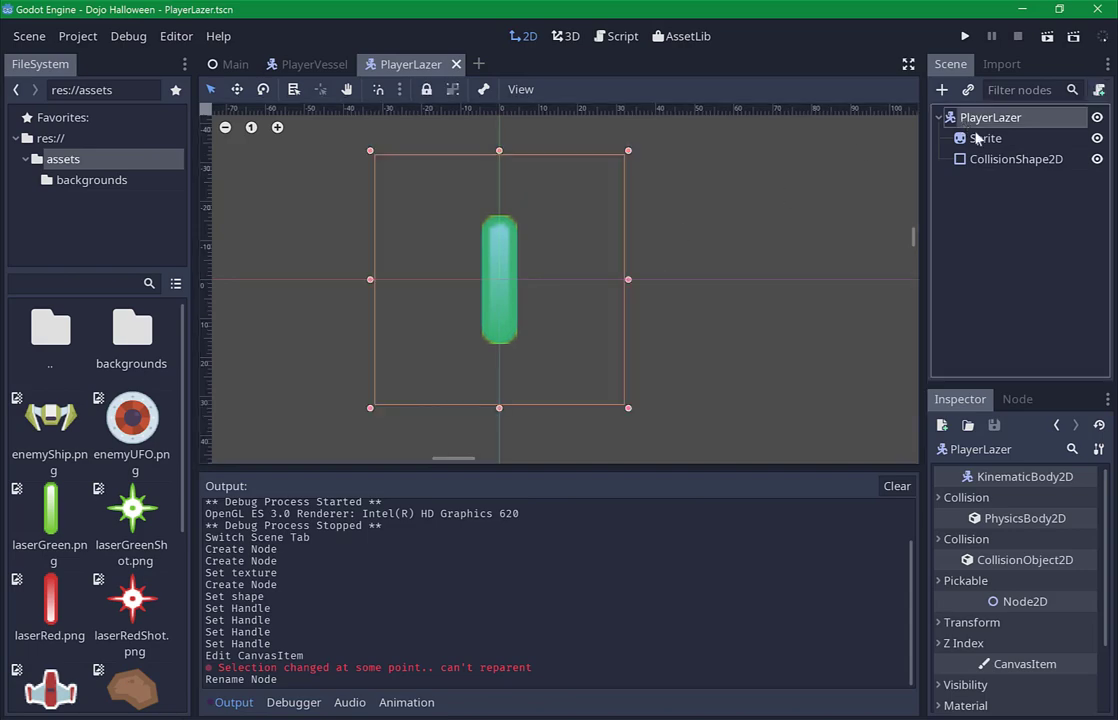
# Attach a new PlayerLazer.gd script to the PlayerLazer node.
pyautogui.click(1098, 90)
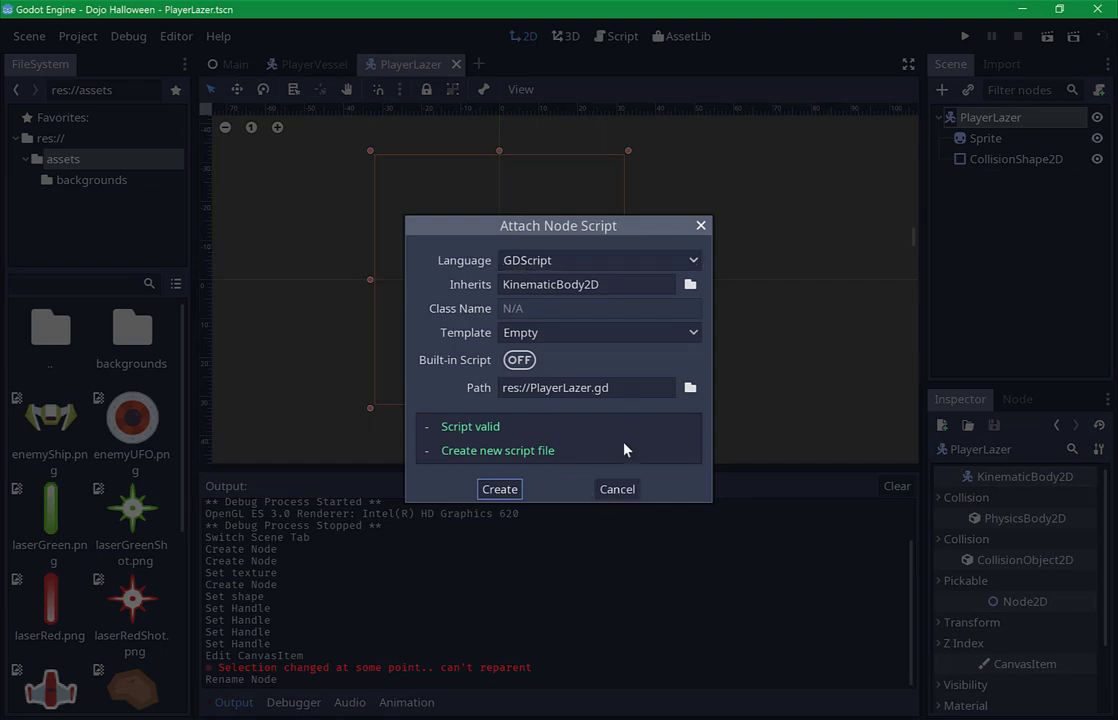
pyautogui.click(618, 490)
pyautogui.scroll(-1, 1066, 624)
pyautogui.scroll(-2, 1068, 624)
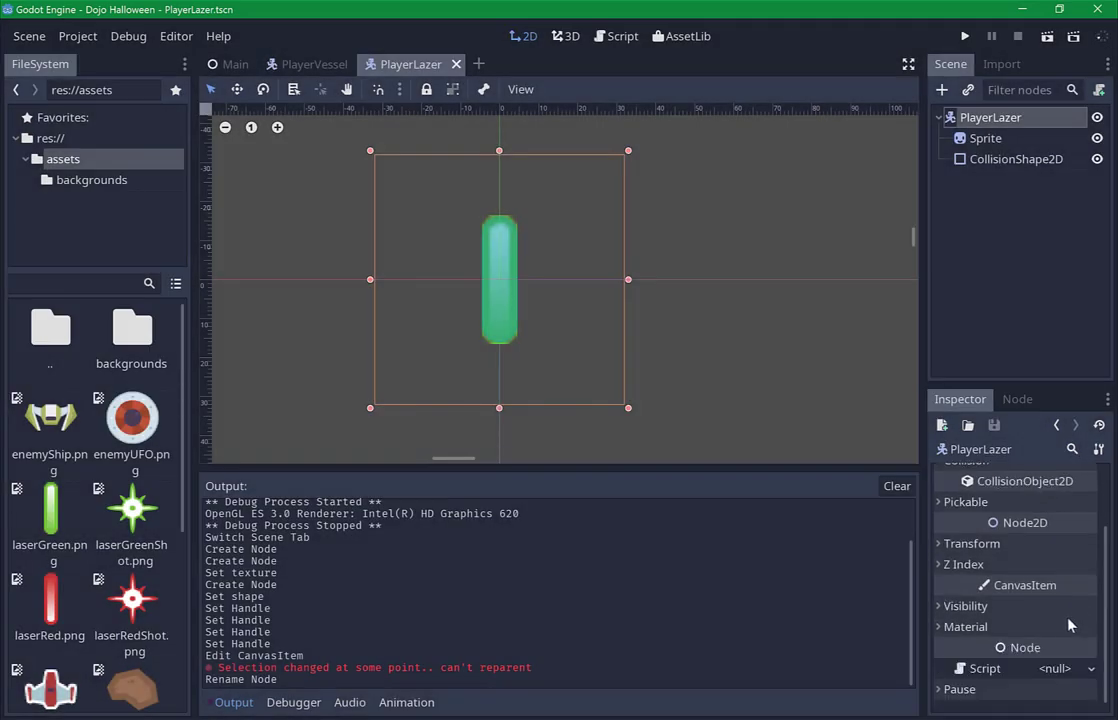
pyautogui.scroll(2, 1071, 625)
pyautogui.scroll(1, 1060, 590)
pyautogui.scroll(-2, 1020, 522)
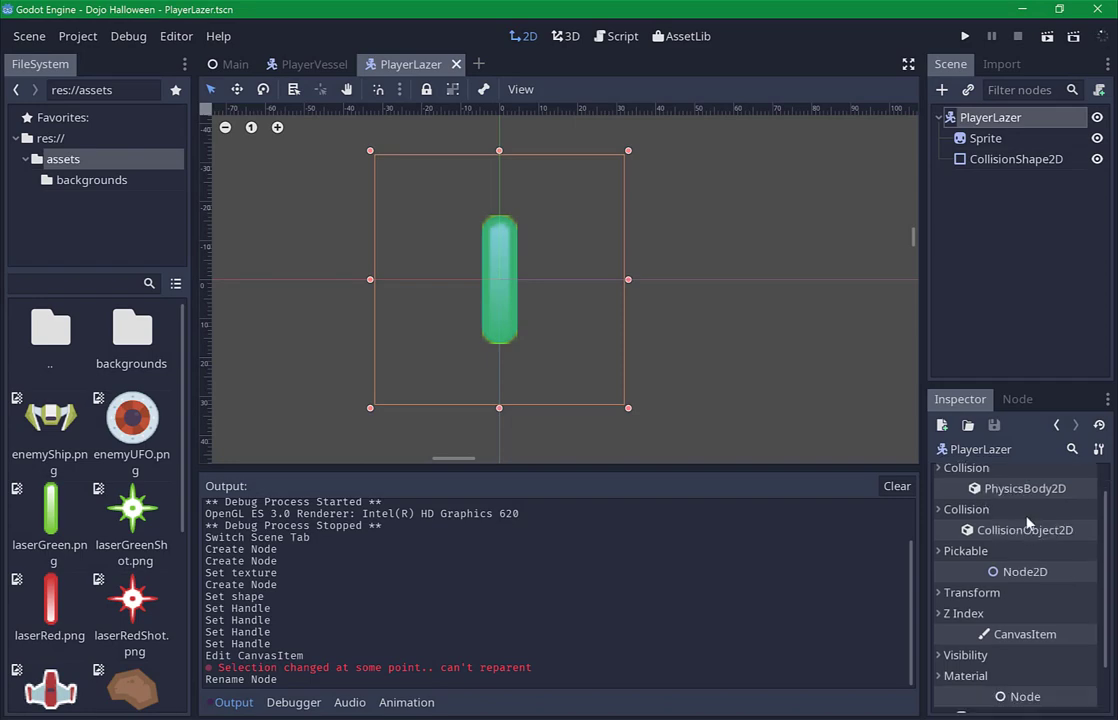
pyautogui.scroll(-2, 1030, 520)
pyautogui.scroll(3, 1030, 520)
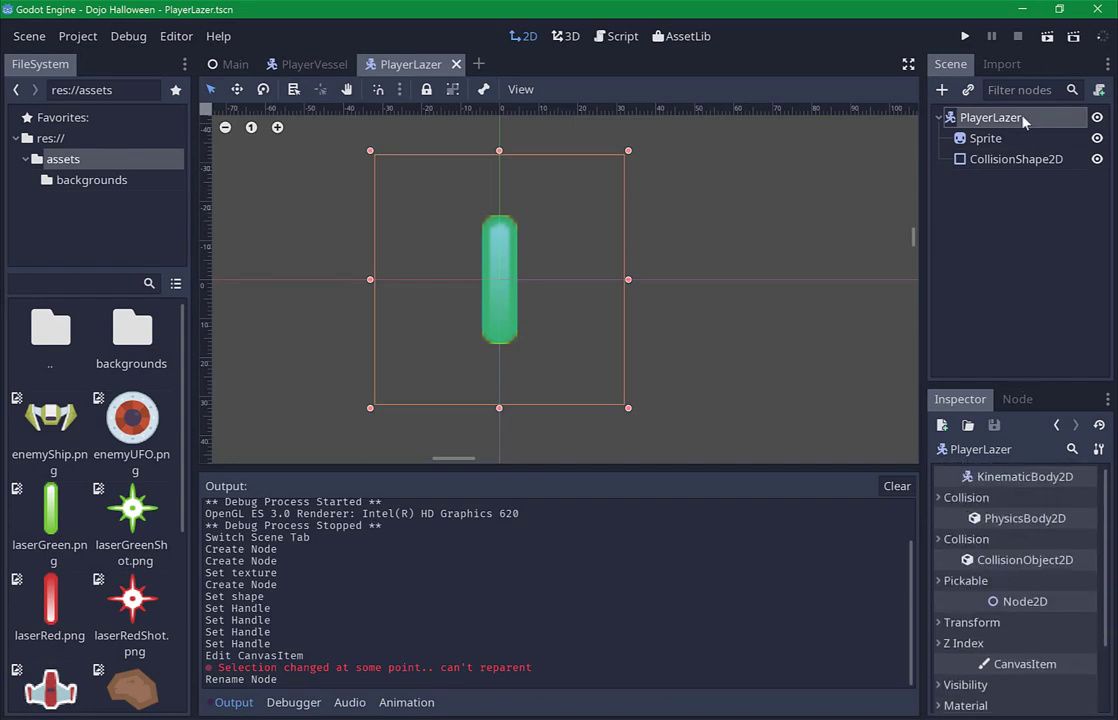
pyautogui.click(1099, 89)
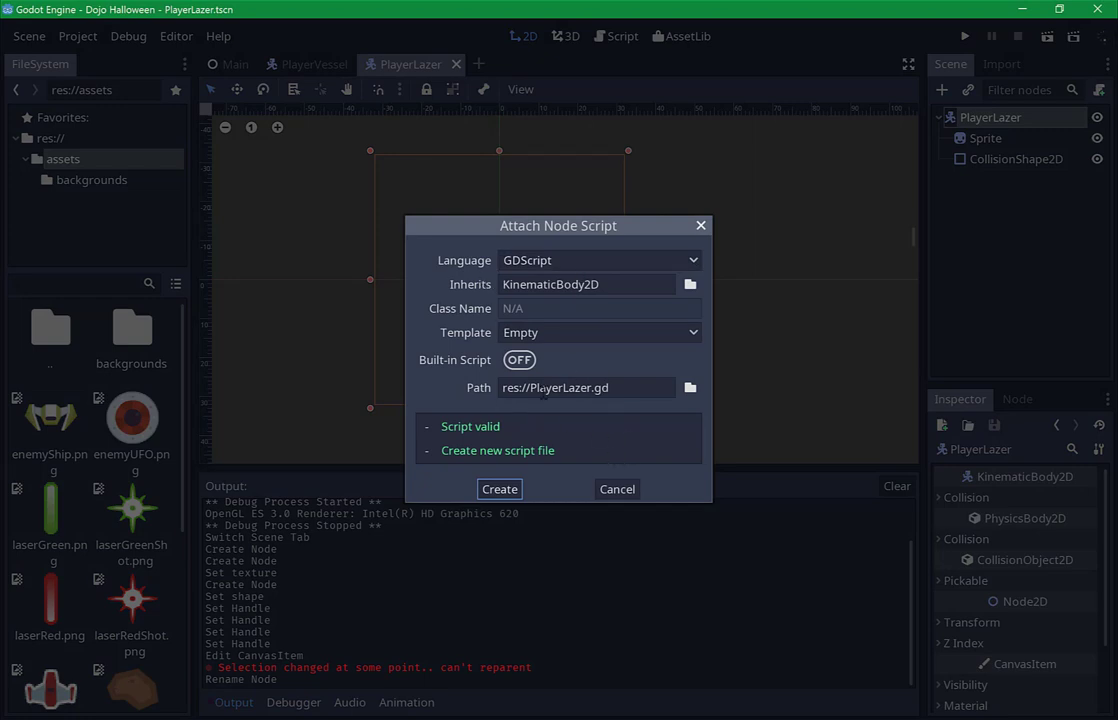
pyautogui.click(500, 489)
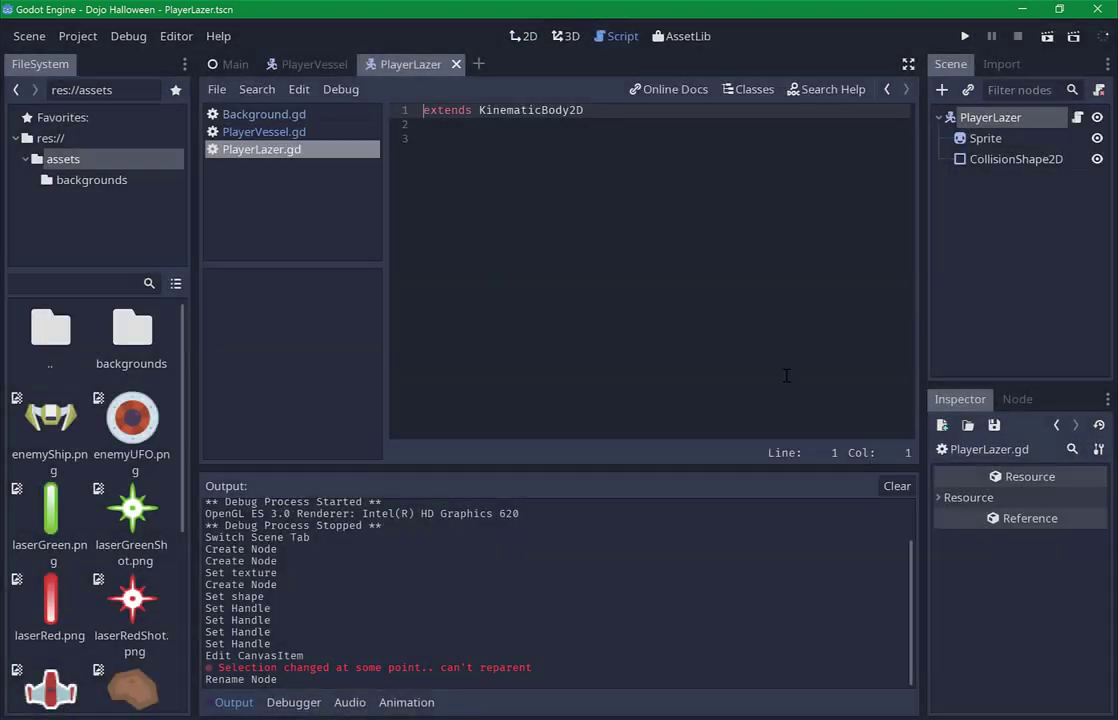
# Add an empty _process(delta) function on line 3 via autocomplete.
pyautogui.click(638, 171)
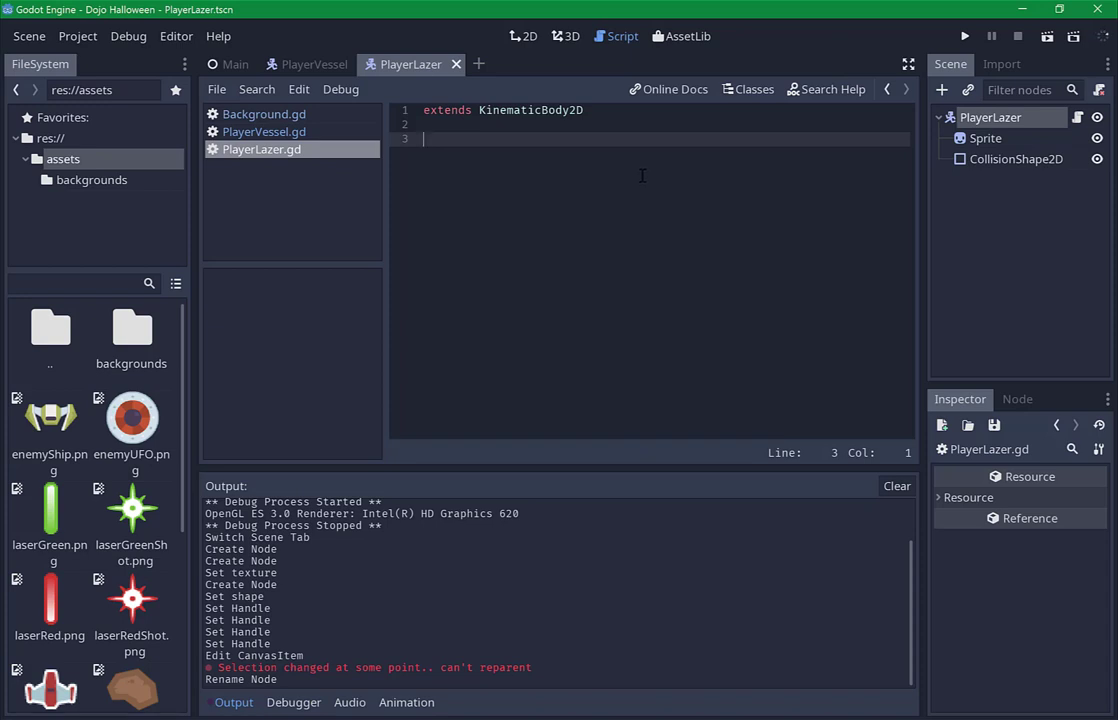
pyautogui.write('func _pro')
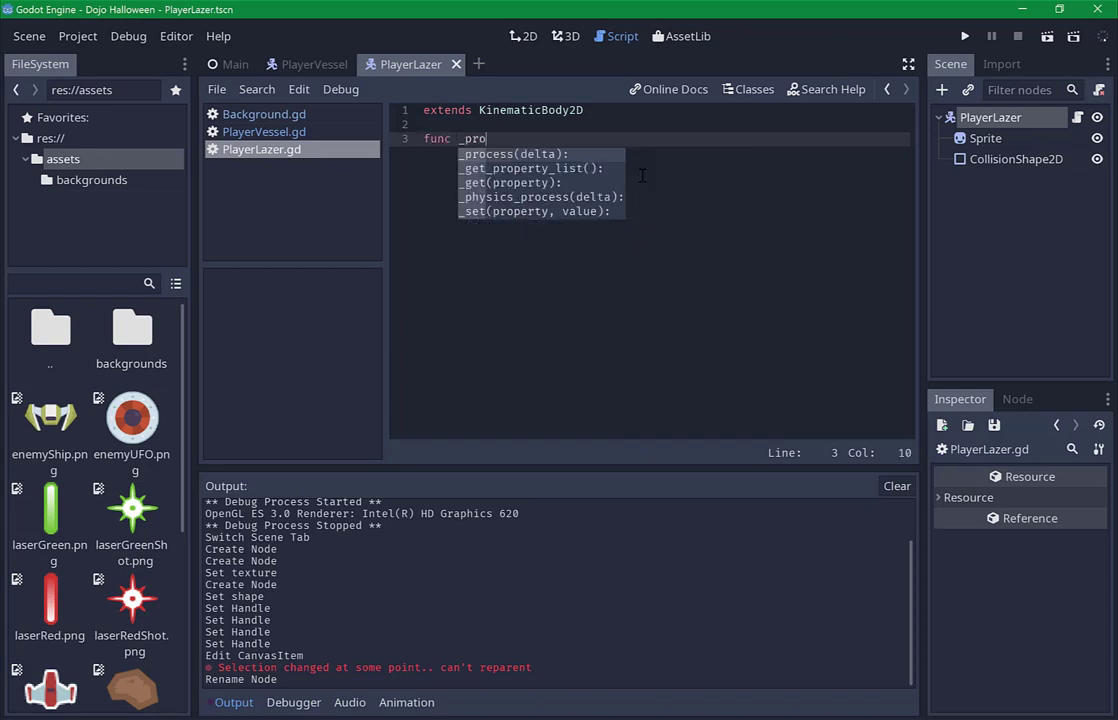
pyautogui.press('Return')
pyautogui.press('Return')
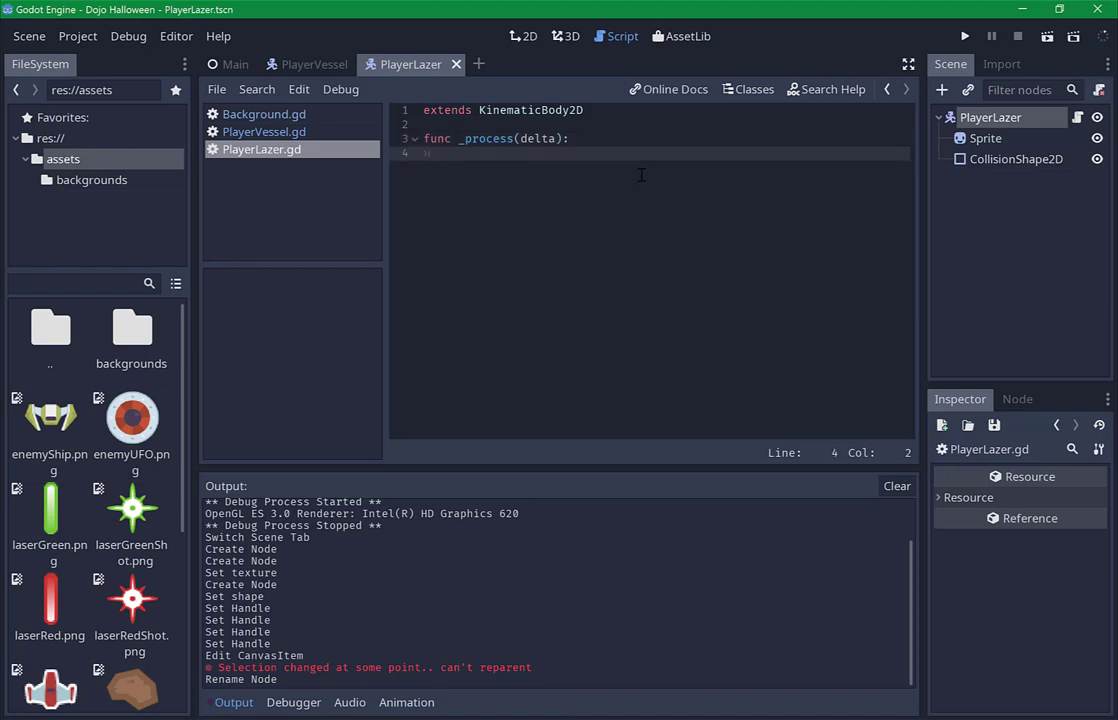
# Make _process call move_and_collide(Vector2(0,speed)).
pyautogui.write('mo')
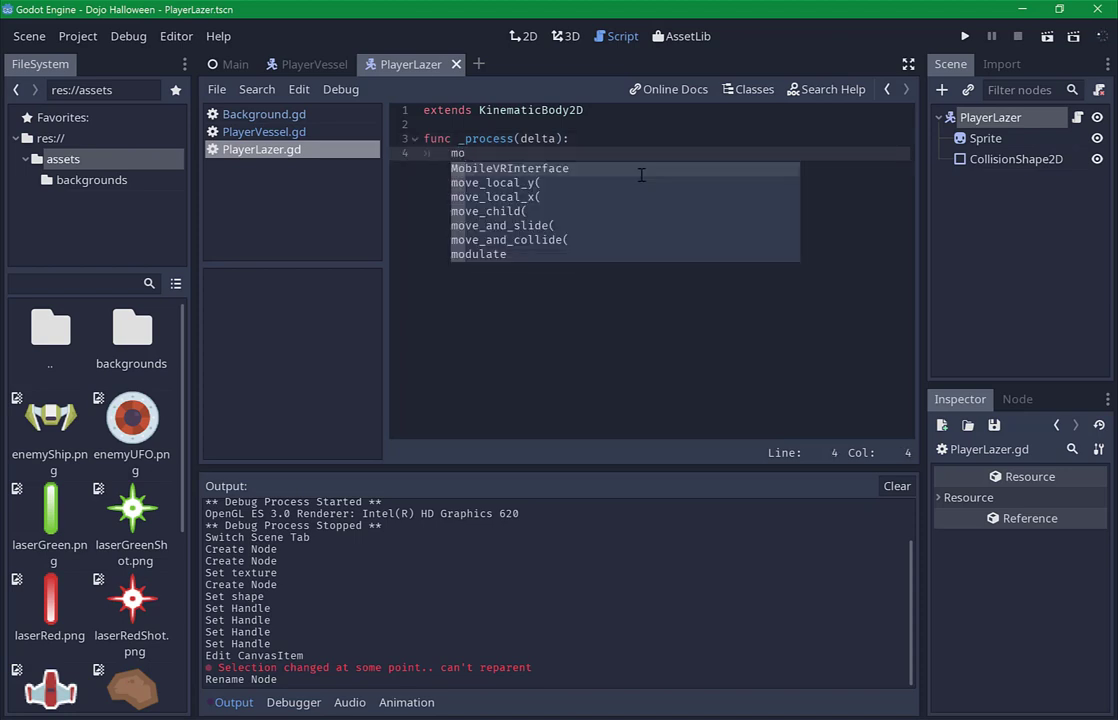
pyautogui.write('ve')
pyautogui.press('Return')
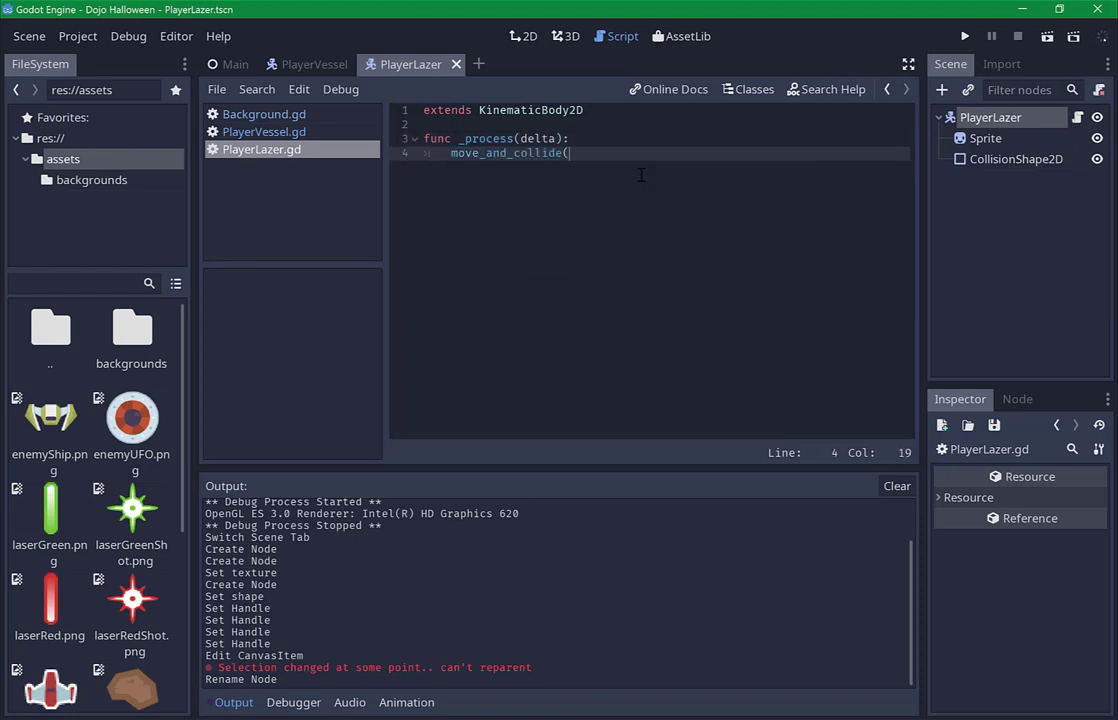
pyautogui.write('Vec')
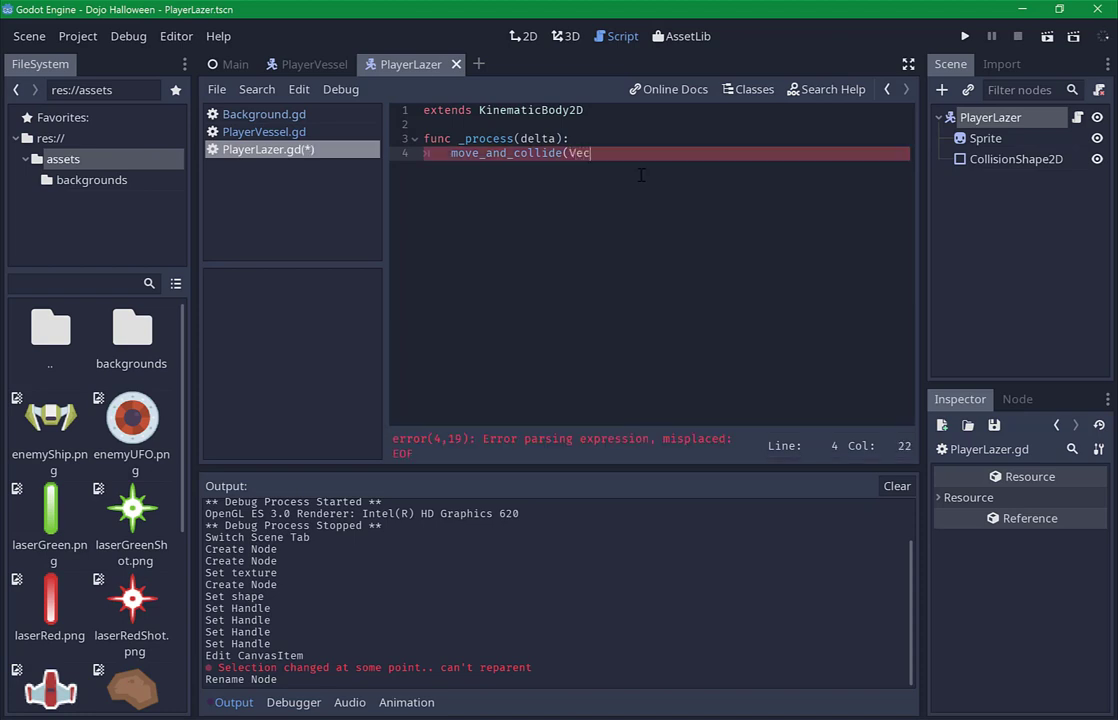
pyautogui.write('tor2(')
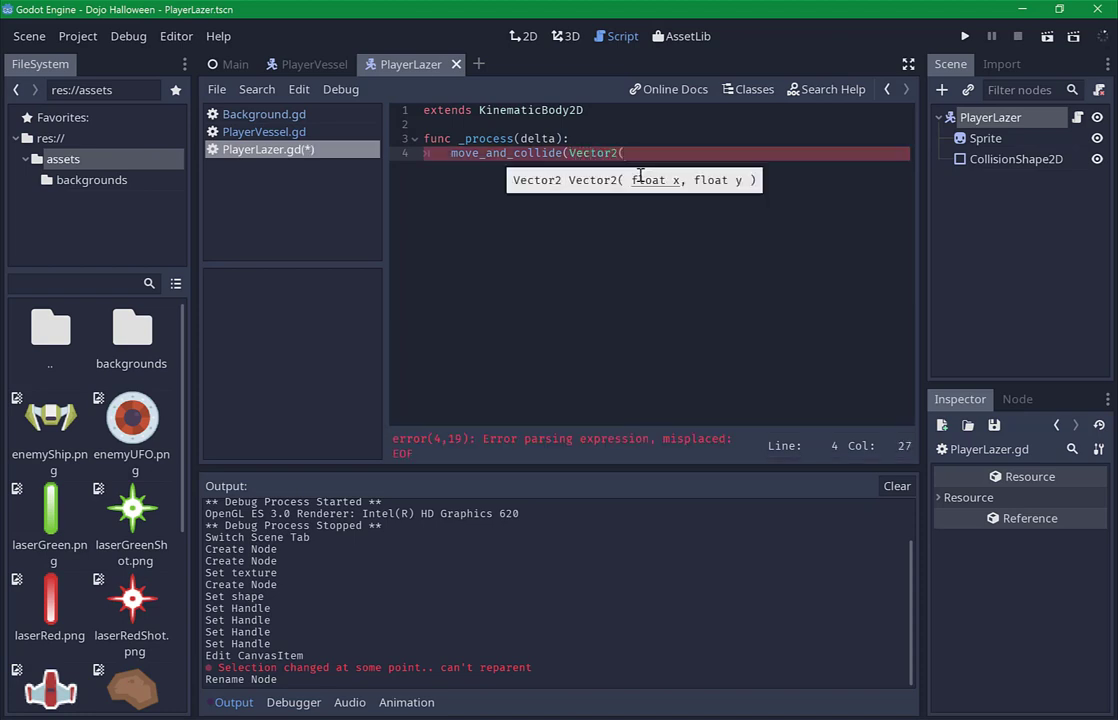
pyautogui.write('0')
pyautogui.write(',')
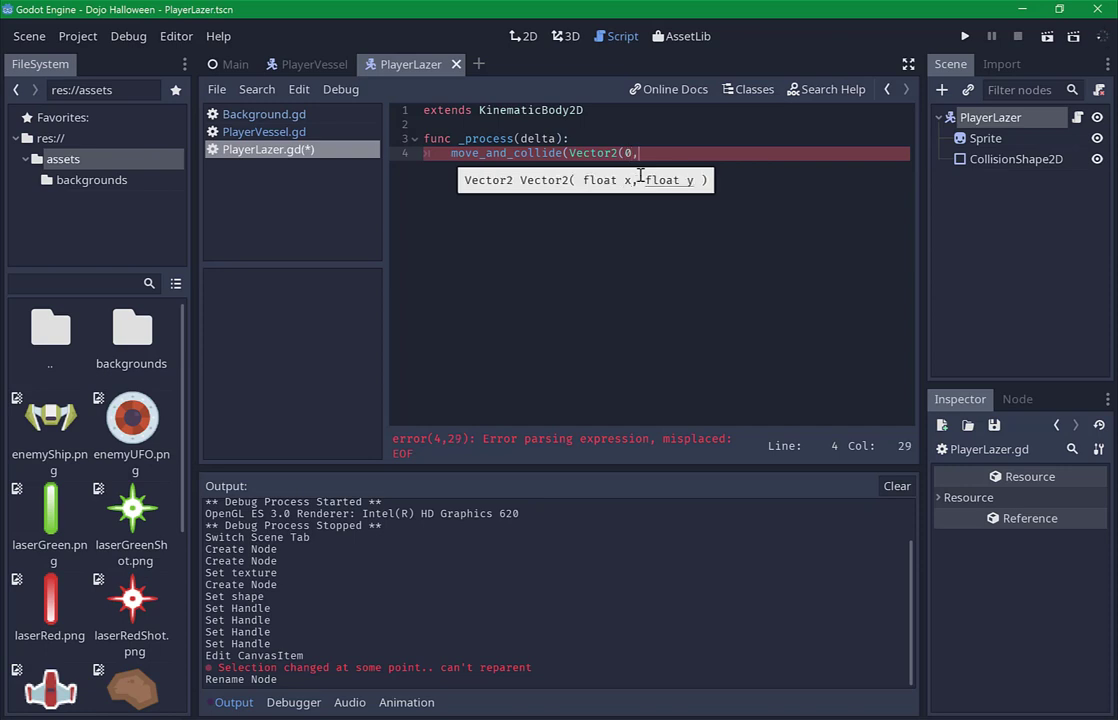
pyautogui.write('s')
pyautogui.write('peed)')
pyautogui.write(')')
pyautogui.press('Up')
pyautogui.press('Up')
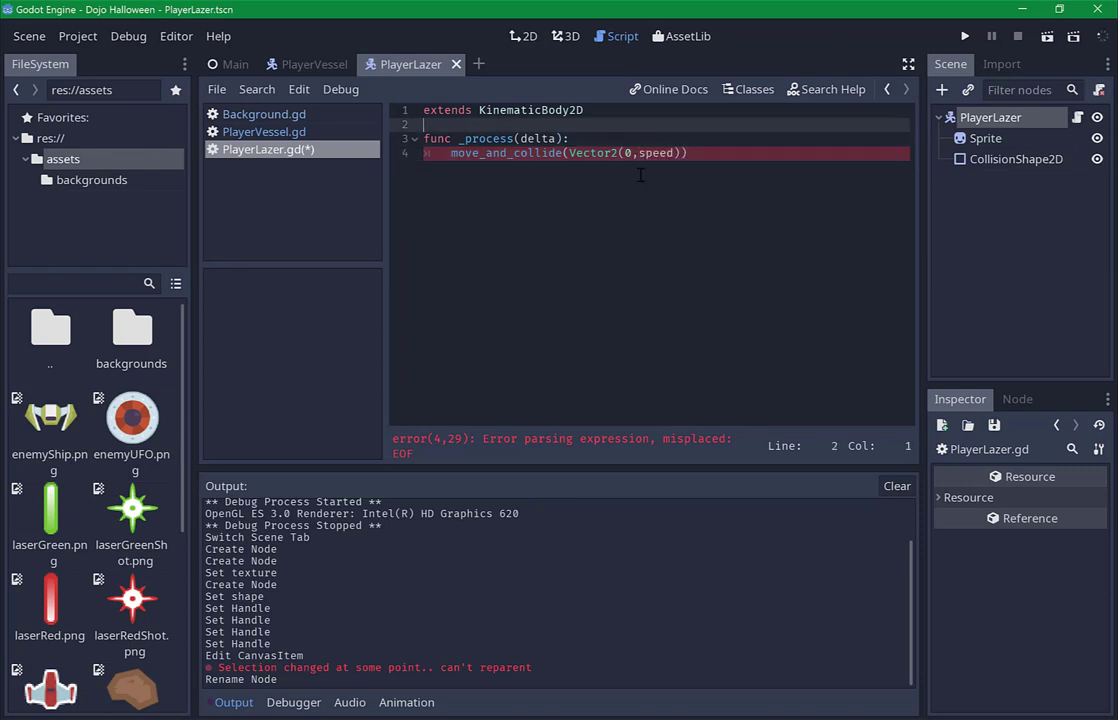
# Insert blank lines above the function and begin typing the export(float) var speed declaration.
pyautogui.press('Return')
pyautogui.press('Return')
pyautogui.press('Up')
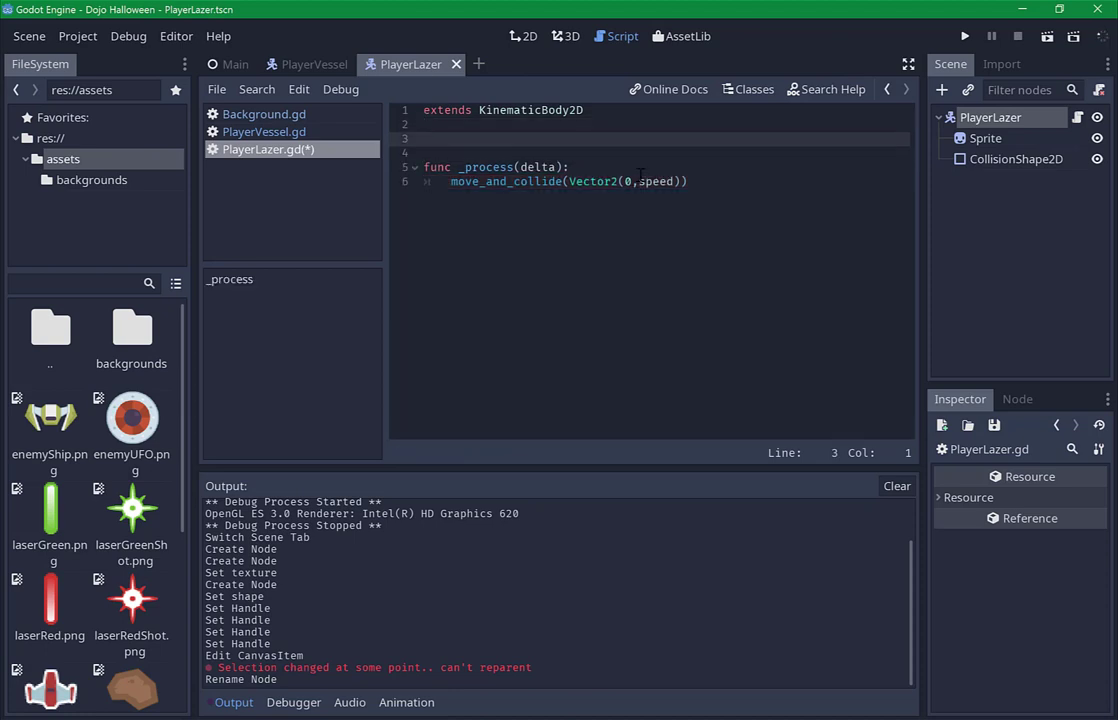
pyautogui.write('expor')
pyautogui.write('r')
pyautogui.press('BackSpace')
pyautogui.write('t(')
pyautogui.write('float)')
pyautogui.write(' var so')
# Declare export(float) var speed = 16.0 and save the script.
pyautogui.press('BackSpace')
pyautogui.write('pe')
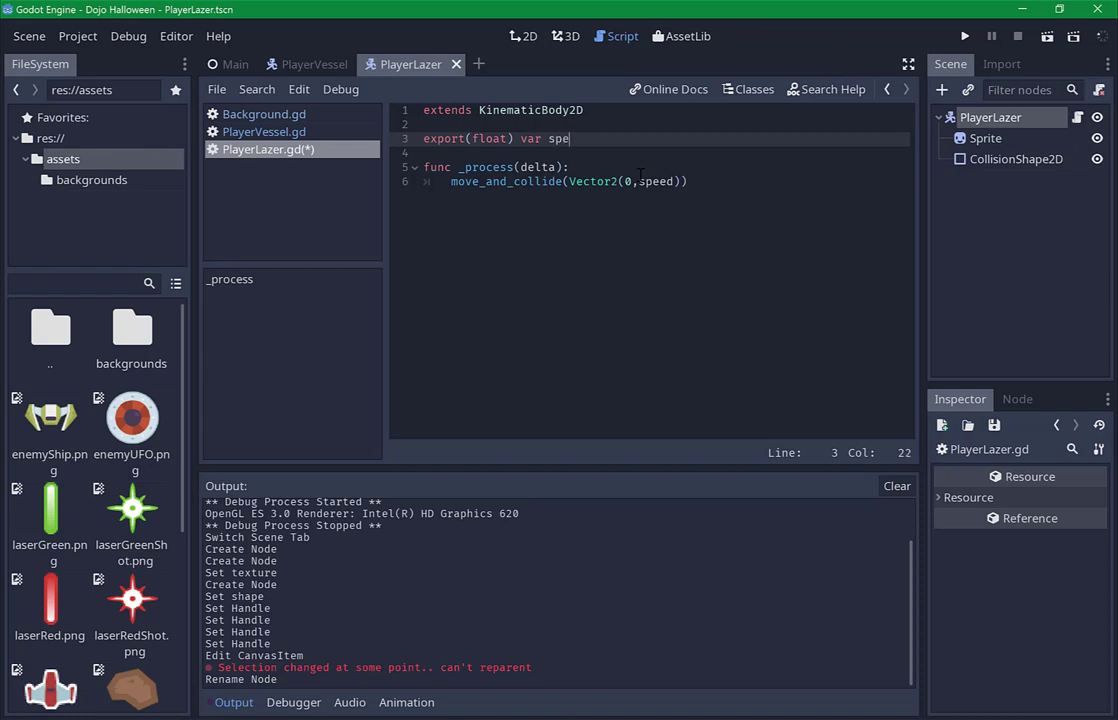
pyautogui.write('ed = 0')
pyautogui.hotkey('ctrl', 's')
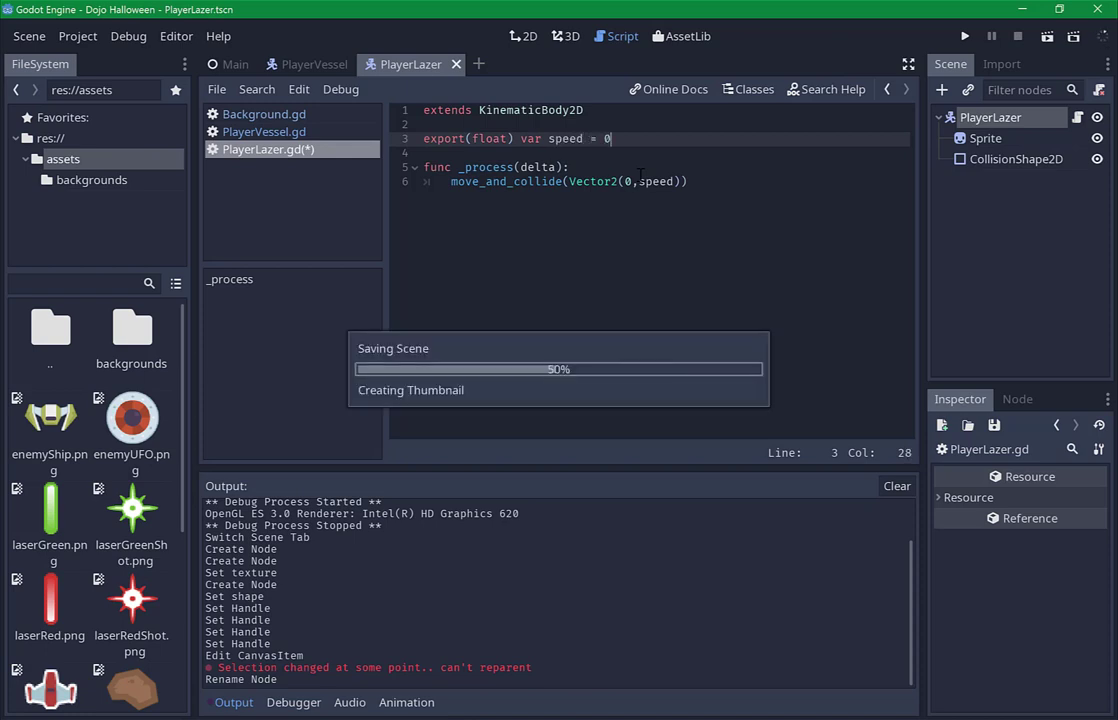
pyautogui.press('BackSpace')
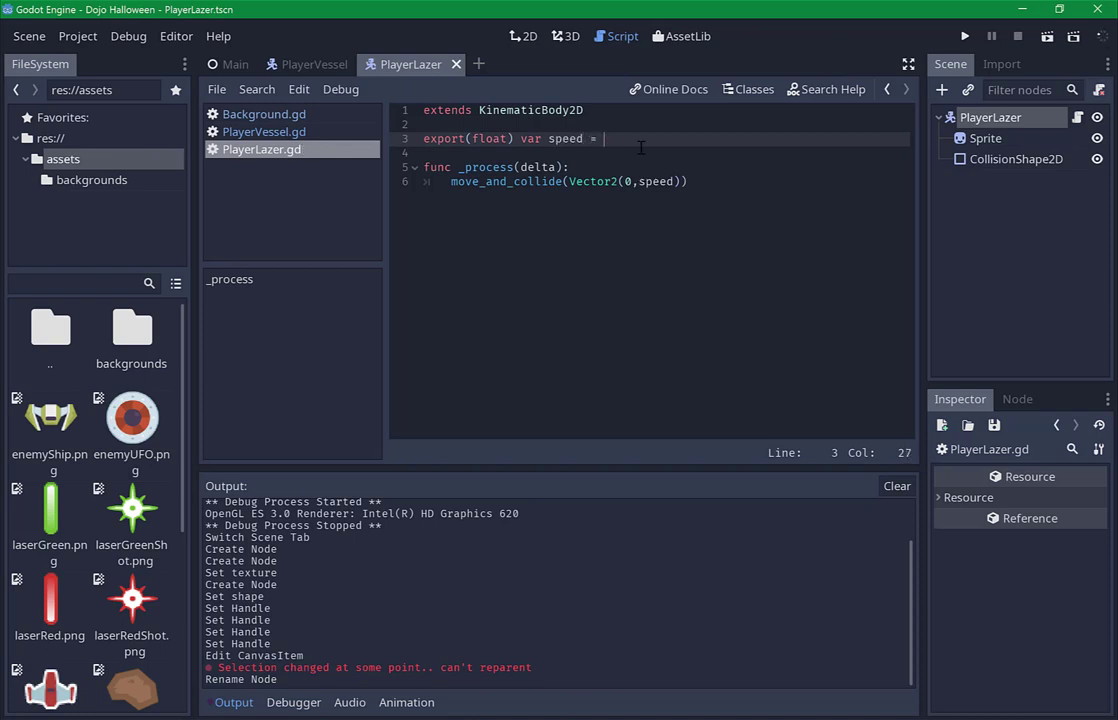
pyautogui.write('16')
pyautogui.hotkey('ctrl', 's')
pyautogui.write('.0')
pyautogui.hotkey('ctrl', 's')
# Change the movement to Vector2(0,-speed) so the laser flies upward, and save.
pyautogui.click(638, 181)
pyautogui.write('-')
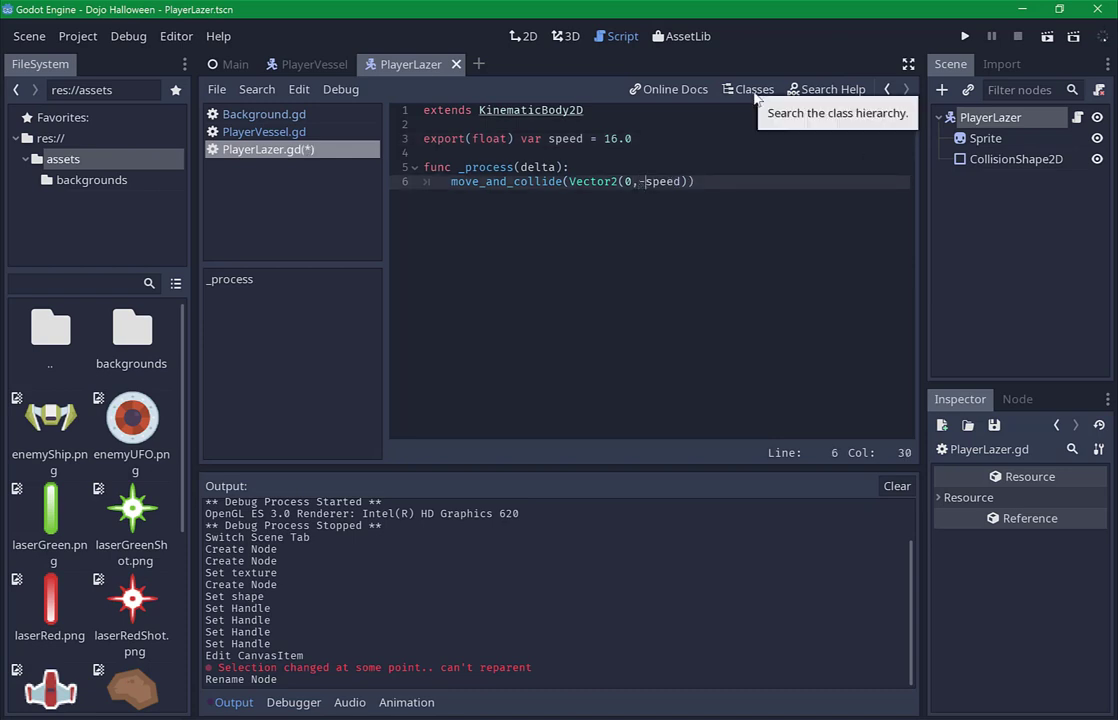
pyautogui.hotkey('ctrl', 's')
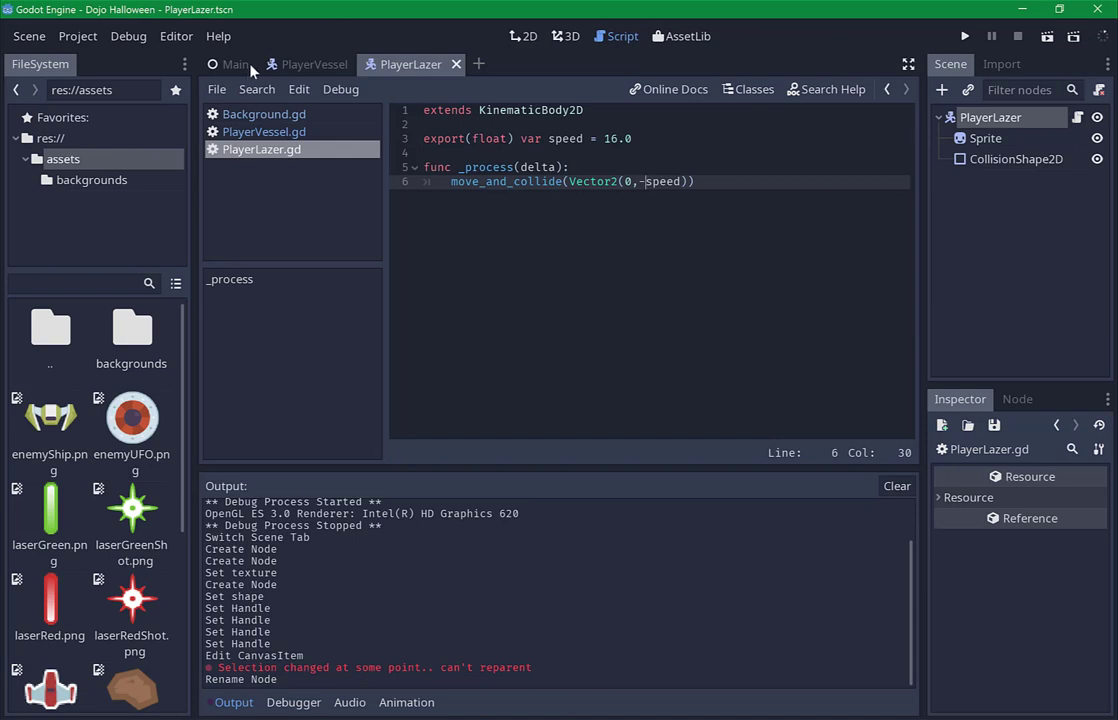
pyautogui.click(308, 65)
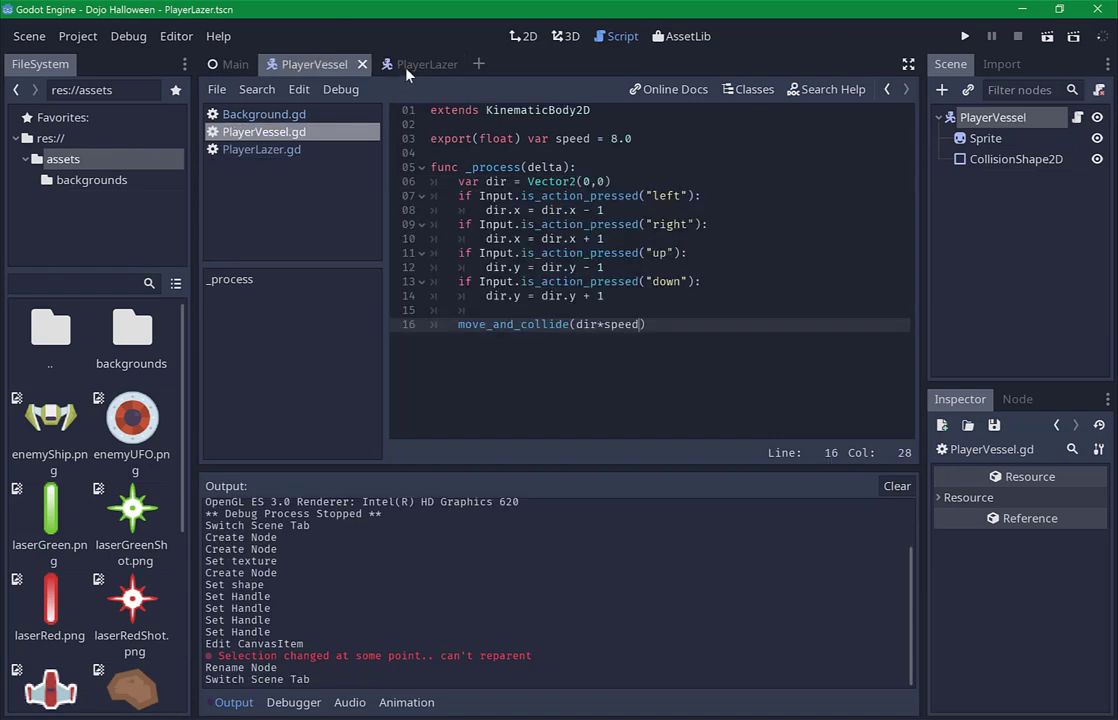
pyautogui.click(406, 70)
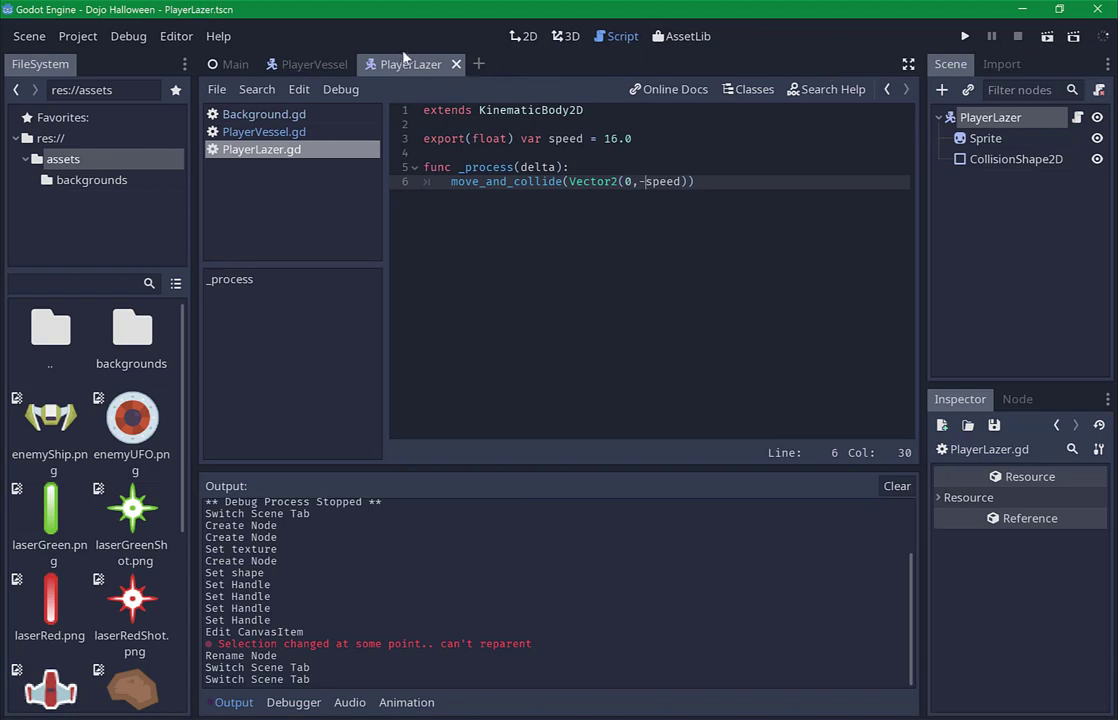
# Test-run the PlayerLazer scene, then bring up the PlayerVessel ship centred in the 2D view.
pyautogui.click(1047, 36)
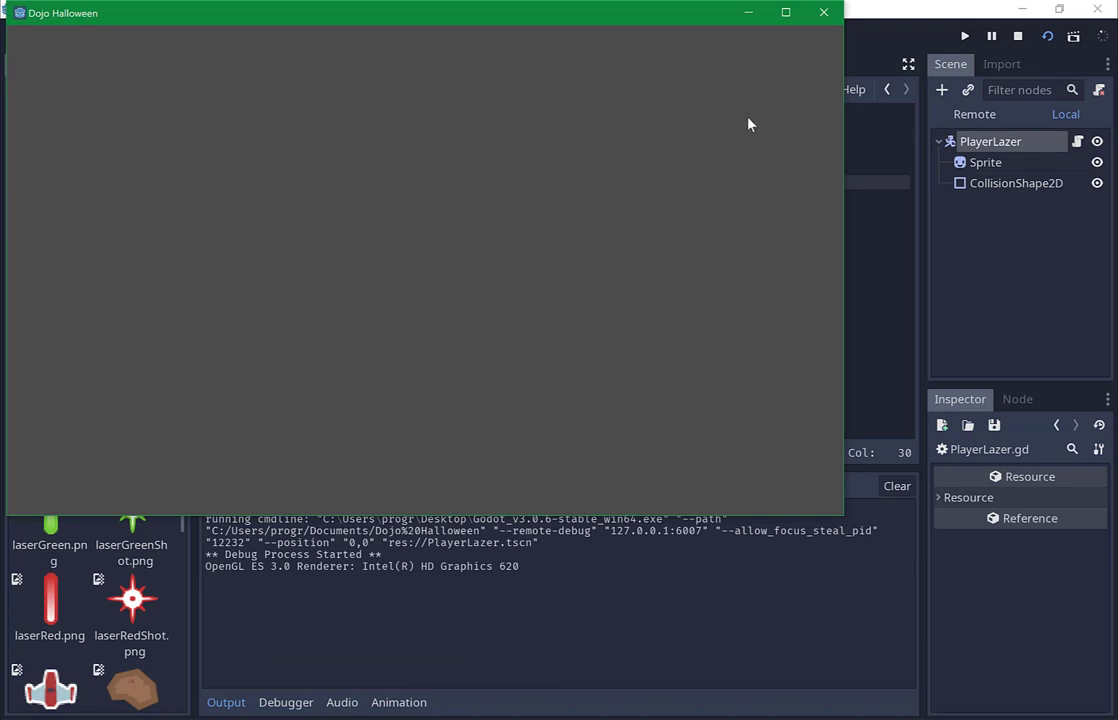
pyautogui.click(823, 12)
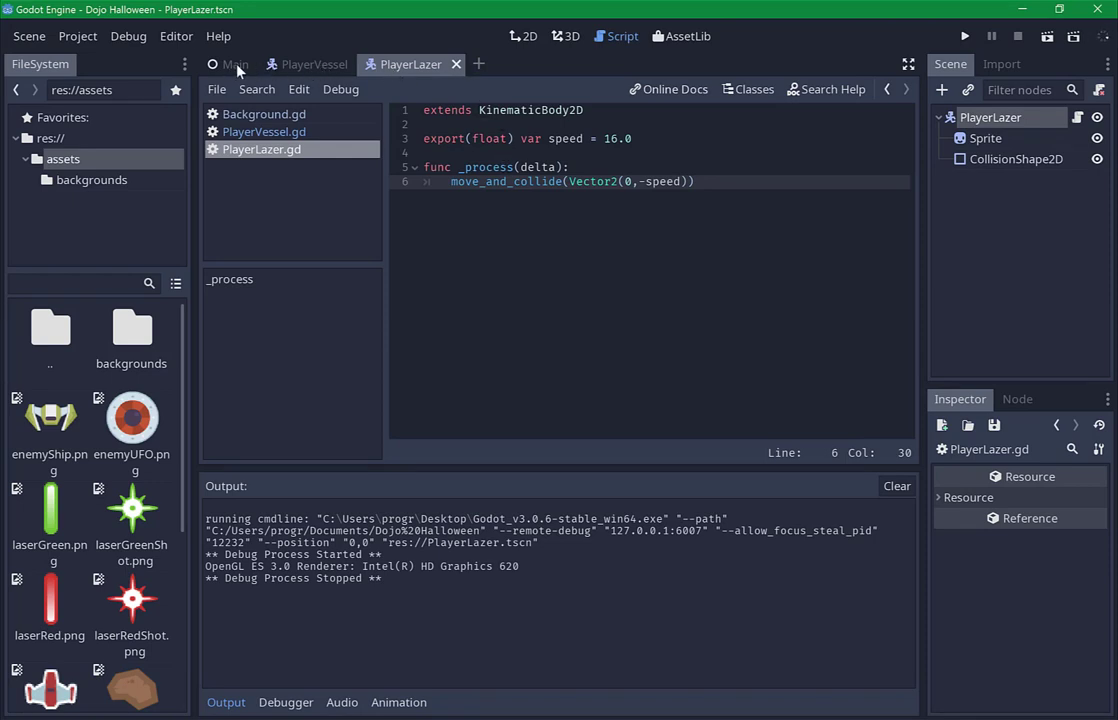
pyautogui.click(270, 62)
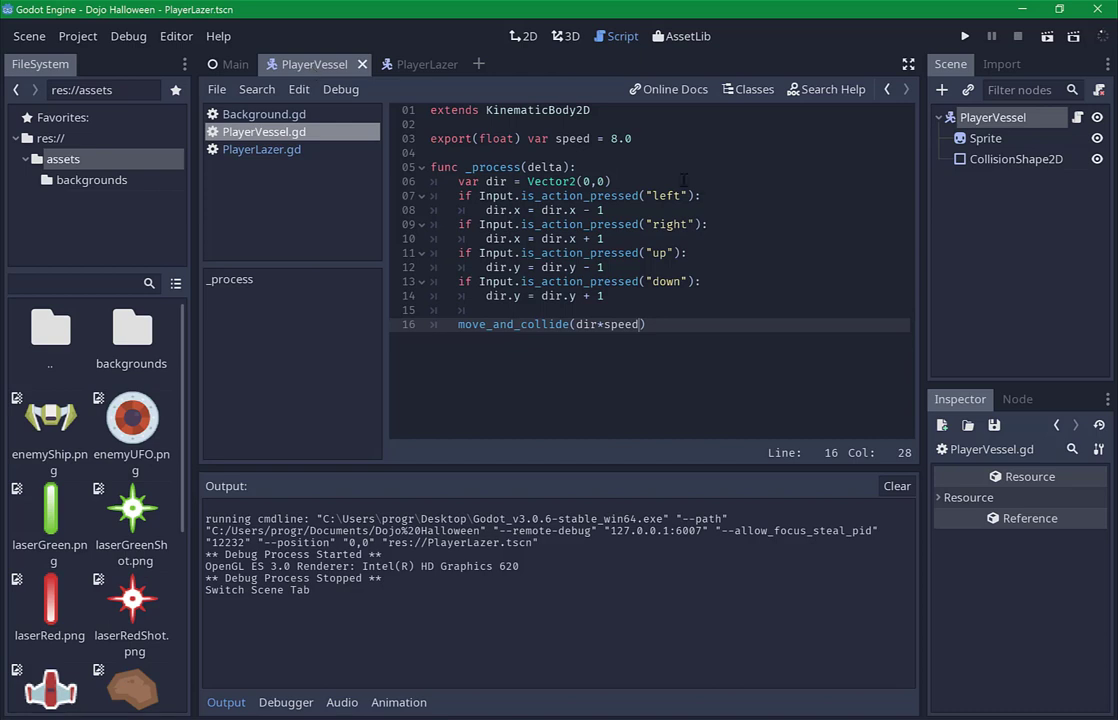
pyautogui.click(1000, 118)
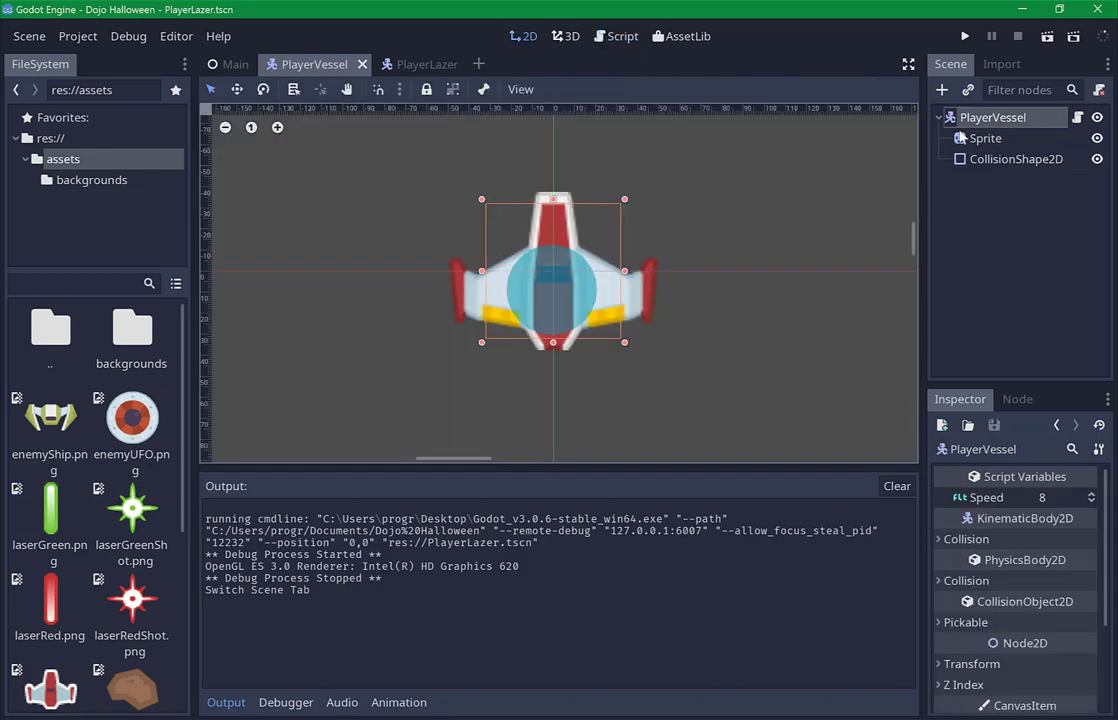
pyautogui.moveTo(687, 180); pyautogui.dragTo(716, 270, button='middle')
pyautogui.scroll(-4, 706, 267)
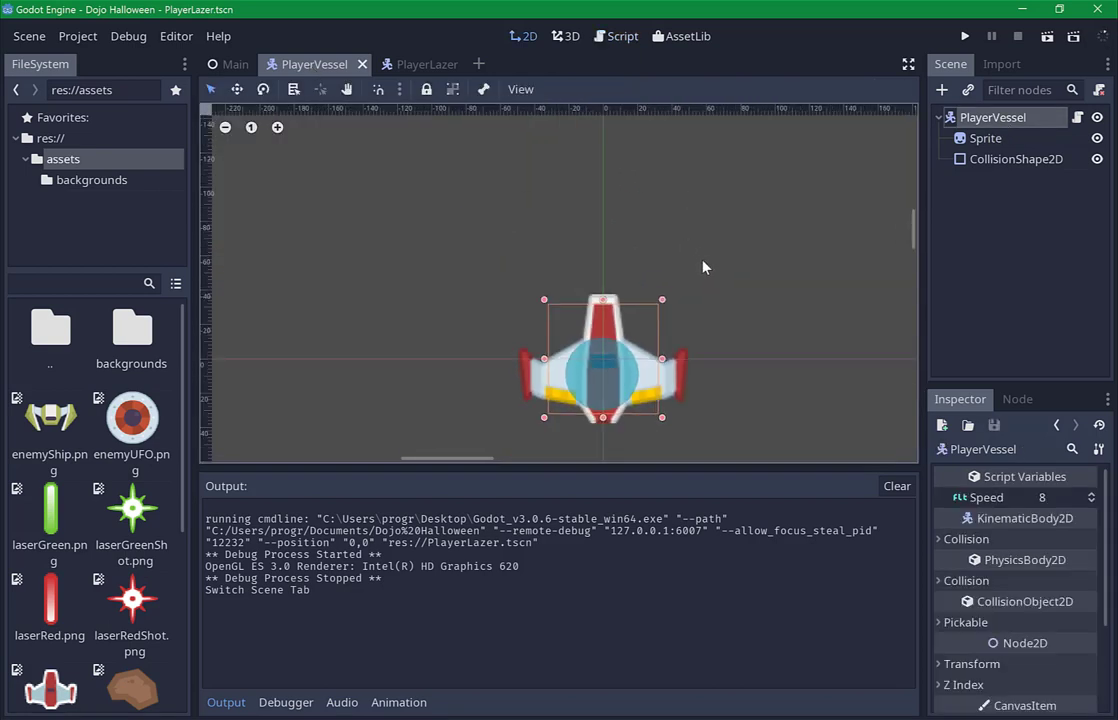
pyautogui.scroll(-2, 734, 257)
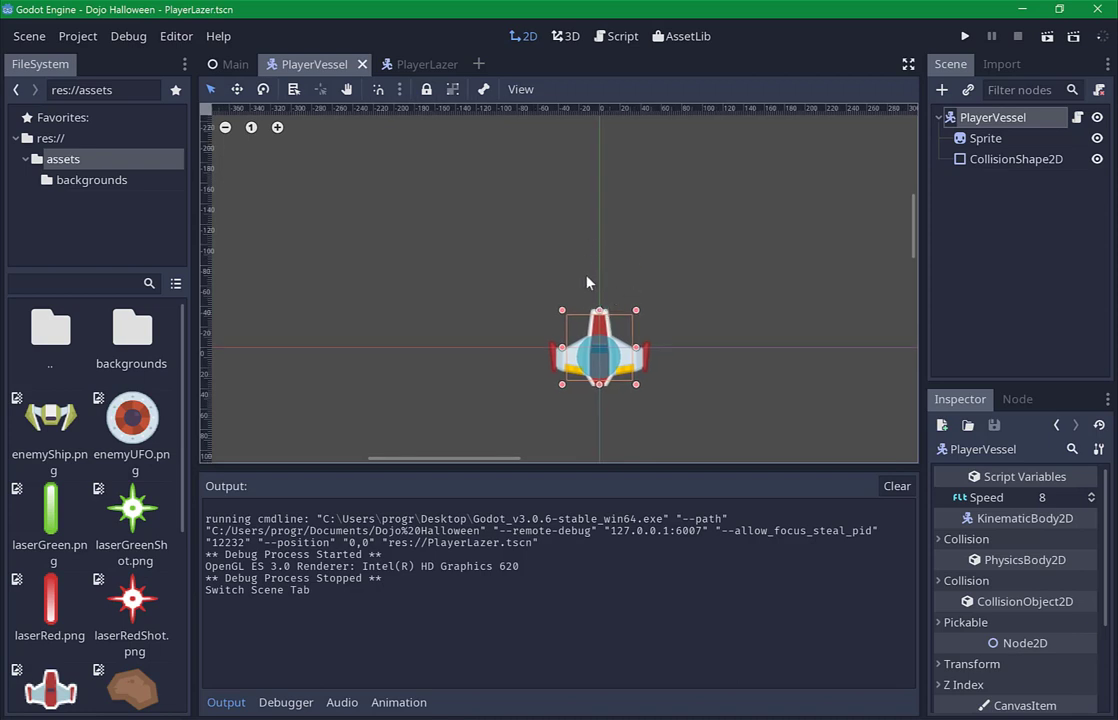
pyautogui.moveTo(706, 269); pyautogui.dragTo(701, 237, button='middle')
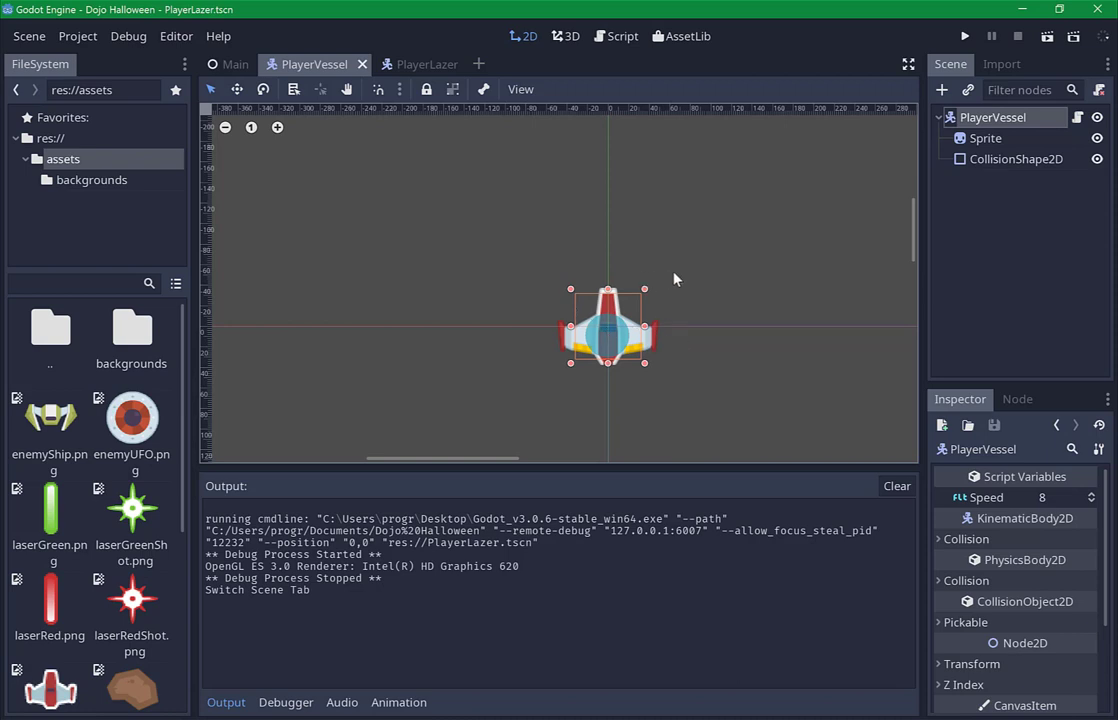
# Add a Position2D child node under PlayerVessel.
pyautogui.rightClick(995, 117)
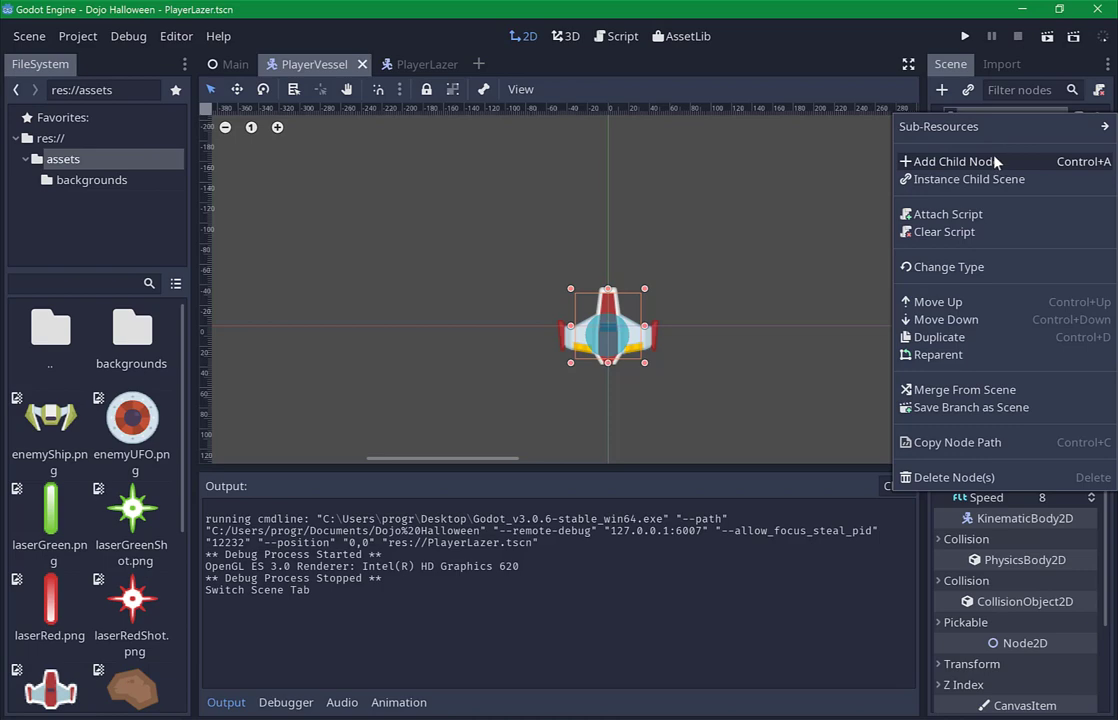
pyautogui.click(995, 161)
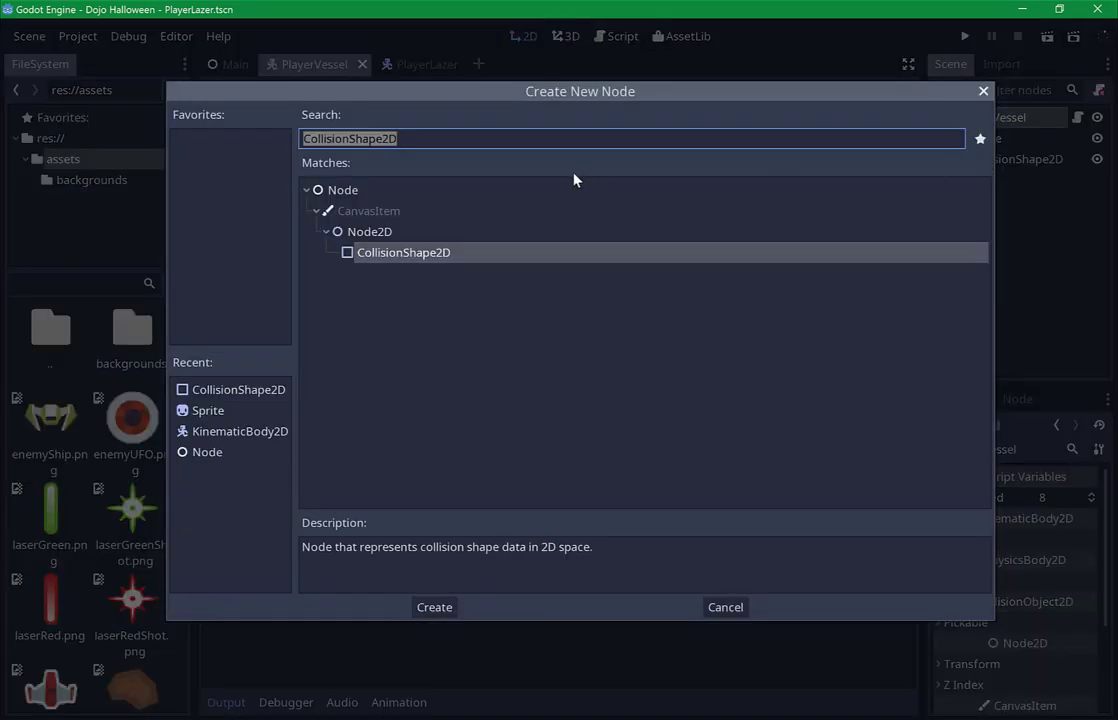
pyautogui.write('Po')
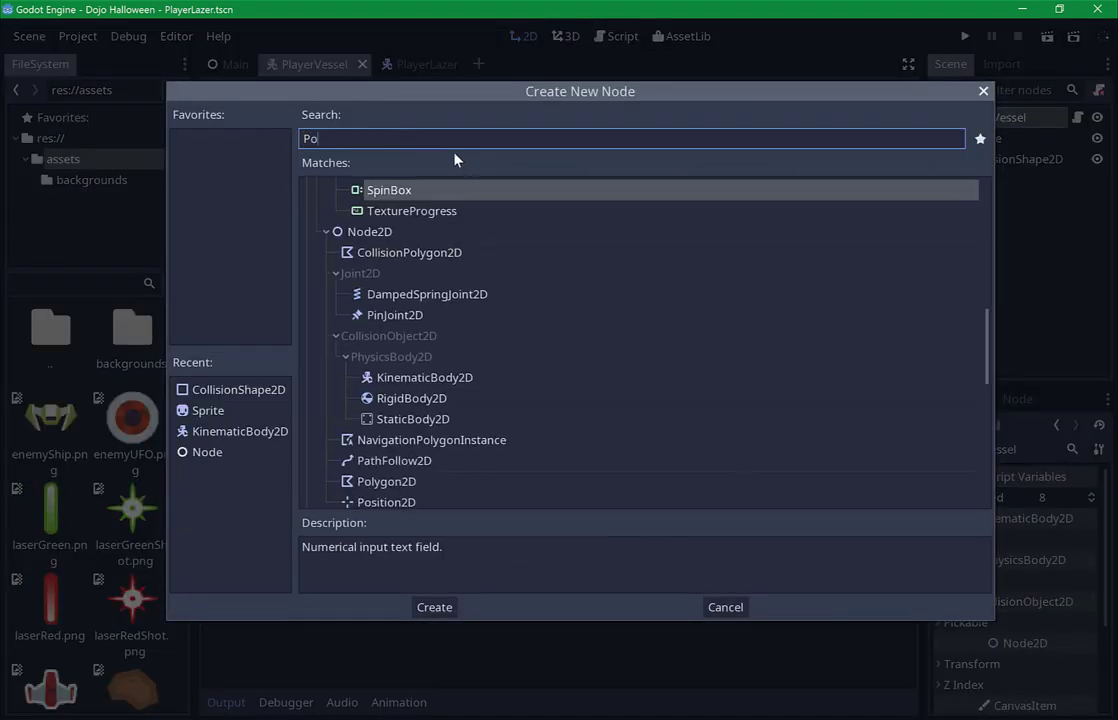
pyautogui.write('int')
pyautogui.press('BackSpace')
pyautogui.press('BackSpace')
pyautogui.press('BackSpace')
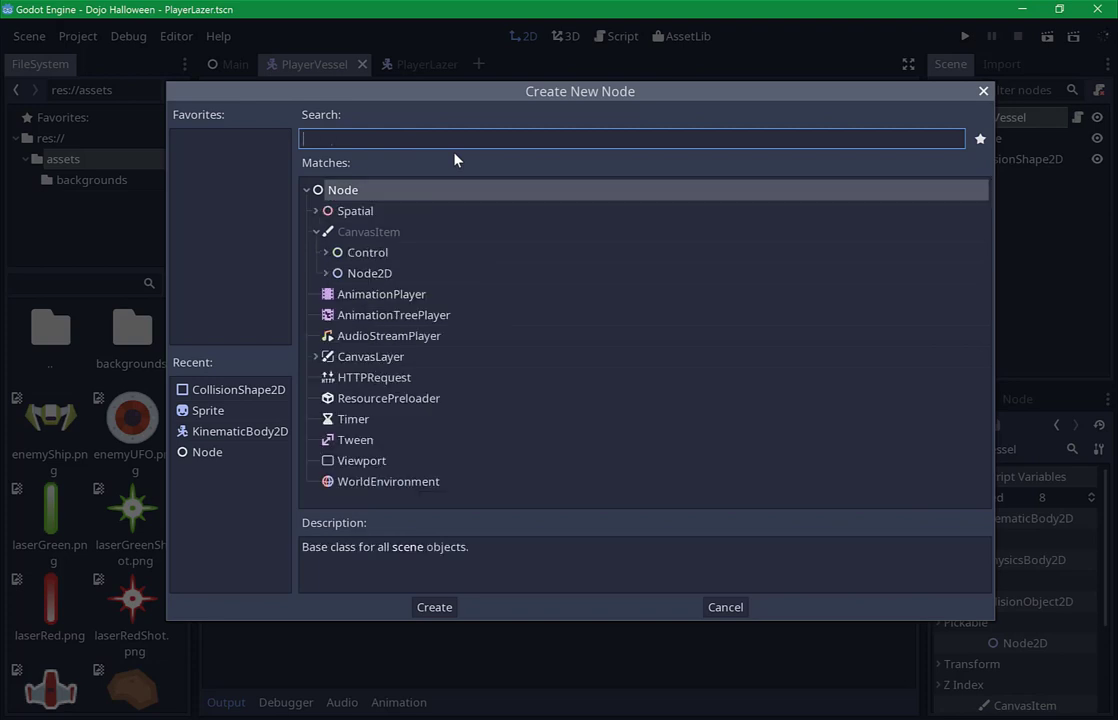
pyautogui.write('pos')
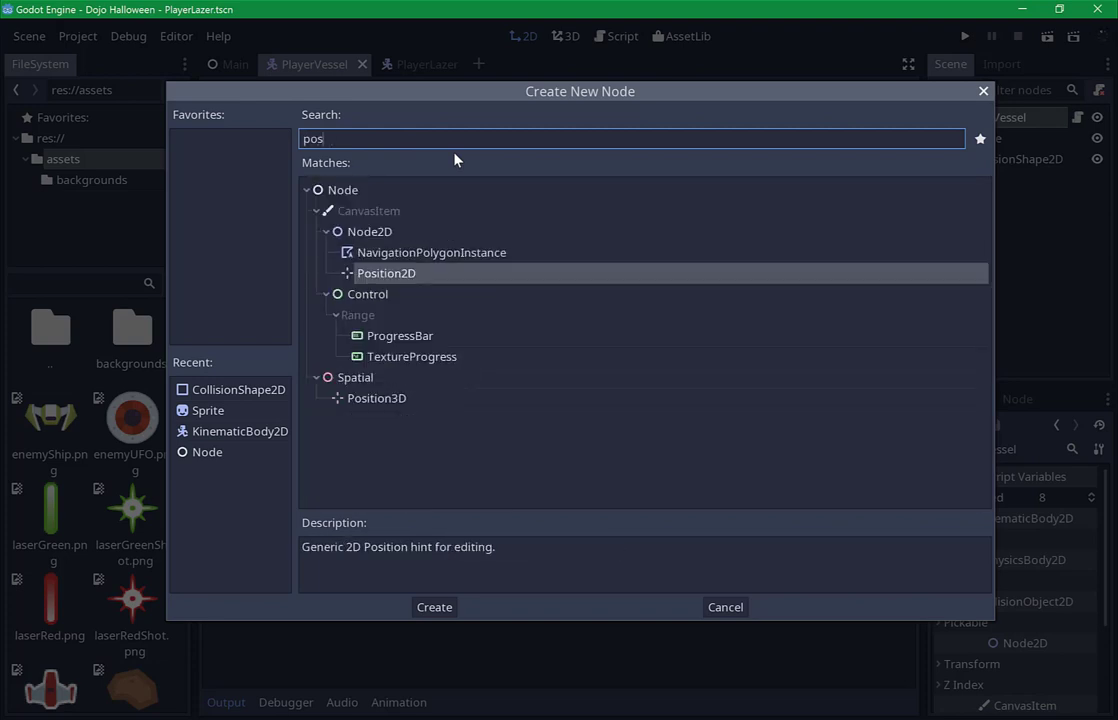
pyautogui.write('it')
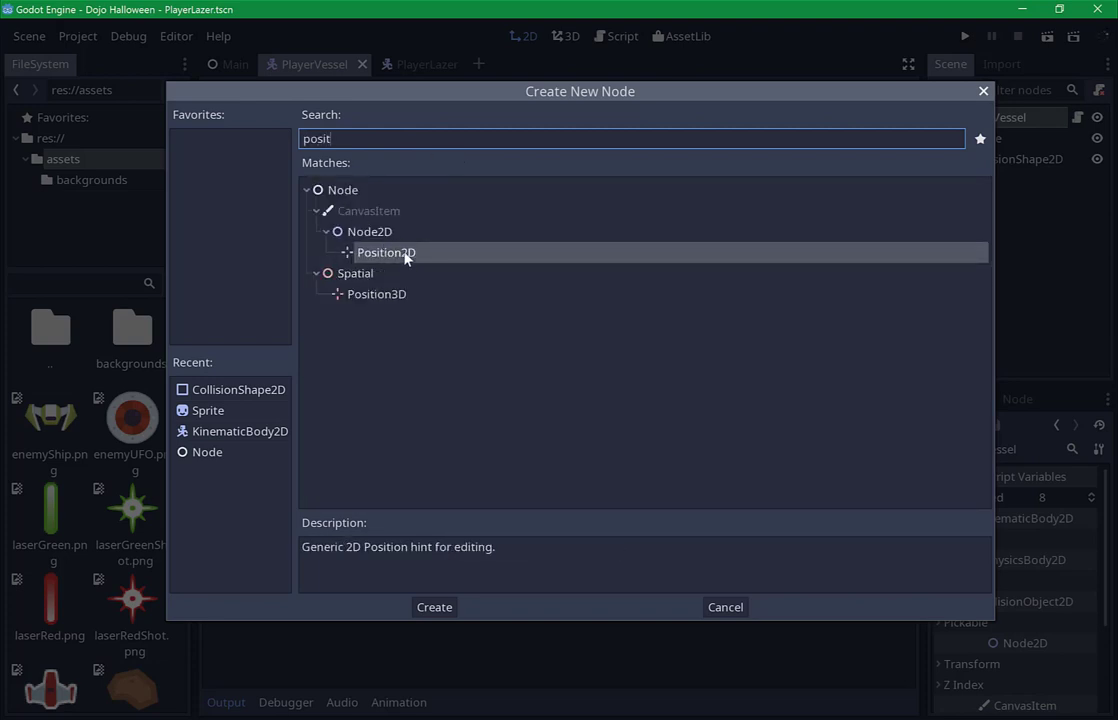
pyautogui.doubleClick(405, 256)
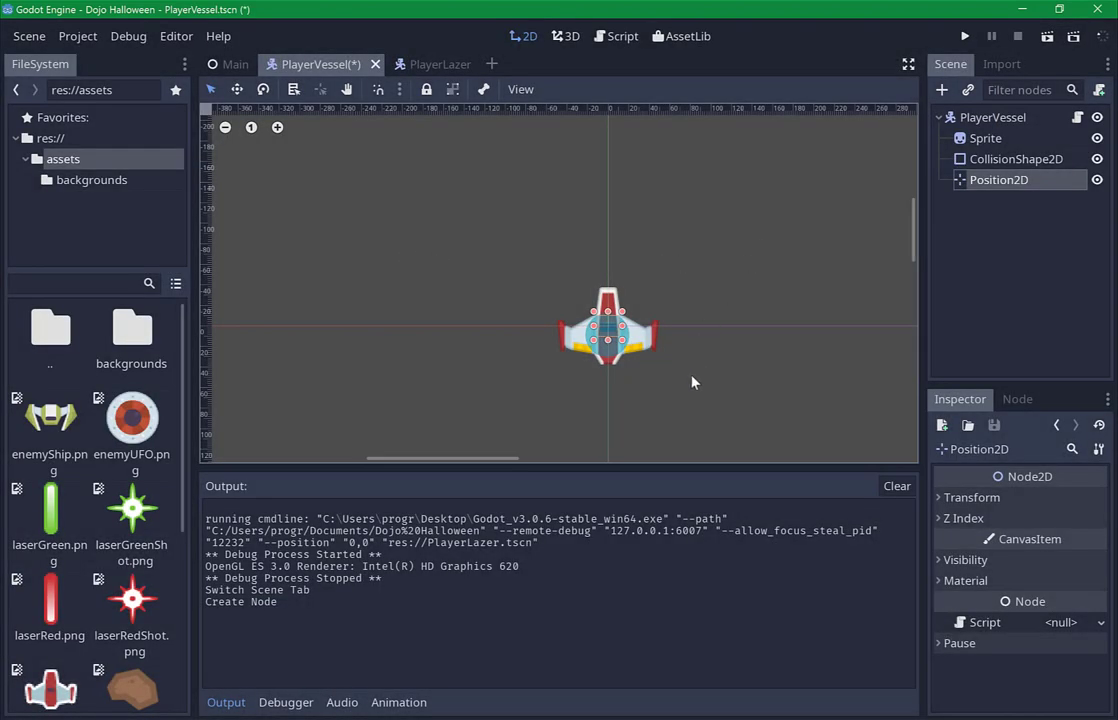
# Move the Position2D marker to just above the ship's nose and save.
pyautogui.click(237, 89)
pyautogui.moveTo(679, 399); pyautogui.dragTo(686, 312)
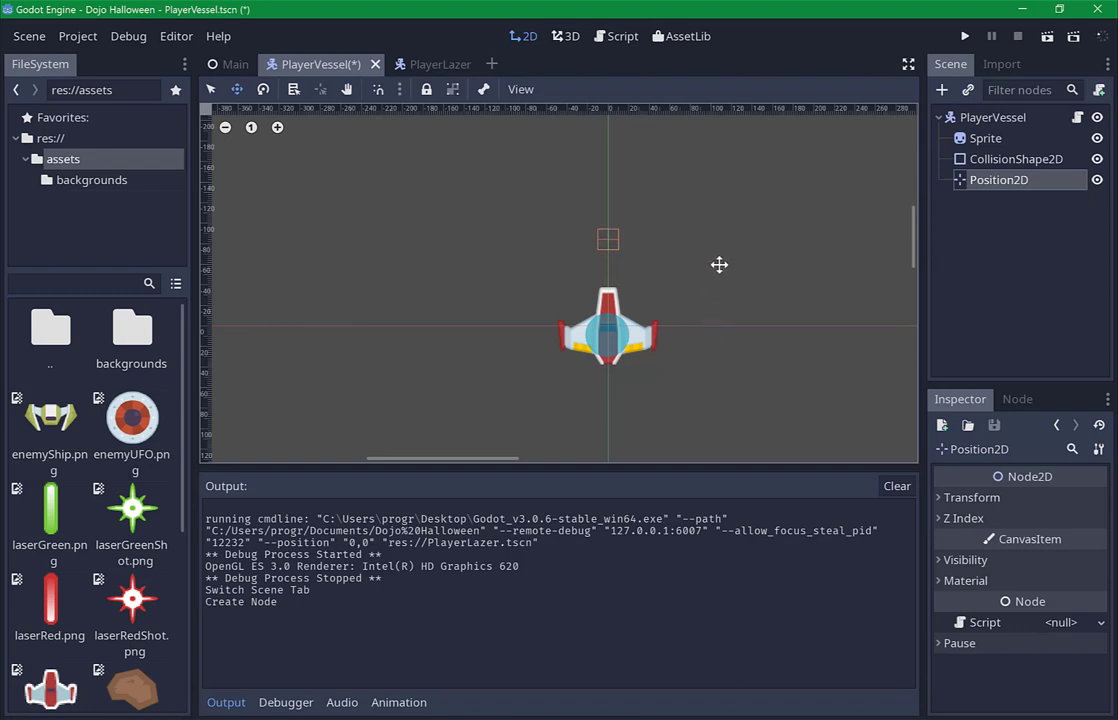
pyautogui.moveTo(719, 264)
pyautogui.mouseDown()
pyautogui.moveTo(867, 373)
pyautogui.moveTo(710, 300)
pyautogui.moveTo(675, 342)
pyautogui.mouseUp()
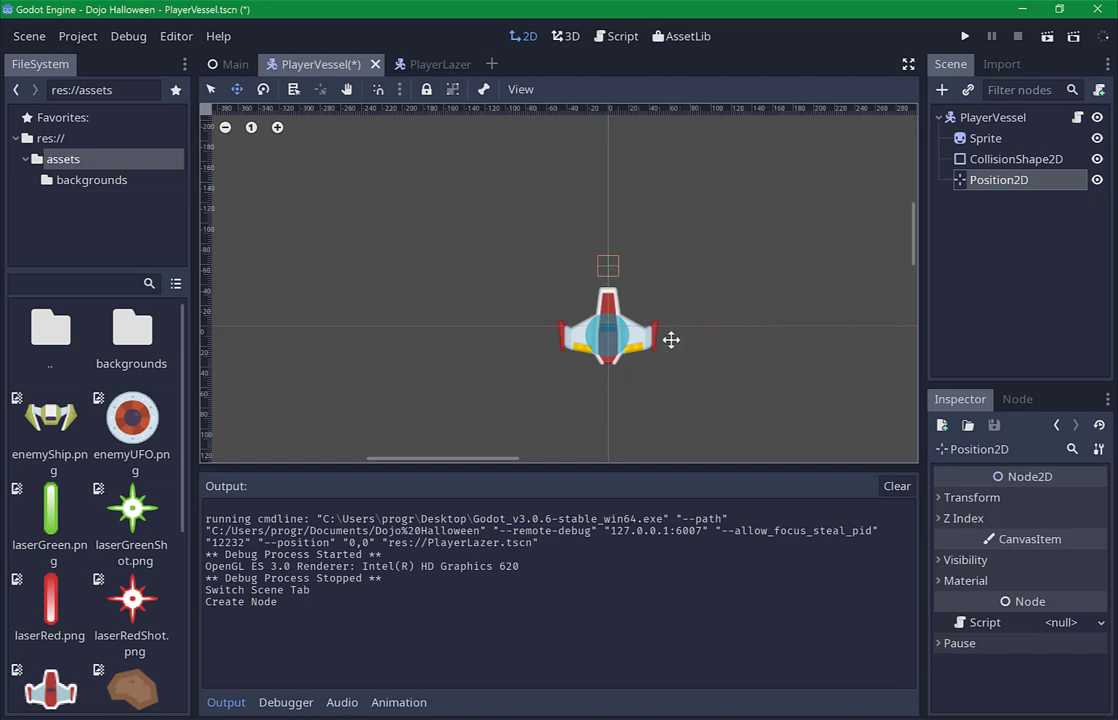
pyautogui.hotkey('ctrl', 's')
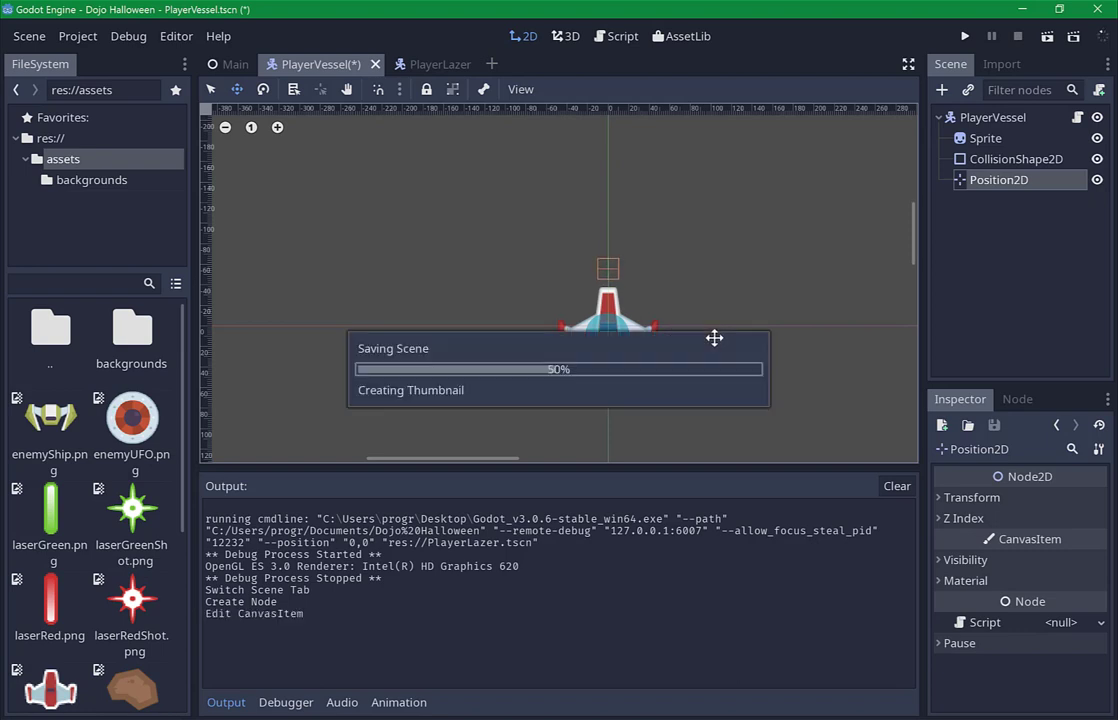
# Rename the Position2D node to LazerOrigin and save the scene.
pyautogui.doubleClick(997, 184)
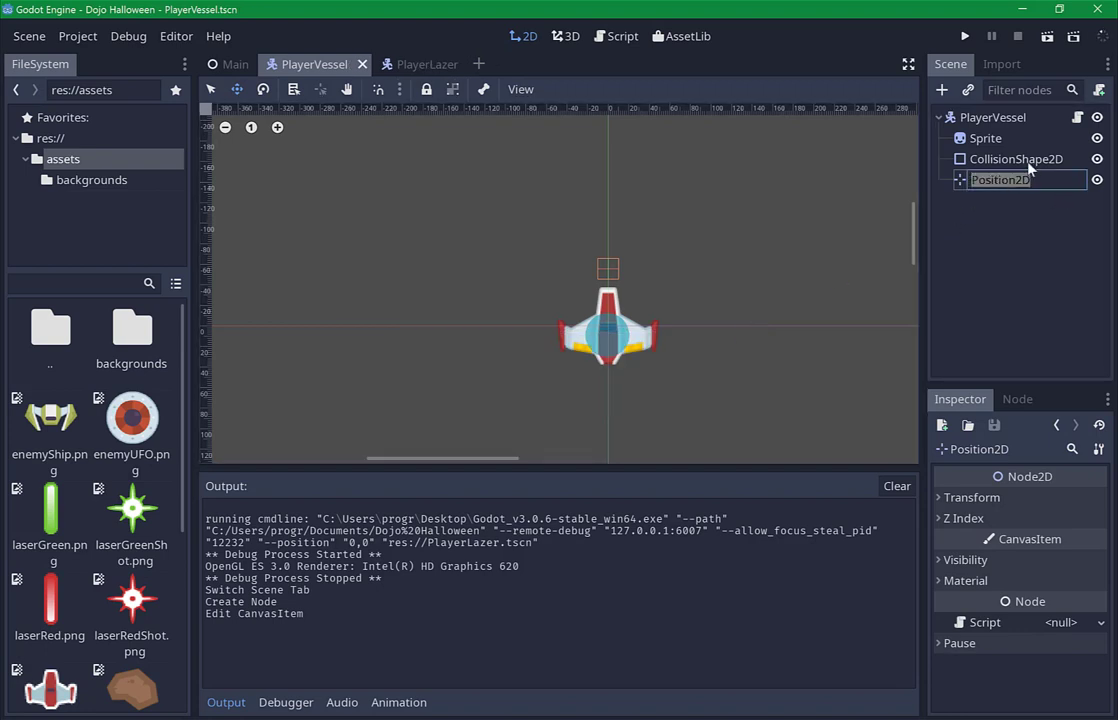
pyautogui.write('La')
pyautogui.write('zerO')
pyautogui.write('rigin')
pyautogui.press('Return')
pyautogui.hotkey('ctrl', 's')
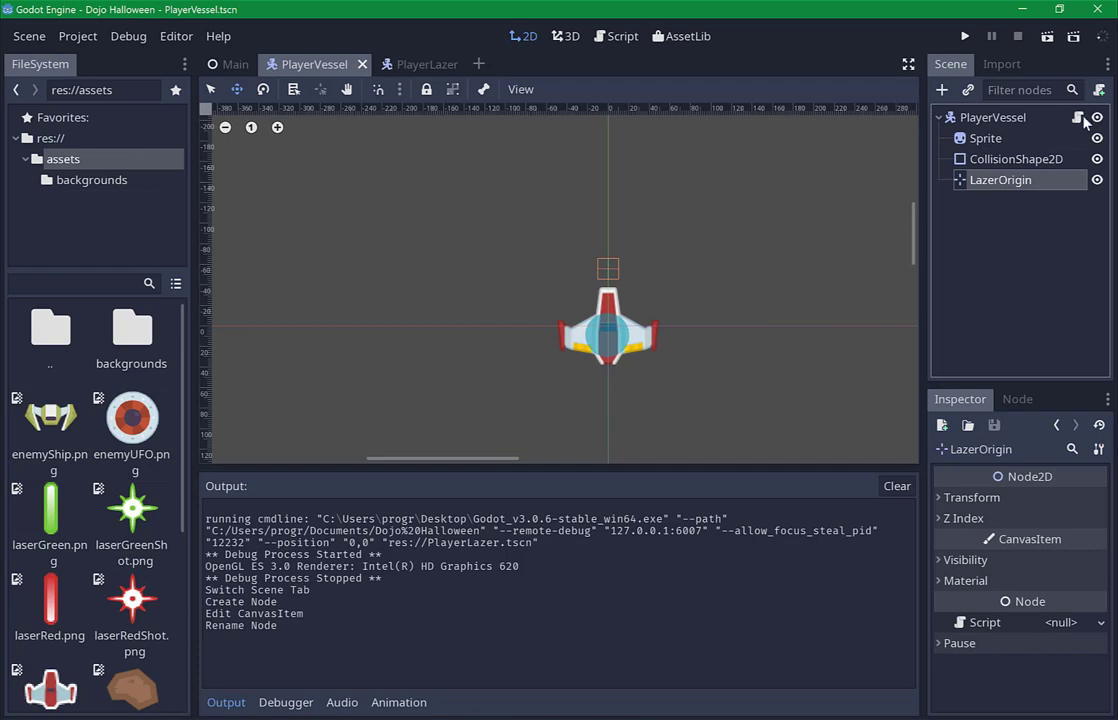
# In PlayerVessel.gd, add var lazers = preload("res://PlayerLazer.tscn") below speed, save, and return to the movement code.
pyautogui.click(1077, 117)
pyautogui.click(634, 145)
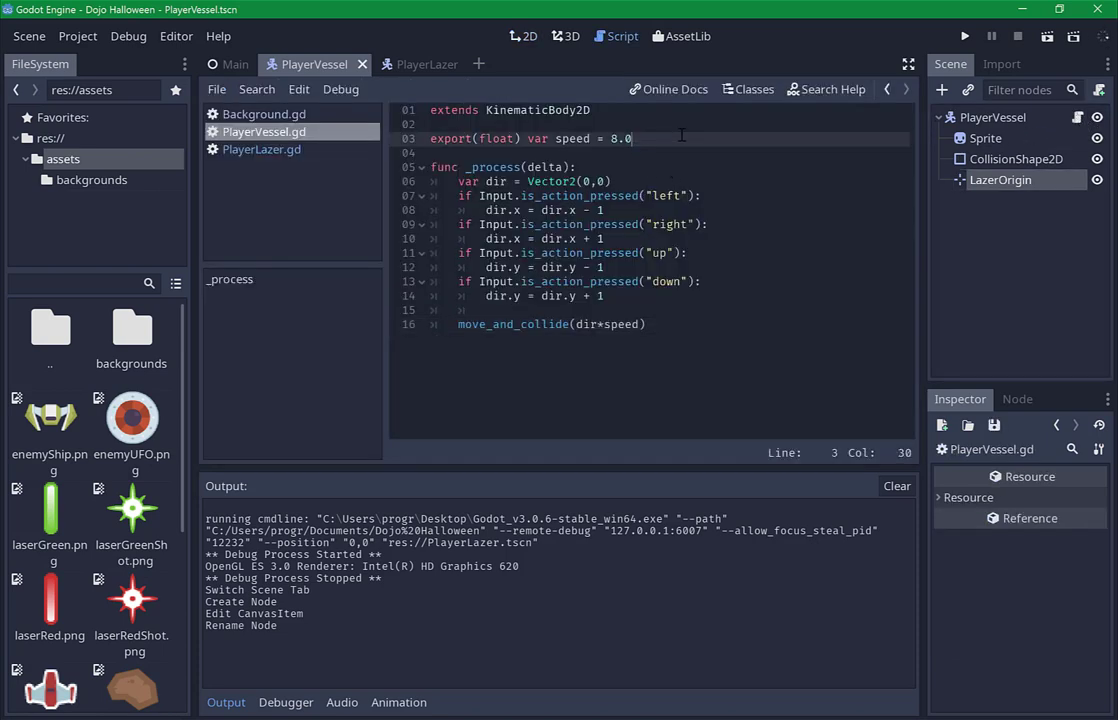
pyautogui.press('Return')
pyautogui.press('Return')
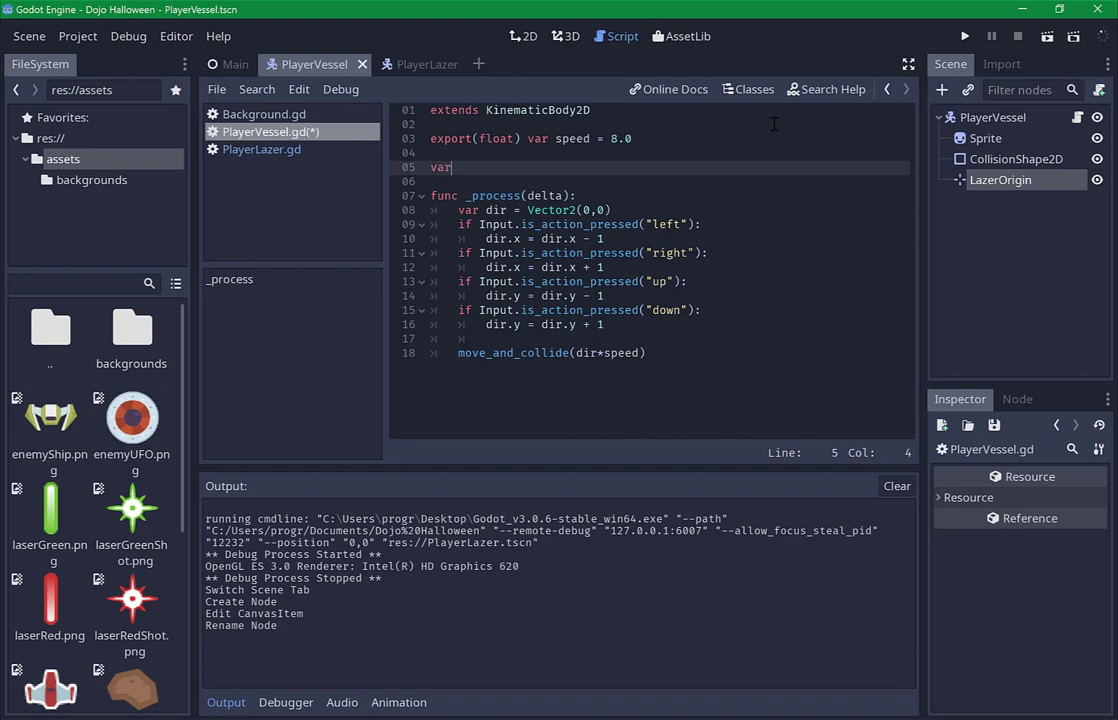
pyautogui.write('var la')
pyautogui.write('zers')
pyautogui.write(' = p')
pyautogui.write('reload("')
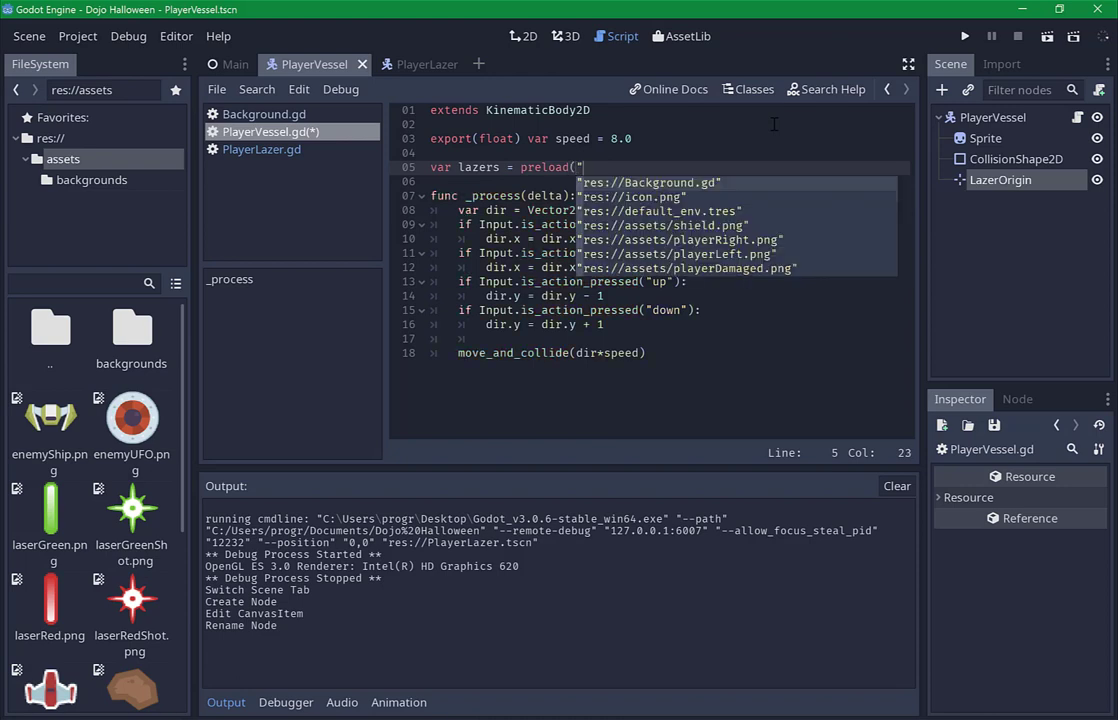
pyautogui.write('la')
pyautogui.press('Down')
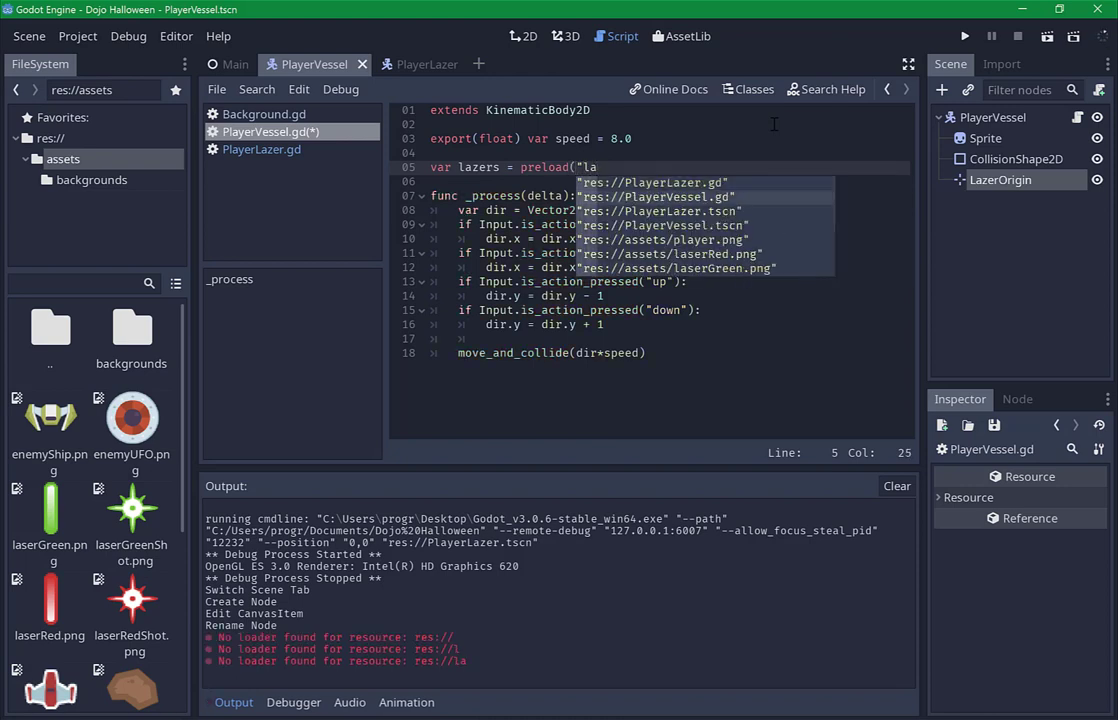
pyautogui.press('Down')
pyautogui.press('Down')
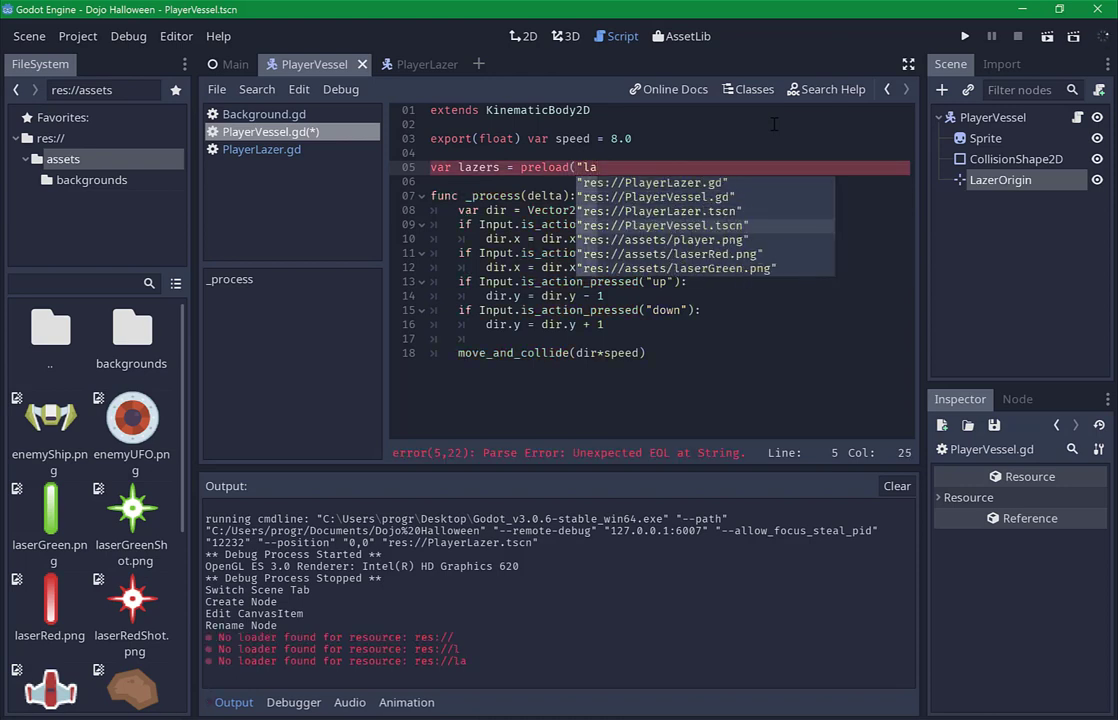
pyautogui.press('Up')
pyautogui.press('Return')
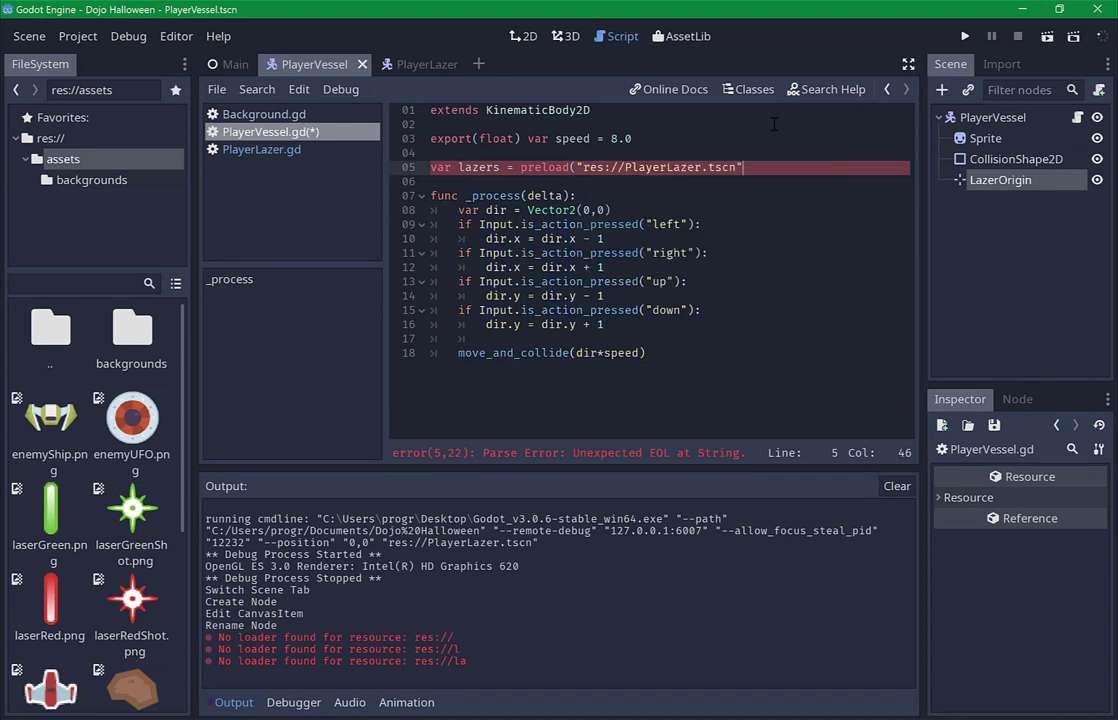
pyautogui.write(')')
pyautogui.hotkey('ctrl', 's')
pyautogui.click(715, 345)
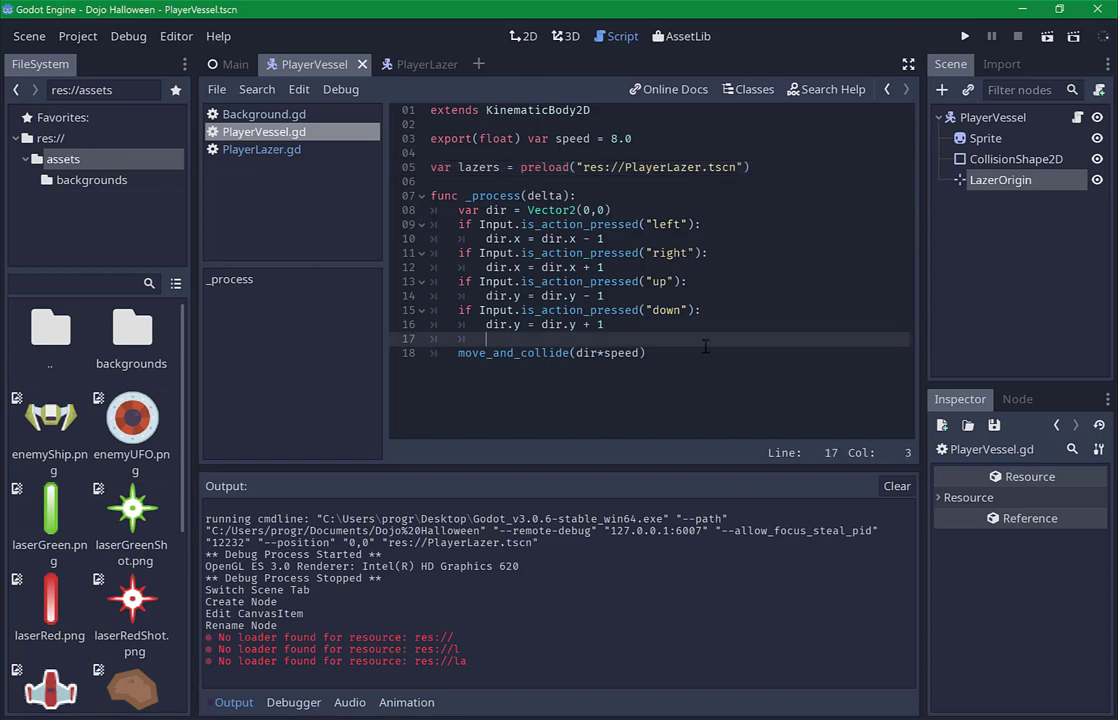
pyautogui.press('Up')
# After the down check, add if Input.is_action_just_pressed("shoot"): in _process.
pyautogui.press('Return')
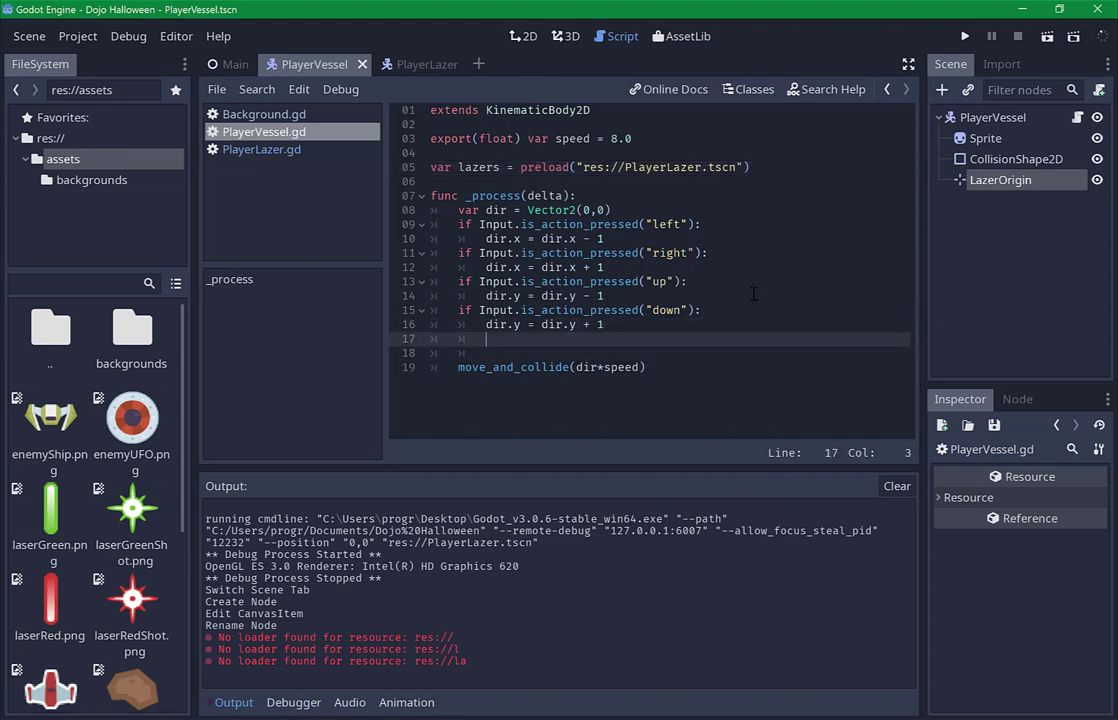
pyautogui.press('Return')
pyautogui.press('BackSpace')
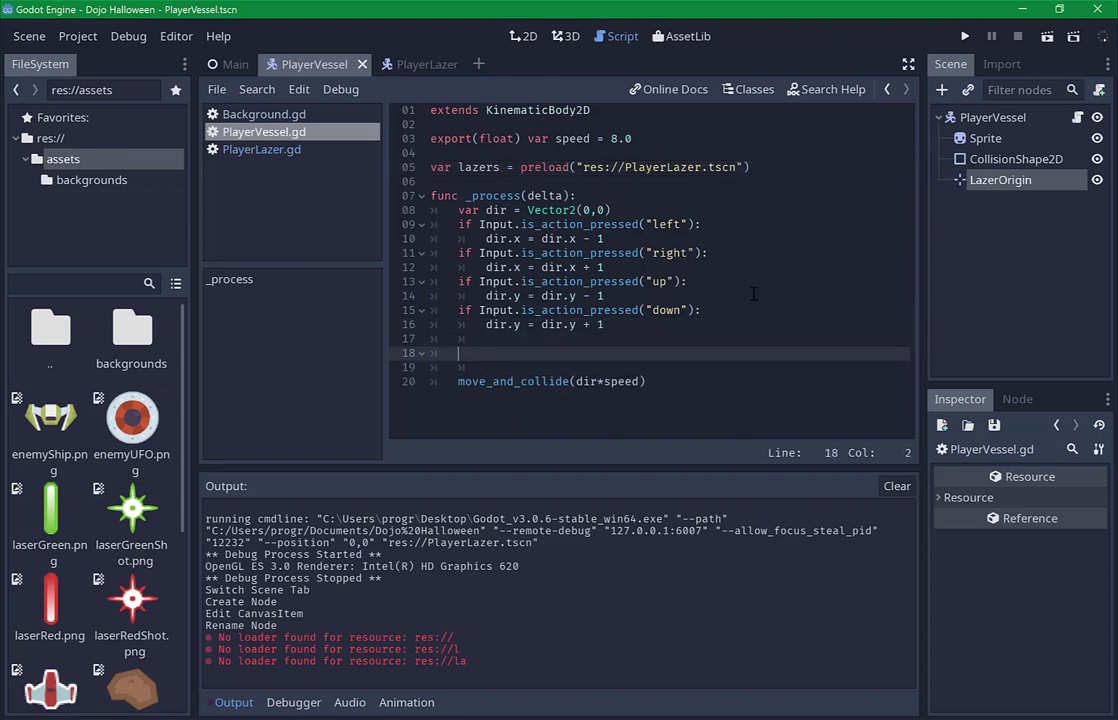
pyautogui.write('if Inp')
pyautogui.write('ut.is')
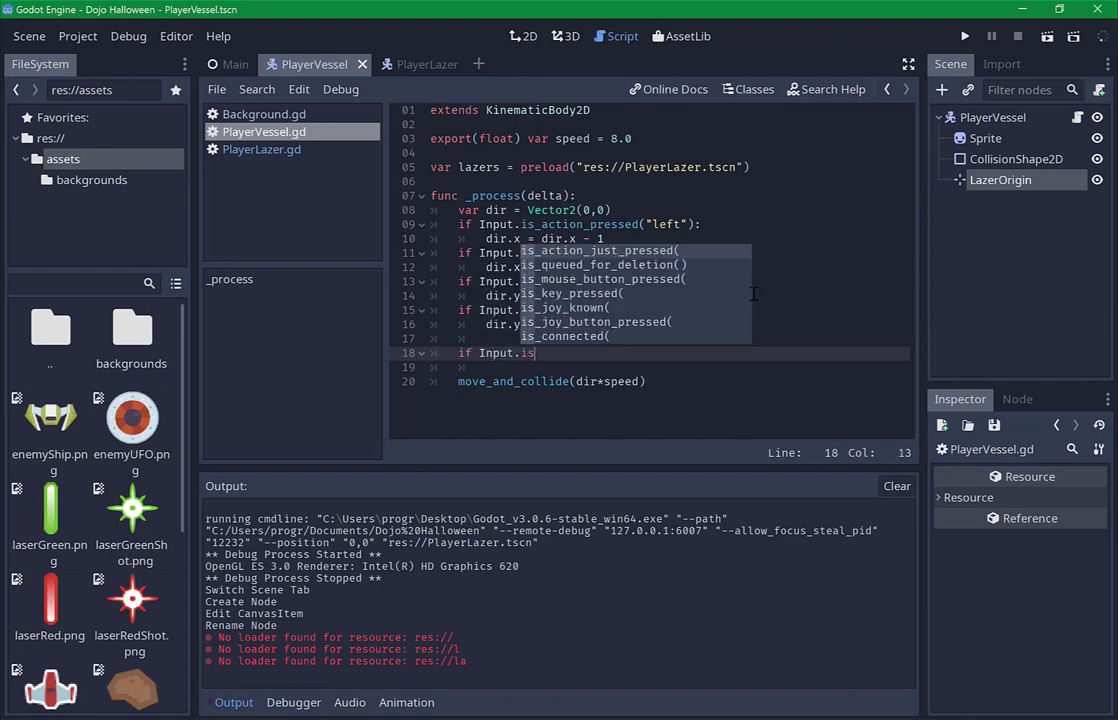
pyautogui.press('Return')
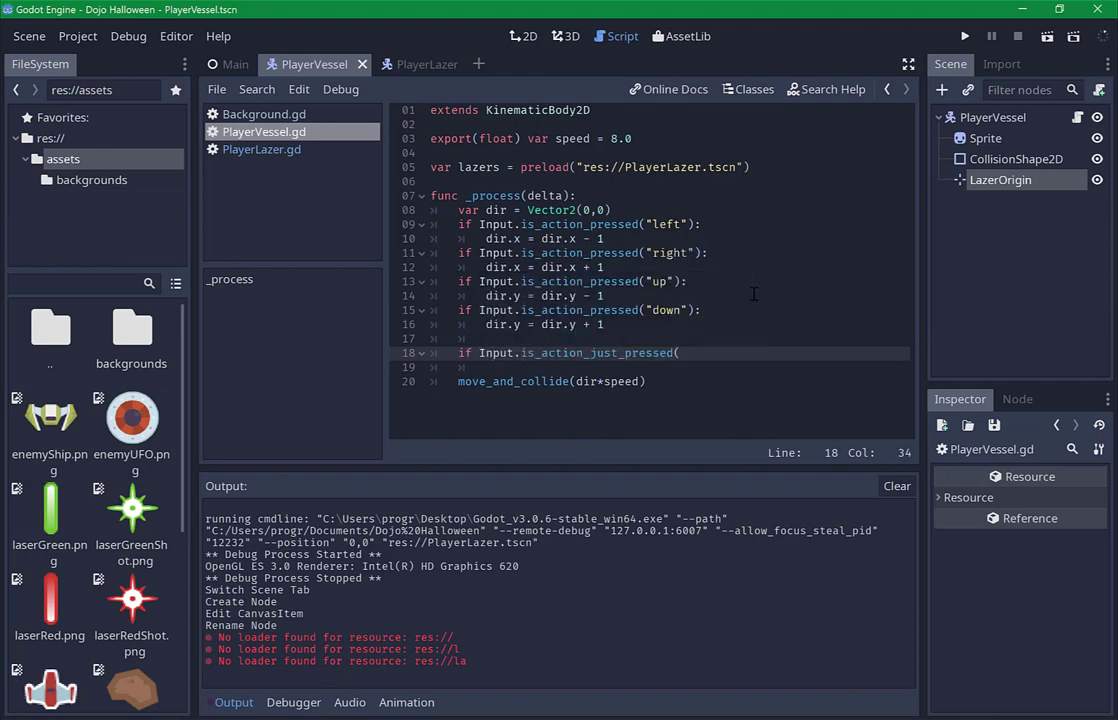
pyautogui.write('"')
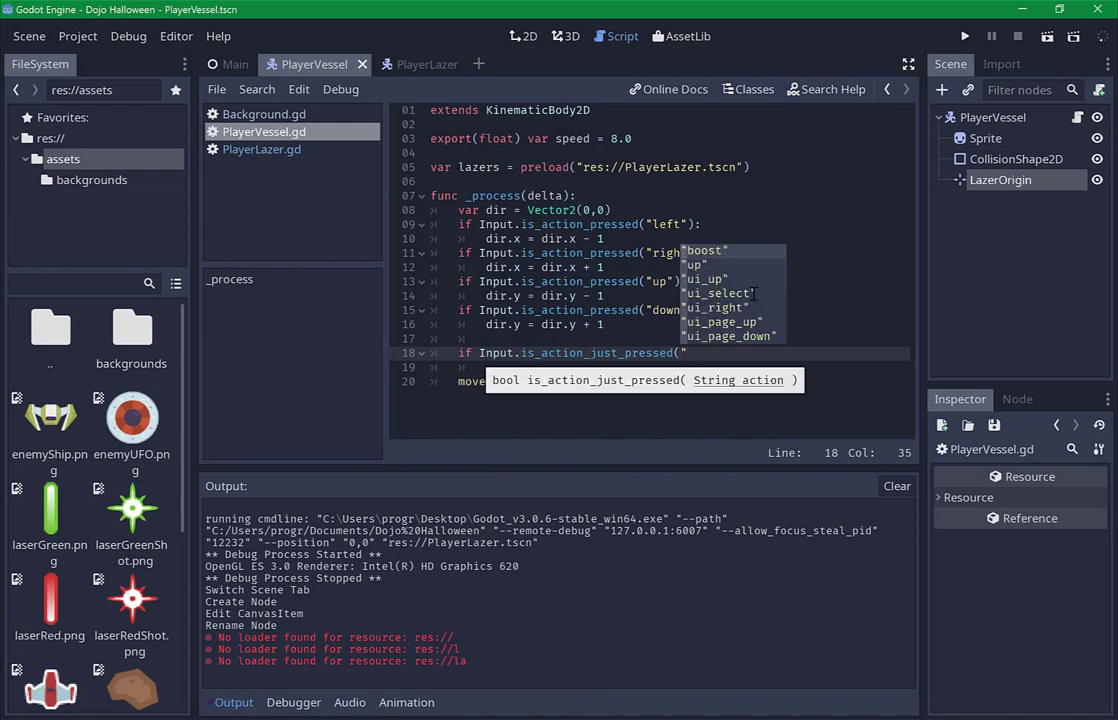
pyautogui.write('sh')
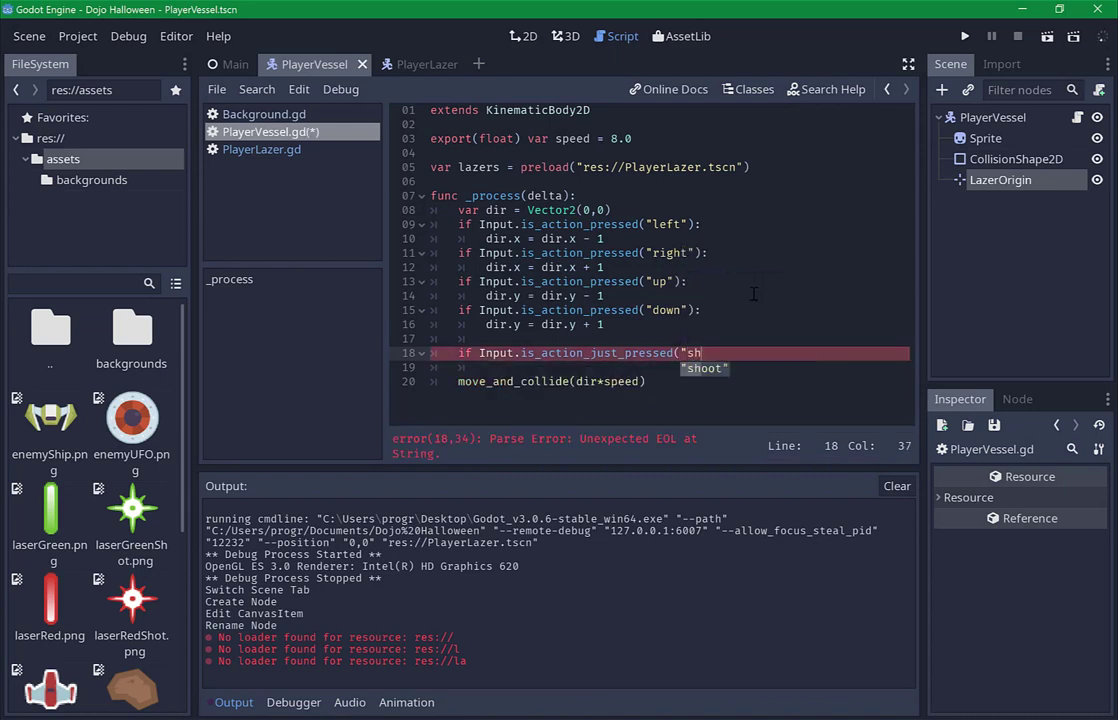
pyautogui.press('Return')
pyautogui.write(')')
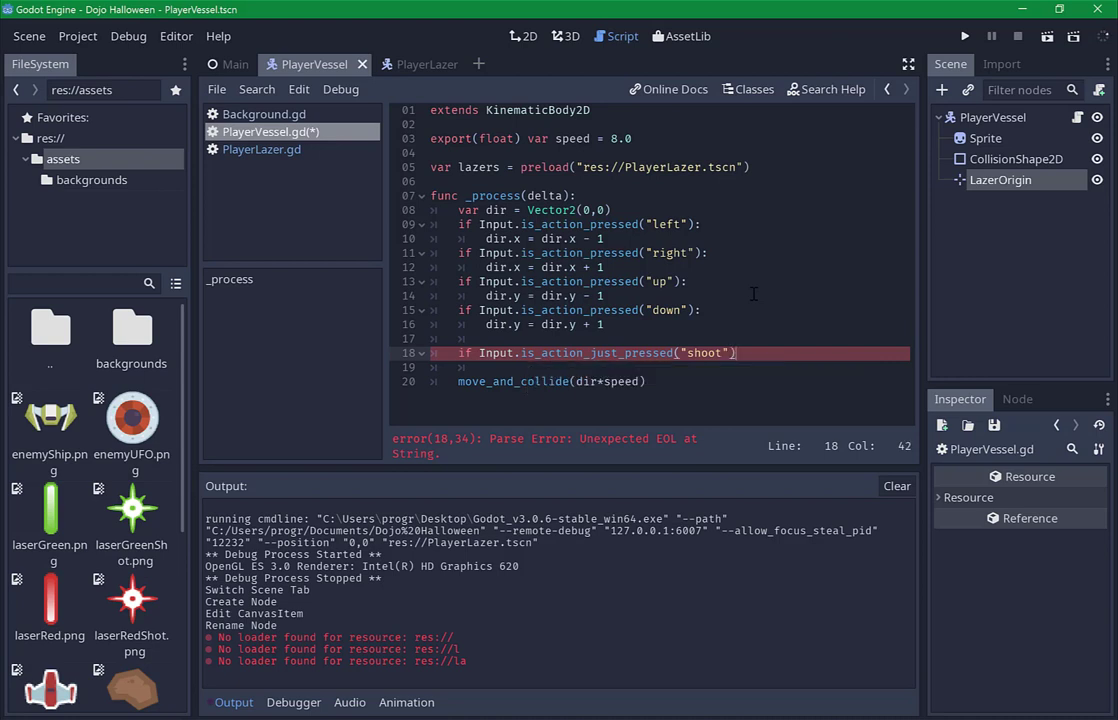
pyautogui.write(':')
# Inside the shoot check, add var lazer = lazers.instance() and save.
pyautogui.press('Return')
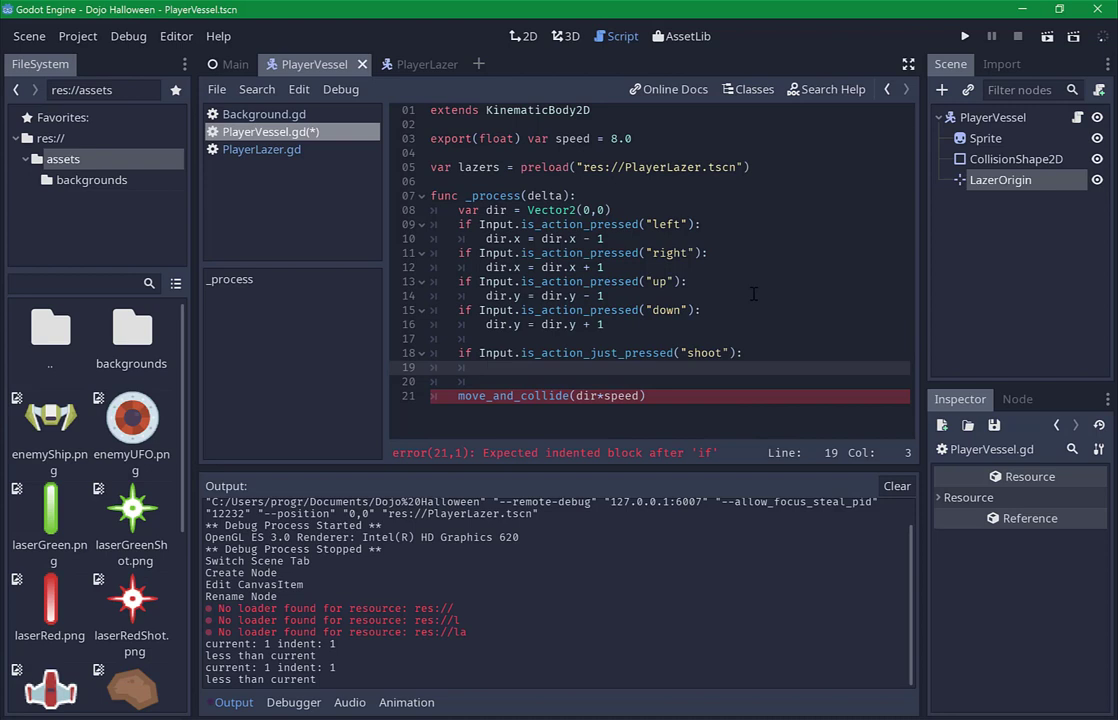
pyautogui.write('var lazer')
pyautogui.write(' = ')
pyautogui.write('lazer')
pyautogui.write('s.in')
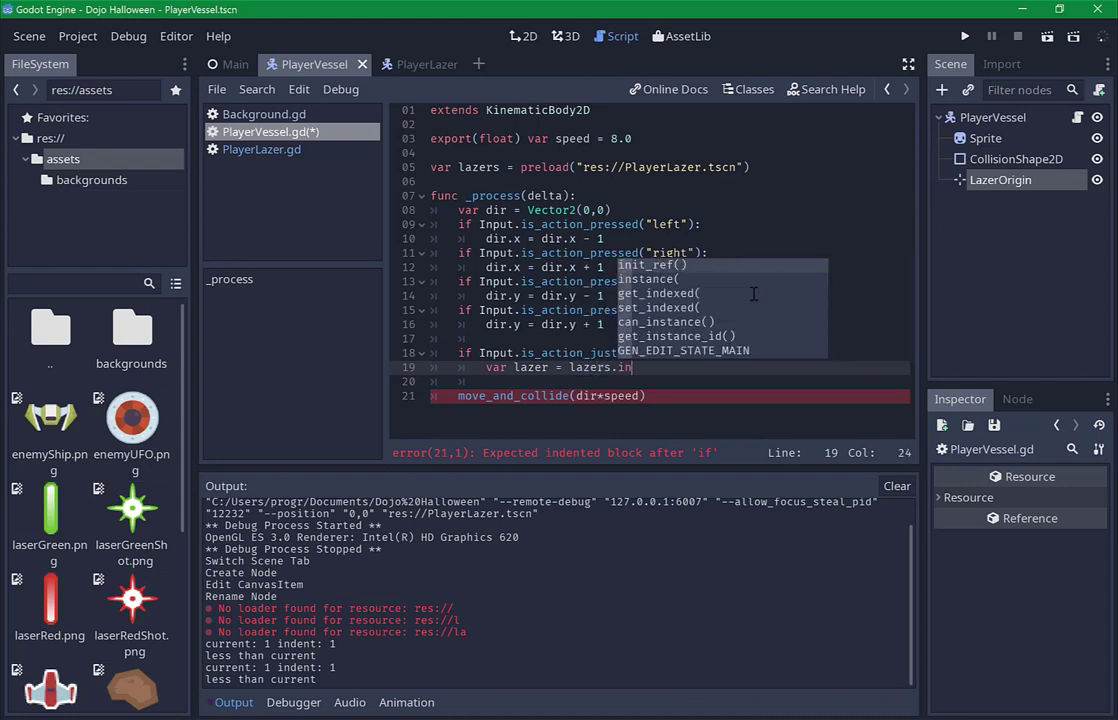
pyautogui.press('Down')
pyautogui.press('Return')
pyautogui.write(')')
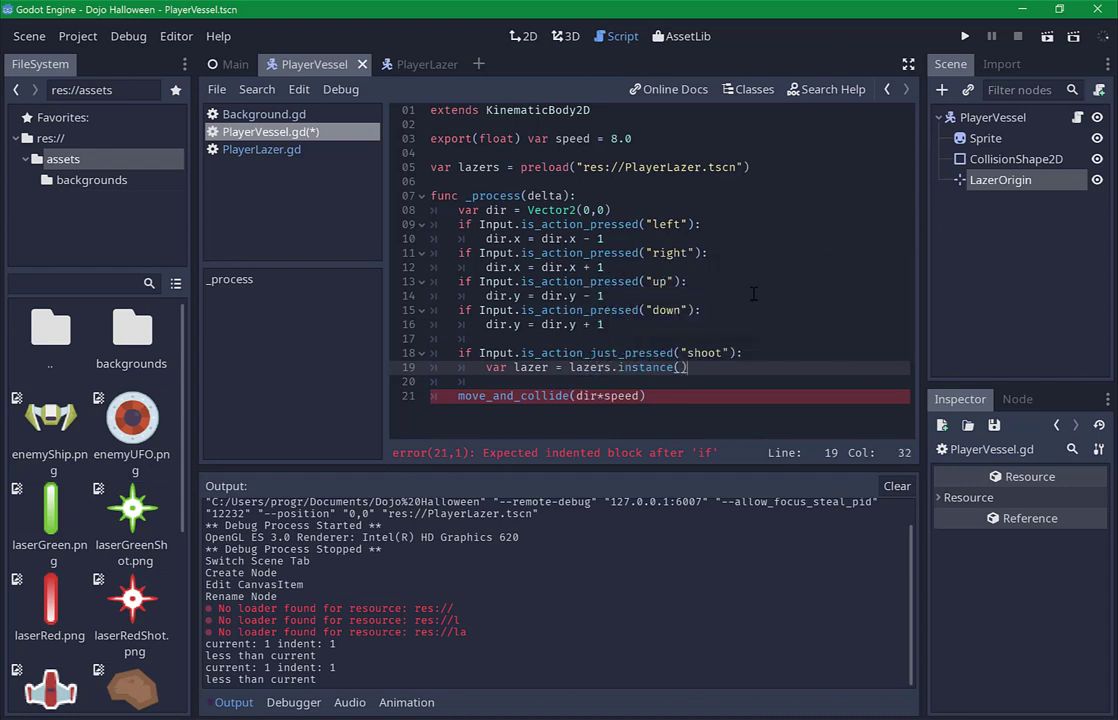
pyautogui.hotkey('ctrl', 's')
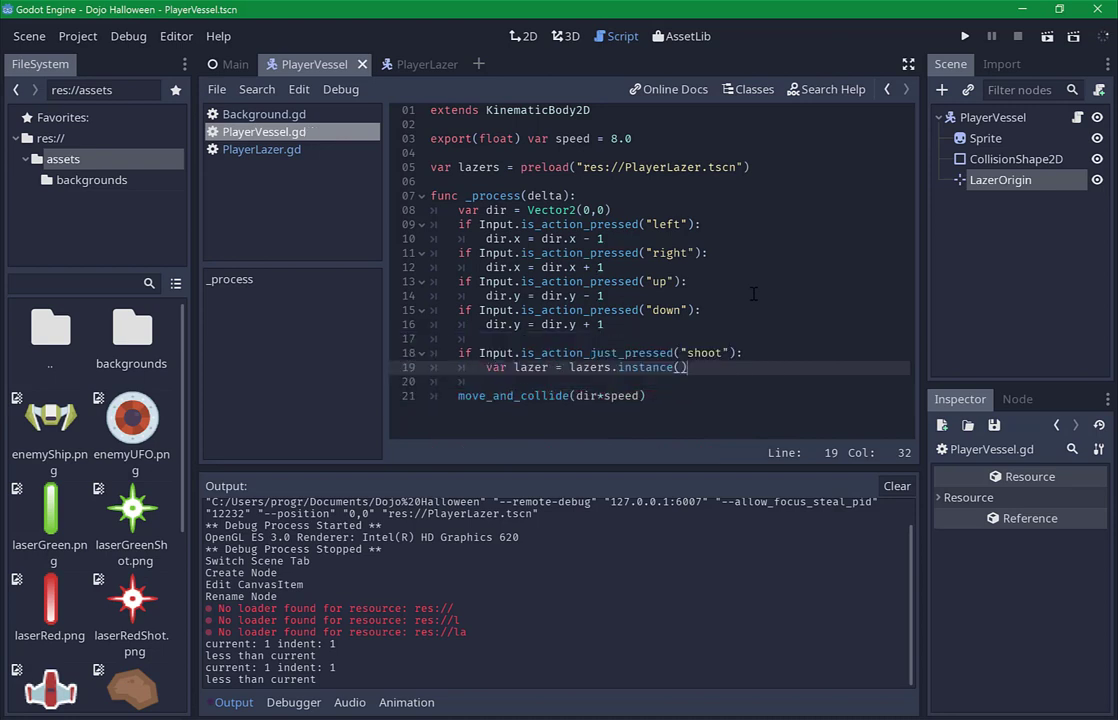
# Add lazer.position = Vector2() below the instance line and save.
pyautogui.press('Return')
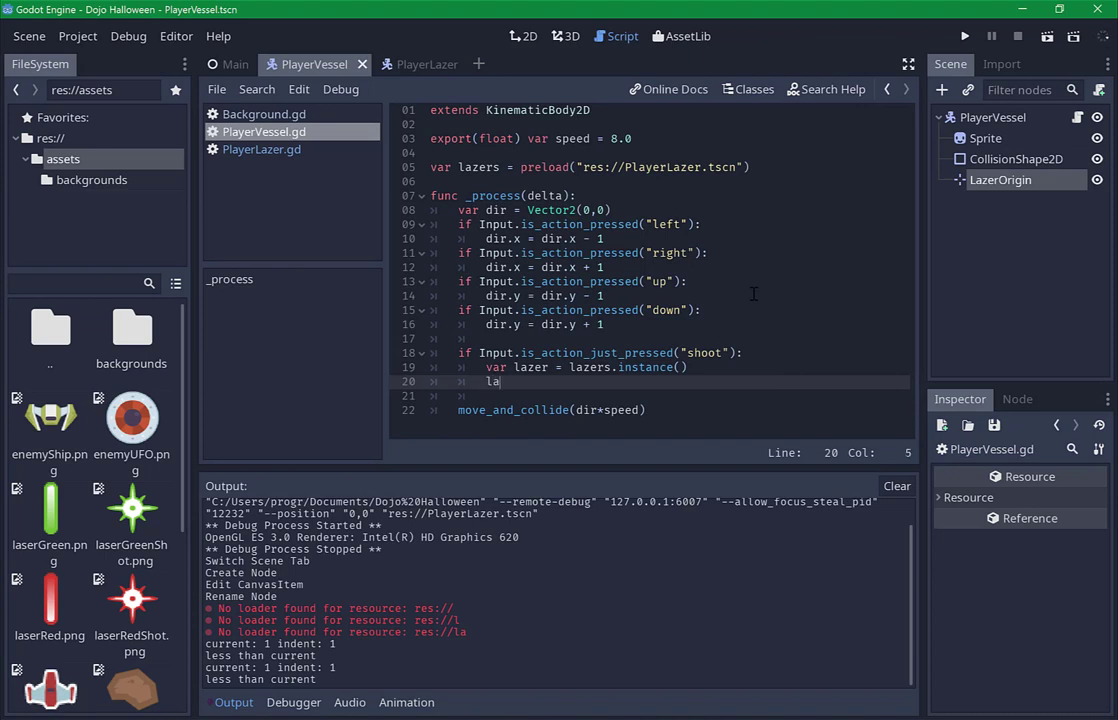
pyautogui.write('lazer.')
pyautogui.write('pos')
pyautogui.write('ition =')
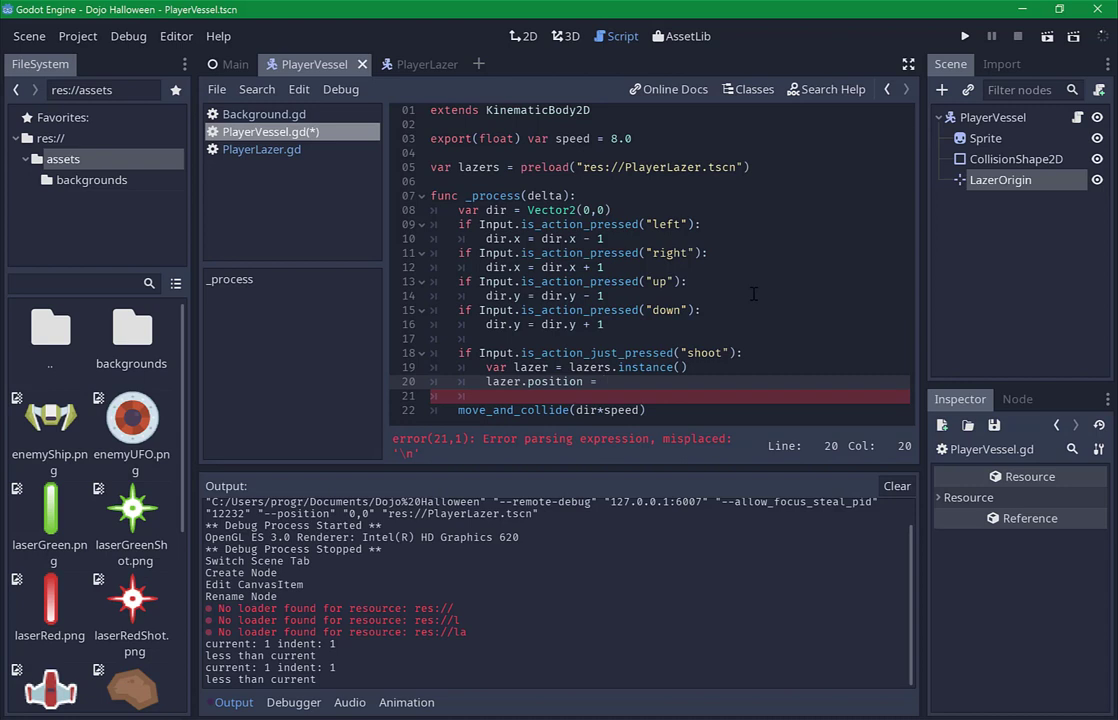
pyautogui.write('Vec')
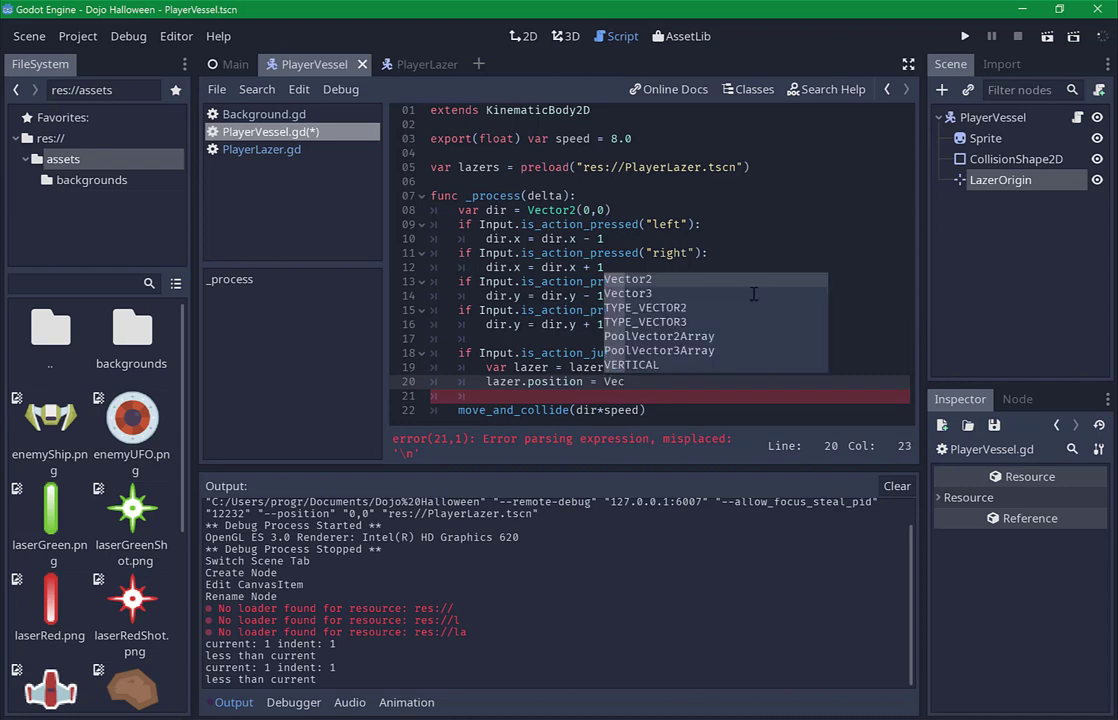
pyautogui.write('tor2()')
pyautogui.hotkey('ctrl', 's')
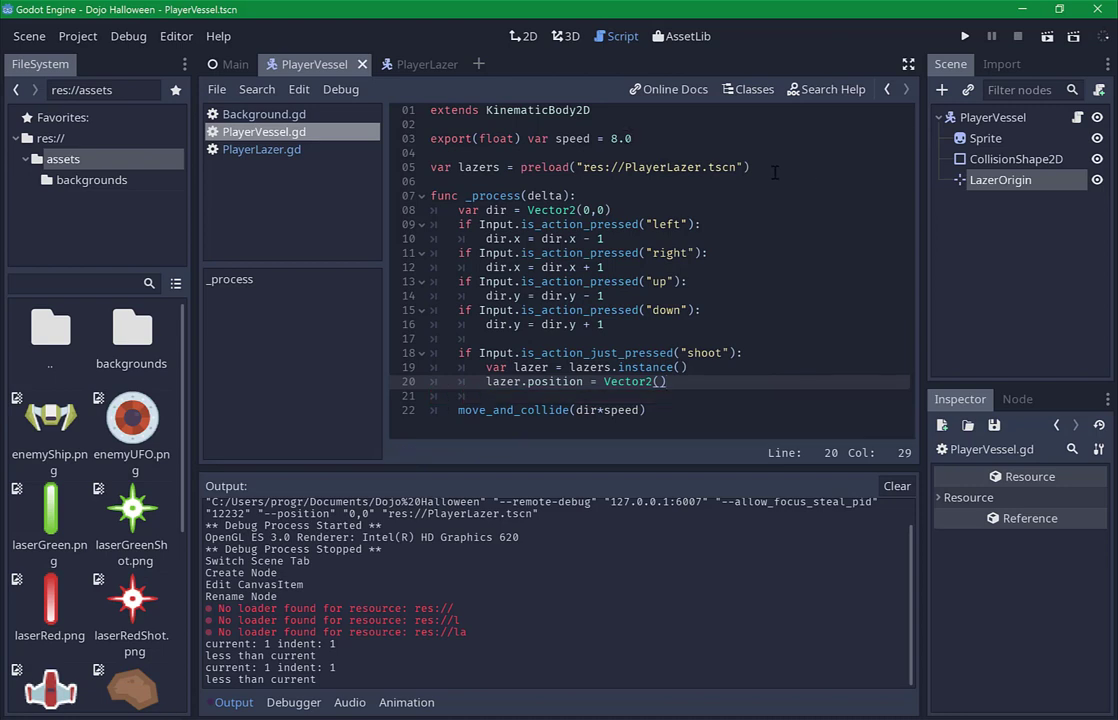
# Below the preload line, declare onready var lazerOrigin = $LazerOrigin.position and save.
pyautogui.click(843, 167)
pyautogui.press('Return')
pyautogui.press('Return')
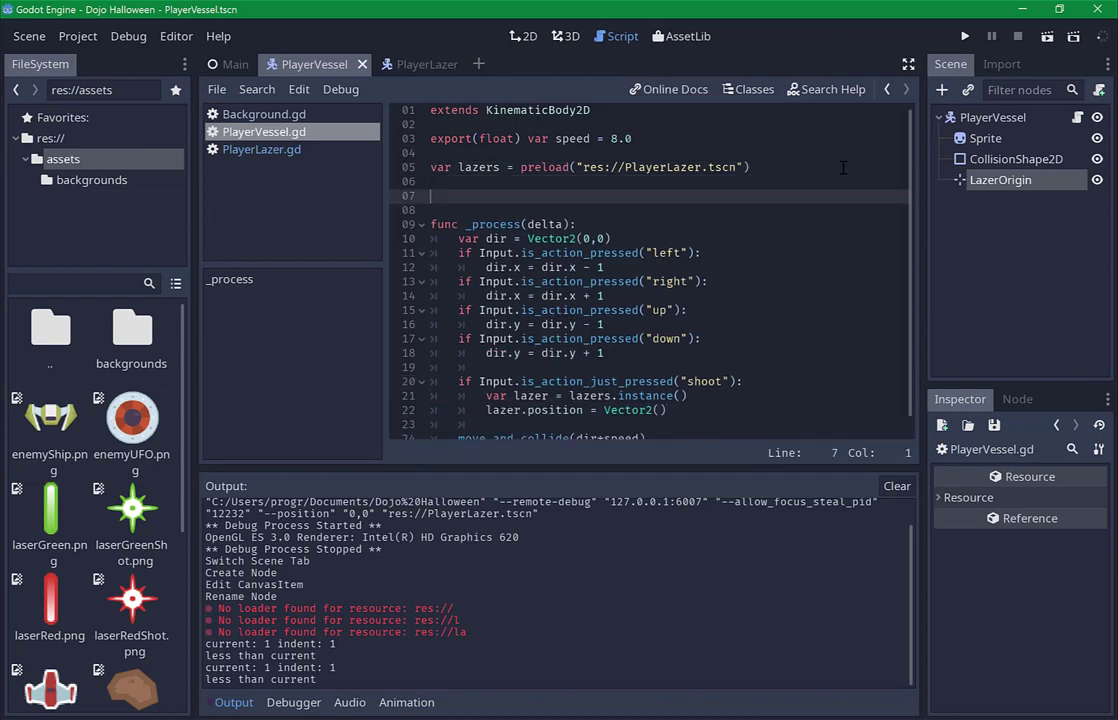
pyautogui.write('onrea')
pyautogui.write('dy var')
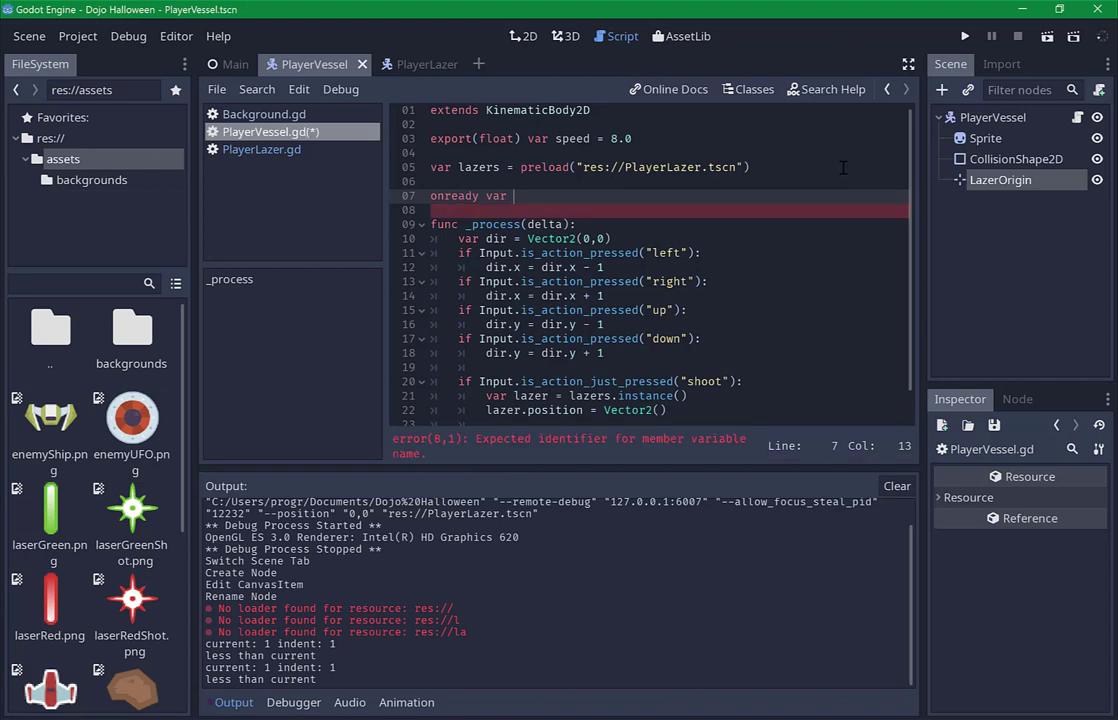
pyautogui.write('la')
pyautogui.write('zerOrig')
pyautogui.write('in = ')
pyautogui.write('$La')
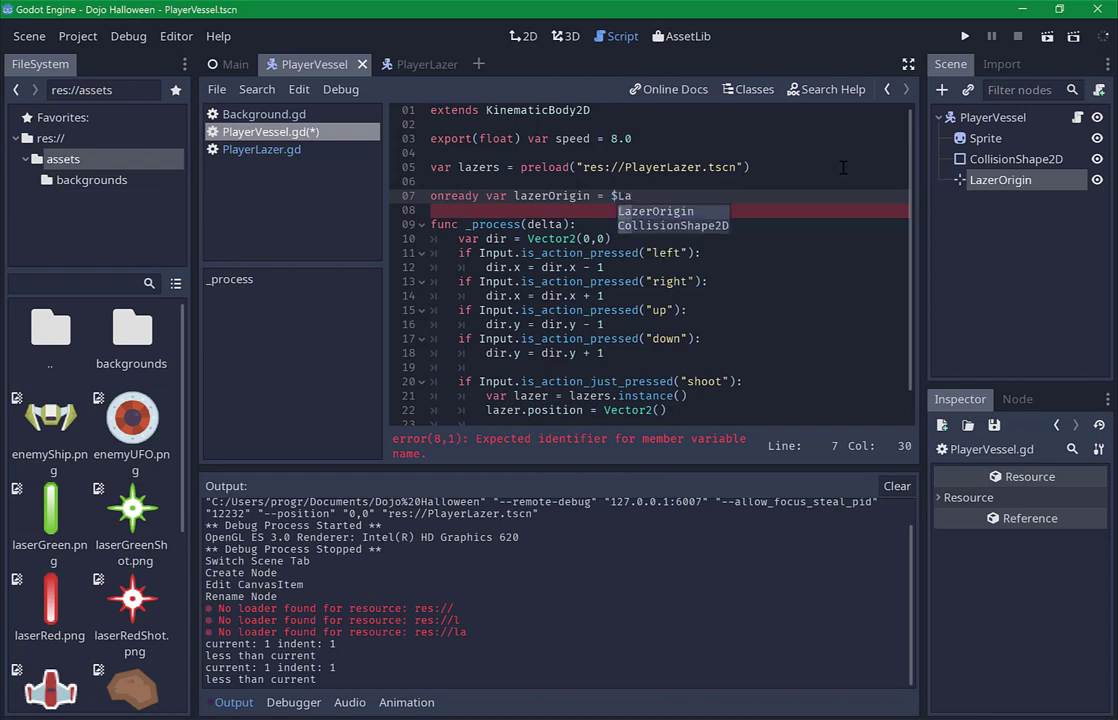
pyautogui.press('Return')
pyautogui.write('.')
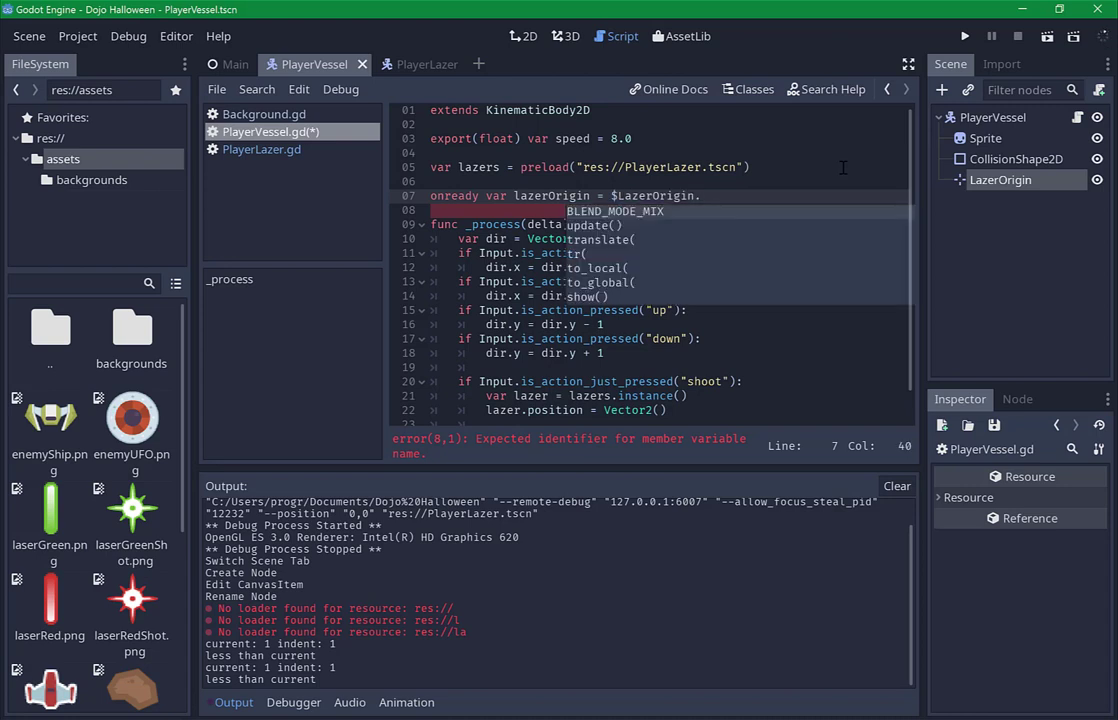
pyautogui.write('po')
pyautogui.press('Return')
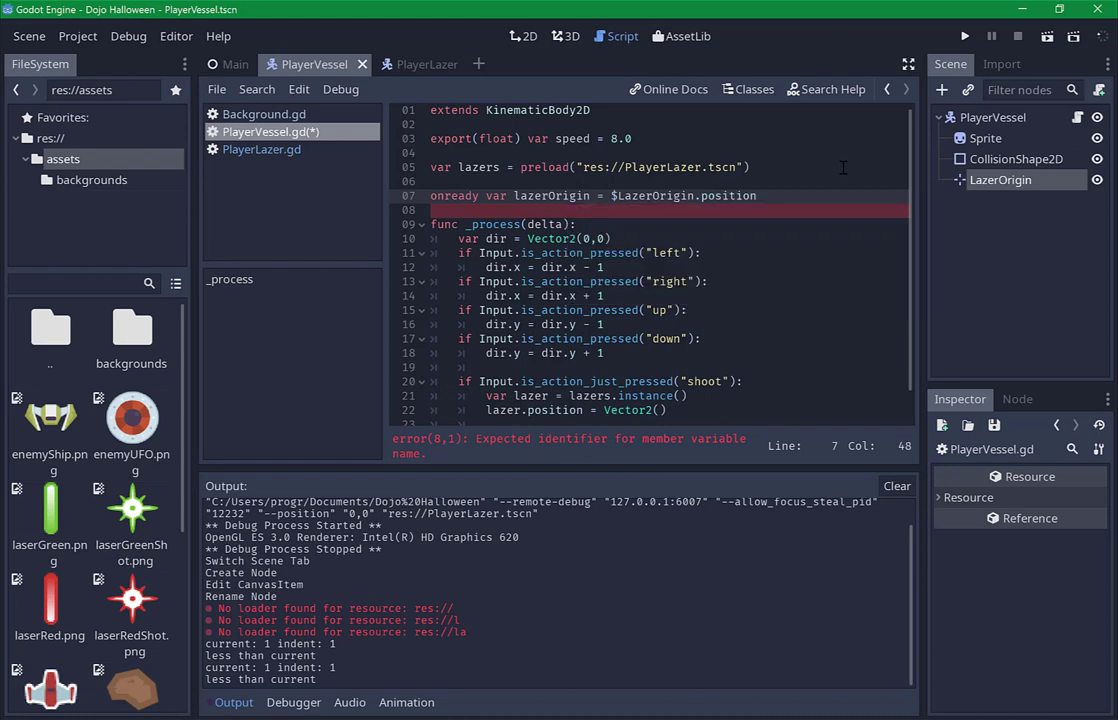
pyautogui.hotkey('ctrl', 's')
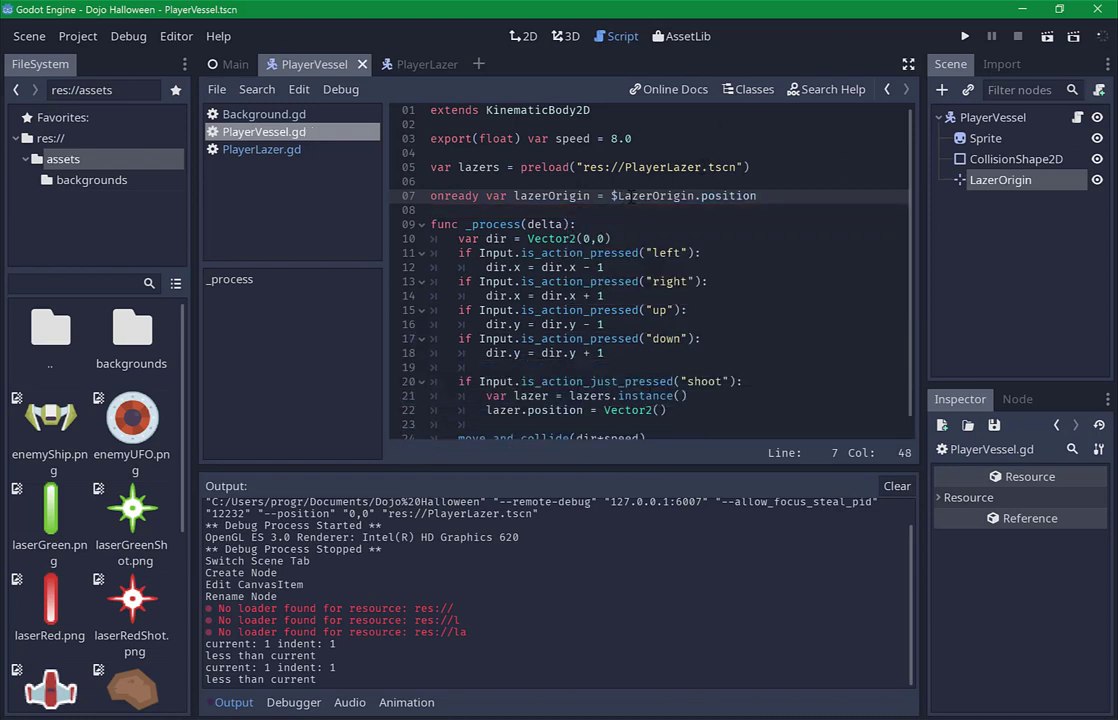
pyautogui.hotkey('ctrl', 's')
# Remove .position so the declaration reads onready var lazerOrigin = $LazerOrigin, and save.
pyautogui.scroll(-1, 755, 262)
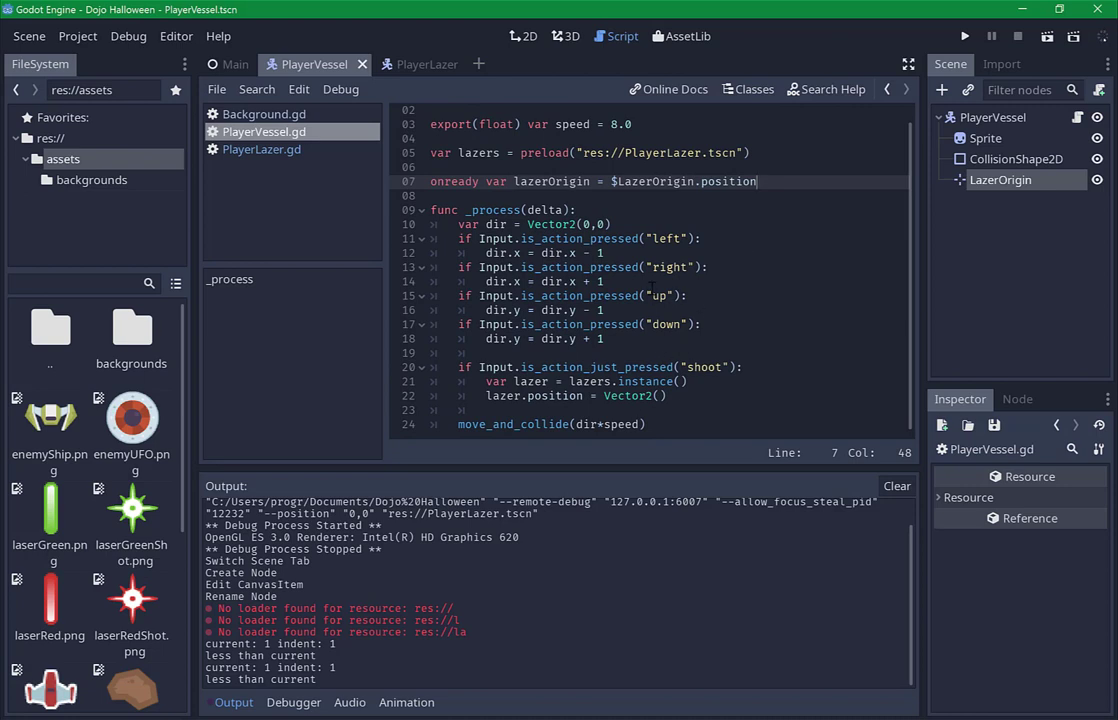
pyautogui.click(594, 181)
pyautogui.click(640, 162)
pyautogui.press('Down')
pyautogui.press('End')
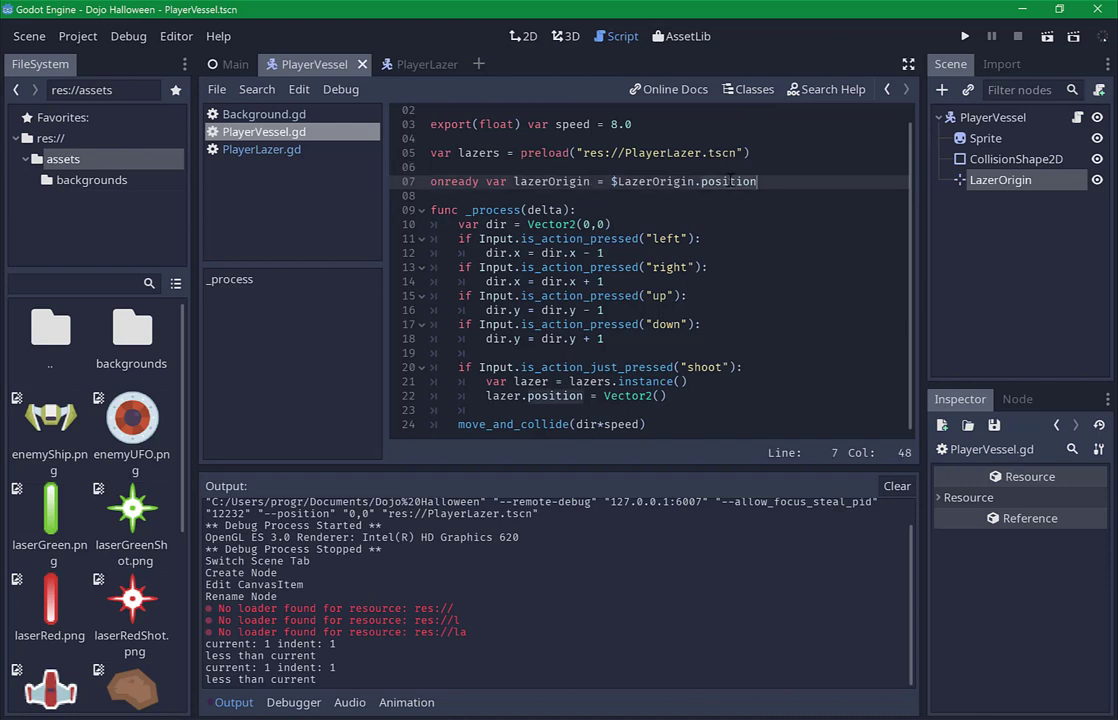
pyautogui.hotkey('ctrl', 'BackSpace')
pyautogui.press('BackSpace')
pyautogui.hotkey('ctrl', 's')
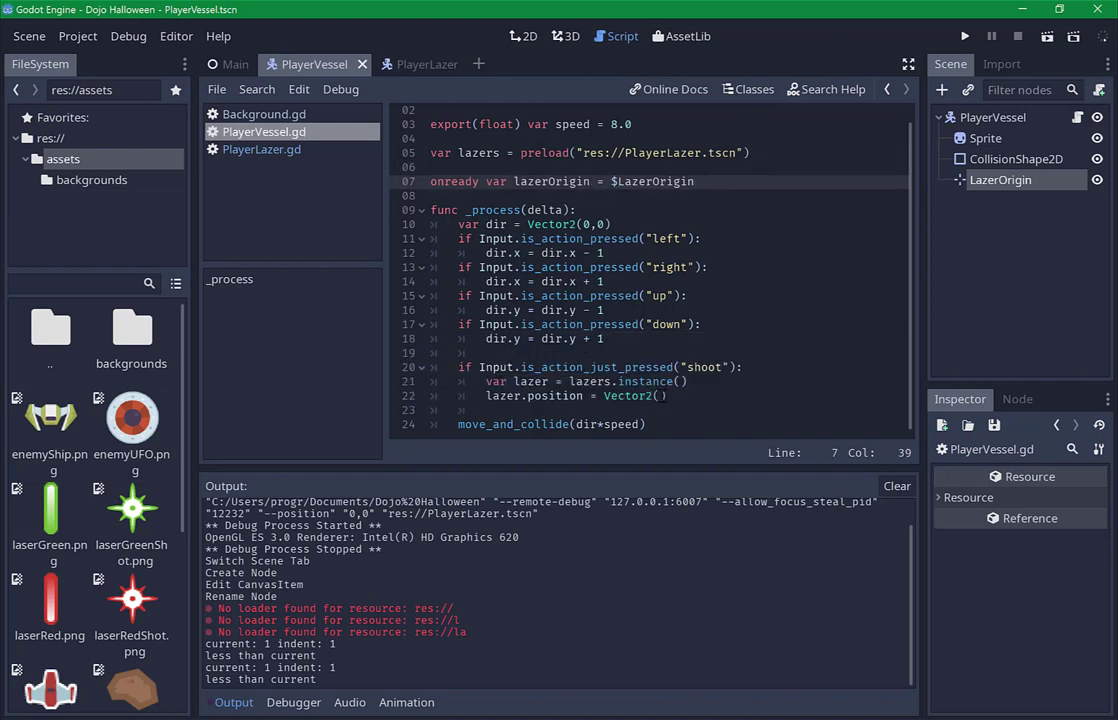
# Delete the lazer.position line and change line 21 to var lazer = lazerOrigin.position.
pyautogui.click(611, 395)
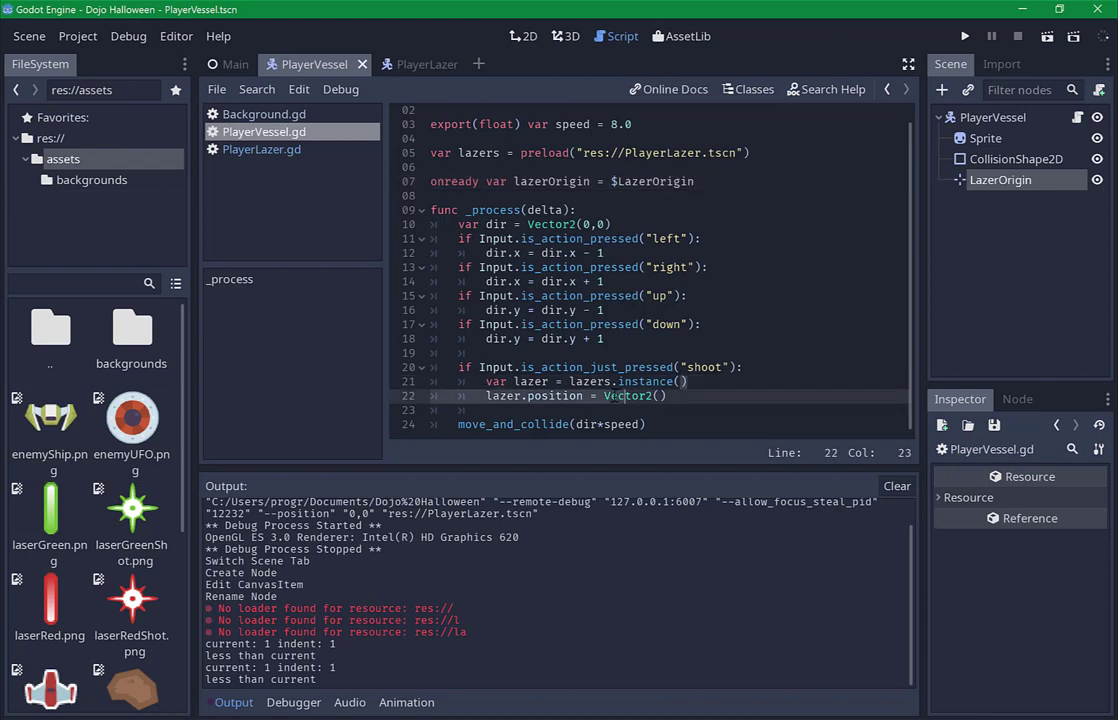
pyautogui.hotkey('ctrl', 'BackSpace')
pyautogui.hotkey('ctrl', 'BackSpace')
pyautogui.hotkey('ctrl', 'BackSpace')
pyautogui.write('lazeector2')
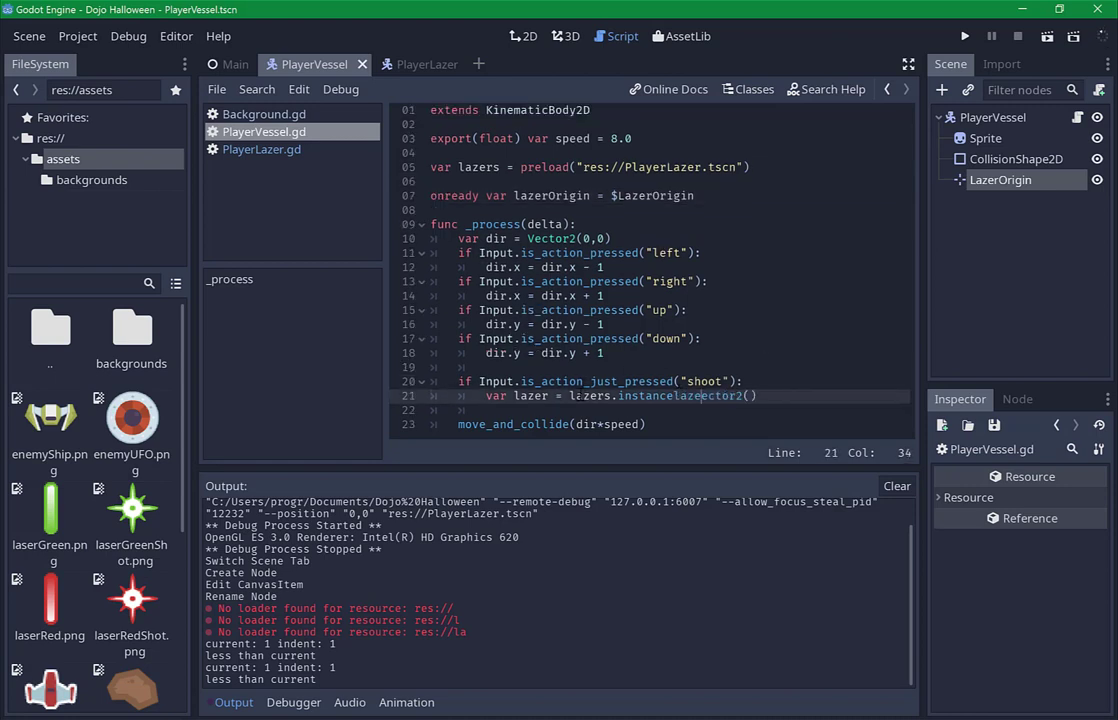
pyautogui.click(675, 381)
pyautogui.click(585, 395)
pyautogui.click(802, 397)
pyautogui.hotkey('ctrl', 'BackSpace')
pyautogui.hotkey('ctrl', 'BackSpace')
pyautogui.hotkey('ctrl', 'BackSpace')
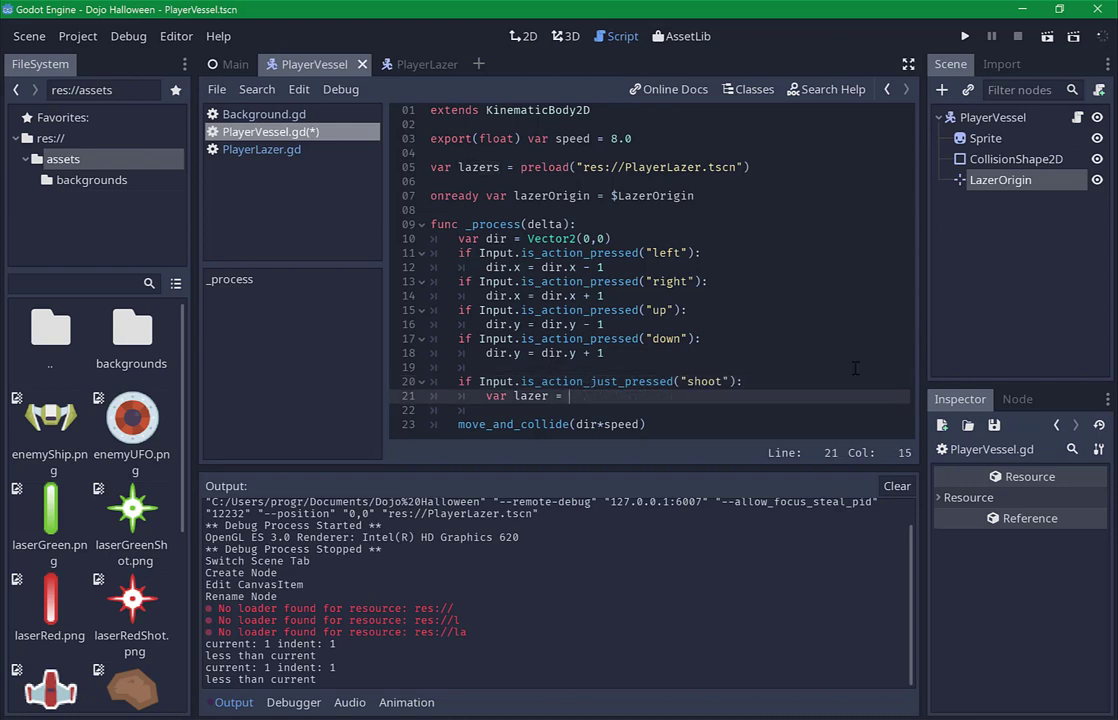
pyautogui.write('lazr')
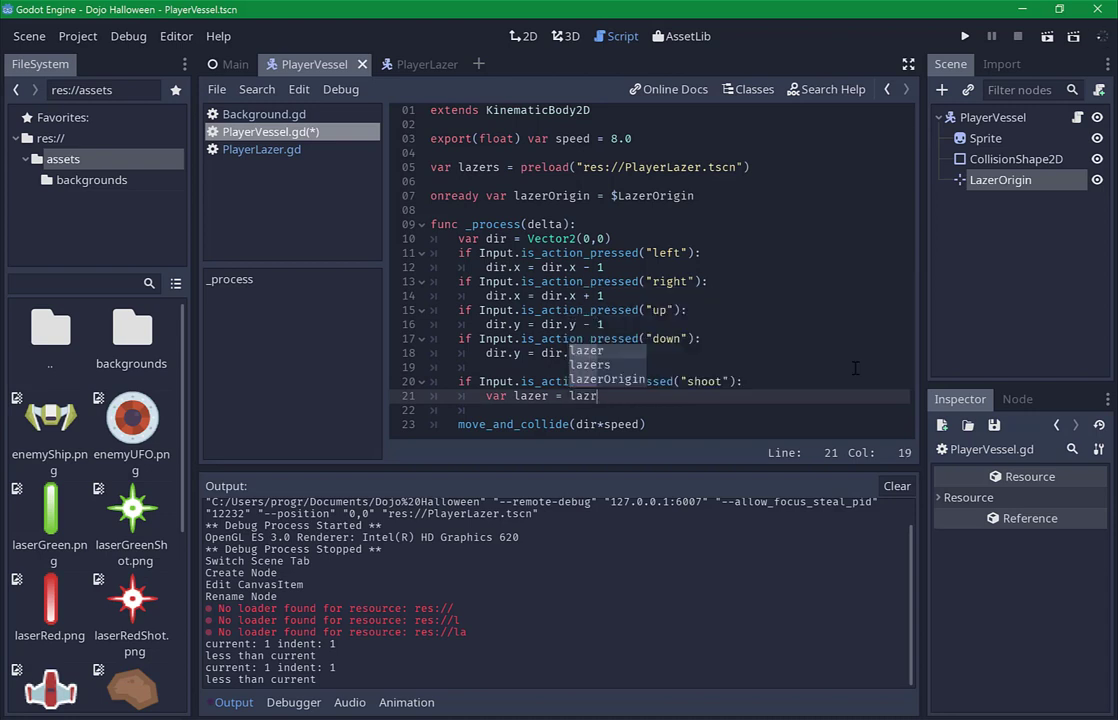
pyautogui.press('Down')
pyautogui.press('Down')
pyautogui.press('Return')
pyautogui.write('.')
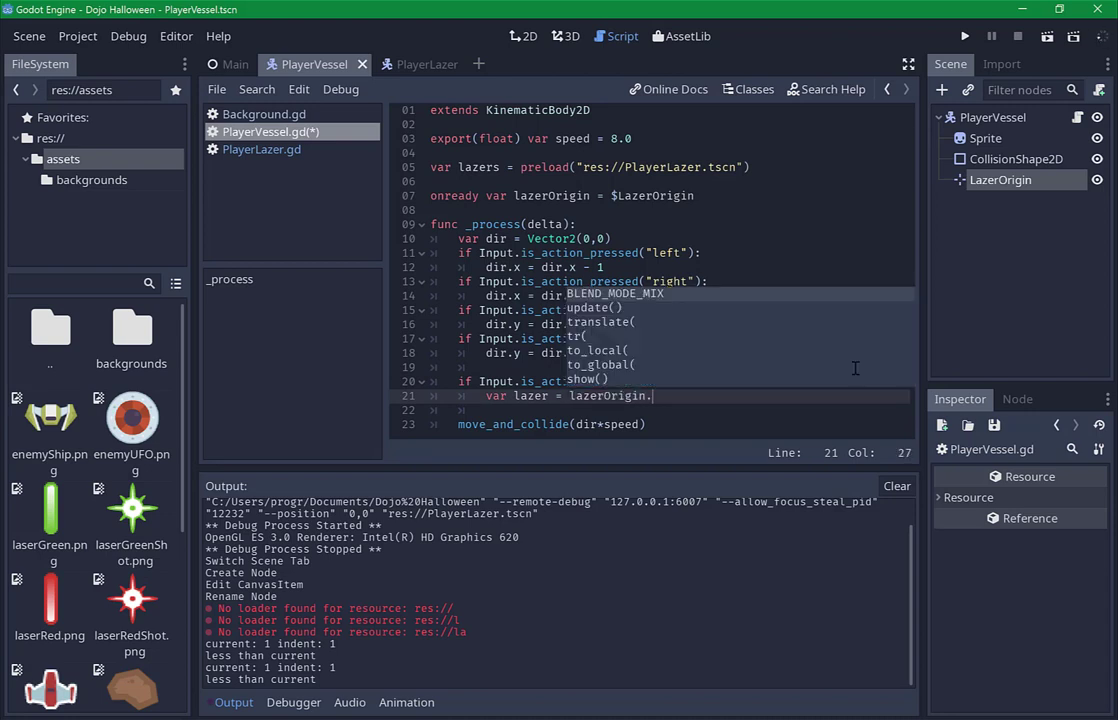
pyautogui.write('po')
pyautogui.press('Return')
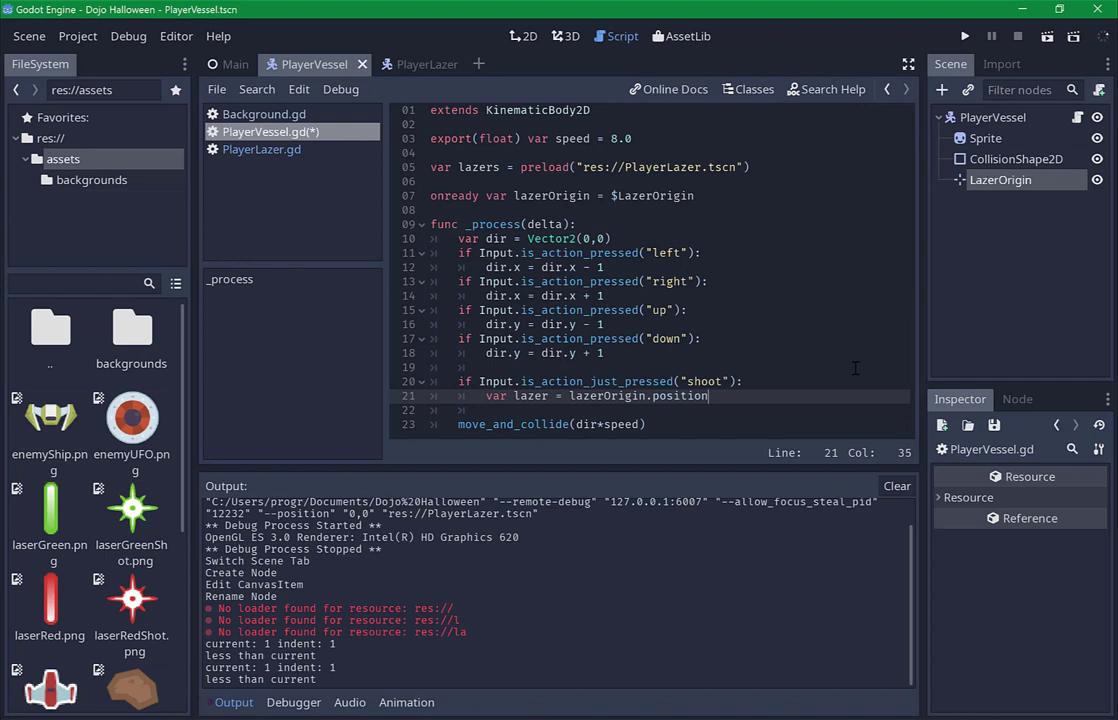
pyautogui.click(528, 37)
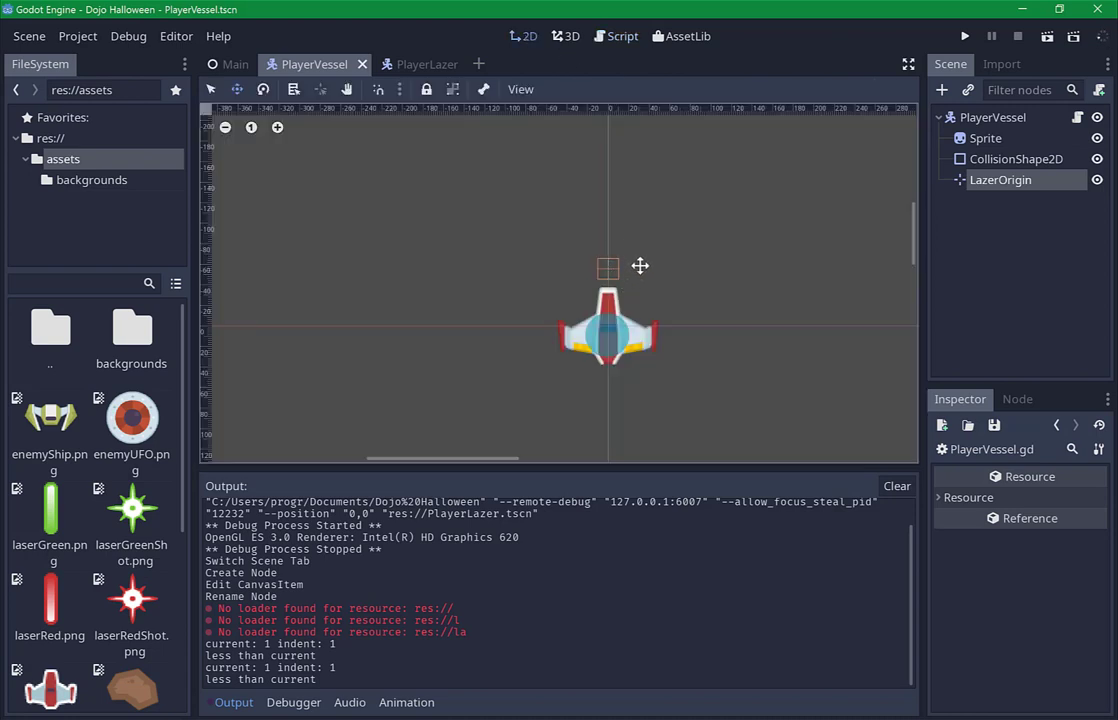
pyautogui.scroll(2, 620, 280)
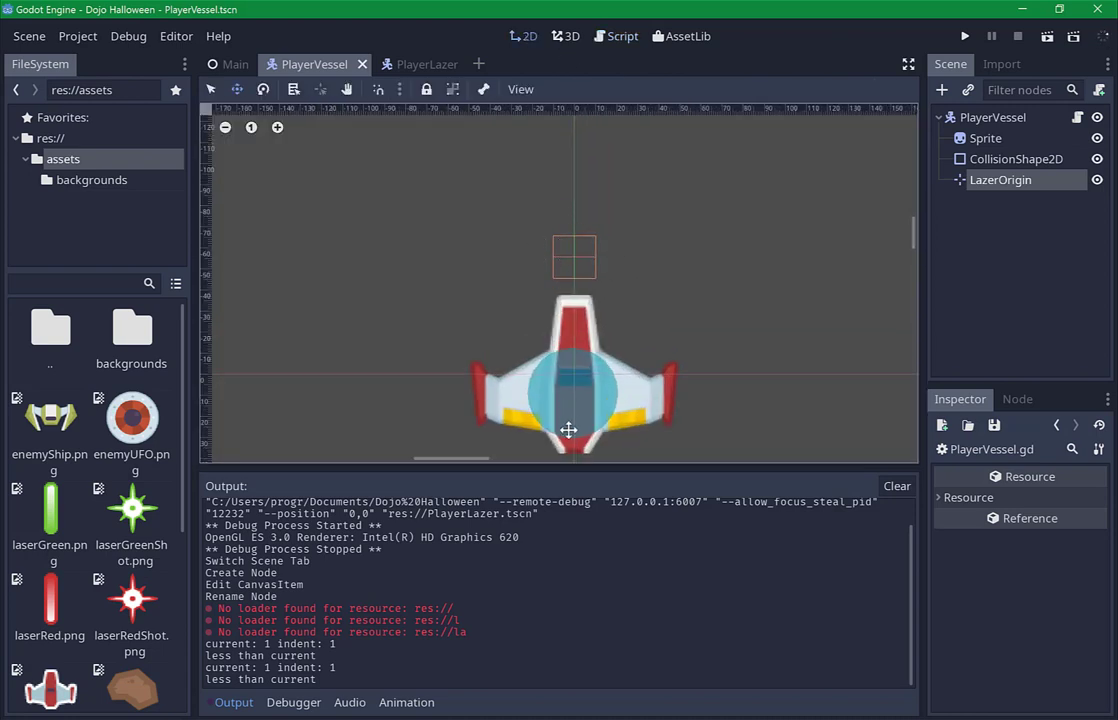
pyautogui.click(990, 118)
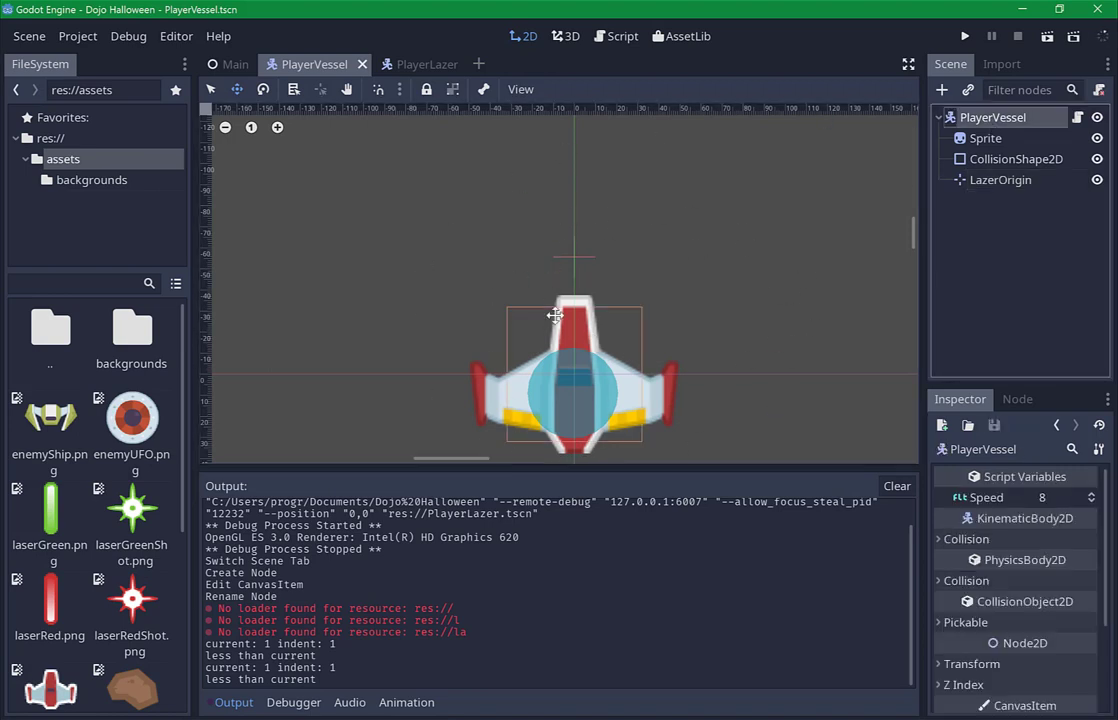
pyautogui.click(1077, 118)
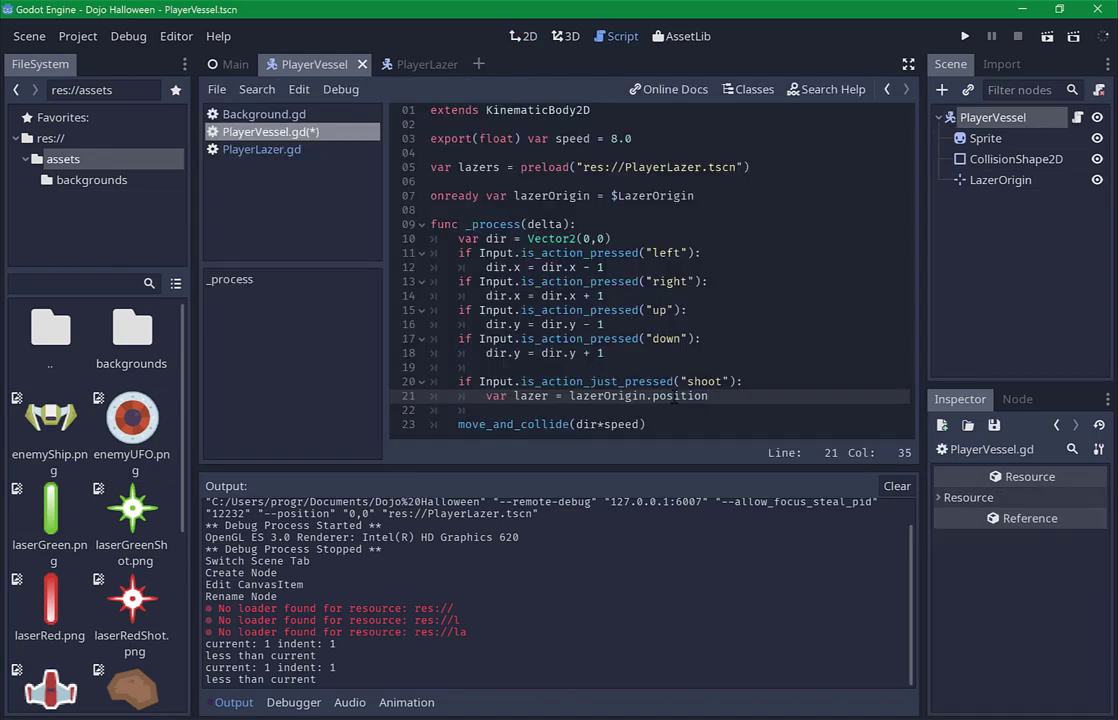
# Change position to global_position on line 21 and save.
pyautogui.doubleClick(673, 398)
pyautogui.write('glo')
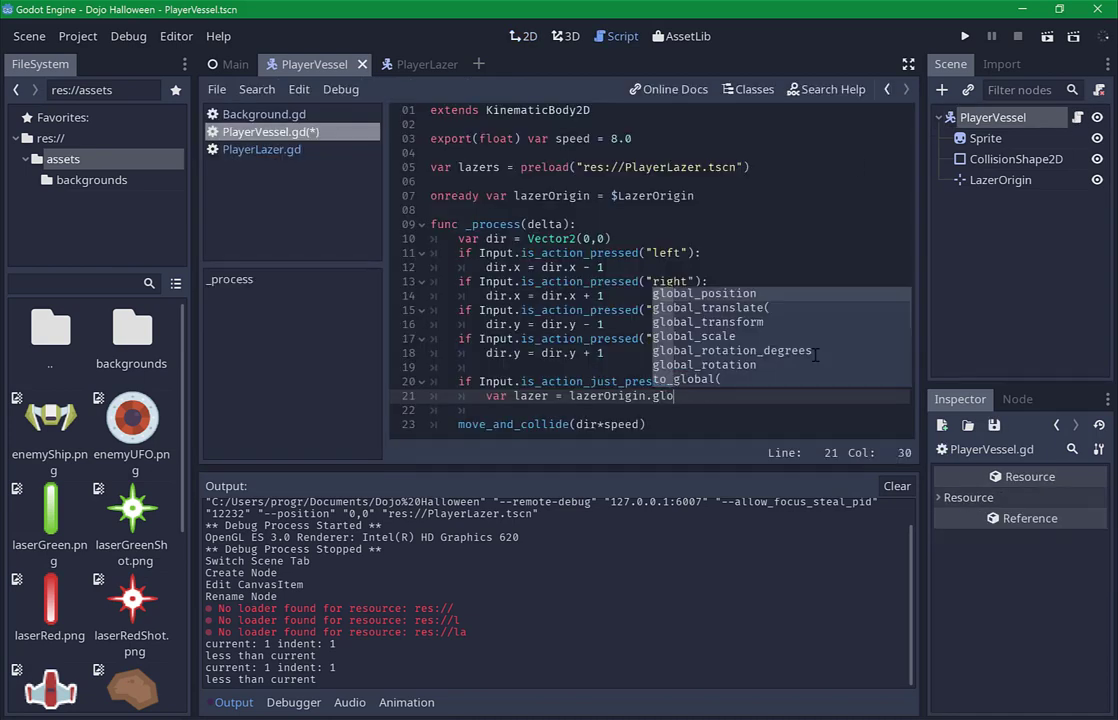
pyautogui.press('Return')
pyautogui.hotkey('ctrl', 's')
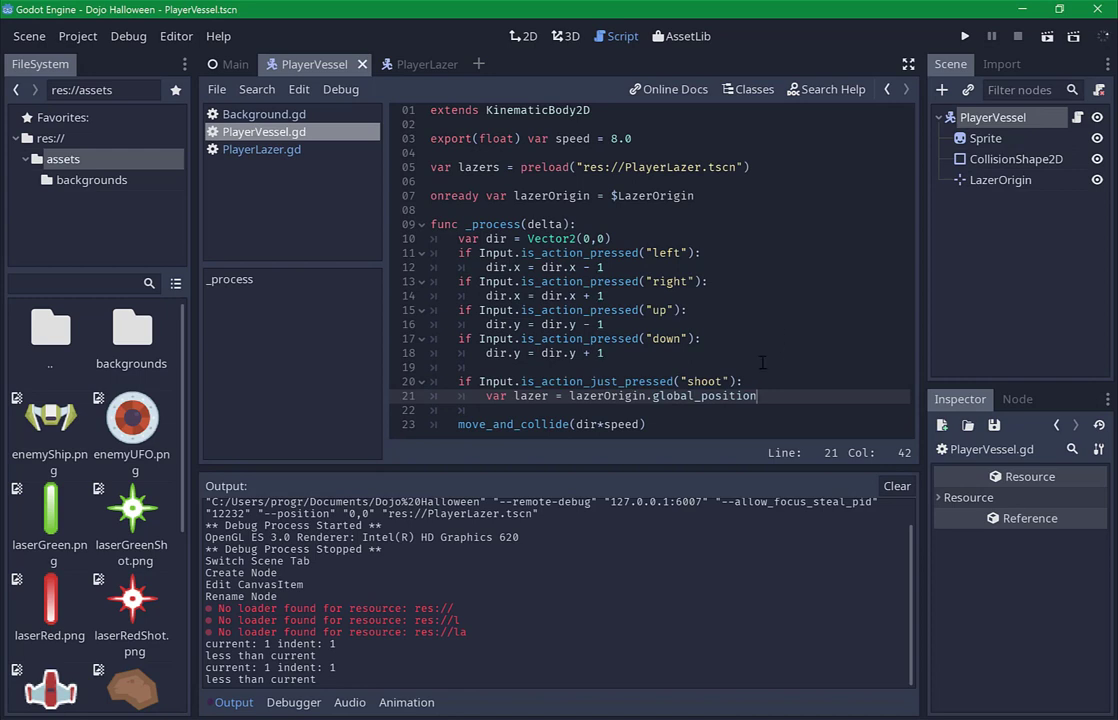
# Start a get_tree() call on line 22.
pyautogui.press('Down')
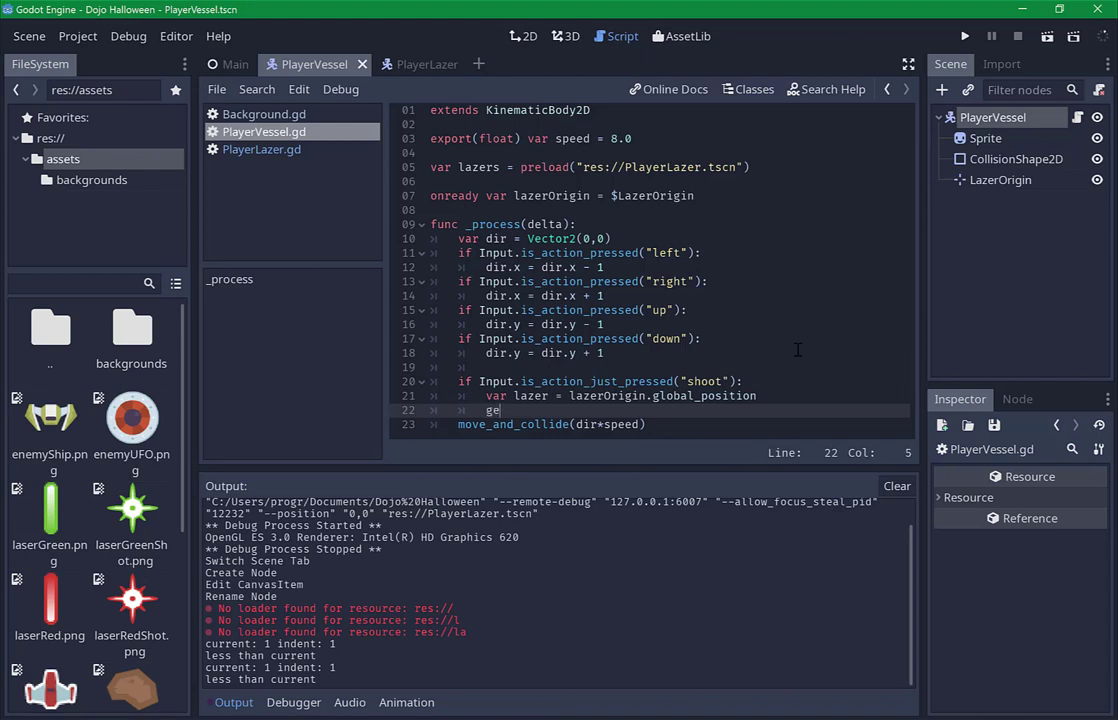
pyautogui.write('get_tr')
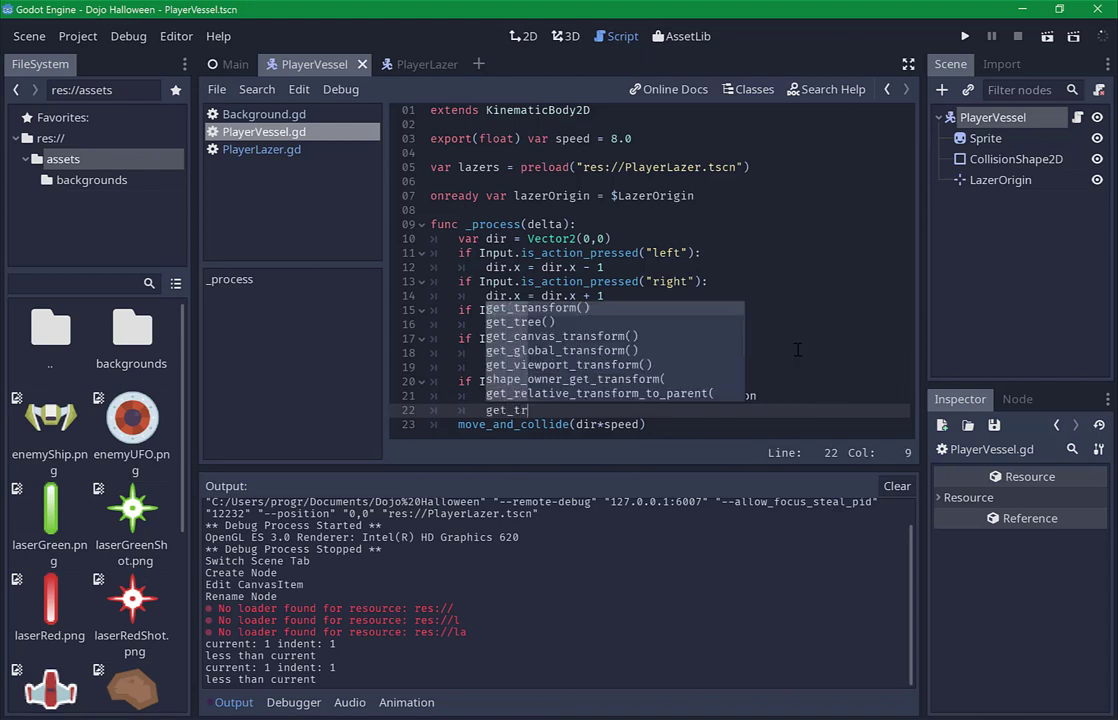
pyautogui.press('Down')
pyautogui.press('Return')
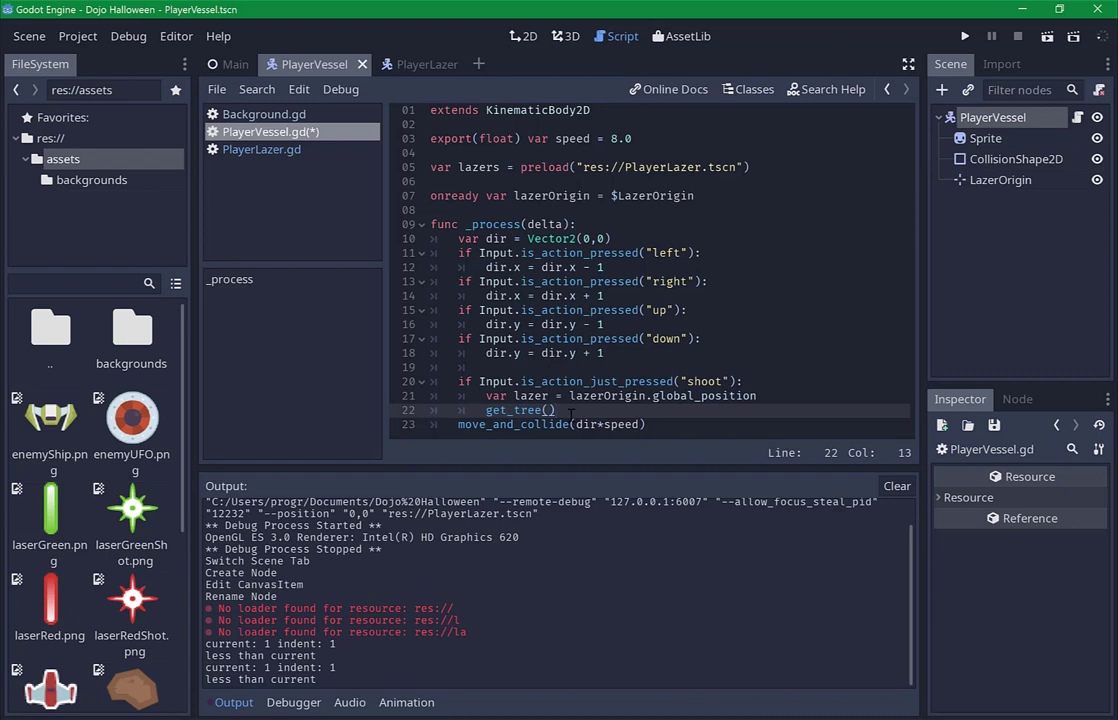
# Complete line 22 as get_tree().root.add_child(lazer) and save PlayerVessel.gd.
pyautogui.write('.r')
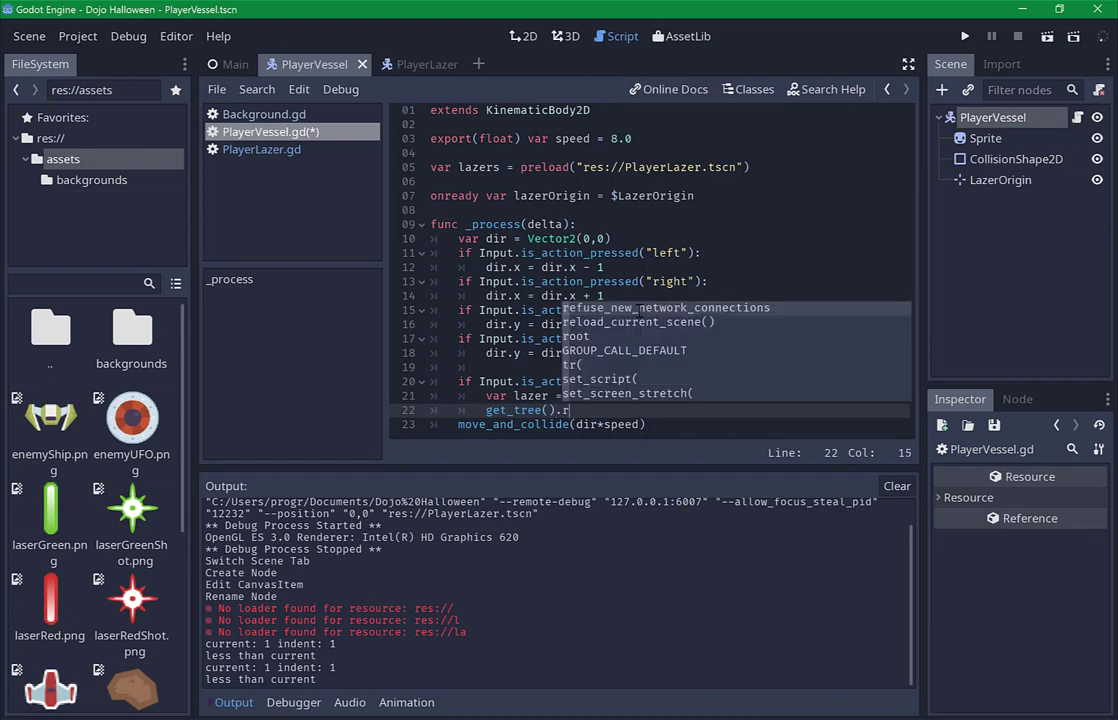
pyautogui.write('oot')
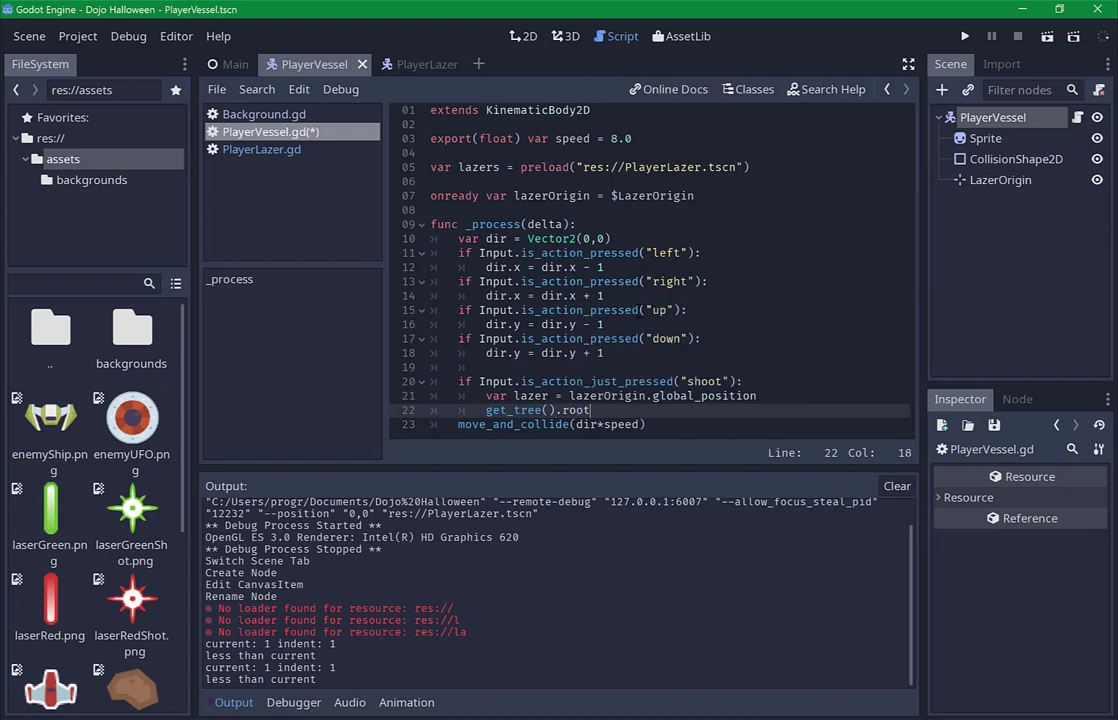
pyautogui.write('.')
pyautogui.write('a')
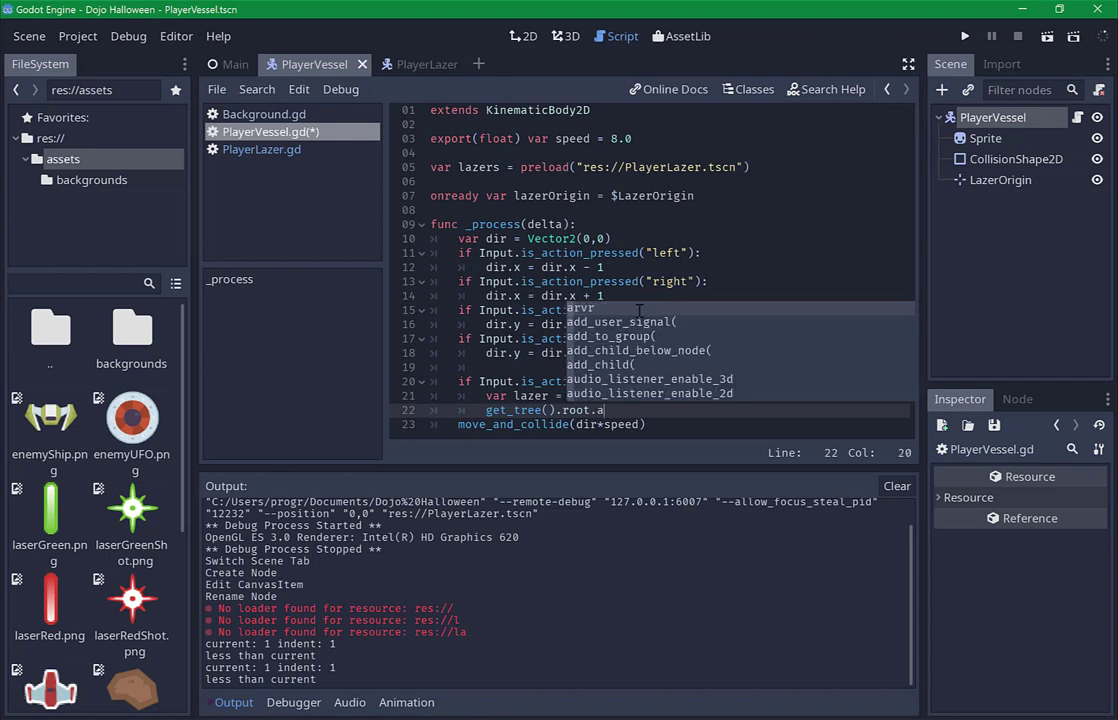
pyautogui.write('dd_ch')
pyautogui.press('Return')
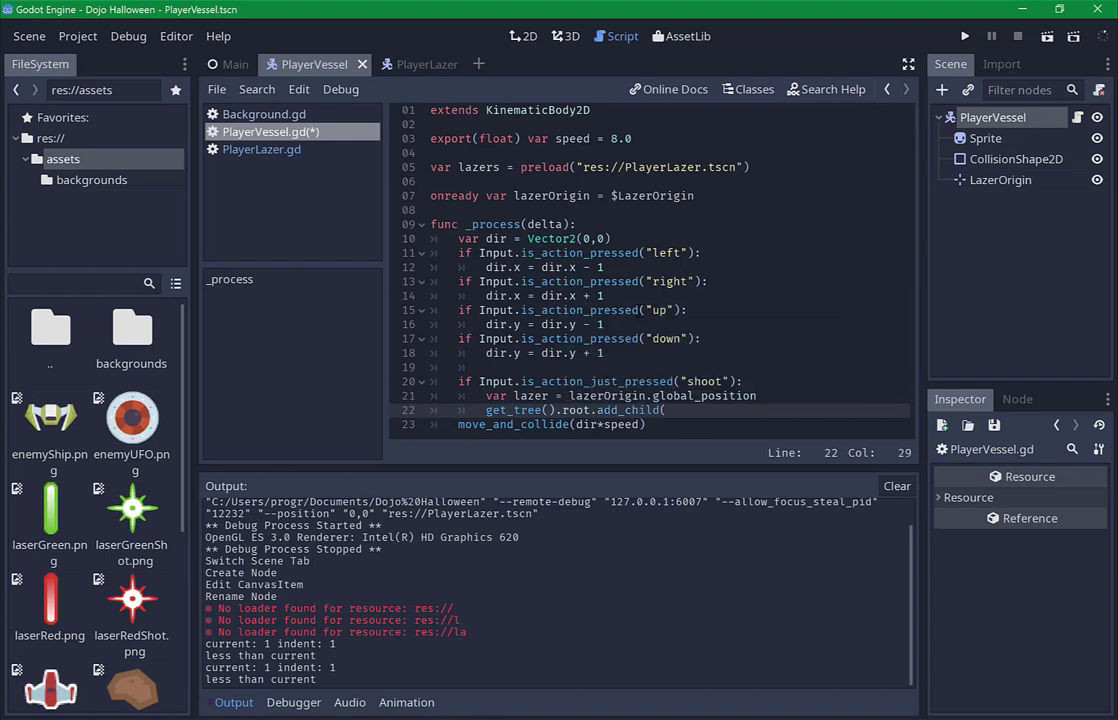
pyautogui.write('laz')
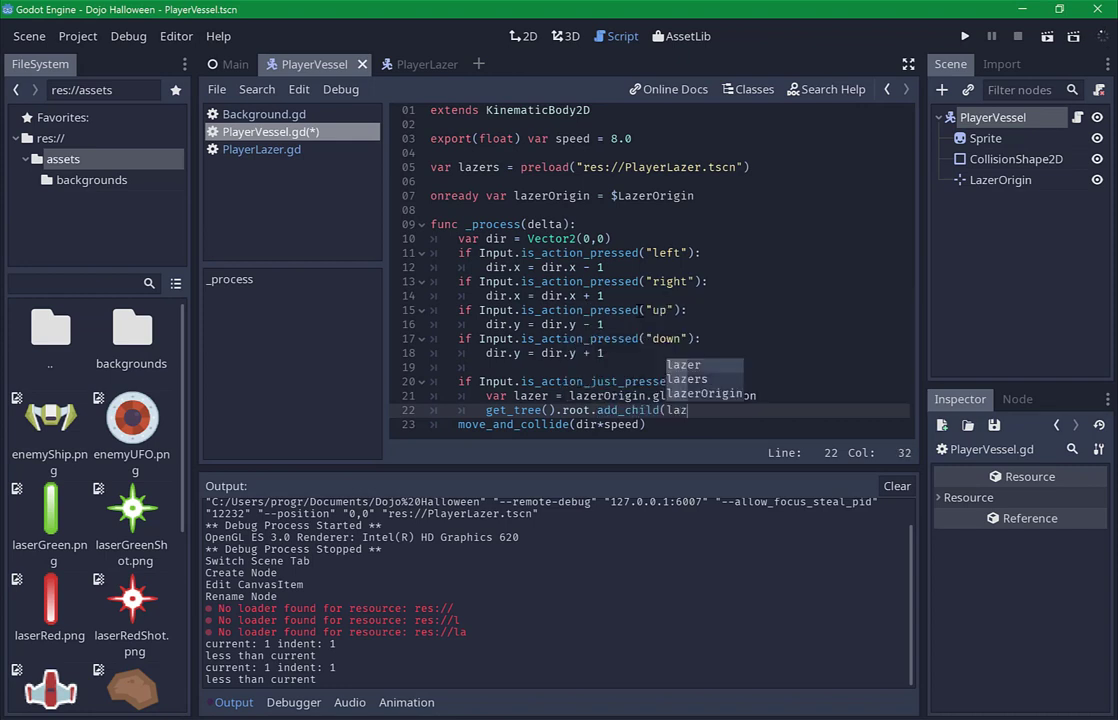
pyautogui.press('Return')
pyautogui.write(')')
pyautogui.hotkey('ctrl', 's')
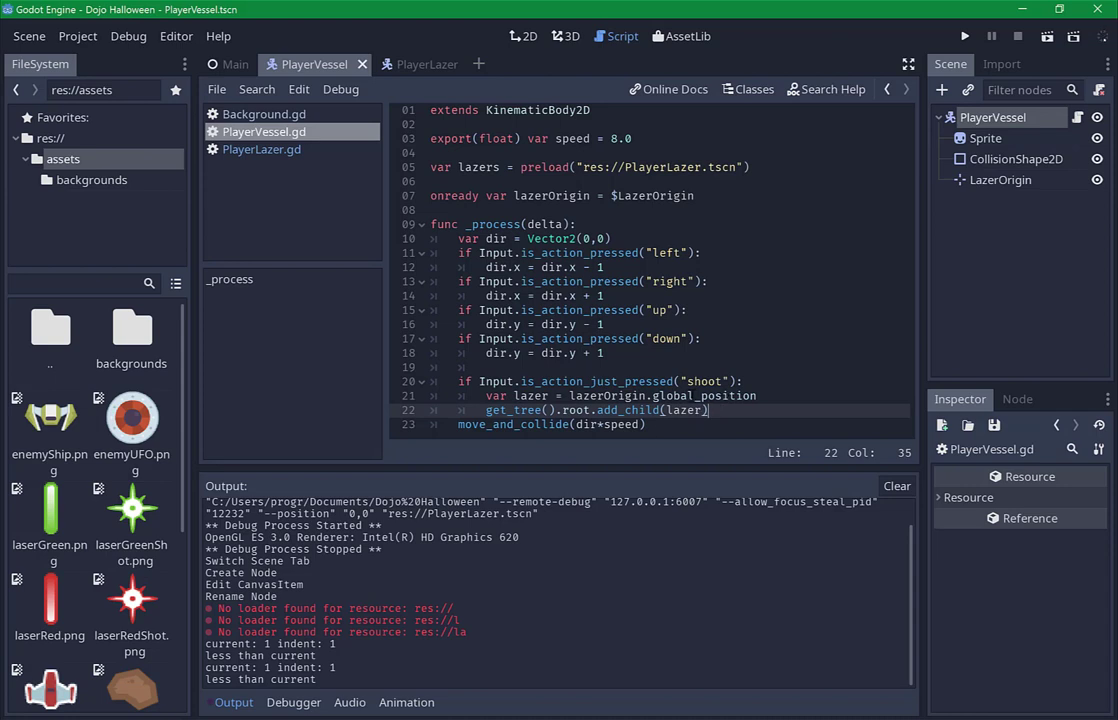
pyautogui.hotkey('ctrl', 's')
# Run the Main scene, fly the ship up, right and down, and fire a shot.
pyautogui.click(228, 63)
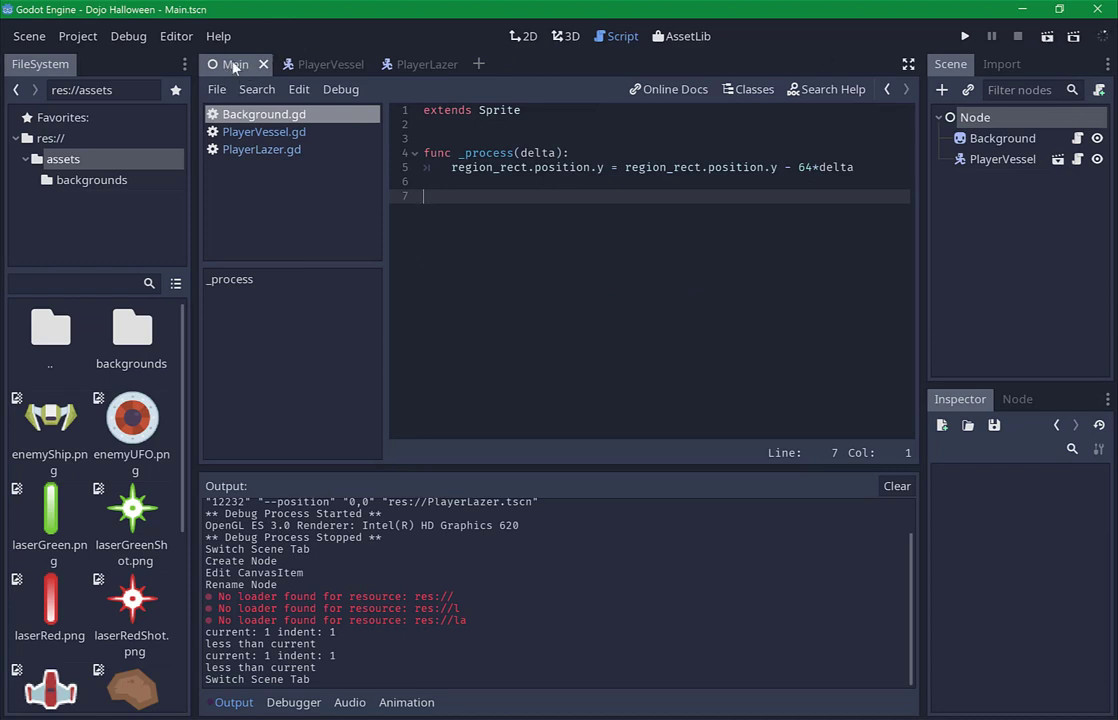
pyautogui.click(1046, 38)
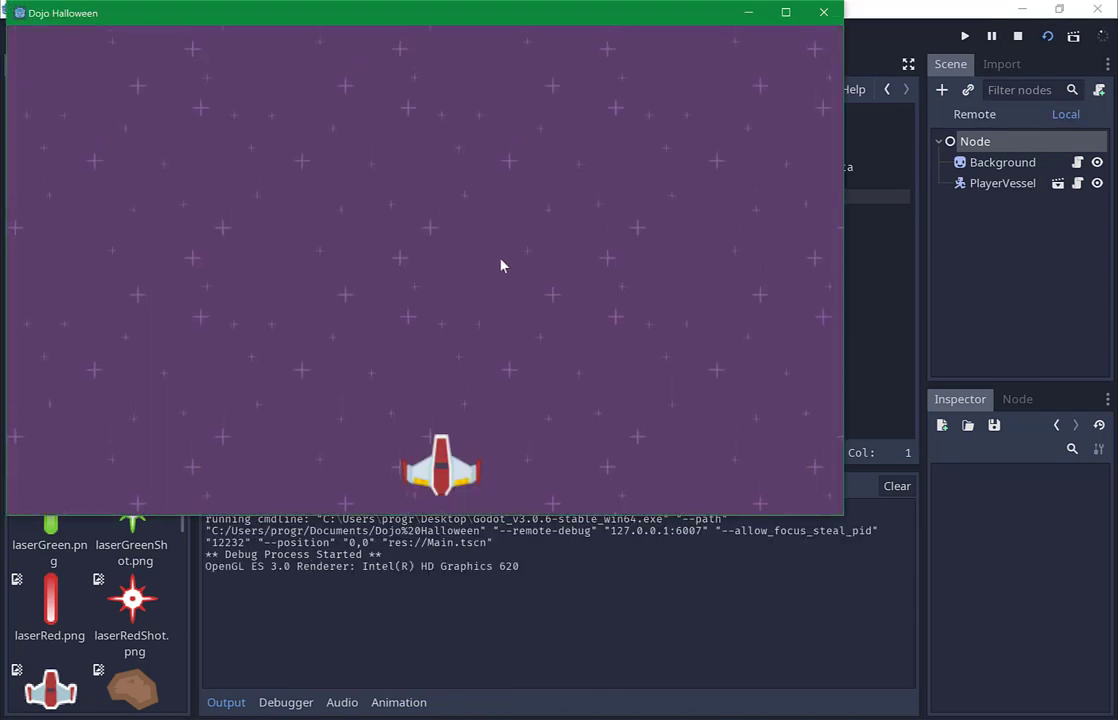
pyautogui.press('Up')
pyautogui.press('Right')
pyautogui.press('Right')
pyautogui.press('Down')
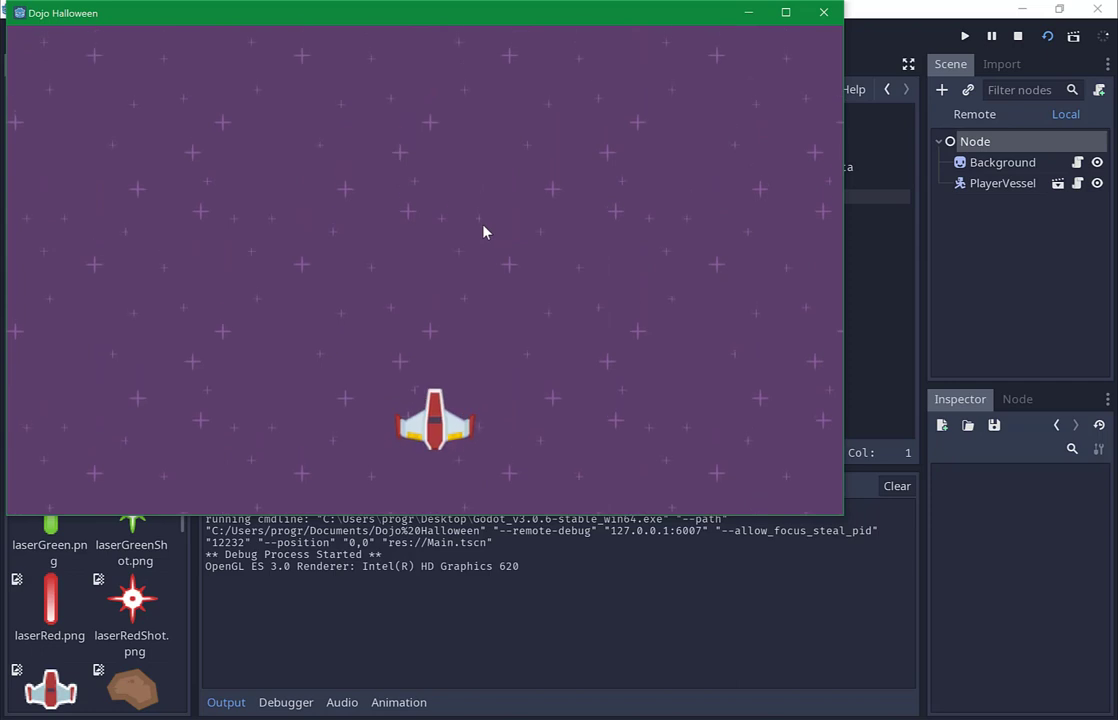
pyautogui.press('space')
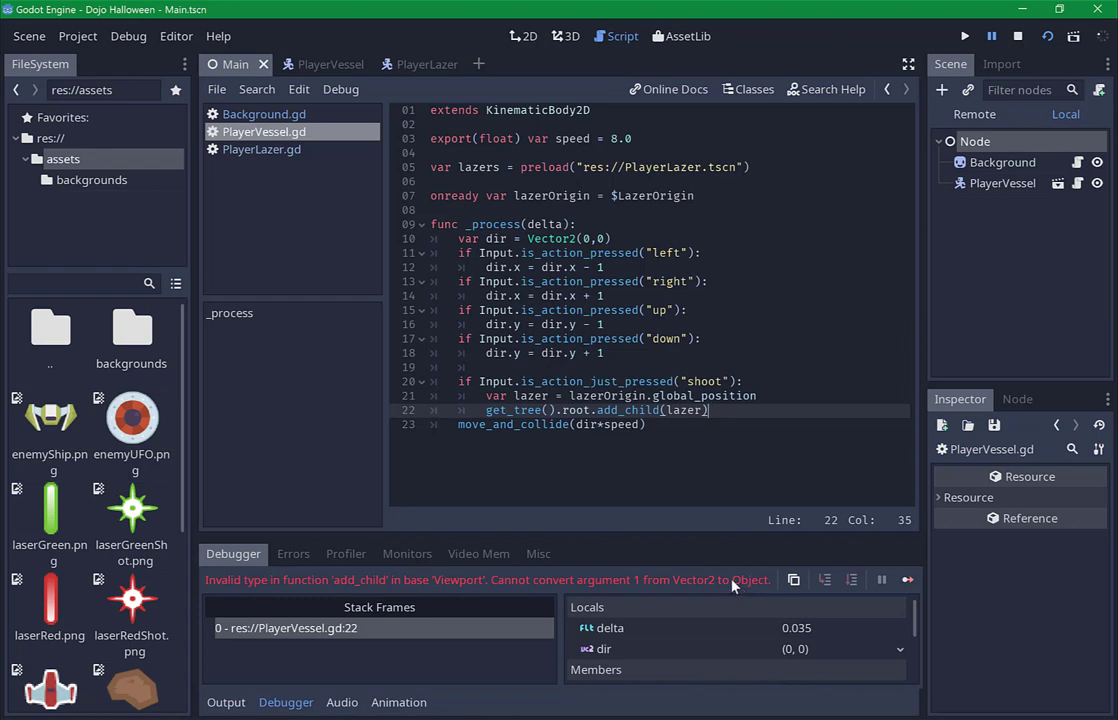
# Stop the crashed game, undo the mistaken .position edit, and select the rest of line 21.
pyautogui.click(1017, 38)
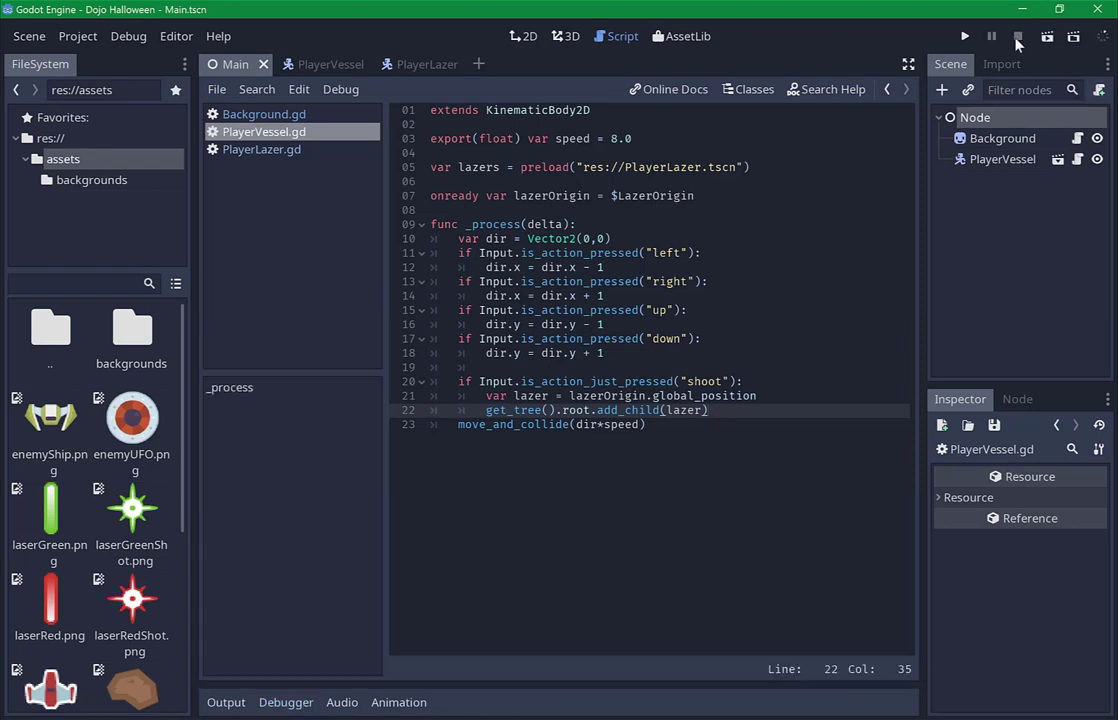
pyautogui.click(542, 381)
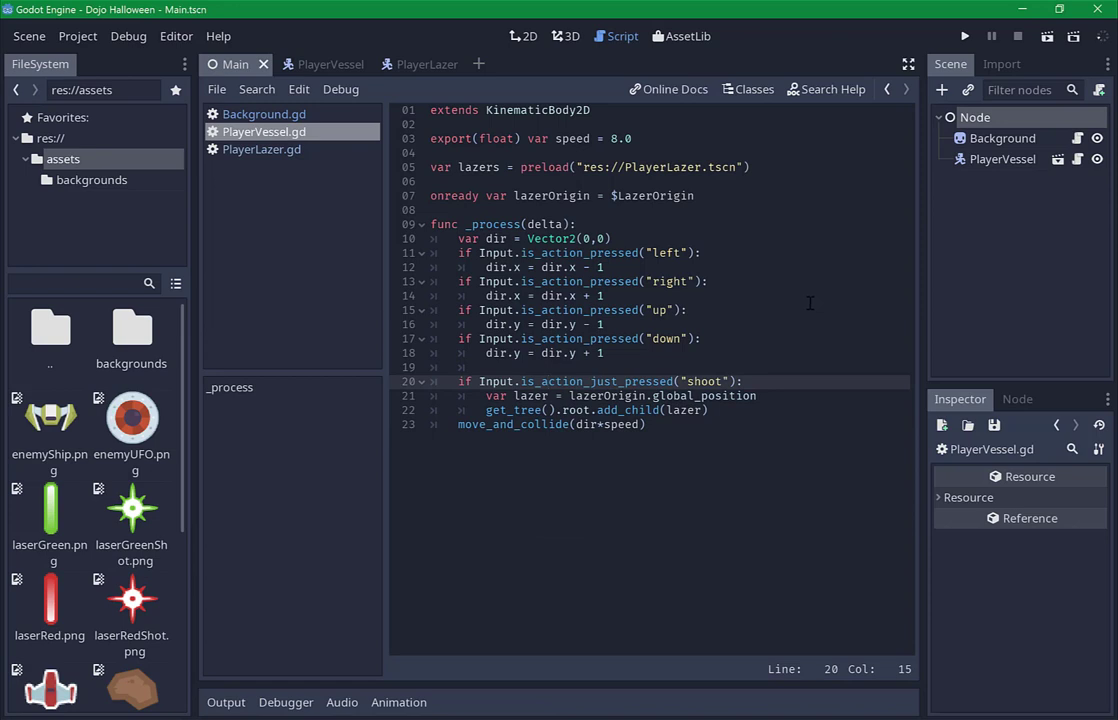
pyautogui.press('Down')
pyautogui.write('.pos')
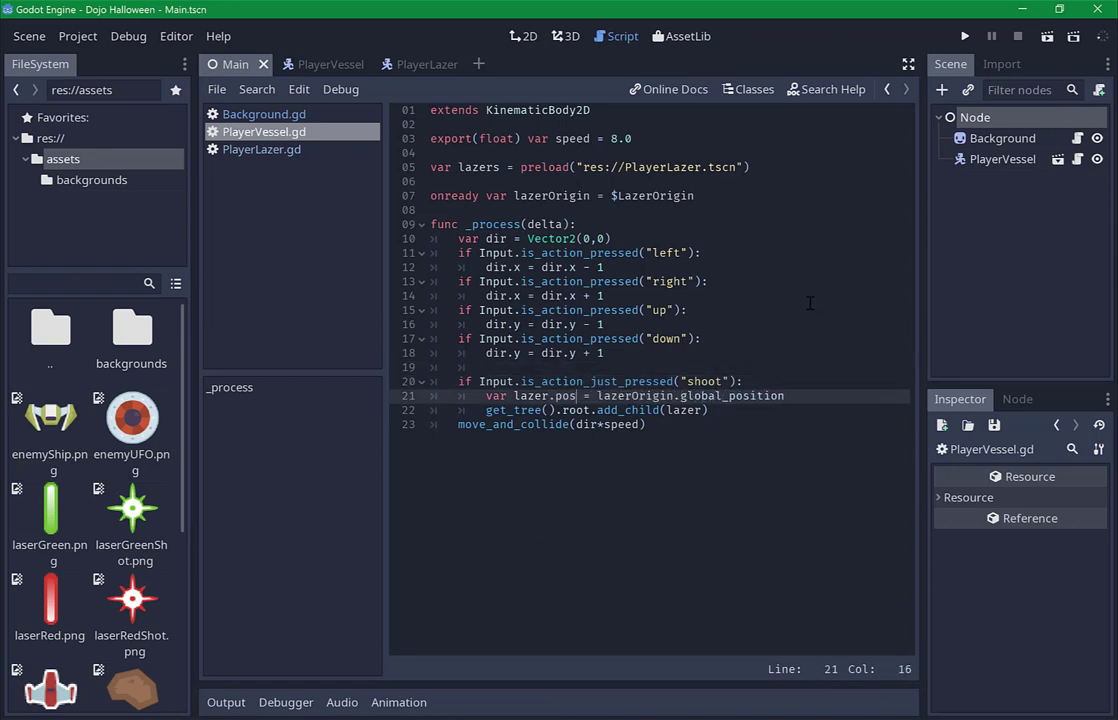
pyautogui.write('ition')
pyautogui.hotkey('ctrl', 's')
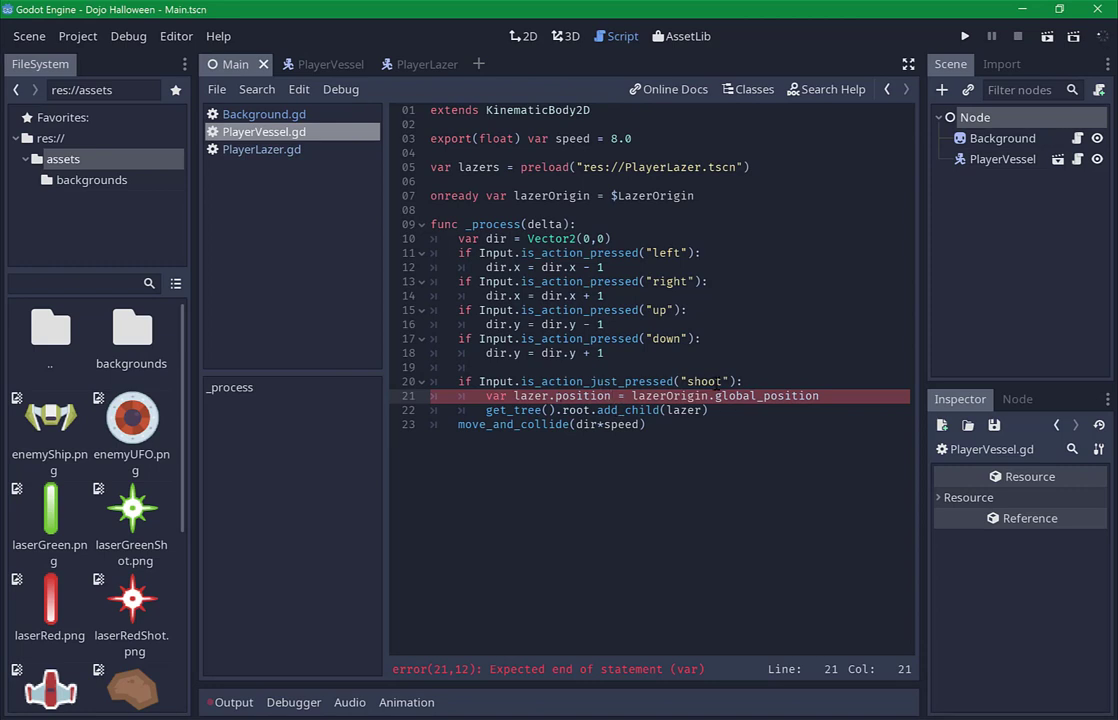
pyautogui.press('Left')
pyautogui.press('Left')
pyautogui.press('Left')
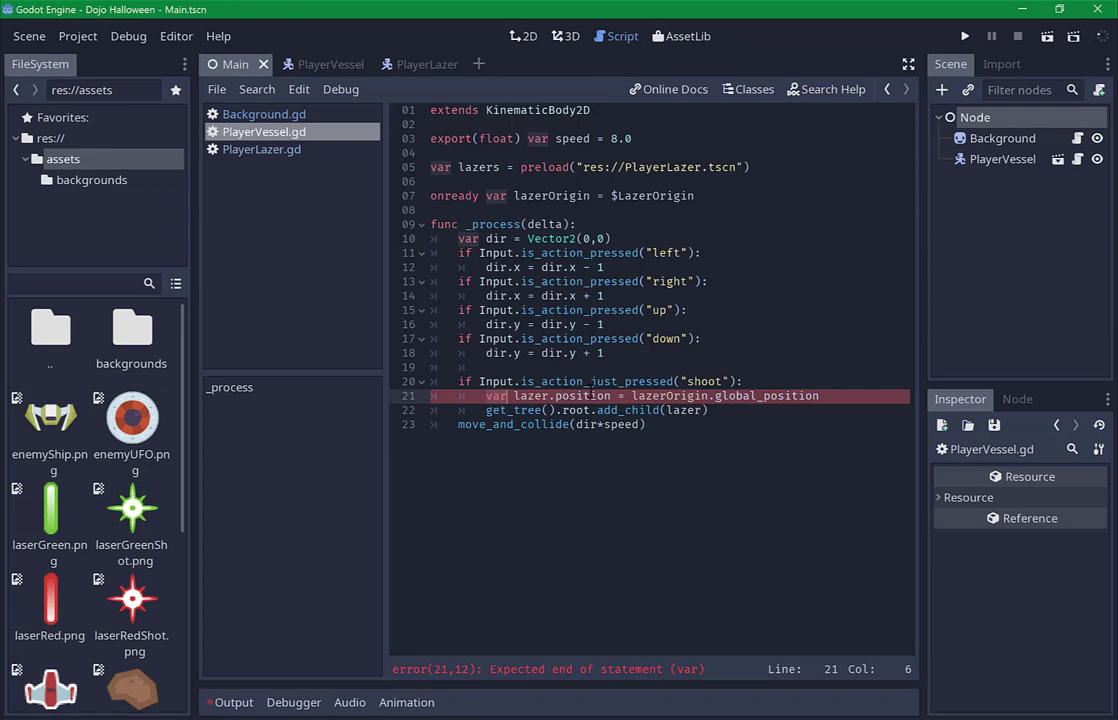
pyautogui.doubleClick(592, 396)
pyautogui.press('BackSpace')
pyautogui.press('BackSpace')
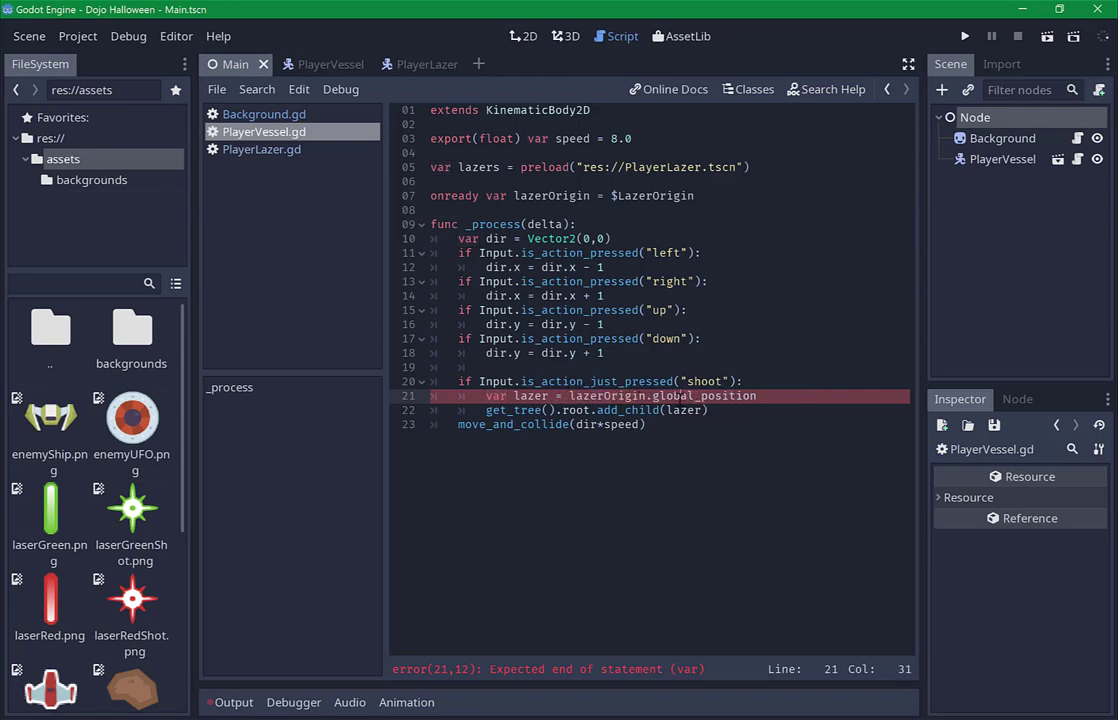
pyautogui.press('Right')
pyautogui.press('Right')
pyautogui.press('Right')
pyautogui.hotkey('shift', 'End')
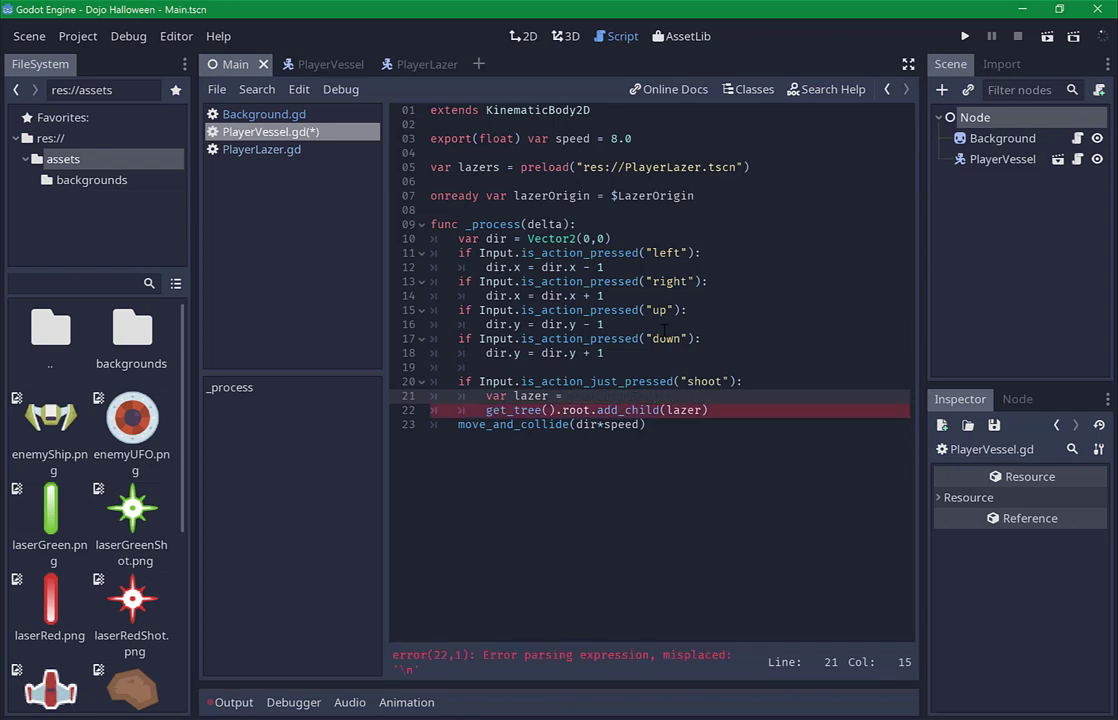
# Make line 21 lazers.instance(), add lazer.position = lazerOrigin.position below, and save.
pyautogui.write('lazer')
pyautogui.write('s.')
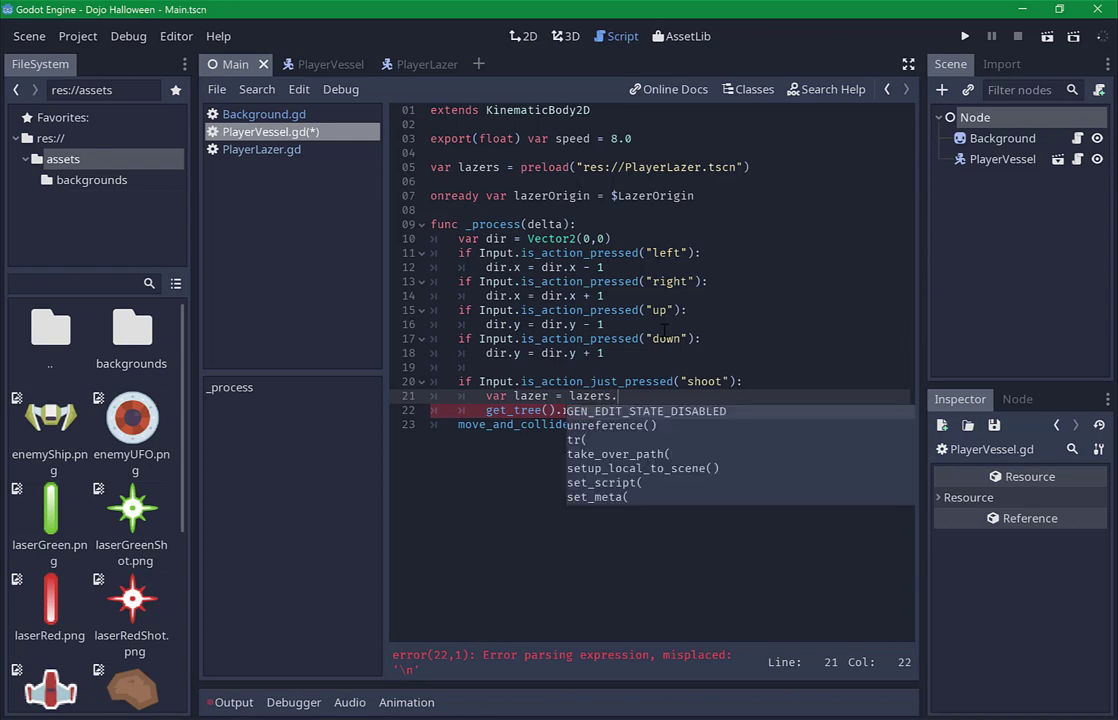
pyautogui.write('ins')
pyautogui.press('Return')
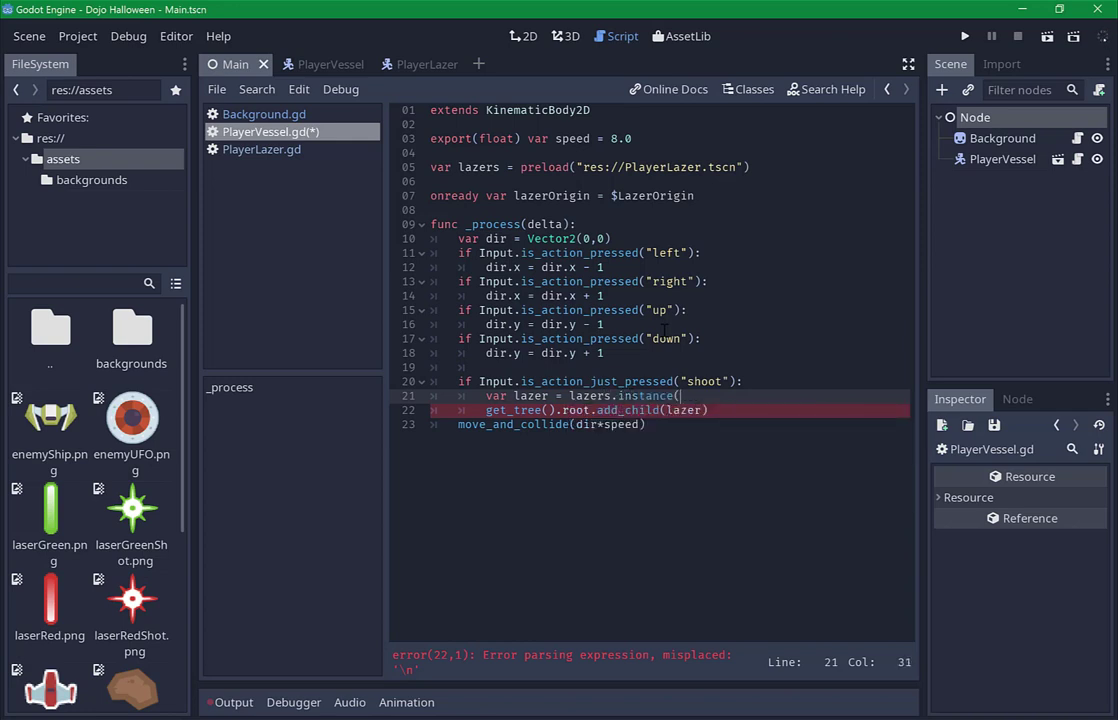
pyautogui.write(')')
pyautogui.press('Return')
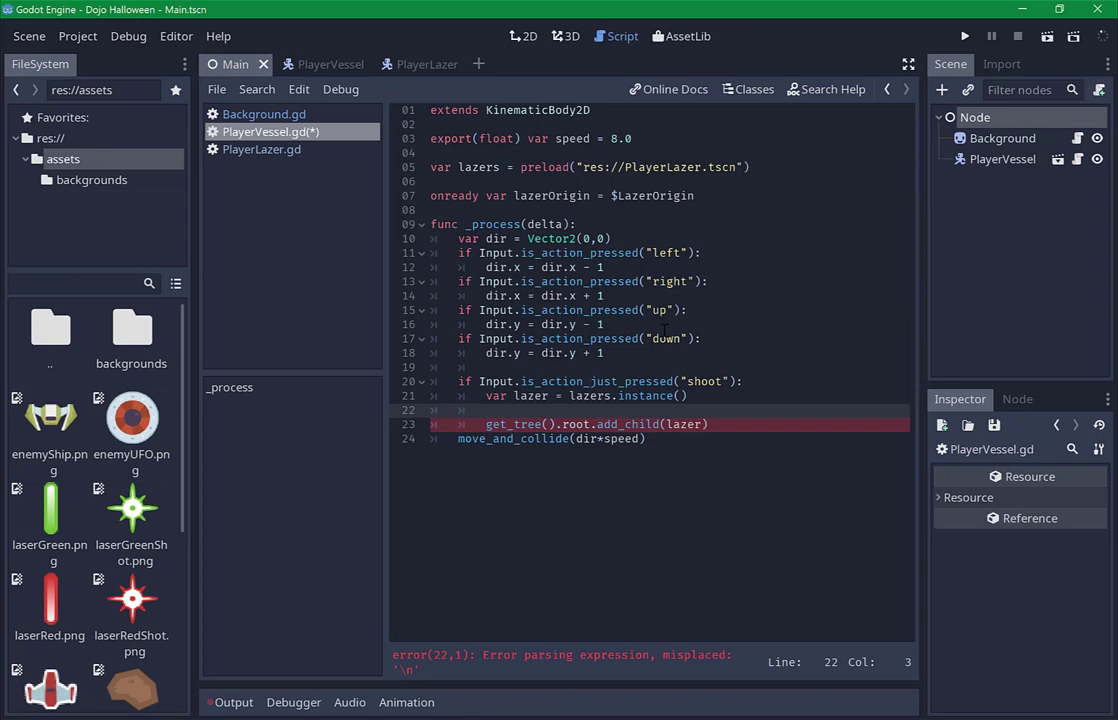
pyautogui.write('laz')
pyautogui.press('Return')
pyautogui.write('lazer.position')
pyautogui.write(' = ')
pyautogui.write('laz')
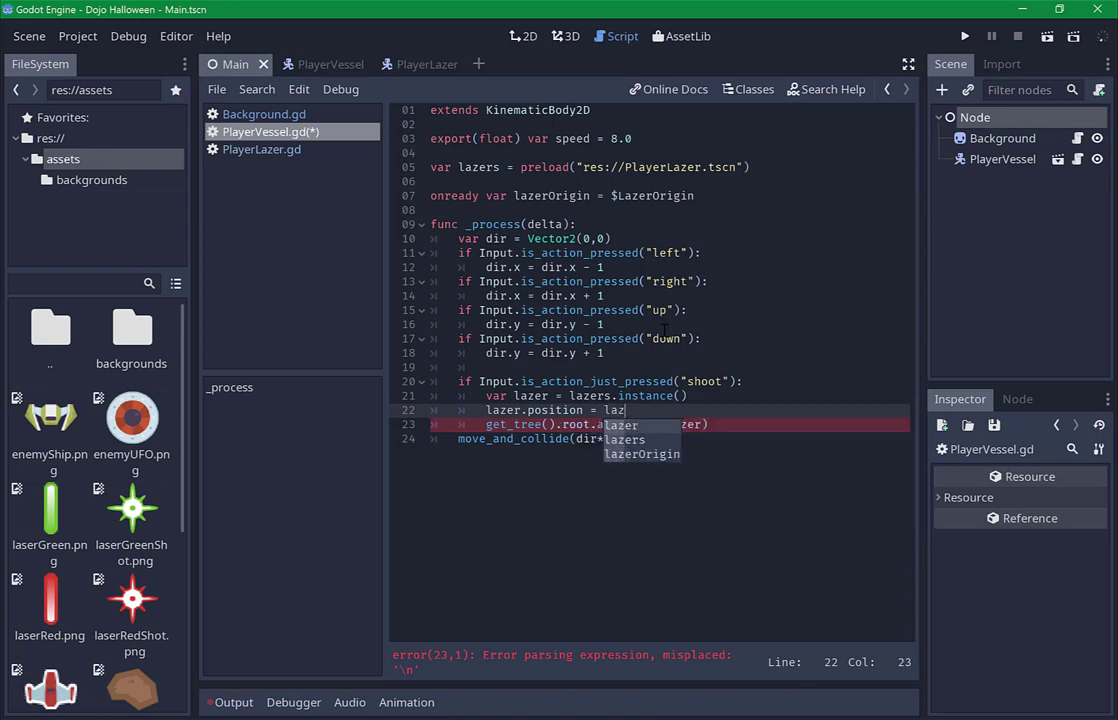
pyautogui.write('e')
pyautogui.press('Down')
pyautogui.press('Down')
pyautogui.press('Return')
pyautogui.write('.')
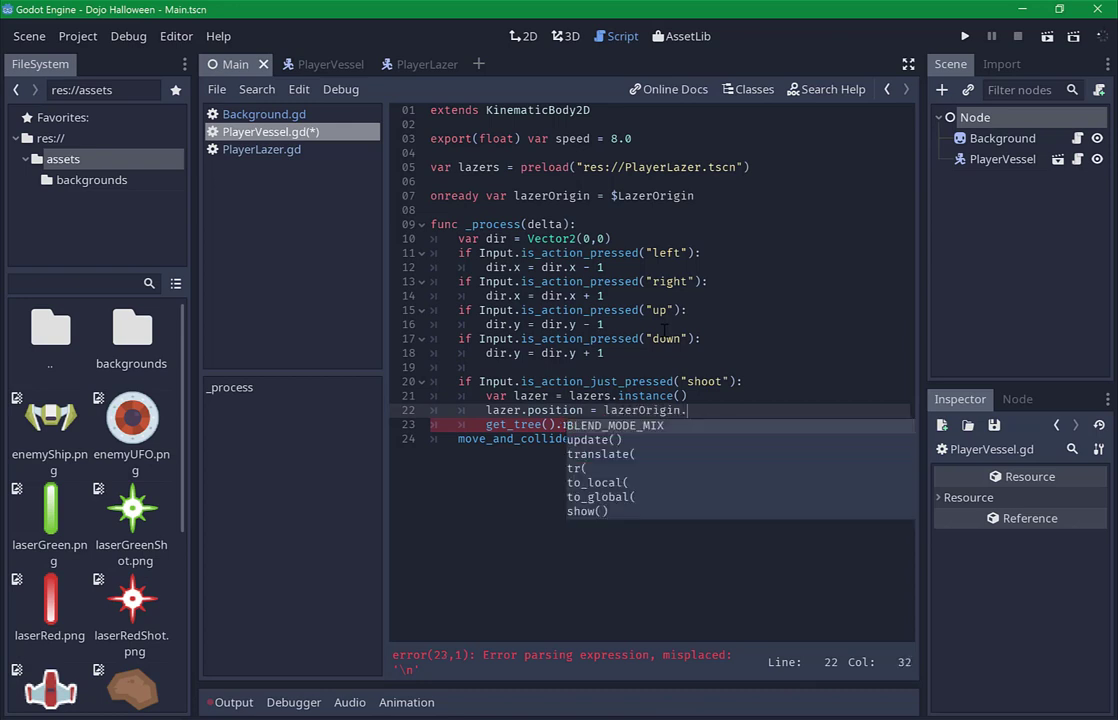
pyautogui.write('posi')
pyautogui.press('Return')
pyautogui.hotkey('ctrl', 's')
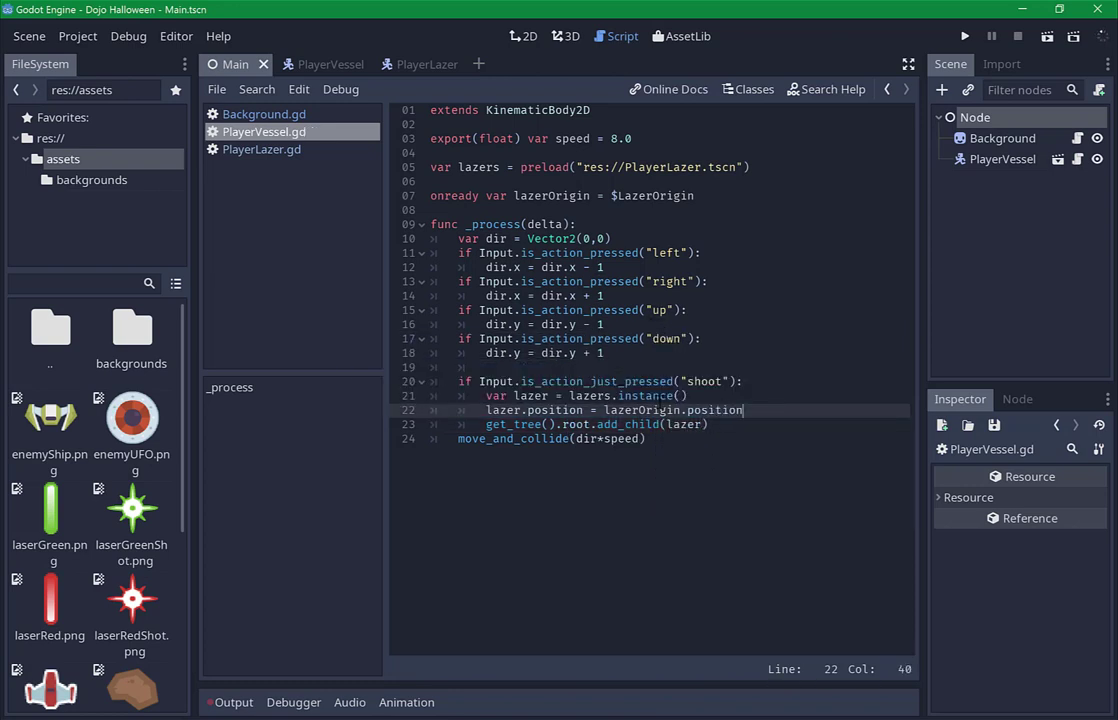
pyautogui.click(549, 396)
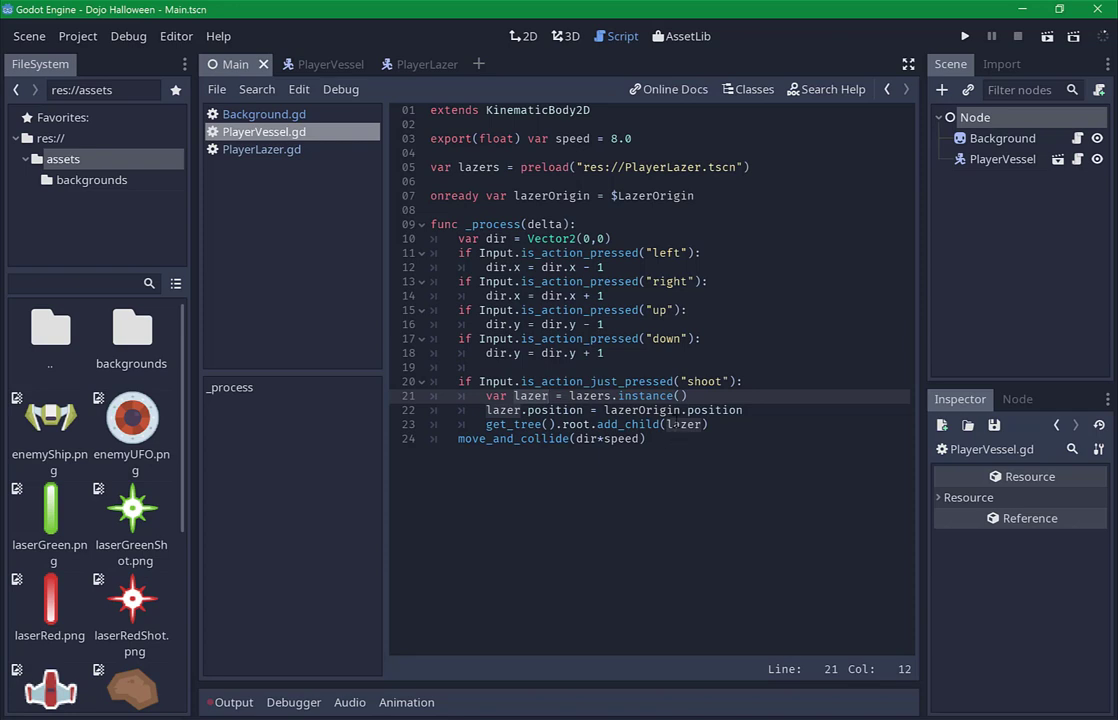
pyautogui.click(645, 410)
pyautogui.click(721, 424)
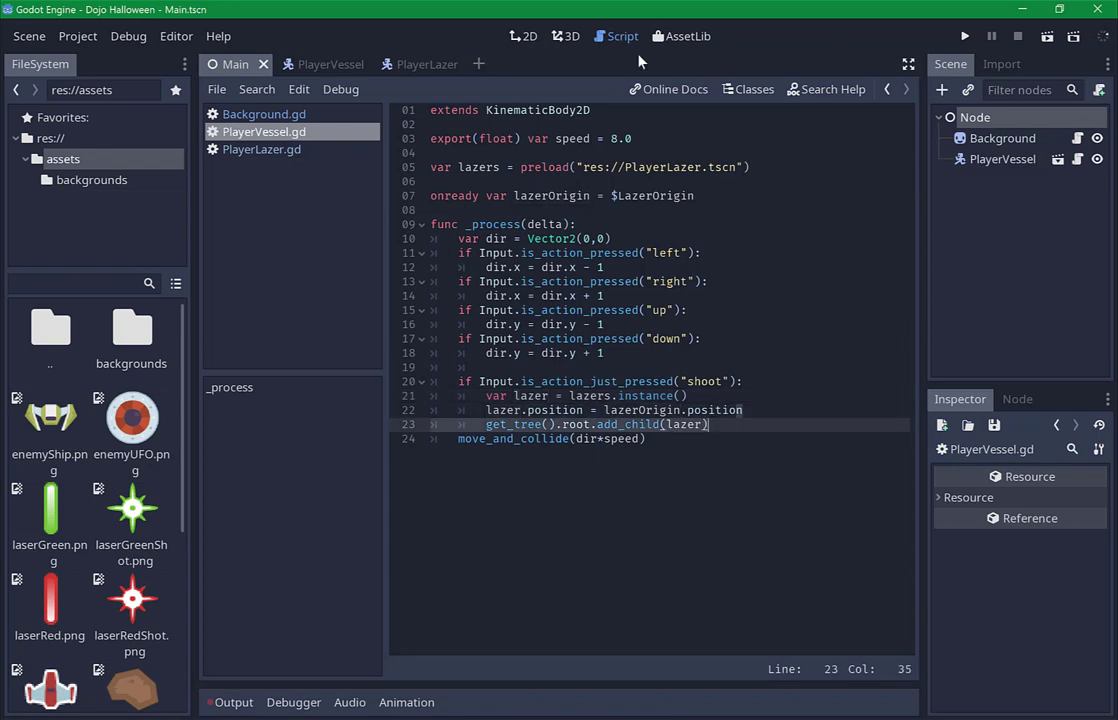
pyautogui.click(1046, 36)
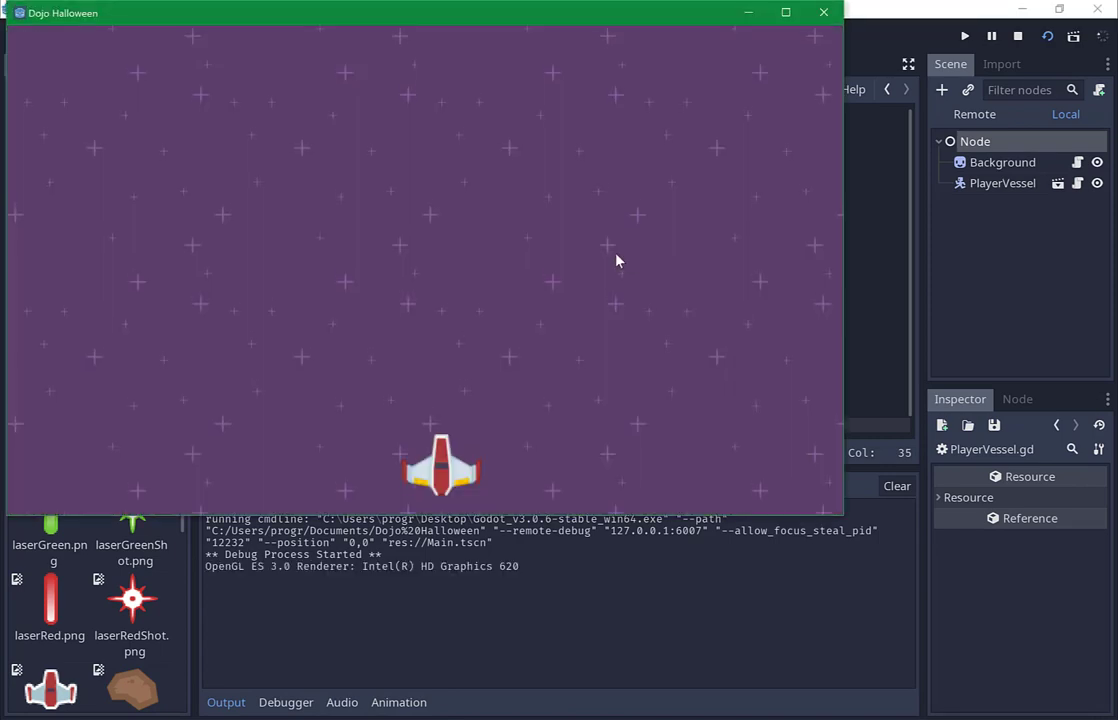
pyautogui.press('Left')
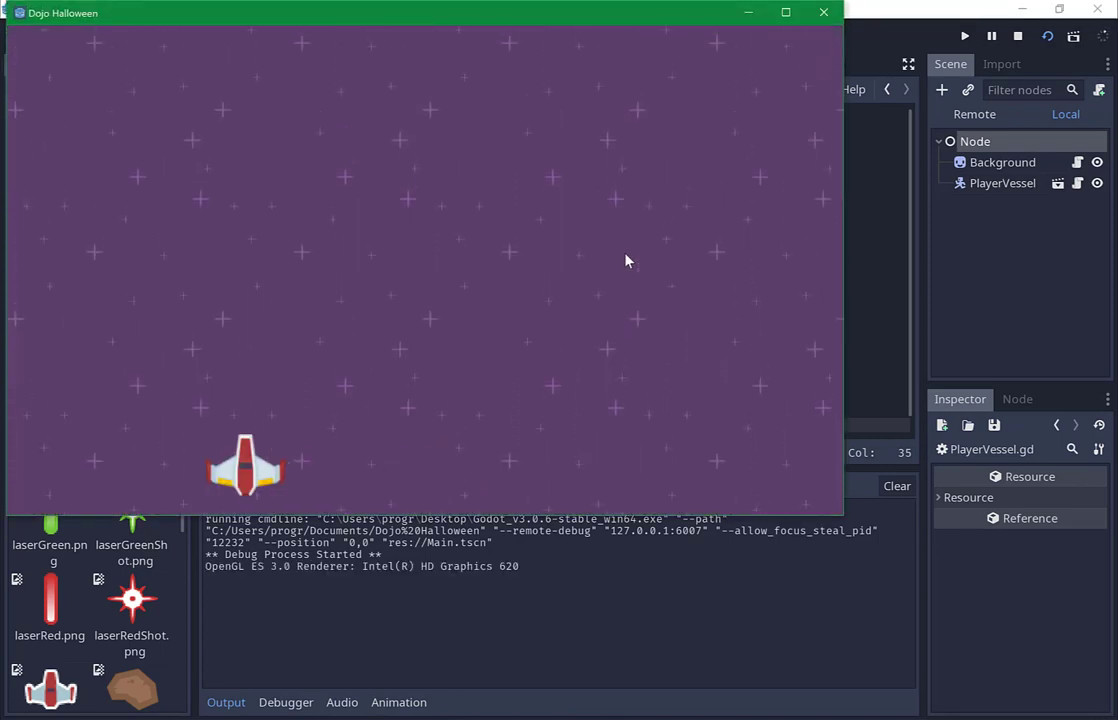
pyautogui.press('Up')
pyautogui.press('Right')
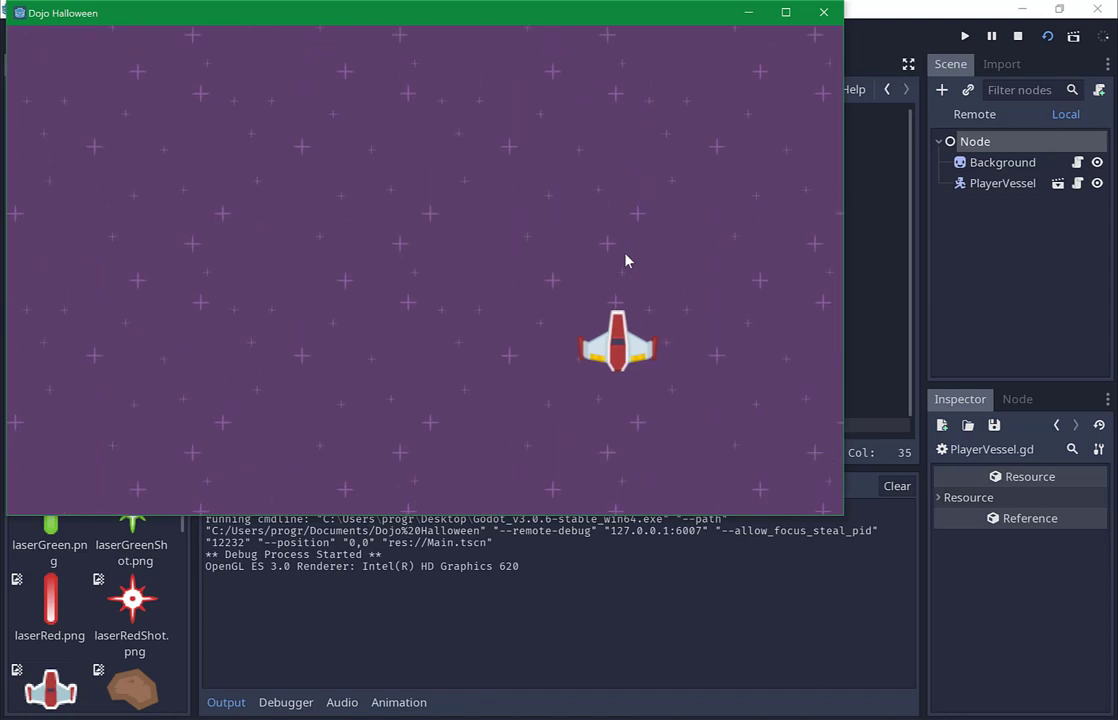
pyautogui.press('Down')
pyautogui.press('Left')
pyautogui.press('Left')
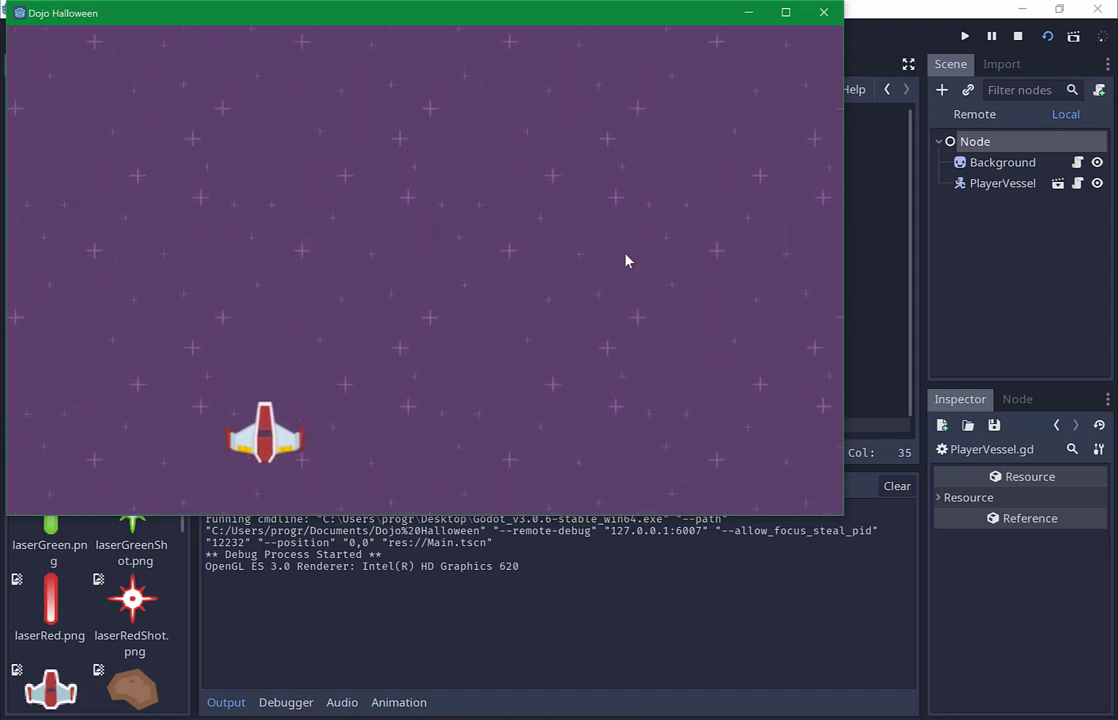
pyautogui.press('Up')
pyautogui.click(814, 16)
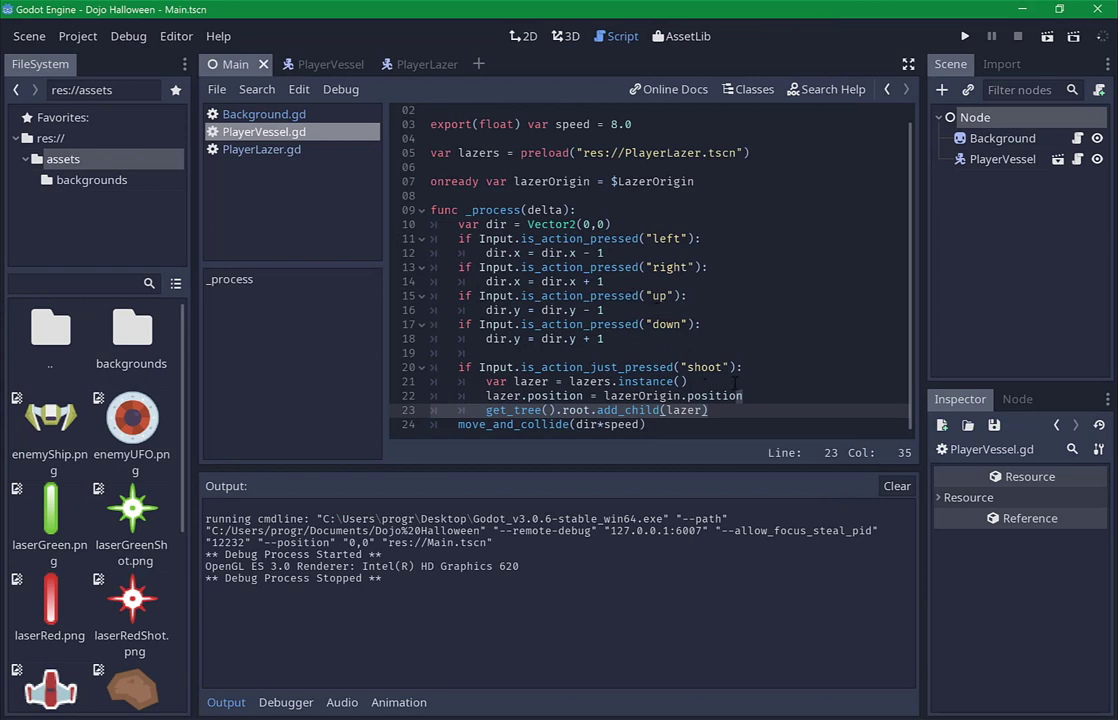
# Cut the lazer.position = lazerOrigin.position statement from line 22.
pyautogui.press('Up')
pyautogui.press('Up')
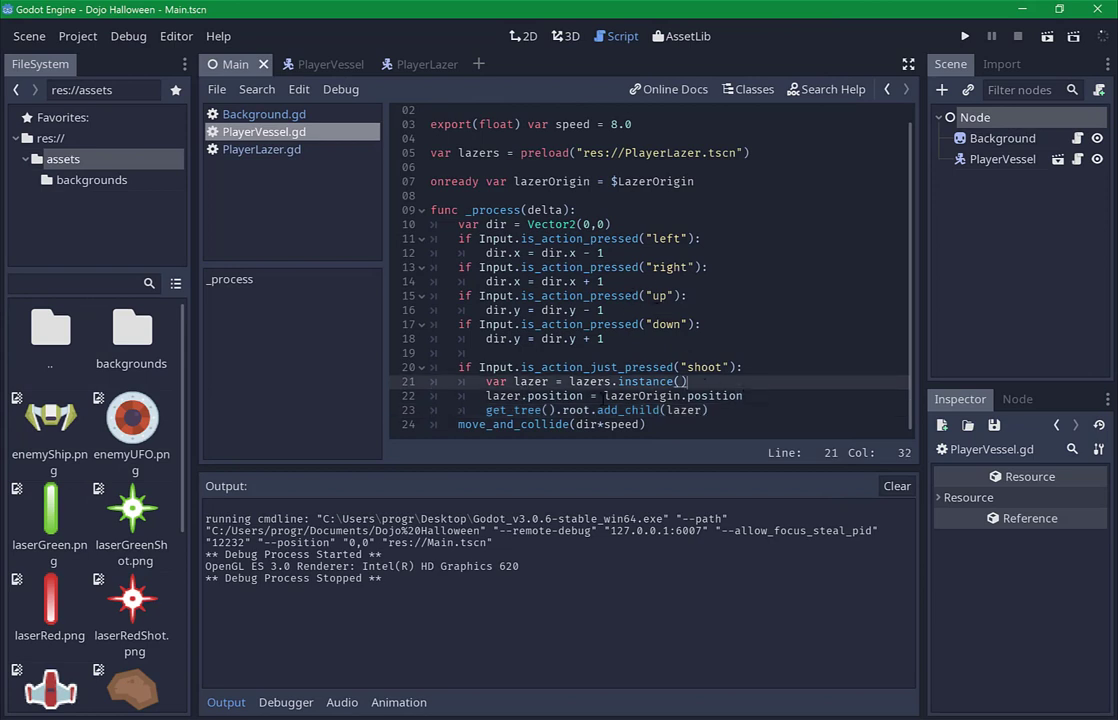
pyautogui.press('Down')
pyautogui.press('End')
pyautogui.press('Up')
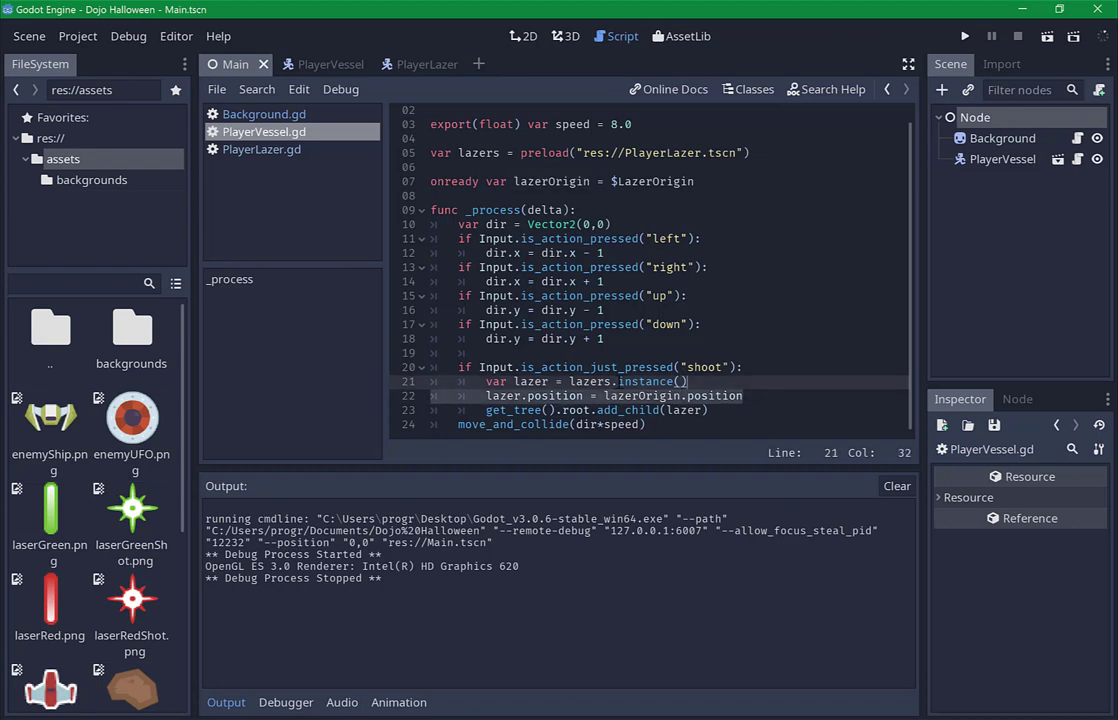
pyautogui.hotkey('ctrl', 'Left')
pyautogui.click(766, 397)
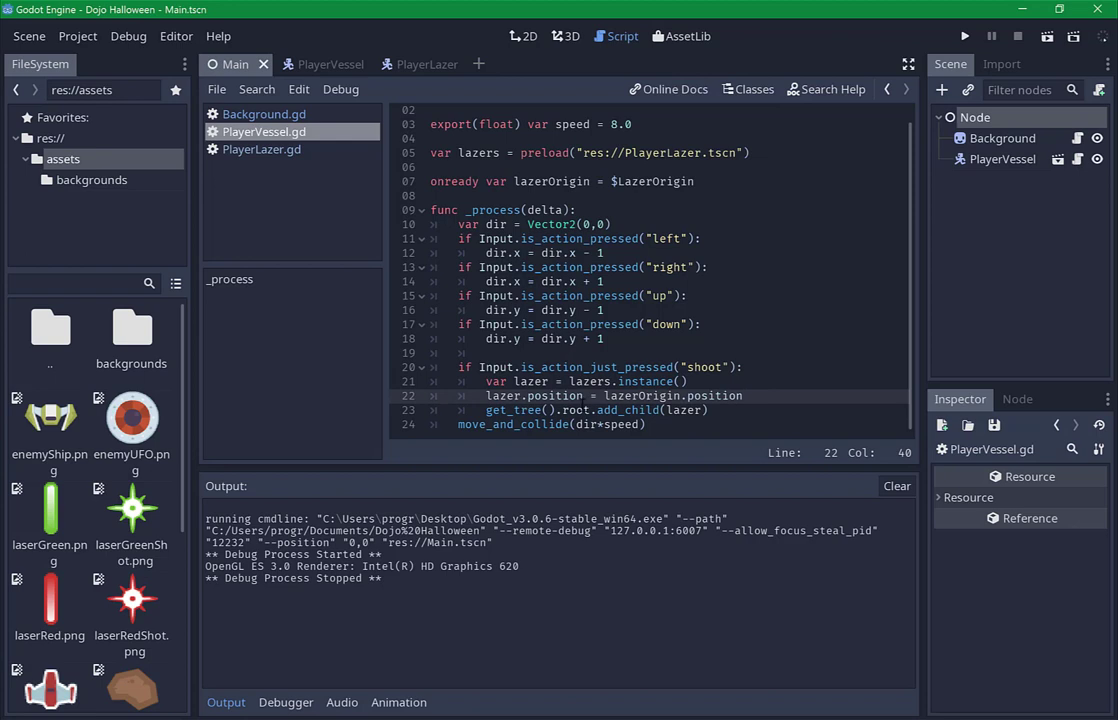
pyautogui.press('Home')
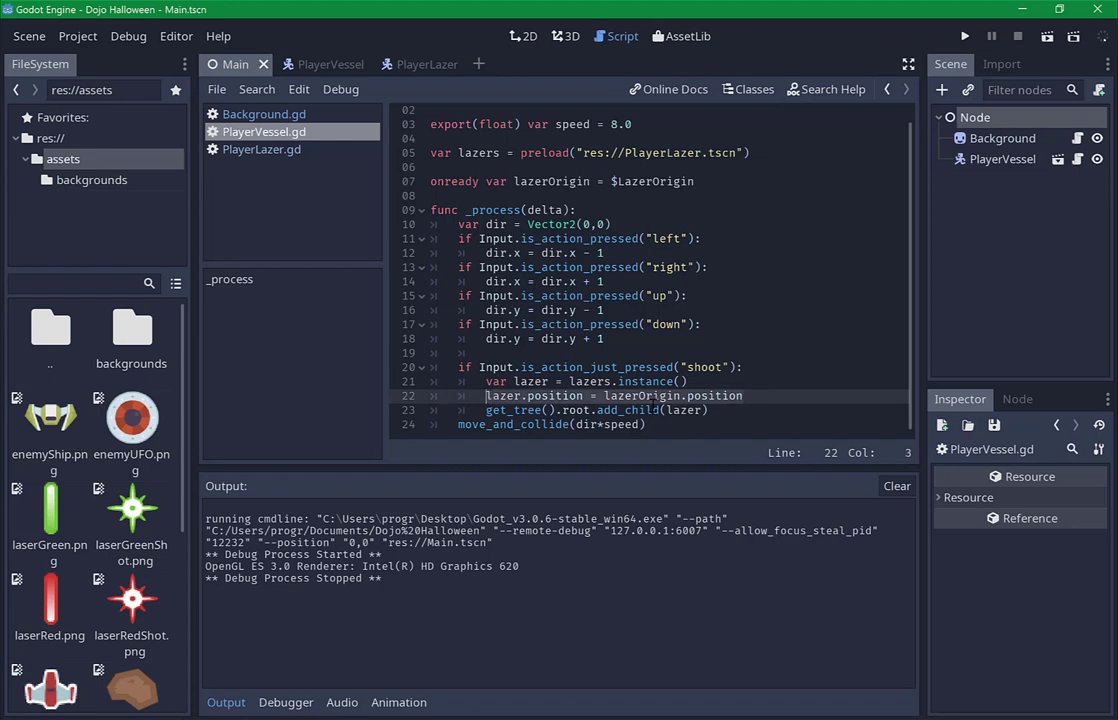
pyautogui.hotkey('shift', 'End')
pyautogui.hotkey('ctrl', 'x')
# Paste it below the add_child(lazer) line, remove the empty line, save, and run the game.
pyautogui.press('Down')
pyautogui.press('End')
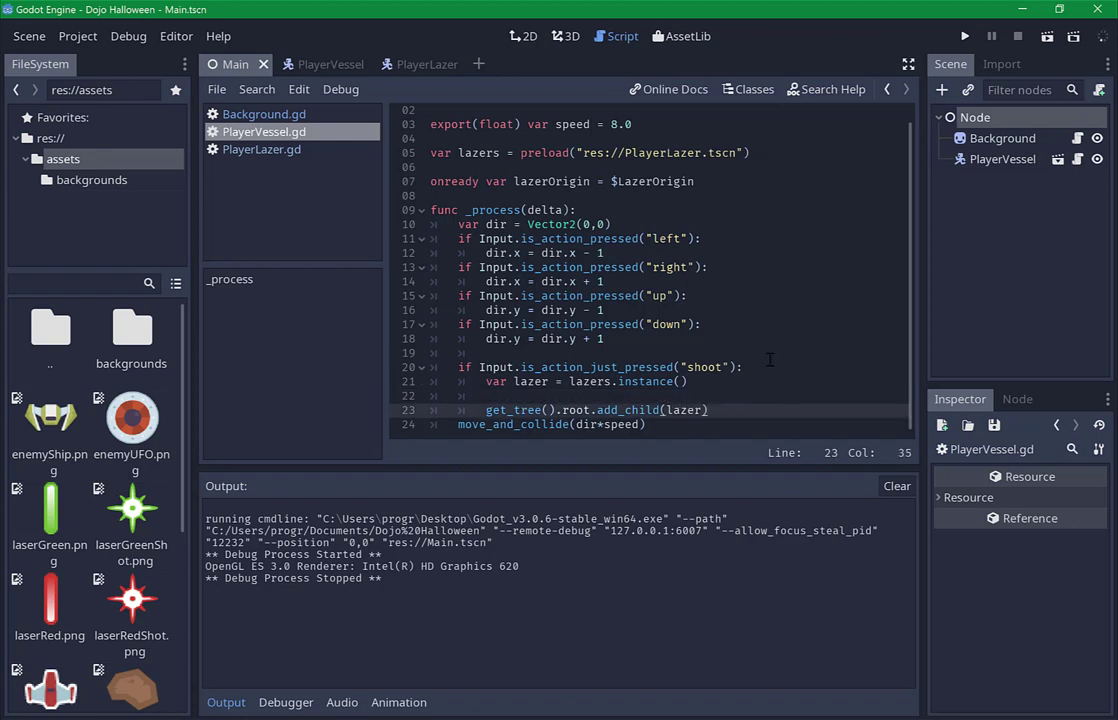
pyautogui.press('Return')
pyautogui.hotkey('ctrl', 'v')
pyautogui.press('Up')
pyautogui.press('Up')
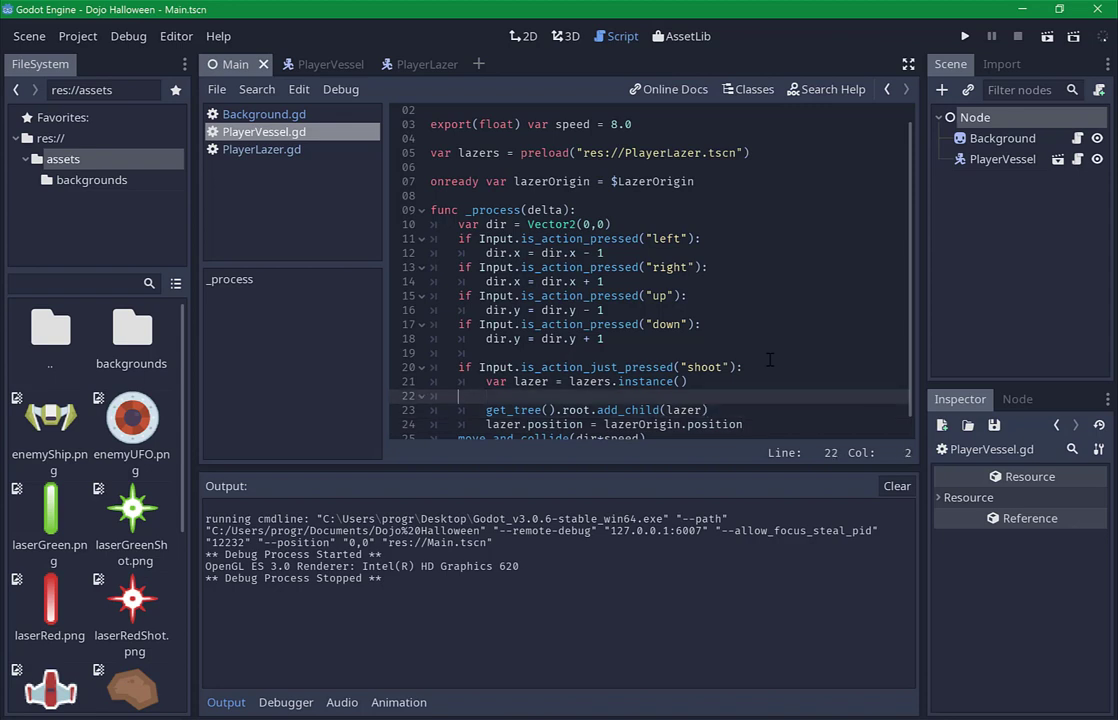
pyautogui.press('BackSpace')
pyautogui.press('BackSpace')
pyautogui.hotkey('ctrl', 's')
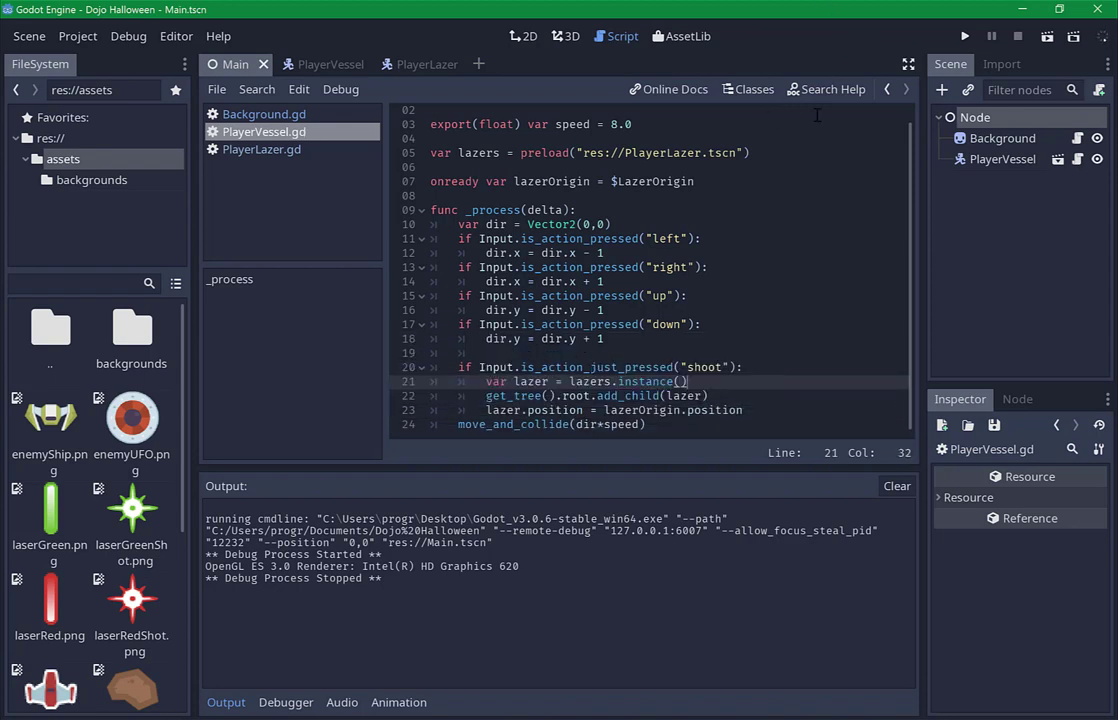
pyautogui.click(1046, 40)
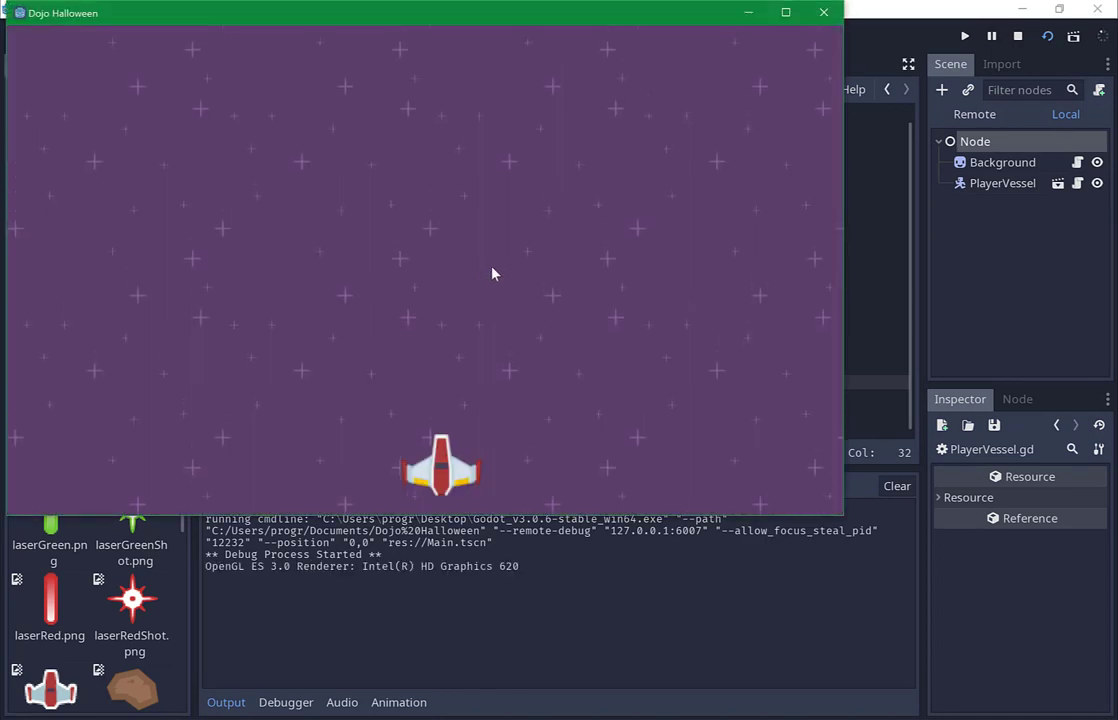
# Move the ship around in the running game, then close it.
pyautogui.press('Up')
pyautogui.press('Right')
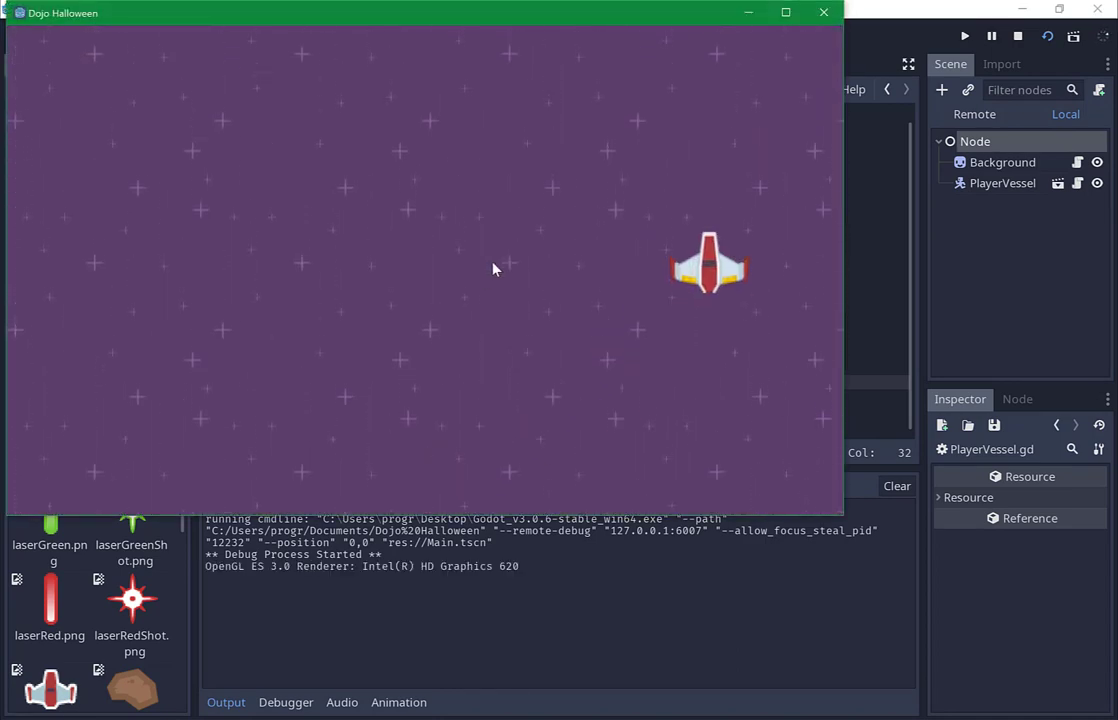
pyautogui.press('Left')
pyautogui.press('Down')
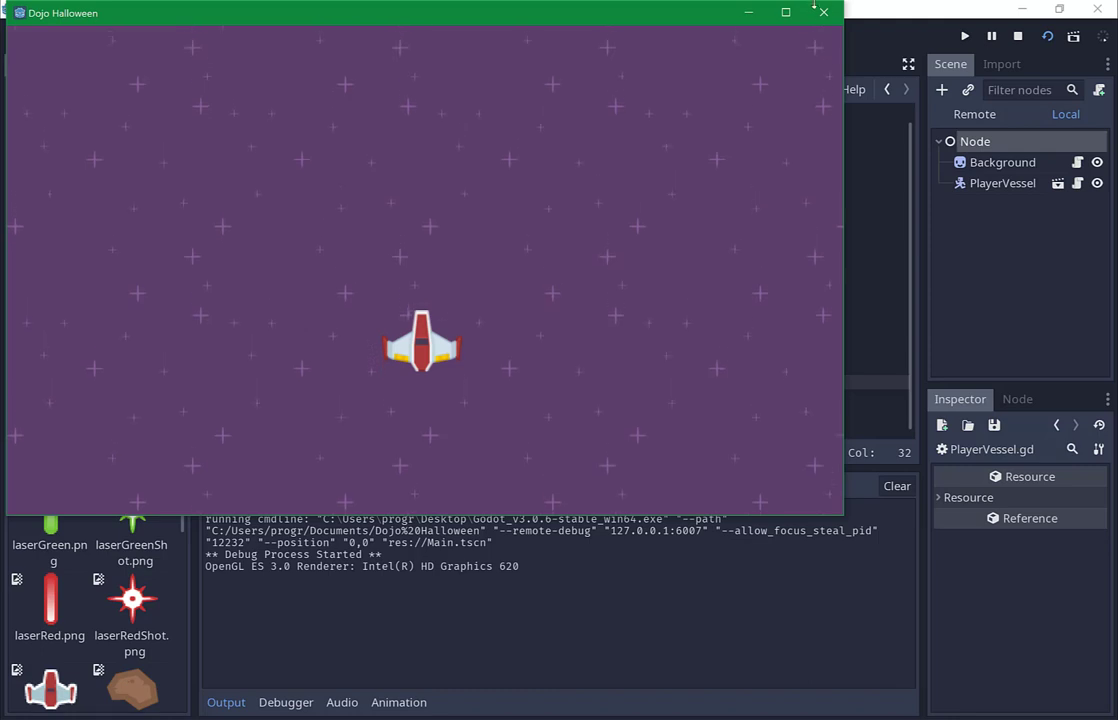
pyautogui.click(823, 12)
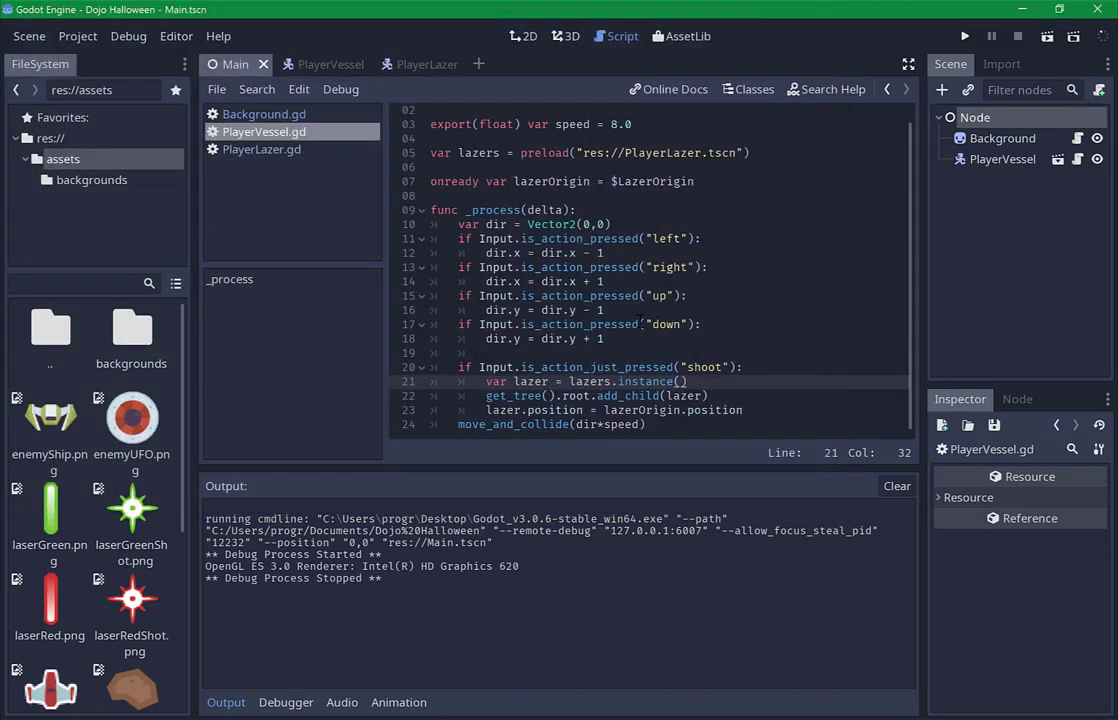
# Set a breakpoint on line 21, rerun the game and shoot to hit it.
pyautogui.click(403, 386)
pyautogui.press('F5')
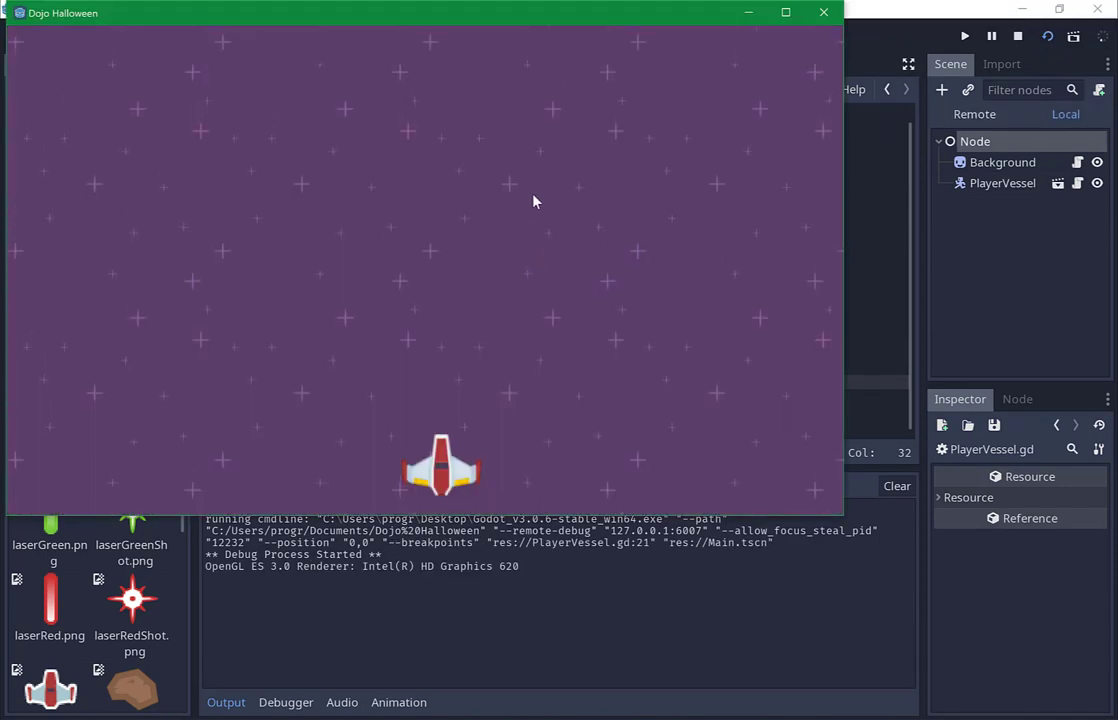
pyautogui.press('space')
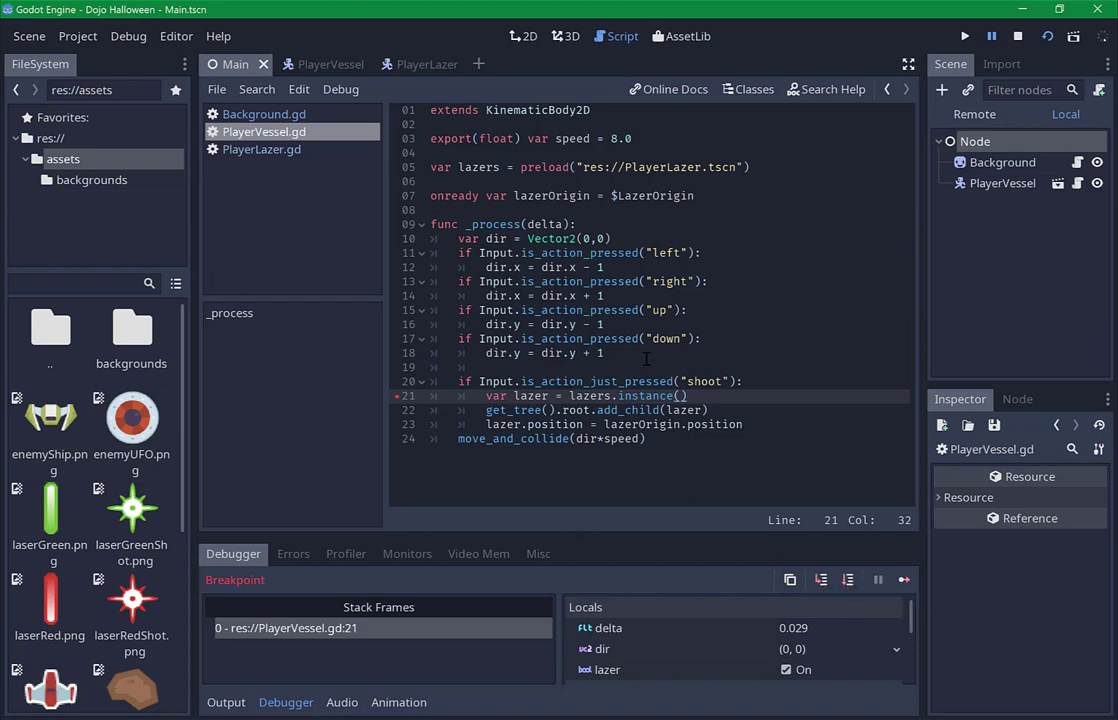
# Step over twice in the debugger to advance past add_child to line 23.
pyautogui.click(848, 580)
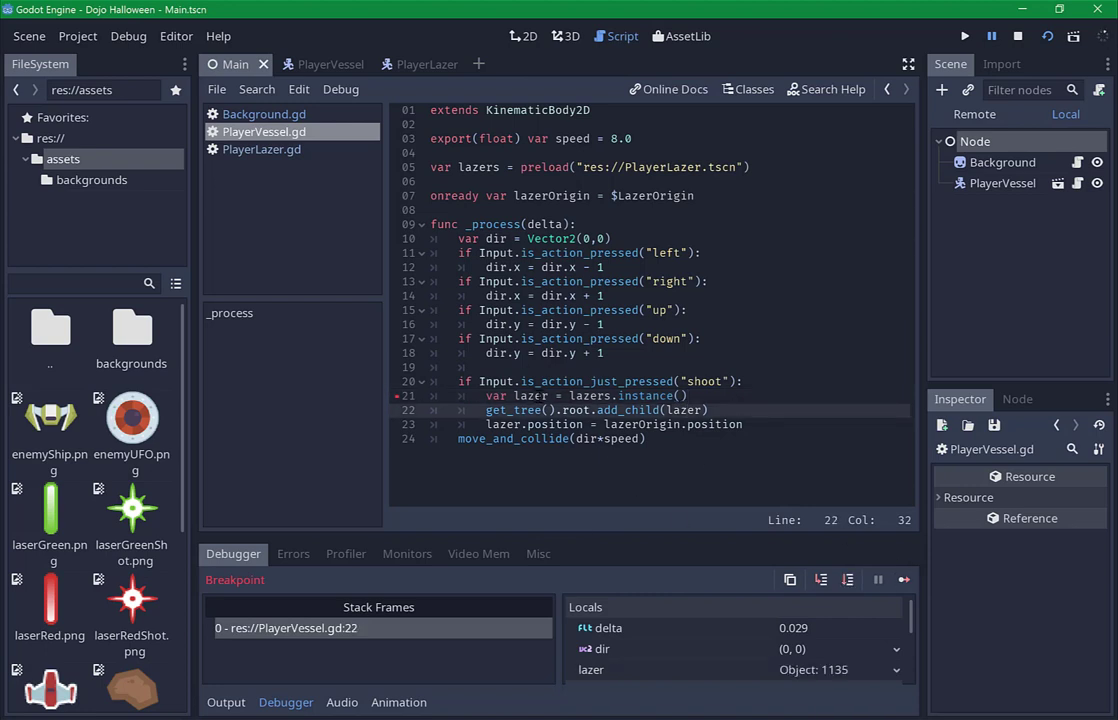
pyautogui.moveTo(537, 397)
pyautogui.click(848, 586)
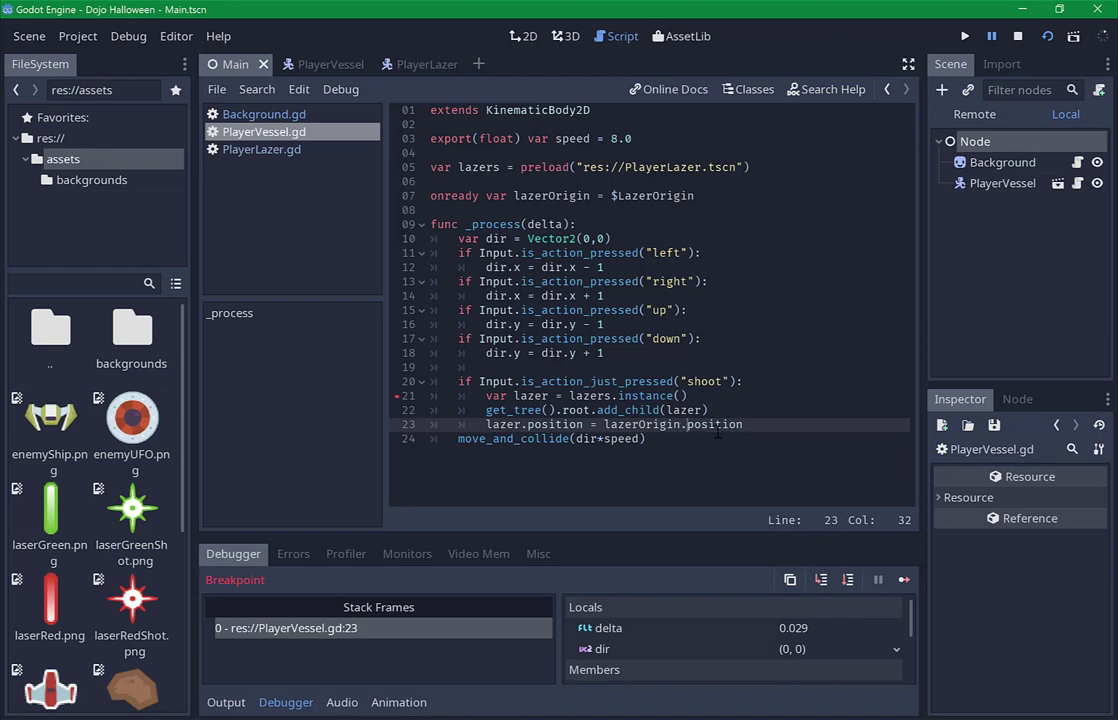
# Stop the game, remove the line 21 breakpoint, and use lazerOrigin.global_position on line 23.
pyautogui.click(1015, 38)
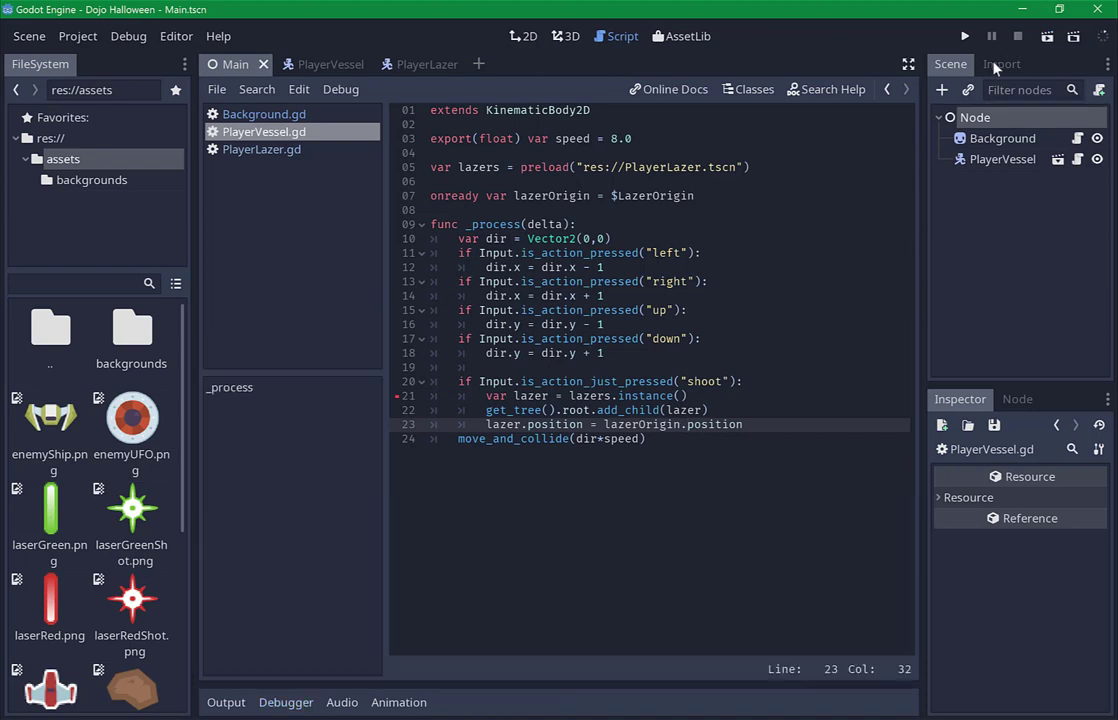
pyautogui.click(399, 396)
pyautogui.click(771, 424)
pyautogui.press('BackSpace')
pyautogui.press('BackSpace')
pyautogui.press('BackSpace')
pyautogui.press('BackSpace')
pyautogui.press('BackSpace')
pyautogui.press('BackSpace')
pyautogui.press('BackSpace')
pyautogui.press('BackSpace')
pyautogui.write('global')
pyautogui.press('Return')
# Run the game, fly the ship around firing lasers, then close it.
pyautogui.click(1047, 38)
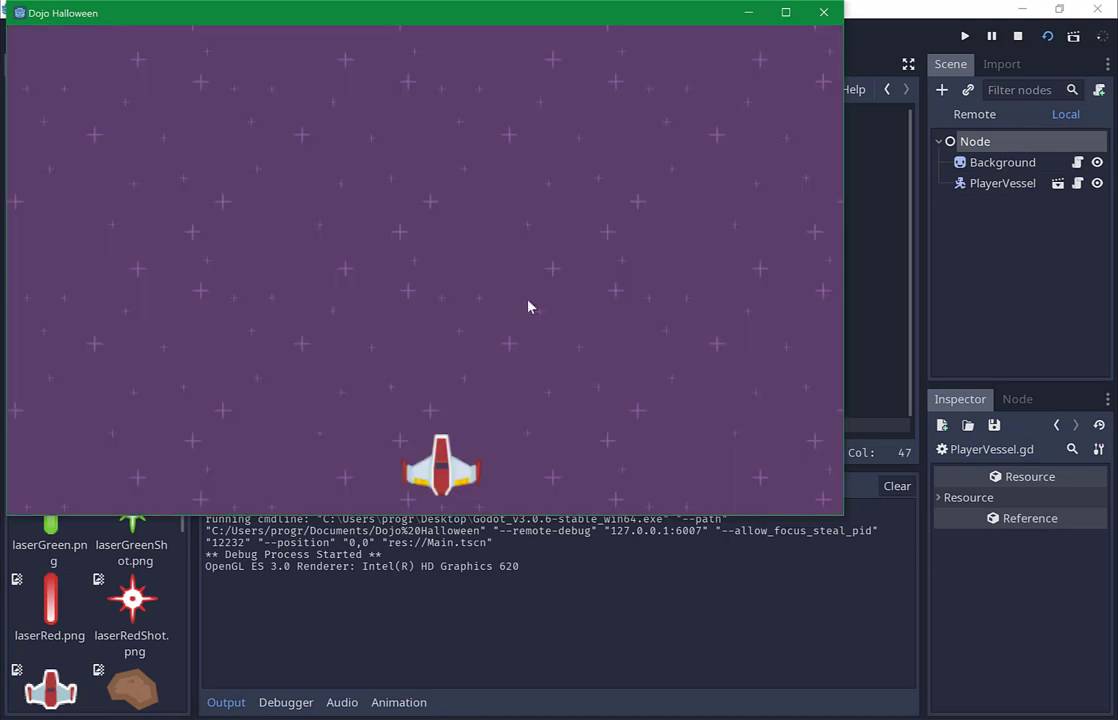
pyautogui.press('Left')
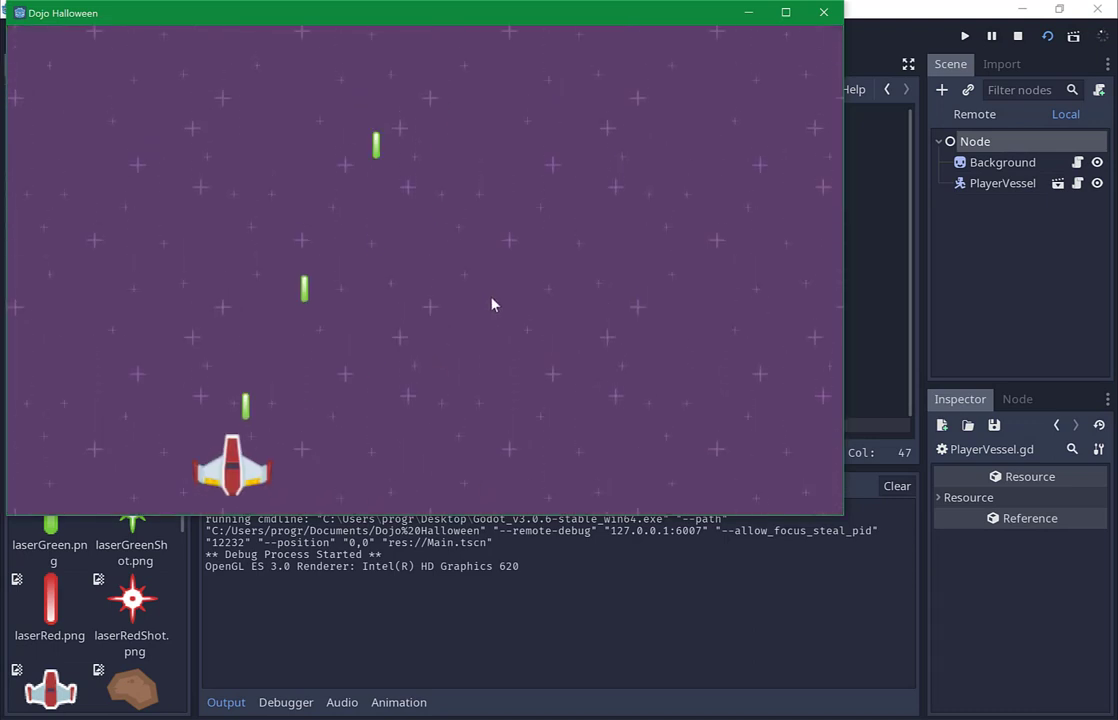
pyautogui.press('Right')
pyautogui.press('Right')
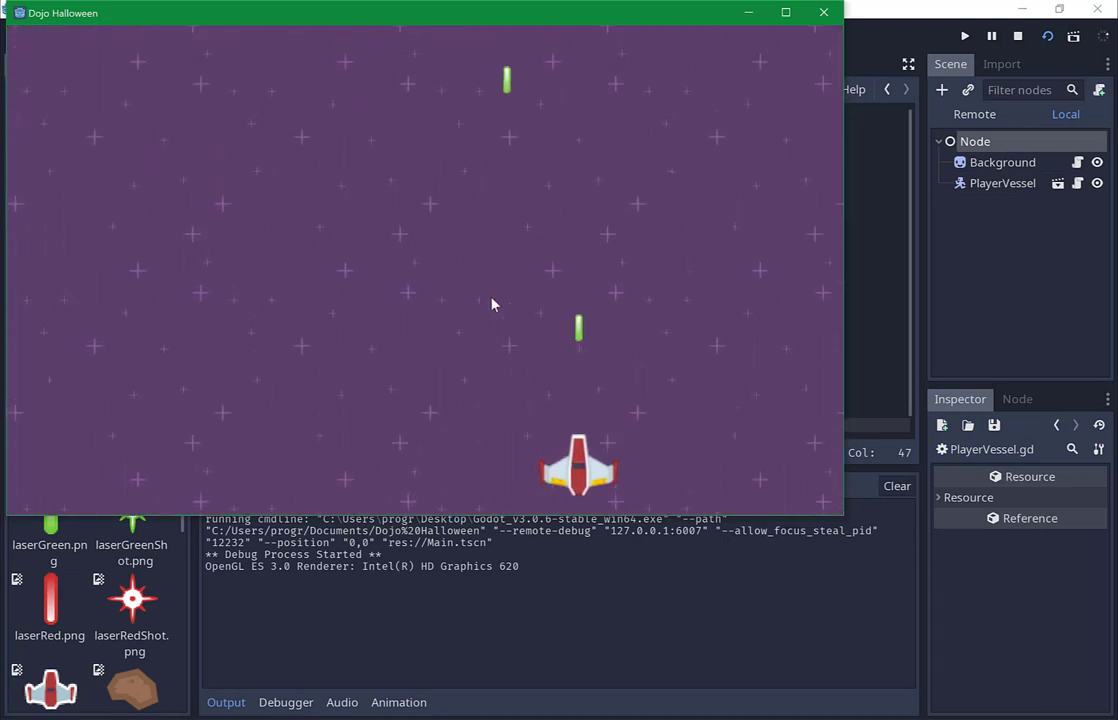
pyautogui.press('Left')
pyautogui.press('Left')
pyautogui.press('Right')
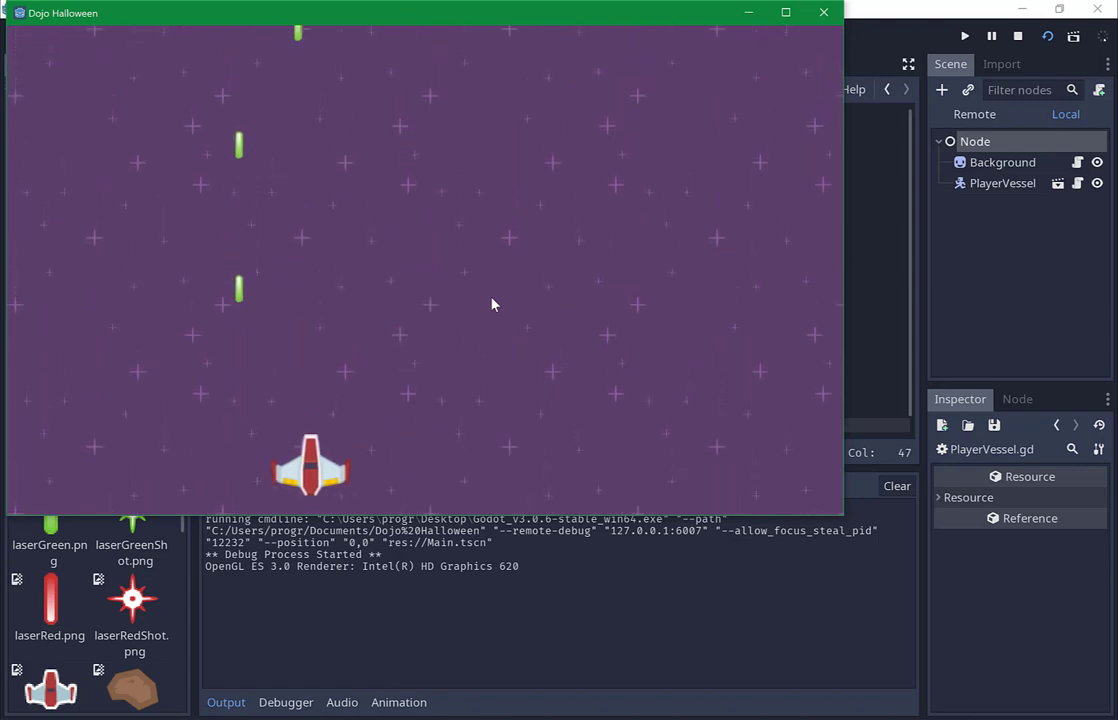
pyautogui.press('Right')
pyautogui.press('Up')
pyautogui.press('Down')
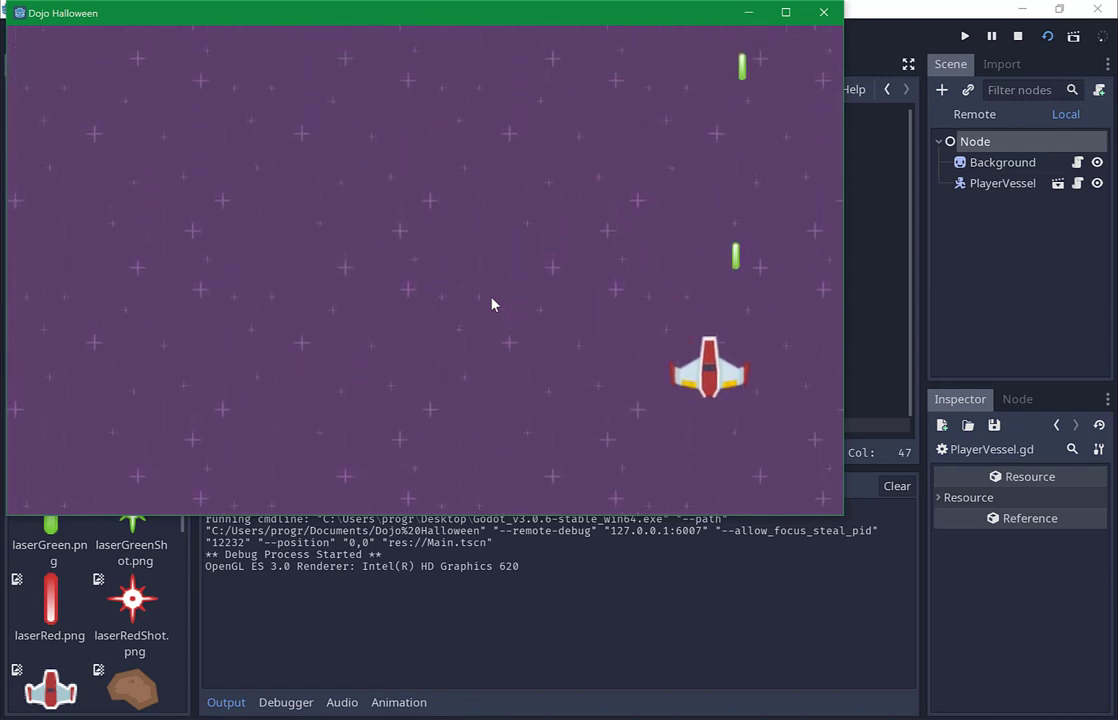
pyautogui.press('Left')
pyautogui.press('Up')
pyautogui.press('Down')
pyautogui.press('Left')
pyautogui.press('Right')
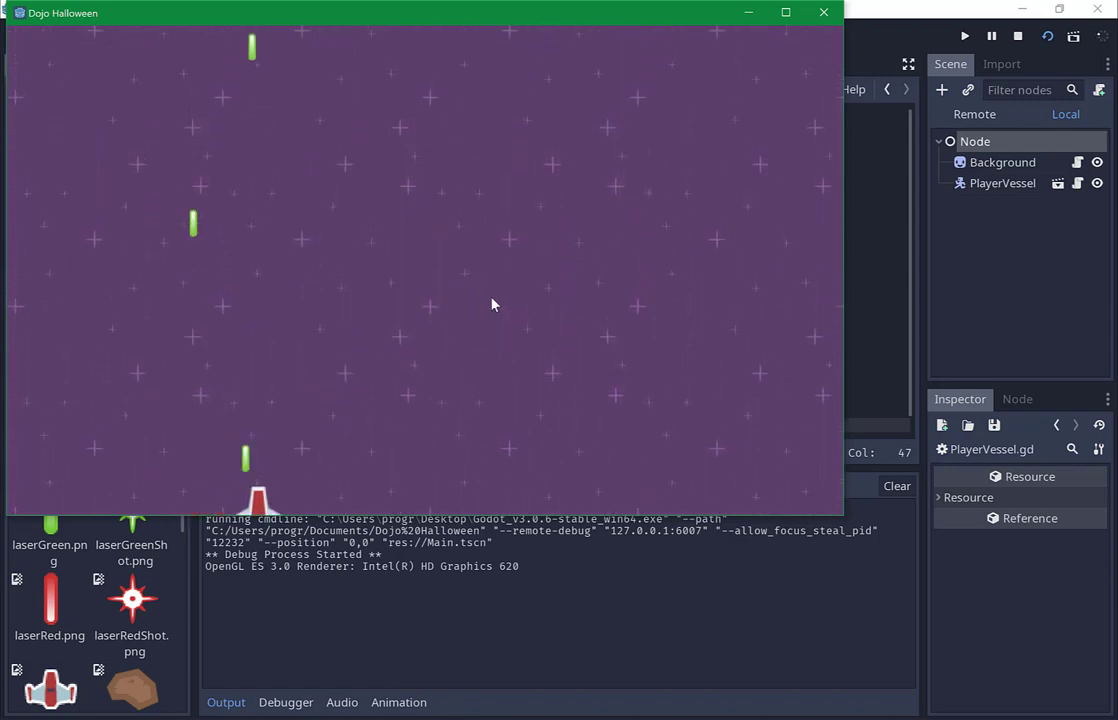
pyautogui.press('Up')
pyautogui.press('Down')
pyautogui.click(823, 12)
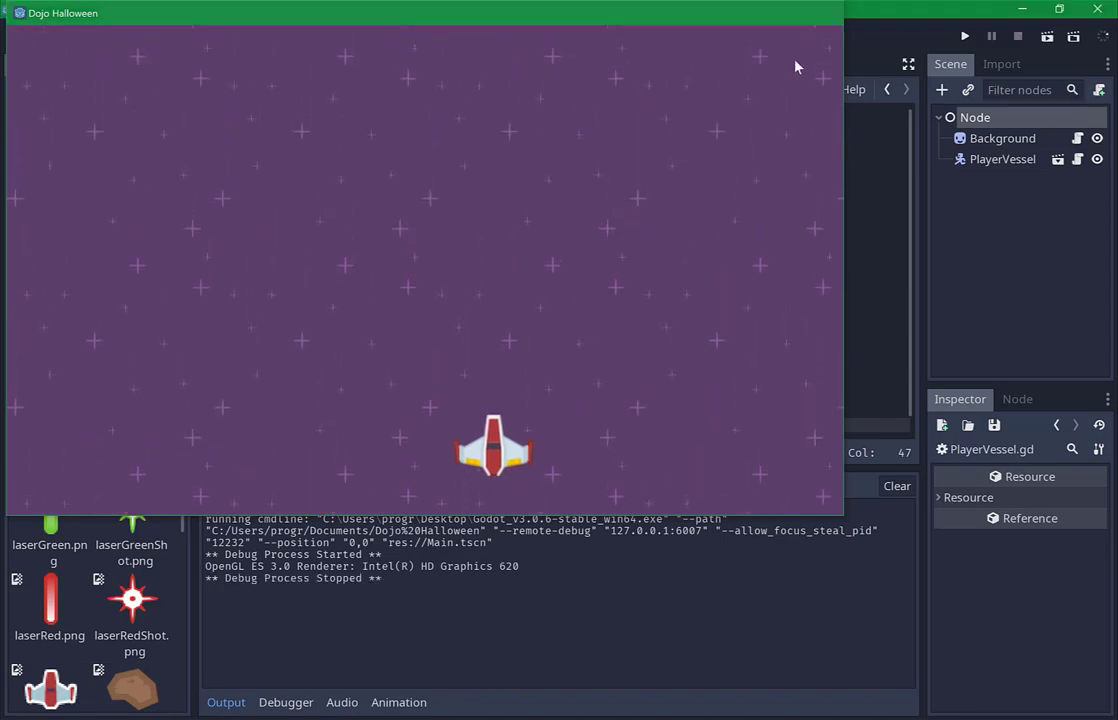
pyautogui.scroll(-1, 693, 180)
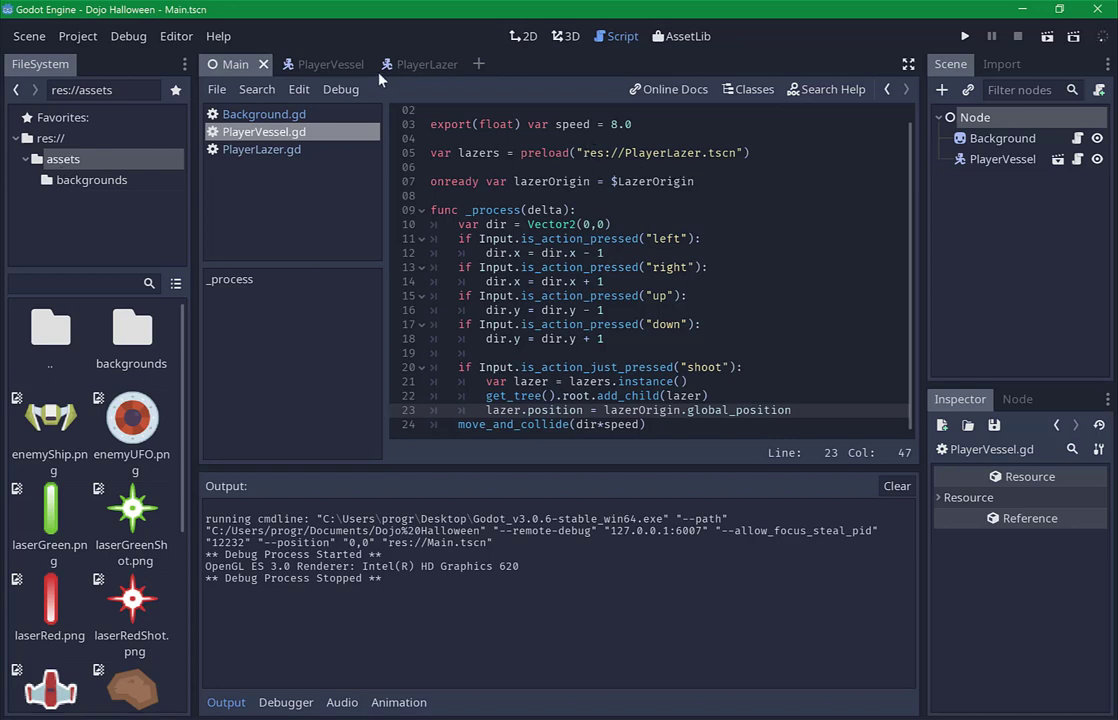
# Switch to the PlayerVessel scene and look through its script.
pyautogui.click(319, 64)
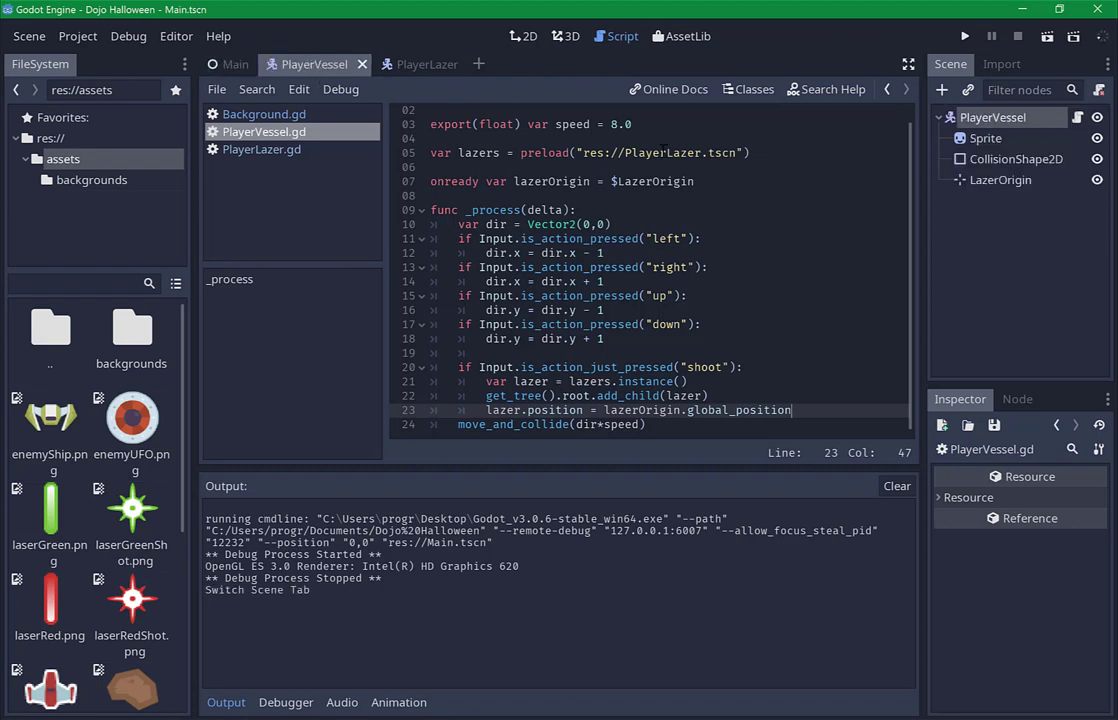
pyautogui.click(992, 119)
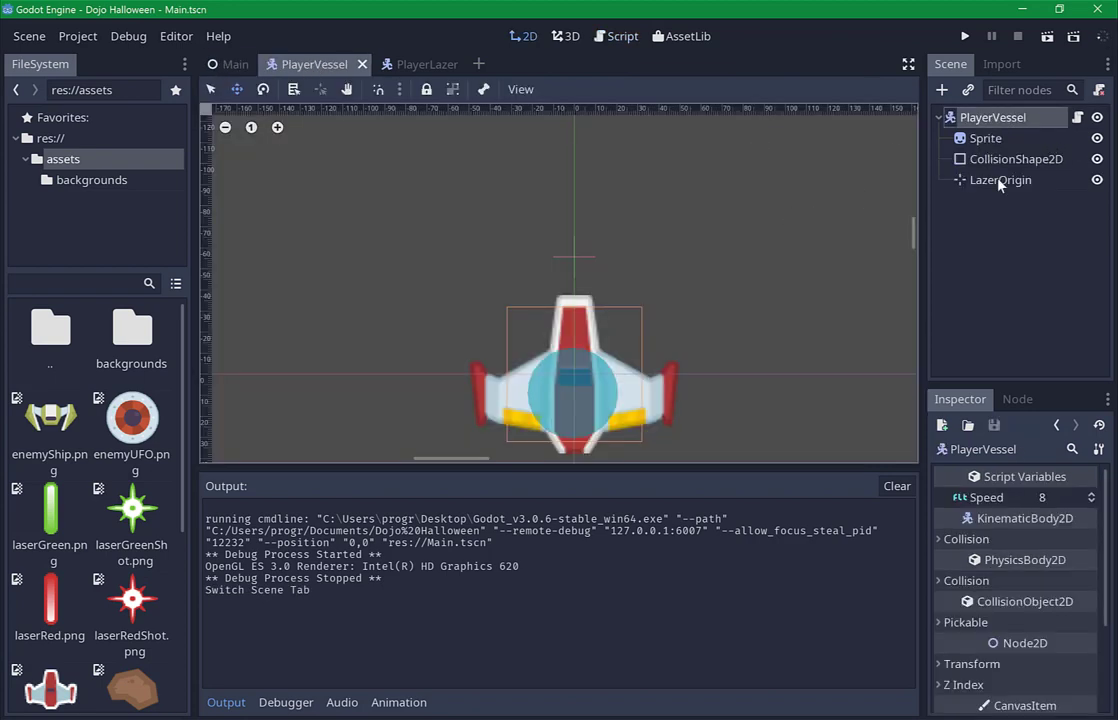
pyautogui.click(1080, 118)
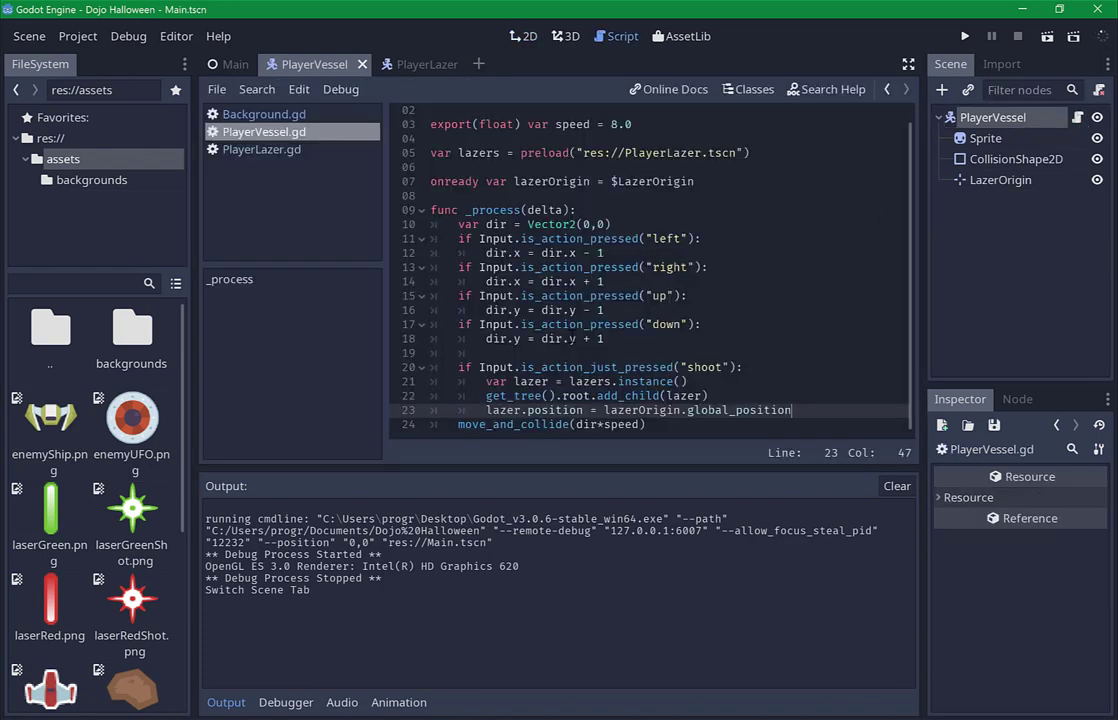
pyautogui.scroll(1, 700, 245)
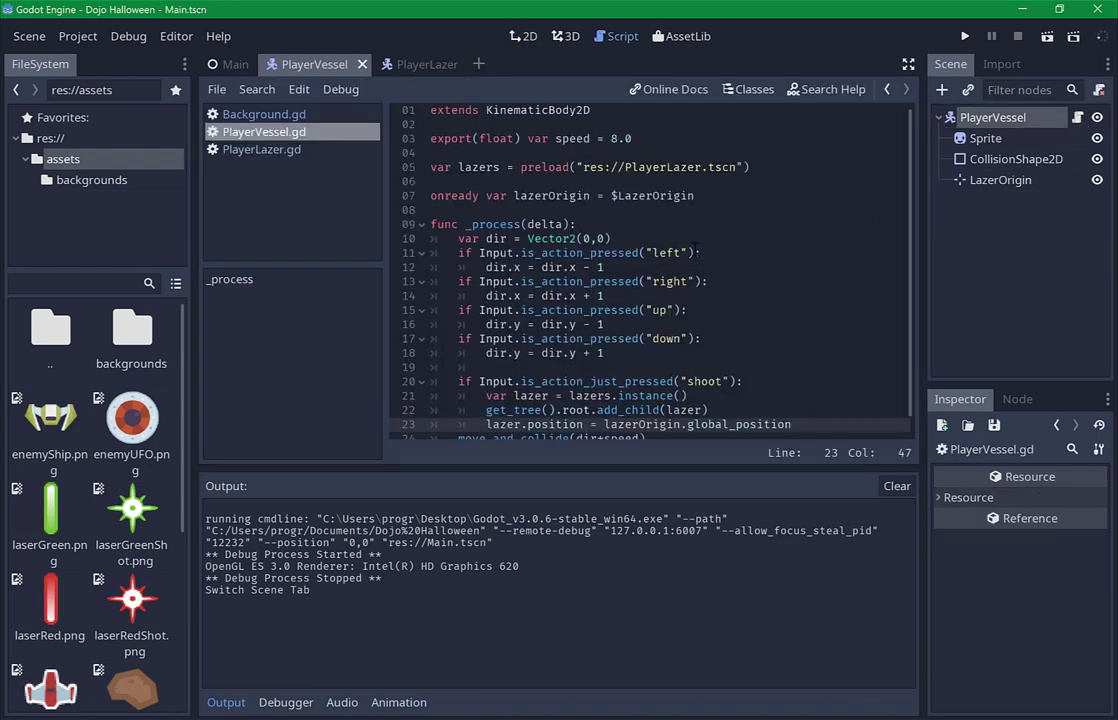
pyautogui.scroll(-1, 680, 250)
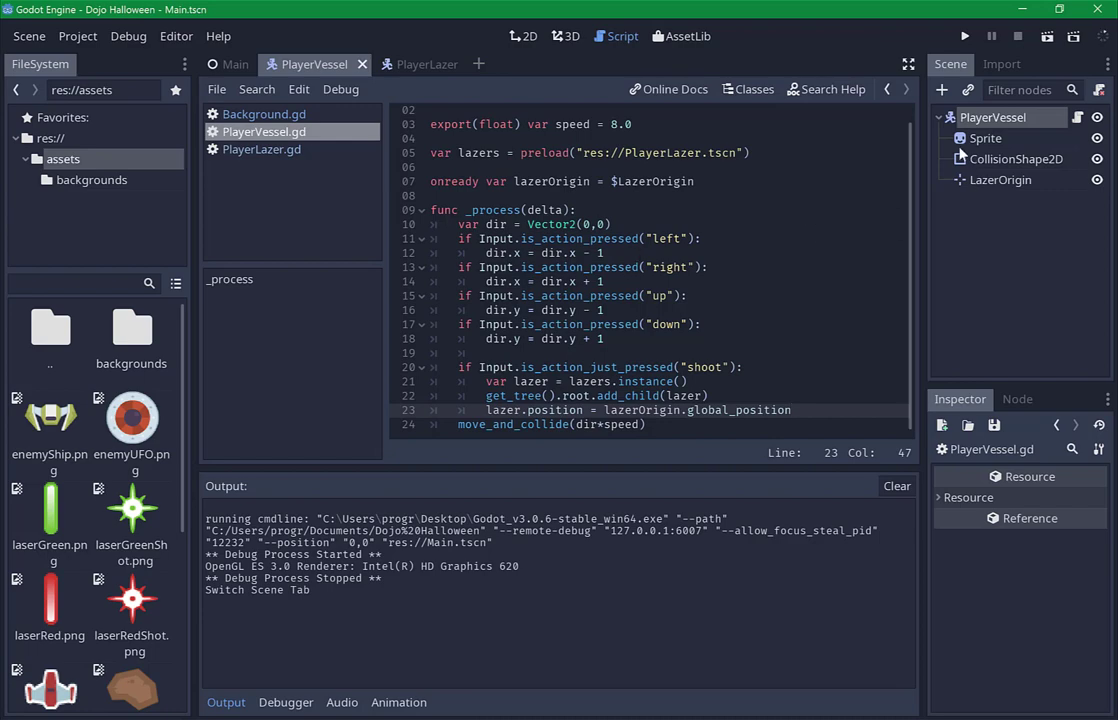
pyautogui.scroll(1, 704, 197)
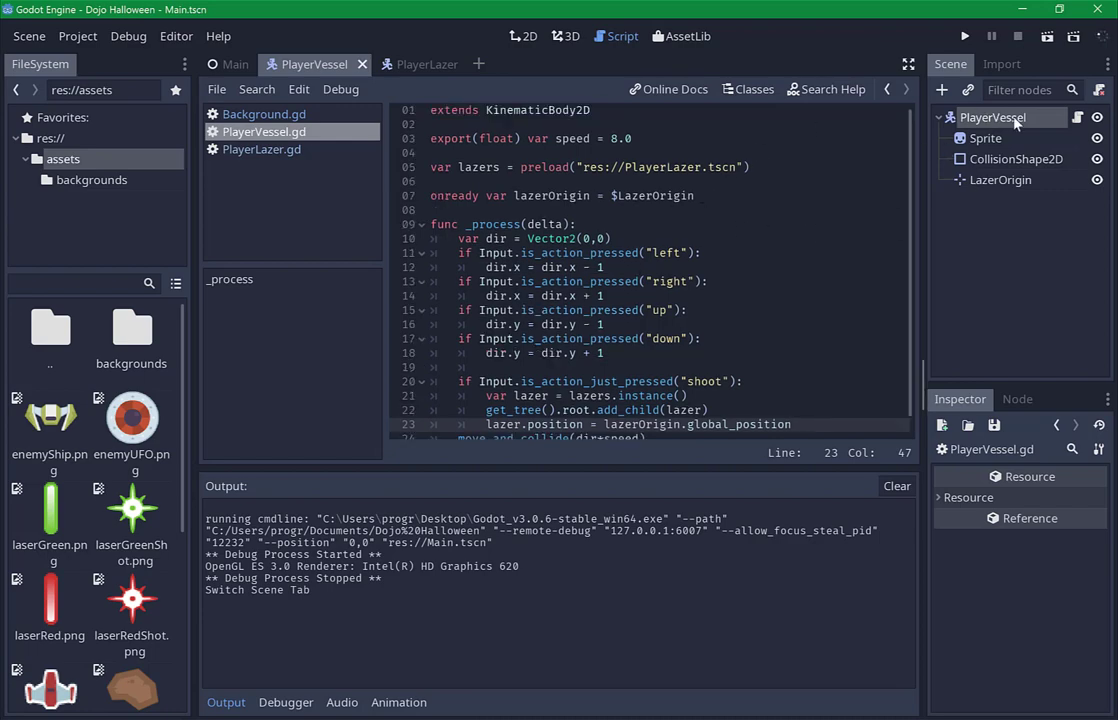
# Reopen the script from the PlayerVessel root node, return to 2D, and list the res:// files.
pyautogui.click(985, 139)
pyautogui.click(990, 118)
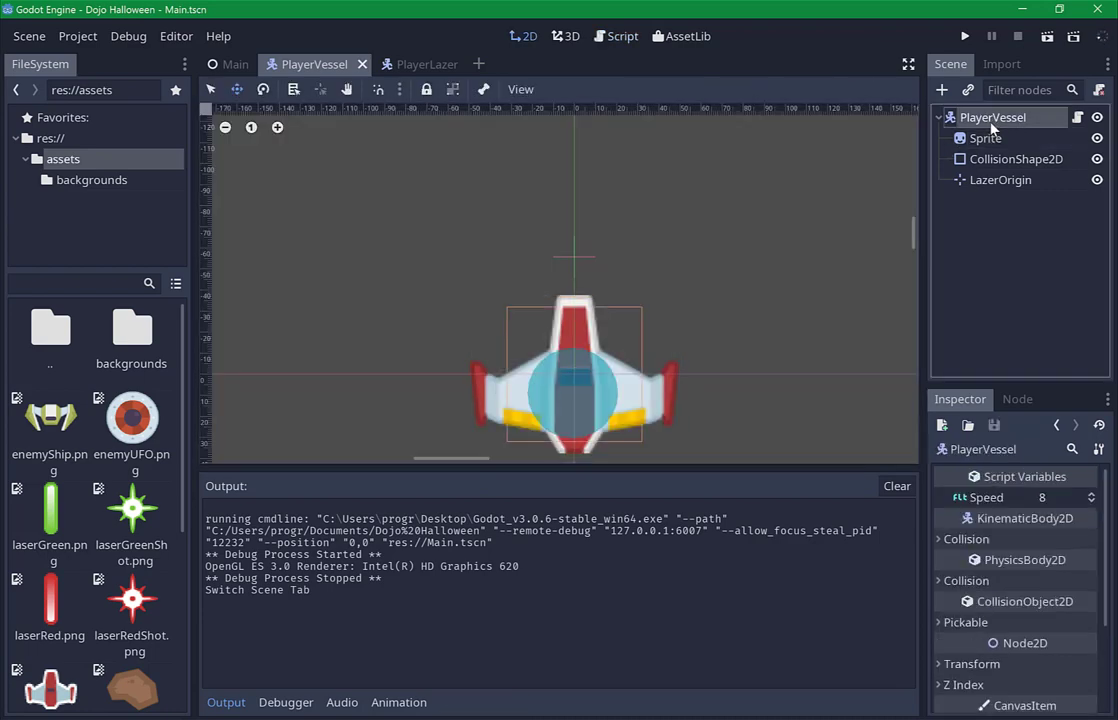
pyautogui.click(1077, 118)
pyautogui.scroll(-1, 650, 270)
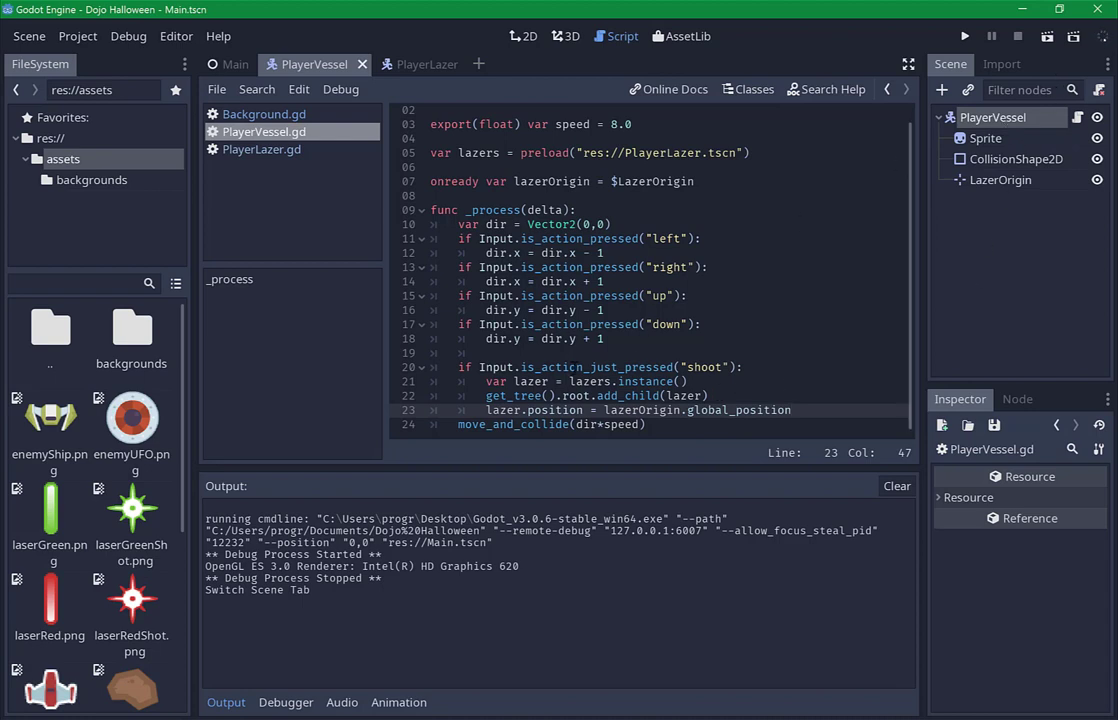
pyautogui.click(1016, 122)
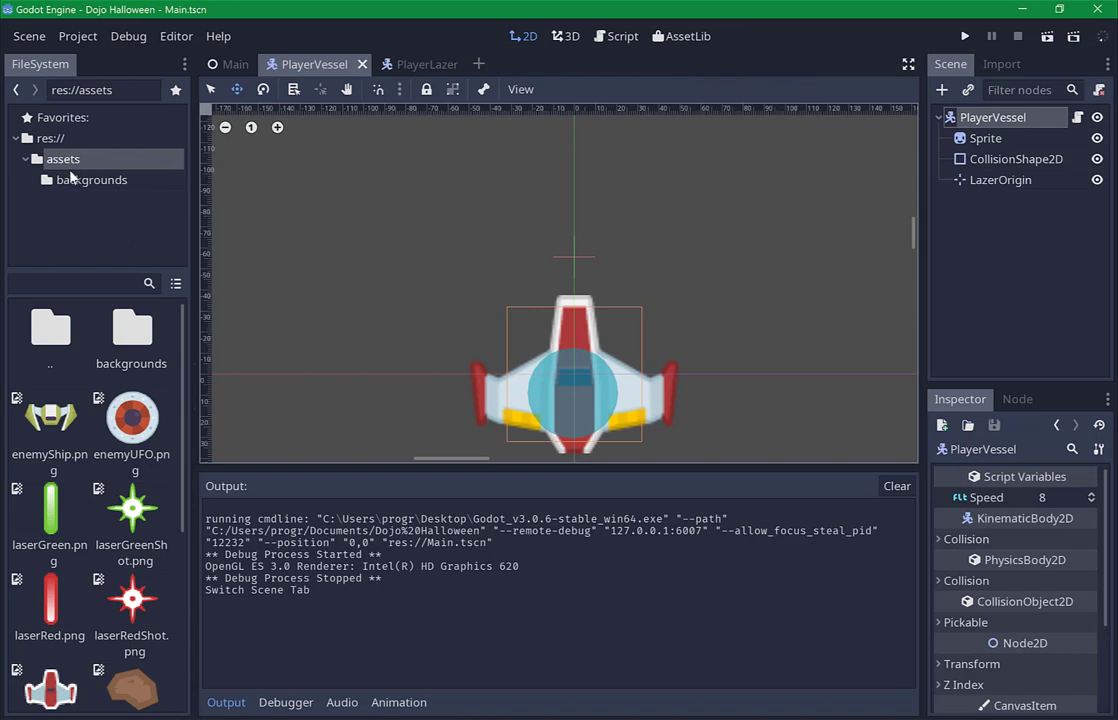
pyautogui.click(55, 138)
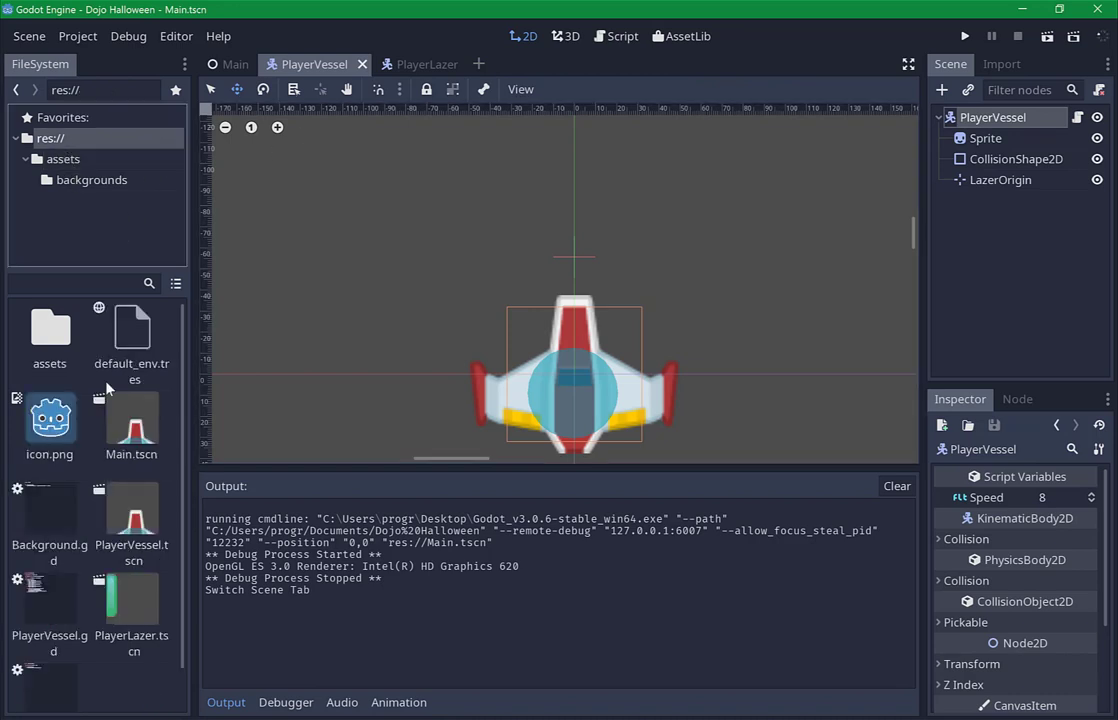
# Duplicate PlayerVessel.tscn in the FileSystem dock under the name EnemyVessel.tscn.
pyautogui.scroll(-1, 145, 399)
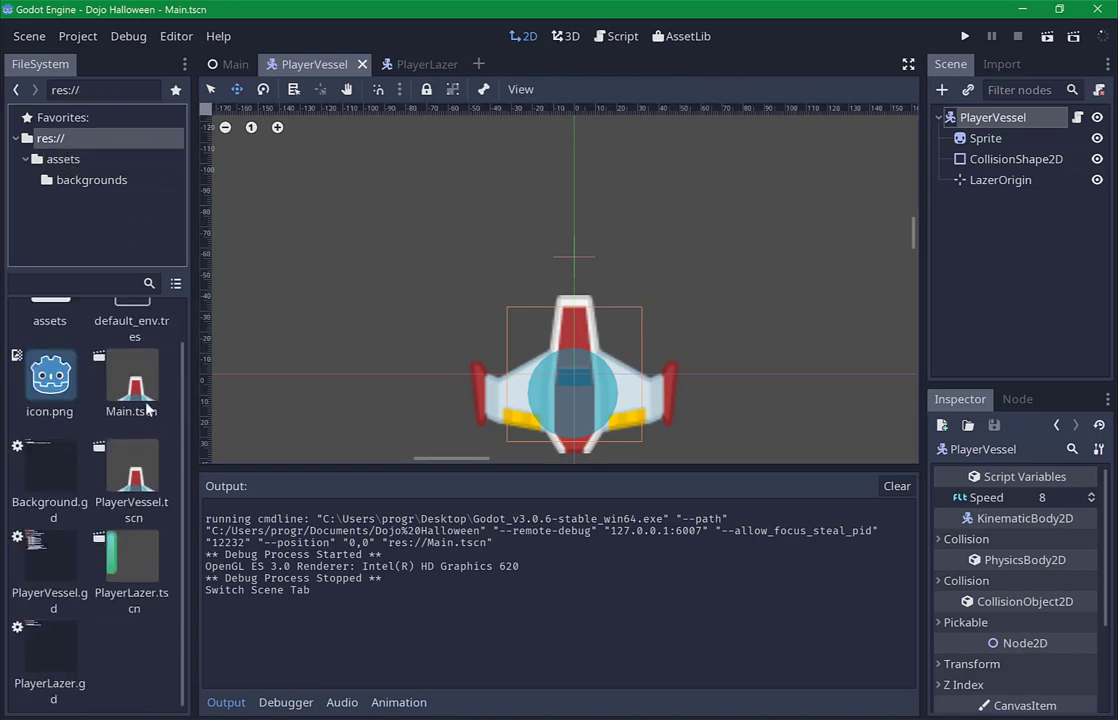
pyautogui.rightClick(131, 475)
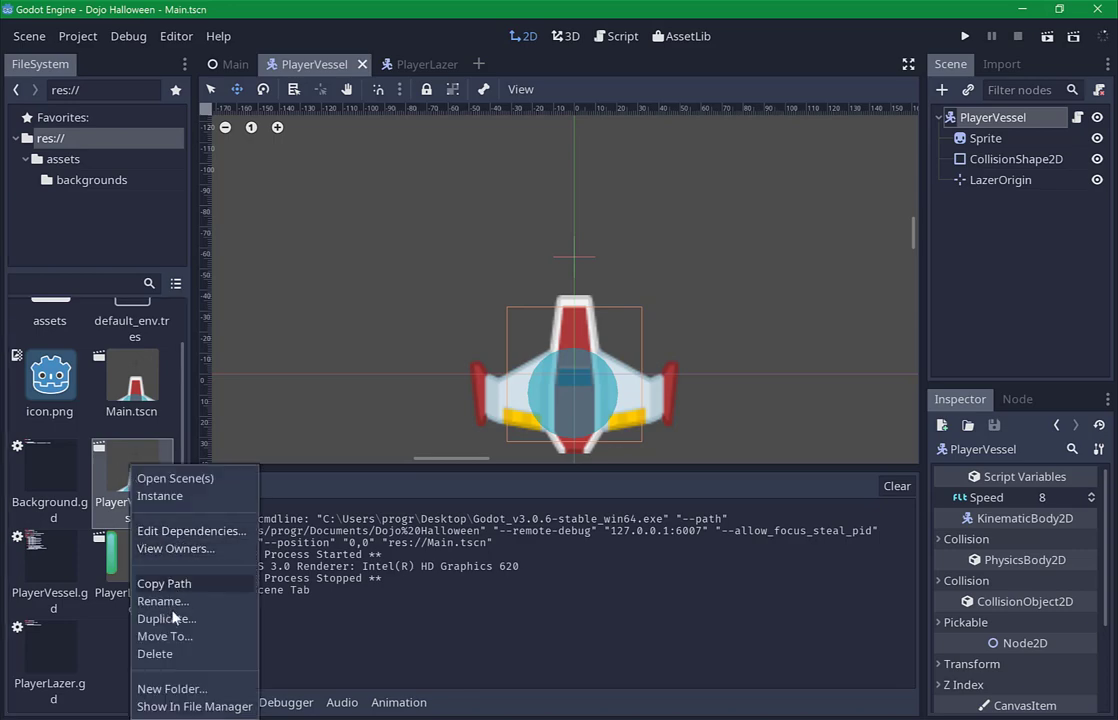
pyautogui.click(198, 622)
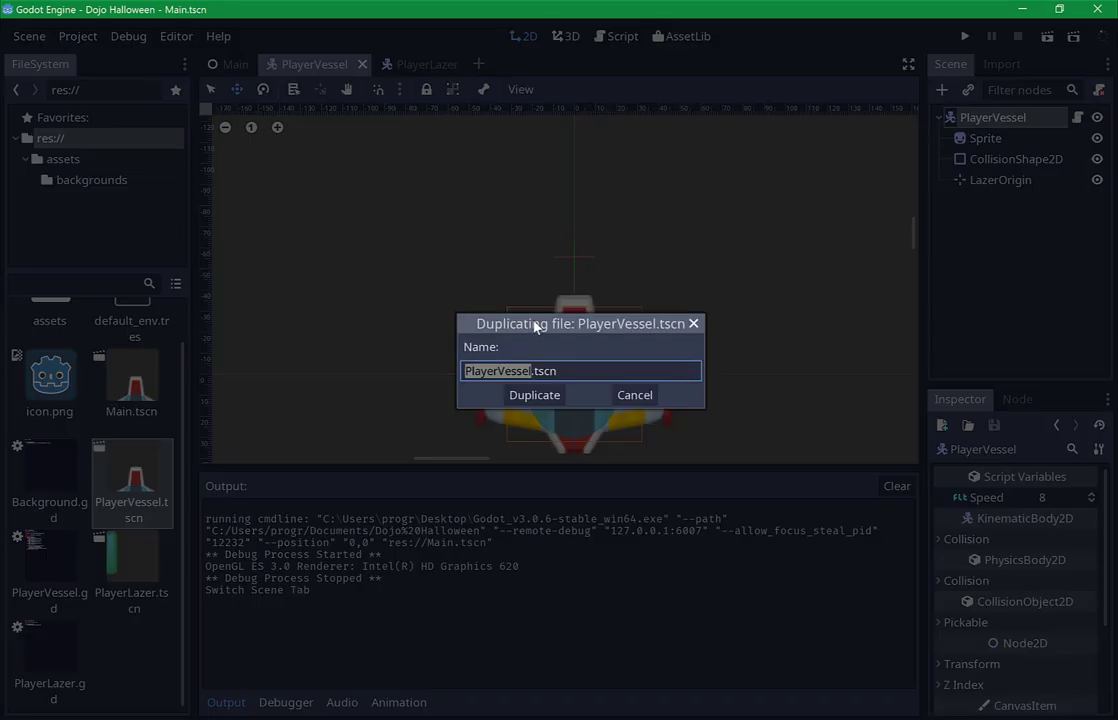
pyautogui.press('Right')
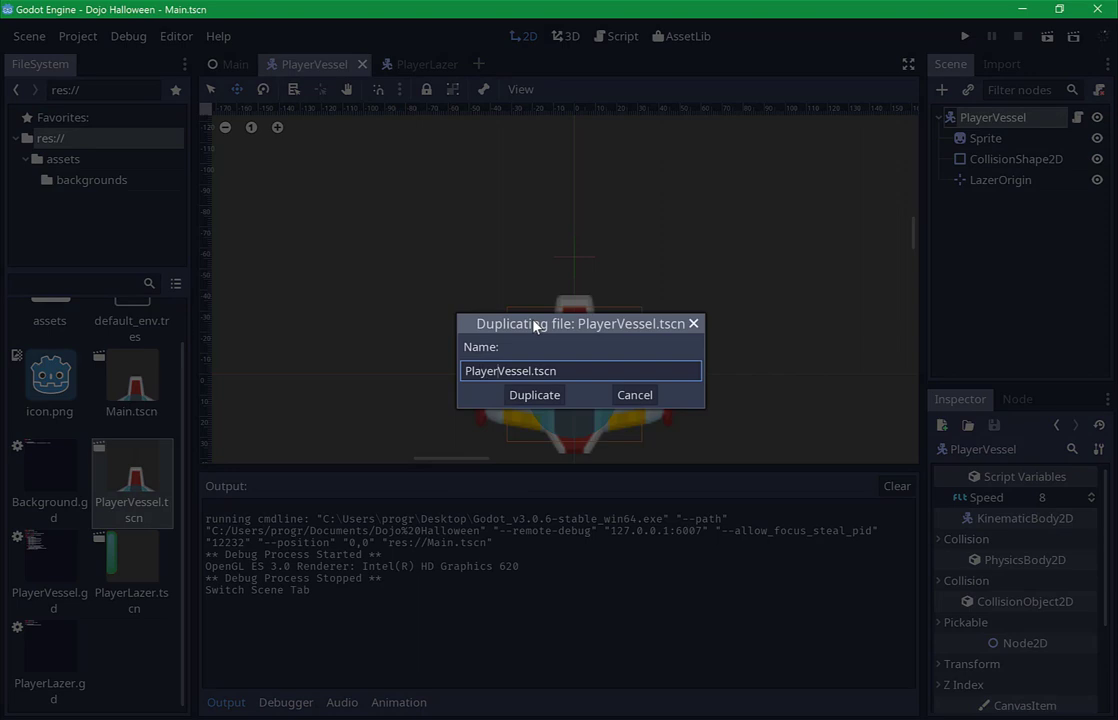
pyautogui.hotkey('shift', 'Left')
pyautogui.hotkey('shift', 'Left')
pyautogui.hotkey('shift', 'Left')
pyautogui.hotkey('shift', 'Left')
pyautogui.hotkey('shift', 'Left')
pyautogui.hotkey('shift', 'Left')
pyautogui.write('Enemy')
pyautogui.press('Return')
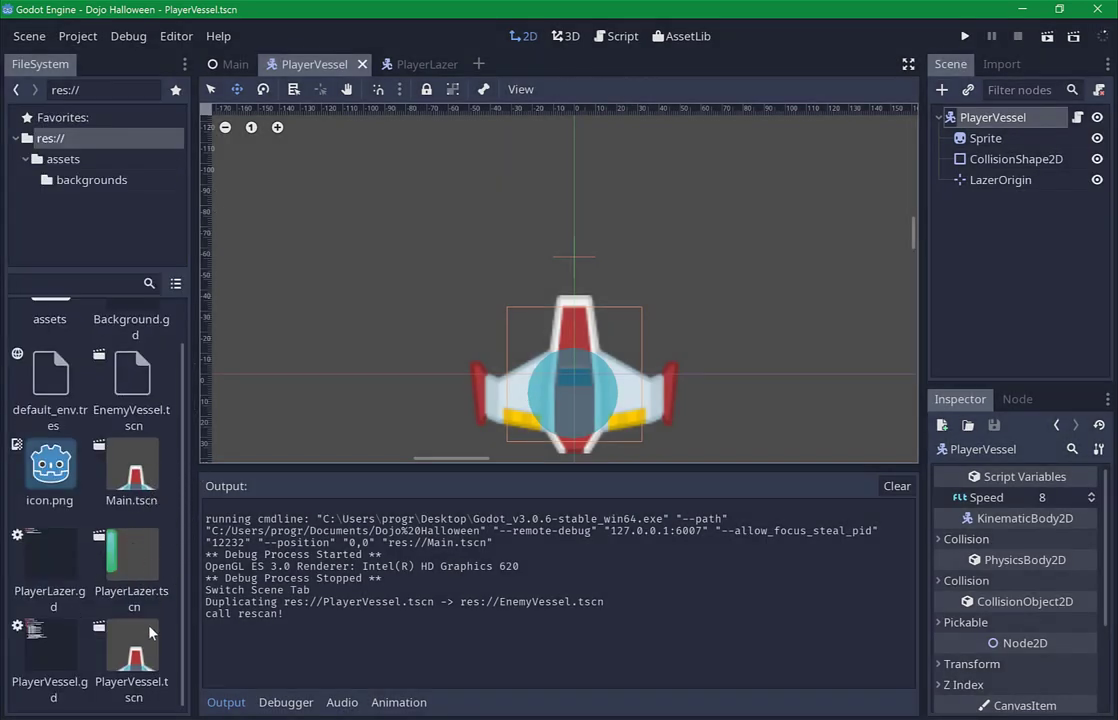
pyautogui.scroll(1, 127, 510)
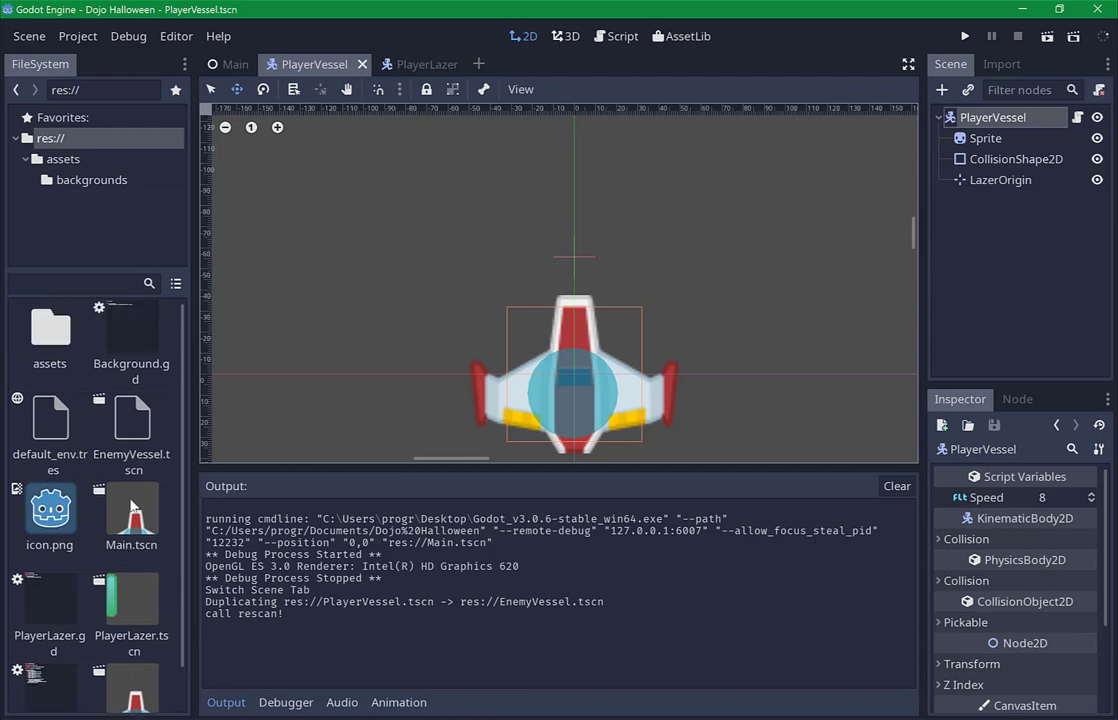
# Open EnemyVessel.tscn and compare it with the PlayerLazer and PlayerVessel scenes.
pyautogui.doubleClick(140, 432)
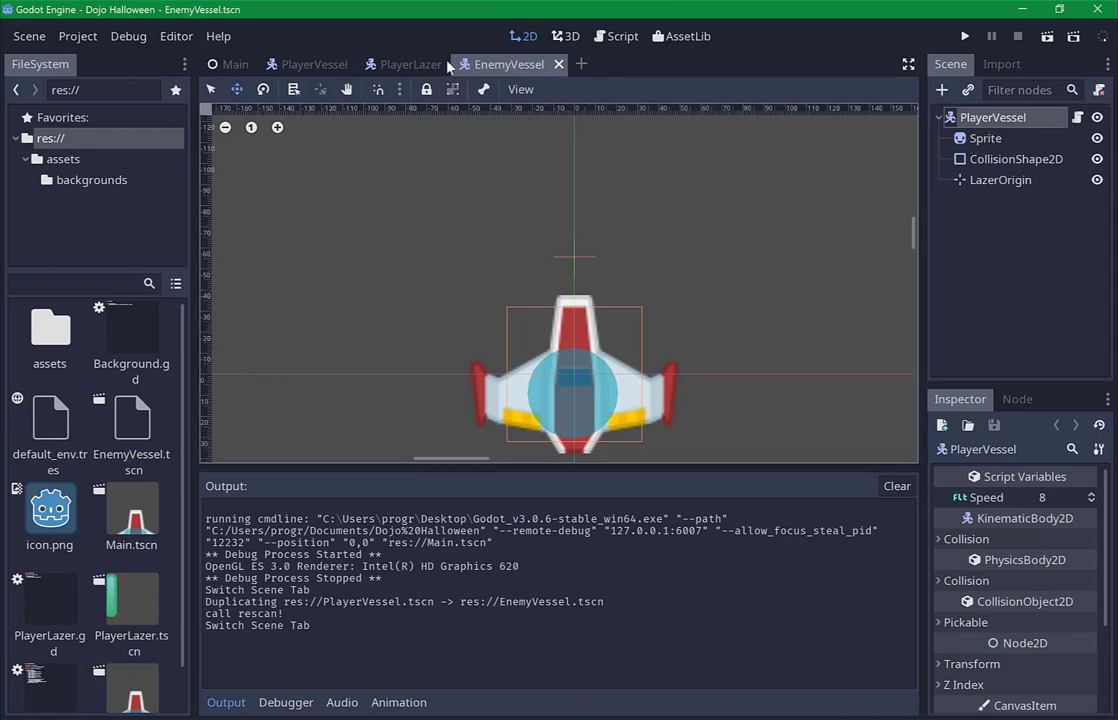
pyautogui.click(405, 64)
pyautogui.click(505, 64)
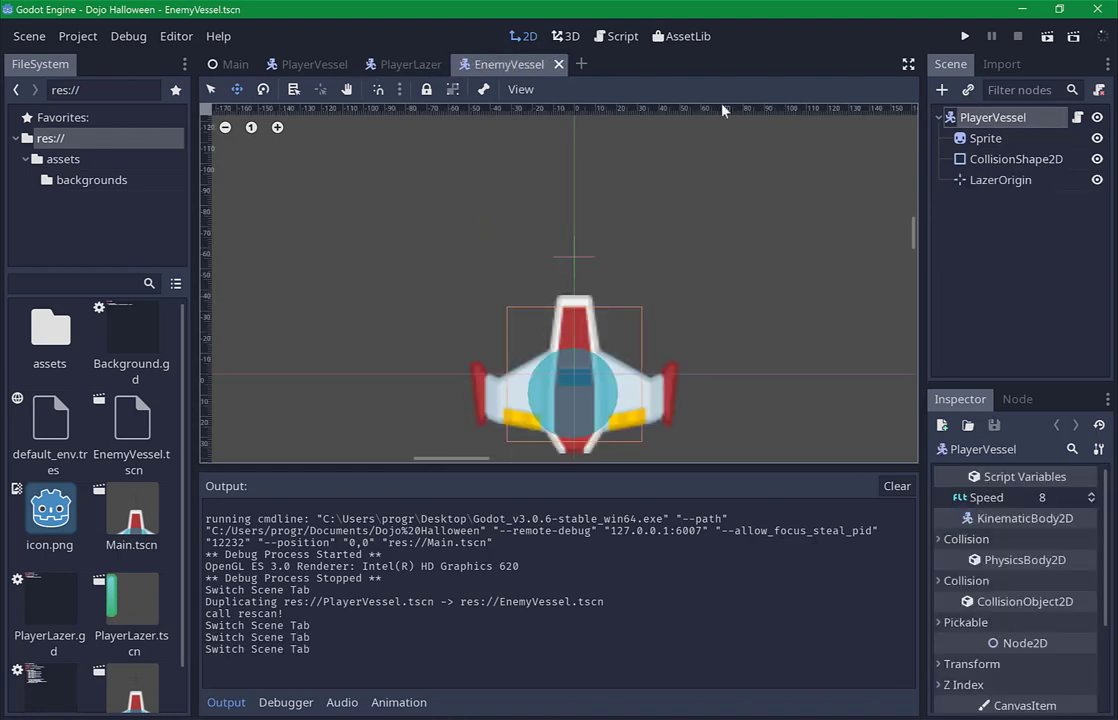
pyautogui.click(413, 64)
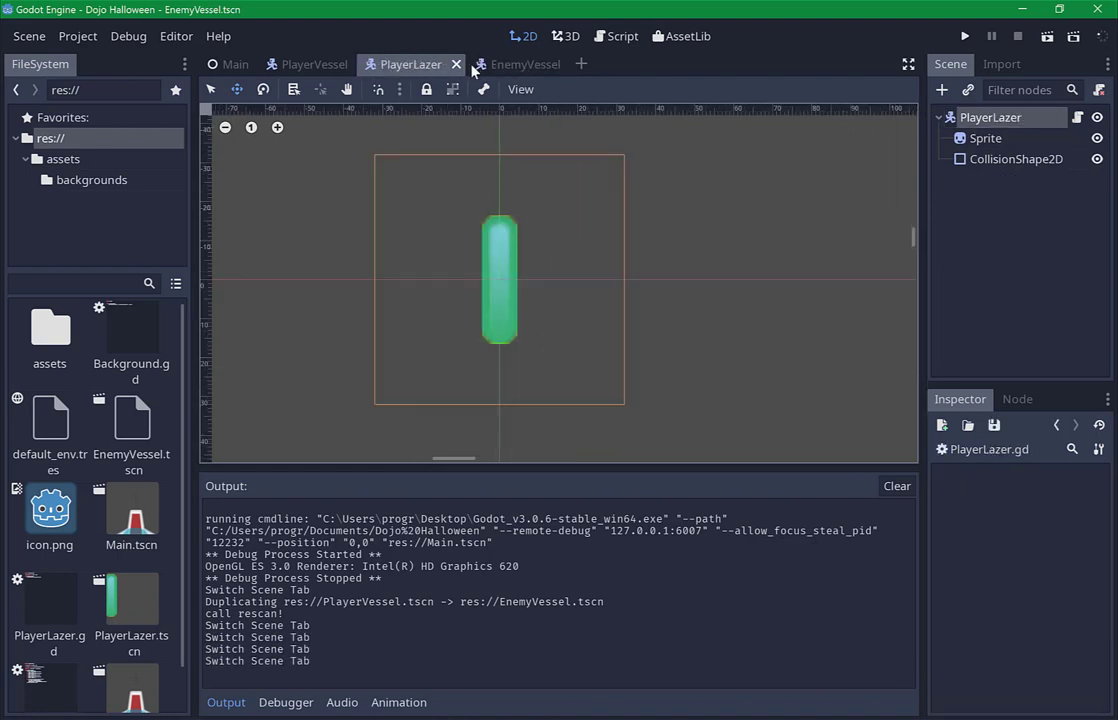
pyautogui.click(285, 62)
pyautogui.click(517, 70)
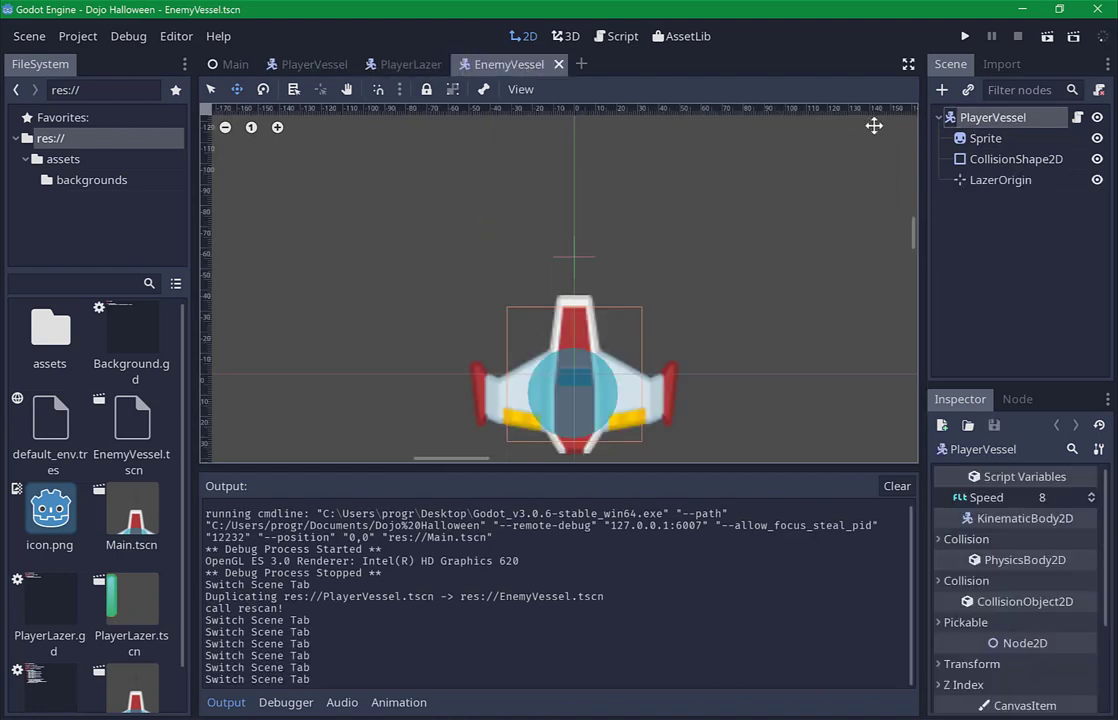
pyautogui.click(990, 128)
# Rename the root node from PlayerVessel to EnemyVessel, save the scene, and check its script.
pyautogui.doubleClick(990, 118)
pyautogui.moveTo(992, 118); pyautogui.dragTo(858, 112)
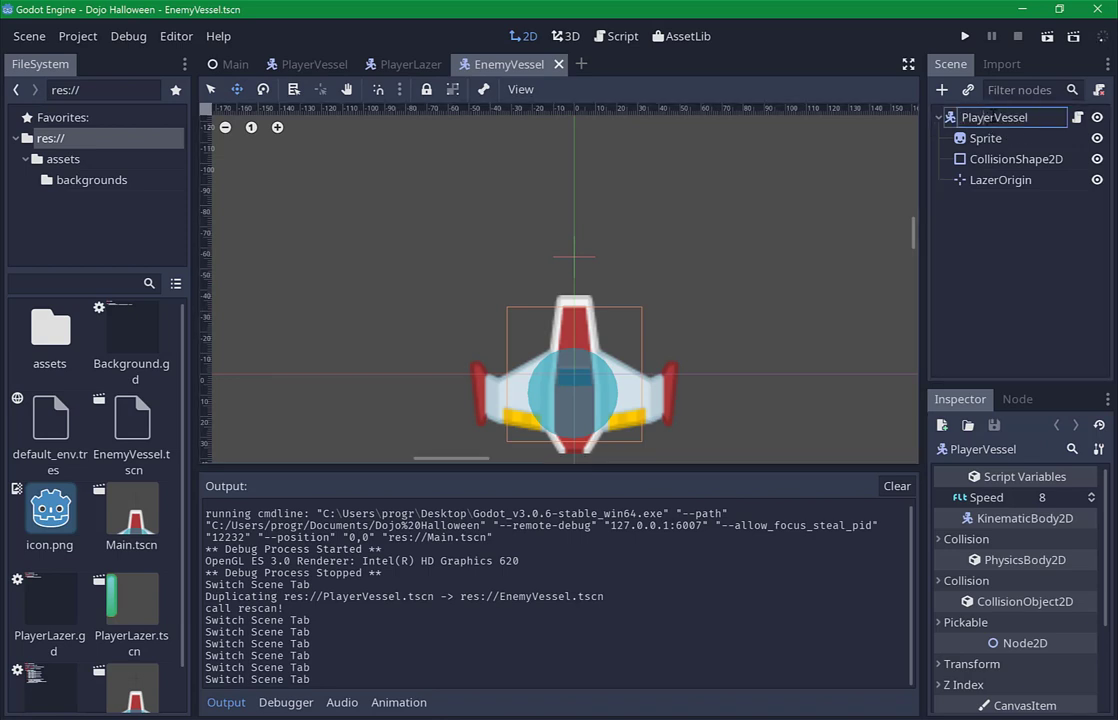
pyautogui.press('BackSpace')
pyautogui.write('E')
pyautogui.write('nemy')
pyautogui.press('Return')
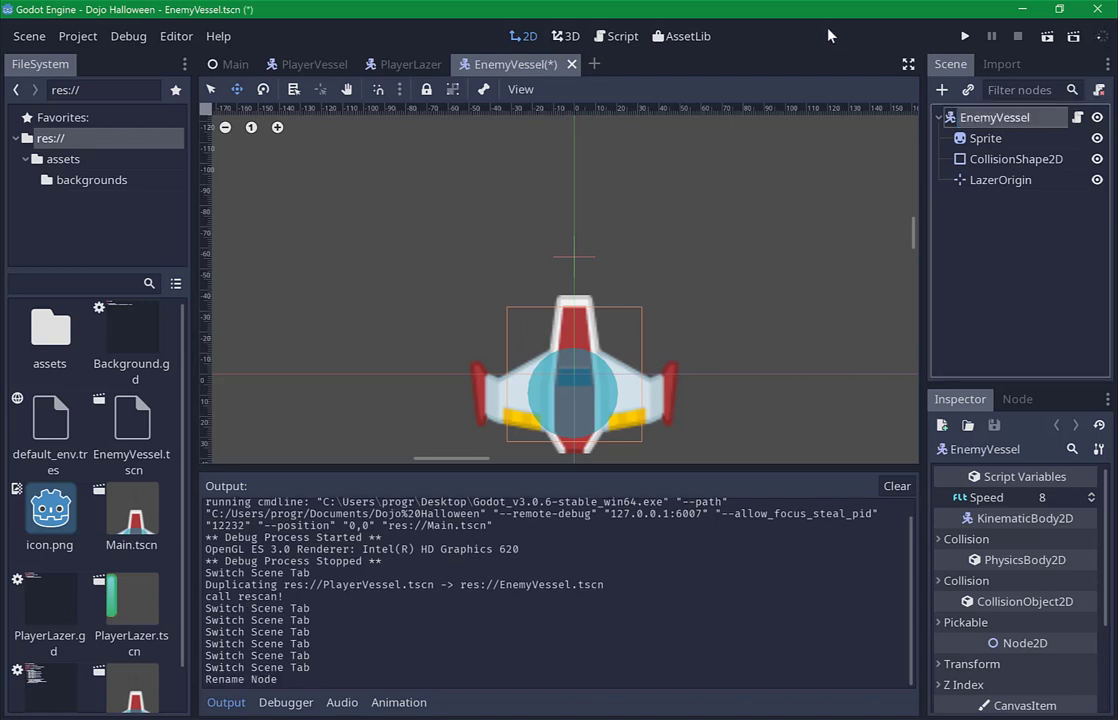
pyautogui.hotkey('ctrl', 's')
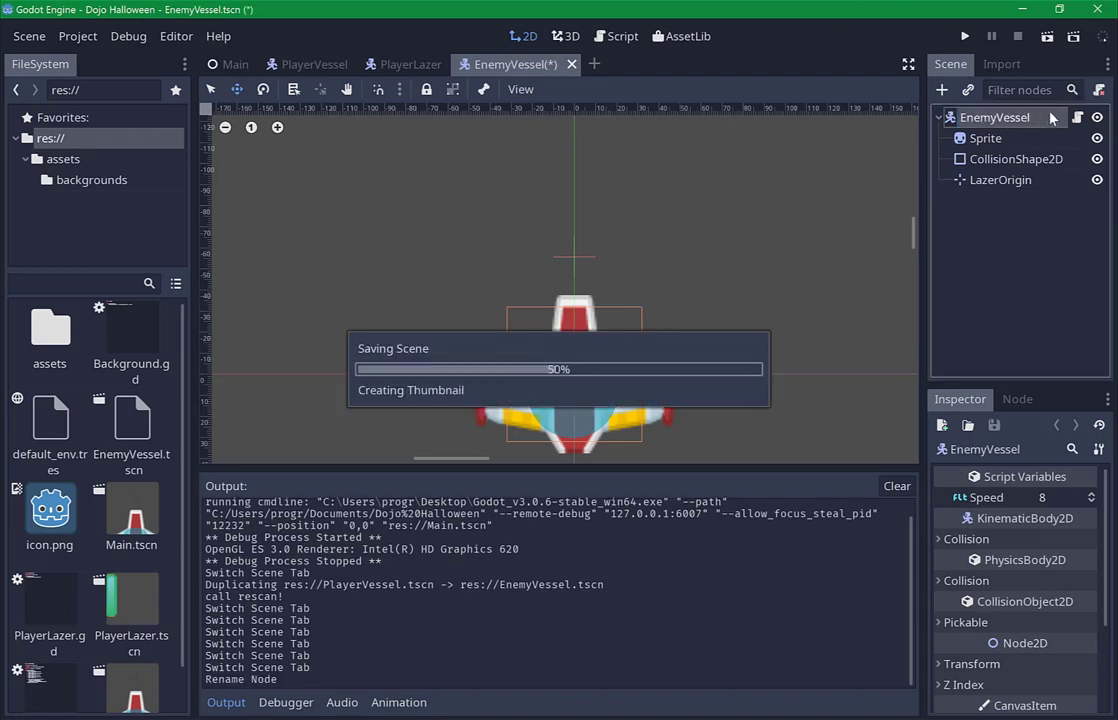
pyautogui.click(1077, 117)
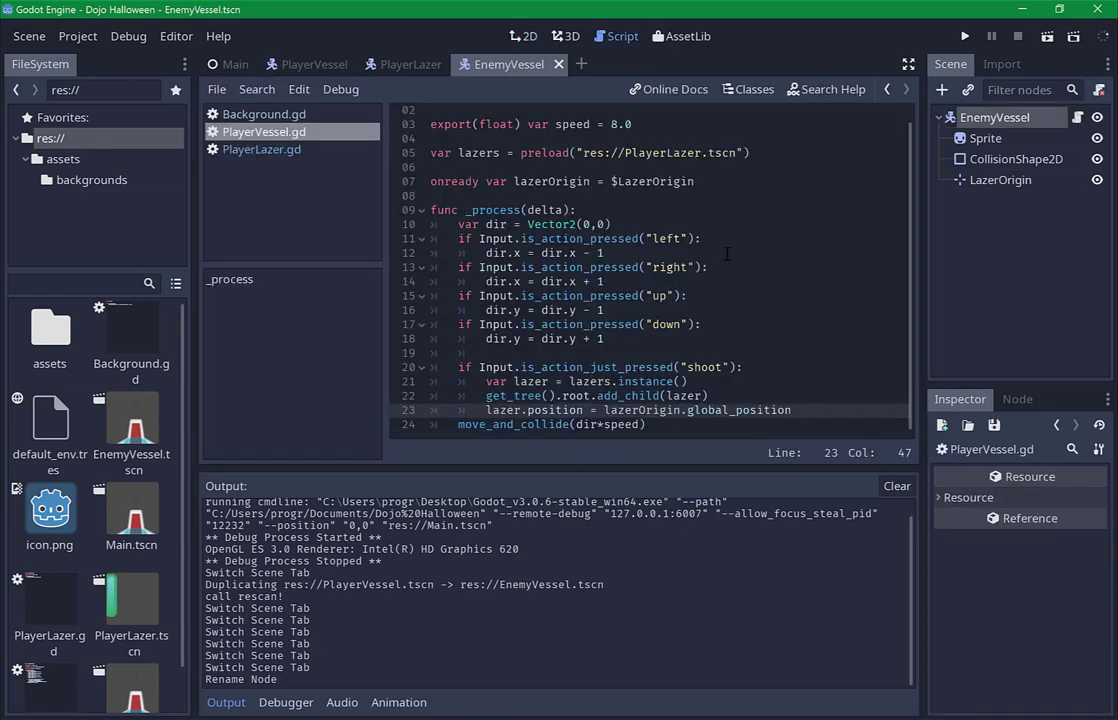
pyautogui.click(1044, 120)
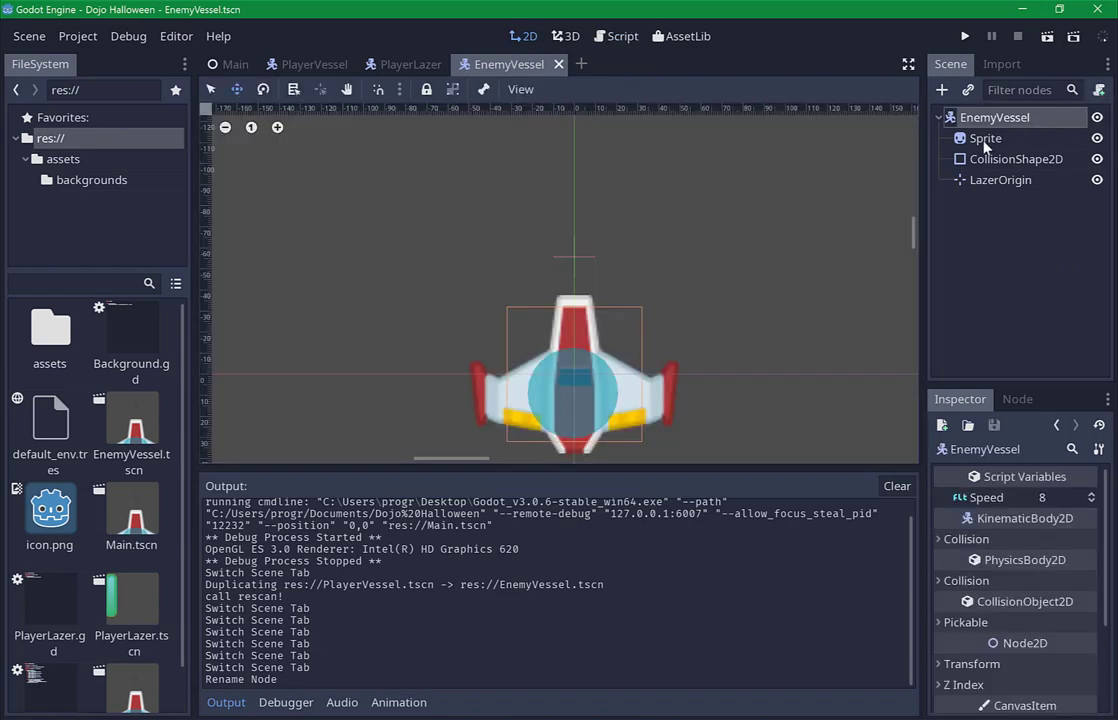
# Give the enemy's Sprite the enemyShip.png texture from the assets folder.
pyautogui.hotkey('ctrl', 's')
pyautogui.click(975, 139)
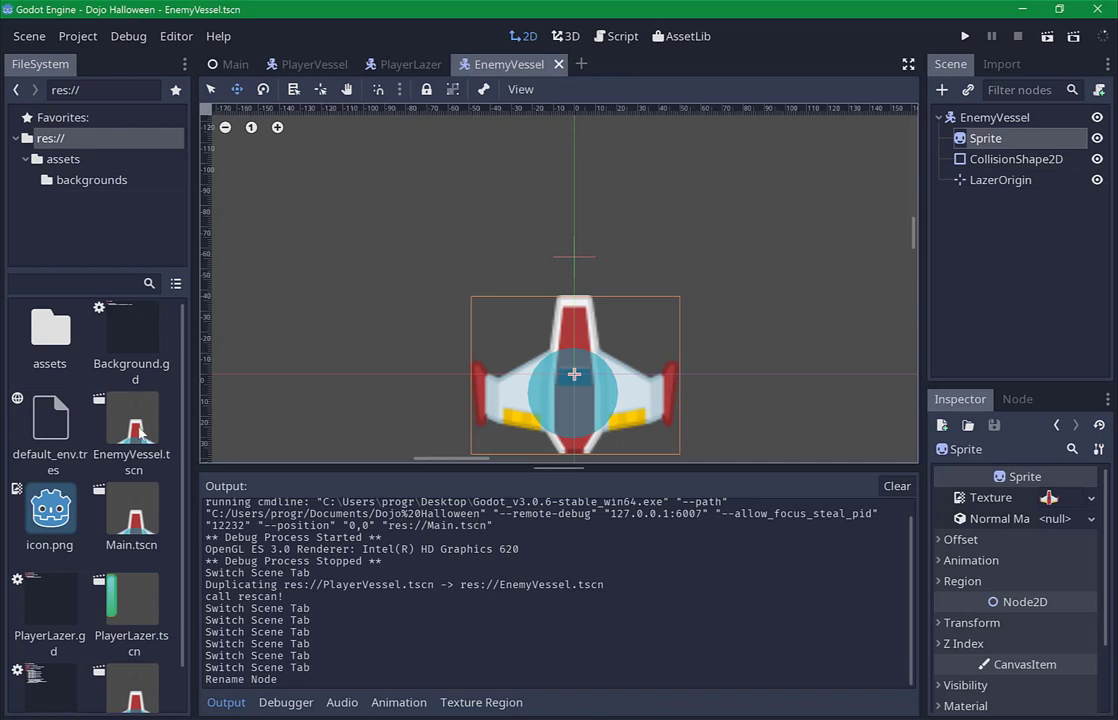
pyautogui.click(52, 179)
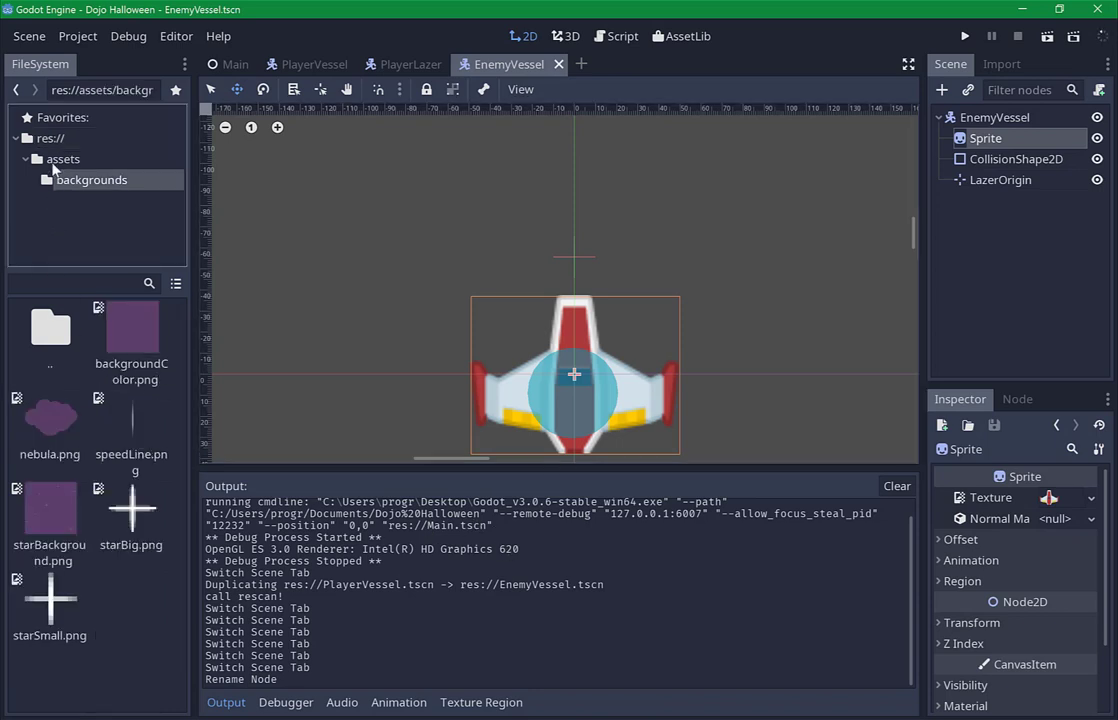
pyautogui.click(56, 162)
pyautogui.moveTo(50, 420)
pyautogui.mouseDown()
pyautogui.moveTo(1110, 526)
pyautogui.moveTo(1055, 497)
pyautogui.mouseUp()
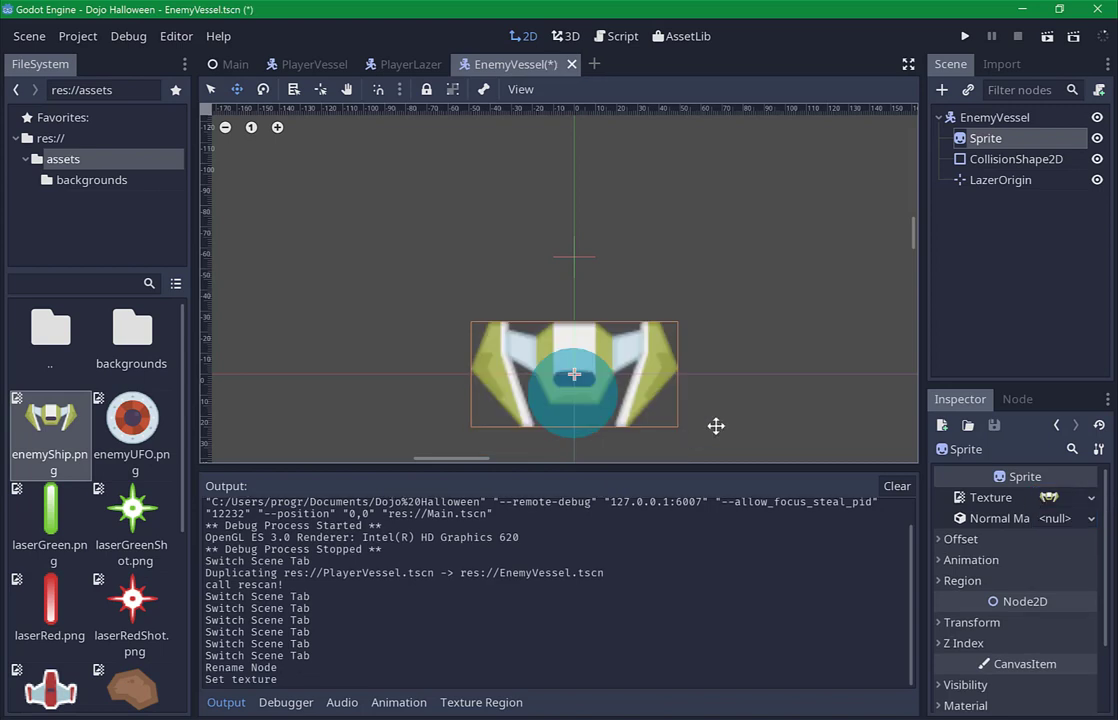
# Move the collision circle up over the ship body and save.
pyautogui.click(1012, 159)
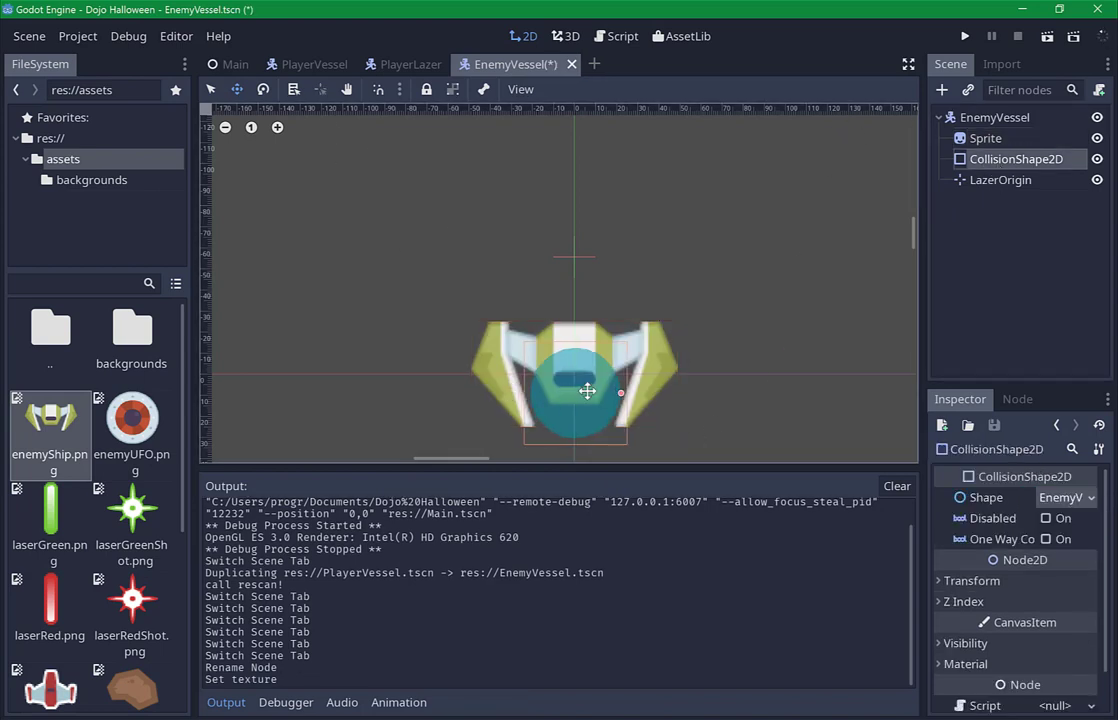
pyautogui.moveTo(580, 405); pyautogui.dragTo(574, 386)
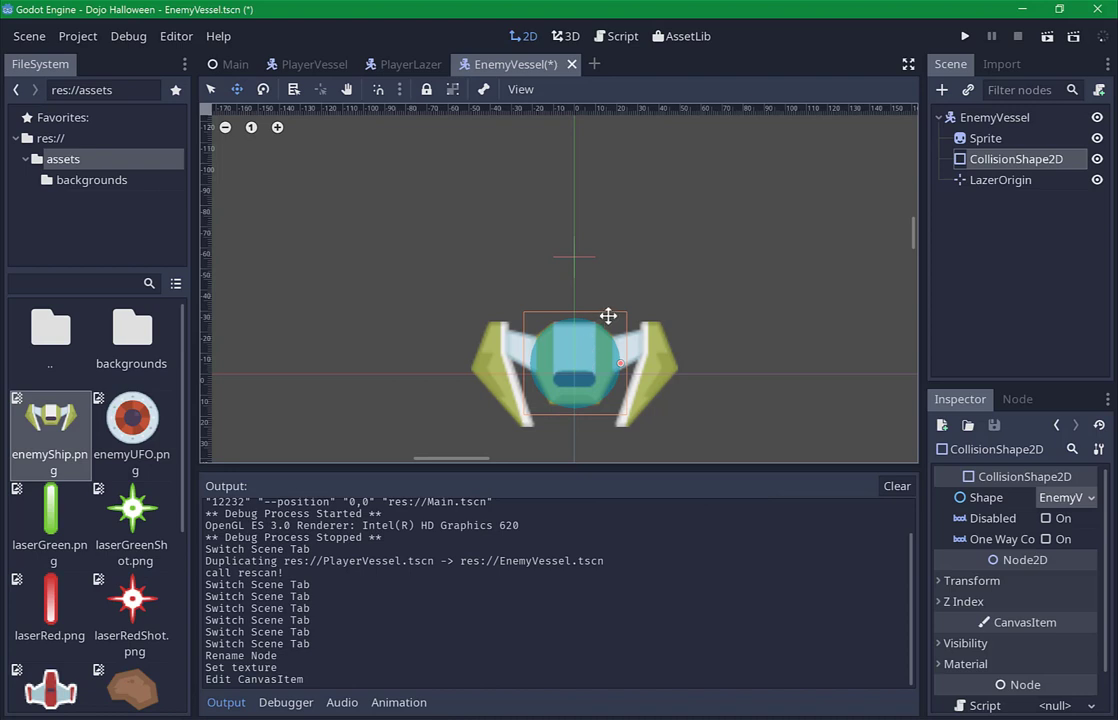
pyautogui.hotkey('ctrl', 's')
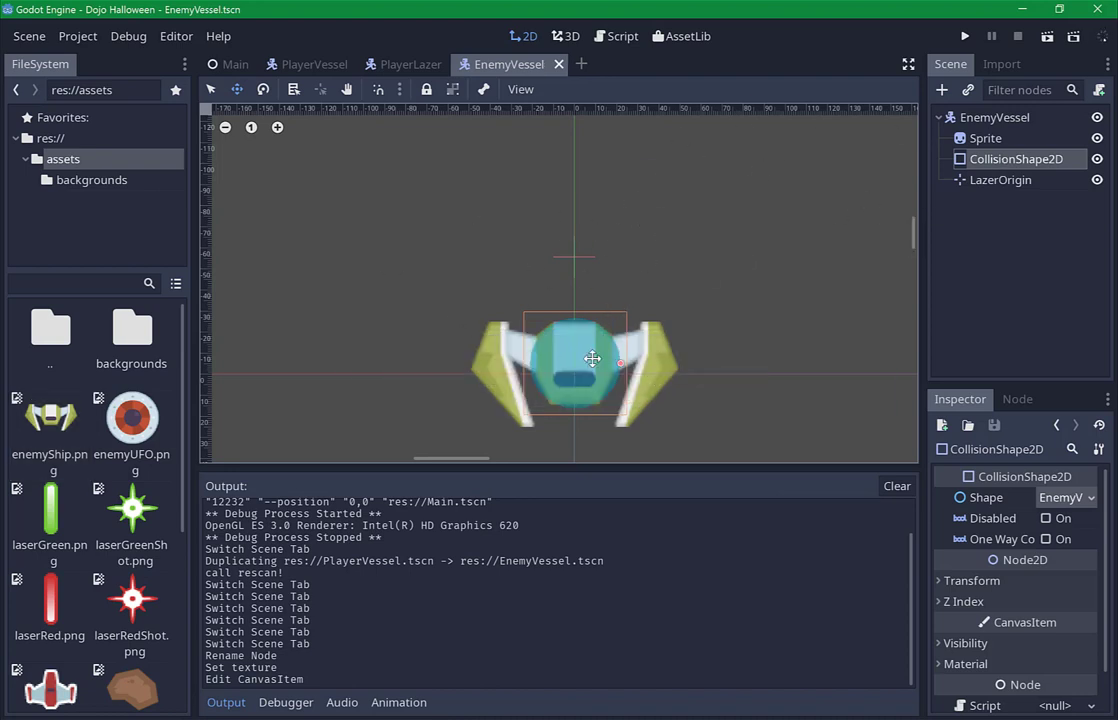
# Place the LazerOrigin just below the enemy ship and save the scene.
pyautogui.click(990, 180)
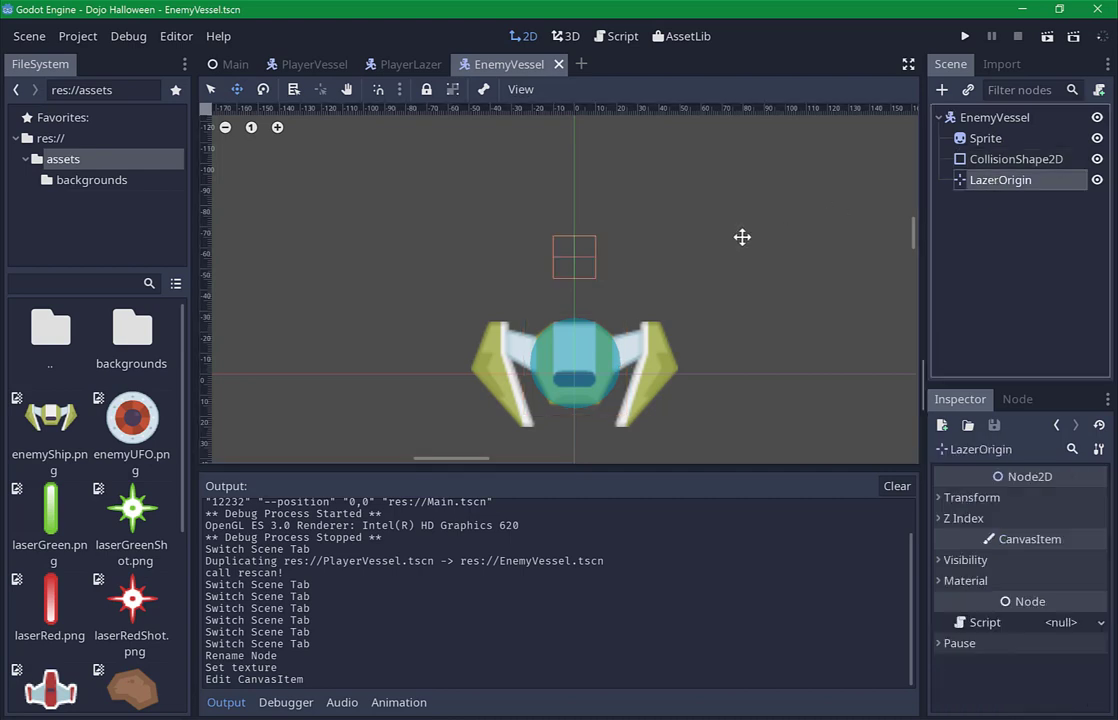
pyautogui.moveTo(651, 237)
pyautogui.mouseDown()
pyautogui.moveTo(656, 402)
pyautogui.moveTo(645, 392)
pyautogui.mouseUp()
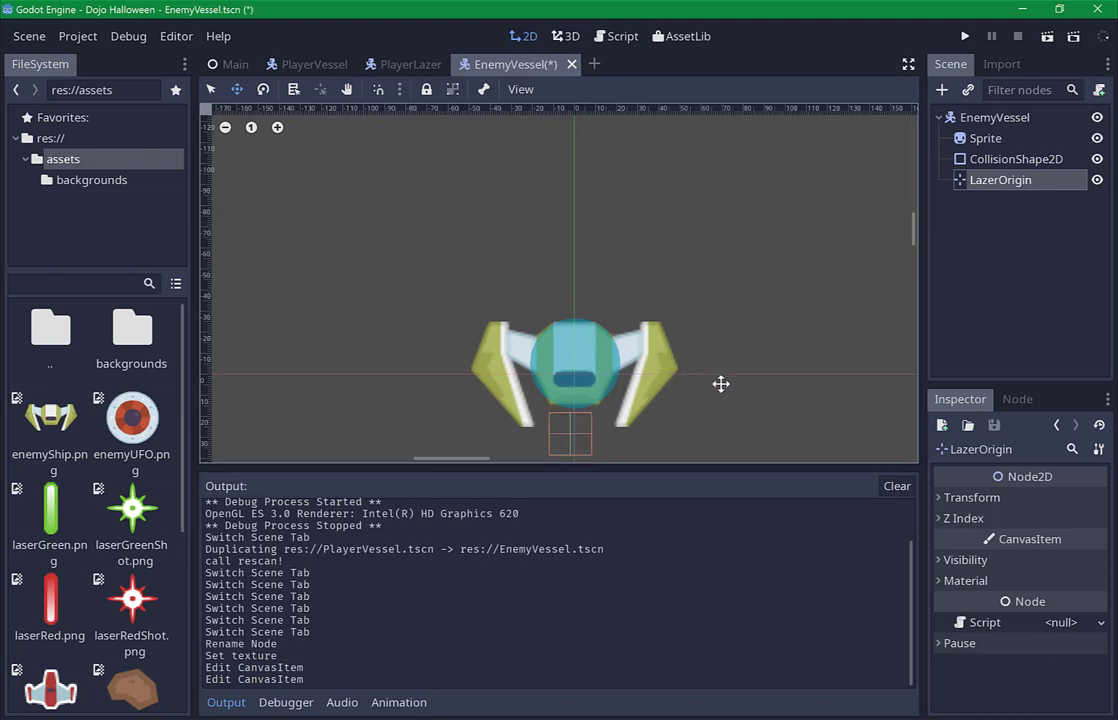
pyautogui.moveTo(726, 384); pyautogui.dragTo(727, 385)
pyautogui.hotkey('ctrl', 's')
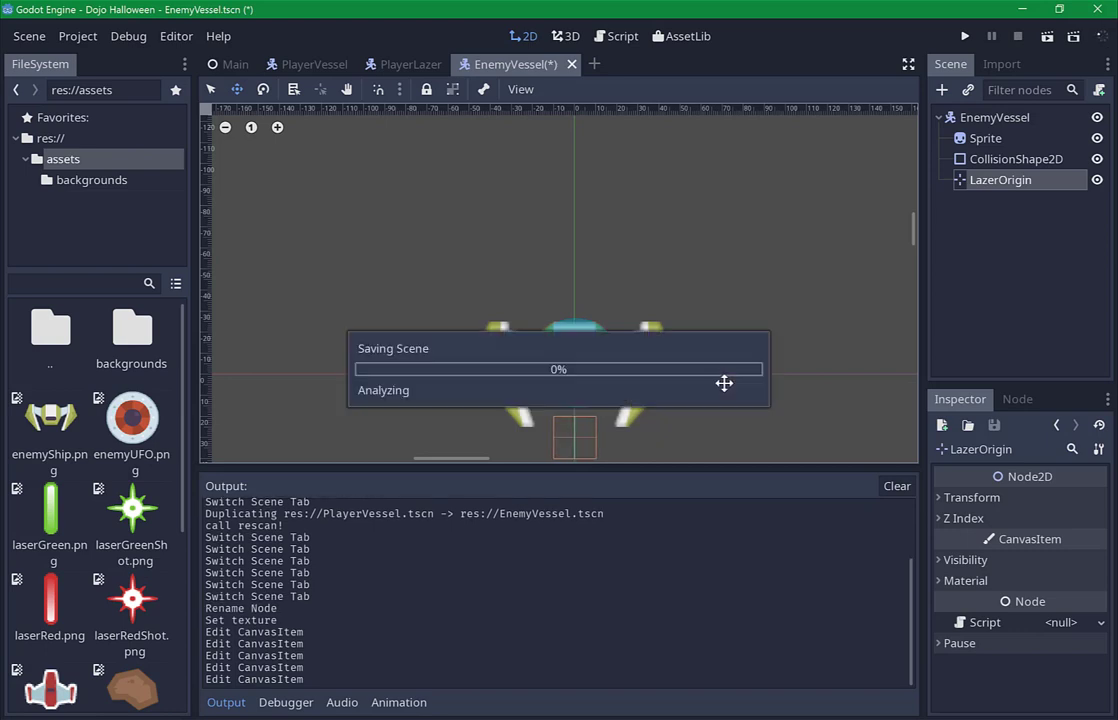
pyautogui.click(999, 118)
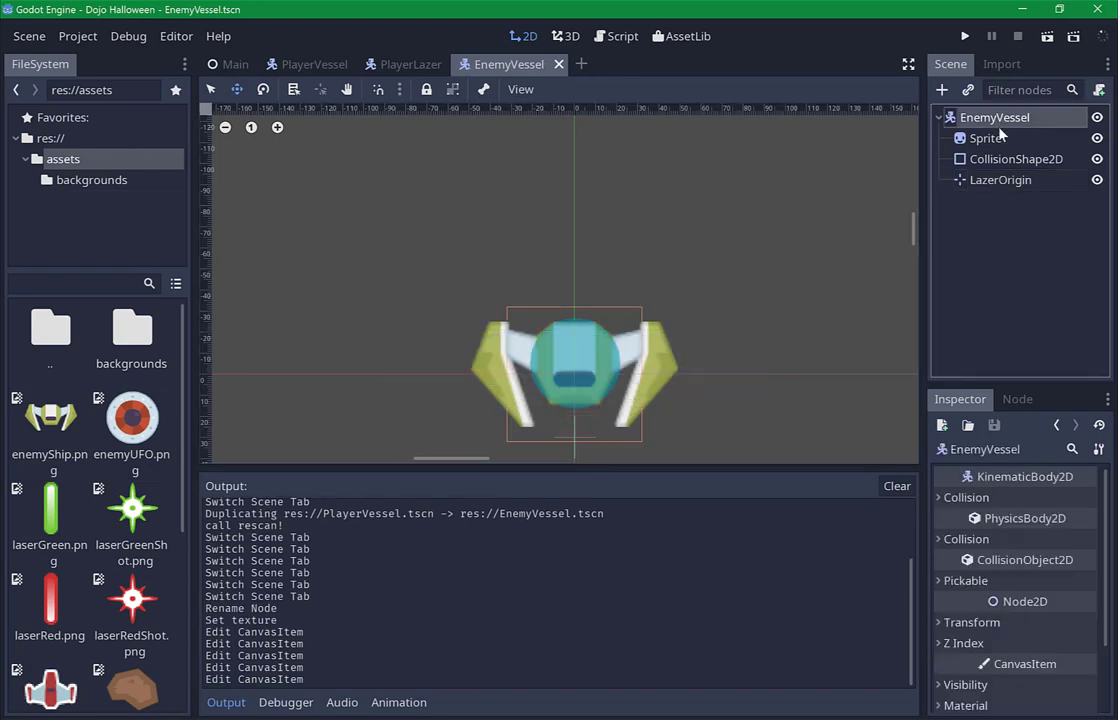
# Attach a new EnemyVessel.gd script to the EnemyVessel node.
pyautogui.click(1100, 91)
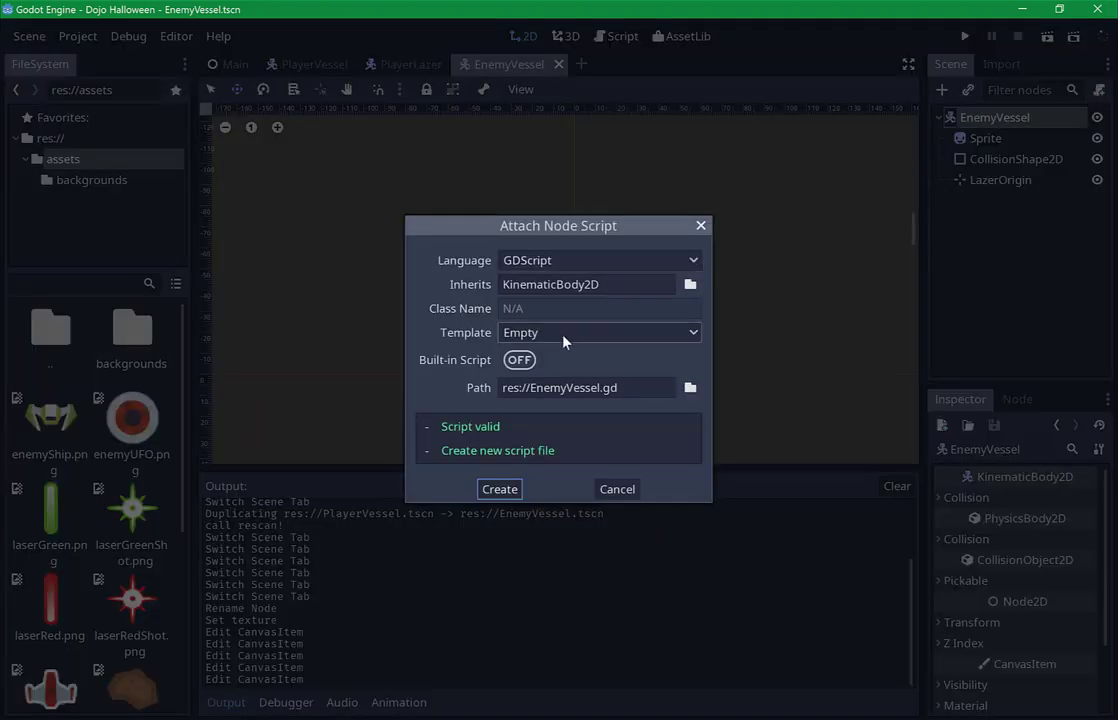
pyautogui.click(498, 489)
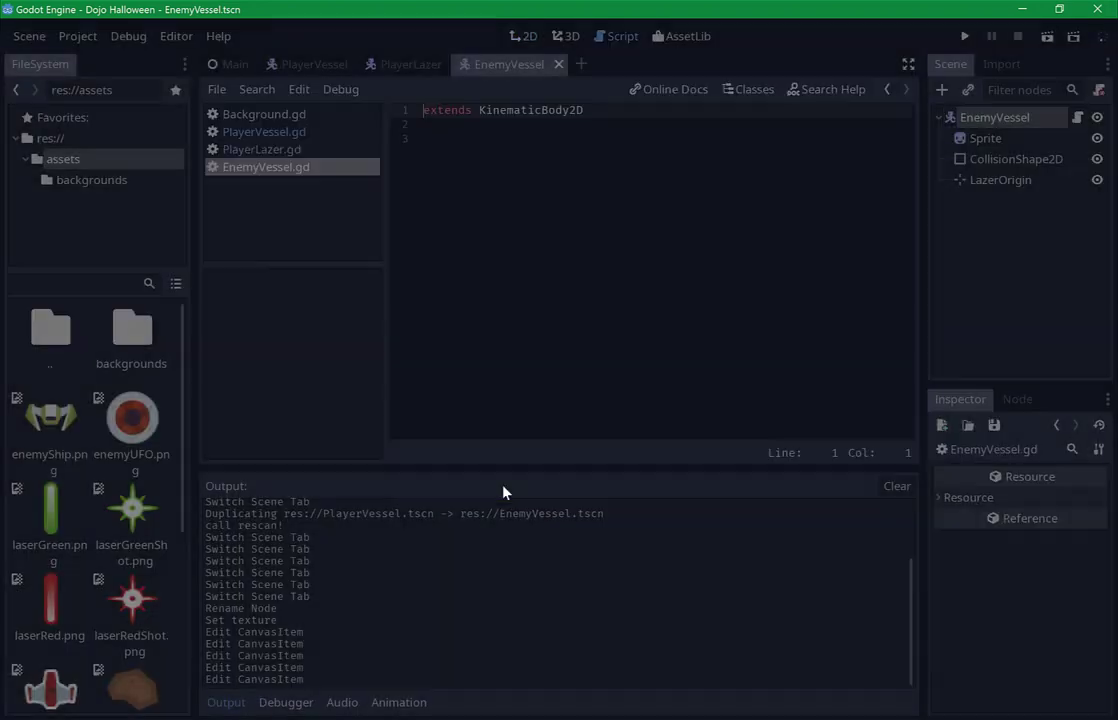
pyautogui.click(710, 187)
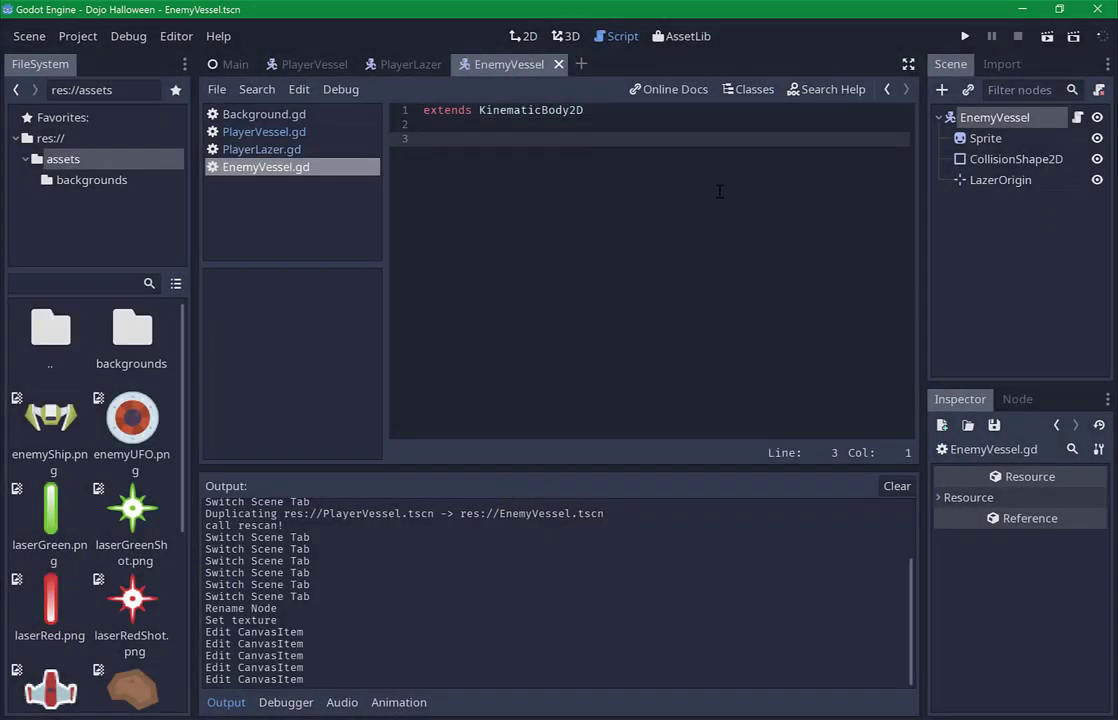
pyautogui.hotkey('ctrl', 's')
# Add a _process(delta) function that calls move_and_collide(Vector2()).
pyautogui.write('func _pro')
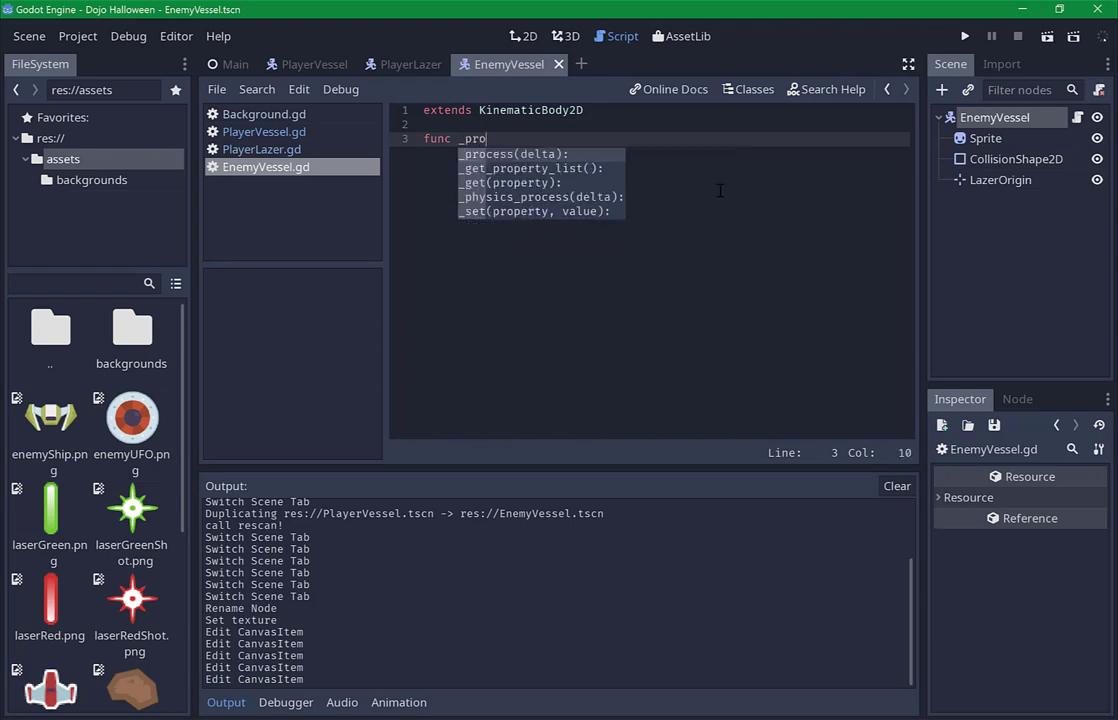
pyautogui.press('Return')
pyautogui.press('Return')
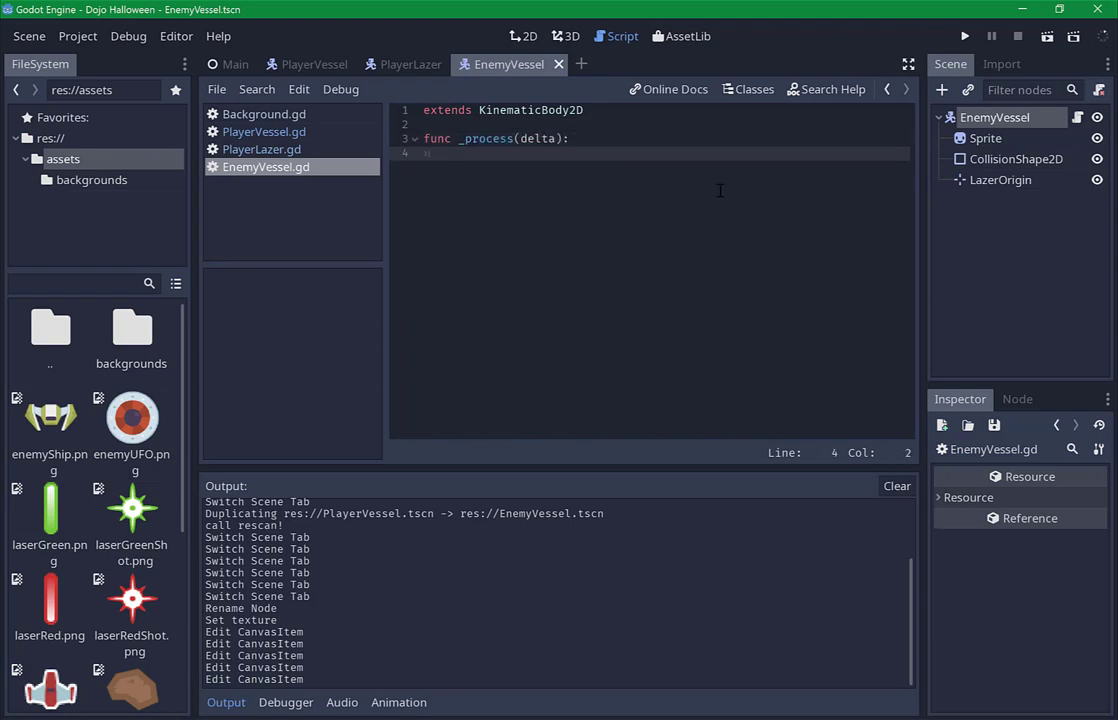
pyautogui.write('mov')
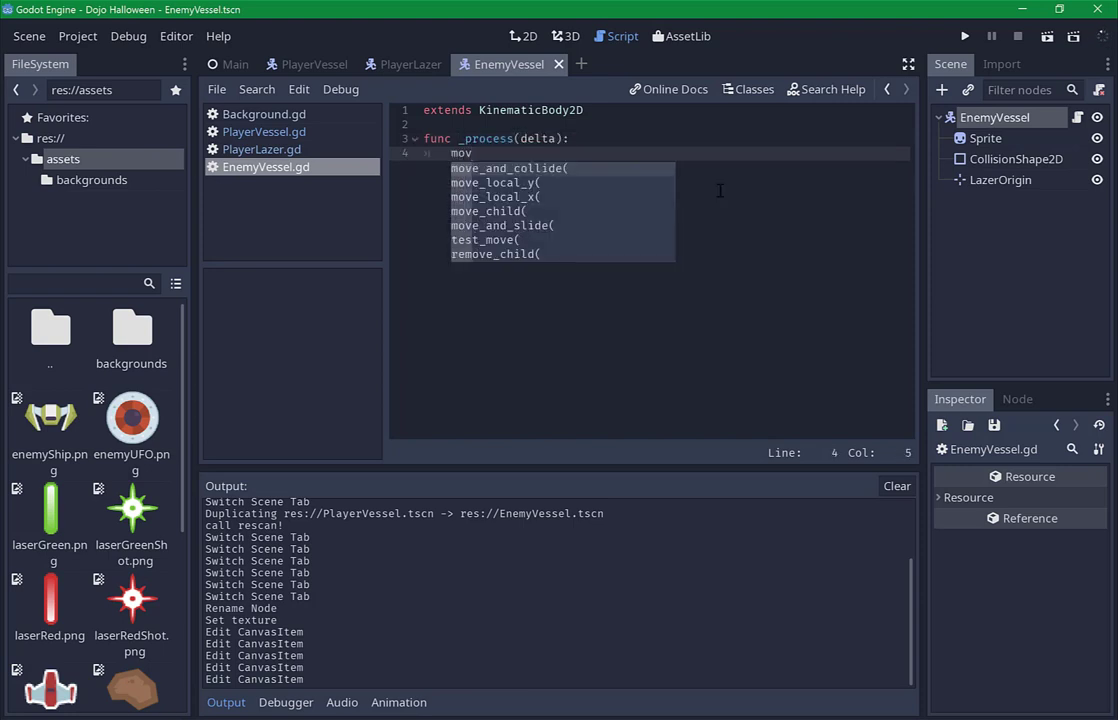
pyautogui.press('Return')
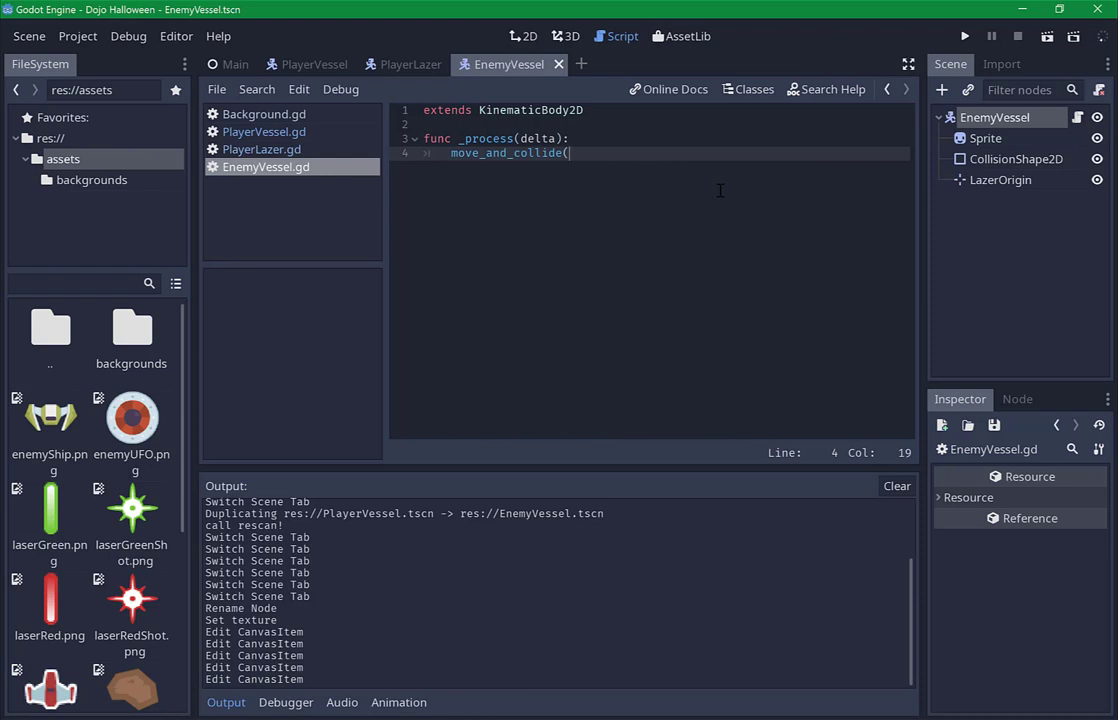
pyautogui.write('Vect')
pyautogui.press('Return')
pyautogui.write('))')
# Set the motion vector to Vector2(0,32) and save the script.
pyautogui.press('Left')
pyautogui.write('0')
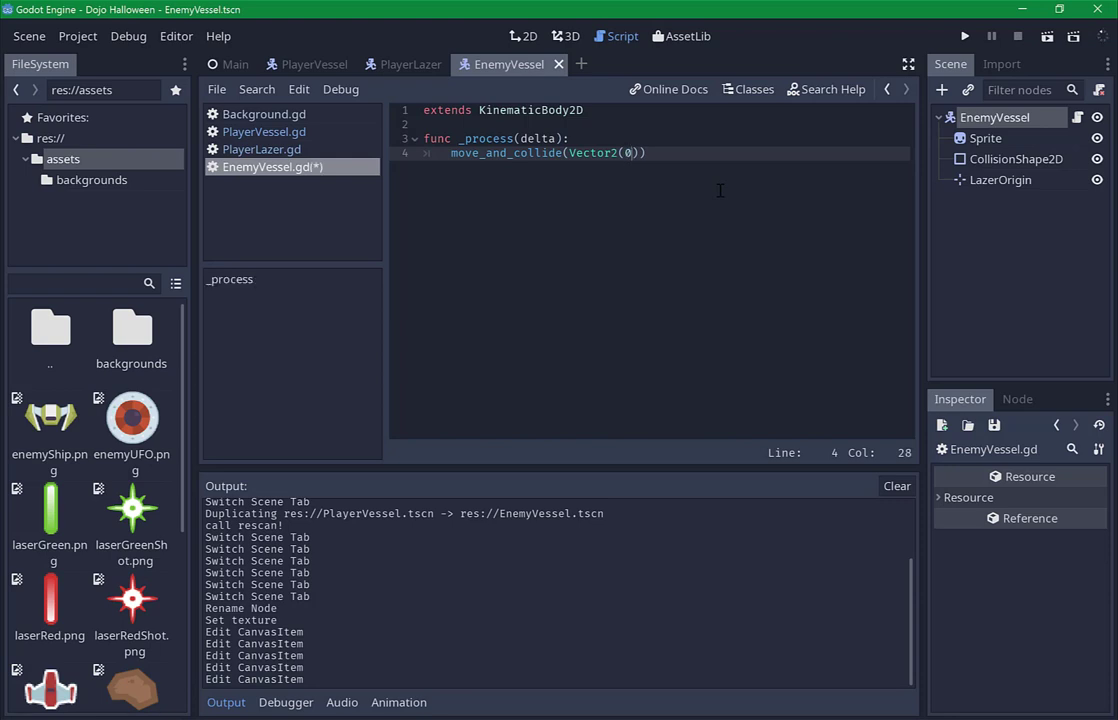
pyautogui.write(',')
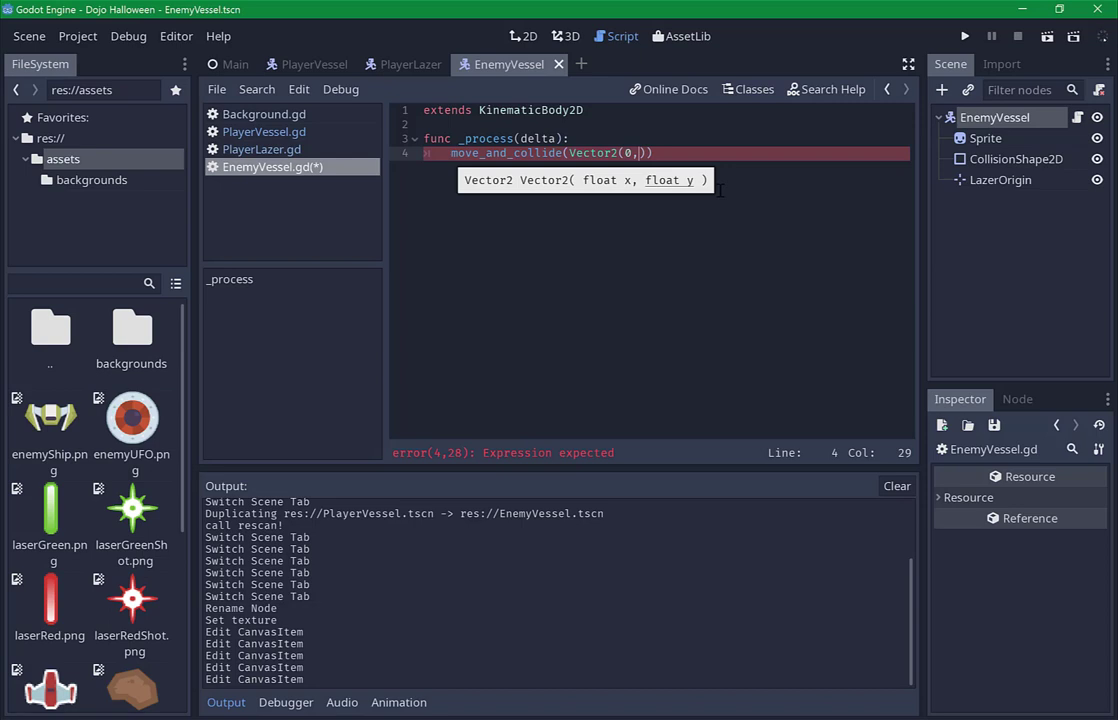
pyautogui.write('16')
pyautogui.press('BackSpace')
pyautogui.press('Delete')
pyautogui.write('32')
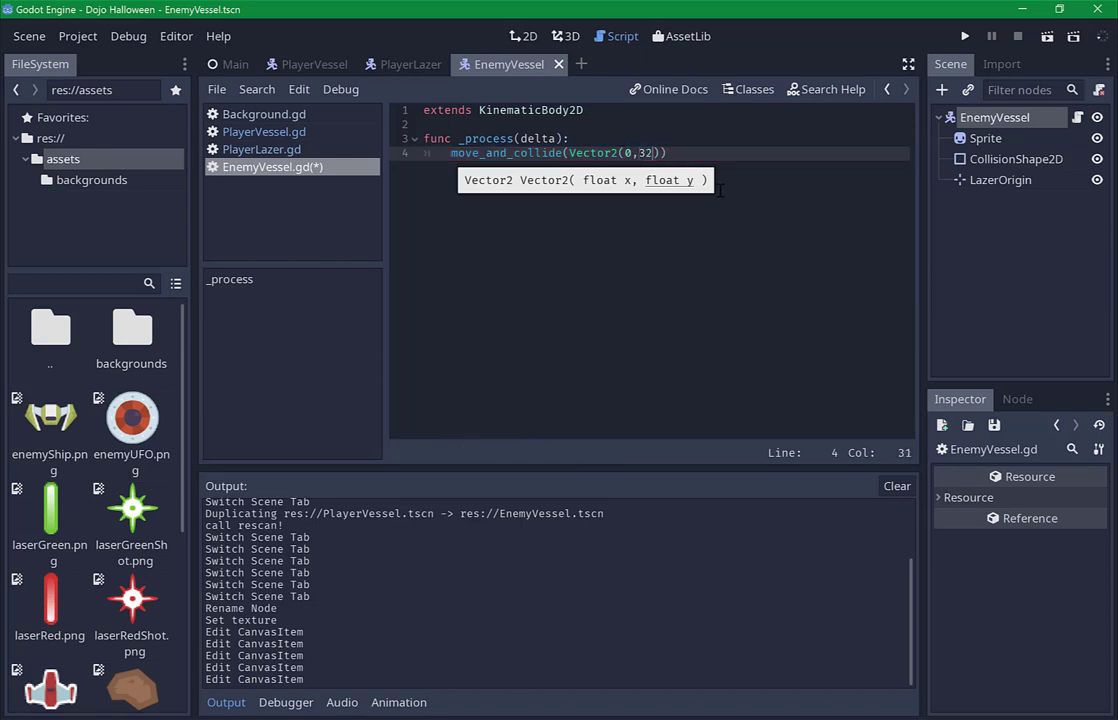
pyautogui.hotkey('ctrl', 's')
pyautogui.write('))')
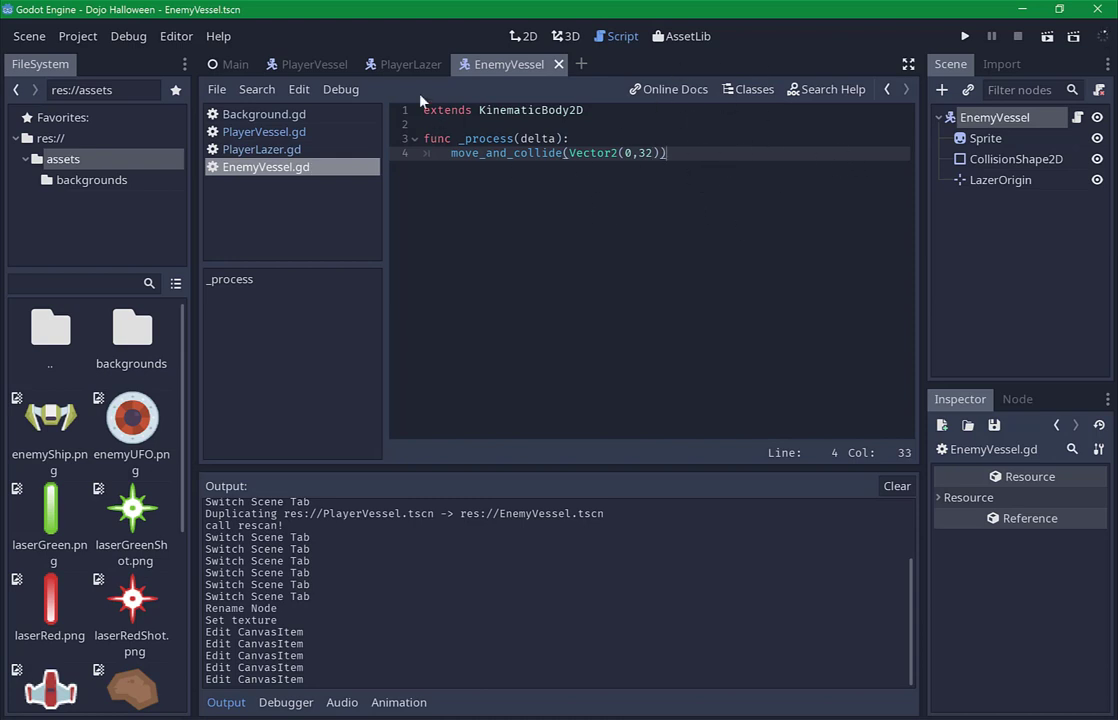
# Switch to the Main scene's 2D view and add a Timer node to its tree.
pyautogui.click(230, 64)
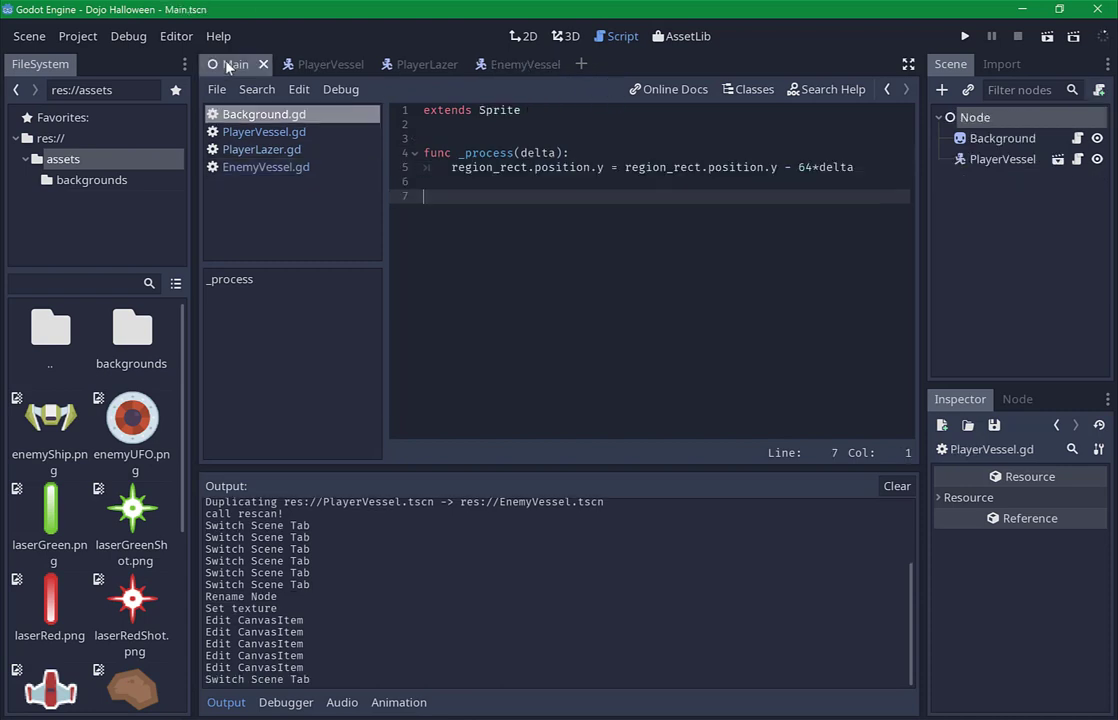
pyautogui.click(522, 36)
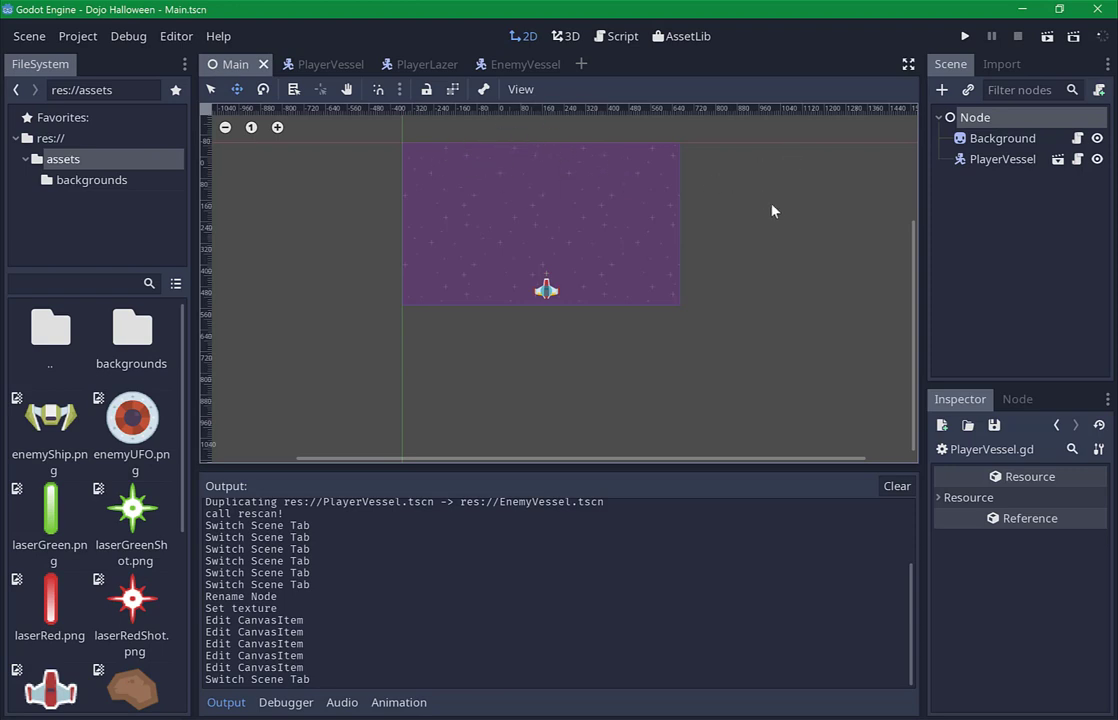
pyautogui.moveTo(613, 110); pyautogui.dragTo(636, 190, button='middle')
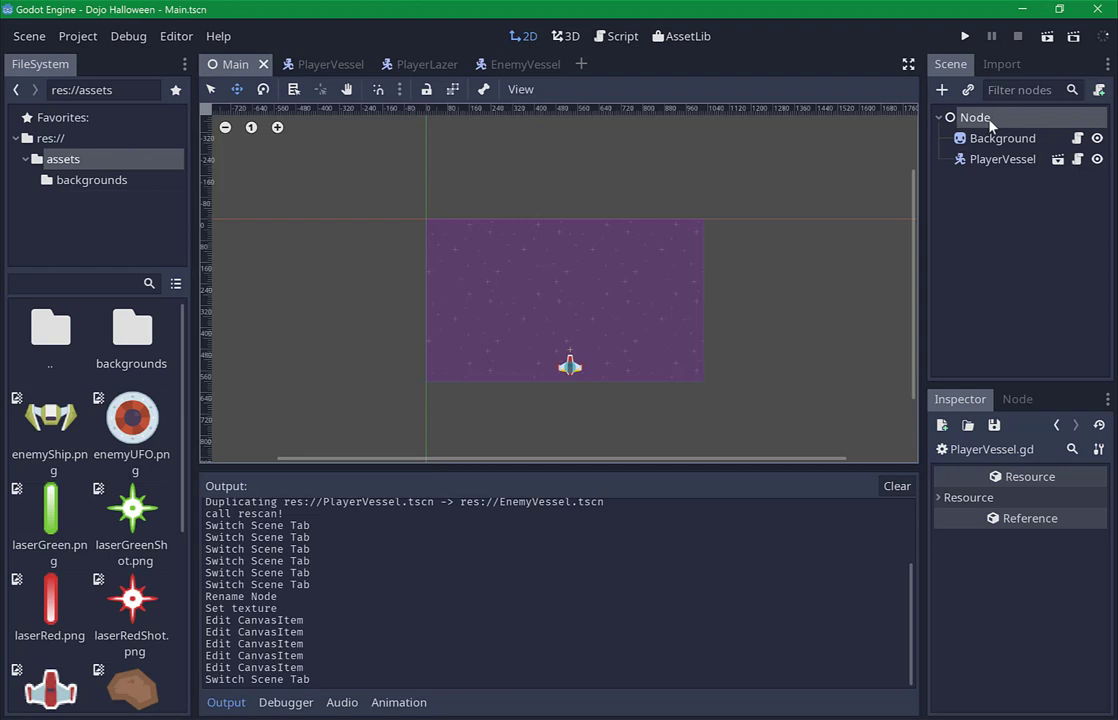
pyautogui.click(940, 92)
pyautogui.write('ti')
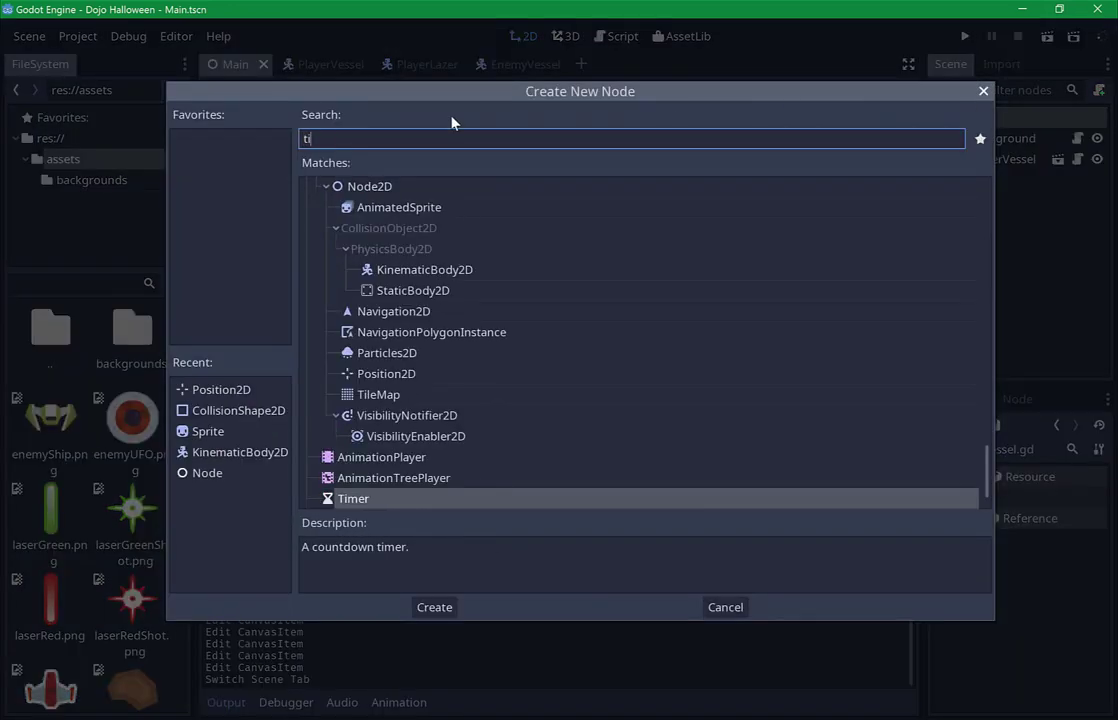
pyautogui.write('mer')
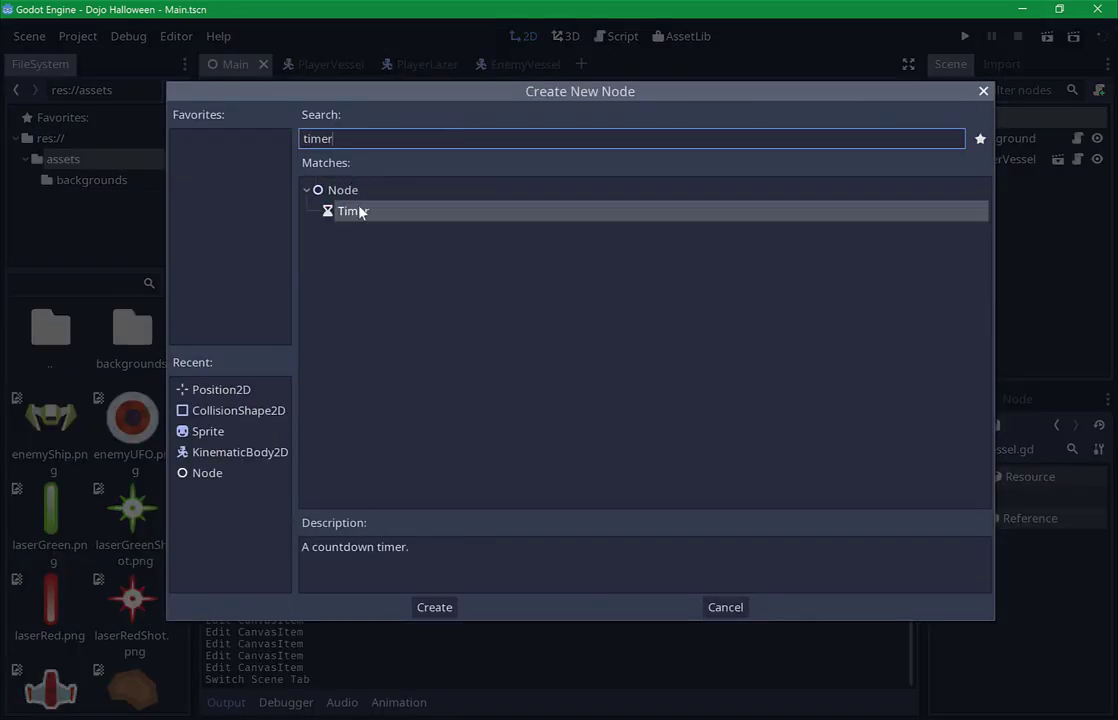
pyautogui.doubleClick(357, 211)
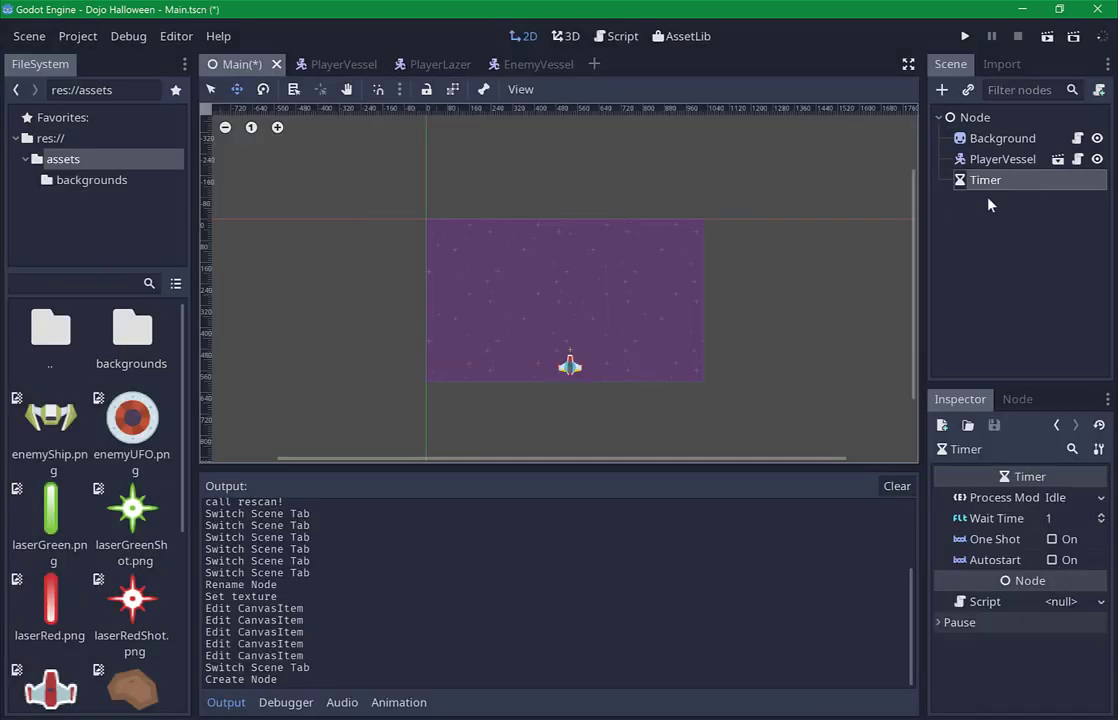
# Rename the Main scene's root node to Main and save.
pyautogui.click(1015, 399)
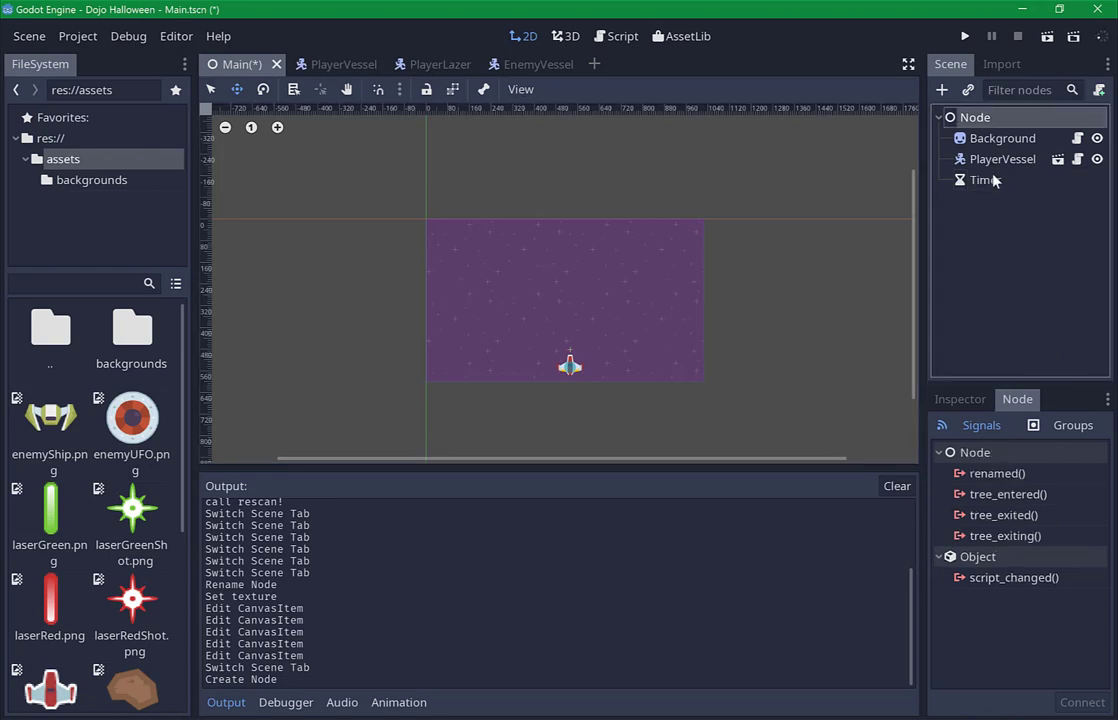
pyautogui.click(986, 119)
pyautogui.click(995, 118)
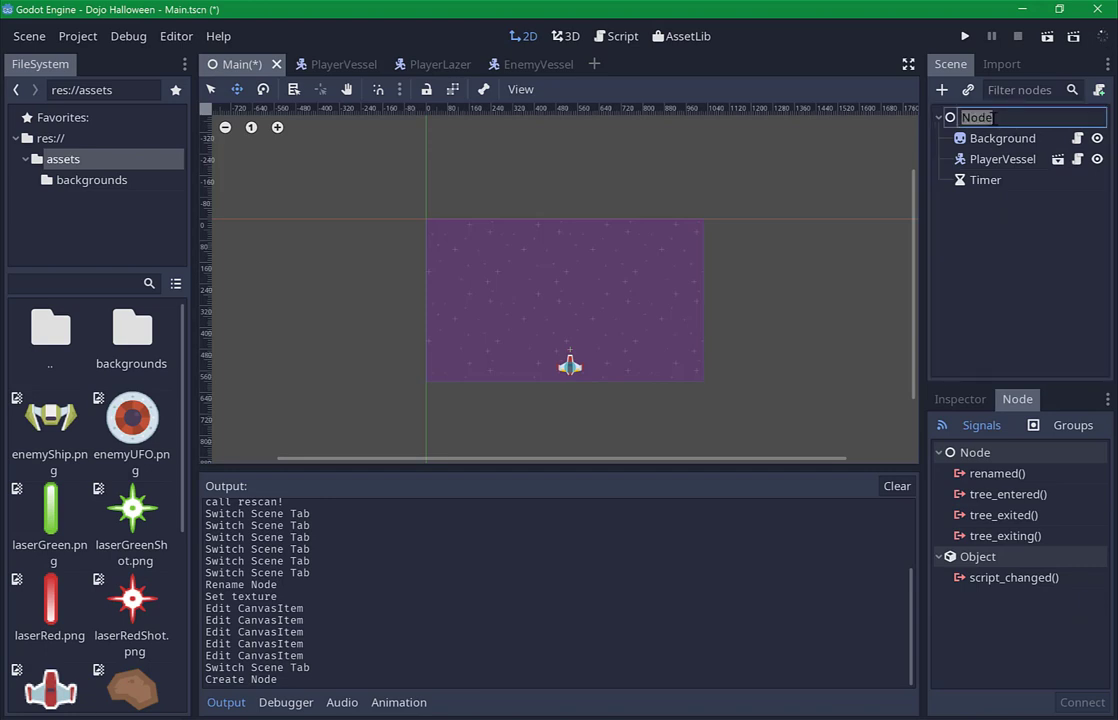
pyautogui.write('Main')
pyautogui.press('Return')
pyautogui.hotkey('ctrl', 's')
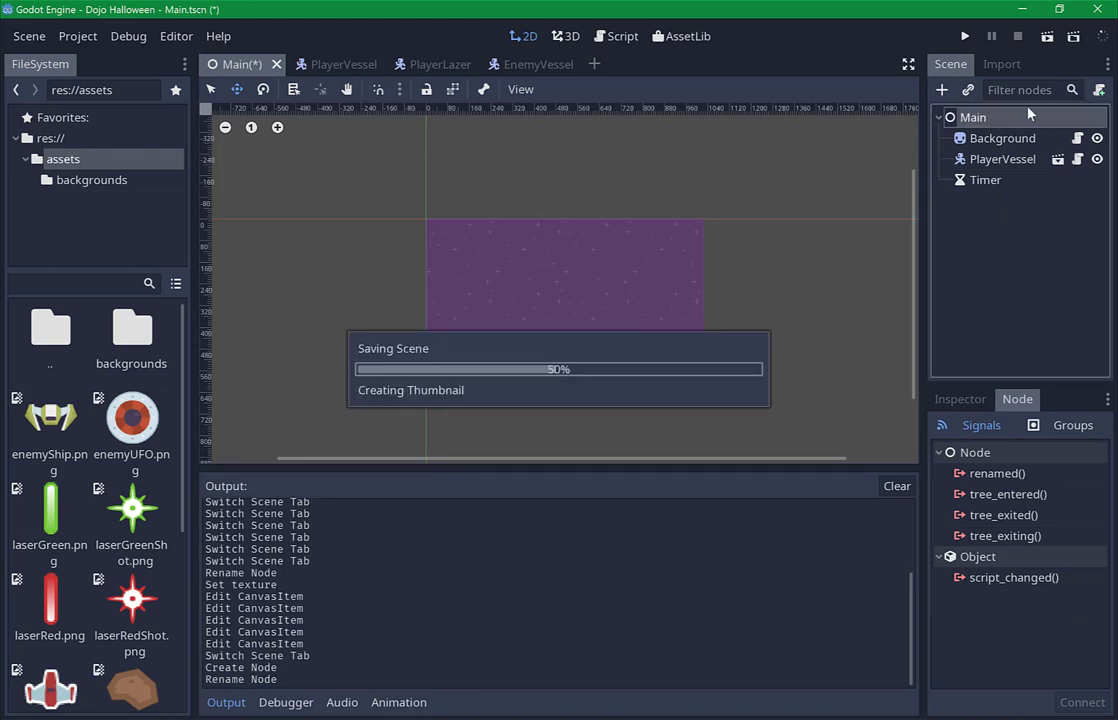
# Attach a new empty Main.gd script to Main and return to the 2D view.
pyautogui.click(1099, 91)
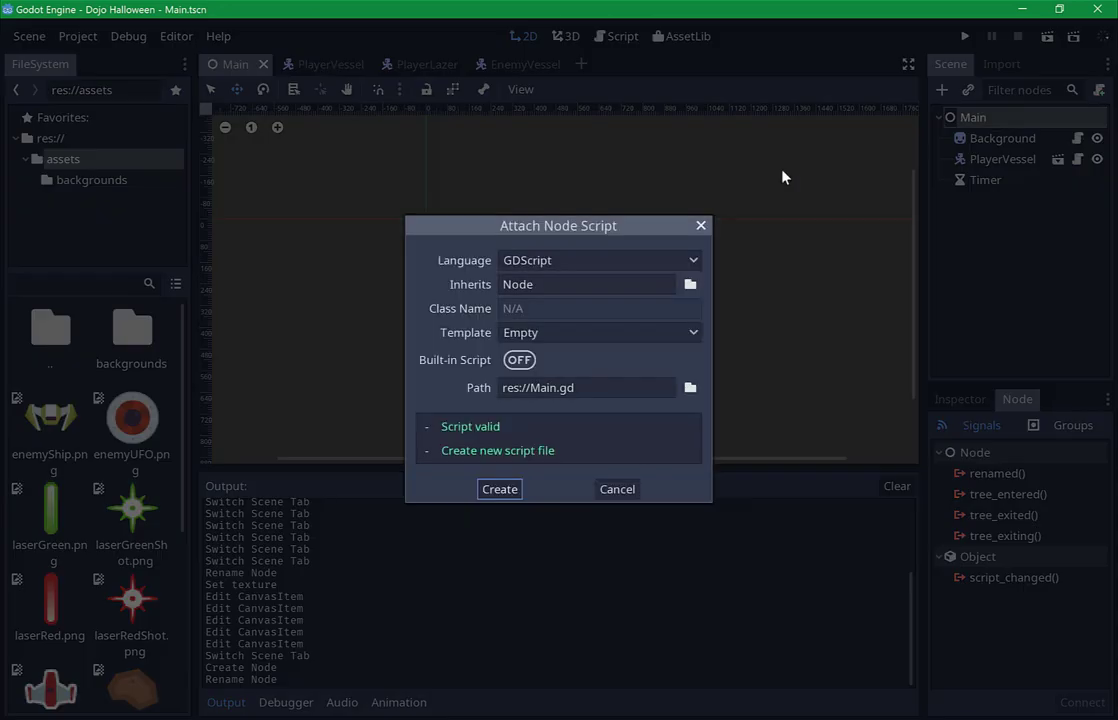
pyautogui.click(497, 490)
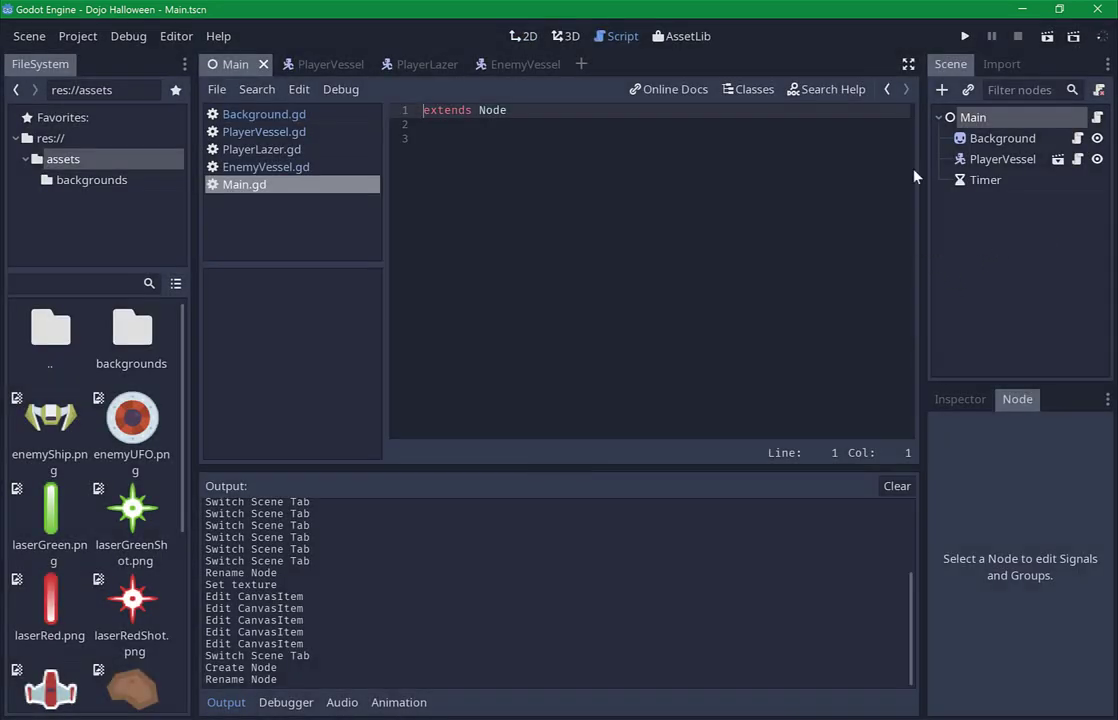
pyautogui.click(523, 36)
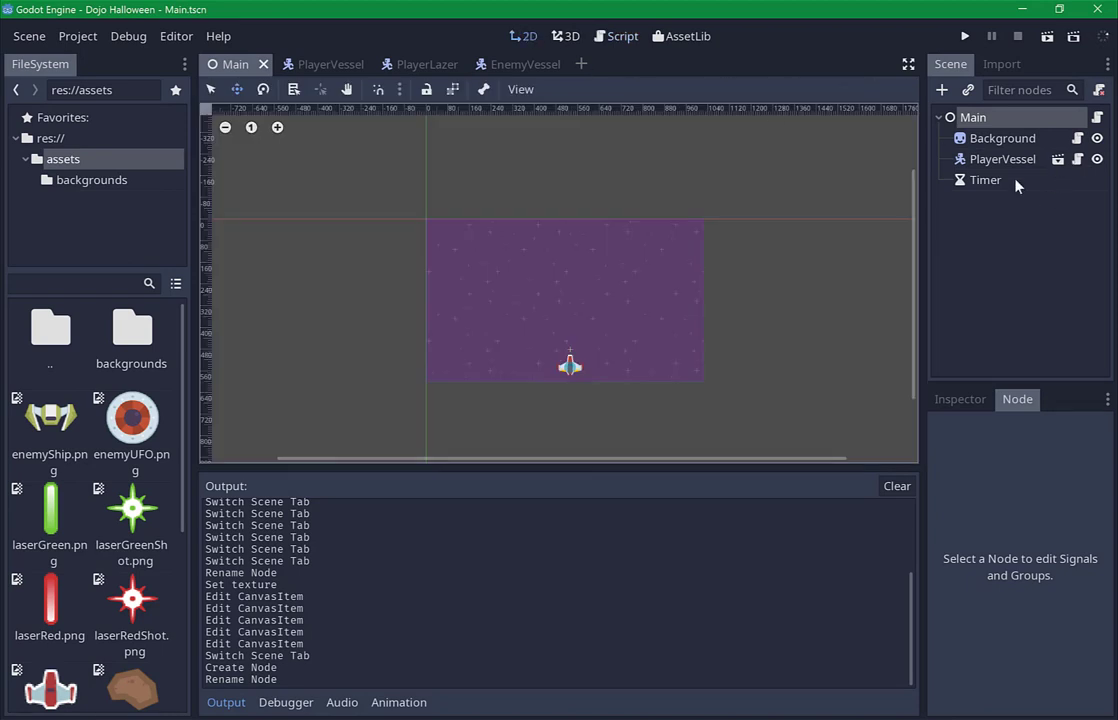
pyautogui.click(985, 180)
# Connect the Timer's timeout signal to Main's _on_Timer_timeout and save.
pyautogui.doubleClick(995, 476)
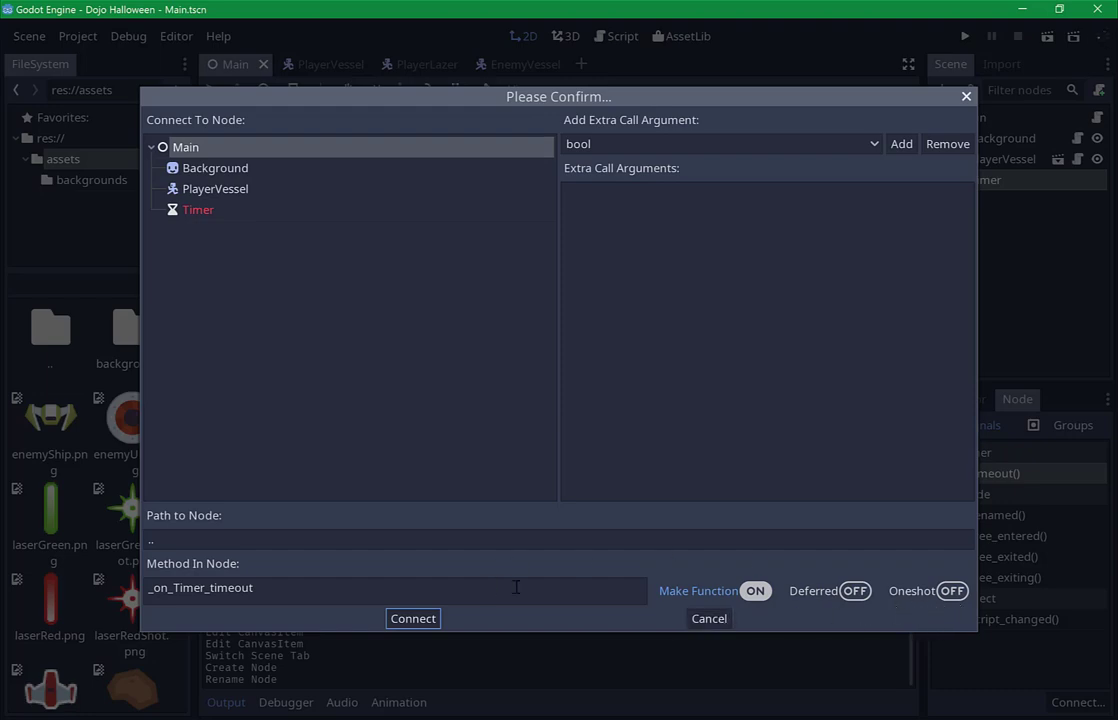
pyautogui.click(408, 619)
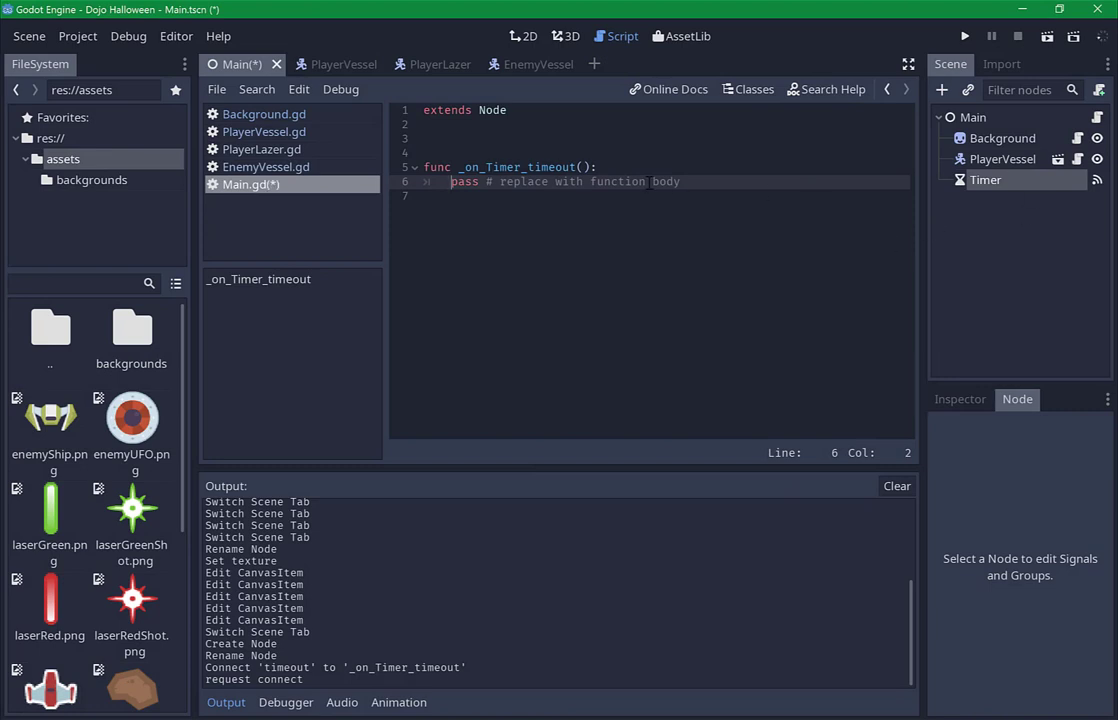
pyautogui.hotkey('ctrl', 's')
pyautogui.click(802, 185)
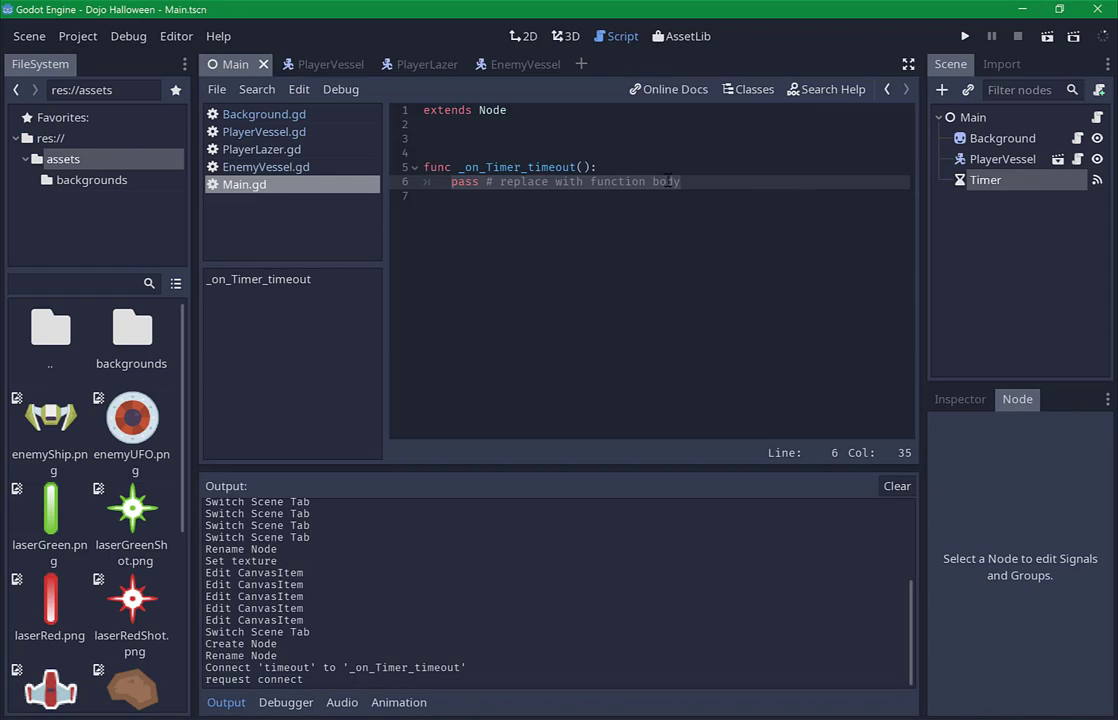
pyautogui.click(658, 122)
pyautogui.press('Return')
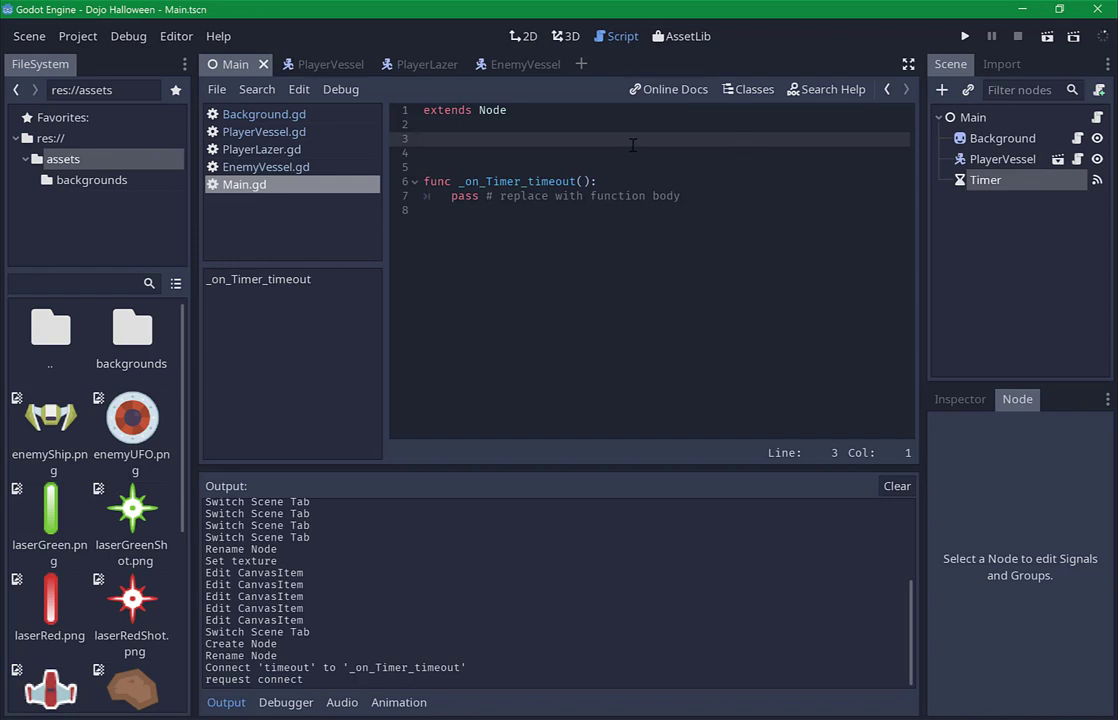
# Start the line var enemies = preload( in Main.gd and look through the path suggestions.
pyautogui.write('var enemies')
pyautogui.write(' = preload')
pyautogui.write('(')
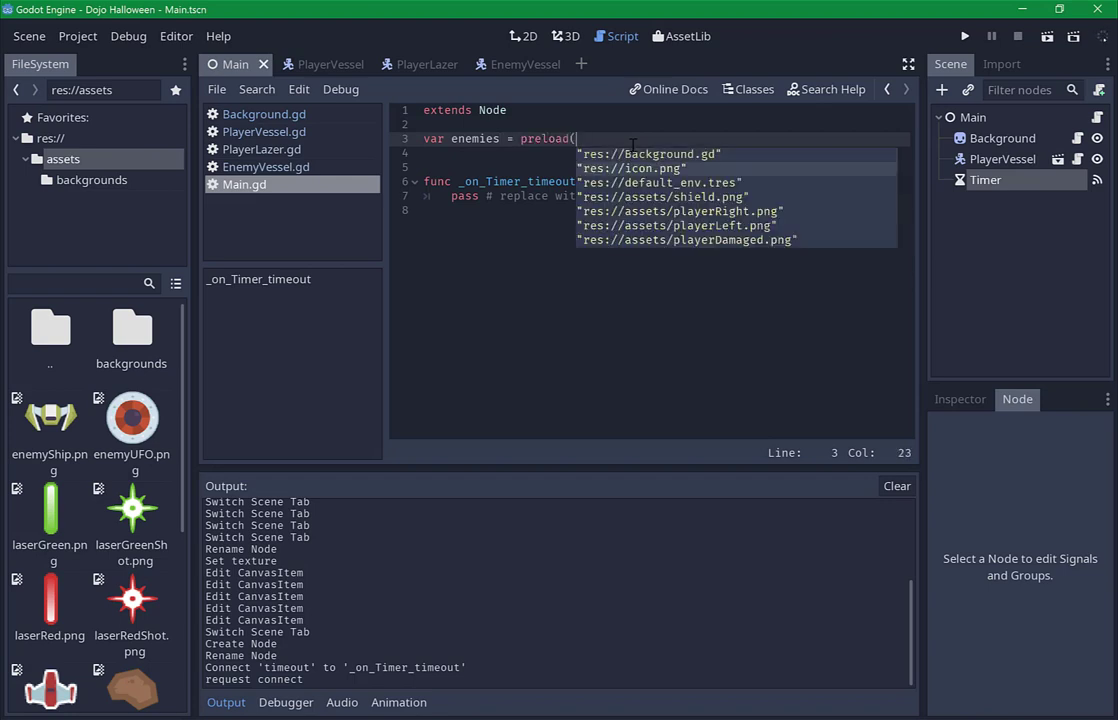
pyautogui.press('Down')
pyautogui.press('Down')
pyautogui.press('Down')
pyautogui.press('Down')
pyautogui.press('Down')
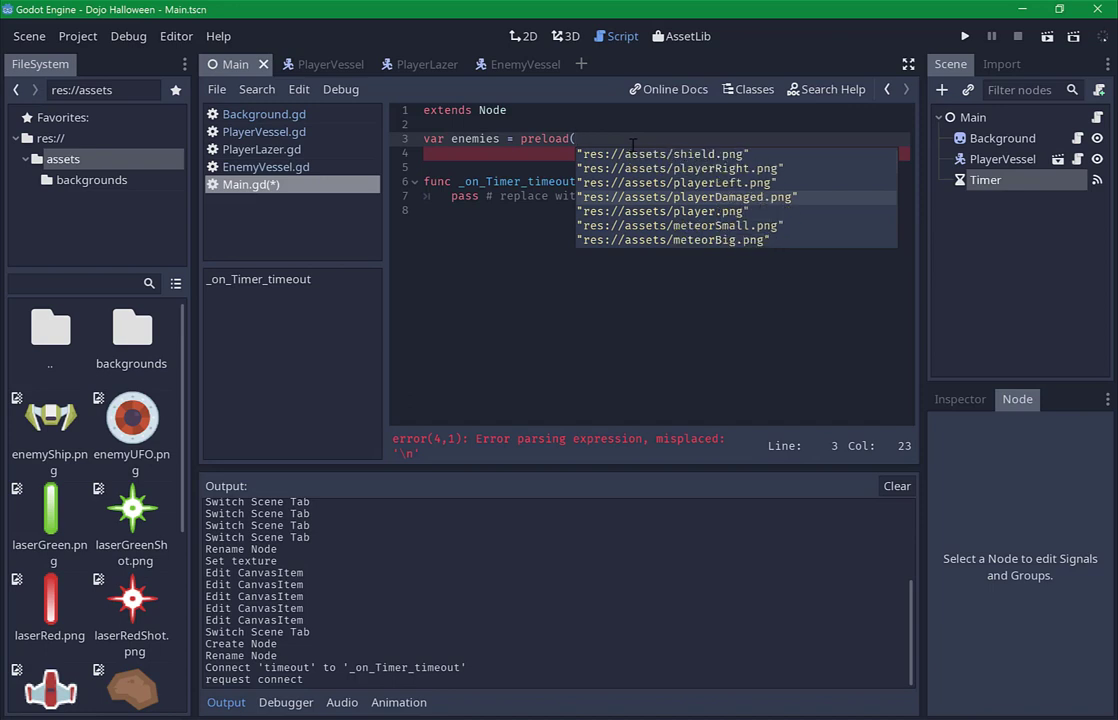
pyautogui.press('Down')
pyautogui.press('Down')
pyautogui.press('Down')
pyautogui.press('Down')
pyautogui.press('Down')
pyautogui.press('Down')
pyautogui.press('Down')
pyautogui.press('Down')
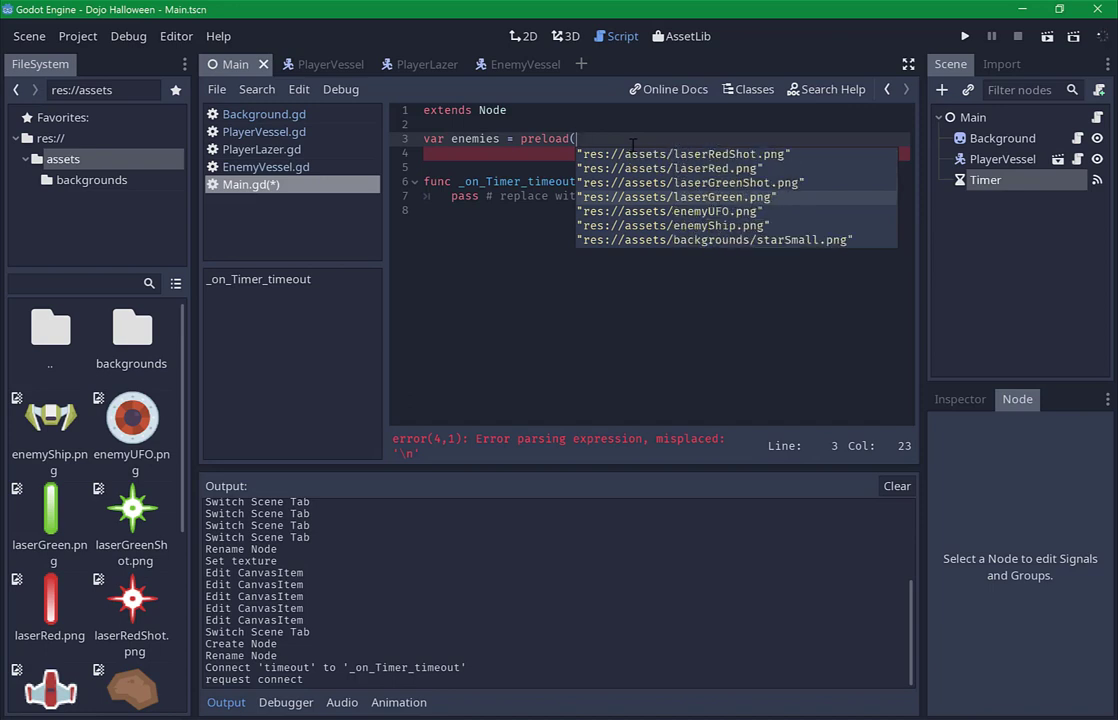
pyautogui.press('Down')
pyautogui.press('Down')
pyautogui.press('Up')
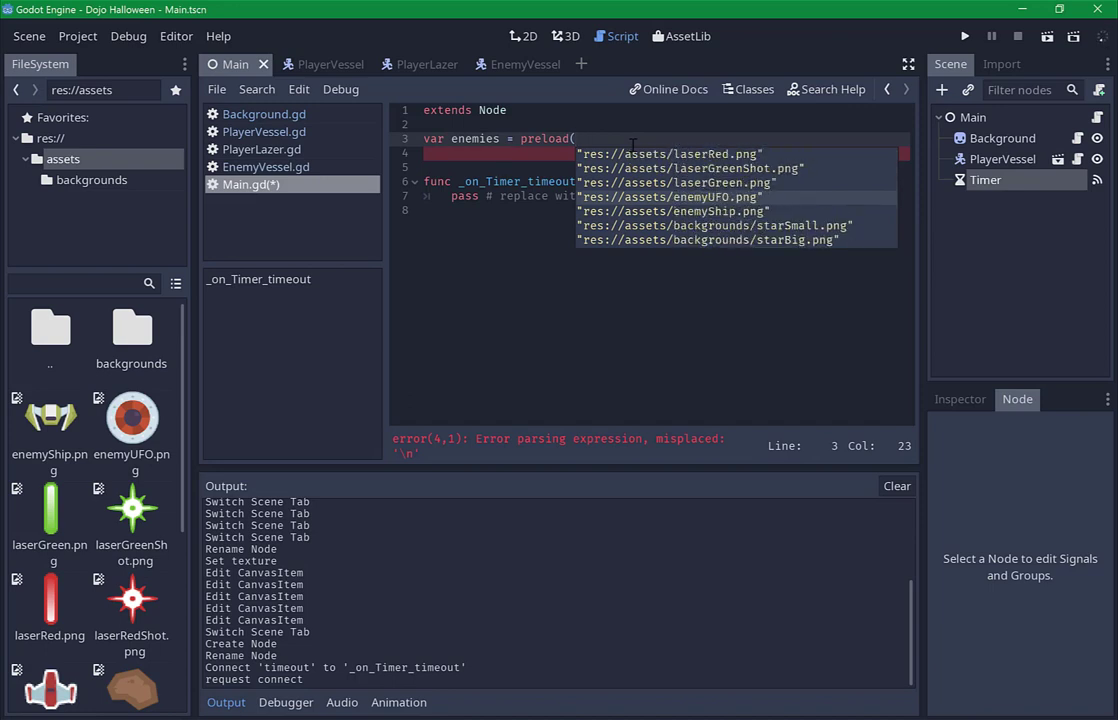
pyautogui.press('Up')
pyautogui.press('Up')
pyautogui.press('Up')
pyautogui.press('Up')
pyautogui.press('Up')
pyautogui.press('Up')
pyautogui.press('Up')
pyautogui.press('Up')
pyautogui.press('Up')
pyautogui.press('Up')
pyautogui.press('Up')
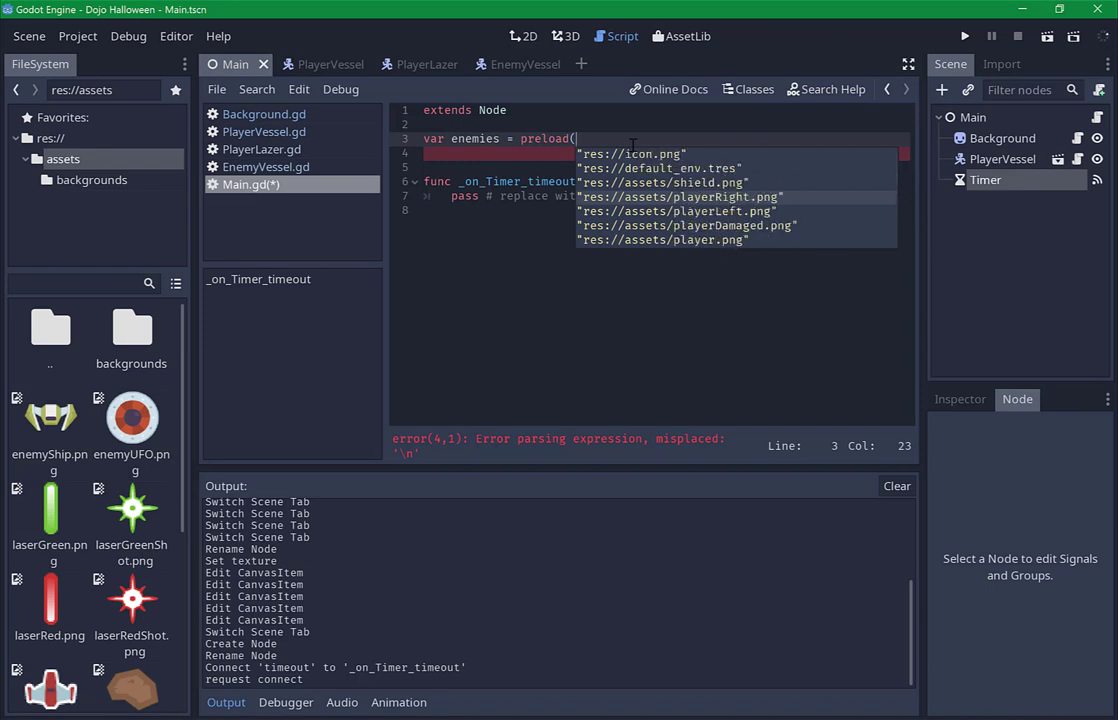
pyautogui.press('Up')
pyautogui.press('Up')
pyautogui.press('Up')
pyautogui.press('Down')
pyautogui.press('Down')
pyautogui.press('Down')
pyautogui.write('Ene')
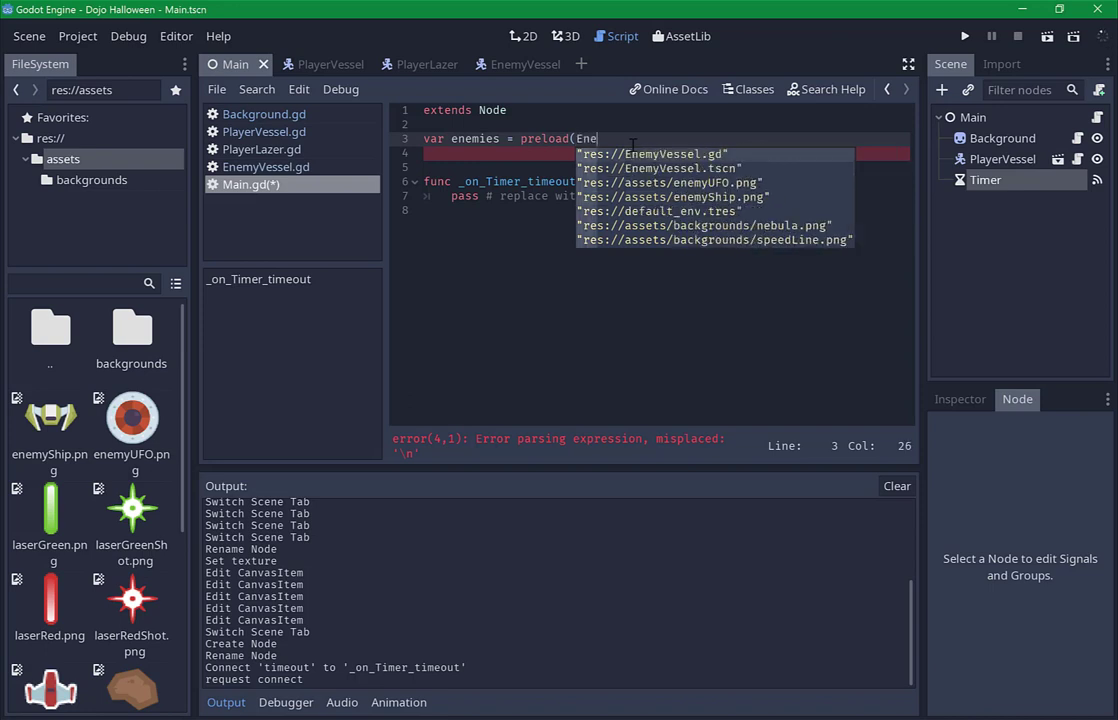
pyautogui.press('BackSpace')
pyautogui.press('BackSpace')
pyautogui.press('BackSpace')
pyautogui.press('BackSpace')
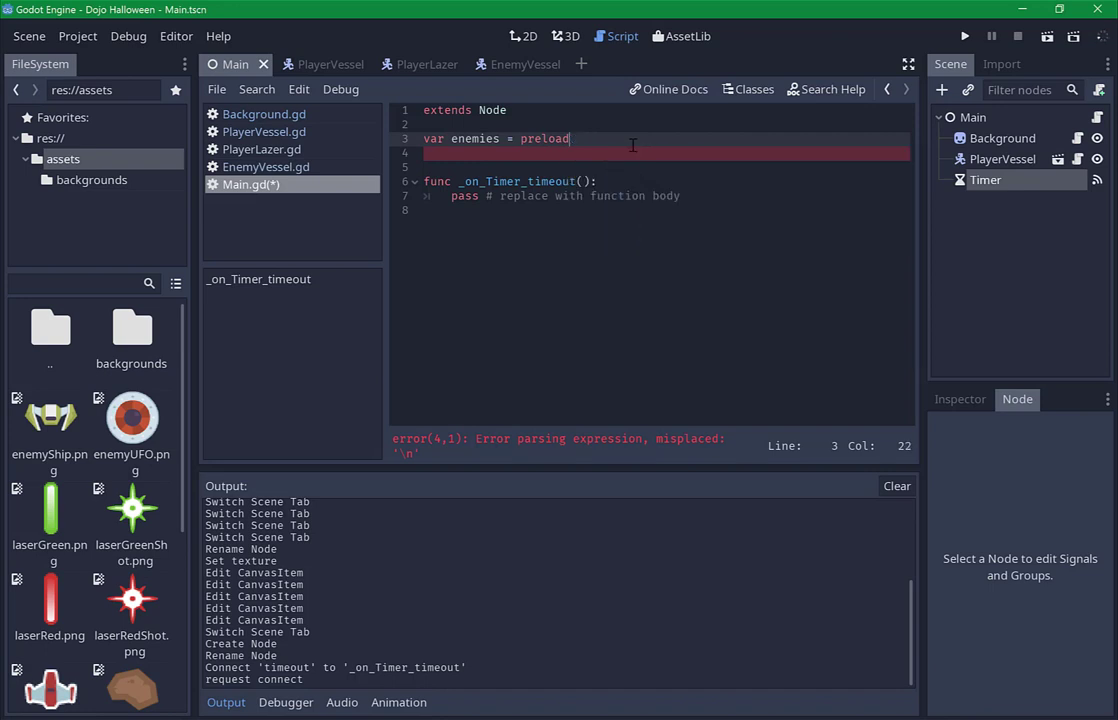
# Complete the preload path as "res://EnemyVessel.tscn" and save the script.
pyautogui.write('("')
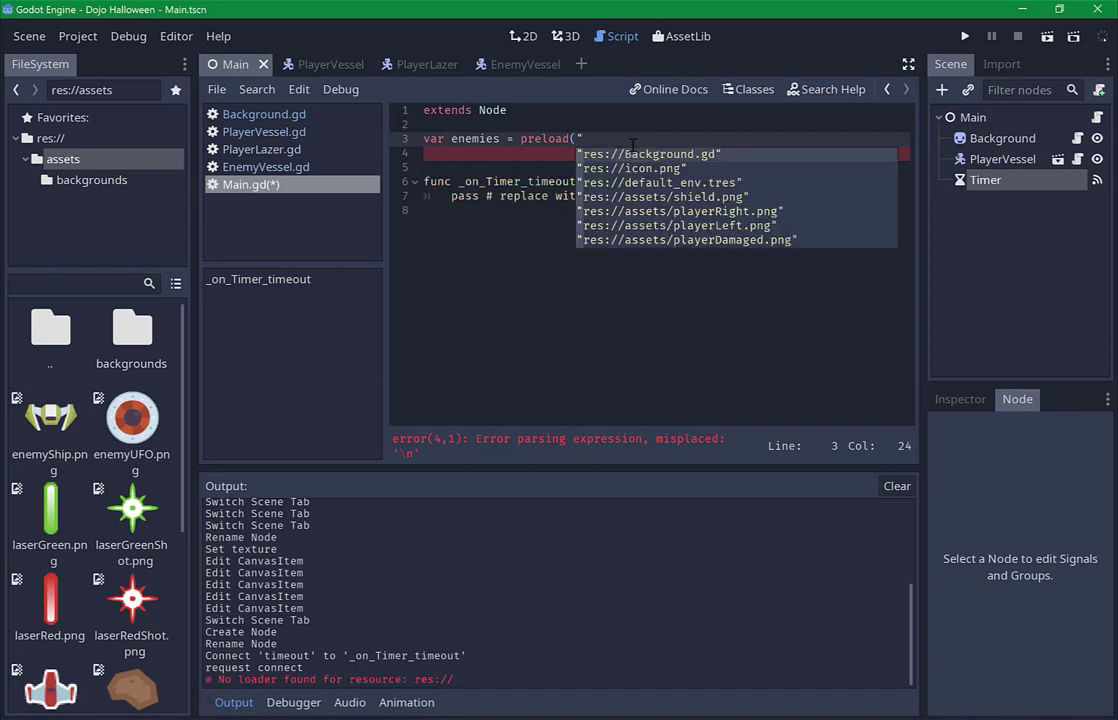
pyautogui.write('Enemy')
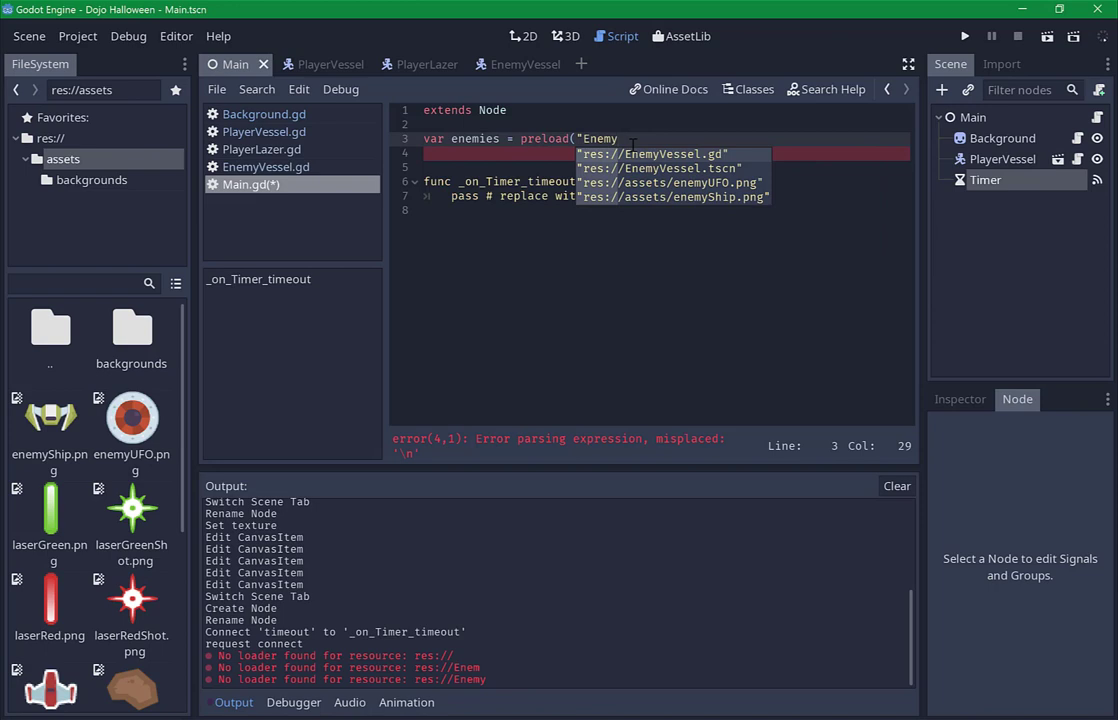
pyautogui.press('Down')
pyautogui.press('Down')
pyautogui.press('Up')
pyautogui.press('Down')
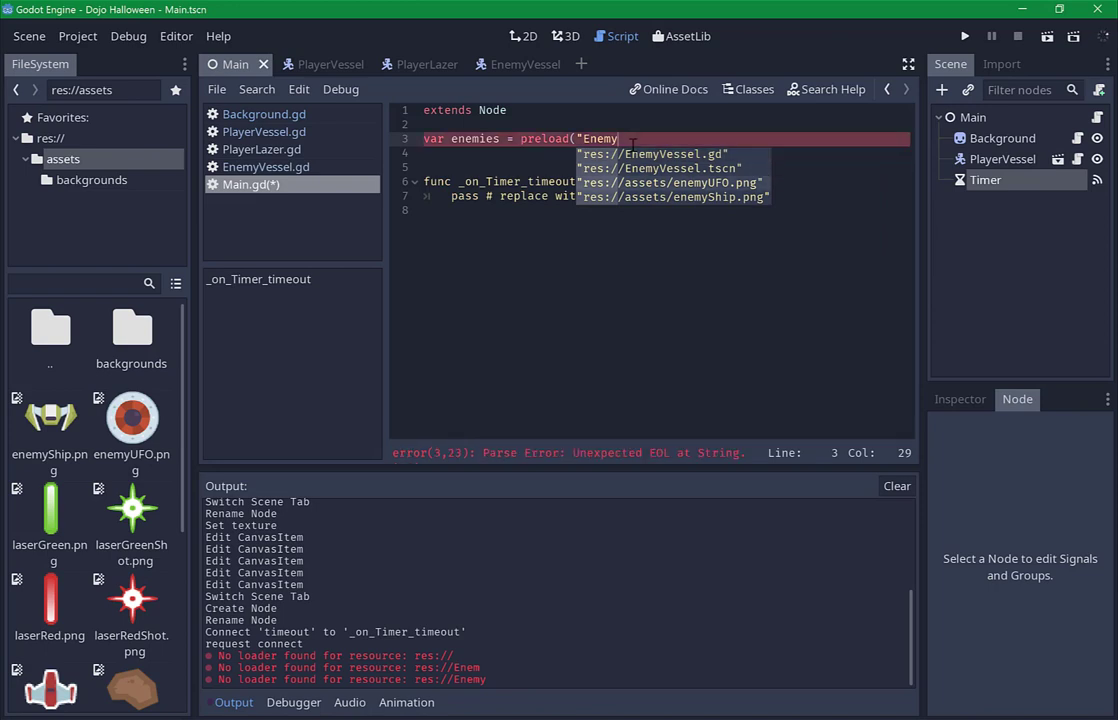
pyautogui.press('Return')
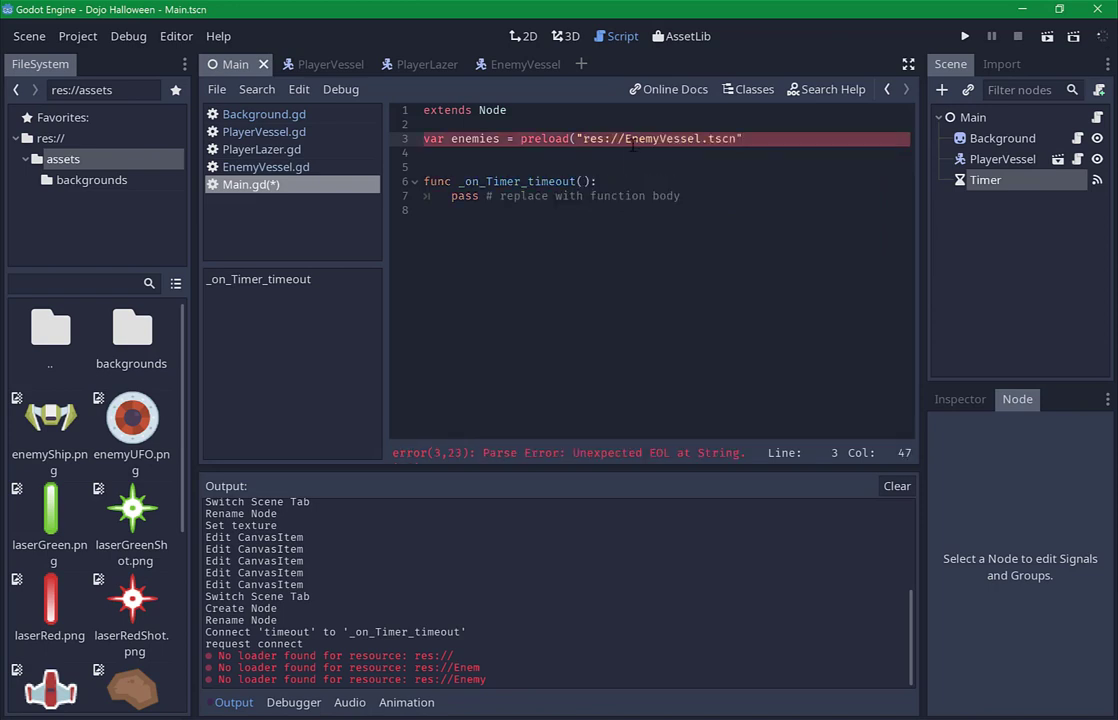
pyautogui.write(')')
pyautogui.hotkey('ctrl', 's')
pyautogui.click(642, 228)
pyautogui.press('Up')
pyautogui.press('Up')
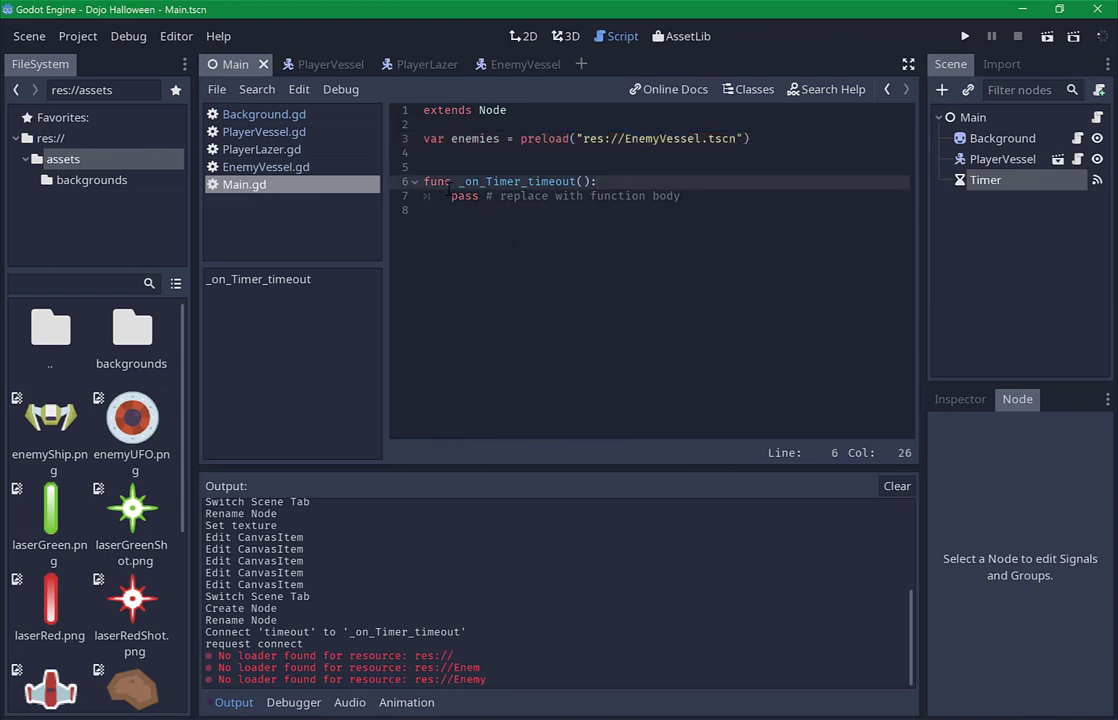
# Replace pass in _on_Timer_timeout with var enemy = enemies.instance().
pyautogui.press('Down')
pyautogui.press('End')
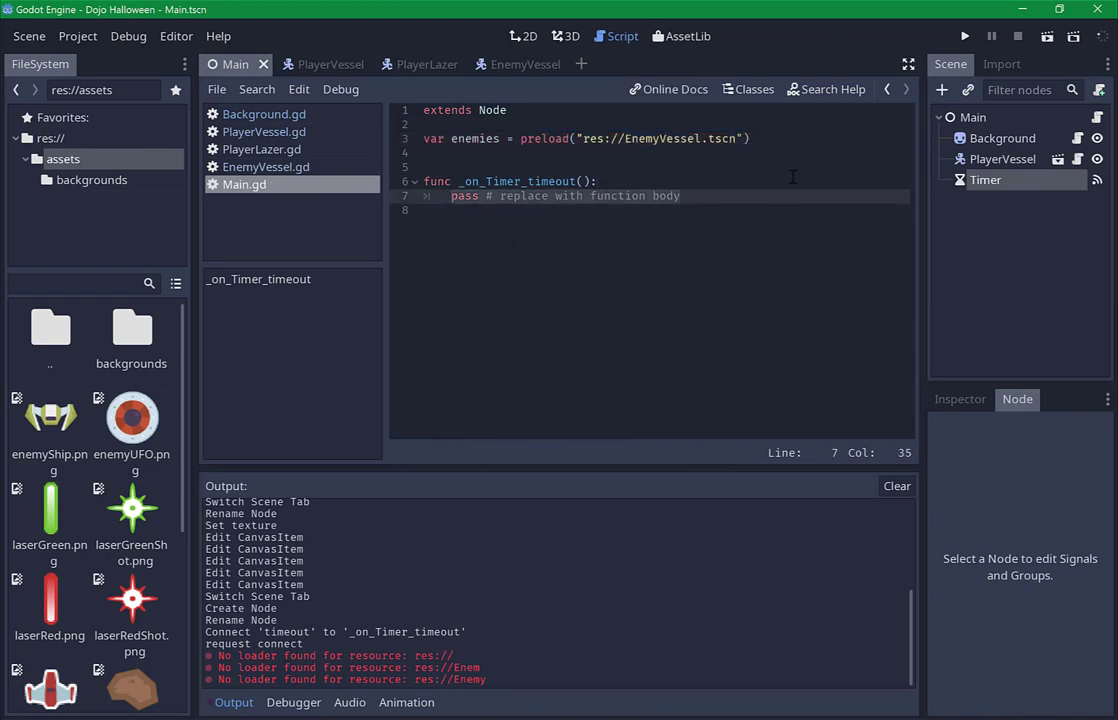
pyautogui.hotkey('shift', 'Home')
pyautogui.press('BackSpace')
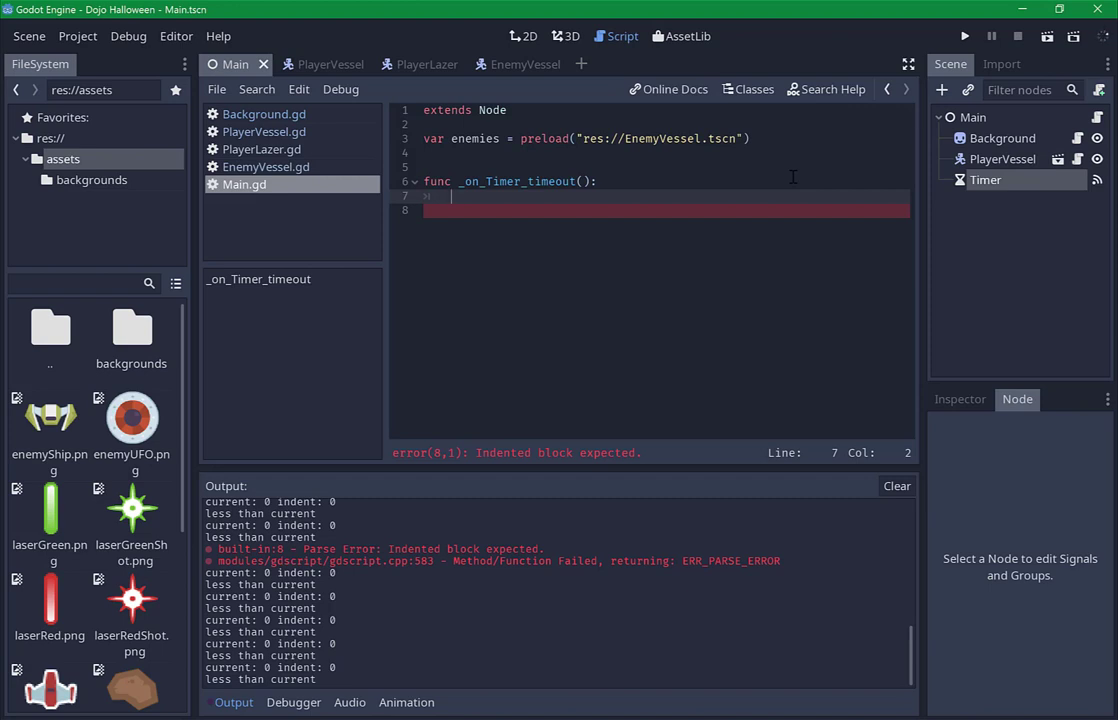
pyautogui.write('var en')
pyautogui.write('emy = ')
pyautogui.write('enemies.')
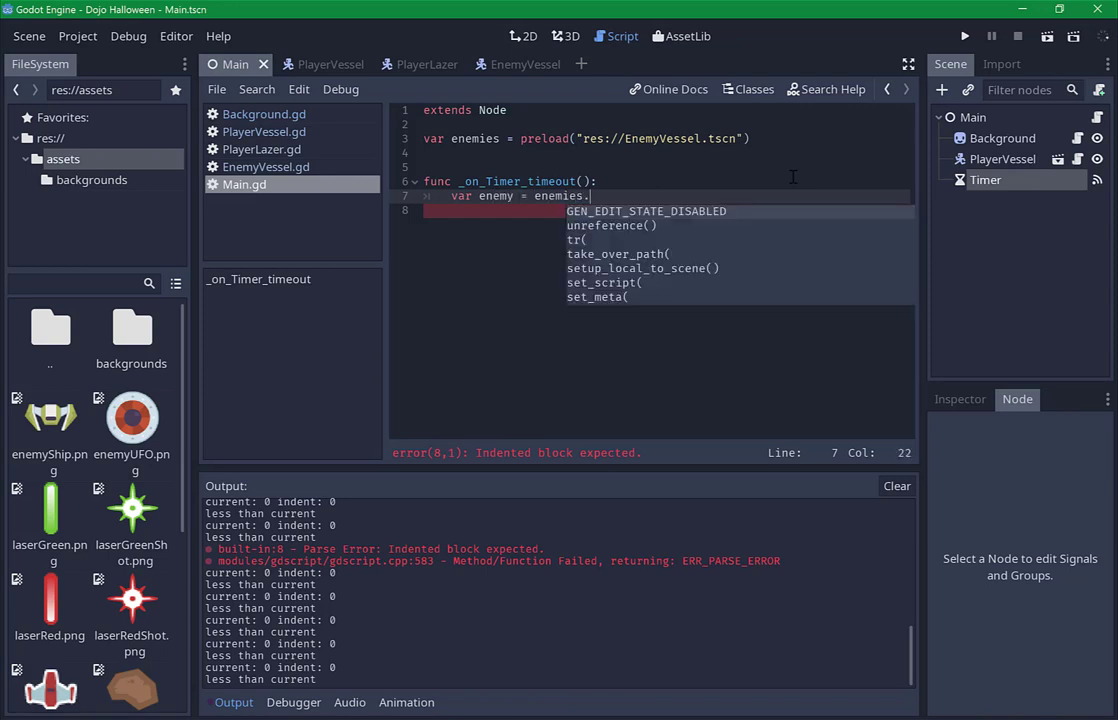
pyautogui.write('inst')
pyautogui.press('Return')
pyautogui.write(')')
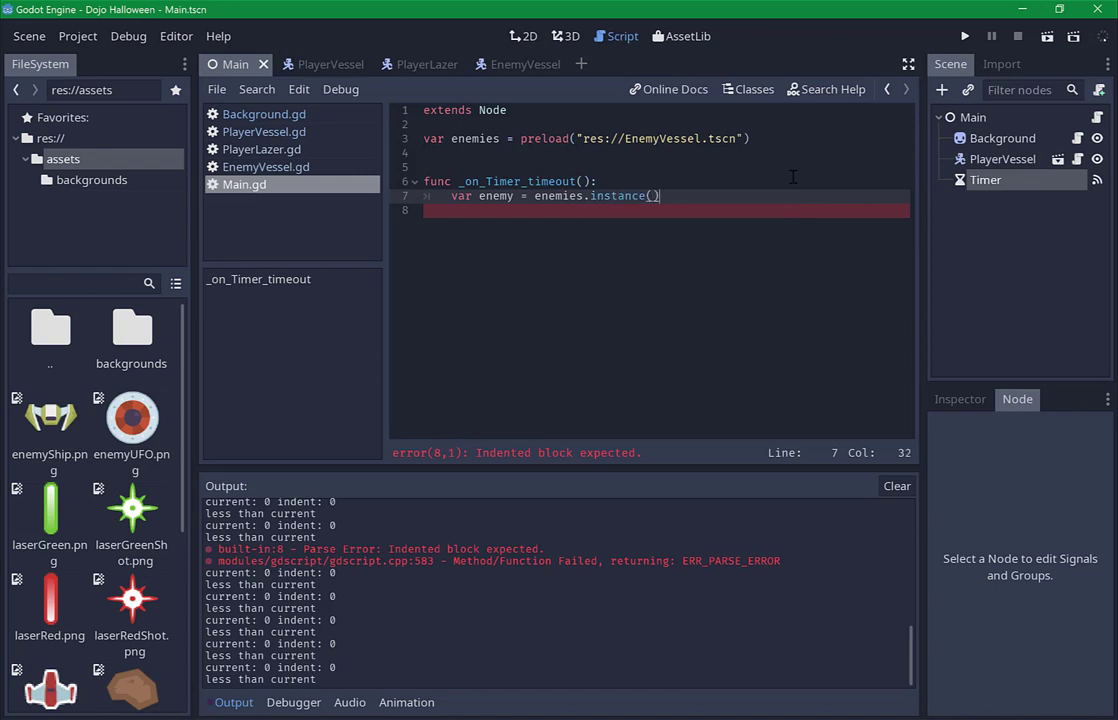
pyautogui.press('Return')
pyautogui.hotkey('ctrl', 's')
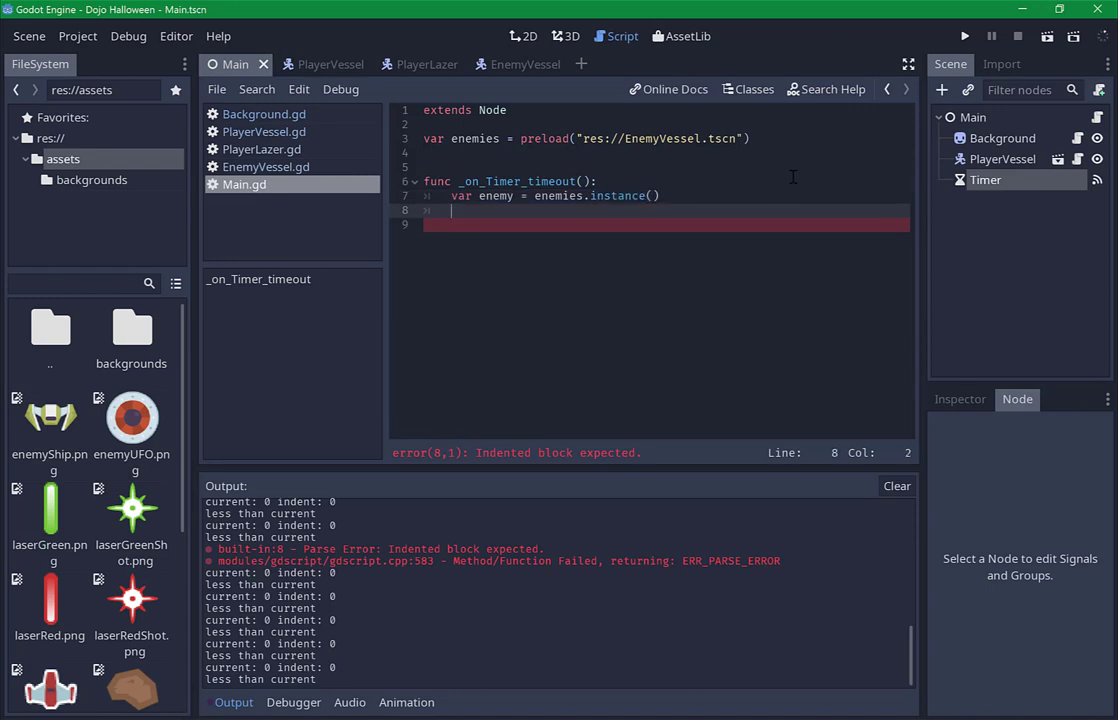
# Set enemy.position = Vector2(randi()%1024,64) and save the script.
pyautogui.write('enem')
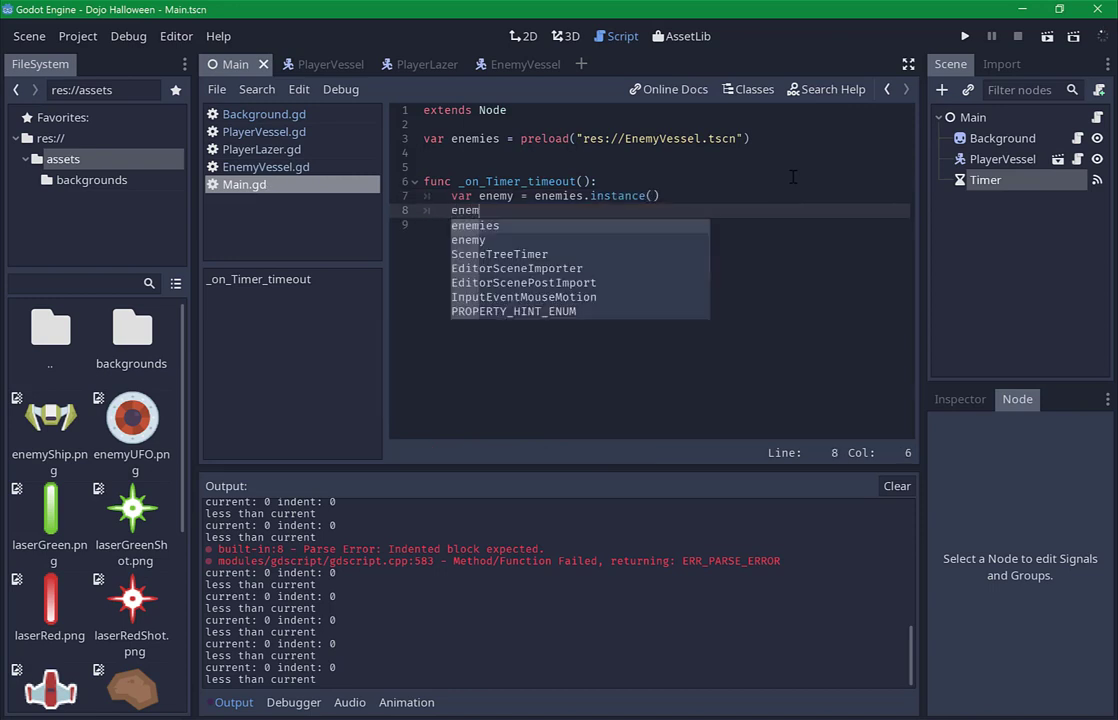
pyautogui.press('Down')
pyautogui.press('Return')
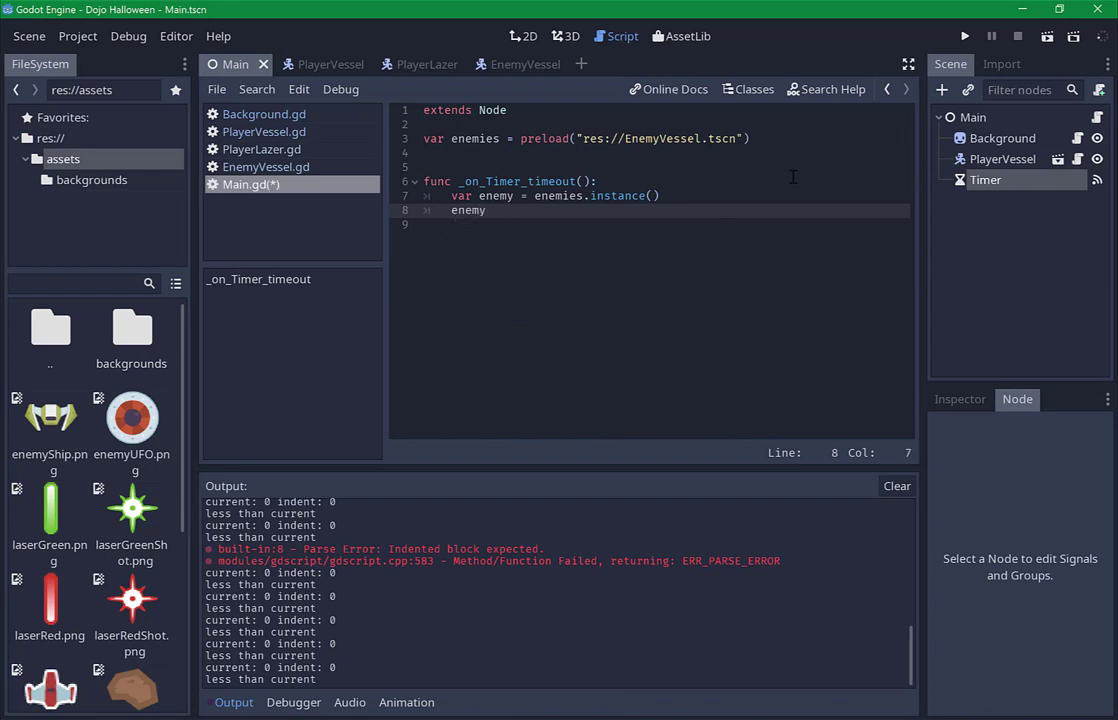
pyautogui.write('.position')
pyautogui.write(' = Vect')
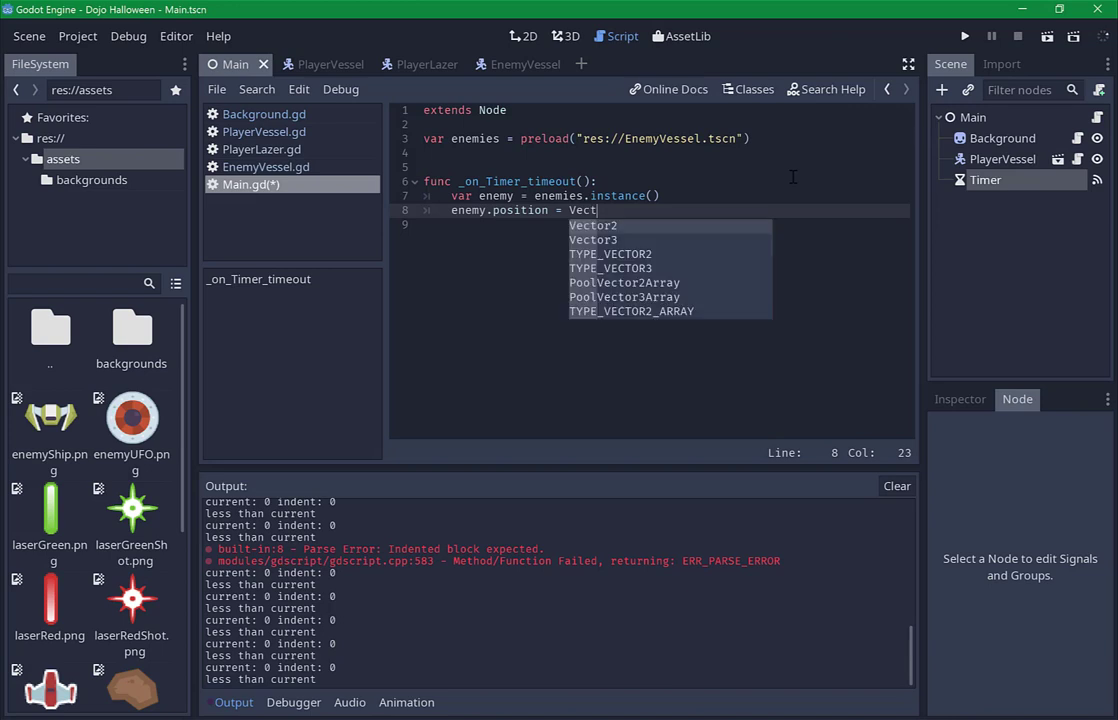
pyautogui.press('Return')
pyautogui.write('(')
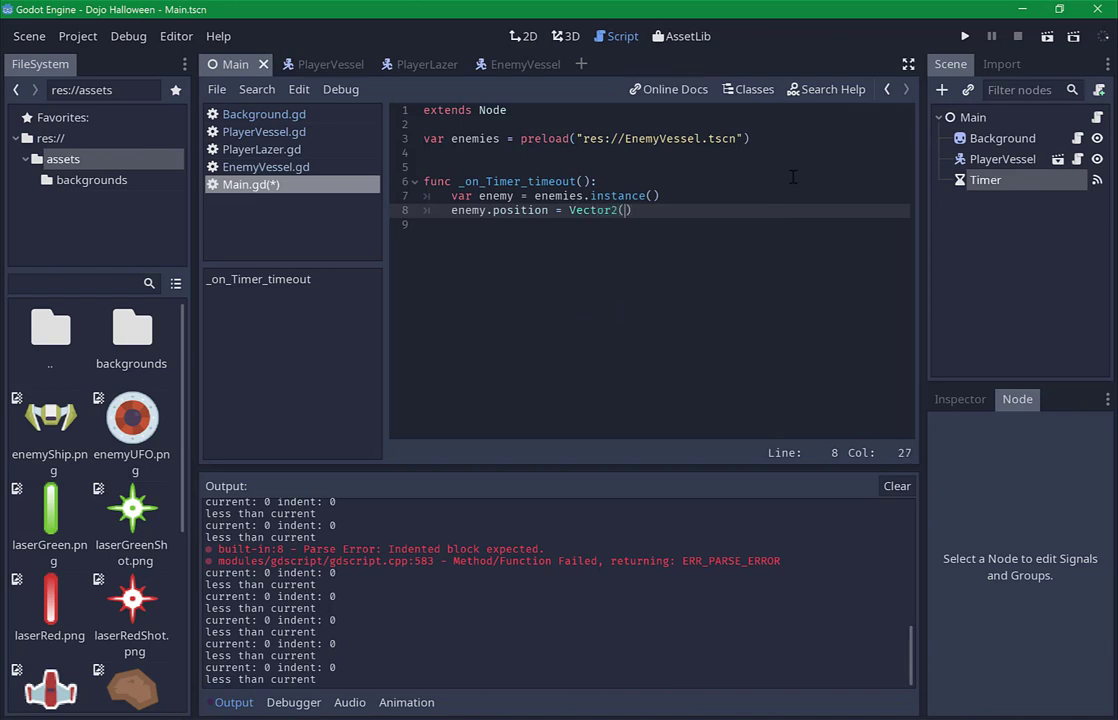
pyautogui.write('rand')
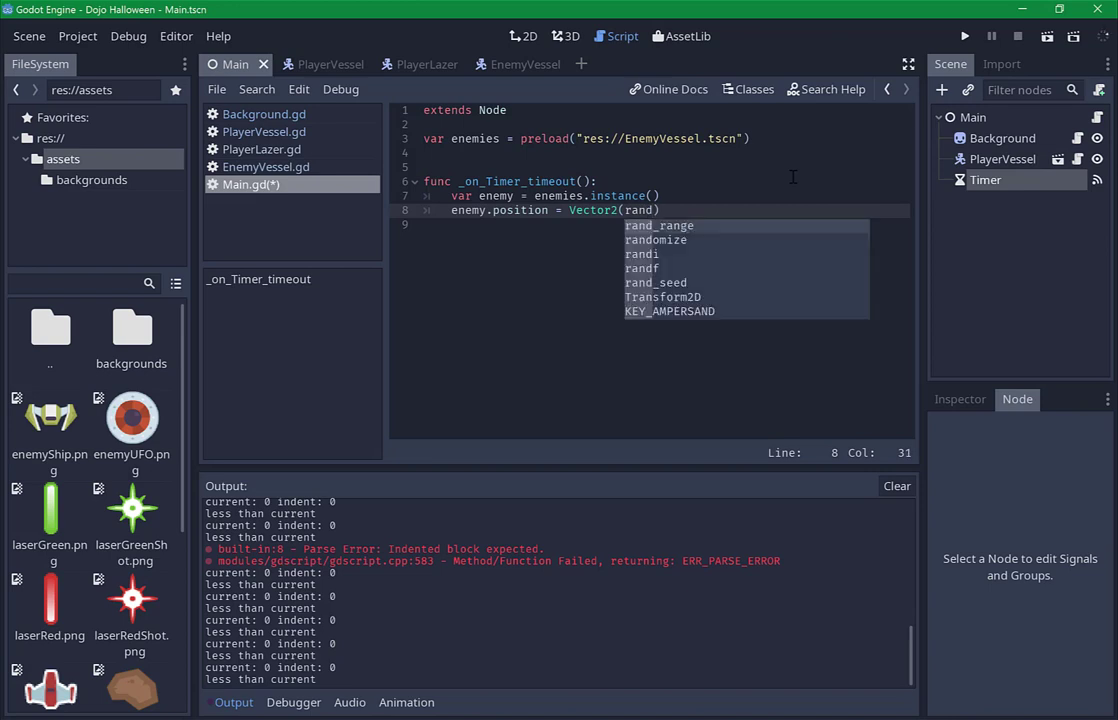
pyautogui.write('i()')
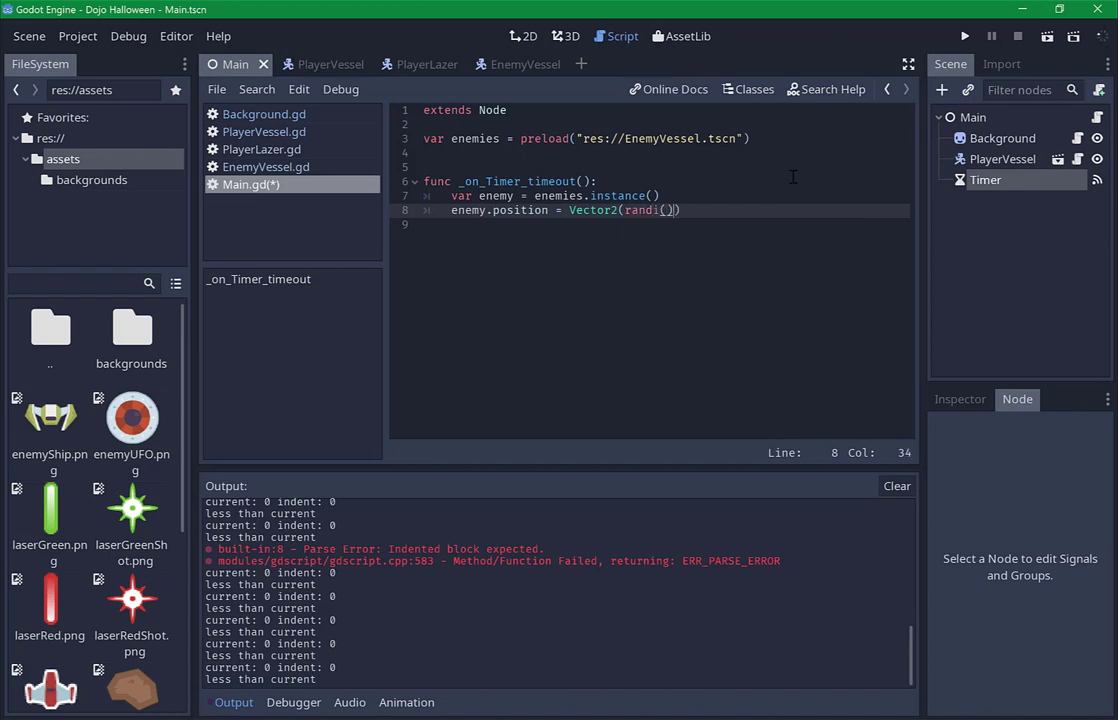
pyautogui.write('%')
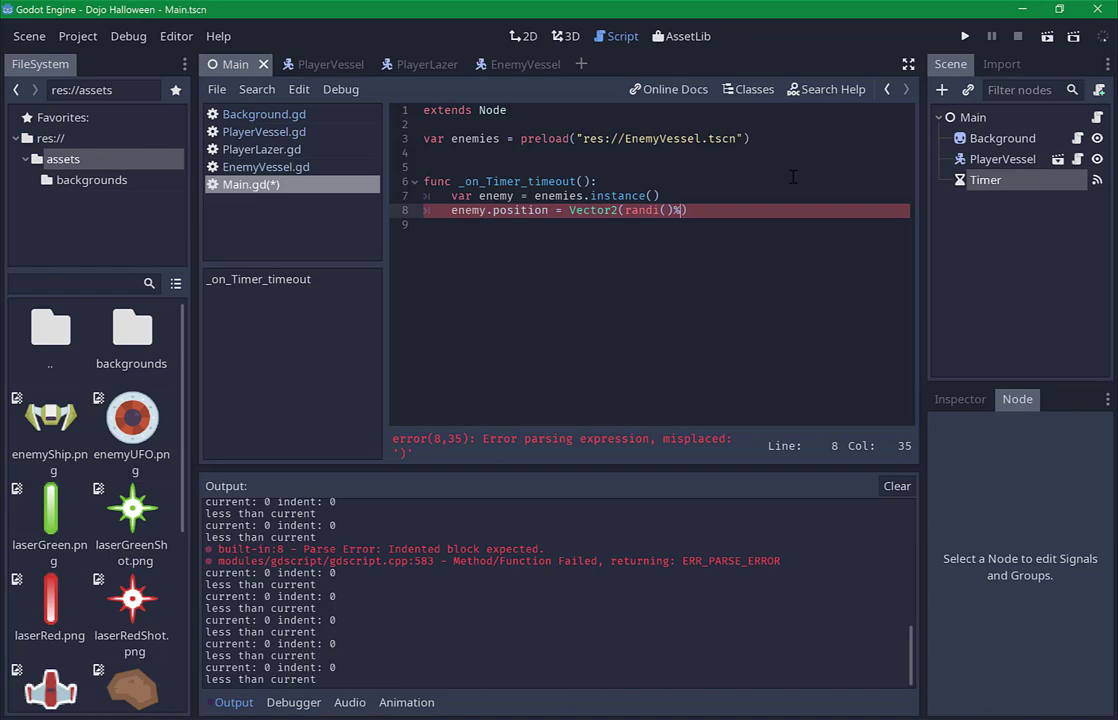
pyautogui.write('1024')
pyautogui.write(',')
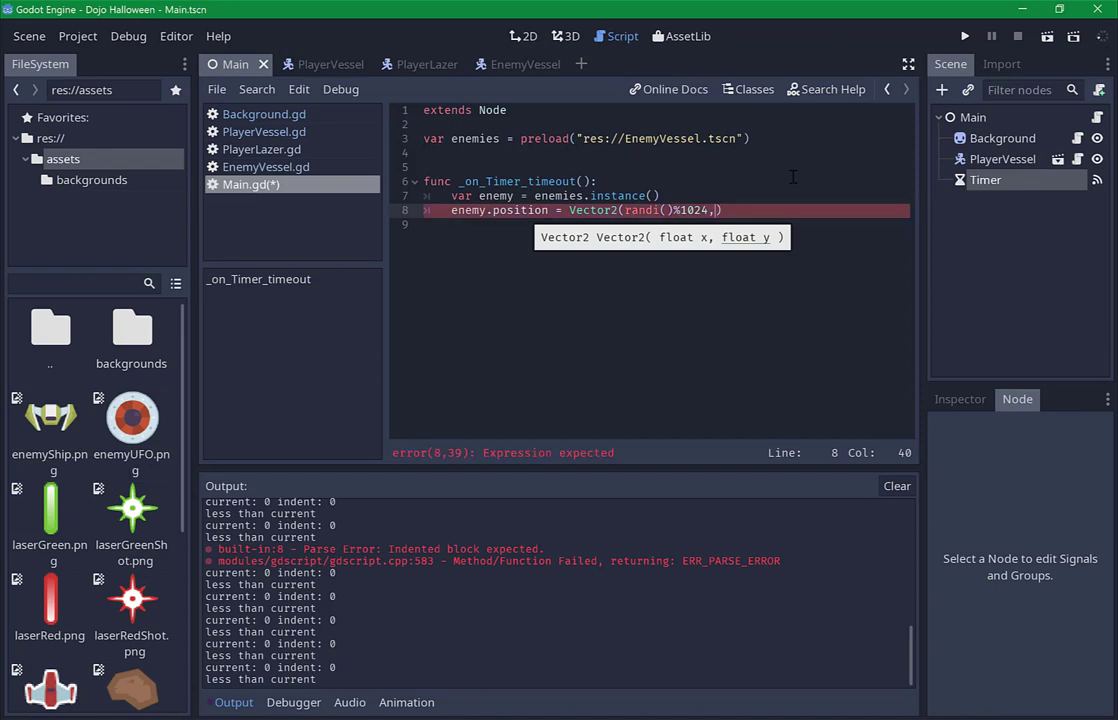
pyautogui.write('64')
pyautogui.write(')')
pyautogui.hotkey('ctrl', 's')
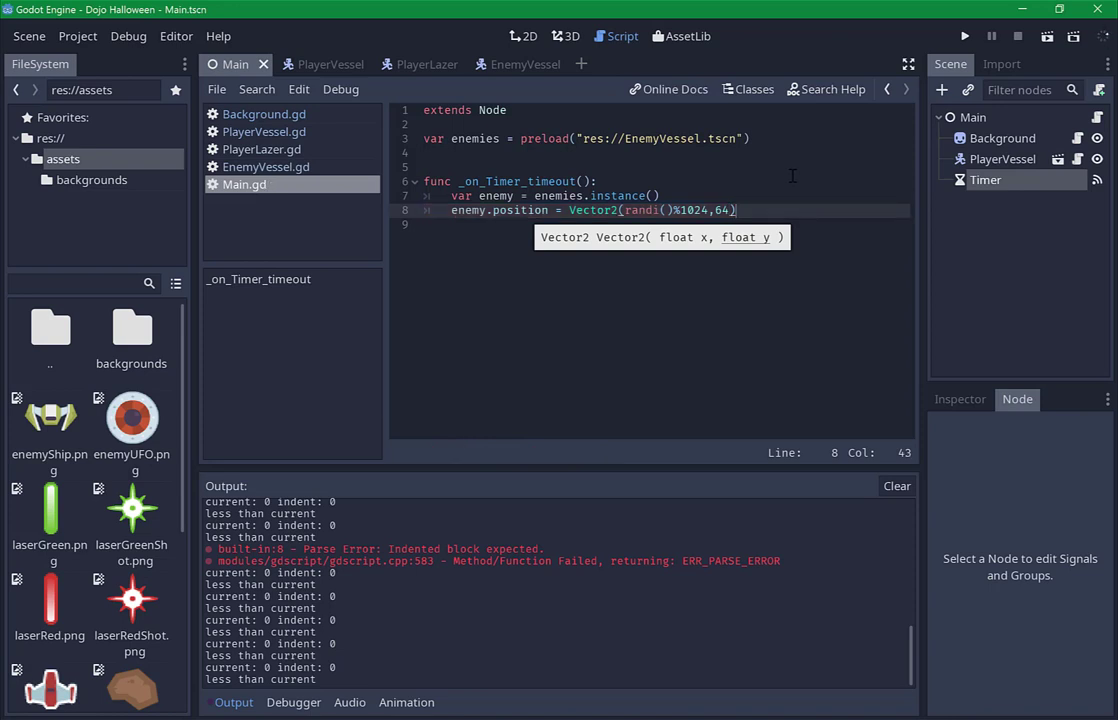
pyautogui.click(590, 183)
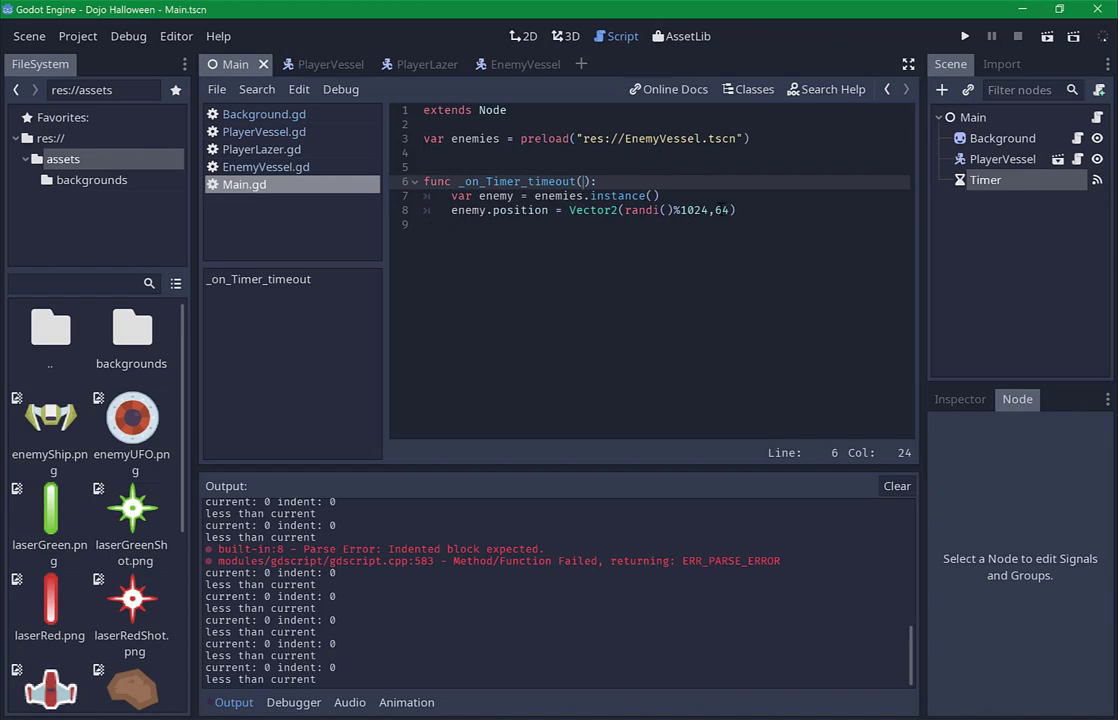
pyautogui.doubleClick(695, 210)
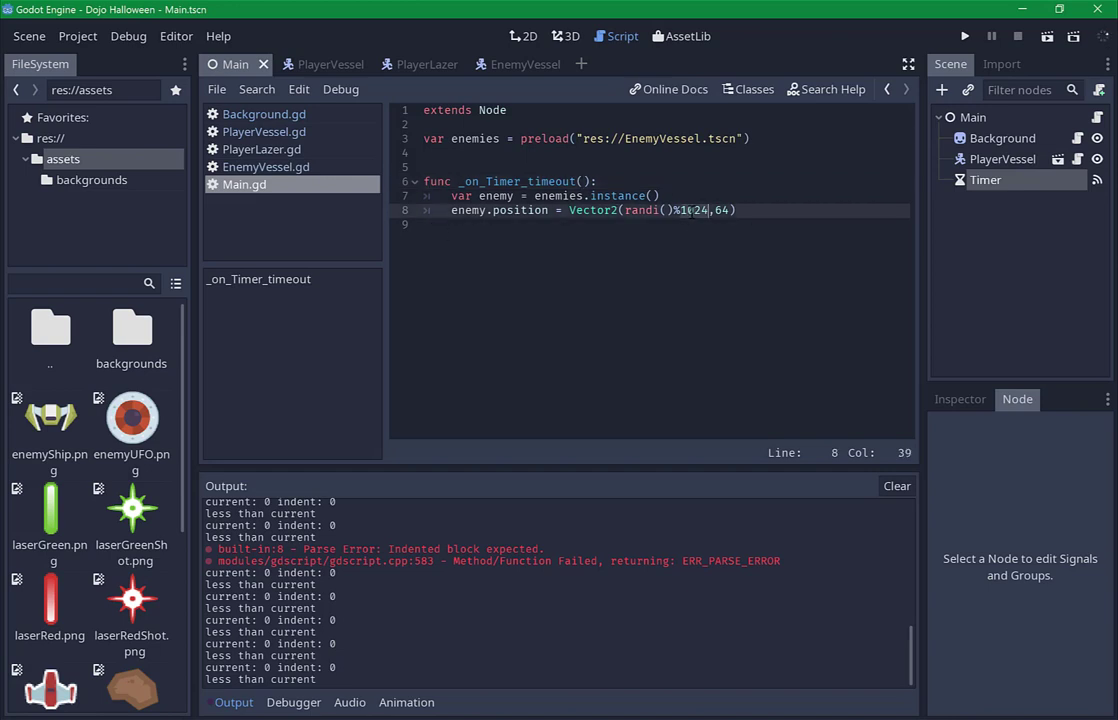
pyautogui.press('Right')
pyautogui.click(60, 418)
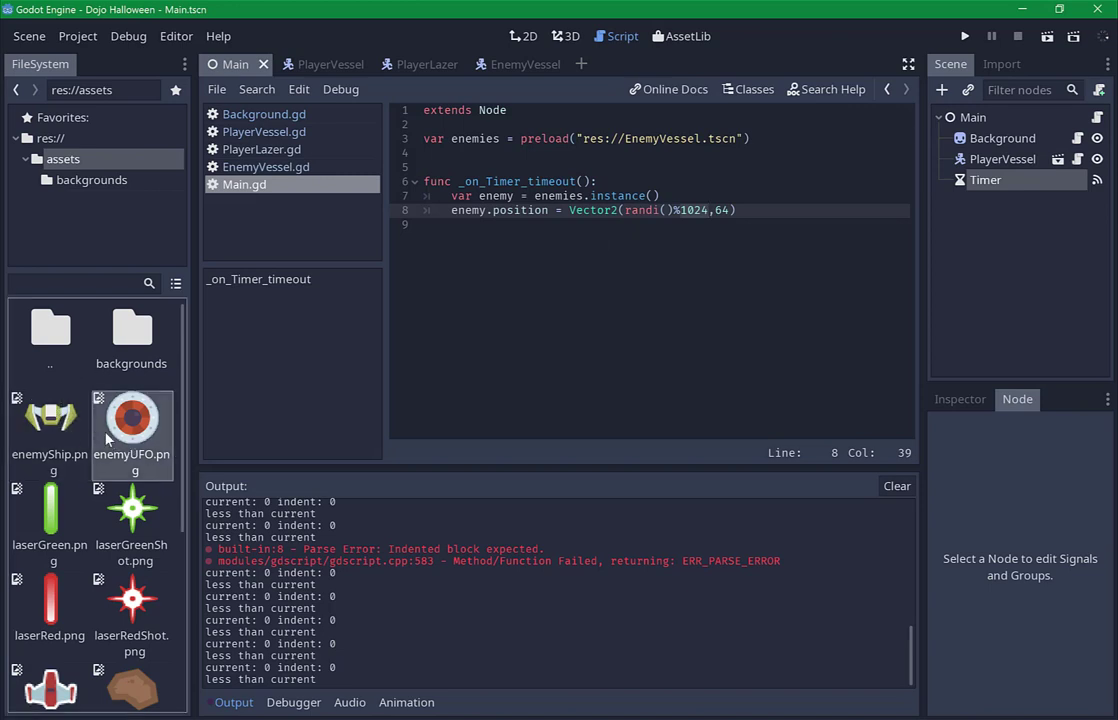
pyautogui.rightClick(42, 428)
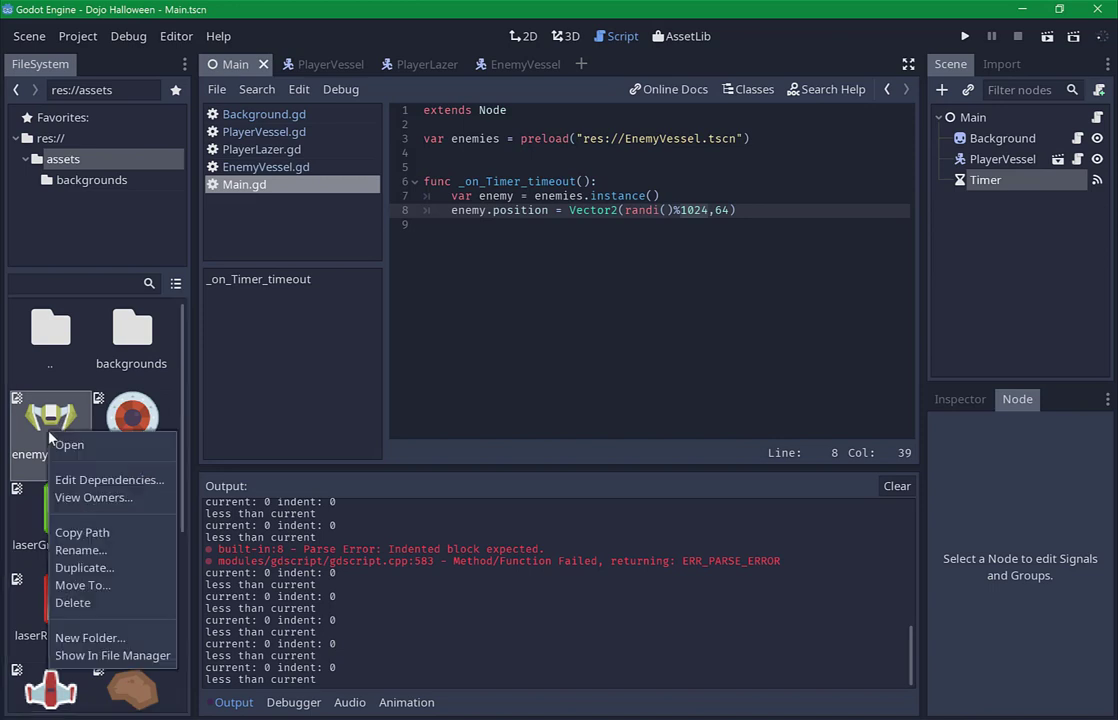
pyautogui.click(45, 425)
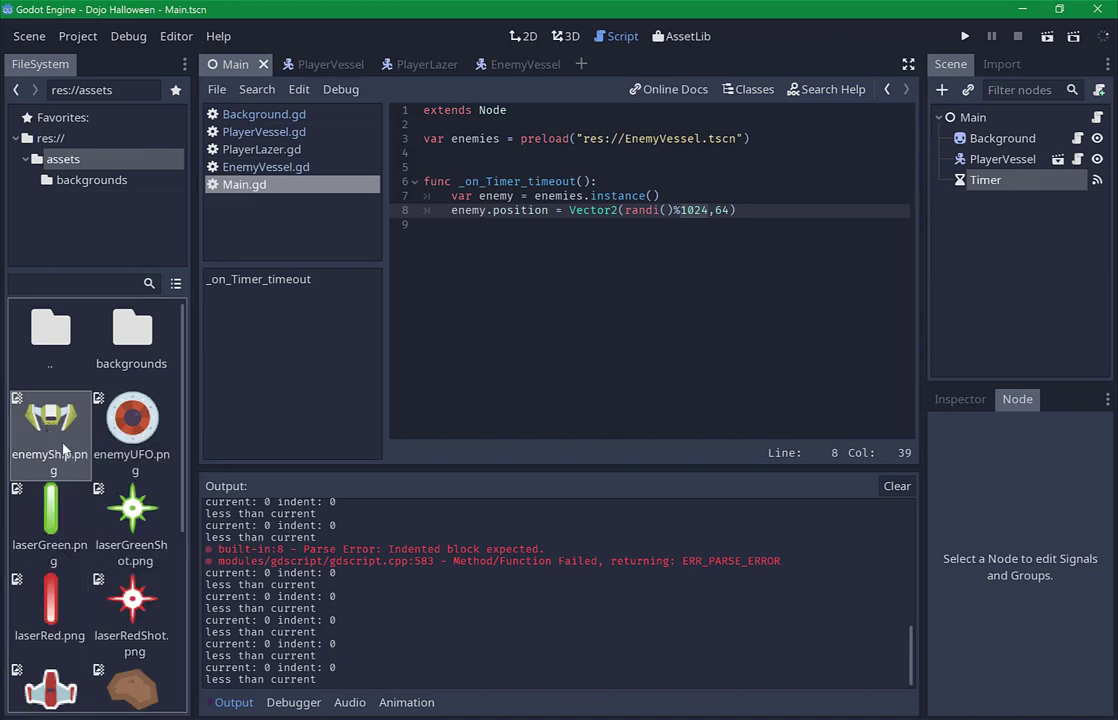
pyautogui.rightClick(54, 430)
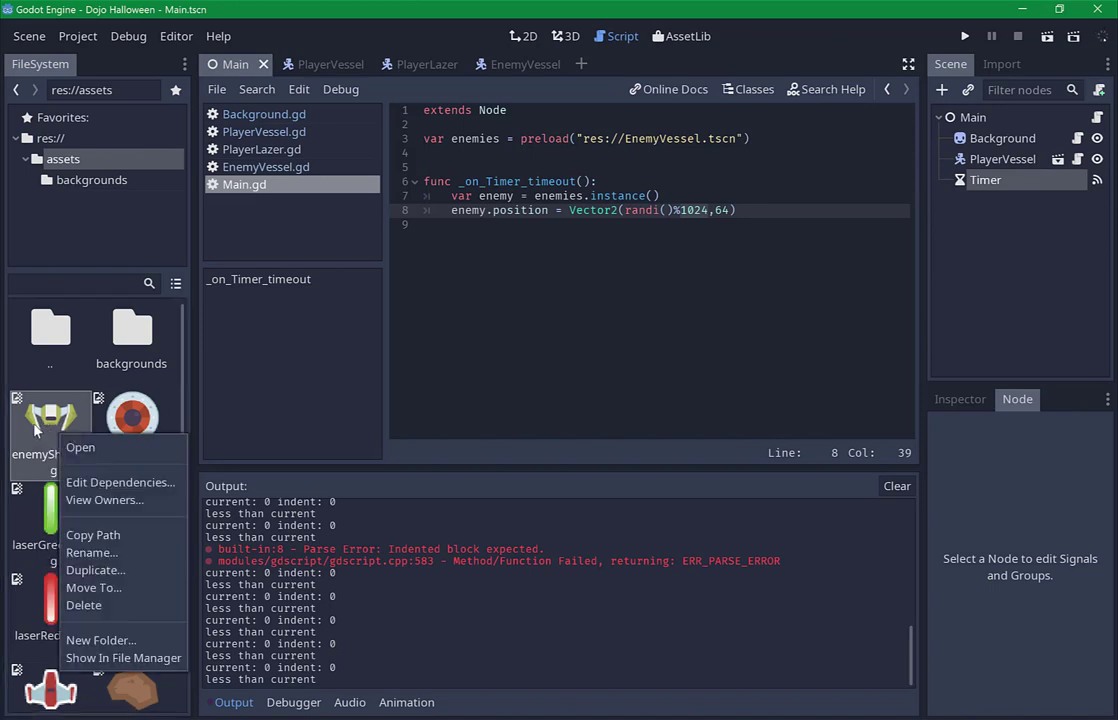
pyautogui.click(35, 428)
pyautogui.click(960, 399)
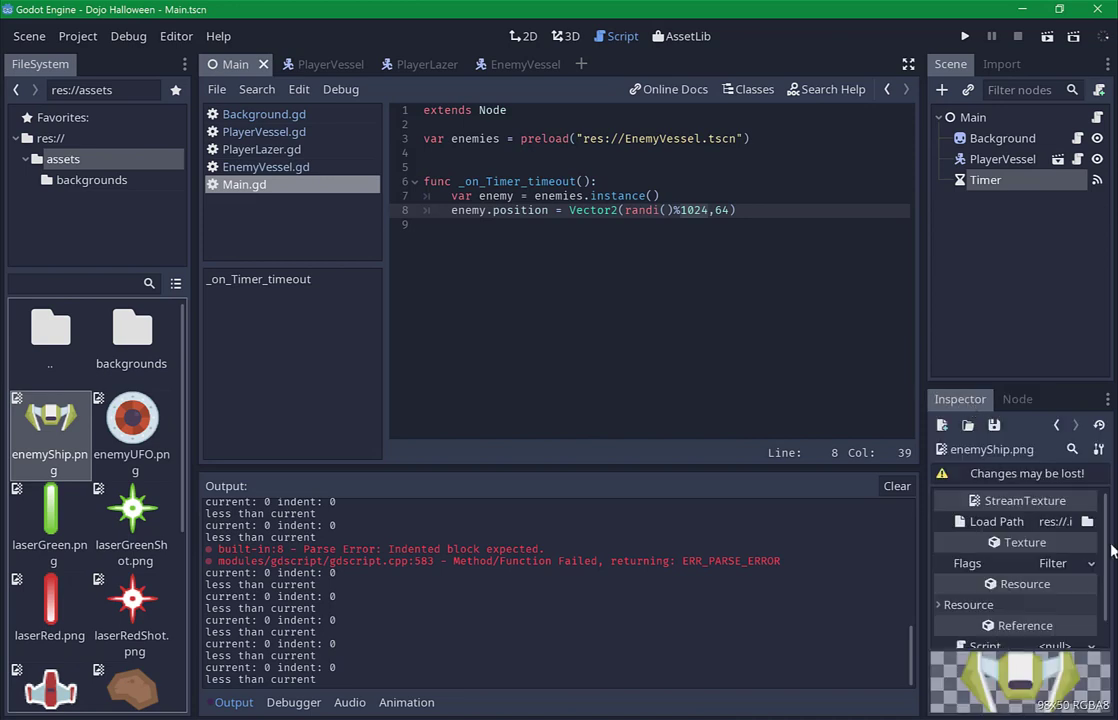
pyautogui.scroll(-1, 1113, 636)
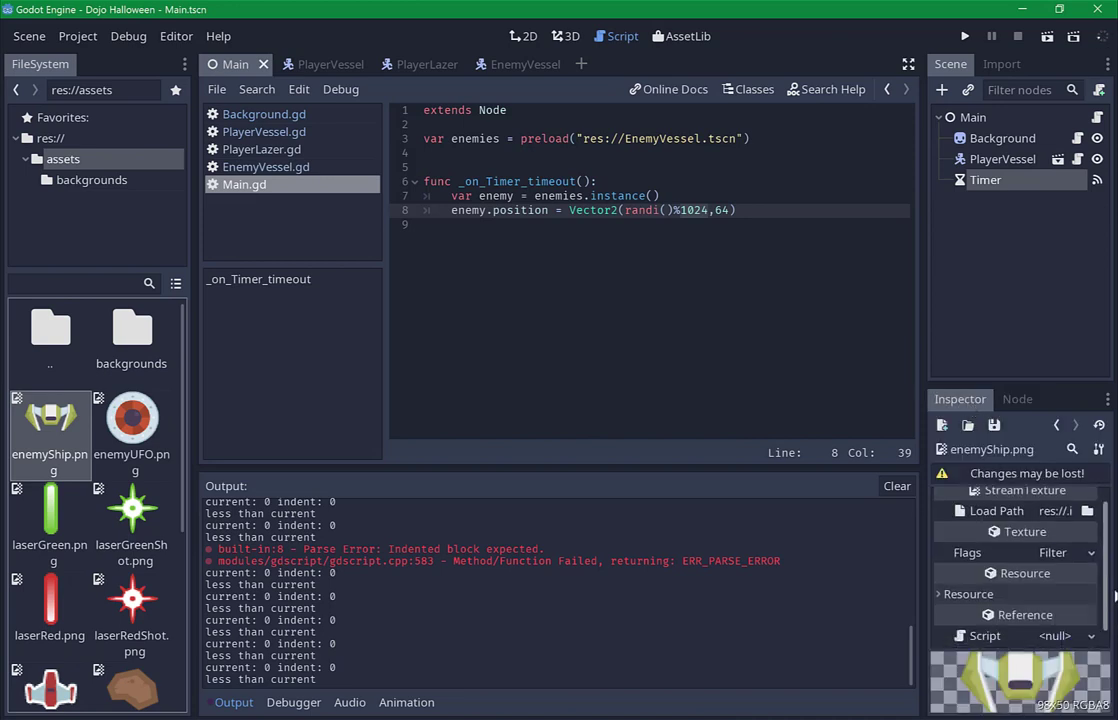
pyautogui.scroll(-1, 1107, 600)
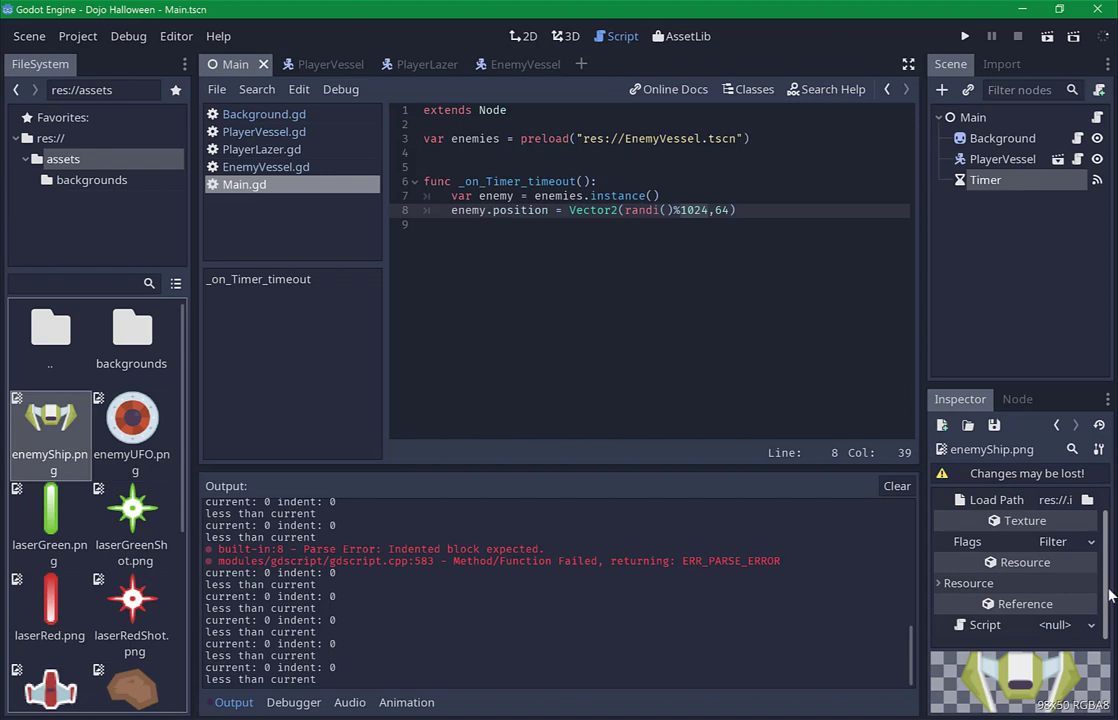
pyautogui.scroll(1, 1107, 595)
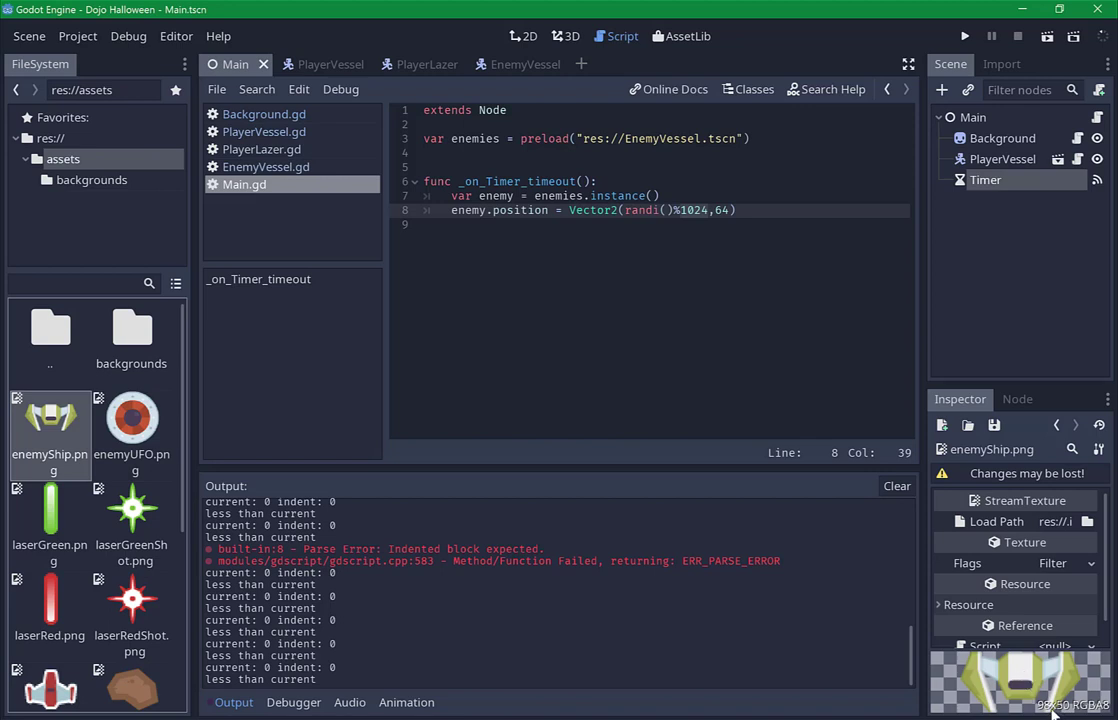
pyautogui.click(688, 210)
pyautogui.doubleClick(688, 210)
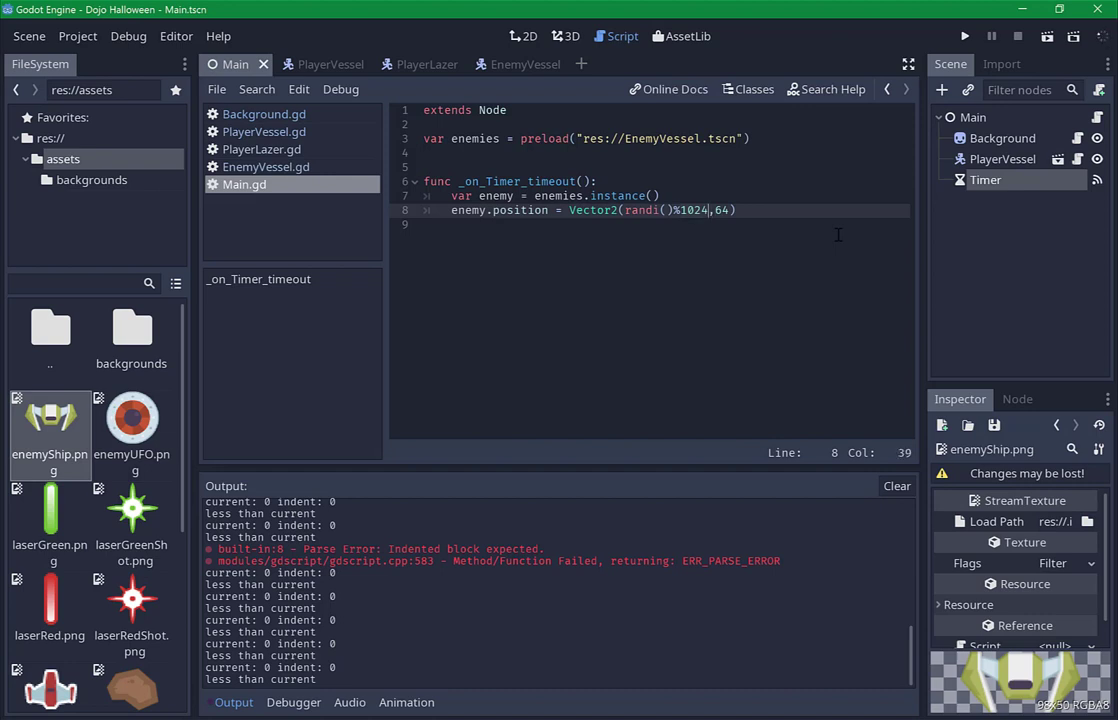
# Change the spawn x to randi()%(1024-98)+48 and save.
pyautogui.write('(')
pyautogui.press('Right')
pyautogui.write(')')
pyautogui.press('Left')
pyautogui.write('-')
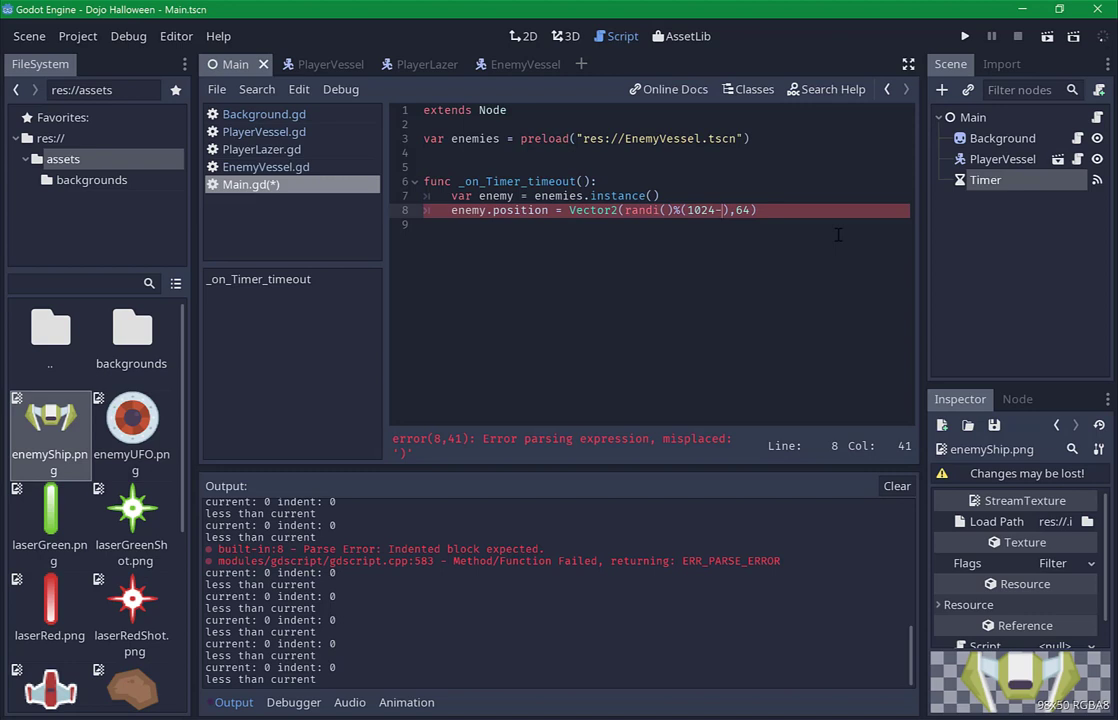
pyautogui.write('48')
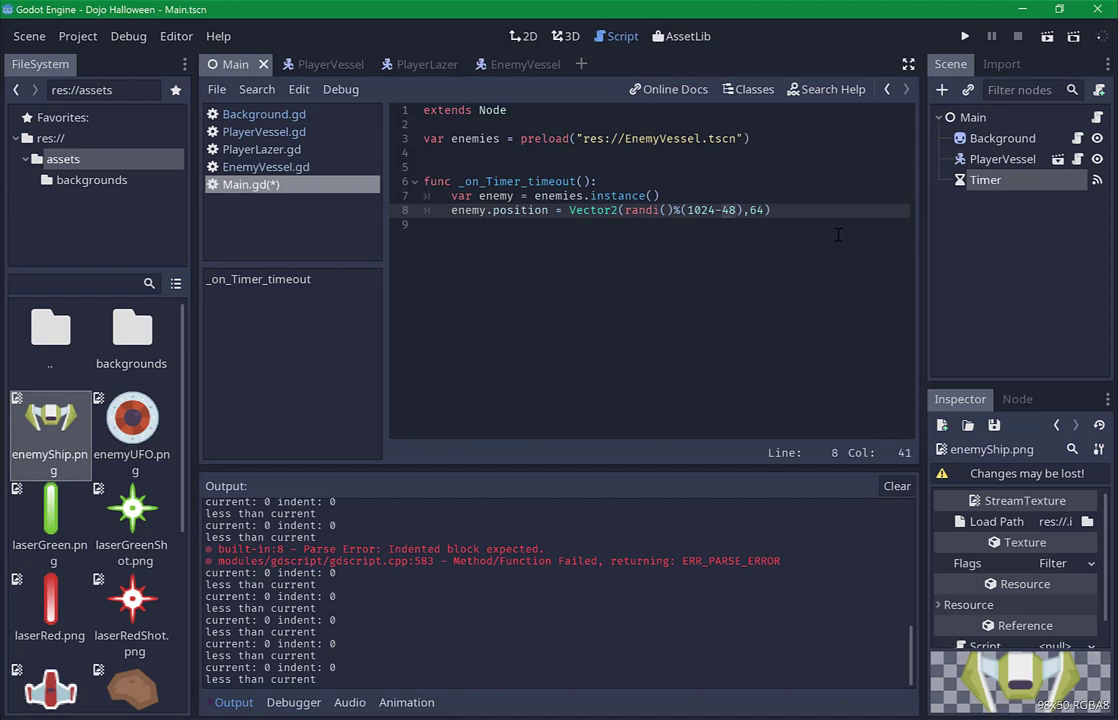
pyautogui.press('Delete')
pyautogui.write('9')
pyautogui.press('Right')
pyautogui.press('Right')
pyautogui.write('+48')
pyautogui.press('Left')
pyautogui.hotkey('ctrl', 's')
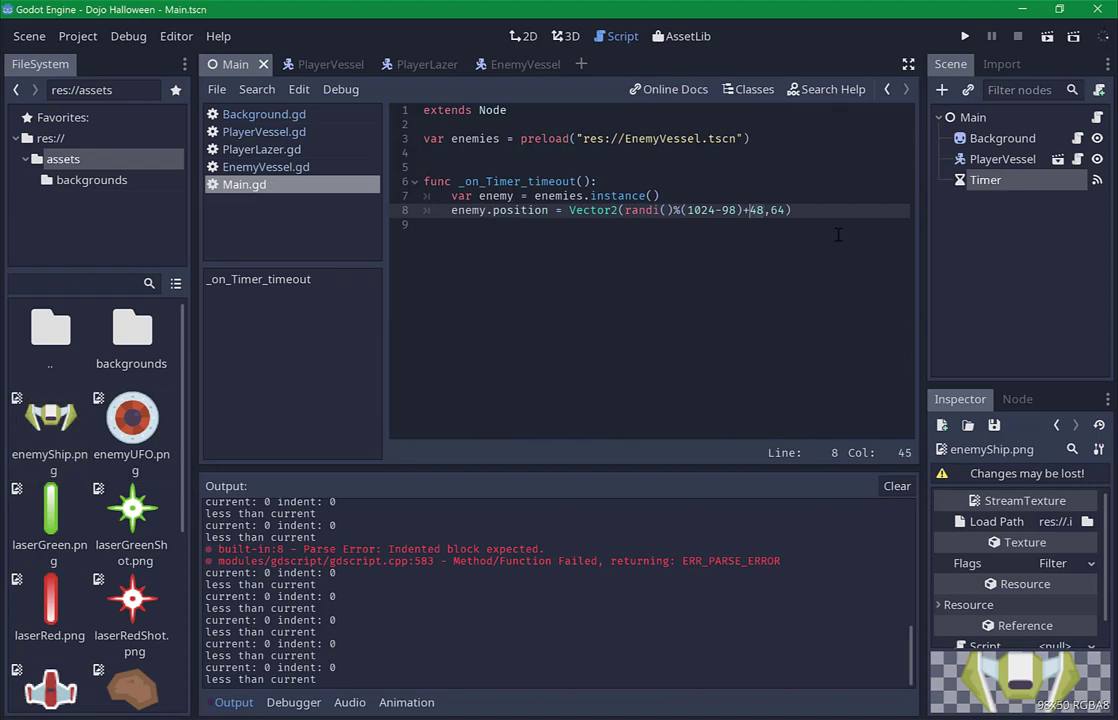
# Check the edited spawn line and save the script again.
pyautogui.press('Left')
pyautogui.press('Left')
pyautogui.press('Left')
pyautogui.press('Left')
pyautogui.press('Left')
pyautogui.press('Left')
pyautogui.press('Right')
pyautogui.press('Right')
pyautogui.press('Right')
pyautogui.press('Right')
pyautogui.press('Right')
pyautogui.press('Right')
pyautogui.press('Right')
pyautogui.press('Left')
pyautogui.press('Left')
pyautogui.press('Left')
pyautogui.press('Left')
pyautogui.press('Left')
pyautogui.press('Left')
pyautogui.press('Left')
pyautogui.press('Left')
pyautogui.press('Left')
pyautogui.press('Left')
pyautogui.press('Left')
pyautogui.press('Down')
pyautogui.press('Up')
pyautogui.press('Down')
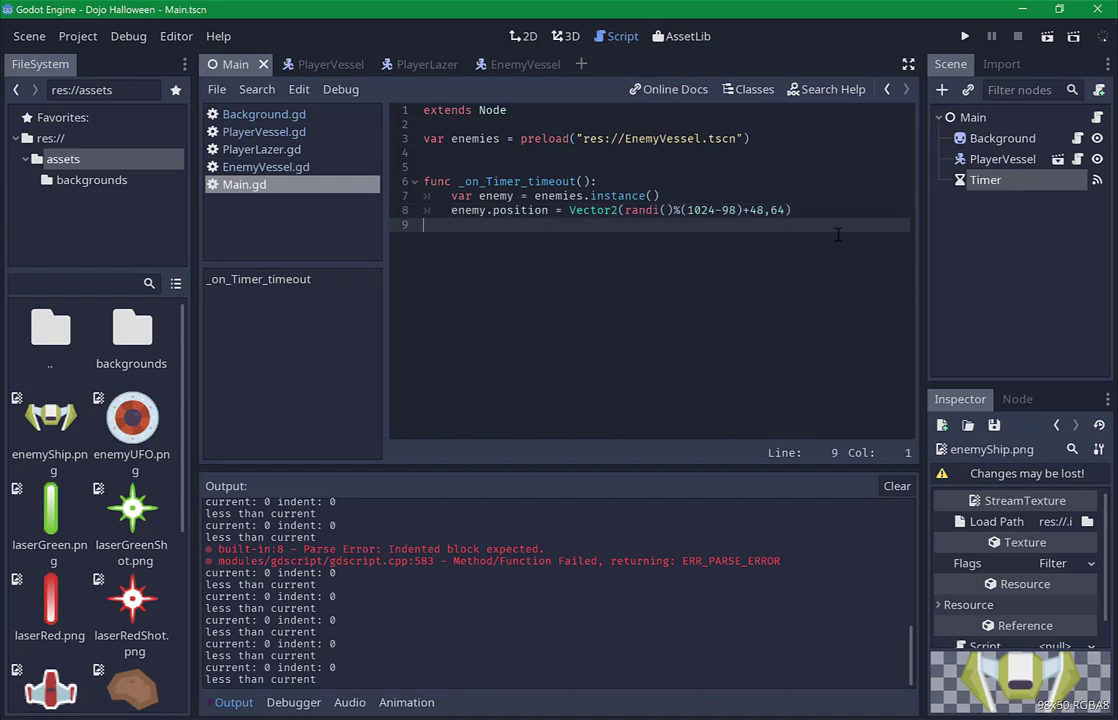
pyautogui.hotkey('ctrl', 's')
pyautogui.click(312, 65)
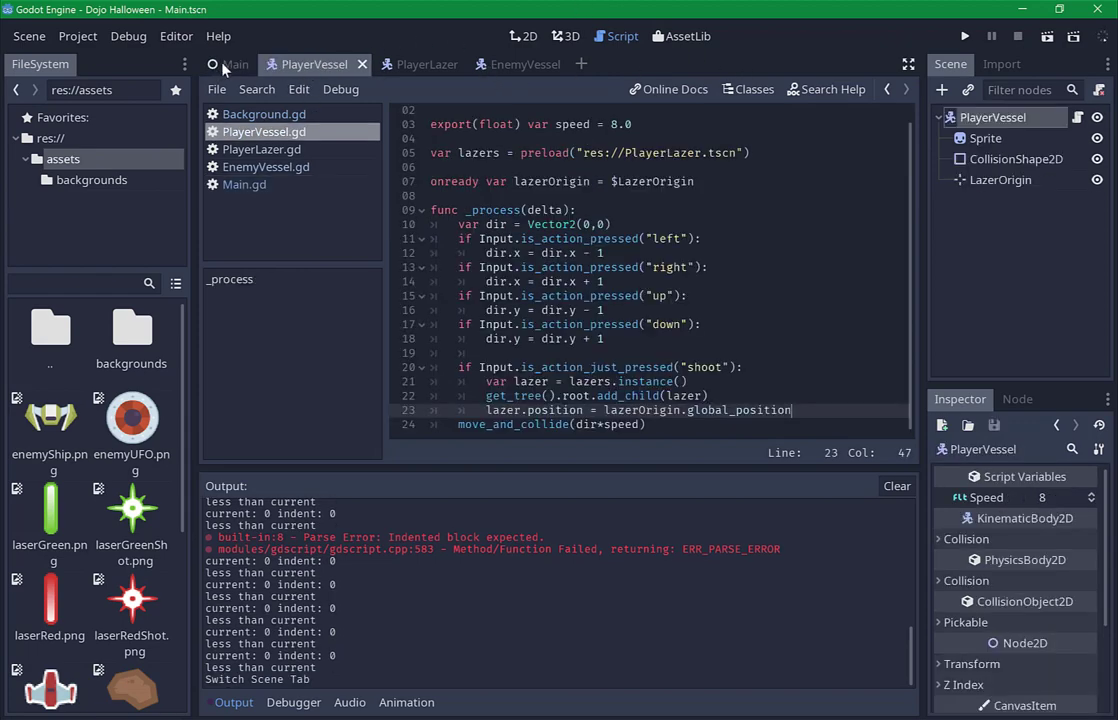
pyautogui.click(226, 65)
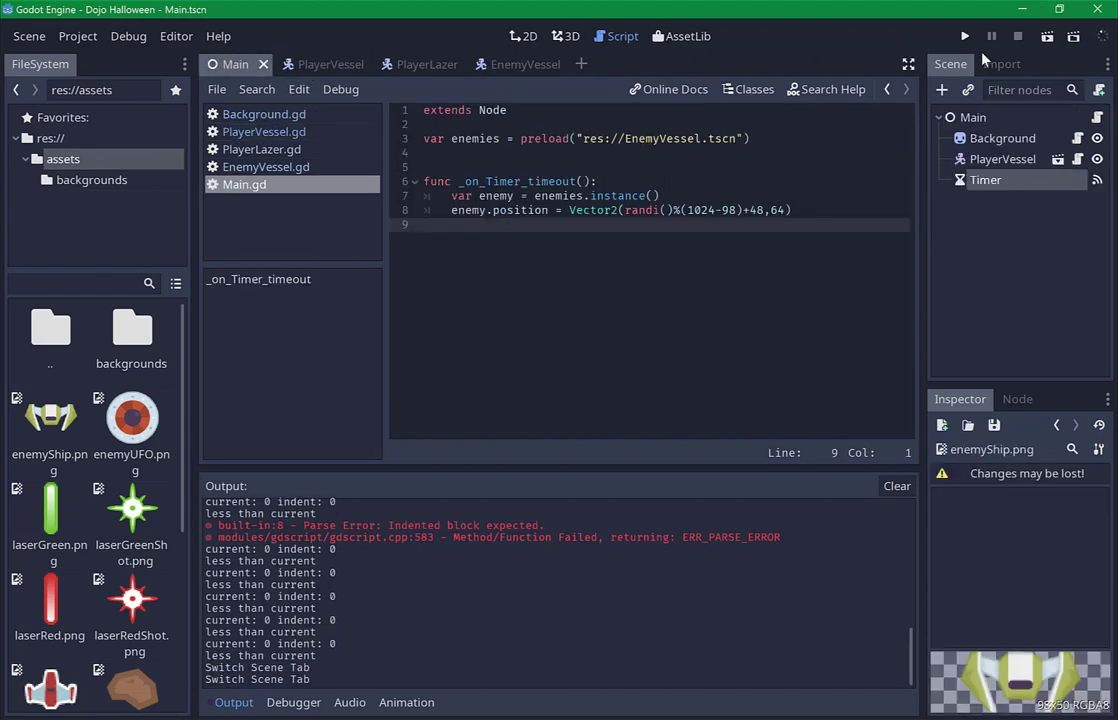
pyautogui.click(1047, 37)
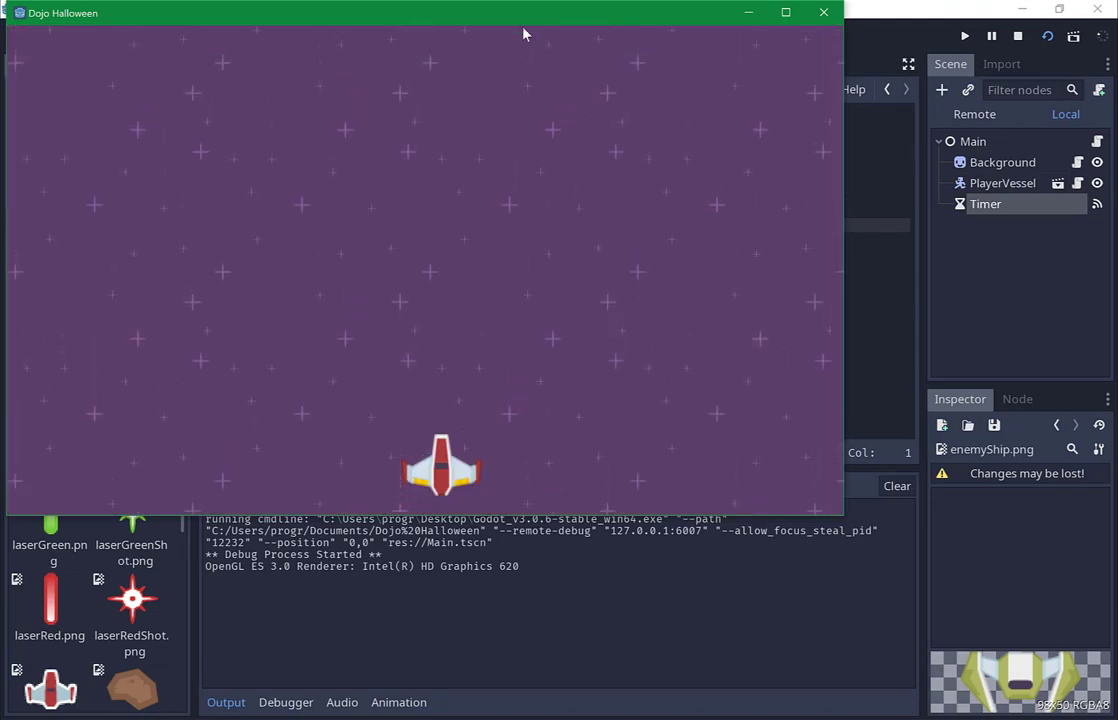
pyautogui.moveTo(516, 19)
pyautogui.mouseDown()
pyautogui.moveTo(727, 302)
pyautogui.moveTo(632, 105)
pyautogui.mouseUp()
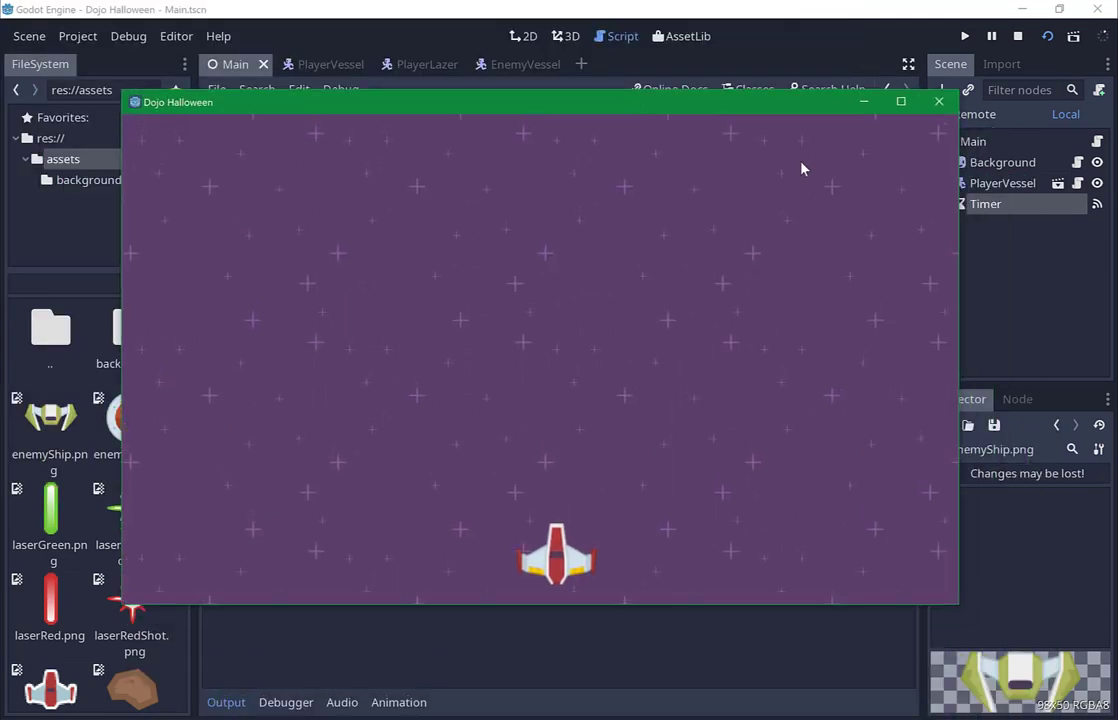
pyautogui.click(938, 101)
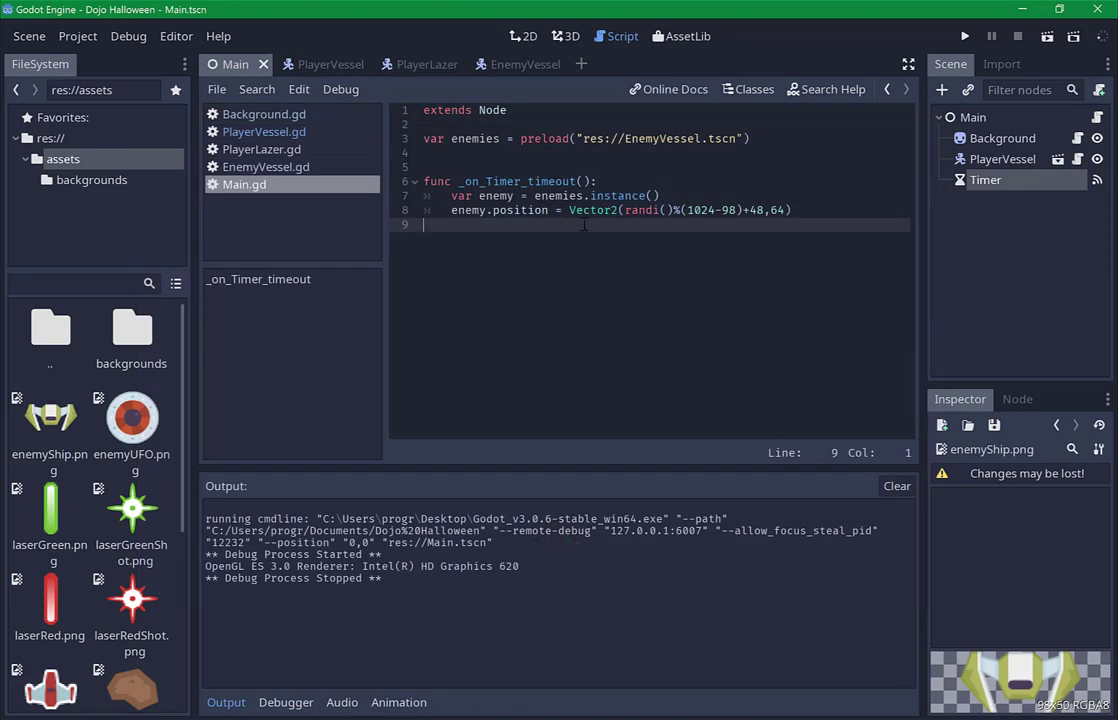
# Add get_tree().root.add_child(enemy) on line 9 and save the script.
pyautogui.press('Tab')
pyautogui.write('get')
pyautogui.write('_tr')
pyautogui.press('Return')
pyautogui.write('.root')
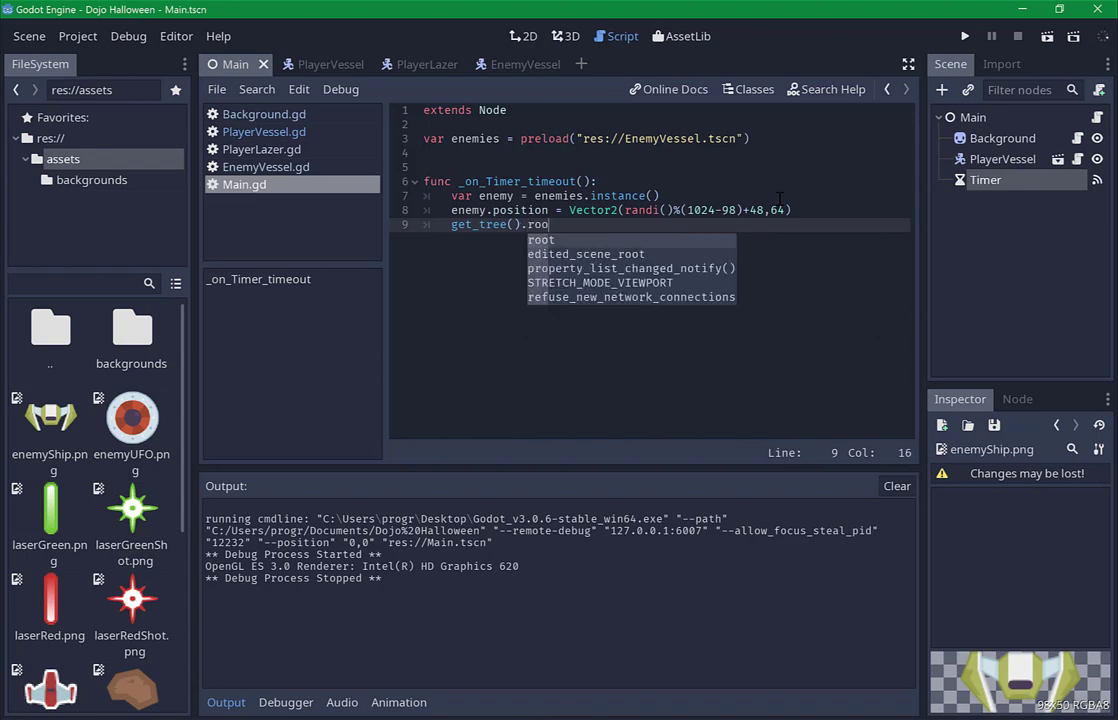
pyautogui.write('.add_')
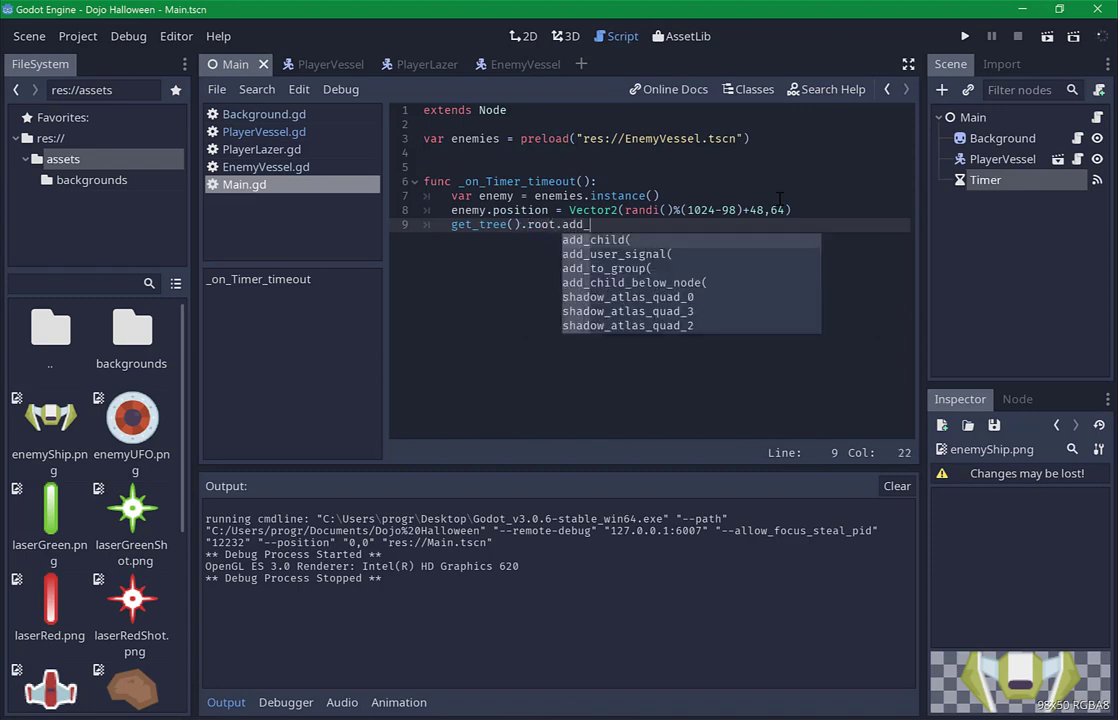
pyautogui.press('Return')
pyautogui.write('en')
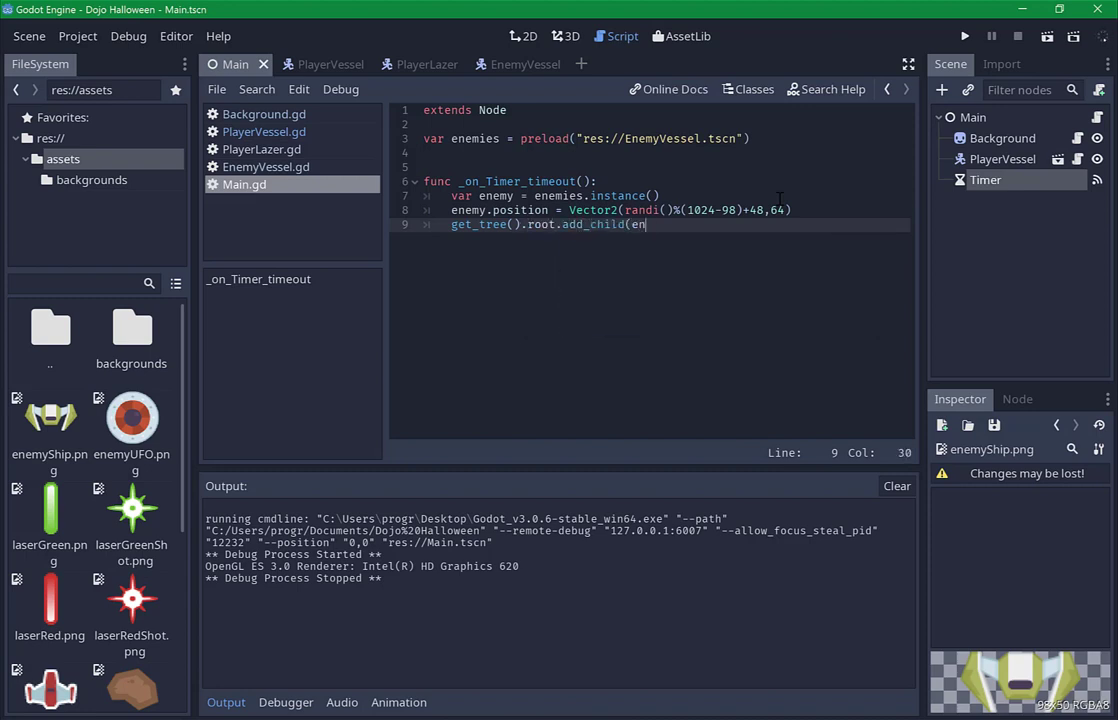
pyautogui.write('emy)')
pyautogui.hotkey('ctrl', 's')
# Test-play the game, flying the ship around, then close it.
pyautogui.click(1046, 37)
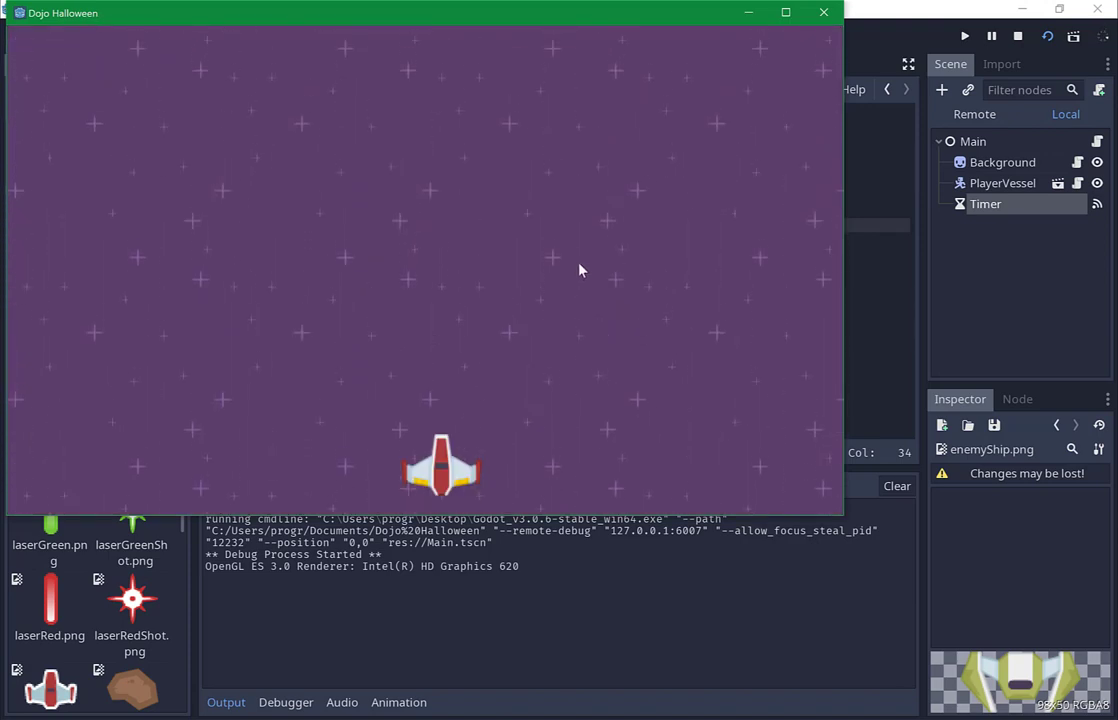
pyautogui.press('Up')
pyautogui.press('Left')
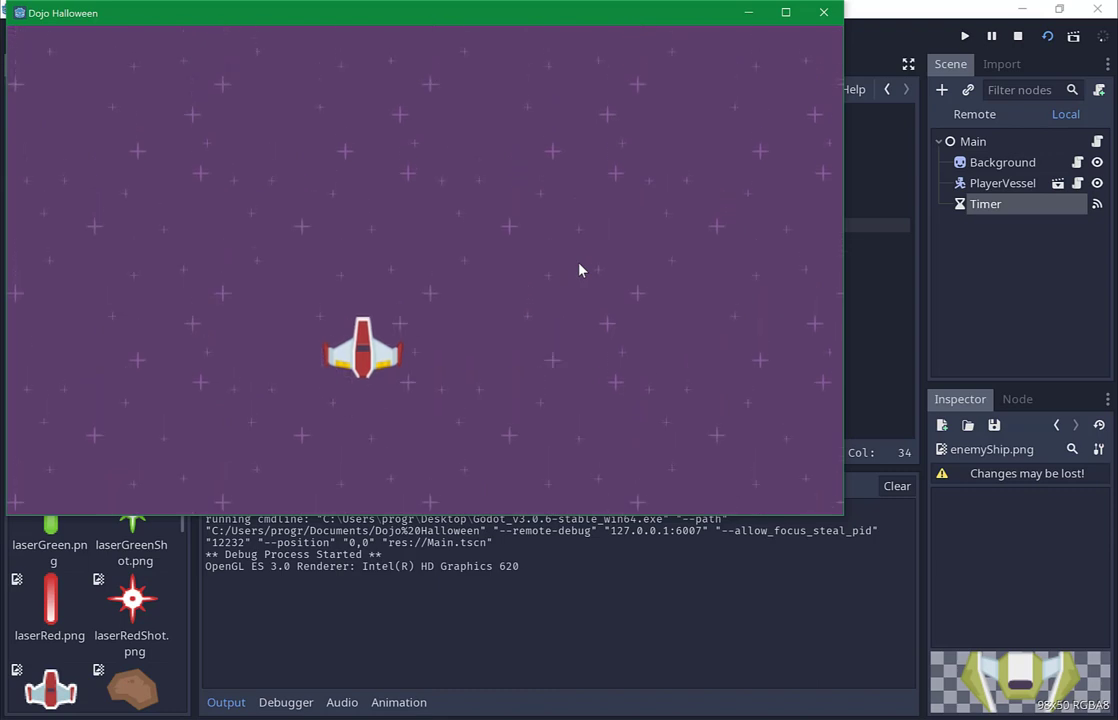
pyautogui.press('Right')
pyautogui.press('Down')
pyautogui.press('Right')
pyautogui.press('Up')
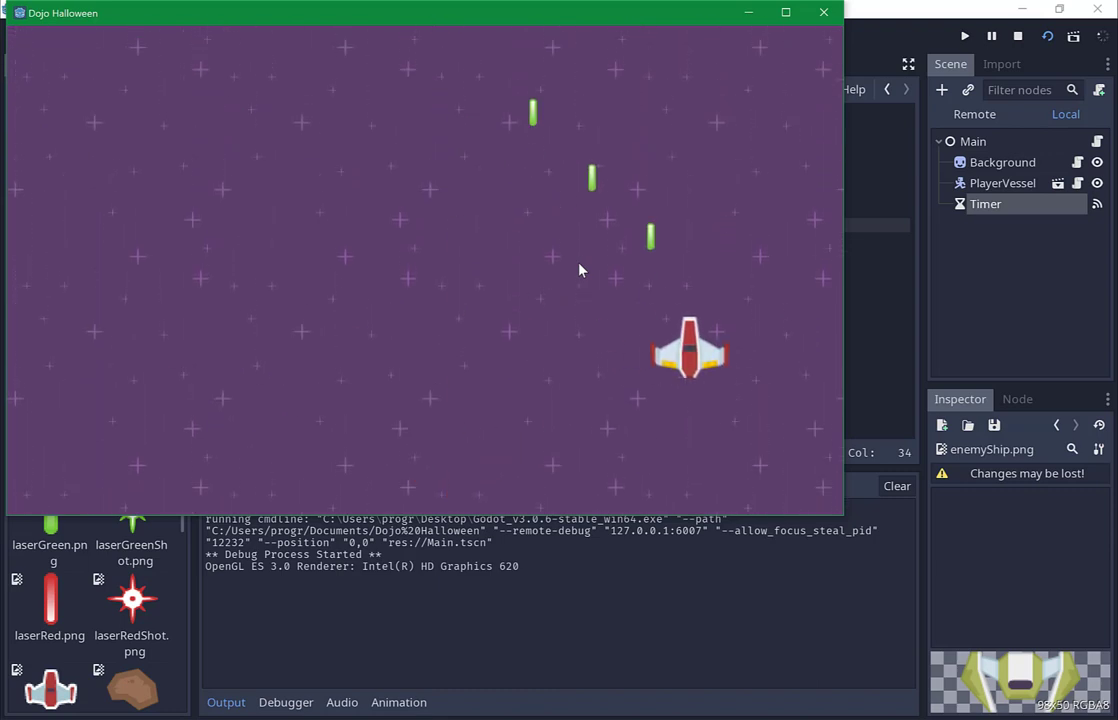
pyautogui.press('Down')
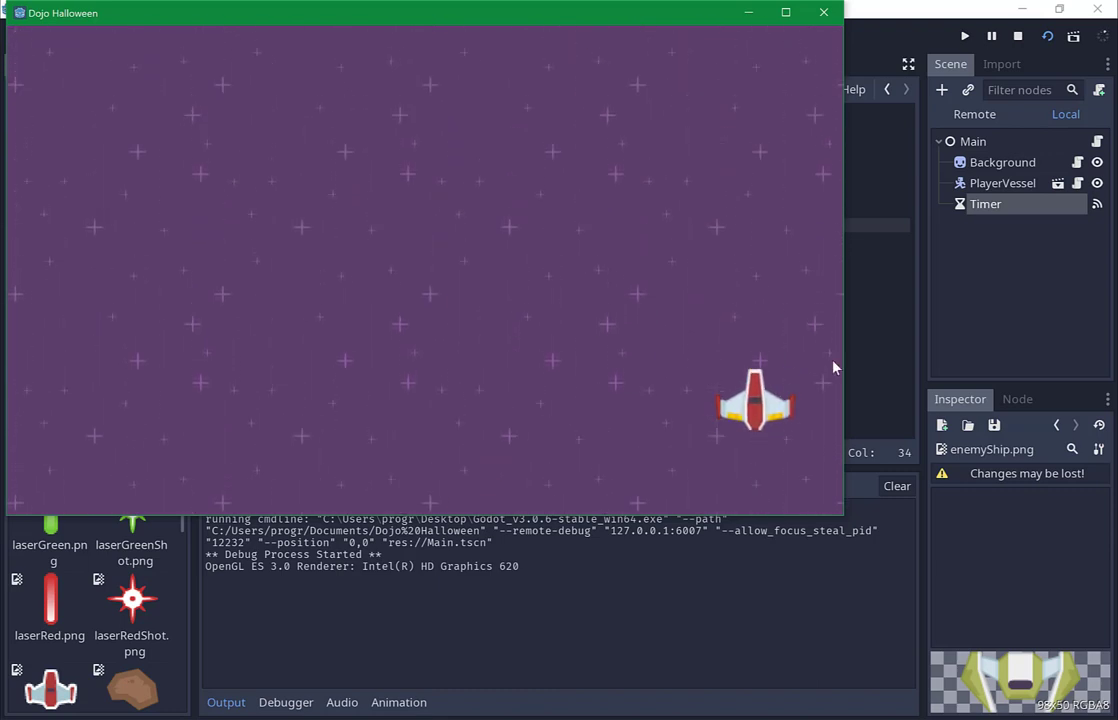
pyautogui.click(823, 12)
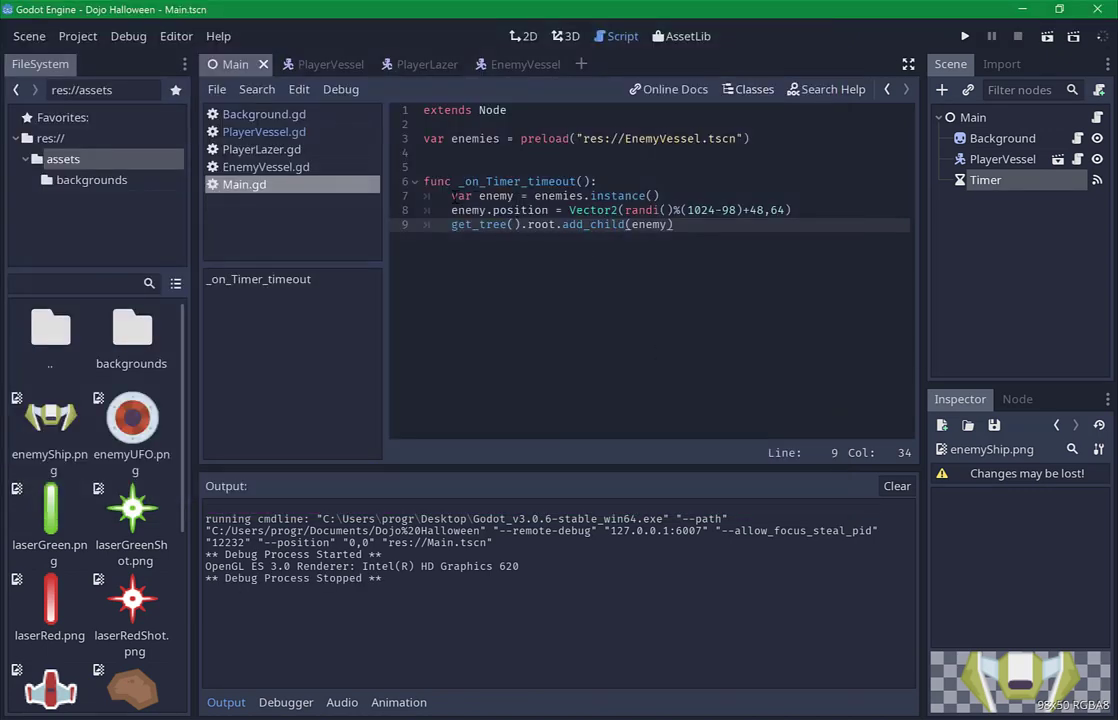
# Spawn enemies with add_child(enemy) at y -64 and save the script.
pyautogui.click(620, 210)
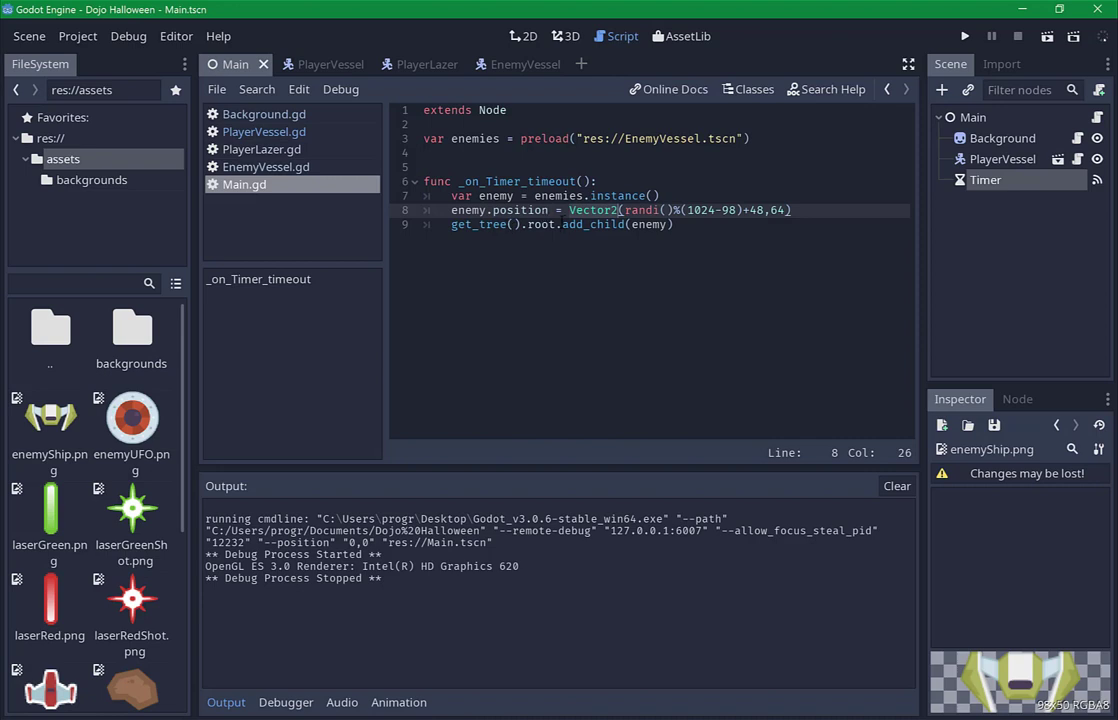
pyautogui.press('Down')
pyautogui.press('Home')
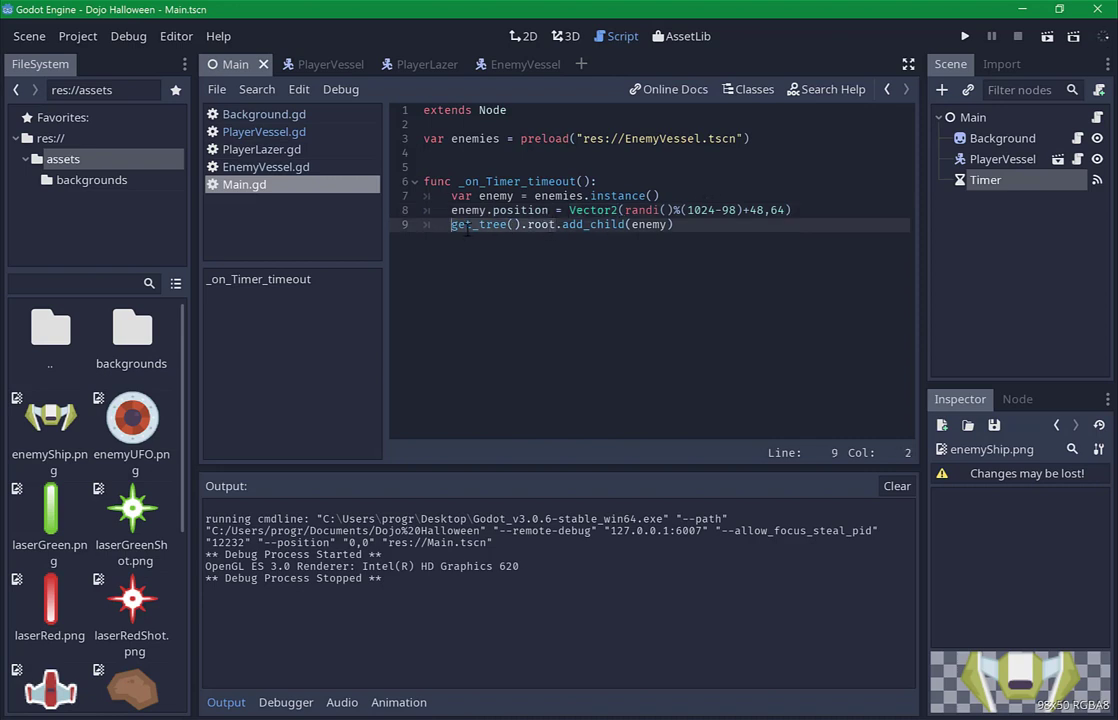
pyautogui.press('Delete')
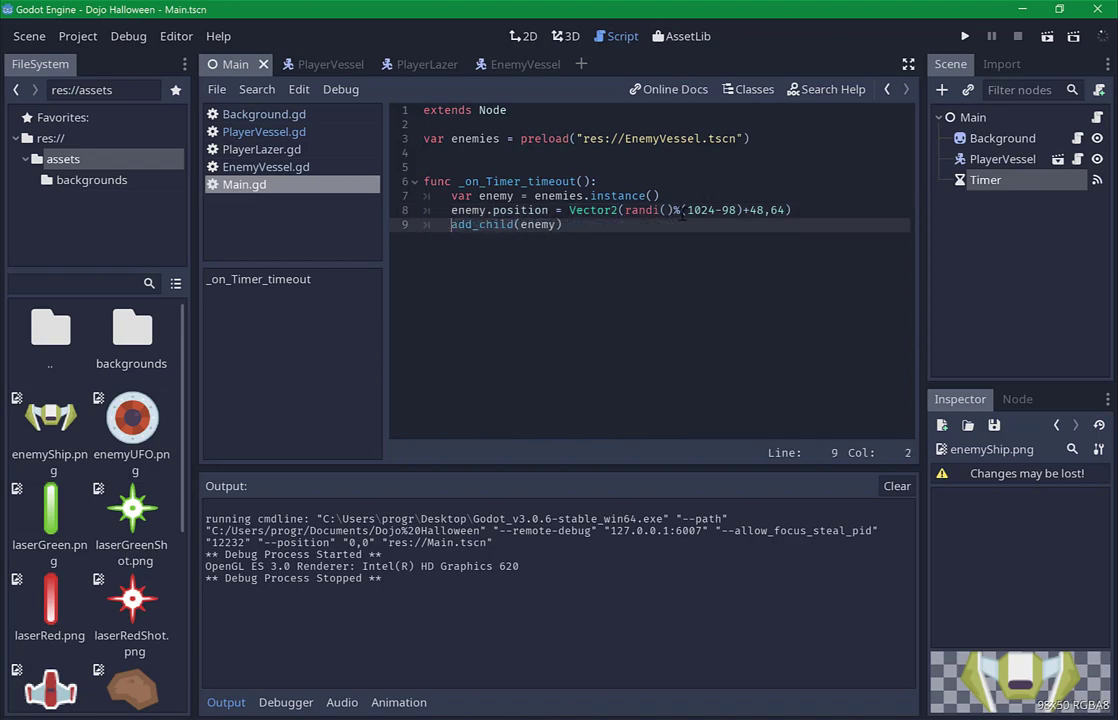
pyautogui.hotkey('ctrl', 's')
pyautogui.click(820, 210)
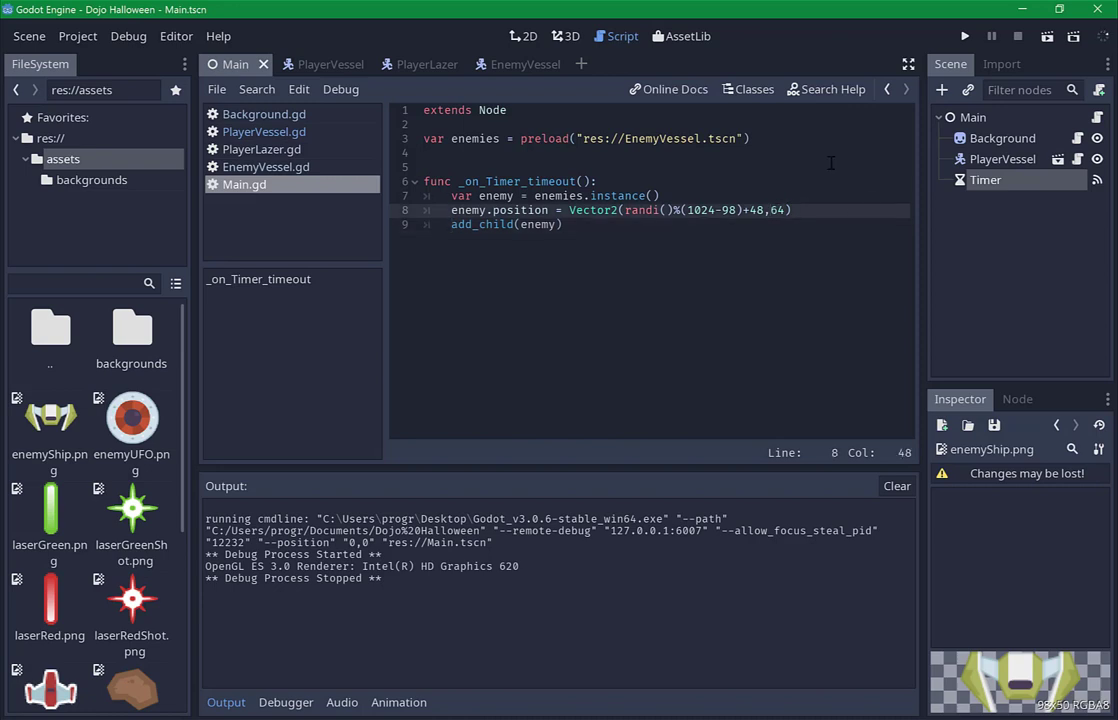
pyautogui.write('-')
pyautogui.hotkey('ctrl', 's')
# Turn on the Timer's Autostart in the Inspector and save the scene.
pyautogui.click(1005, 185)
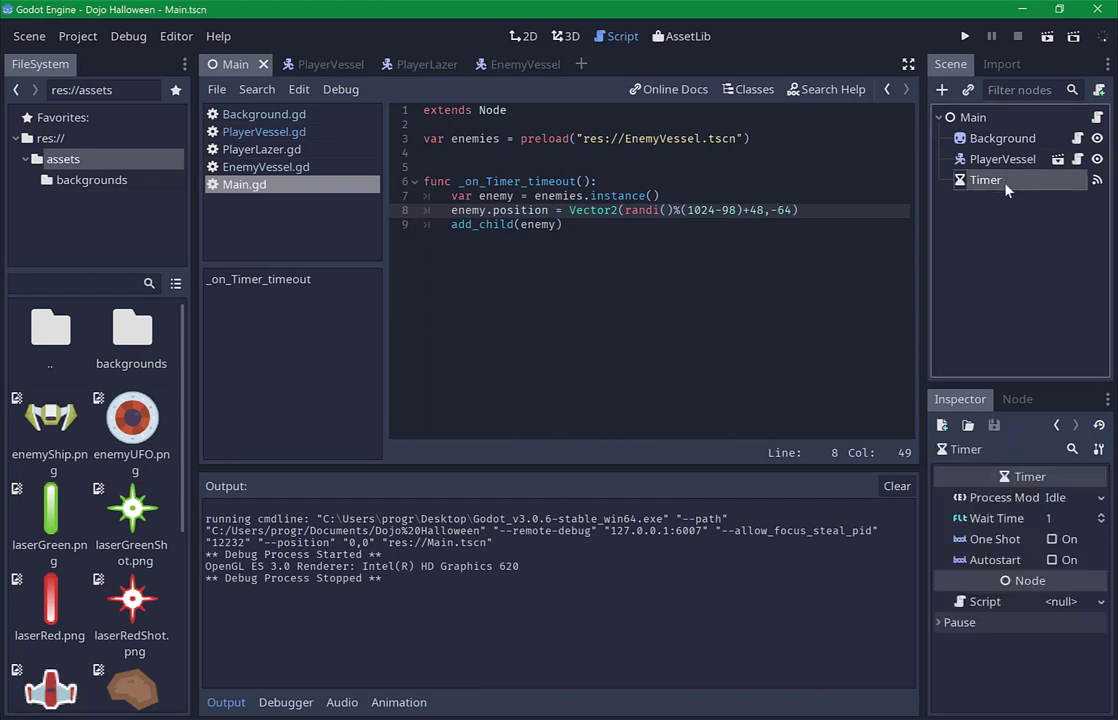
pyautogui.click(1052, 561)
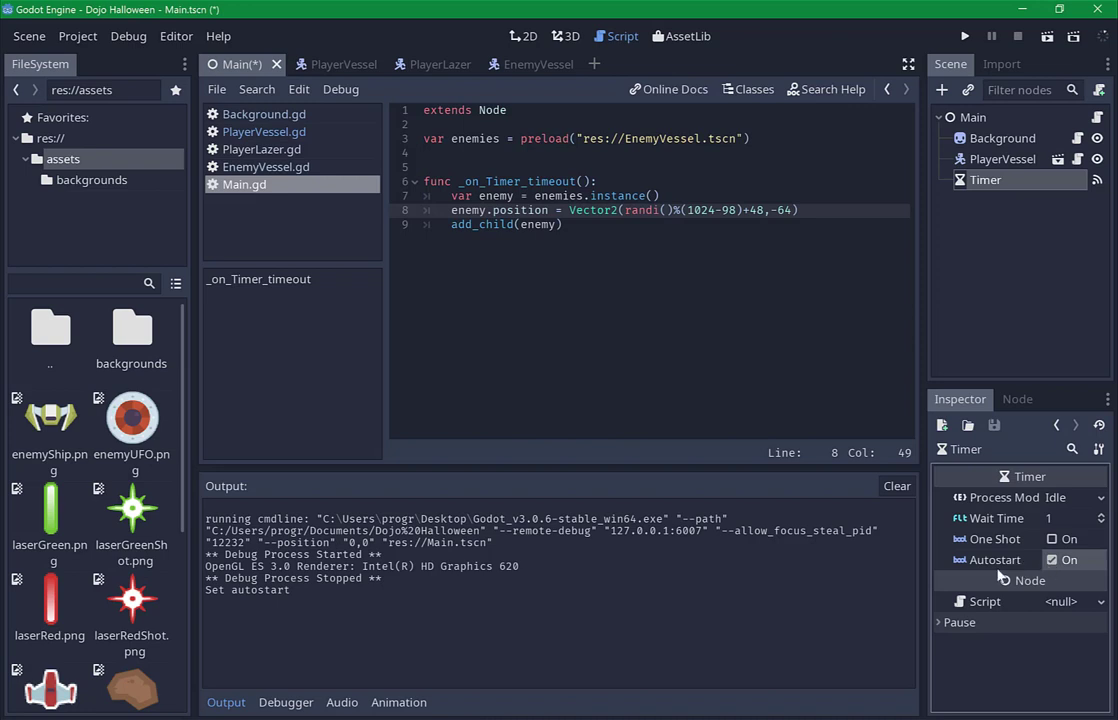
pyautogui.hotkey('ctrl', 's')
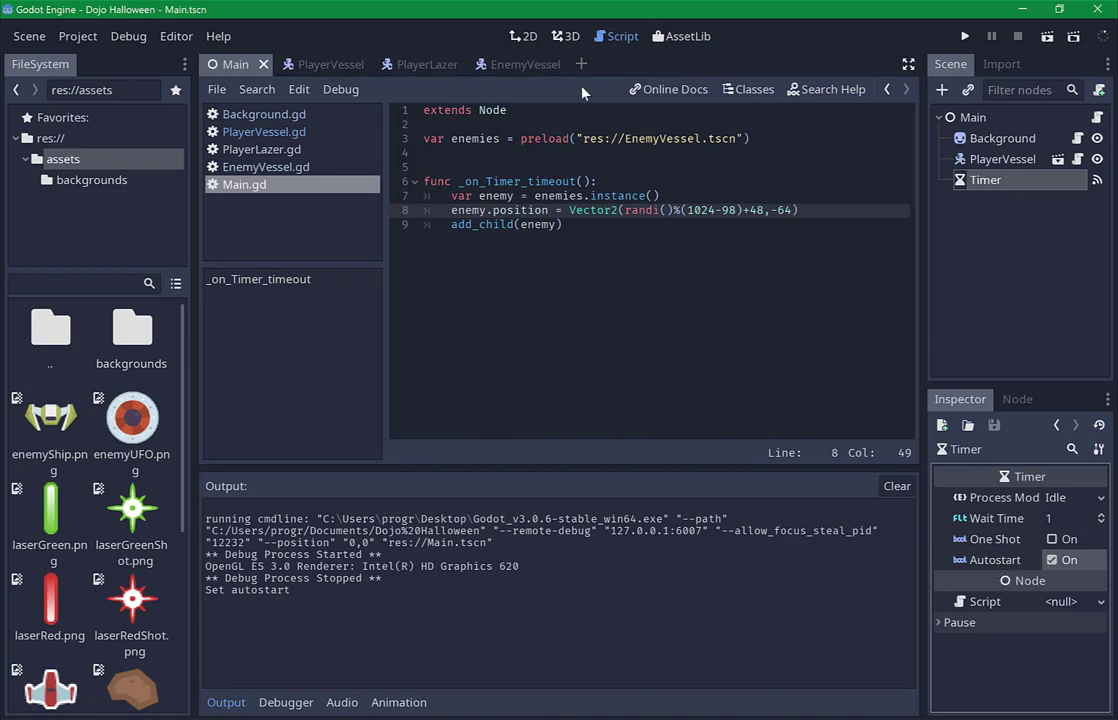
pyautogui.click(528, 181)
# Run the game, steer the player ship left, right and up, then close the game window.
pyautogui.click(965, 36)
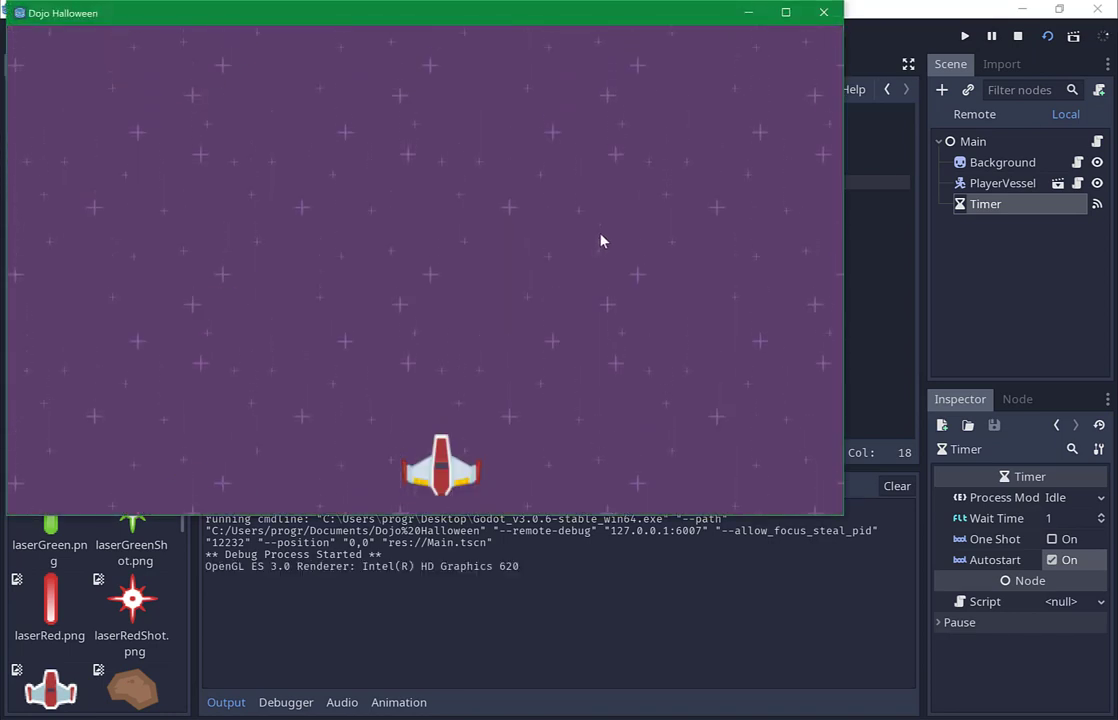
pyautogui.press('Left')
pyautogui.press('Right')
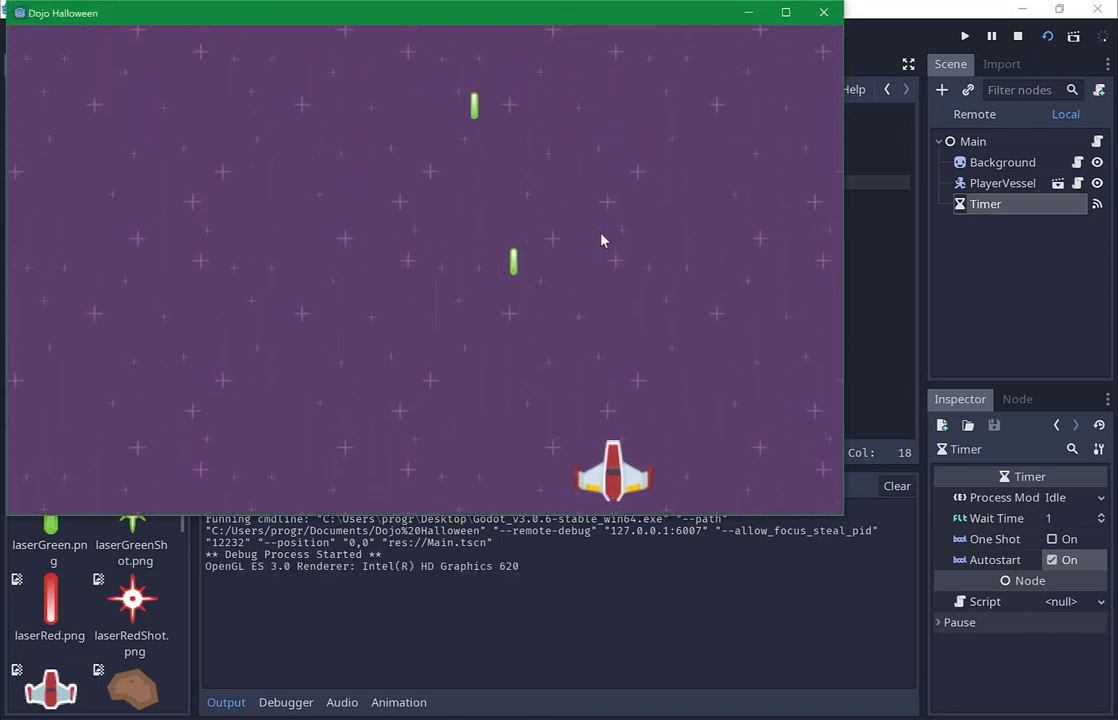
pyautogui.press('Left')
pyautogui.press('Left')
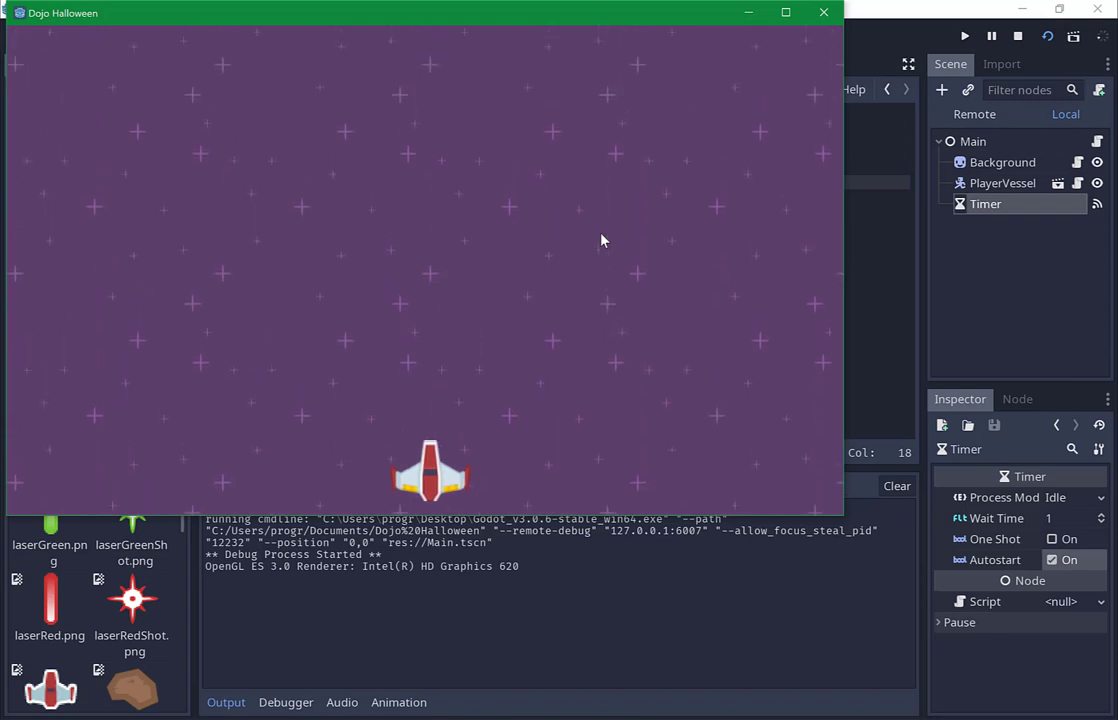
pyautogui.press('Right')
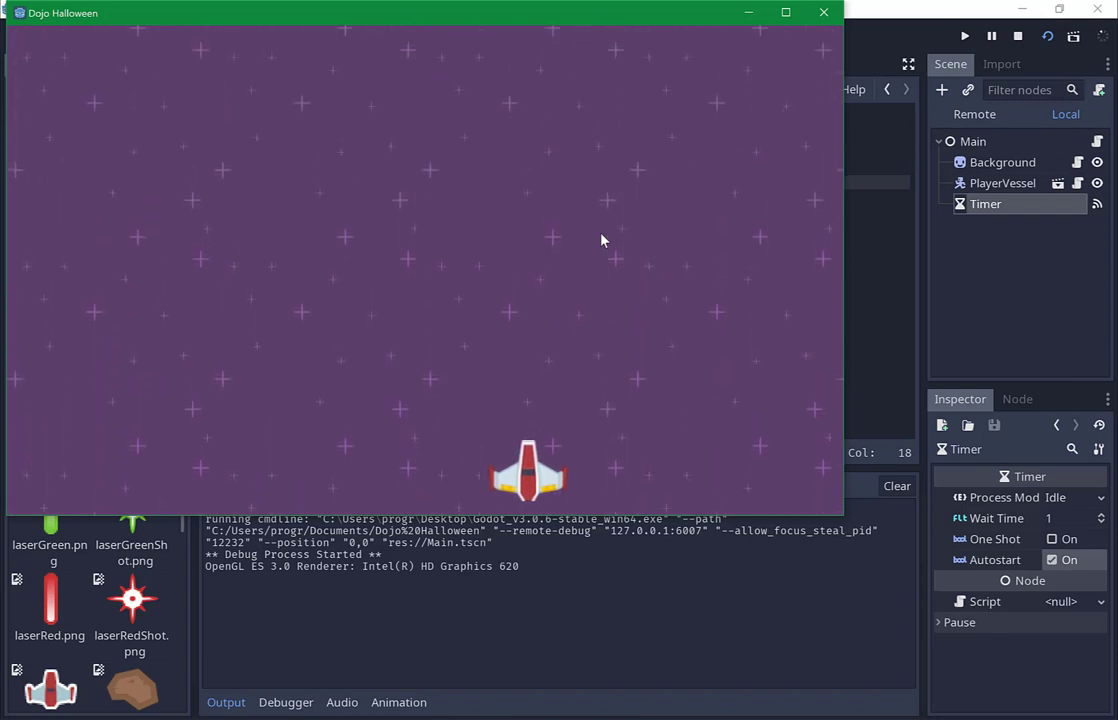
pyautogui.press('Left')
pyautogui.press('Right')
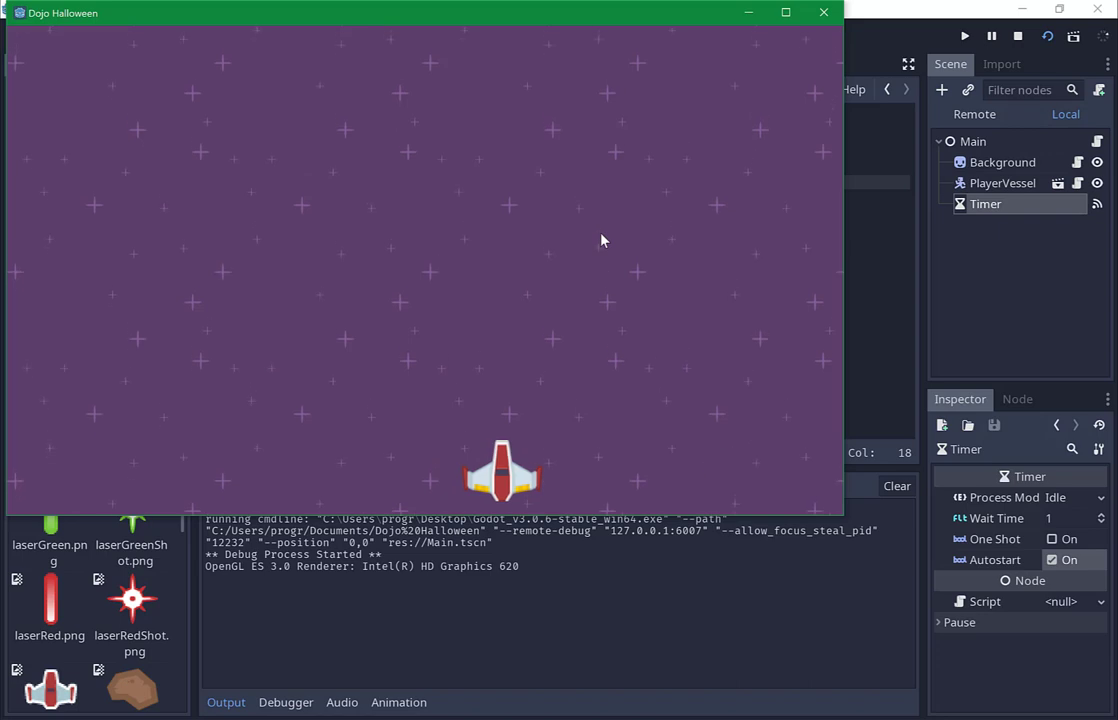
pyautogui.press('Up')
pyautogui.press('Left')
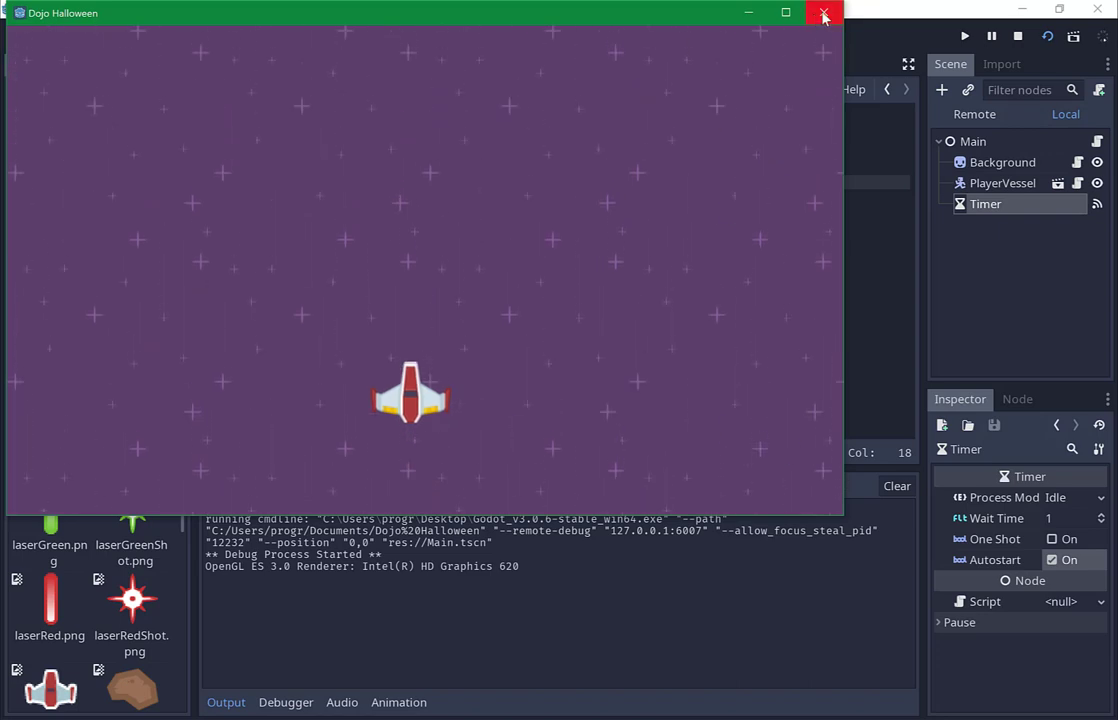
pyautogui.click(823, 12)
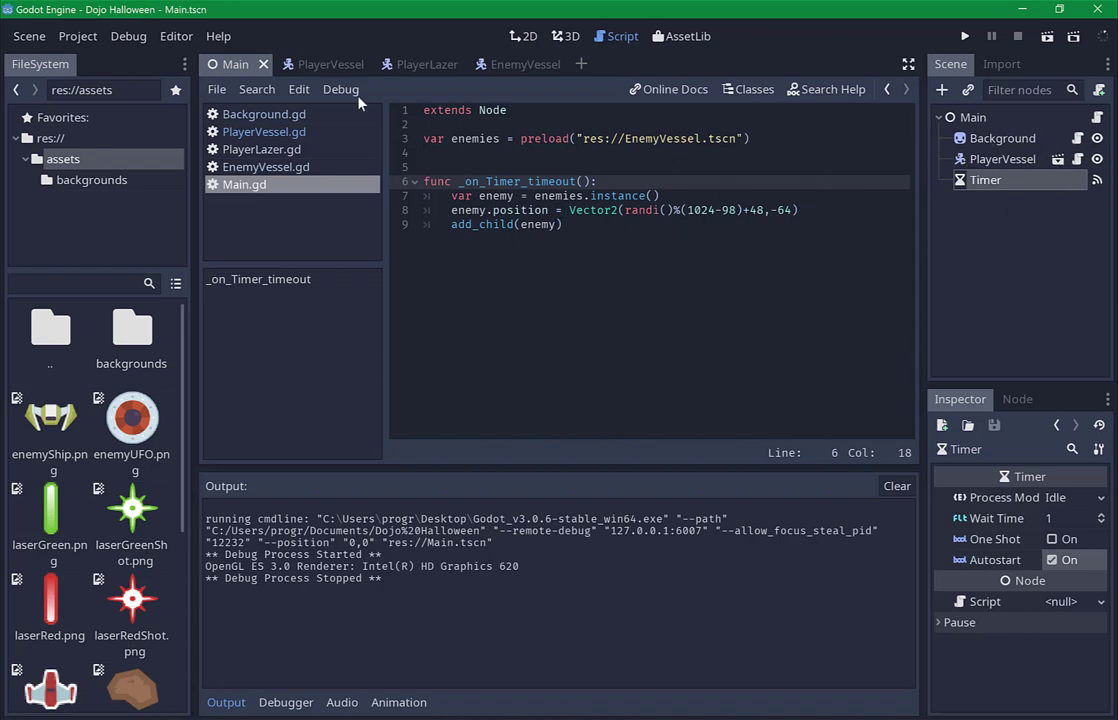
# Change the enemy's movement in EnemyVessel.gd from Vector2(0,32) to Vector2(0,8), save, and rerun from Main.
pyautogui.click(510, 66)
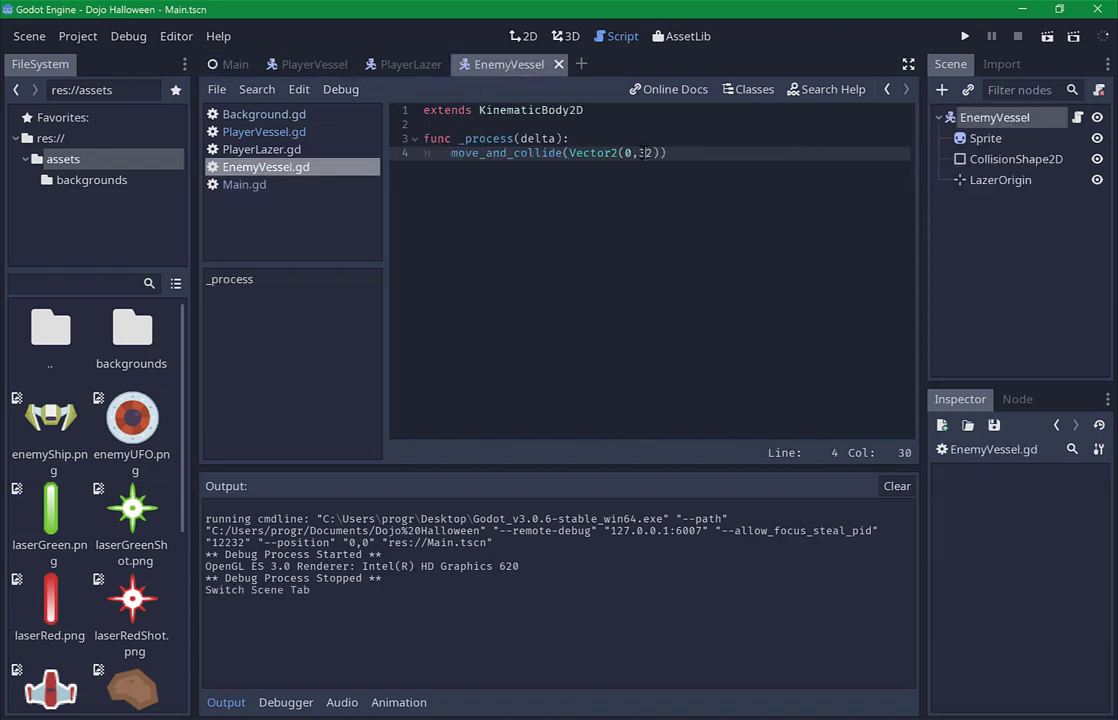
pyautogui.press('Left')
pyautogui.press('Left')
pyautogui.press('BackSpace')
pyautogui.press('BackSpace')
pyautogui.write('8')
pyautogui.hotkey('ctrl', 's')
pyautogui.click(214, 66)
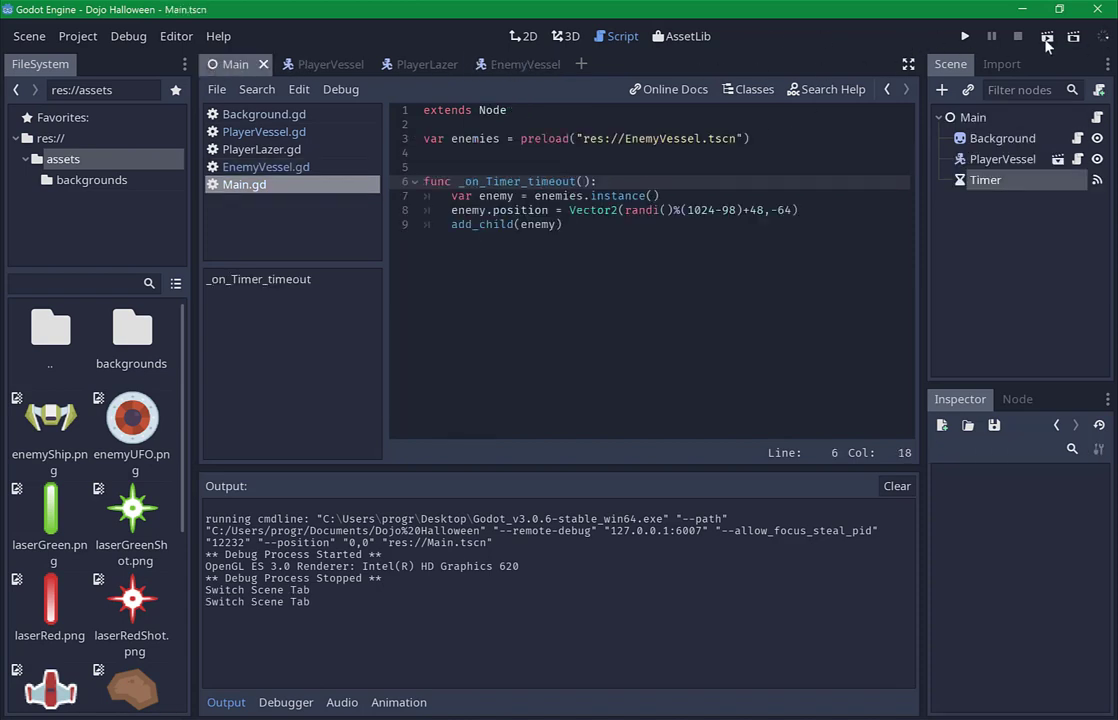
pyautogui.click(1047, 37)
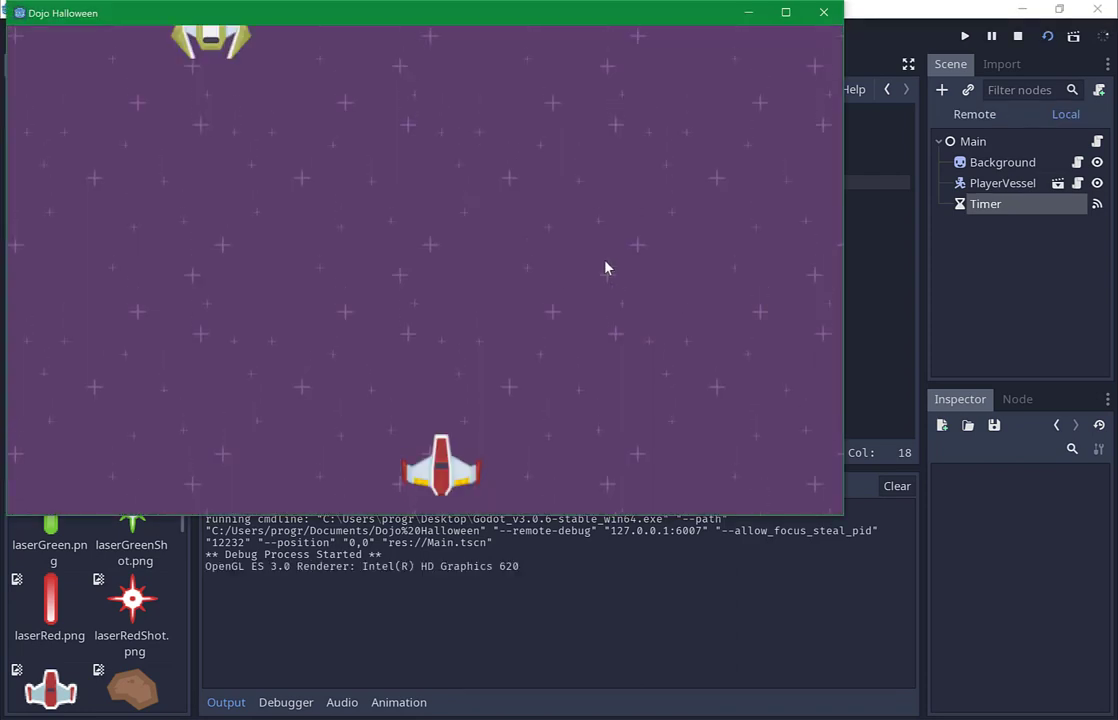
# Fly the player ship around the screen in all directions while enemy ships descend.
pyautogui.press('Left')
pyautogui.press('Right')
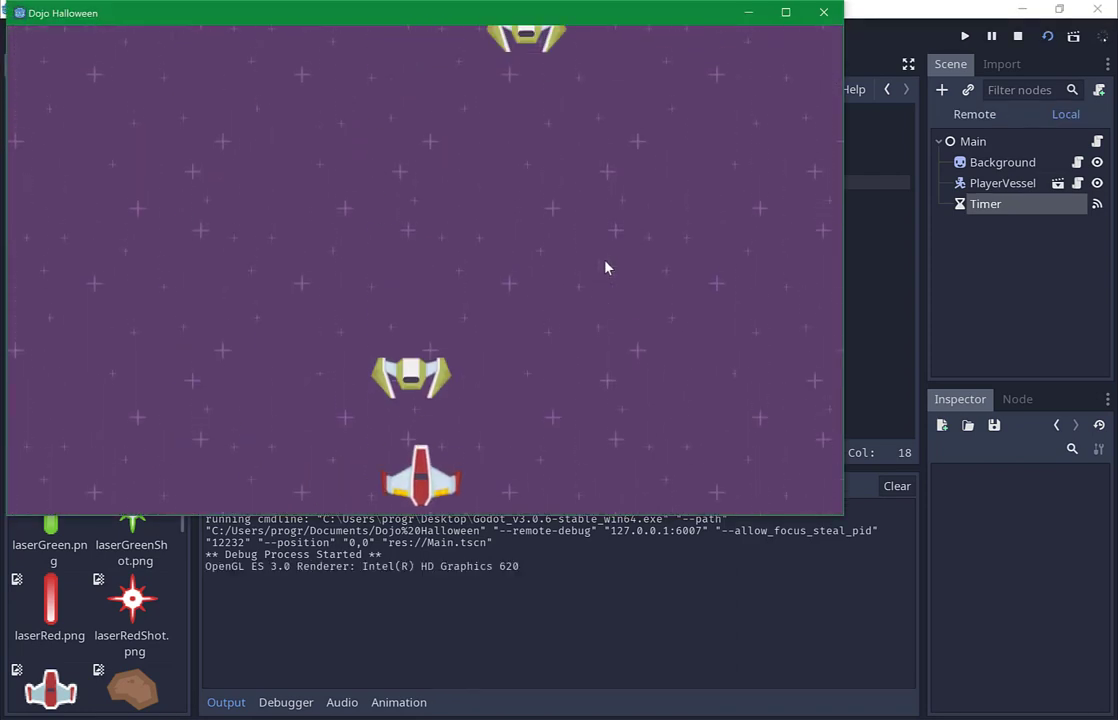
pyautogui.press('Up')
pyautogui.press('Right')
pyautogui.press('Down')
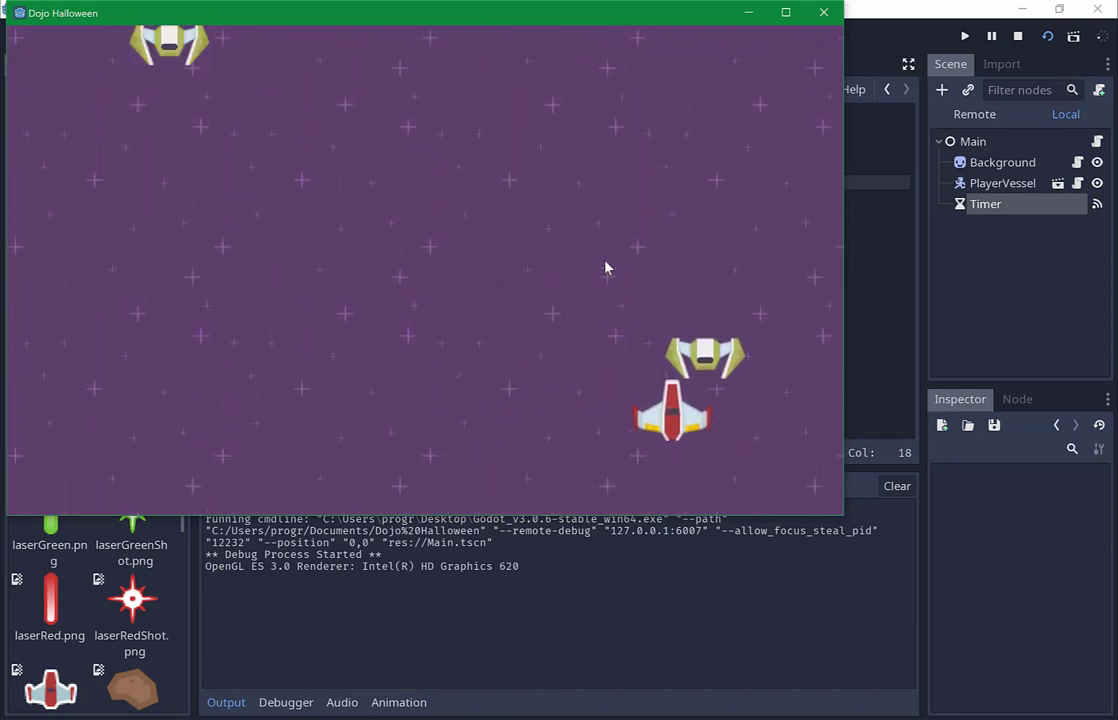
pyautogui.press('Down')
pyautogui.press('Right')
pyautogui.press('Left')
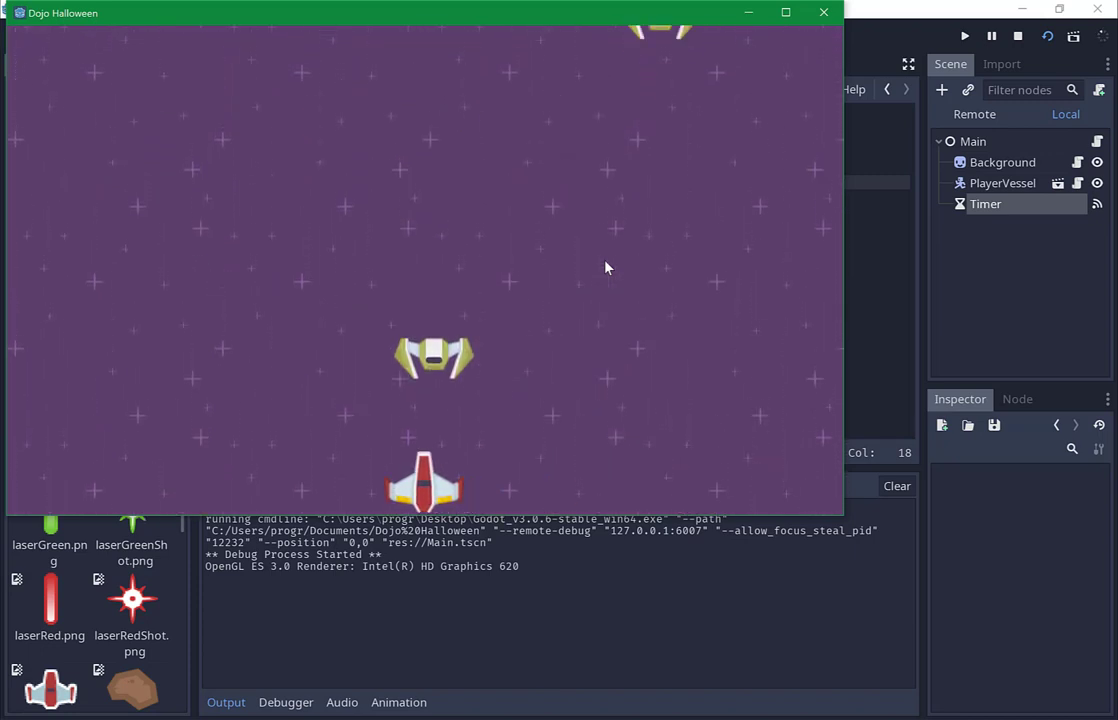
pyautogui.press('Right')
pyautogui.press('Up')
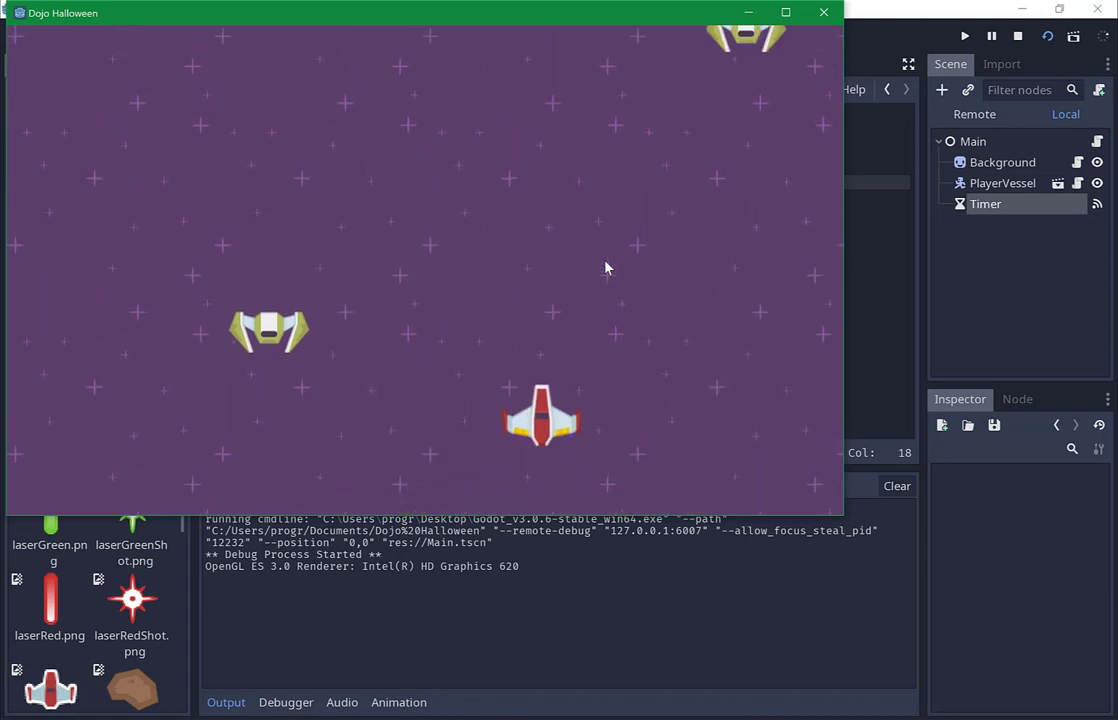
pyautogui.press('Up')
pyautogui.press('Right')
pyautogui.press('Down')
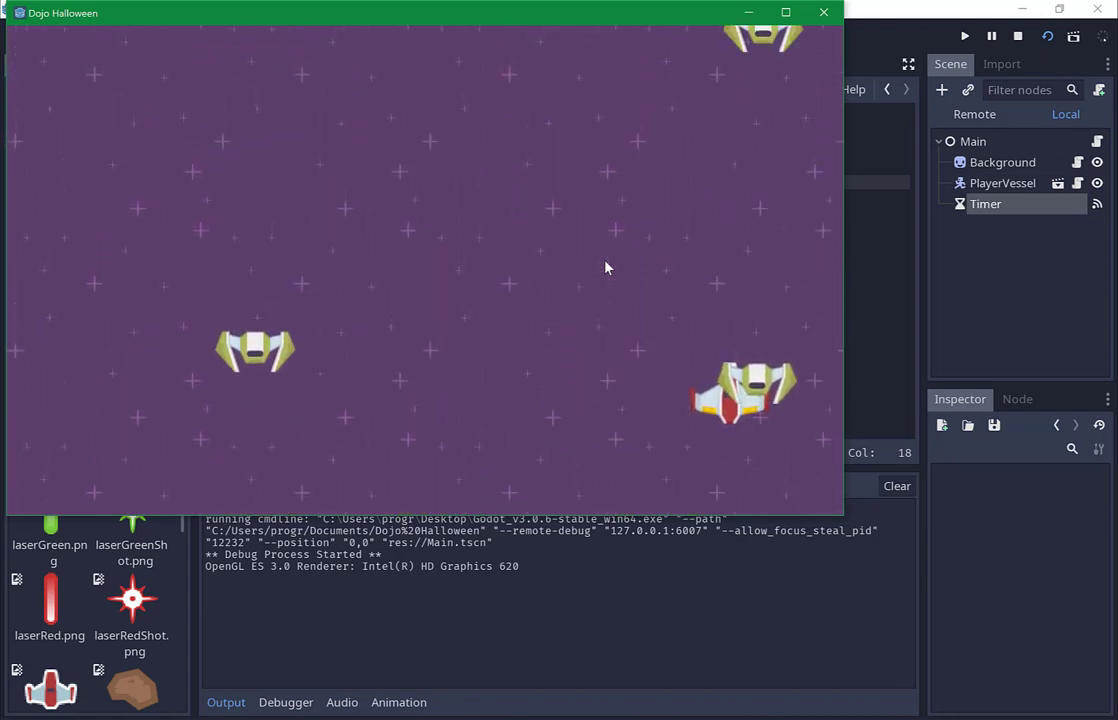
pyautogui.press('Left')
pyautogui.press('Right')
pyautogui.press('Left')
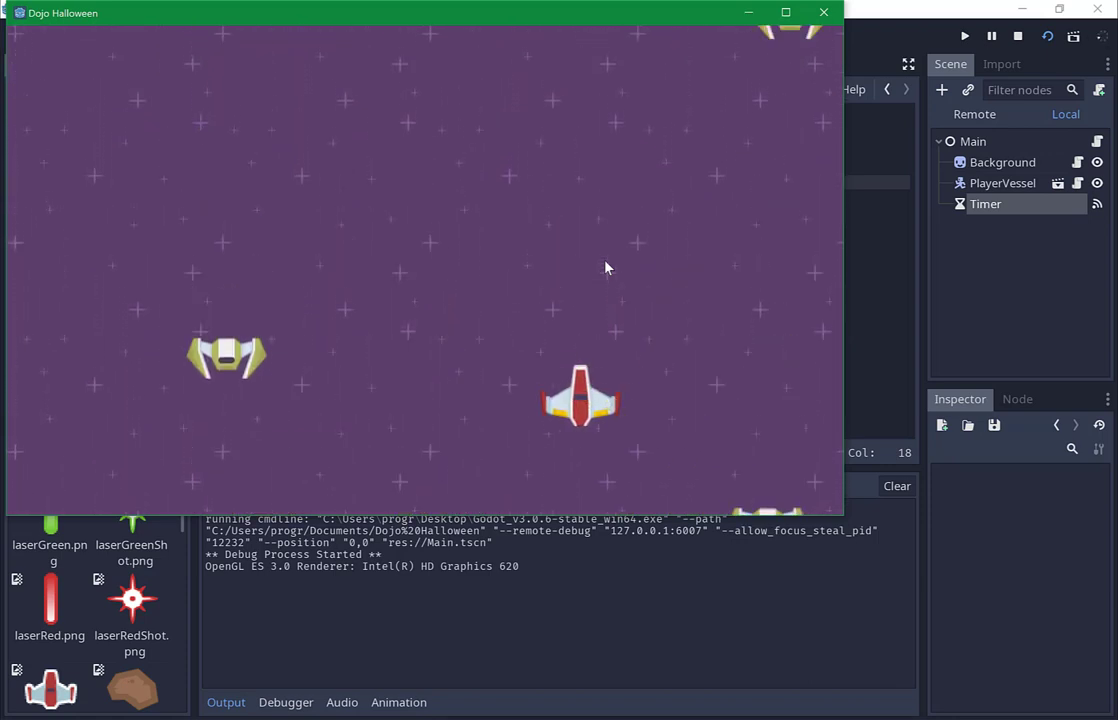
pyautogui.press('Left')
pyautogui.press('Right')
pyautogui.press('Up')
pyautogui.press('Left')
pyautogui.press('Up')
# Fire lasers with Space and strafe left and right to line up under enemies.
pyautogui.press('Left')
pyautogui.press('Down')
pyautogui.press('space')
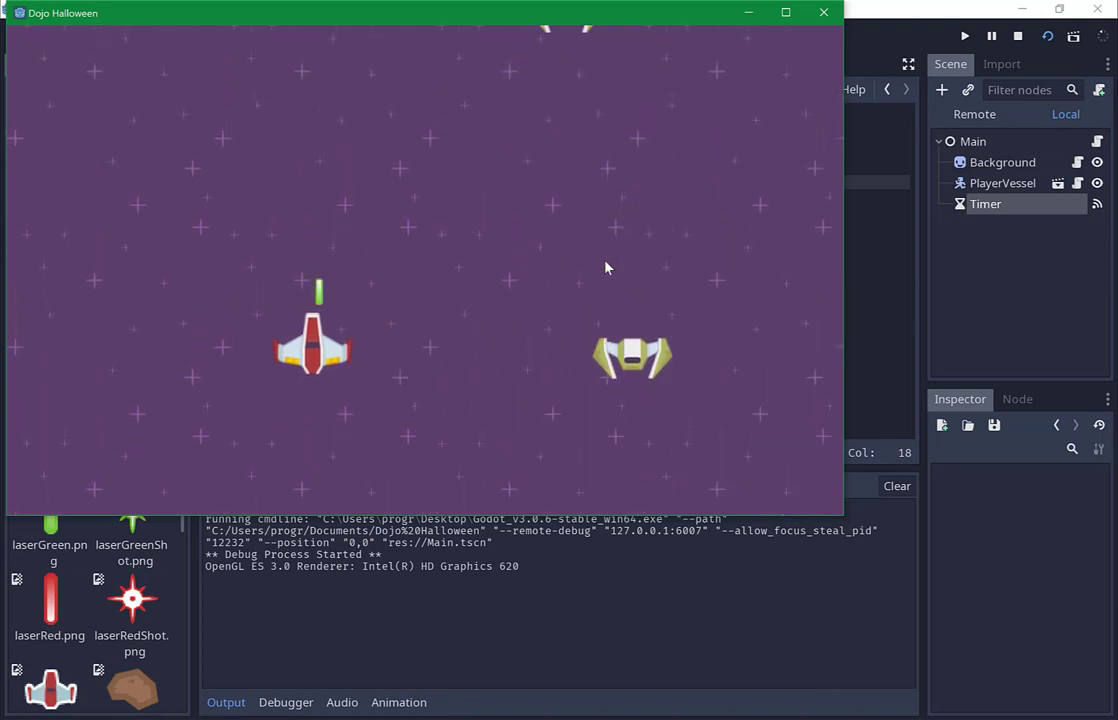
pyautogui.press('Down')
pyautogui.press('Left')
pyautogui.press('Right')
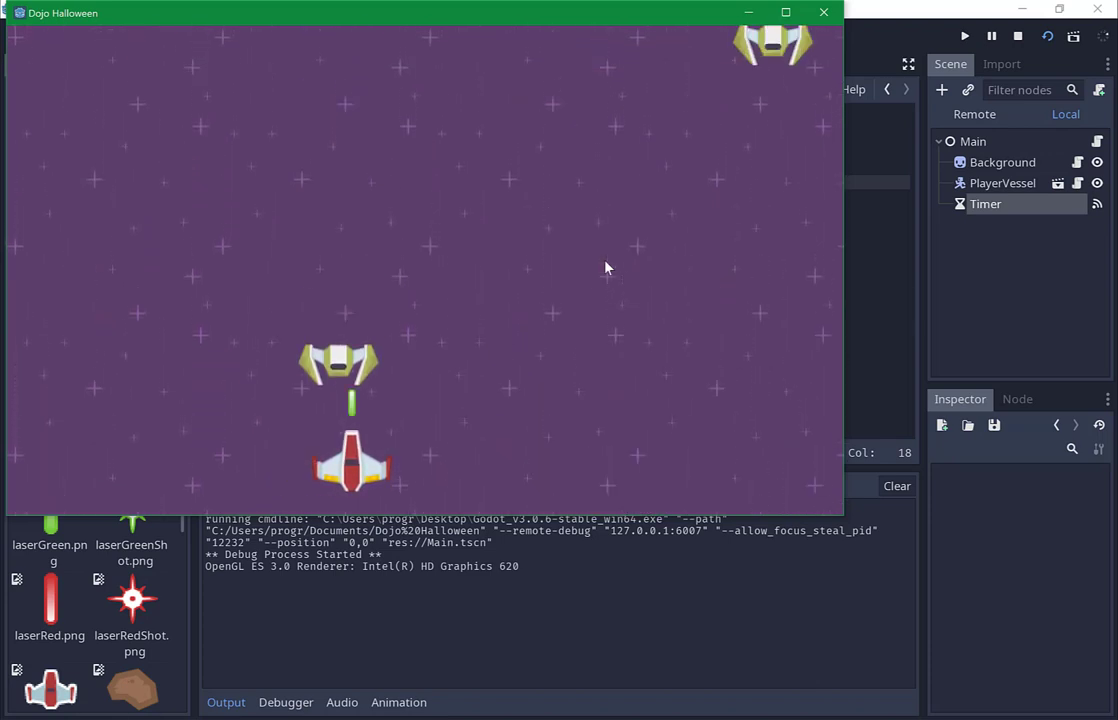
pyautogui.press('Left')
pyautogui.press('Left')
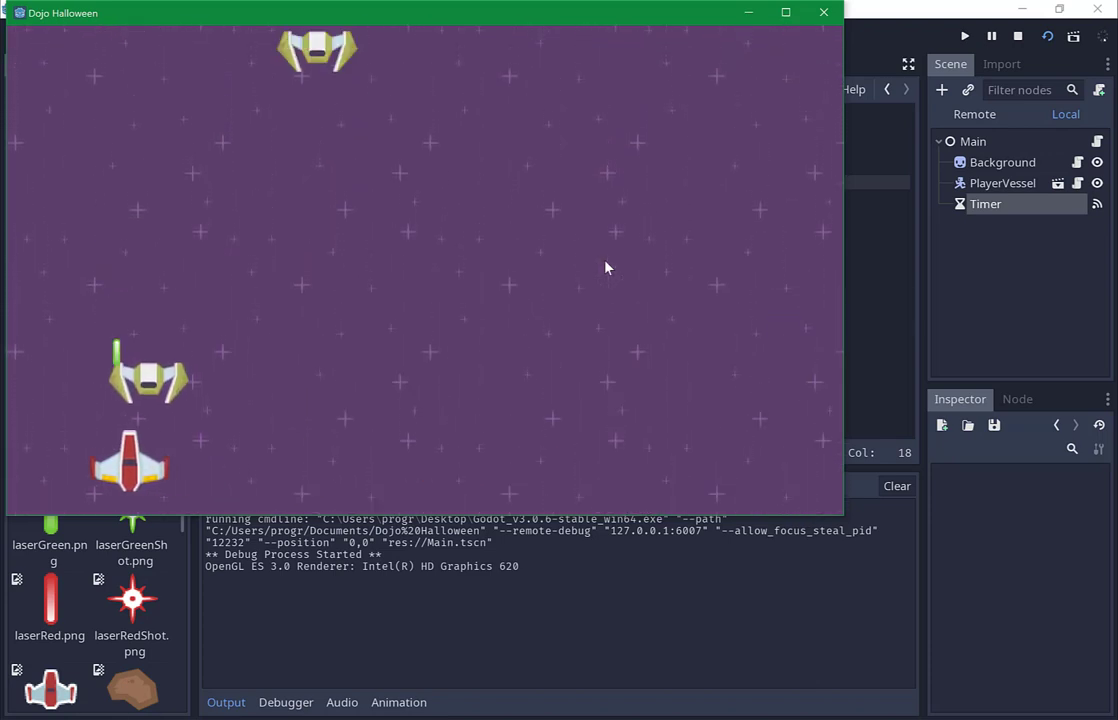
pyautogui.press('Right')
pyautogui.press('Right')
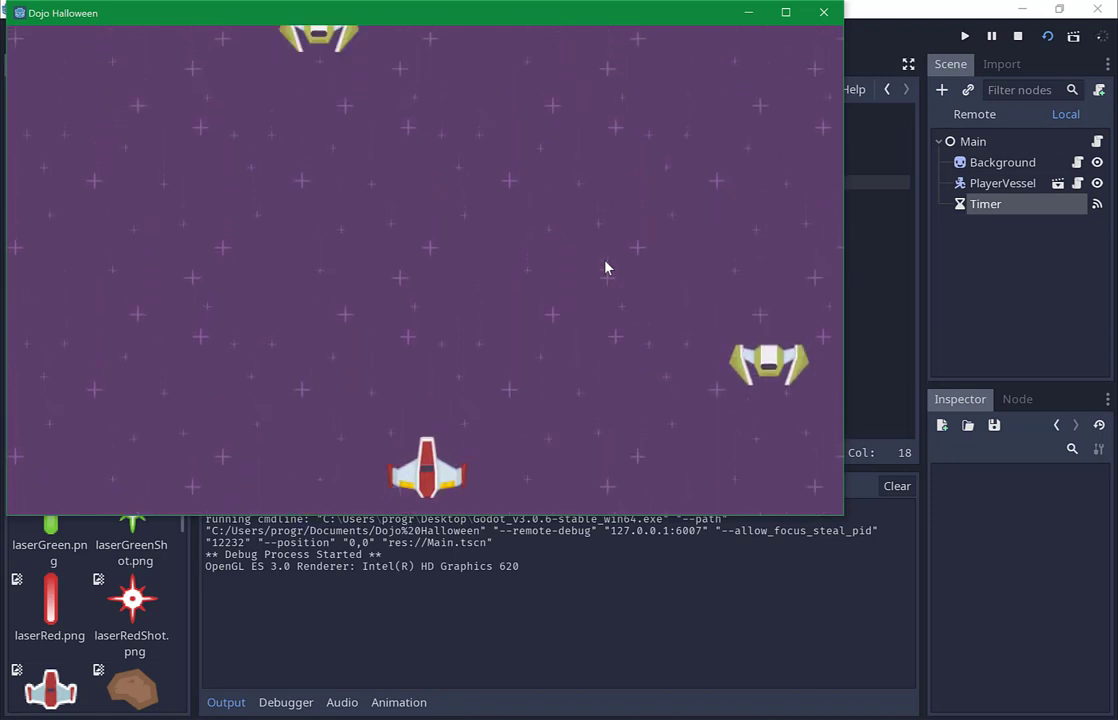
pyautogui.press('Left')
pyautogui.press('Right')
pyautogui.press('Right')
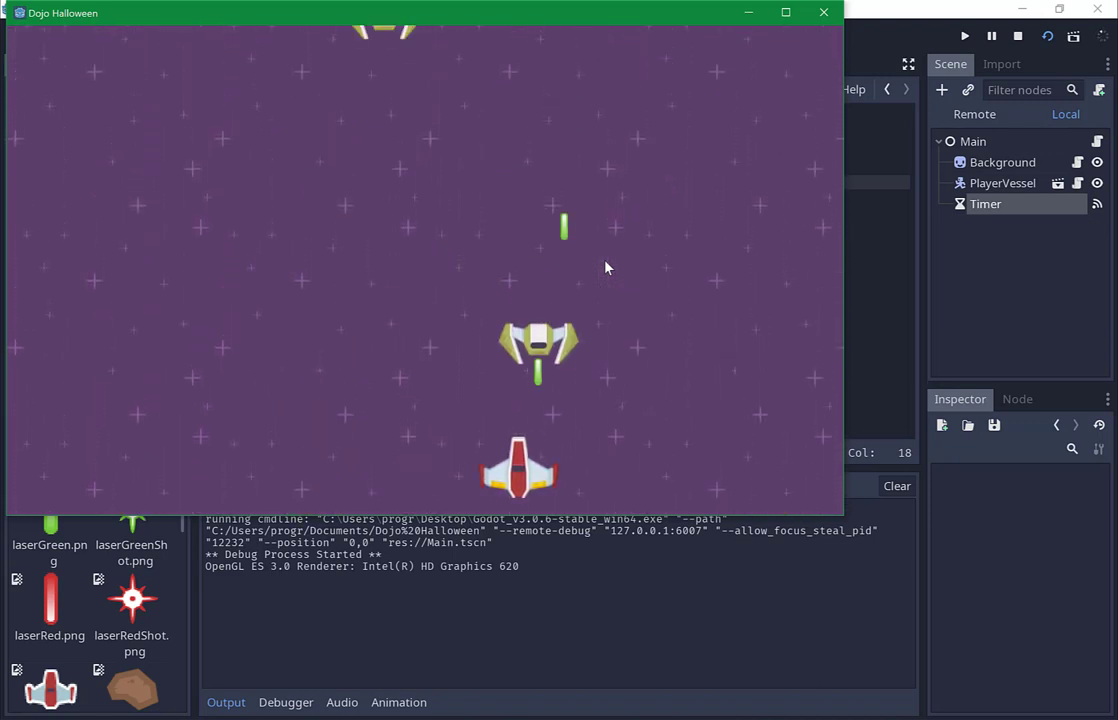
pyautogui.press('Left')
pyautogui.press('Right')
pyautogui.press('Left')
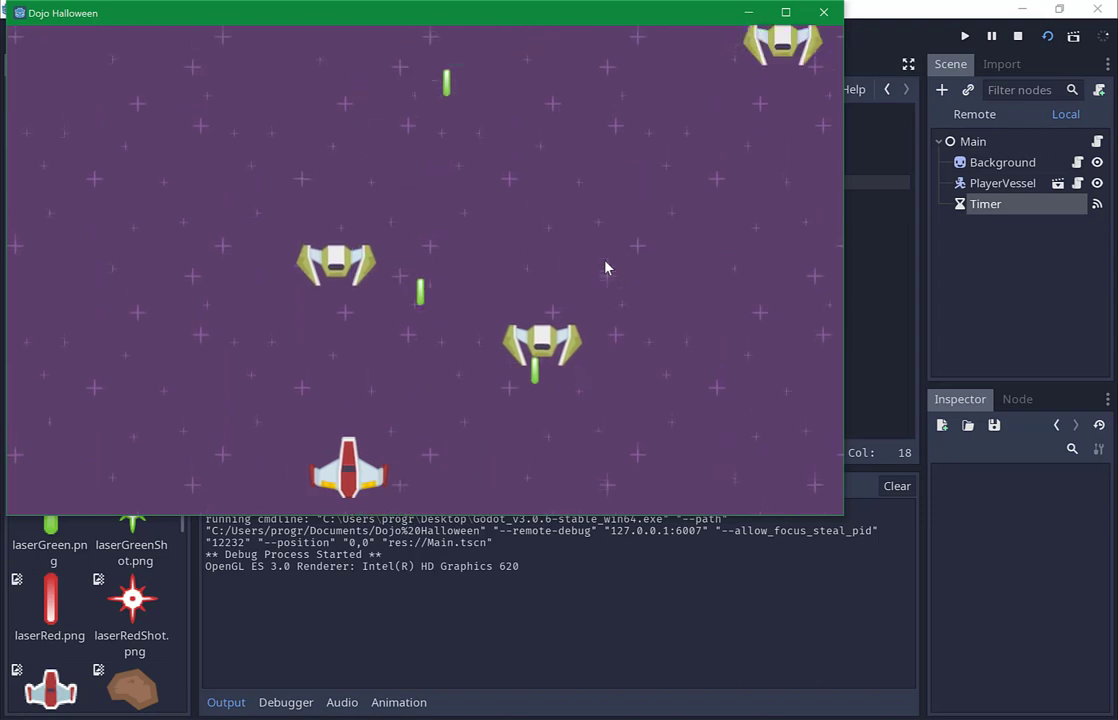
pyautogui.press('Right')
pyautogui.press('Left')
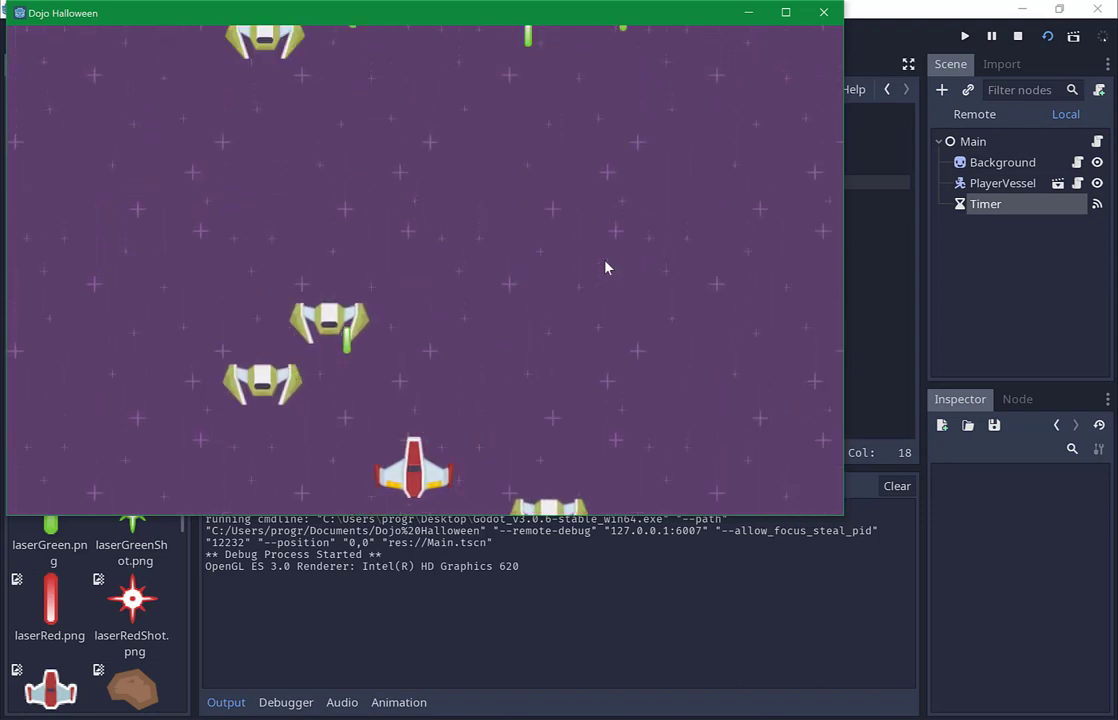
pyautogui.press('Right')
pyautogui.press('Left')
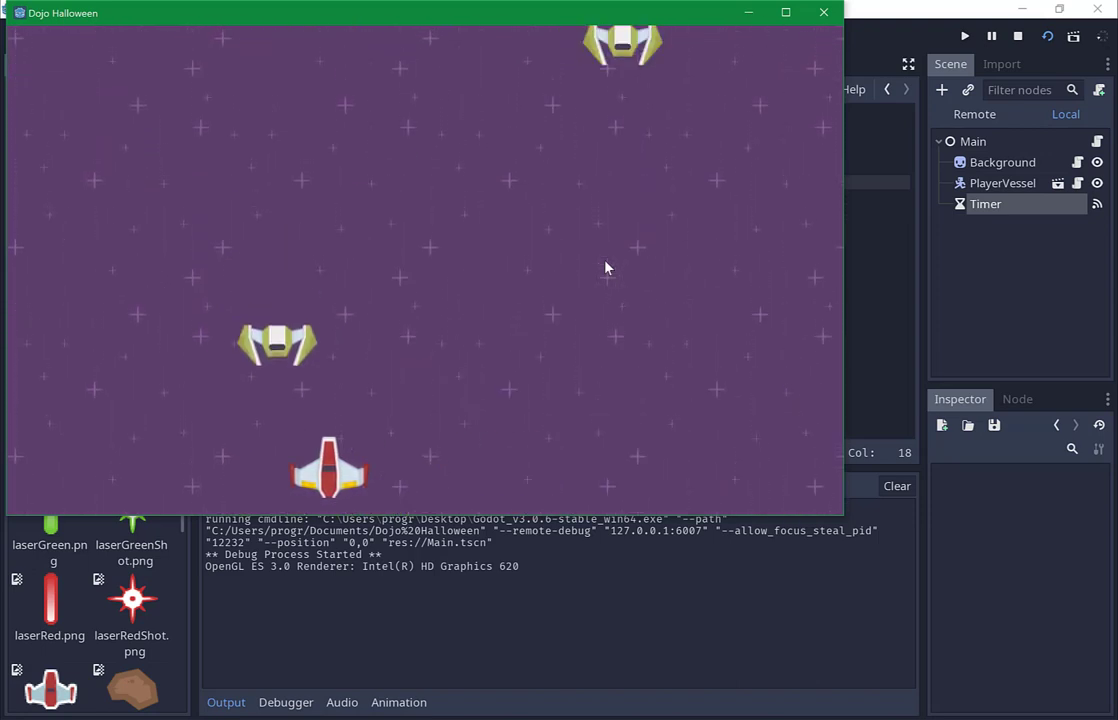
pyautogui.press('Right')
pyautogui.press('Left')
pyautogui.press('Left')
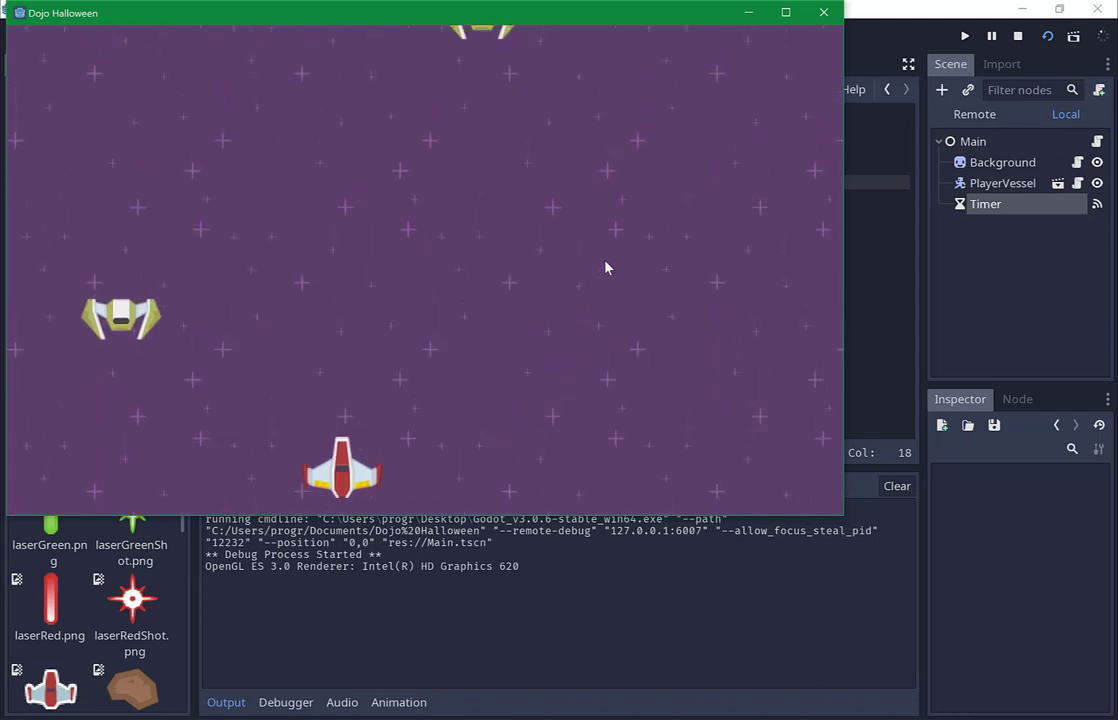
pyautogui.press('Right')
pyautogui.press('Left')
pyautogui.press('Right')
pyautogui.press('Right')
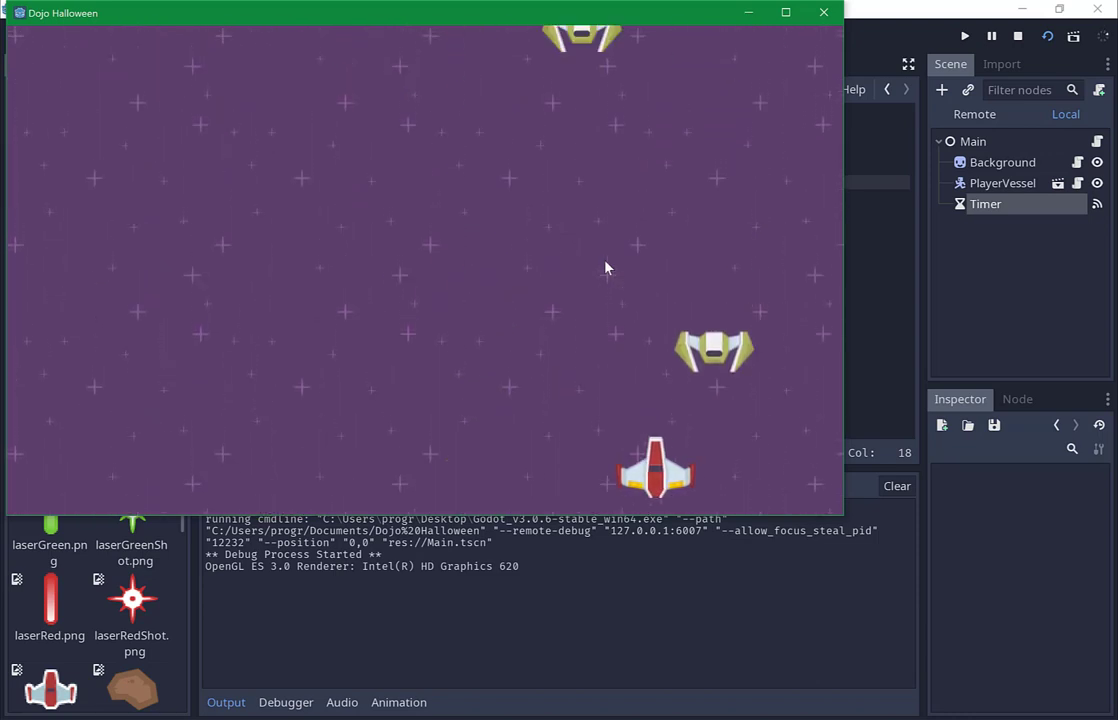
pyautogui.press('Left')
# Maneuver the ship up, down and sideways, then close the game and save the Main scene.
pyautogui.press('Right')
pyautogui.press('Left')
pyautogui.press('Up')
pyautogui.press('Left')
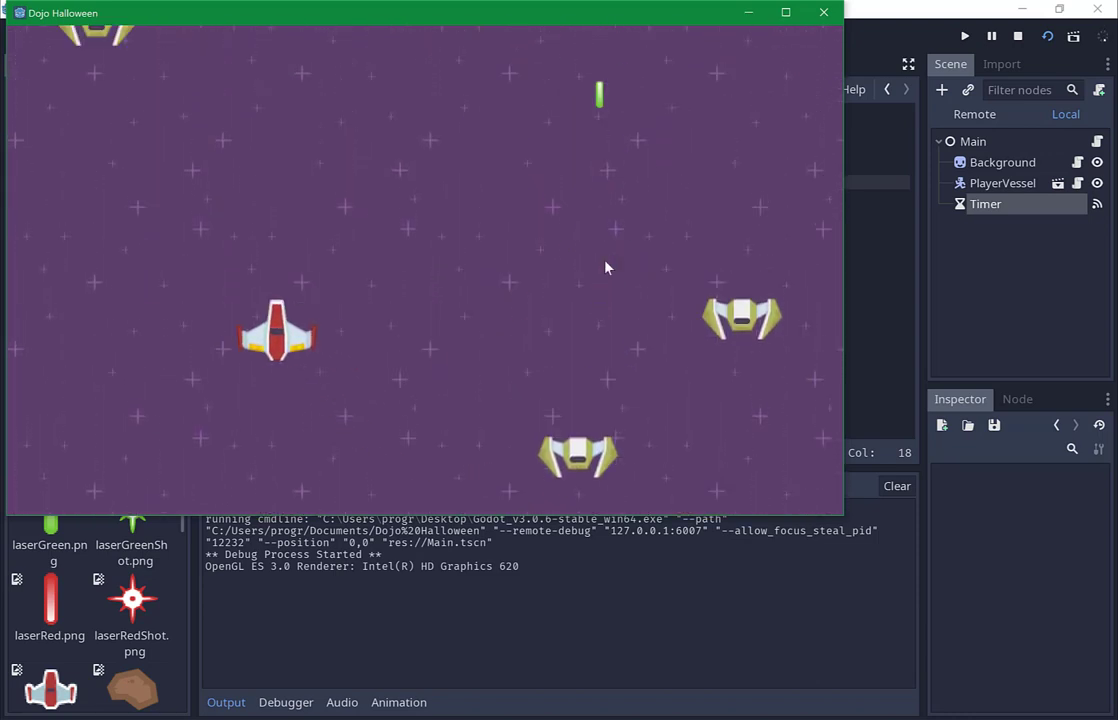
pyautogui.press('Down')
pyautogui.press('Left')
pyautogui.press('Down')
pyautogui.press('Right')
pyautogui.press('Up')
pyautogui.press('Right')
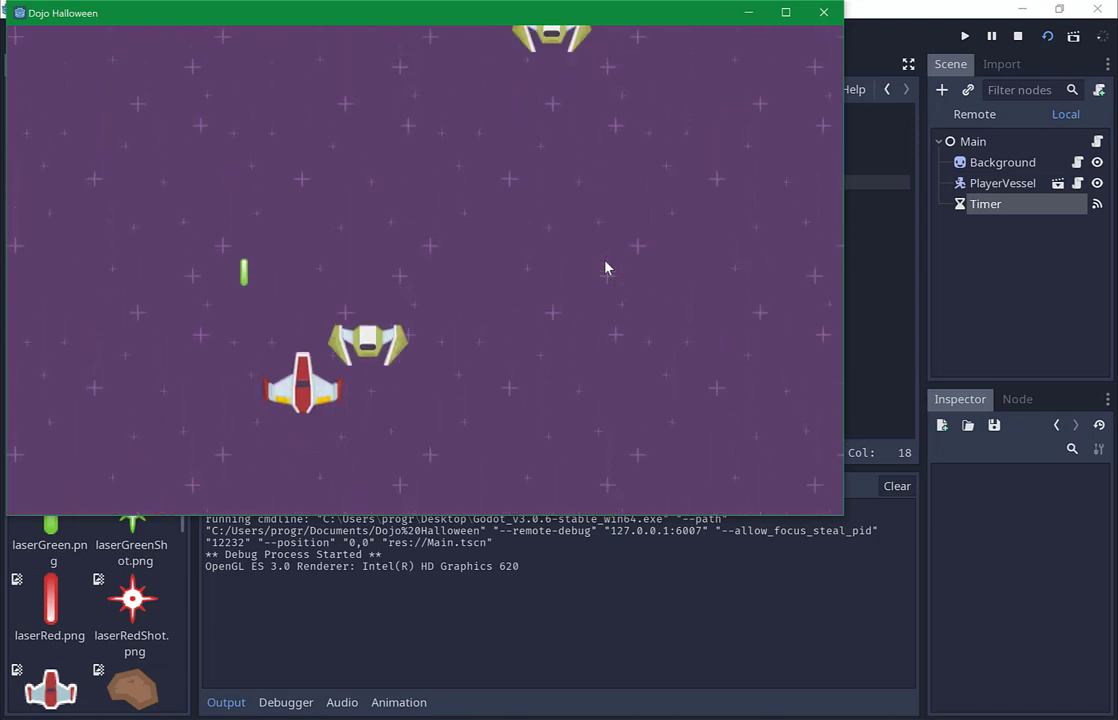
pyautogui.press('Left')
pyautogui.press('Right')
pyautogui.press('Up')
pyautogui.press('Right')
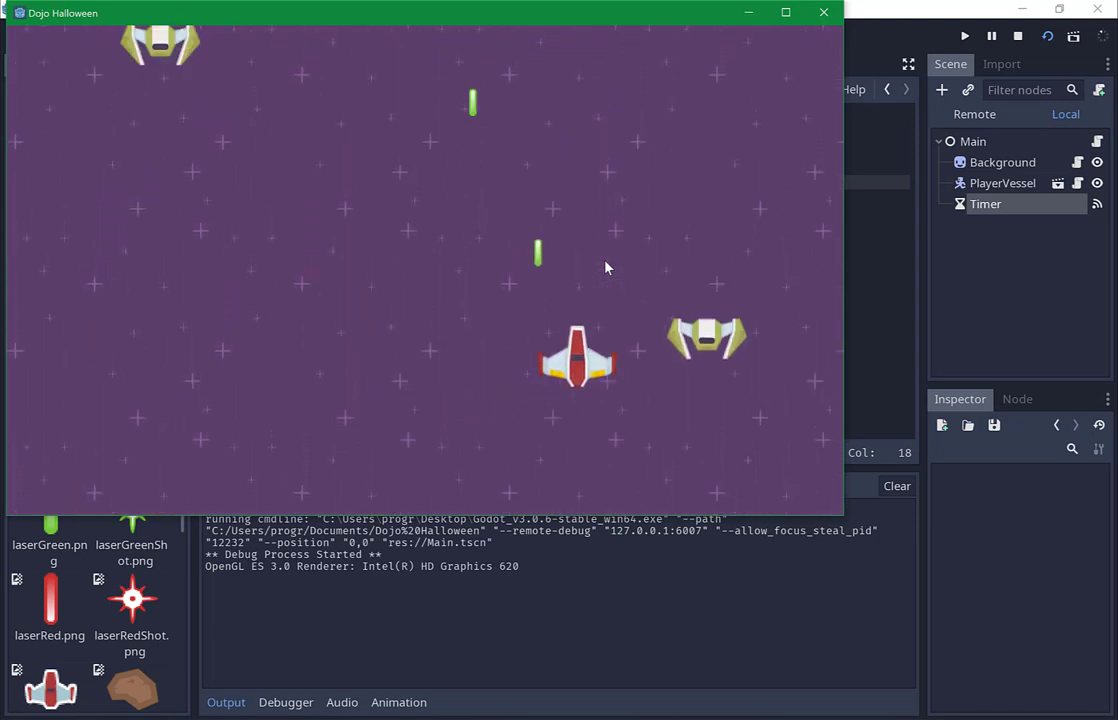
pyautogui.press('Left')
pyautogui.press('Down')
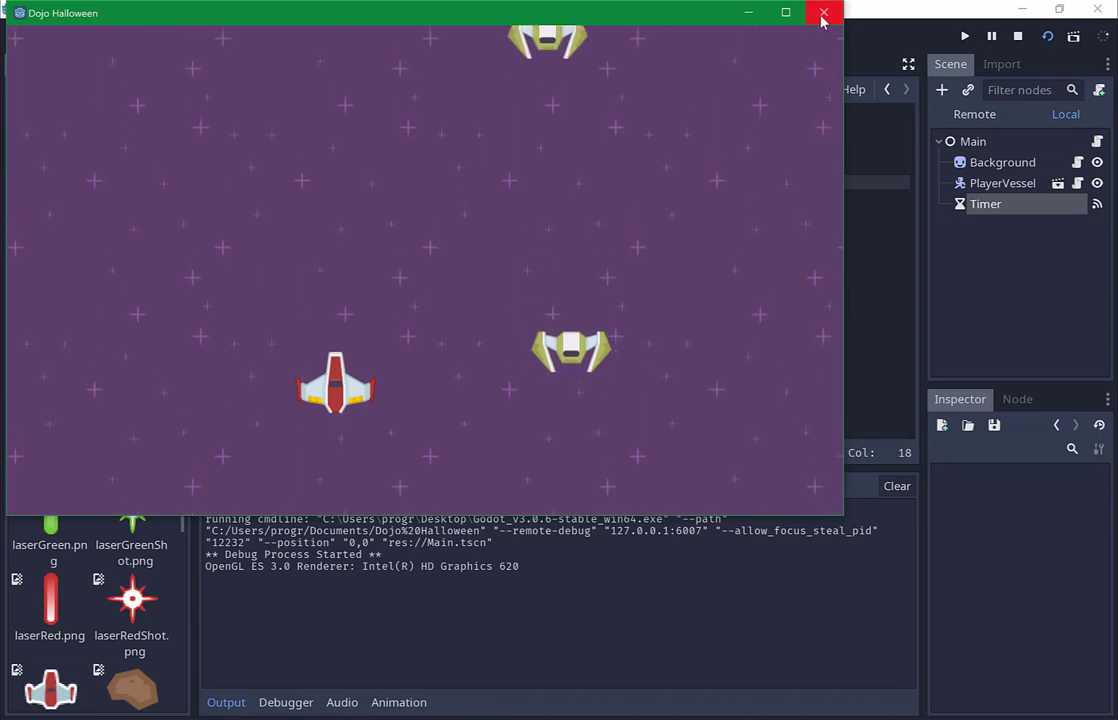
pyautogui.click(823, 12)
pyautogui.hotkey('ctrl', 's')
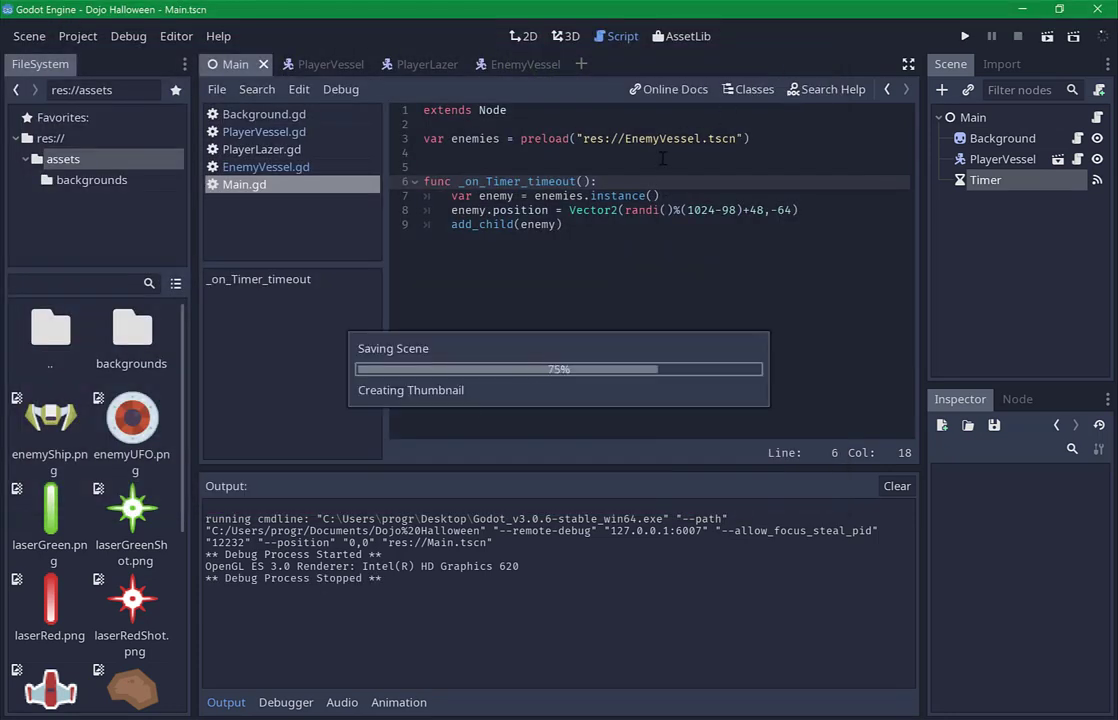
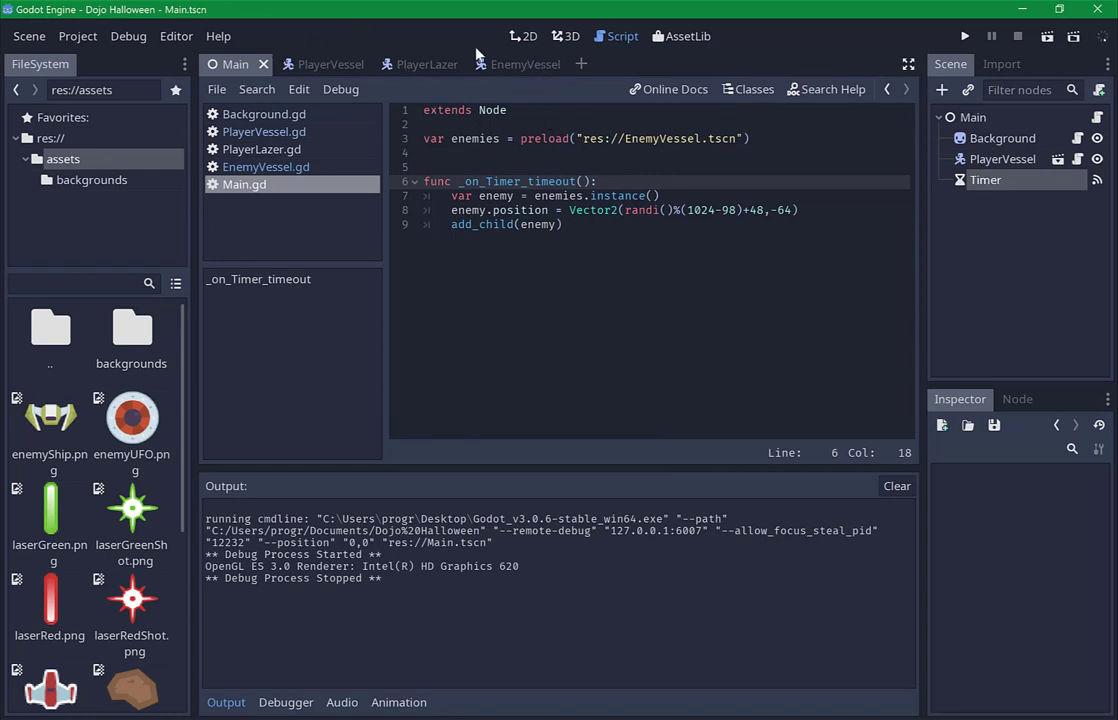
# In PlayerLazer.gd, store the move_and_collide result in a col_info variable and save.
pyautogui.click(430, 70)
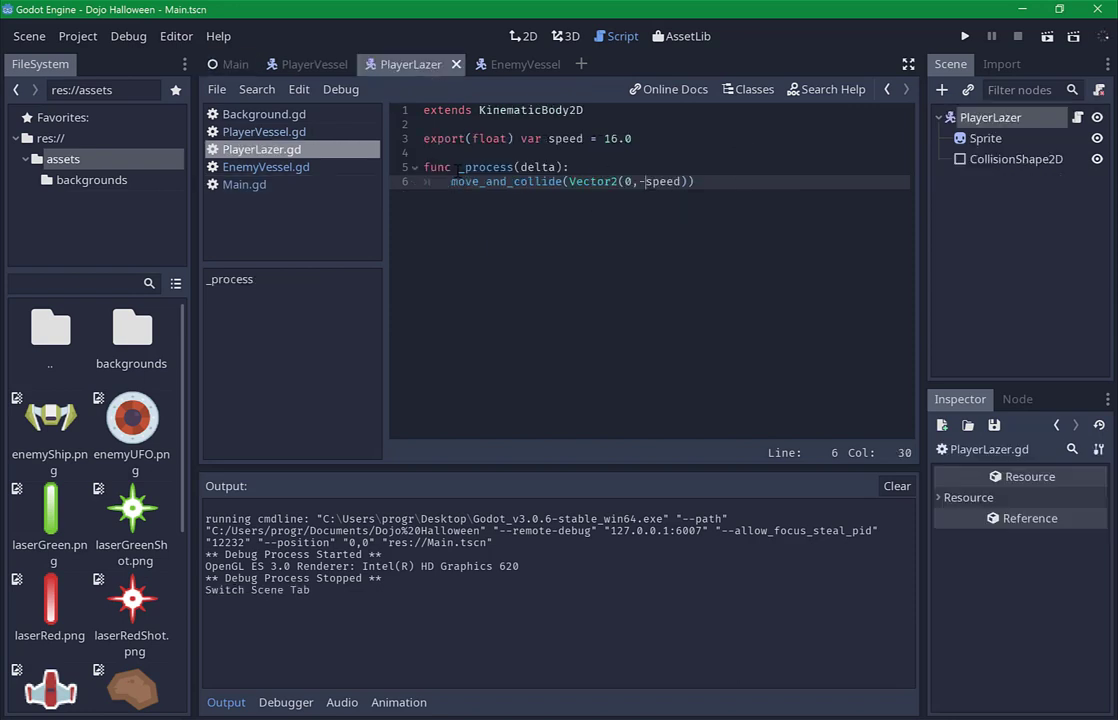
pyautogui.click(444, 182)
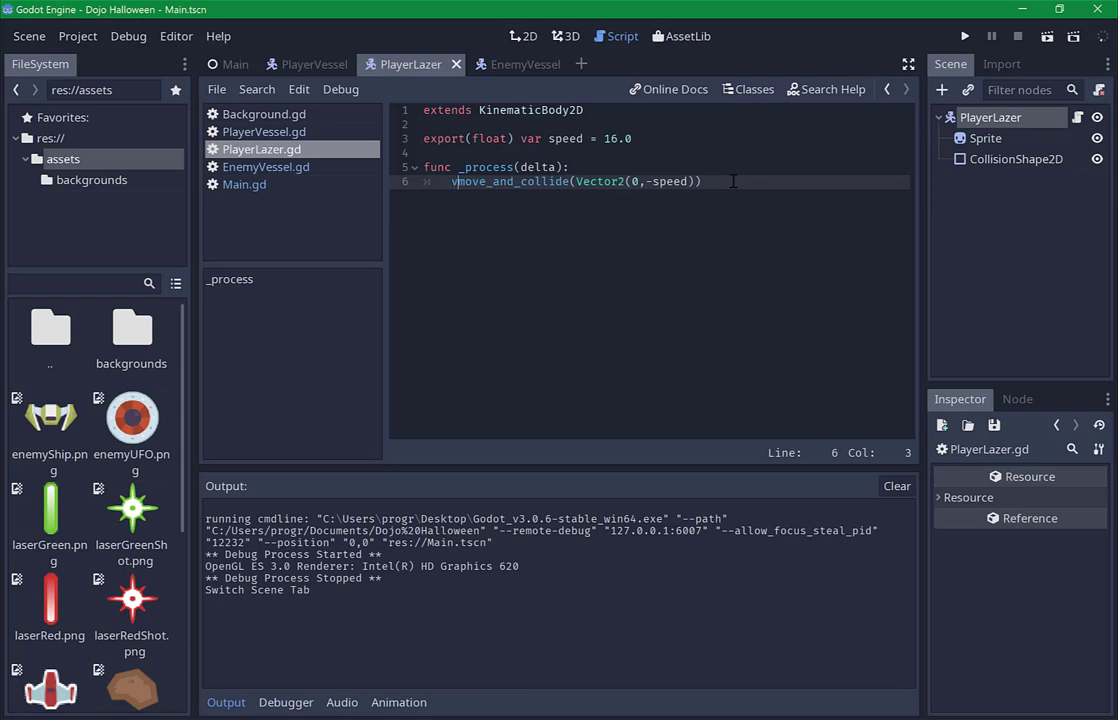
pyautogui.write('var col =')
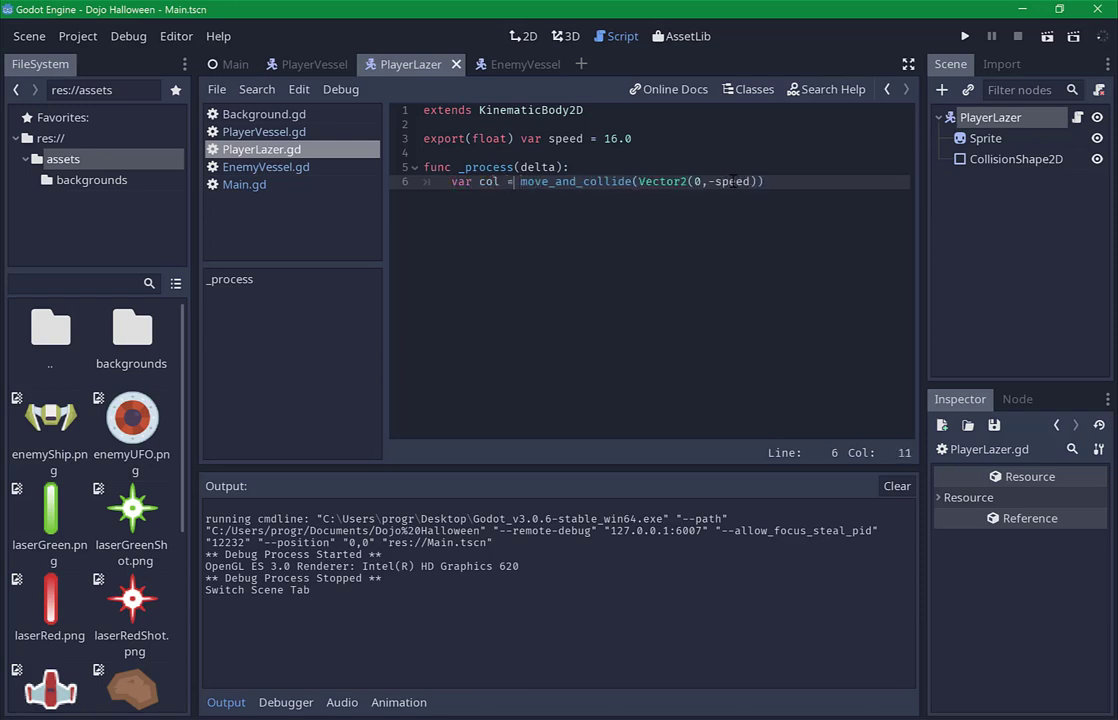
pyautogui.press('Left')
pyautogui.press('Left')
pyautogui.write('_info')
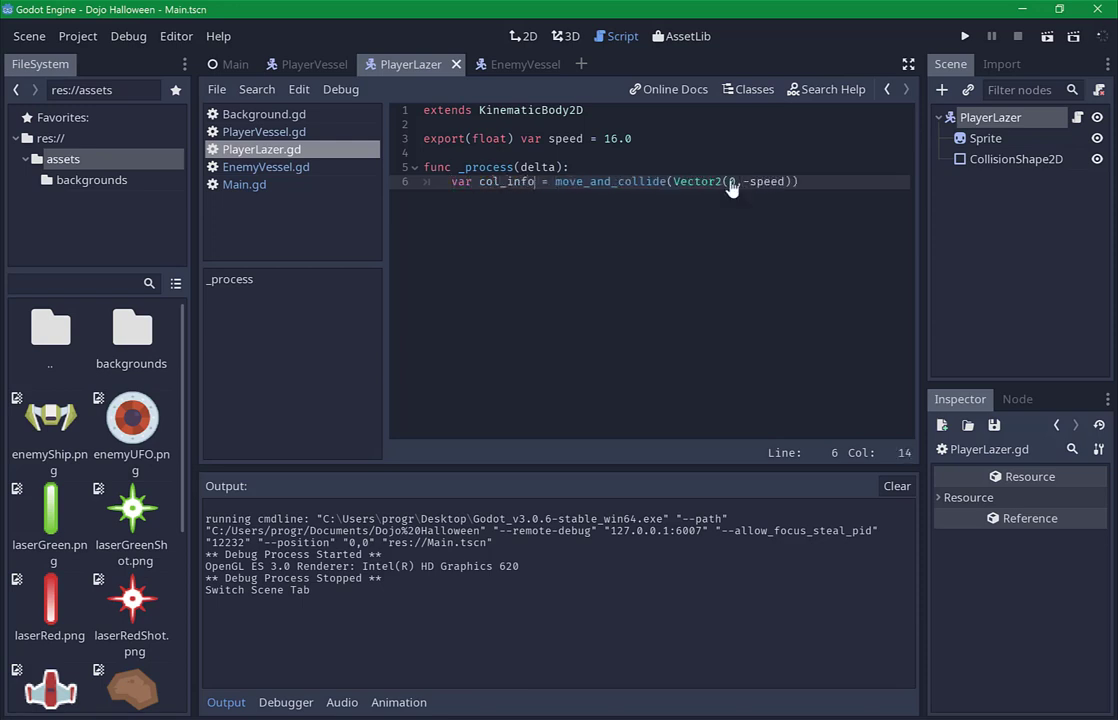
pyautogui.hotkey('ctrl', 's')
# Add an 'if col_info:' block below it, starting a col_info.collider check inside.
pyautogui.click(827, 183)
pyautogui.press('Return')
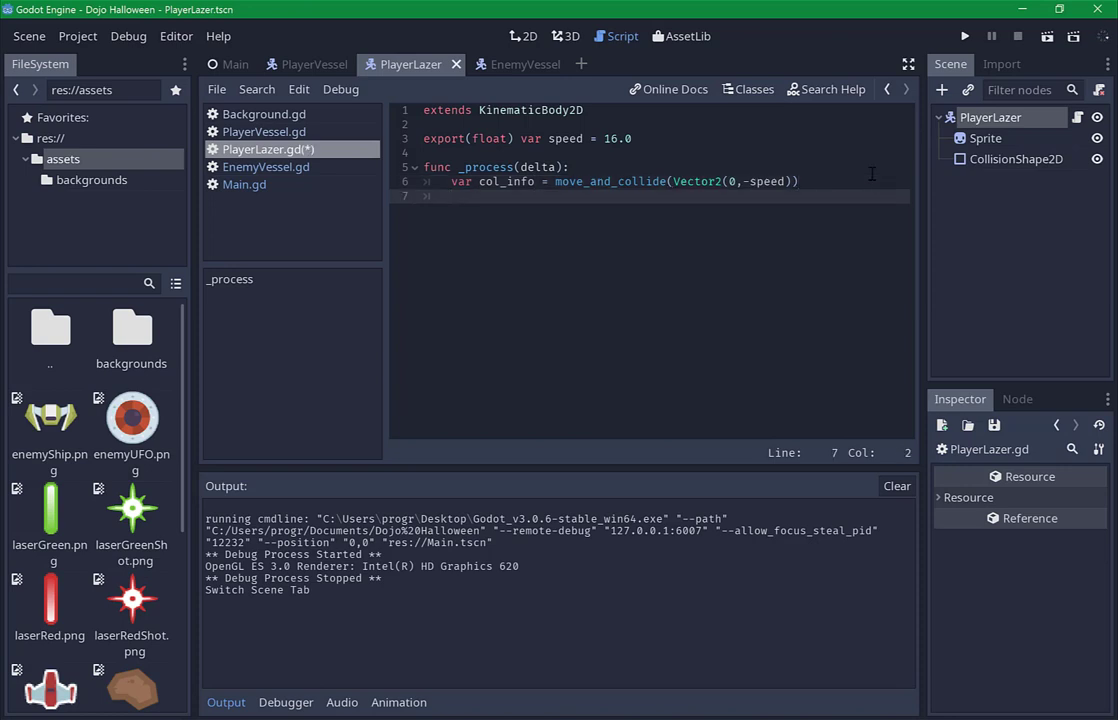
pyautogui.write('if col_i')
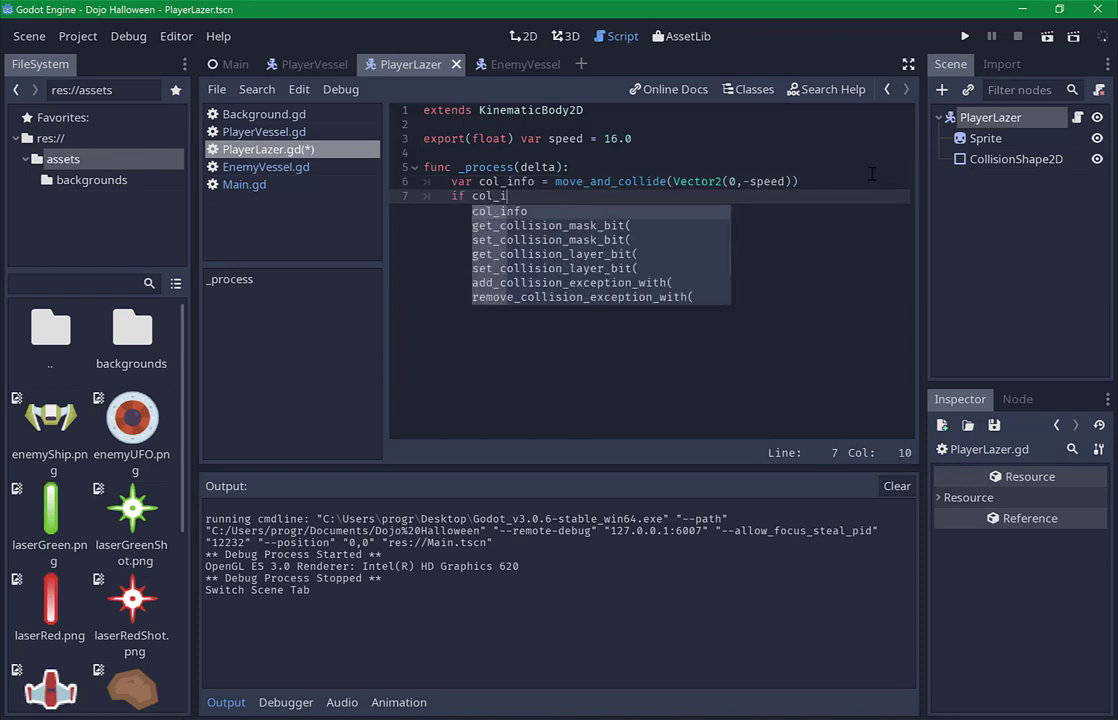
pyautogui.press('Return')
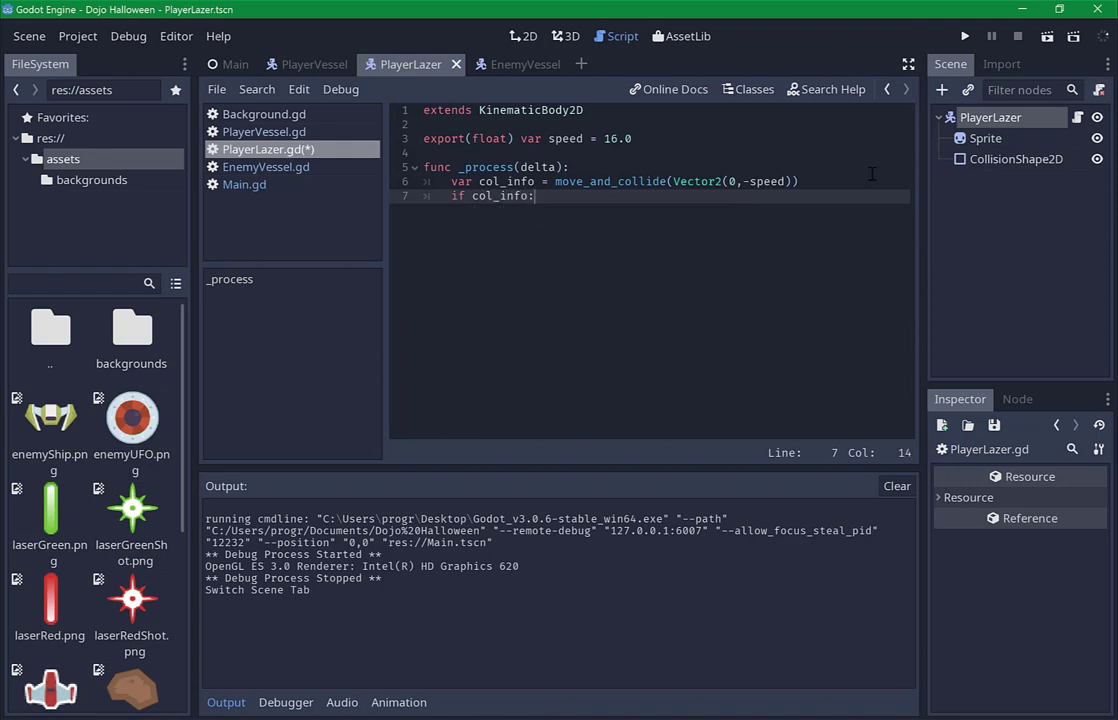
pyautogui.press('Return')
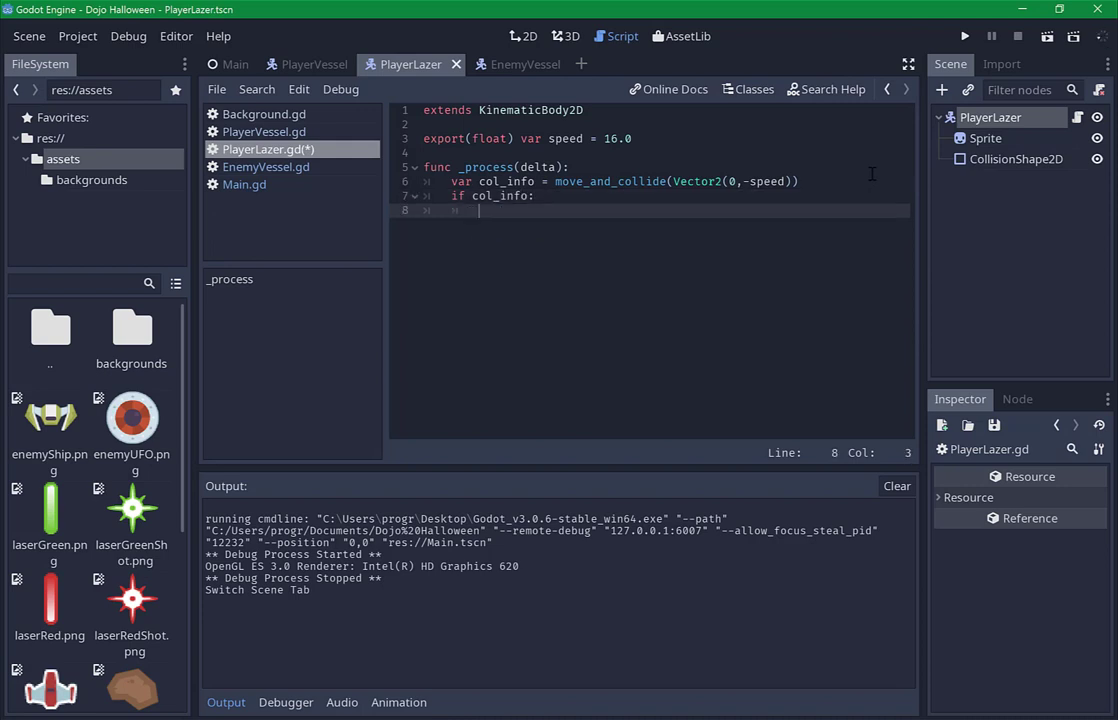
pyautogui.write('if')
pyautogui.write(' col_i')
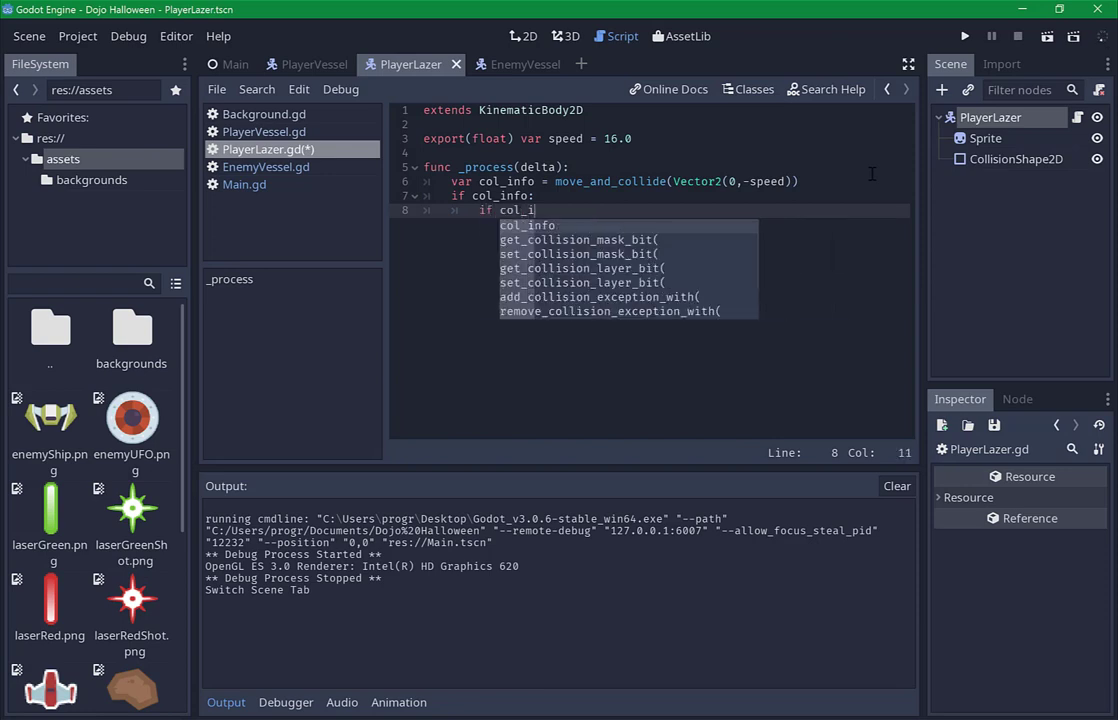
pyautogui.write('nfo.coll')
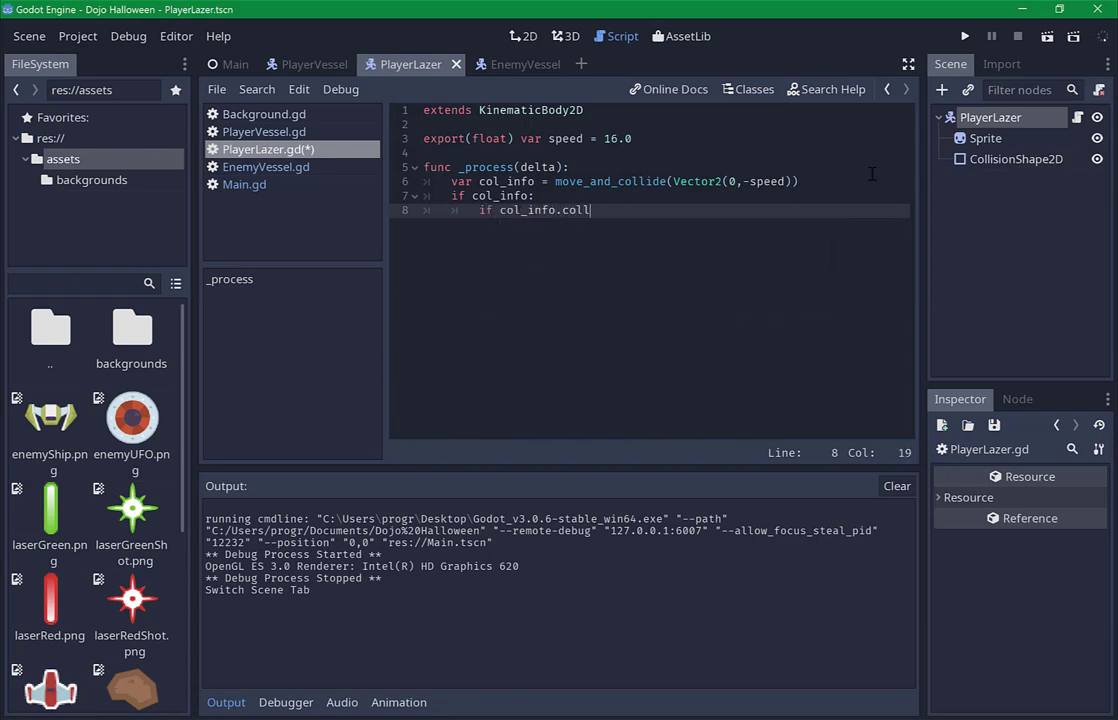
pyautogui.write('ider')
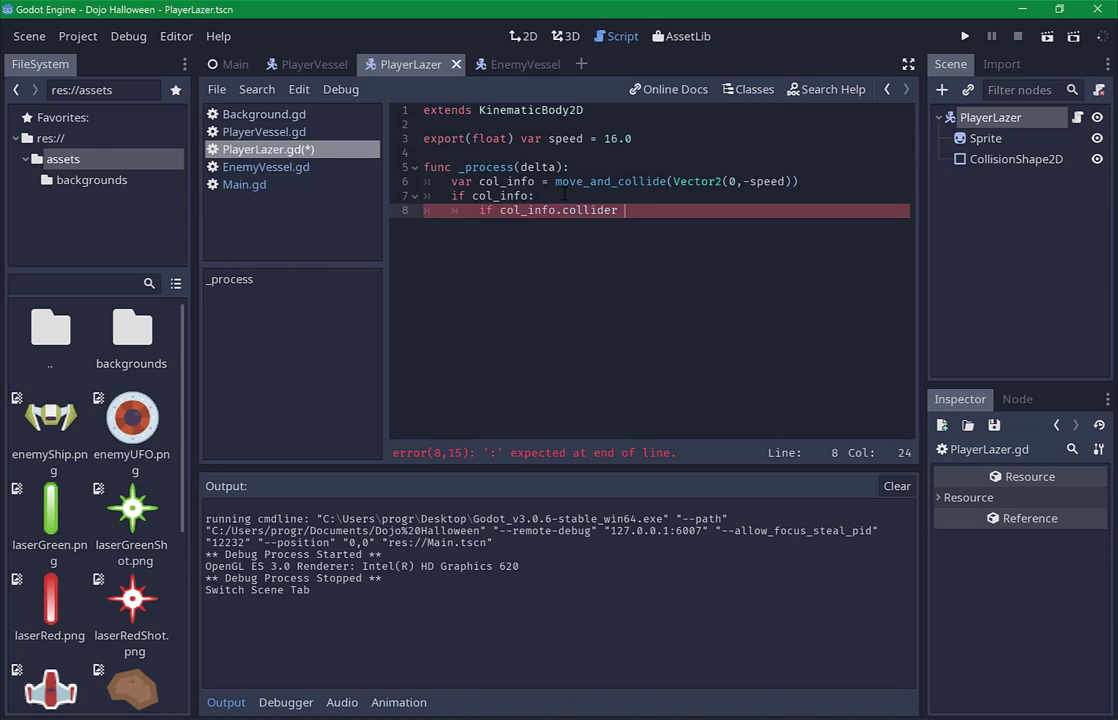
# Comment out the unfinished collider check with '#', add 'pass' beneath it, and save.
pyautogui.click(480, 210)
pyautogui.write('//')
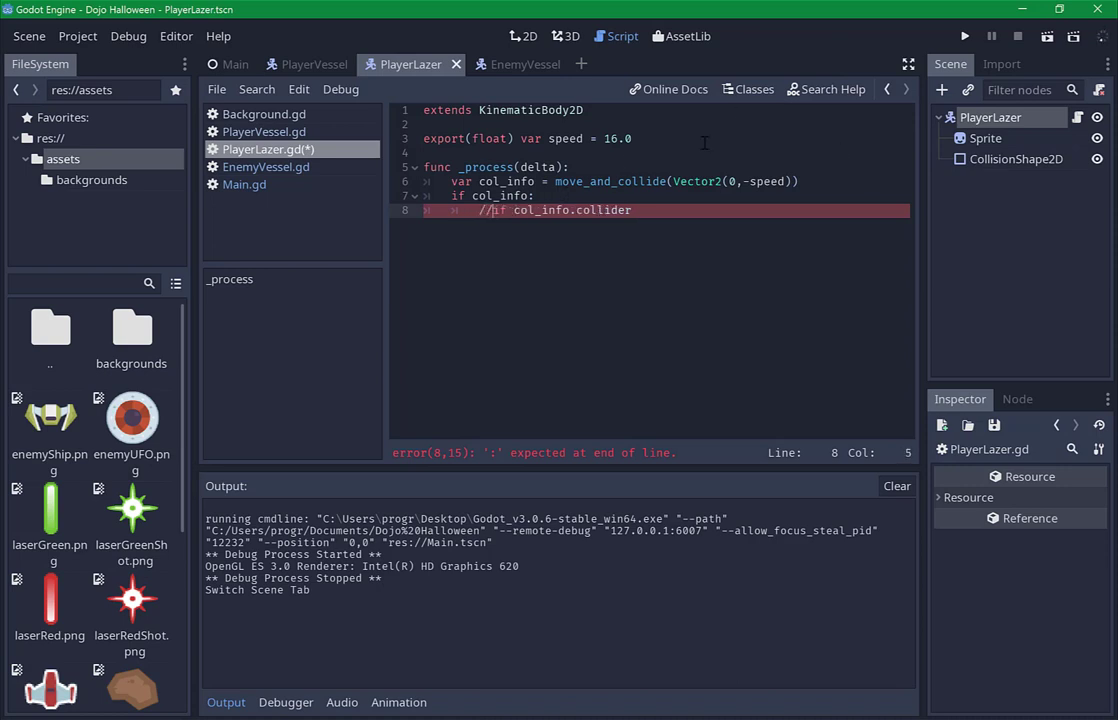
pyautogui.press('BackSpace')
pyautogui.press('BackSpace')
pyautogui.write('#')
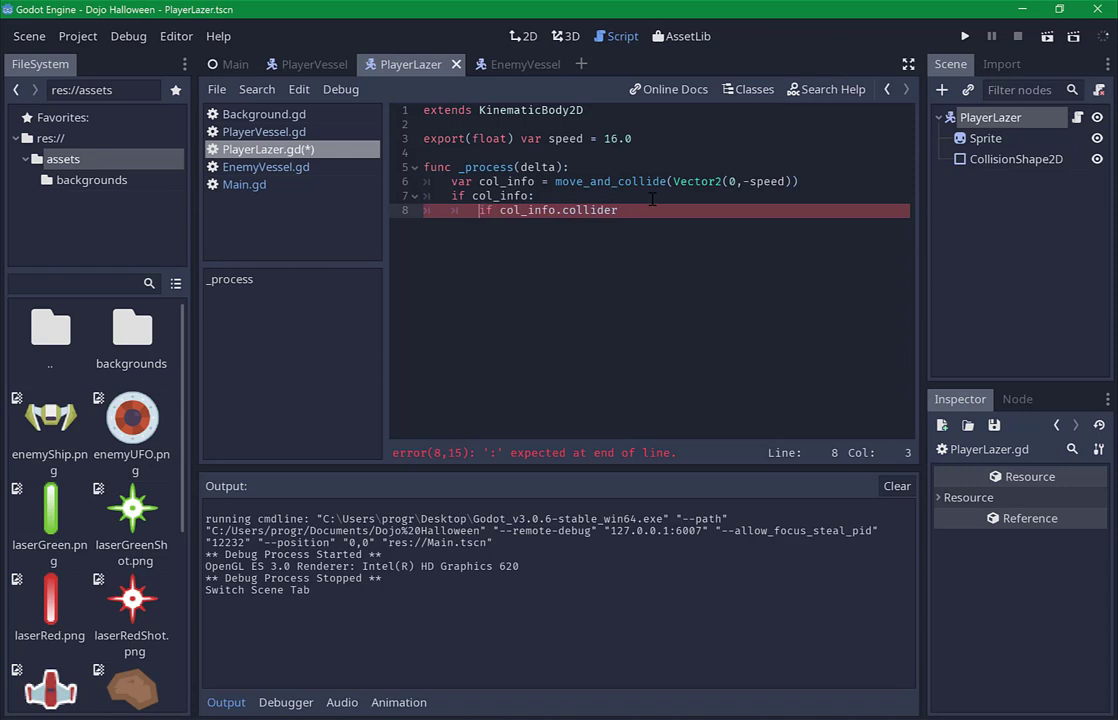
pyautogui.click(675, 210)
pyautogui.press('Return')
pyautogui.write('pa')
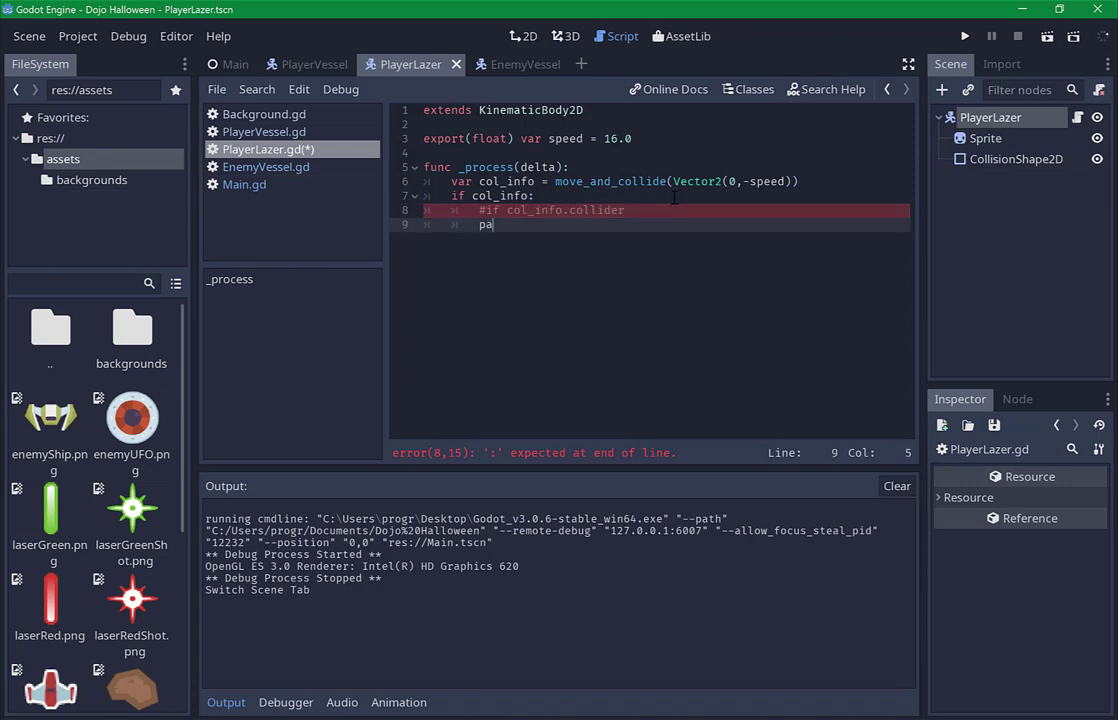
pyautogui.write('ss')
pyautogui.hotkey('ctrl', 's')
pyautogui.click(650, 141)
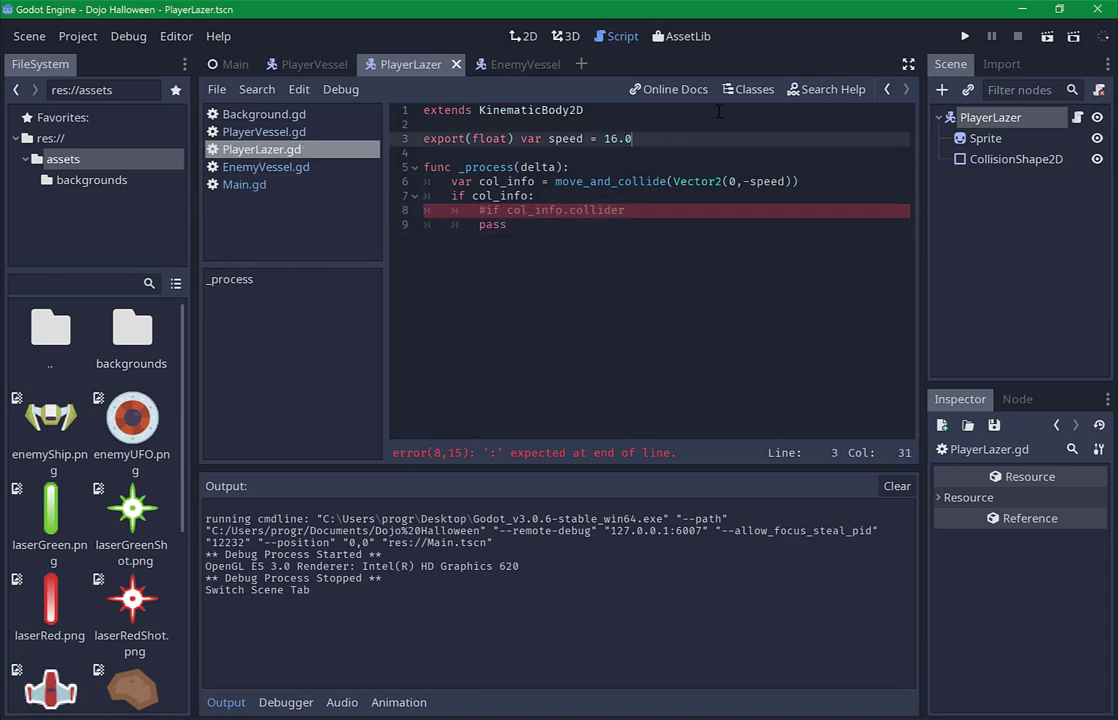
# Add a 'var player = preload(...)' line below the speed declaration.
pyautogui.press('Return')
pyautogui.press('Return')
pyautogui.write('var ')
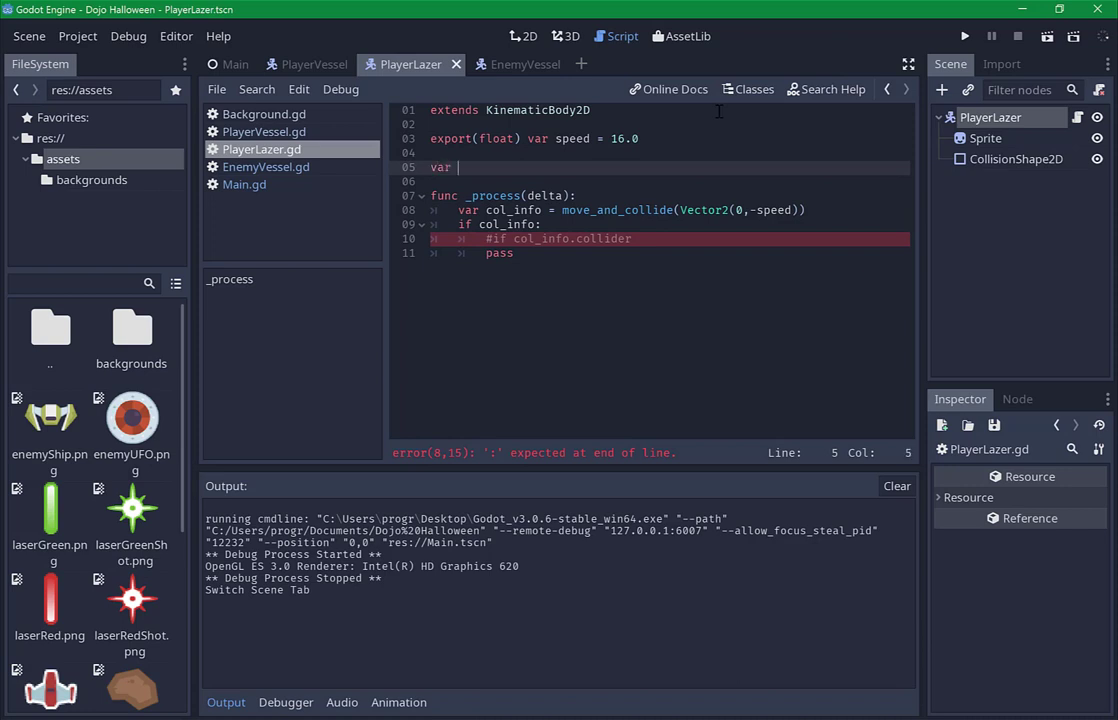
pyautogui.write('player = ')
pyautogui.write('pre')
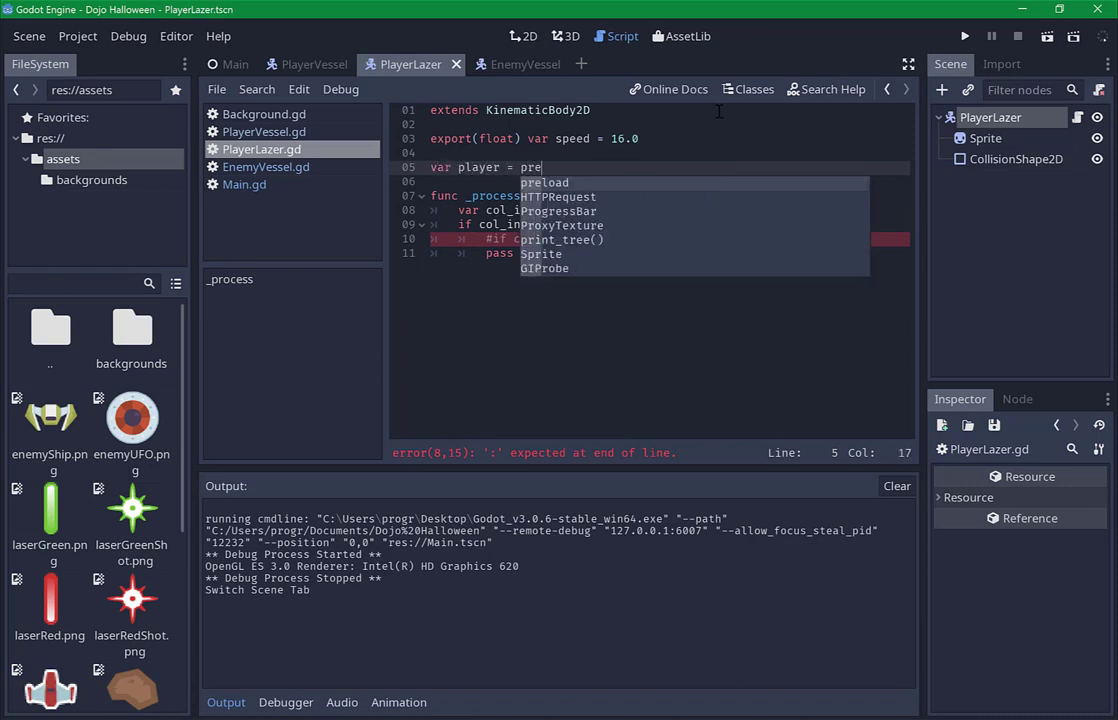
pyautogui.press('Return')
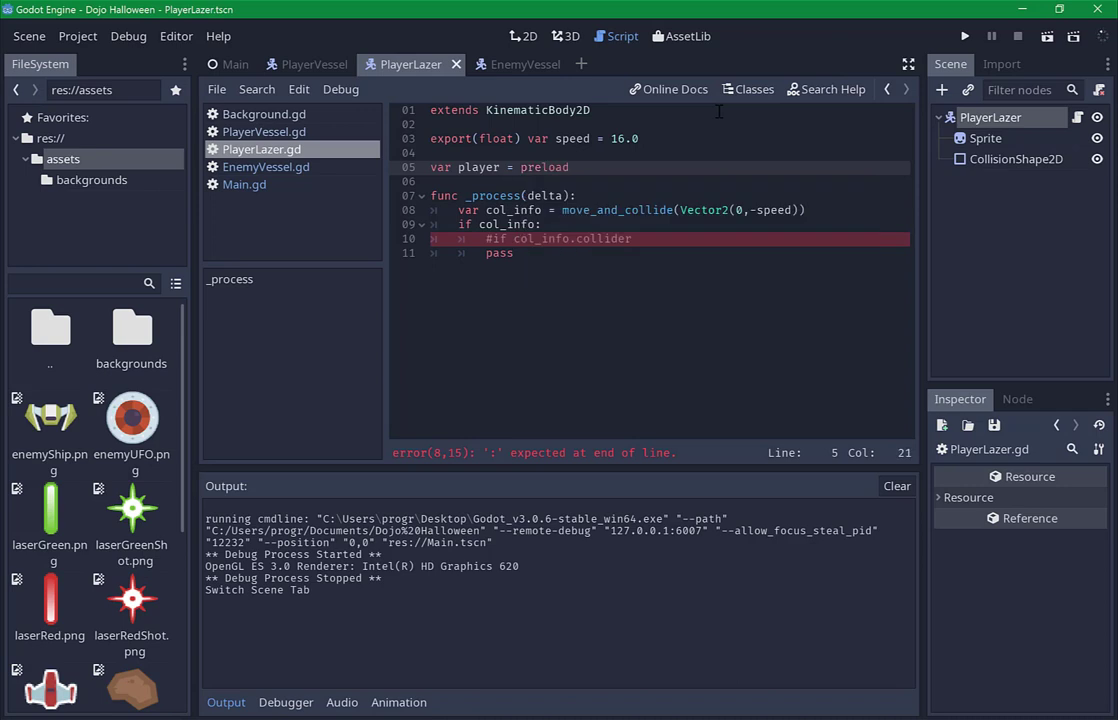
pyautogui.write('"')
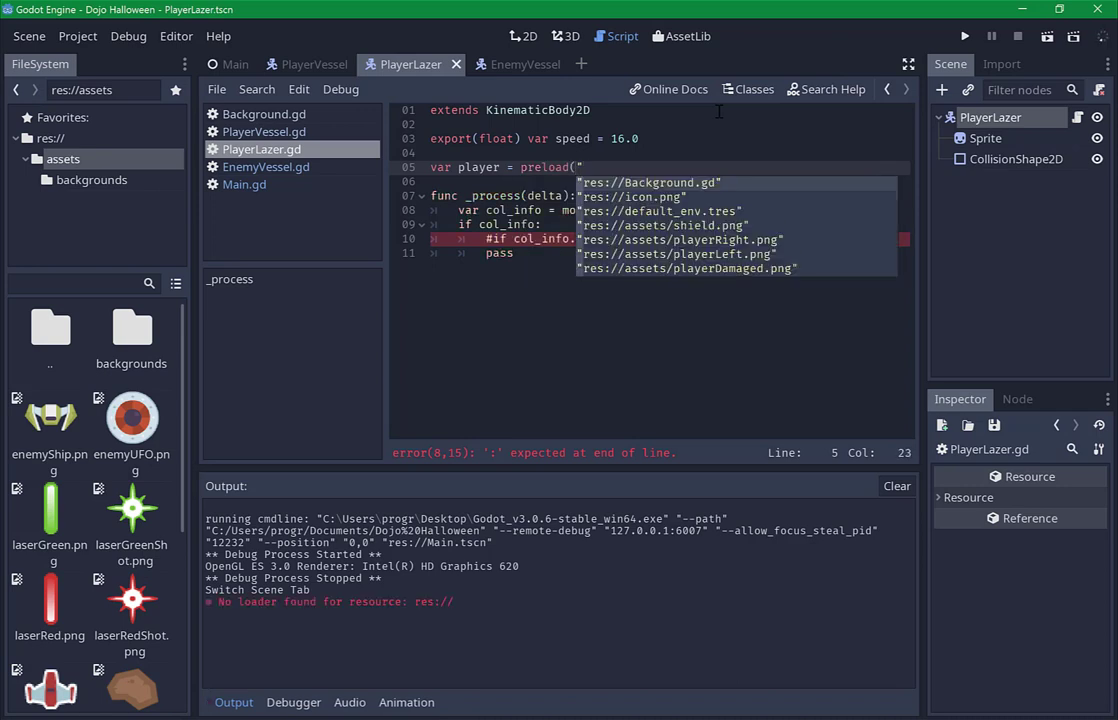
pyautogui.write('Play')
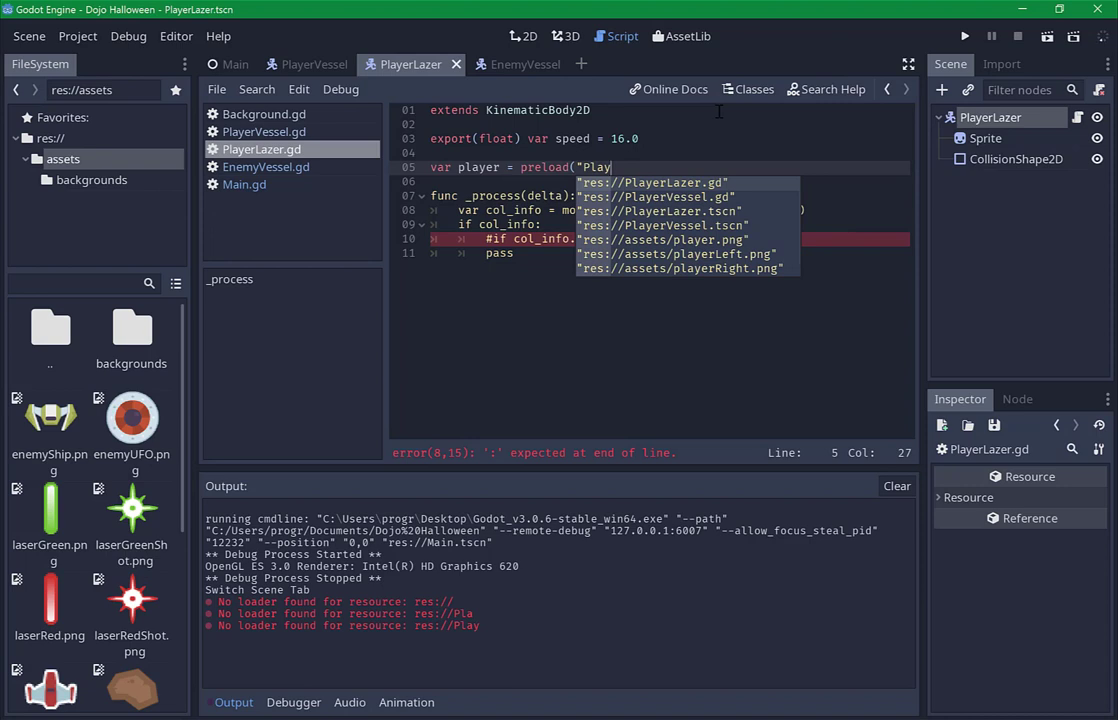
pyautogui.press('Return')
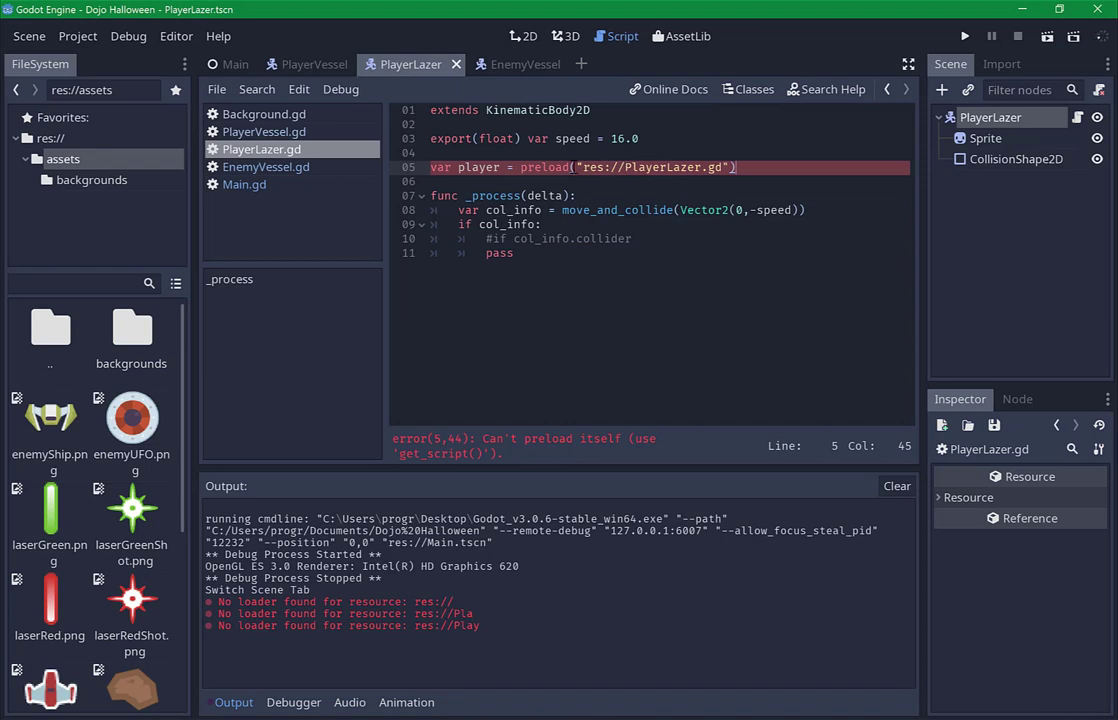
# Change the preload path to res://PlayerVessel.gd and save the script.
pyautogui.click(646, 167)
pyautogui.click(574, 257)
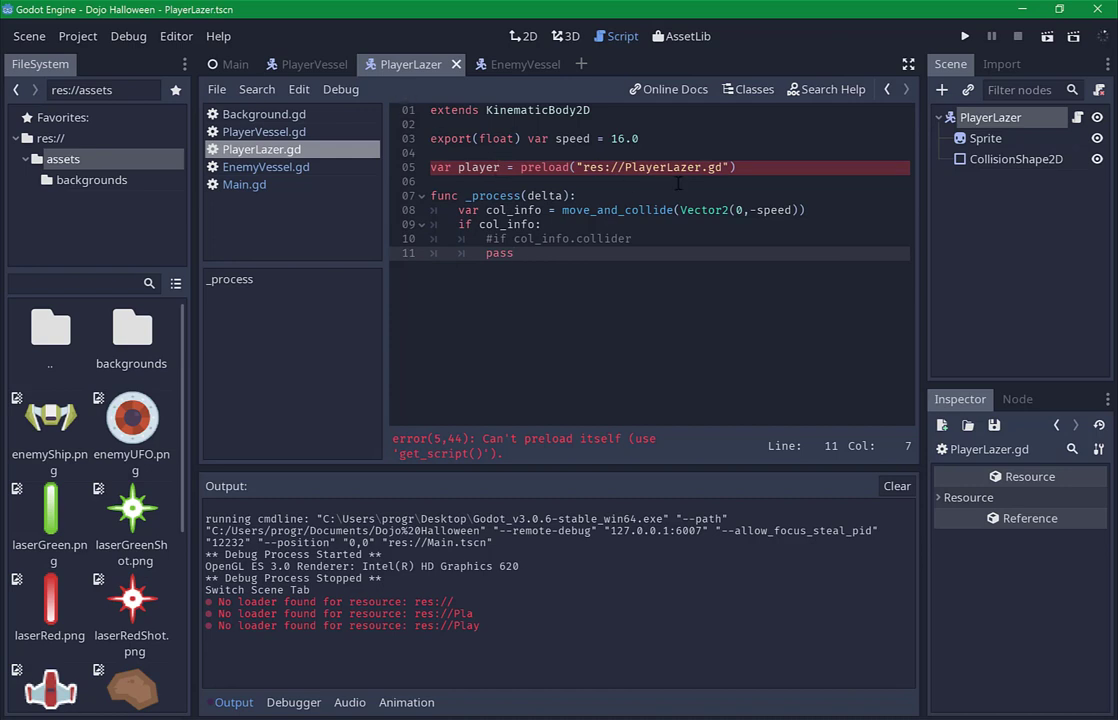
pyautogui.click(703, 167)
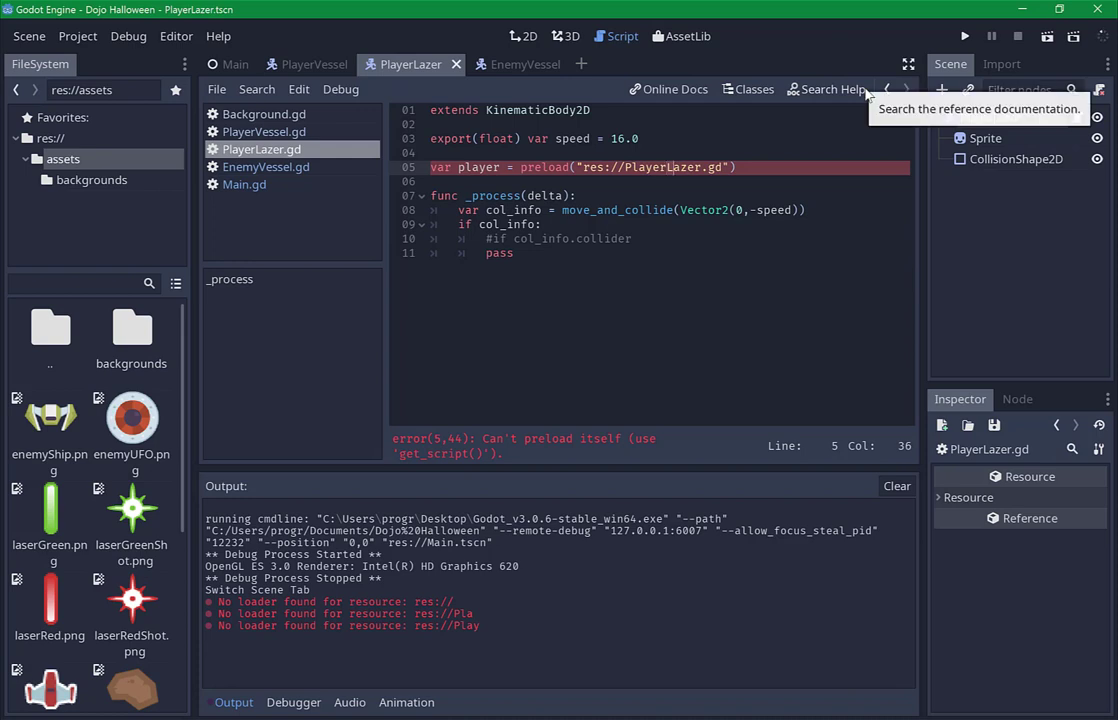
pyautogui.press('BackSpace')
pyautogui.press('BackSpace')
pyautogui.press('BackSpace')
pyautogui.write('Vess')
pyautogui.write('el')
pyautogui.hotkey('ctrl', 's')
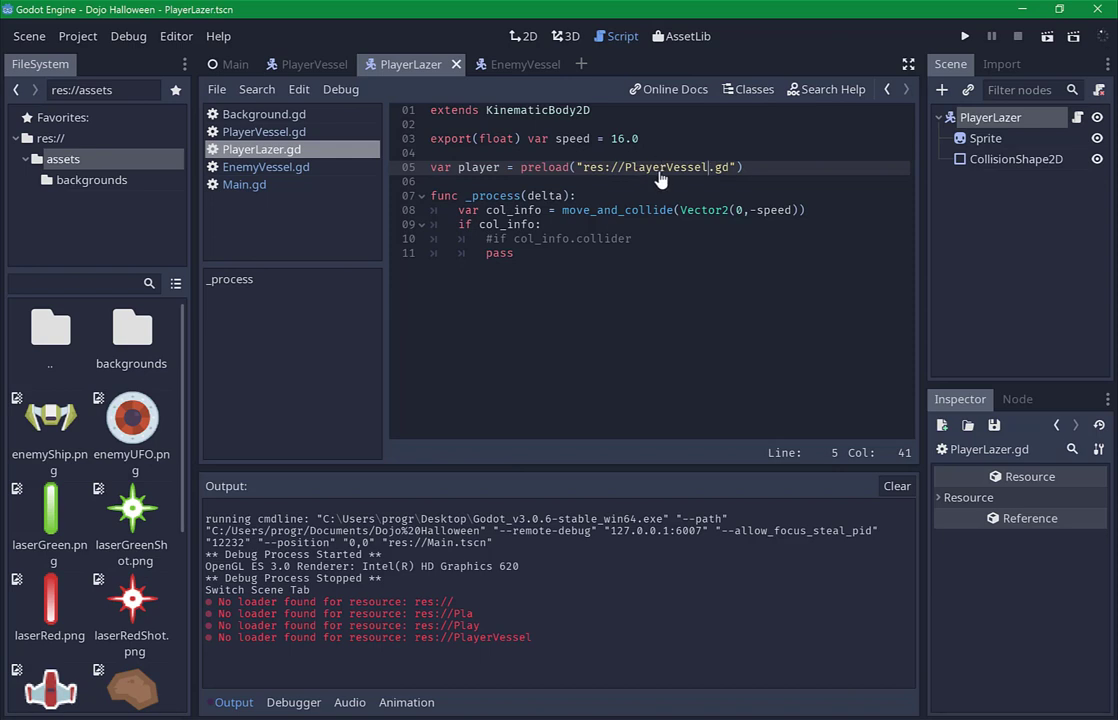
# Show the project's root files under res:// in the FileSystem dock.
pyautogui.scroll(-2, 67, 350)
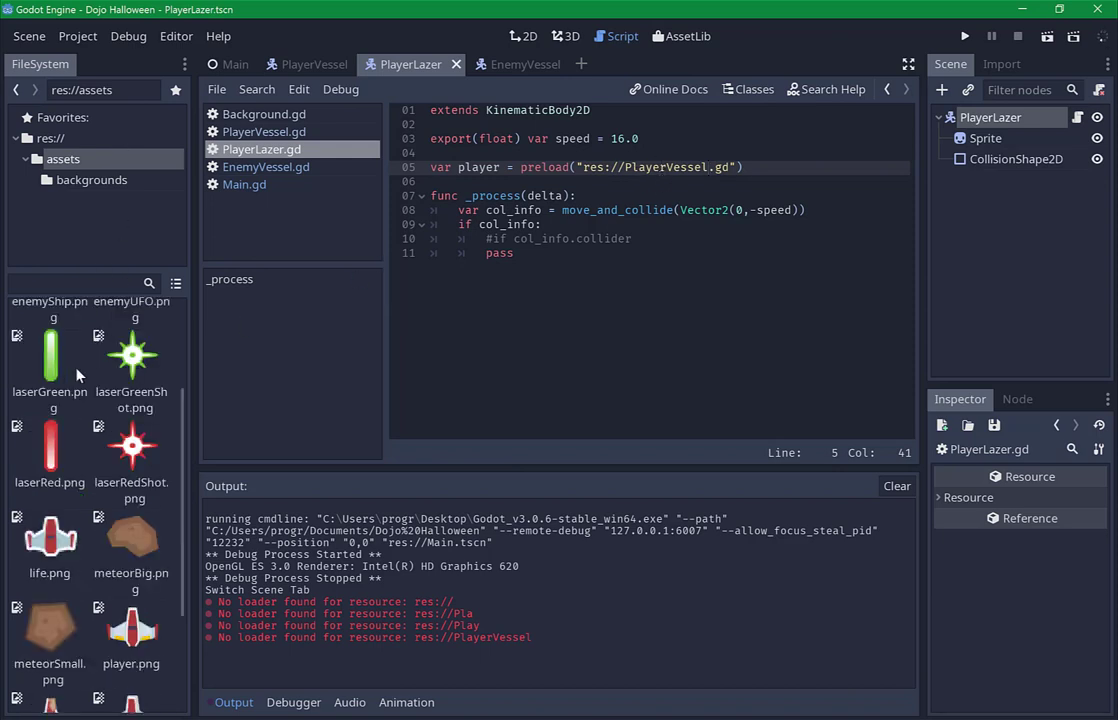
pyautogui.scroll(-3, 100, 400)
pyautogui.scroll(5, 118, 433)
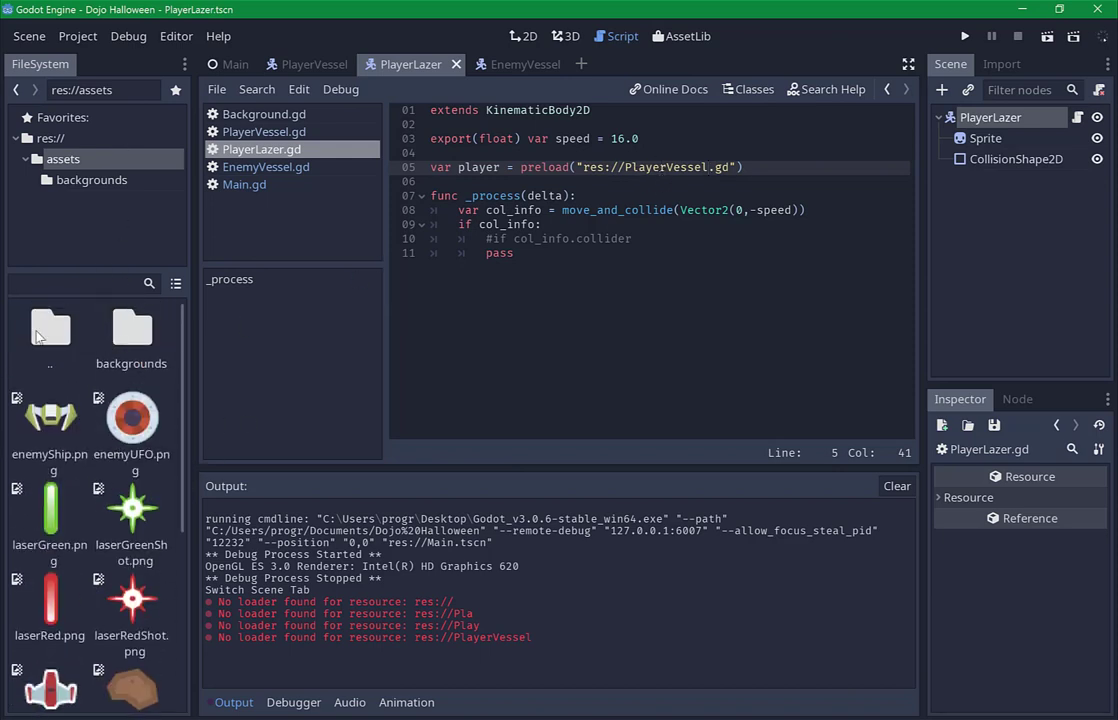
pyautogui.click(50, 138)
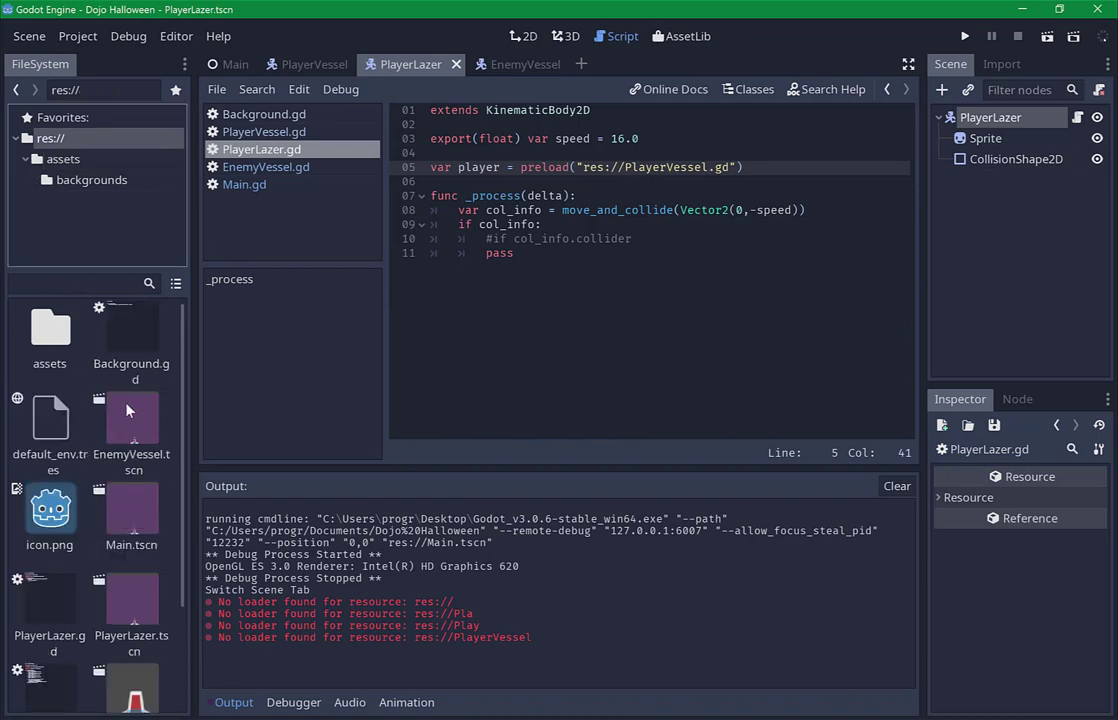
pyautogui.scroll(-3, 128, 410)
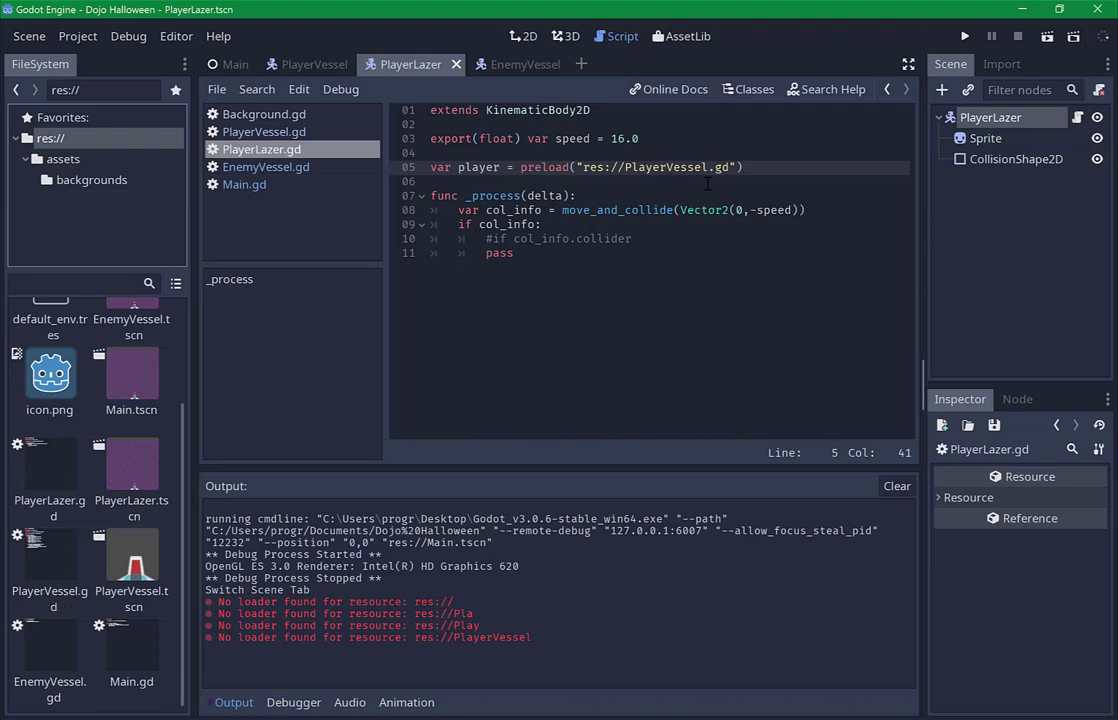
# Uncomment the check, remove pass, and make it 'if col_info.collider is player:'.
pyautogui.click(587, 265)
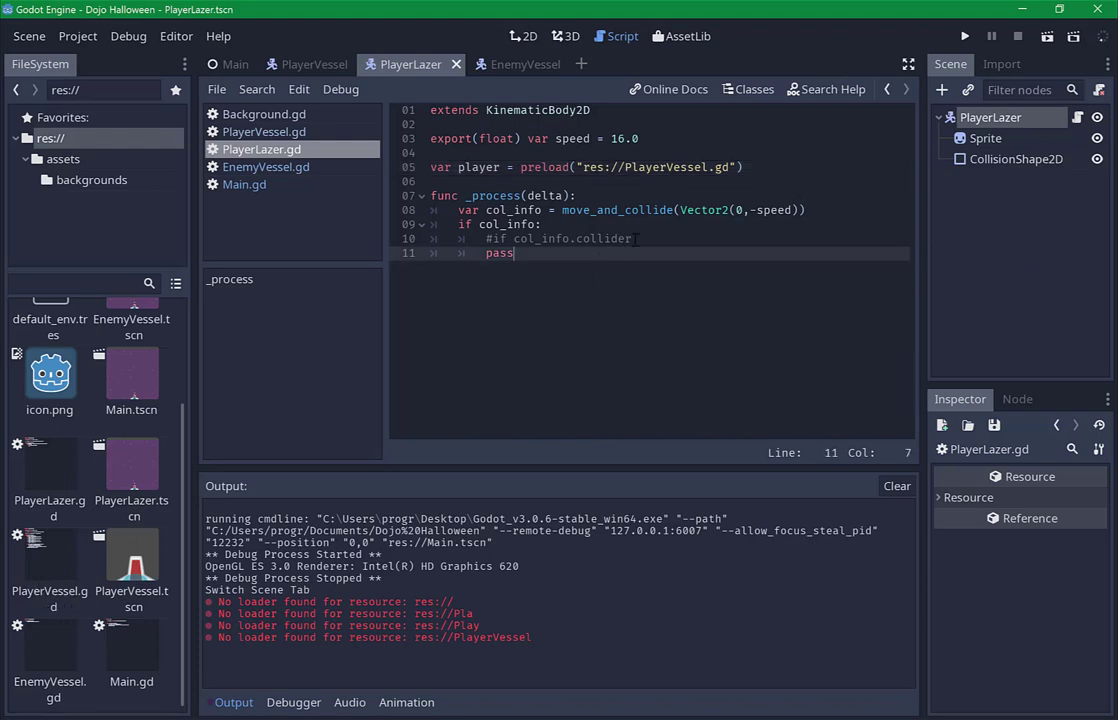
pyautogui.click(493, 237)
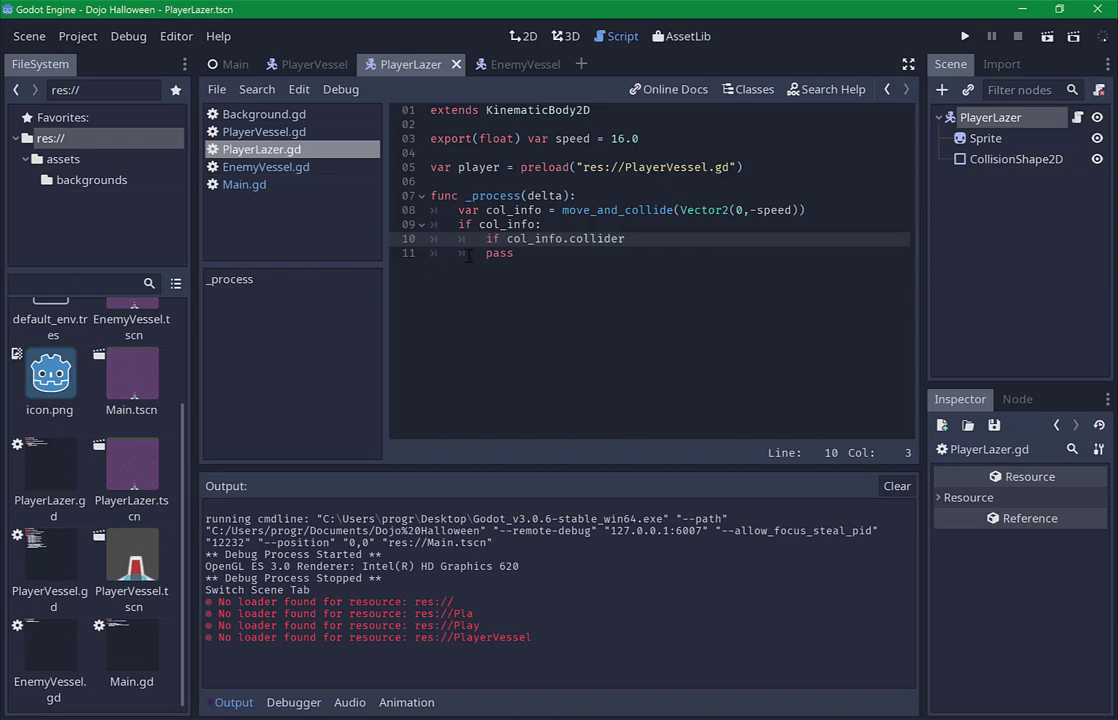
pyautogui.press('BackSpace')
pyautogui.press('Down')
pyautogui.press('End')
pyautogui.press('BackSpace')
pyautogui.press('BackSpace')
pyautogui.press('BackSpace')
pyautogui.press('Up')
pyautogui.press('End')
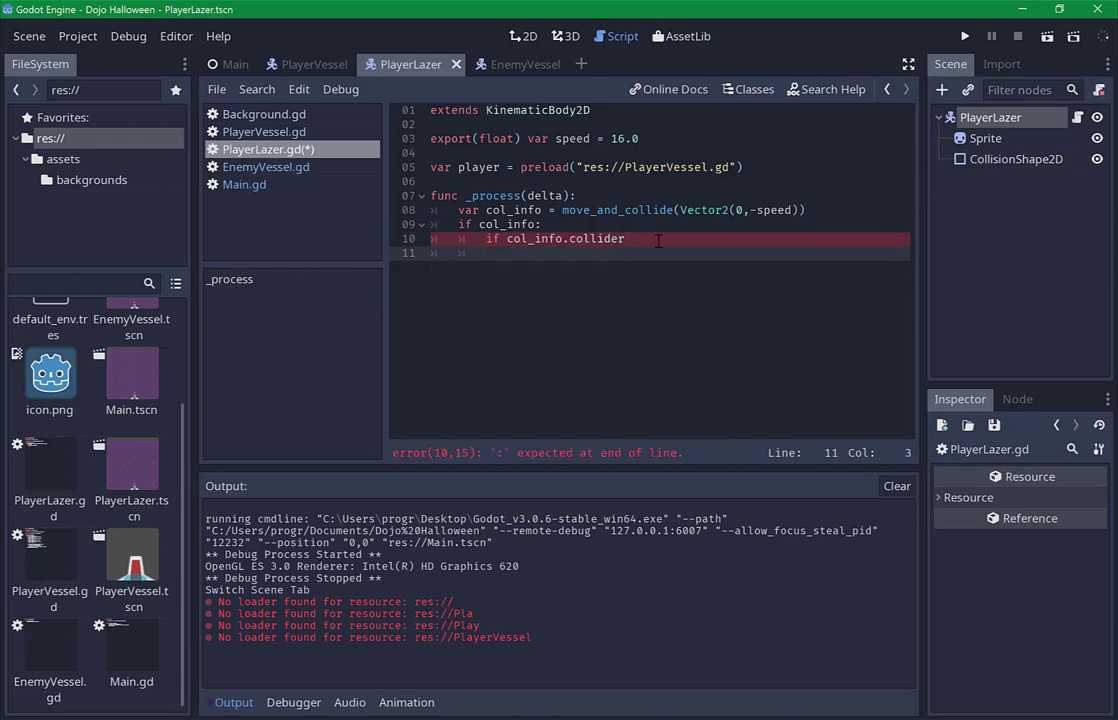
pyautogui.write(' is ')
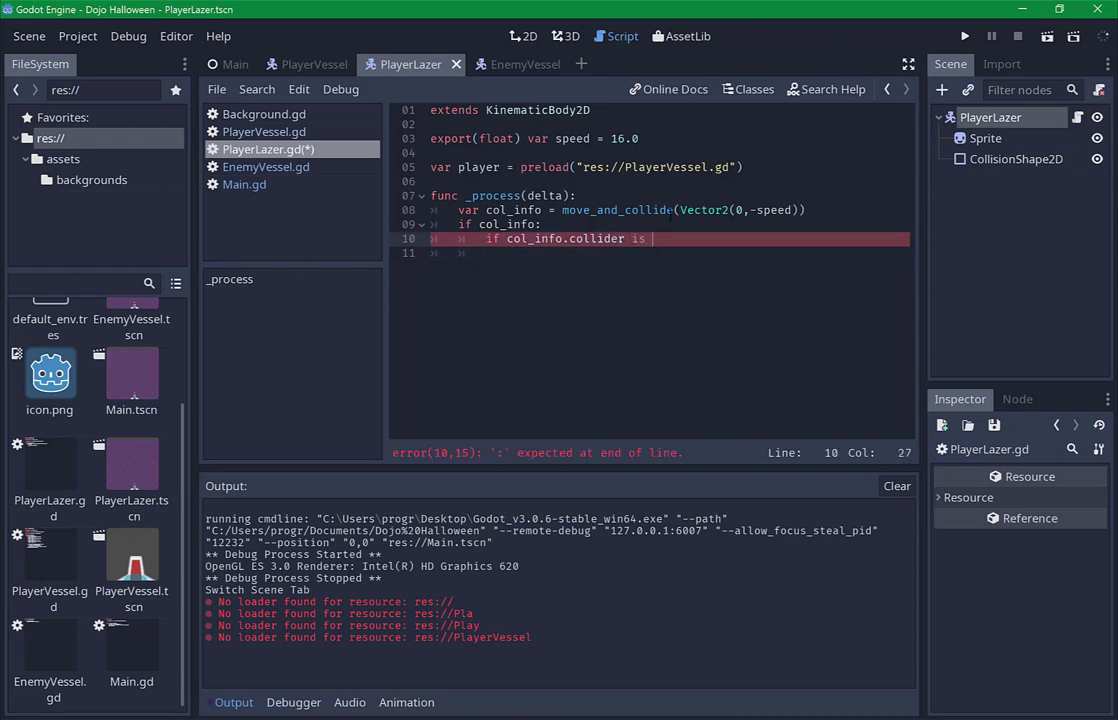
pyautogui.write('play')
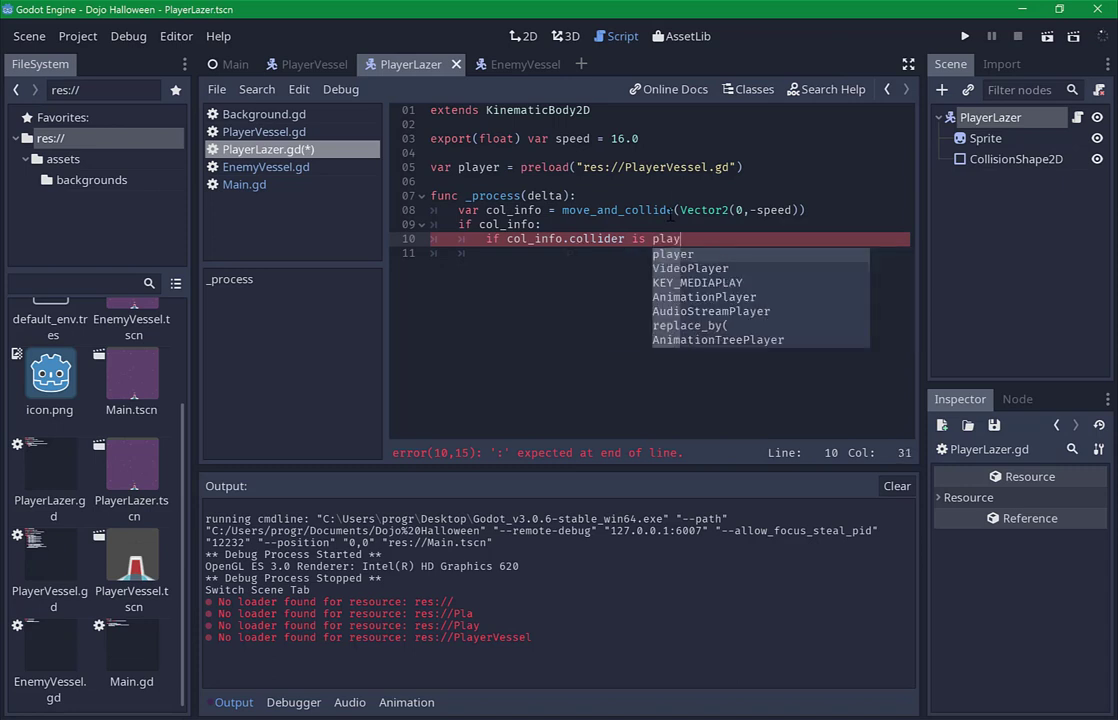
pyautogui.press('Return')
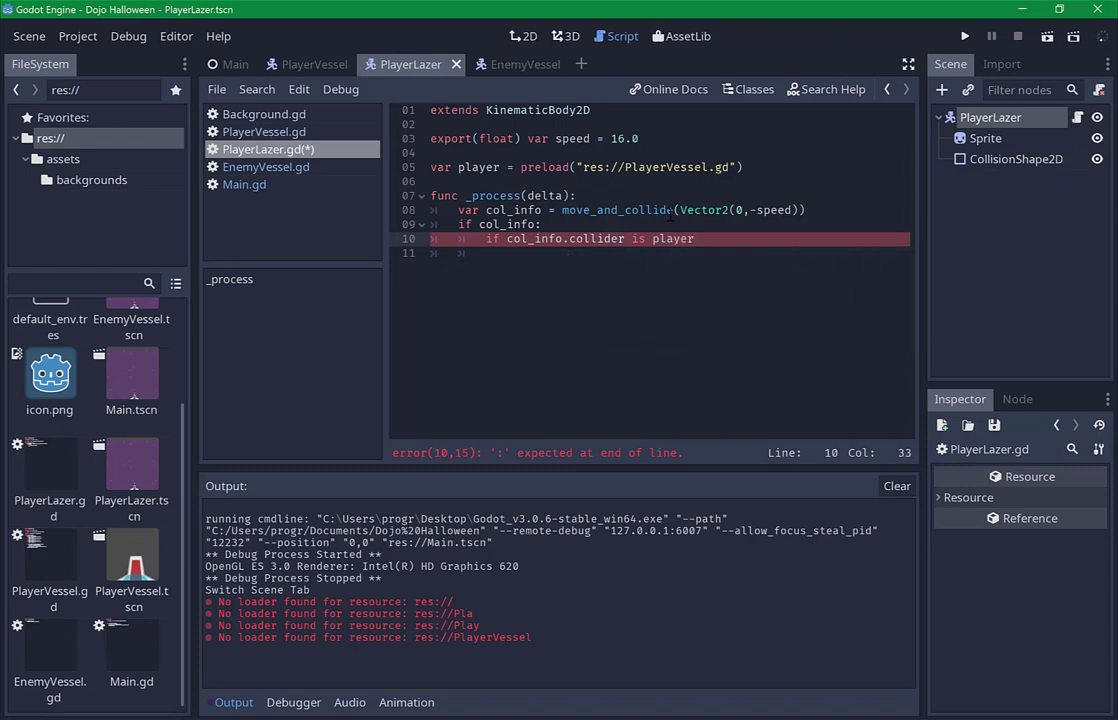
pyautogui.write(':')
pyautogui.press('Return')
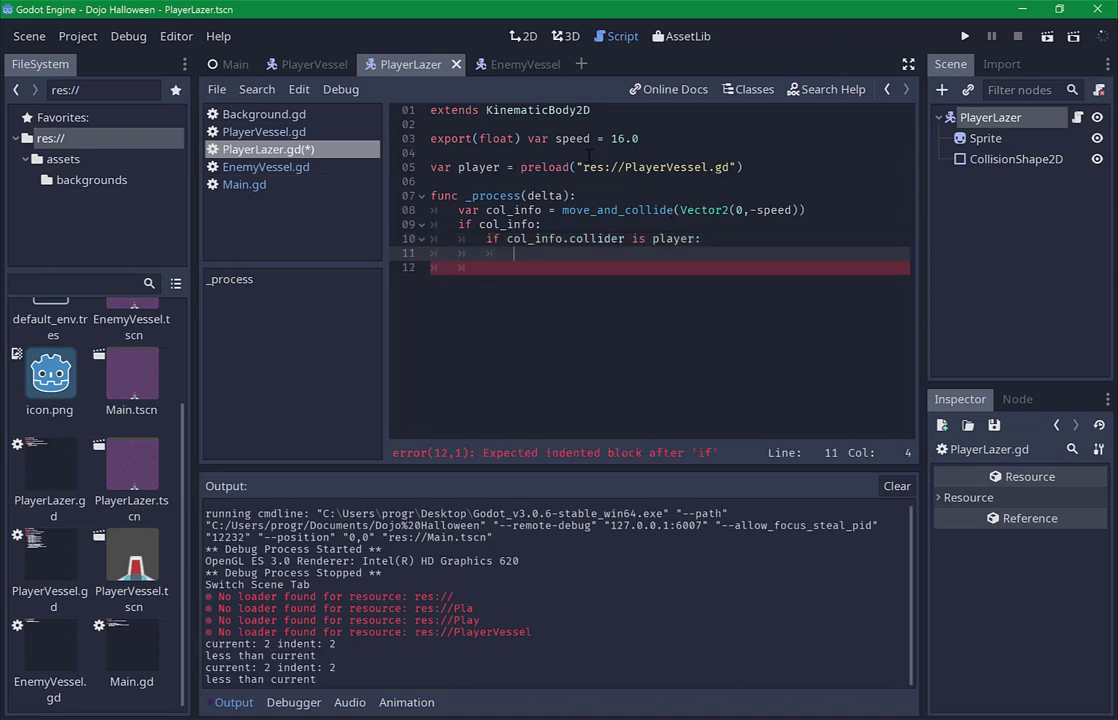
# Preload EnemyVessel.gd instead and rename the variable to enemy in both places.
pyautogui.click(655, 168)
pyautogui.hotkey('ctrl', 'Right')
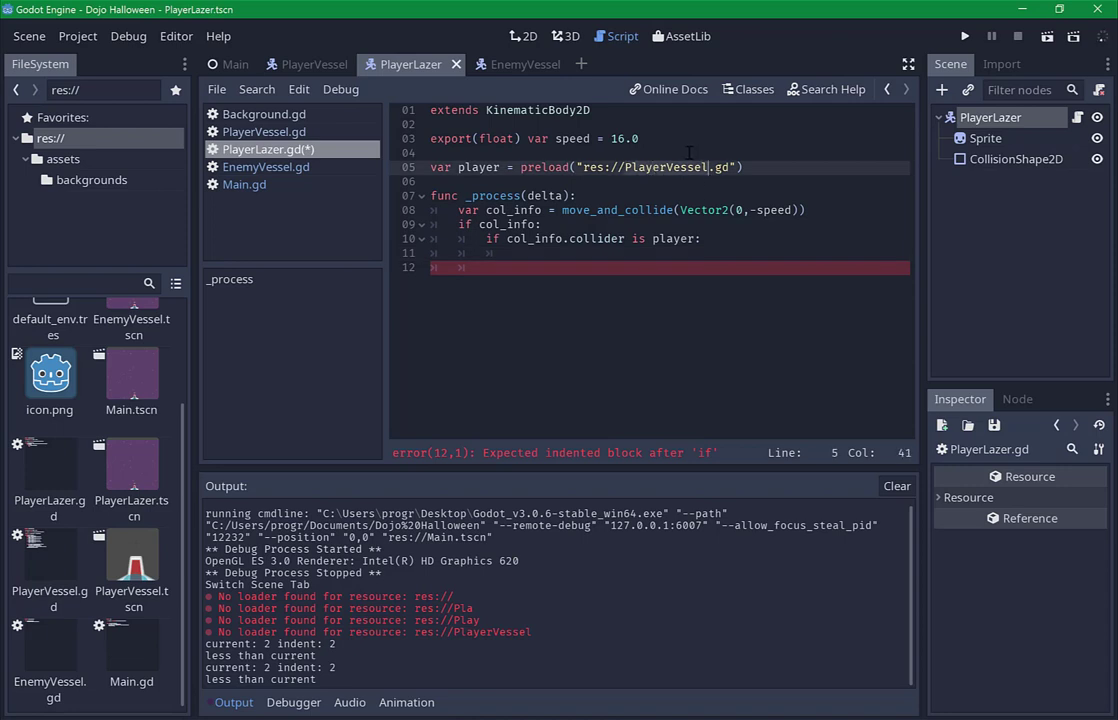
pyautogui.hotkey('ctrl', 'BackSpace')
pyautogui.write('Ene')
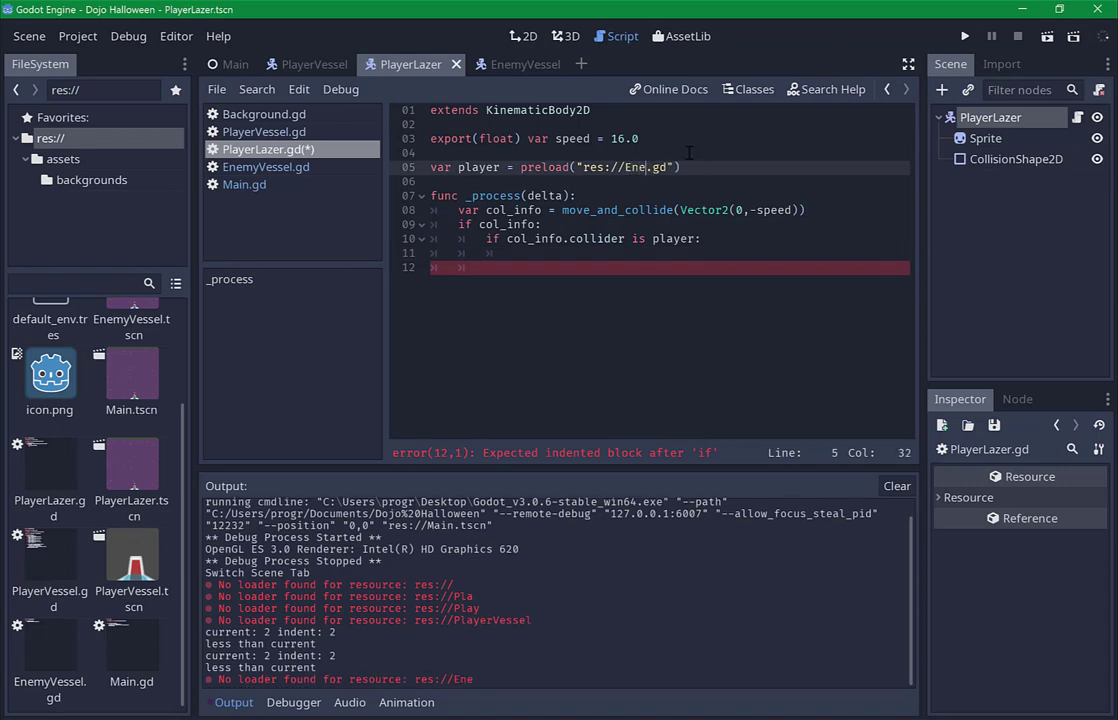
pyautogui.write('myVes')
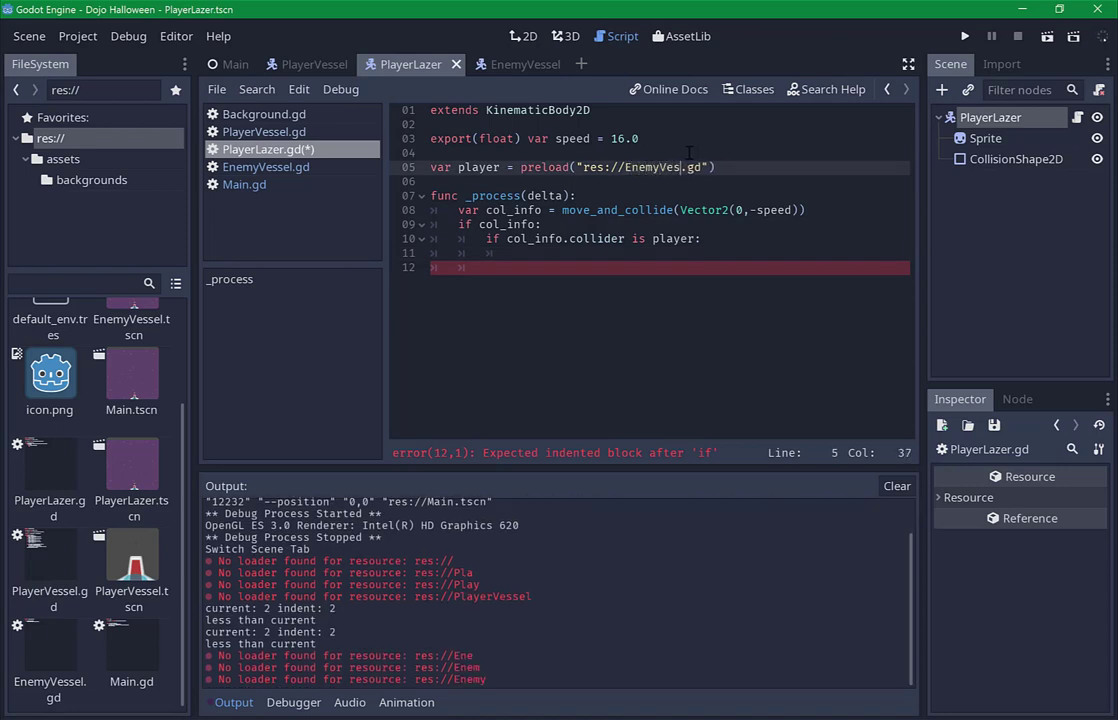
pyautogui.write('sel')
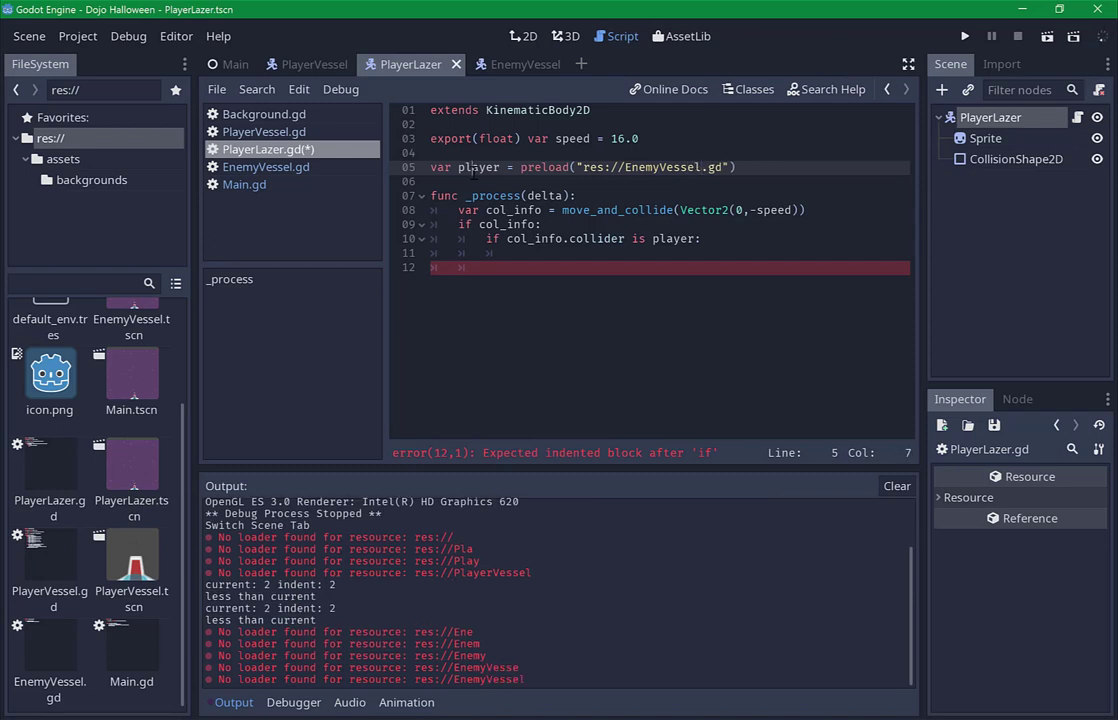
pyautogui.doubleClick(473, 167)
pyautogui.write('enemy')
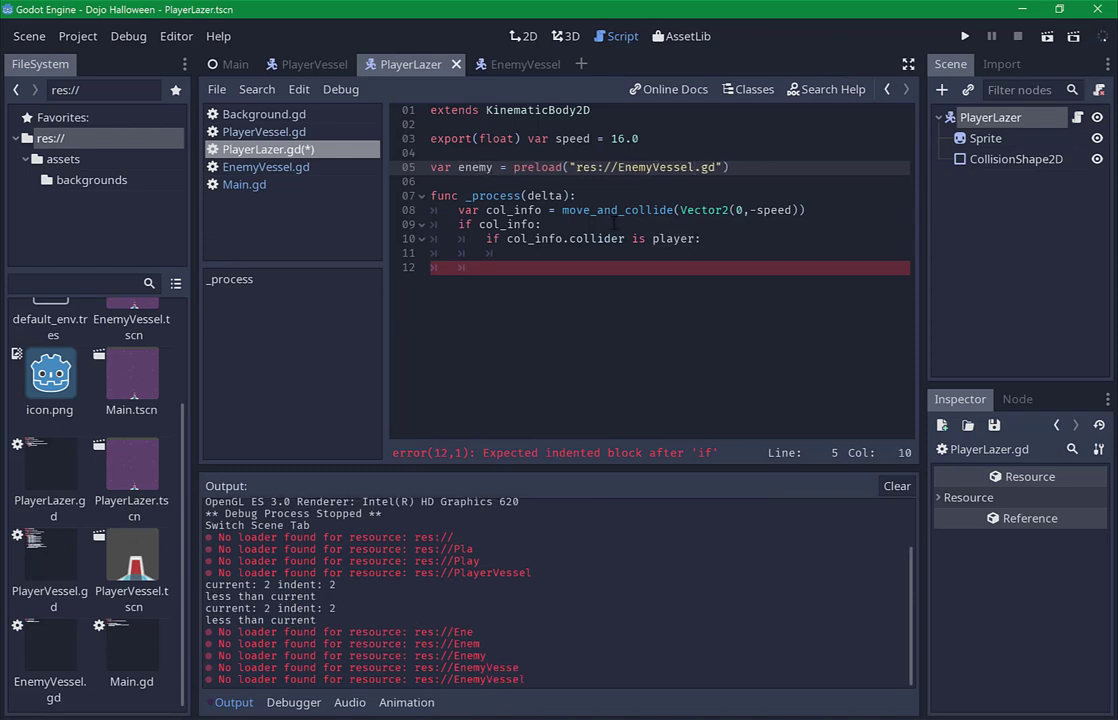
pyautogui.doubleClick(680, 238)
pyautogui.write('enemy')
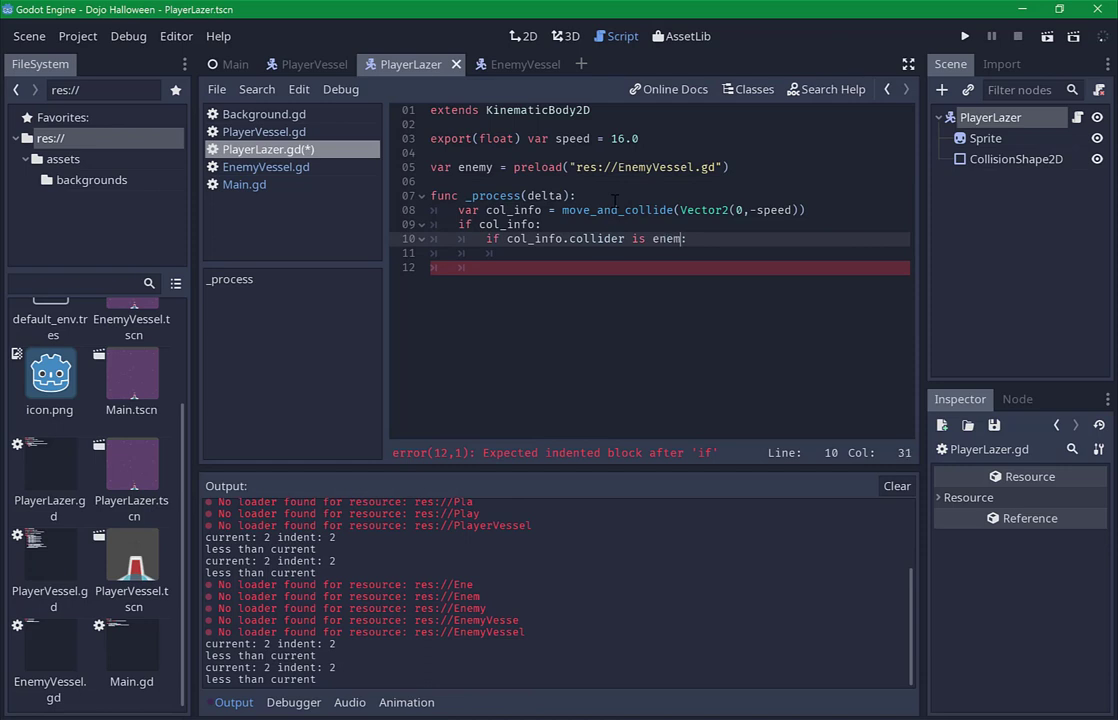
# Free the hit enemy with col_info.collider.queue_free(), save, and return to Main.
pyautogui.click(543, 257)
pyautogui.write('e')
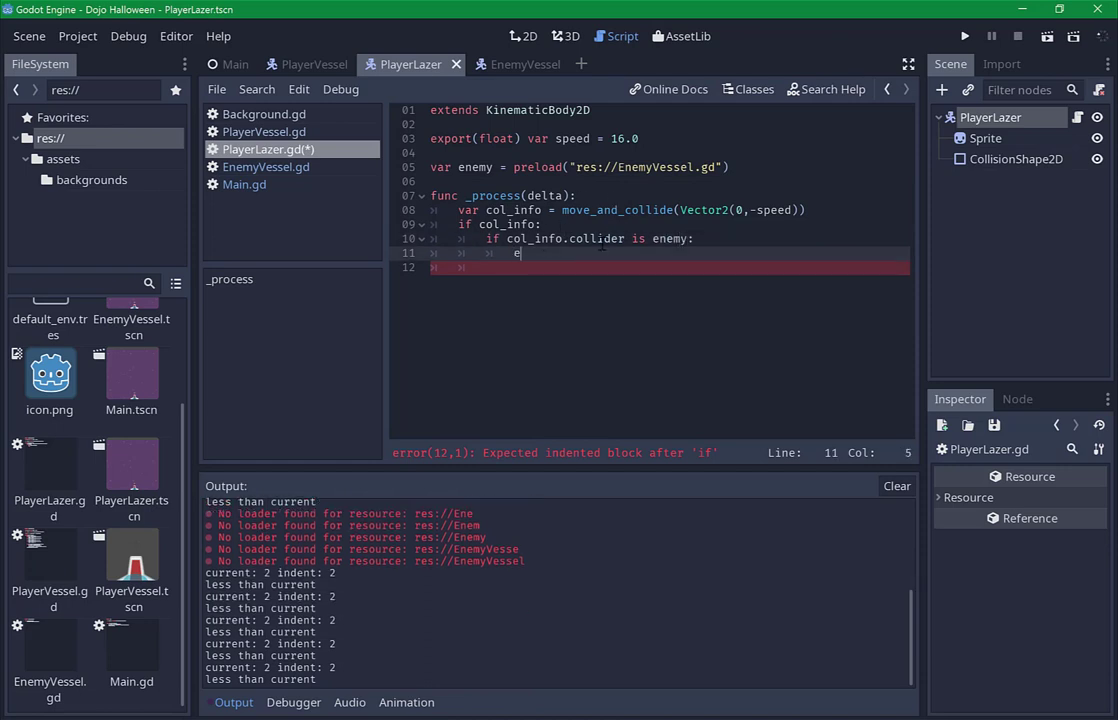
pyautogui.press('BackSpace')
pyautogui.click(506, 238)
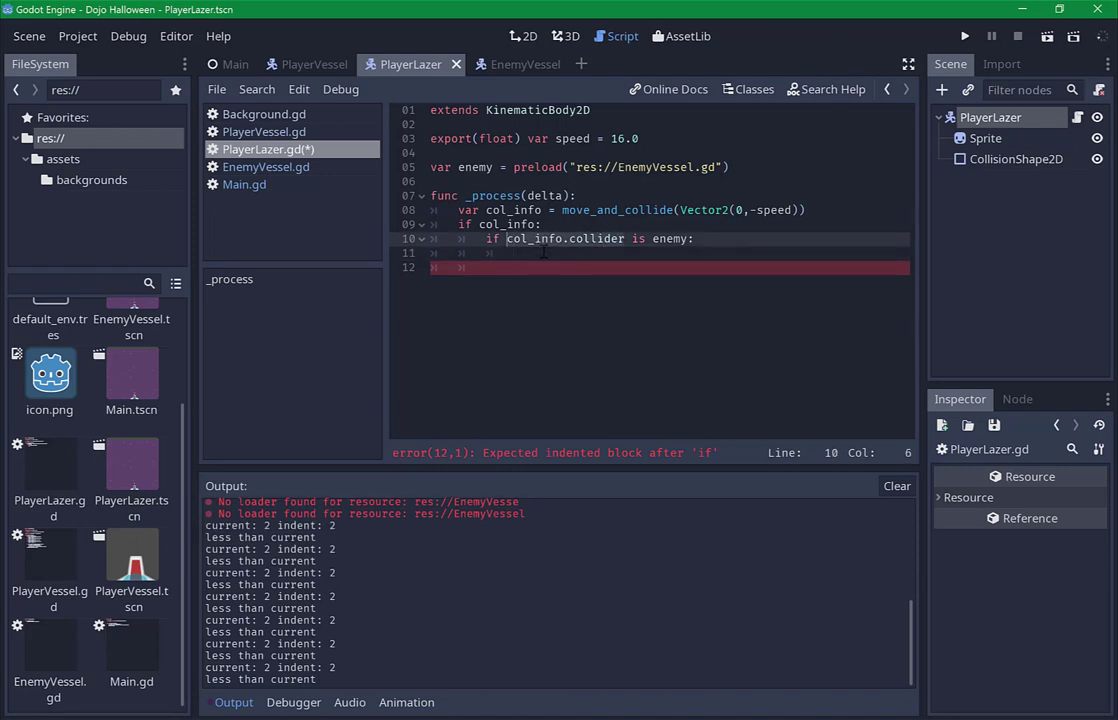
pyautogui.click(543, 252)
pyautogui.write('col_info.collider.qu')
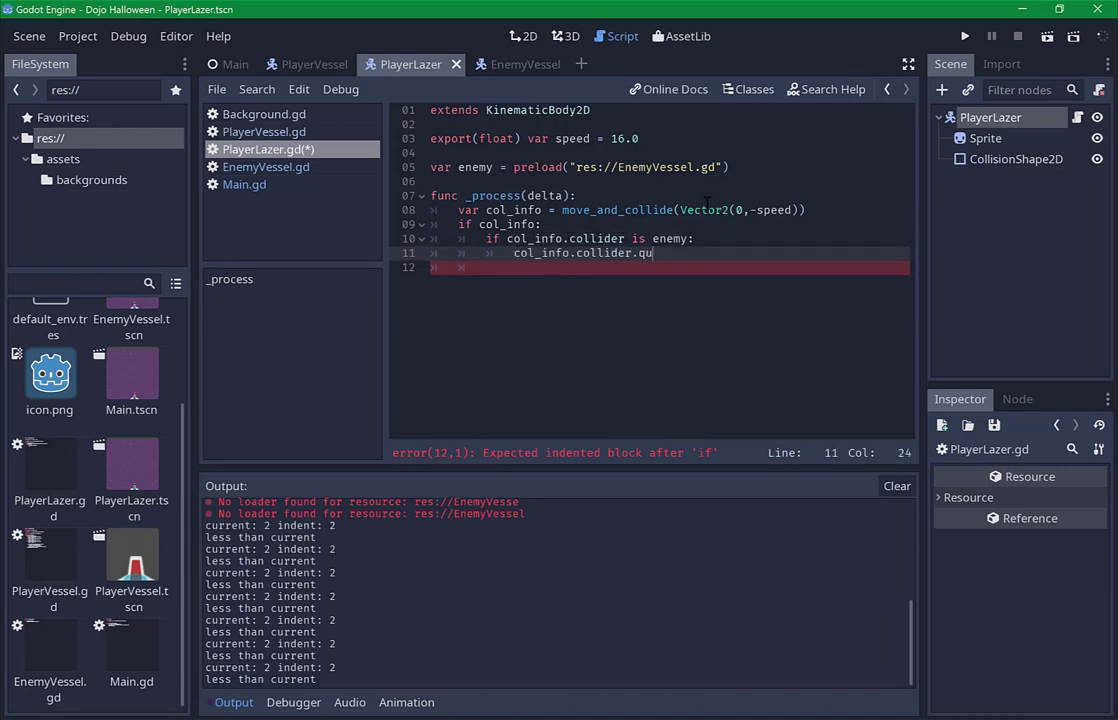
pyautogui.write('eue_free')
pyautogui.write('()')
pyautogui.hotkey('ctrl', 's')
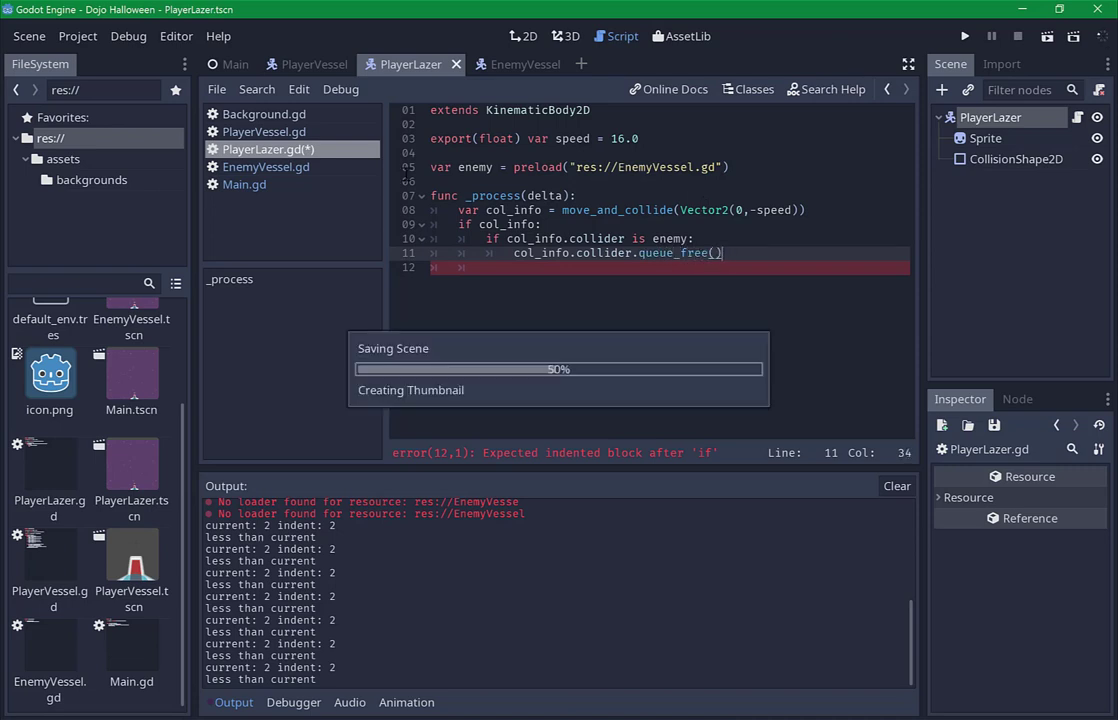
pyautogui.press('Down')
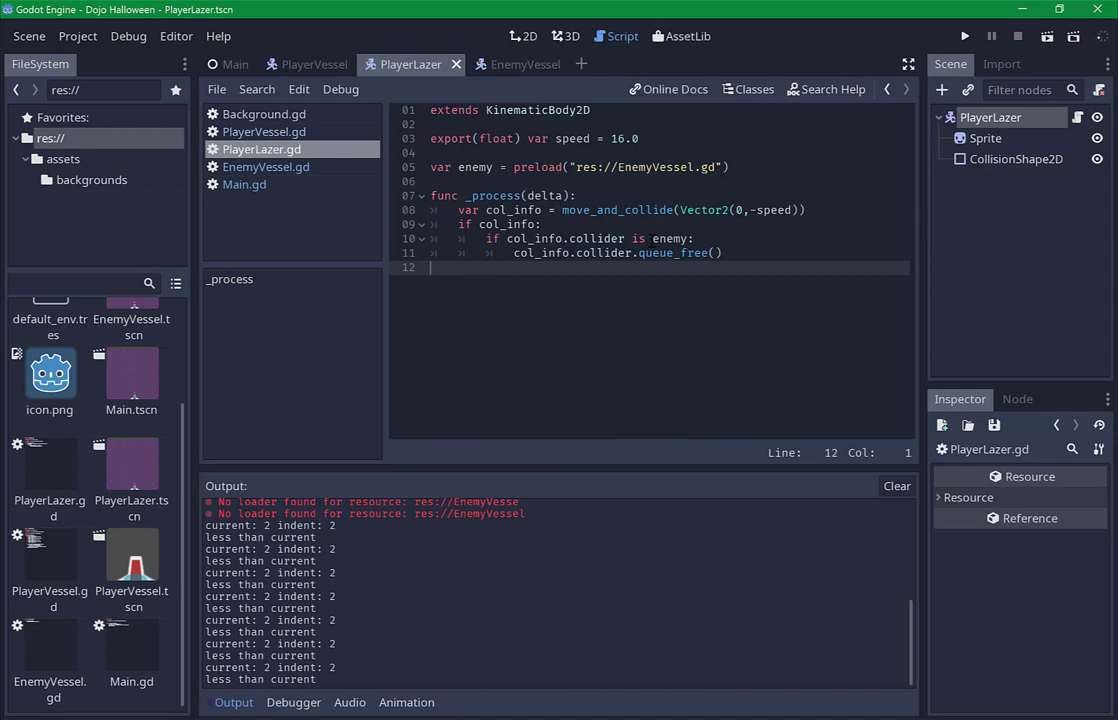
pyautogui.press('BackSpace')
pyautogui.hotkey('ctrl', 's')
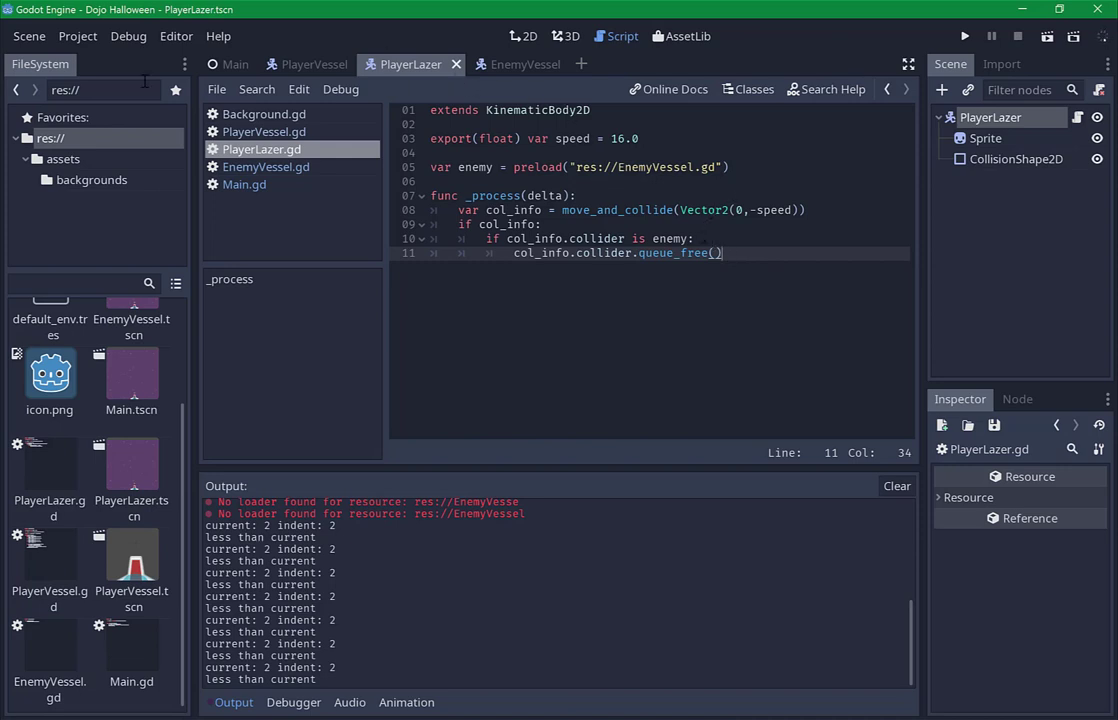
pyautogui.click(225, 64)
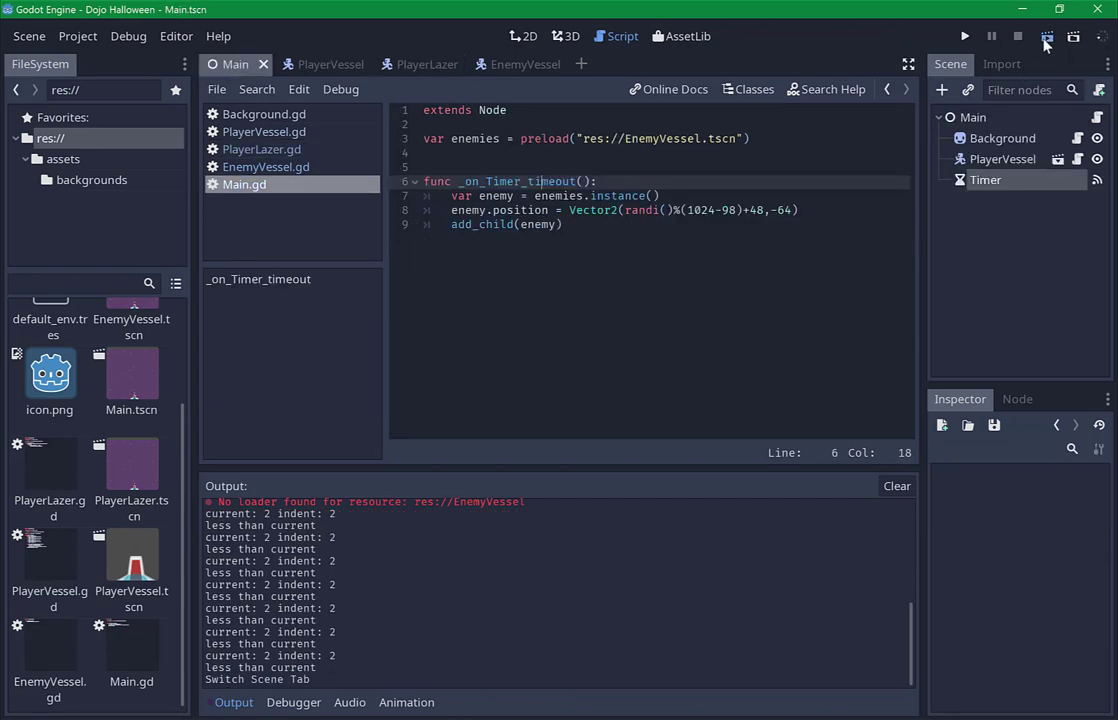
pyautogui.click(1050, 37)
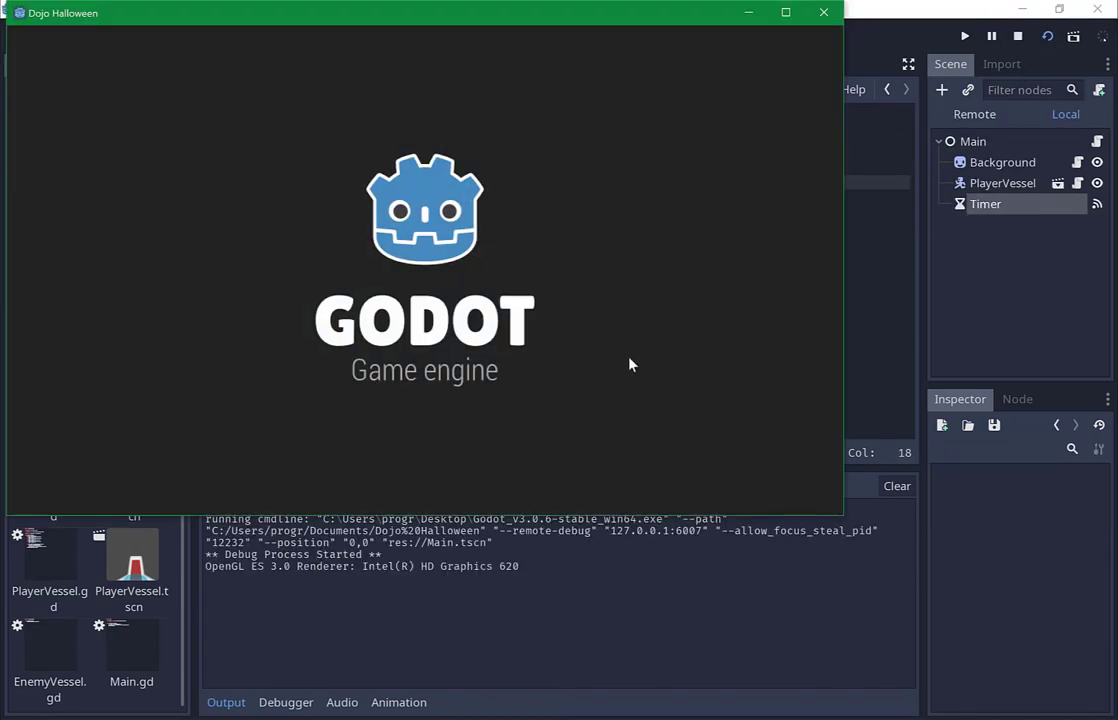
pyautogui.press('Right')
pyautogui.press('Left')
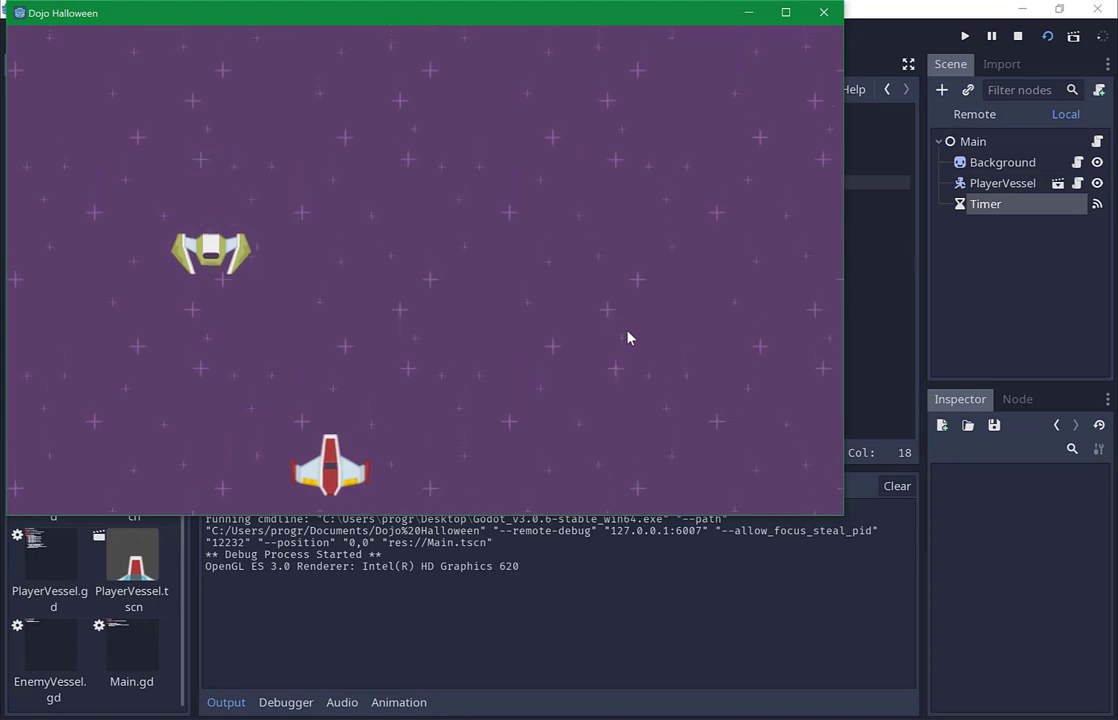
pyautogui.press('space')
pyautogui.press('Right')
pyautogui.press('space')
pyautogui.press('Right')
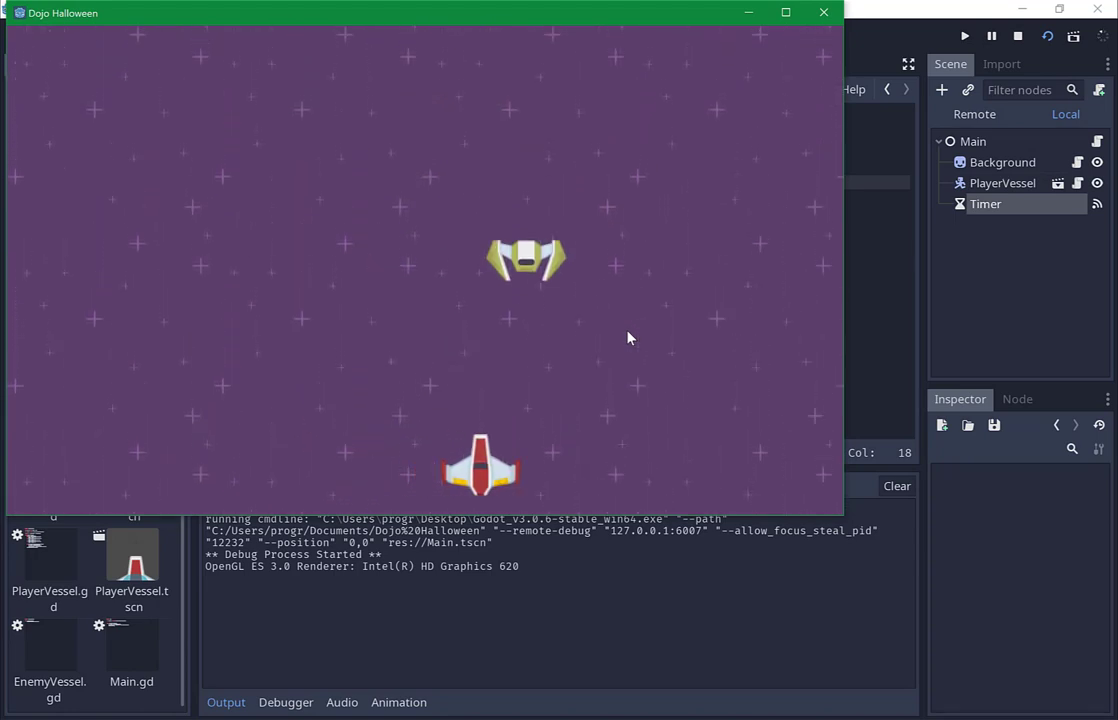
pyautogui.press('space')
pyautogui.press('Right')
pyautogui.press('space')
pyautogui.press('Left')
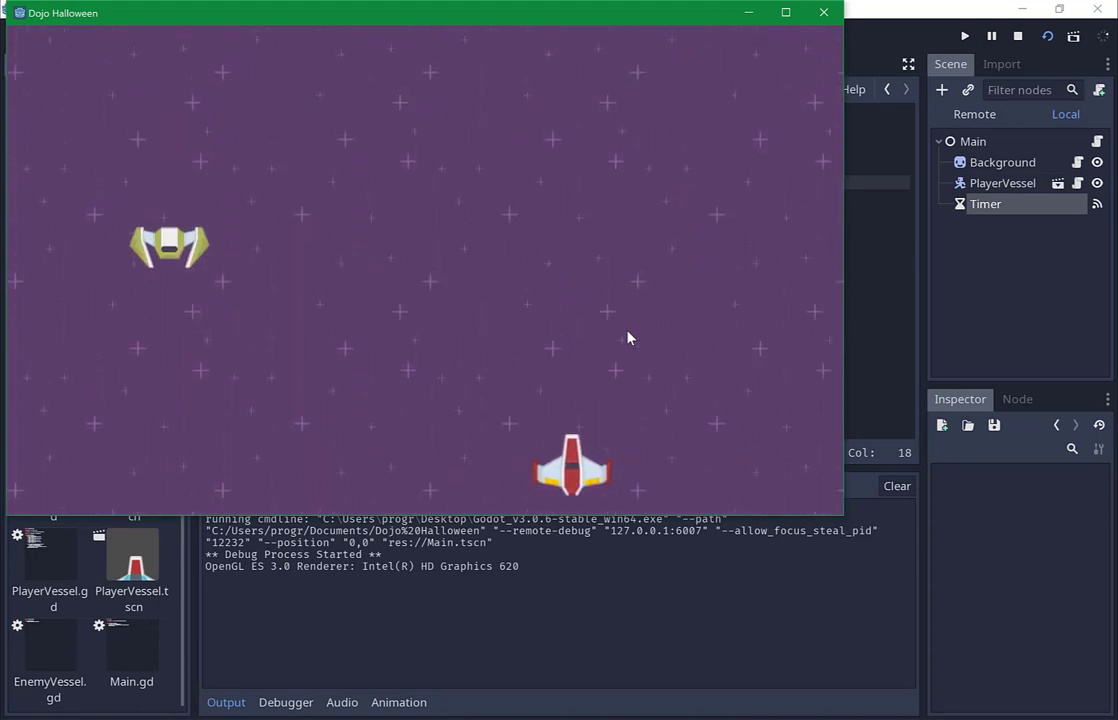
pyautogui.press('space')
pyautogui.press('Right')
pyautogui.press('Right')
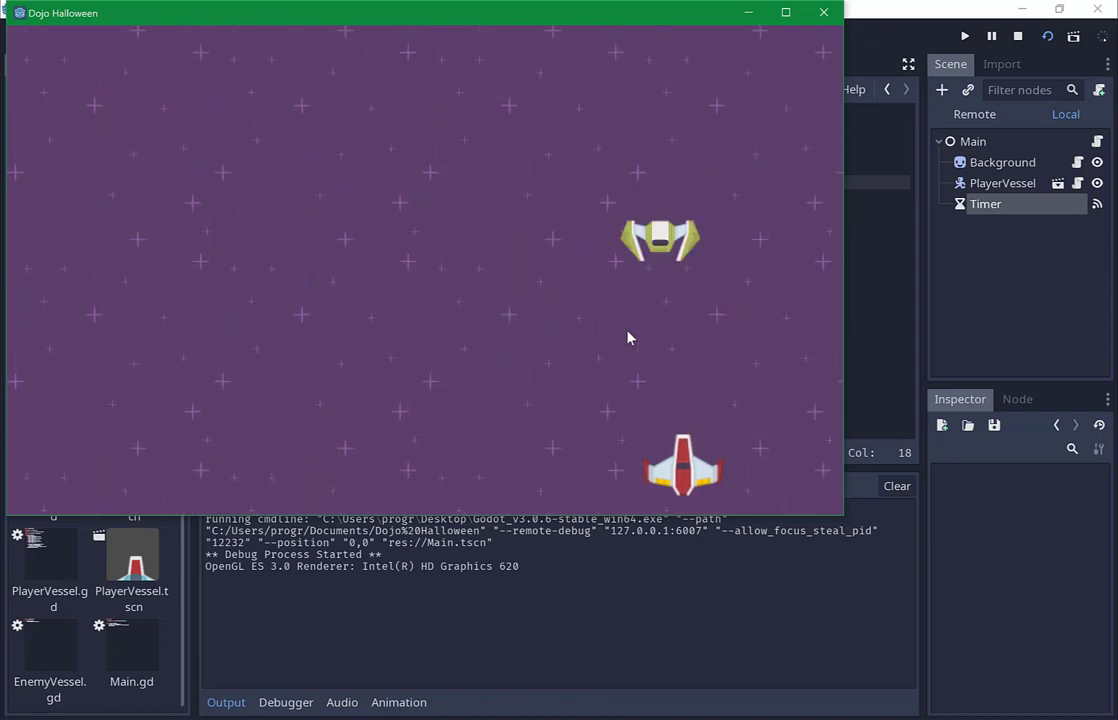
pyautogui.press('Left')
pyautogui.press('space')
pyautogui.press('space')
pyautogui.press('Right')
pyautogui.press('space')
pyautogui.press('Right')
pyautogui.press('space')
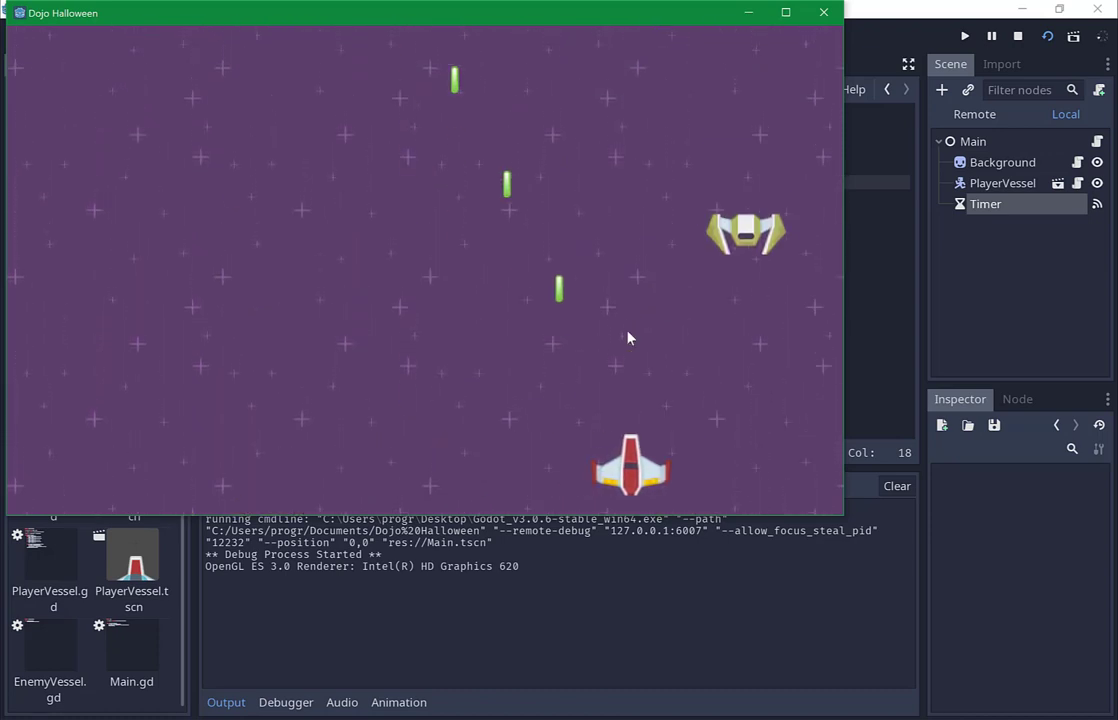
pyautogui.press('Left')
pyautogui.press('space')
pyautogui.press('Right')
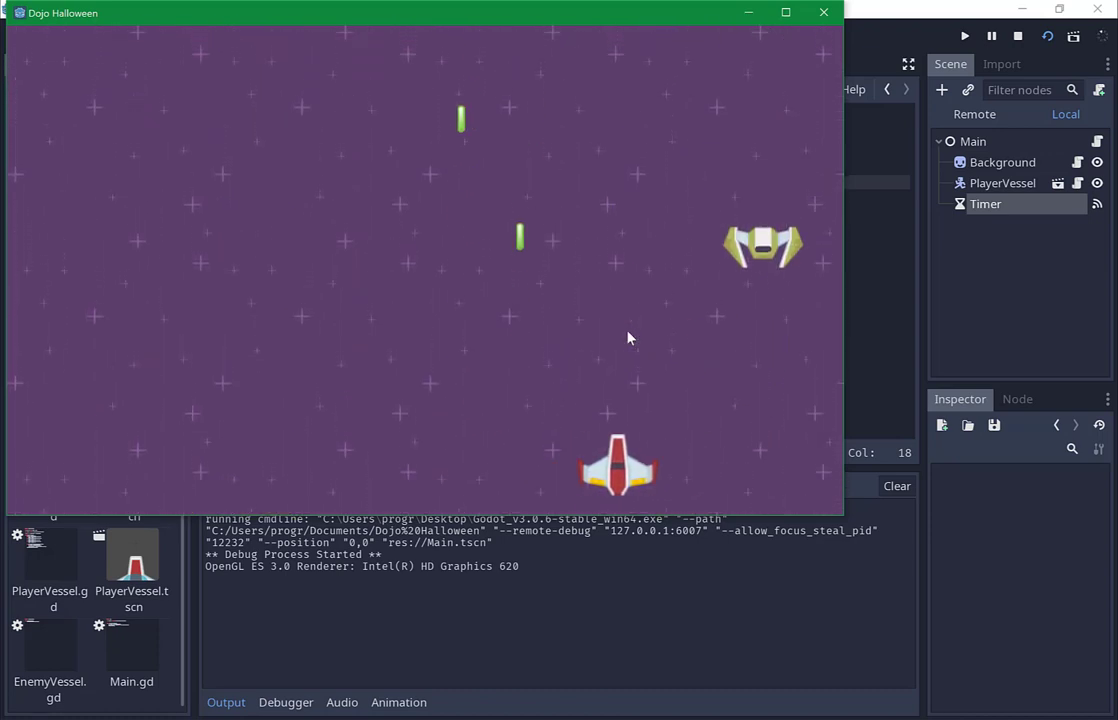
pyautogui.press('space')
pyautogui.press('Left')
pyautogui.press('space')
pyautogui.press('space')
pyautogui.press('Right')
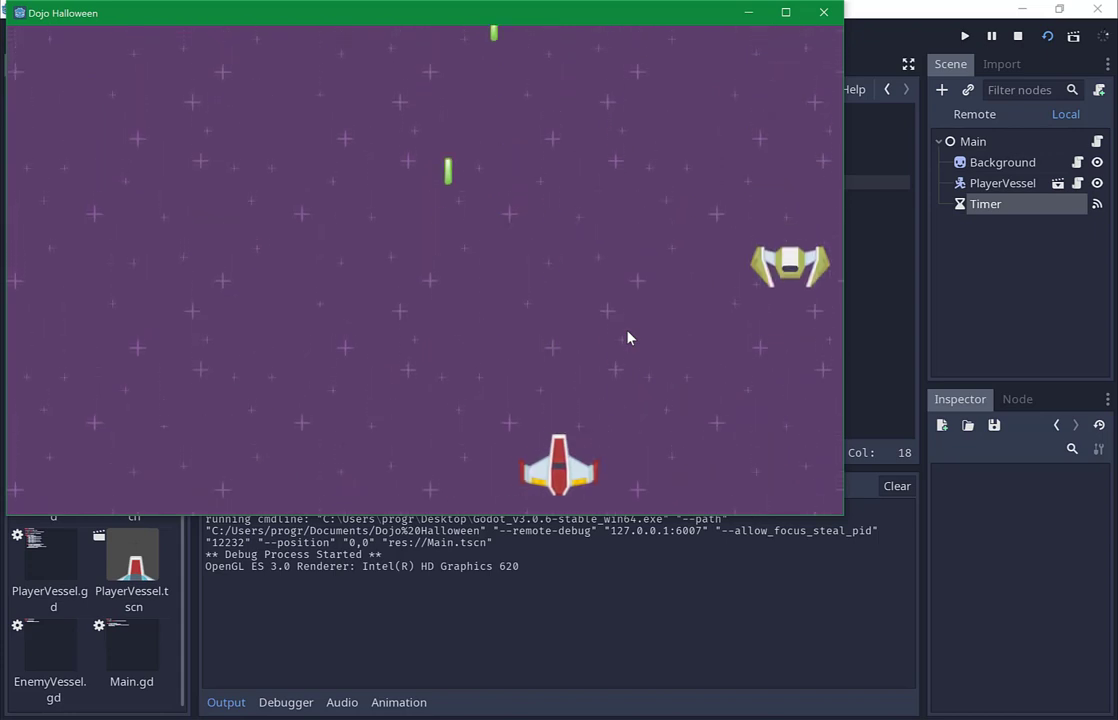
pyautogui.press('Left')
pyautogui.press('Right')
pyautogui.press('space')
pyautogui.press('Left')
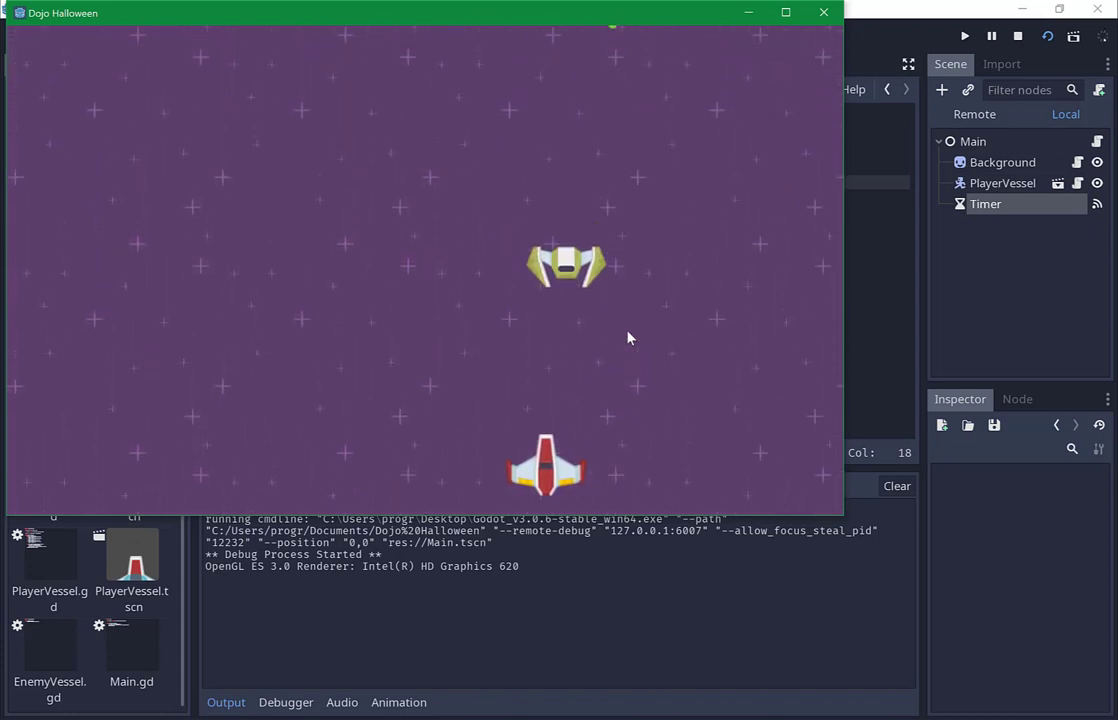
pyautogui.press('Right')
pyautogui.press('space')
pyautogui.press('Right')
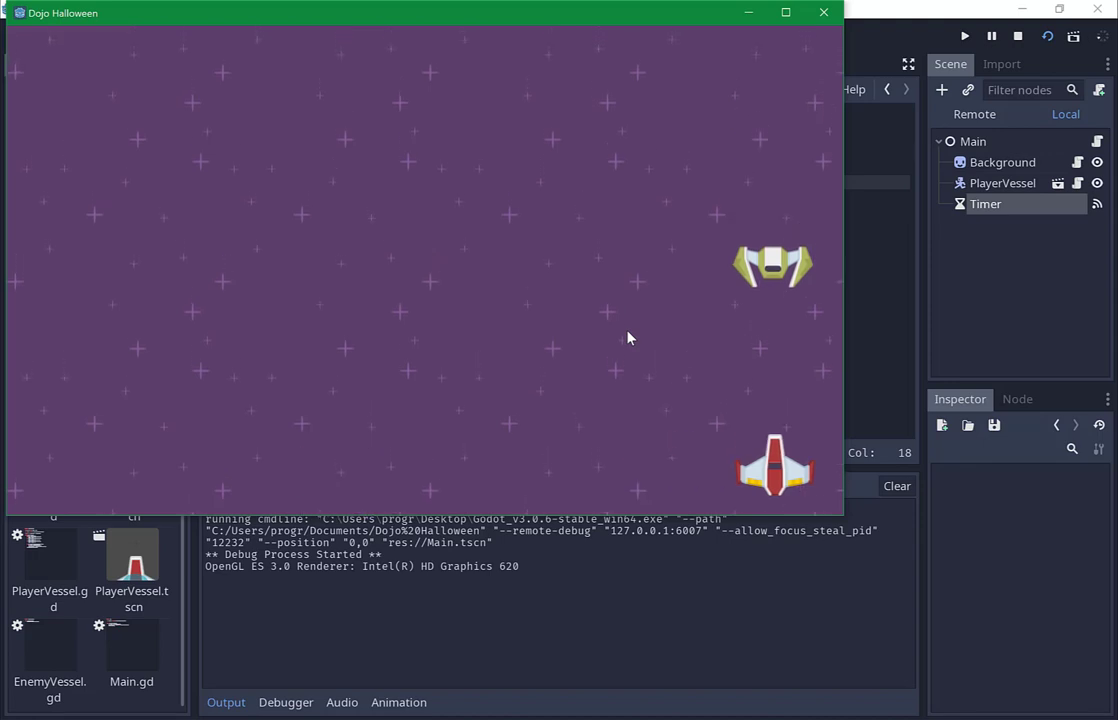
pyautogui.press('space')
pyautogui.press('Left')
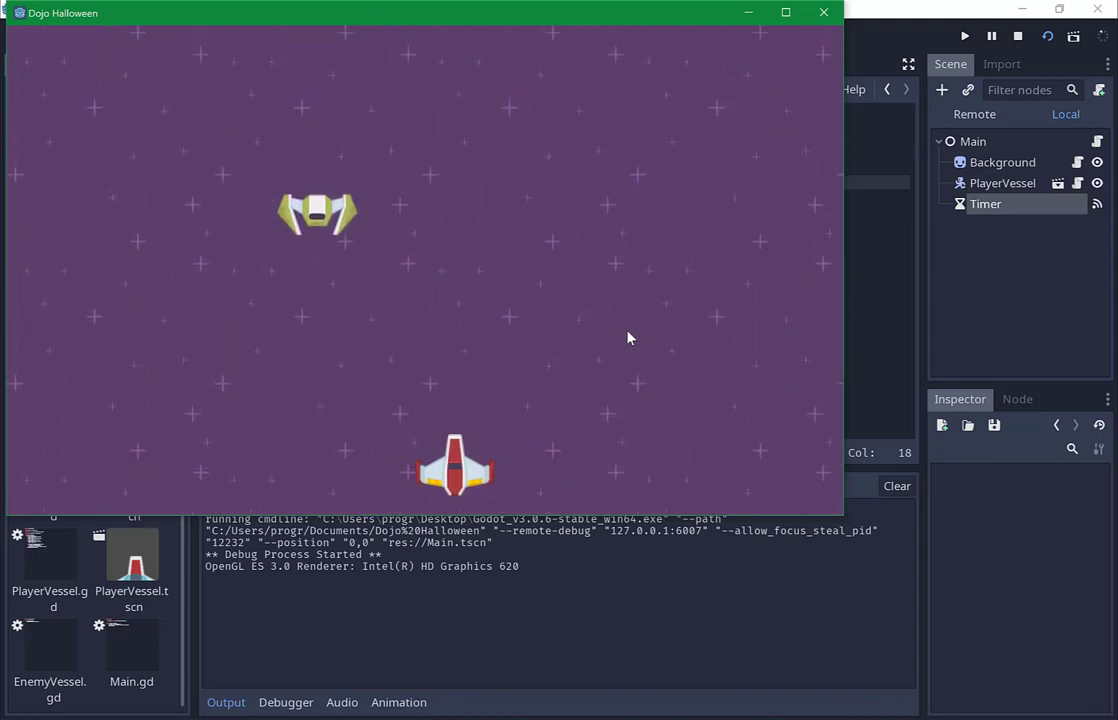
pyautogui.press('space')
pyautogui.press('Right')
pyautogui.press('Left')
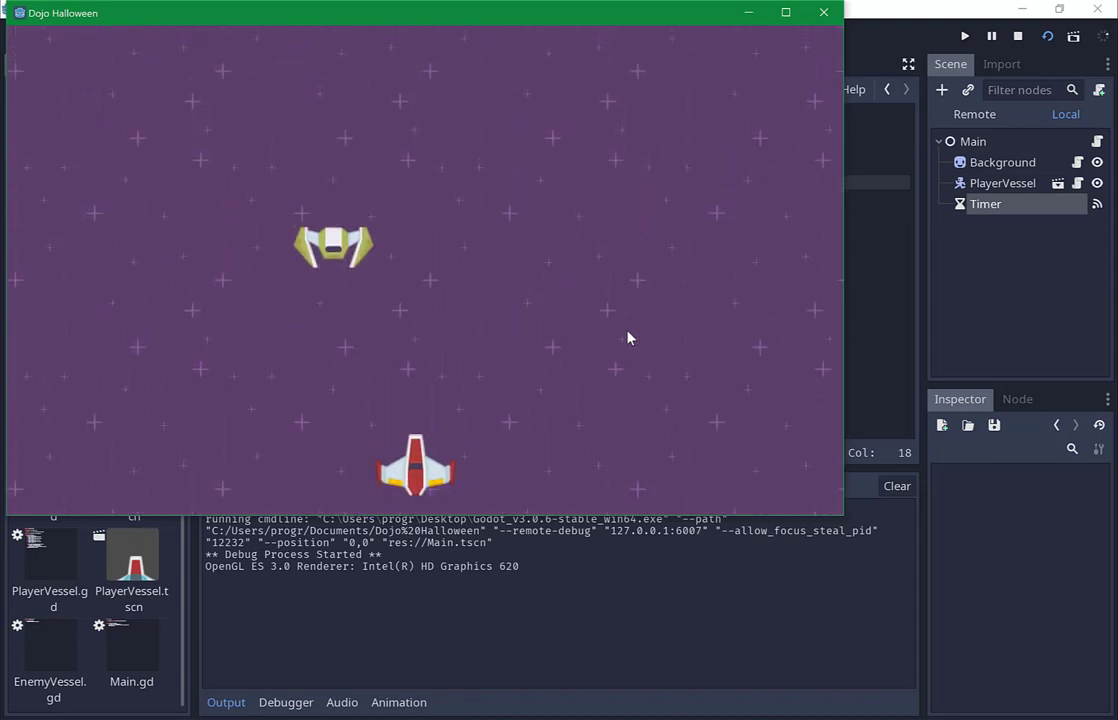
pyautogui.press('space')
pyautogui.press('Right')
pyautogui.press('space')
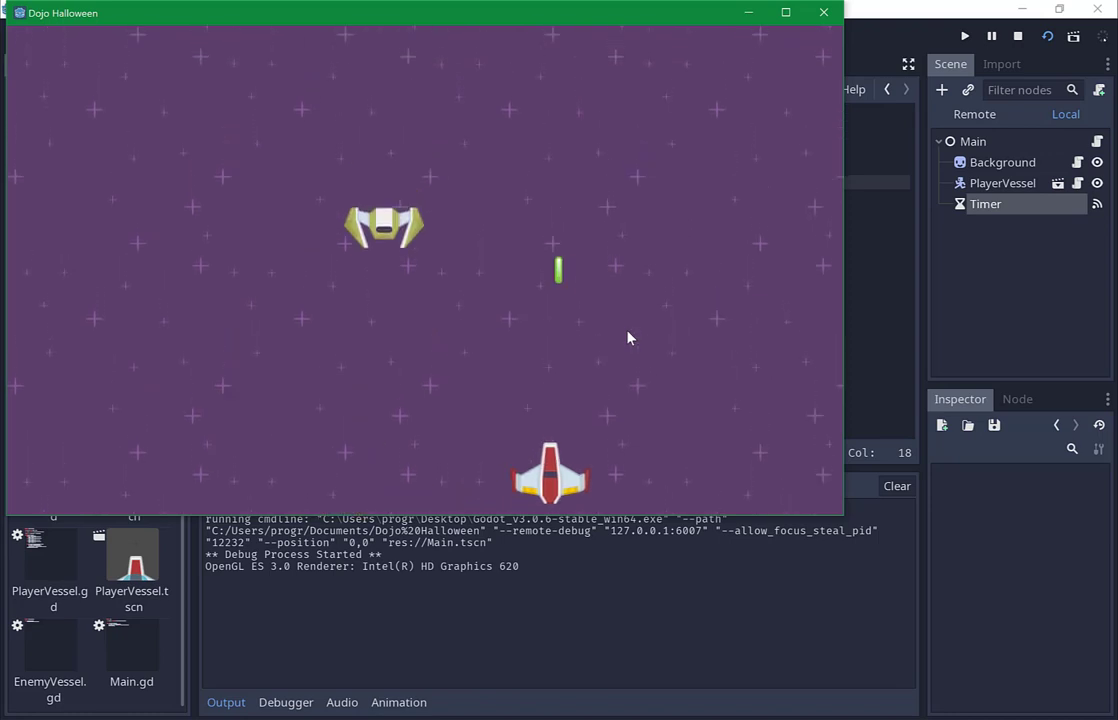
pyautogui.press('Left')
pyautogui.press('Right')
pyautogui.press('Right')
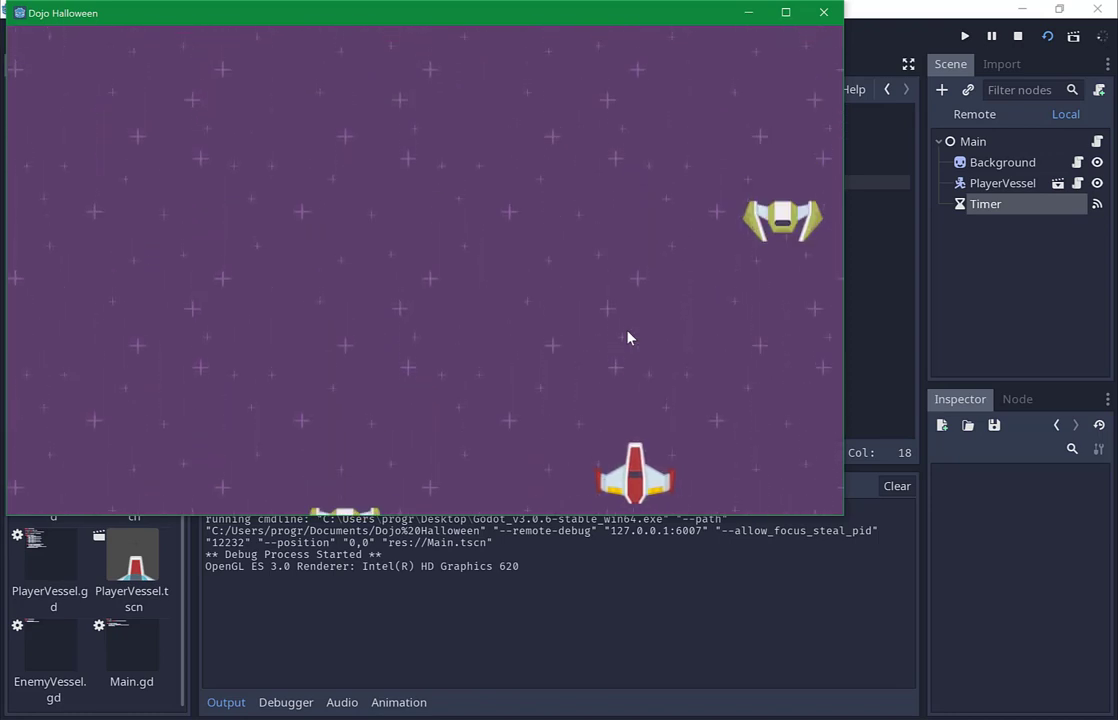
pyautogui.press('space')
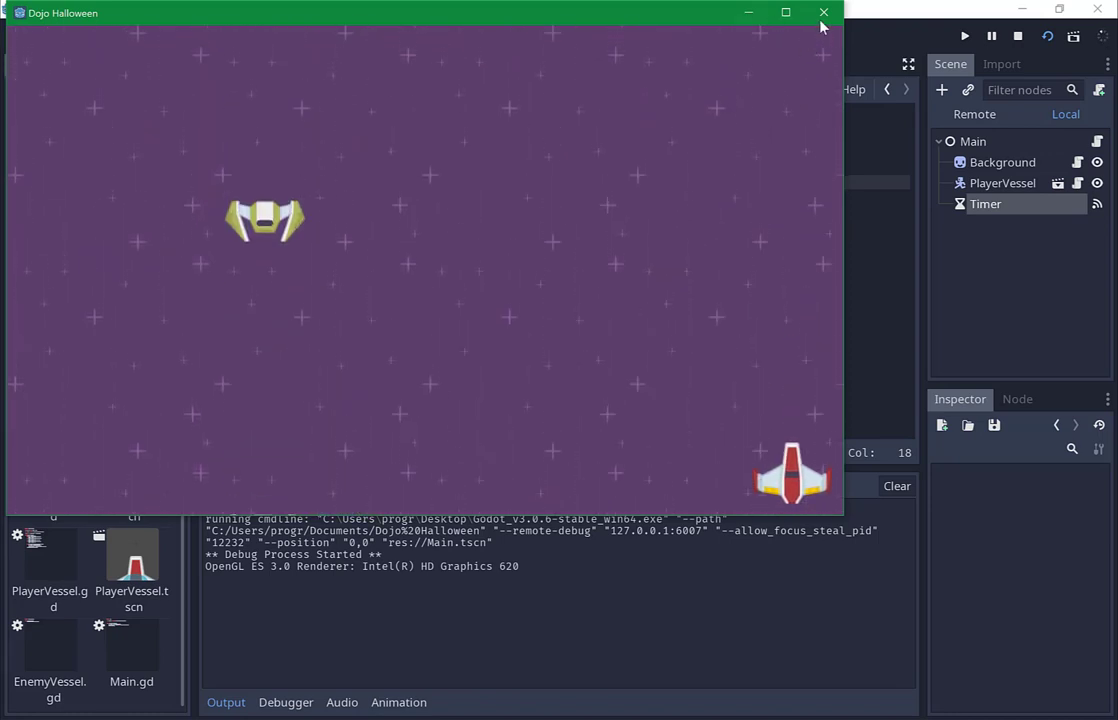
pyautogui.click(822, 13)
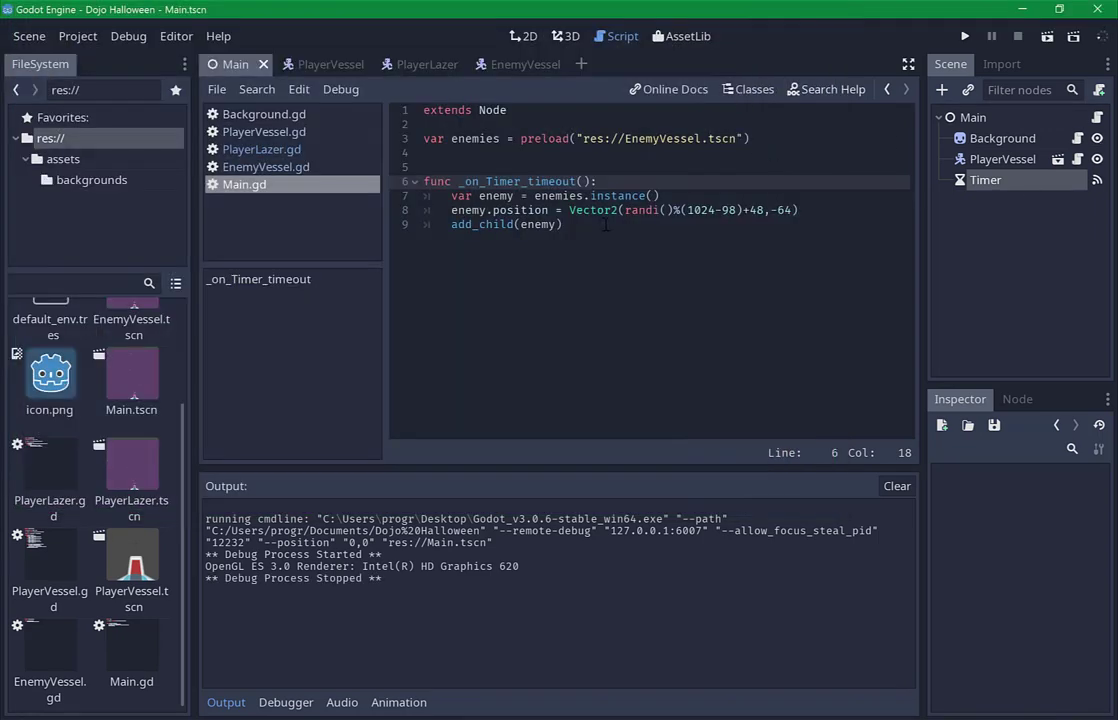
# Add queue_free() after the enemy's removal so the laser frees itself, and save.
pyautogui.click(605, 224)
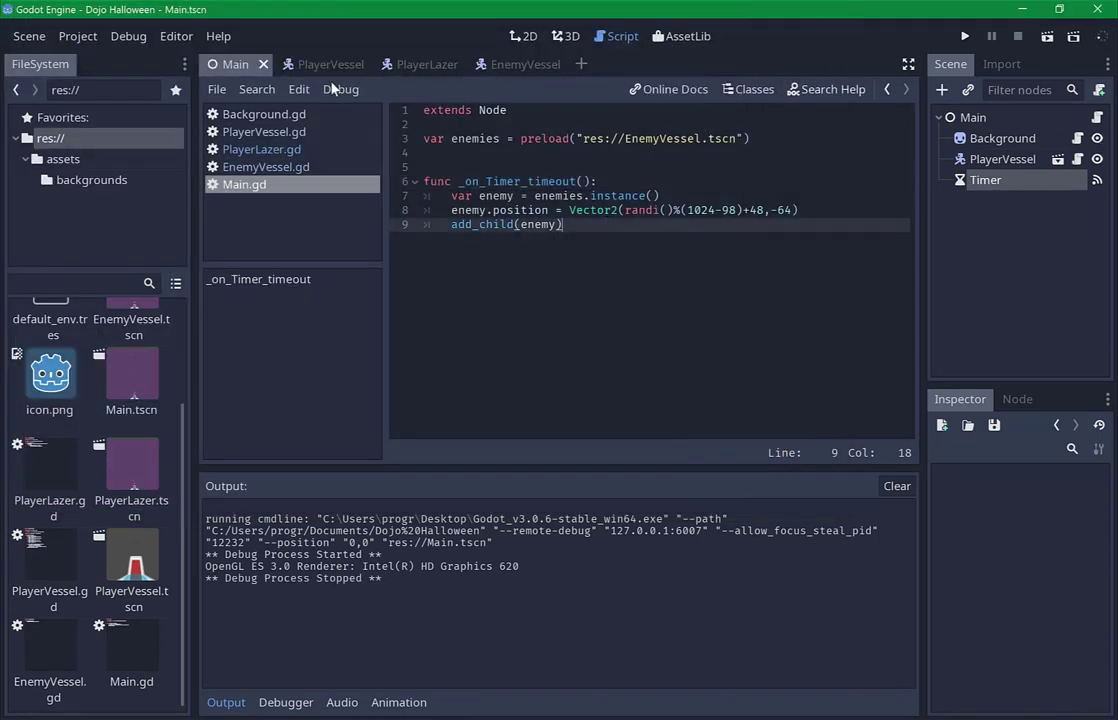
pyautogui.click(414, 68)
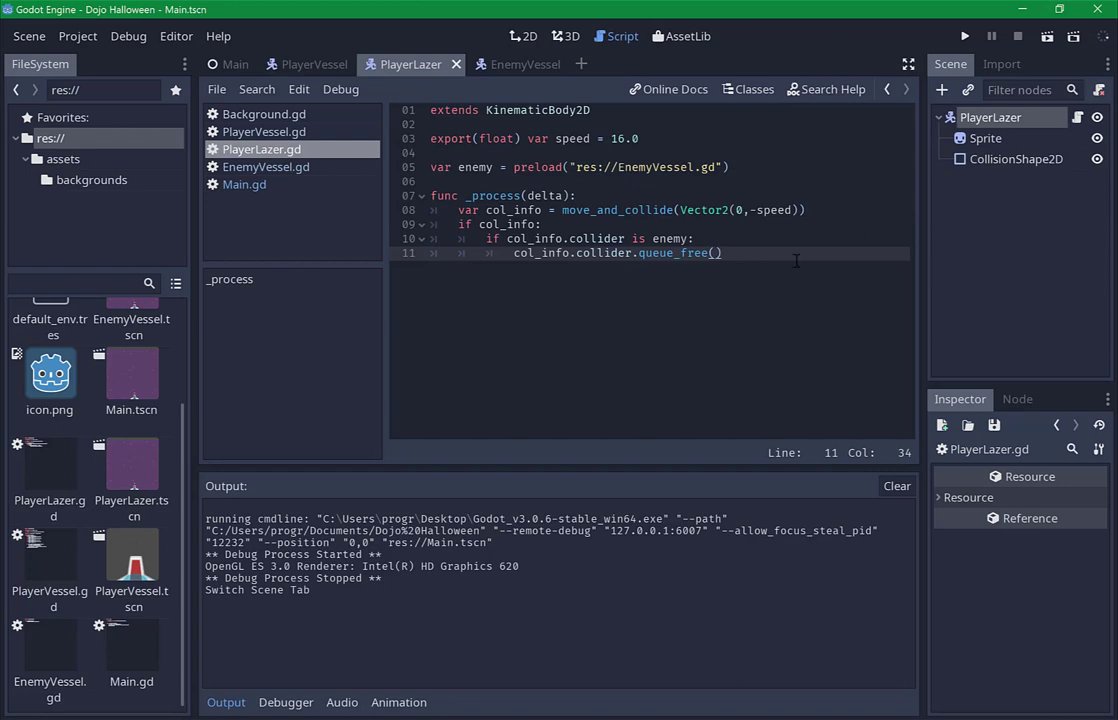
pyautogui.press('Return')
pyautogui.write('que')
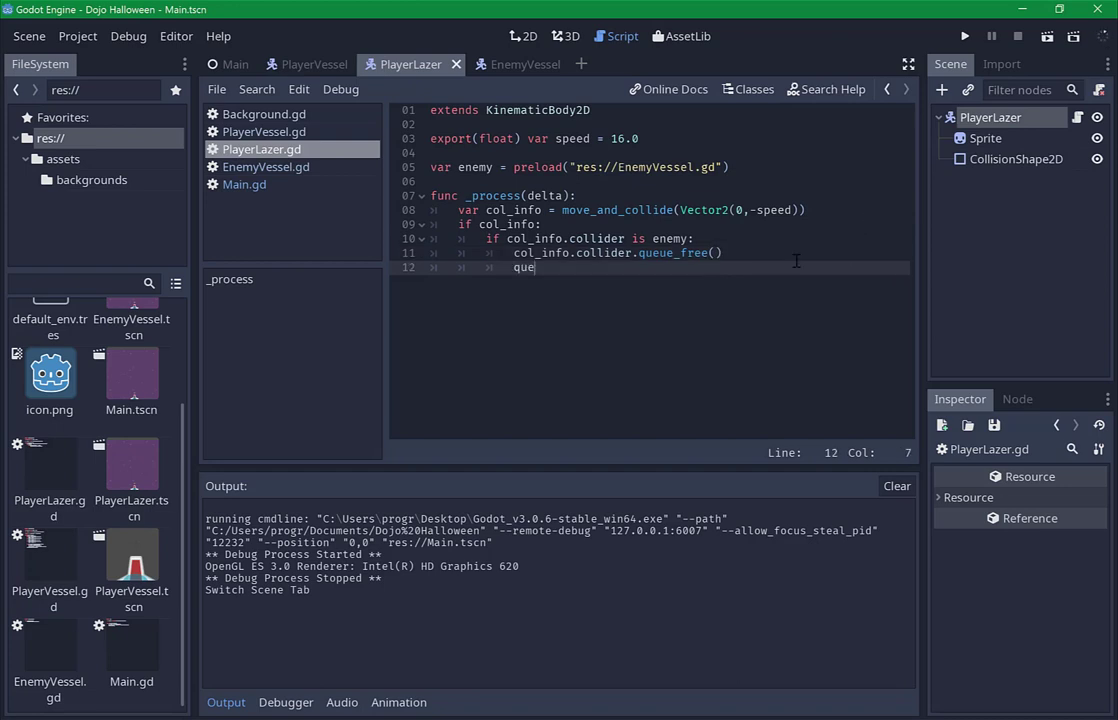
pyautogui.press('Return')
pyautogui.hotkey('ctrl', 's')
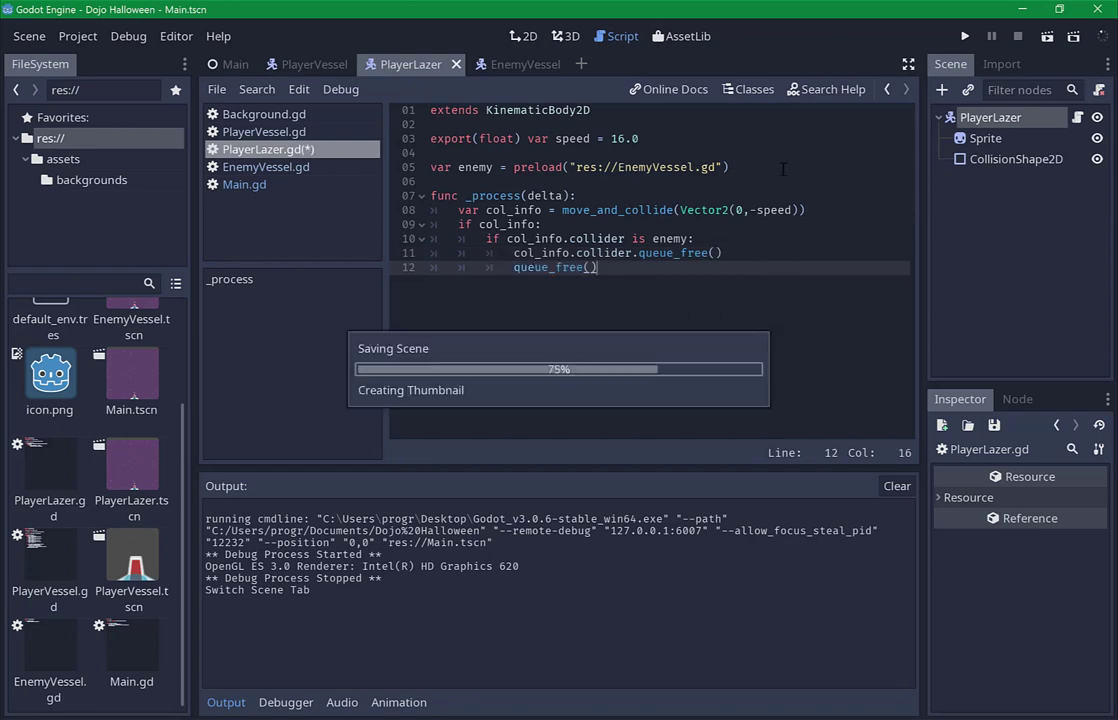
# Play-test the Main scene, steering and firing lasers at the enemy, then close the game.
pyautogui.click(225, 64)
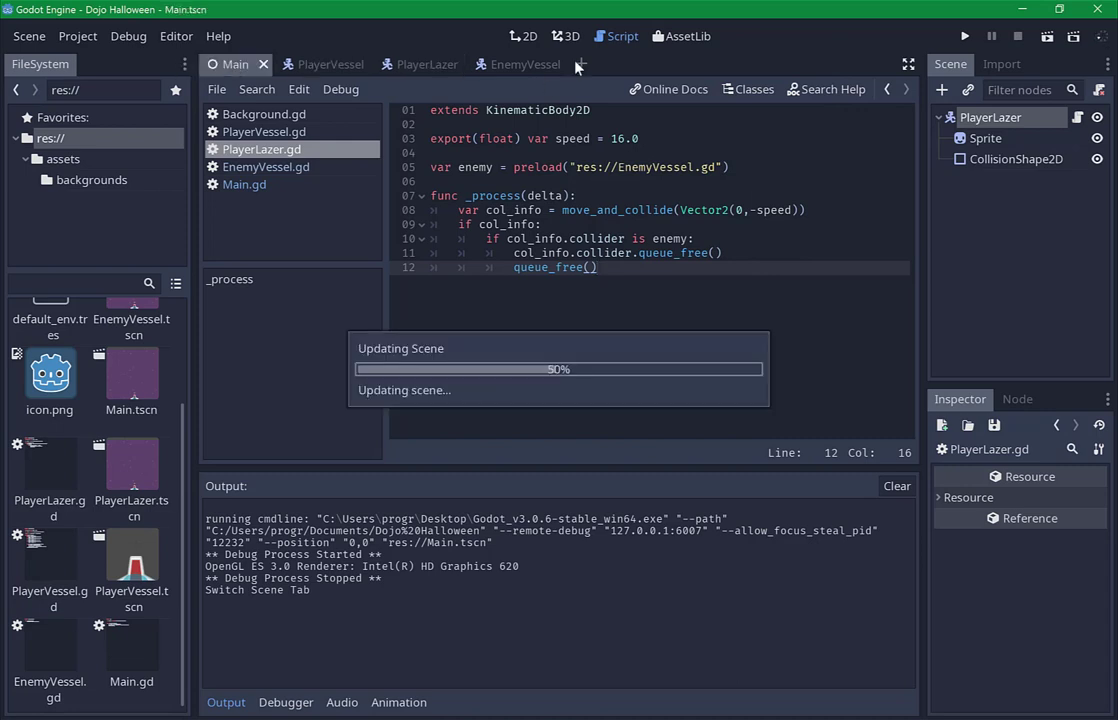
pyautogui.click(1050, 40)
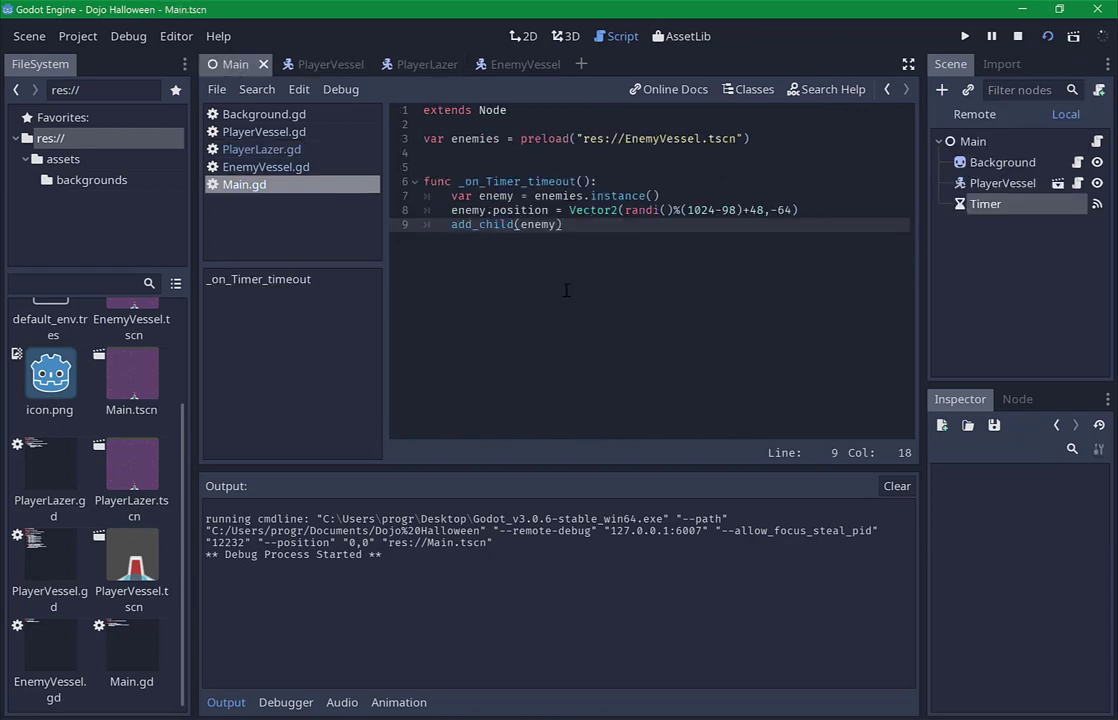
pyautogui.press('Right')
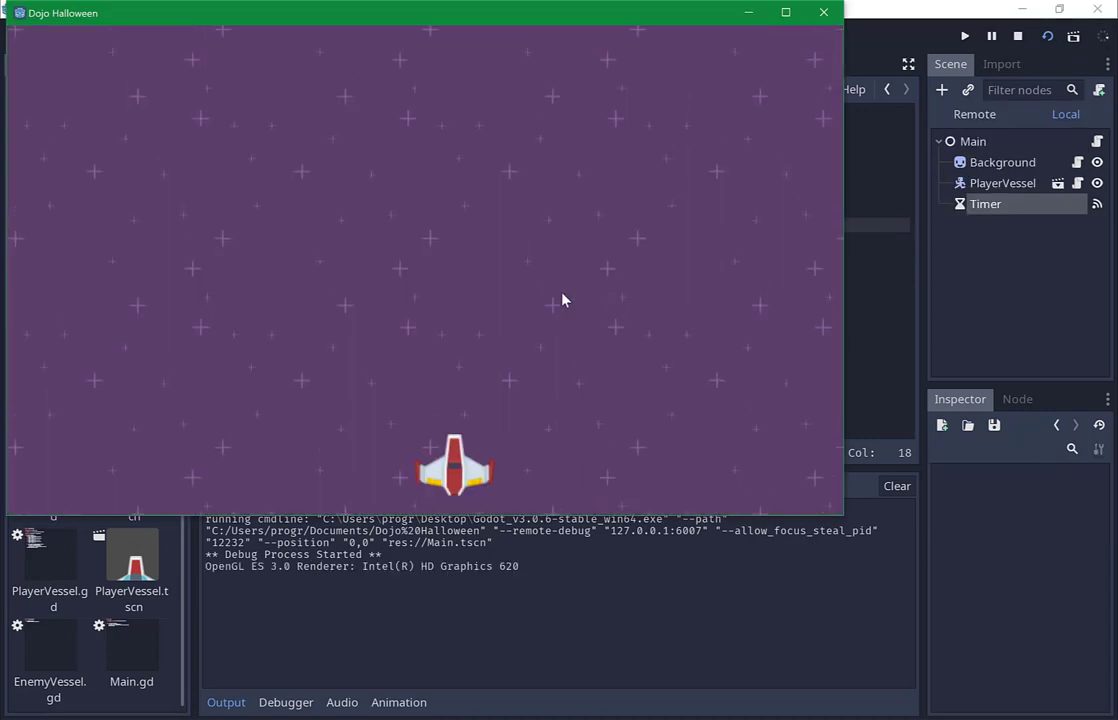
pyautogui.press('Left')
pyautogui.press('Right')
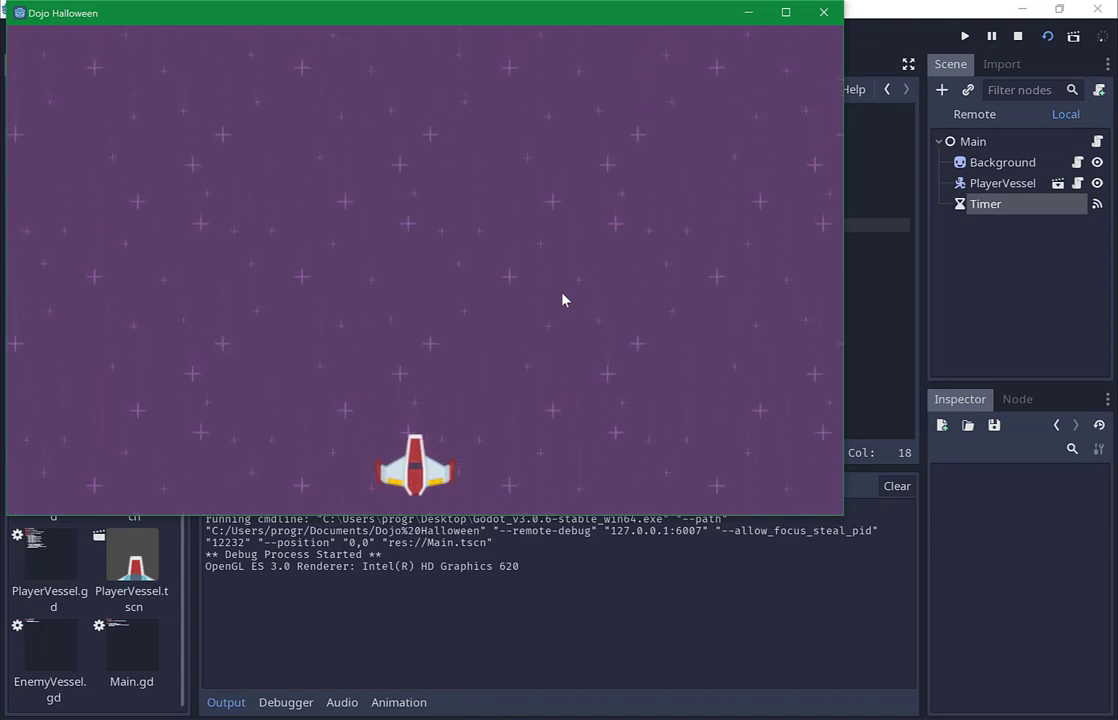
pyautogui.press('Right')
pyautogui.press('Right')
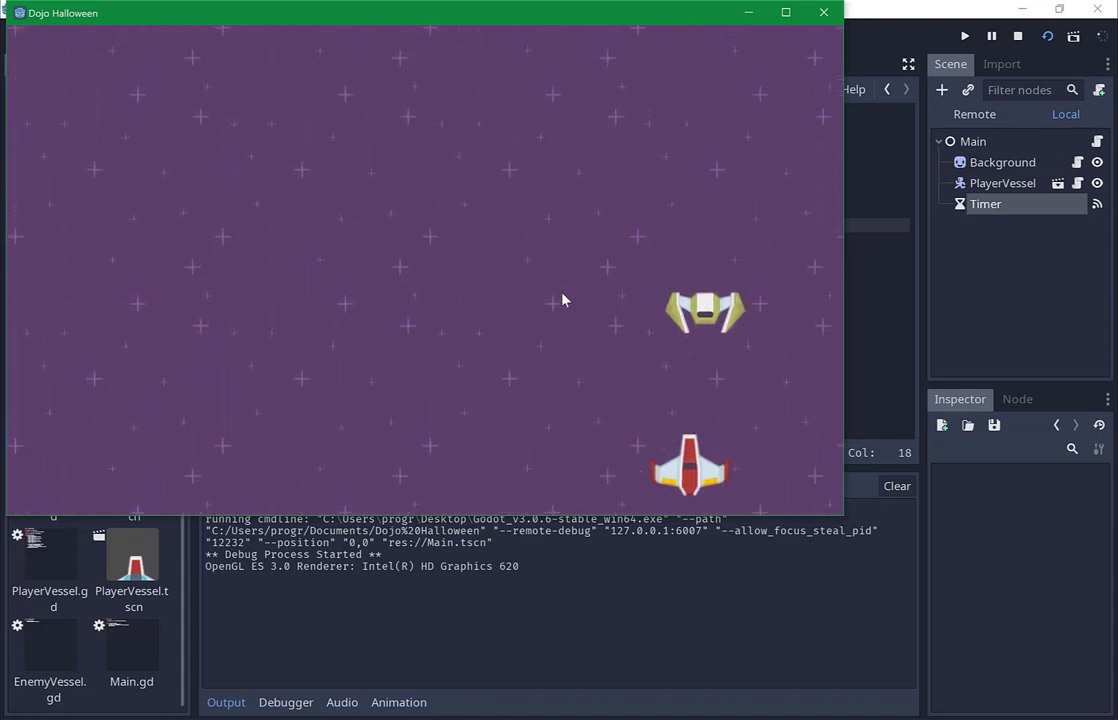
pyautogui.press('Left')
pyautogui.press('space')
pyautogui.press('Left')
pyautogui.press('space')
pyautogui.press('space')
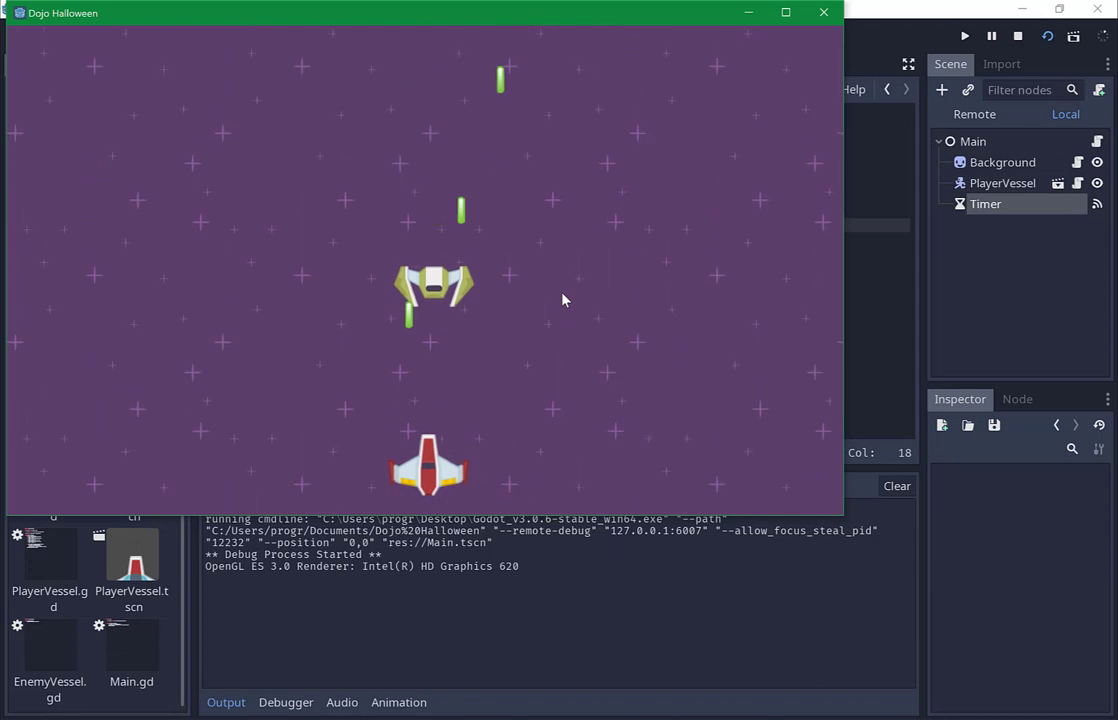
pyautogui.press('Right')
pyautogui.press('space')
pyautogui.press('space')
pyautogui.press('space')
pyautogui.press('Left')
pyautogui.press('space')
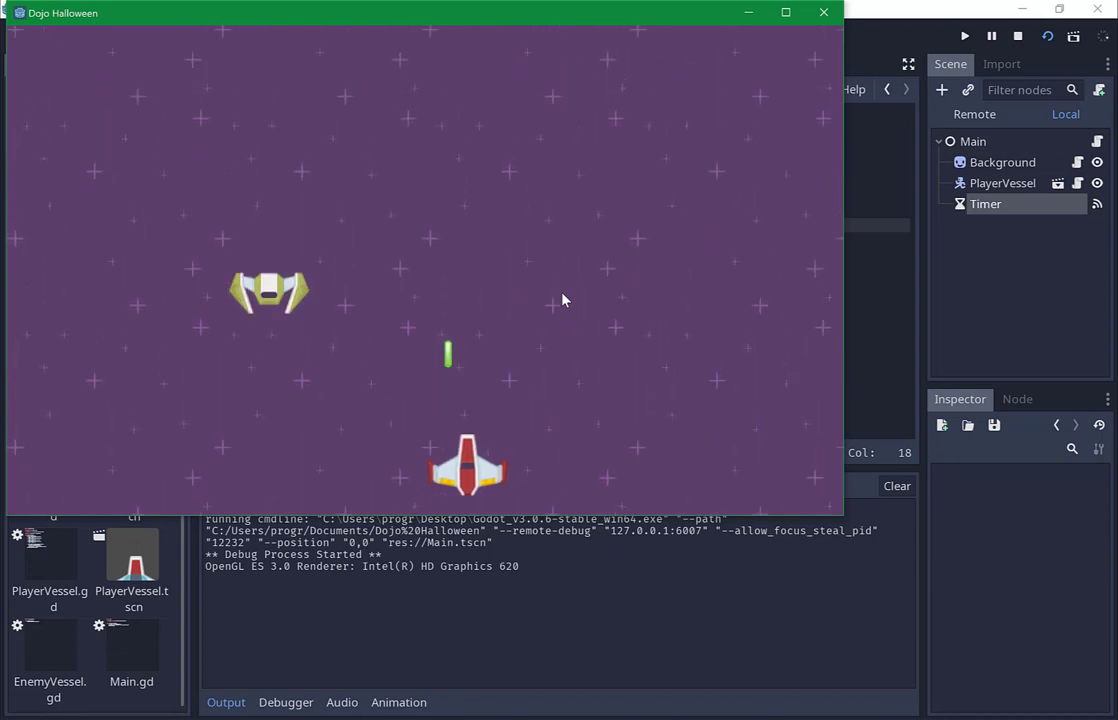
pyautogui.press('Right')
pyautogui.press('space')
pyautogui.press('space')
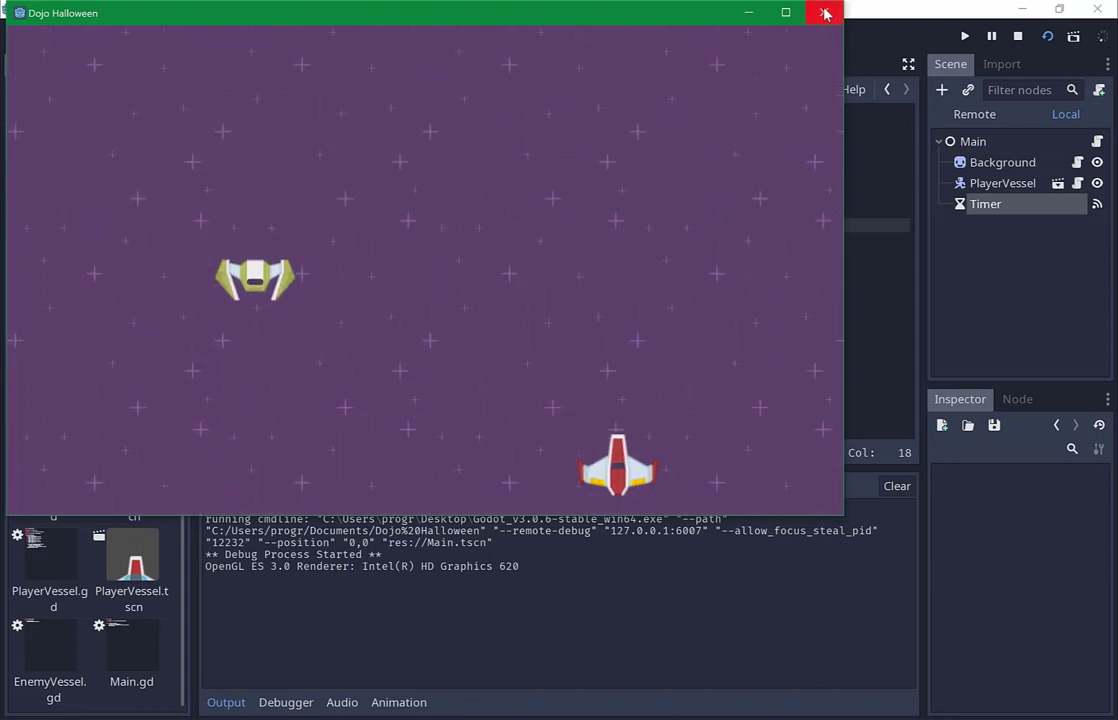
pyautogui.click(823, 12)
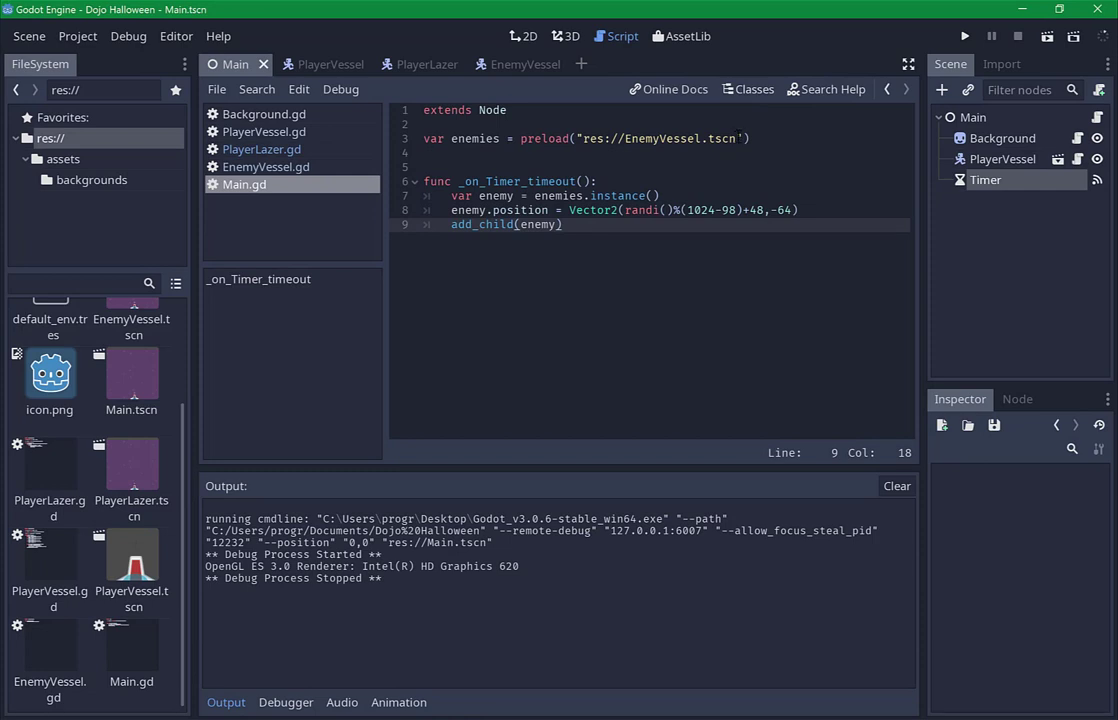
# Select the Main node in the scene tree and open its script.
pyautogui.click(1011, 179)
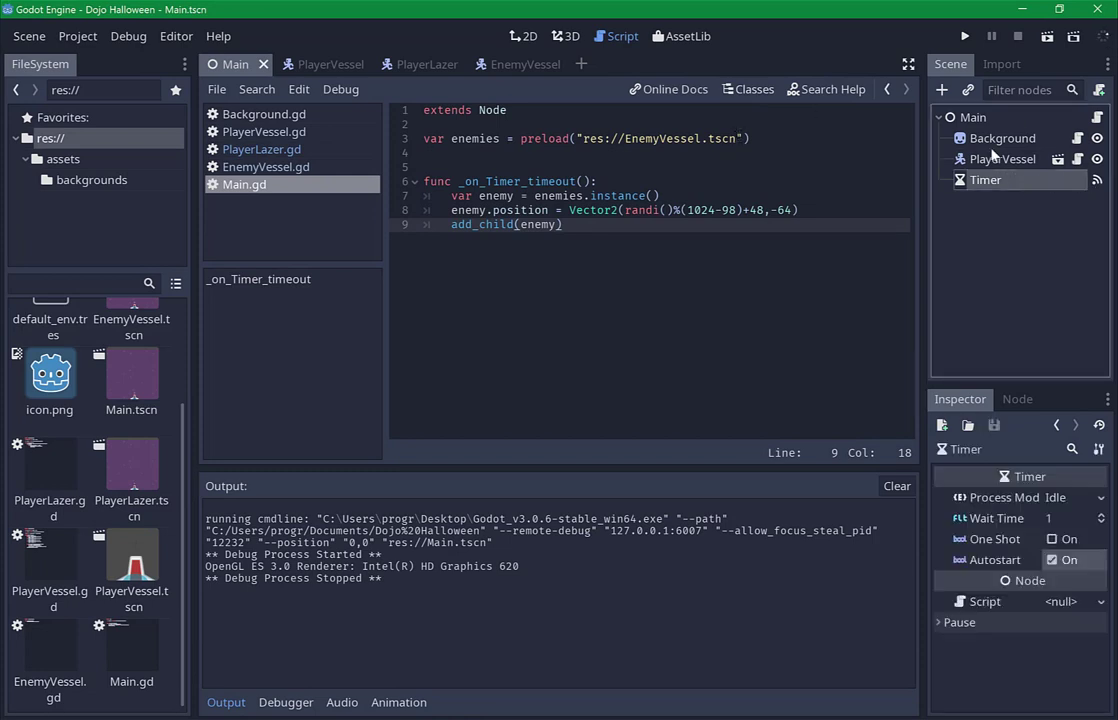
pyautogui.click(993, 158)
pyautogui.click(985, 180)
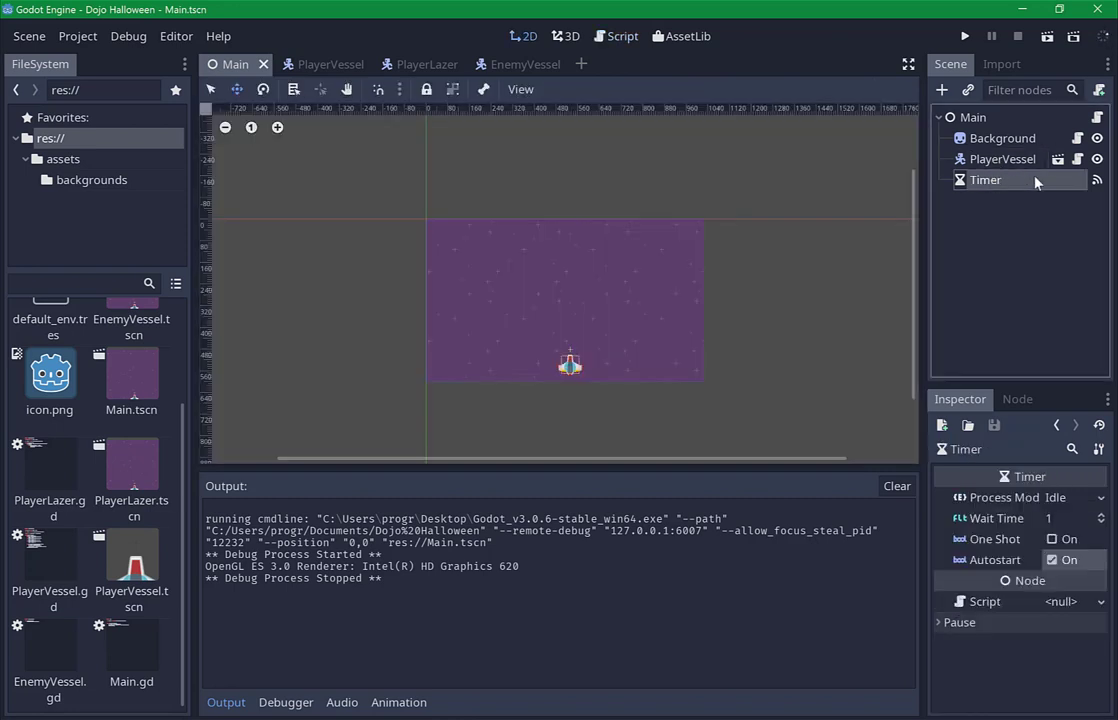
pyautogui.click(1097, 117)
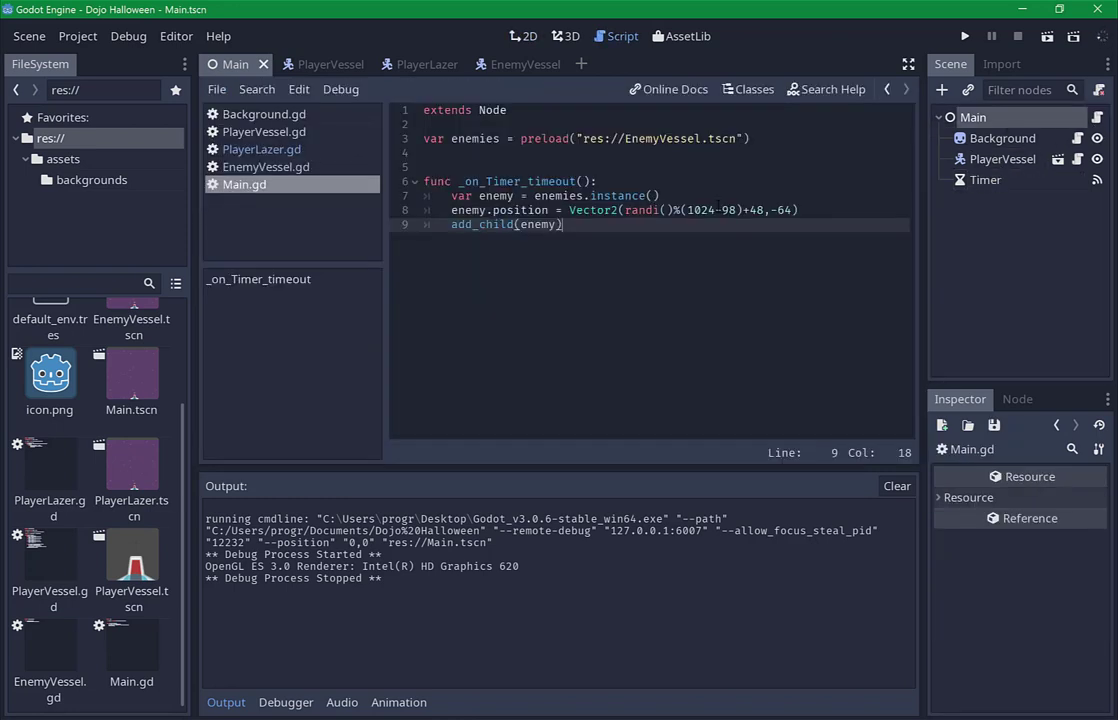
# Add 'enemy.speed = 4+randi()%8' before add_child(enemy), save, and run the scene.
pyautogui.press('Up')
pyautogui.press('End')
pyautogui.press('Return')
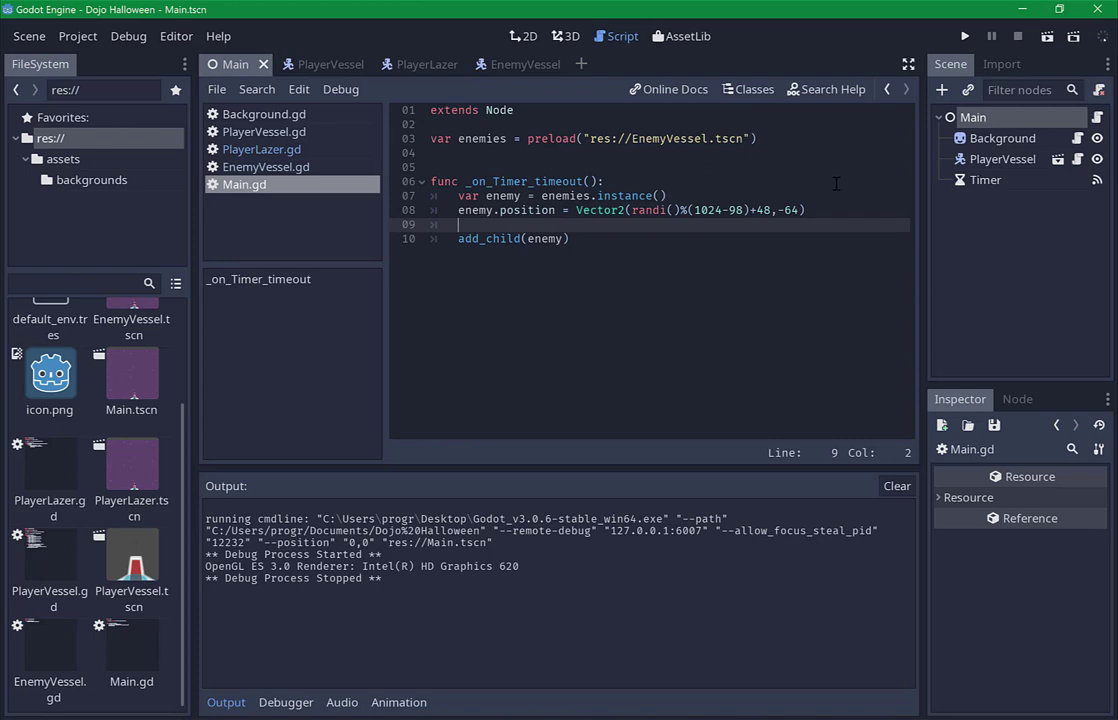
pyautogui.write('enemy.')
pyautogui.write('speed')
pyautogui.write(' = ')
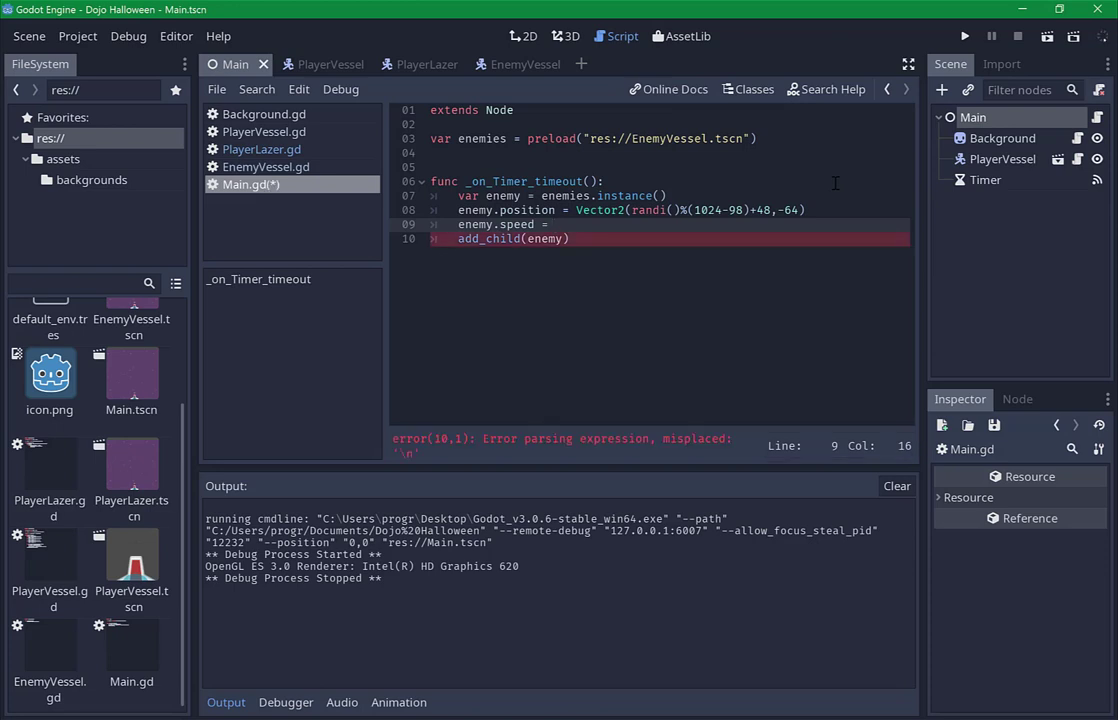
pyautogui.write('rand')
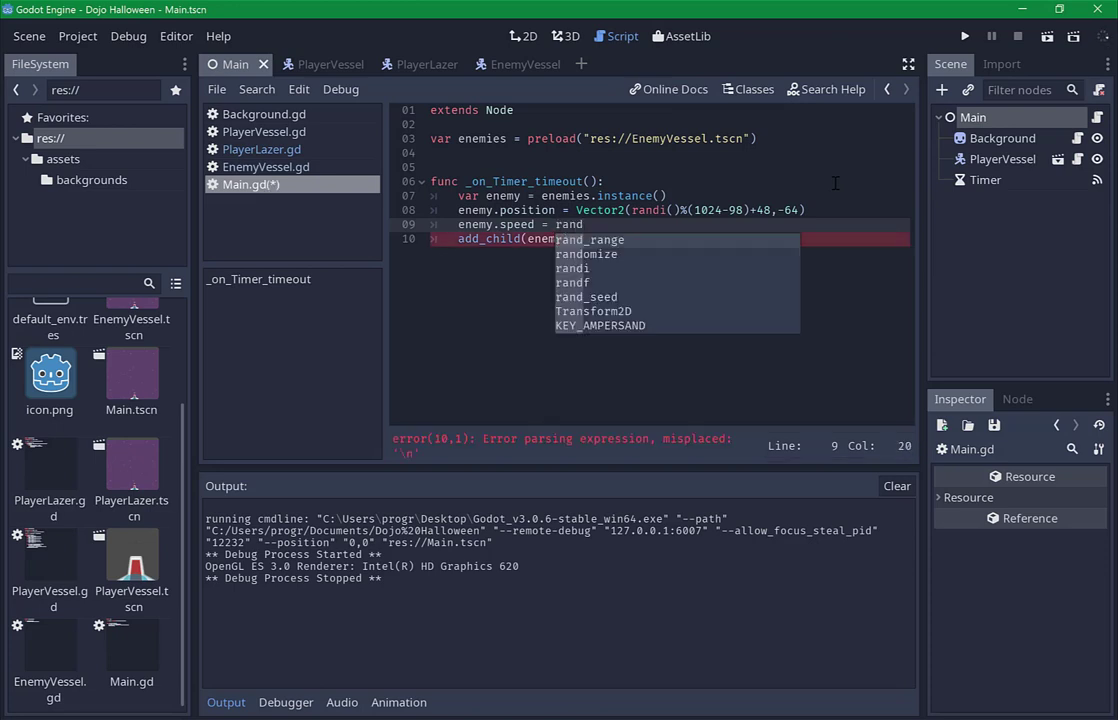
pyautogui.write('i()')
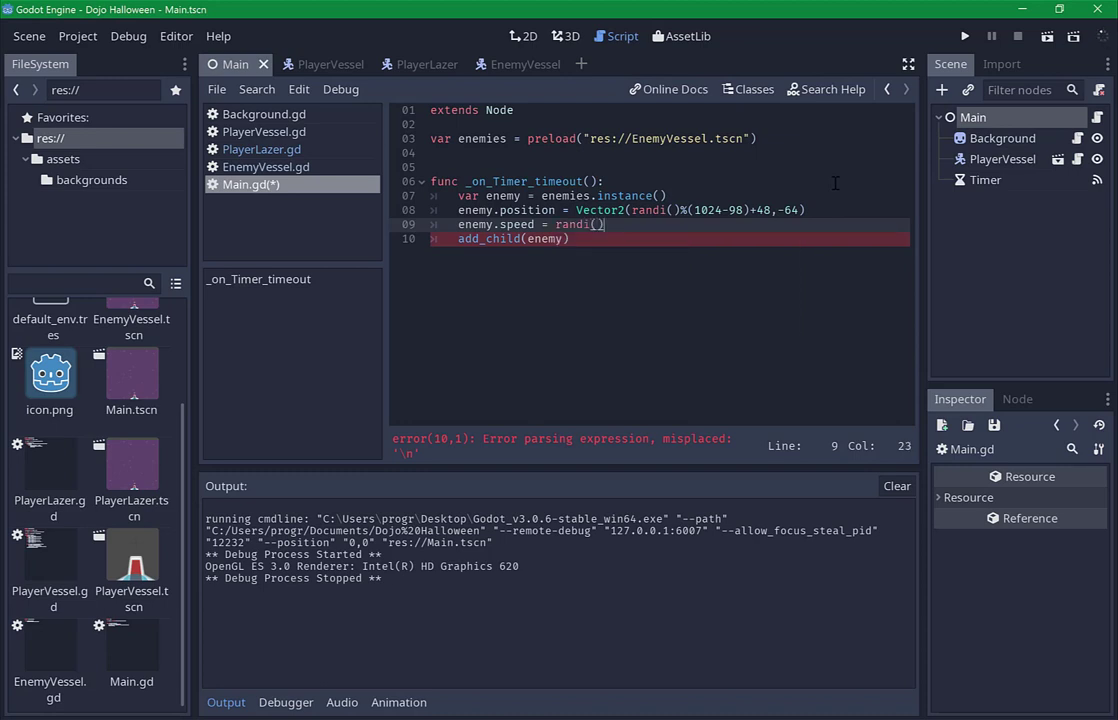
pyautogui.write('%')
pyautogui.press('Left')
pyautogui.press('Left')
pyautogui.press('Left')
pyautogui.write('4+')
pyautogui.press('End')
pyautogui.write('8')
pyautogui.hotkey('ctrl', 's')
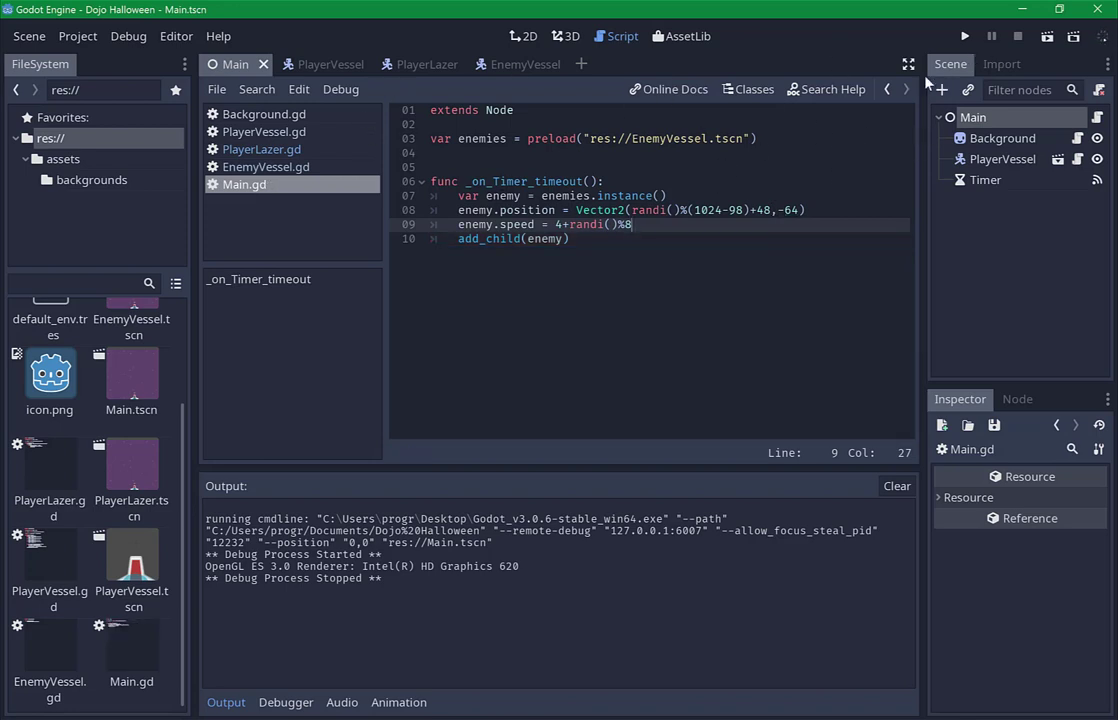
pyautogui.click(1046, 37)
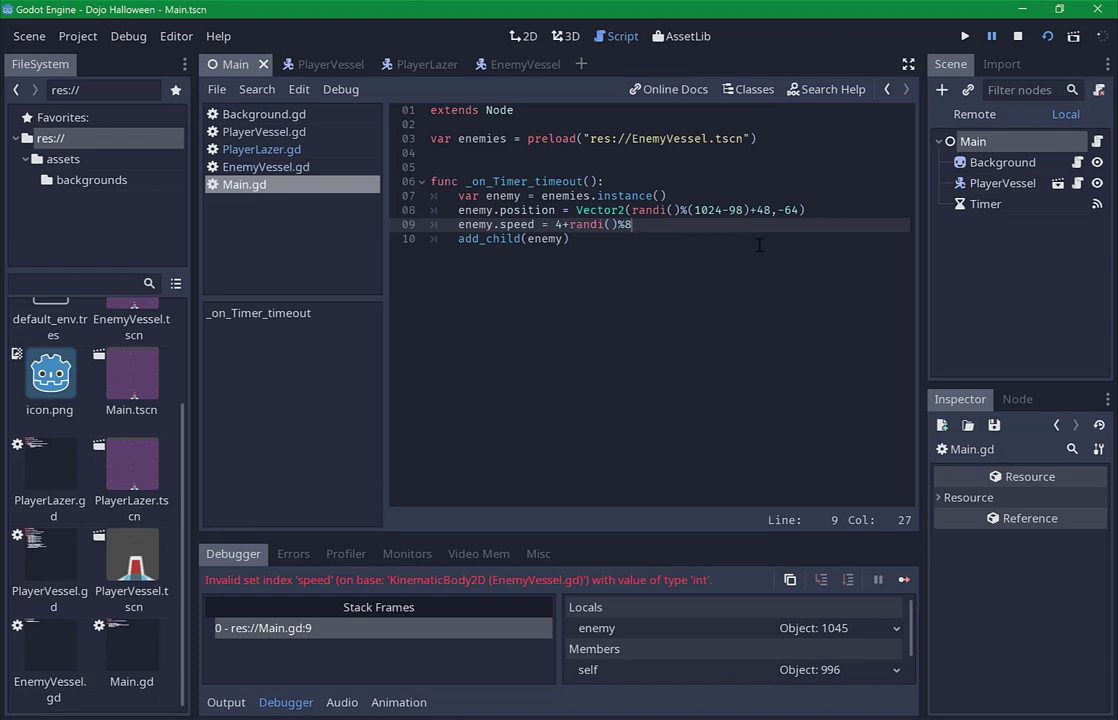
# Stop the game and rewrite the speed line as 4.0+randf()*8, saving Main.gd.
pyautogui.click(1016, 37)
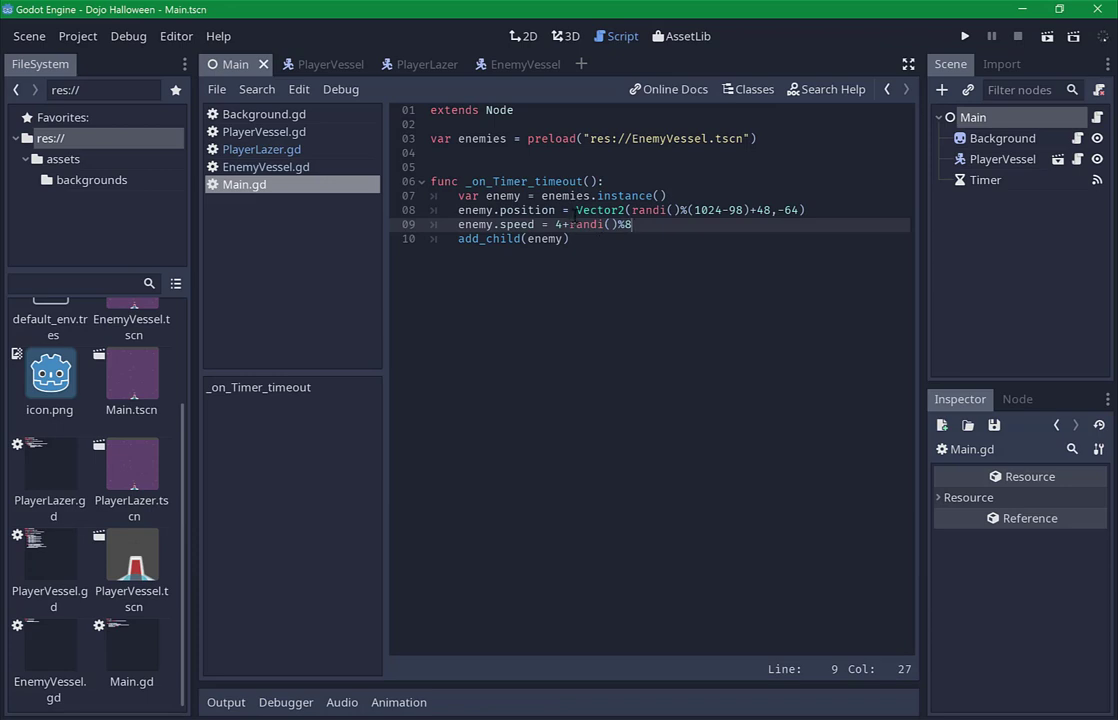
pyautogui.press('Left')
pyautogui.press('Left')
pyautogui.press('Left')
pyautogui.press('Left')
pyautogui.press('Left')
pyautogui.press('Delete')
pyautogui.write('f')
pyautogui.press('Right')
pyautogui.press('Right')
pyautogui.press('Right')
pyautogui.press('Left')
pyautogui.press('Left')
pyautogui.press('Left')
pyautogui.press('Left')
pyautogui.press('Left')
pyautogui.press('Left')
pyautogui.press('Left')
pyautogui.write('.')
pyautogui.write('0')
pyautogui.hotkey('ctrl', 's')
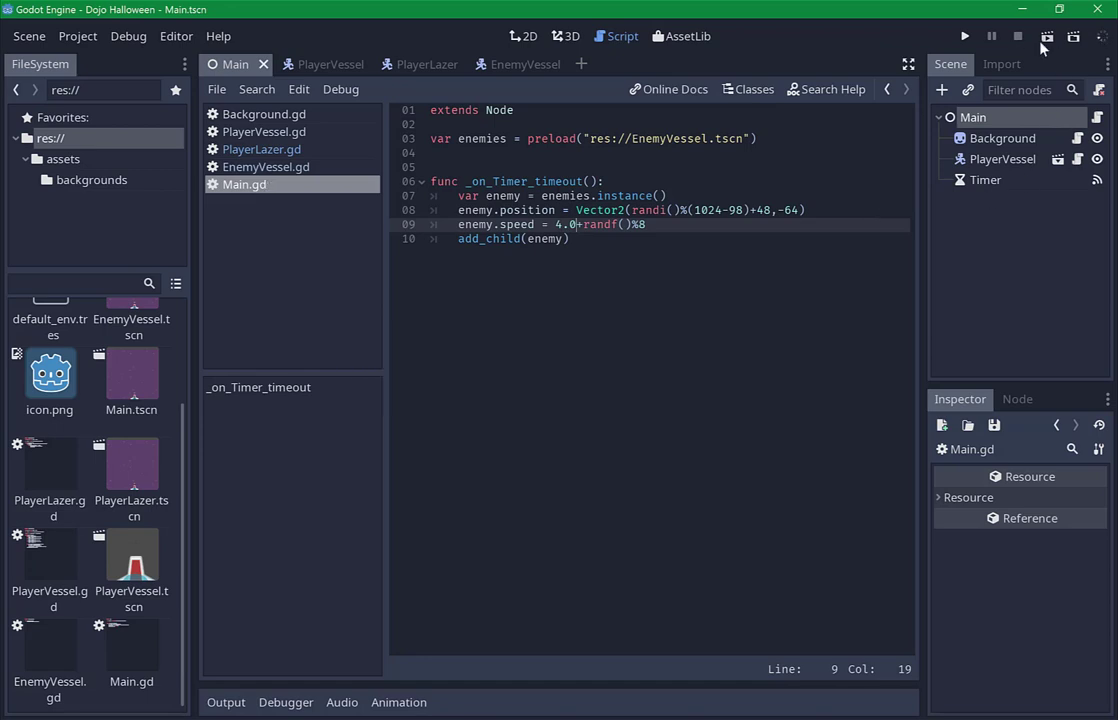
pyautogui.press('End')
pyautogui.press('BackSpace')
pyautogui.write('*')
pyautogui.hotkey('ctrl', 's')
# Look up the randf documentation in Search Help, then close the help page.
pyautogui.click(619, 226)
pyautogui.hotkey('shift', 'F1')
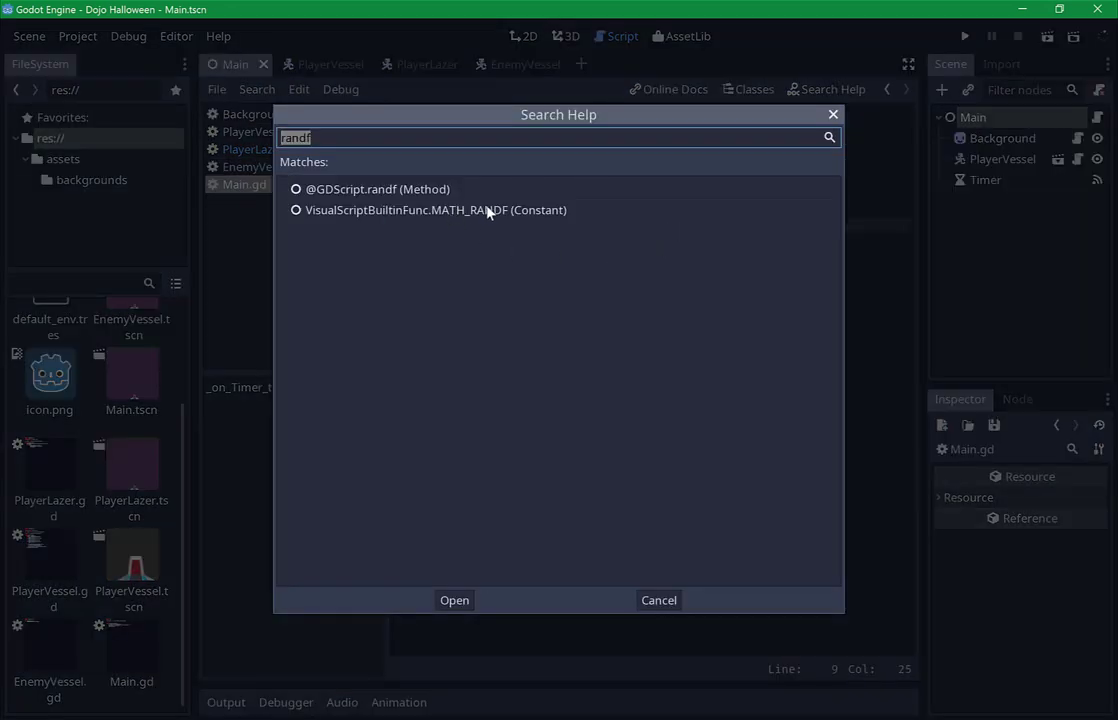
pyautogui.doubleClick(374, 191)
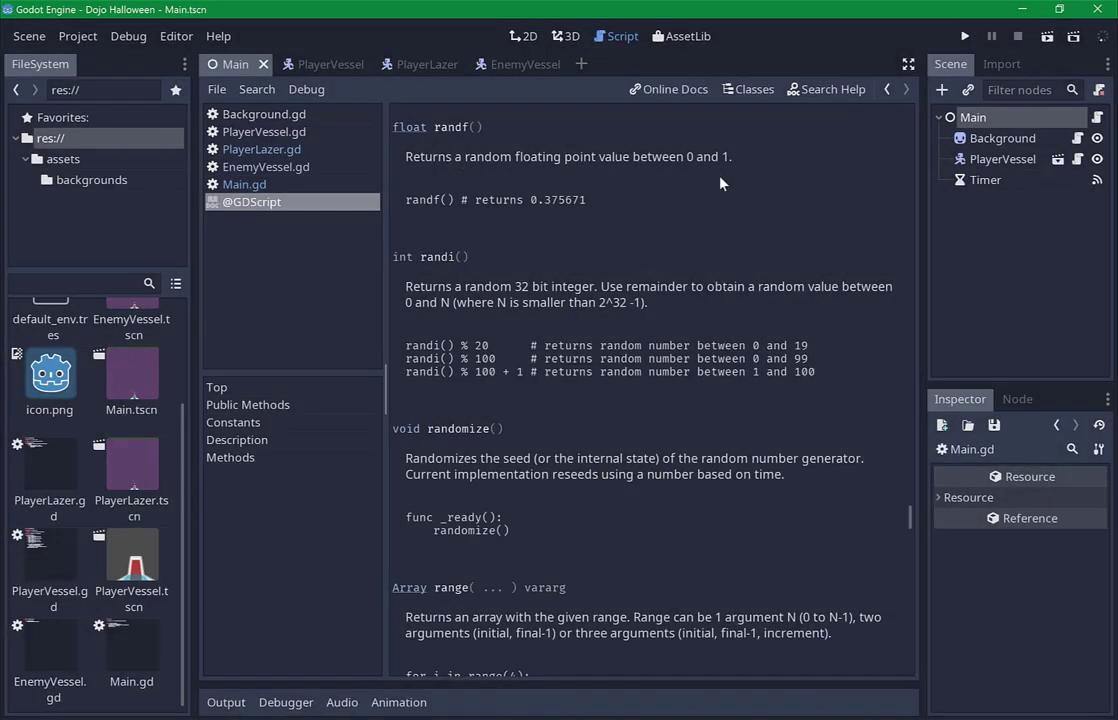
pyautogui.rightClick(262, 203)
pyautogui.click(290, 213)
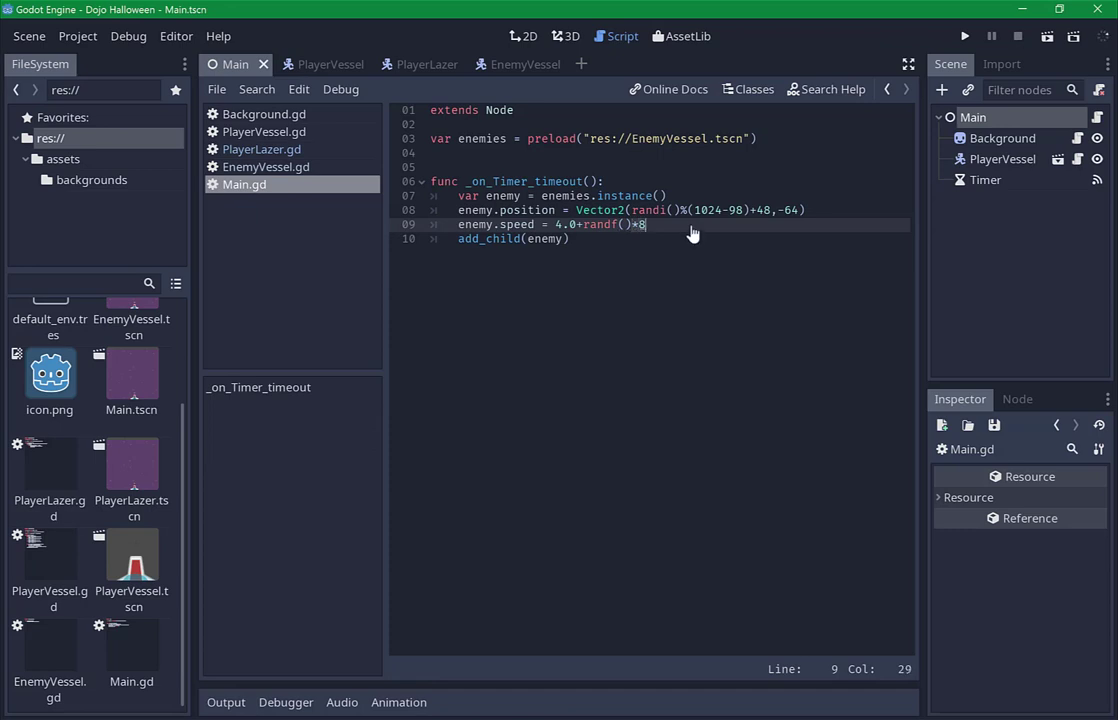
pyautogui.click(570, 224)
pyautogui.click(1040, 42)
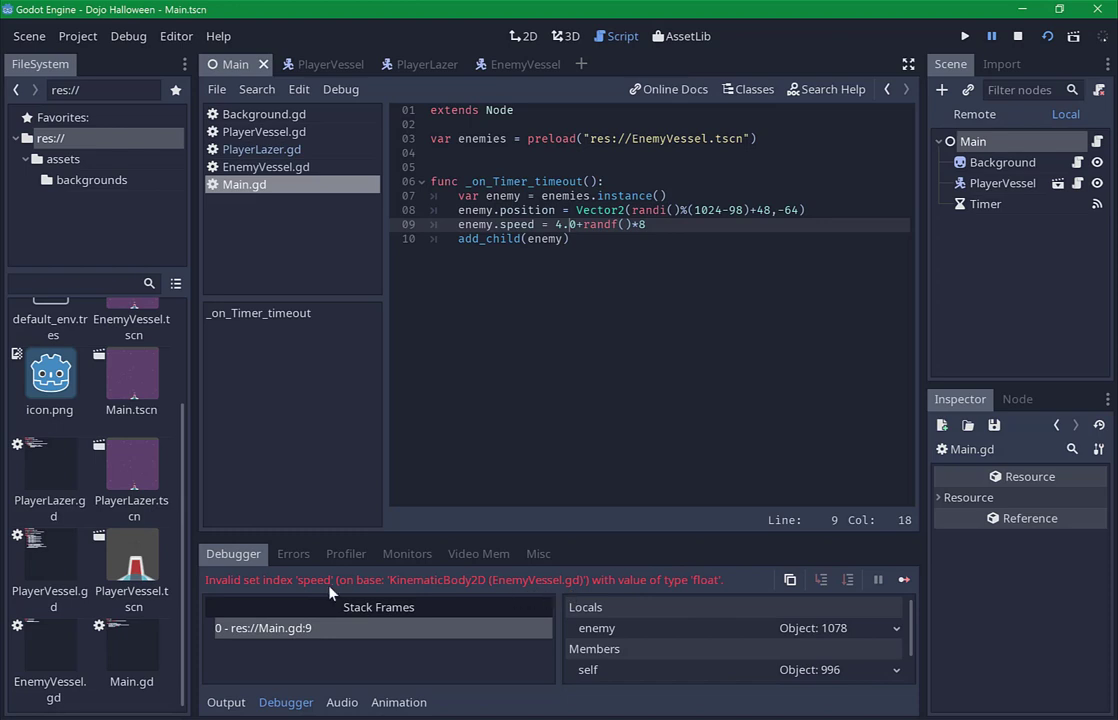
pyautogui.click(1018, 37)
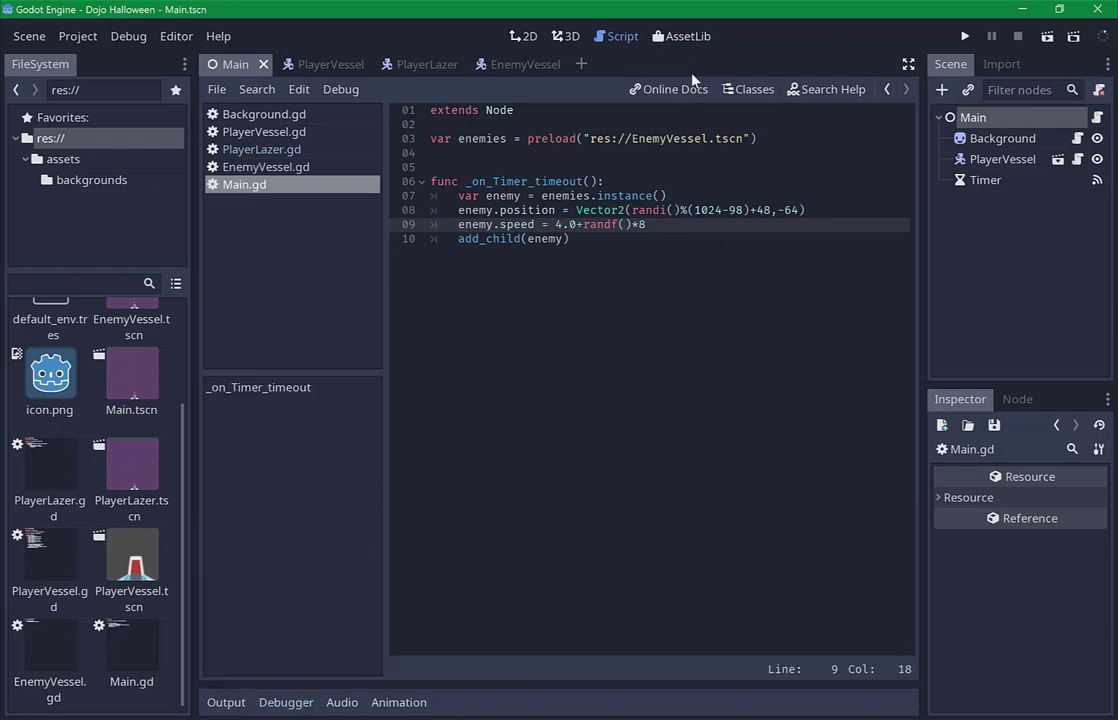
# Declare 'var speed = 8' above _process in EnemyVessel.gd.
pyautogui.click(515, 68)
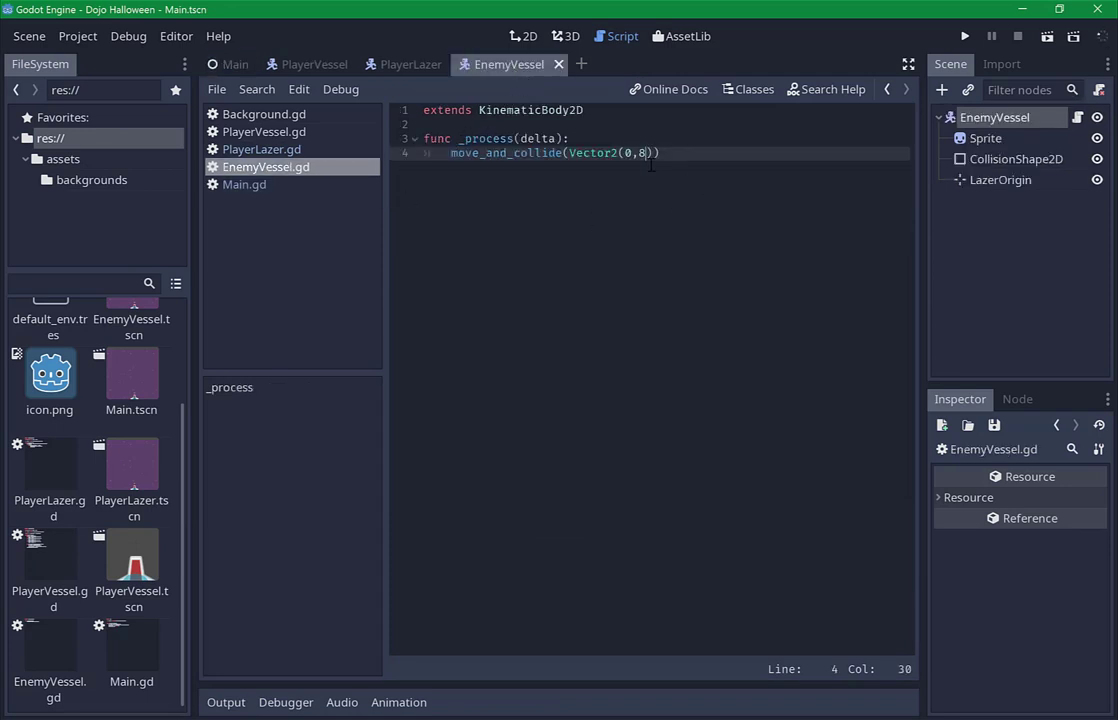
pyautogui.click(772, 124)
pyautogui.press('Return')
pyautogui.press('Return')
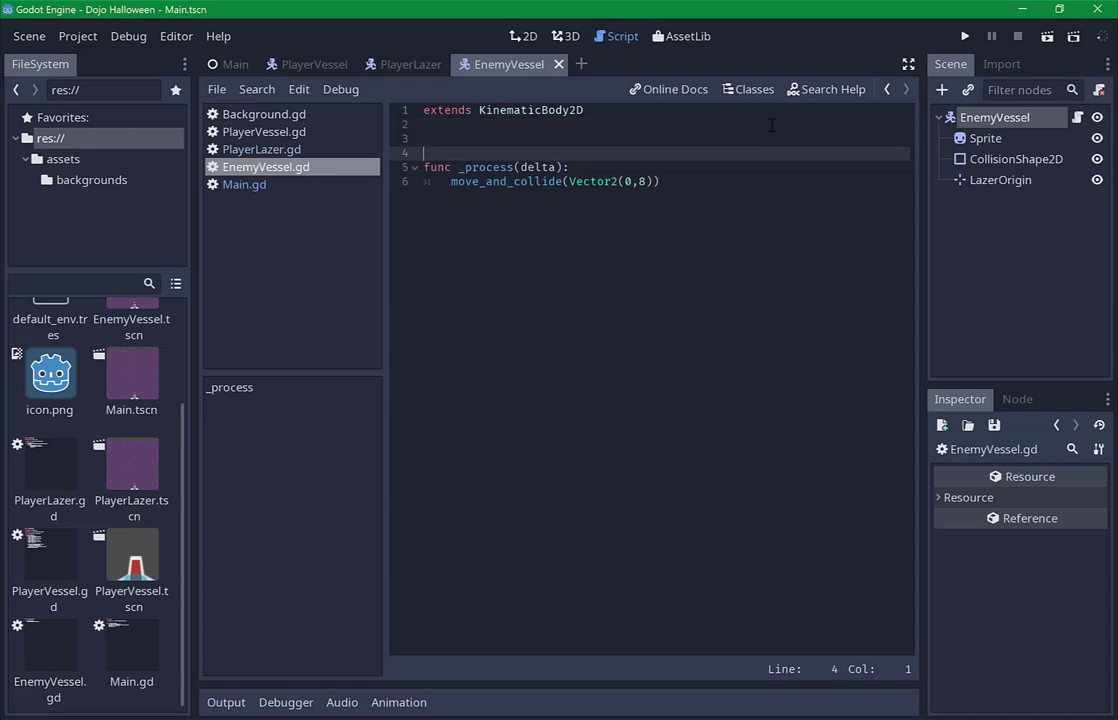
pyautogui.press('Up')
pyautogui.write('var s')
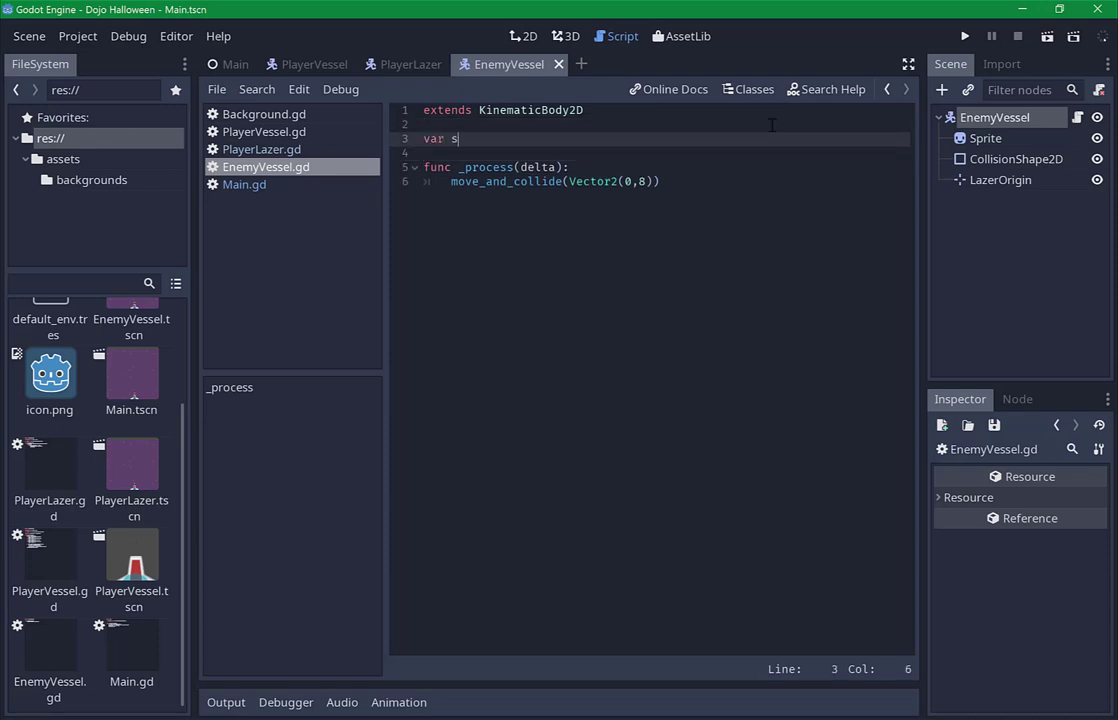
pyautogui.write('peed = 0')
pyautogui.write('.0')
pyautogui.press('BackSpace')
pyautogui.press('BackSpace')
pyautogui.press('BackSpace')
pyautogui.write('8')
# Replace the hard-coded 8 in Vector2(0,8) with speed, save, and return to Main.
pyautogui.click(648, 181)
pyautogui.press('Left')
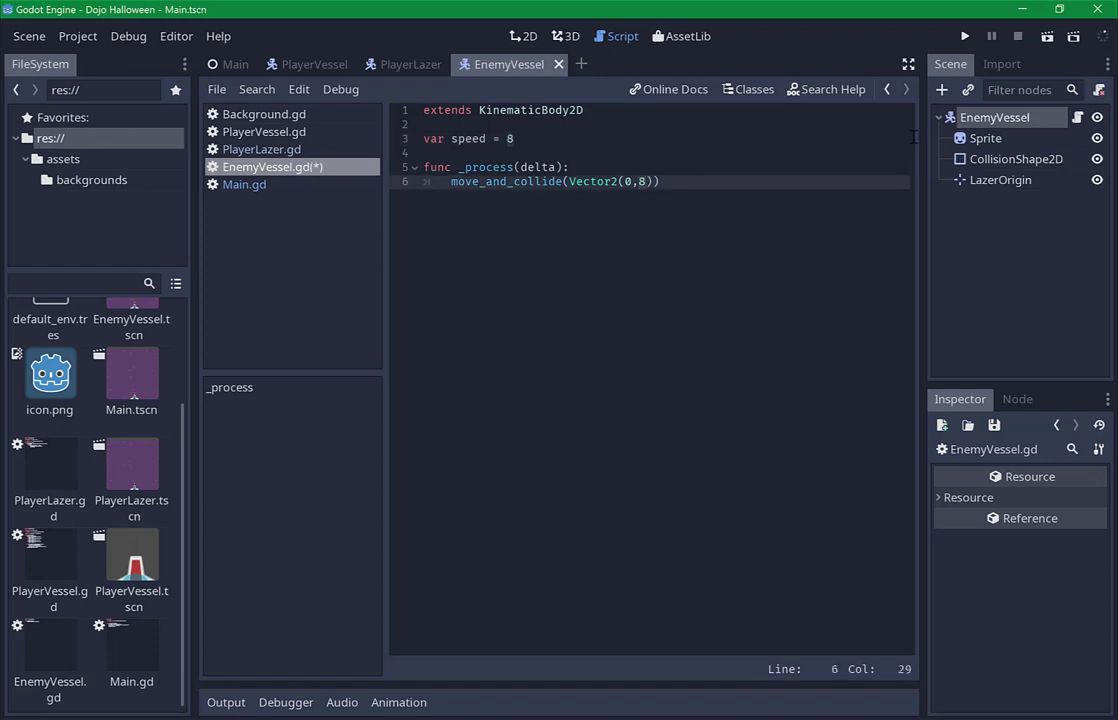
pyautogui.press('Delete')
pyautogui.write('speed')
pyautogui.hotkey('ctrl', 's')
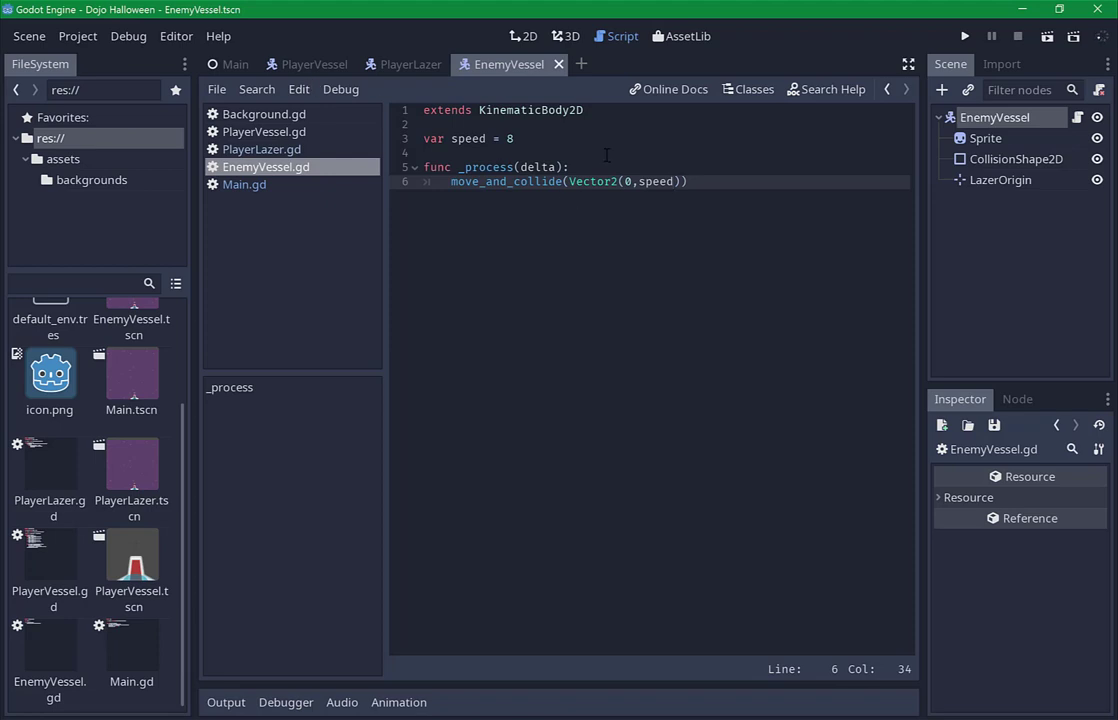
pyautogui.click(232, 64)
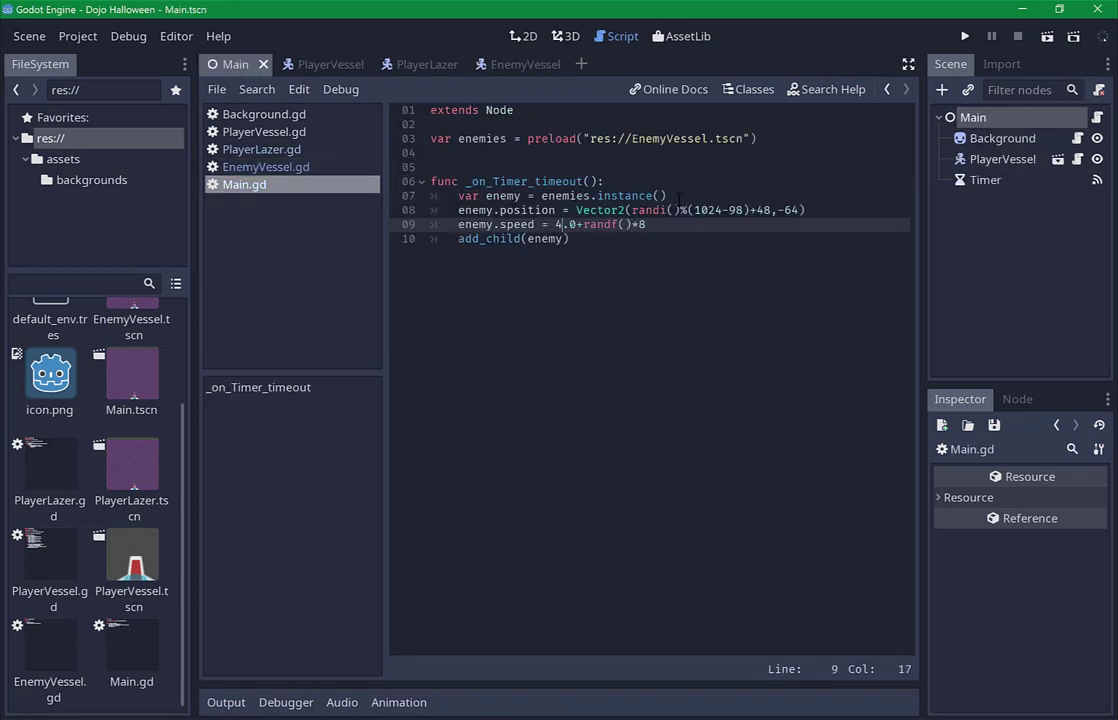
# Change the enemy speed multiplier on line 9 of Main.gd from 8 to 6 and save.
pyautogui.press('Right')
pyautogui.press('Right')
pyautogui.press('Right')
pyautogui.press('Right')
pyautogui.press('Right')
pyautogui.press('Right')
pyautogui.press('Right')
pyautogui.press('Right')
pyautogui.press('Right')
pyautogui.press('Right')
pyautogui.press('Right')
pyautogui.press('BackSpace')
pyautogui.write('6')
pyautogui.hotkey('ctrl', 's')
# Run the main scene and play-test it, steering the ship left and right and firing lasers.
pyautogui.click(1047, 38)
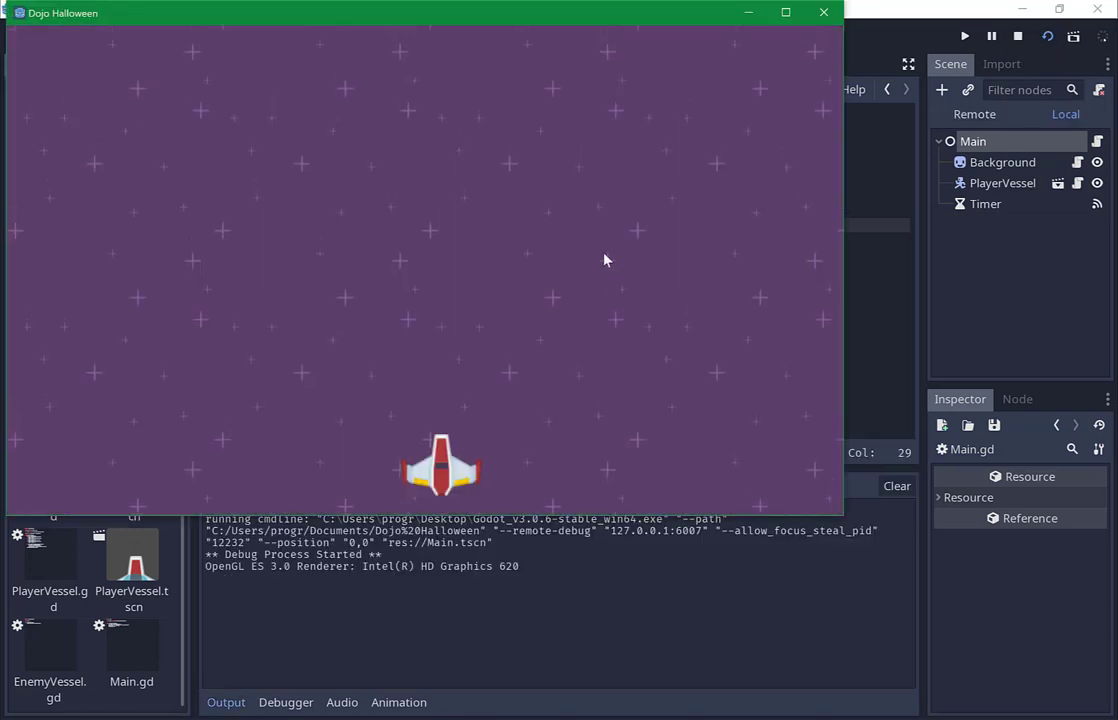
pyautogui.press('Left')
pyautogui.press('Right')
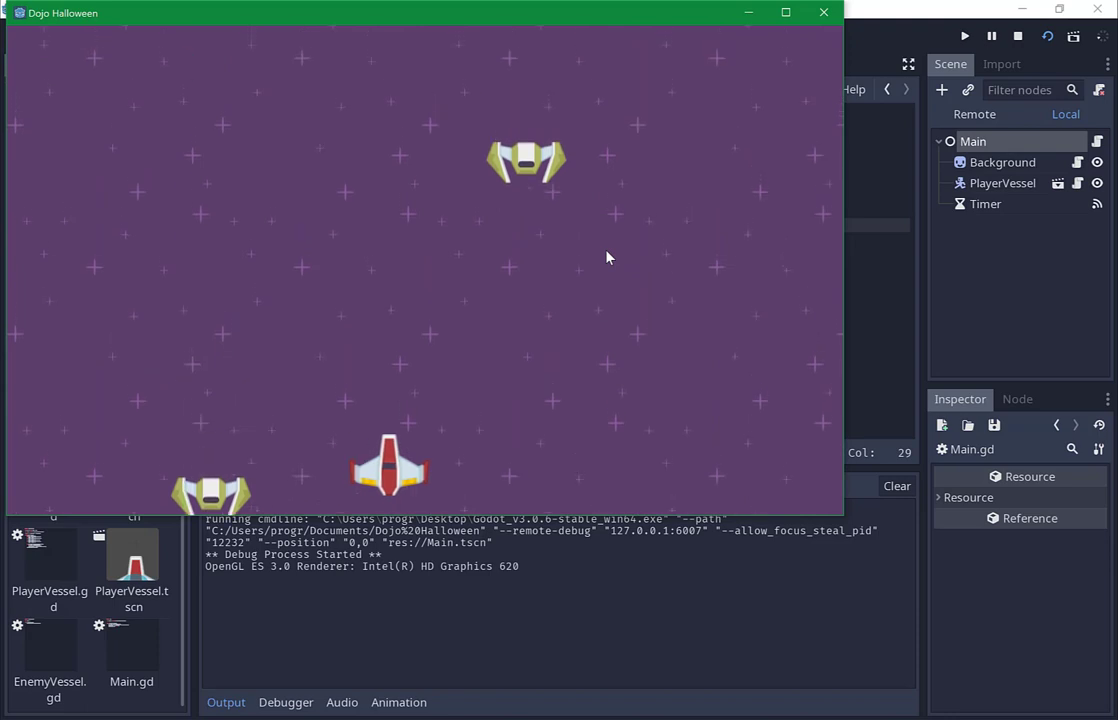
pyautogui.press('Left')
pyautogui.press('Right')
pyautogui.press('Right')
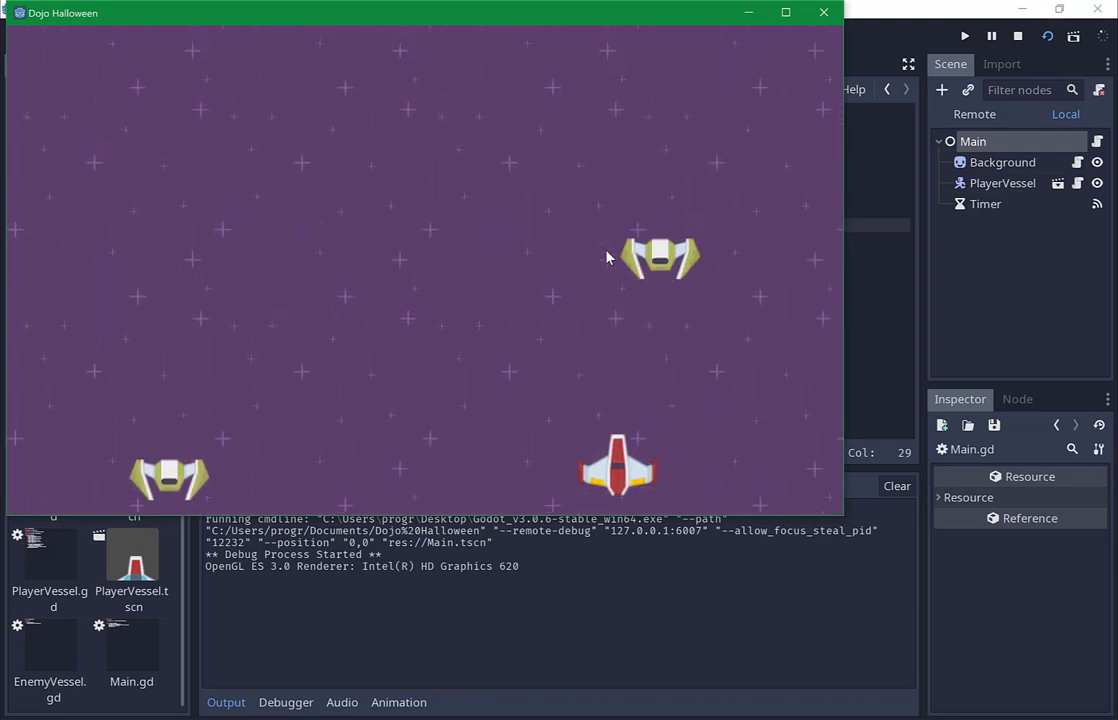
pyautogui.press('Left')
pyautogui.press('Right')
pyautogui.press('Right')
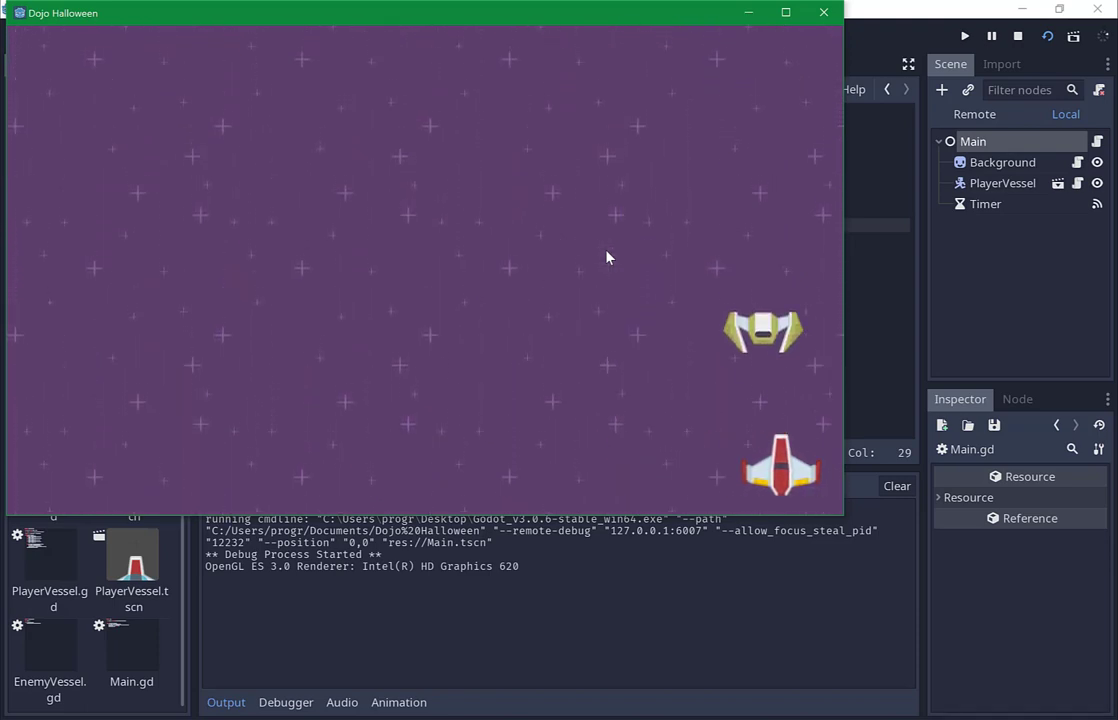
pyautogui.press('Left')
pyautogui.press('space')
pyautogui.press('Right')
pyautogui.press('Left')
pyautogui.press('Left')
pyautogui.press('space')
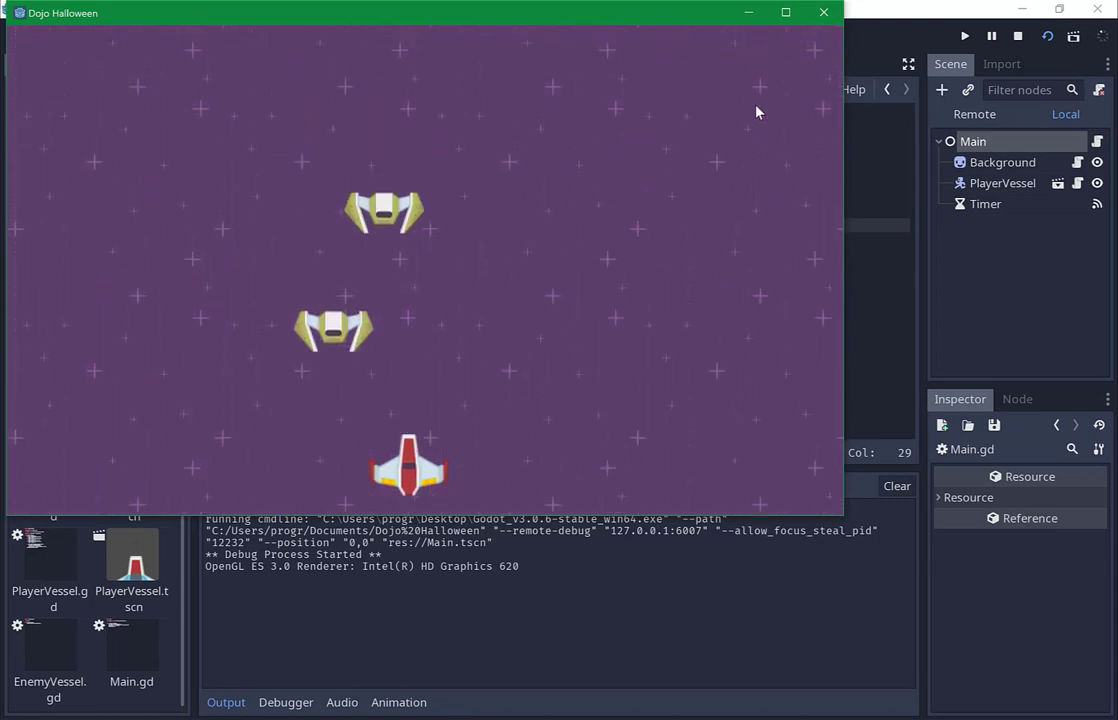
# Stop the game and add a for-loop line over randi()%4+1 above the enemy spawn code.
pyautogui.click(820, 13)
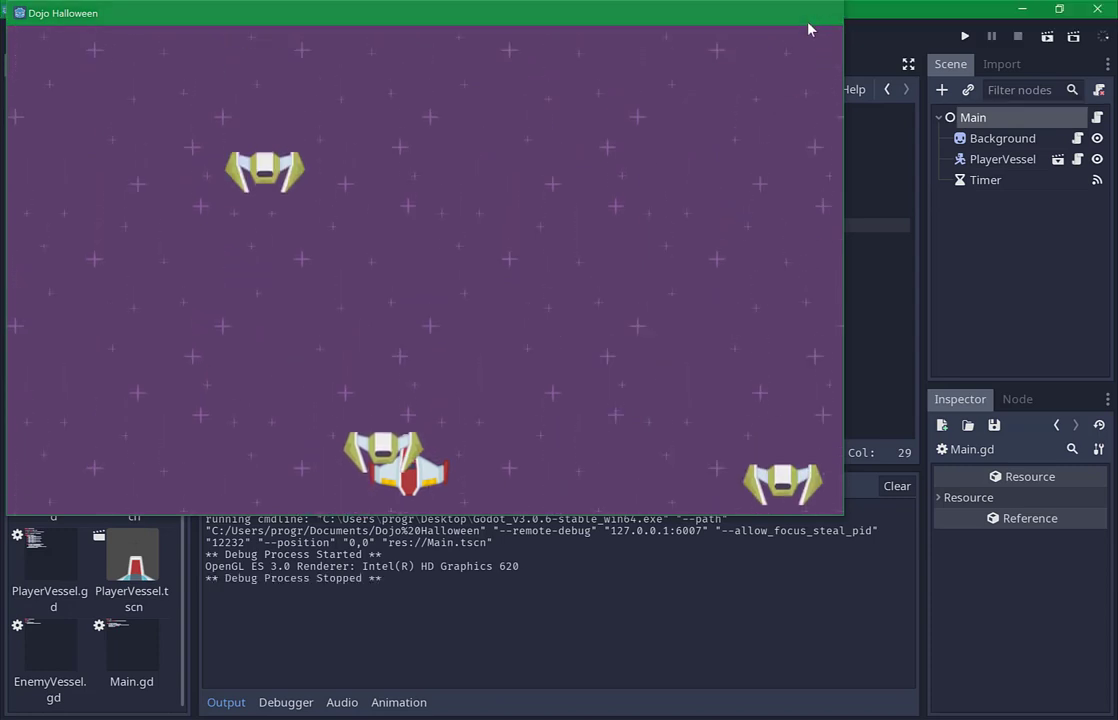
pyautogui.moveTo(576, 210); pyautogui.dragTo(553, 238)
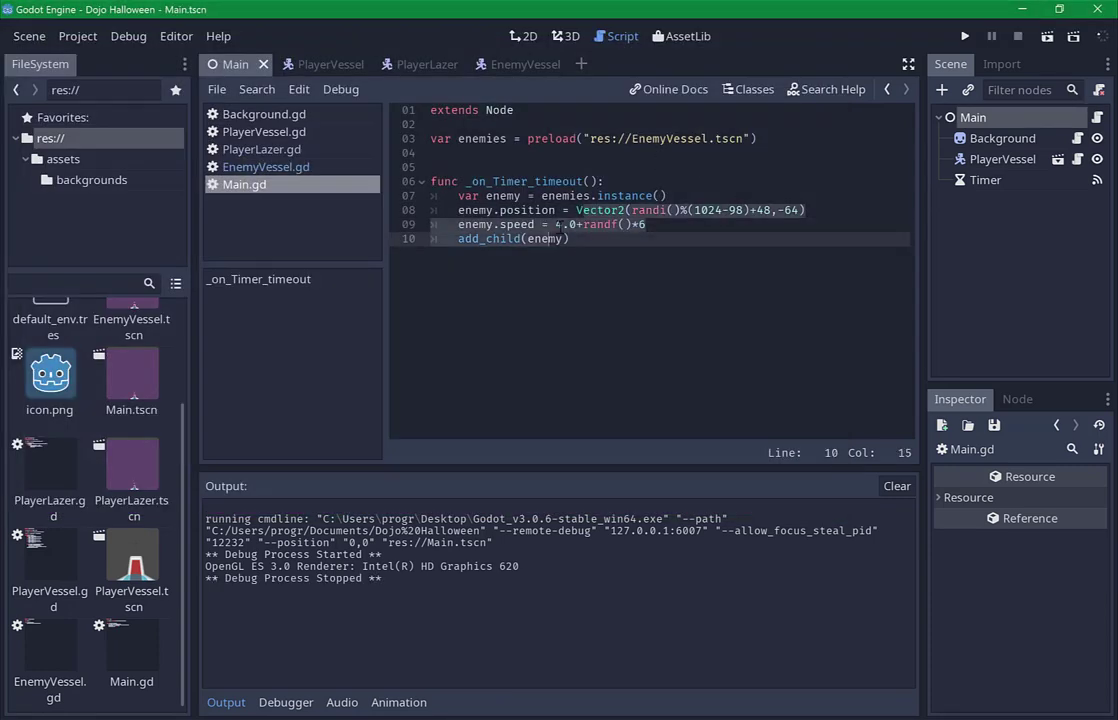
pyautogui.click(568, 196)
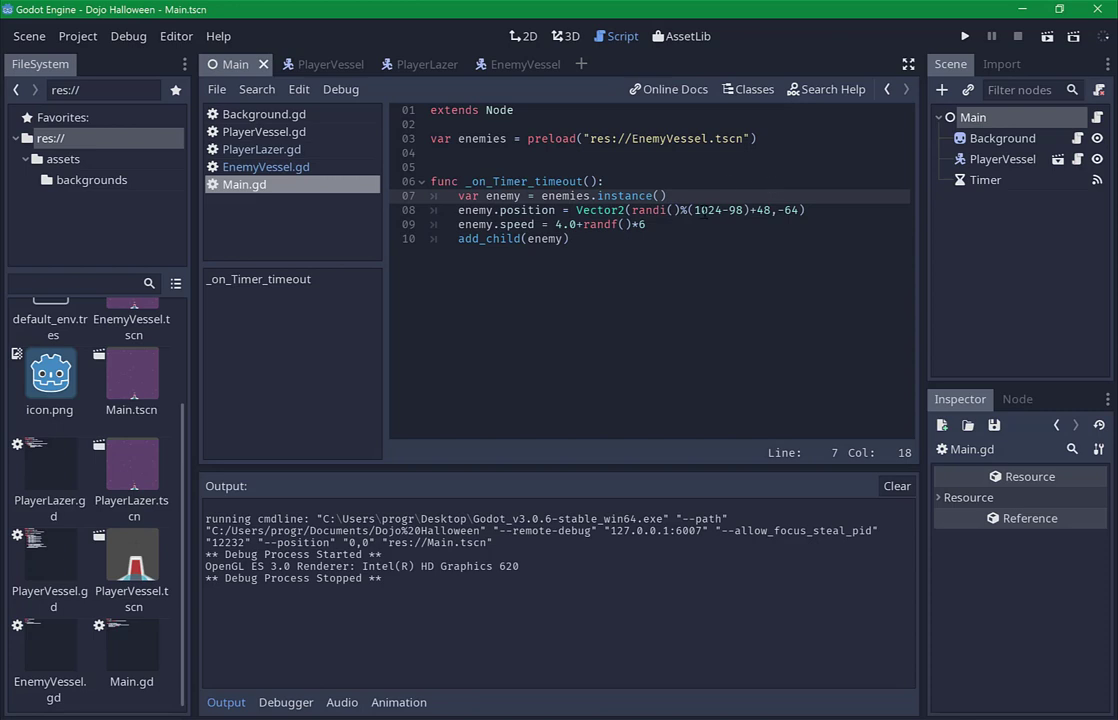
pyautogui.click(609, 186)
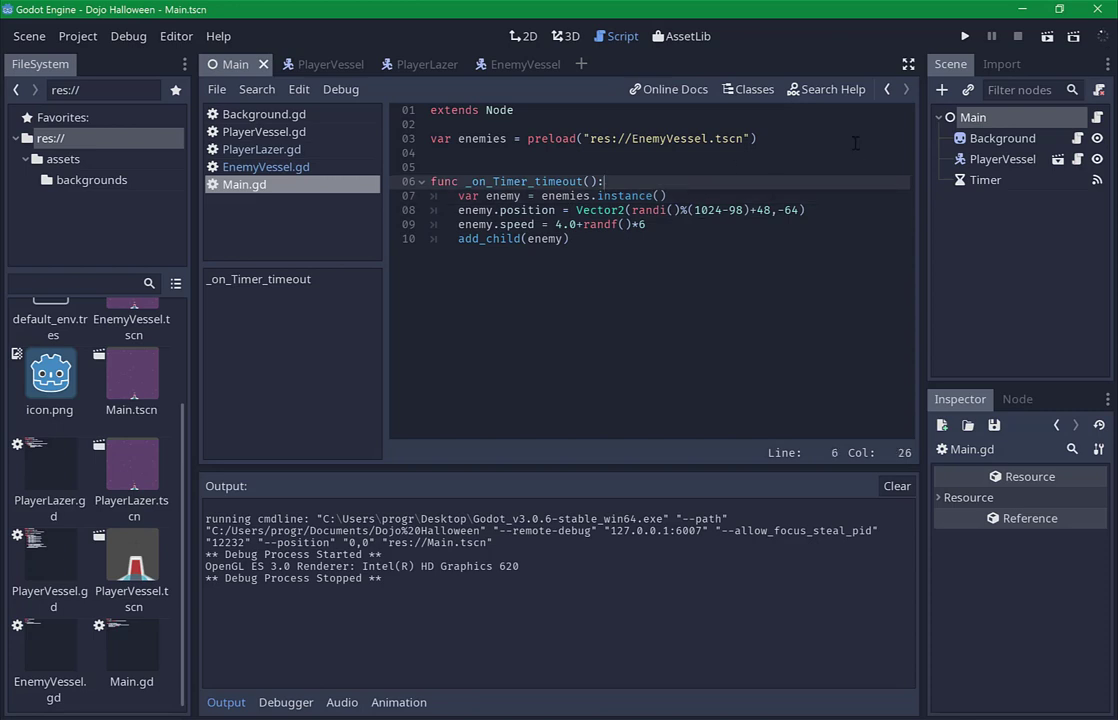
pyautogui.press('Return')
pyautogui.write('f')
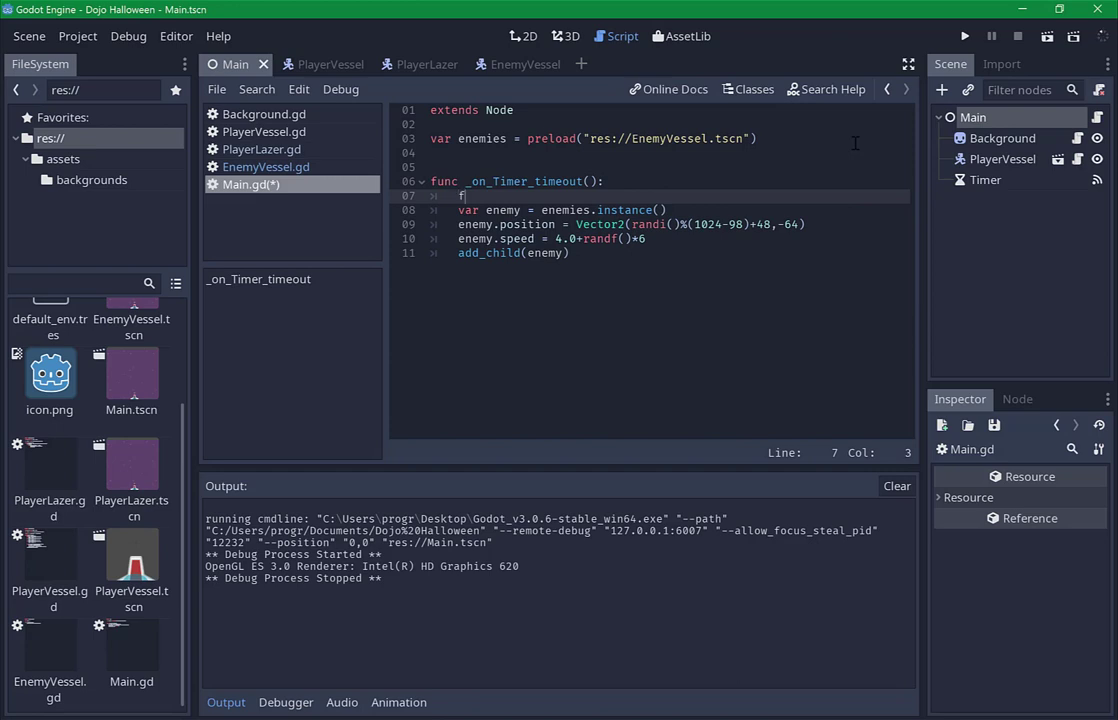
pyautogui.write('or')
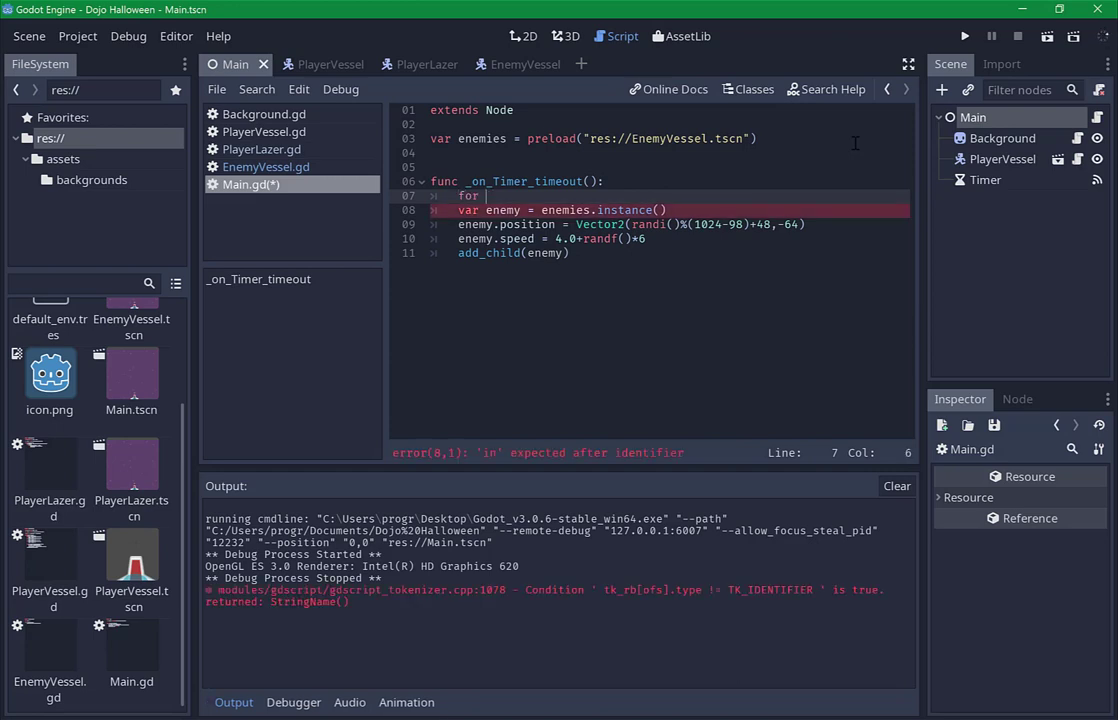
pyautogui.write(' ivar')
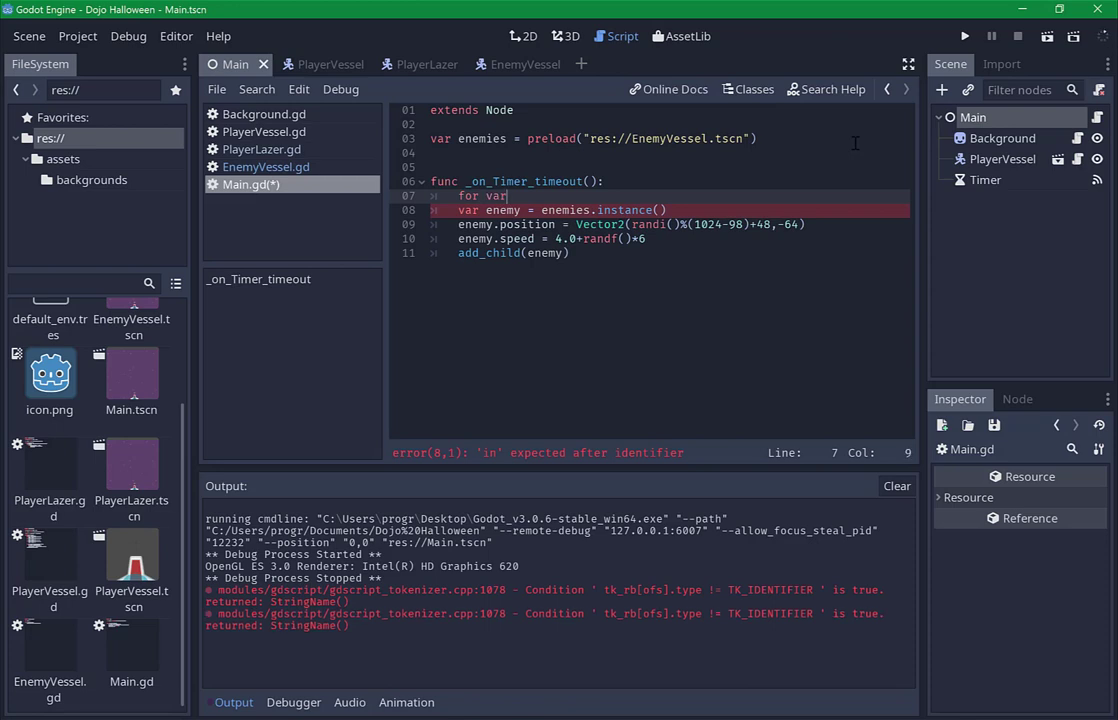
pyautogui.press('BackSpace')
pyautogui.press('BackSpace')
pyautogui.press('BackSpace')
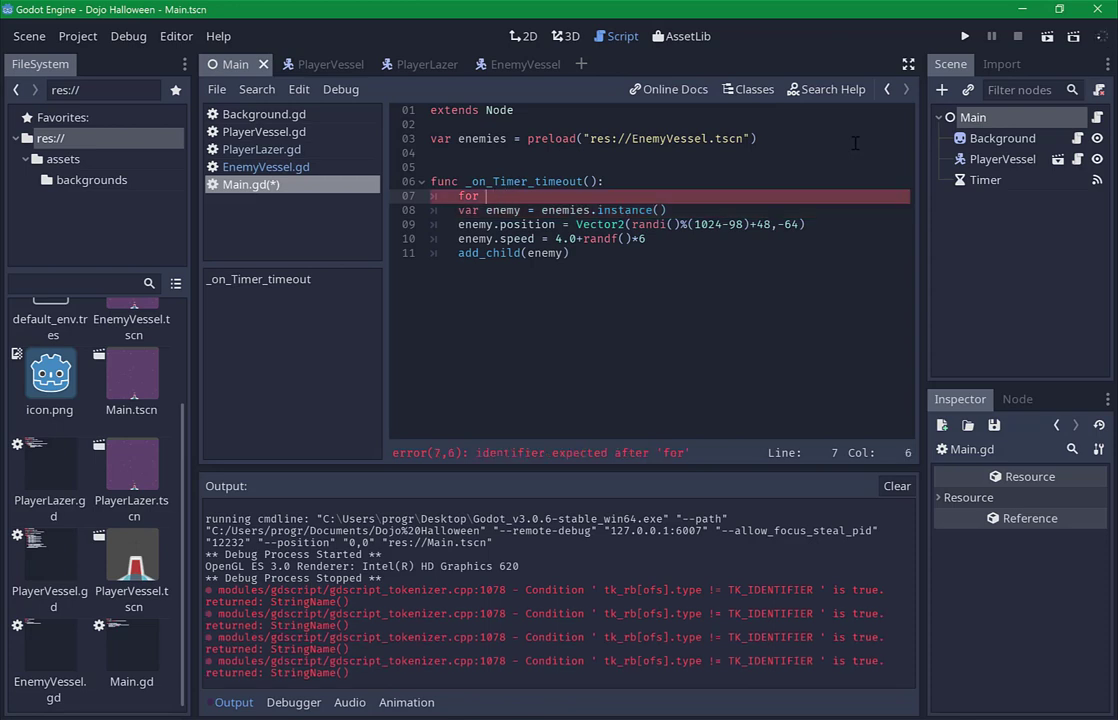
pyautogui.write('i in r')
pyautogui.write('ange(r')
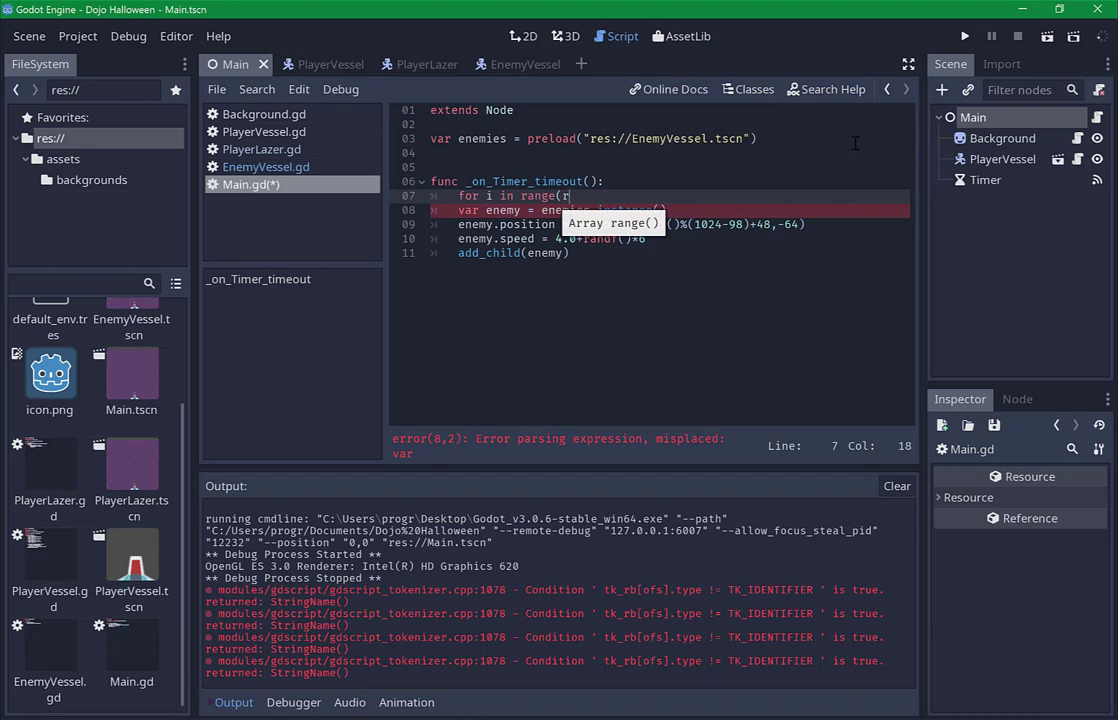
pyautogui.write('and')
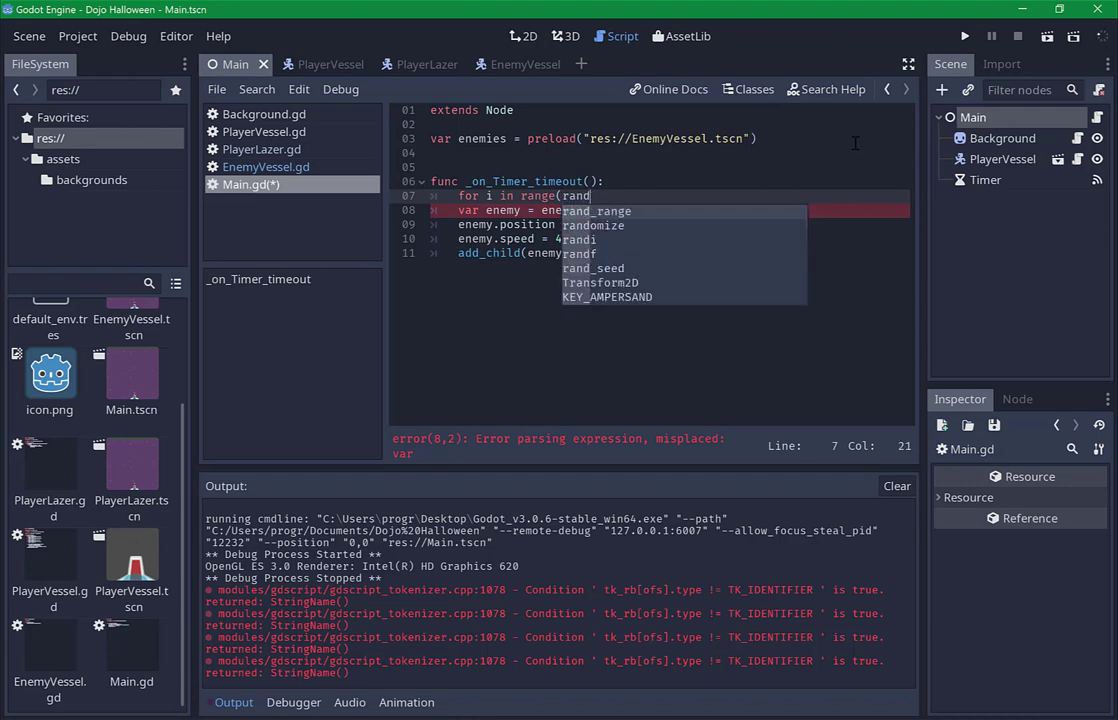
pyautogui.write('i%')
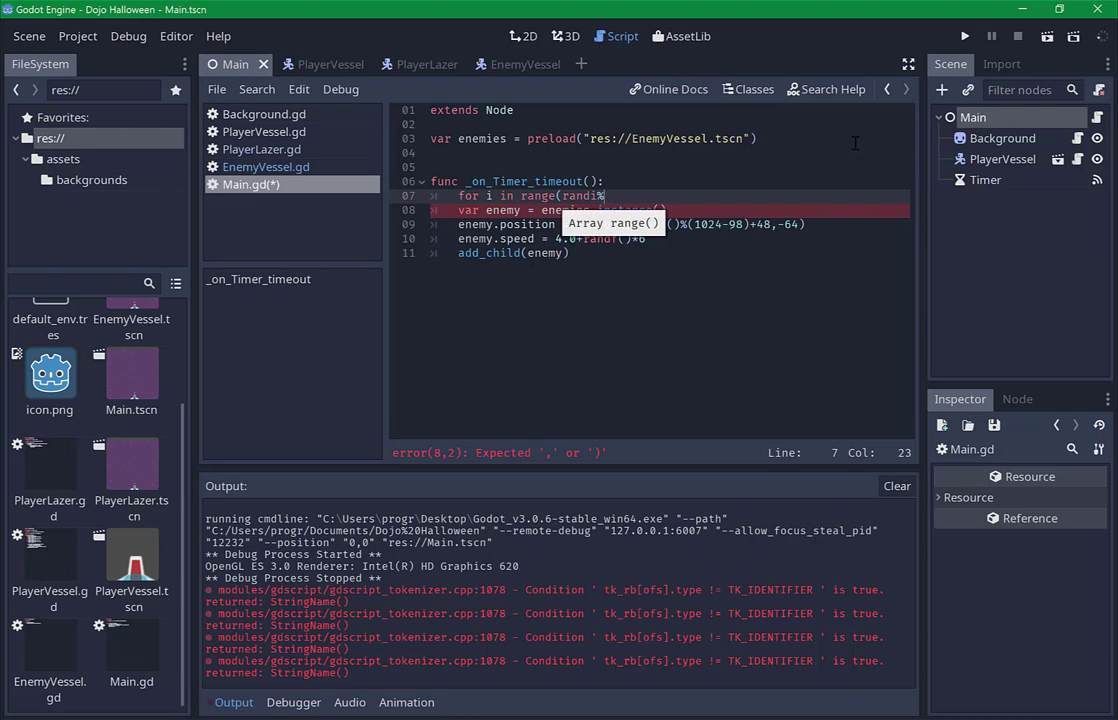
pyautogui.write('4)')
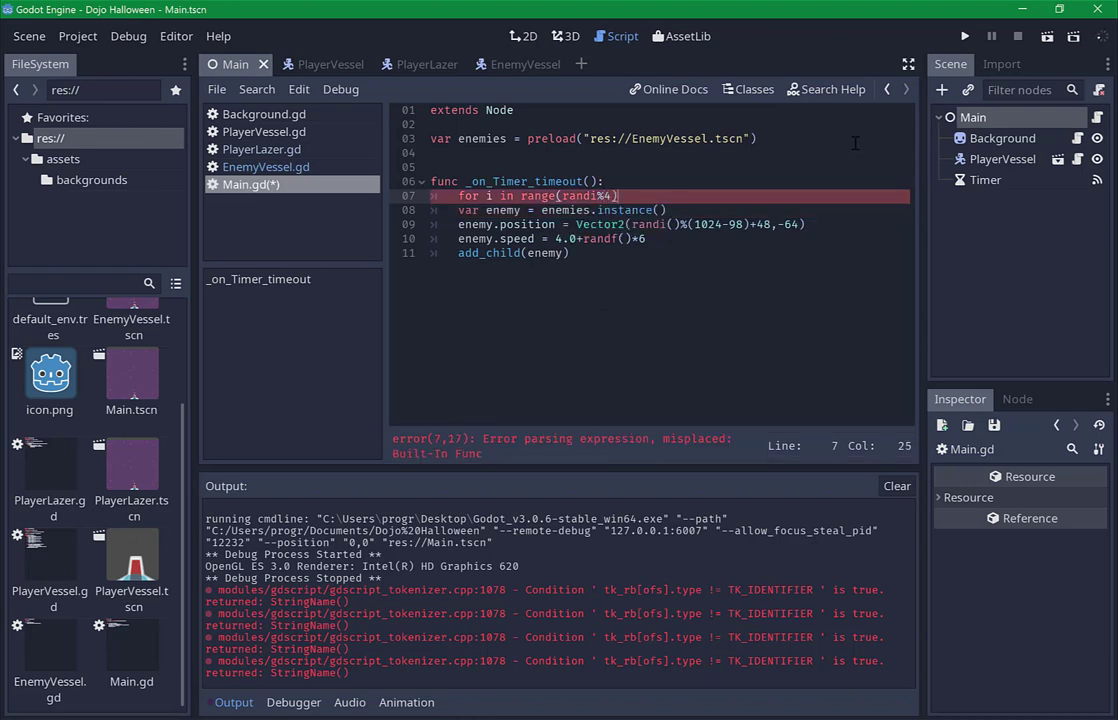
pyautogui.write('+1')
pyautogui.hotkey('ctrl', 's')
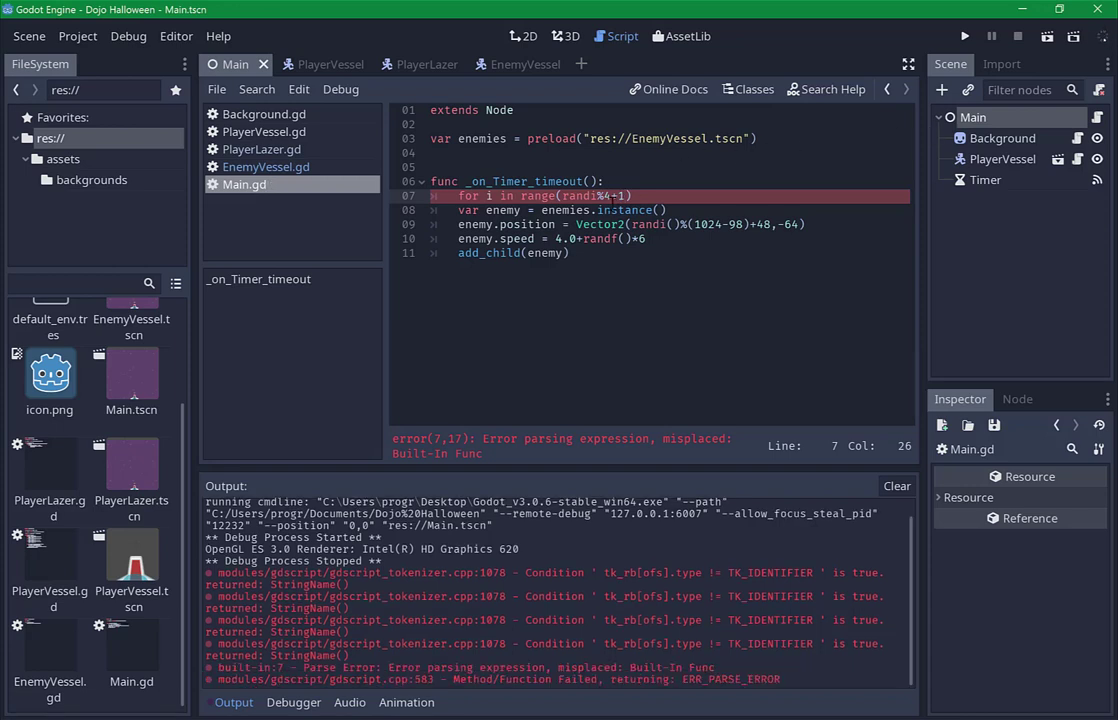
# Correct the loop to range(randi()%4+1): and indent the spawn lines into it, then save.
pyautogui.click(598, 196)
pyautogui.write('()')
pyautogui.hotkey('ctrl', 's')
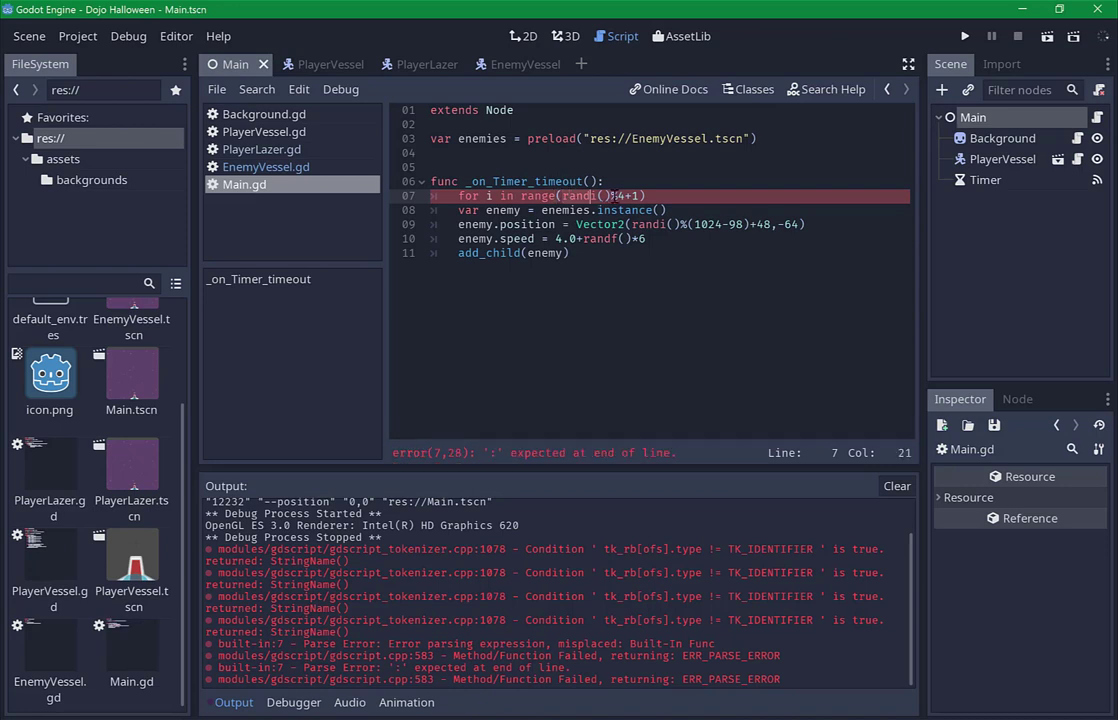
pyautogui.click(616, 196)
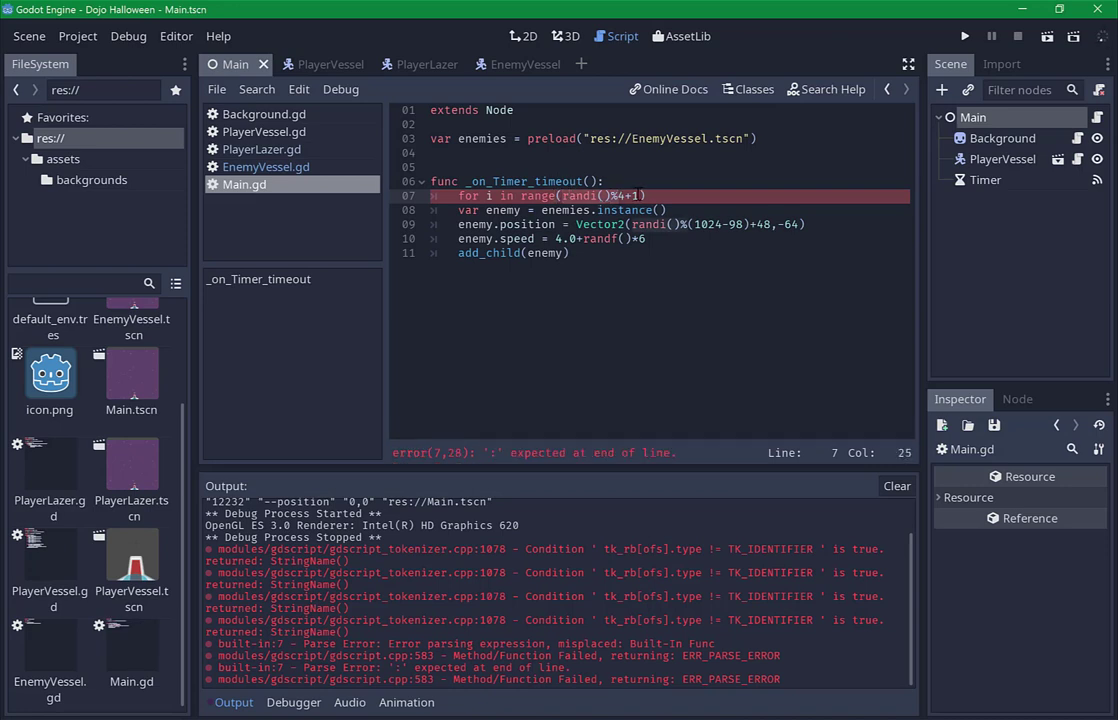
pyautogui.press('Up')
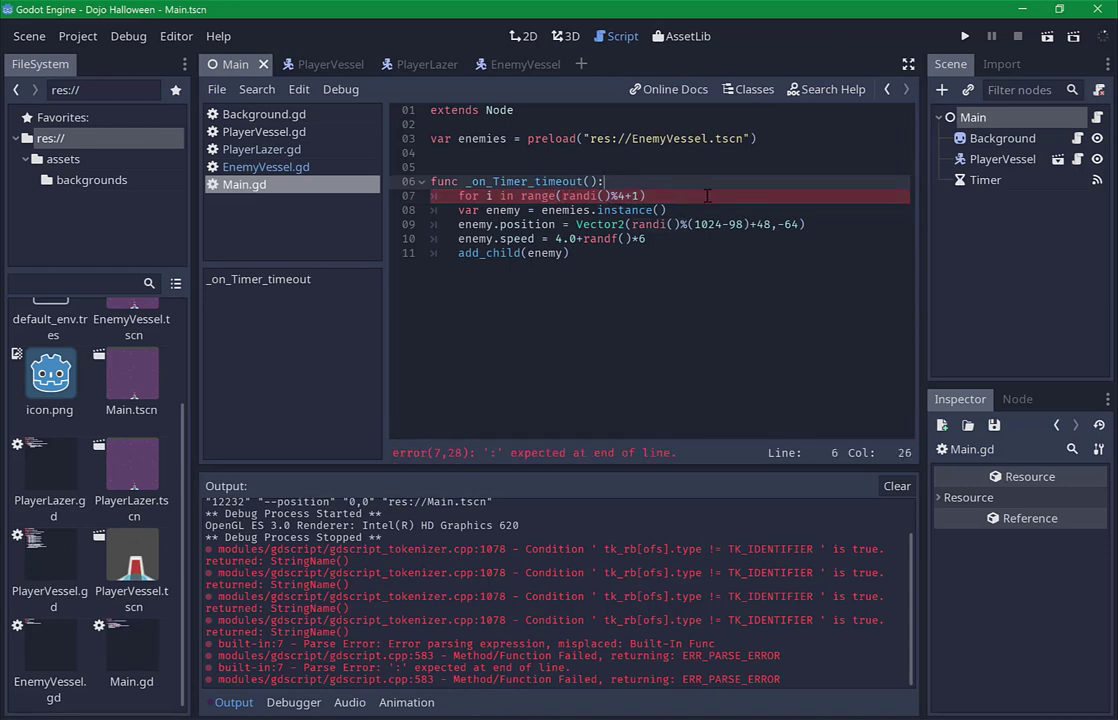
pyautogui.click(707, 196)
pyautogui.write(':')
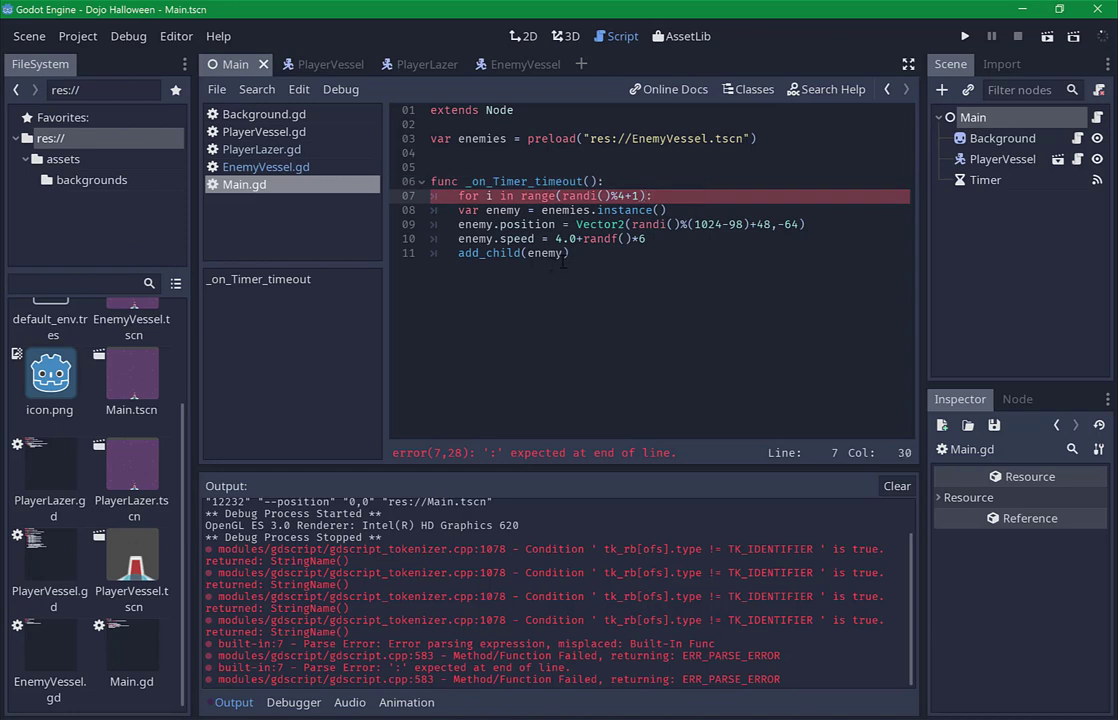
pyautogui.press('Down')
pyautogui.press('Home')
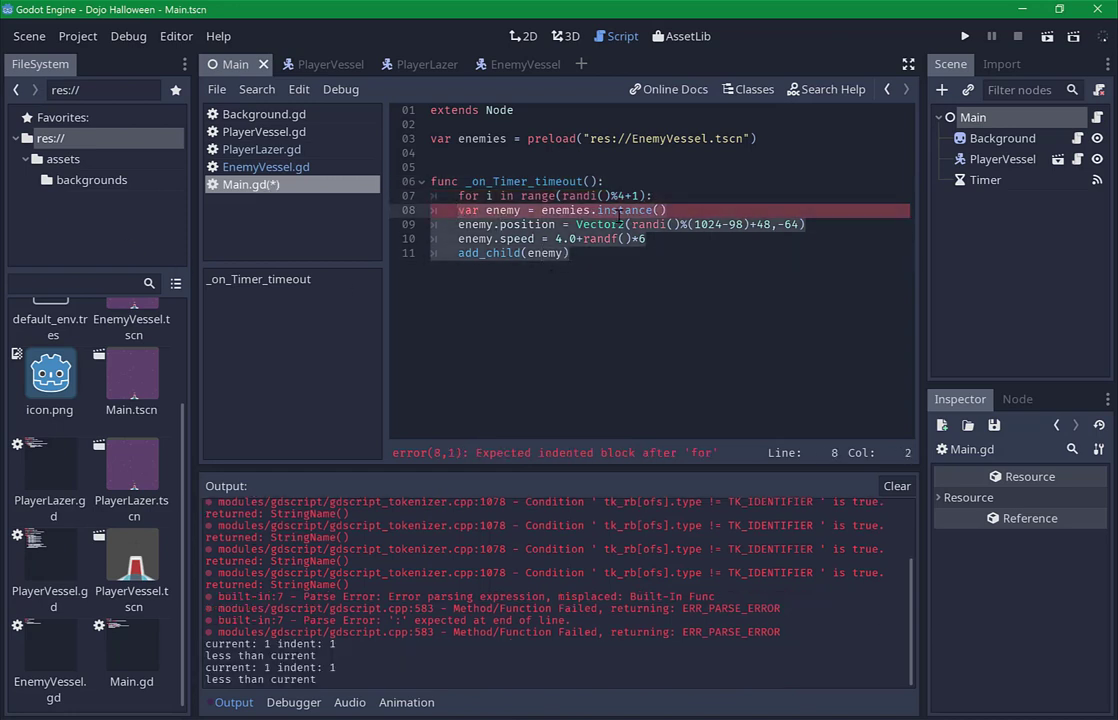
pyautogui.press('Tab')
pyautogui.click(655, 270)
pyautogui.hotkey('ctrl', 's')
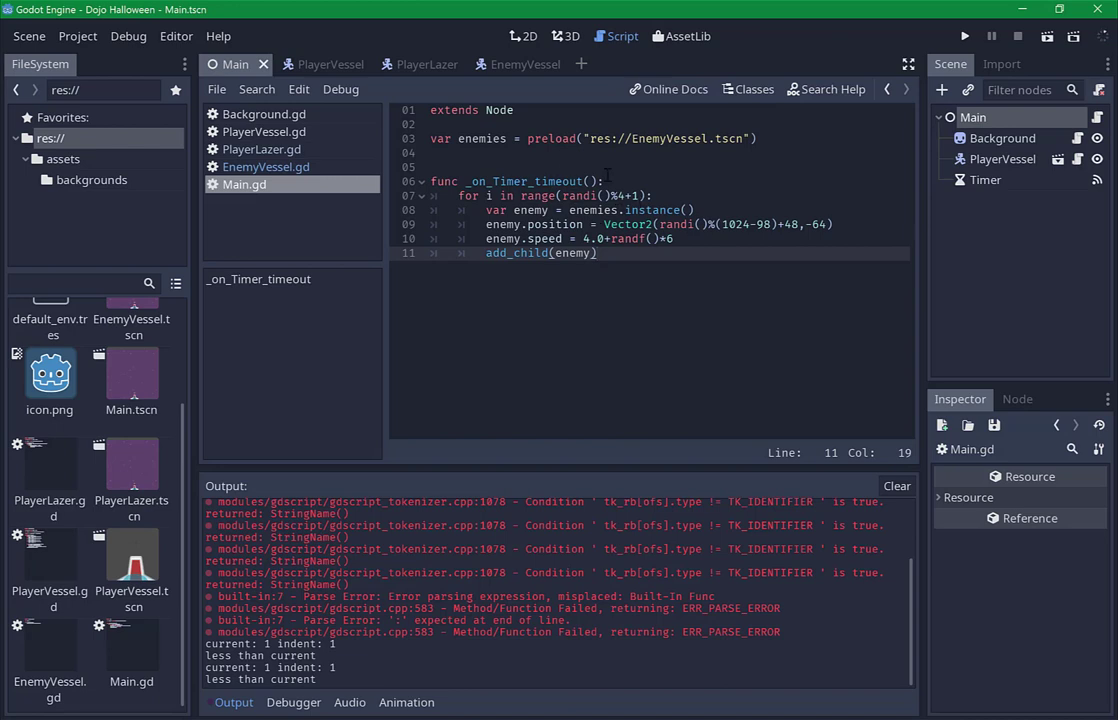
pyautogui.click(1045, 37)
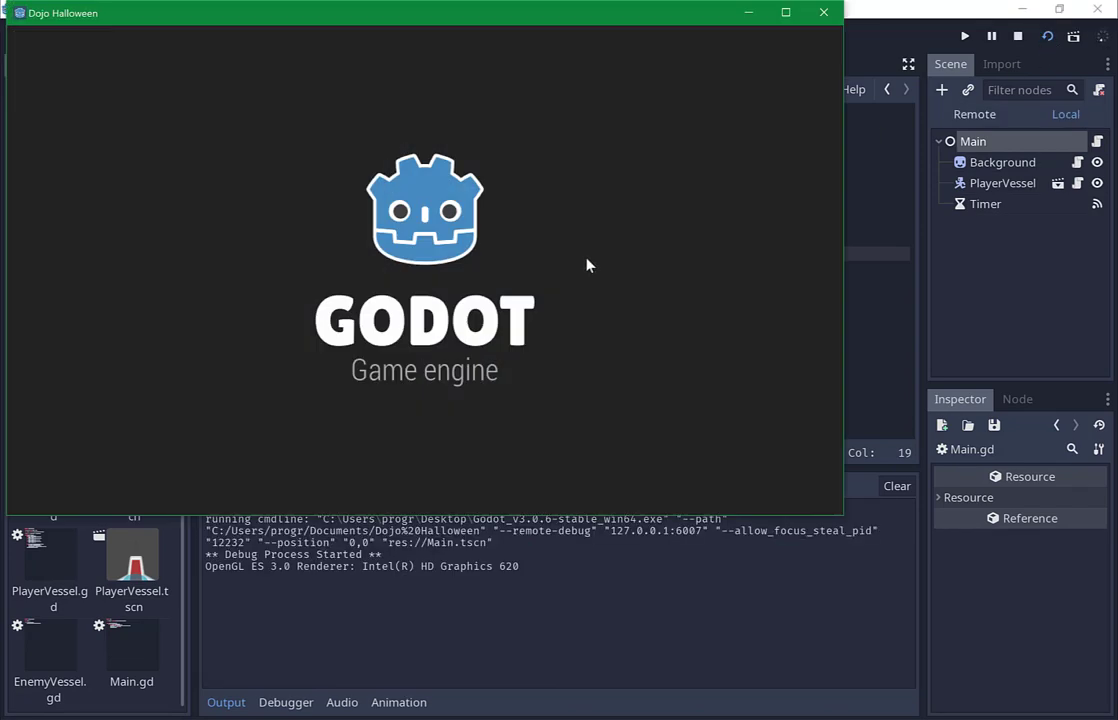
pyautogui.press('Right')
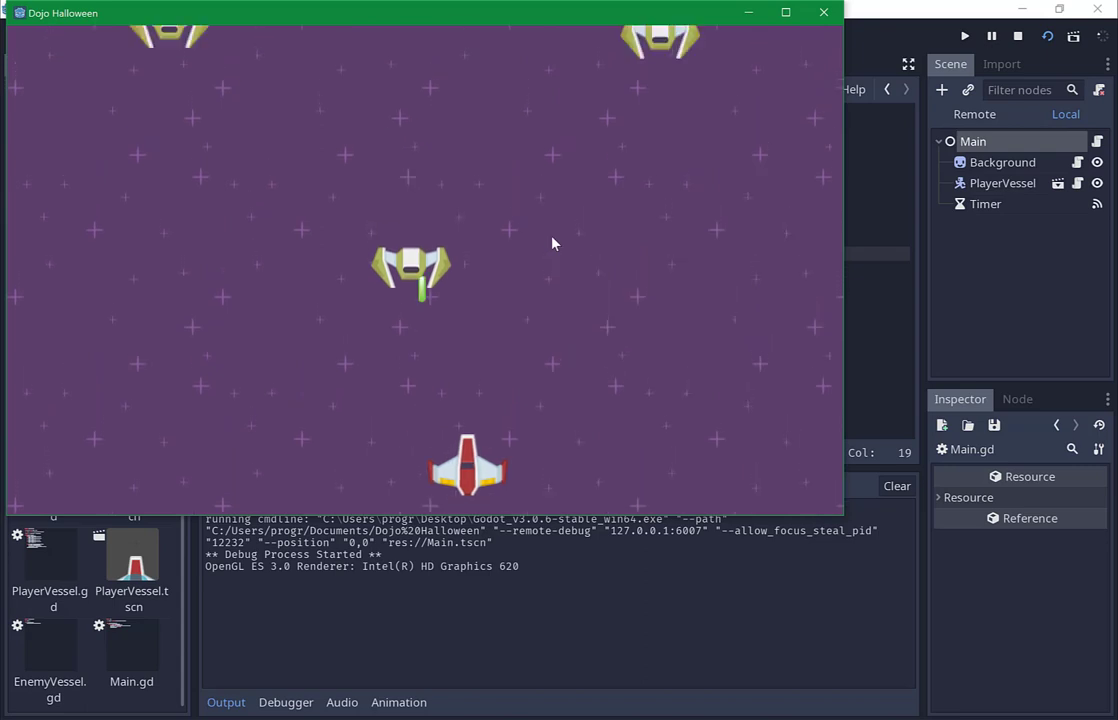
pyautogui.press('Right')
pyautogui.press('Left')
pyautogui.press('Right')
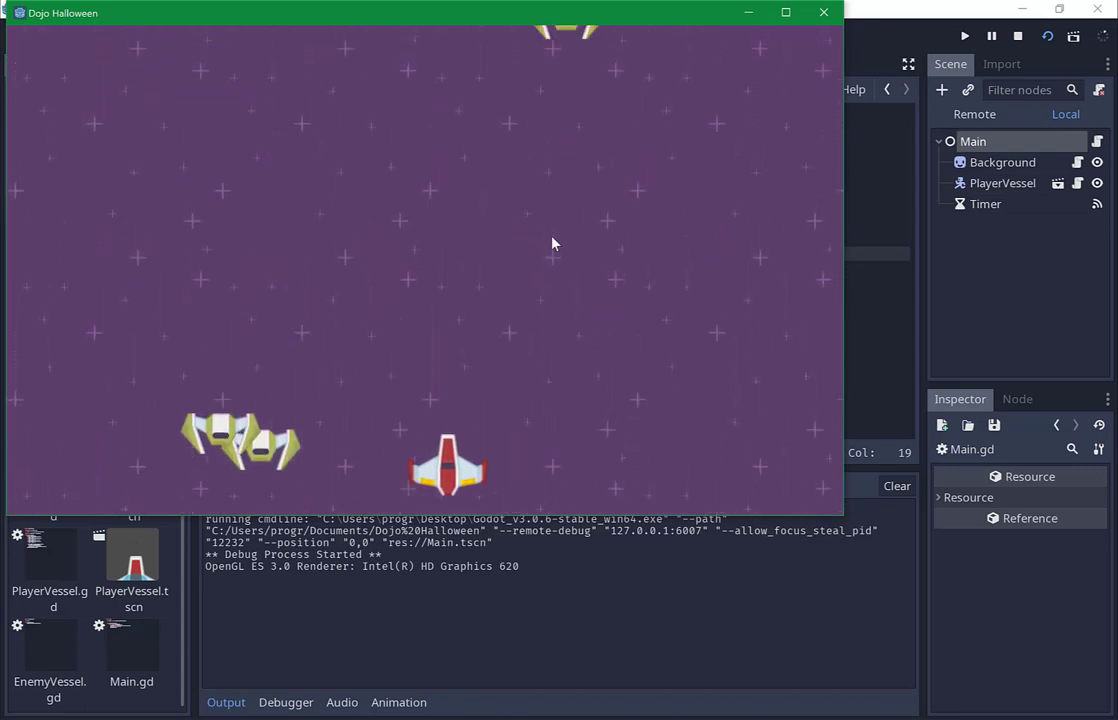
pyautogui.press('Right')
pyautogui.press('Left')
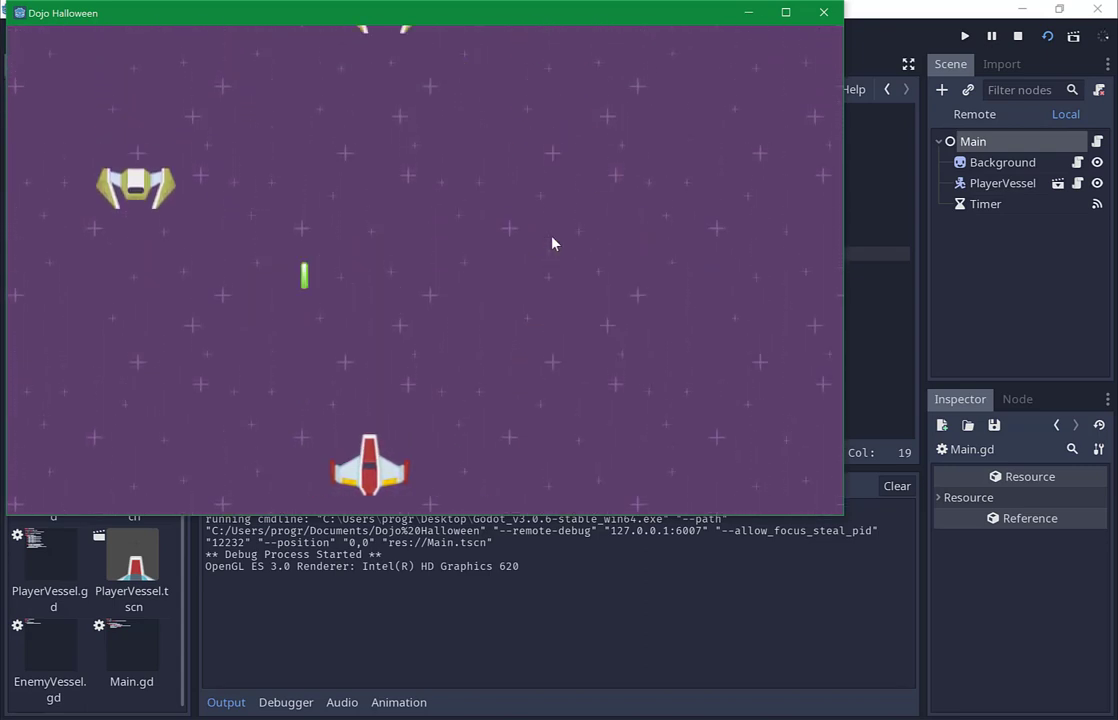
pyautogui.press('Right')
pyautogui.press('Left')
pyautogui.press('Right')
pyautogui.press('Left')
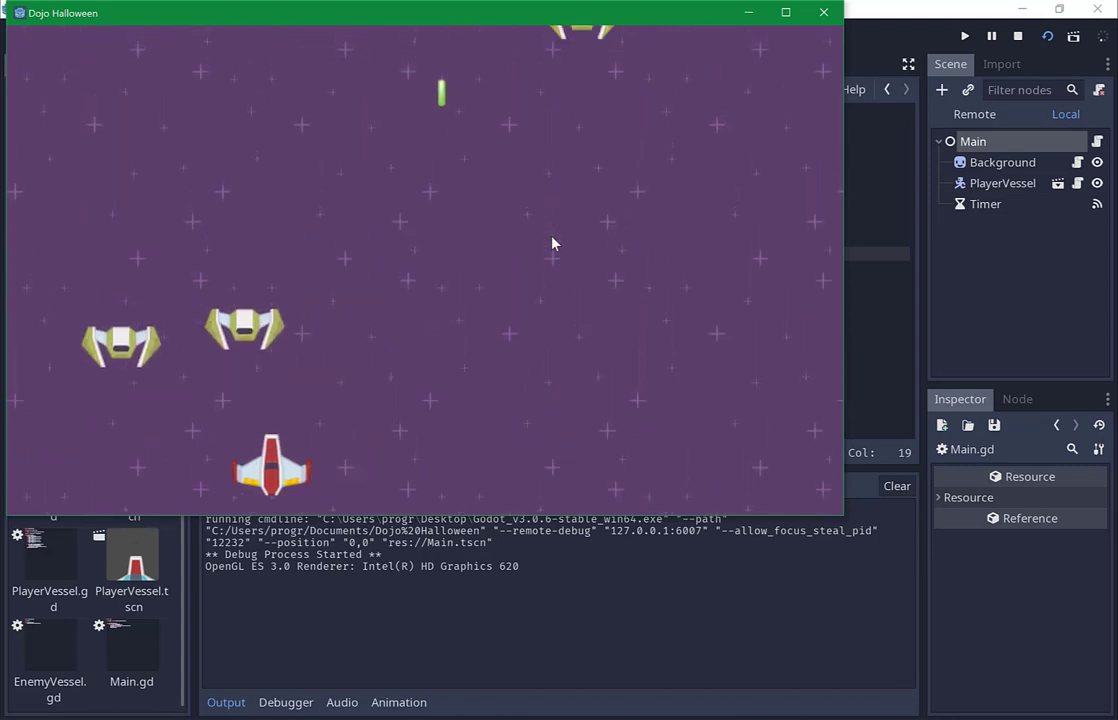
pyautogui.press('Right')
pyautogui.press('Left')
pyautogui.press('Right')
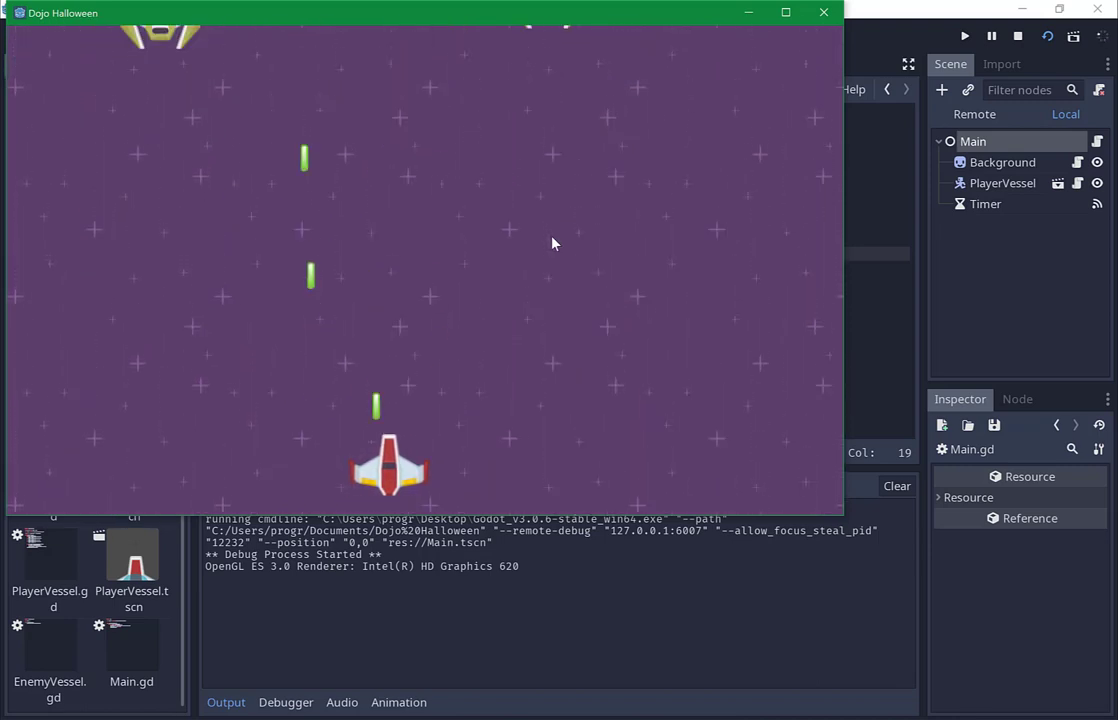
pyautogui.press('Right')
pyautogui.press('Left')
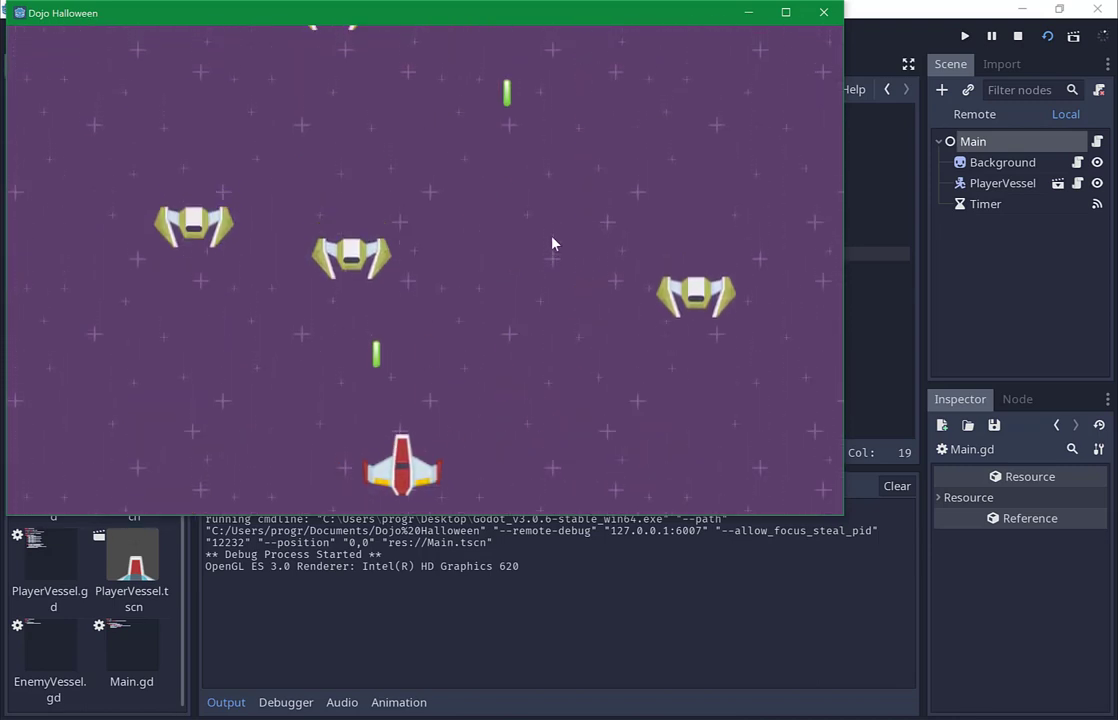
pyautogui.press('Left')
pyautogui.press('Right')
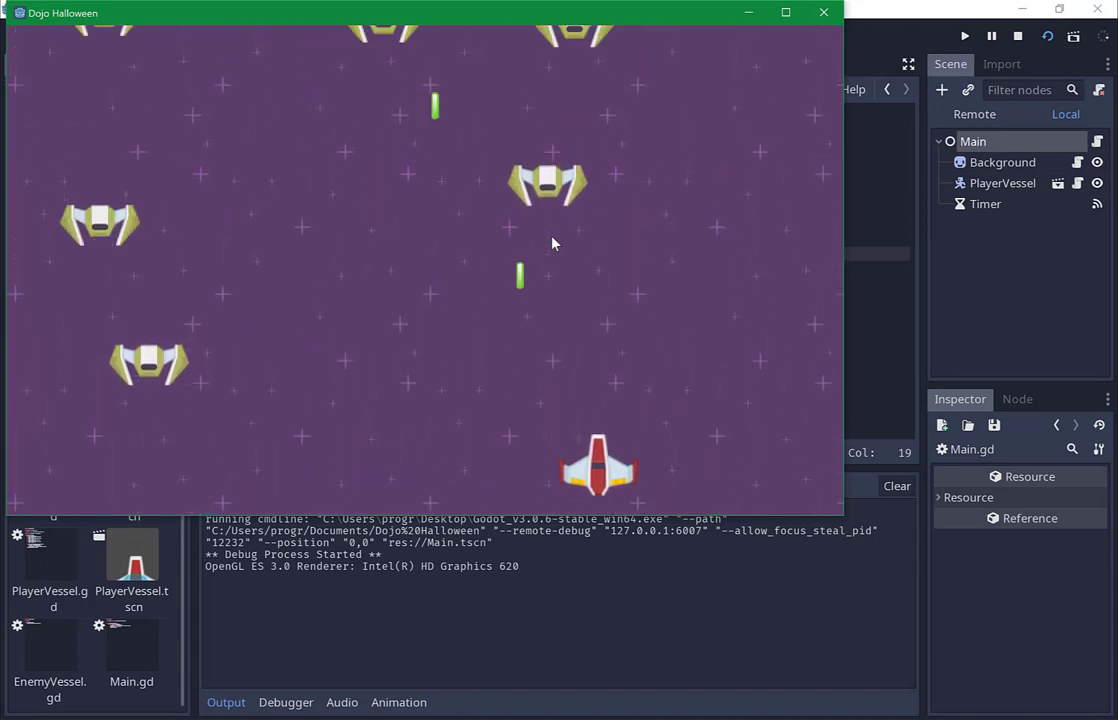
pyautogui.press('Left')
pyautogui.press('Right')
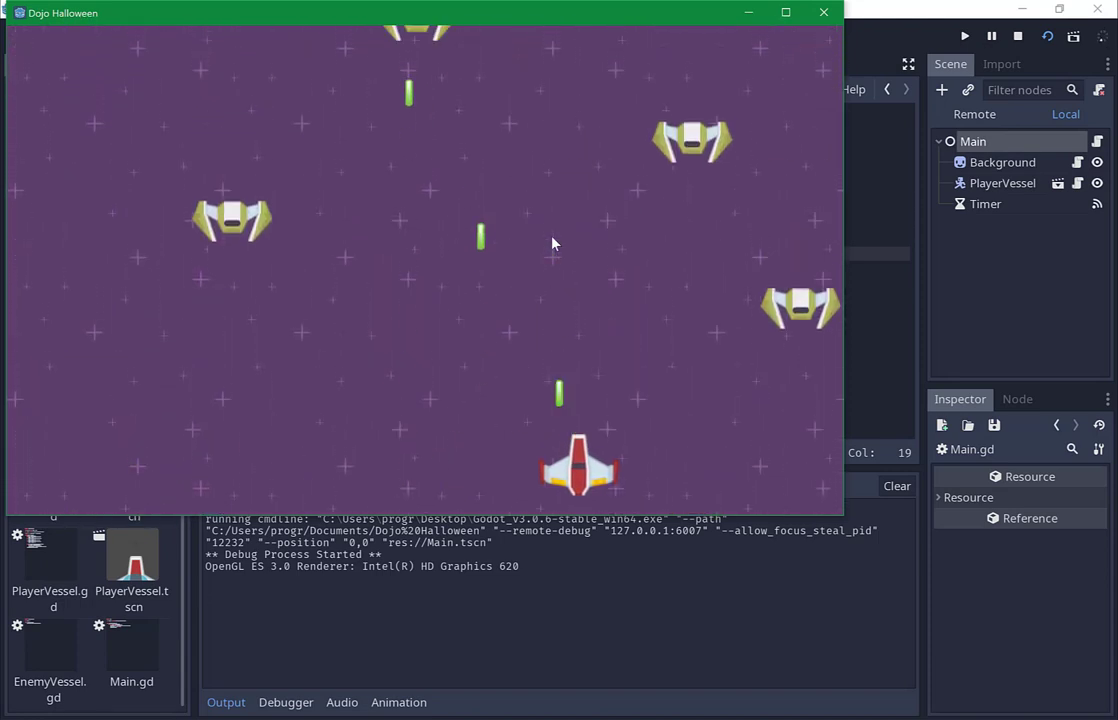
pyautogui.press('Right')
pyautogui.press('Left')
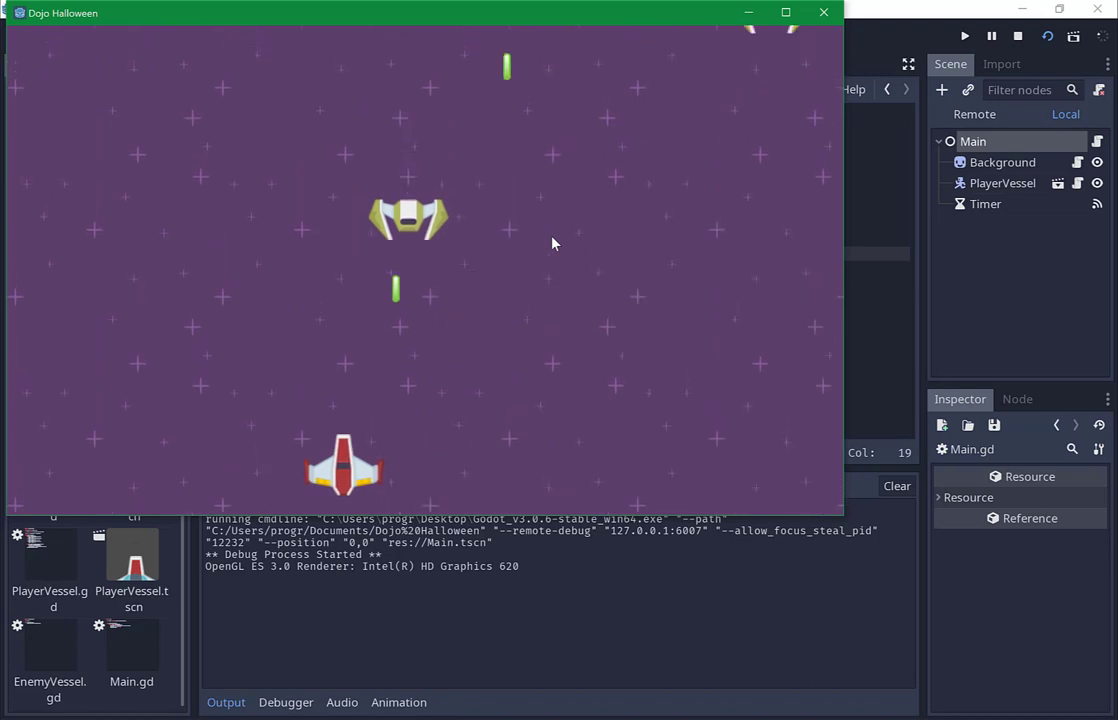
pyautogui.press('Right')
pyautogui.press('Left')
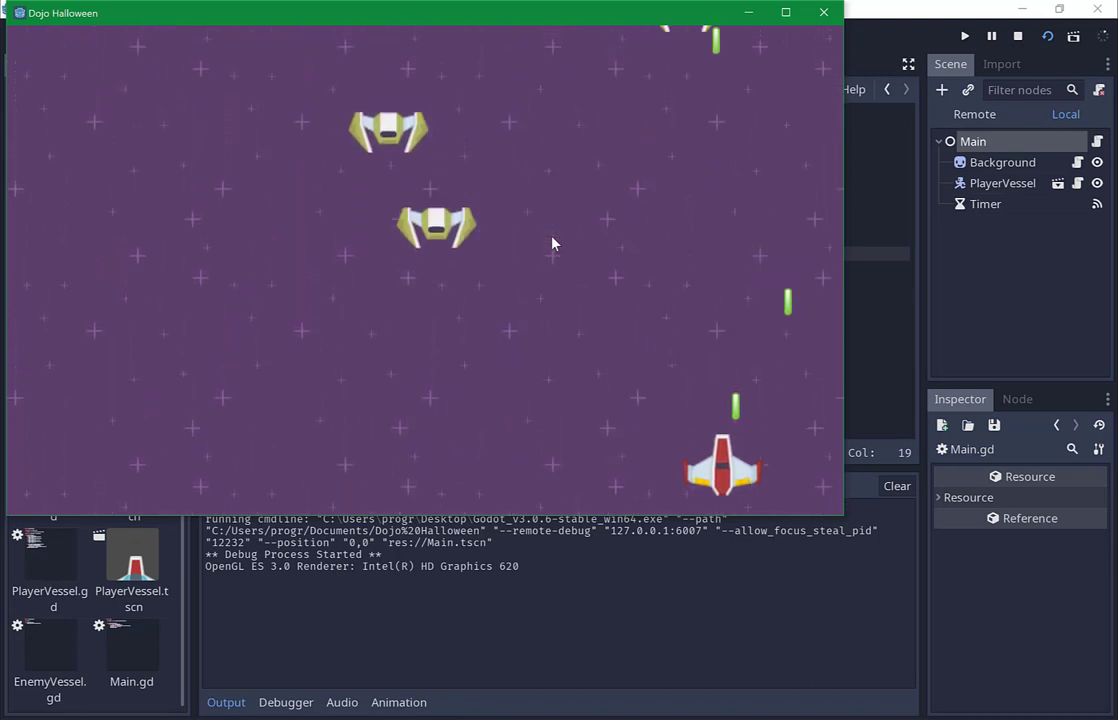
pyautogui.press('Left')
pyautogui.press('Right')
pyautogui.press('Left')
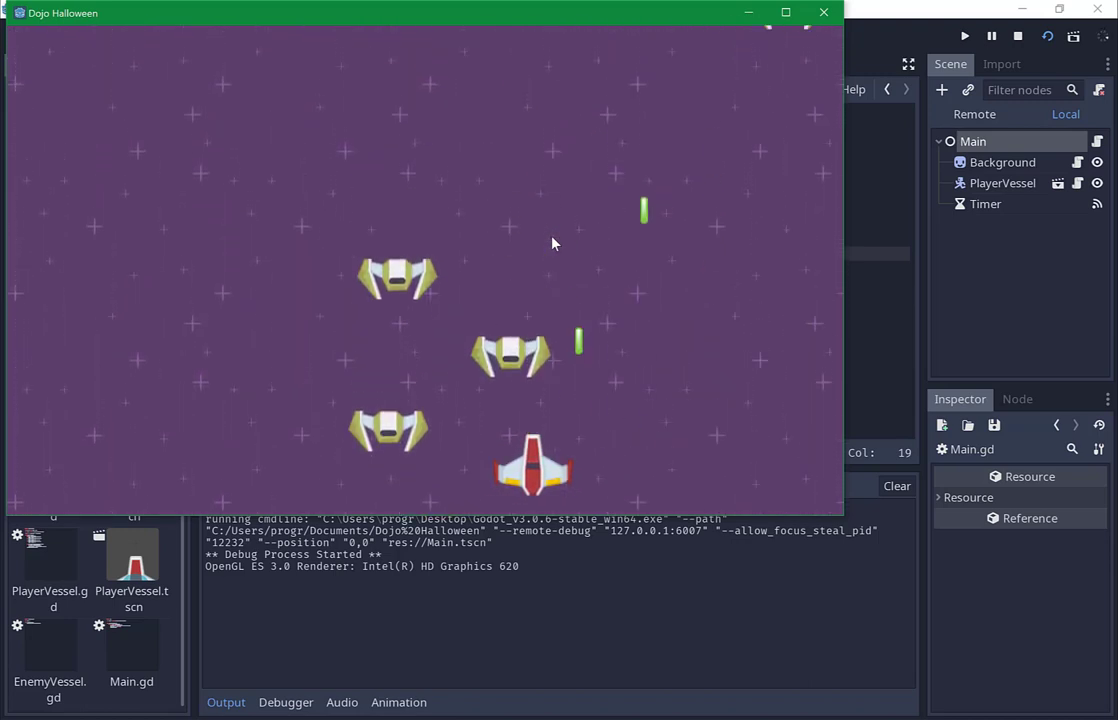
pyautogui.press('Right')
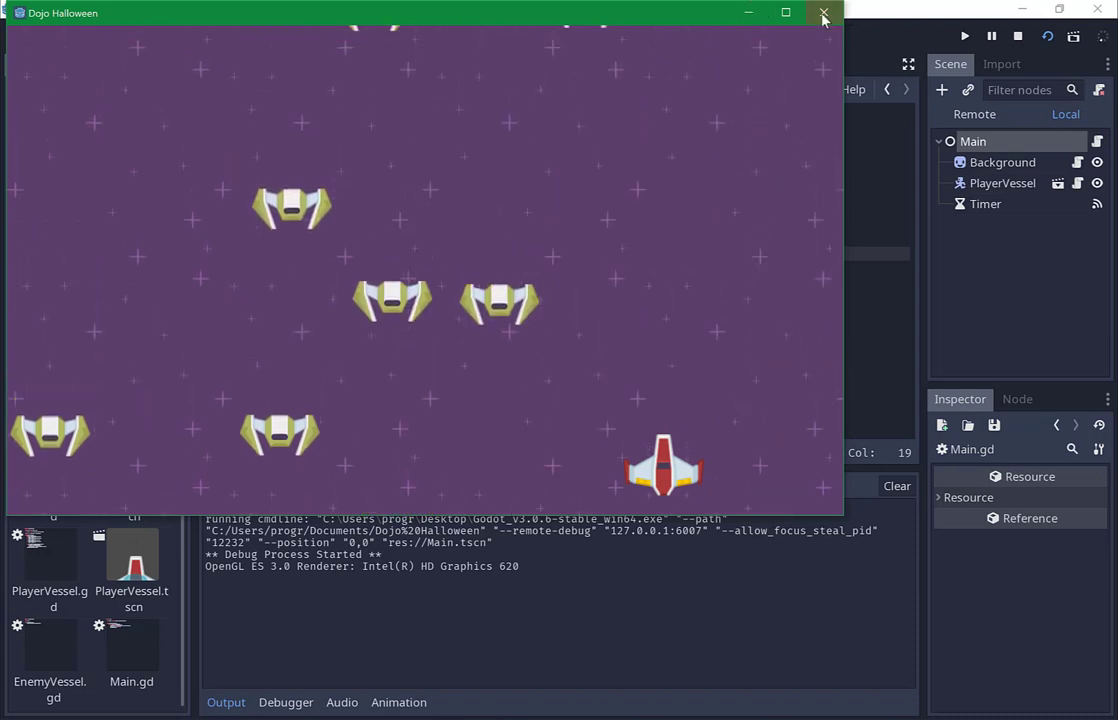
# Stop the game, save Main, and open the PlayerVessel scene with its root node selected.
pyautogui.click(823, 14)
pyautogui.hotkey('ctrl', 's')
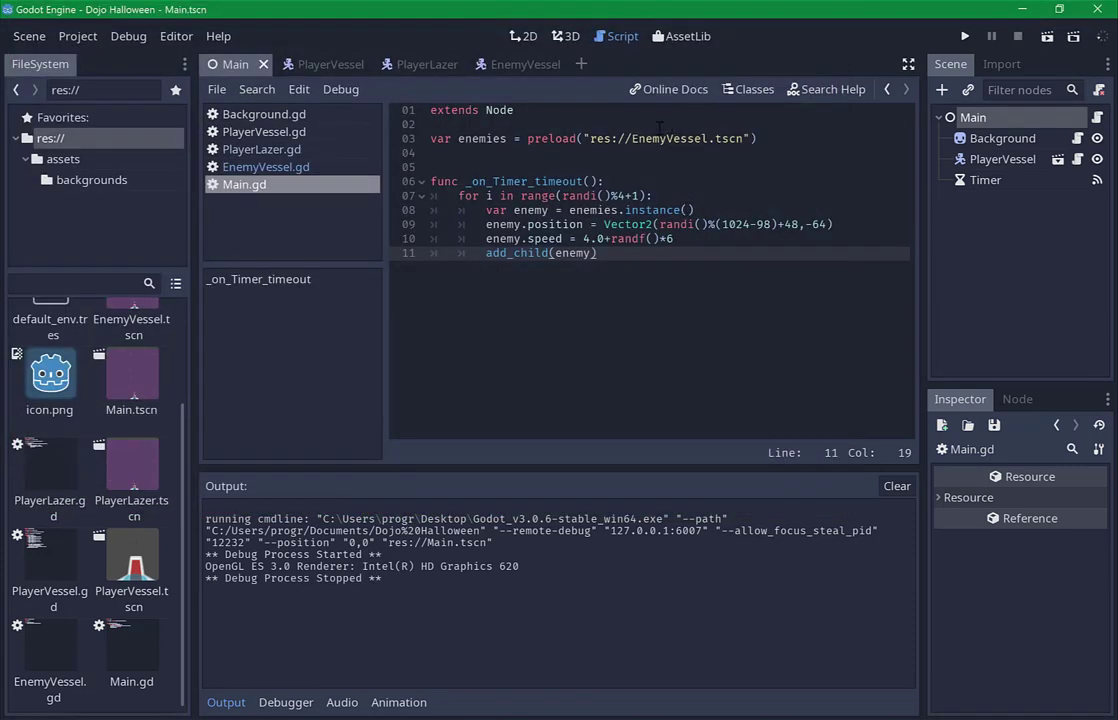
pyautogui.click(290, 64)
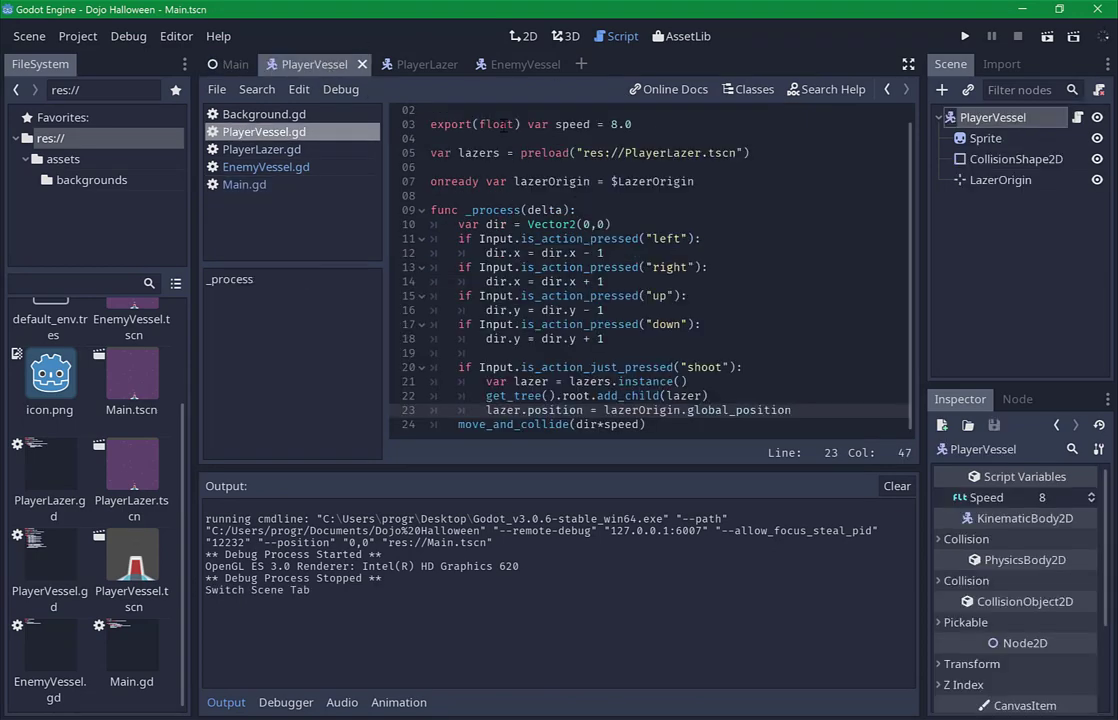
pyautogui.click(968, 141)
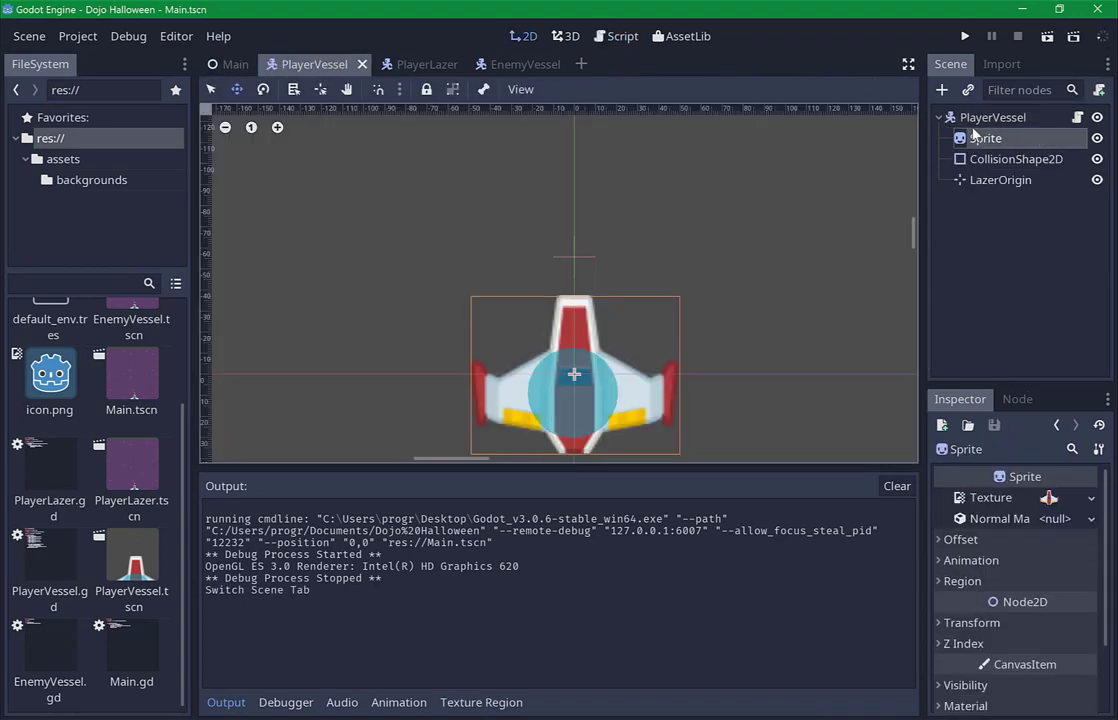
pyautogui.click(985, 118)
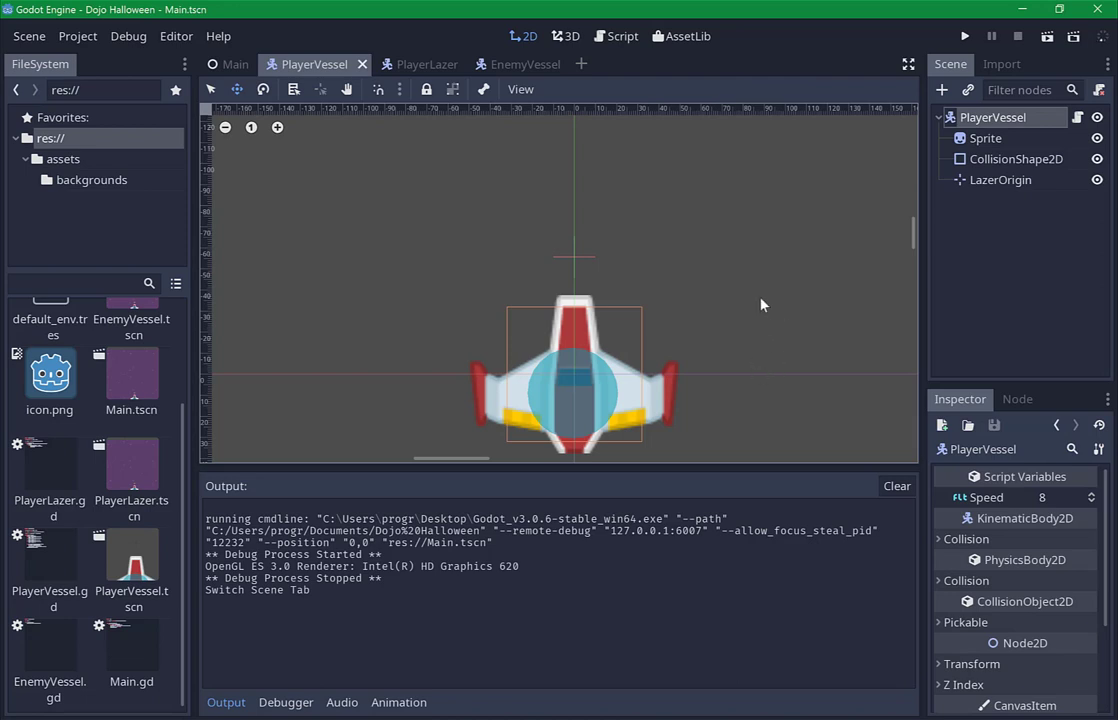
pyautogui.moveTo(761, 302); pyautogui.dragTo(749, 168, button='middle')
pyautogui.scroll(-2, 1042, 606)
pyautogui.scroll(-1, 1050, 604)
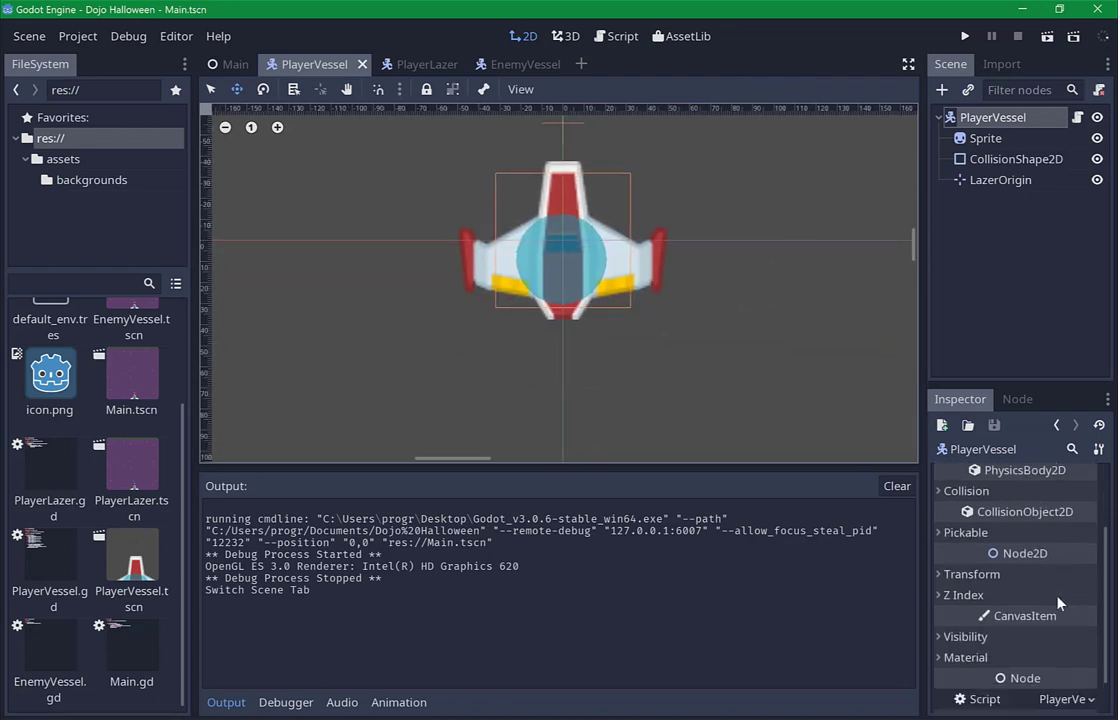
pyautogui.scroll(-1, 990, 640)
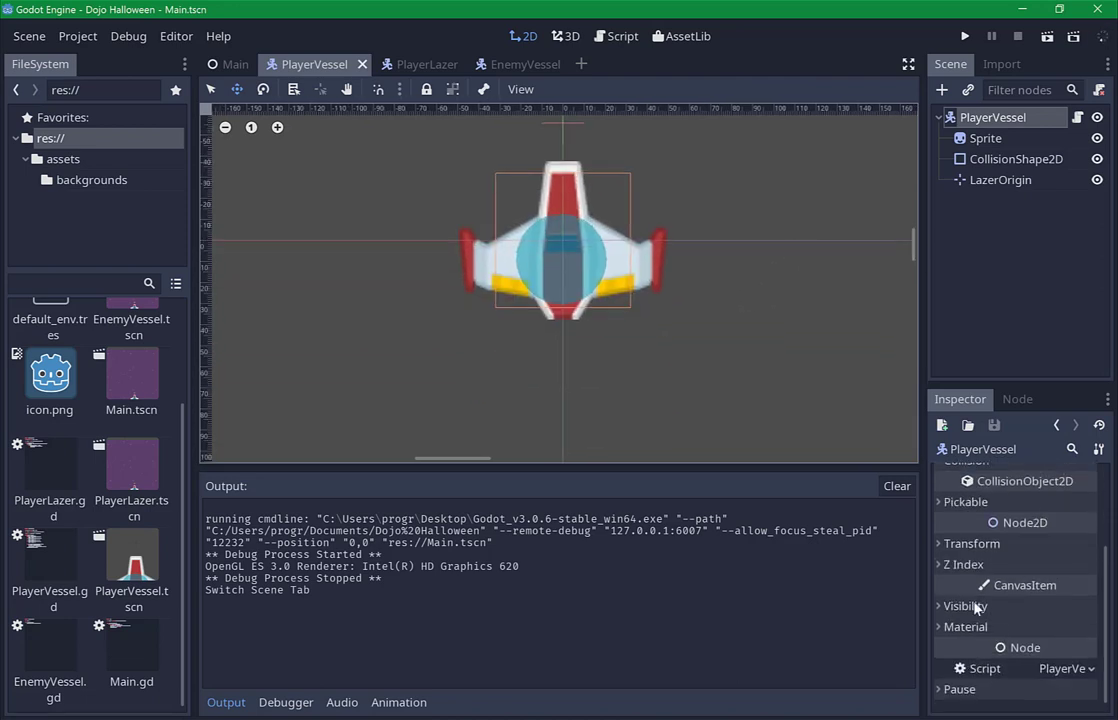
# Try pink, cyan and green Modulate tints on the ship, reset it to white, and save.
pyautogui.click(958, 628)
pyautogui.scroll(-2, 987, 598)
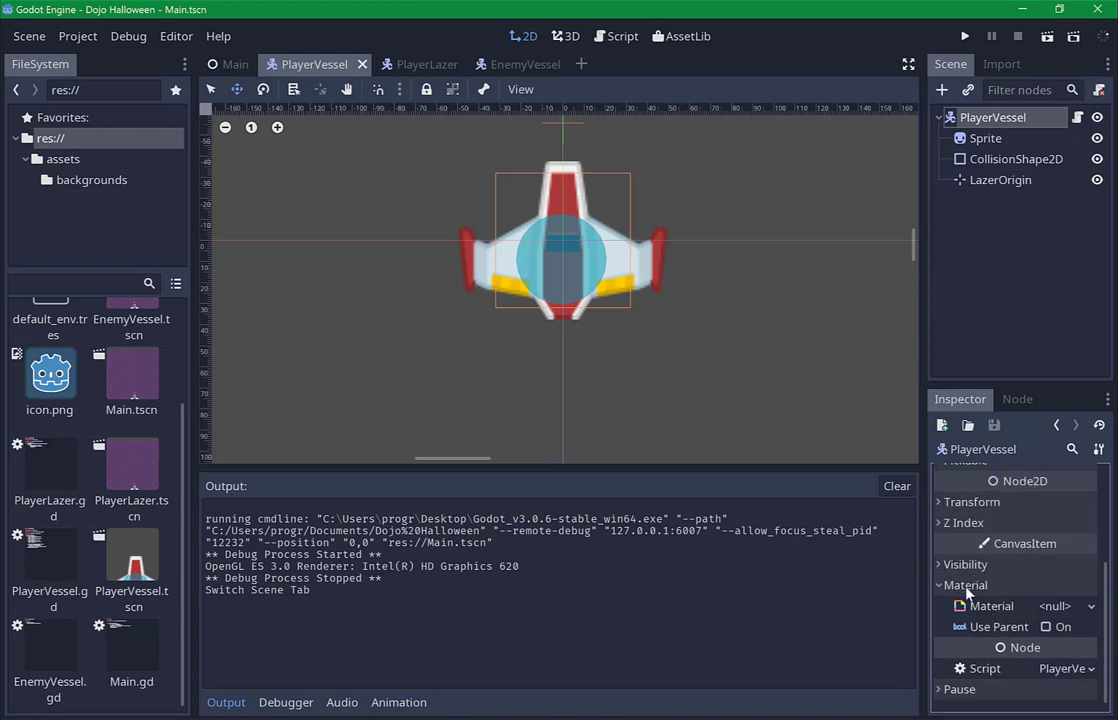
pyautogui.click(978, 587)
pyautogui.click(966, 602)
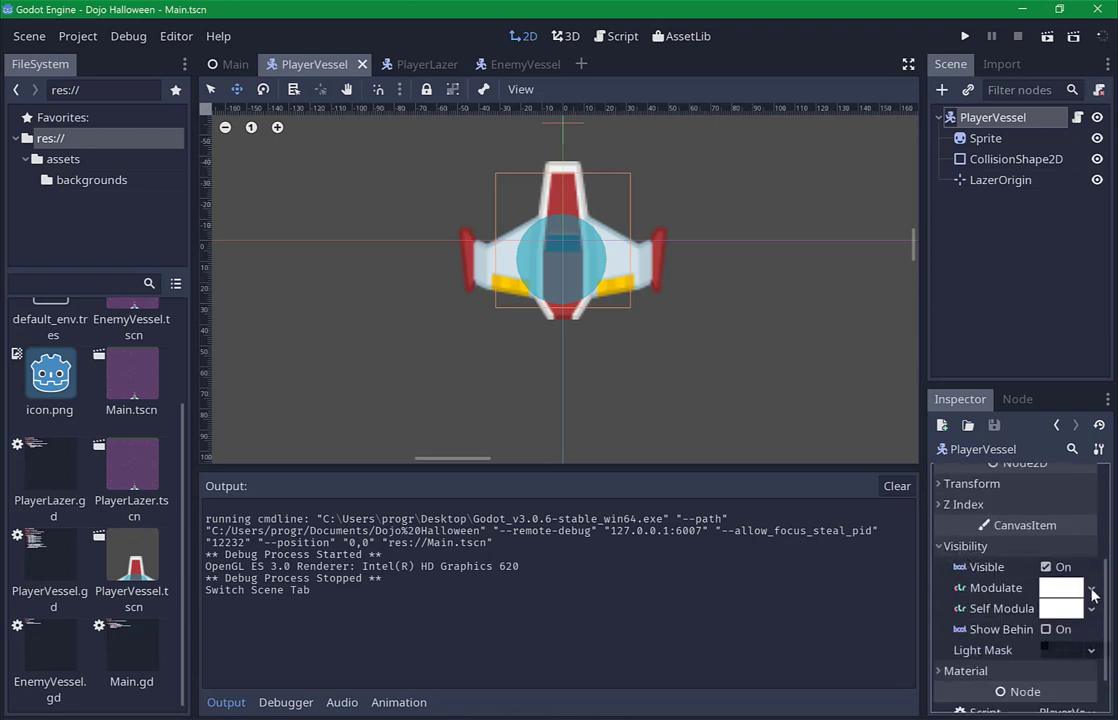
pyautogui.click(1061, 647)
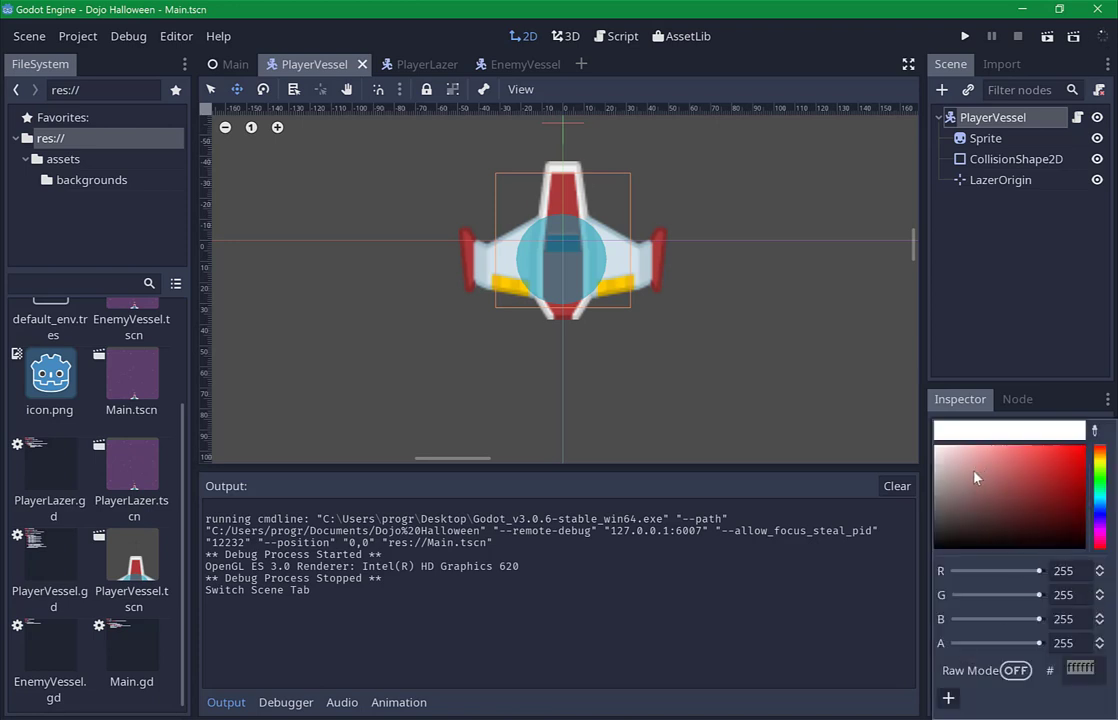
pyautogui.moveTo(976, 474); pyautogui.dragTo(969, 458)
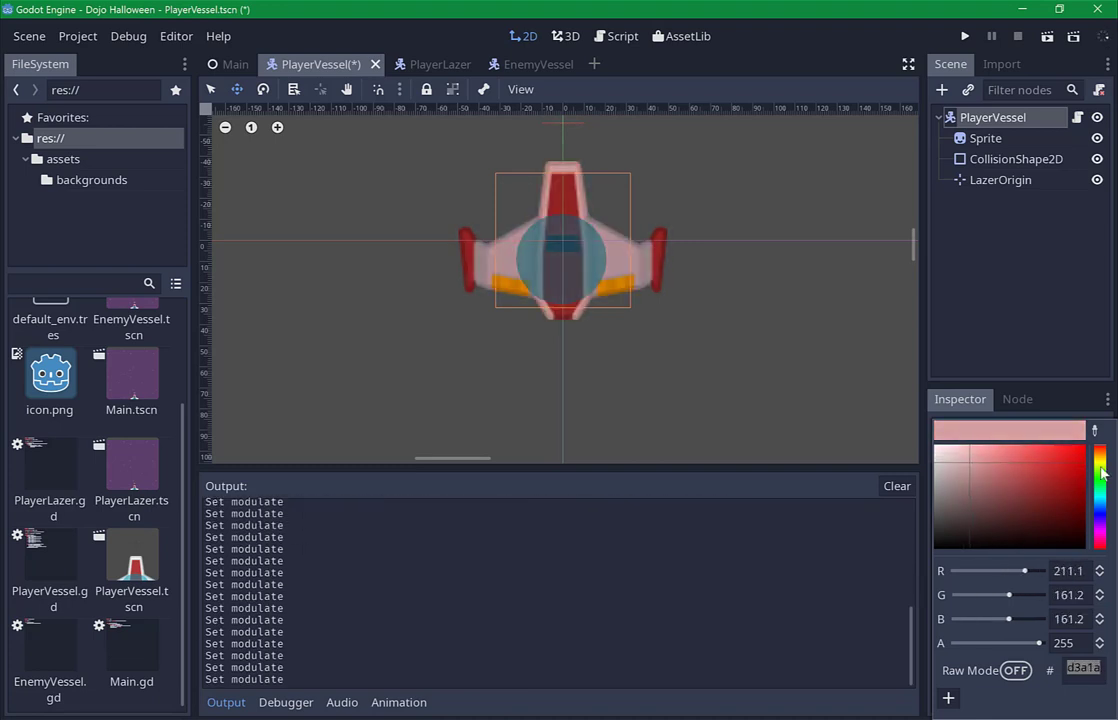
pyautogui.click(1102, 501)
pyautogui.moveTo(1104, 501); pyautogui.dragTo(1104, 470)
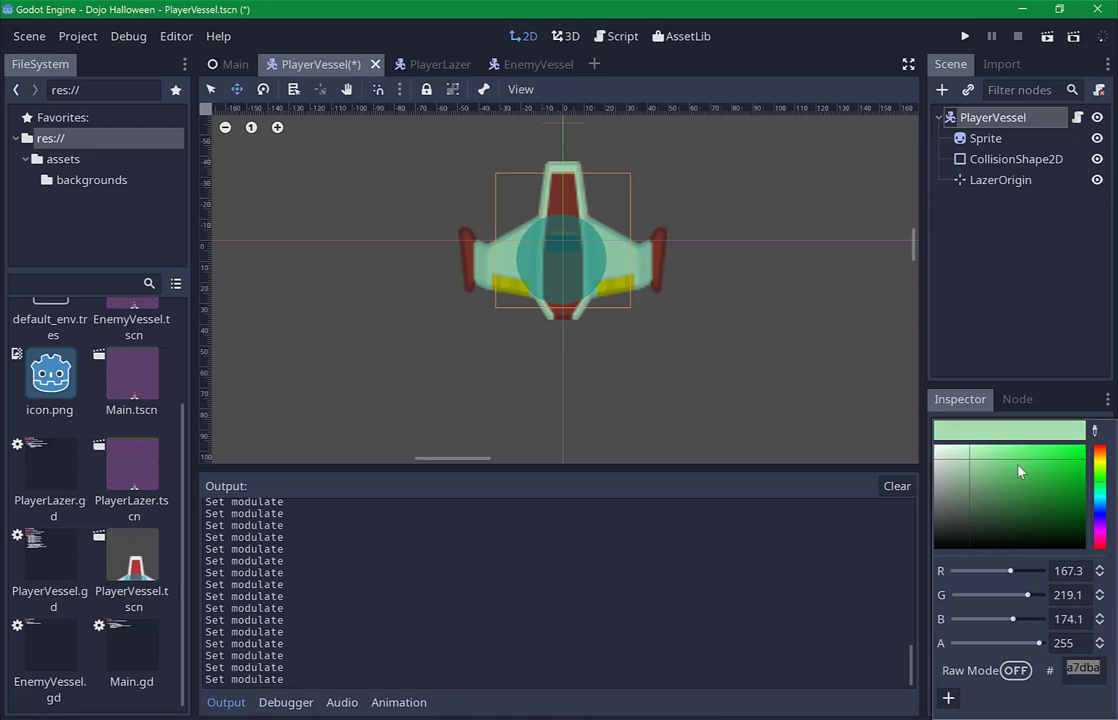
pyautogui.moveTo(1073, 537)
pyautogui.mouseDown()
pyautogui.moveTo(924, 458)
pyautogui.moveTo(1104, 490)
pyautogui.moveTo(1101, 480)
pyautogui.mouseUp()
pyautogui.moveTo(1021, 533); pyautogui.dragTo(931, 401)
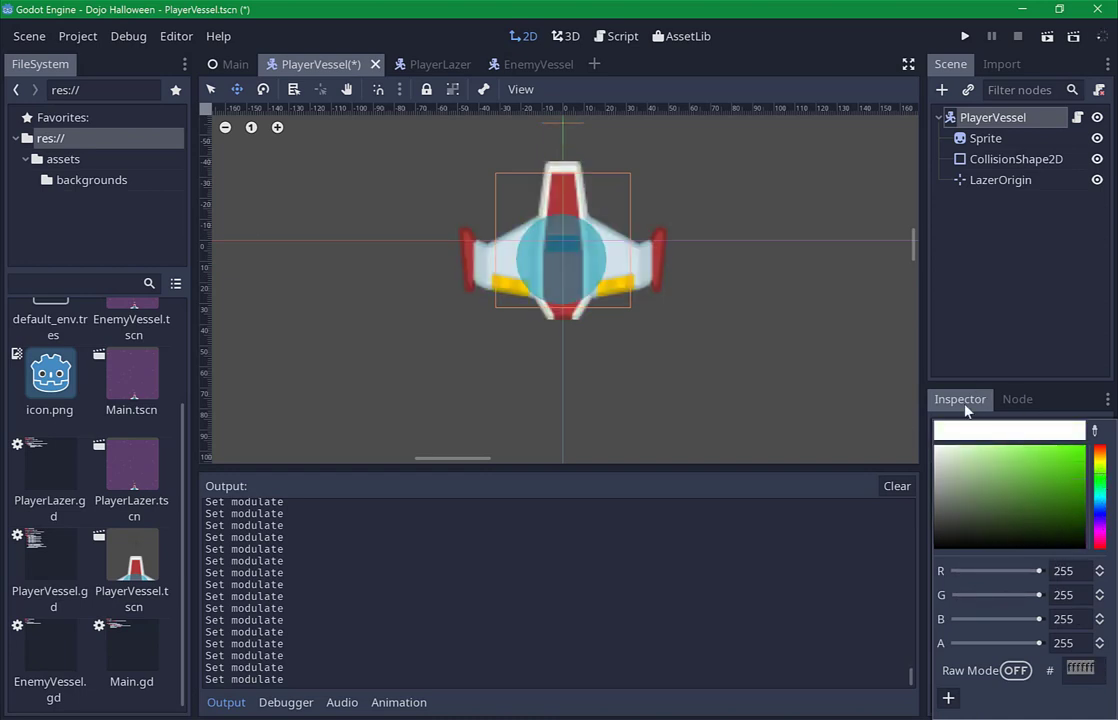
pyautogui.click(931, 401)
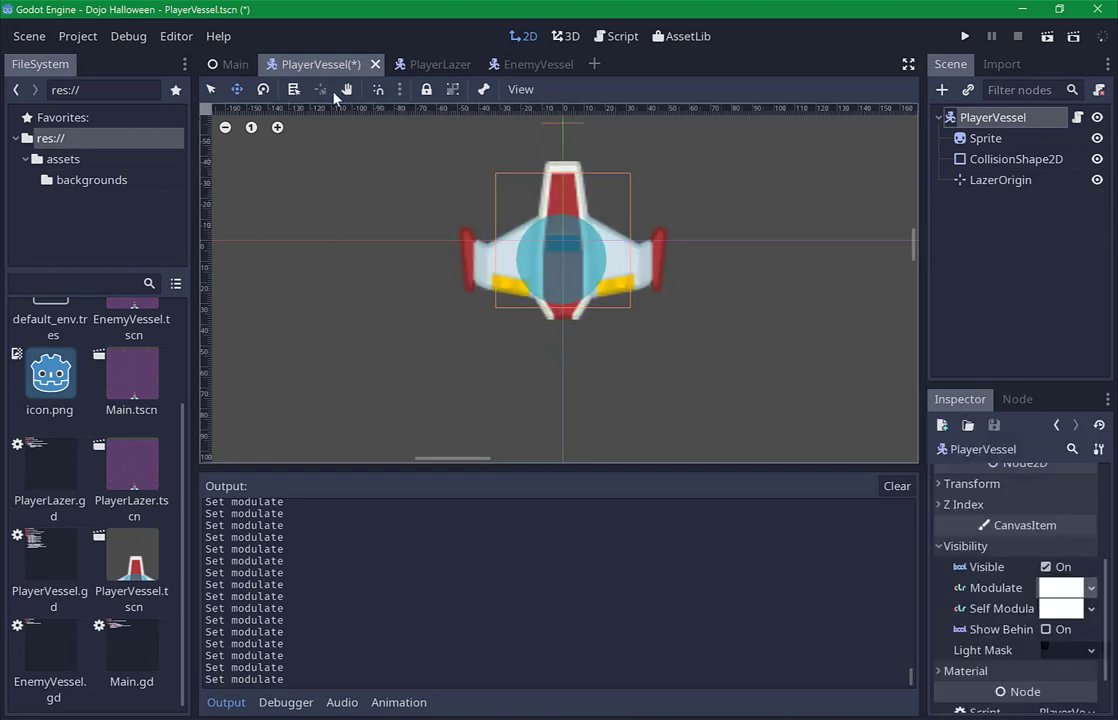
pyautogui.hotkey('ctrl', 's')
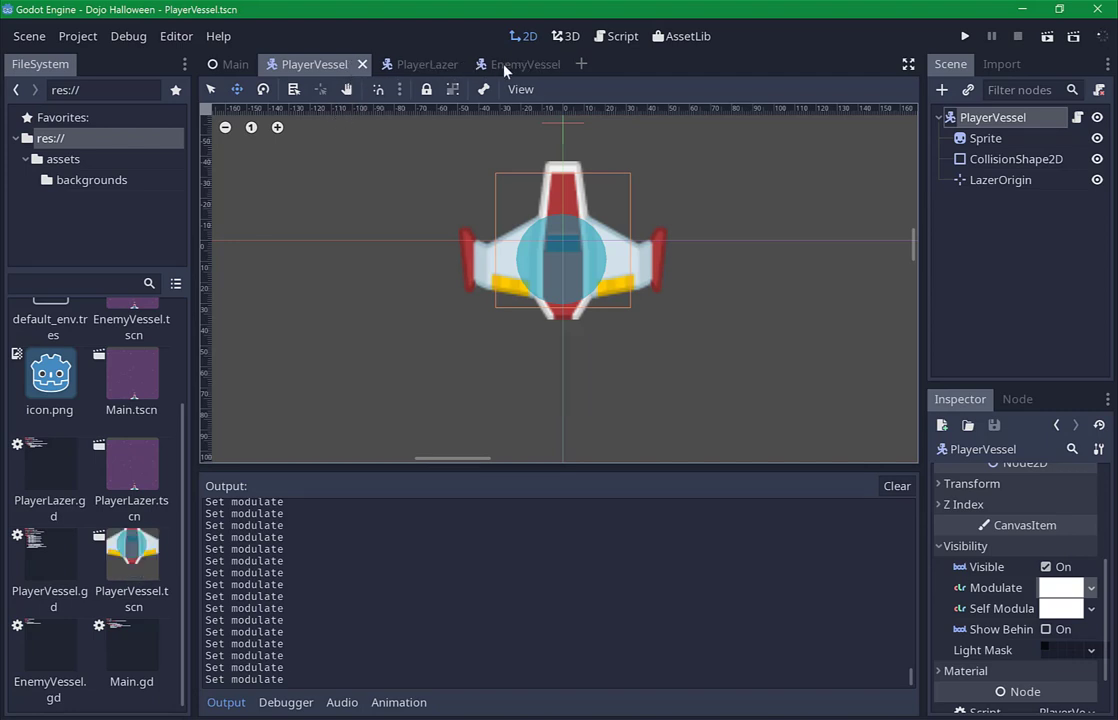
# Try red, pink, orange and green Modulate tints on the EnemyVessel root, then restore white and save.
pyautogui.click(505, 66)
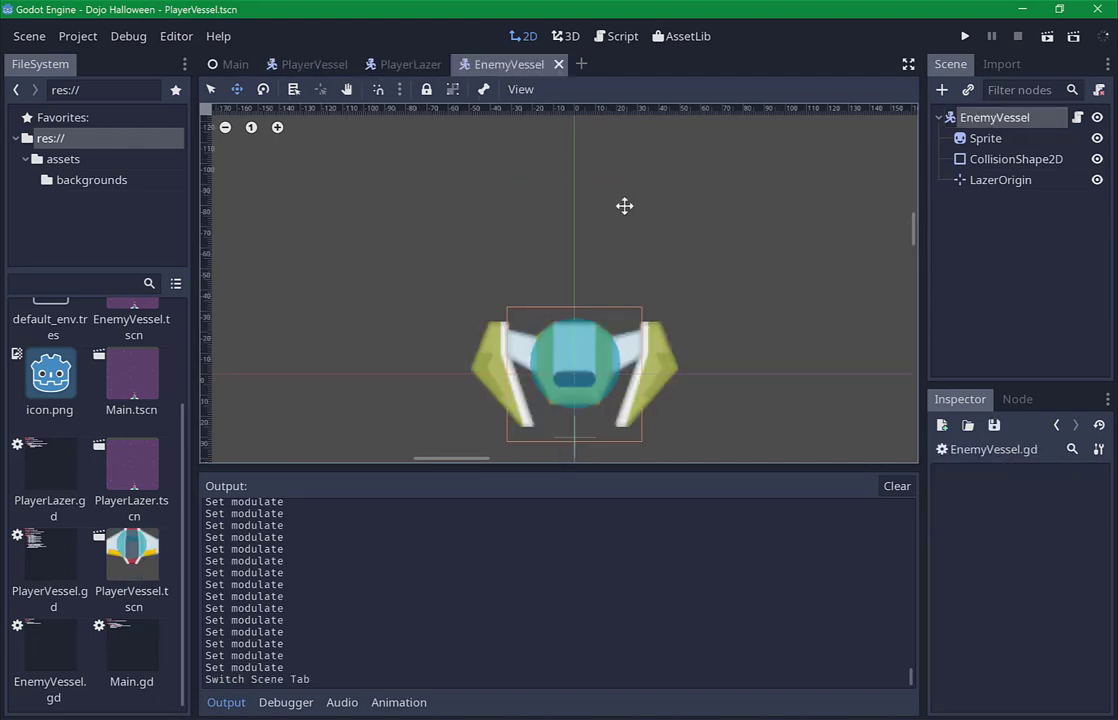
pyautogui.click(1010, 120)
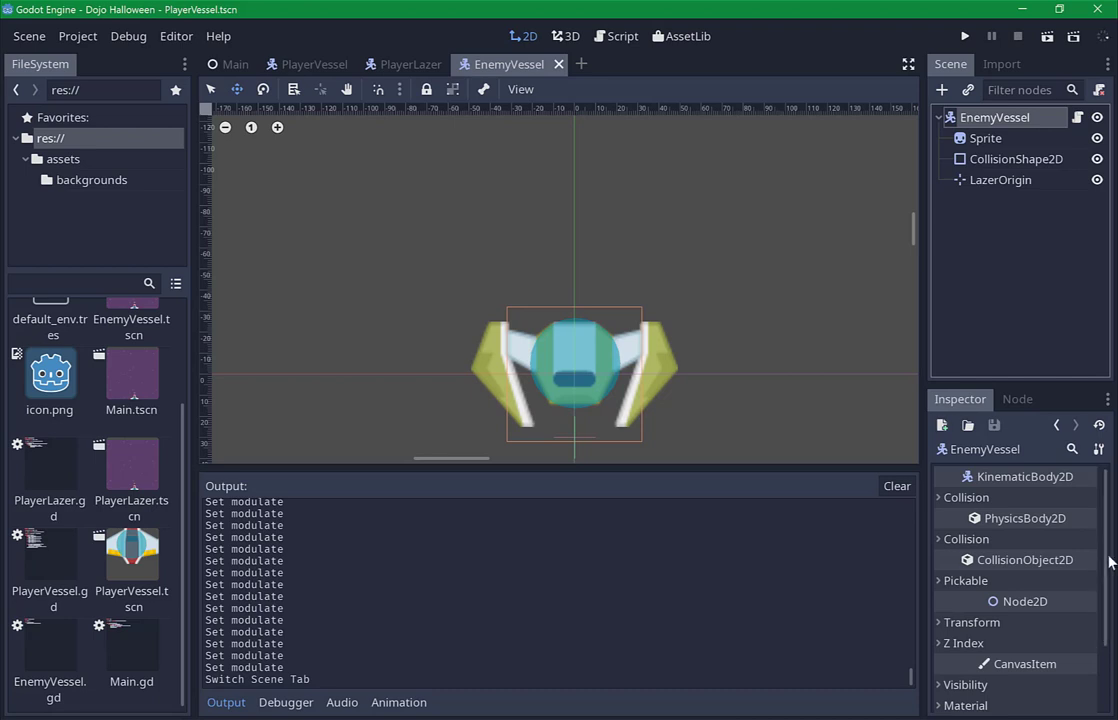
pyautogui.moveTo(1105, 592); pyautogui.dragTo(1107, 665)
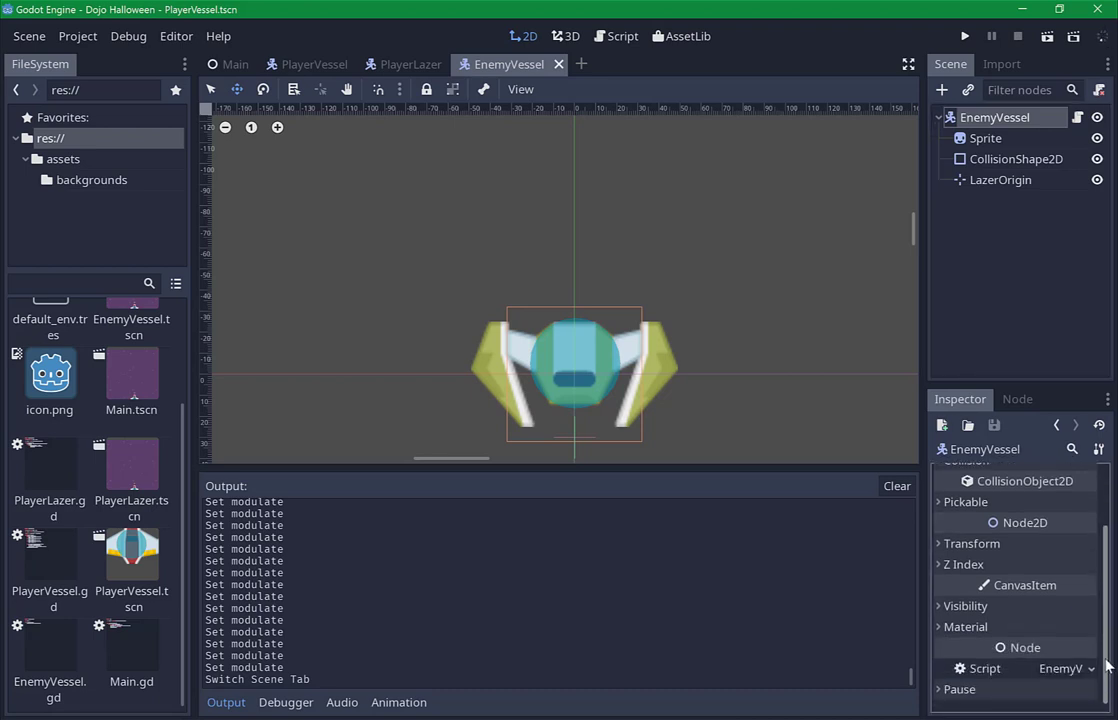
pyautogui.click(966, 606)
pyautogui.click(1066, 643)
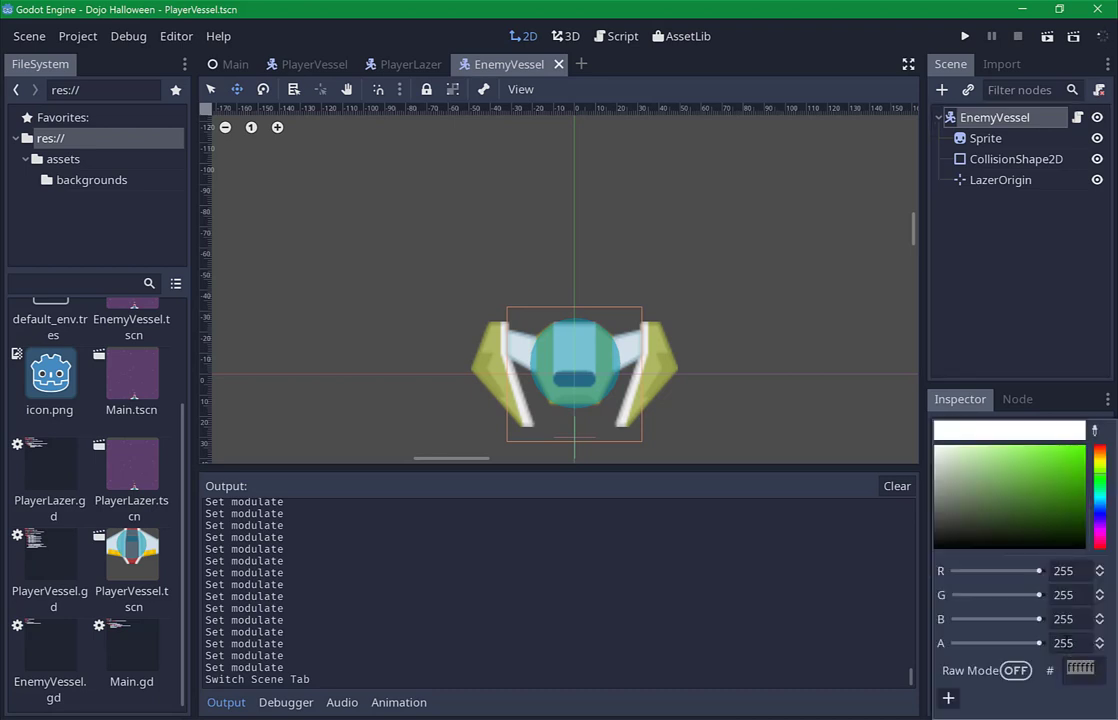
pyautogui.moveTo(1016, 493)
pyautogui.mouseDown()
pyautogui.moveTo(1041, 460)
pyautogui.moveTo(1086, 445)
pyautogui.moveTo(1062, 458)
pyautogui.moveTo(1094, 452)
pyautogui.moveTo(1105, 543)
pyautogui.mouseUp()
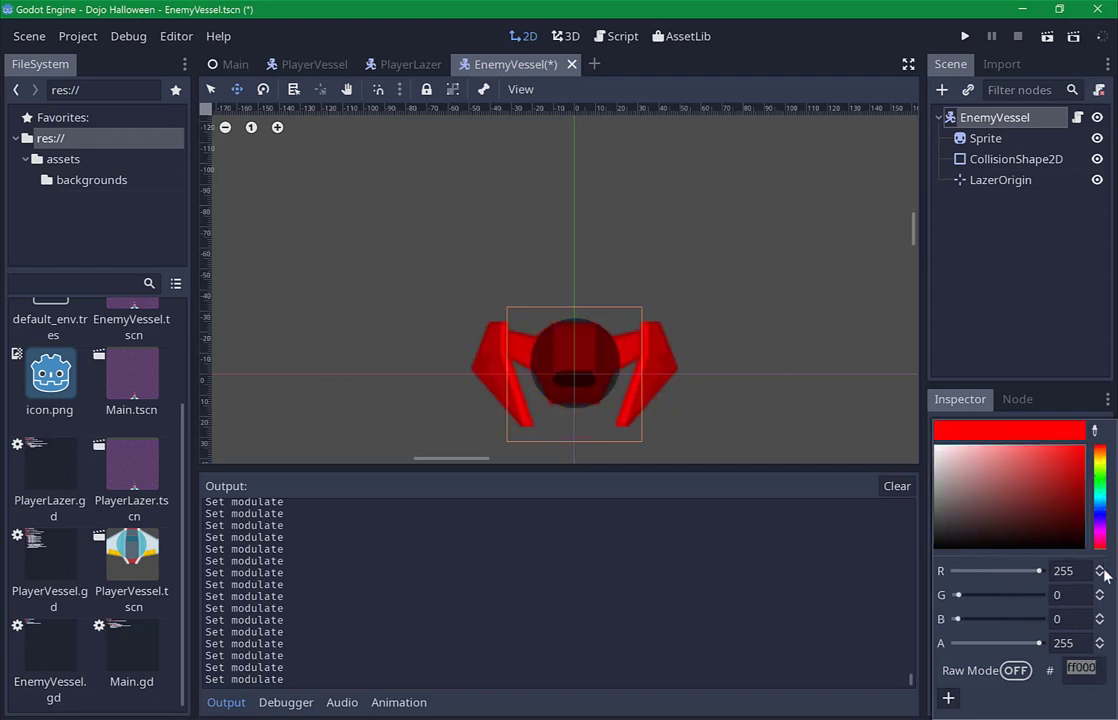
pyautogui.moveTo(1105, 543); pyautogui.dragTo(1102, 468)
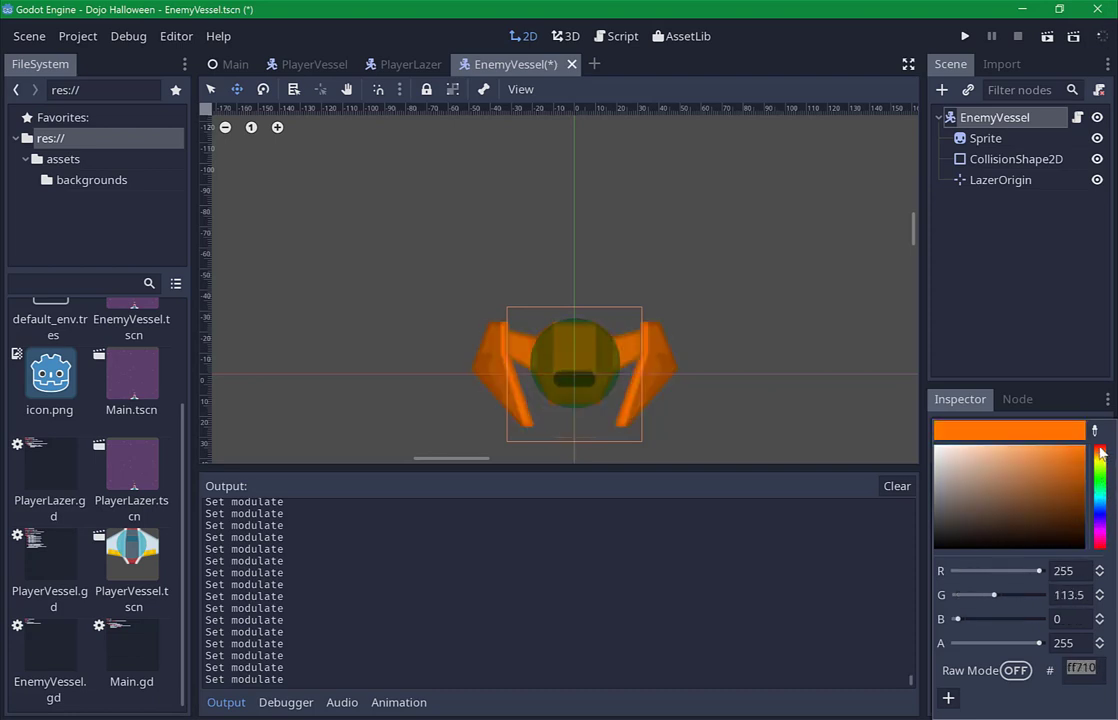
pyautogui.moveTo(1102, 468)
pyautogui.mouseDown()
pyautogui.moveTo(1105, 543)
pyautogui.moveTo(1101, 478)
pyautogui.moveTo(923, 424)
pyautogui.mouseUp()
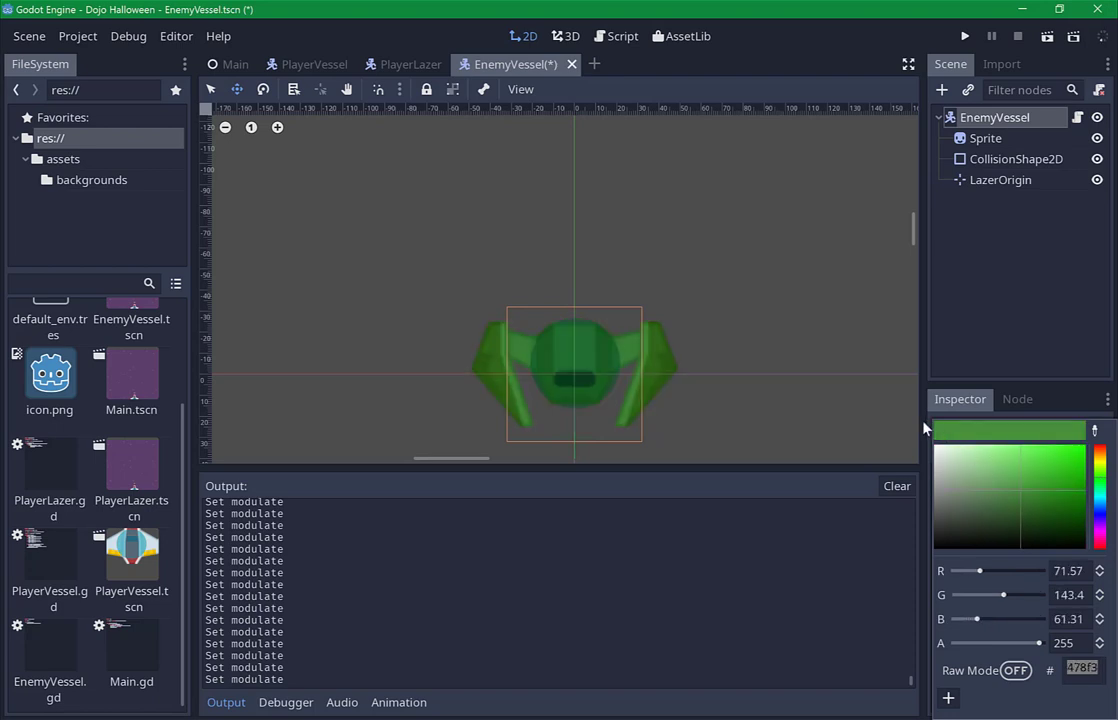
pyautogui.click(968, 363)
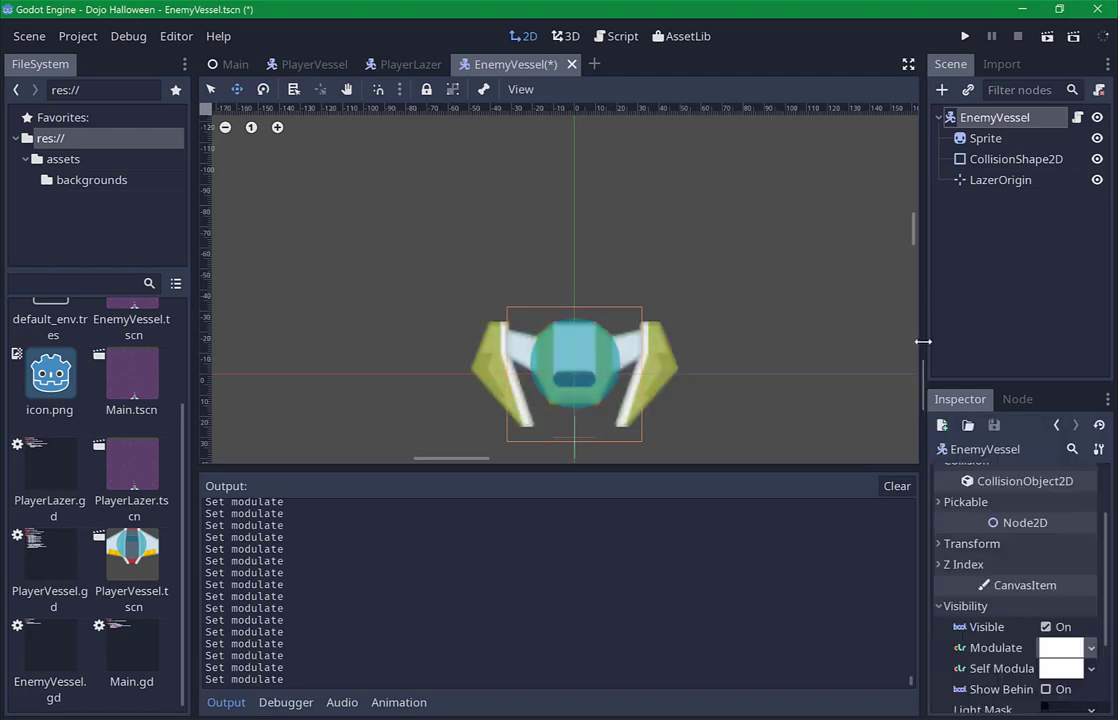
pyautogui.hotkey('ctrl', 's')
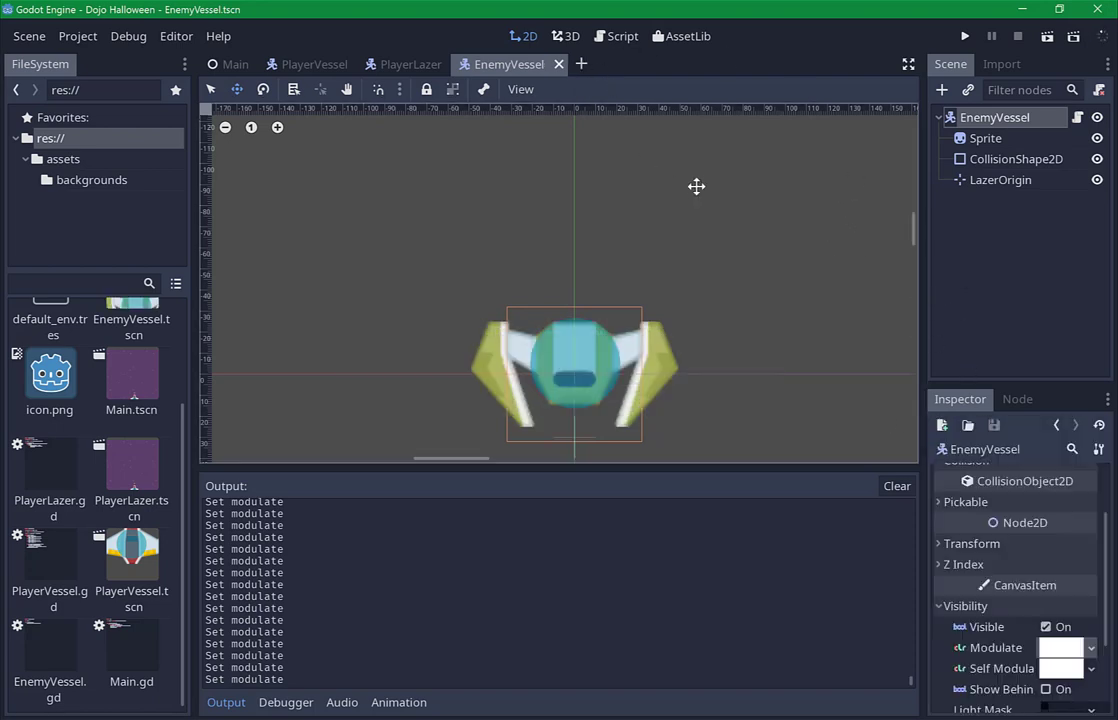
# Back in the Main scene, start adding a child node to Main and clear the old search.
pyautogui.click(212, 64)
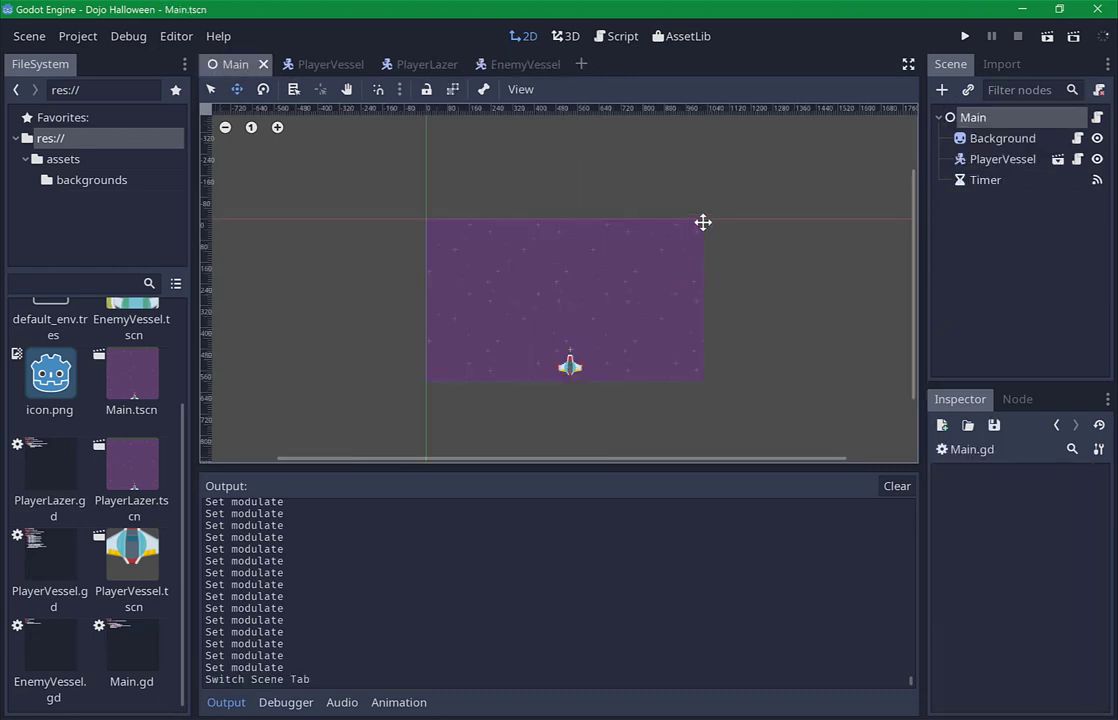
pyautogui.rightClick(955, 118)
pyautogui.click(950, 169)
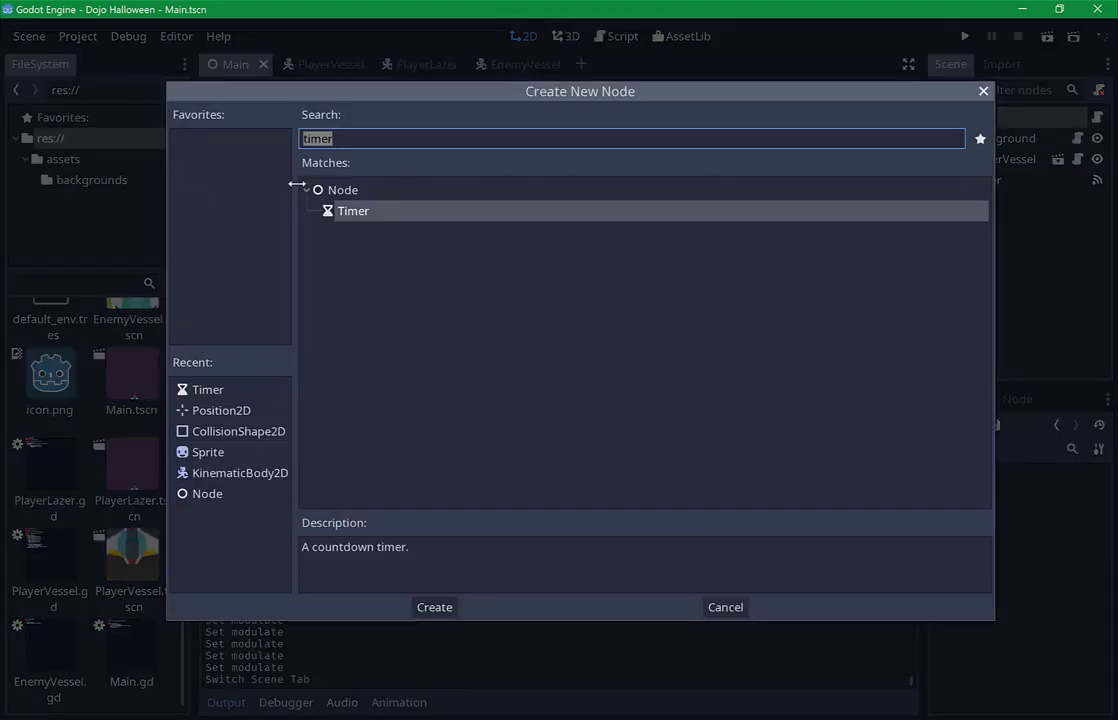
pyautogui.press('BackSpace')
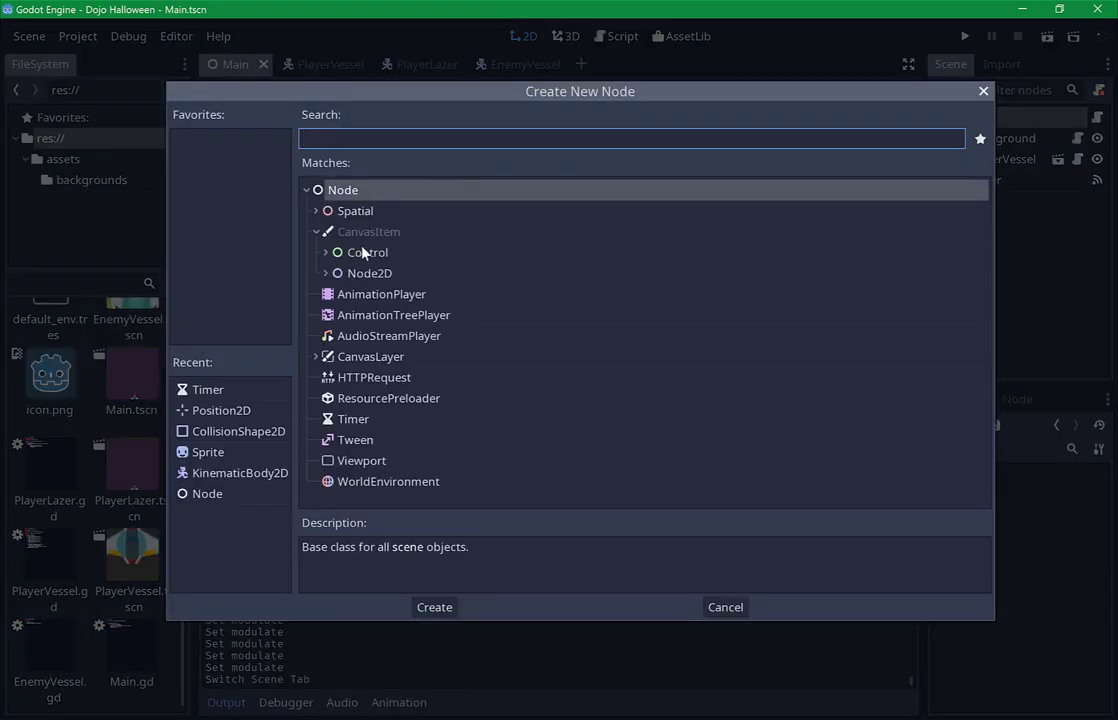
# Browse the Control > Container node types and create a PanelContainer under Main.
pyautogui.click(352, 253)
pyautogui.click(325, 253)
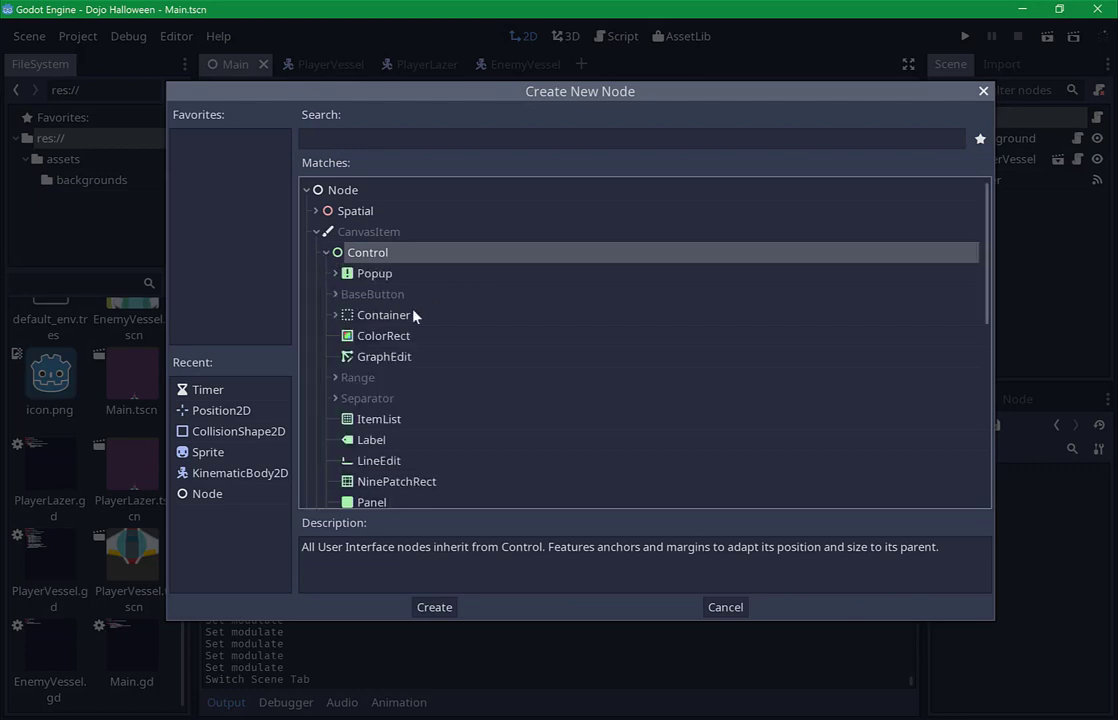
pyautogui.click(357, 315)
pyautogui.click(336, 315)
pyautogui.scroll(-3, 546, 316)
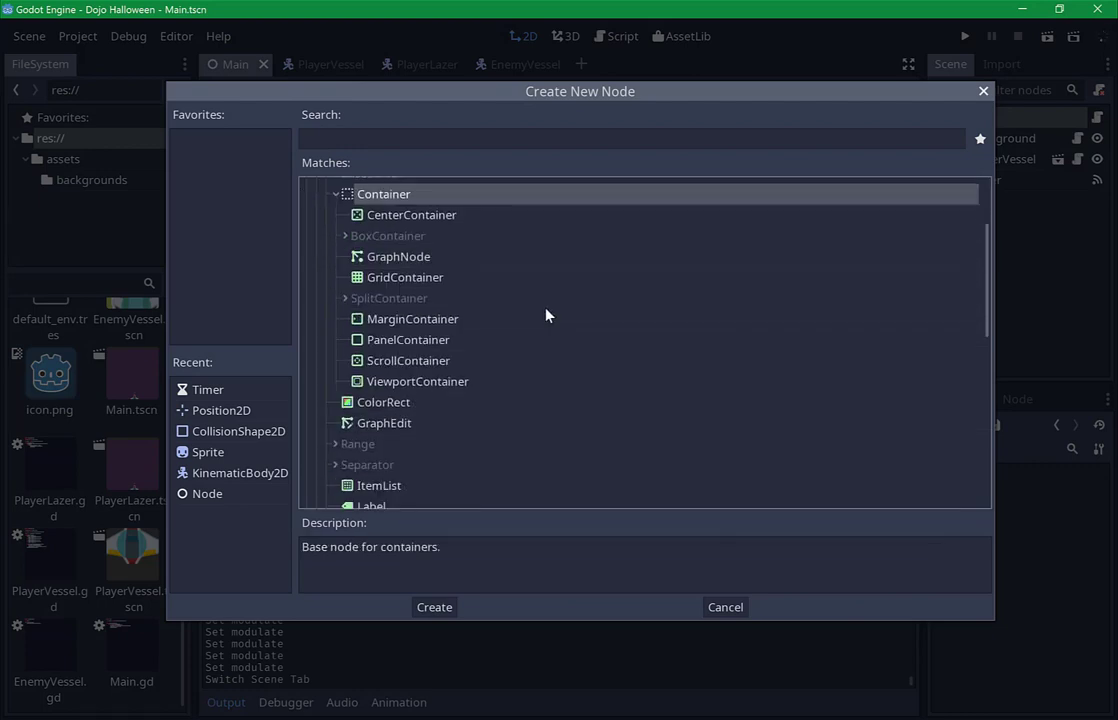
pyautogui.click(360, 340)
pyautogui.click(400, 319)
pyautogui.click(345, 298)
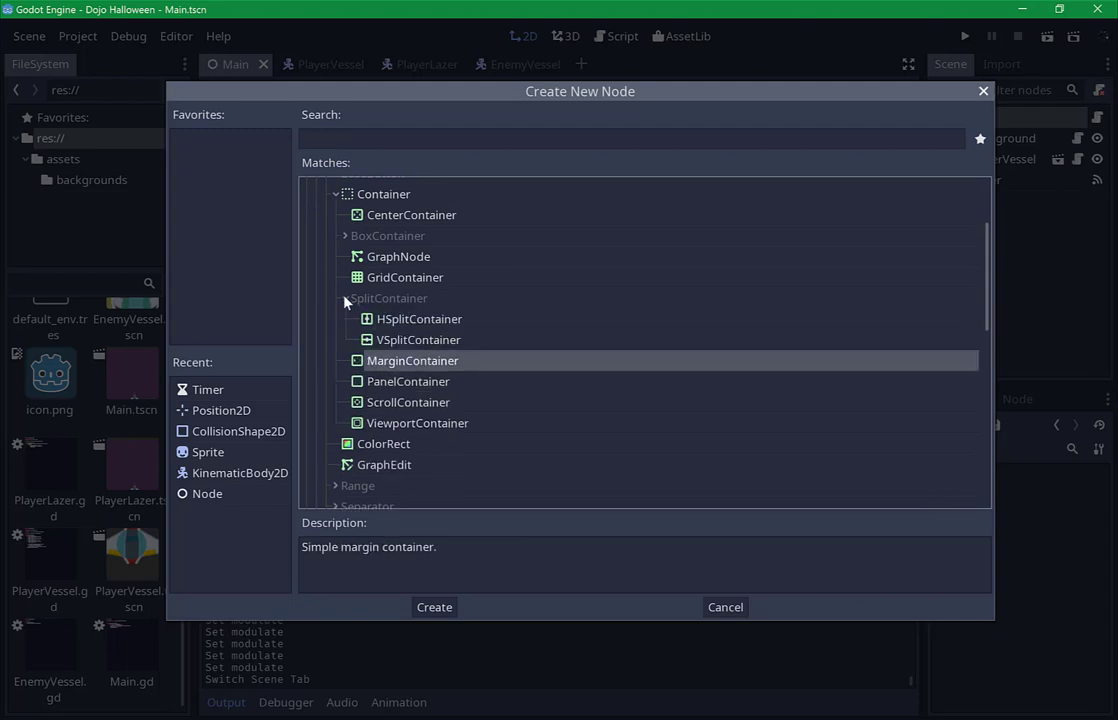
pyautogui.click(345, 298)
pyautogui.click(432, 340)
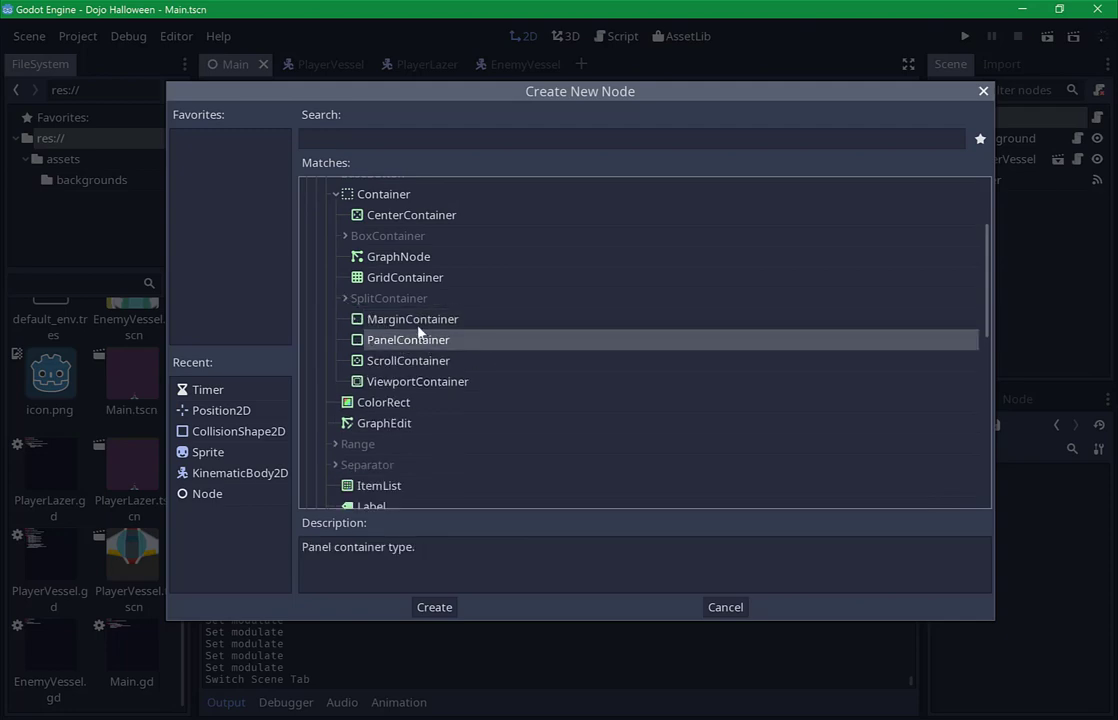
pyautogui.click(434, 607)
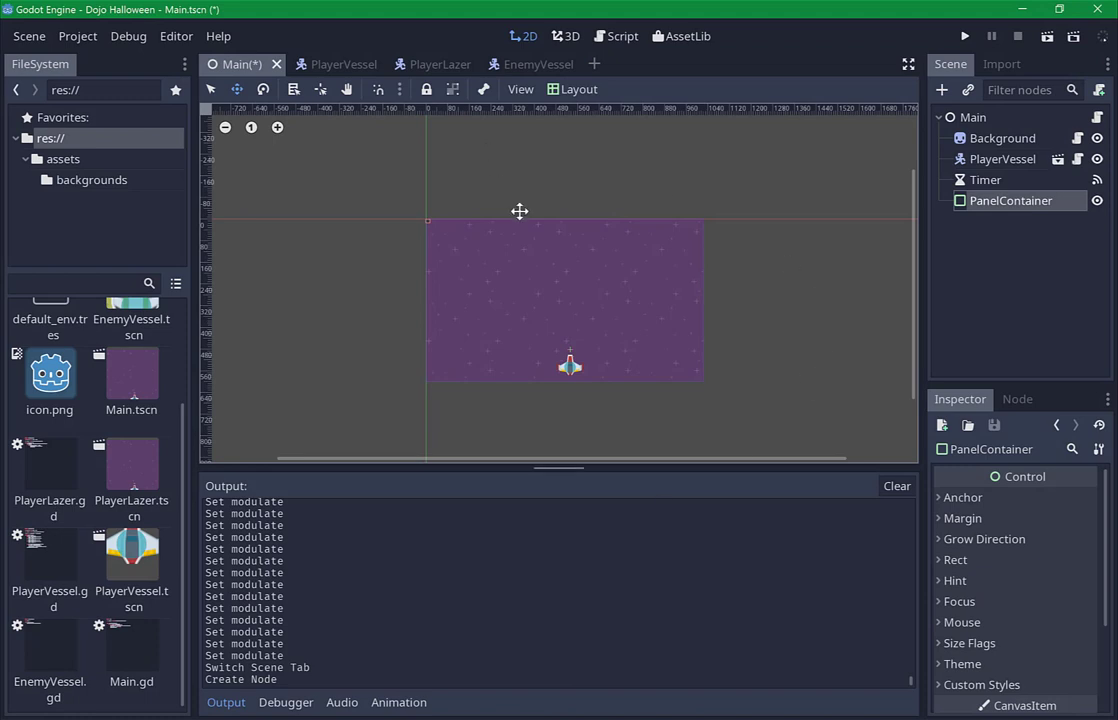
pyautogui.click(577, 90)
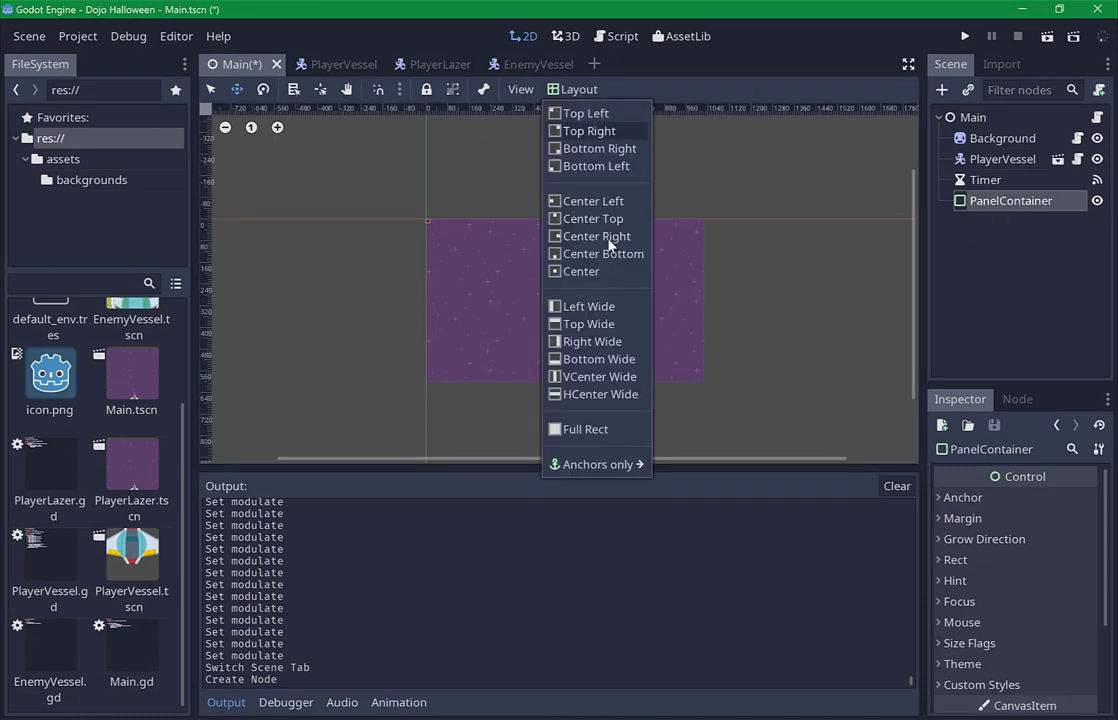
# Anchor the PanelContainer to Top Wide and add a Label child to it.
pyautogui.click(622, 326)
pyautogui.rightClick(991, 203)
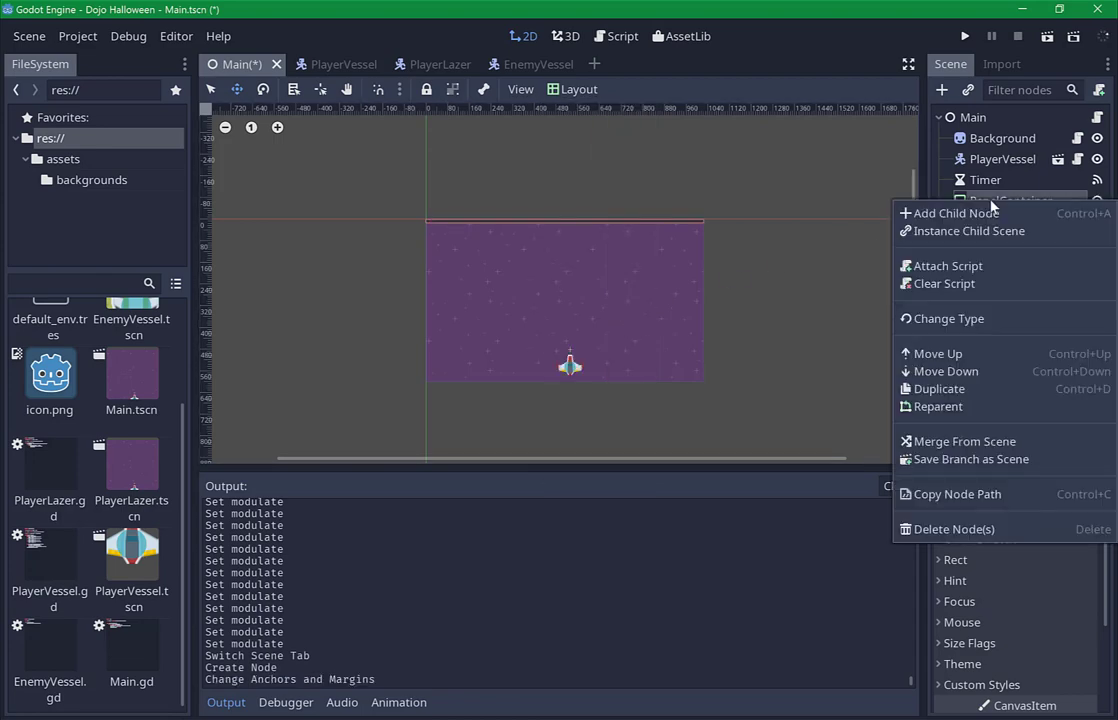
pyautogui.click(950, 214)
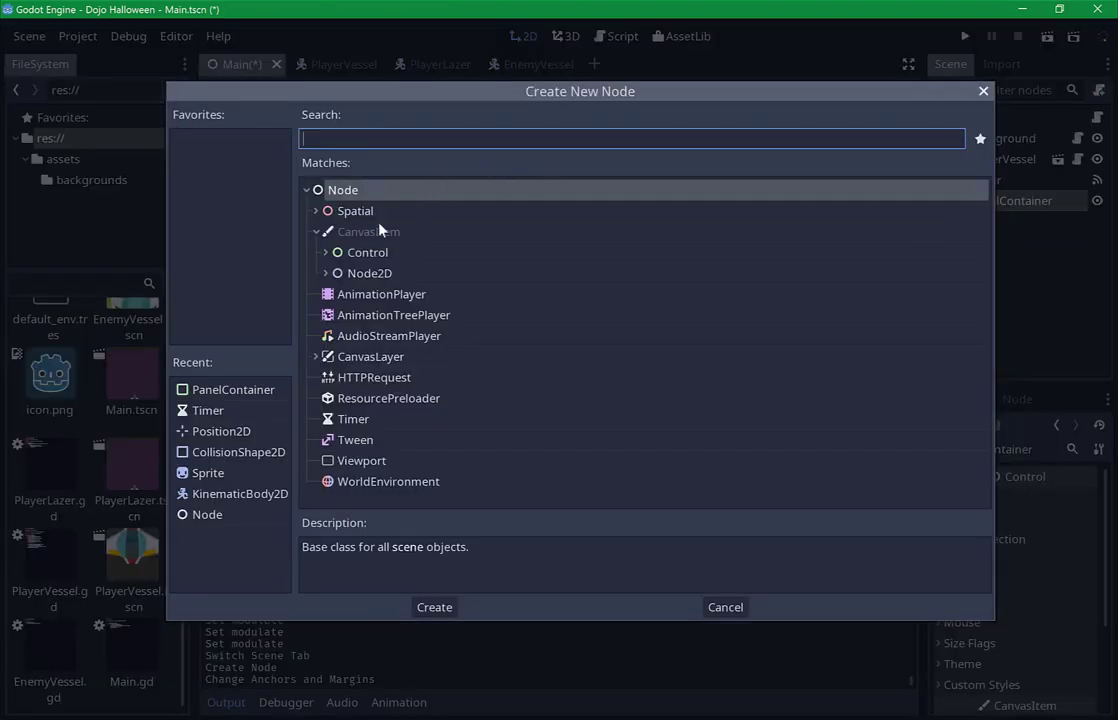
pyautogui.click(352, 255)
pyautogui.click(326, 253)
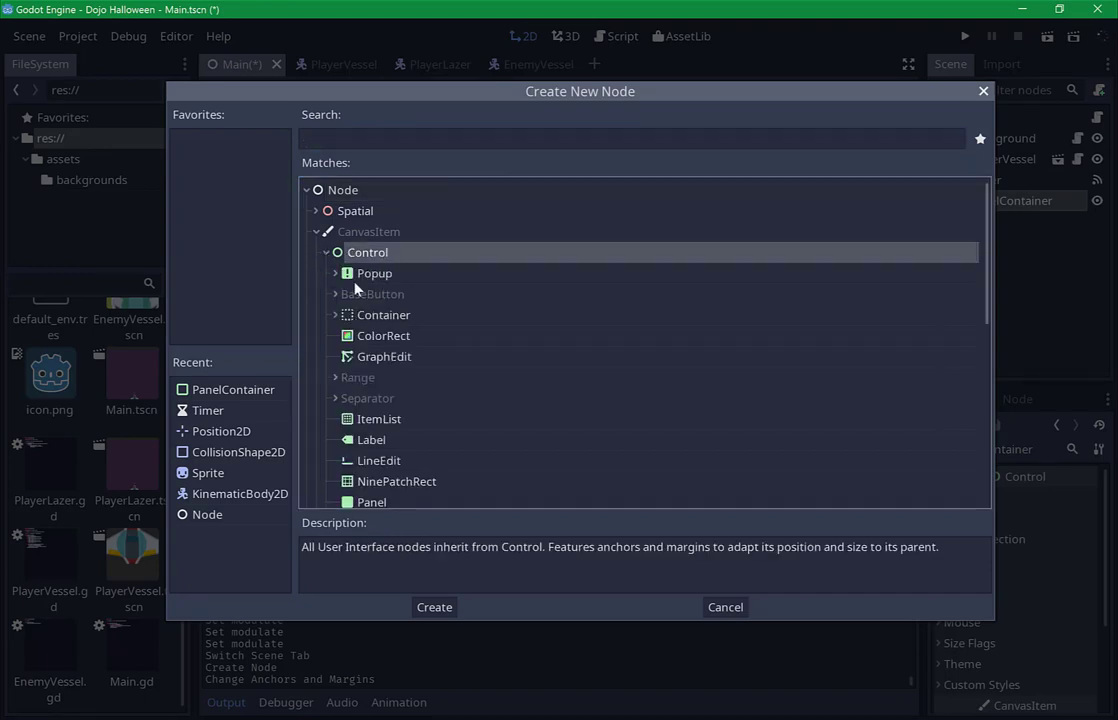
pyautogui.scroll(-3, 343, 394)
pyautogui.click(368, 360)
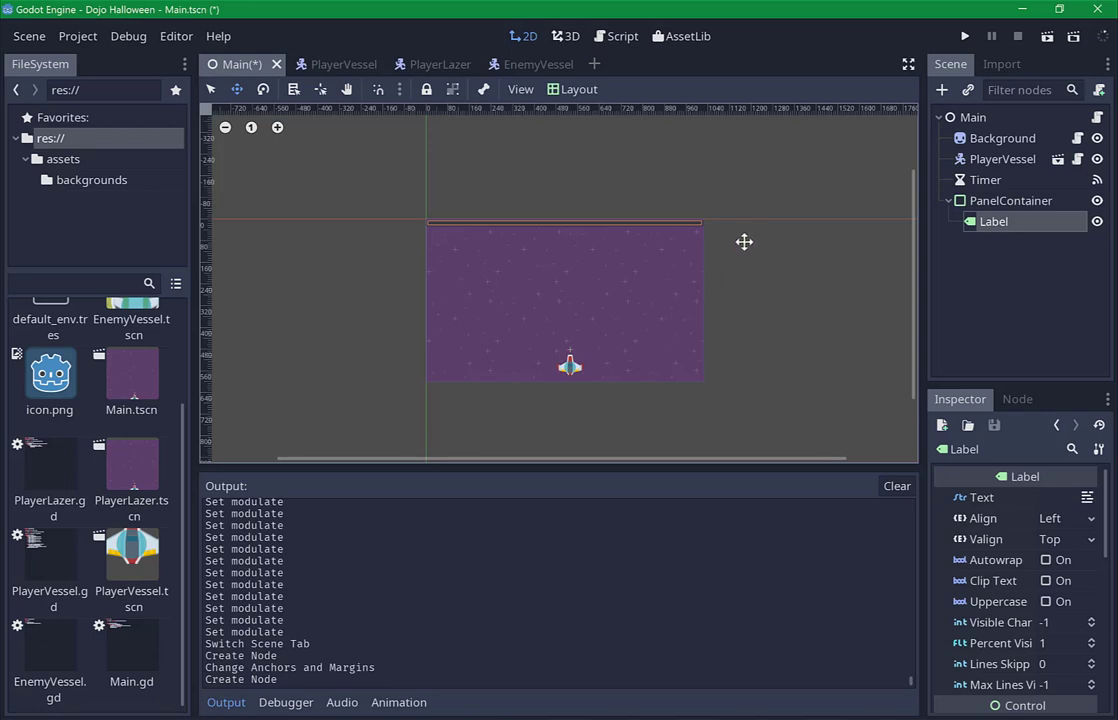
# Set the Label's text to 'Score : 0'.
pyautogui.scroll(1, 387, 229)
pyautogui.scroll(2, 479, 252)
pyautogui.scroll(2, 479, 252)
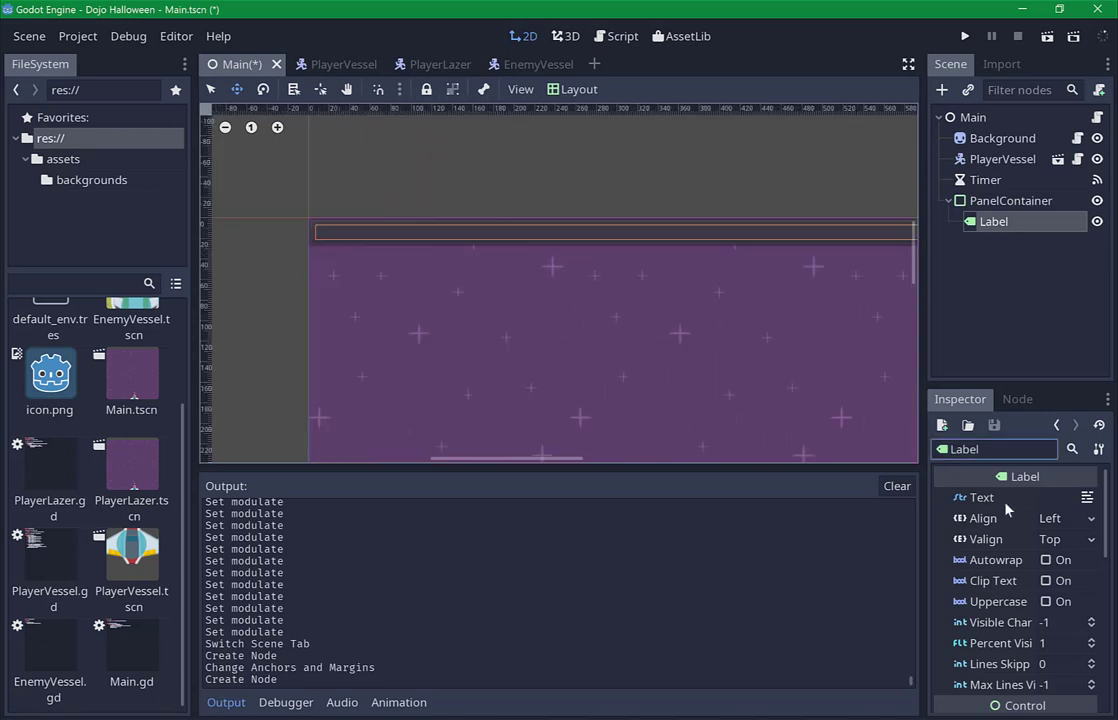
pyautogui.click(1058, 497)
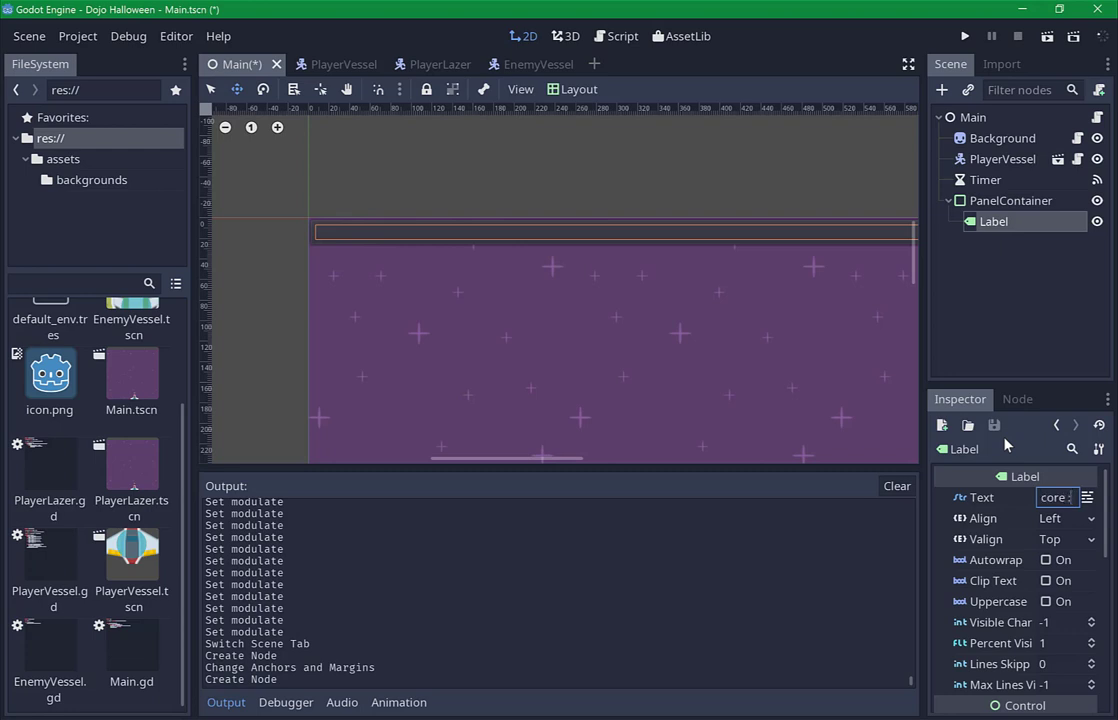
pyautogui.press('Return')
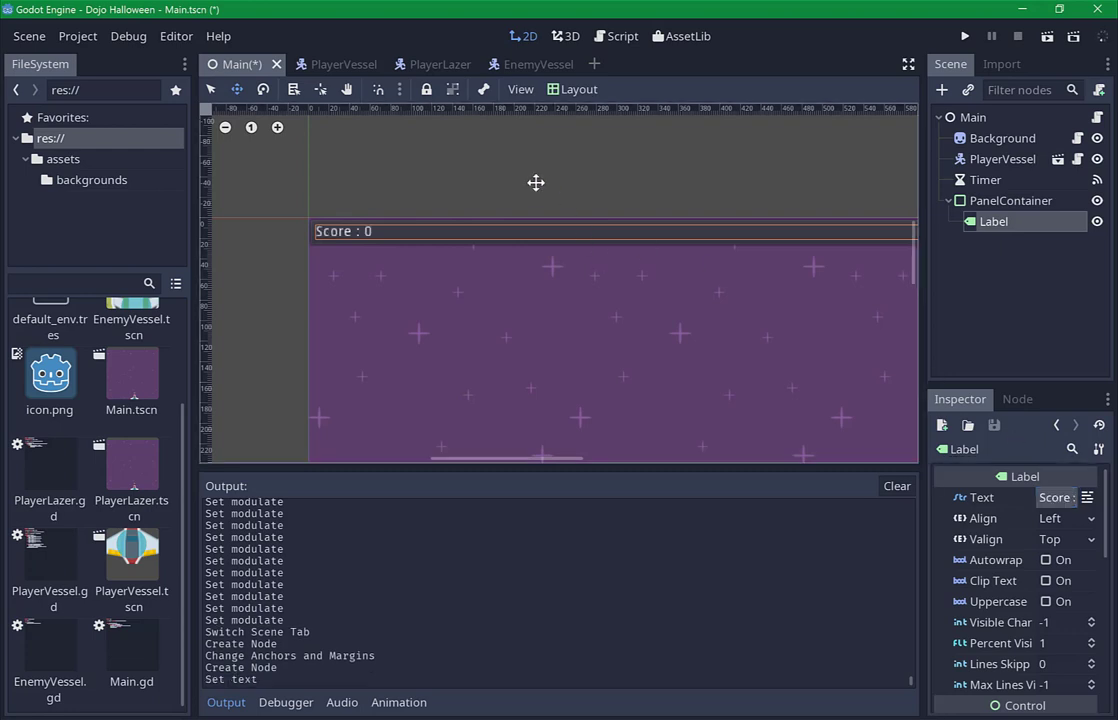
pyautogui.click(537, 182)
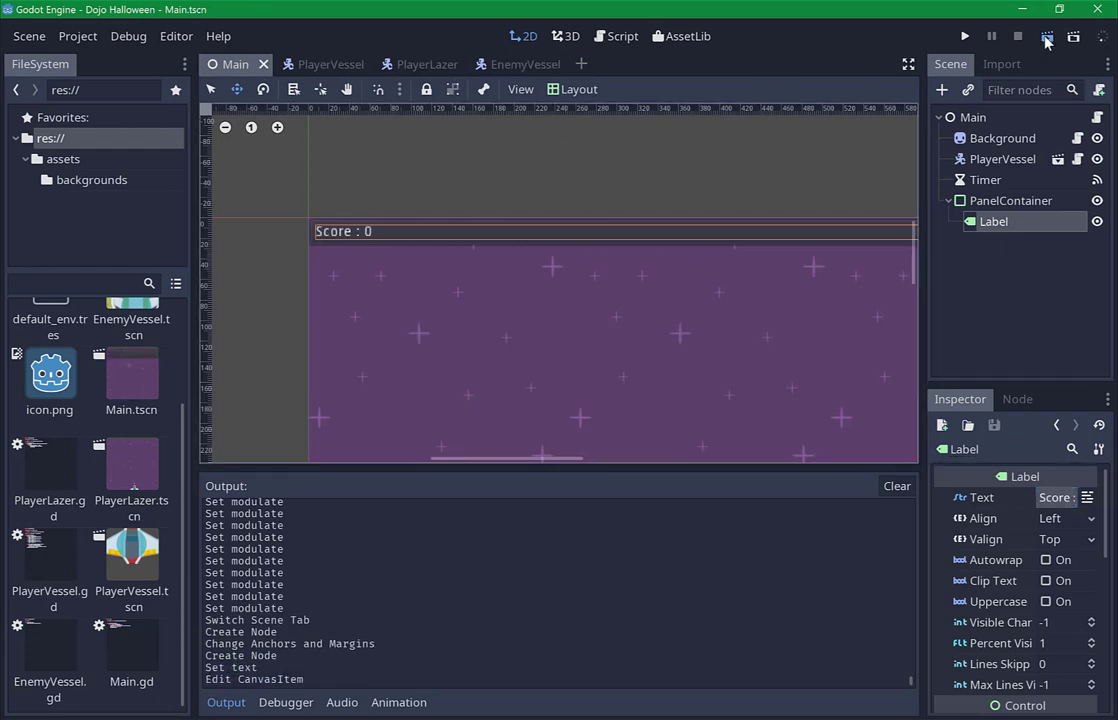
# Run the Main scene with F6, steer and fire lasers with the Score : 0 bar showing, then close the game.
pyautogui.press('F6')
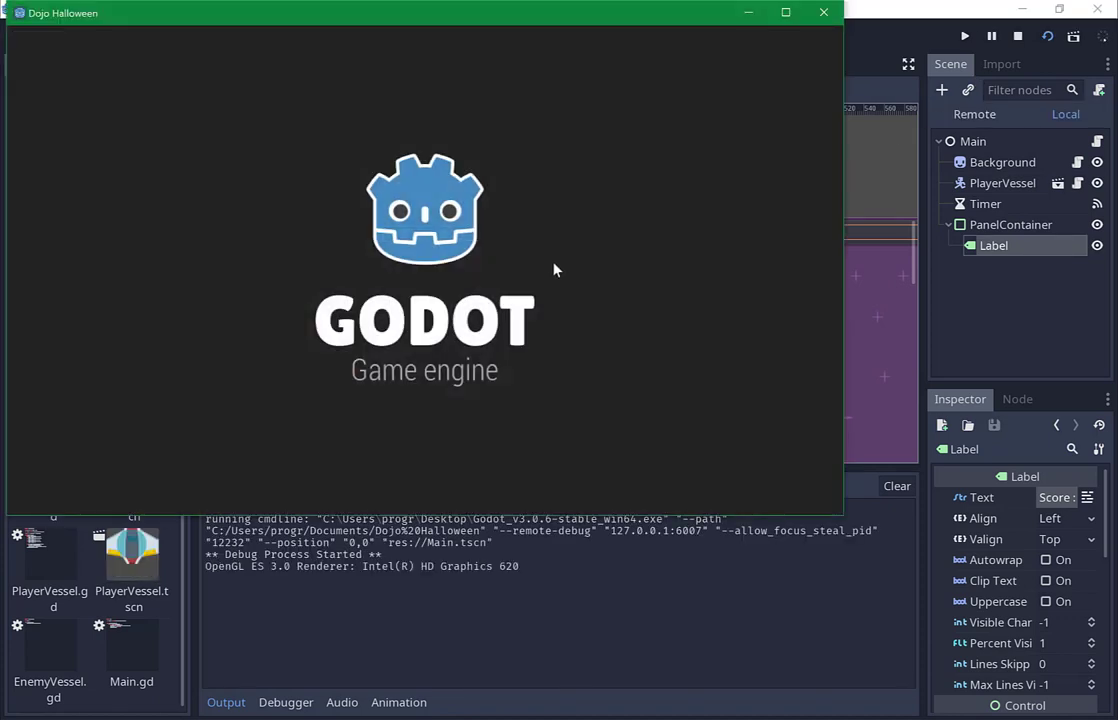
pyautogui.press('Left')
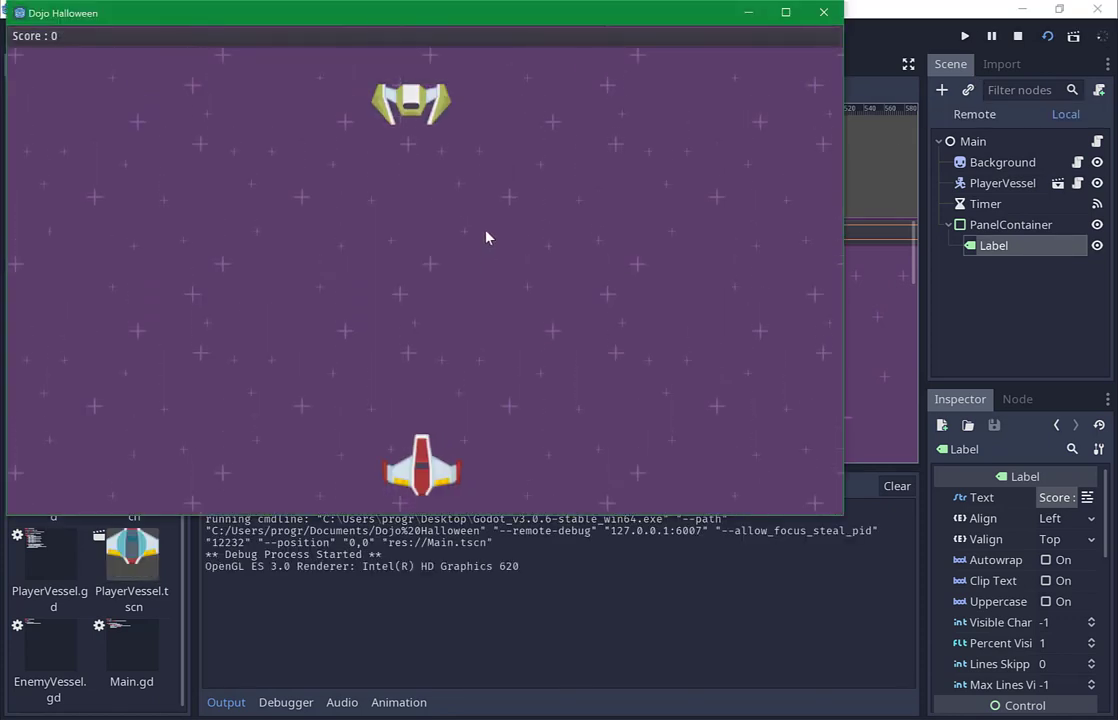
pyautogui.press('space')
pyautogui.press('Right')
pyautogui.press('space')
pyautogui.press('space')
pyautogui.press('Left')
pyautogui.press('space')
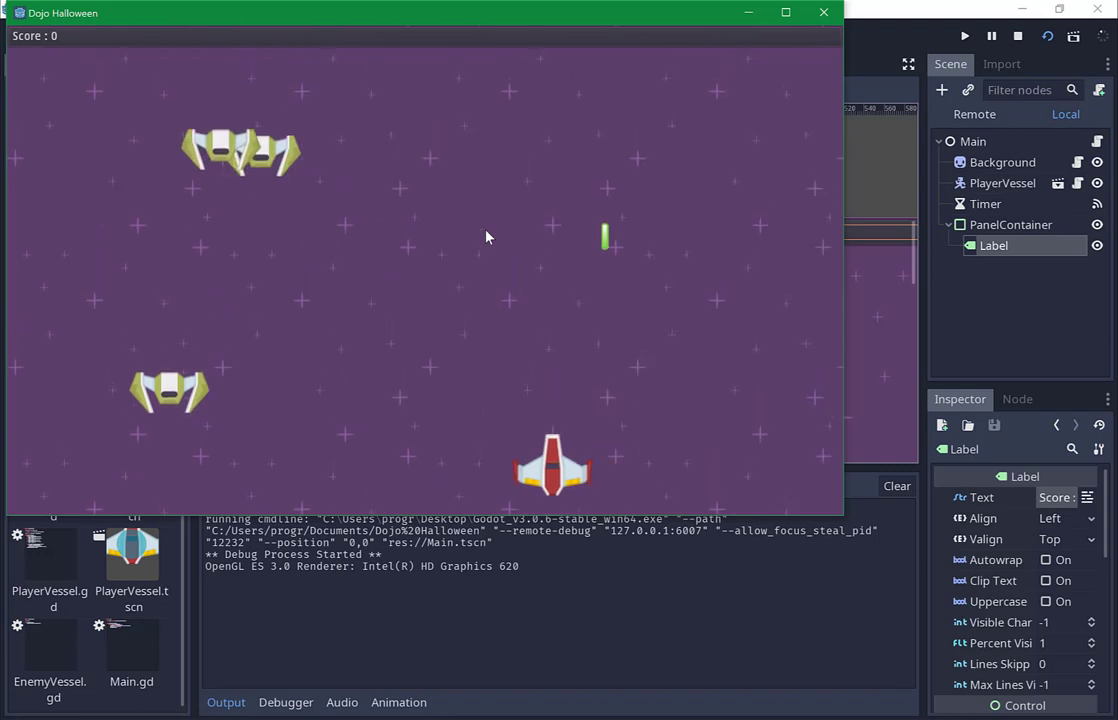
pyautogui.press('Right')
pyautogui.press('Left')
pyautogui.press('space')
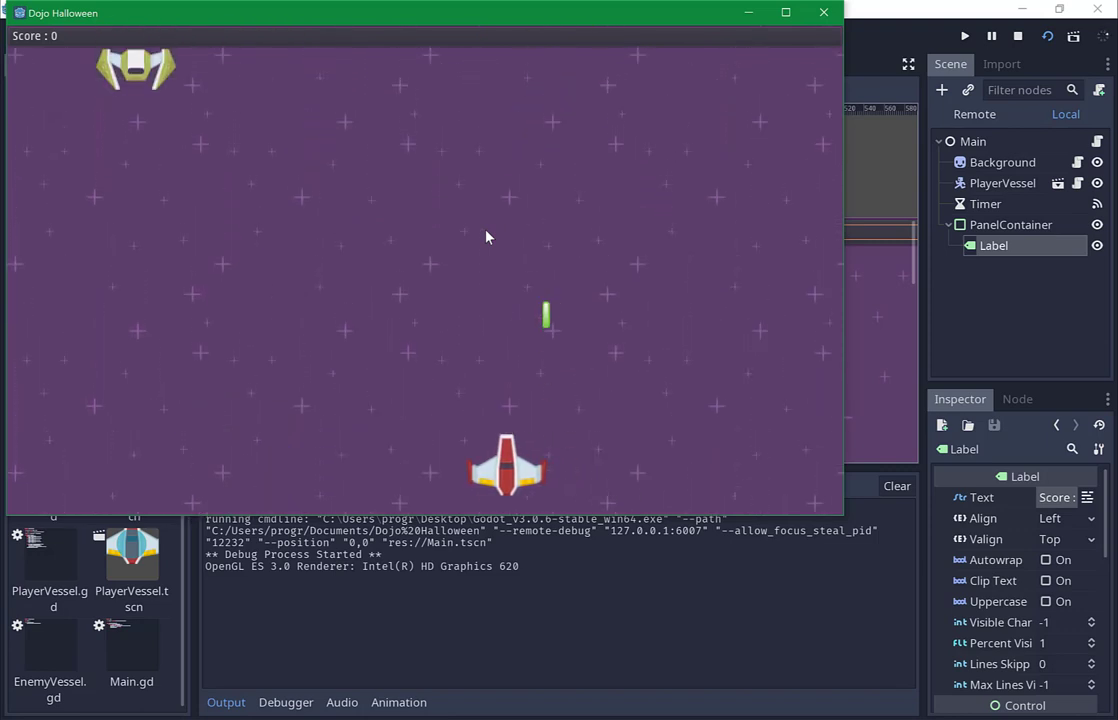
pyautogui.press('Left')
pyautogui.press('space')
pyautogui.press('Right')
pyautogui.press('space')
pyautogui.press('space')
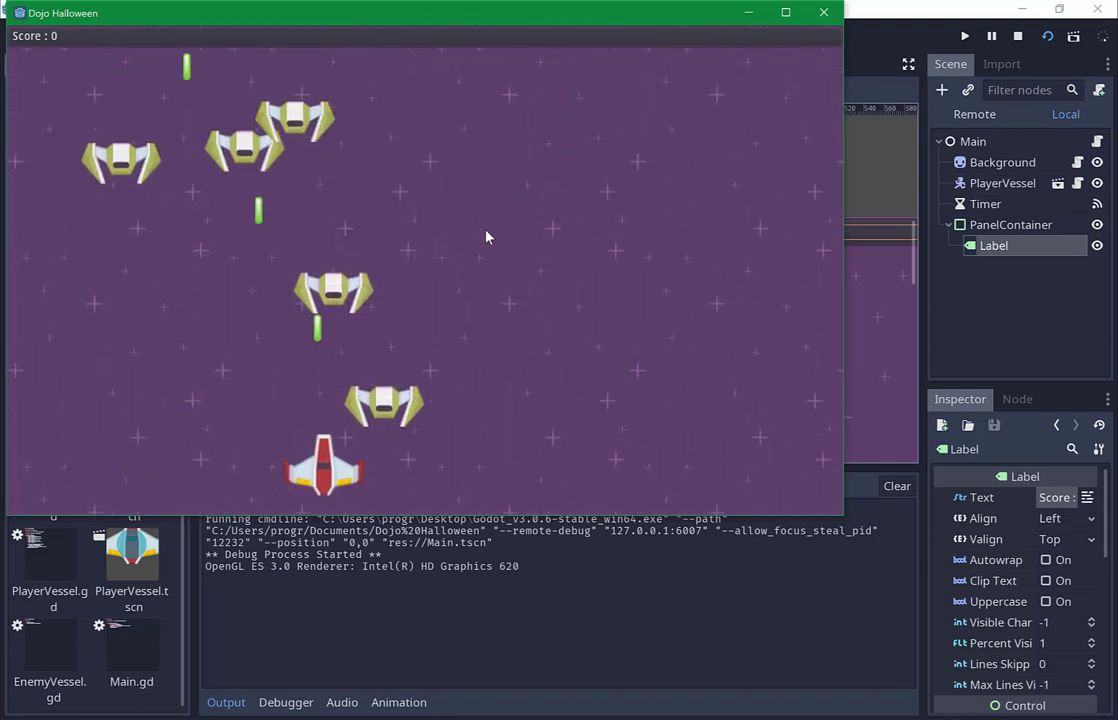
pyautogui.press('Left')
pyautogui.press('space')
pyautogui.press('space')
pyautogui.press('Right')
pyautogui.press('space')
pyautogui.press('space')
pyautogui.press('space')
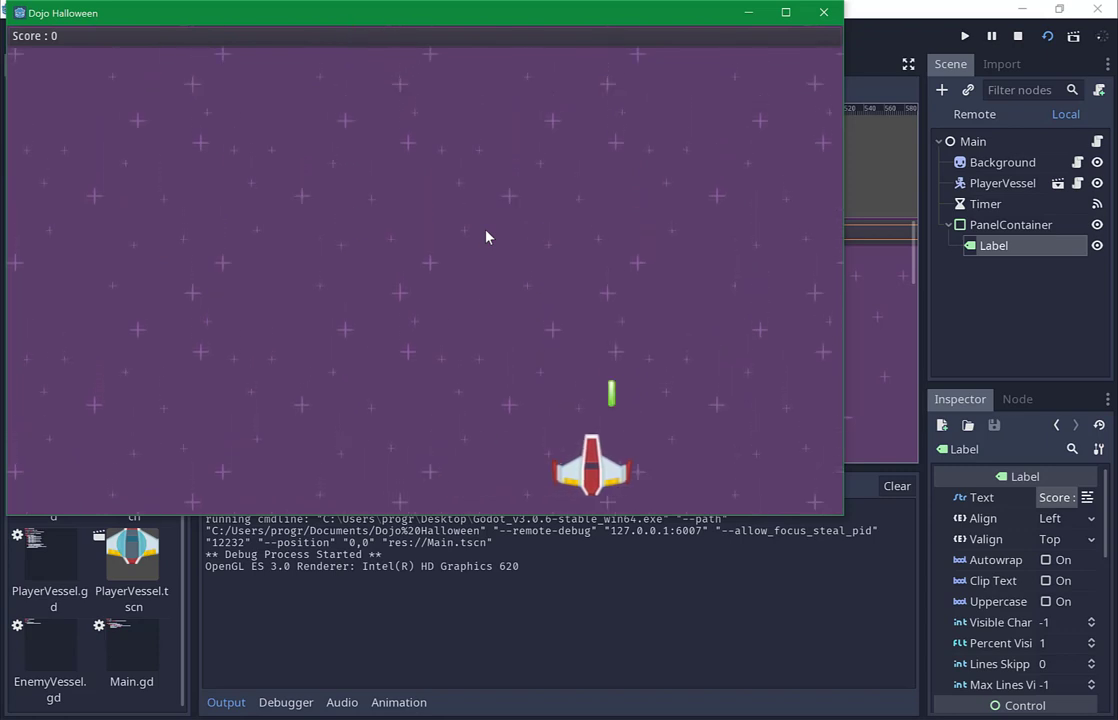
pyautogui.press('Left')
pyautogui.press('Left')
pyautogui.press('Right')
pyautogui.press('space')
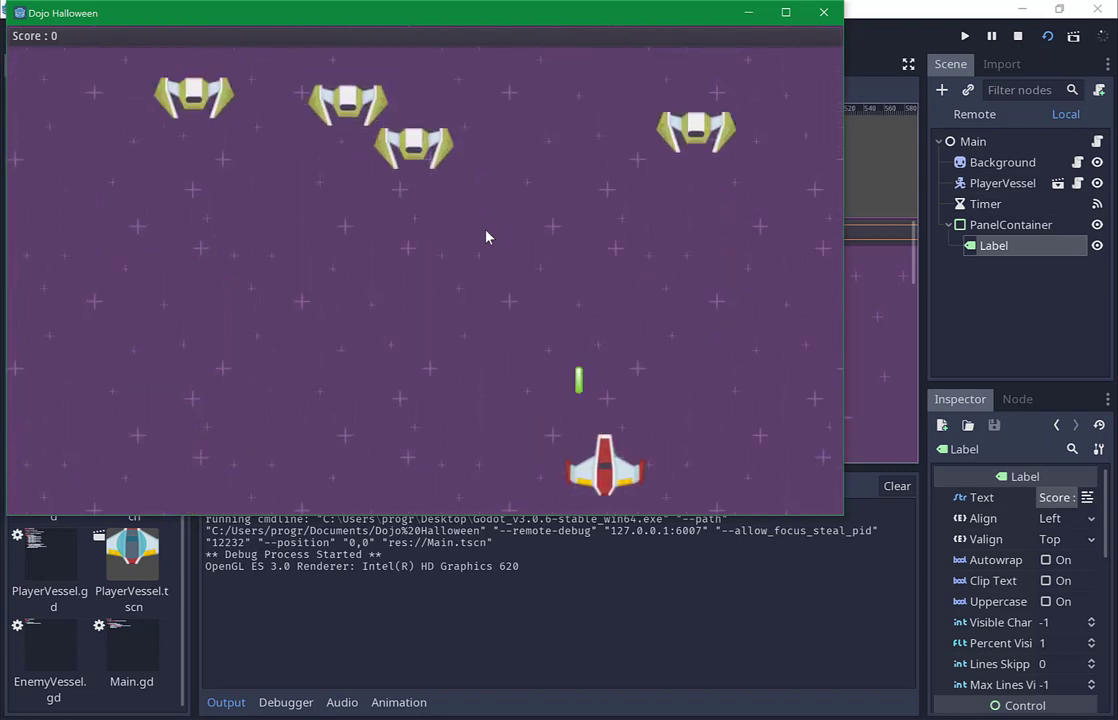
pyautogui.press('Left')
pyautogui.press('Left')
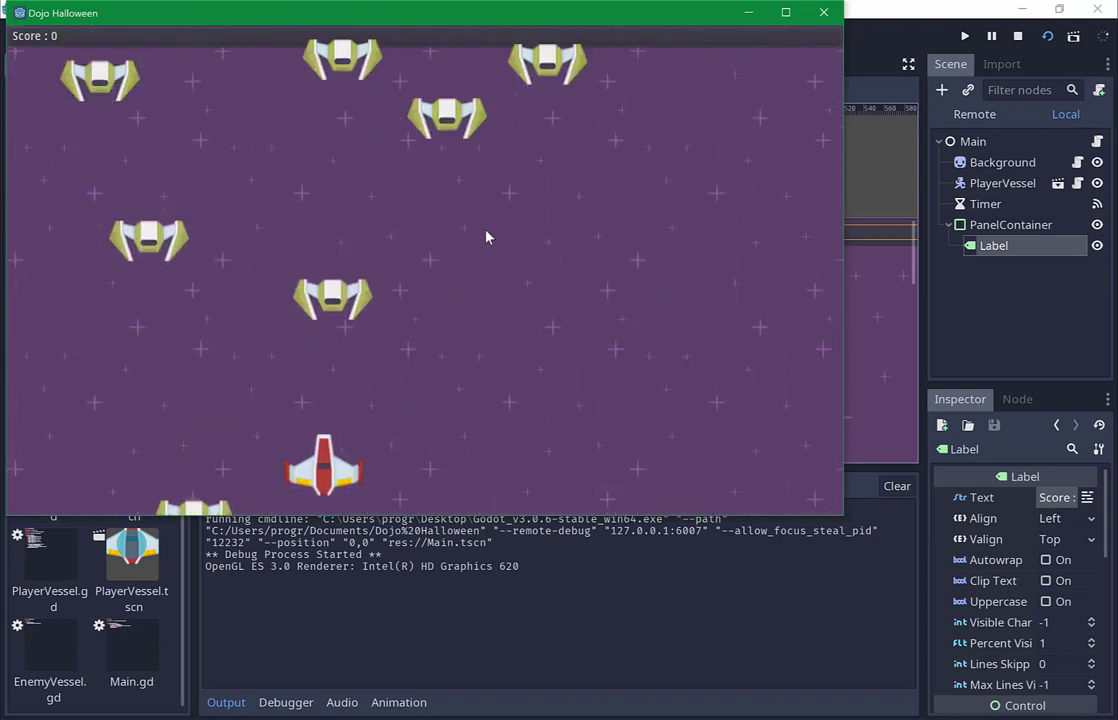
pyautogui.press('Right')
pyautogui.press('space')
pyautogui.press('Right')
pyautogui.press('space')
pyautogui.press('space')
pyautogui.press('space')
pyautogui.press('space')
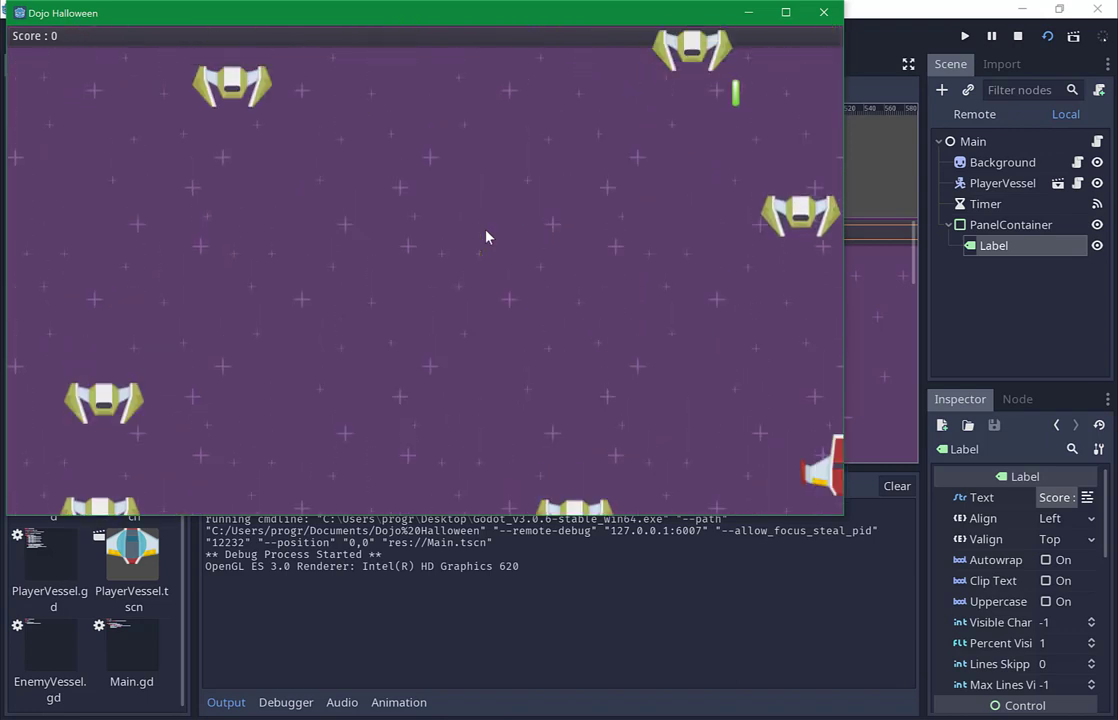
pyautogui.press('Left')
pyautogui.press('space')
pyautogui.press('space')
pyautogui.press('Left')
pyautogui.press('space')
pyautogui.press('space')
pyautogui.press('Left')
pyautogui.press('space')
pyautogui.press('Right')
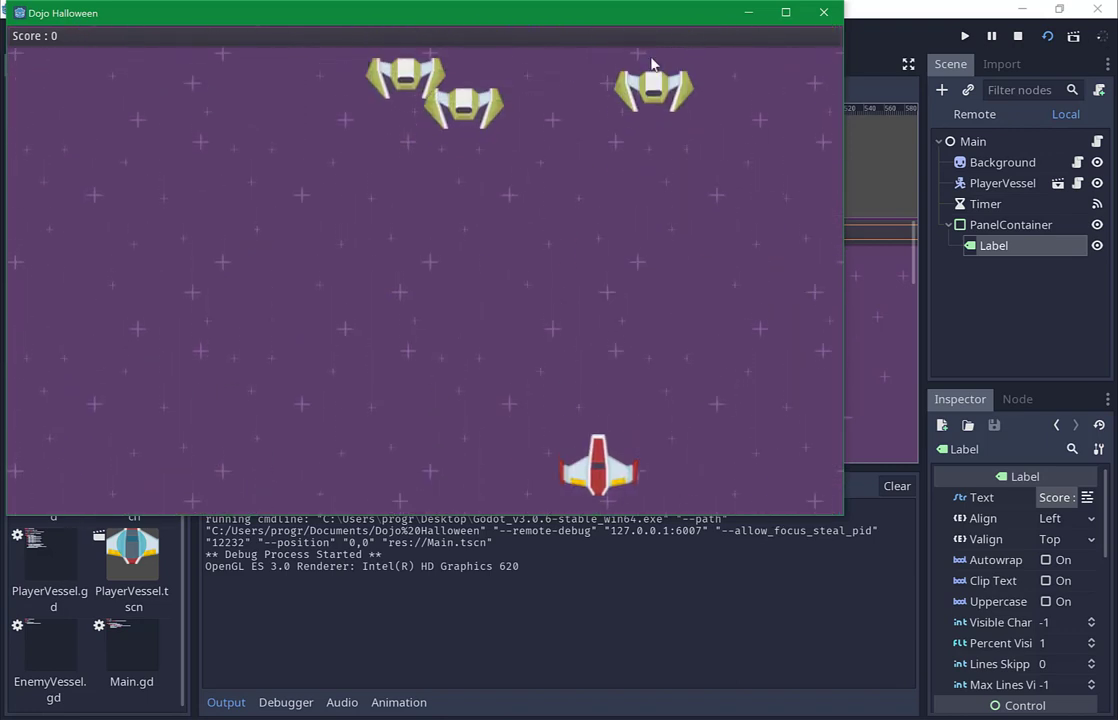
pyautogui.click(825, 12)
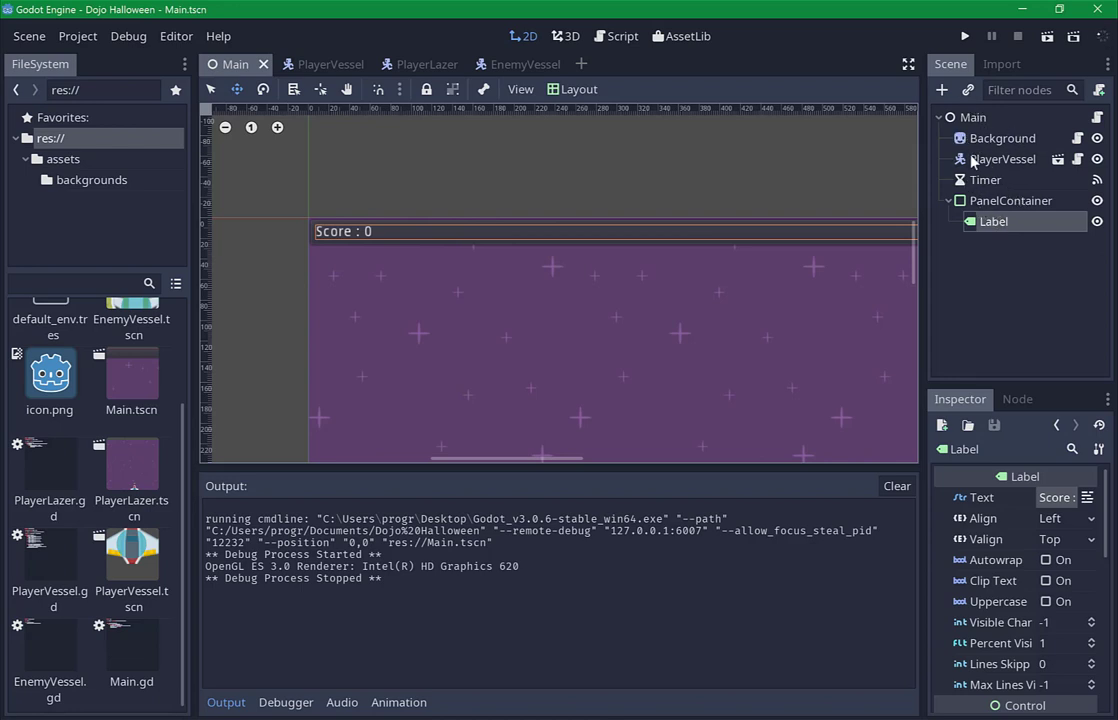
# Add a CanvasLayer node under Main and drag the PanelContainer with its Score label into it.
pyautogui.click(1007, 203)
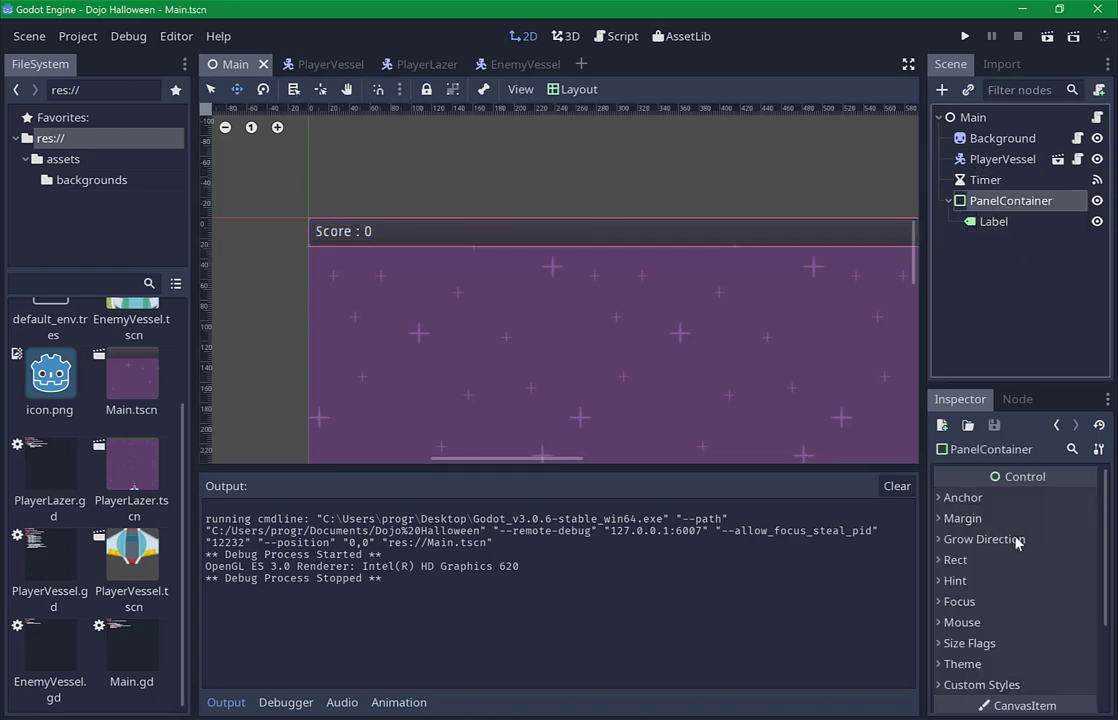
pyautogui.scroll(-3, 1088, 590)
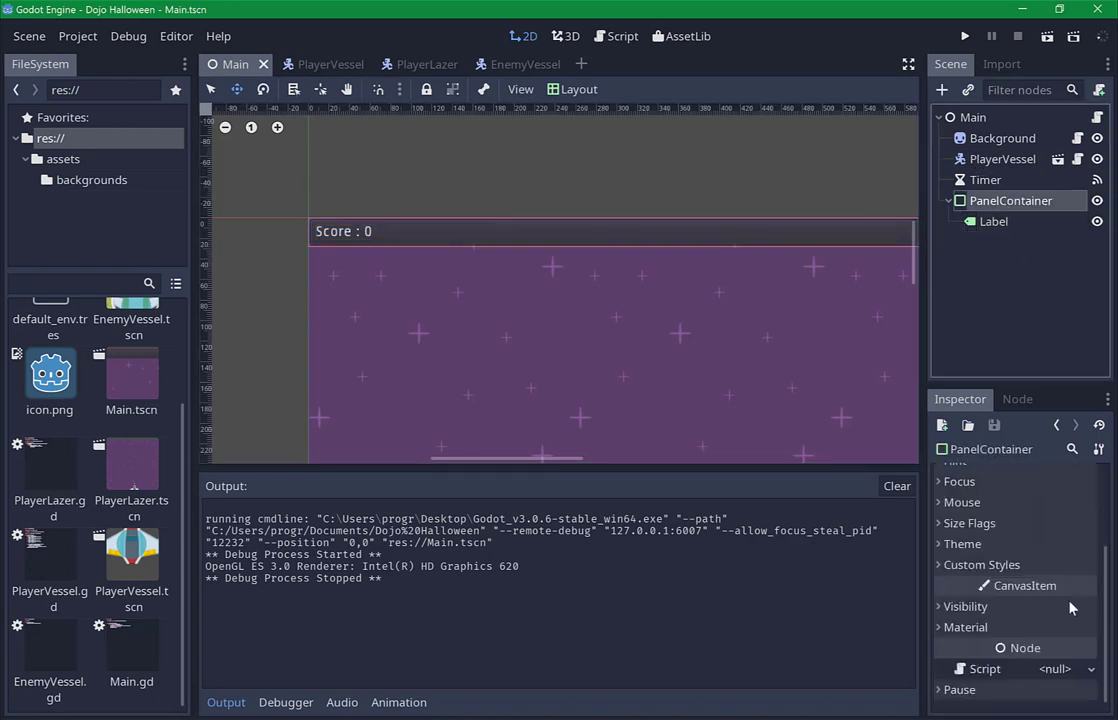
pyautogui.scroll(3, 1070, 600)
pyautogui.click(968, 120)
pyautogui.click(942, 90)
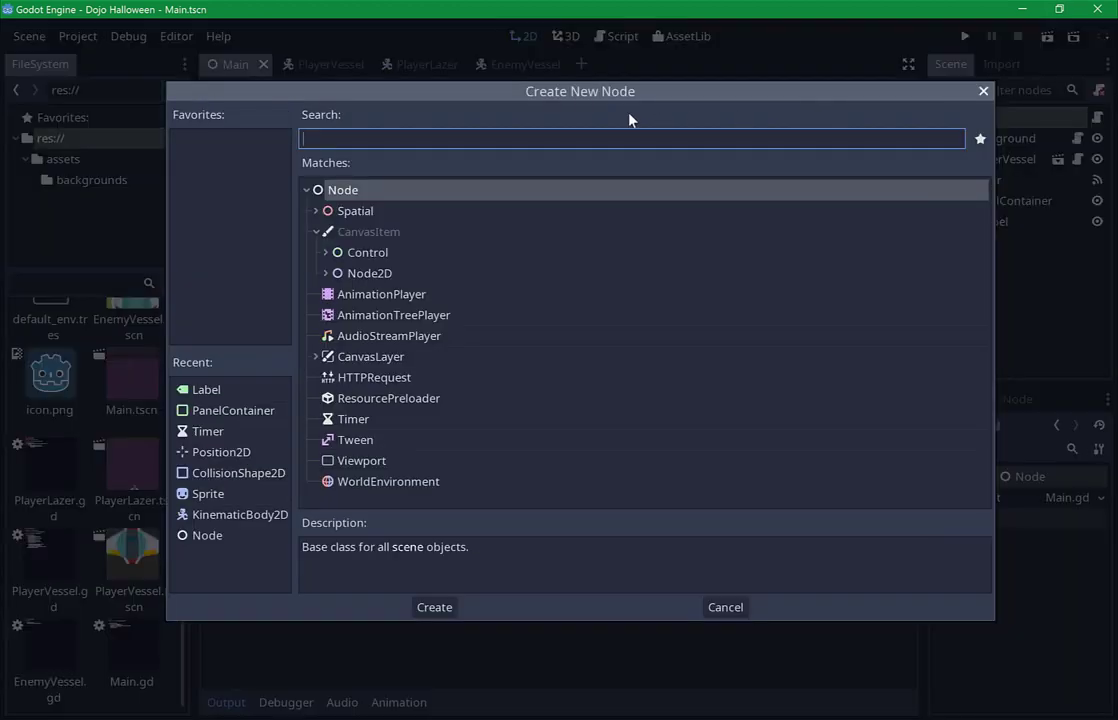
pyautogui.write('layer')
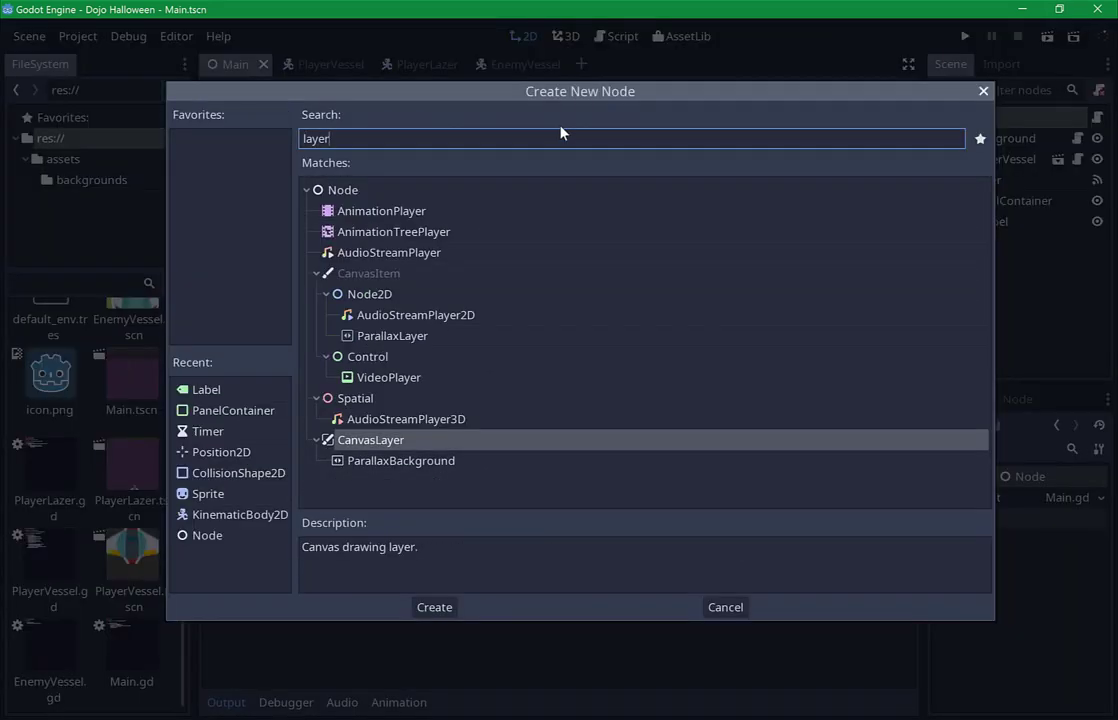
pyautogui.click(388, 463)
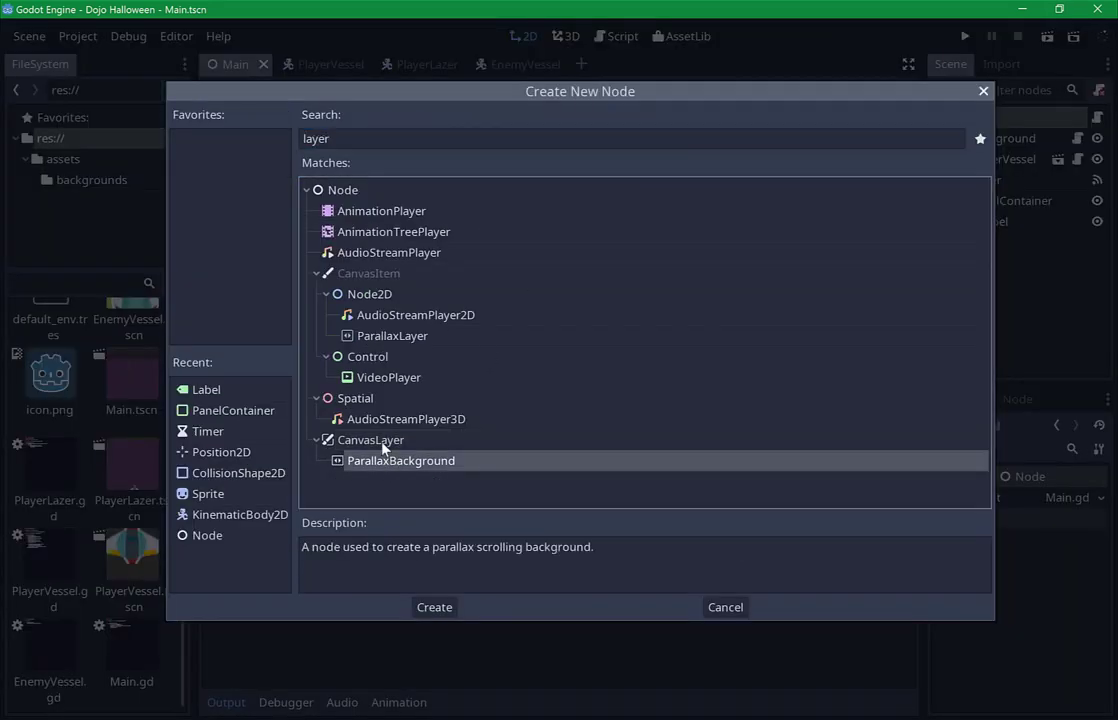
pyautogui.press('Up')
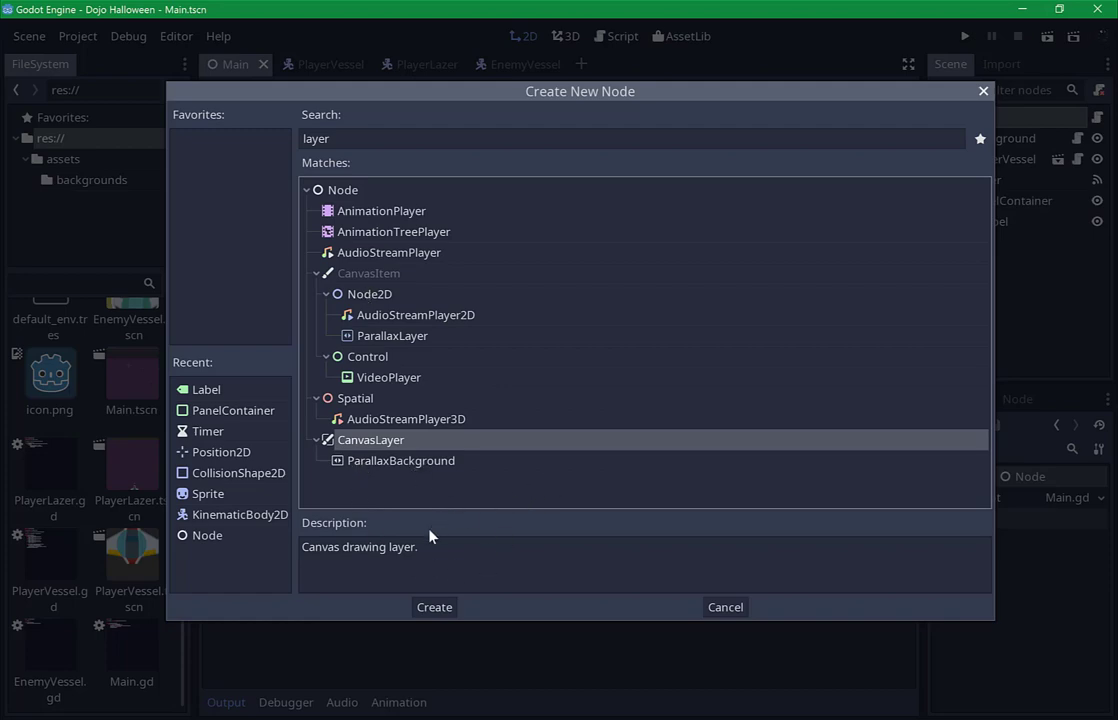
pyautogui.click(434, 607)
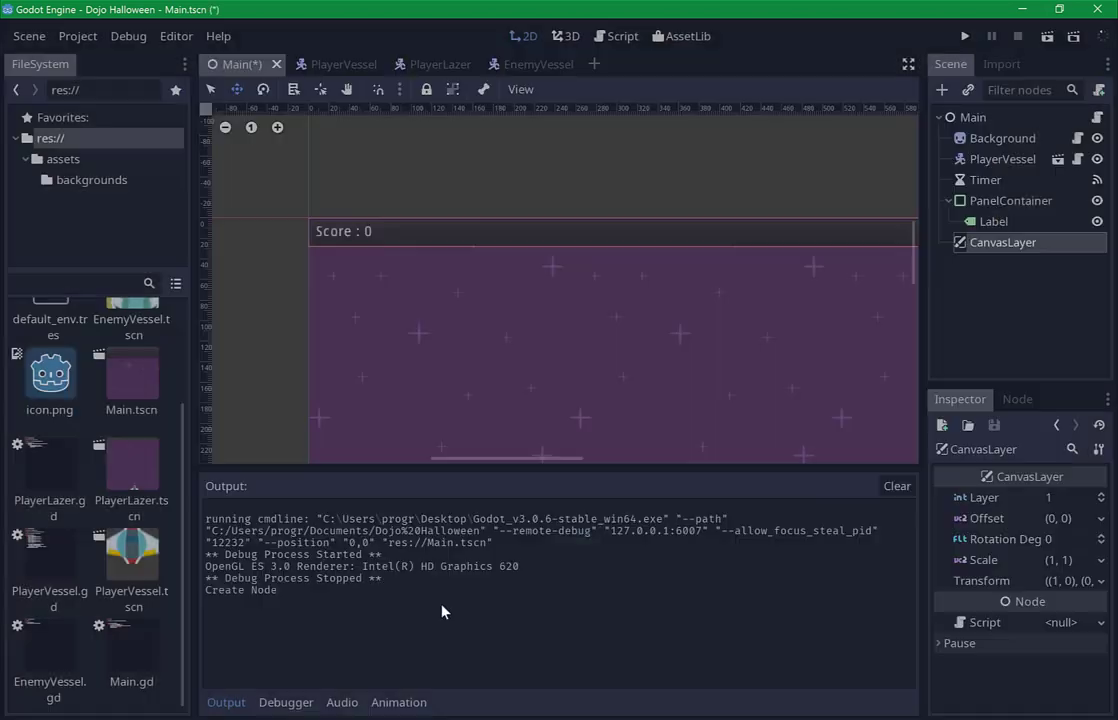
pyautogui.moveTo(1002, 204); pyautogui.dragTo(991, 246)
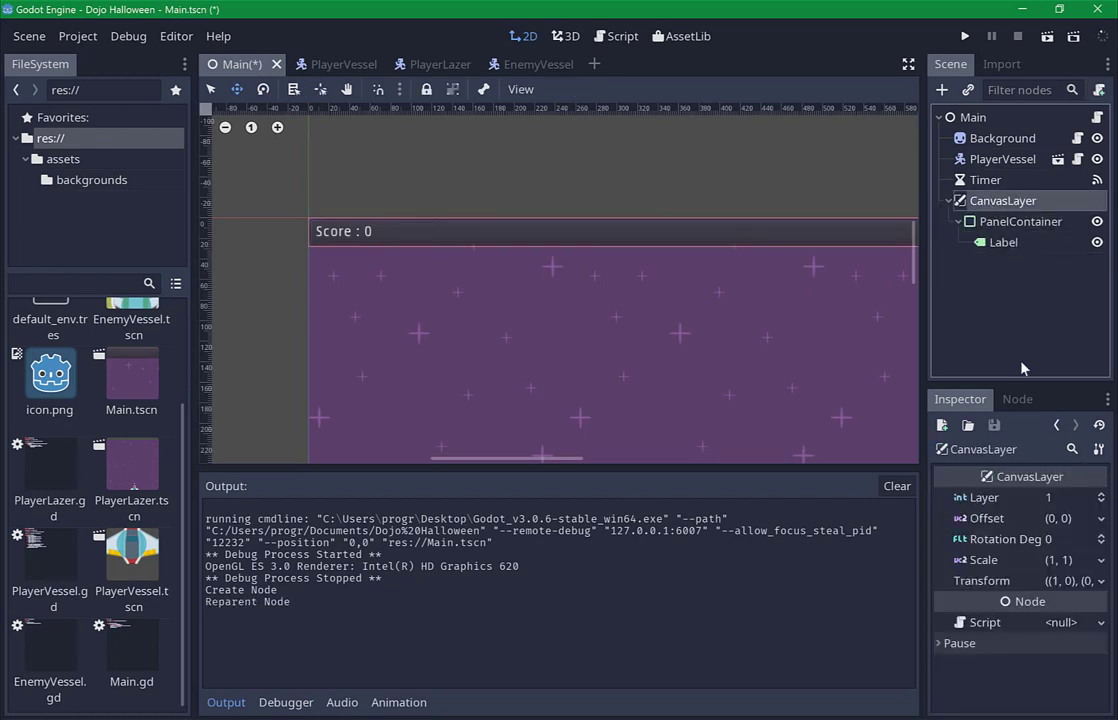
pyautogui.hotkey('ctrl', 's')
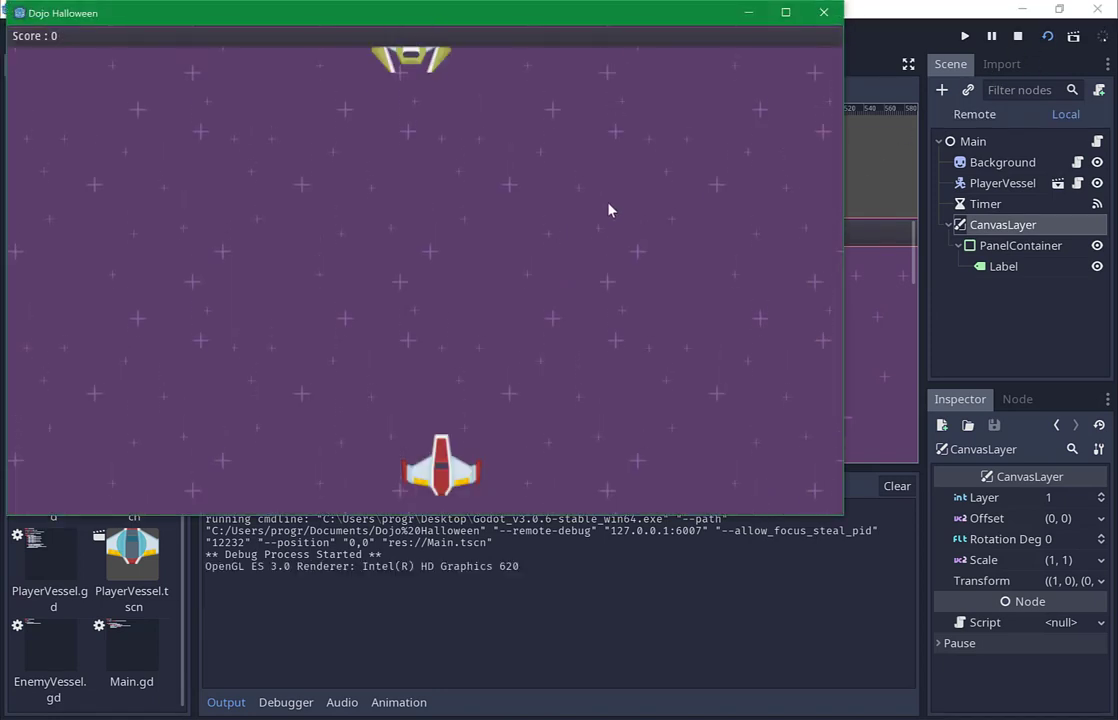
pyautogui.press('space')
pyautogui.press('Right')
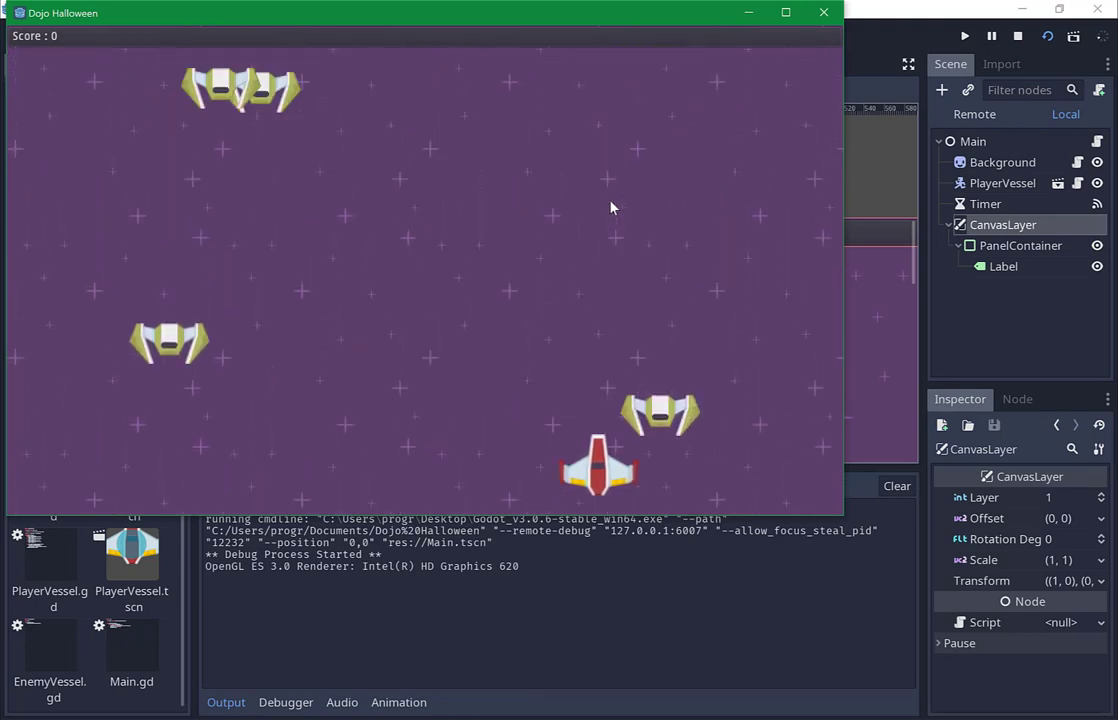
pyautogui.press('Left')
pyautogui.press('Left')
pyautogui.press('Right')
pyautogui.press('Left')
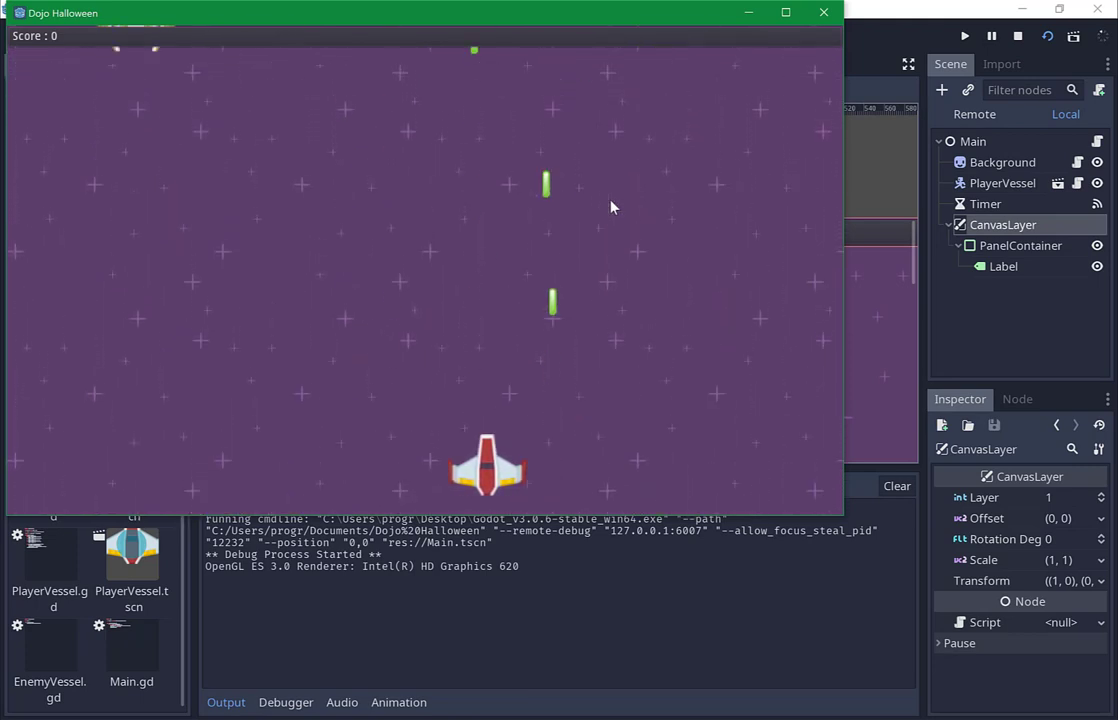
pyautogui.press('Left')
pyautogui.press('Right')
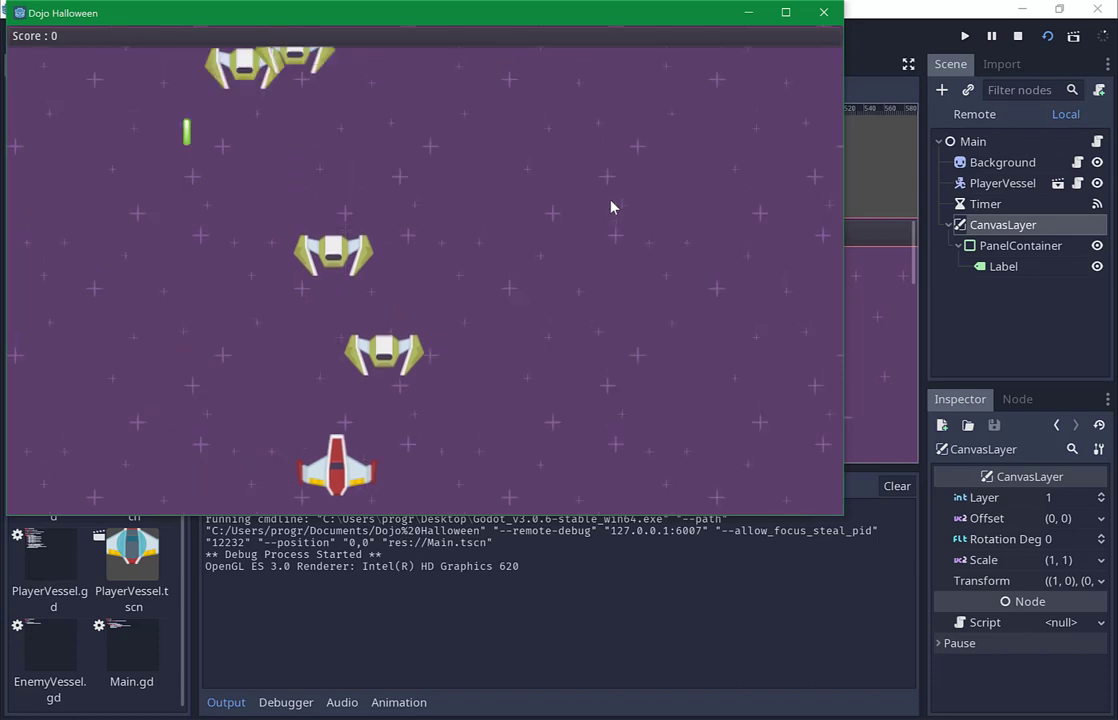
pyautogui.press('Left')
pyautogui.press('Left')
pyautogui.press('Right')
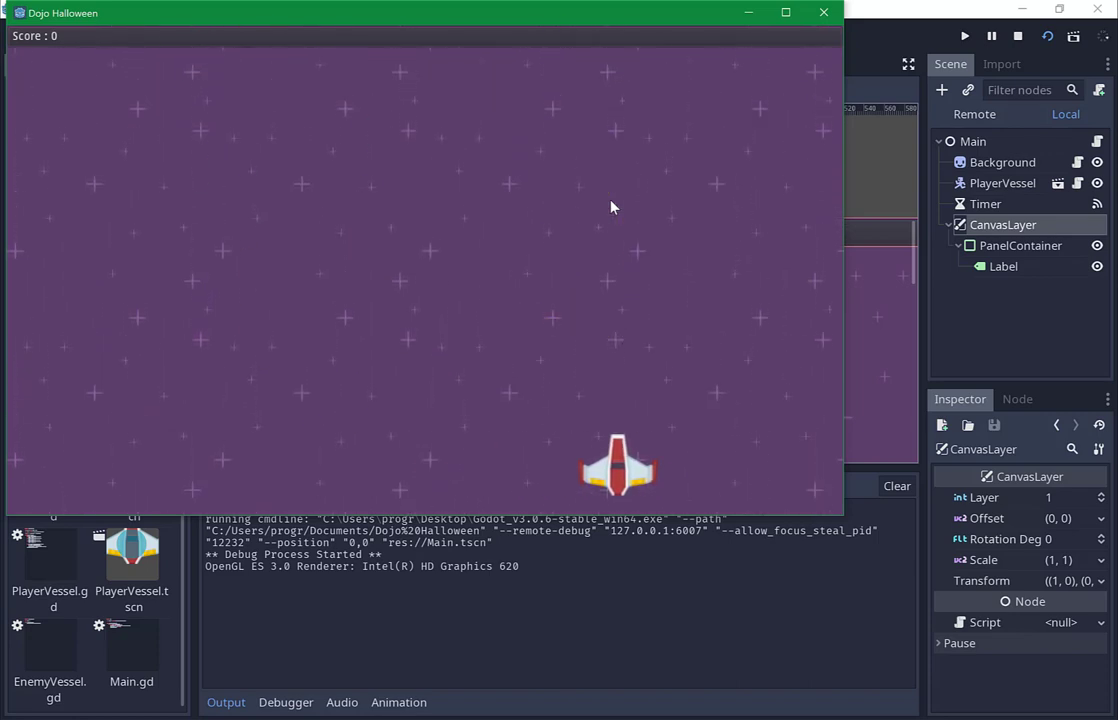
pyautogui.press('Left')
pyautogui.press('Left')
pyautogui.press('Right')
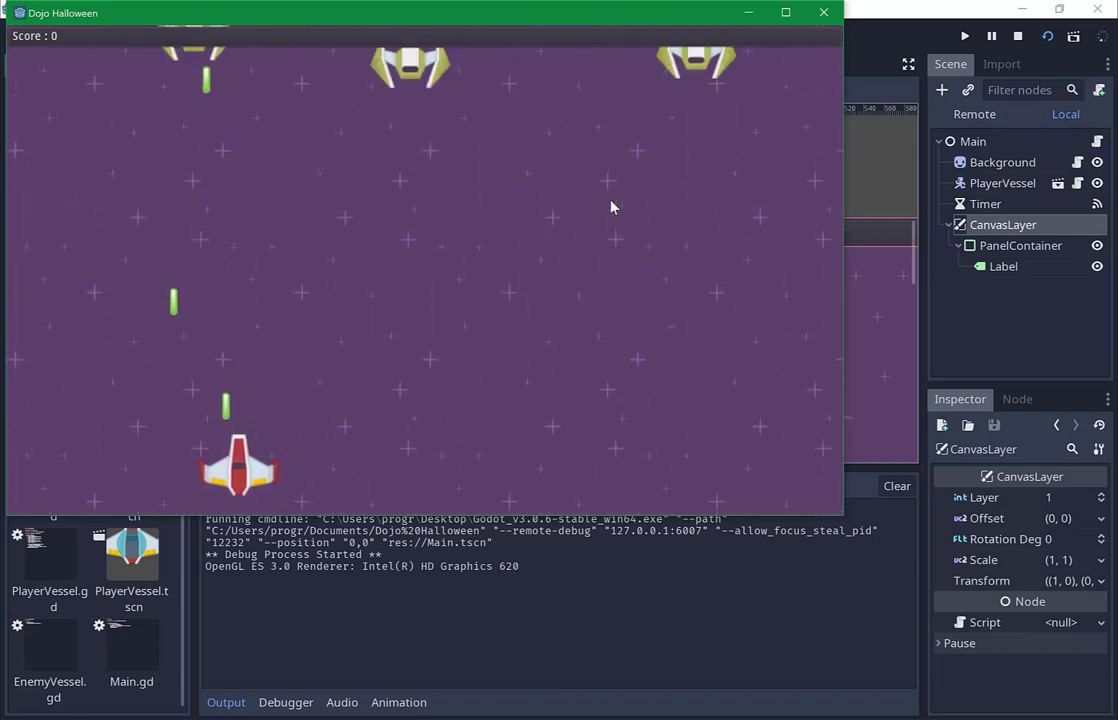
pyautogui.press('Right')
pyautogui.press('Left')
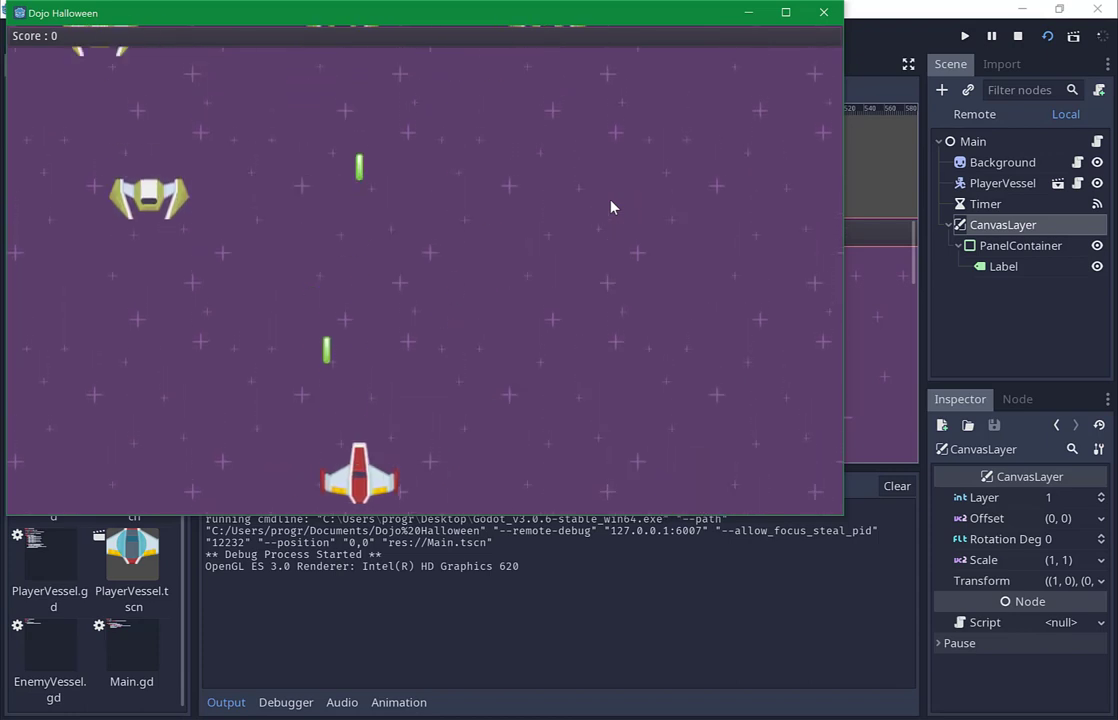
pyautogui.press('Left')
pyautogui.press('Right')
pyautogui.press('Left')
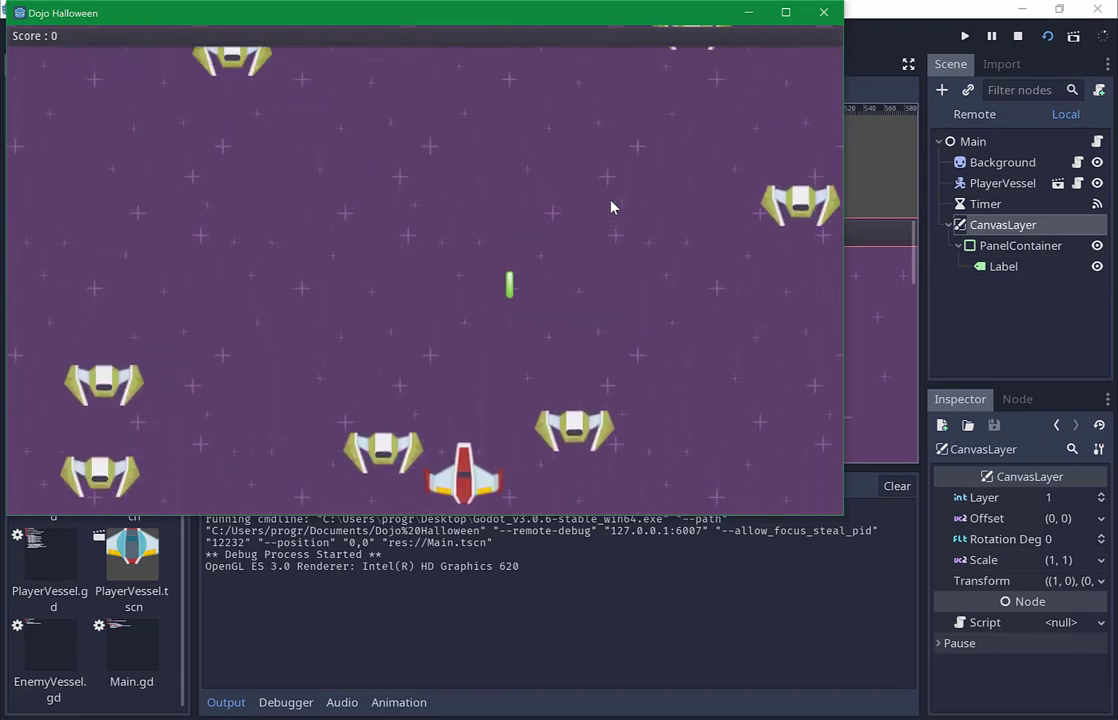
pyautogui.press('Left')
pyautogui.press('Right')
pyautogui.press('Left')
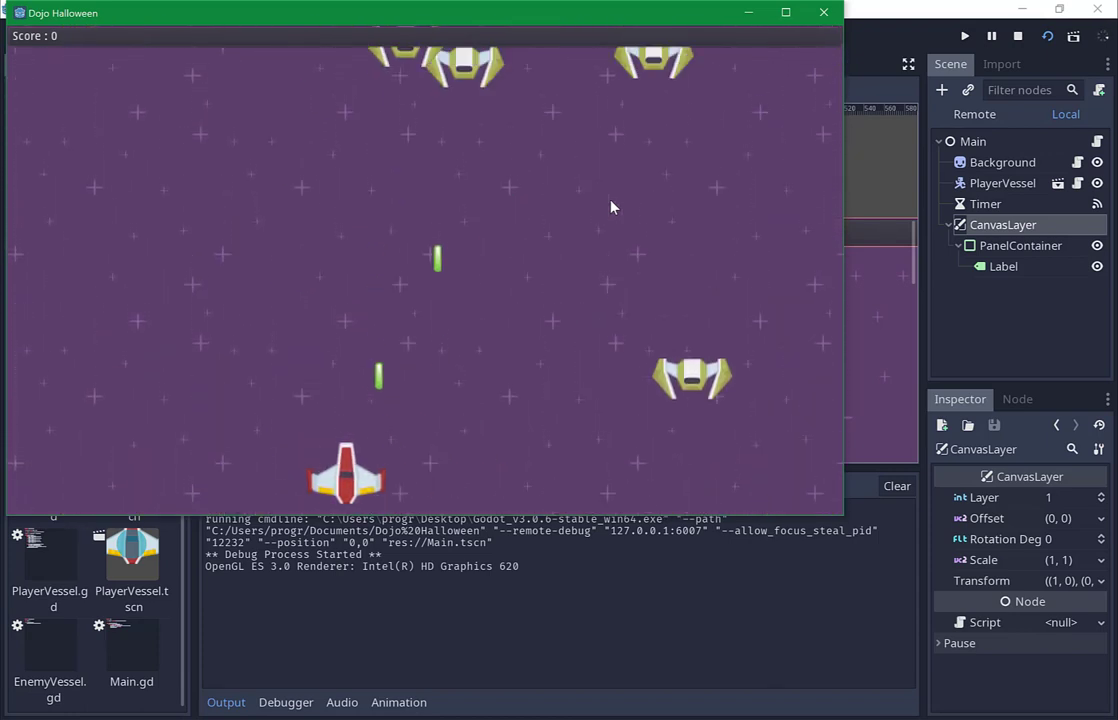
pyautogui.press('Right')
pyautogui.press('Right')
pyautogui.press('Left')
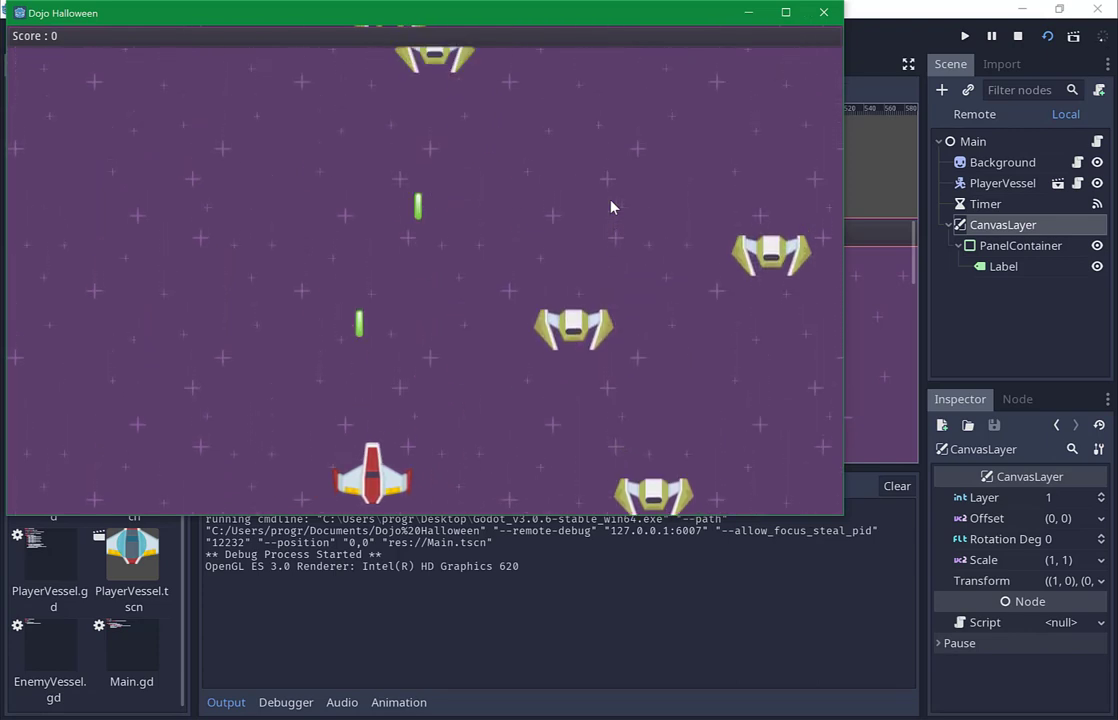
pyautogui.press('Right')
pyautogui.press('Left')
pyautogui.press('Right')
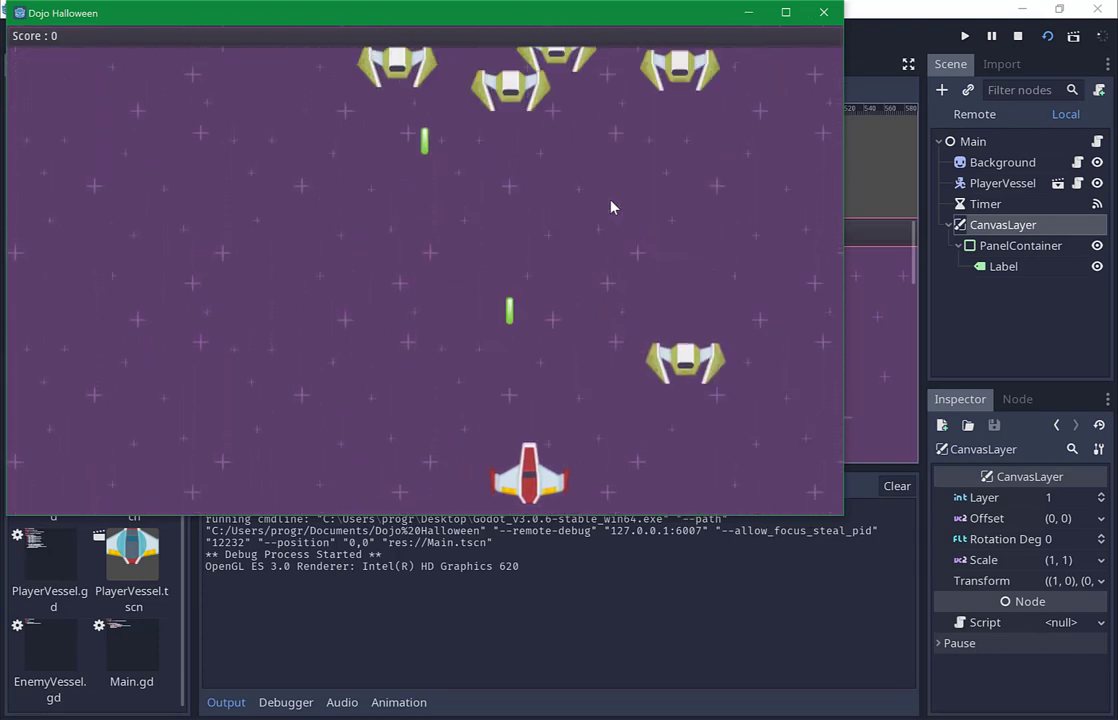
pyautogui.press('Left')
pyautogui.press('Right')
pyautogui.press('Left')
pyautogui.press('Right')
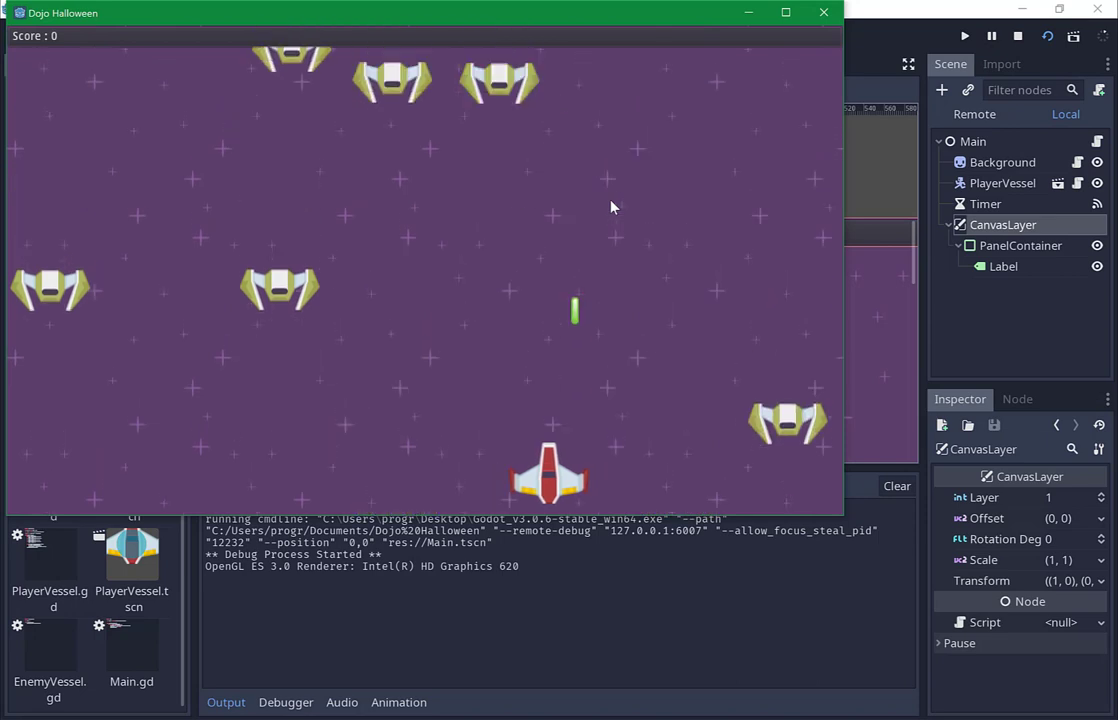
pyautogui.press('Left')
pyautogui.press('Left')
pyautogui.press('Right')
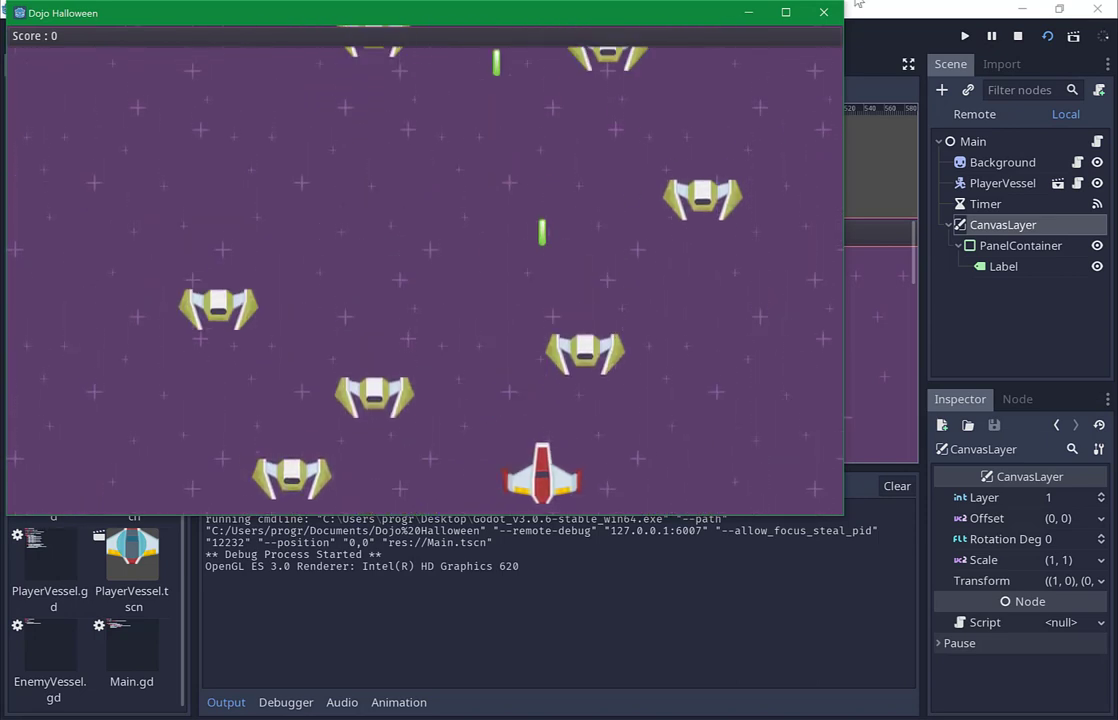
pyautogui.click(822, 12)
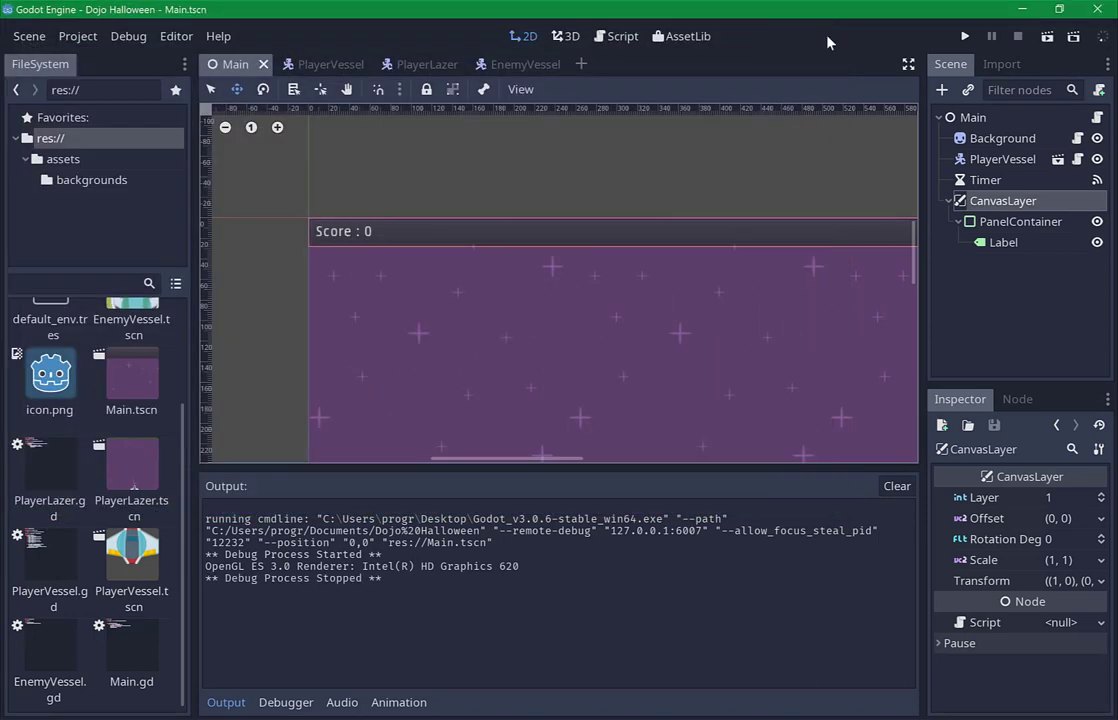
pyautogui.click(973, 118)
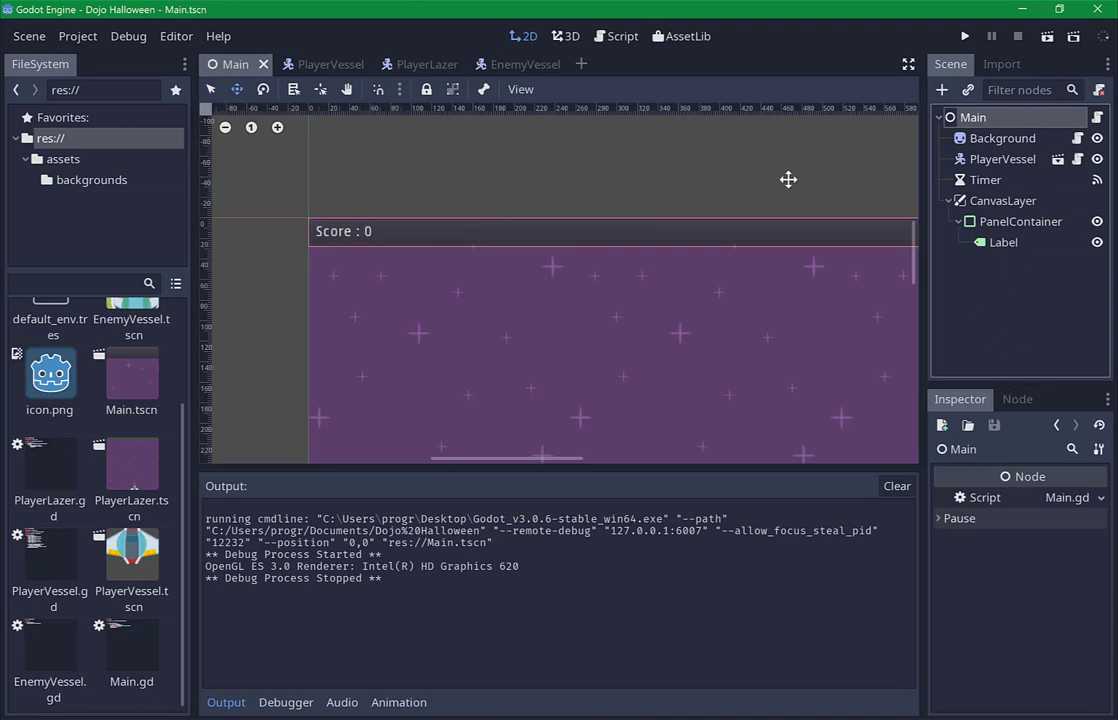
# Pan the 2D view over the whole playfield and glance at Main's pause settings.
pyautogui.scroll(-5, 719, 264)
pyautogui.scroll(-5, 740, 300)
pyautogui.moveTo(747, 323); pyautogui.dragTo(600, 233, button='middle')
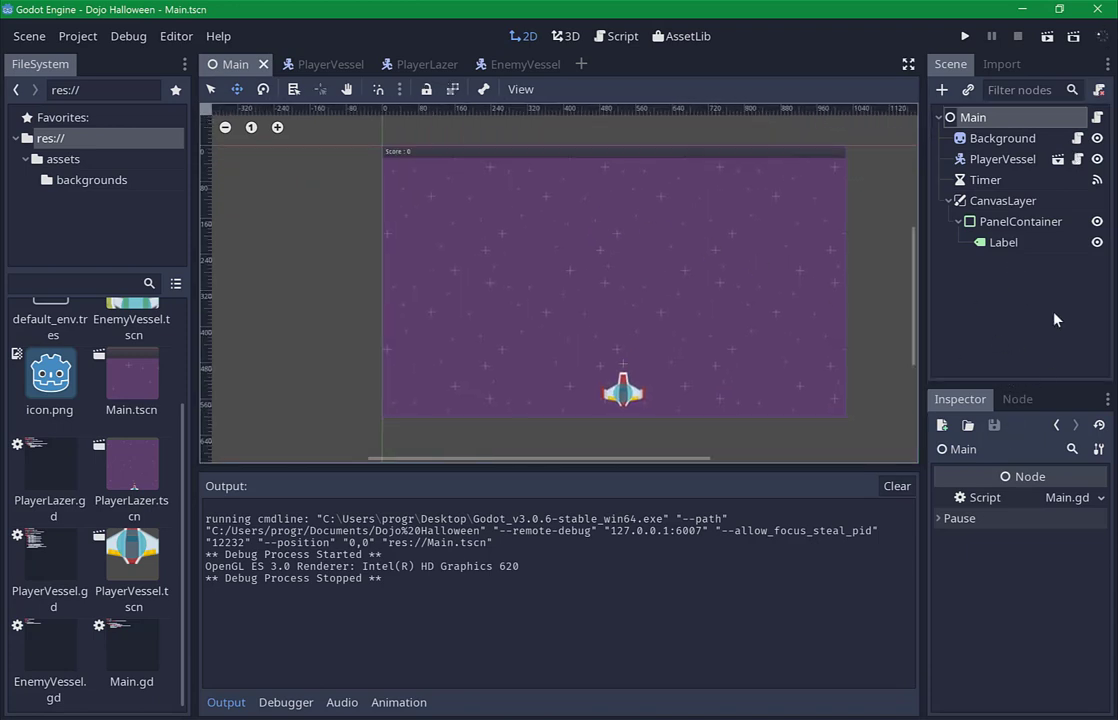
pyautogui.click(982, 143)
pyautogui.click(1005, 118)
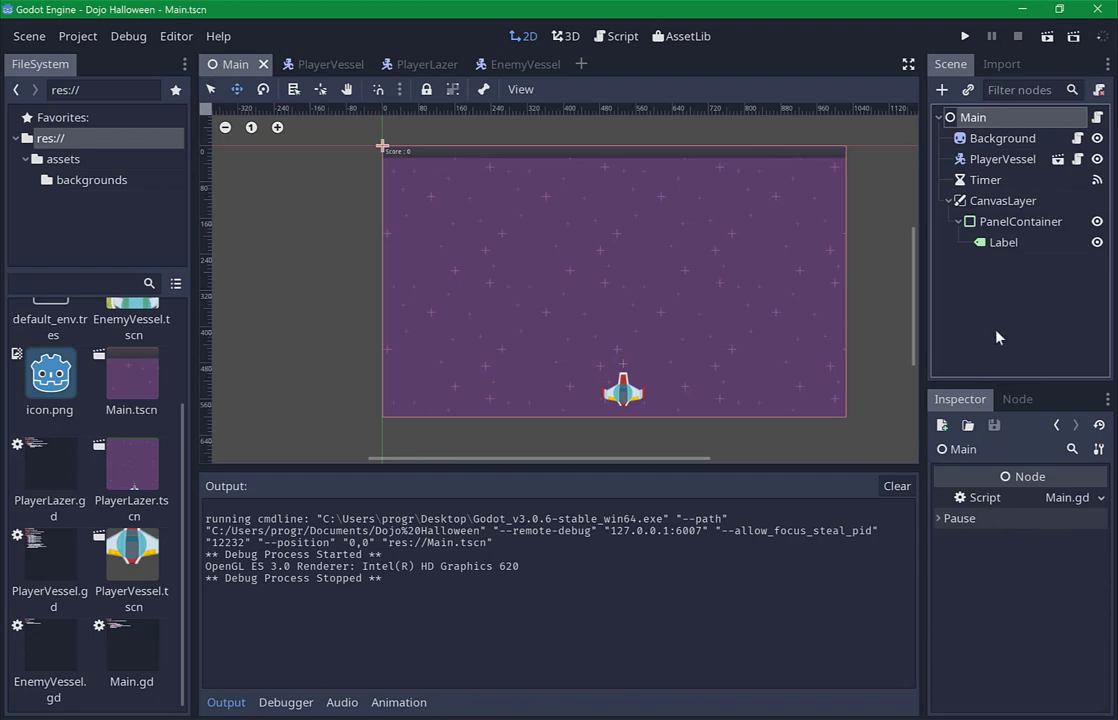
pyautogui.click(955, 518)
pyautogui.click(950, 518)
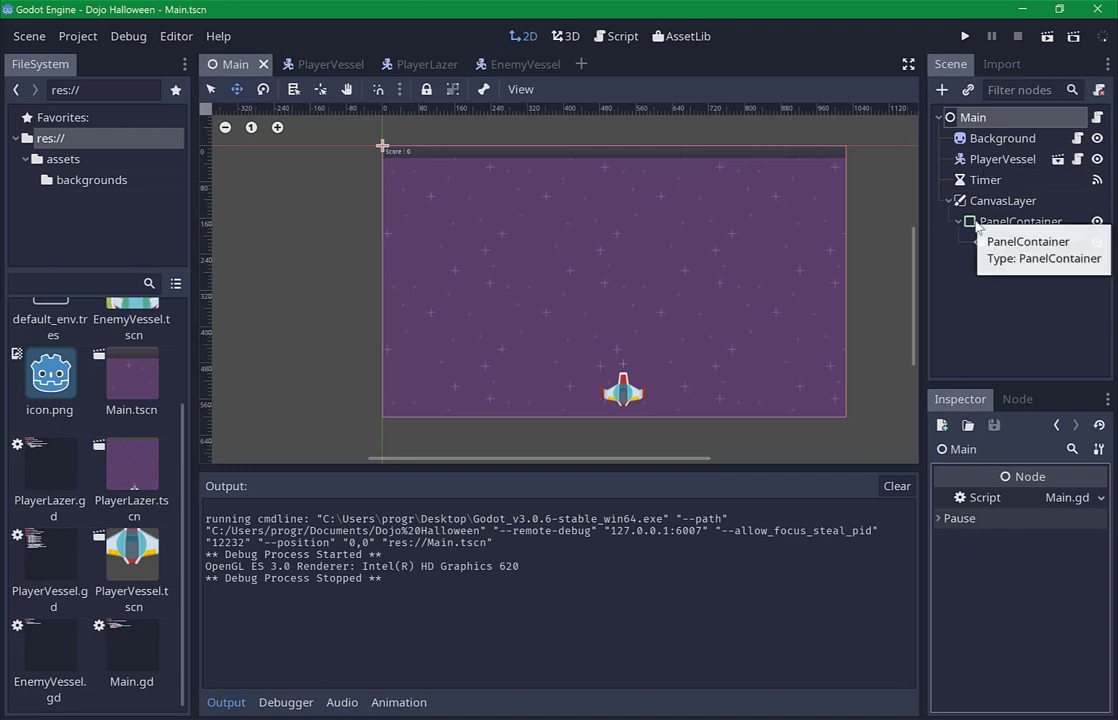
# Change the Main root node's type from Node to Node2D.
pyautogui.rightClick(972, 118)
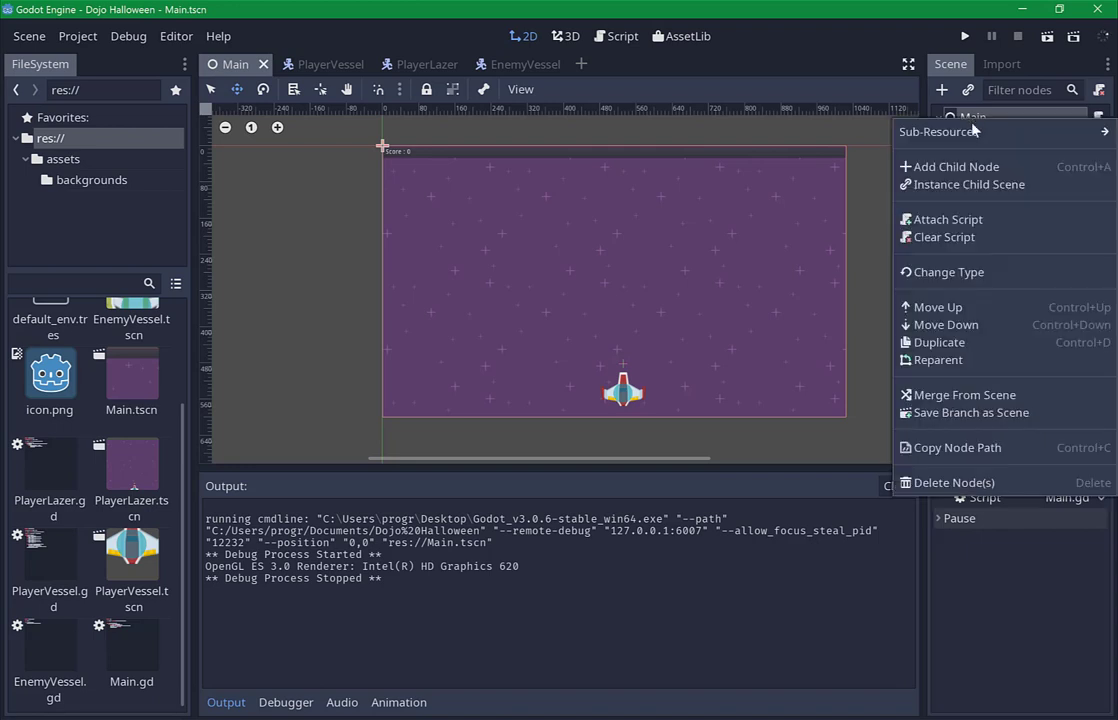
pyautogui.click(988, 273)
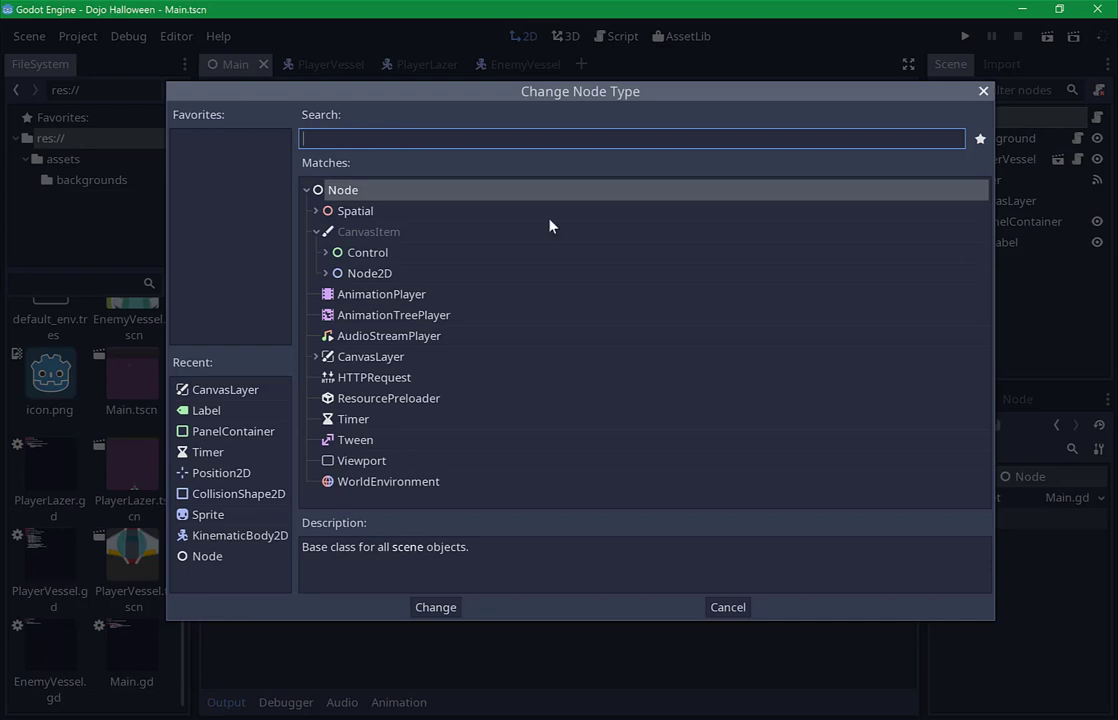
pyautogui.click(380, 278)
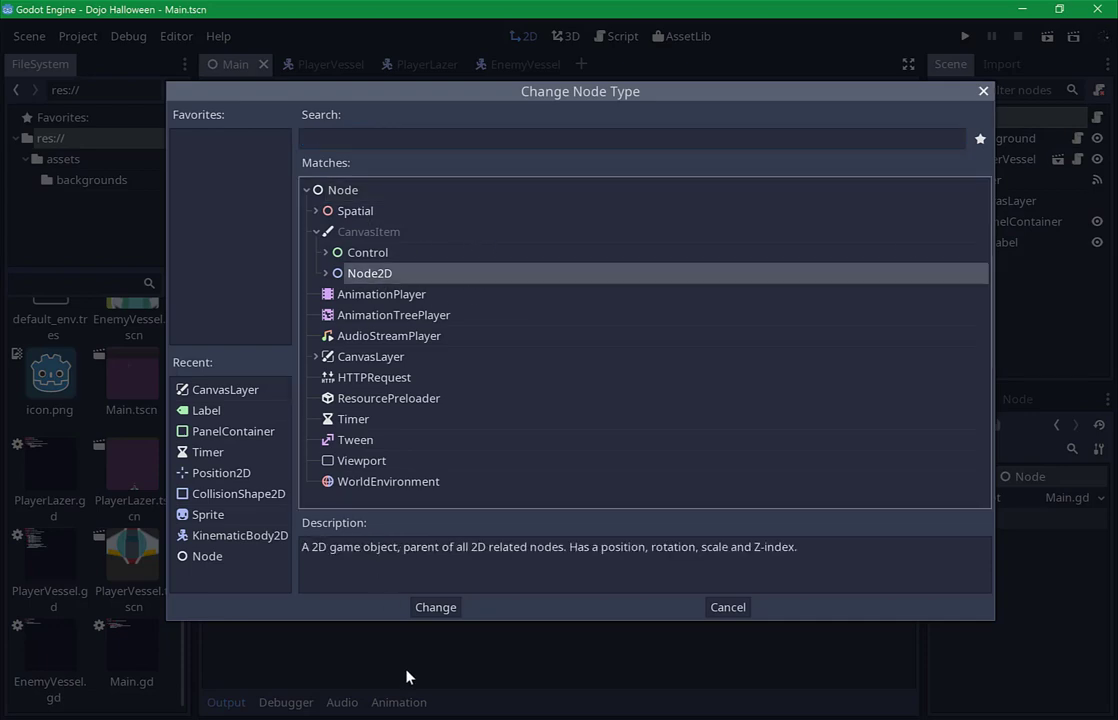
pyautogui.click(436, 607)
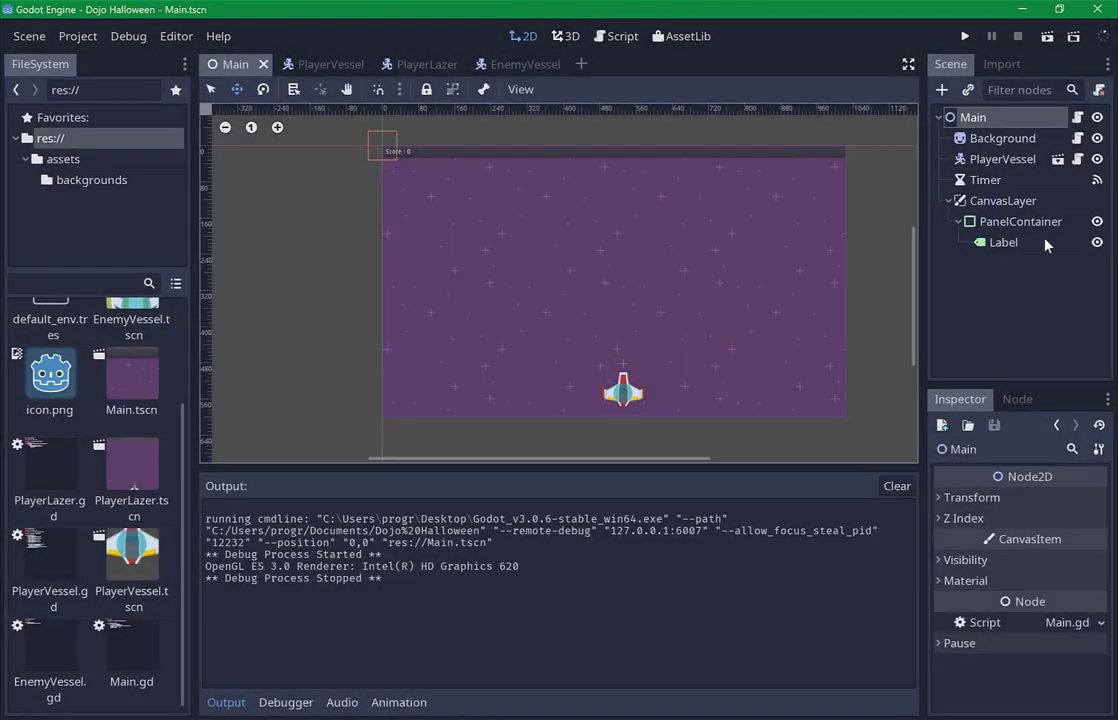
# Open Main.gd, save the Main scene, and return to the 2D view with Main selected.
pyautogui.click(1077, 117)
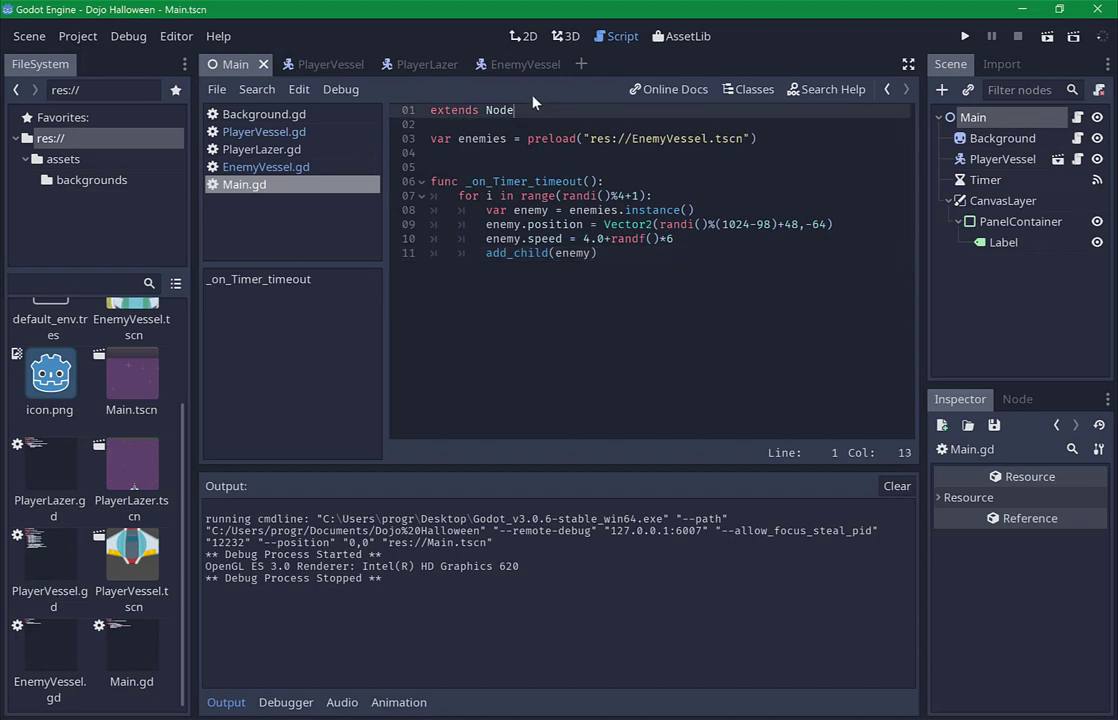
pyautogui.hotkey('ctrl', 's')
pyautogui.click(523, 40)
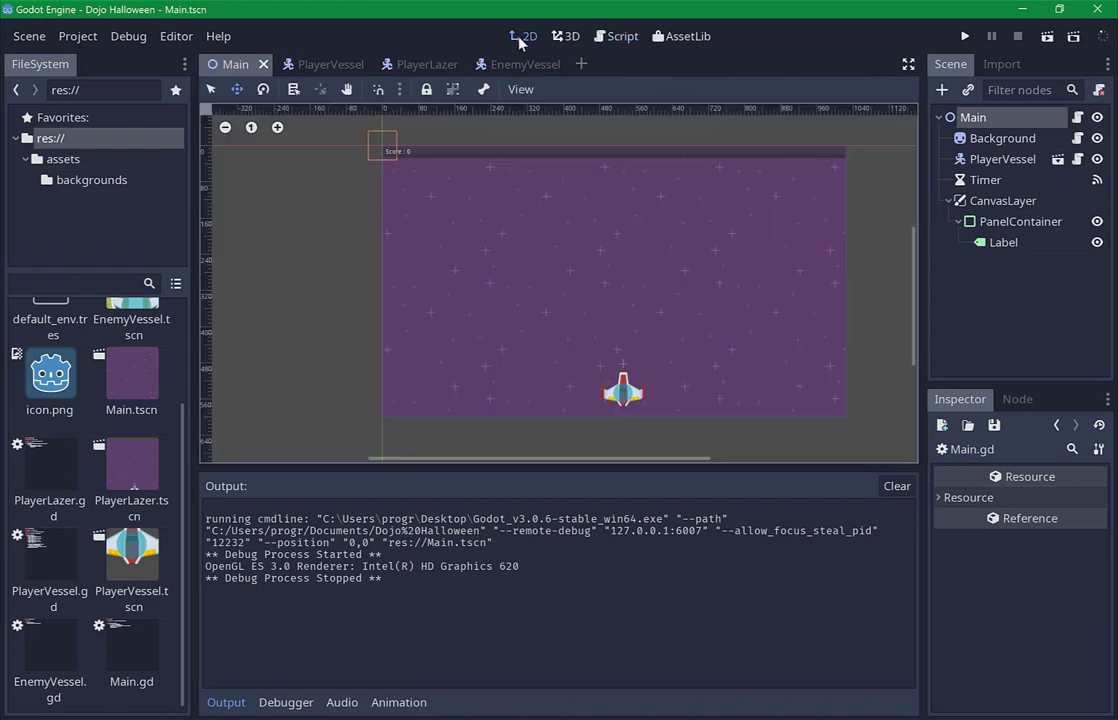
pyautogui.click(945, 132)
pyautogui.click(962, 117)
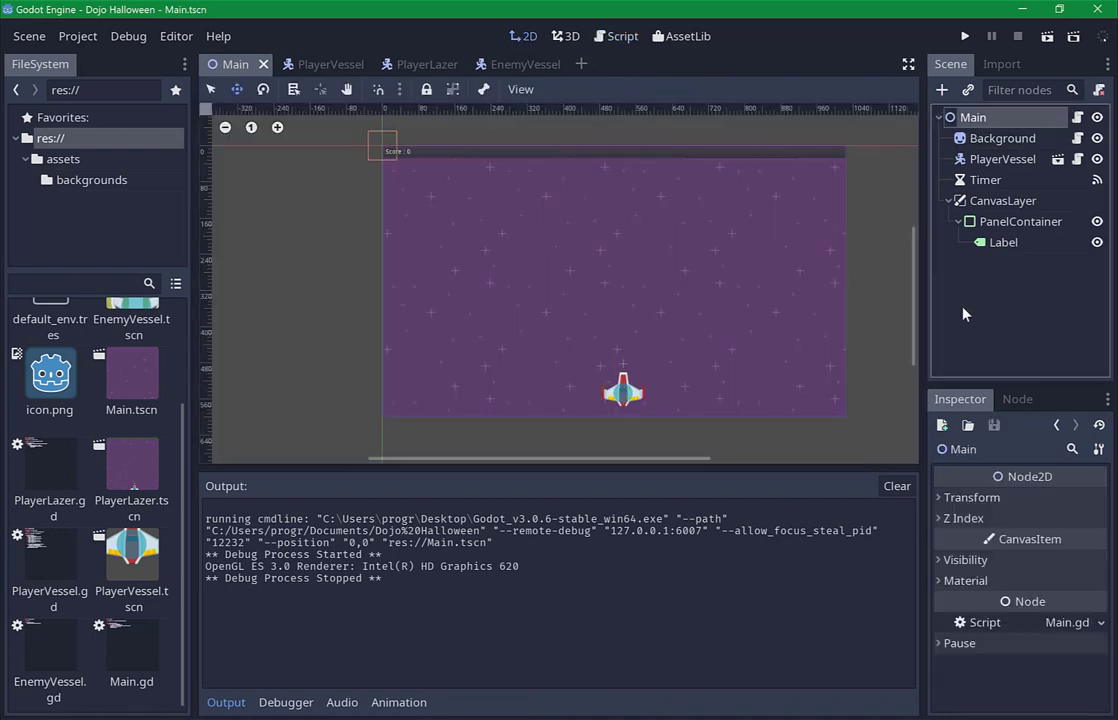
# Test rotating Main to about 14.6 degrees and other angles, then set Rotation Degrees back to 0.
pyautogui.click(960, 498)
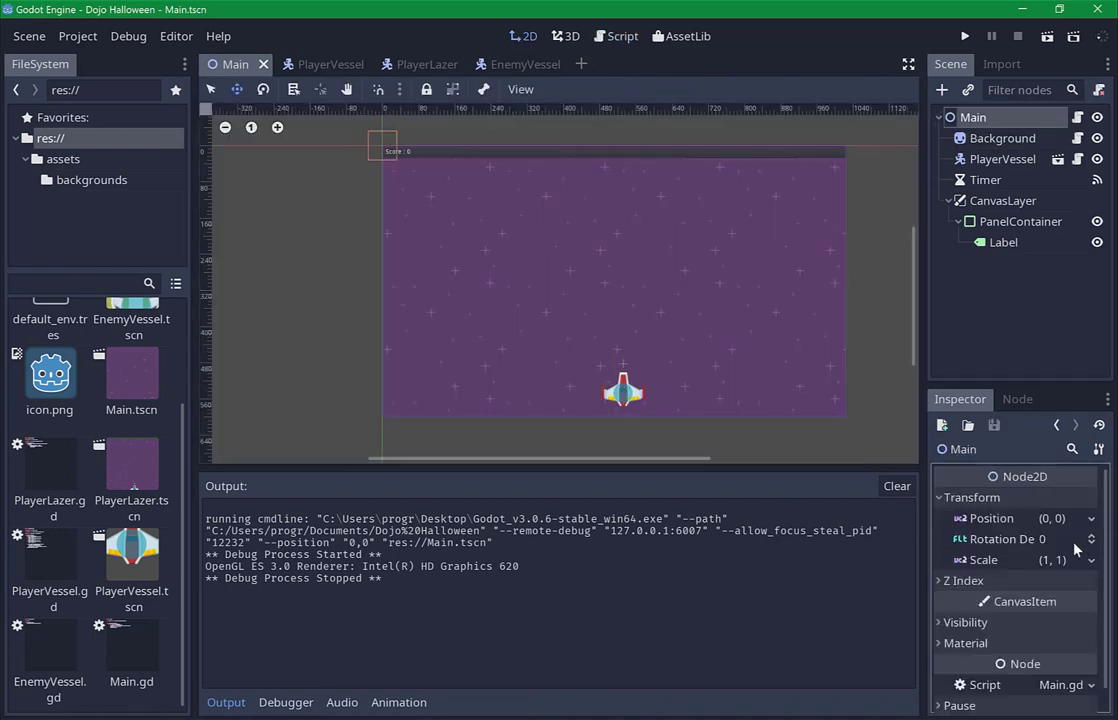
pyautogui.moveTo(1055, 539); pyautogui.dragTo(1100, 539)
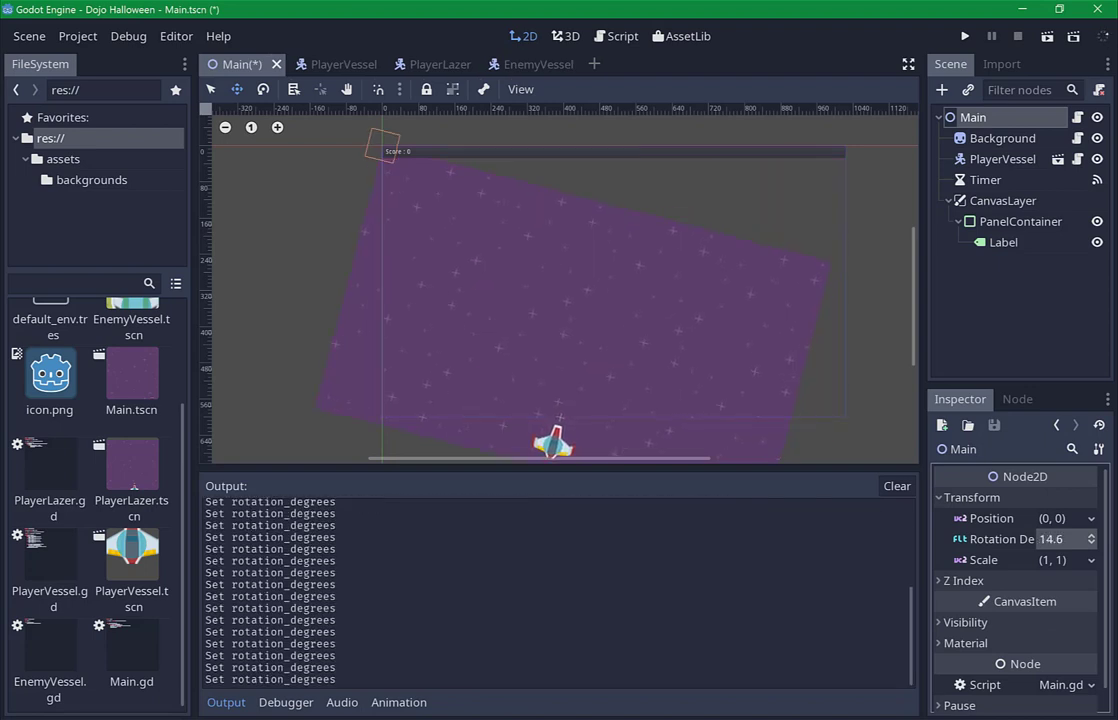
pyautogui.moveTo(1100, 539); pyautogui.dragTo(1065, 539)
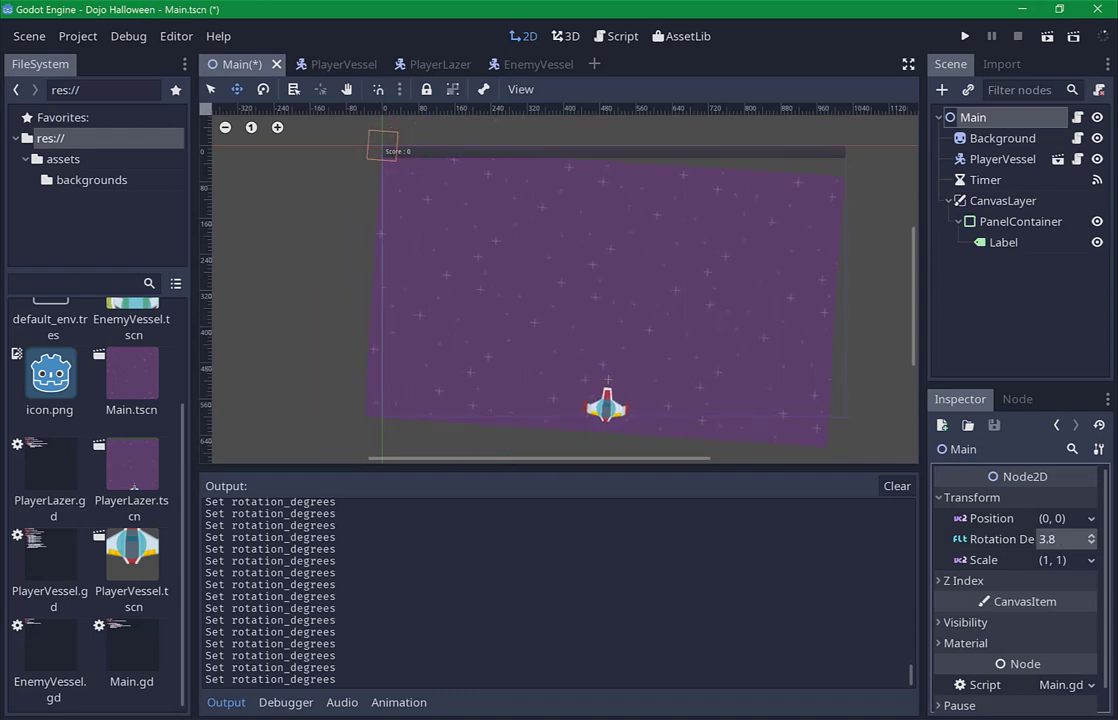
pyautogui.moveTo(1065, 539); pyautogui.dragTo(1065, 539)
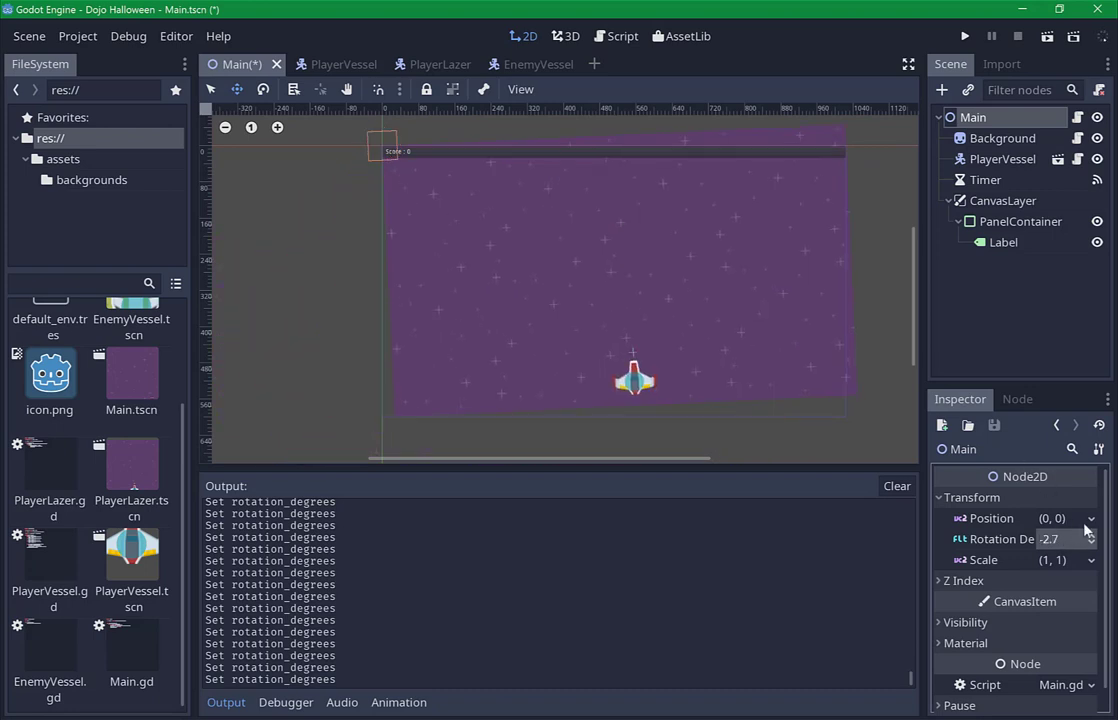
pyautogui.click(1068, 542)
pyautogui.write('0')
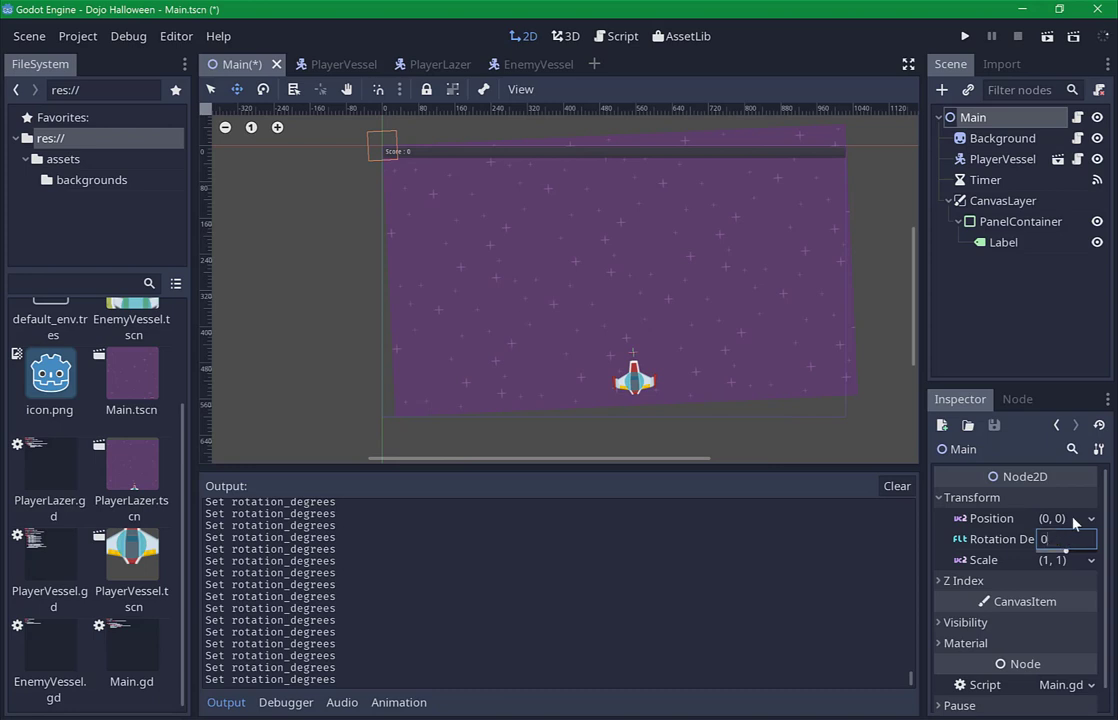
pyautogui.press('Return')
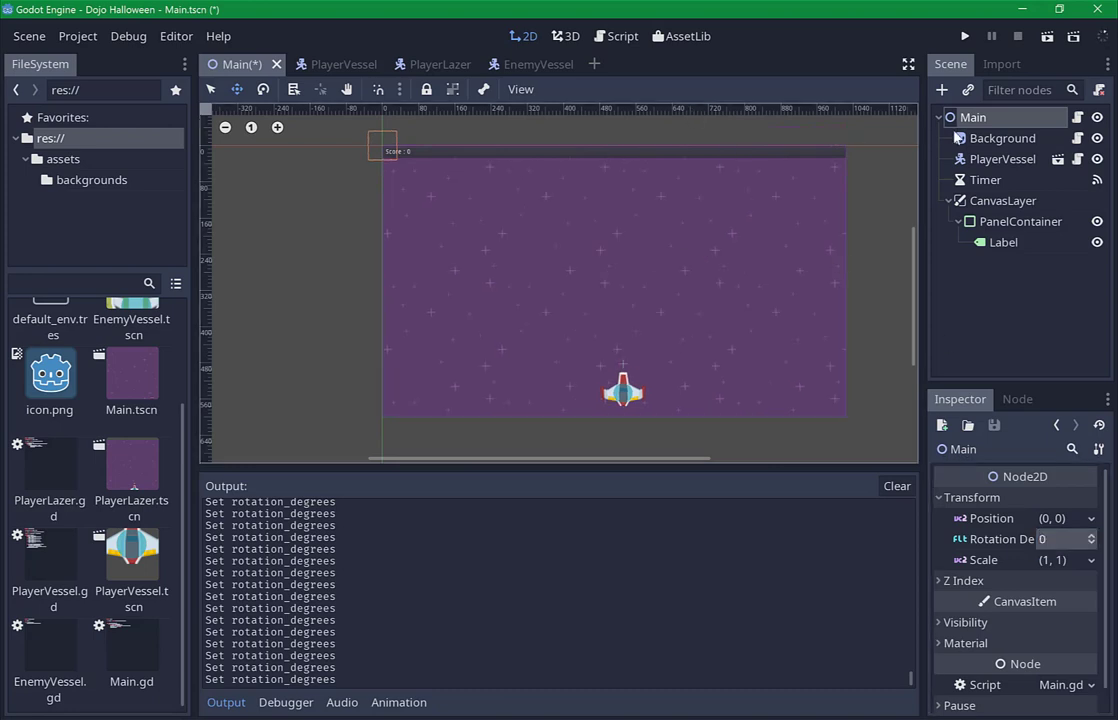
# Reapply Change Type on the Main root node and confirm the new type.
pyautogui.rightClick(950, 117)
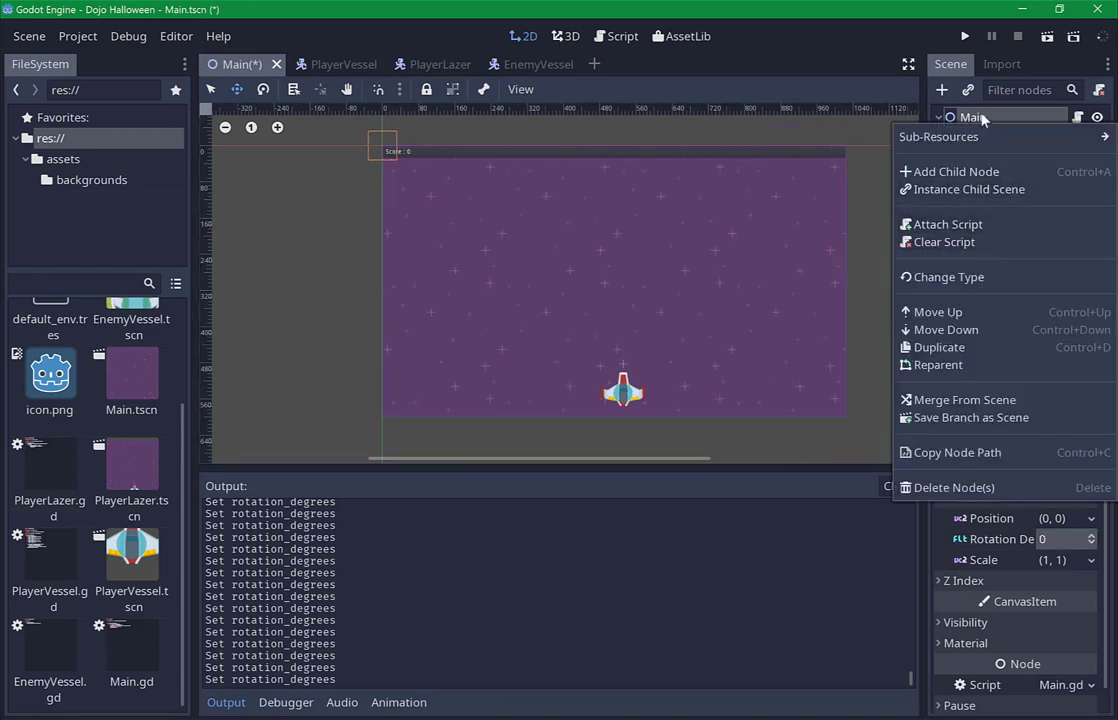
pyautogui.click(983, 119)
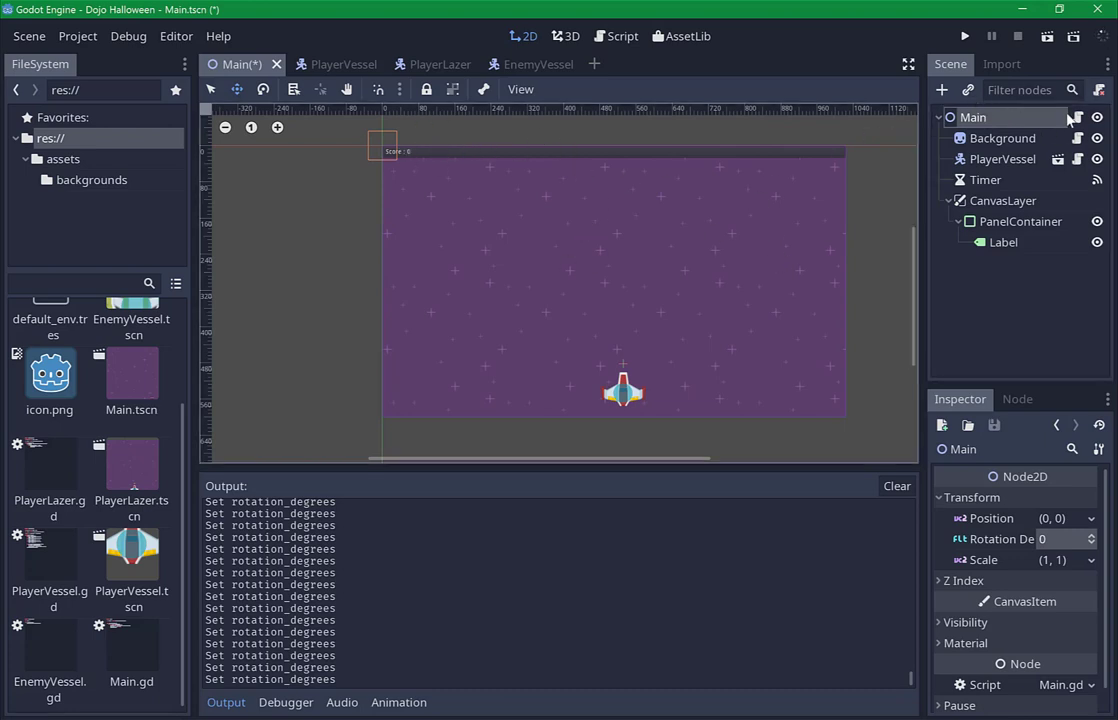
pyautogui.rightClick(1029, 123)
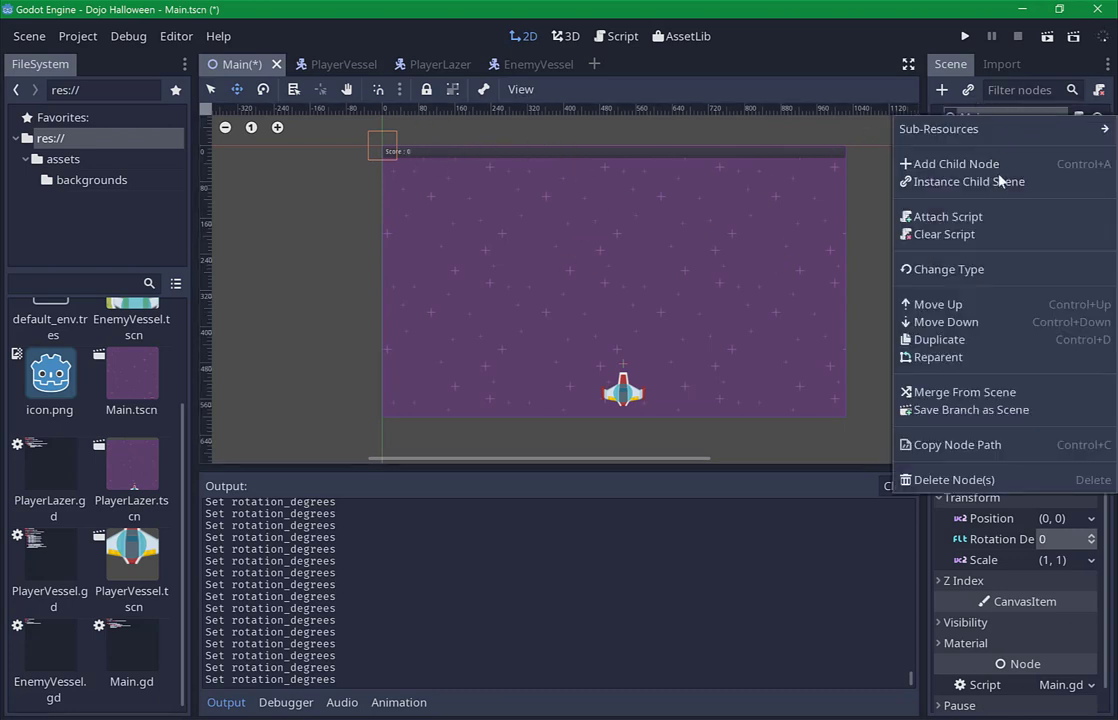
pyautogui.click(1005, 271)
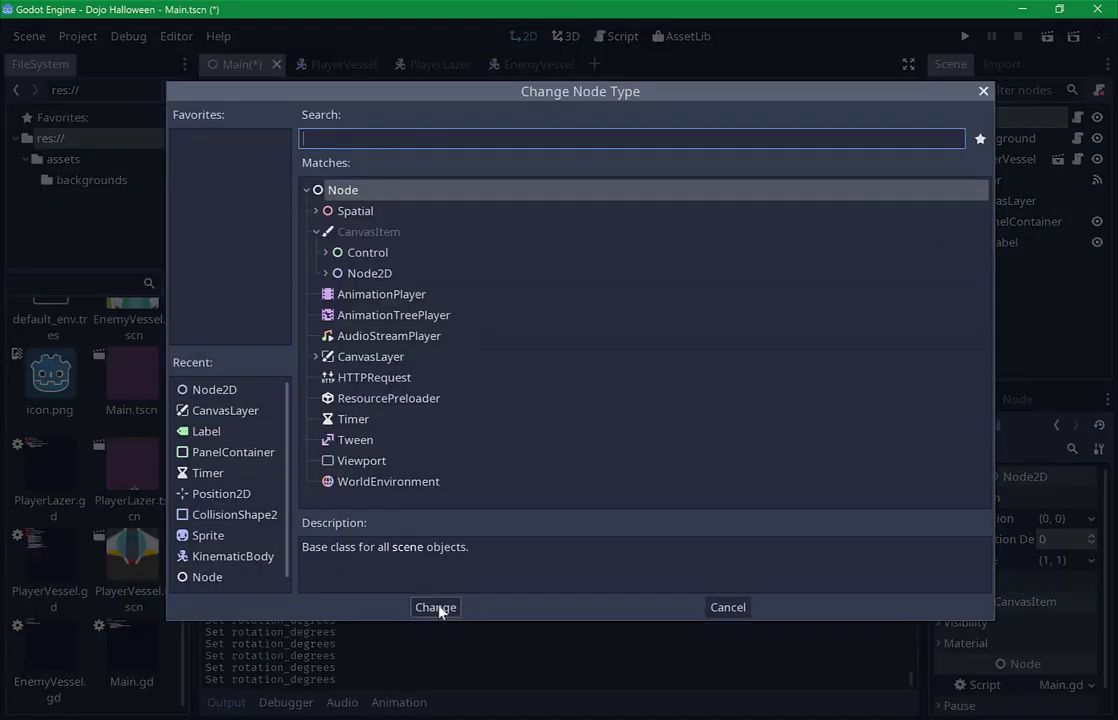
pyautogui.click(436, 607)
# Edit Main.gd's extends line to match the node type, save it, and return to the canvas.
pyautogui.click(1097, 117)
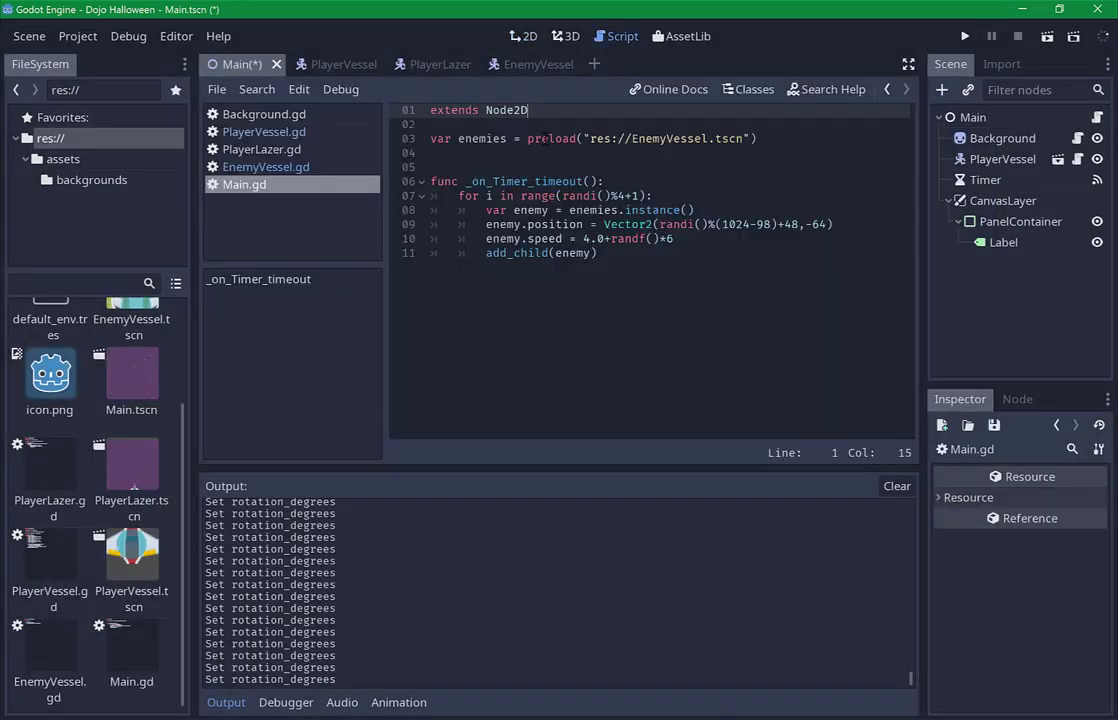
pyautogui.press('BackSpace')
pyautogui.press('BackSpace')
pyautogui.hotkey('ctrl', 's')
pyautogui.click(527, 37)
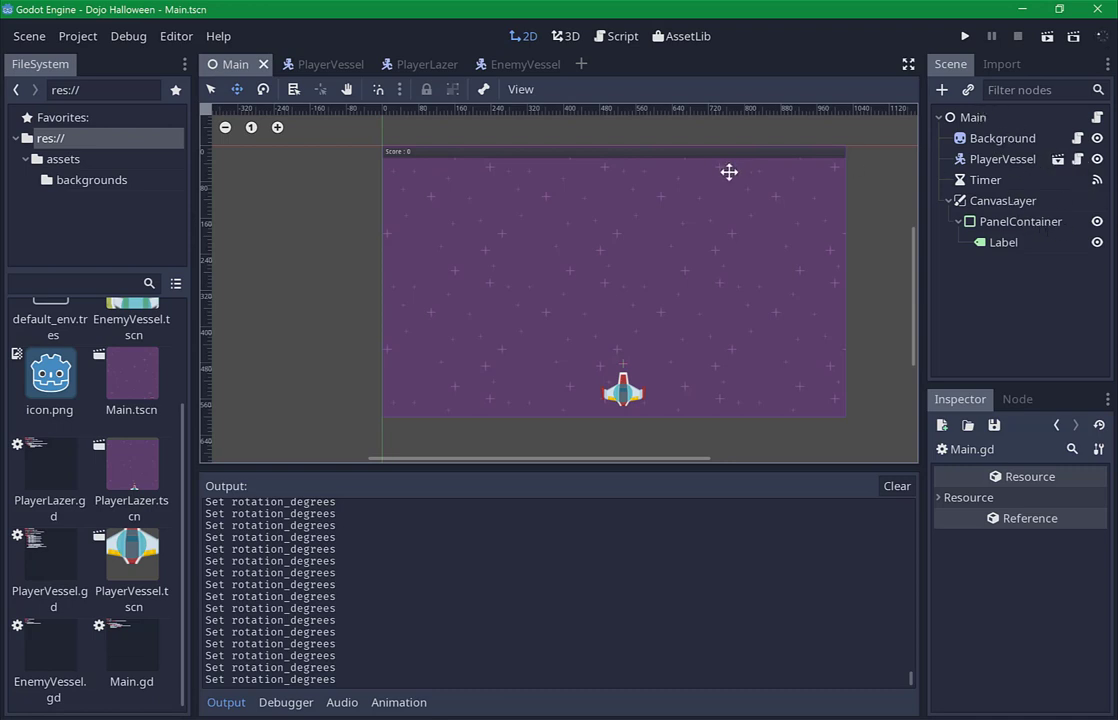
# Open PlayerLazer.gd, add an indented line after queue_free() in the enemy-hit branch, and save.
pyautogui.click(1058, 160)
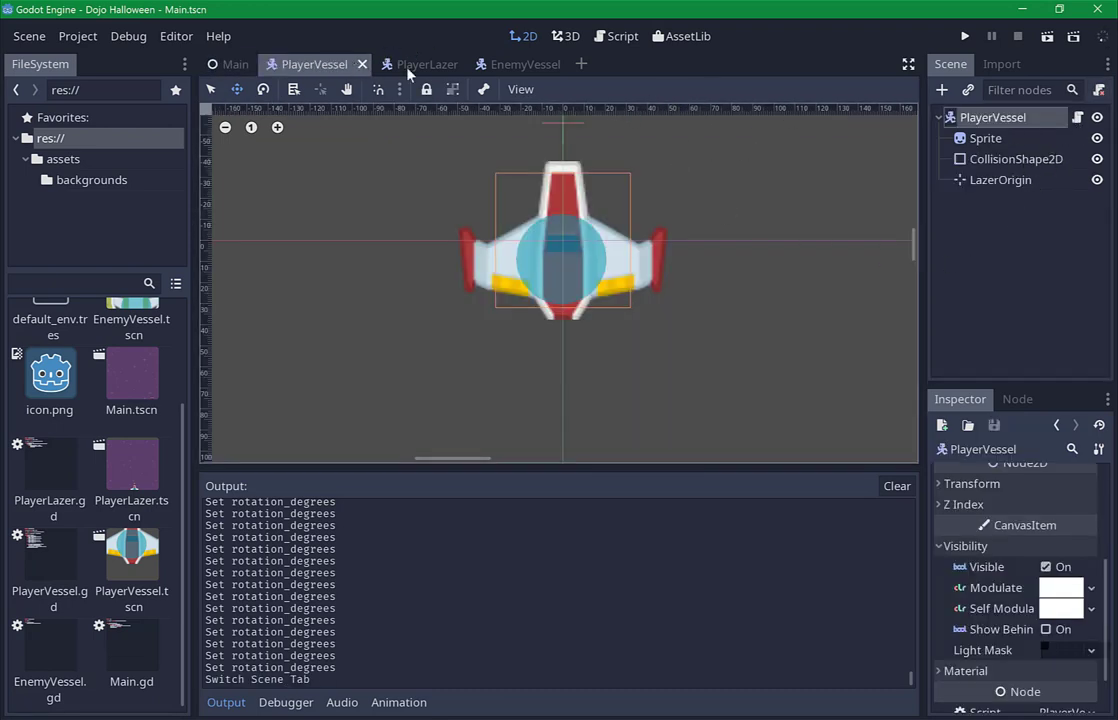
pyautogui.scroll(1, 141, 333)
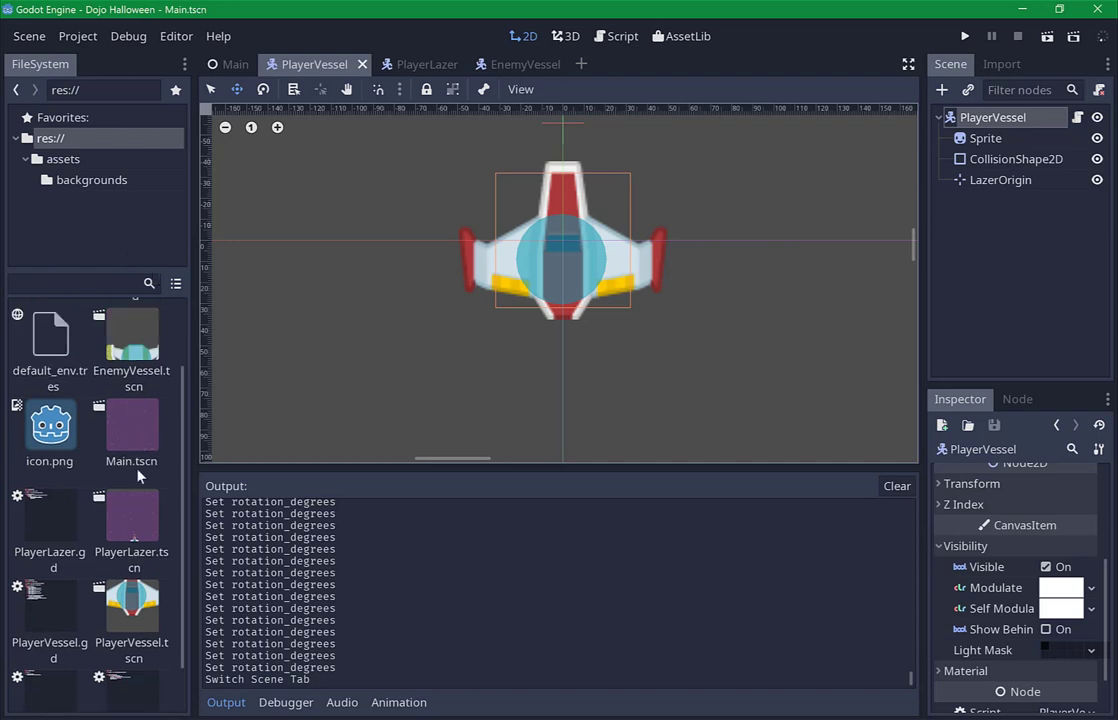
pyautogui.scroll(-1, 139, 470)
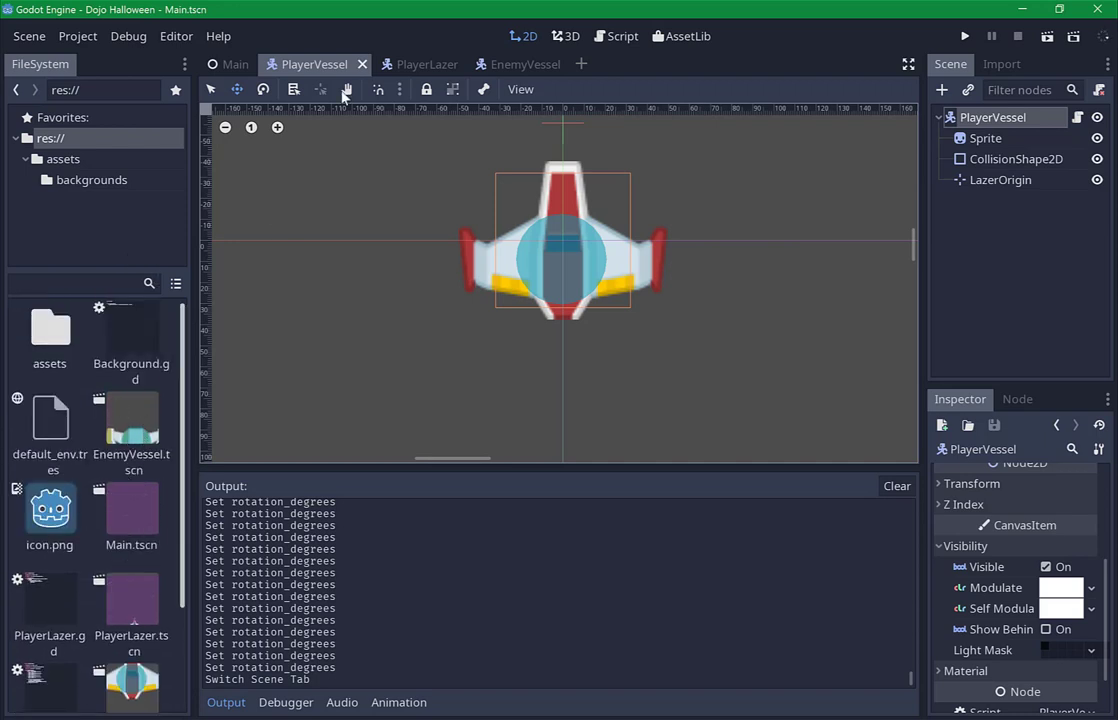
pyautogui.click(403, 66)
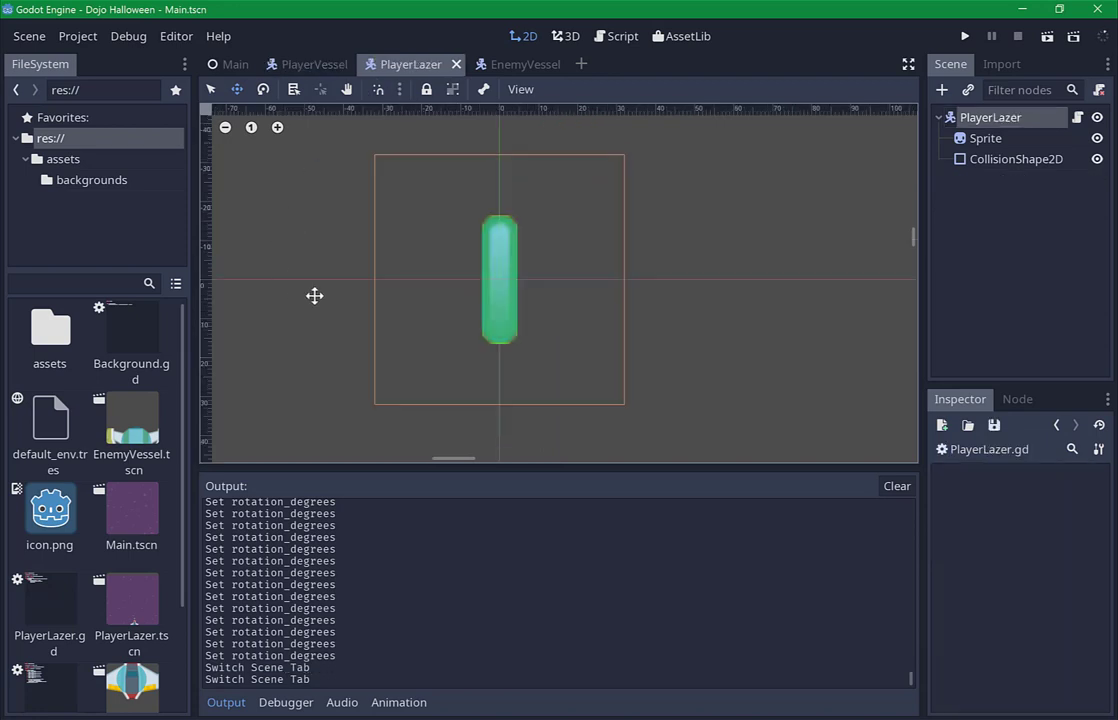
pyautogui.click(1077, 117)
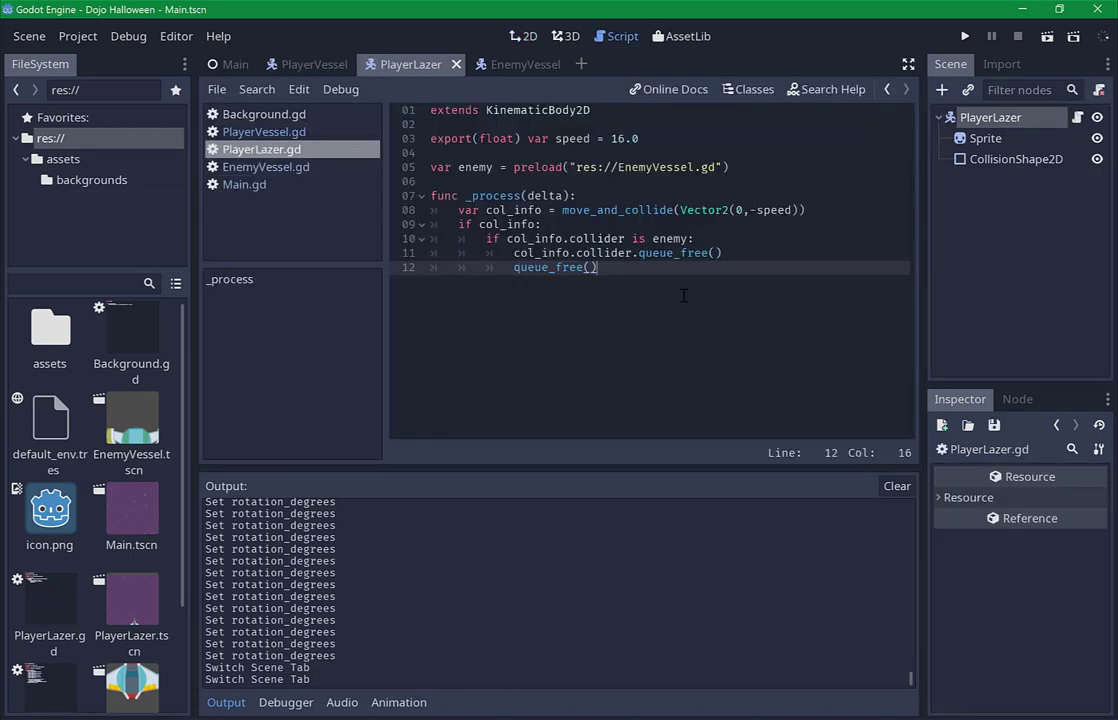
pyautogui.press('Return')
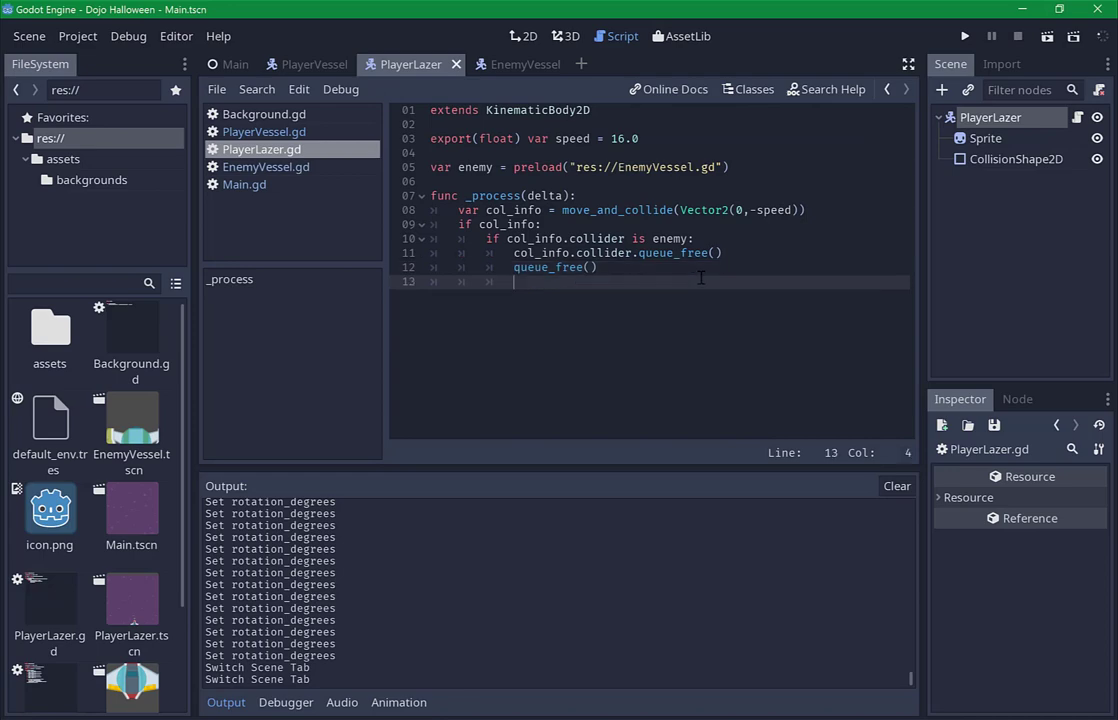
pyautogui.hotkey('ctrl', 's')
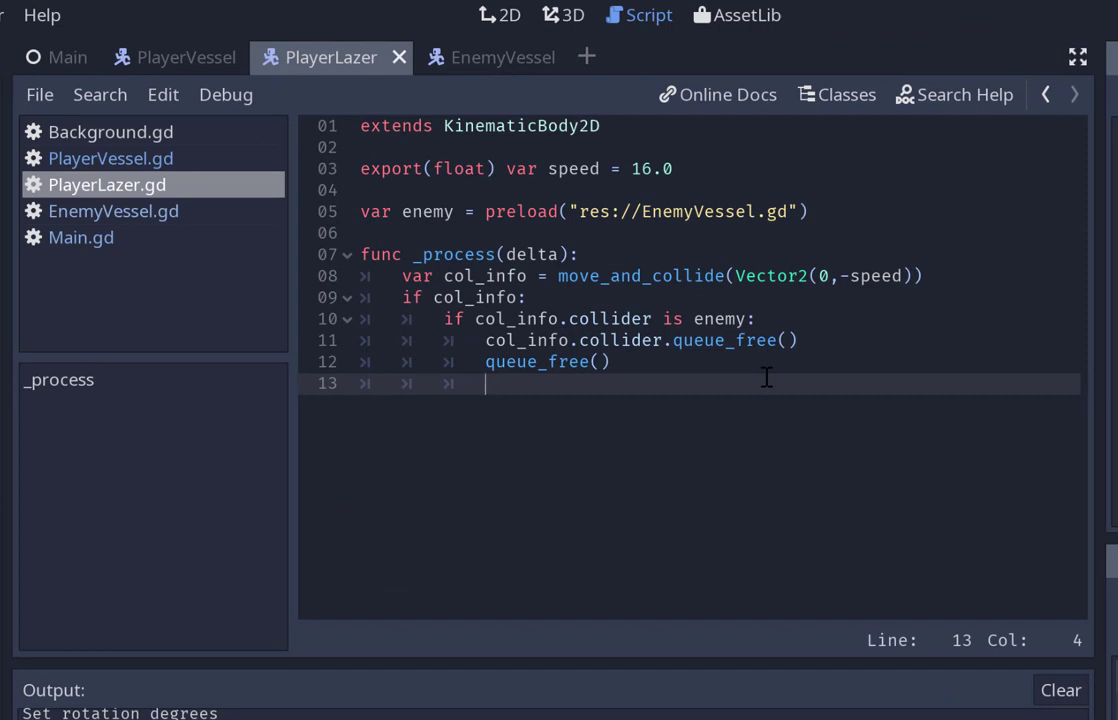
pyautogui.write('get_')
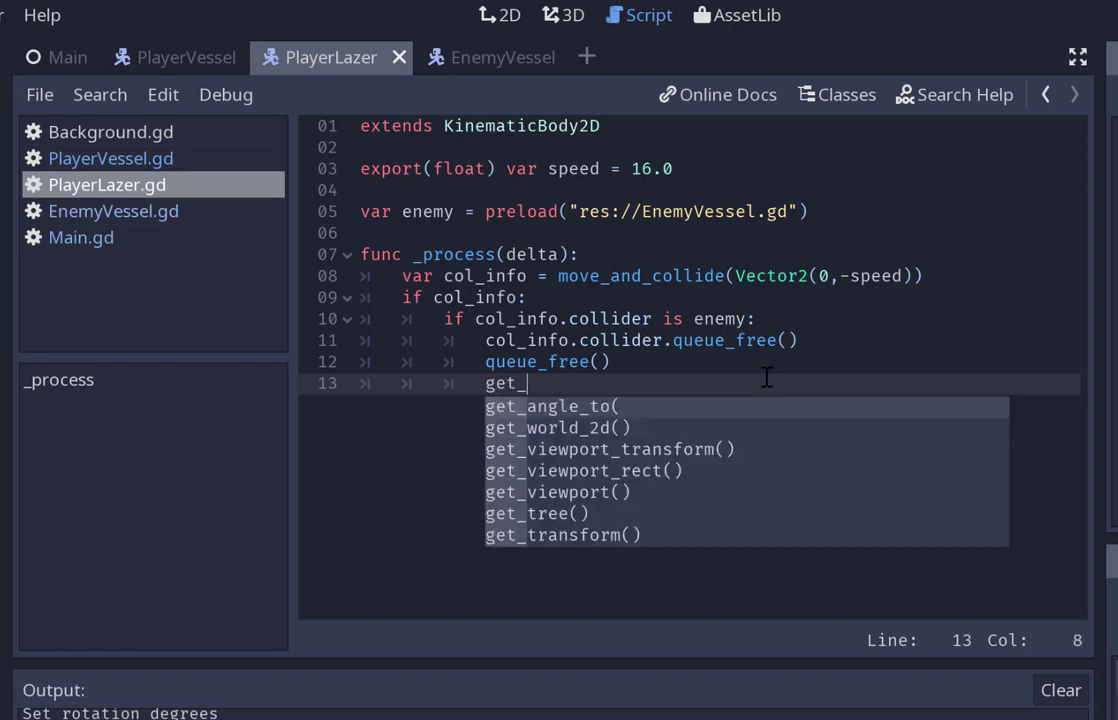
pyautogui.write('sc')
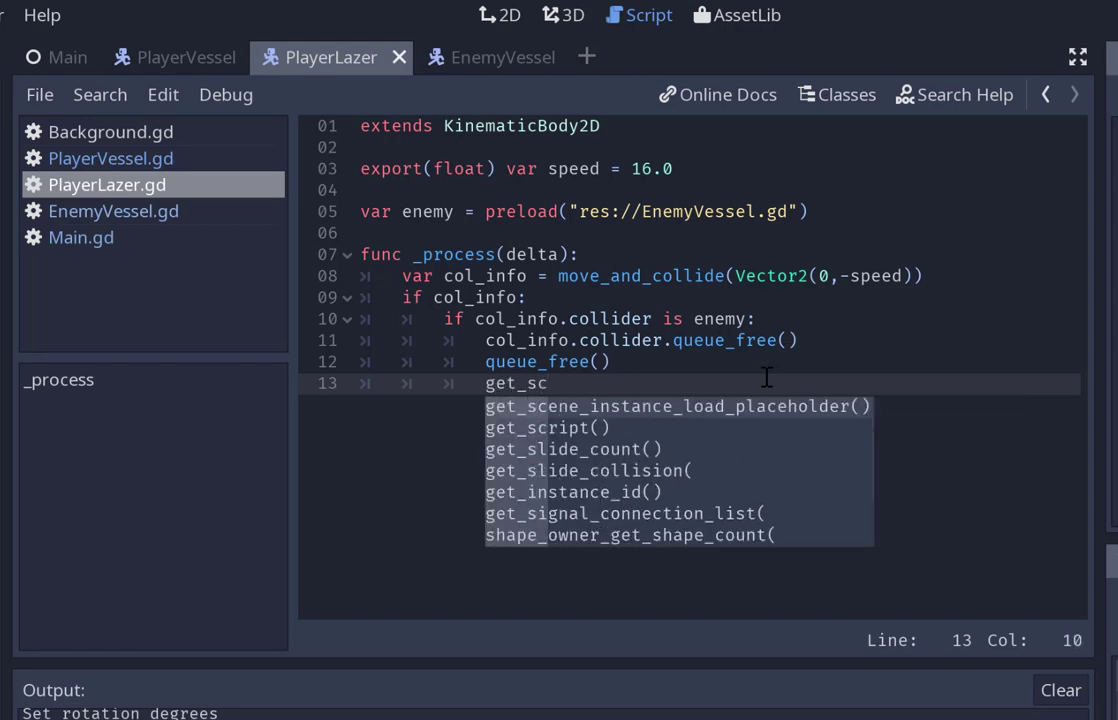
pyautogui.press('BackSpace')
pyautogui.press('BackSpace')
pyautogui.write('thr')
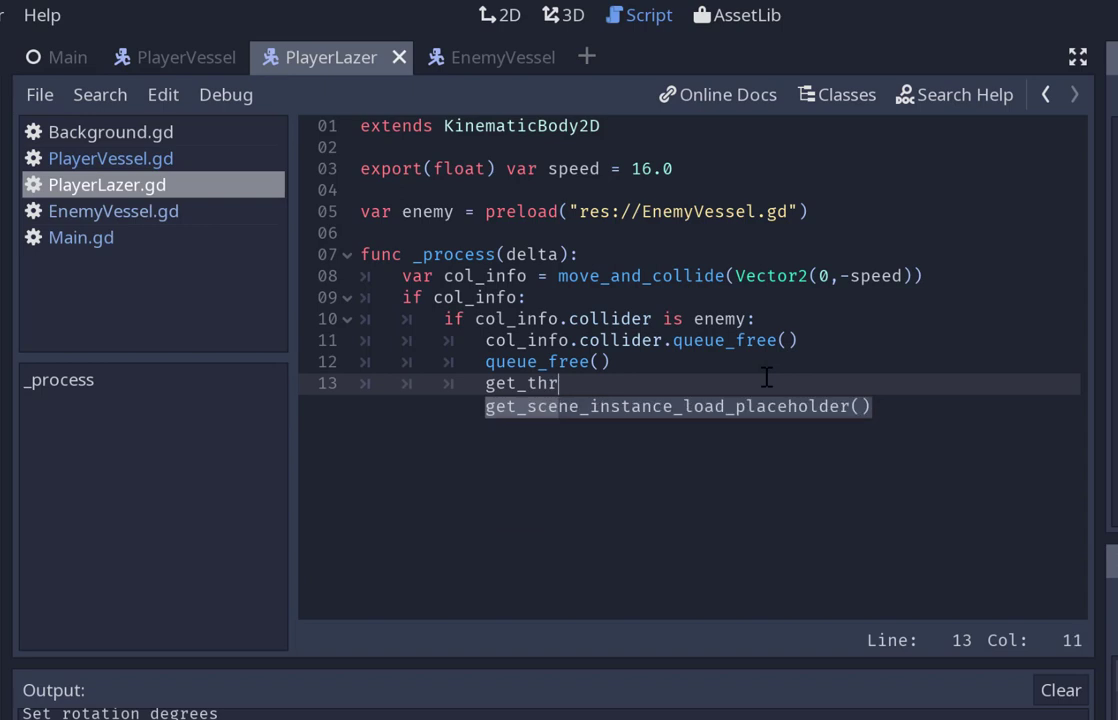
pyautogui.press('BackSpace')
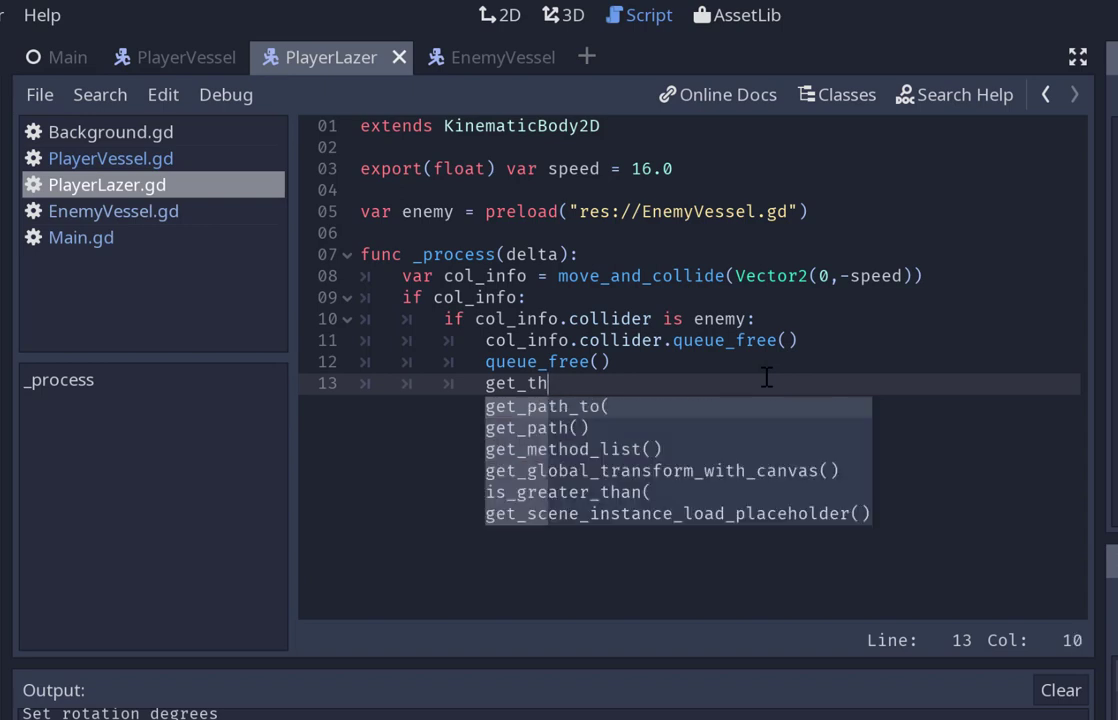
pyautogui.press('BackSpace')
pyautogui.write('r')
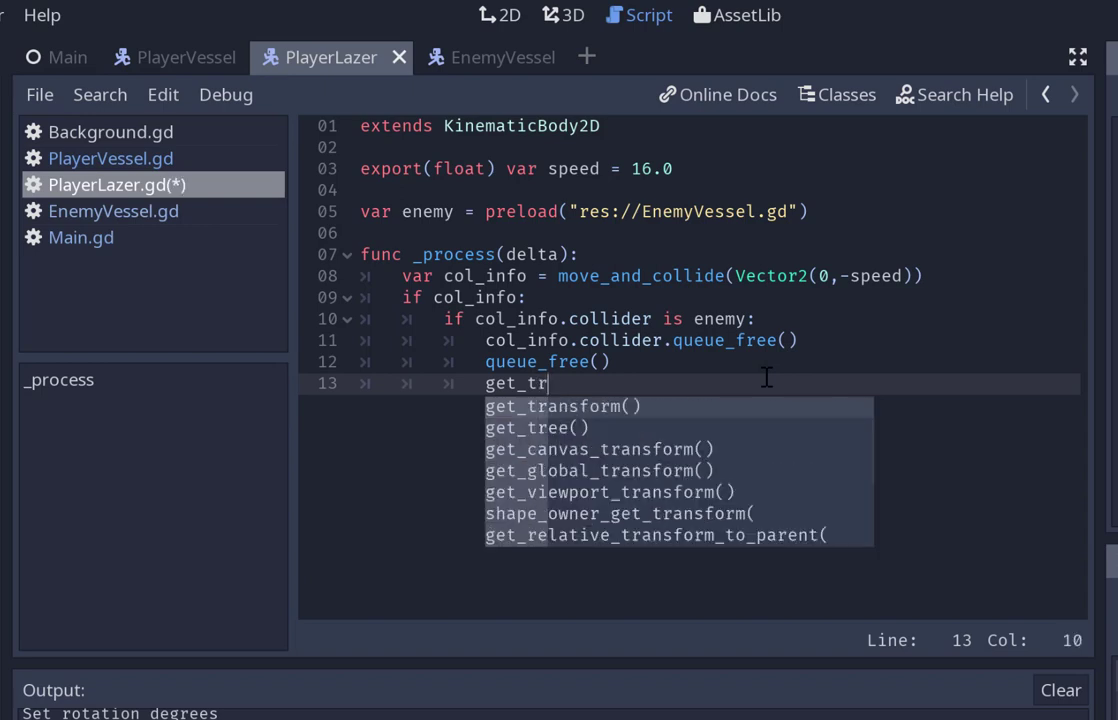
pyautogui.write('e')
pyautogui.press('Return')
pyautogui.write('.')
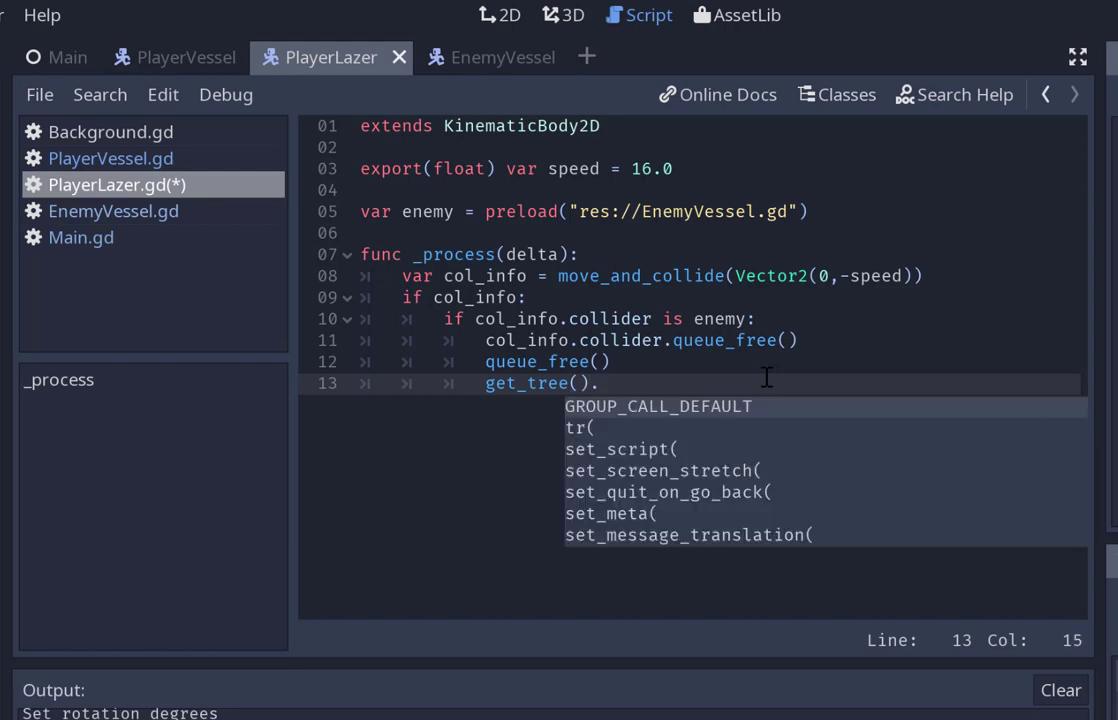
pyautogui.write('ro')
pyautogui.press('Return')
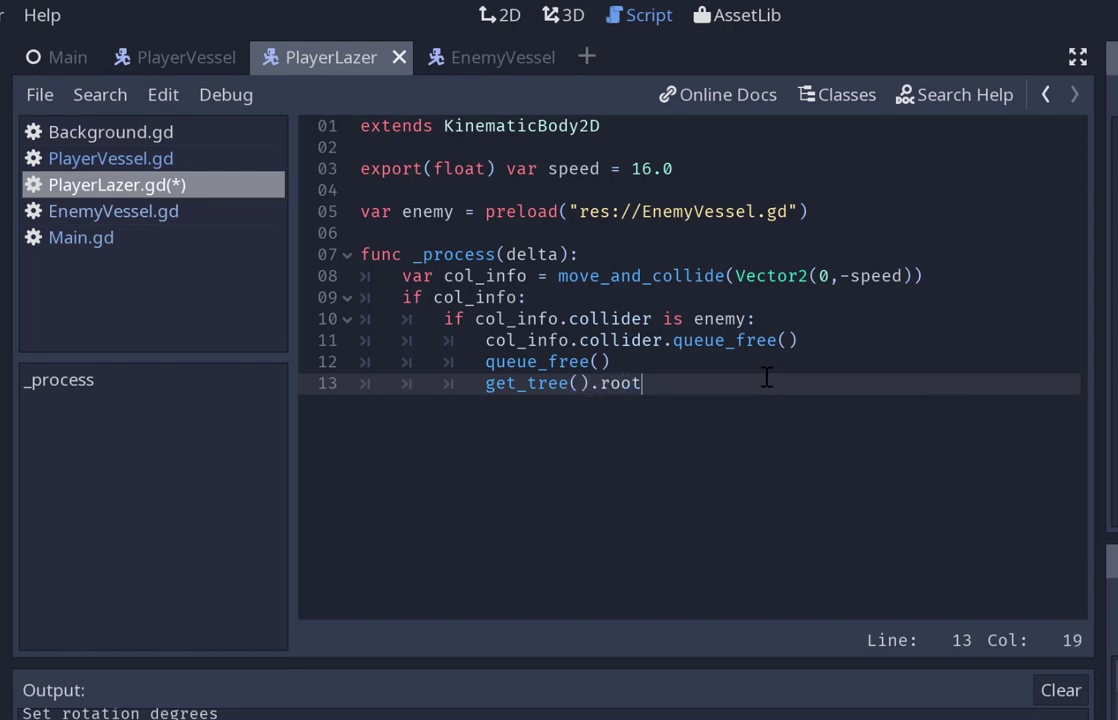
pyautogui.write('.add_s')
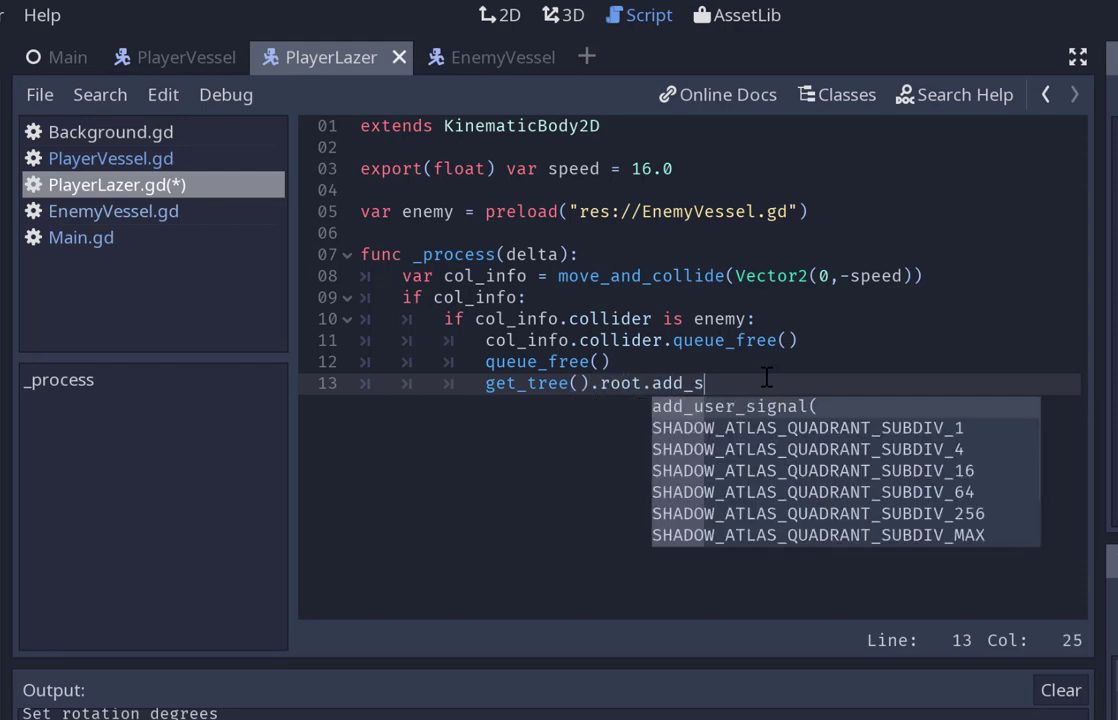
pyautogui.write('core(1')
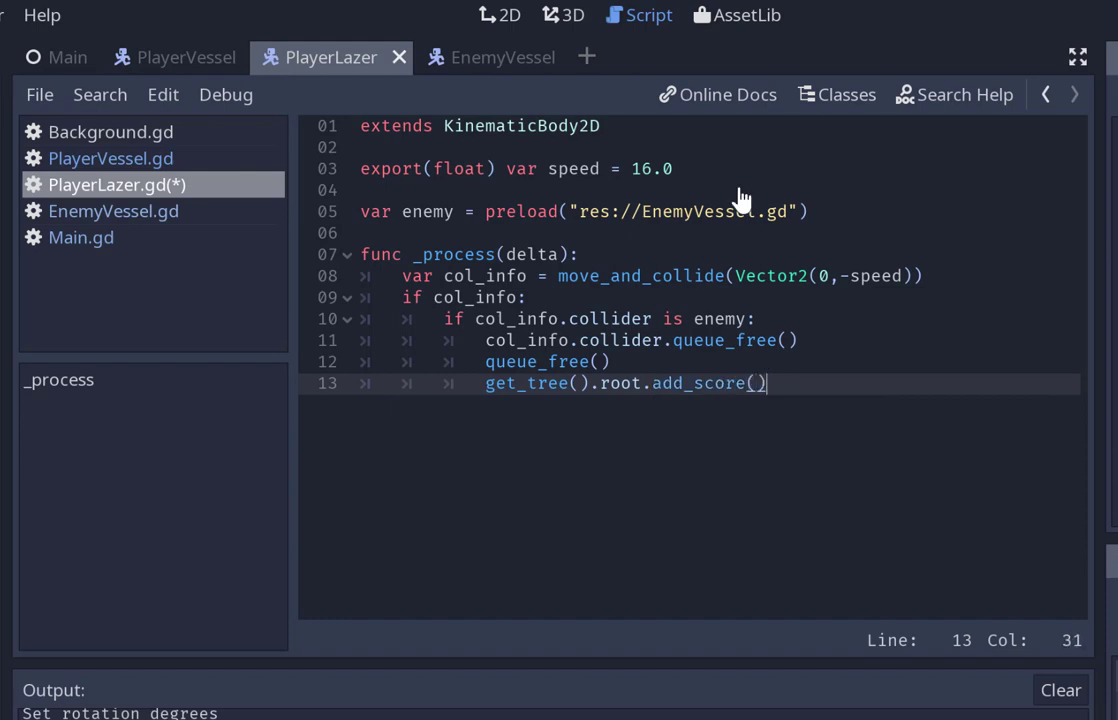
pyautogui.hotkey('ctrl', 's')
pyautogui.hotkey('ctrl', 'Left')
pyautogui.hotkey('ctrl', 'Left')
pyautogui.hotkey('ctrl', 'Left')
pyautogui.hotkey('ctrl', 'Left')
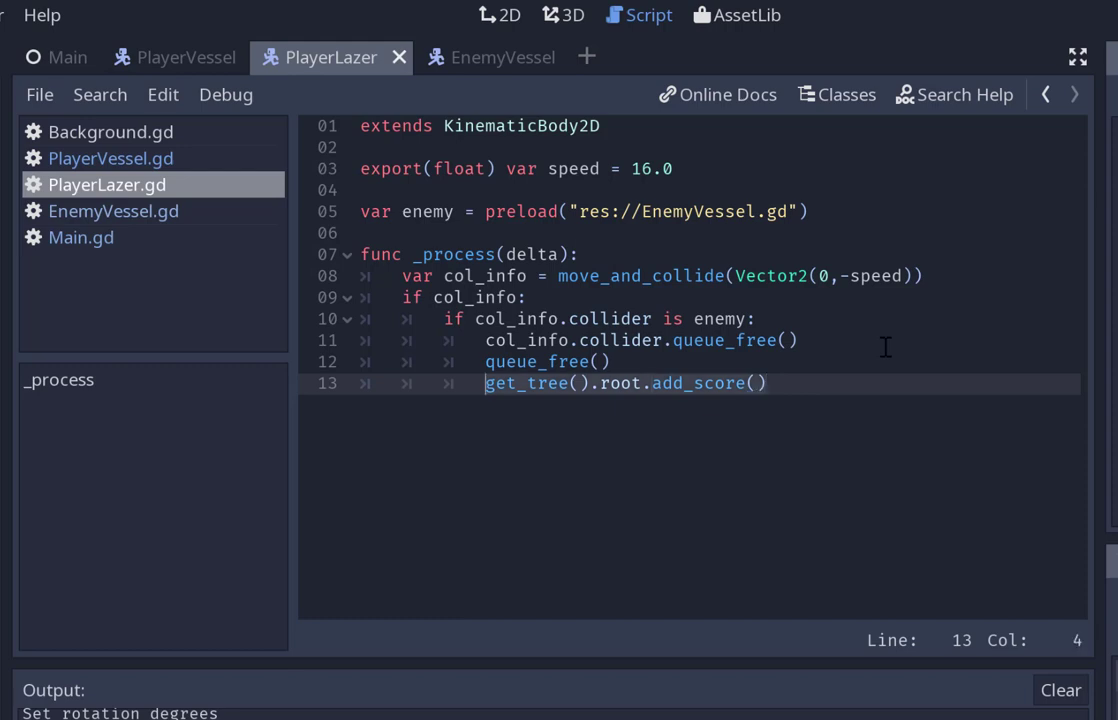
pyautogui.hotkey('shift', 'End')
pyautogui.press('Delete')
pyautogui.hotkey('ctrl', 's')
pyautogui.press('BackSpace')
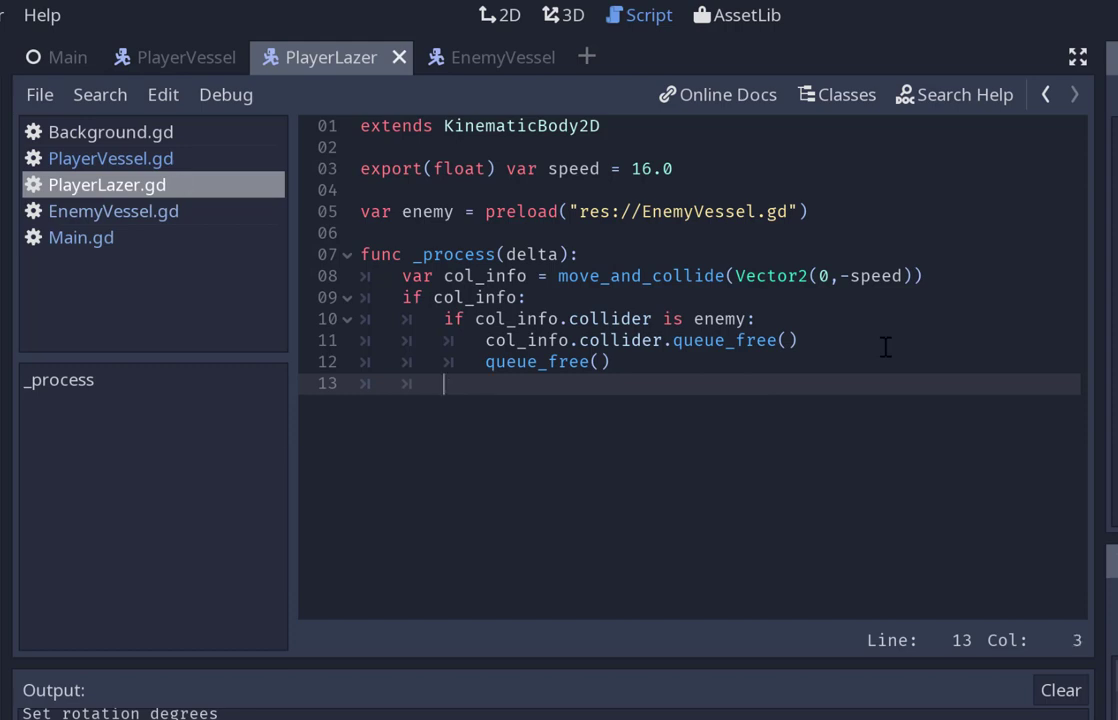
pyautogui.press('BackSpace')
pyautogui.press('BackSpace')
pyautogui.press('BackSpace')
pyautogui.hotkey('ctrl', 's')
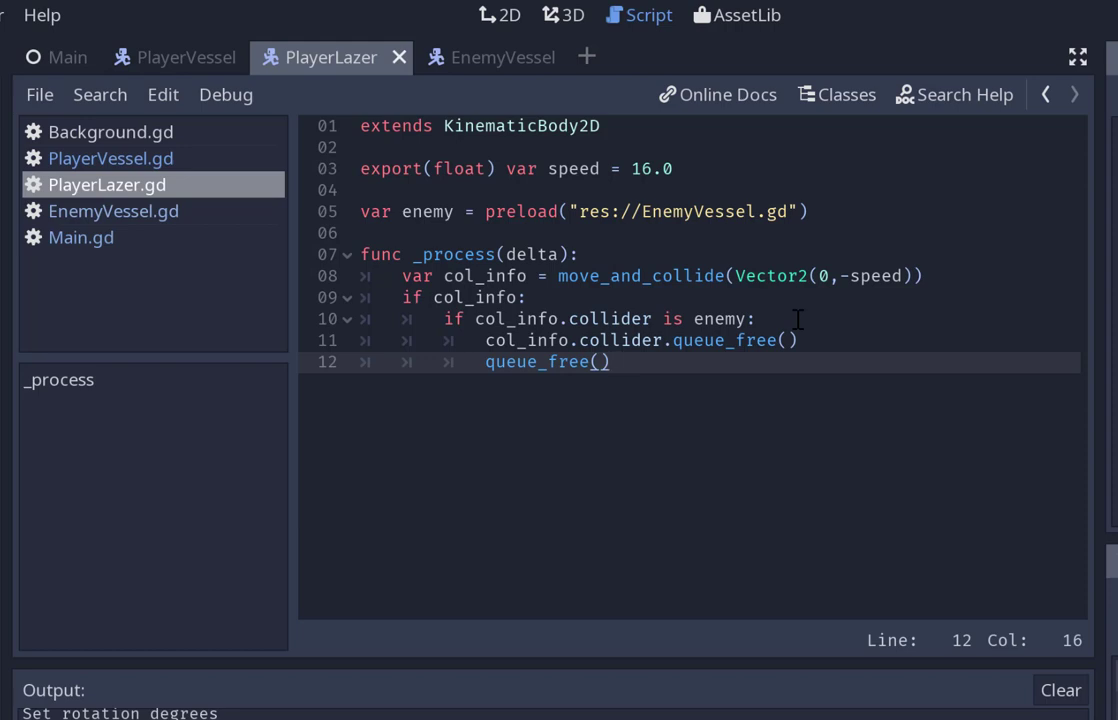
# In PlayerLazer.gd, change the collider's queue_free on line 11 to hit() and save.
pyautogui.click(705, 340)
pyautogui.doubleClick(716, 340)
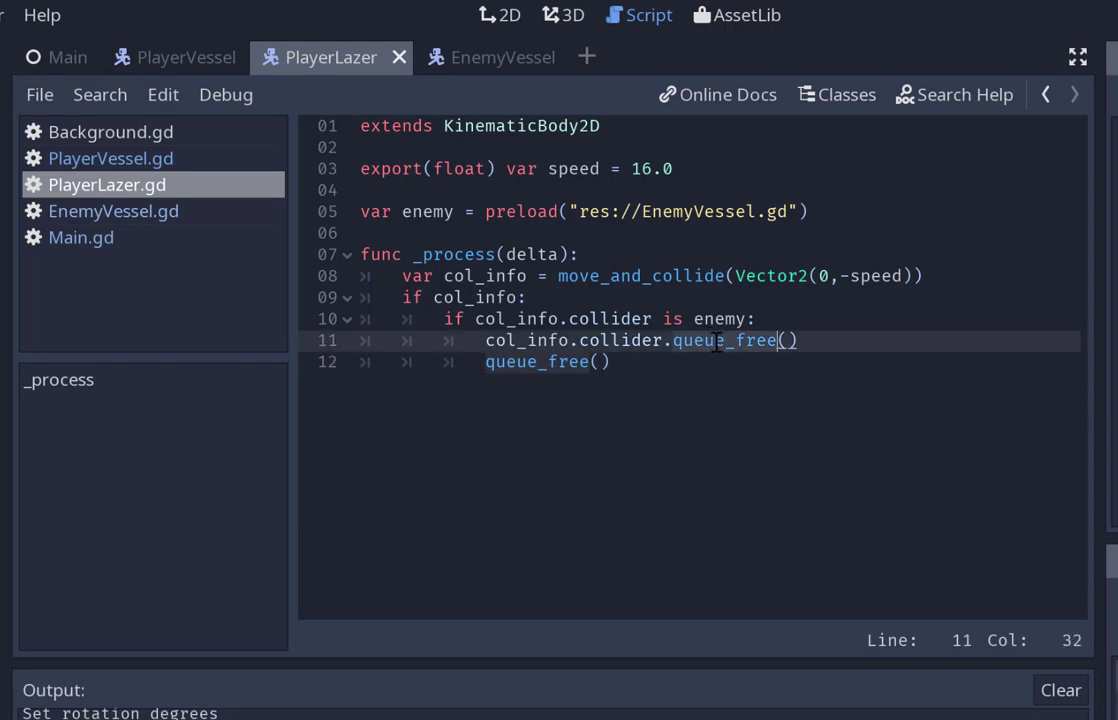
pyautogui.write('hit')
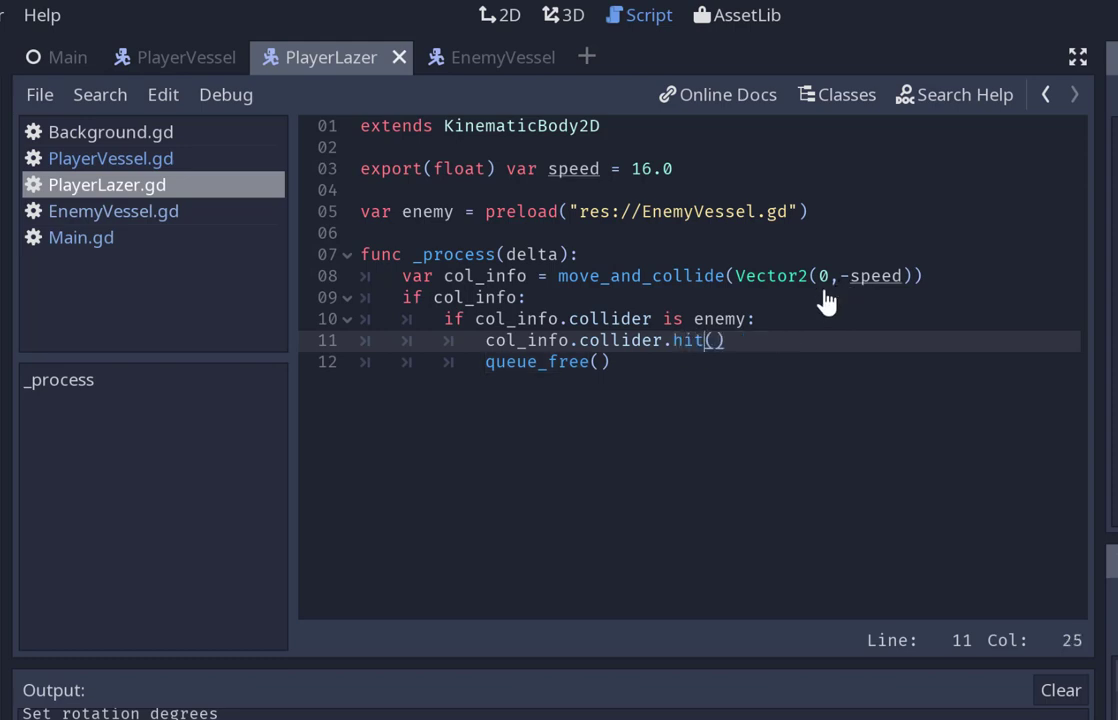
pyautogui.press('Left')
pyautogui.press('Left')
pyautogui.press('Left')
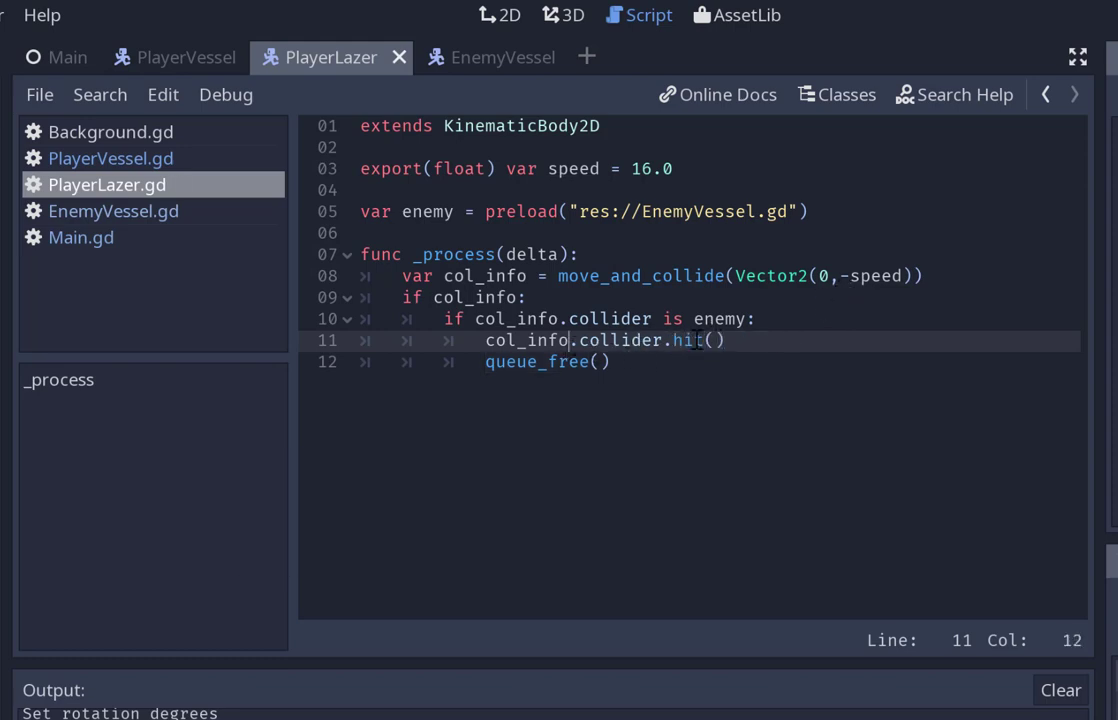
pyautogui.click(697, 340)
pyautogui.press('Right')
pyautogui.hotkey('ctrl', 's')
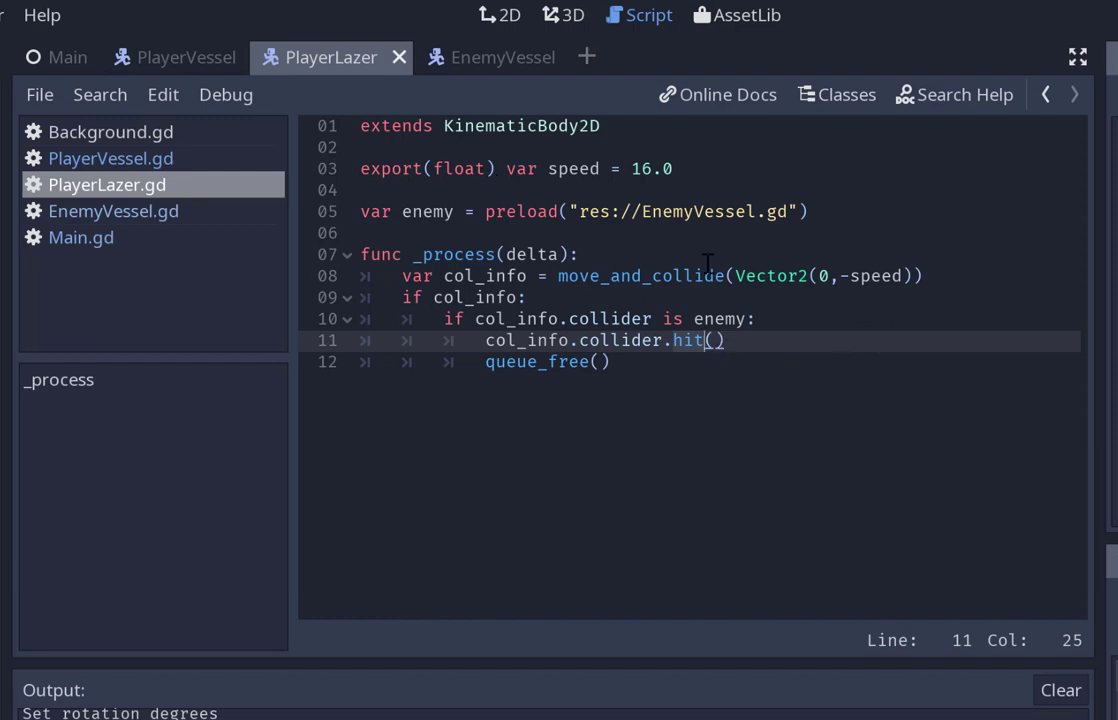
# In EnemyVessel.gd, add a top-level func hit(): below _process.
pyautogui.click(498, 60)
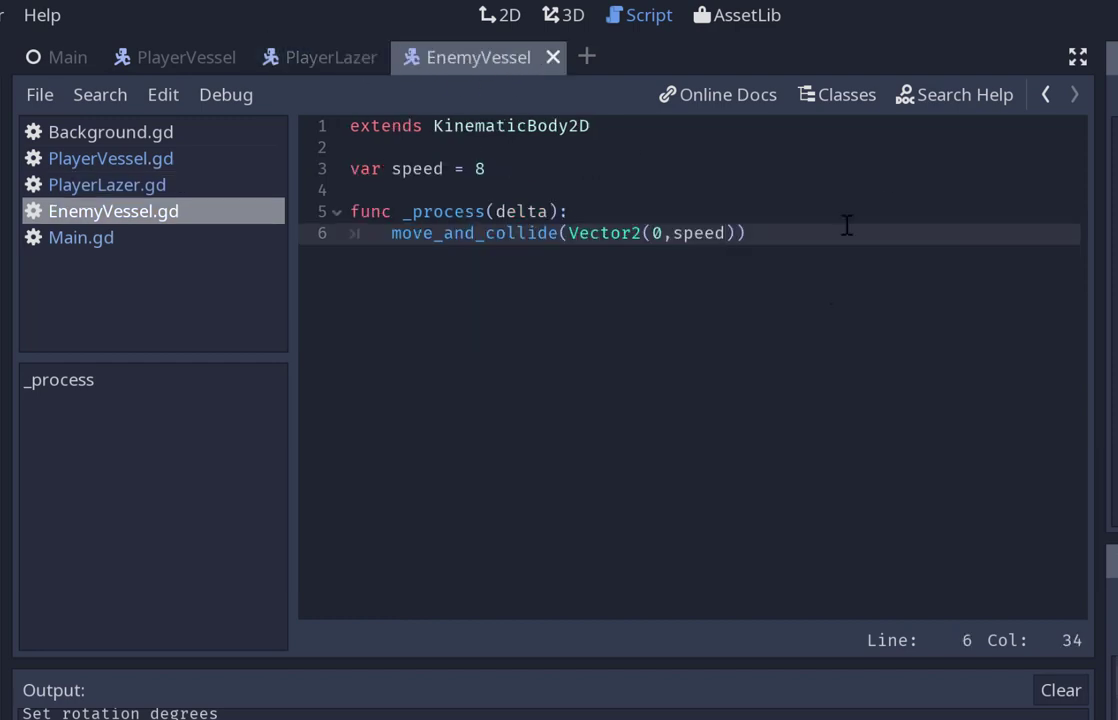
pyautogui.click(873, 267)
pyautogui.press('Return')
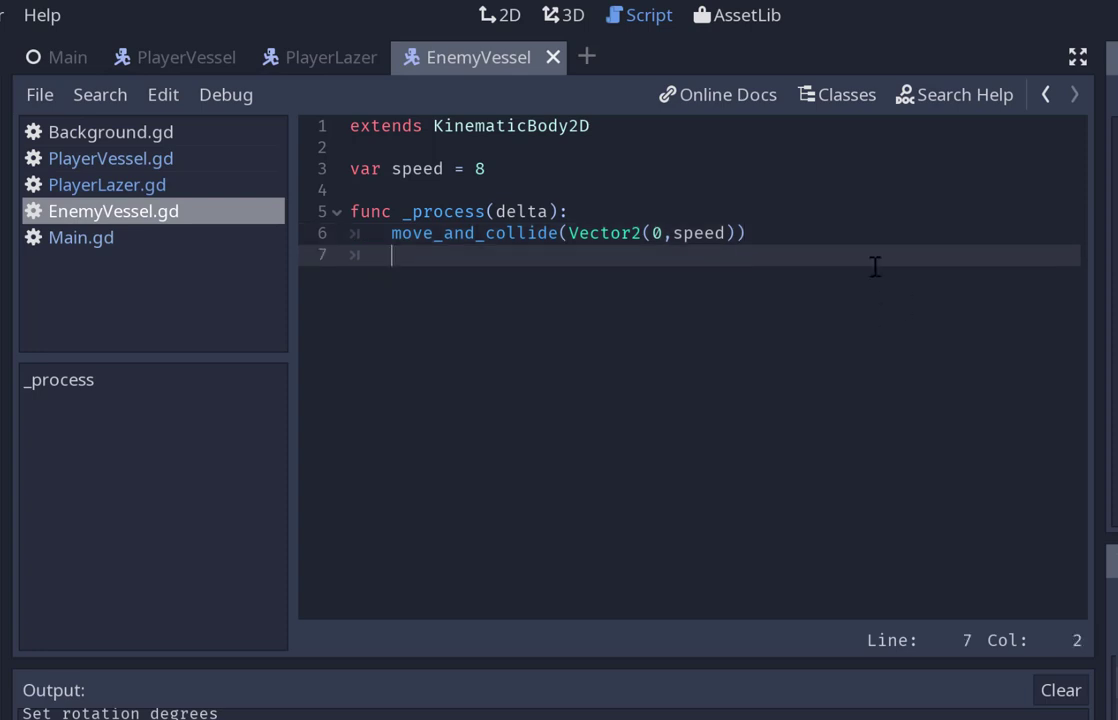
pyautogui.press('Return')
pyautogui.press('BackSpace')
pyautogui.write('func ')
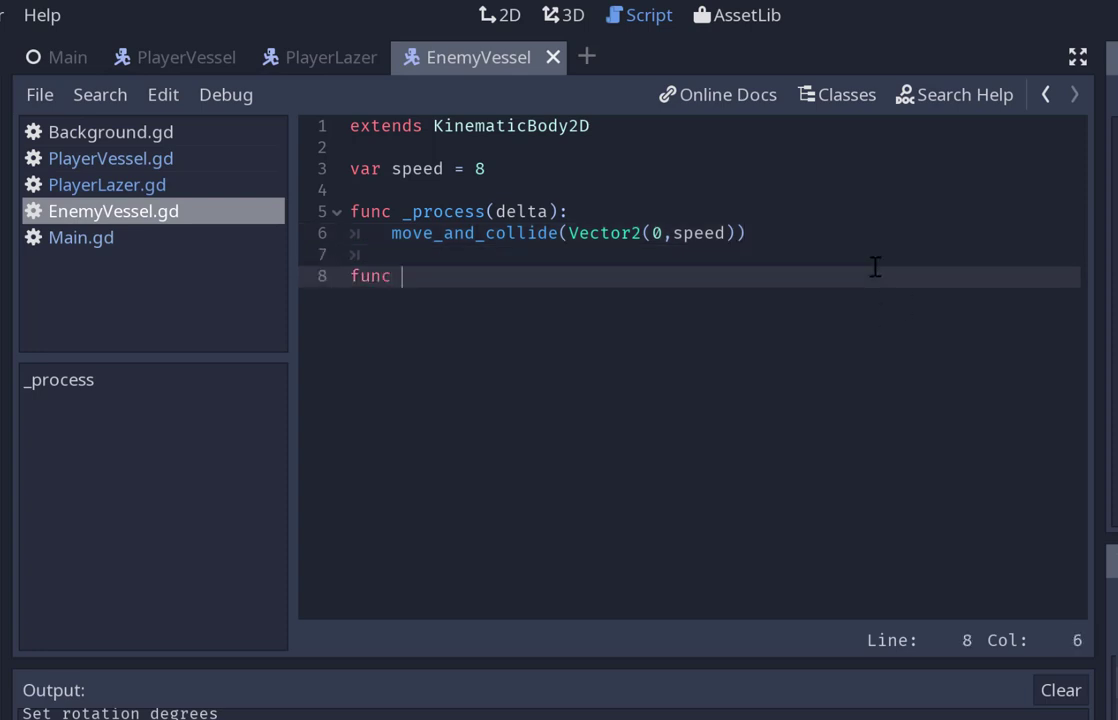
pyautogui.write('hit():')
pyautogui.press('Return')
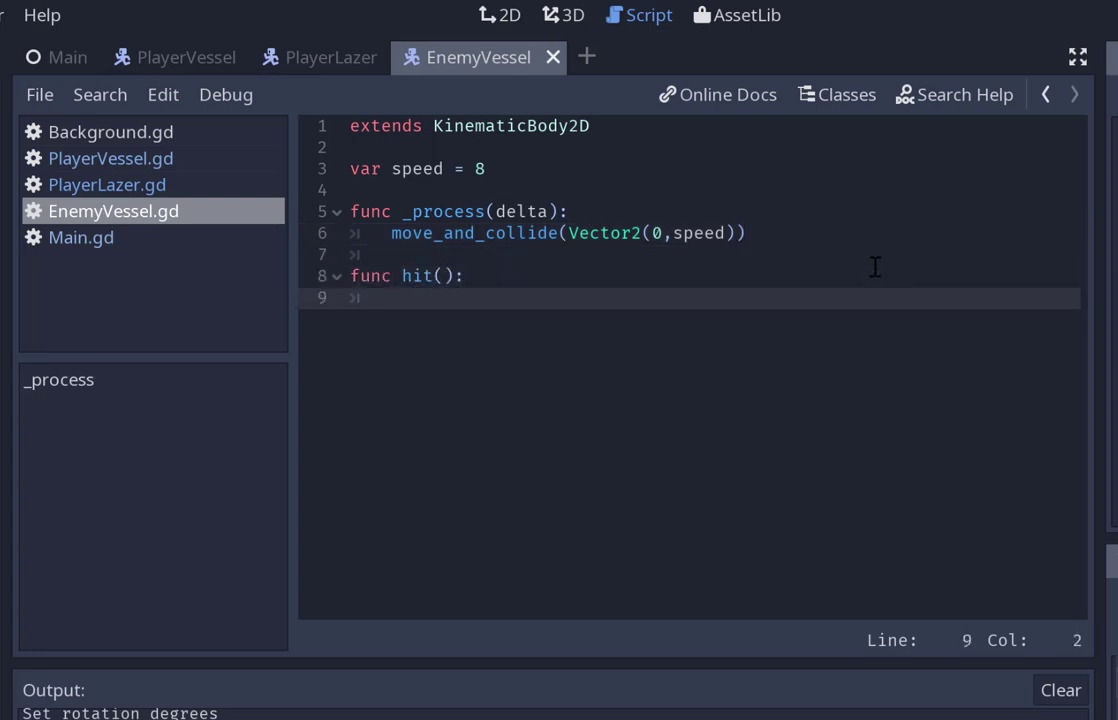
# Give hit() a queue_free() body, save, and add blank lines below the speed variable.
pyautogui.hotkey('ctrl', 's')
pyautogui.write('queue')
pyautogui.press('Return')
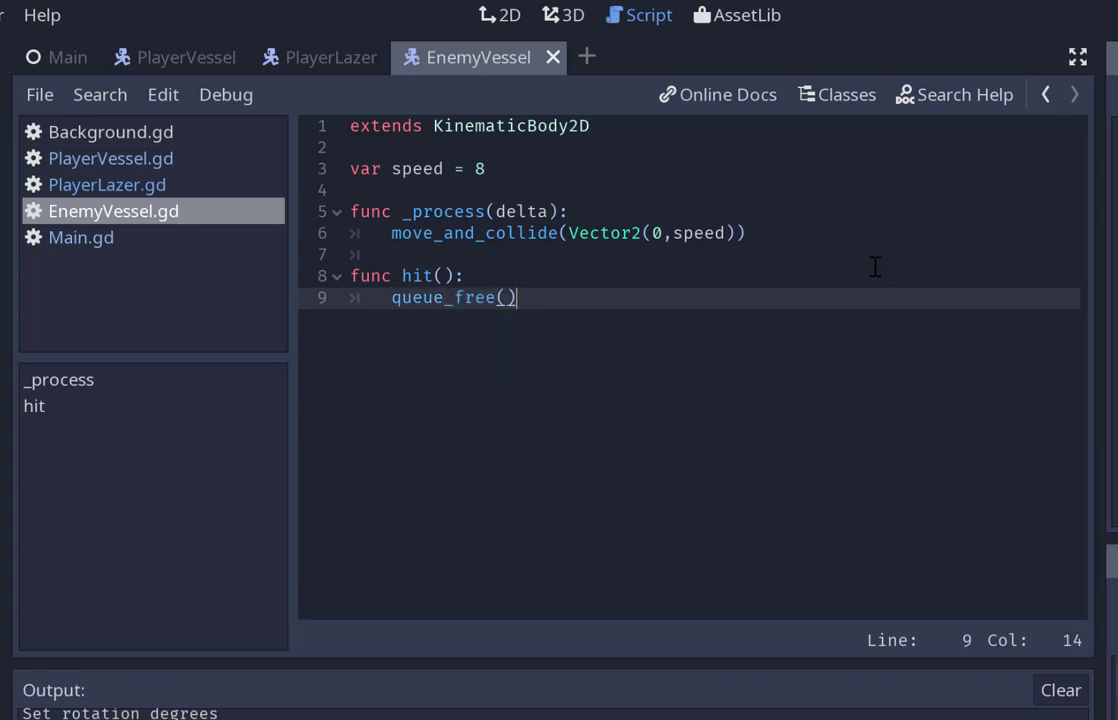
pyautogui.hotkey('ctrl', 's')
pyautogui.press('Up')
pyautogui.press('Up')
pyautogui.press('Up')
pyautogui.press('Up')
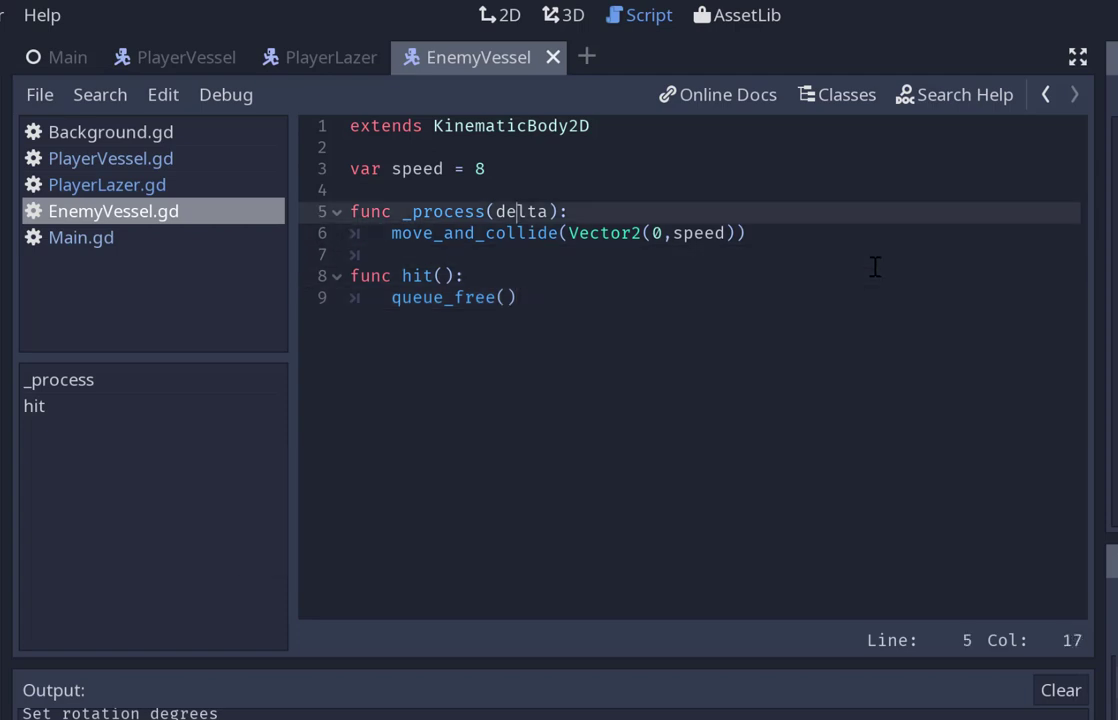
pyautogui.press('Up')
pyautogui.press('Up')
pyautogui.press('Return')
pyautogui.press('Return')
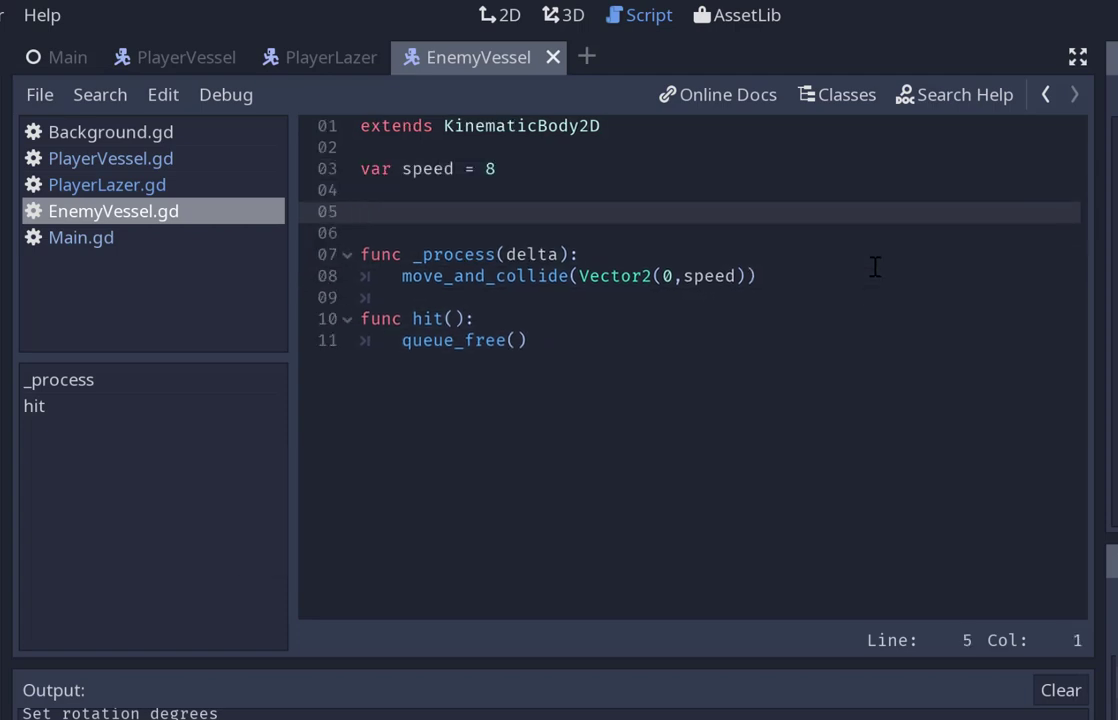
# Declare signal enemy_killed() on line 5 and add emit_signal("enemy_killed") after queue_free() in hit().
pyautogui.write('signal ')
pyautogui.write('ene')
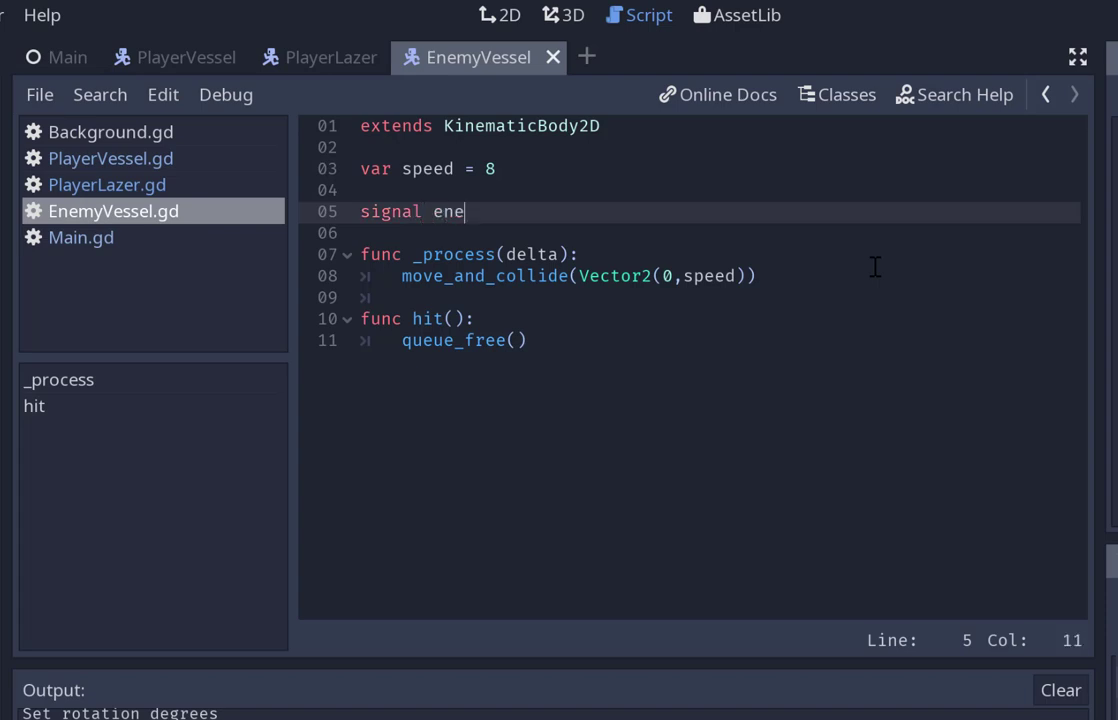
pyautogui.write('my_')
pyautogui.write('killed')
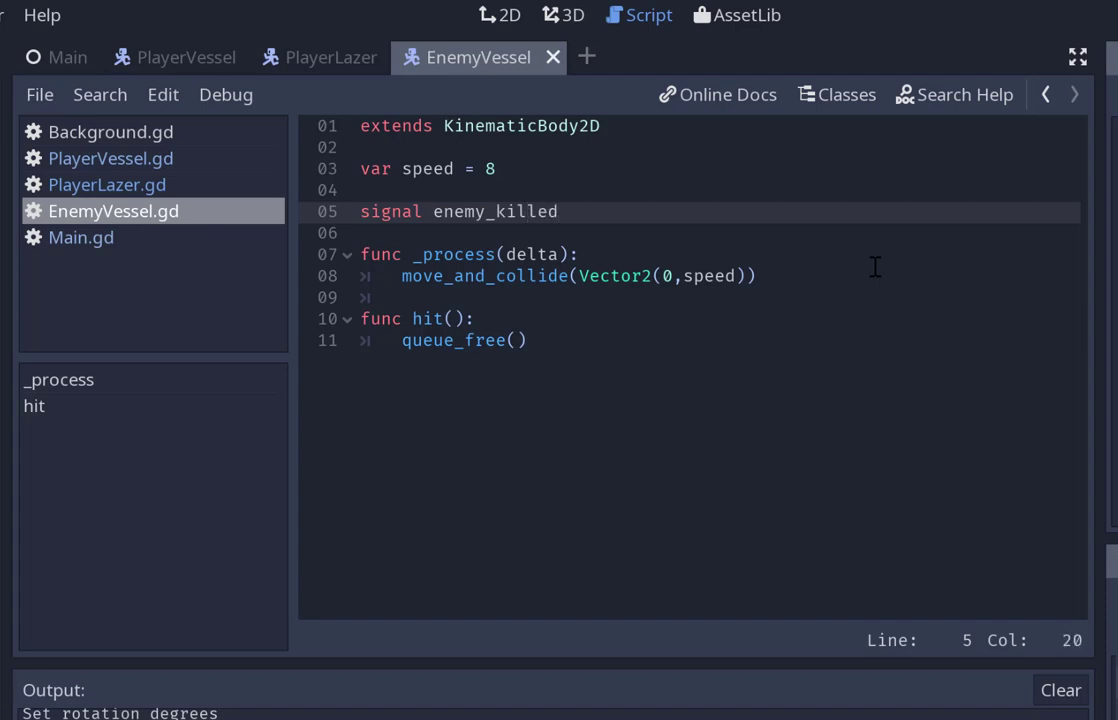
pyautogui.write('()')
pyautogui.hotkey('ctrl', 's')
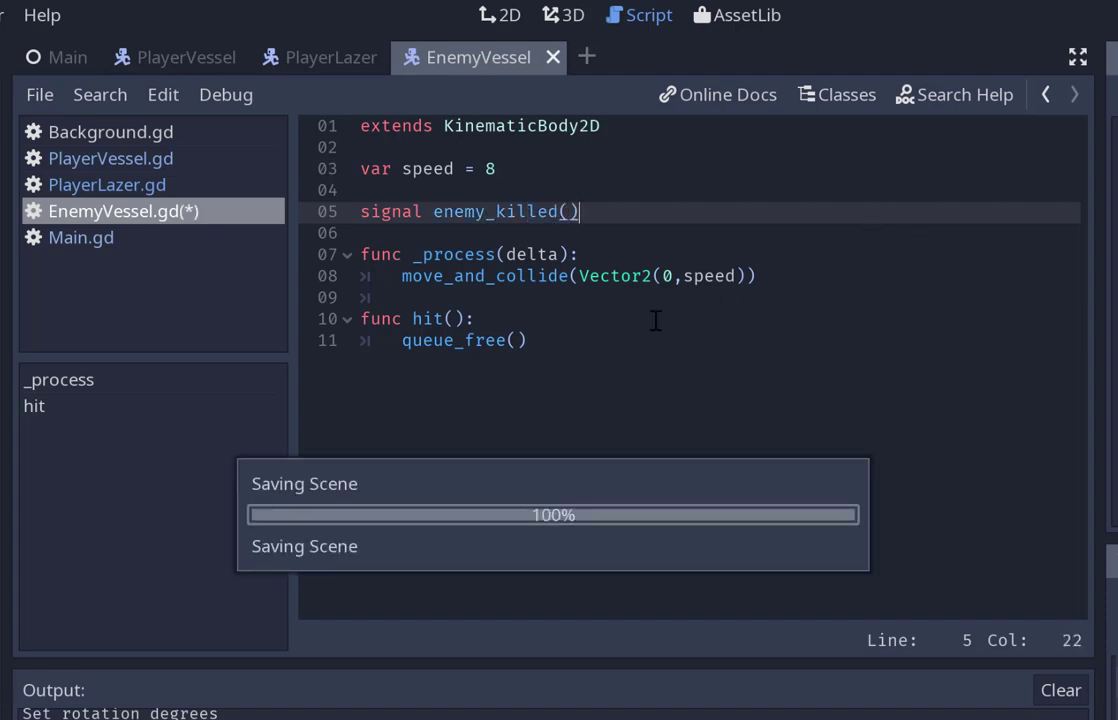
pyautogui.click(706, 332)
pyautogui.press('Return')
pyautogui.write('em')
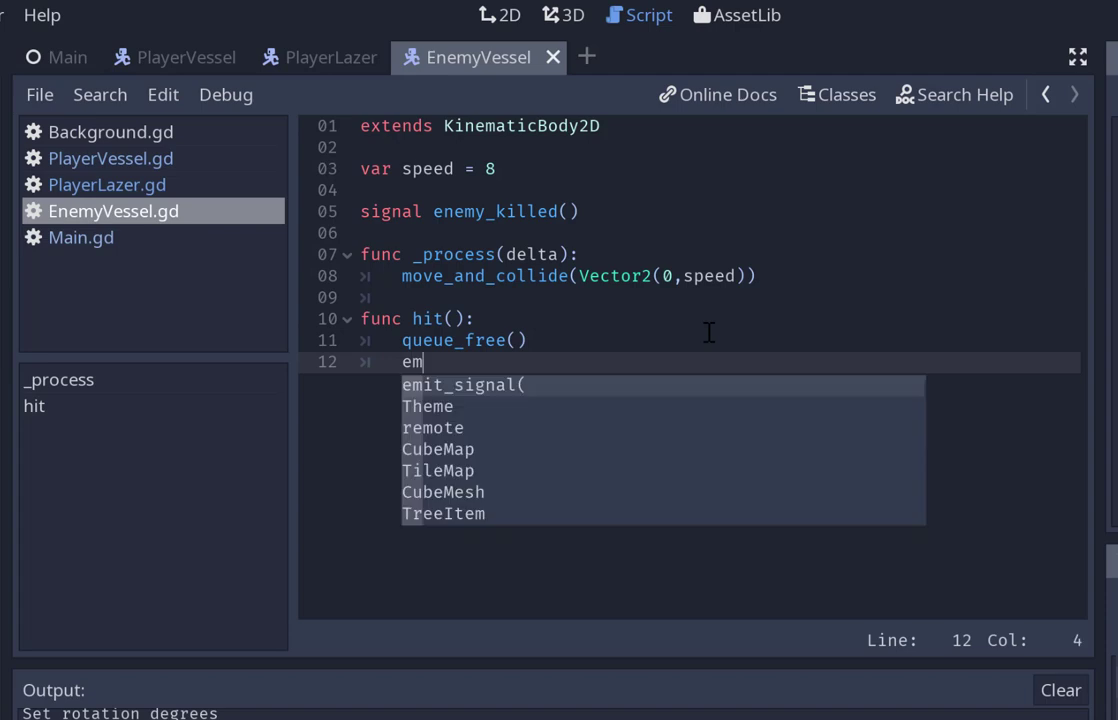
pyautogui.write('i')
pyautogui.press('Return')
pyautogui.write('"')
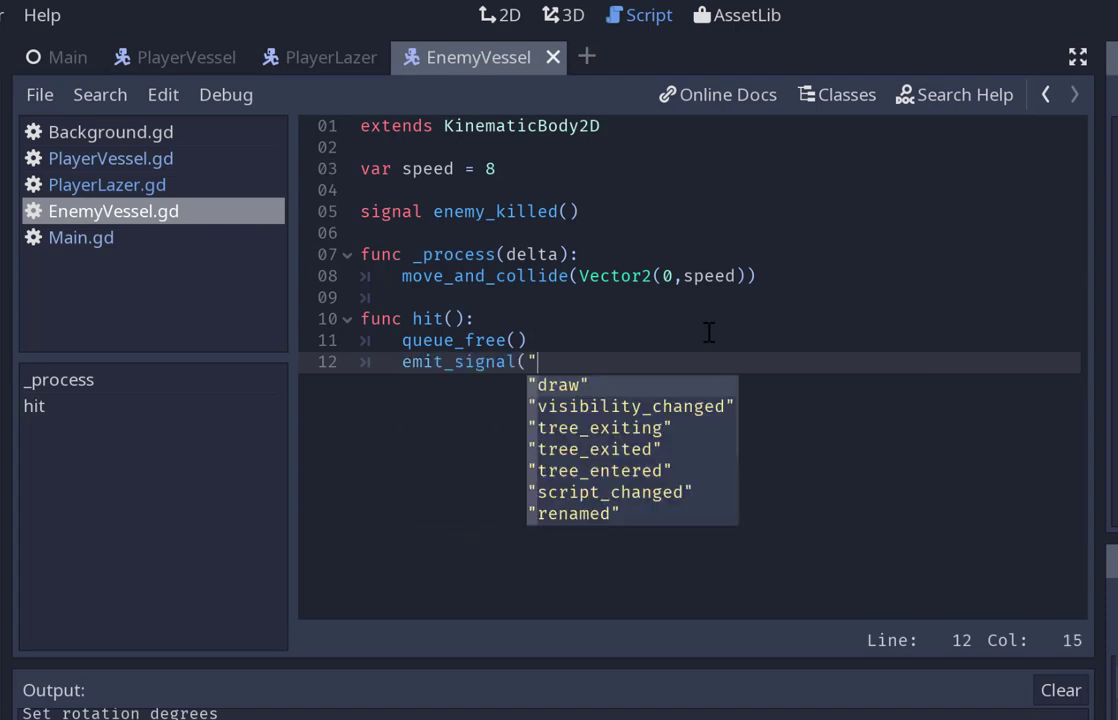
pyautogui.write('en')
pyautogui.press('Return')
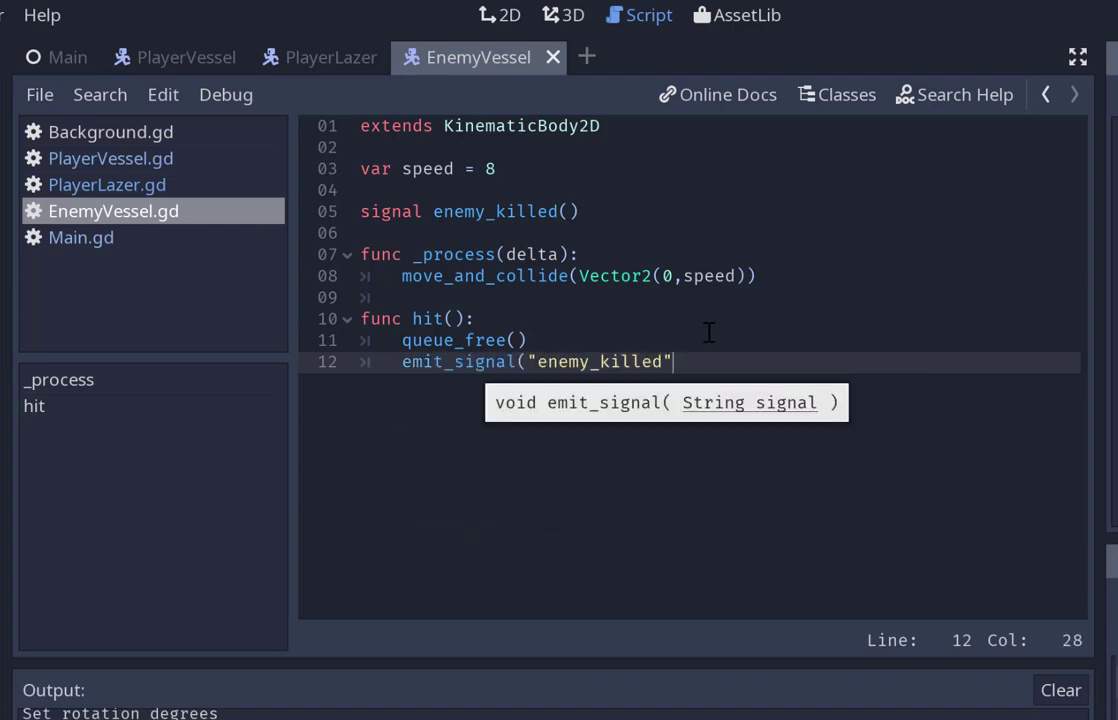
pyautogui.write(')')
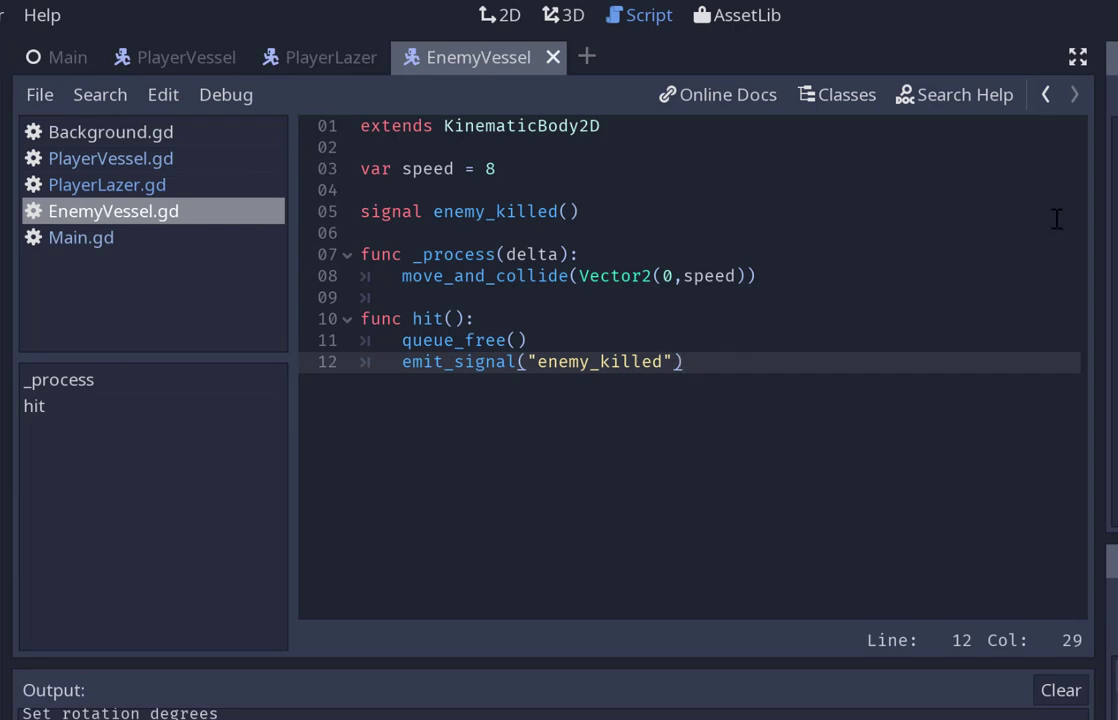
# In Main.gd, add func _on_enemy_killed(): with a pass body after the add_child line.
pyautogui.click(48, 57)
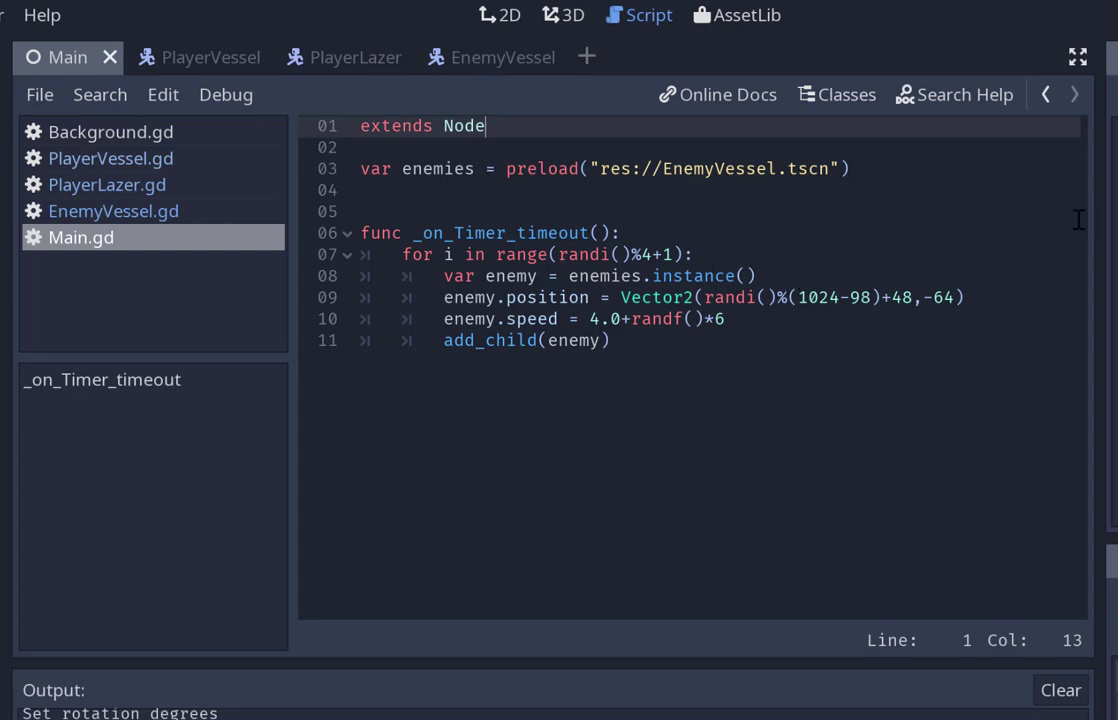
pyautogui.click(741, 340)
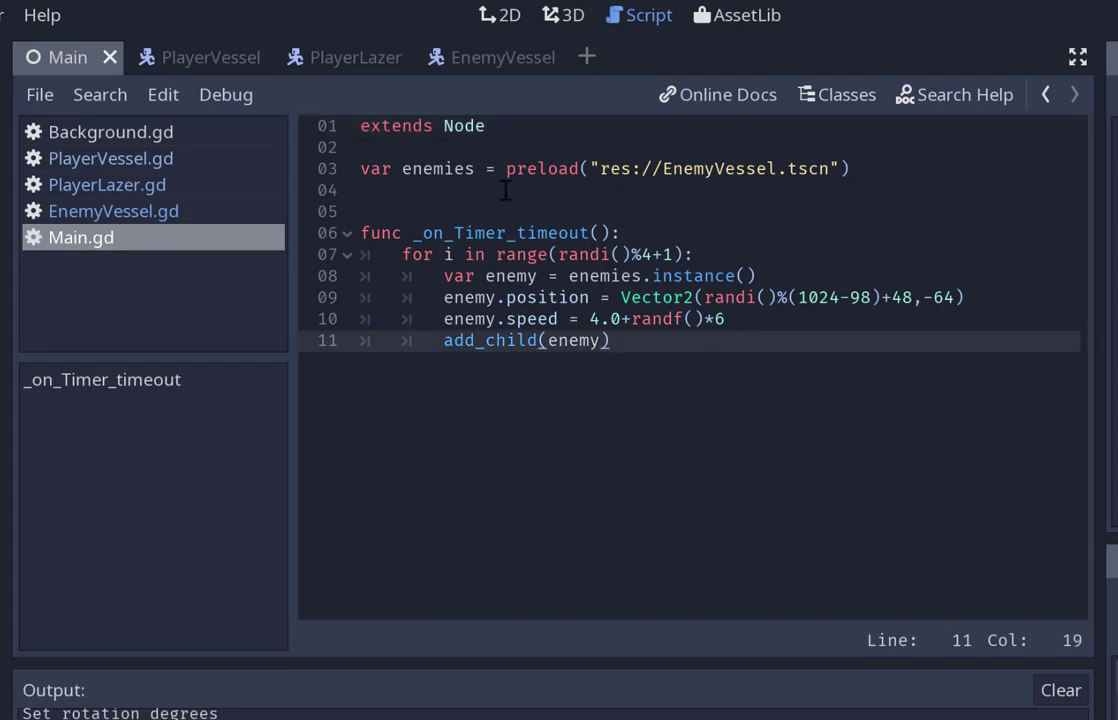
pyautogui.press('Return')
pyautogui.press('Return')
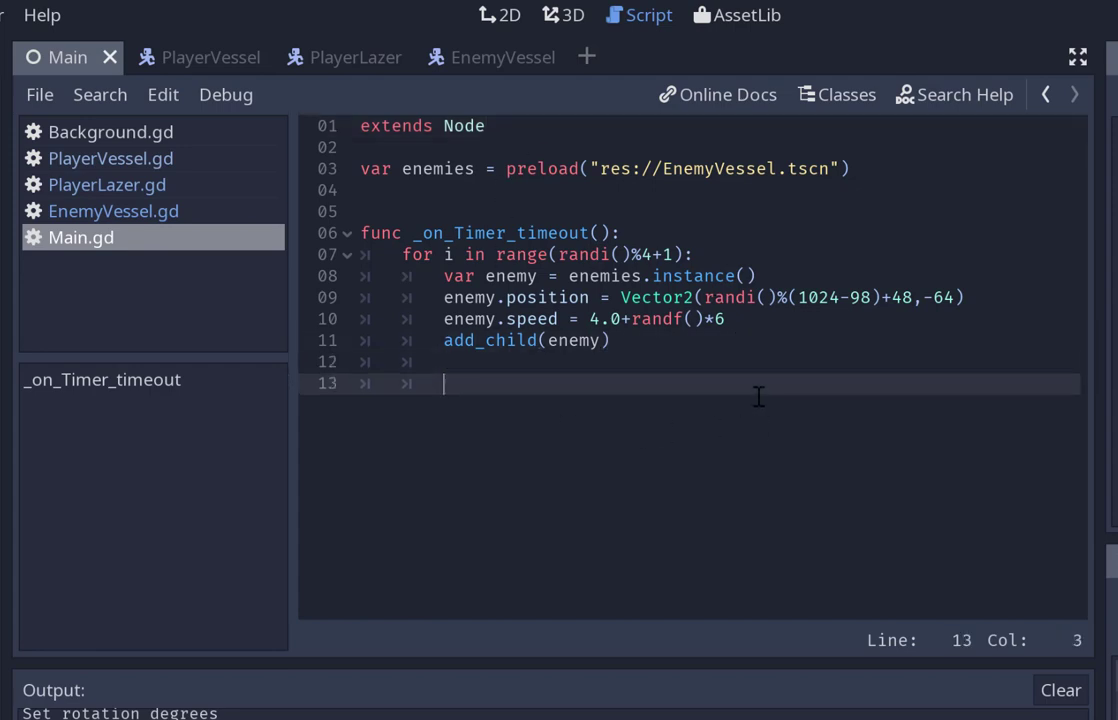
pyautogui.press('BackSpace')
pyautogui.press('BackSpace')
pyautogui.write('func ')
pyautogui.write('_on')
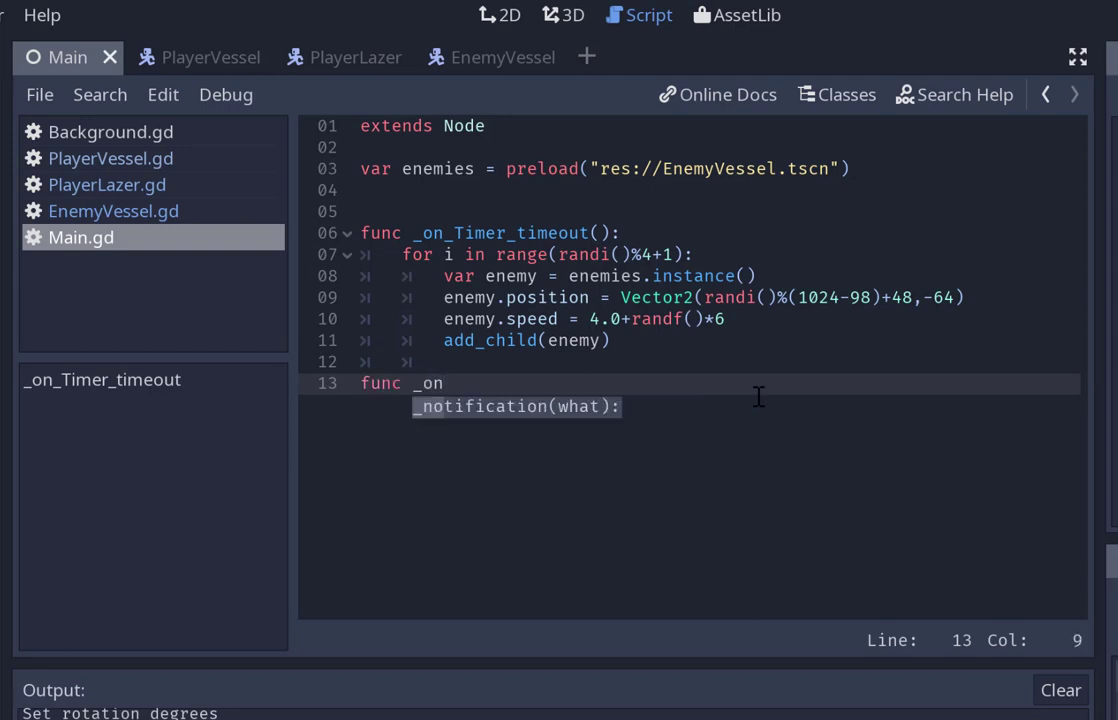
pyautogui.write('_enemy_ki')
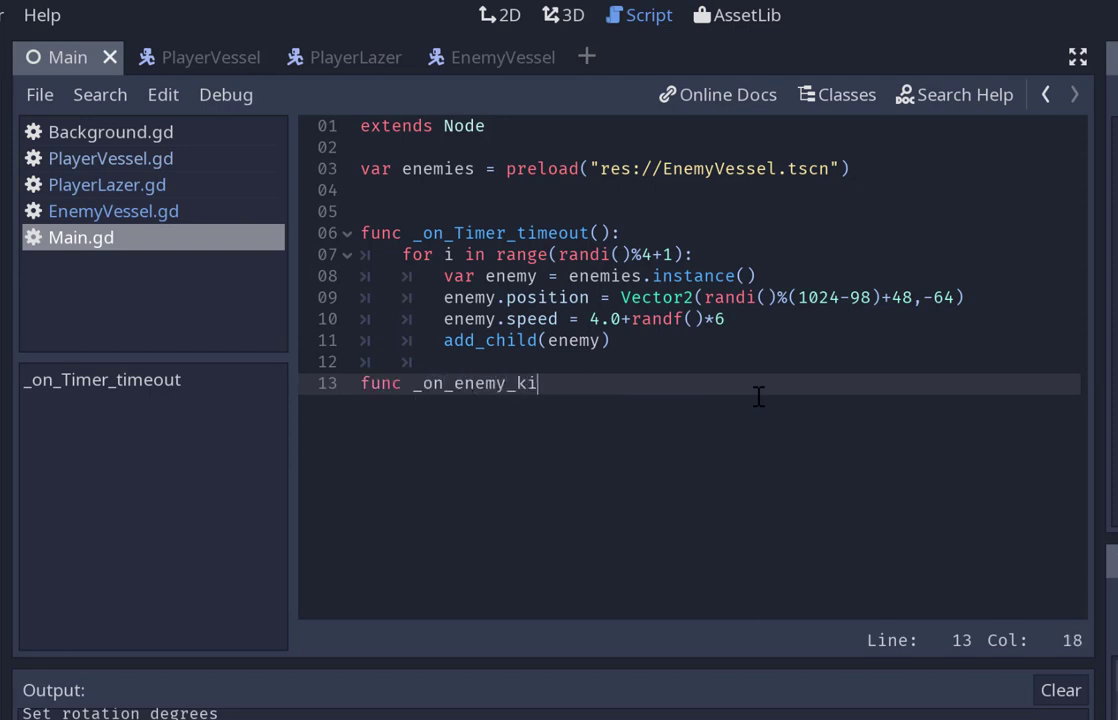
pyautogui.write('lled():')
pyautogui.press('Return')
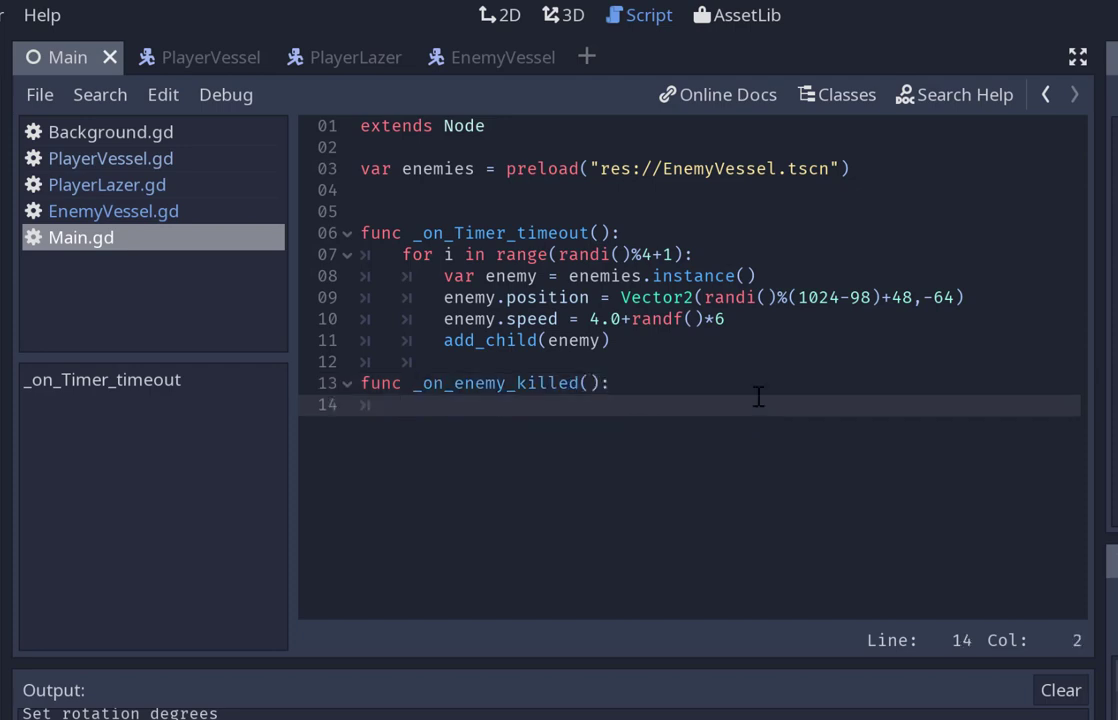
pyautogui.write('pass')
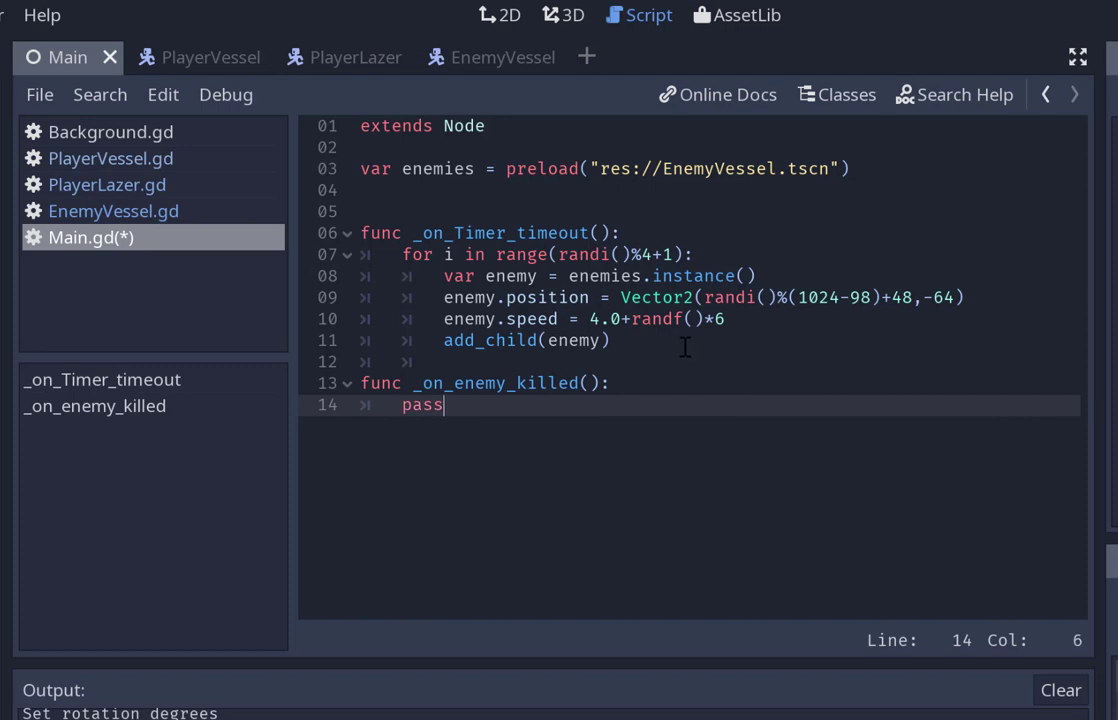
pyautogui.click(684, 343)
pyautogui.click(793, 320)
# Insert enemy.connect("enemy_killed") on a new line before add_child in Main.gd.
pyautogui.press('Return')
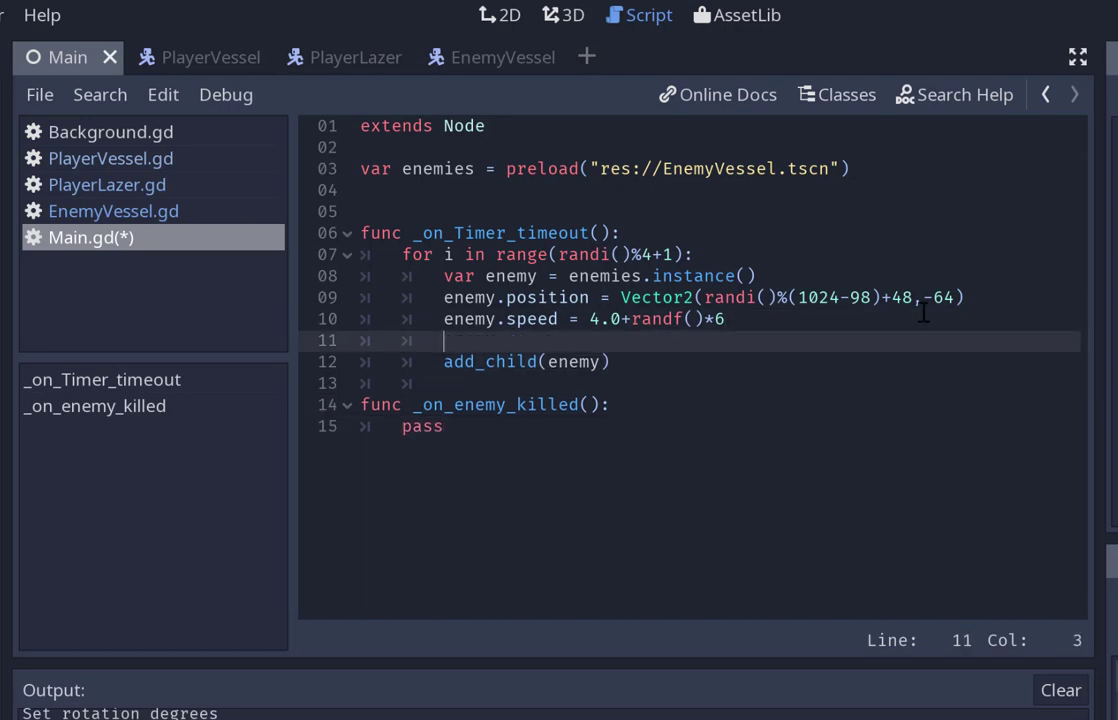
pyautogui.write('a')
pyautogui.press('BackSpace')
pyautogui.write('co')
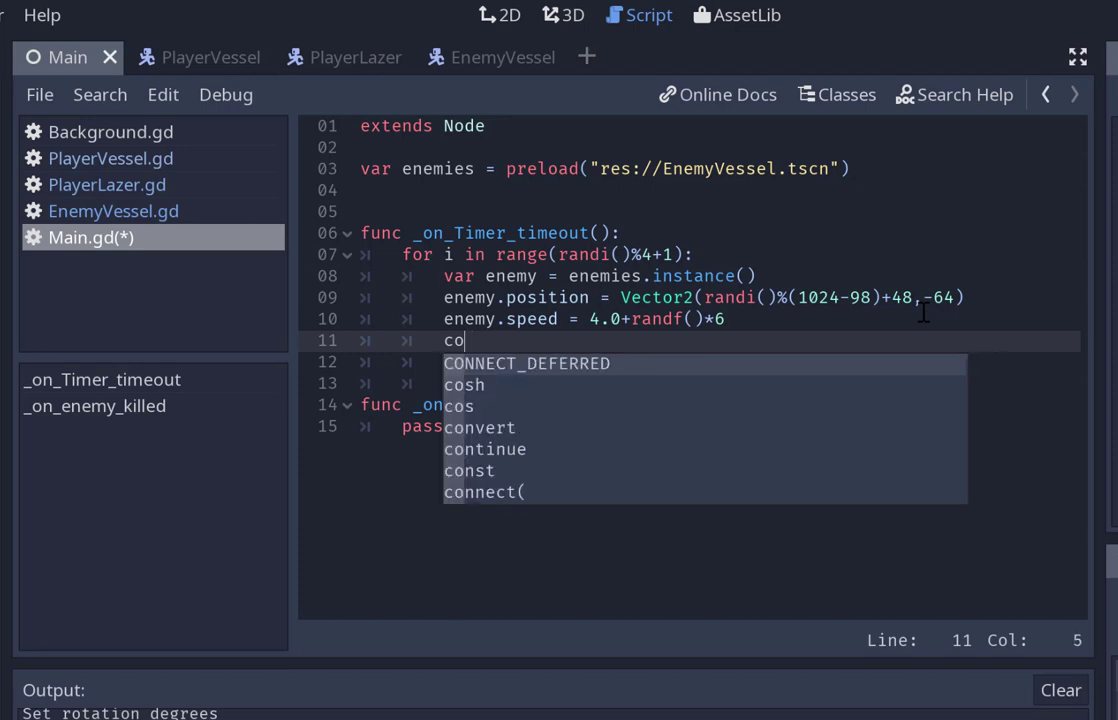
pyautogui.write('nnect("')
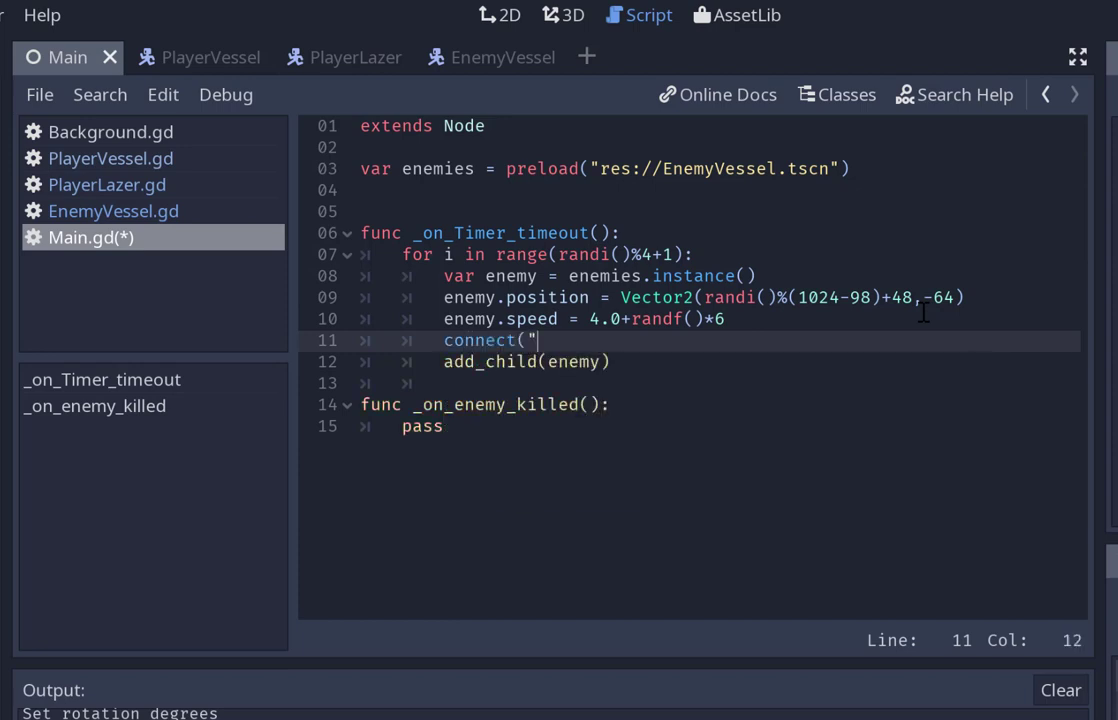
pyautogui.write('ki')
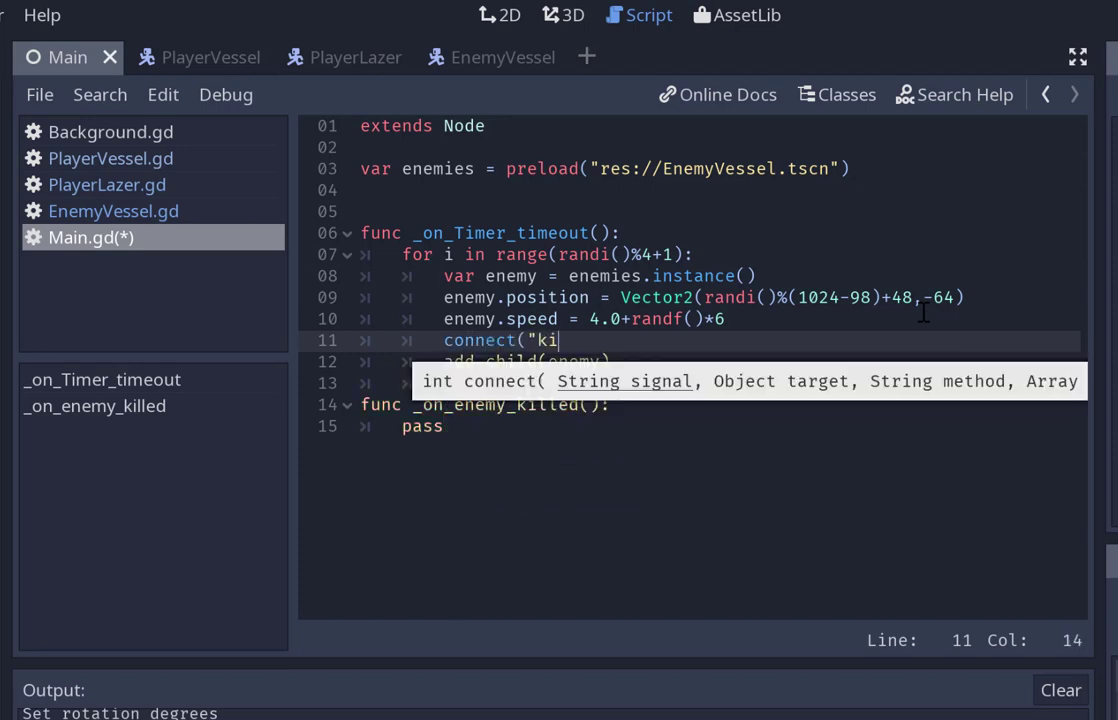
pyautogui.press('BackSpace')
pyautogui.press('BackSpace')
pyautogui.press('BackSpace')
pyautogui.press('BackSpace')
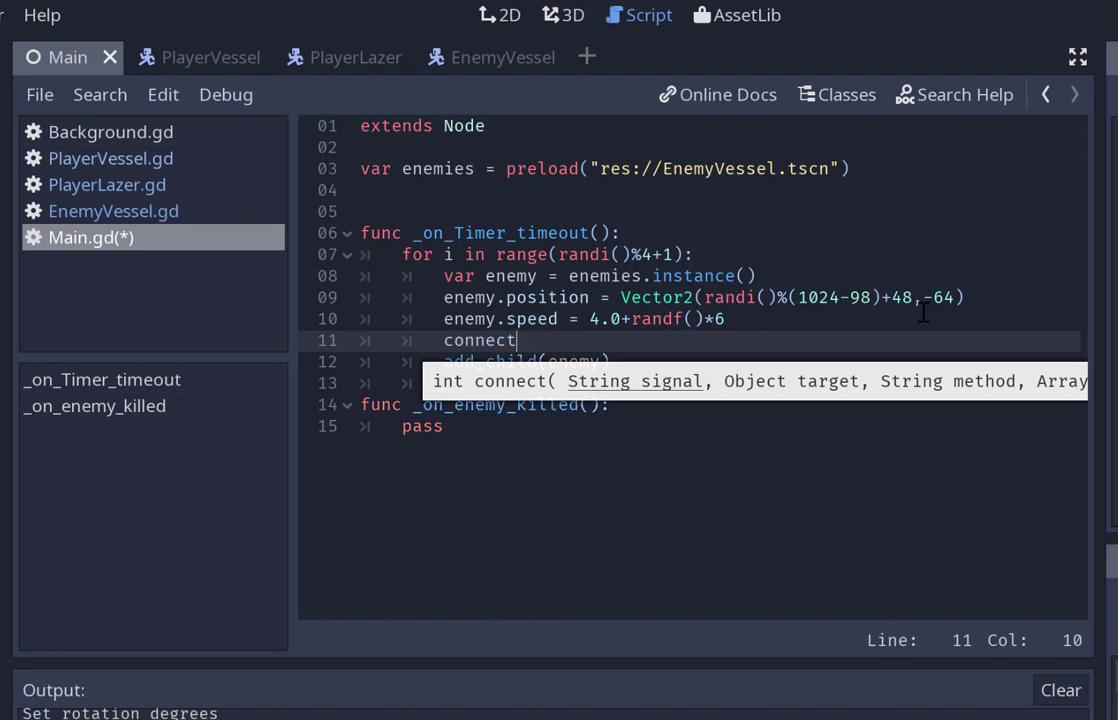
pyautogui.press('BackSpace')
pyautogui.press('BackSpace')
pyautogui.press('BackSpace')
pyautogui.write('enemu')
pyautogui.write('.')
pyautogui.click(743, 300)
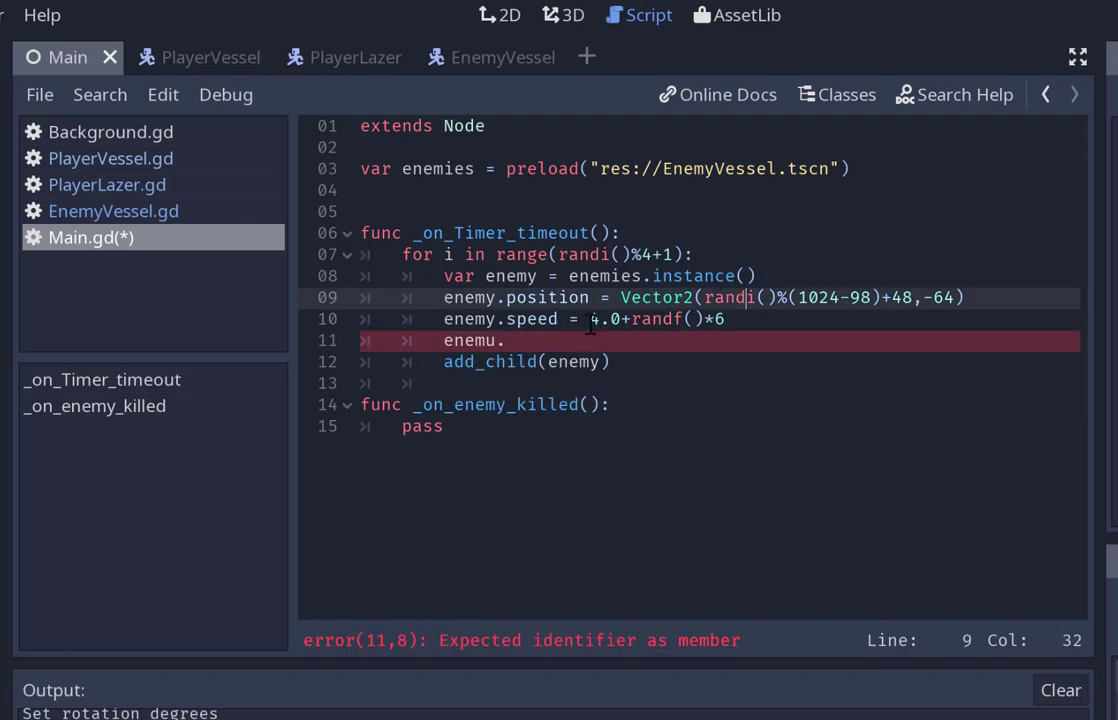
pyautogui.click(570, 320)
pyautogui.press('Down')
pyautogui.press('BackSpace')
pyautogui.press('BackSpace')
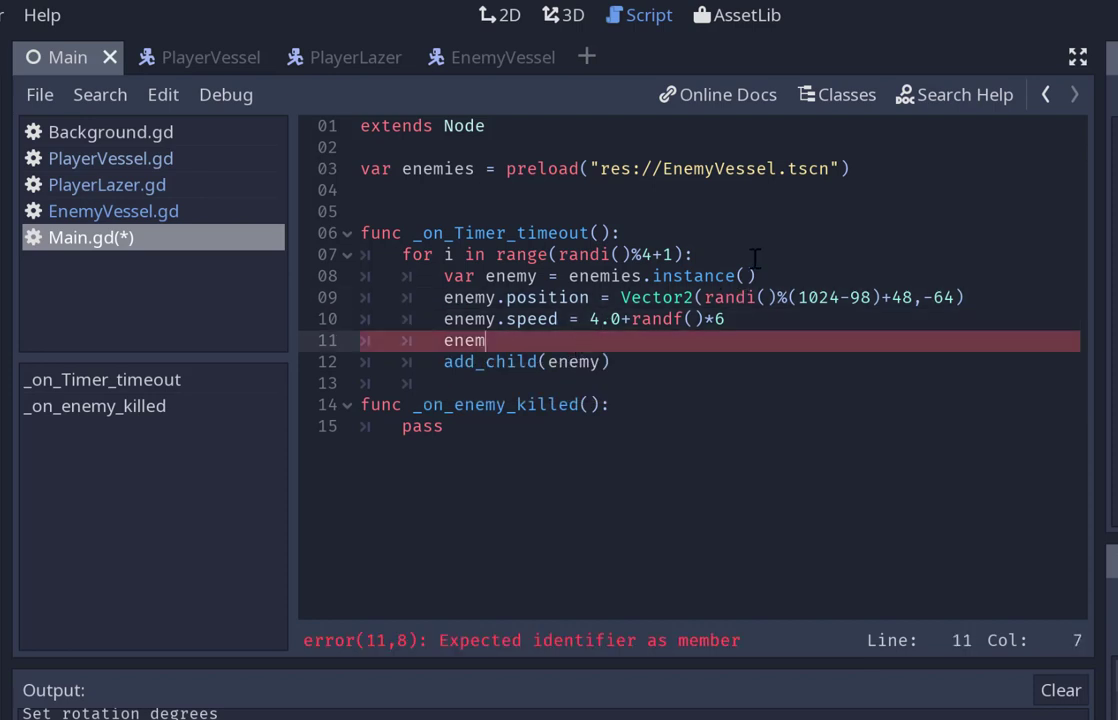
pyautogui.write('y.con')
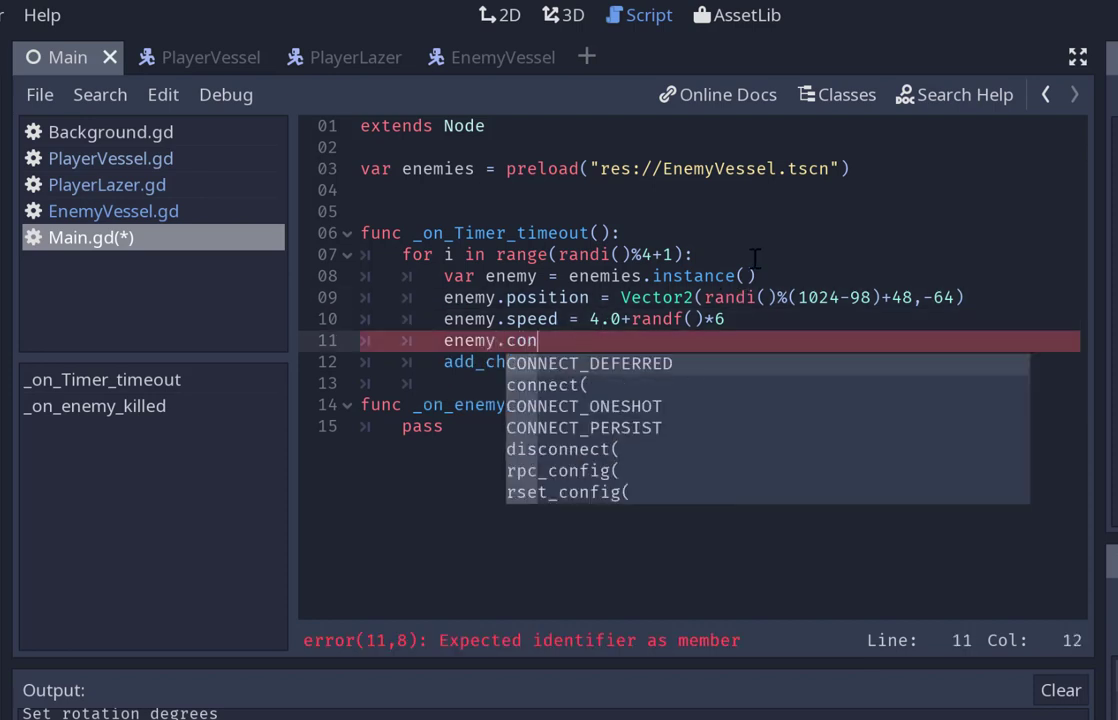
pyautogui.press('Down')
pyautogui.press('Return')
pyautogui.write('"')
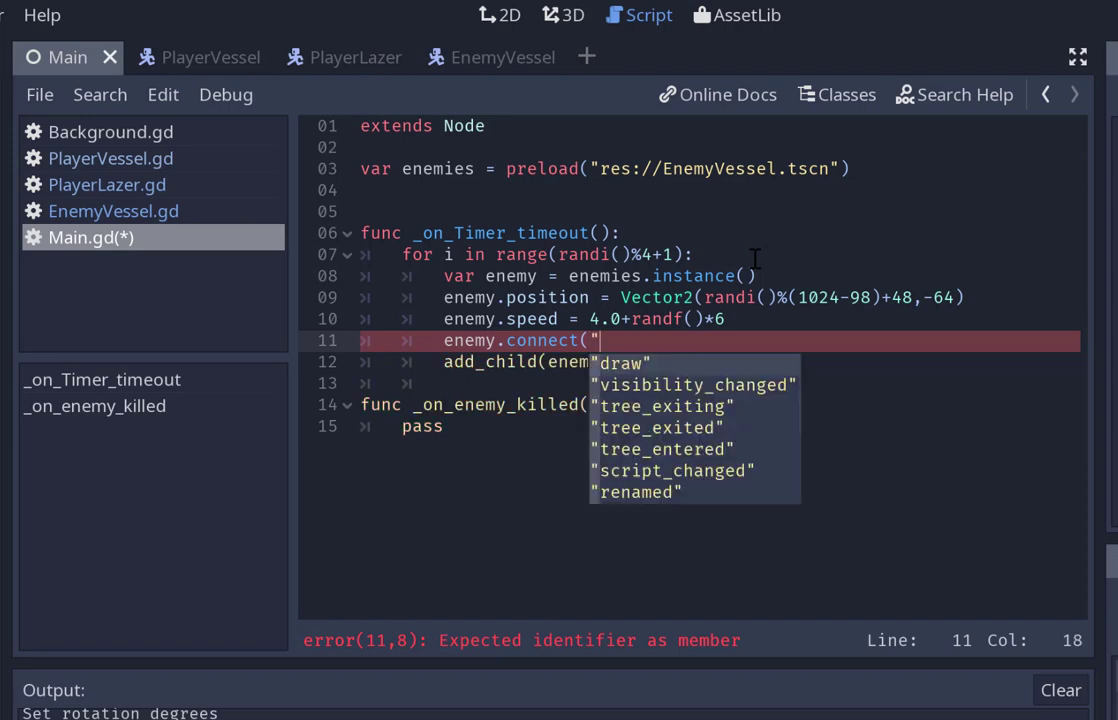
pyautogui.press('Down')
pyautogui.press('Down')
pyautogui.write('en')
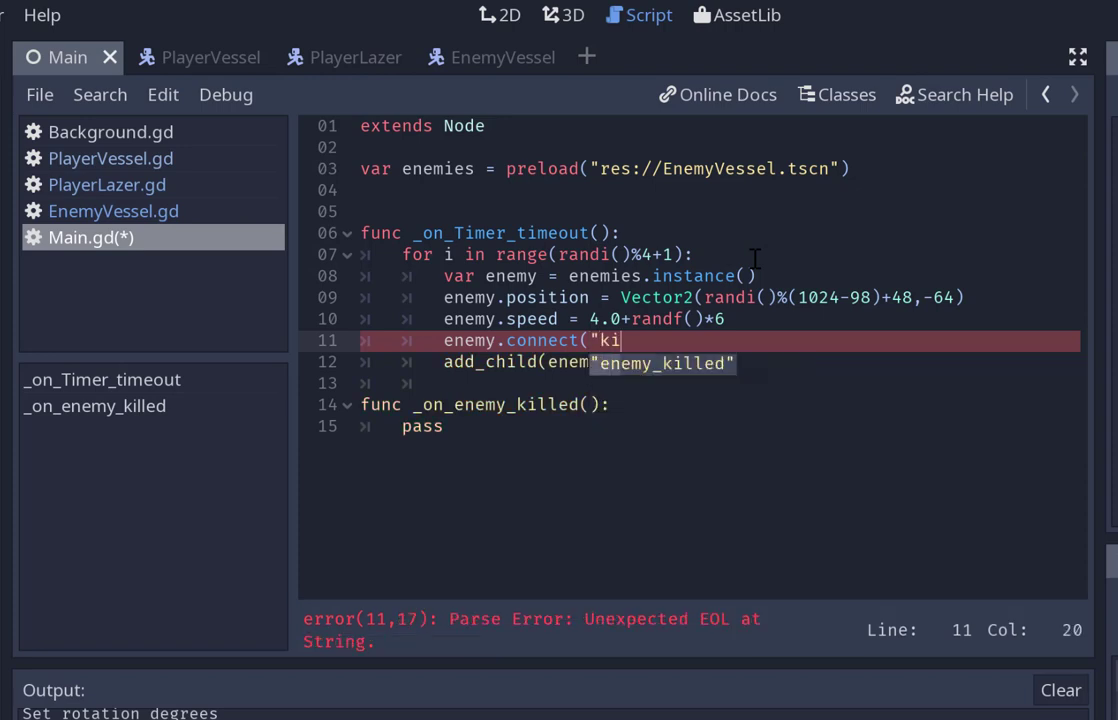
pyautogui.press('Return')
pyautogui.write(')')
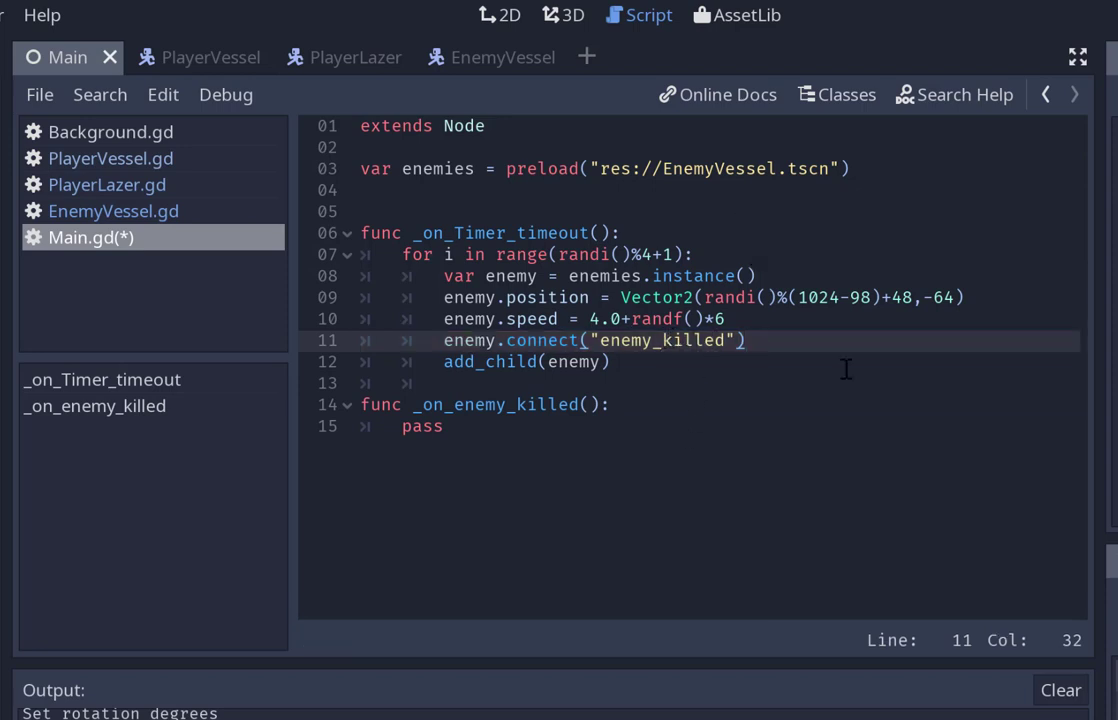
# Add self and "_on_enemy_killed" as the connect call's remaining arguments and save.
pyautogui.hotkey('ctrl', 's')
pyautogui.press('Left')
pyautogui.press('BackSpace')
pyautogui.write(',')
pyautogui.write('se')
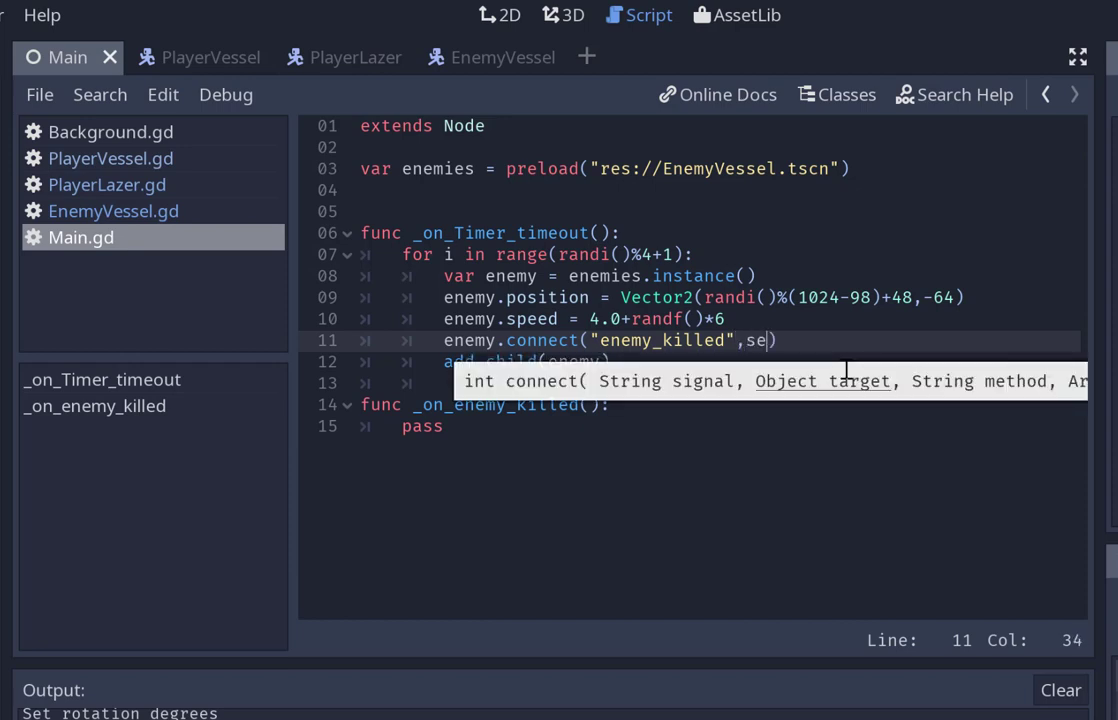
pyautogui.write('lf,')
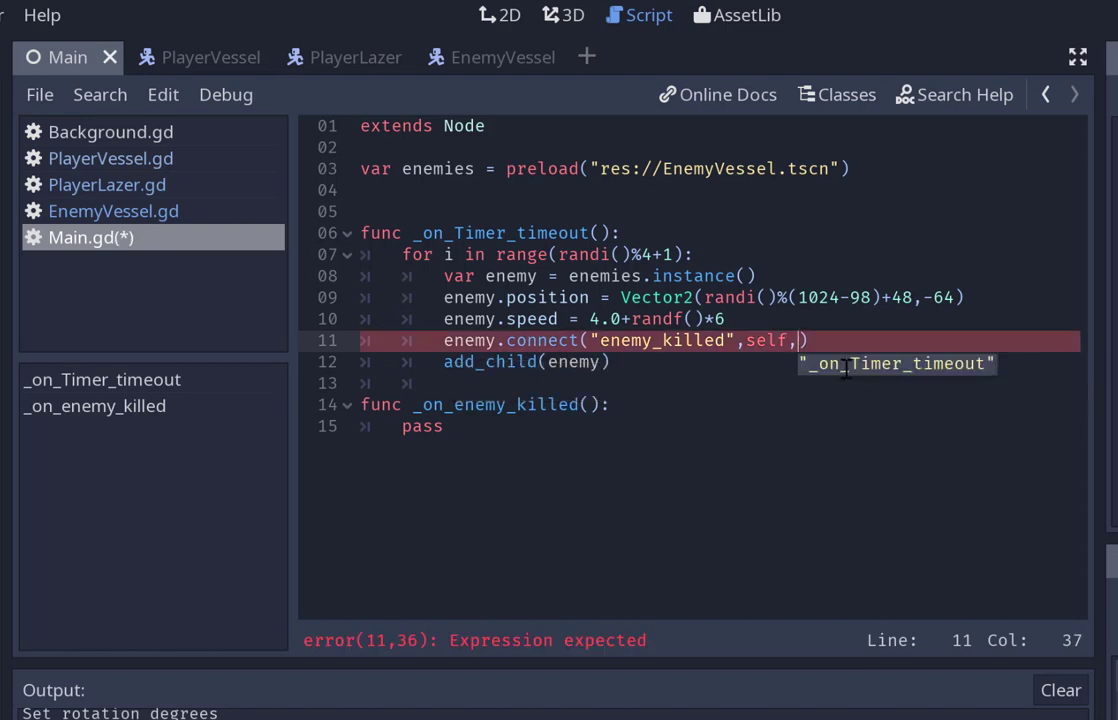
pyautogui.write('_')
pyautogui.click(579, 404)
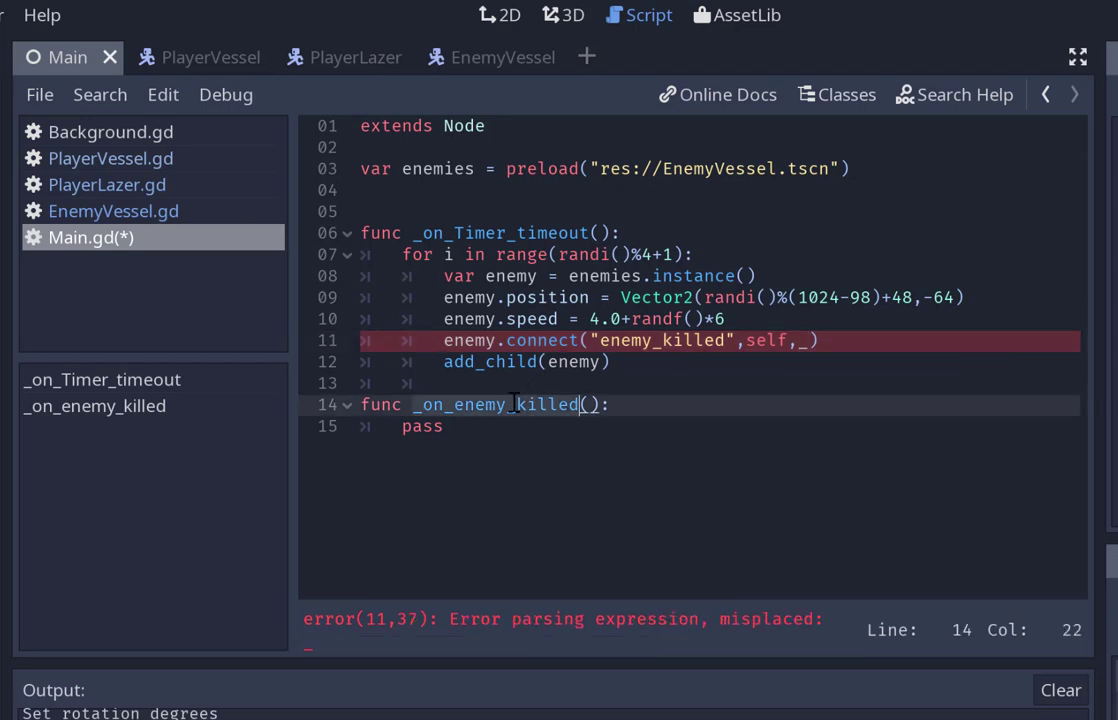
pyautogui.click(808, 345)
pyautogui.press('Right')
pyautogui.press('Left')
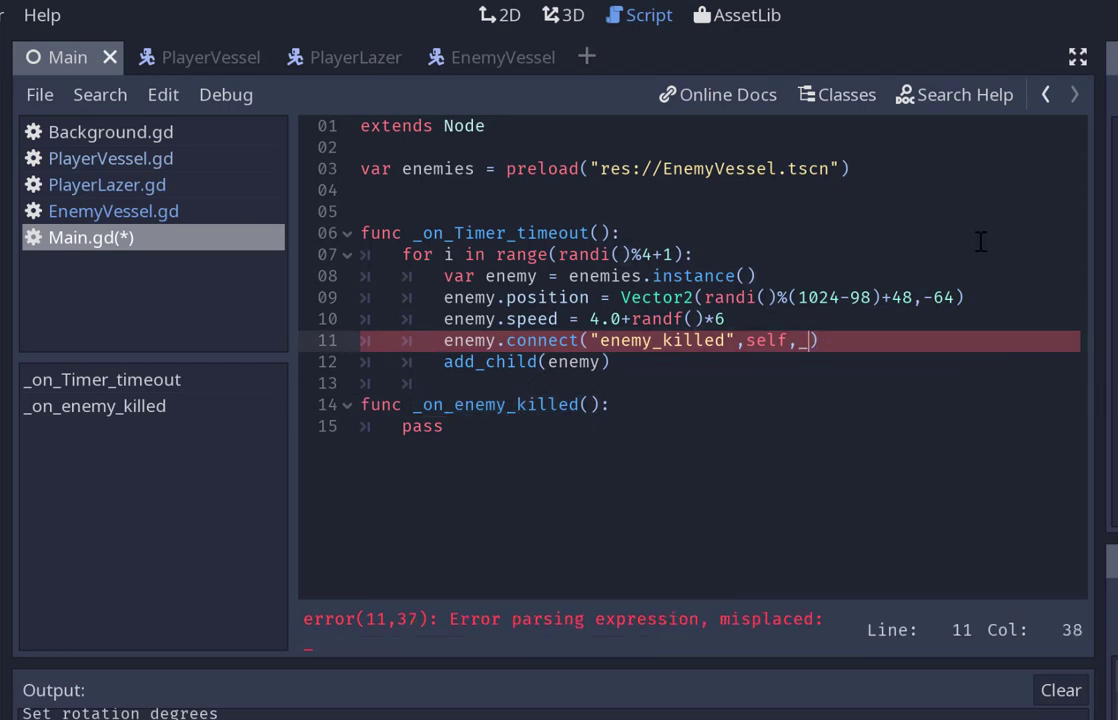
pyautogui.press('BackSpace')
pyautogui.write('"_on_enemy_killed"')
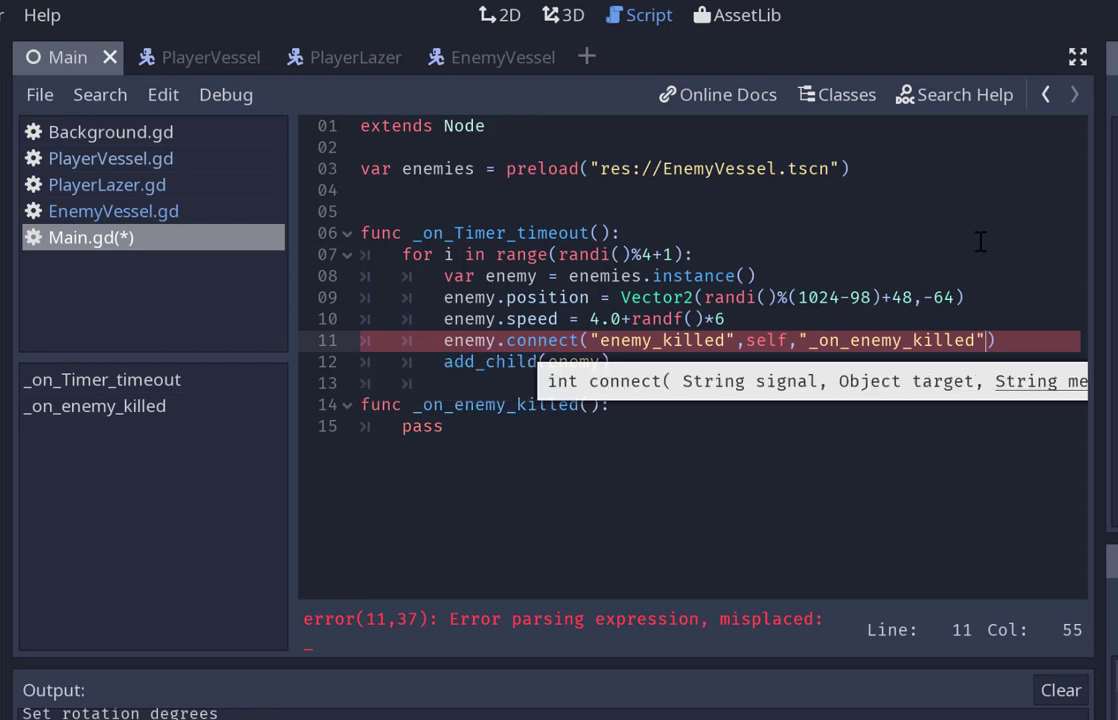
pyautogui.hotkey('ctrl', 's')
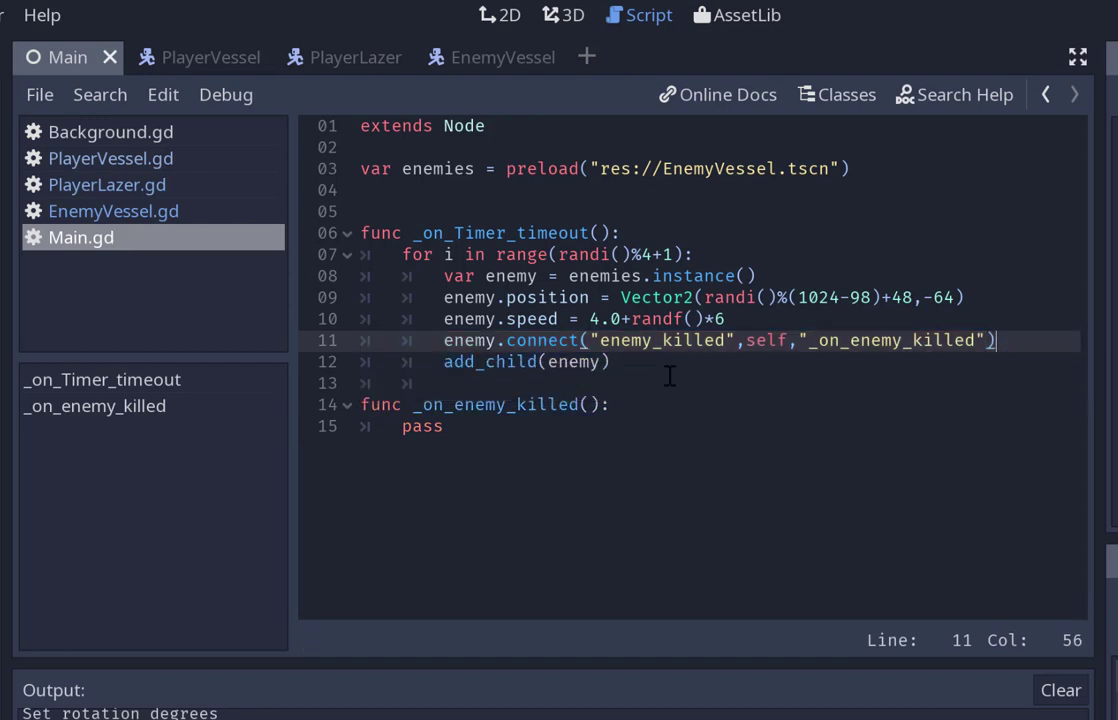
# Remove a stray comma from the connect line, save, and open a blank line inside _on_enemy_killed.
pyautogui.write(',')
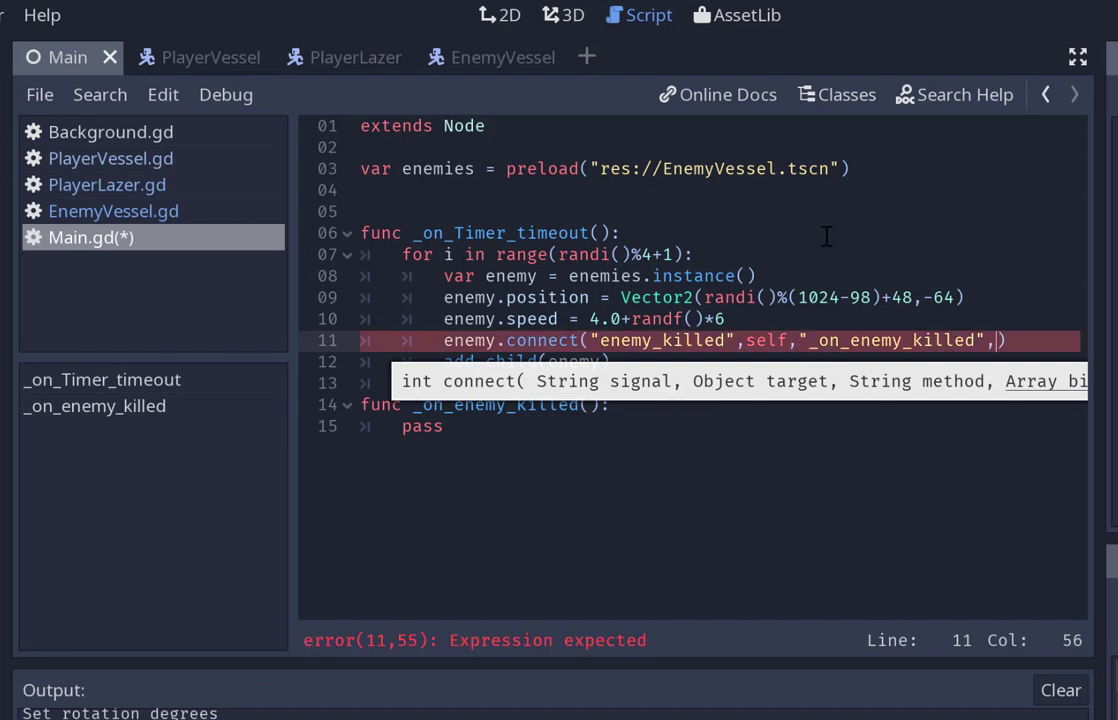
pyautogui.click(1077, 58)
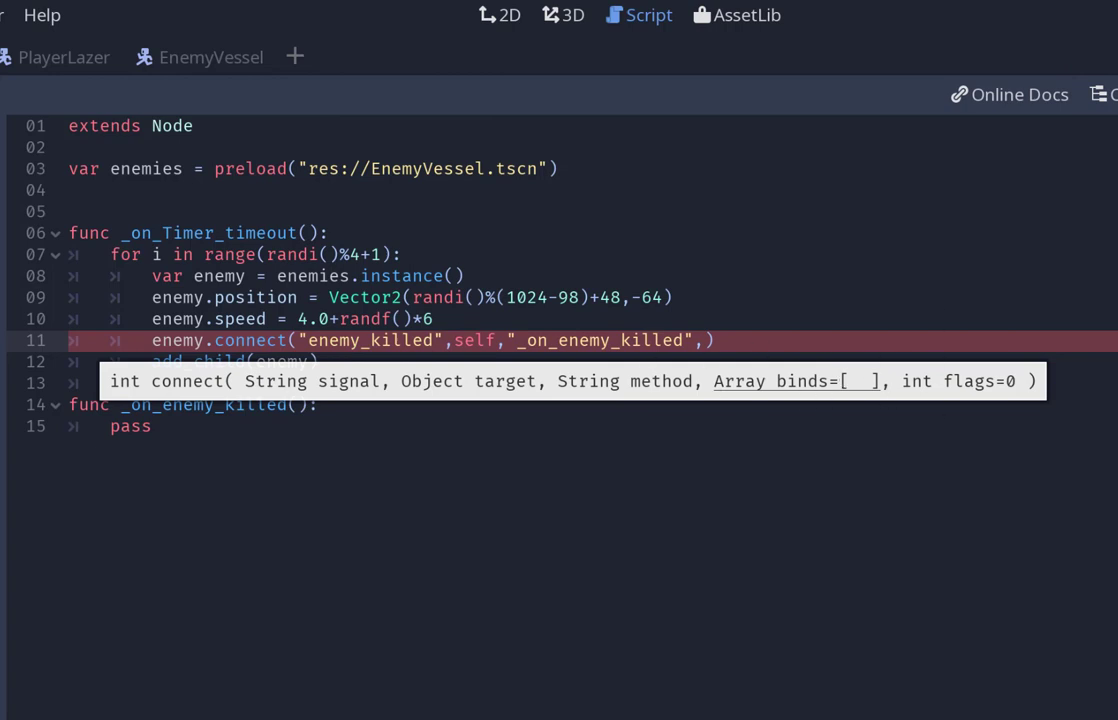
pyautogui.hotkey('ctrl', 'shift', 'F11')
pyautogui.click(1030, 318)
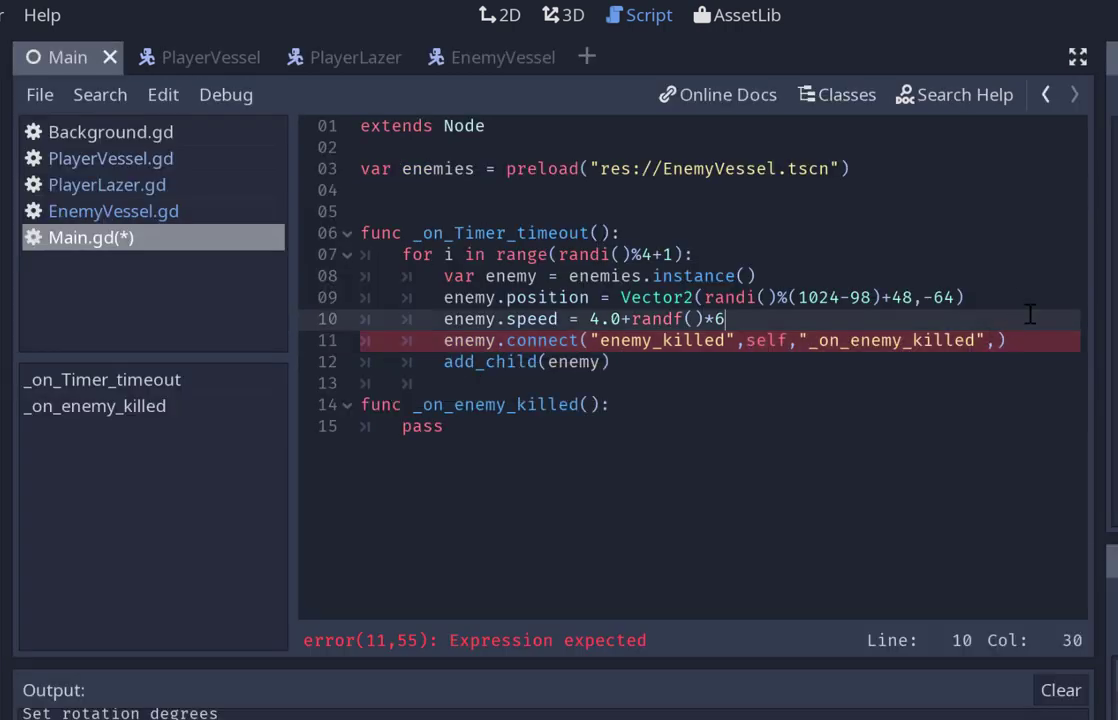
pyautogui.click(995, 340)
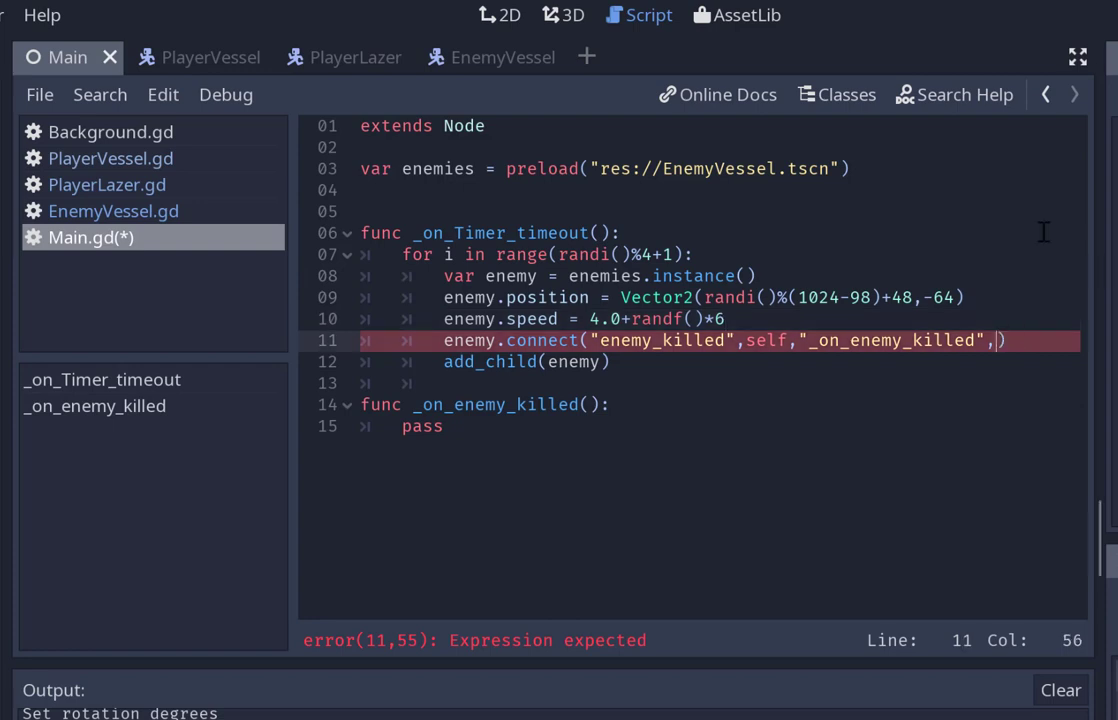
pyautogui.press('BackSpace')
pyautogui.hotkey('ctrl', 's')
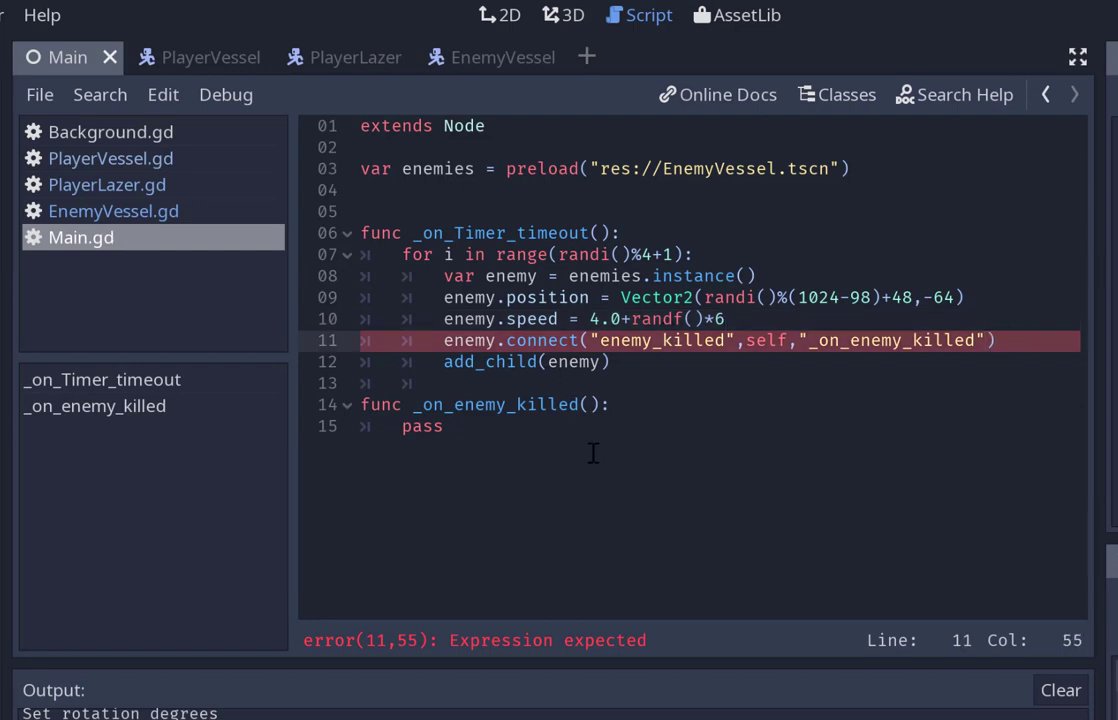
pyautogui.click(605, 428)
pyautogui.click(822, 402)
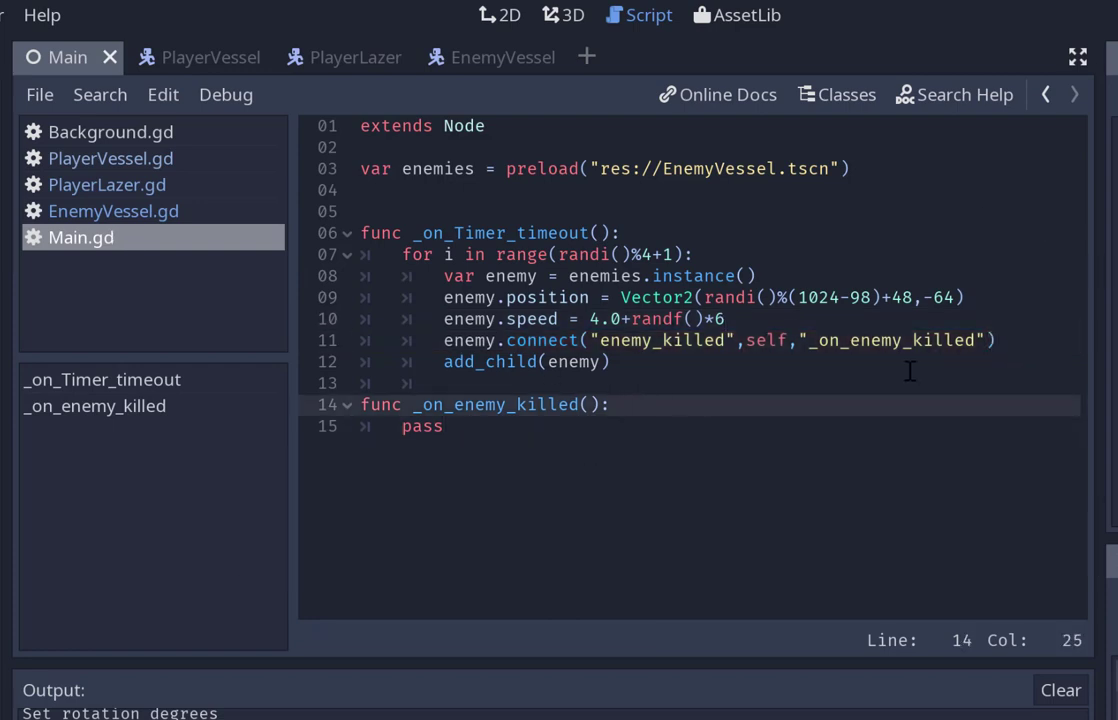
pyautogui.press('Return')
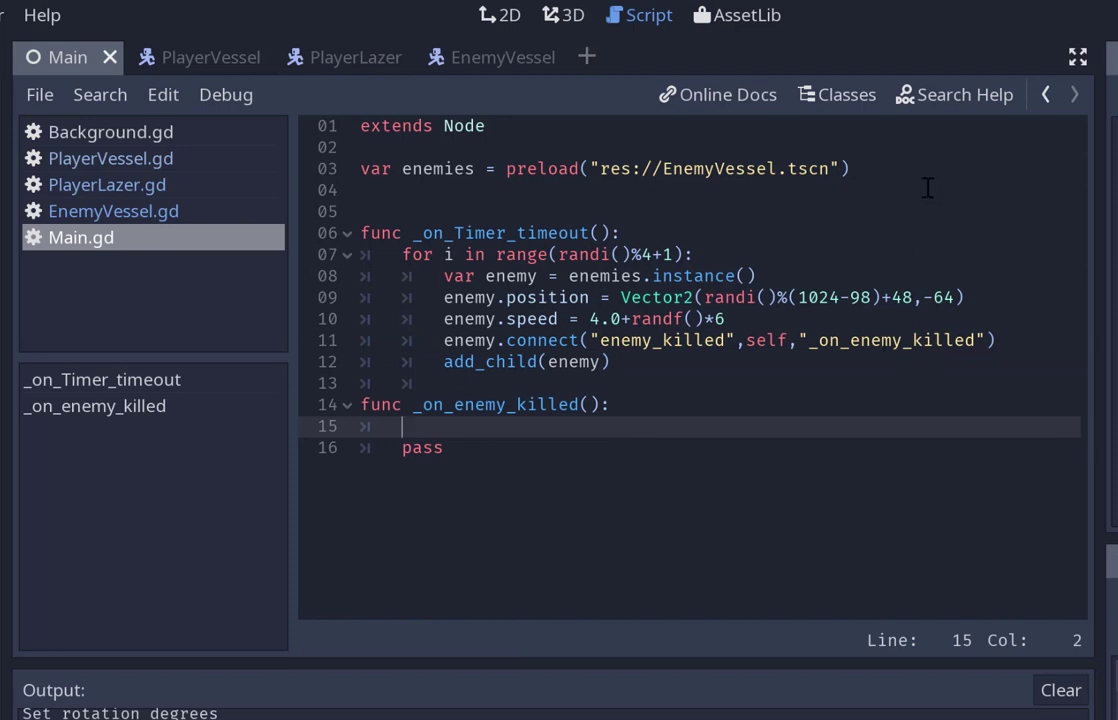
# Add var score = 0 below the preload line in Main.gd and save.
pyautogui.click(886, 166)
pyautogui.press('Return')
pyautogui.press('Return')
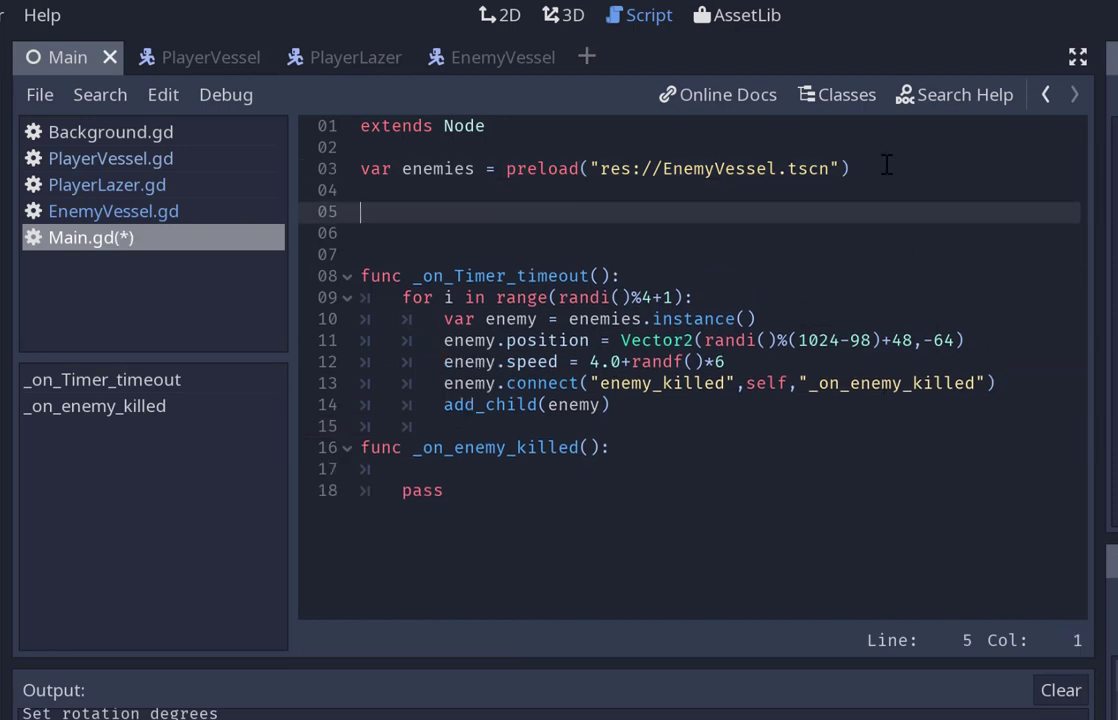
pyautogui.write('var score = ')
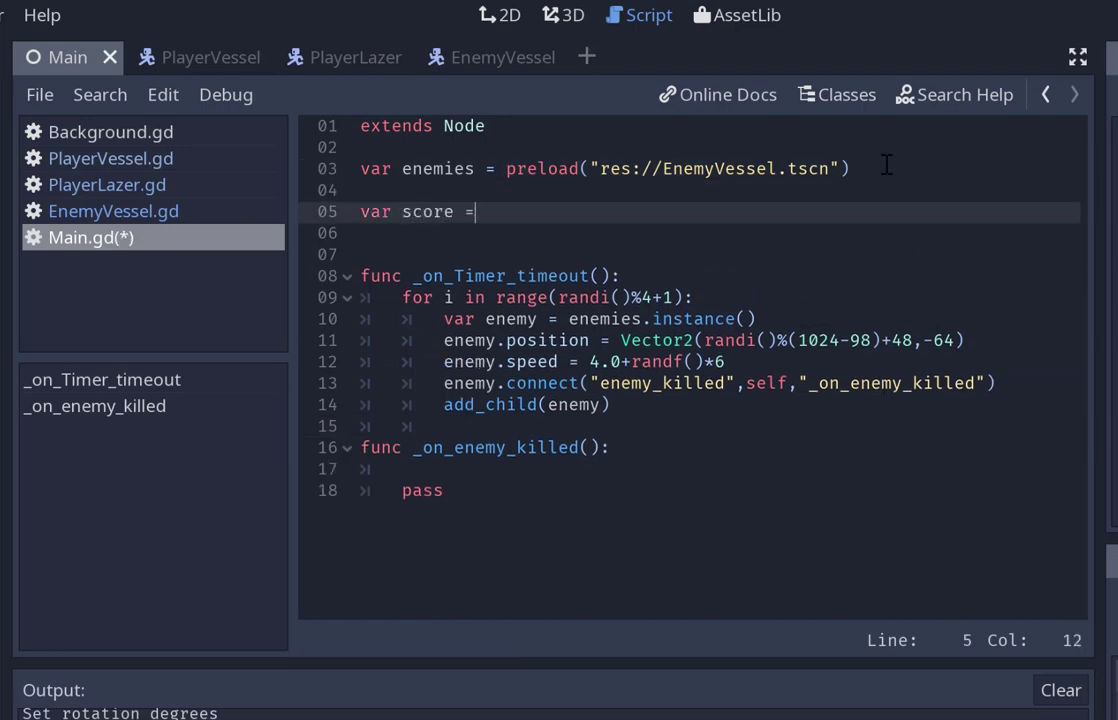
pyautogui.write('0')
pyautogui.hotkey('ctrl', 's')
# Declare onready var score_label = $CanvasLayer/PanelContainer/Label and save the script.
pyautogui.press('Return')
pyautogui.press('Return')
pyautogui.write('onready')
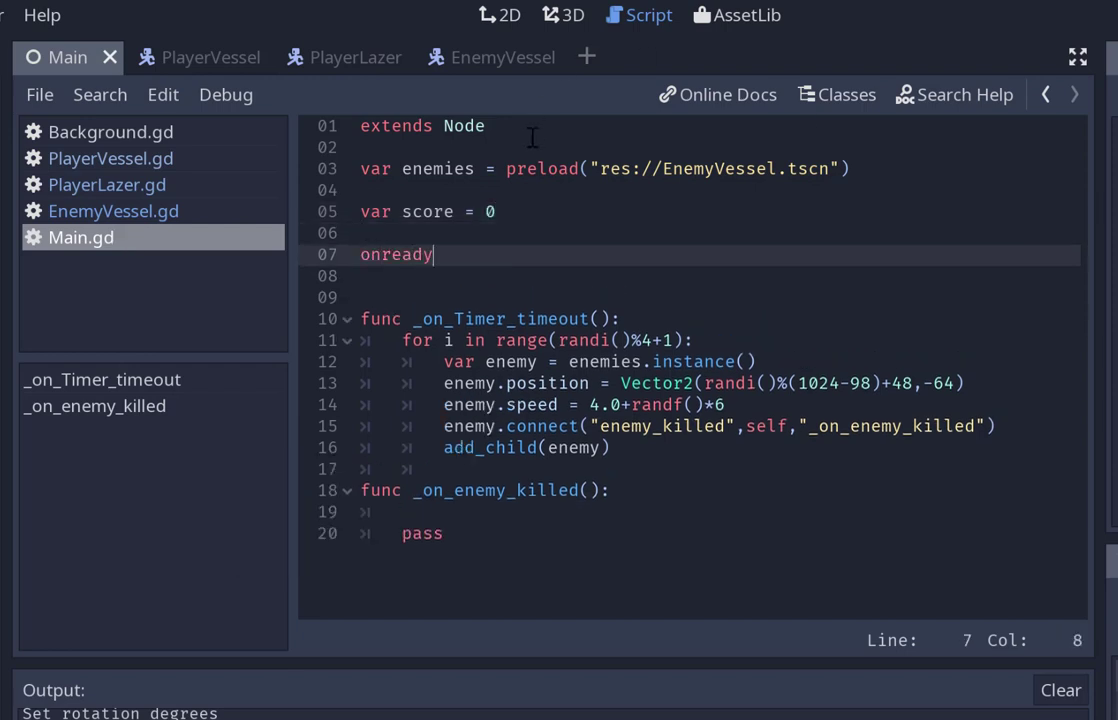
pyautogui.write('u')
pyautogui.press('BackSpace')
pyautogui.write('var labl')
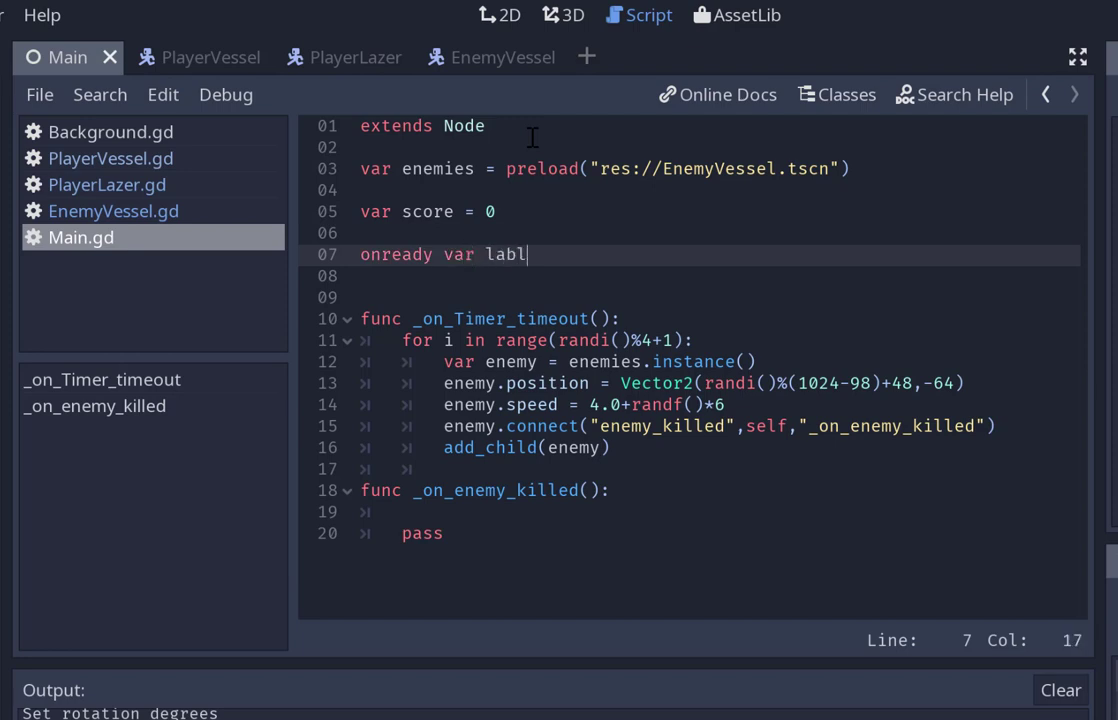
pyautogui.press('BackSpace')
pyautogui.press('BackSpace')
pyautogui.press('BackSpace')
pyautogui.press('BackSpace')
pyautogui.write('sco')
pyautogui.write('re_label = ')
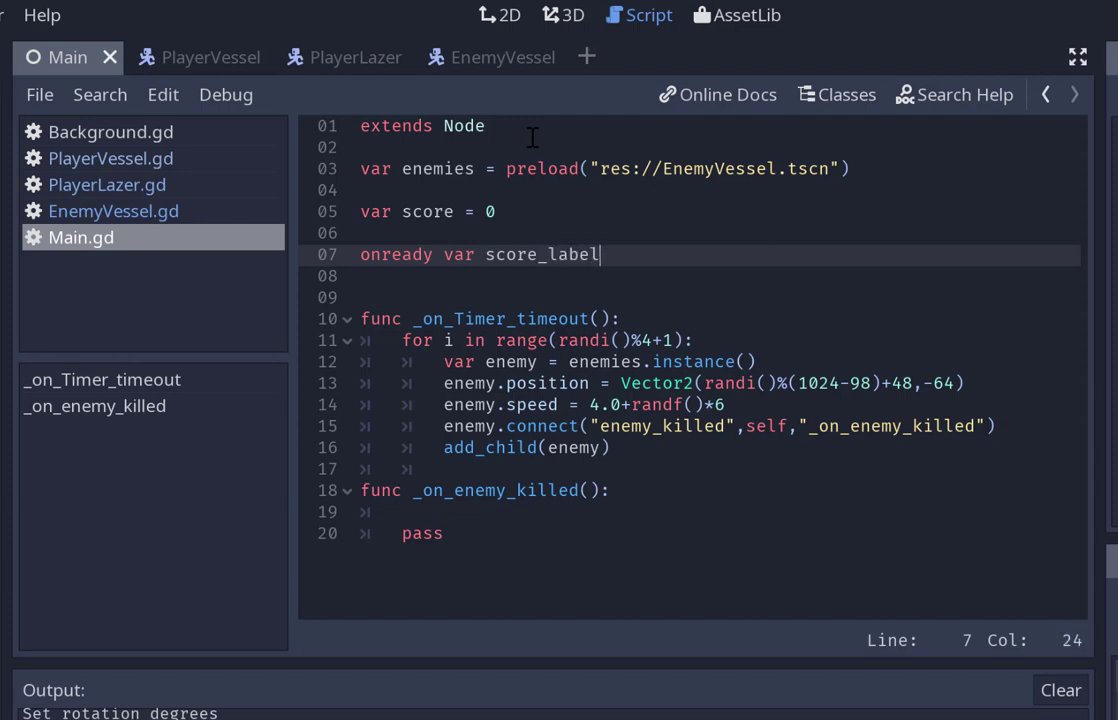
pyautogui.write('$')
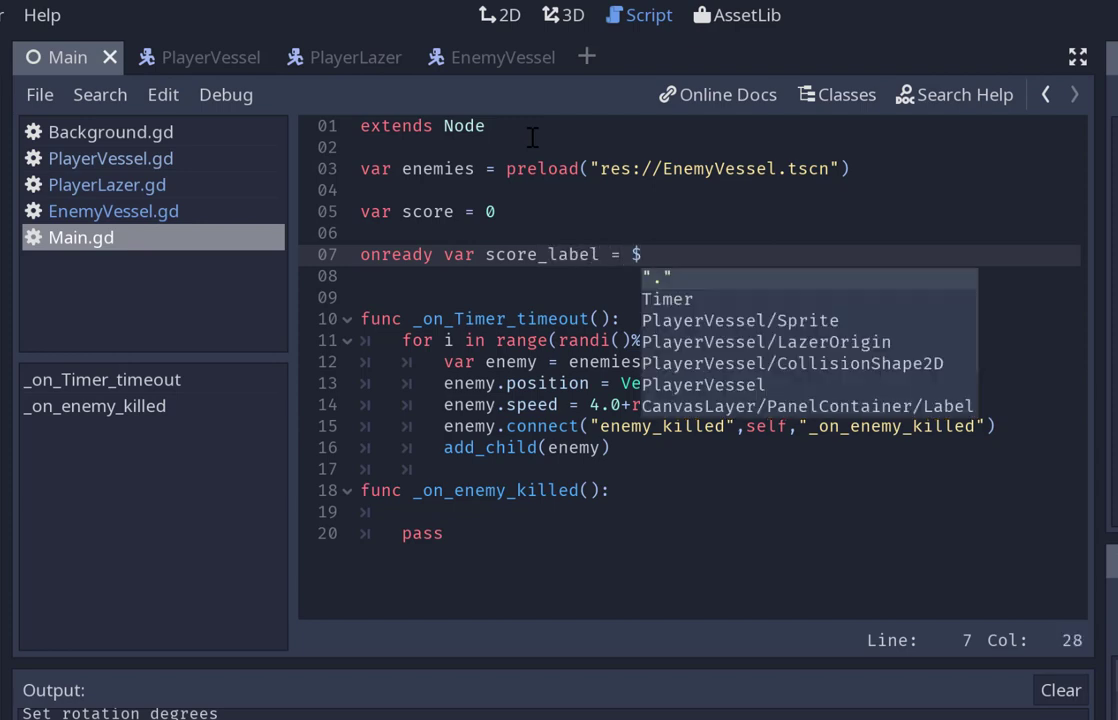
pyautogui.write('Labe')
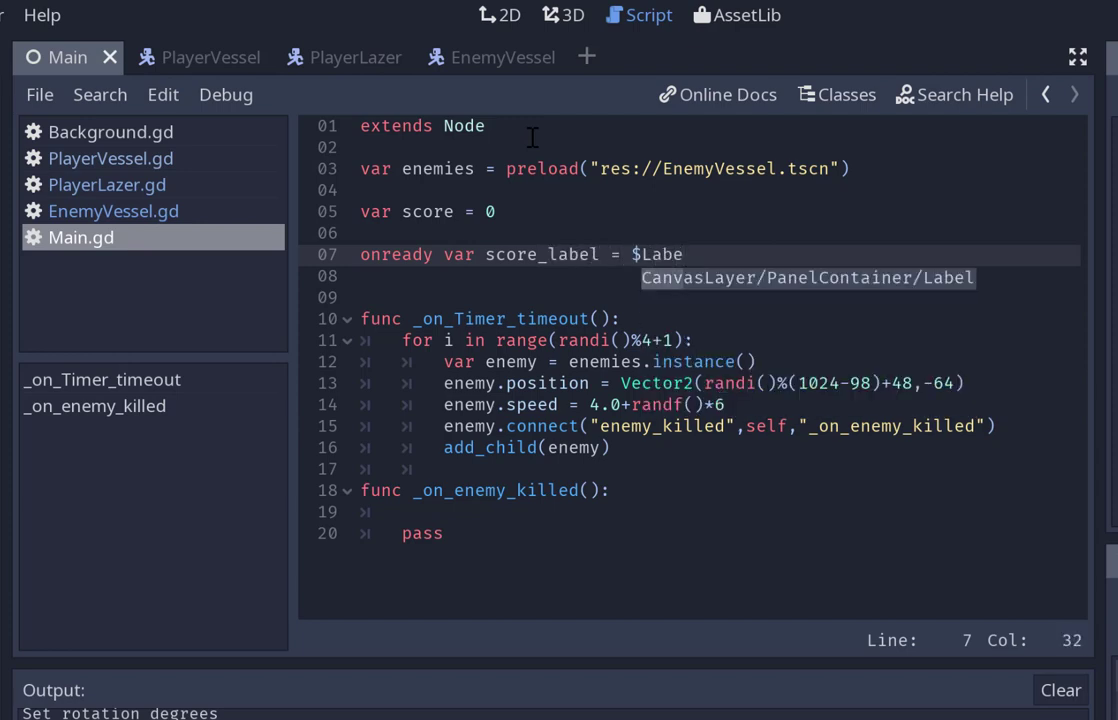
pyautogui.press('Return')
pyautogui.hotkey('ctrl', 's')
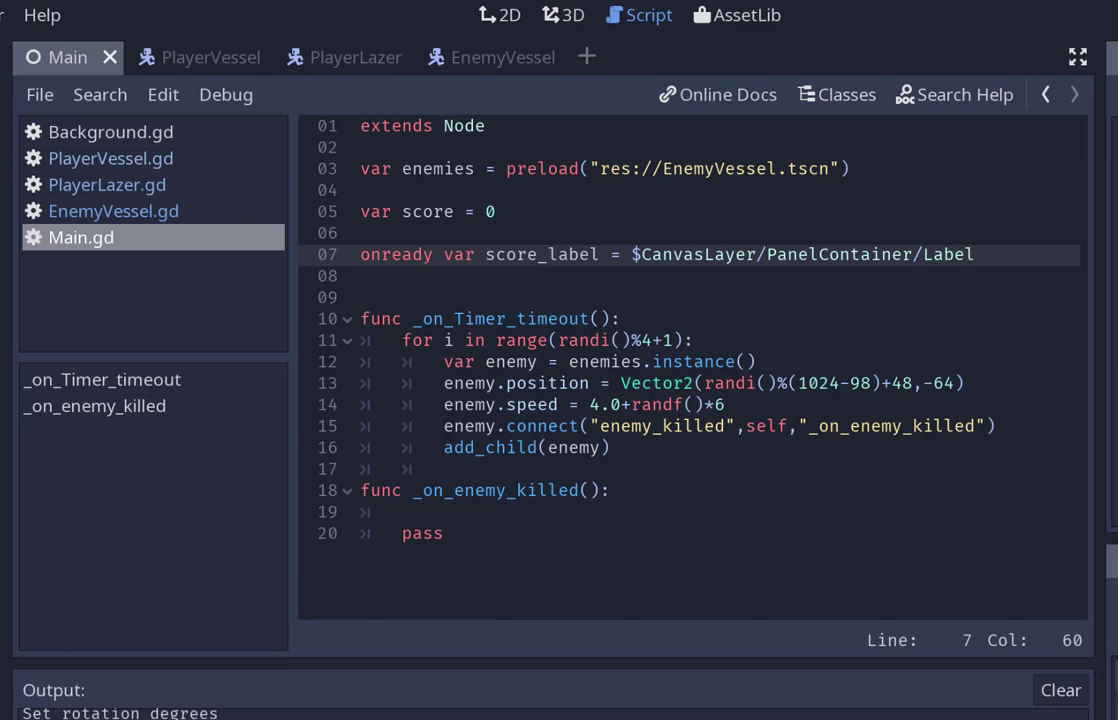
pyautogui.hotkey('ctrl', 's')
# Write an add_score() call in _on_enemy_killed and delete the pass placeholder.
pyautogui.click(553, 511)
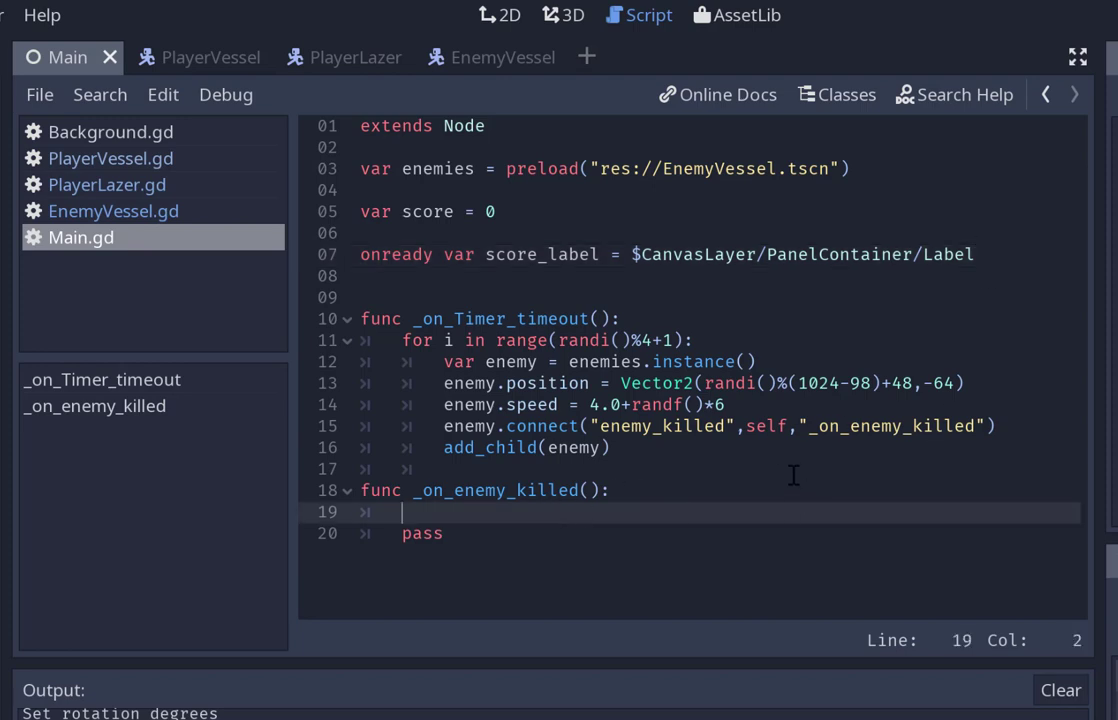
pyautogui.write('scor')
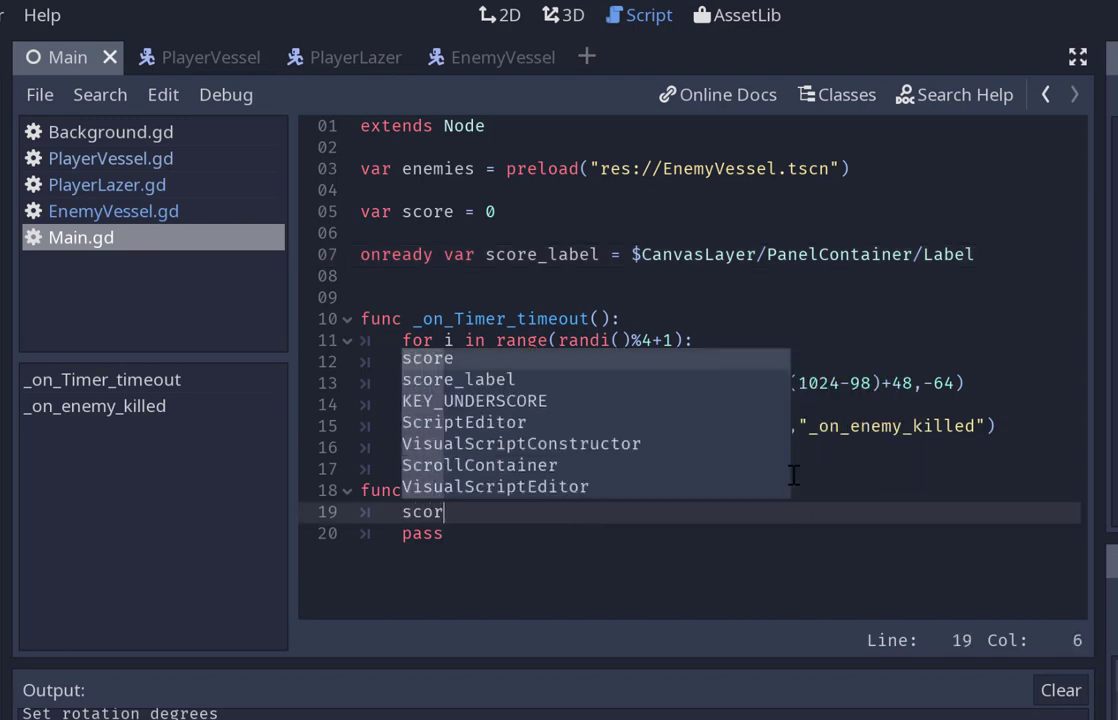
pyautogui.write('e')
pyautogui.write(' = sco')
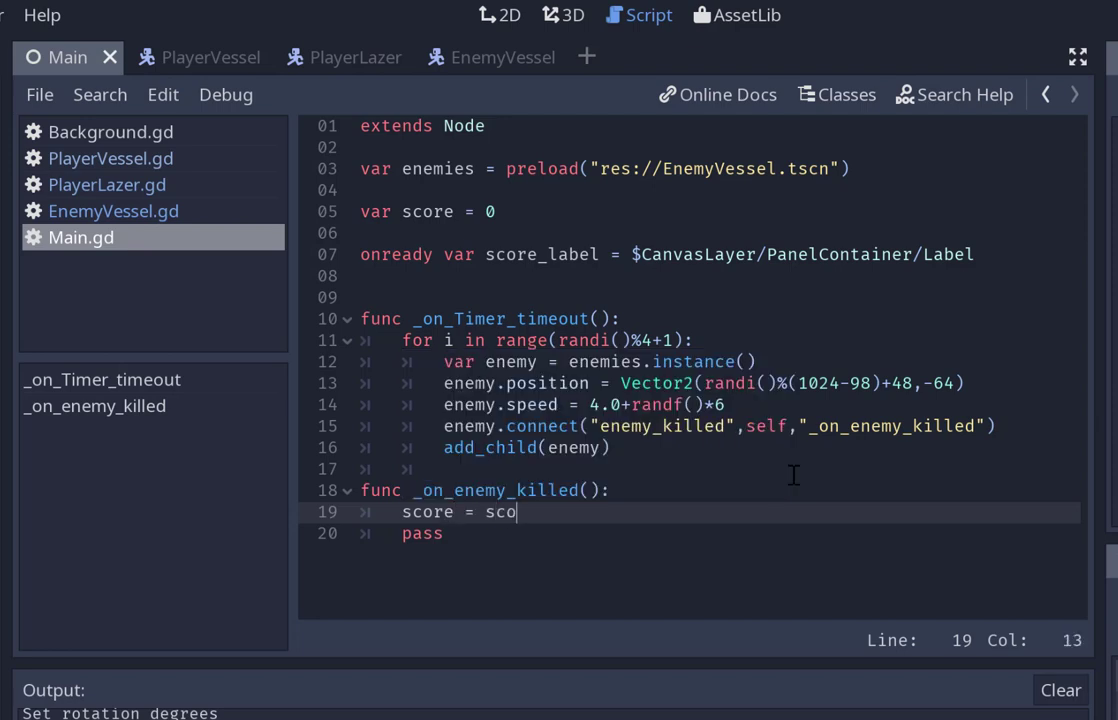
pyautogui.press('BackSpace')
pyautogui.press('BackSpace')
pyautogui.press('BackSpace')
pyautogui.press('BackSpace')
pyautogui.press('BackSpace')
pyautogui.press('BackSpace')
pyautogui.press('BackSpace')
pyautogui.press('BackSpace')
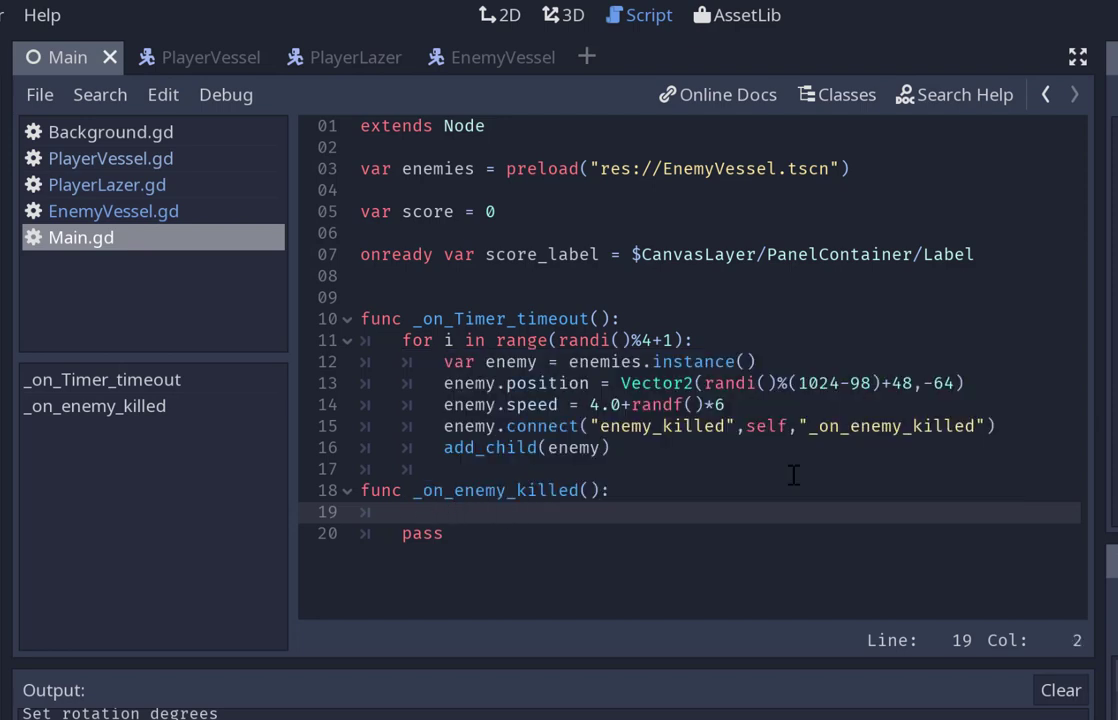
pyautogui.write('f')
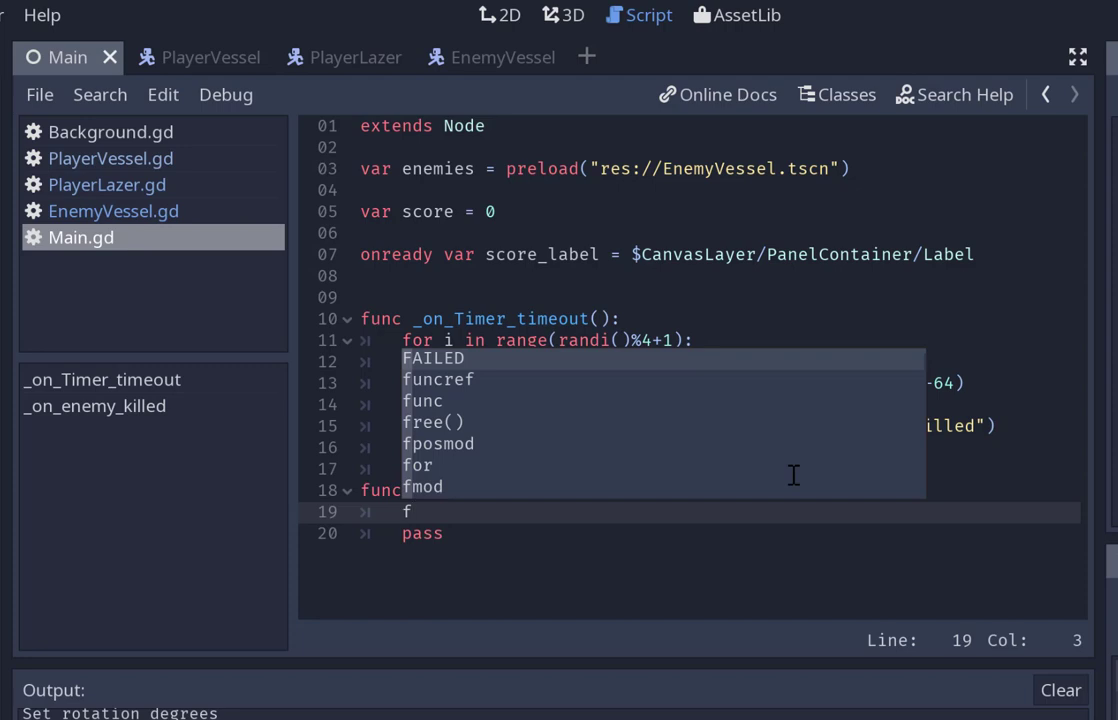
pyautogui.write('unc')
pyautogui.press('BackSpace')
pyautogui.press('BackSpace')
pyautogui.press('BackSpace')
pyautogui.press('BackSpace')
pyautogui.press('BackSpace')
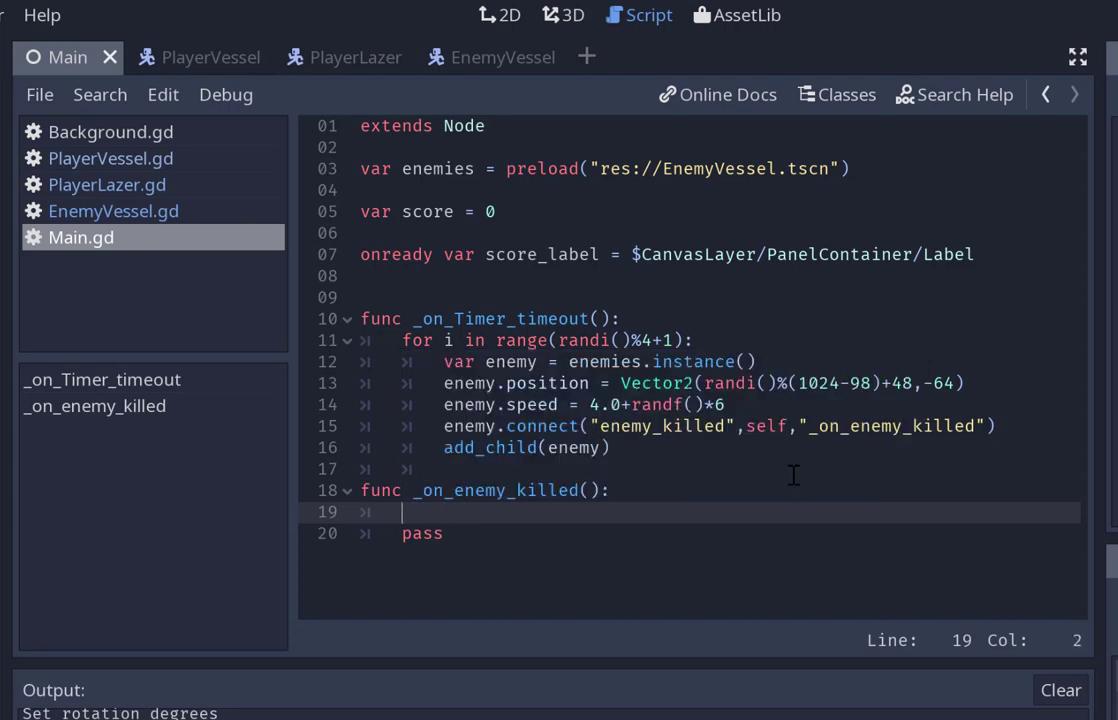
pyautogui.write('add_score')
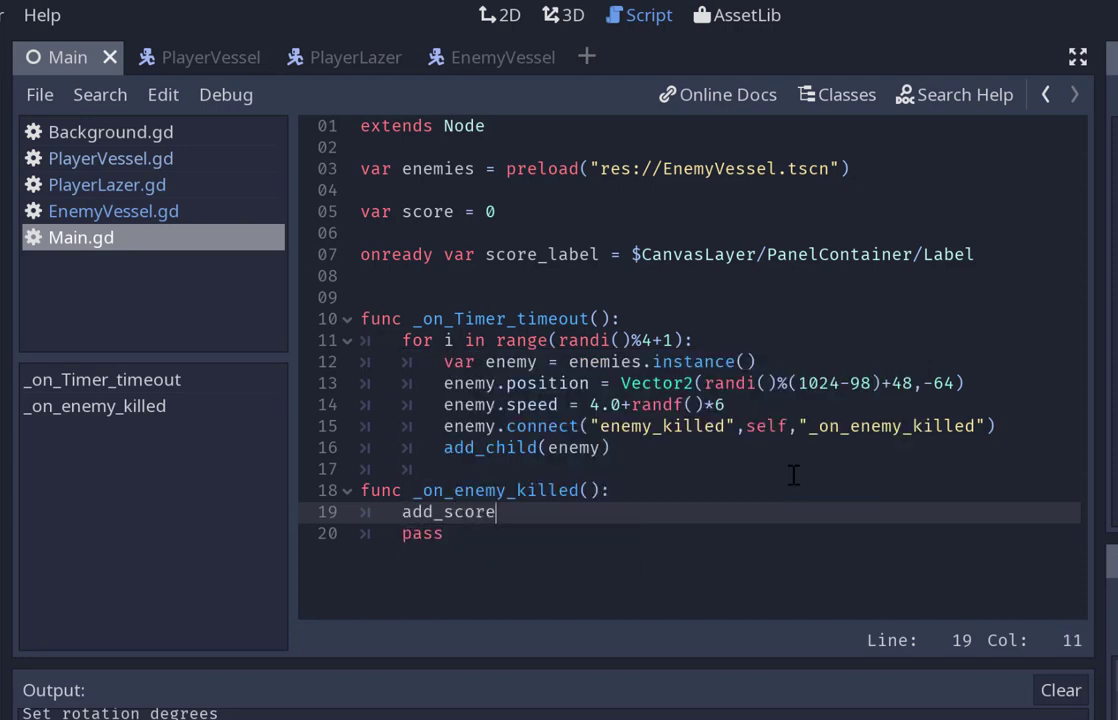
pyautogui.write('()')
pyautogui.press('Down')
pyautogui.press('BackSpace')
pyautogui.press('BackSpace')
pyautogui.press('BackSpace')
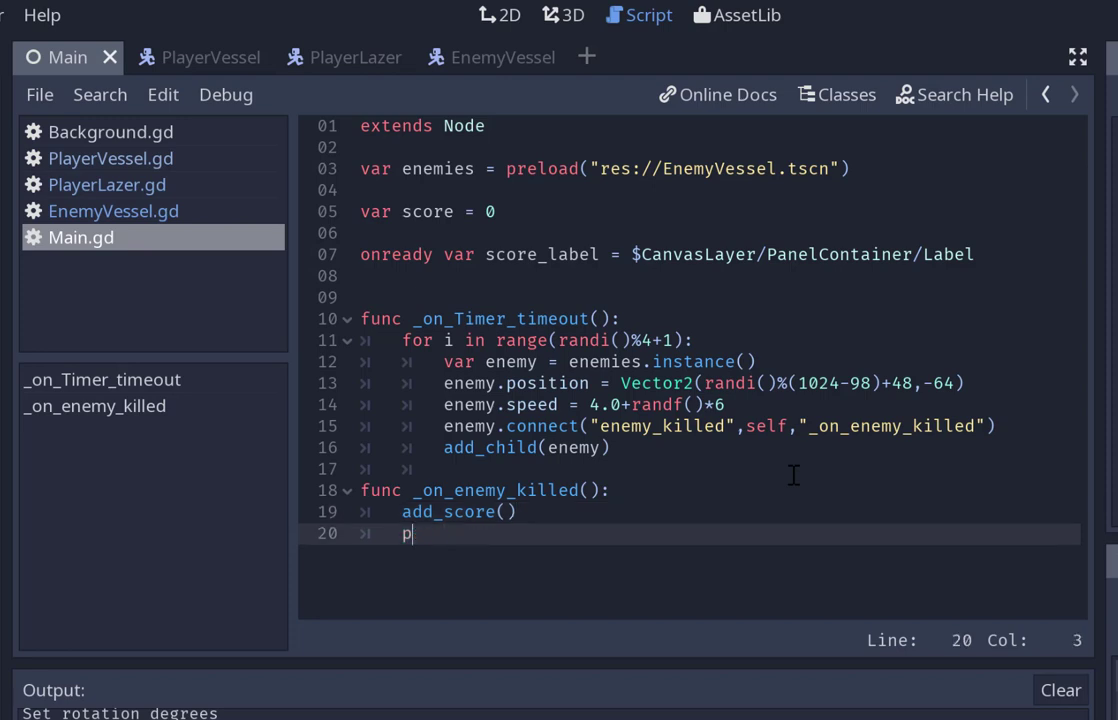
pyautogui.press('BackSpace')
# Pass 1 to add_score and begin func add_score(s): below the handler.
pyautogui.press('Up')
pyautogui.hotkey('ctrl', 'Right')
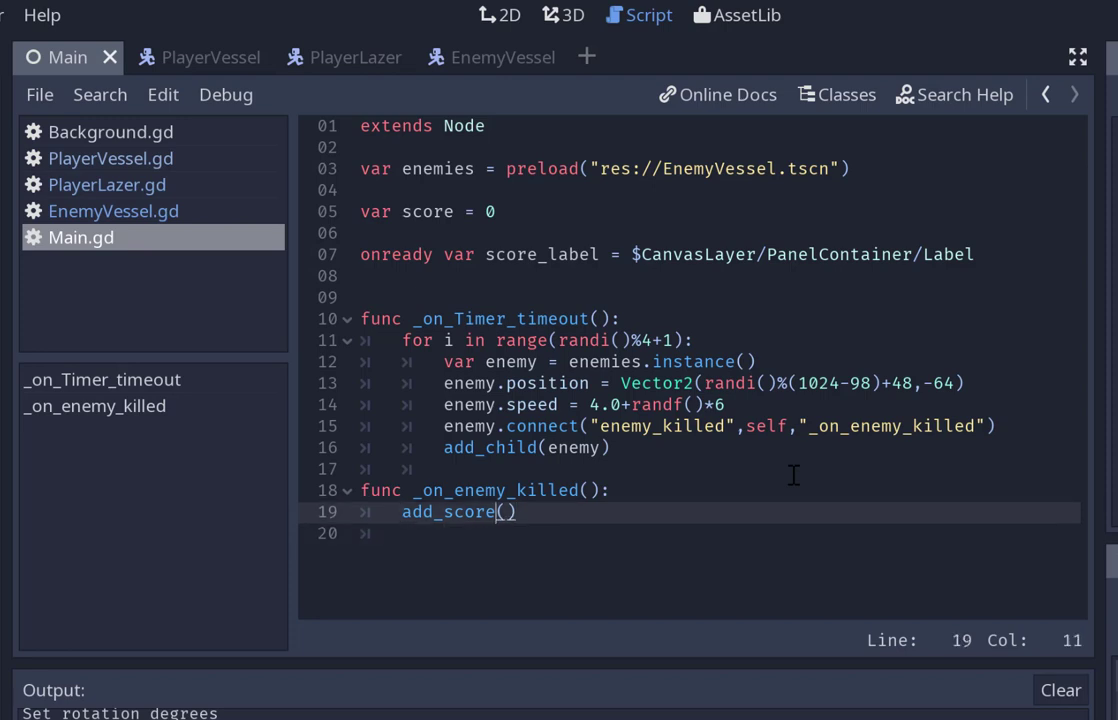
pyautogui.press('Right')
pyautogui.write('1')
pyautogui.press('Down')
pyautogui.press('Return')
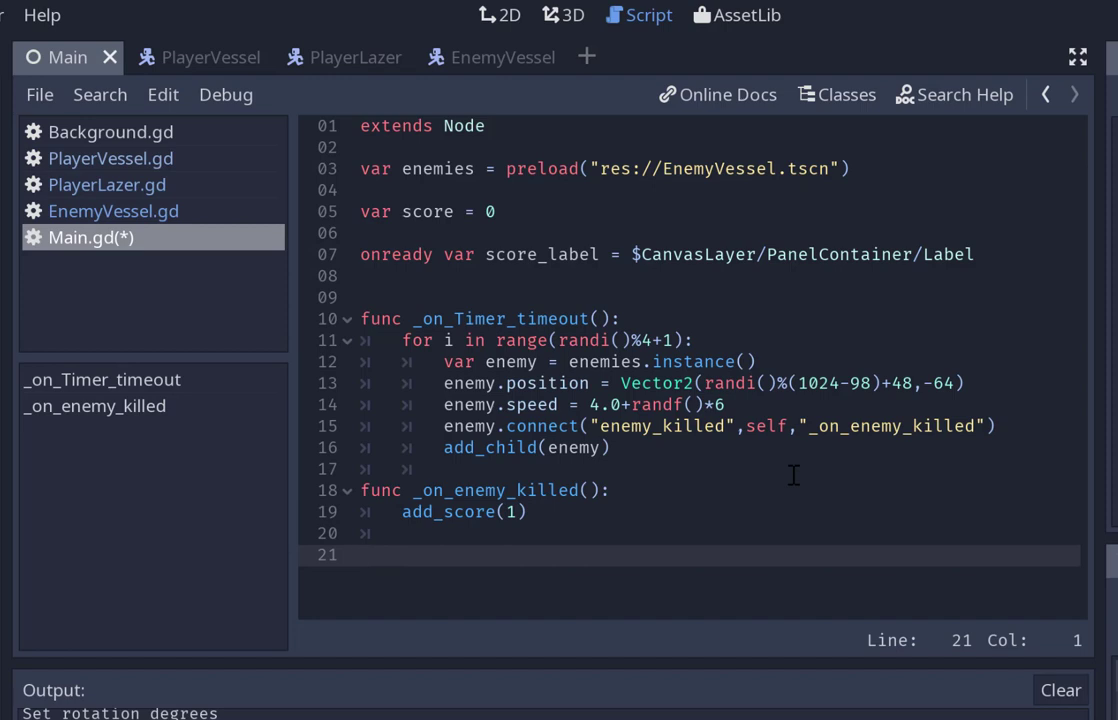
pyautogui.write('func')
pyautogui.write(' add_score')
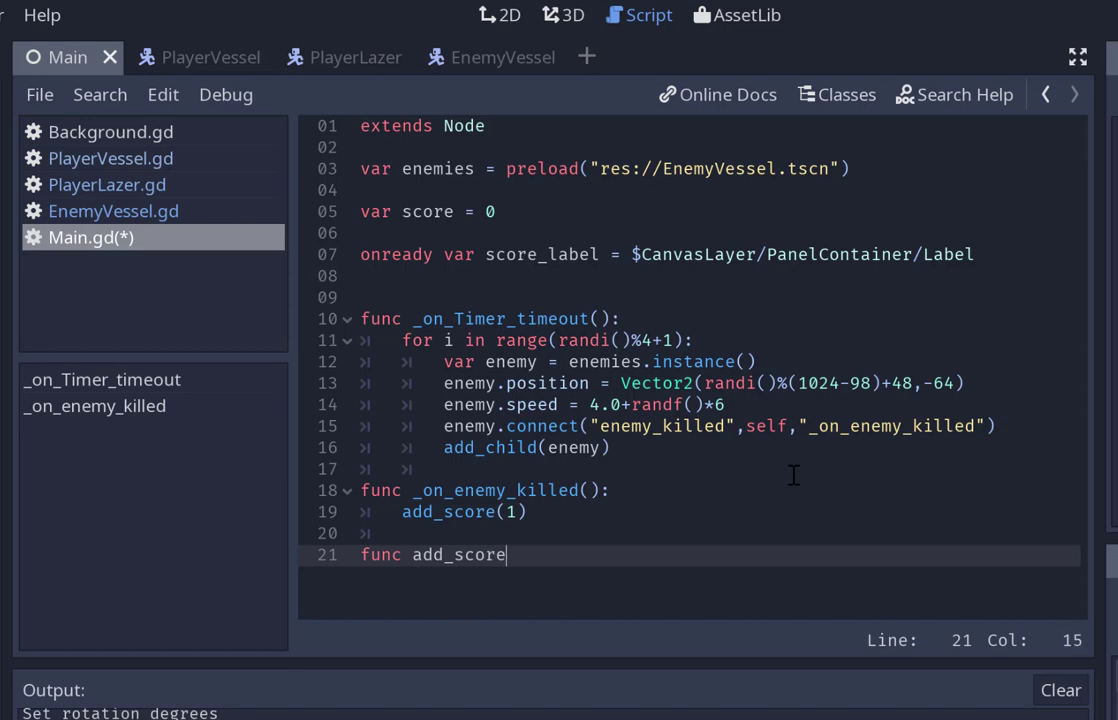
pyautogui.write('(s):')
# Start add_score's body with score = score + 1.
pyautogui.press('Return')
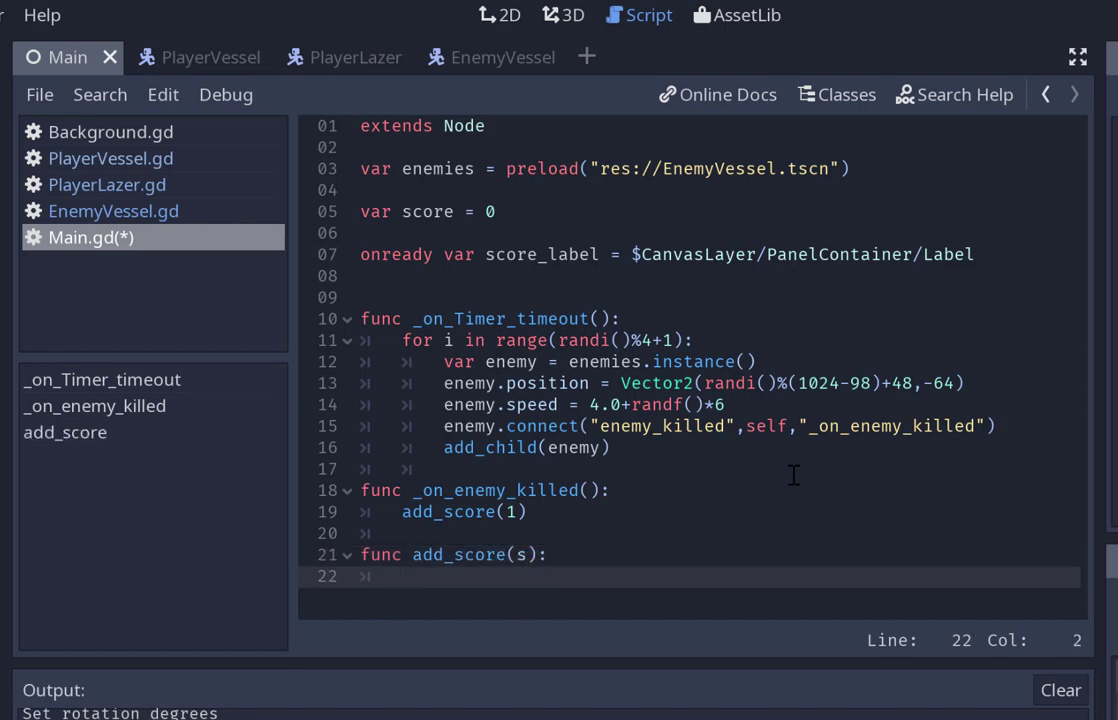
pyautogui.write('soc')
pyautogui.press('BackSpace')
pyautogui.press('BackSpace')
pyautogui.write('c')
pyautogui.write('ore = sco')
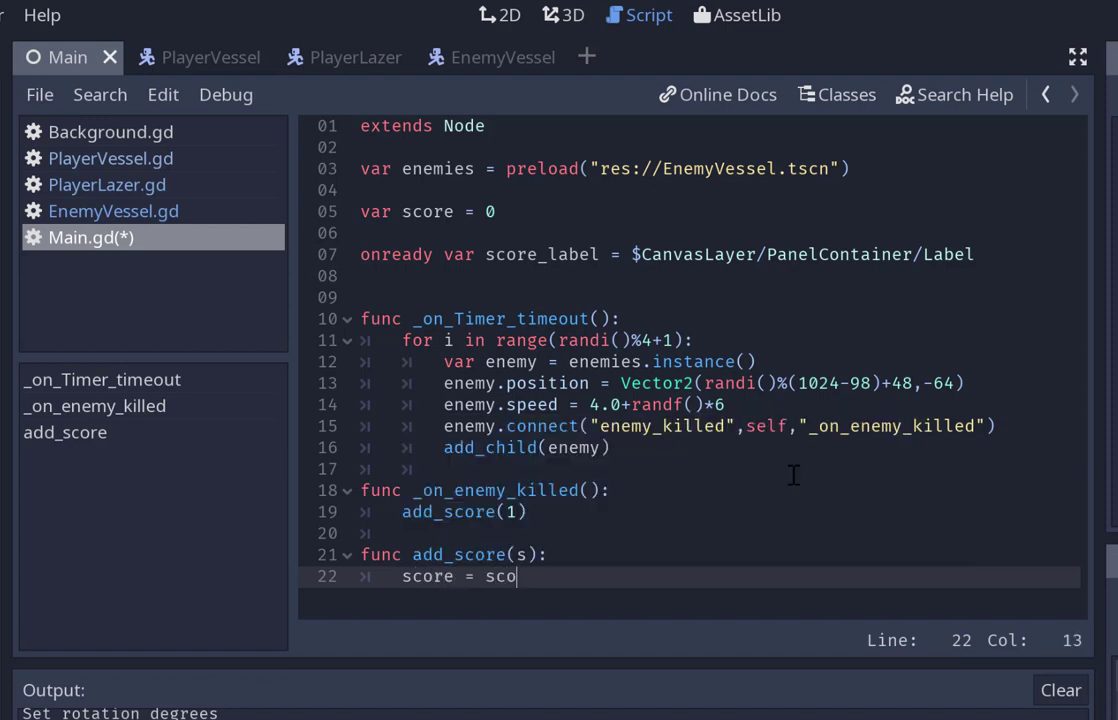
pyautogui.write('re + 1')
# Set score_label.text = "Score: " + str(score), save Main.gd, and check where add_score is called.
pyautogui.press('Return')
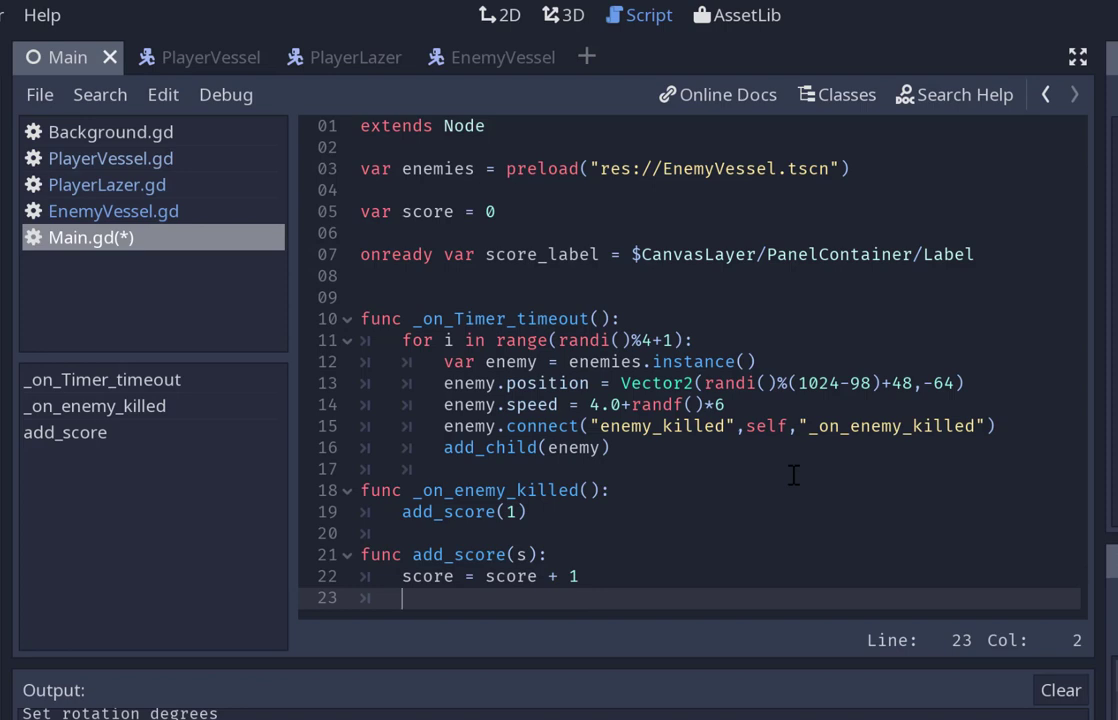
pyautogui.write('sc')
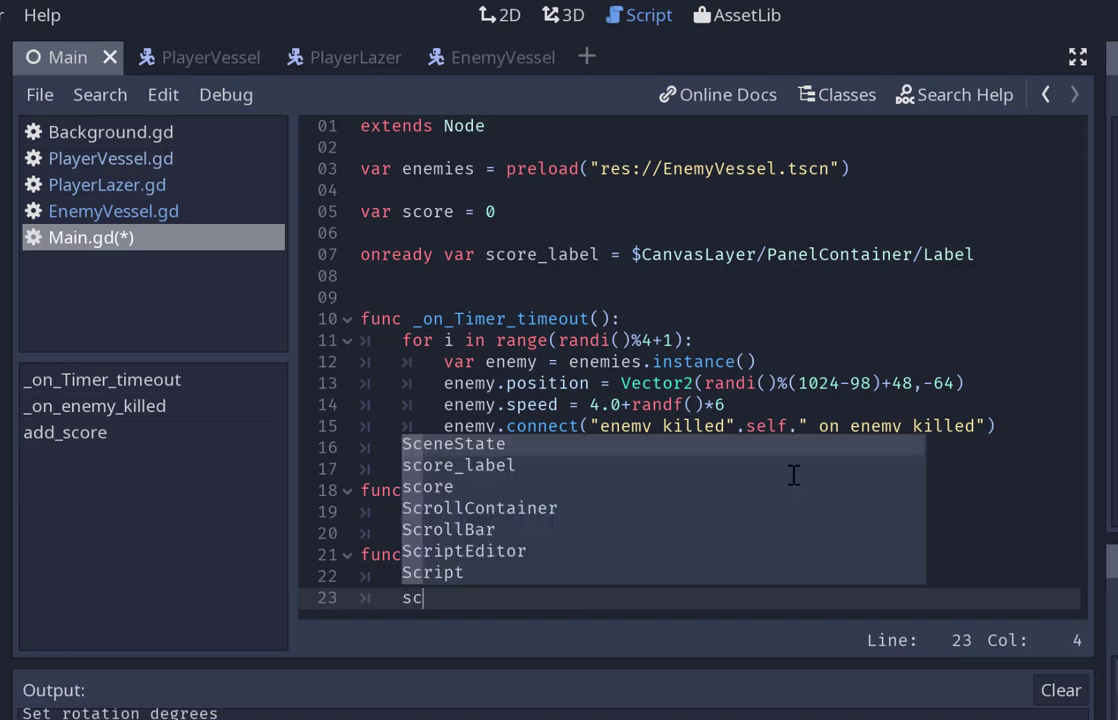
pyautogui.write('o')
pyautogui.press('Down')
pyautogui.press('Return')
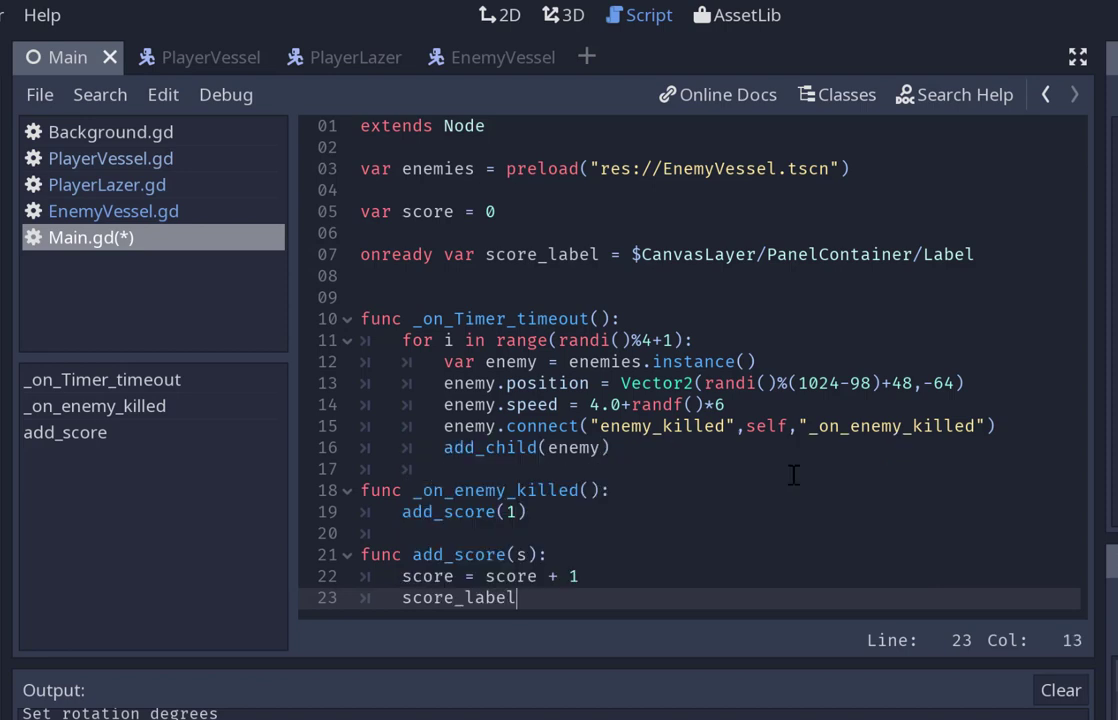
pyautogui.write('.te')
pyautogui.press('Return')
pyautogui.write('= "Score: ')
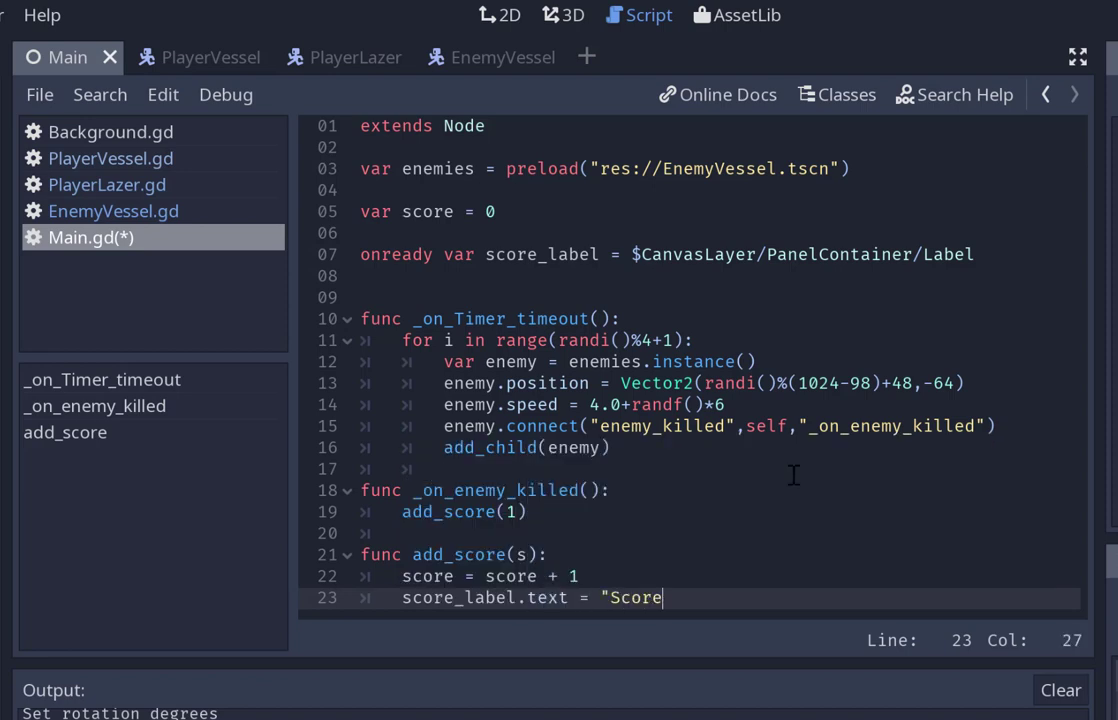
pyautogui.write('"')
pyautogui.write(' + str(')
pyautogui.write('sco')
pyautogui.press('BackSpace')
pyautogui.write('cor')
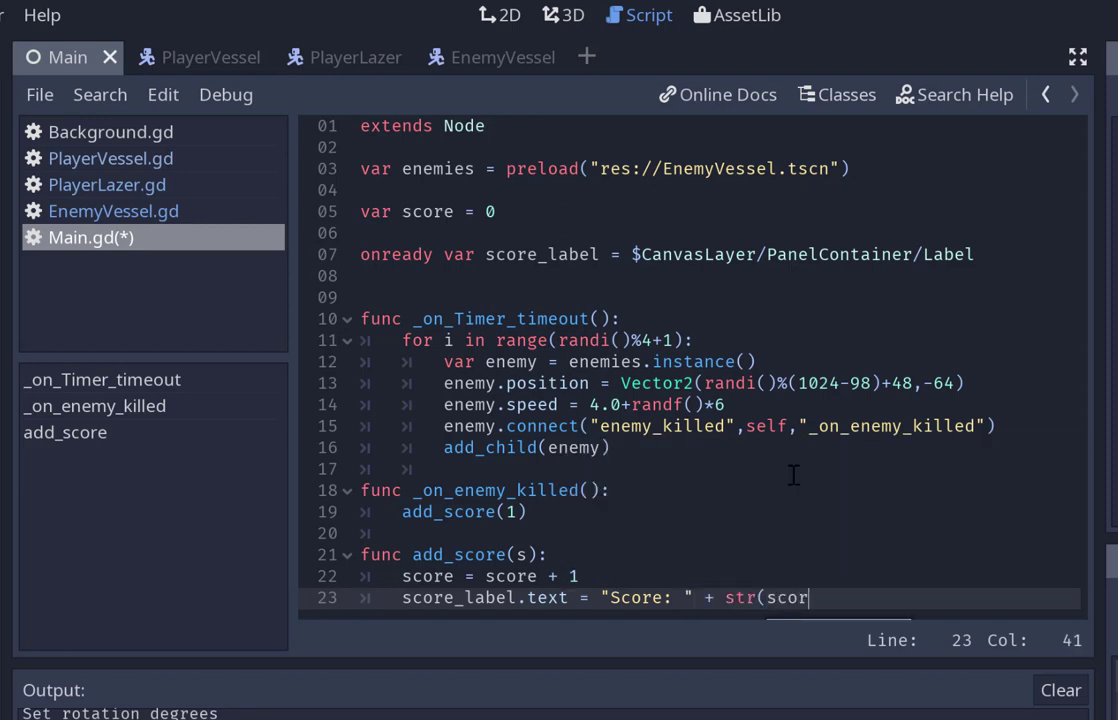
pyautogui.write('e)')
pyautogui.hotkey('ctrl', 's')
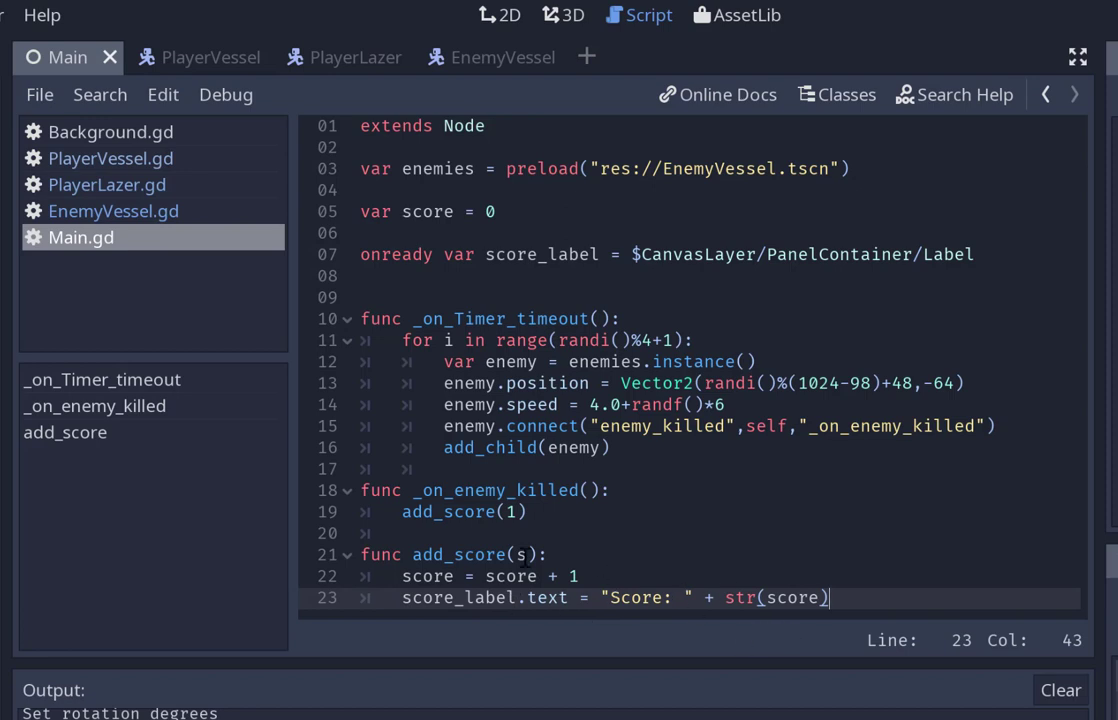
pyautogui.doubleClick(444, 554)
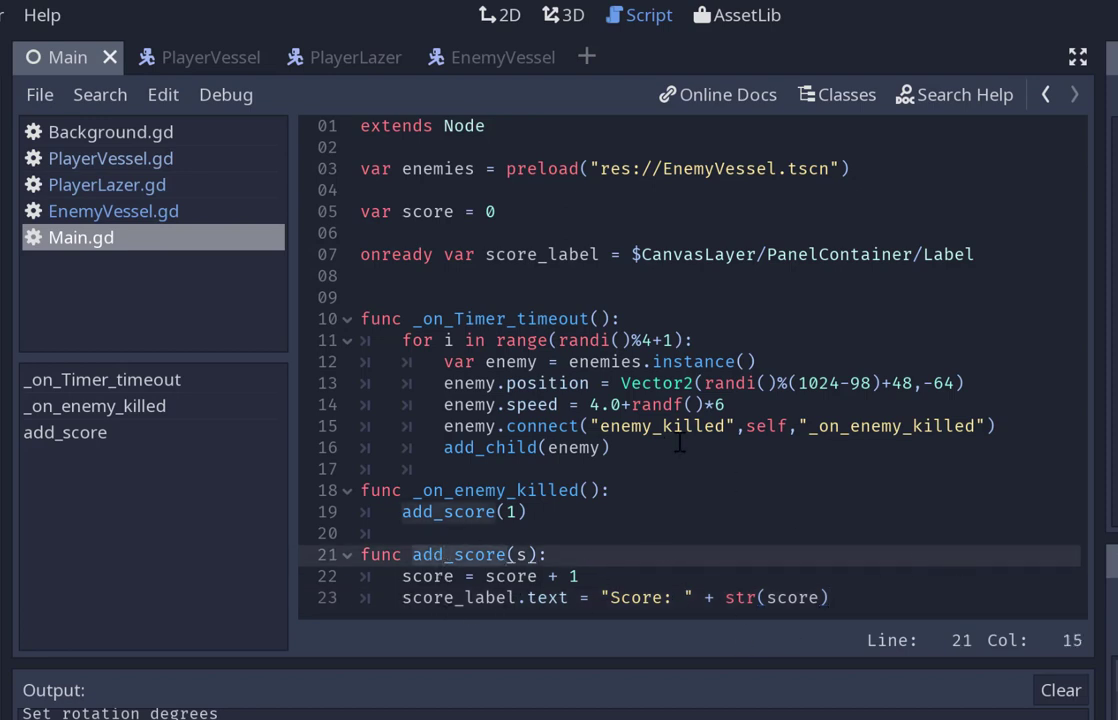
pyautogui.click(463, 515)
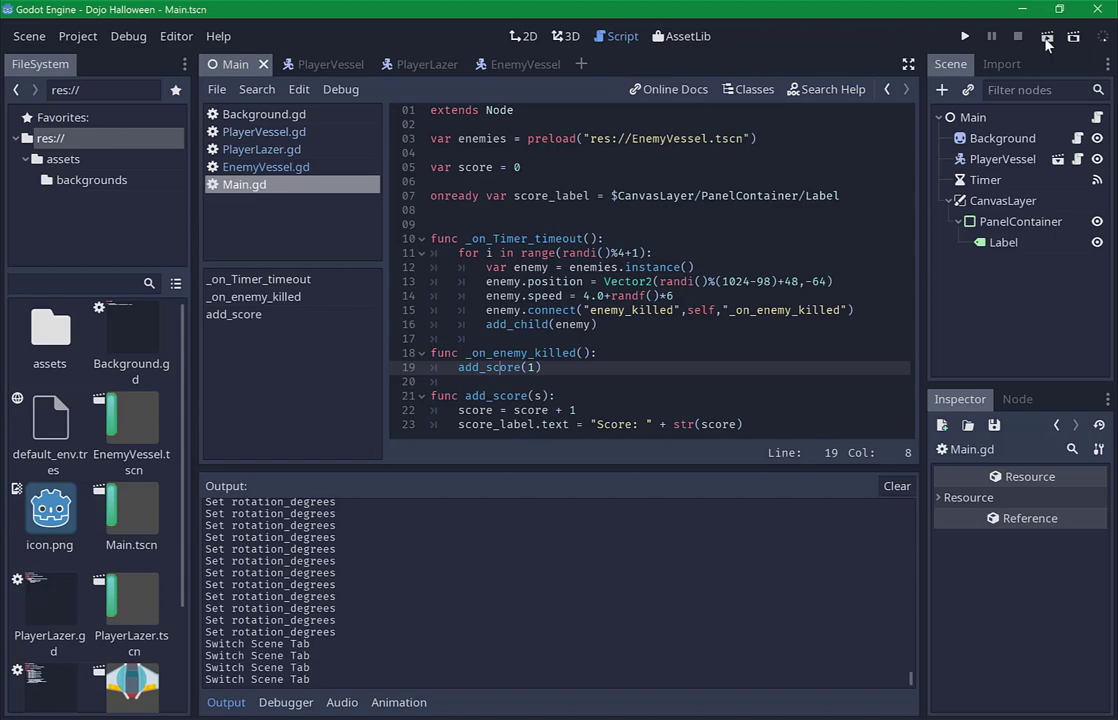
# Run the Main.tscn game and steer the ship left and right to shoot enemies.
pyautogui.click(1047, 38)
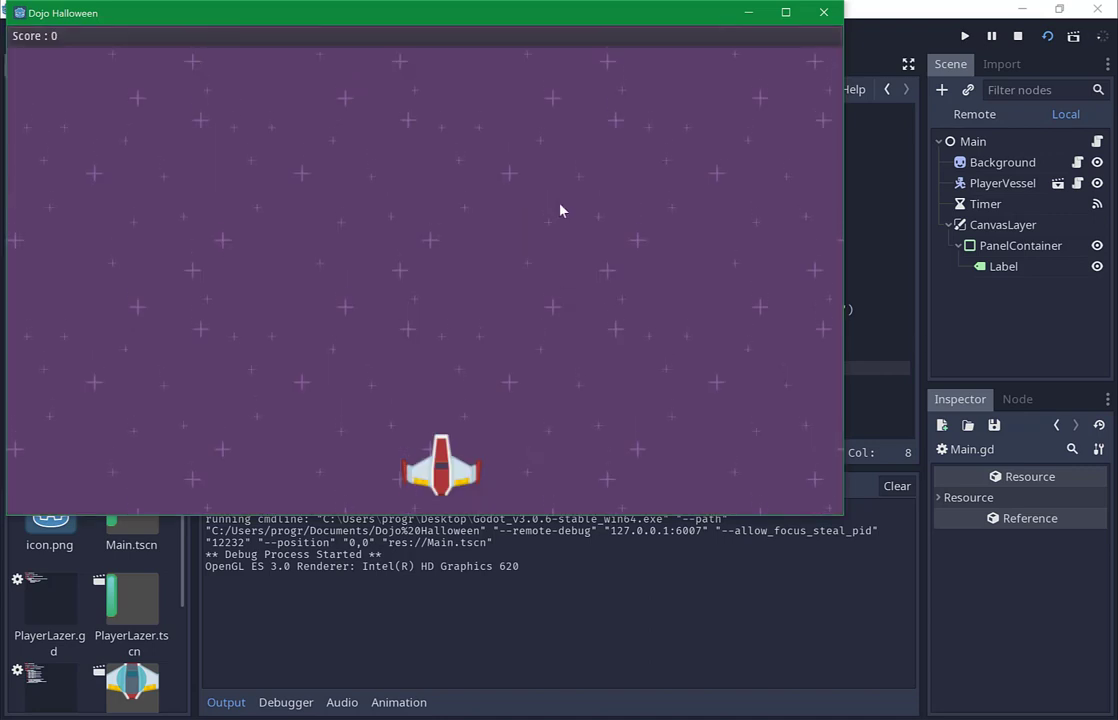
pyautogui.press('Left')
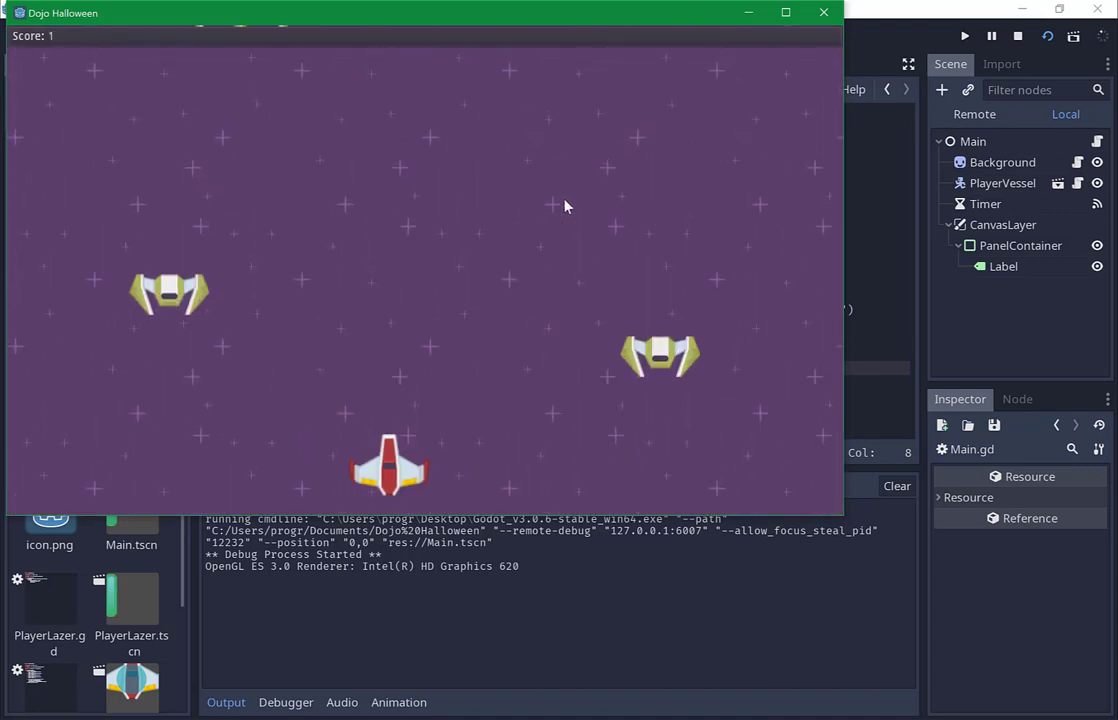
pyautogui.press('Left')
pyautogui.press('Right')
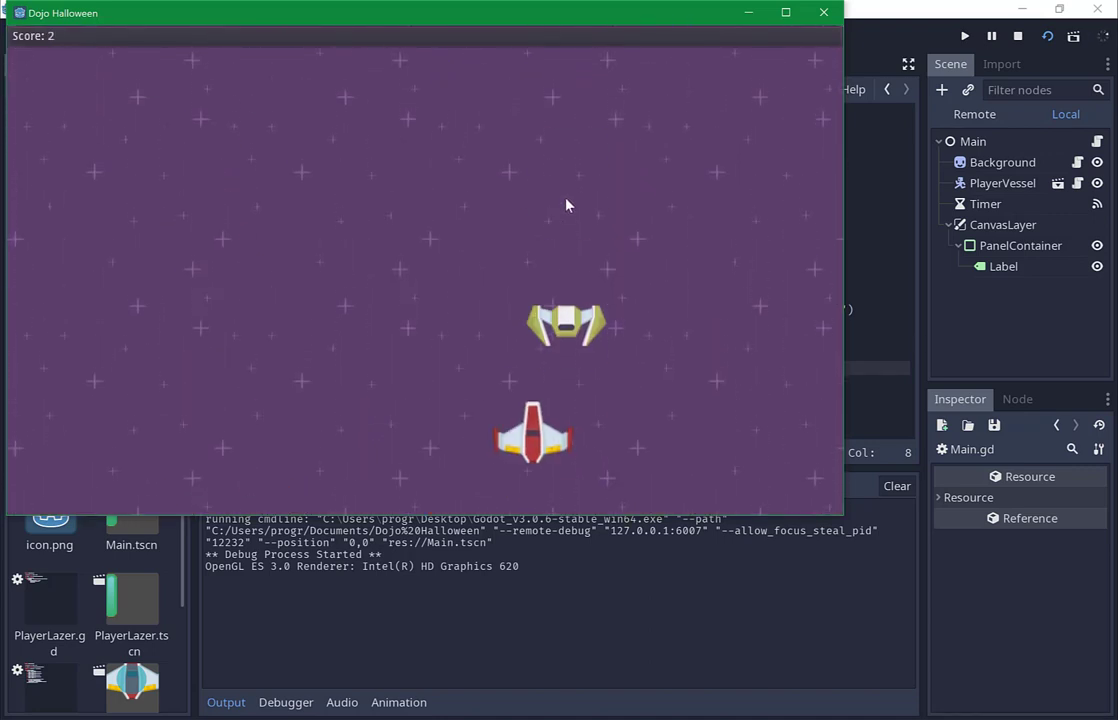
pyautogui.press('Right')
pyautogui.press('Left')
pyautogui.press('Left')
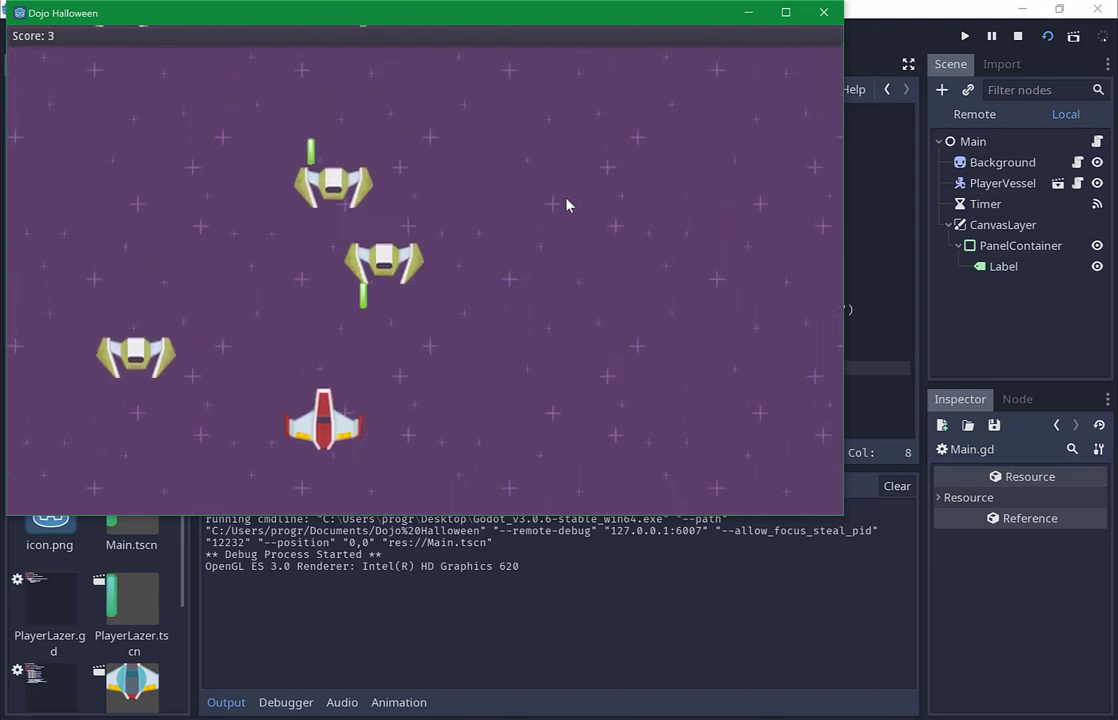
pyautogui.press('Right')
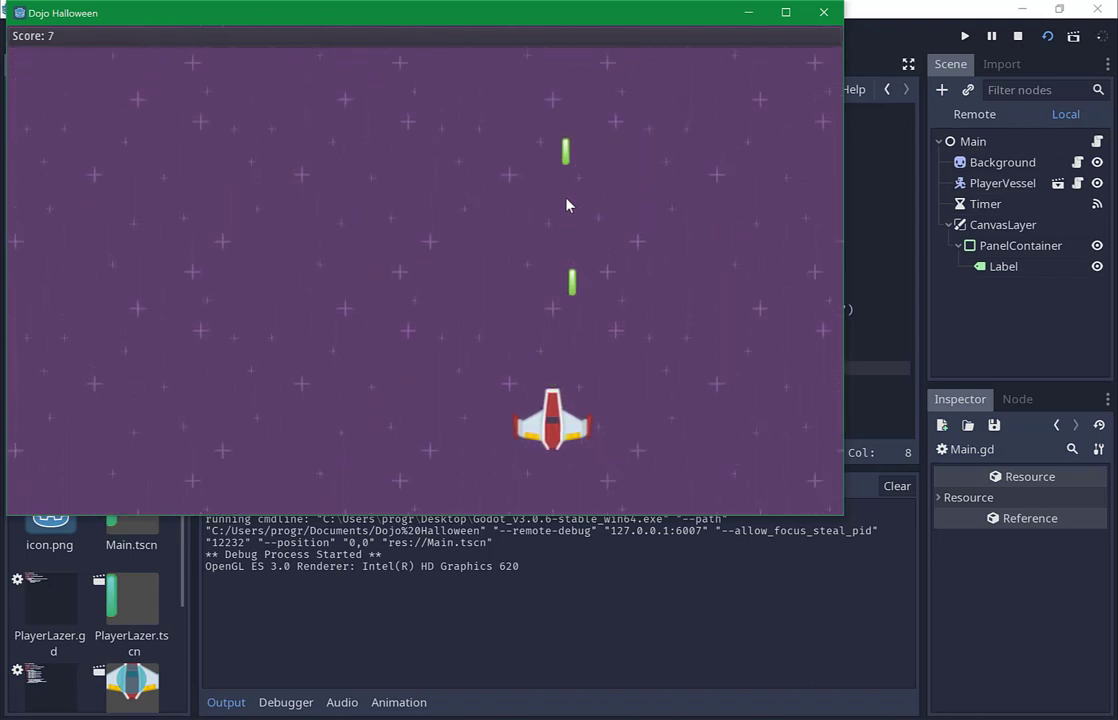
pyautogui.press('Left')
pyautogui.press('Right')
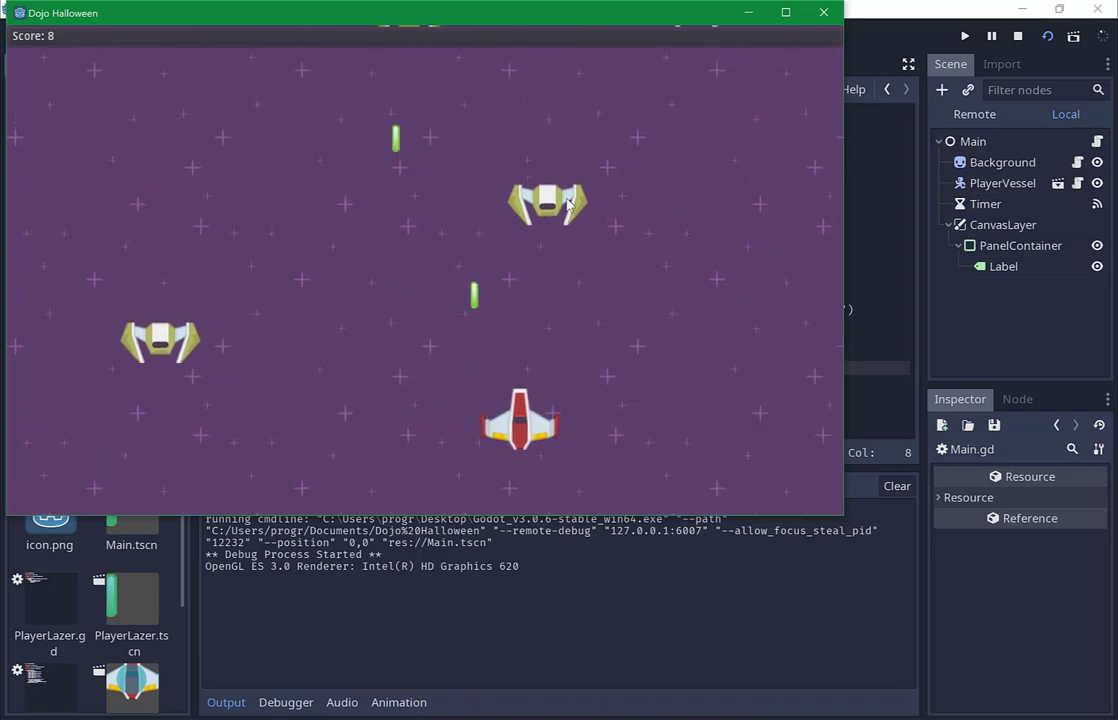
pyautogui.press('Left')
pyautogui.press('Right')
pyautogui.press('Left')
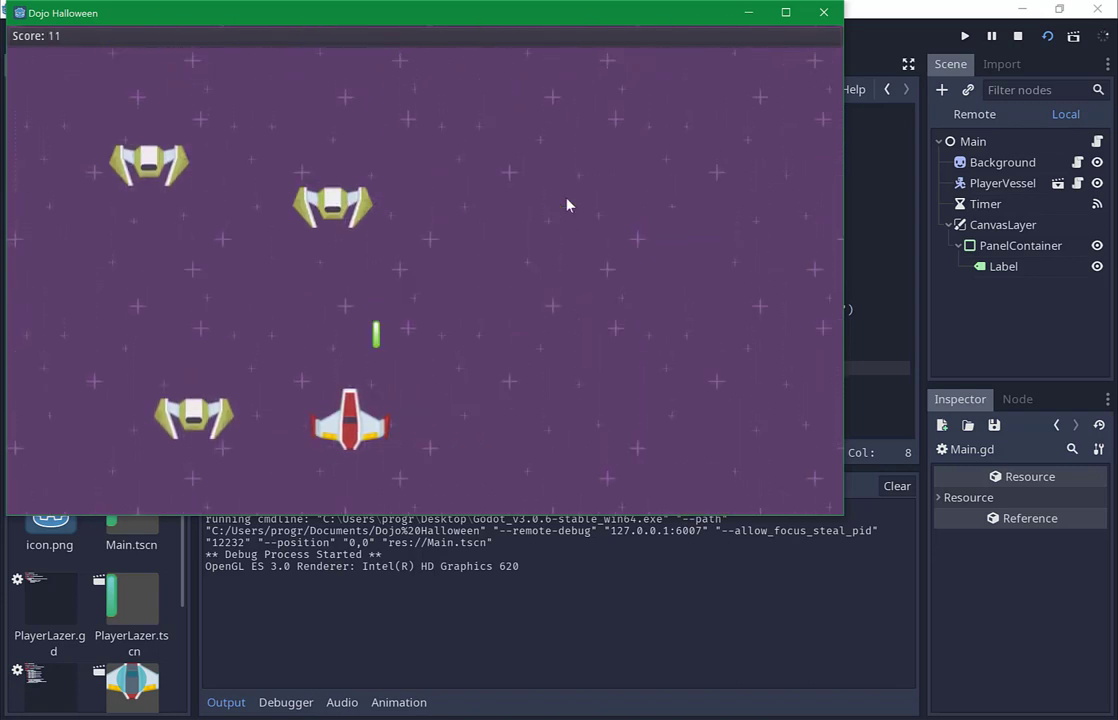
pyautogui.press('Right')
pyautogui.press('Right')
pyautogui.press('Left')
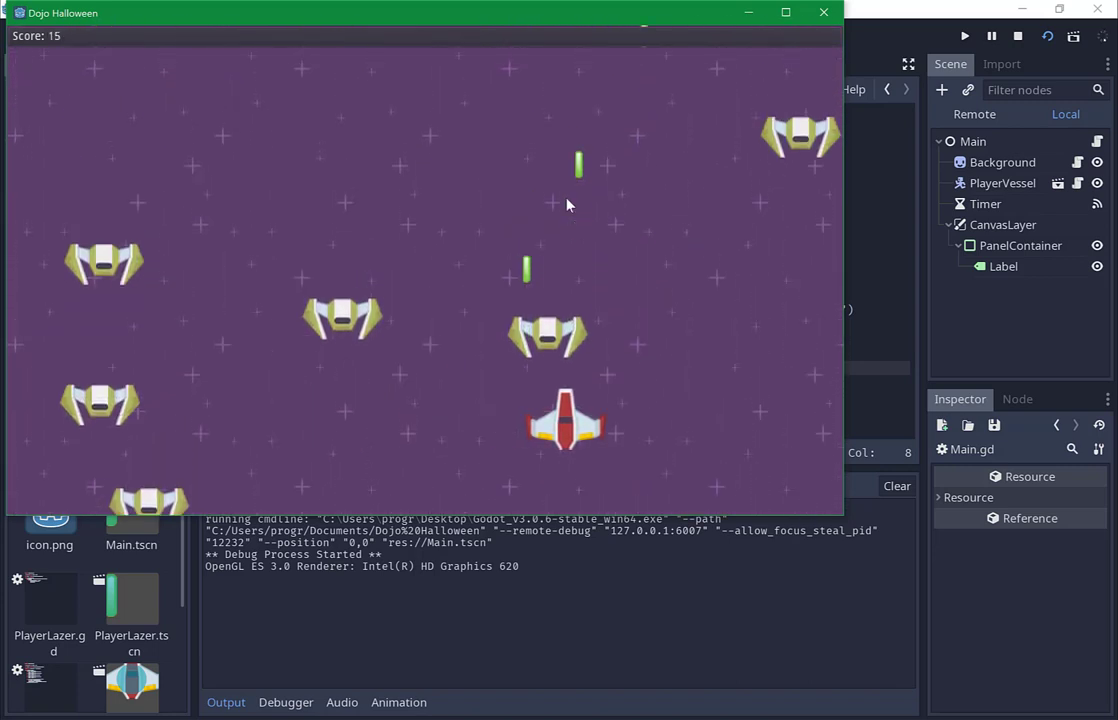
pyautogui.press('Right')
pyautogui.press('Left')
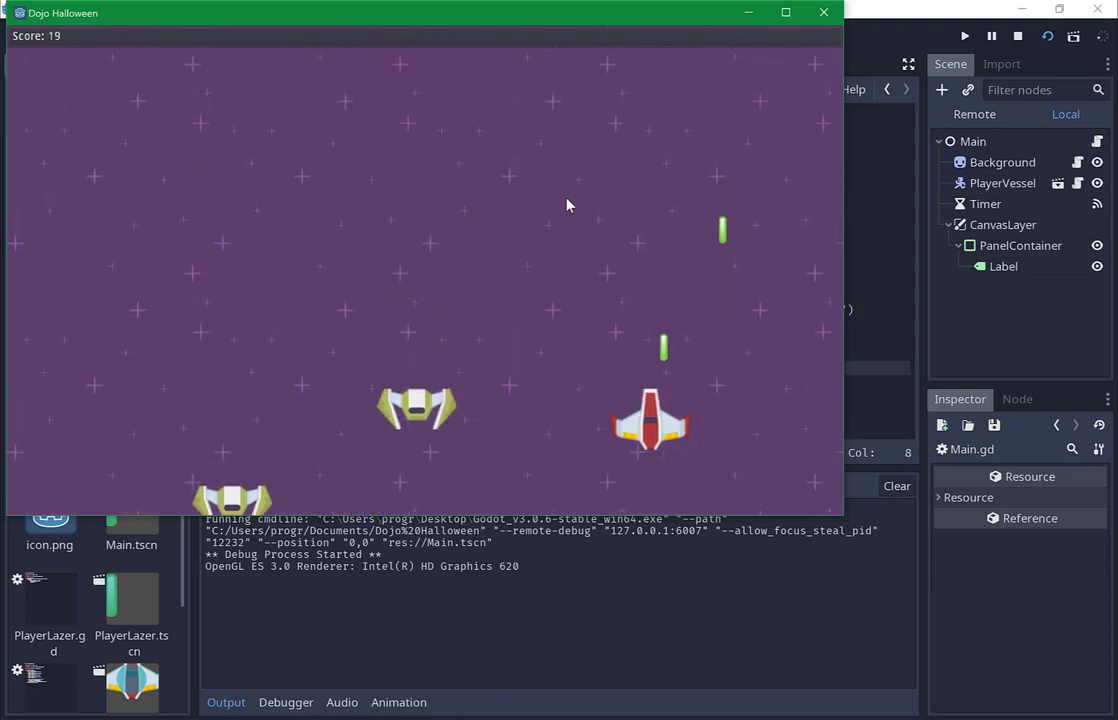
pyautogui.press('Left')
pyautogui.press('Right')
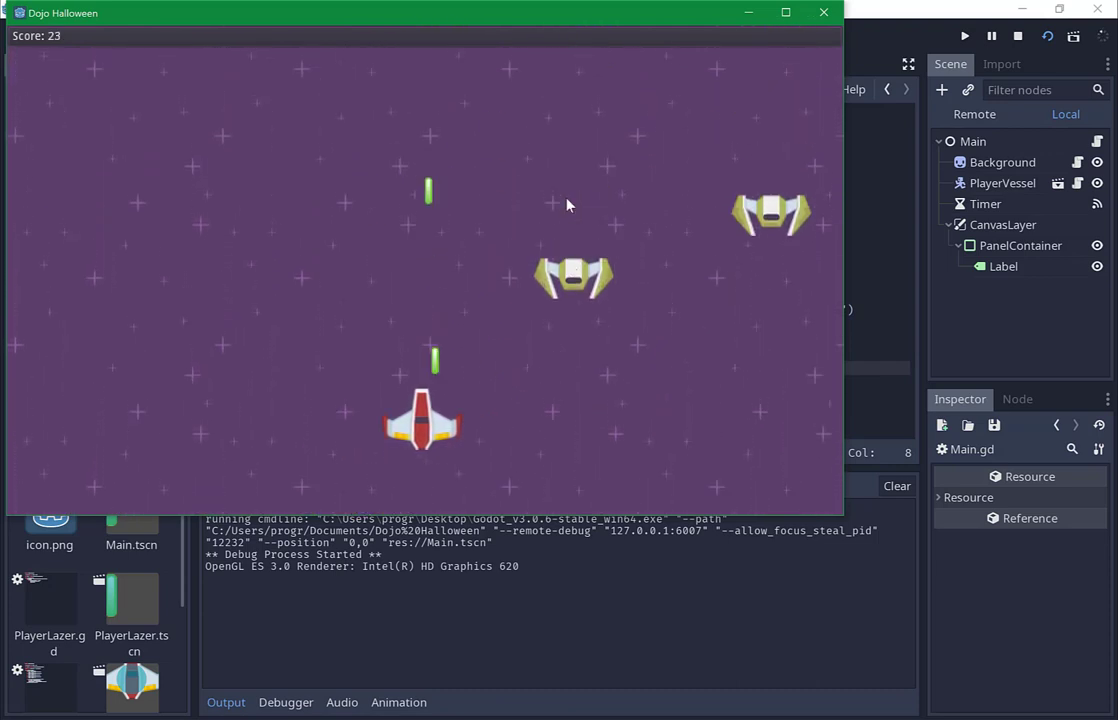
pyautogui.press('Right')
pyautogui.press('Right')
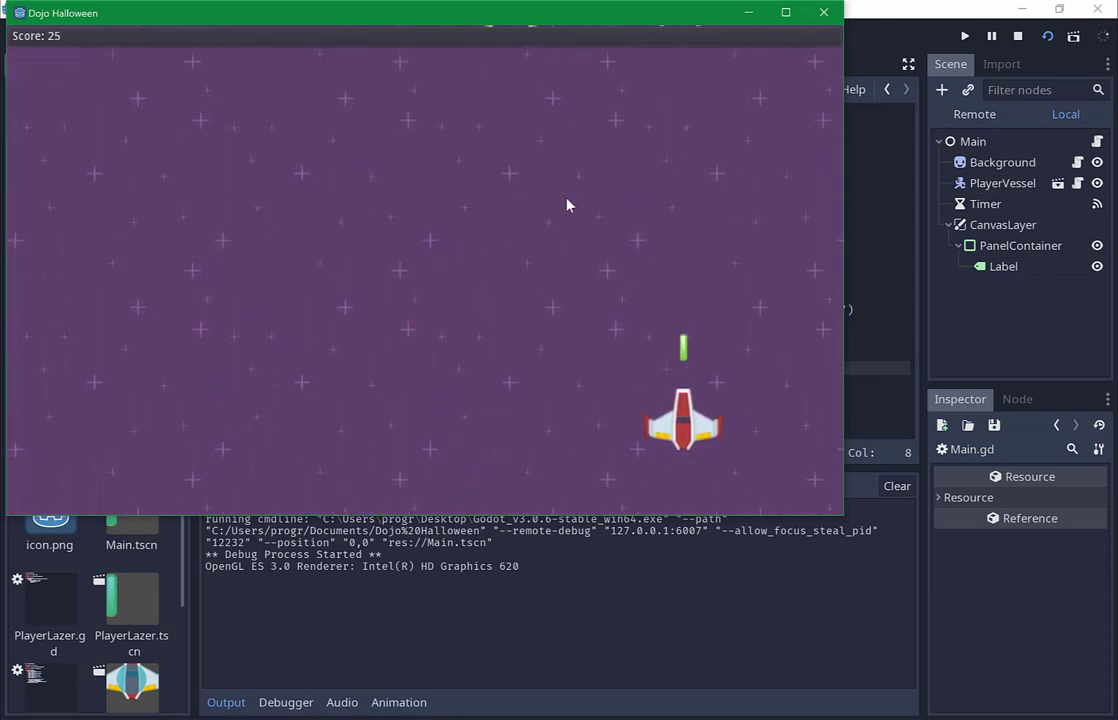
pyautogui.press('Left')
pyautogui.press('Right')
pyautogui.press('Left')
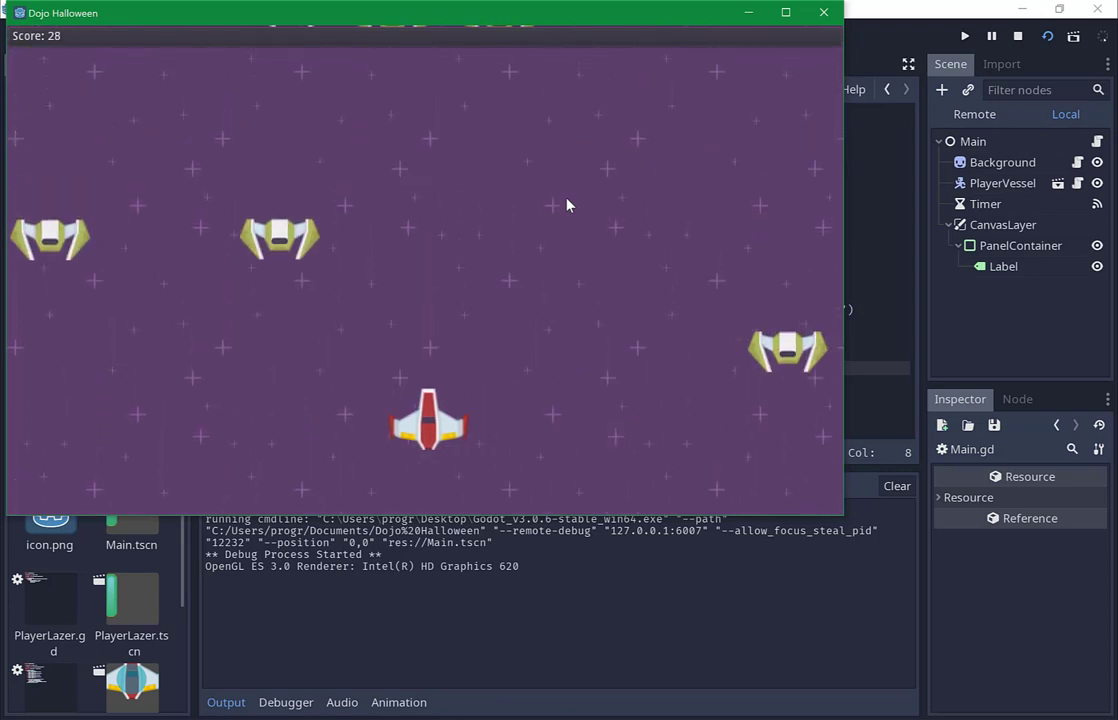
pyautogui.press('Right')
pyautogui.press('Right')
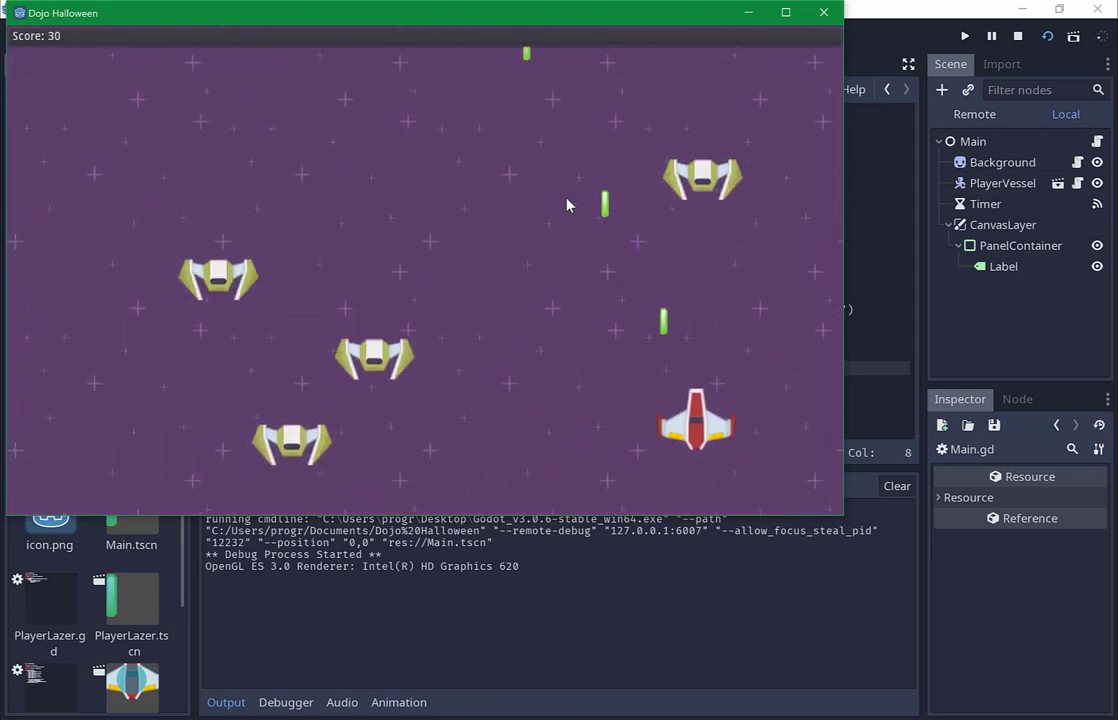
pyautogui.press('Left')
pyautogui.press('Left')
pyautogui.press('Right')
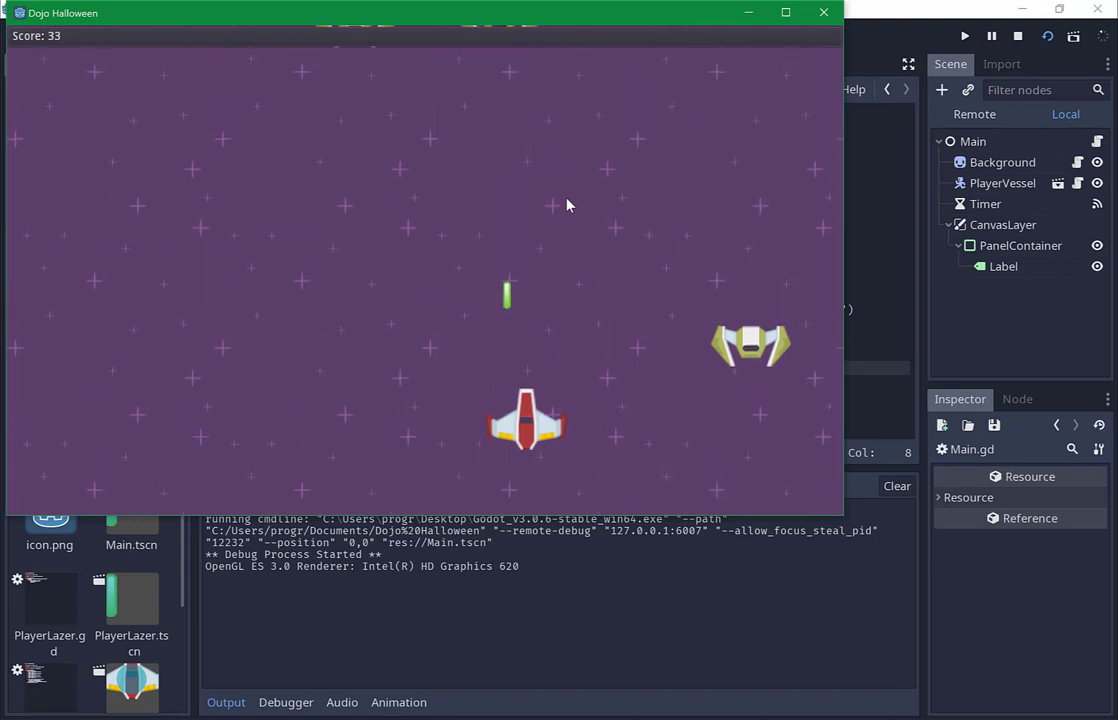
pyautogui.press('Left')
pyautogui.press('Right')
pyautogui.press('Left')
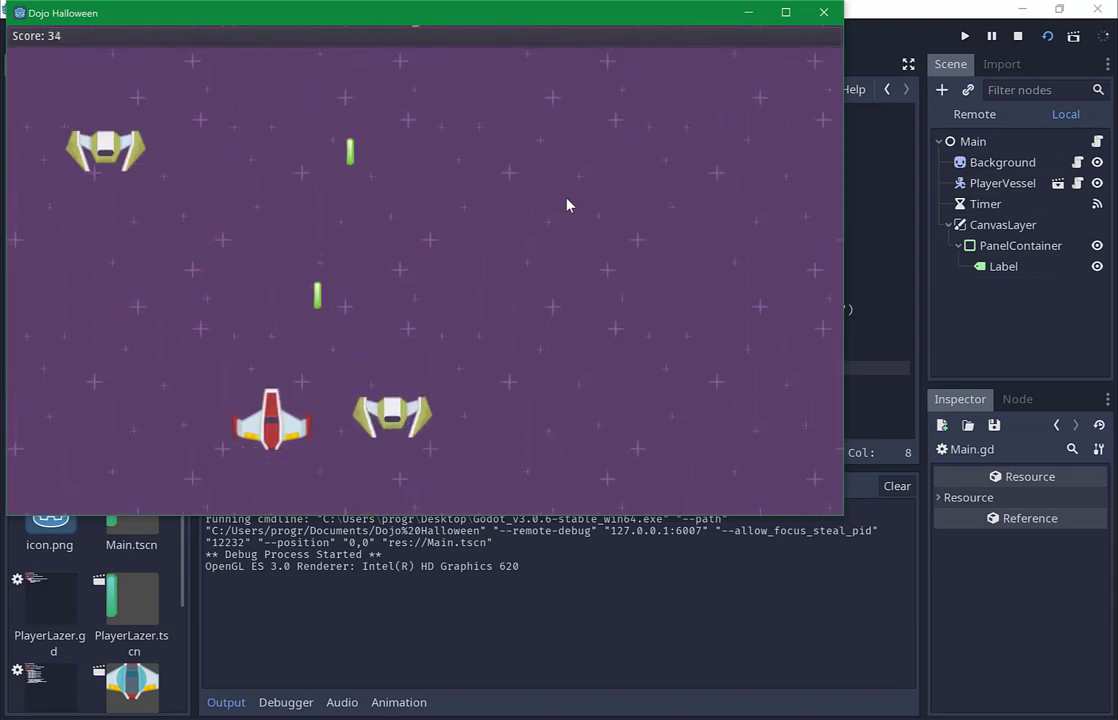
pyautogui.press('Right')
pyautogui.press('Right')
pyautogui.press('Left')
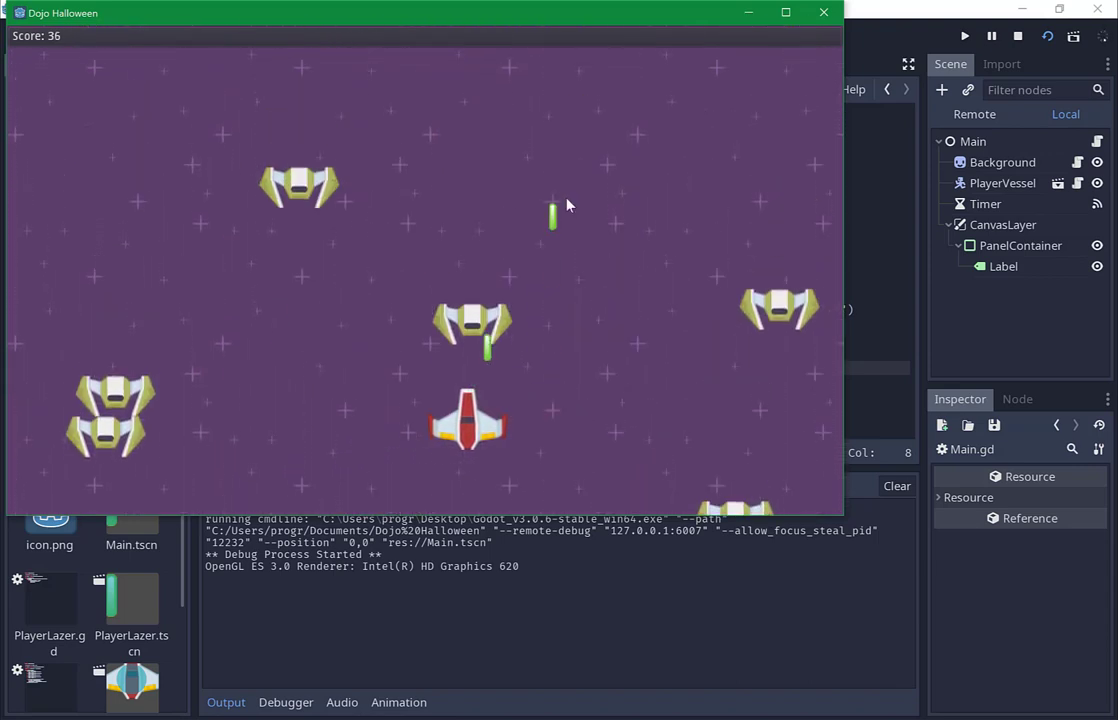
pyautogui.press('Right')
pyautogui.press('Right')
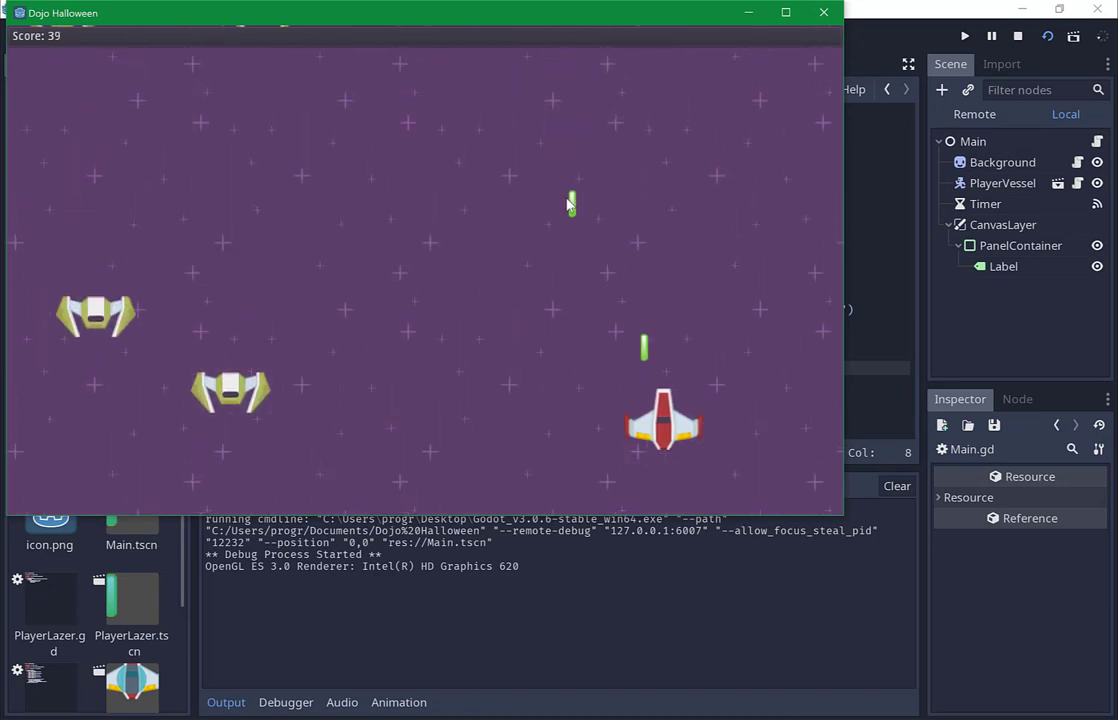
pyautogui.press('Left')
pyautogui.press('Right')
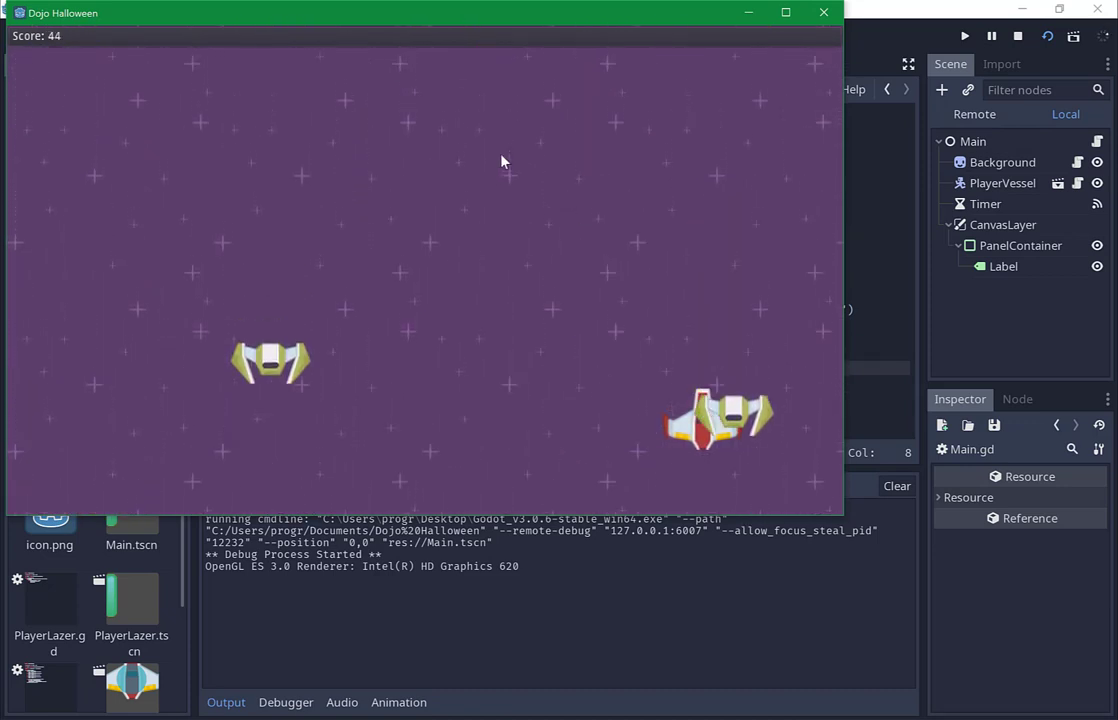
pyautogui.press('Left')
pyautogui.press('Right')
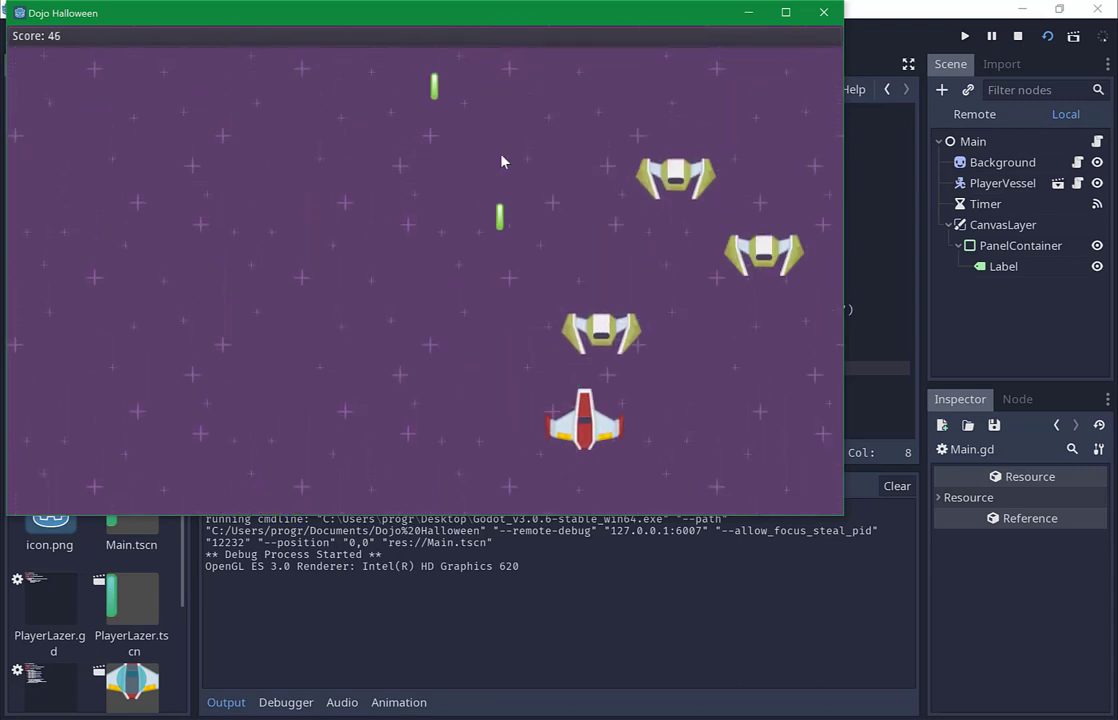
pyautogui.press('Left')
pyautogui.press('Right')
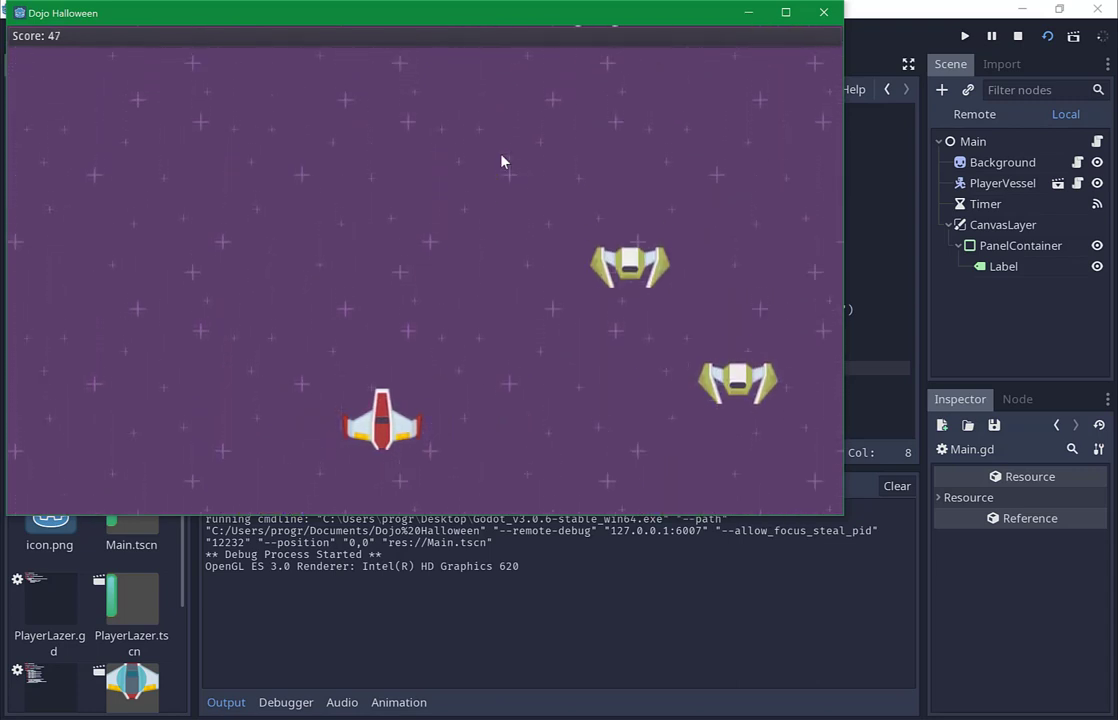
pyautogui.press('Right')
pyautogui.press('Left')
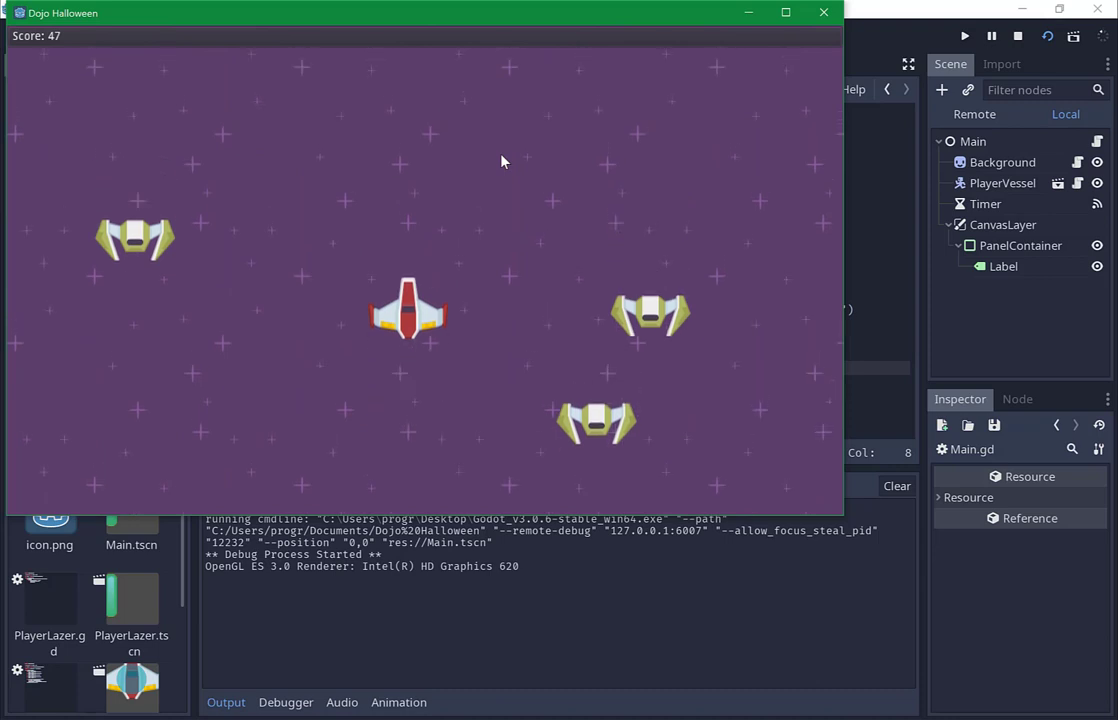
pyautogui.press('Left')
pyautogui.press('Right')
# Keep moving and firing lasers until the Score label reads 59, then close the game window.
pyautogui.press('Right')
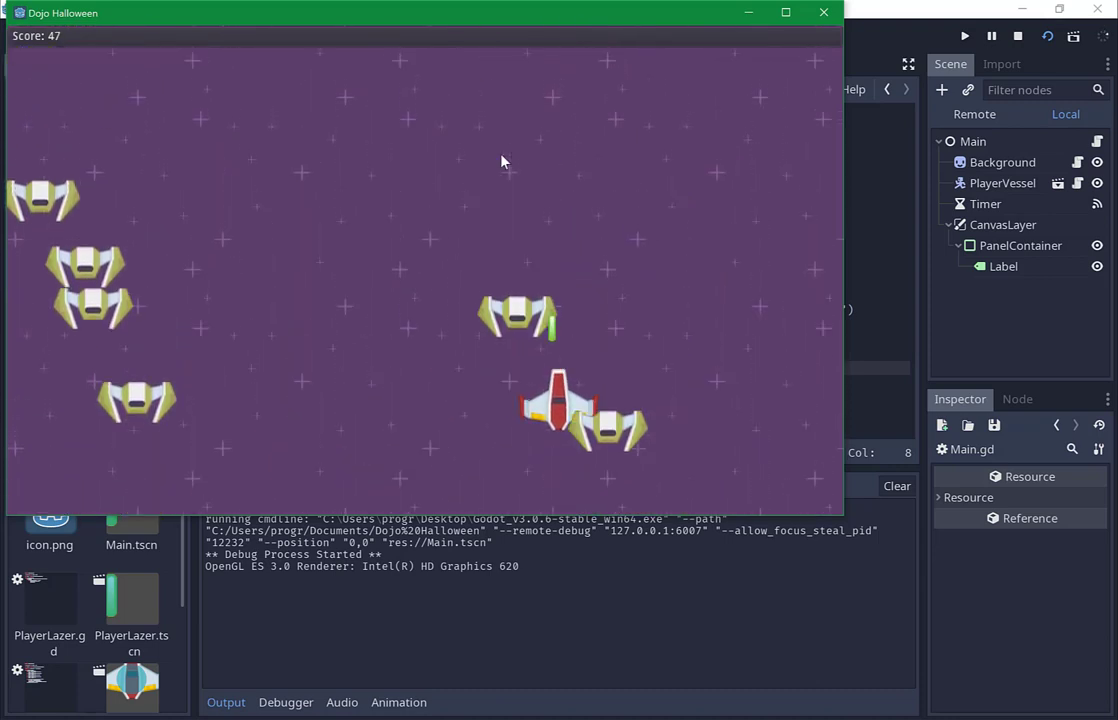
pyautogui.press('Left')
pyautogui.press('space')
pyautogui.press('Left')
pyautogui.press('Down')
pyautogui.press('space')
pyautogui.press('Right')
pyautogui.press('space')
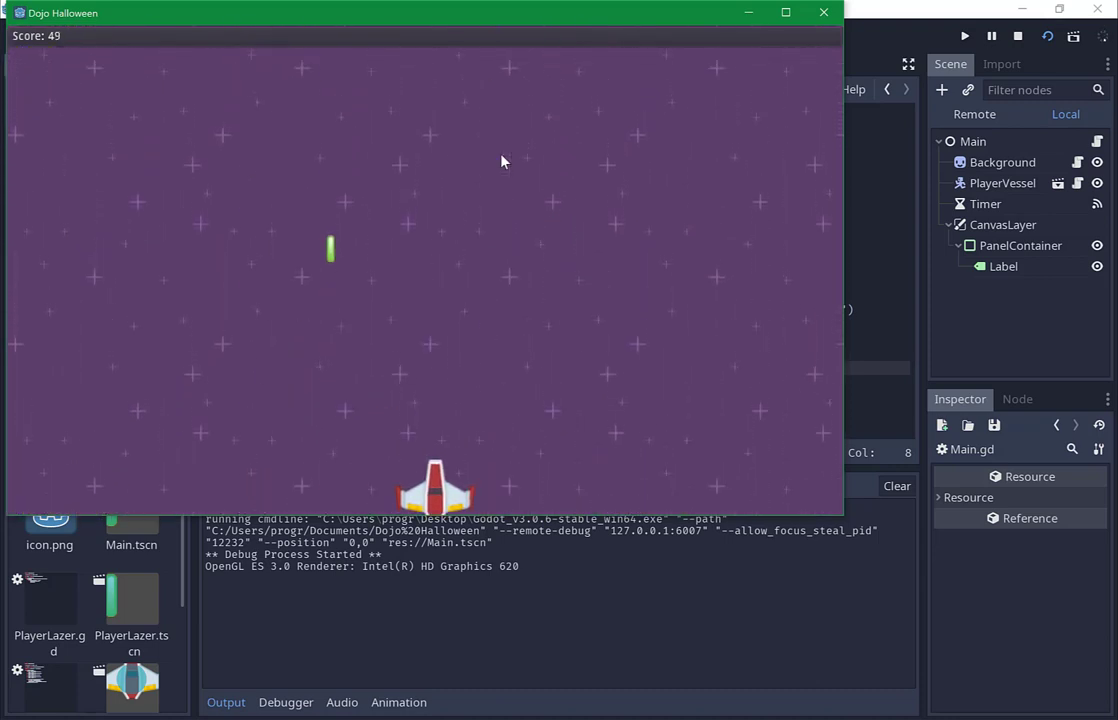
pyautogui.press('Up')
pyautogui.press('space')
pyautogui.press('Left')
pyautogui.press('Down')
pyautogui.press('Left')
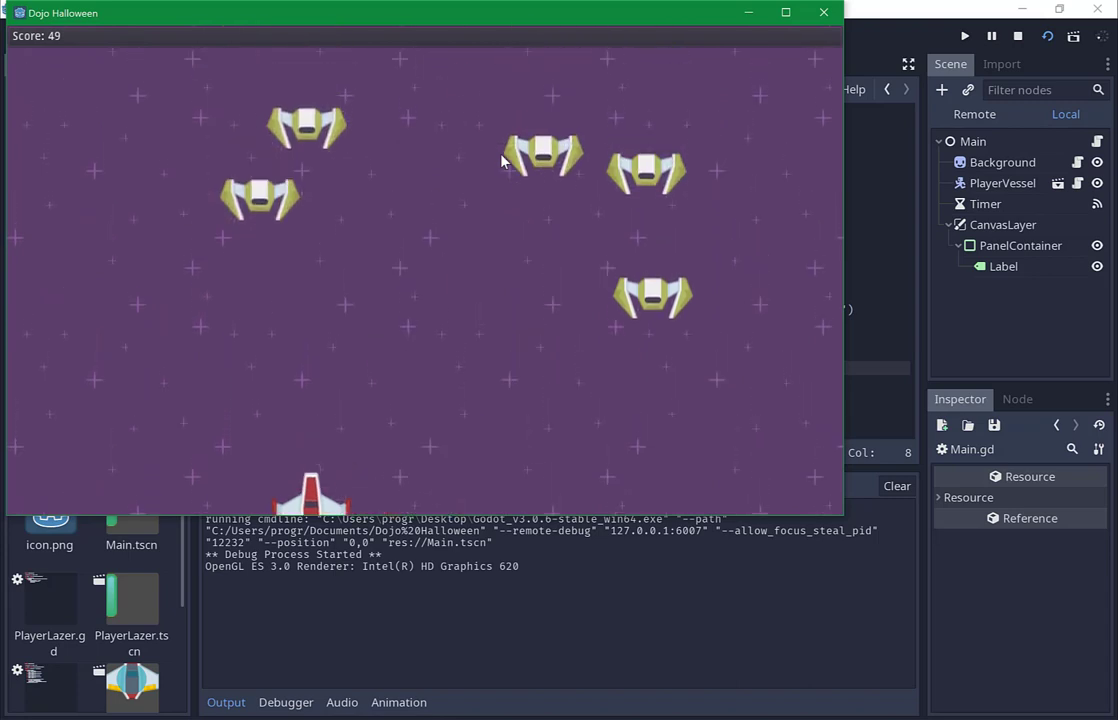
pyautogui.press('Right')
pyautogui.press('space')
pyautogui.press('Left')
pyautogui.press('space')
pyautogui.press('Right')
pyautogui.press('Up')
pyautogui.press('Right')
pyautogui.press('space')
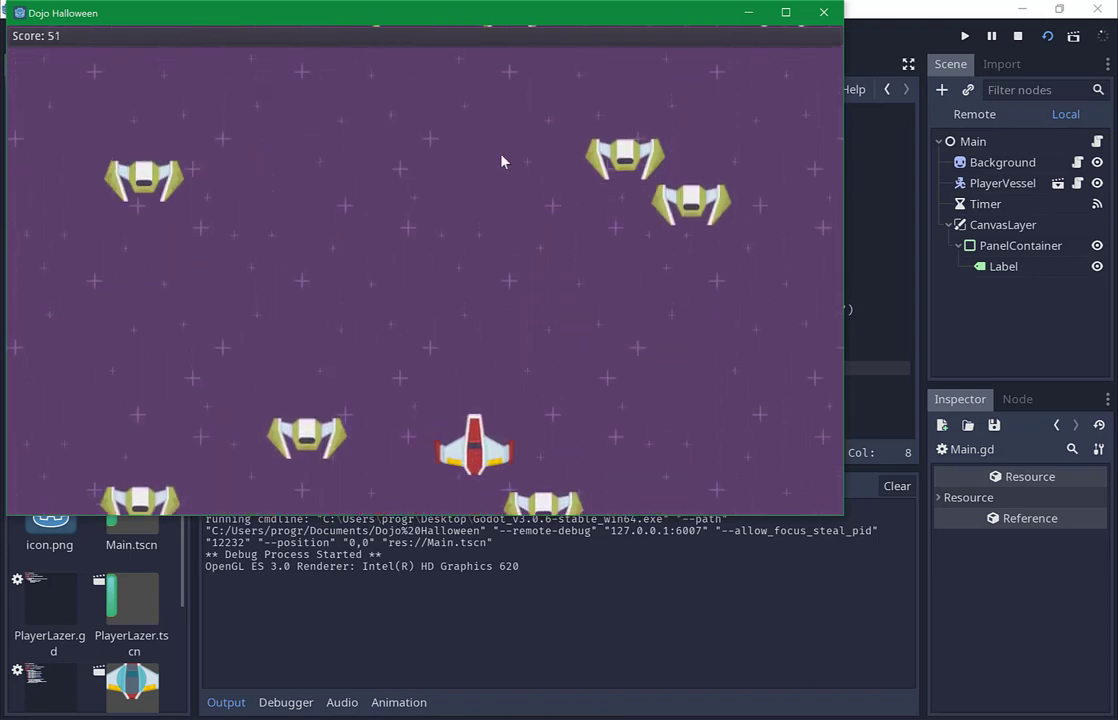
pyautogui.press('Down')
pyautogui.press('space')
pyautogui.press('Up')
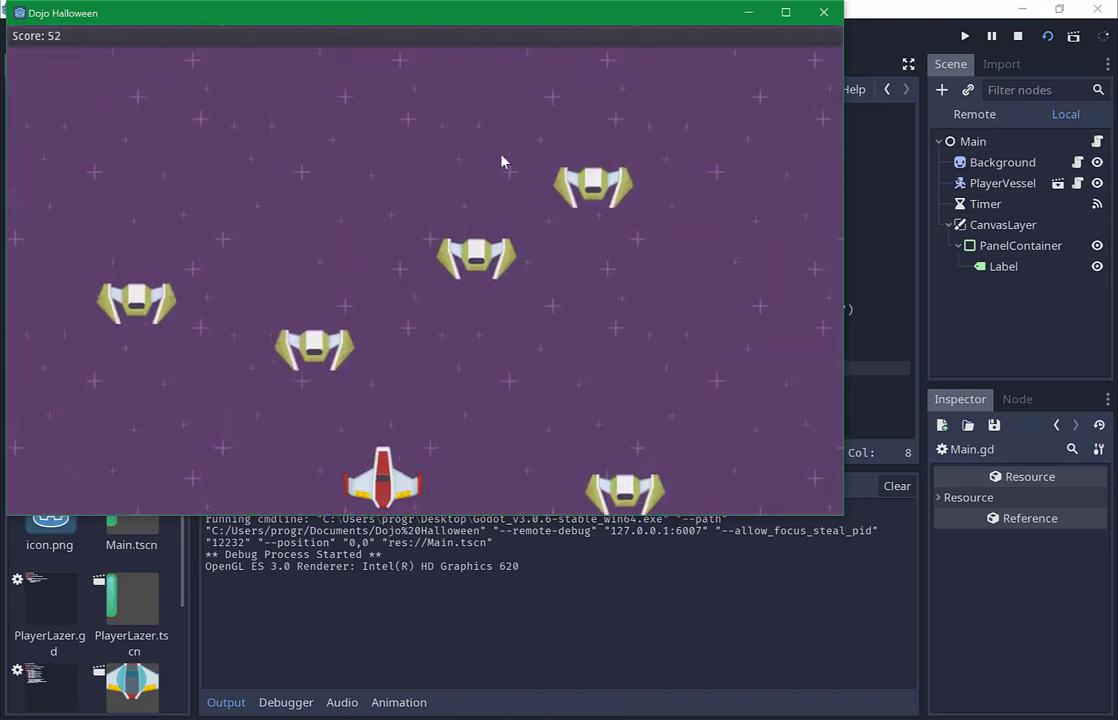
pyautogui.press('Right')
pyautogui.press('Left')
pyautogui.press('space')
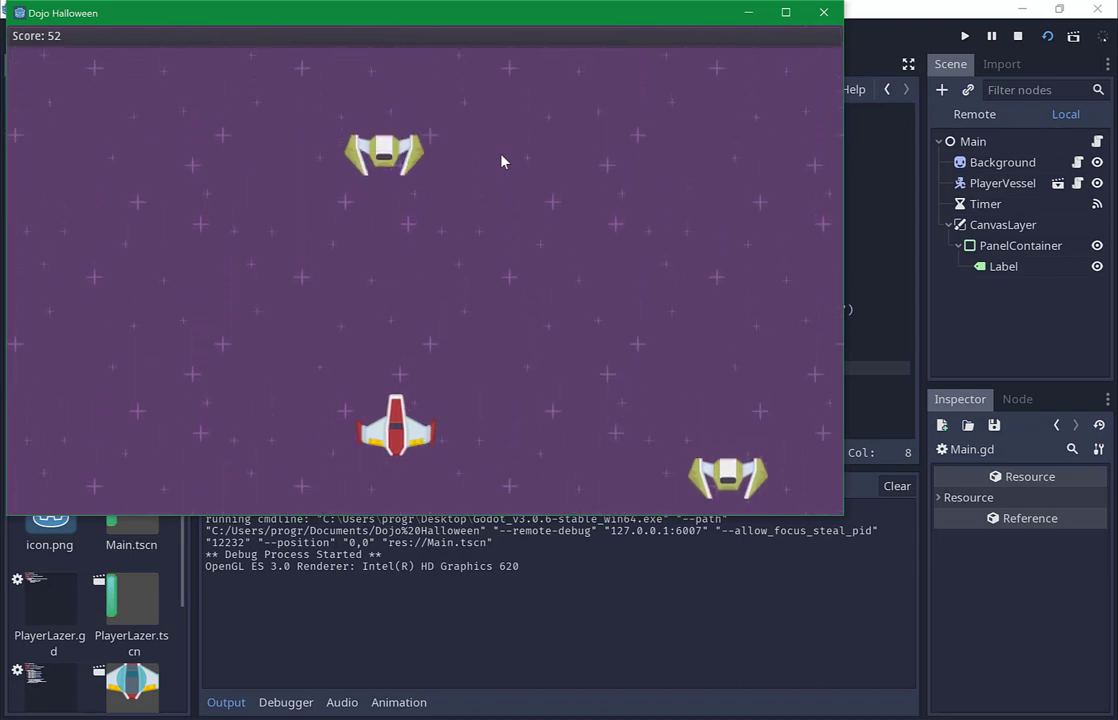
pyautogui.press('Right')
pyautogui.press('space')
pyautogui.press('Right')
pyautogui.press('space')
pyautogui.press('Left')
pyautogui.press('Right')
pyautogui.press('space')
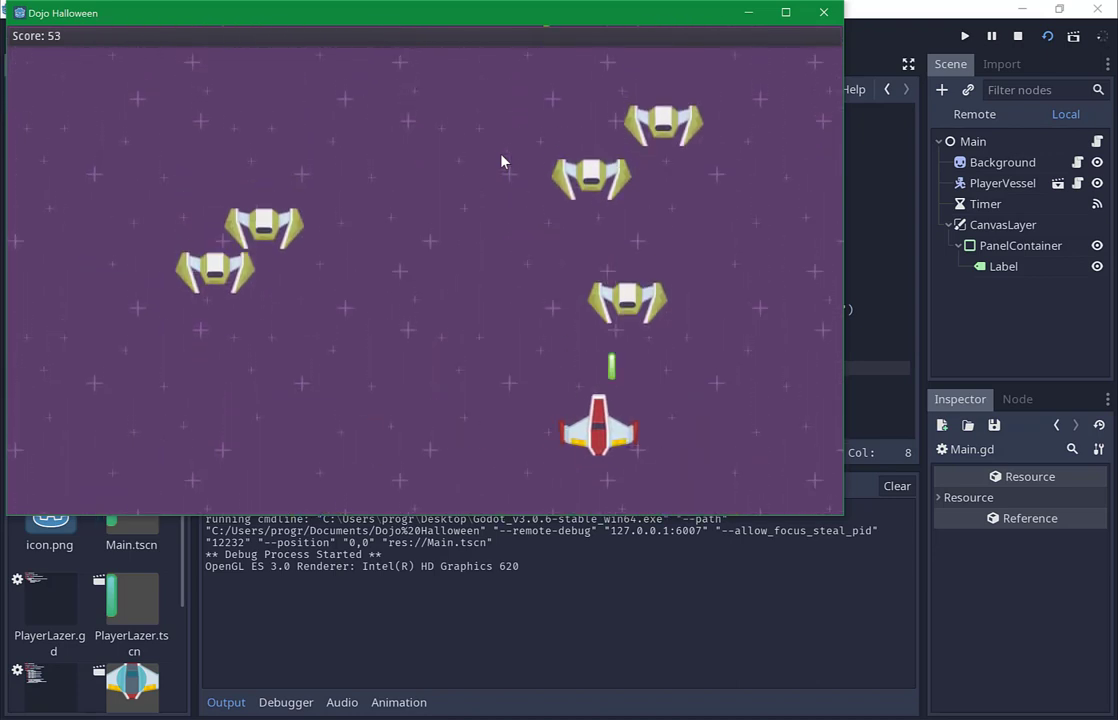
pyautogui.press('Left')
pyautogui.press('Down')
pyautogui.press('Left')
pyautogui.press('Up')
pyautogui.press('Up')
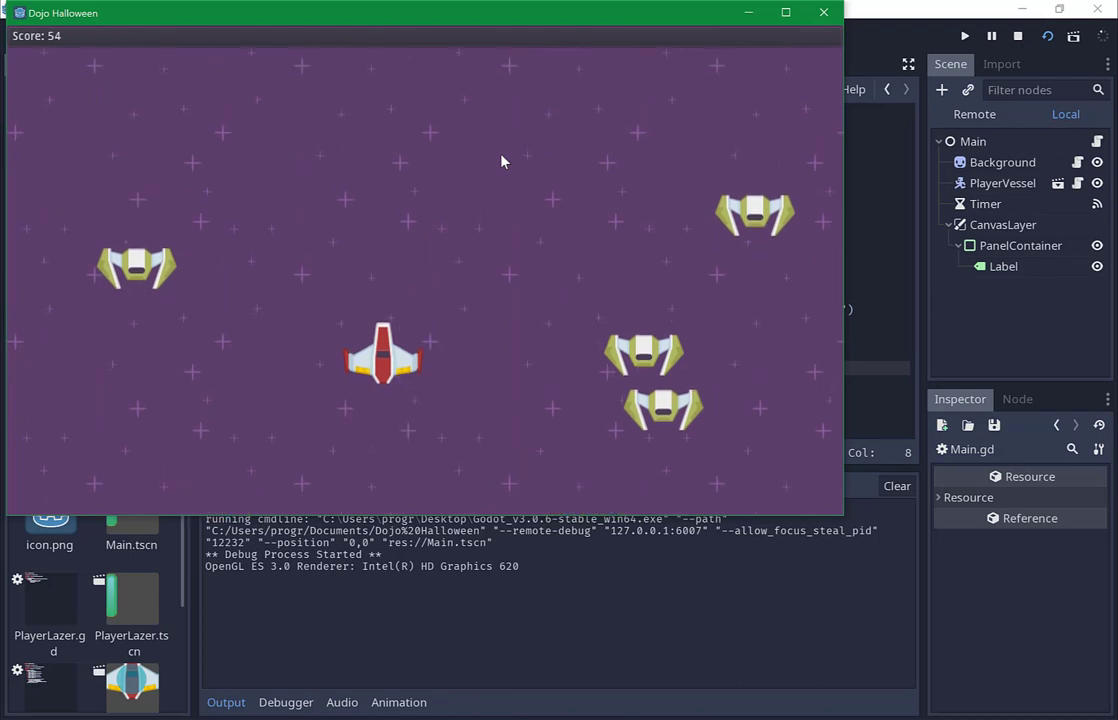
pyautogui.press('Down')
pyautogui.press('Right')
pyautogui.press('space')
pyautogui.press('Right')
pyautogui.press('space')
pyautogui.press('Left')
pyautogui.press('space')
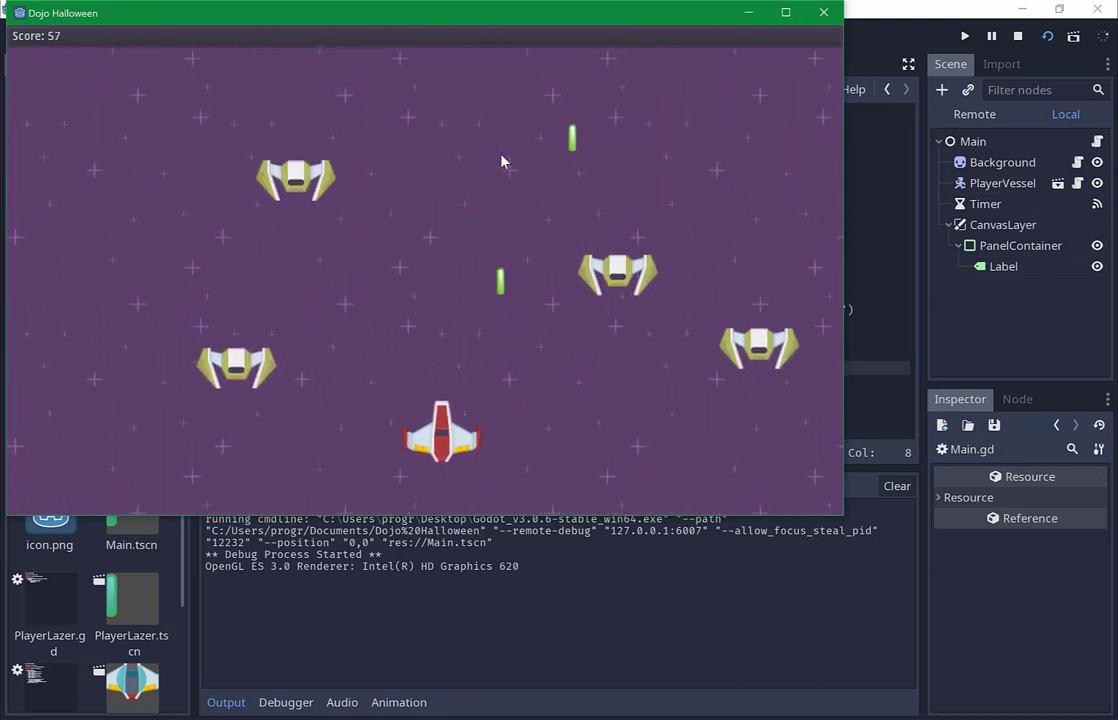
pyautogui.press('Left')
pyautogui.press('Right')
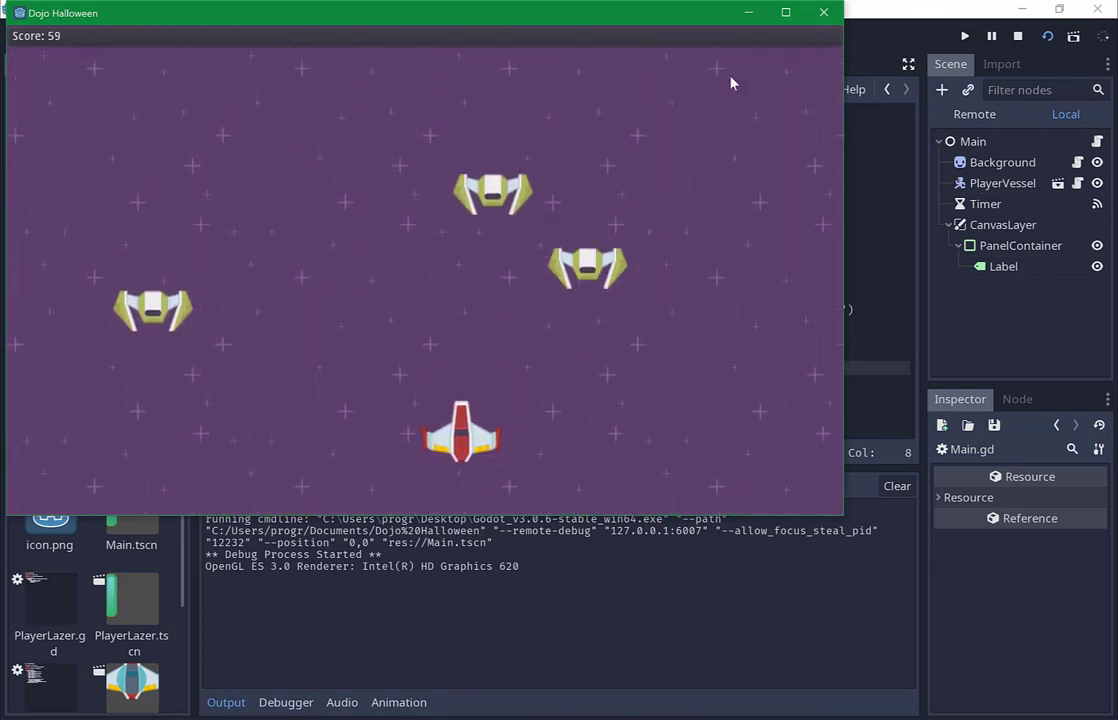
pyautogui.click(823, 12)
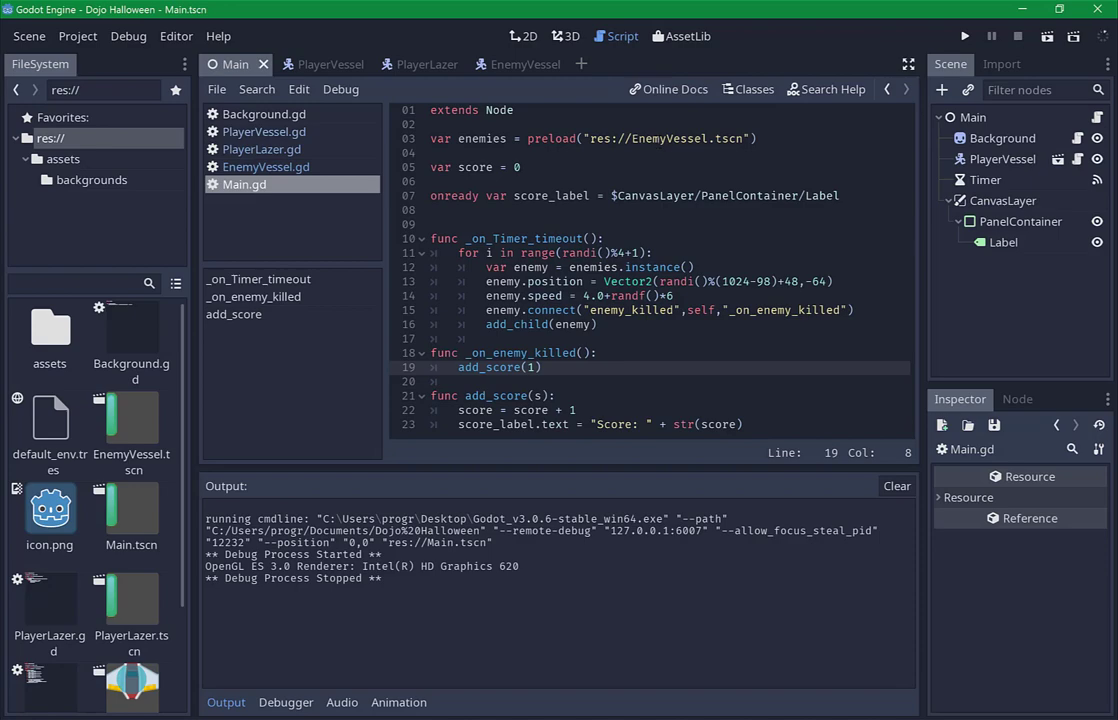
# Flip through the PlayerVessel, PlayerLazer, EnemyVessel and Main scripts, ending on EnemyVessel.gd.
pyautogui.click(335, 65)
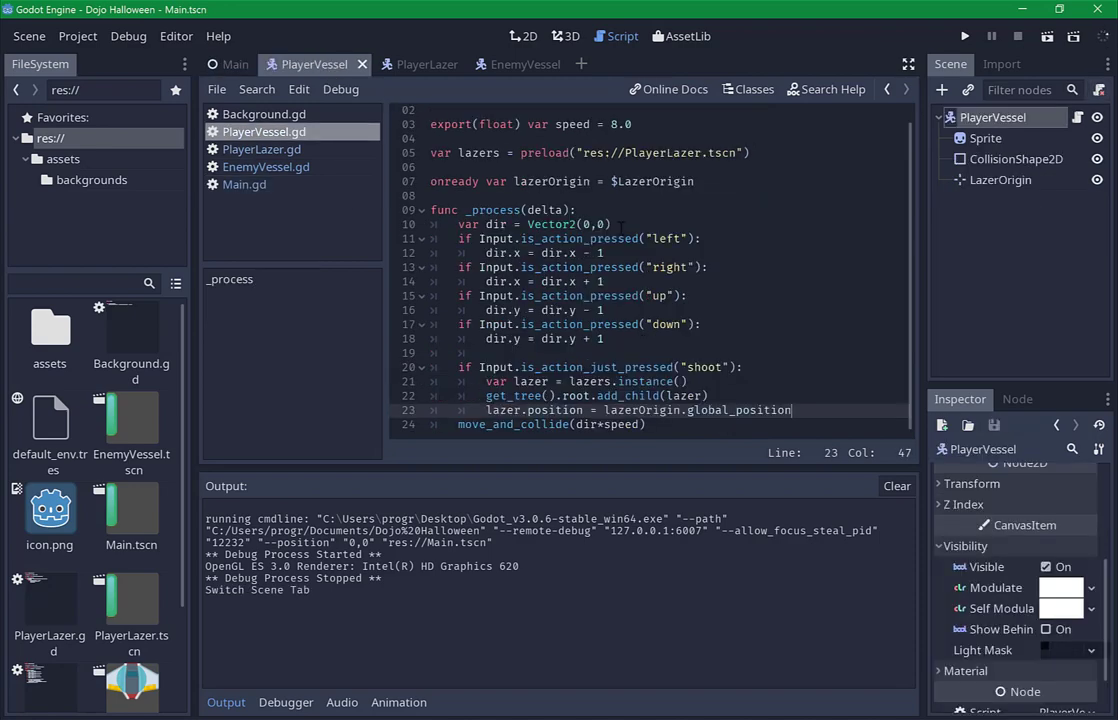
pyautogui.click(420, 65)
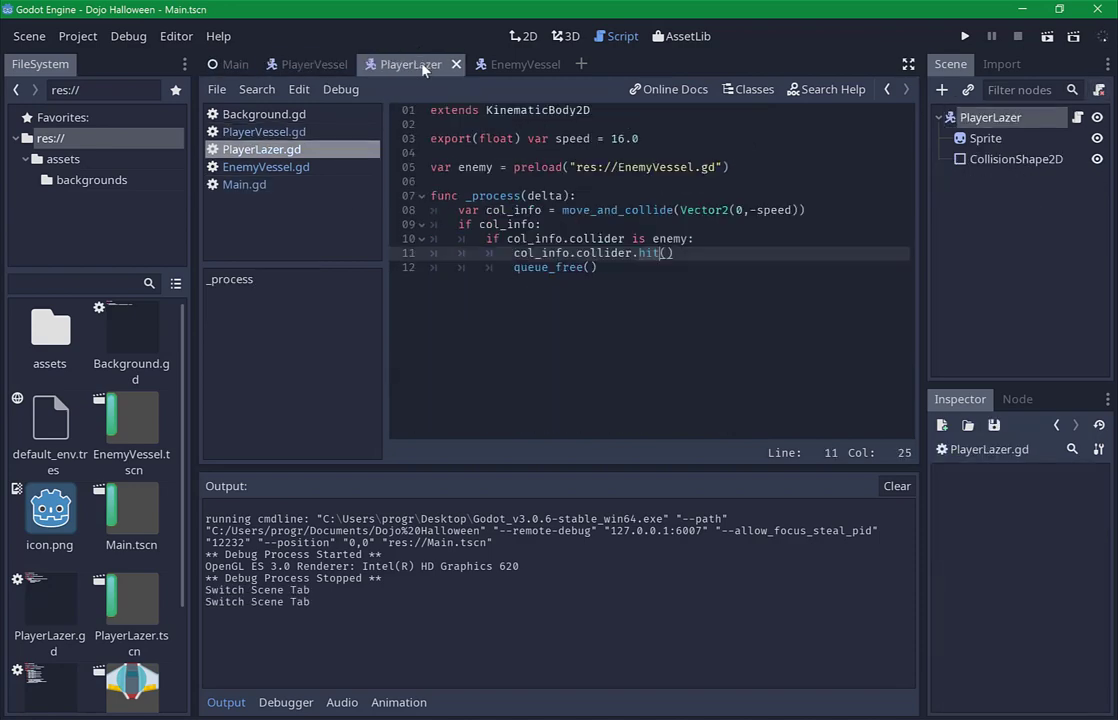
pyautogui.click(524, 65)
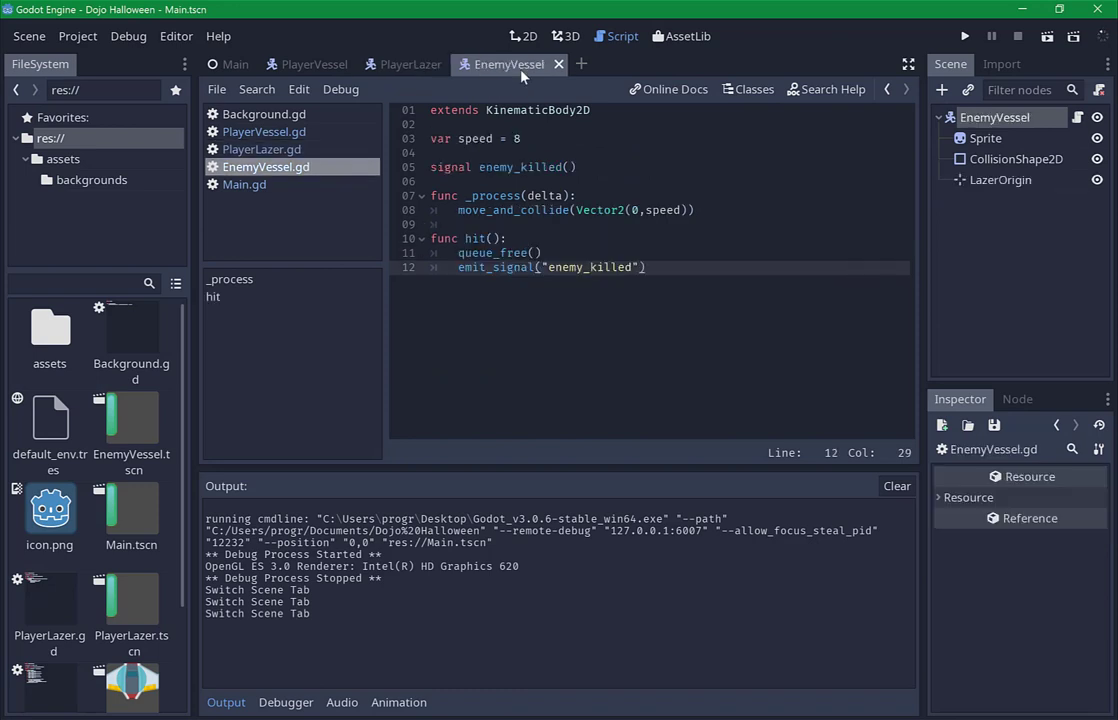
pyautogui.click(231, 63)
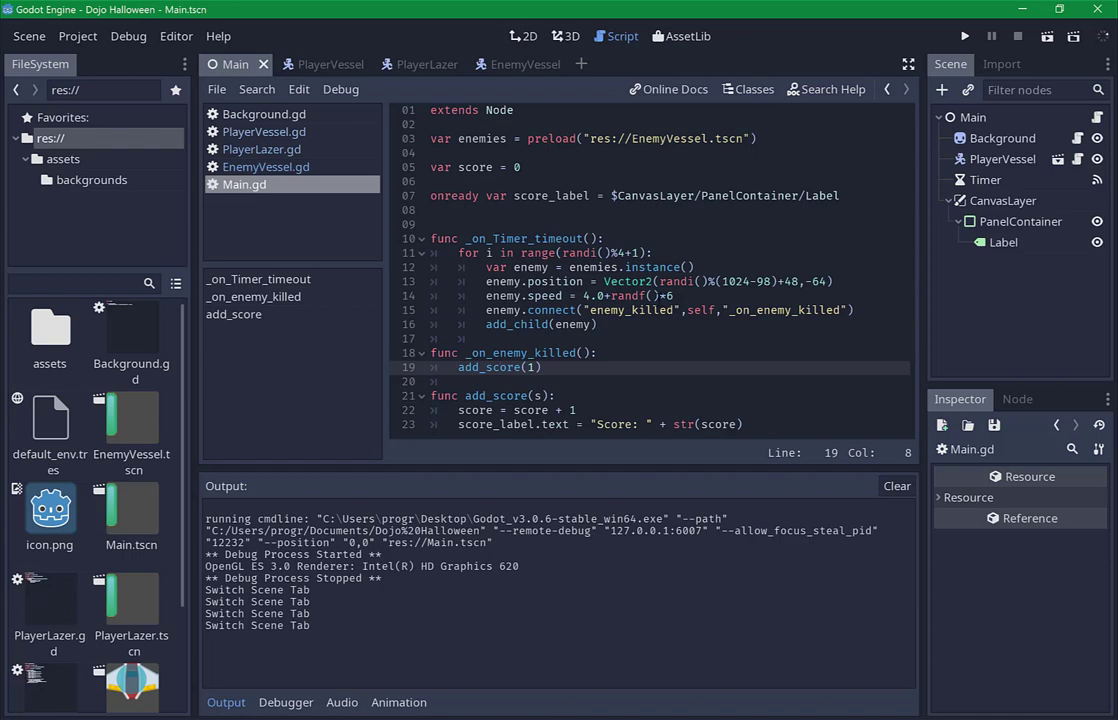
pyautogui.click(298, 66)
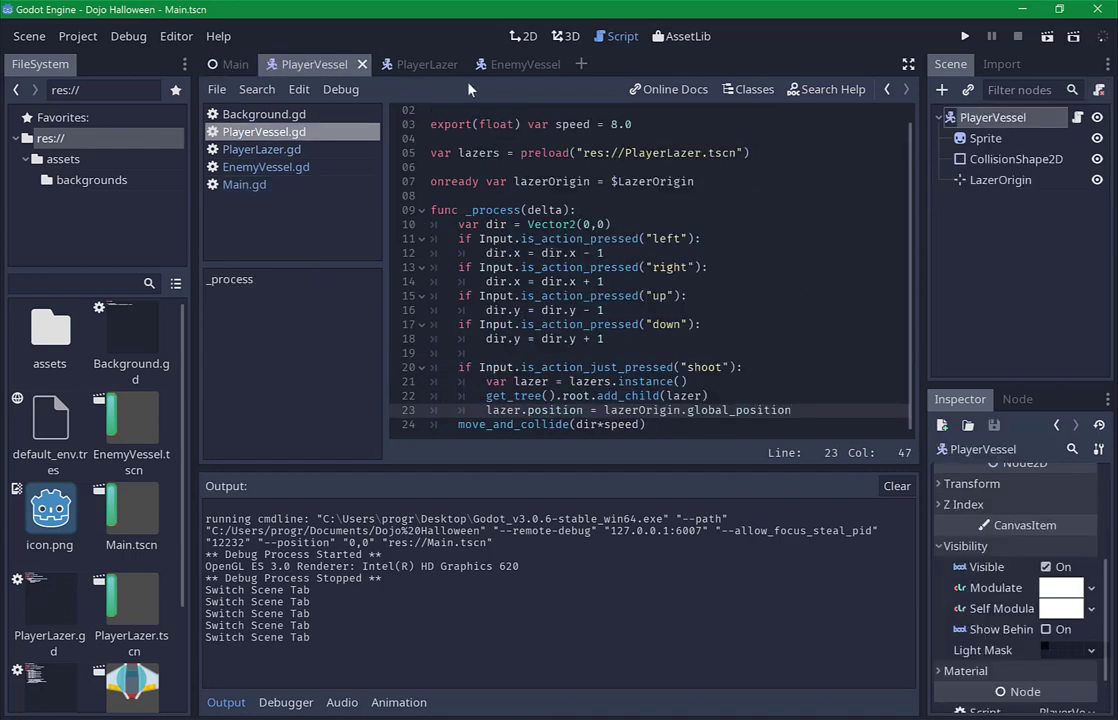
pyautogui.click(225, 64)
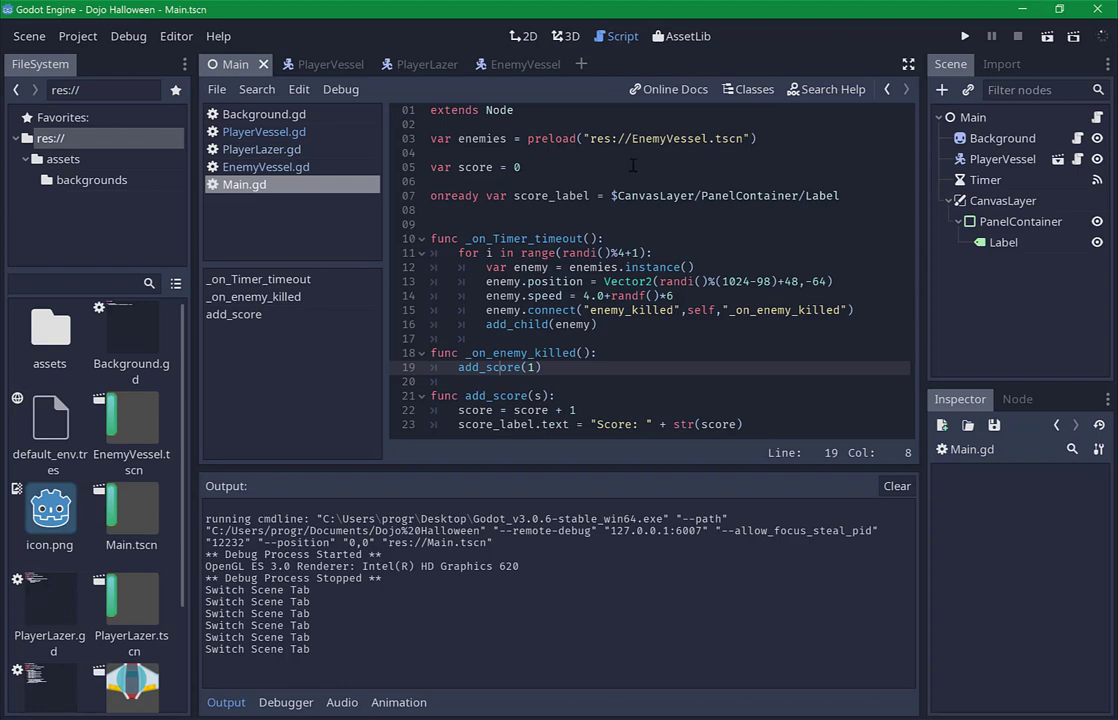
pyautogui.click(448, 62)
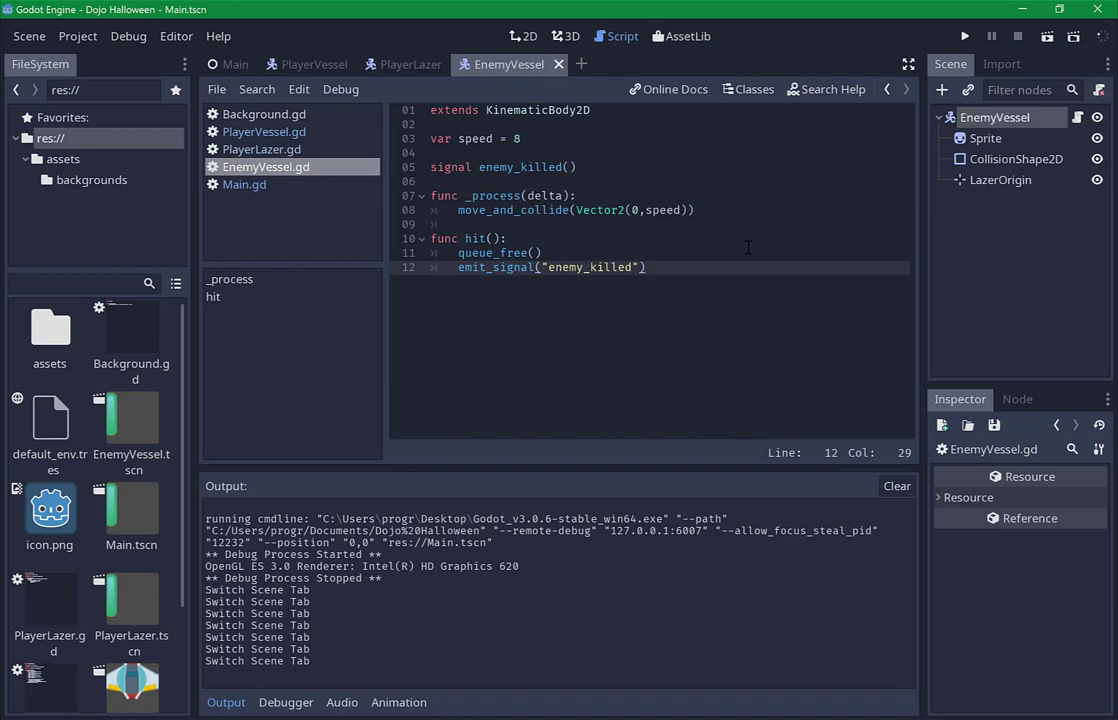